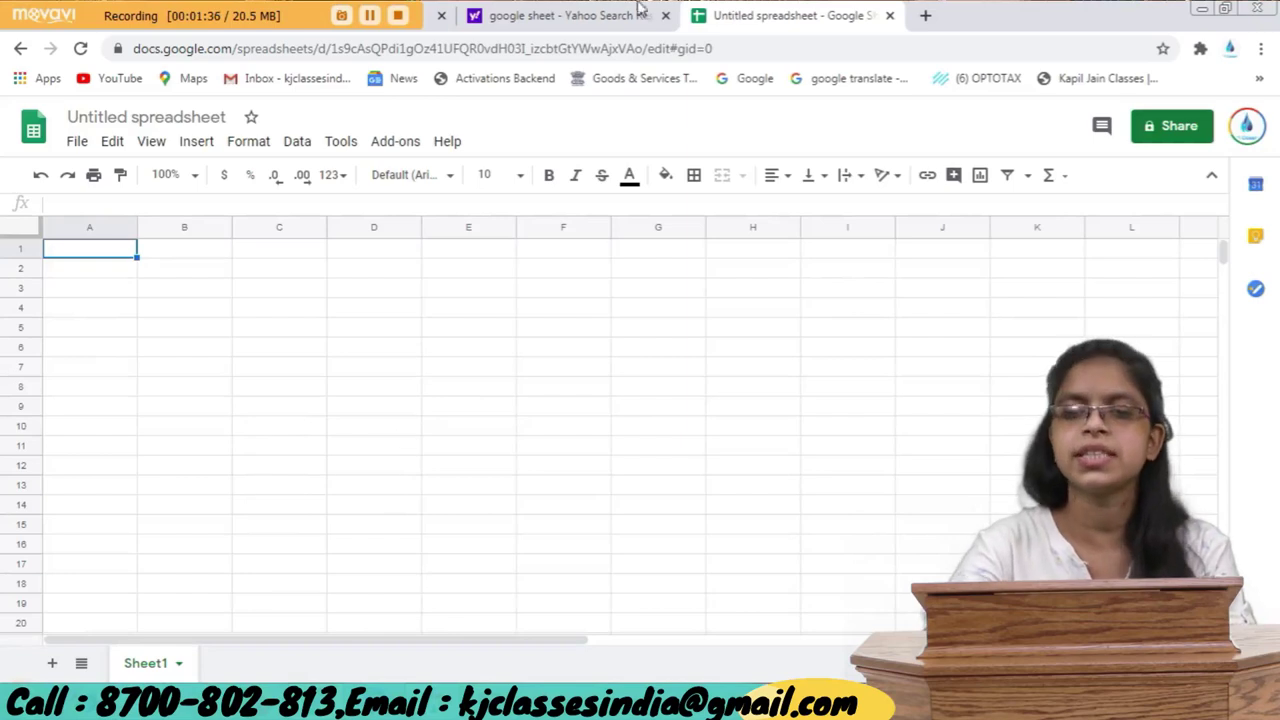
Close the Yahoo search tab and the Untitled spreadsheet tab so only My Drive remains.
click(608, 15)
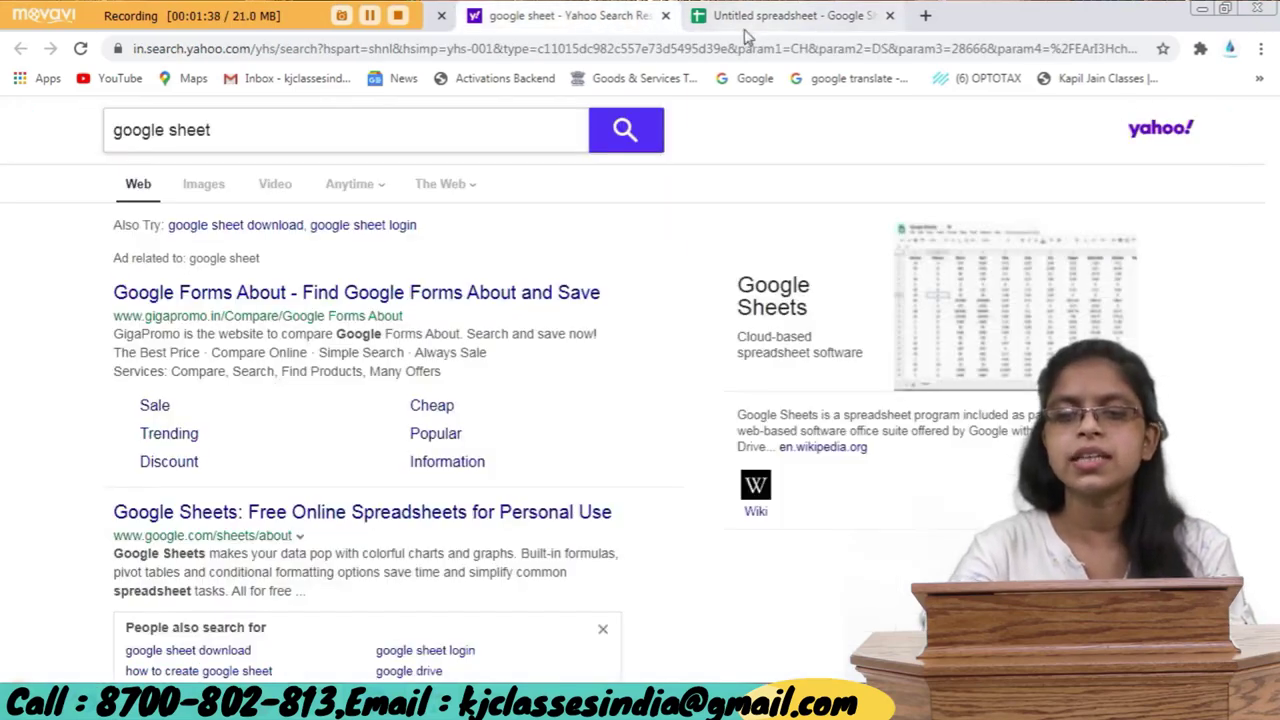
click(665, 15)
click(669, 16)
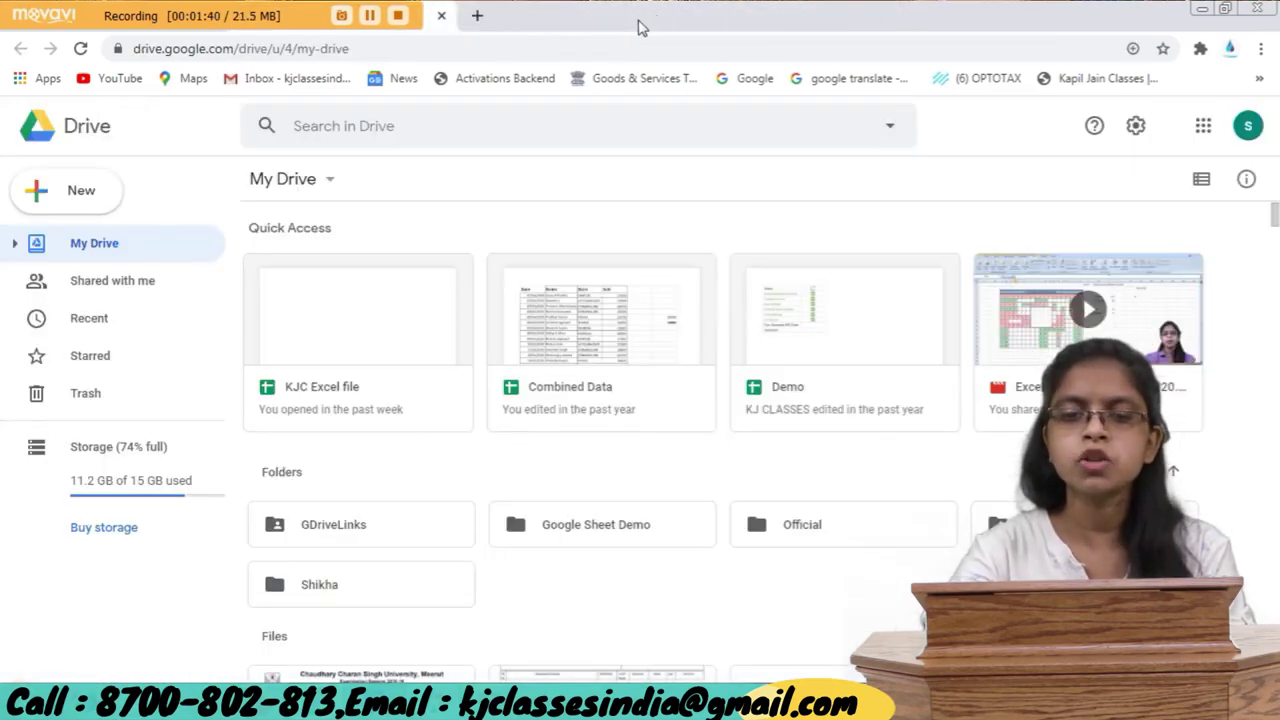
Open a new blank Chrome tab beside the Google Drive tab.
click(477, 15)
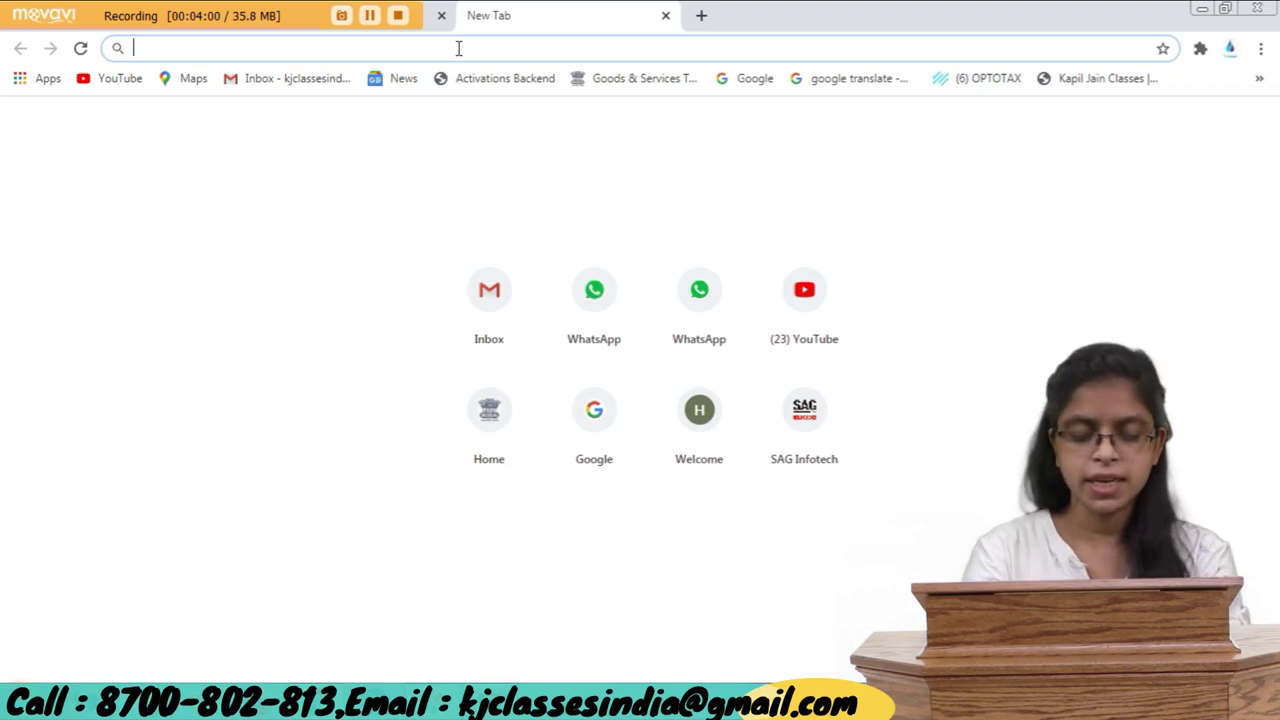
Search the web for 'google sheet' from the address bar and look over the results.
text(g)
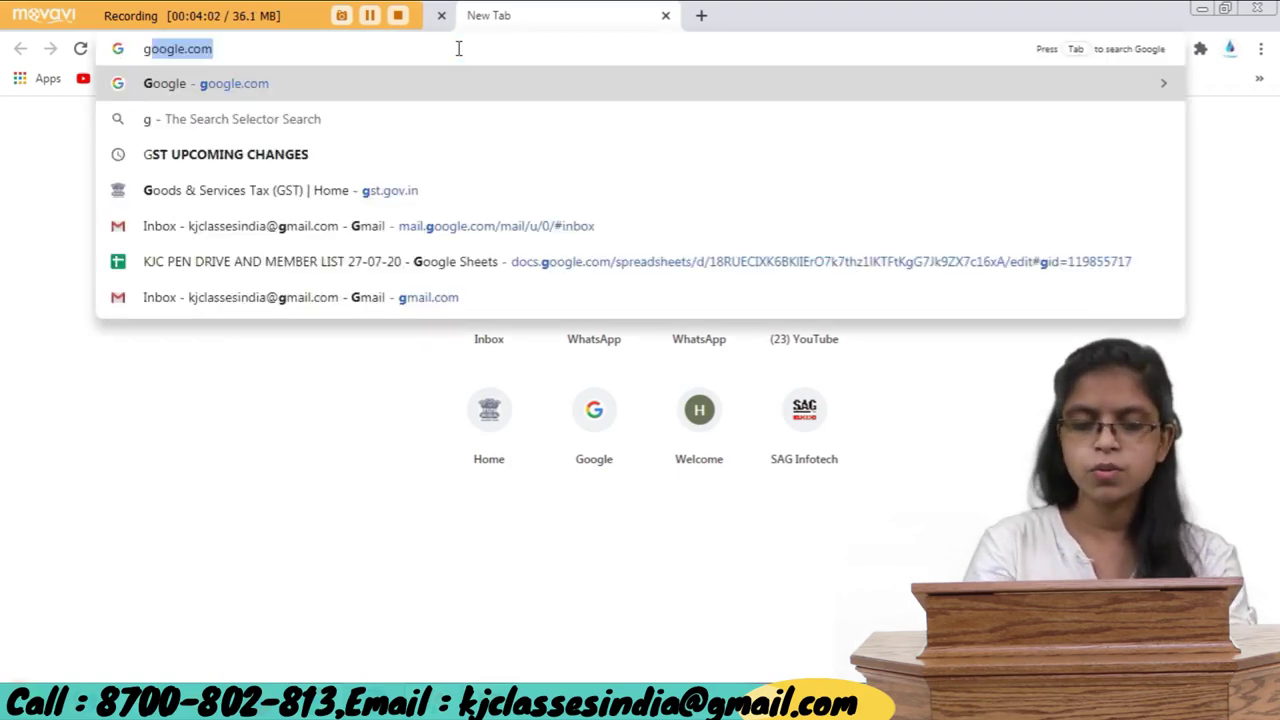
text(oogle.comgleo)
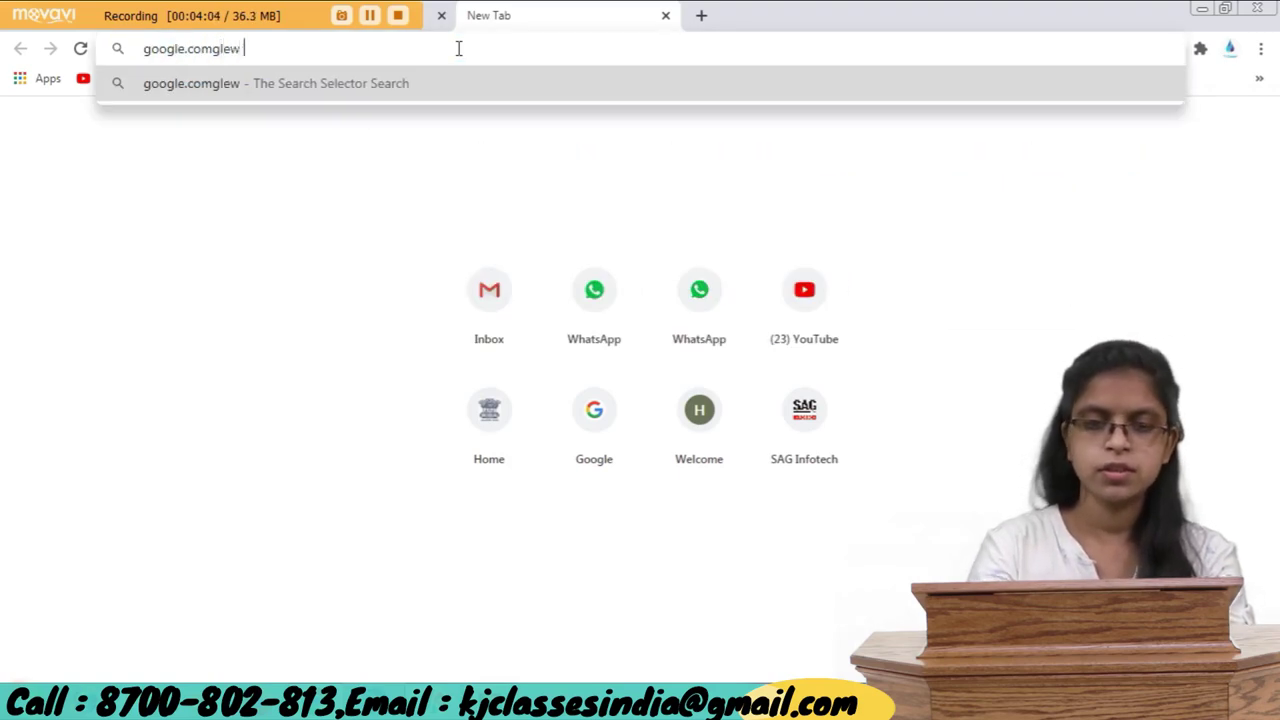
key(BackSpace)
key(BackSpace)
key(BackSpace)
key(BackSpace)
key(BackSpace)
key(BackSpace)
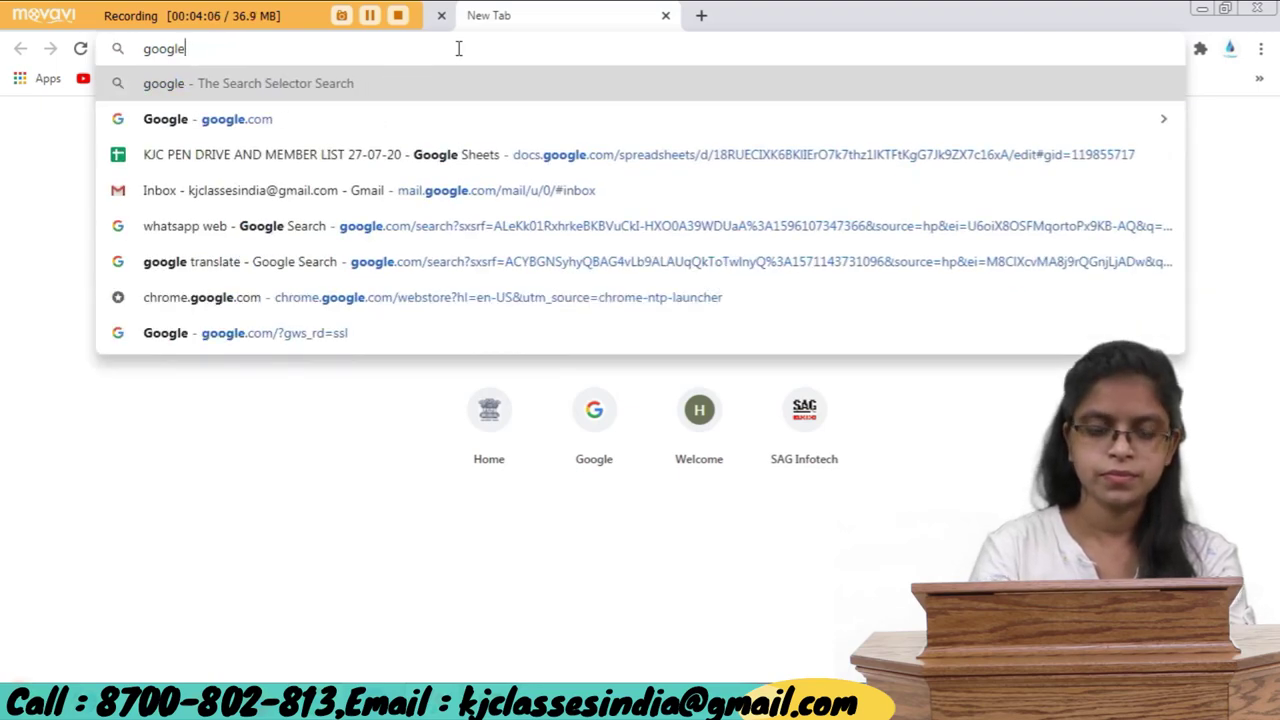
text( sheet)
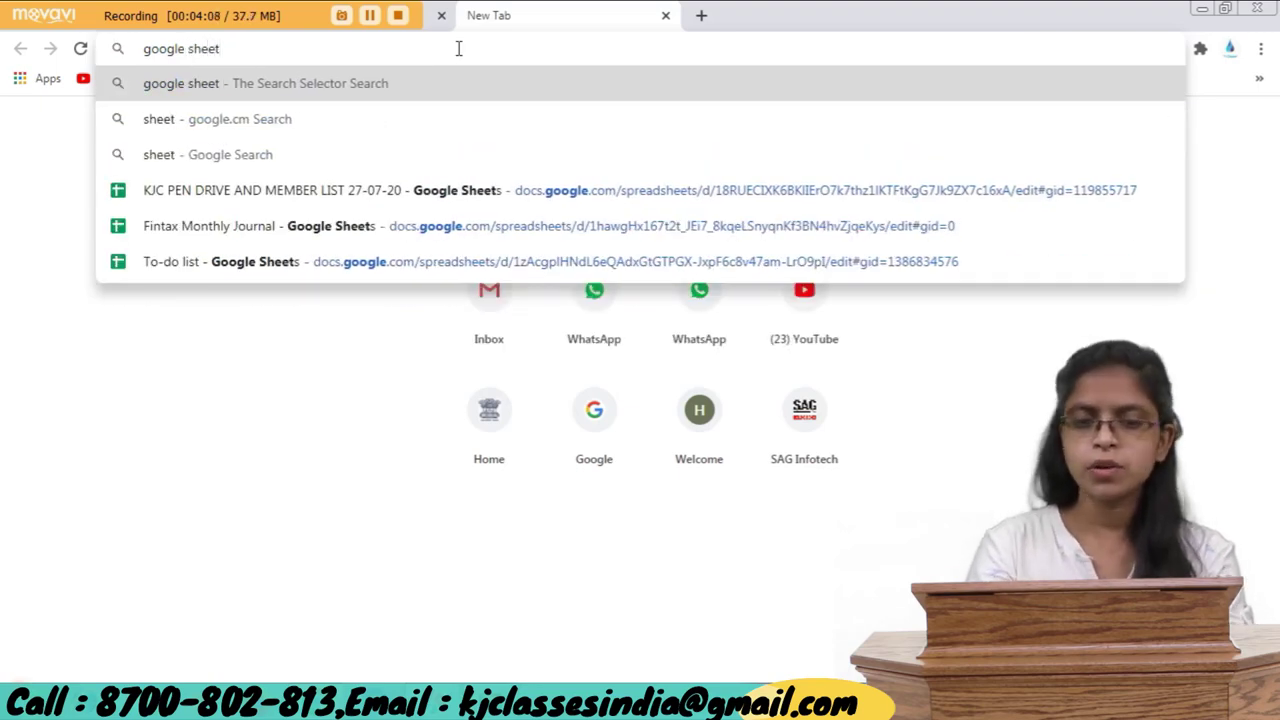
key(Return)
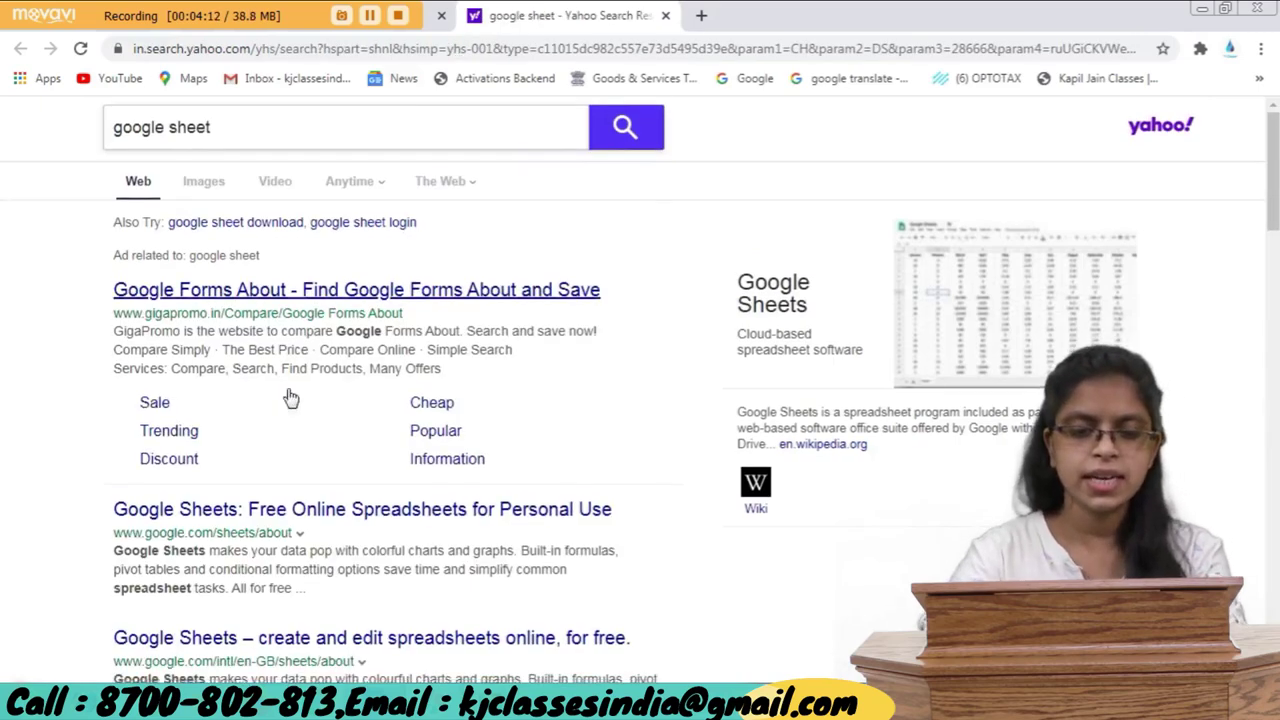
scroll(300, 400, down, 2)
scroll(323, 403, up, 2)
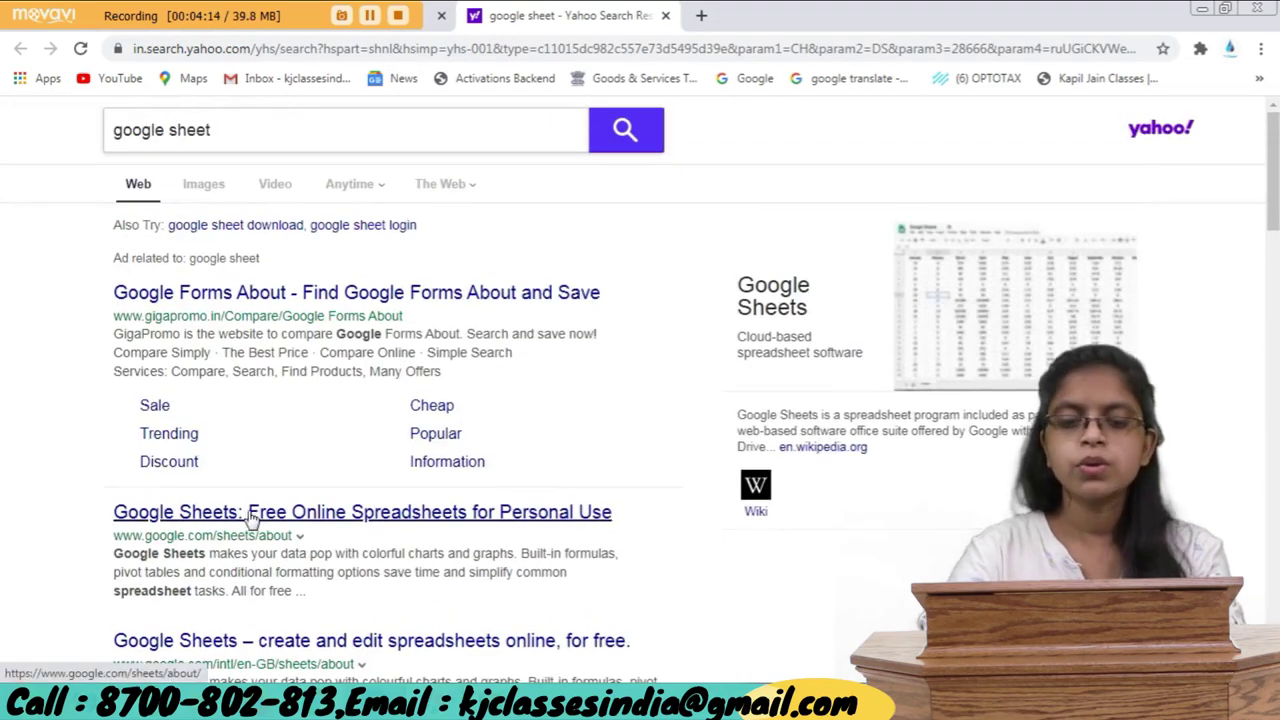
Open the 'Google Sheets: Free Online Spreadsheets' result and go on to the Sheets home page.
click(383, 517)
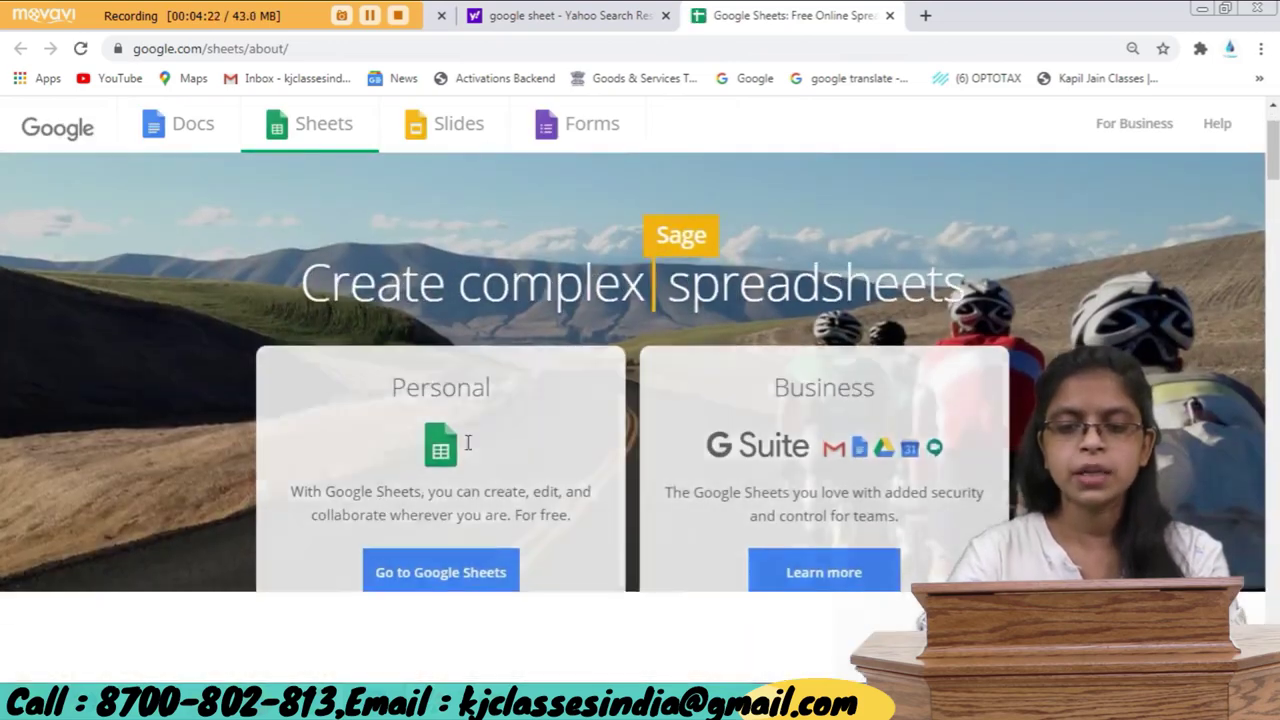
scroll(424, 492, down, 1)
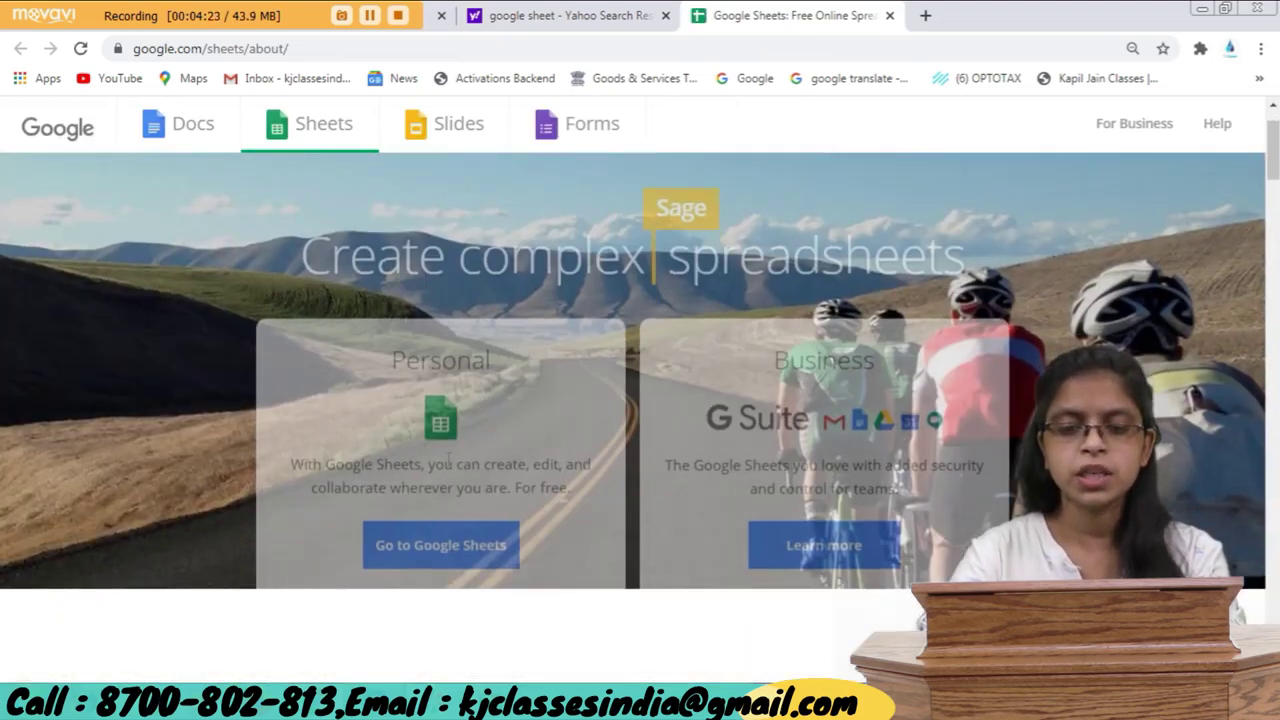
click(453, 547)
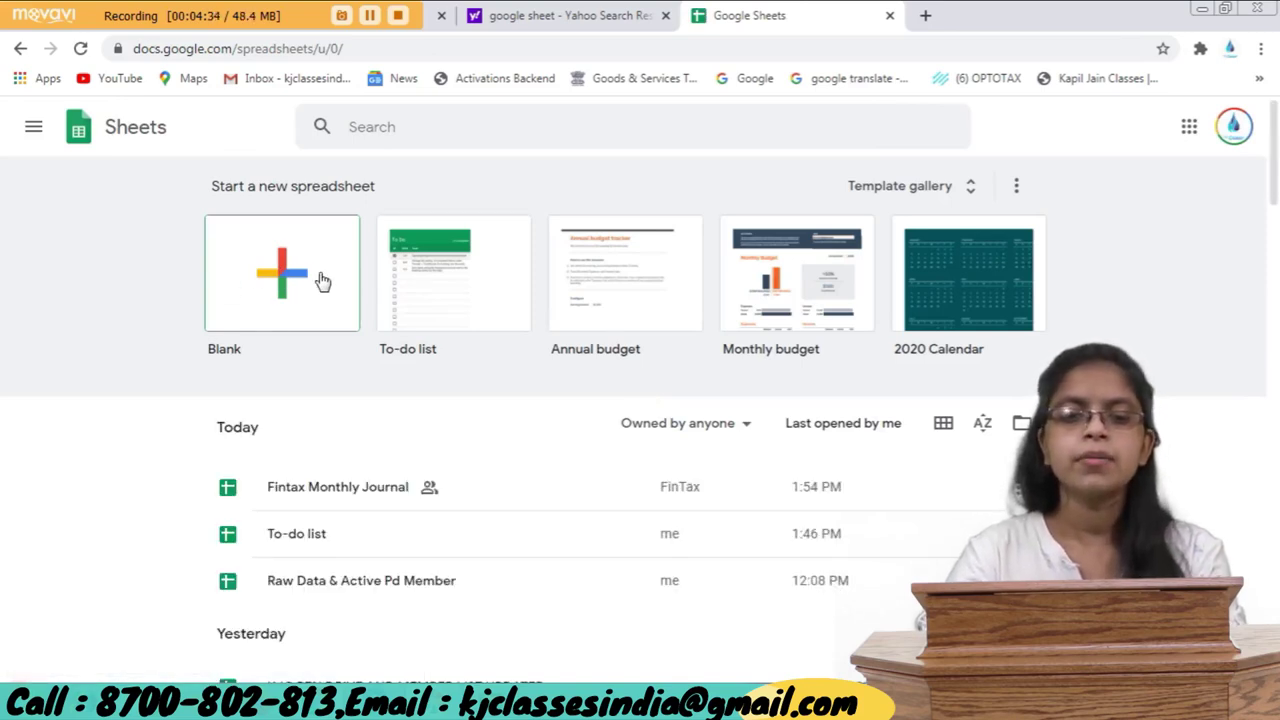
Start a Blank spreadsheet, then select column A and cells B1:B2.
click(321, 281)
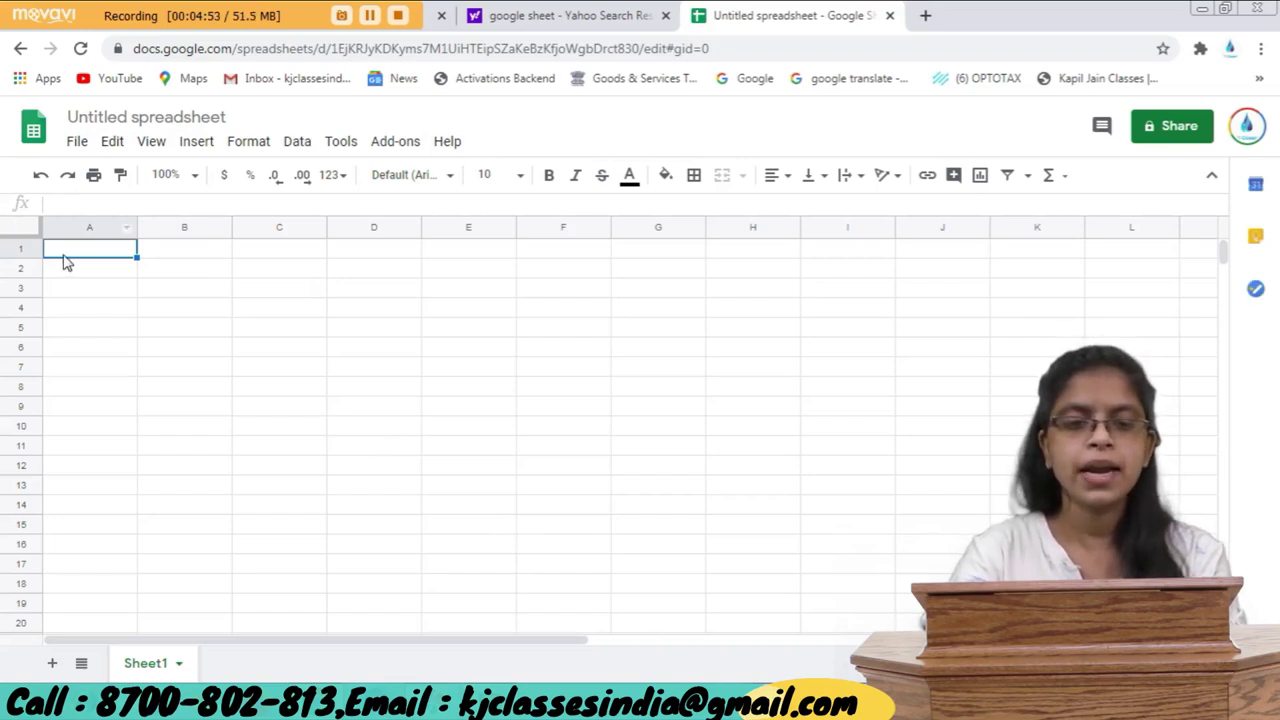
click(104, 226)
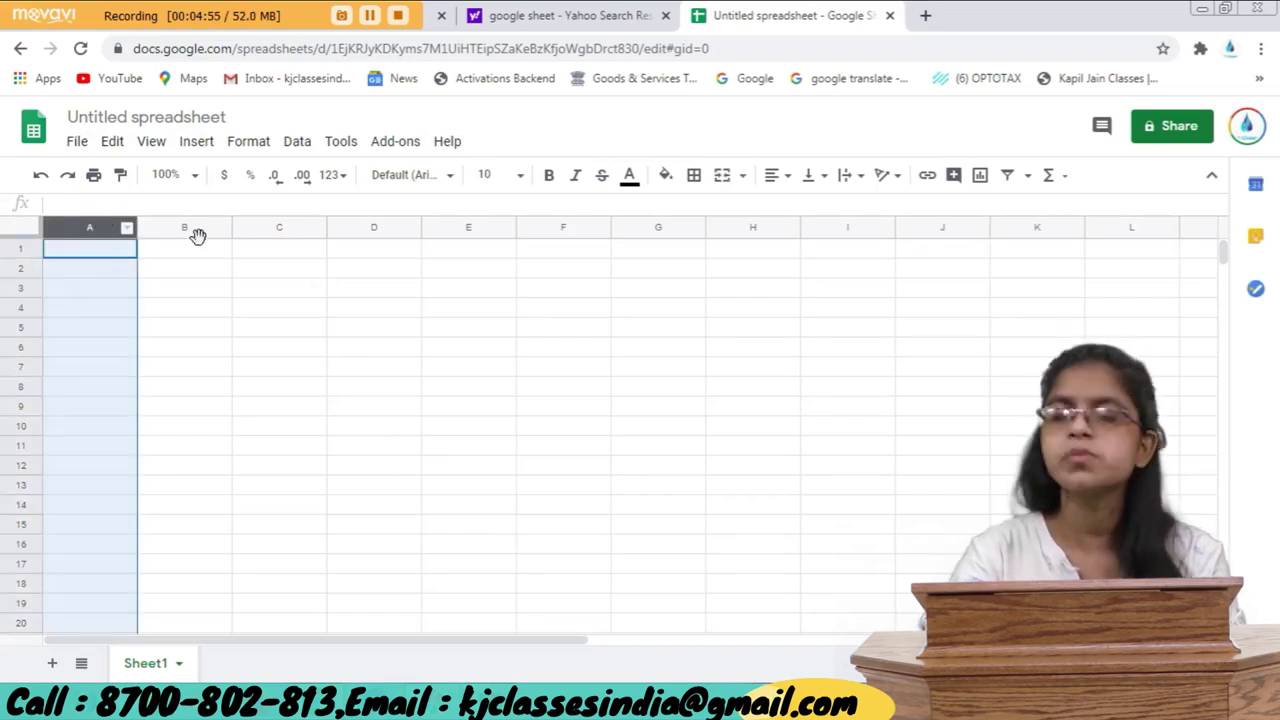
drag(195, 249, 220, 266)
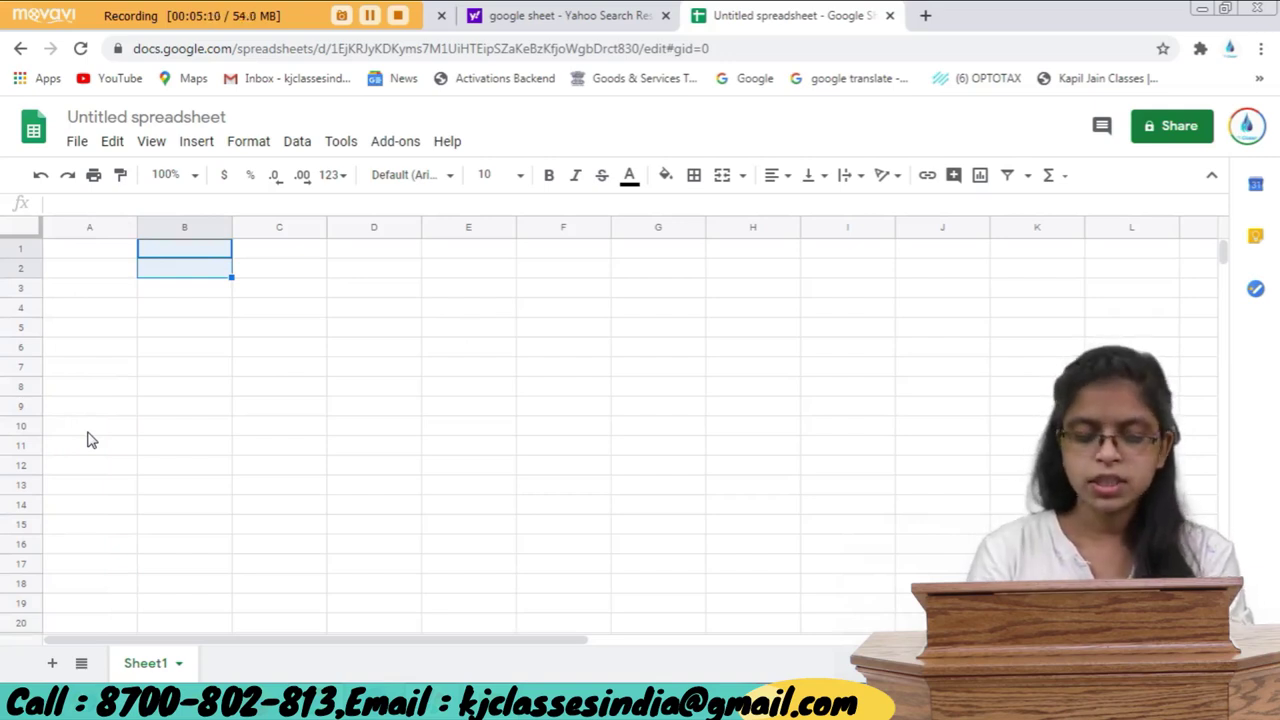
Jump to column Z, the last column, then zoom the page to 110% and back to 100%.
key(Left)
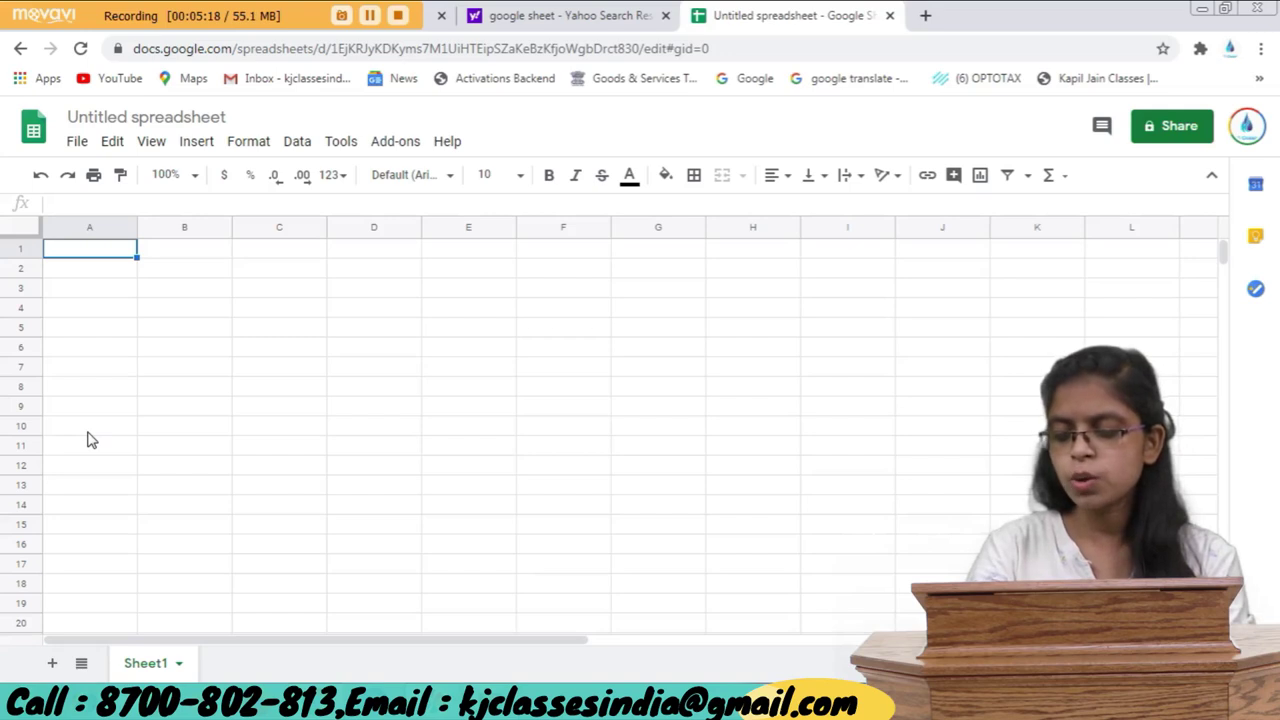
key(ctrl+Right)
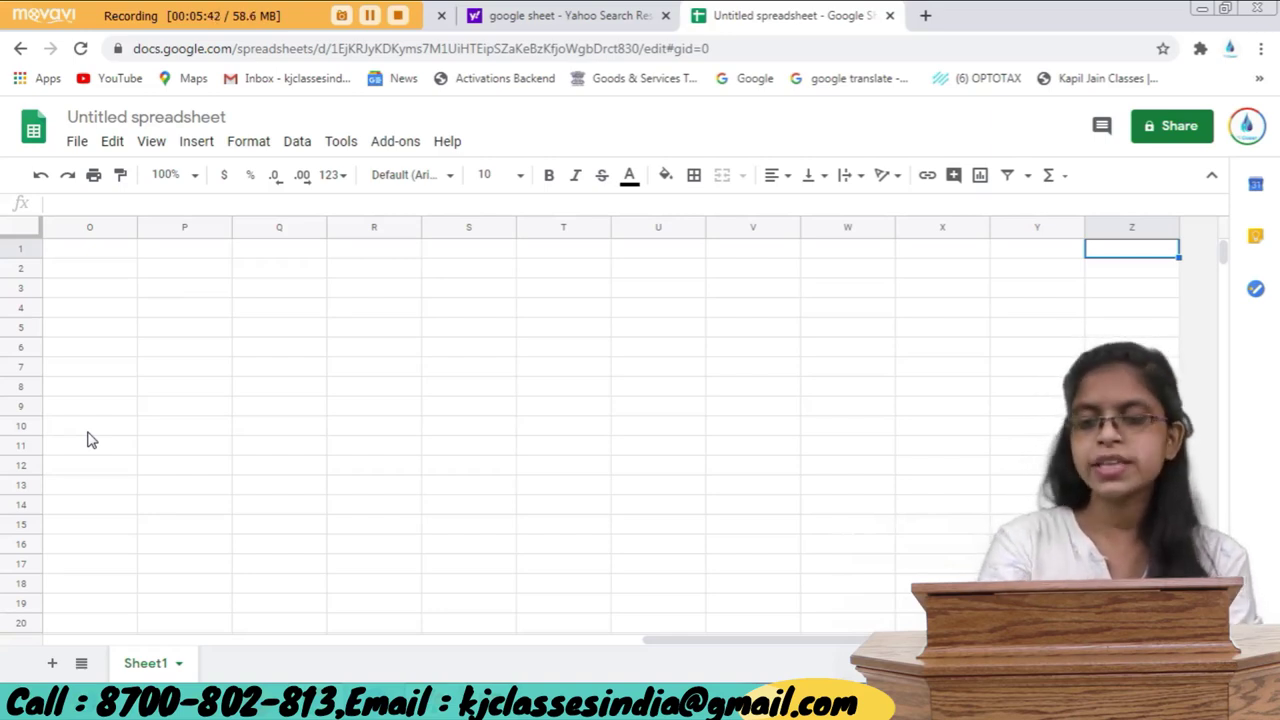
key(ctrl+plus)
key(ctrl+plus)
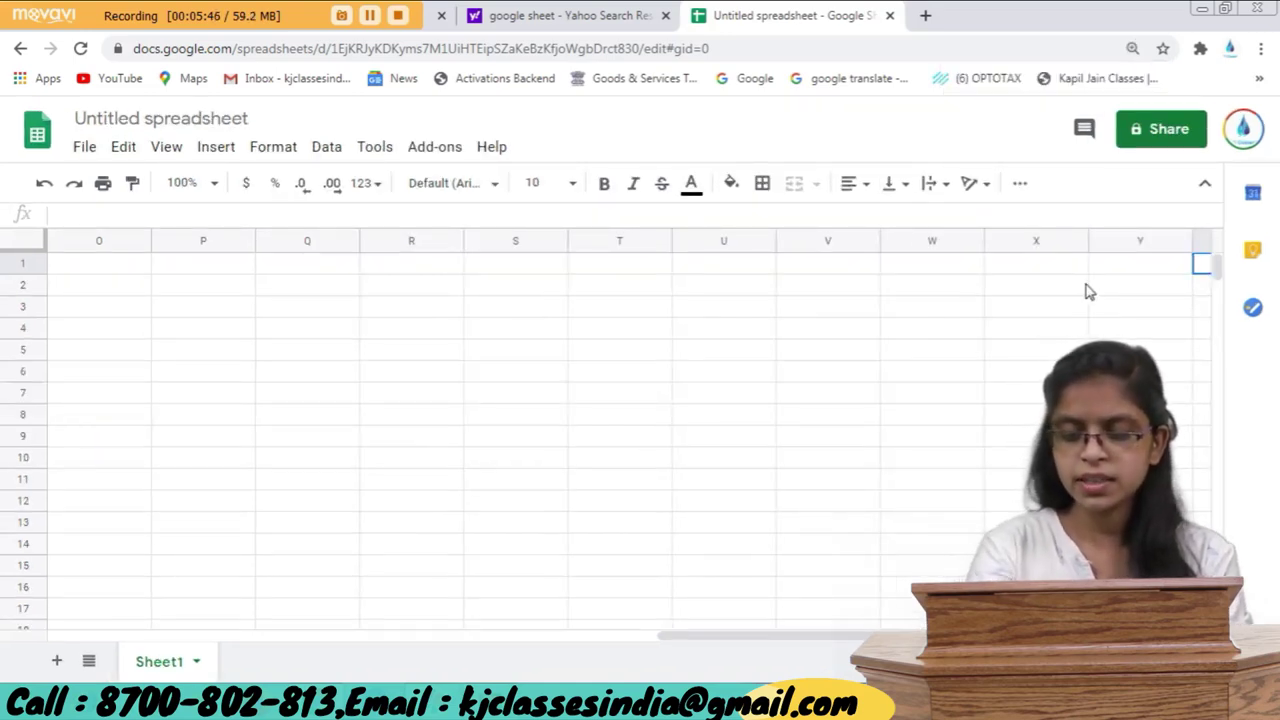
key(ctrl+0)
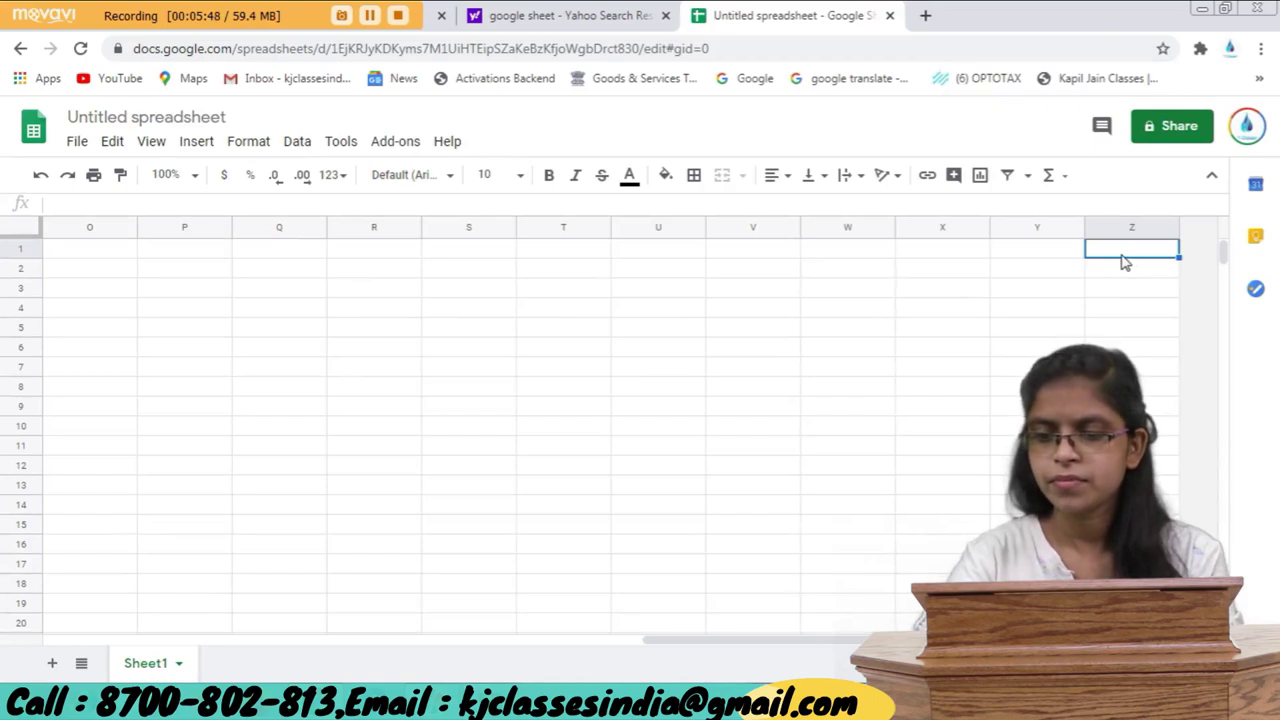
Insert an extra row and a new column after Z from Z1's context menu.
right_click(1124, 262)
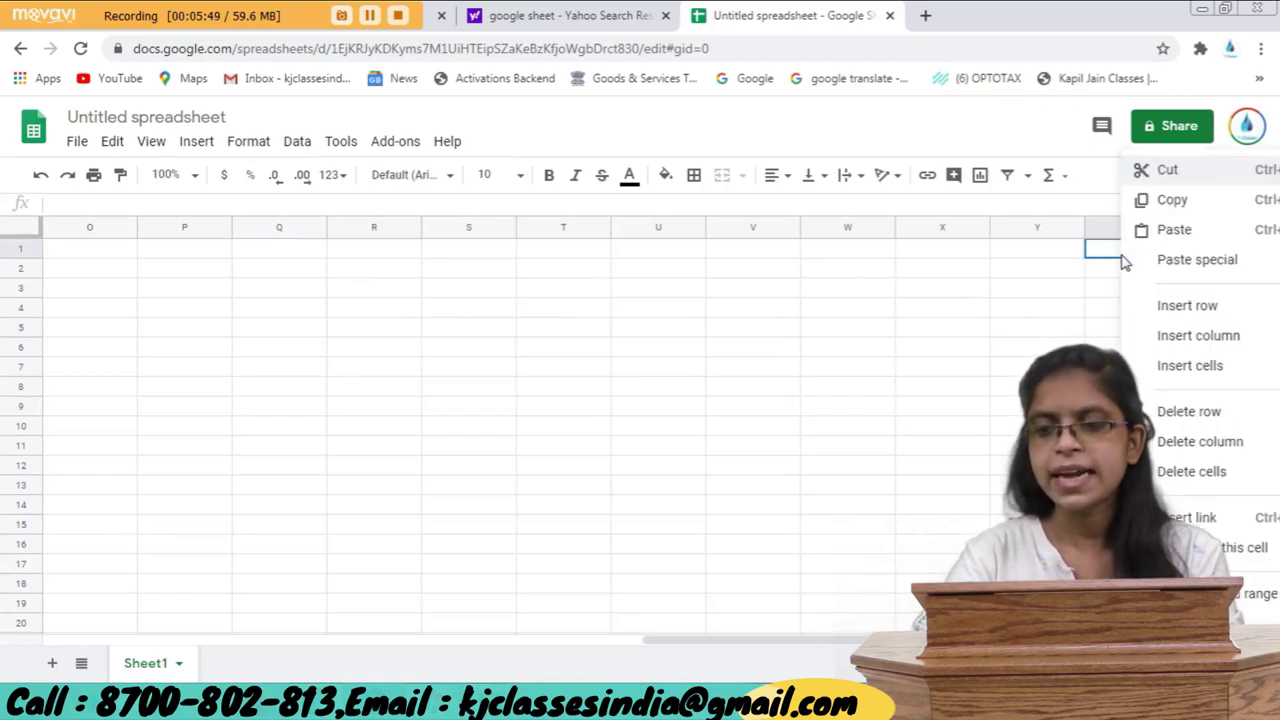
click(1190, 310)
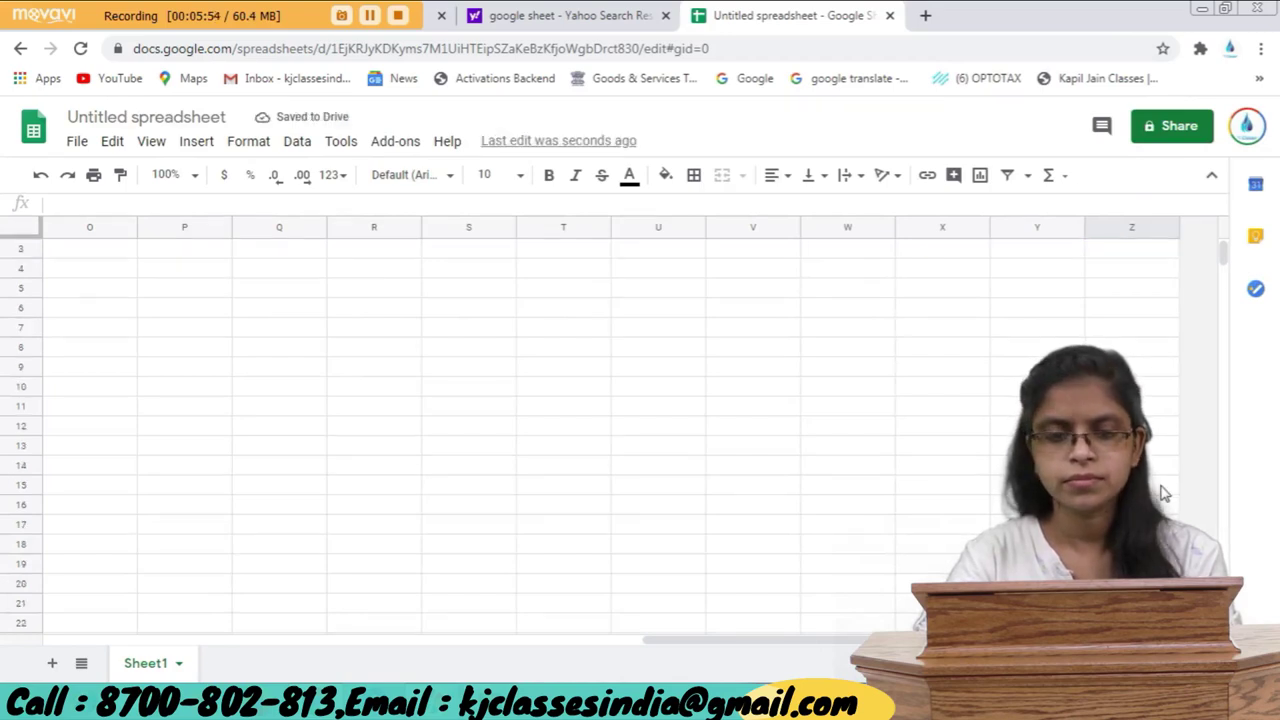
right_click(1150, 256)
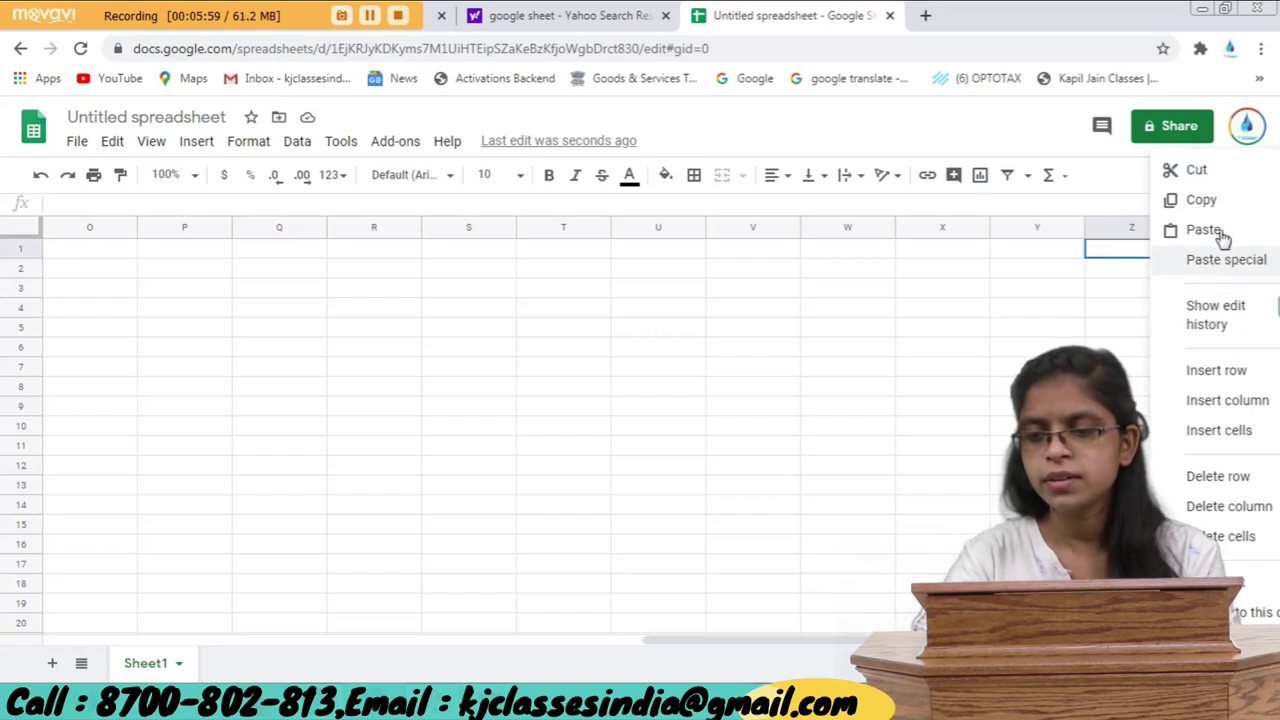
click(1238, 402)
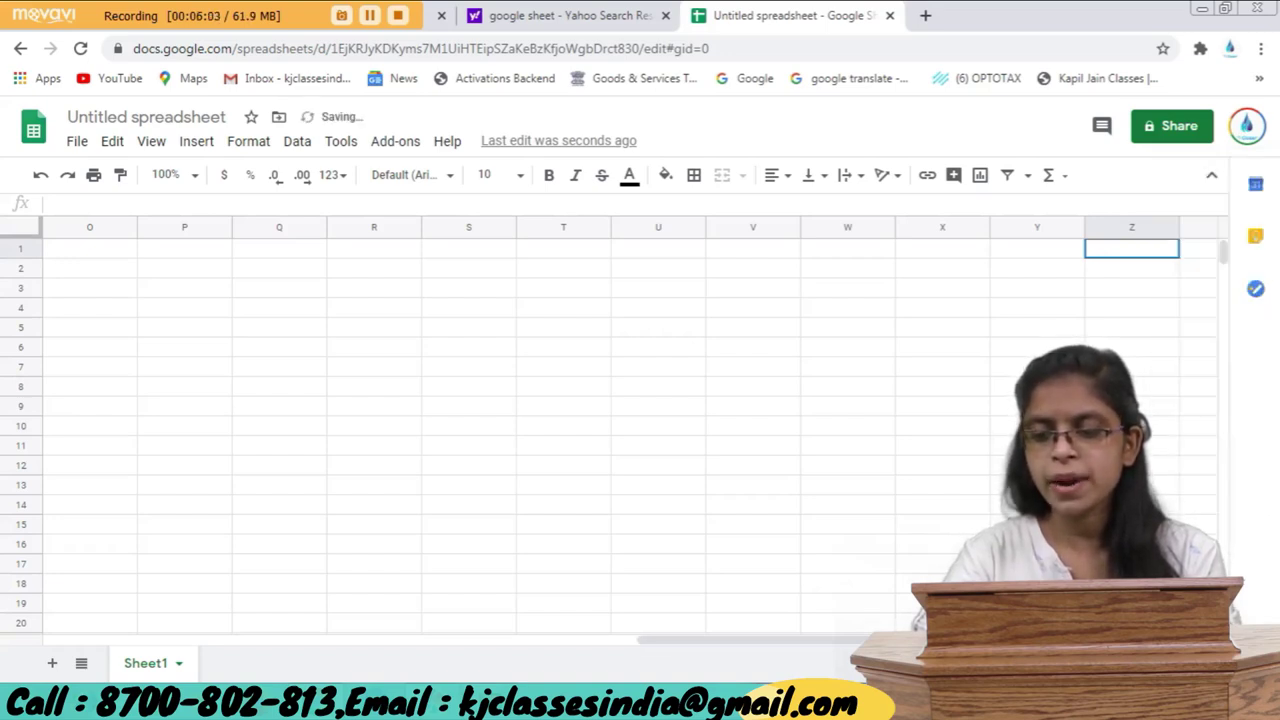
drag(750, 640, 770, 640)
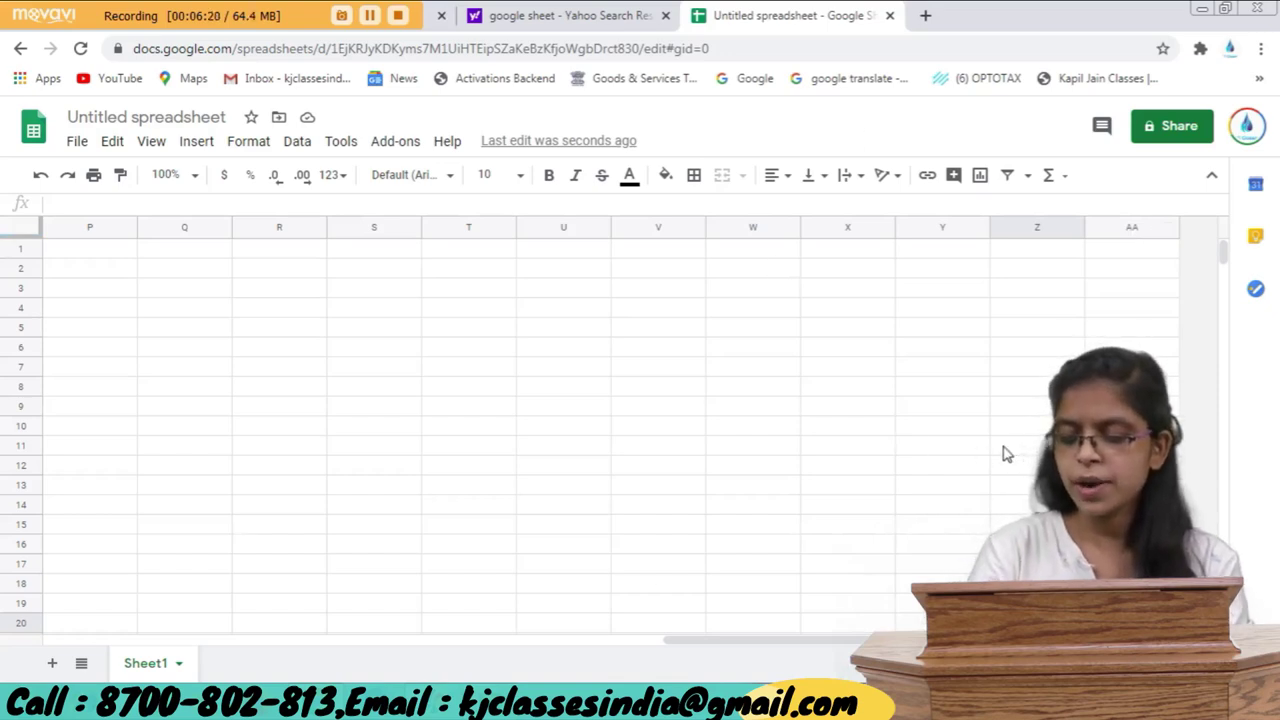
Jump down to row 1001 and back up to A1, ending on cell B1.
scroll(1007, 454, left, 10)
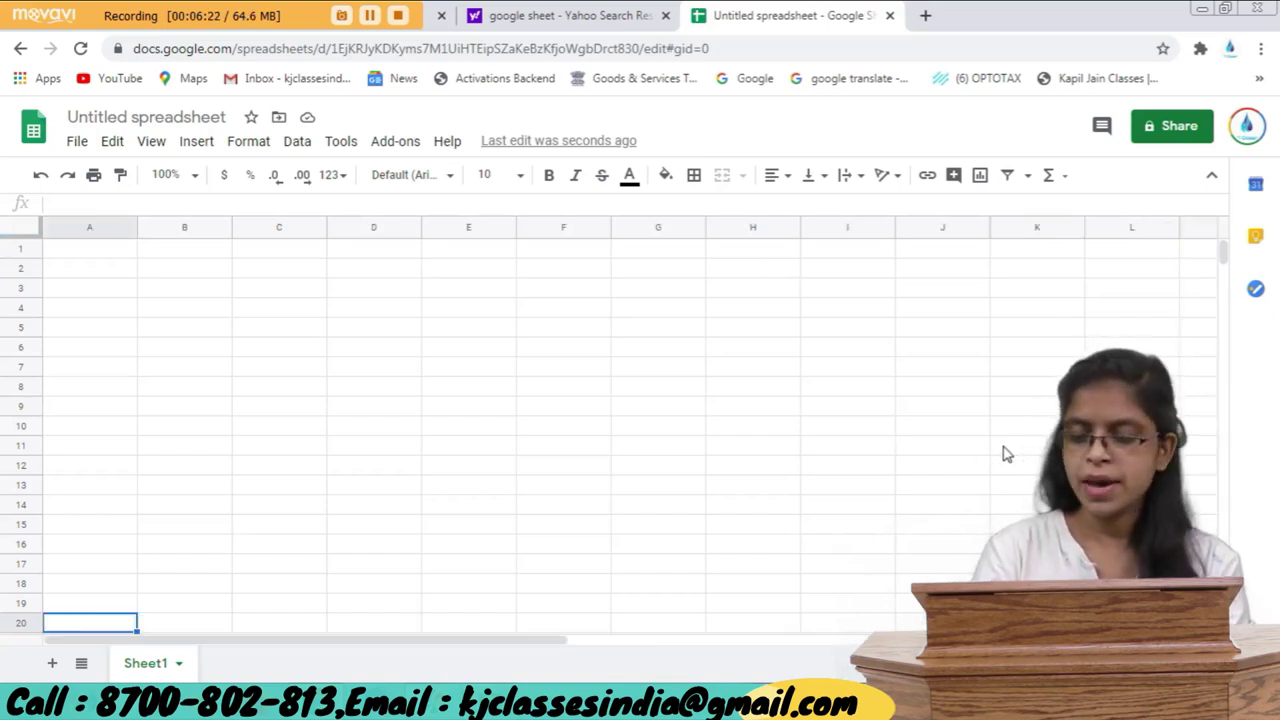
key(ctrl+Up)
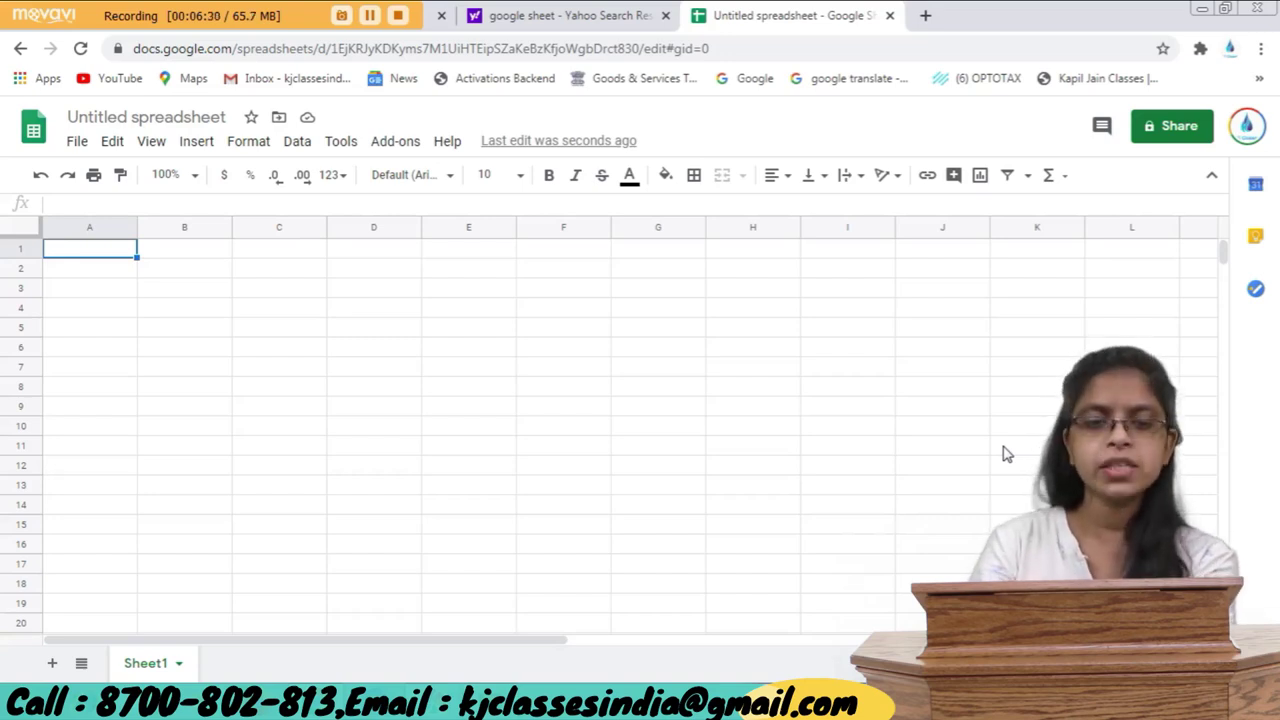
key(ctrl+Down)
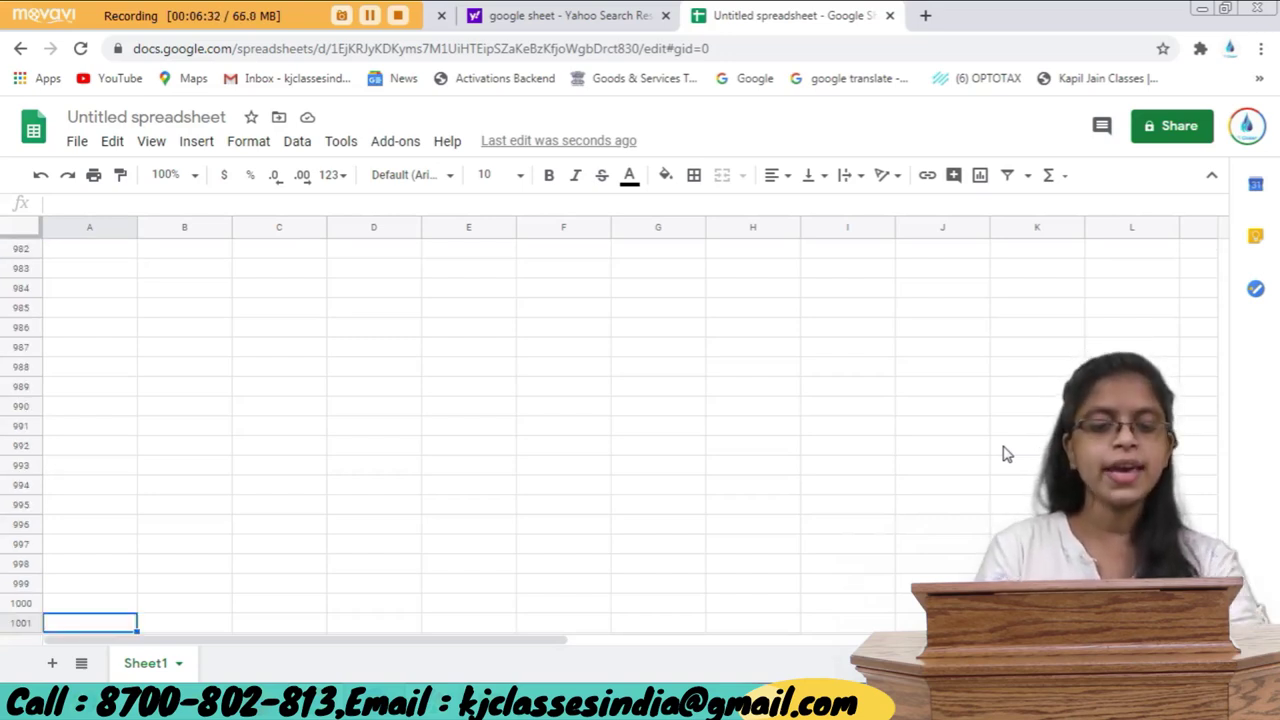
key(Up)
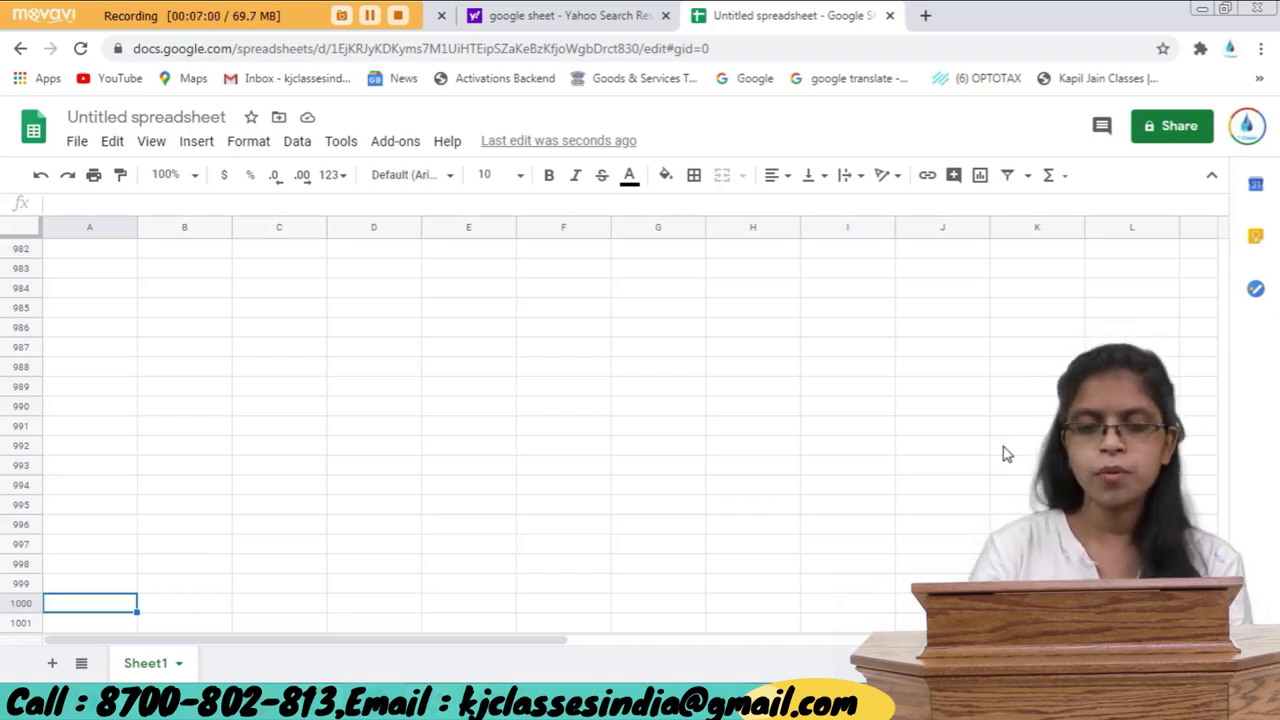
key(ctrl+Up)
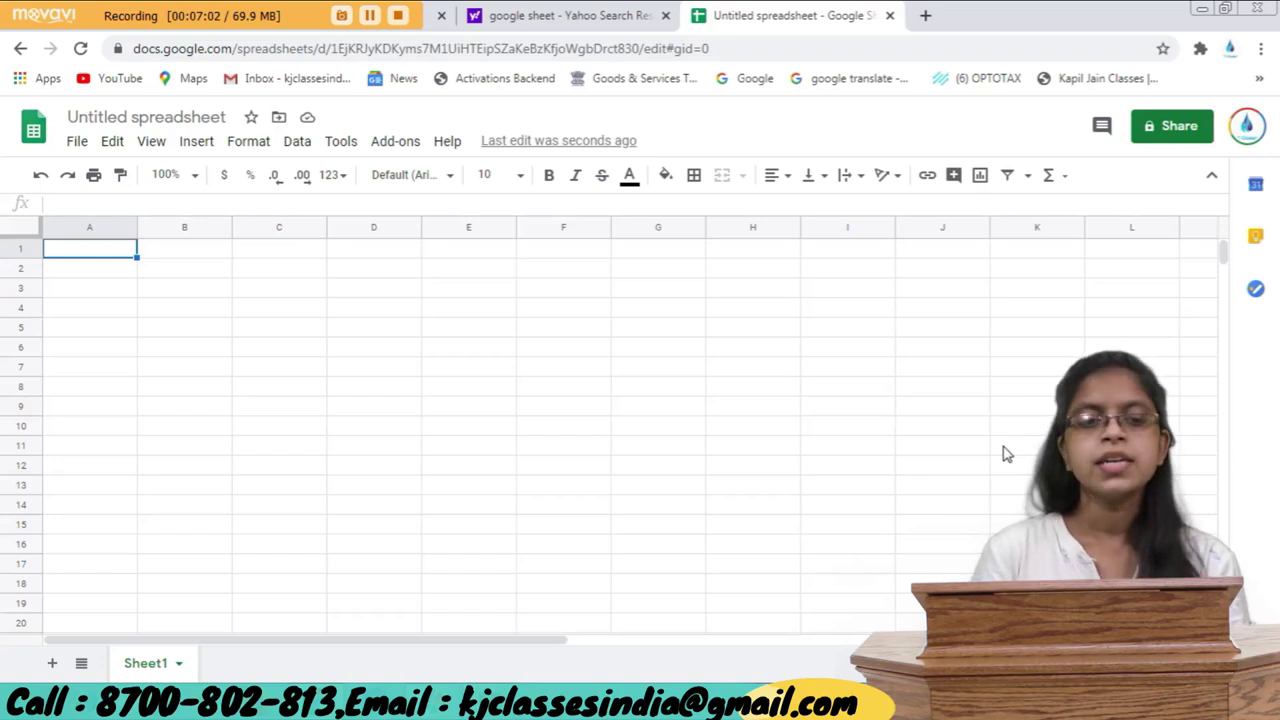
key(Right)
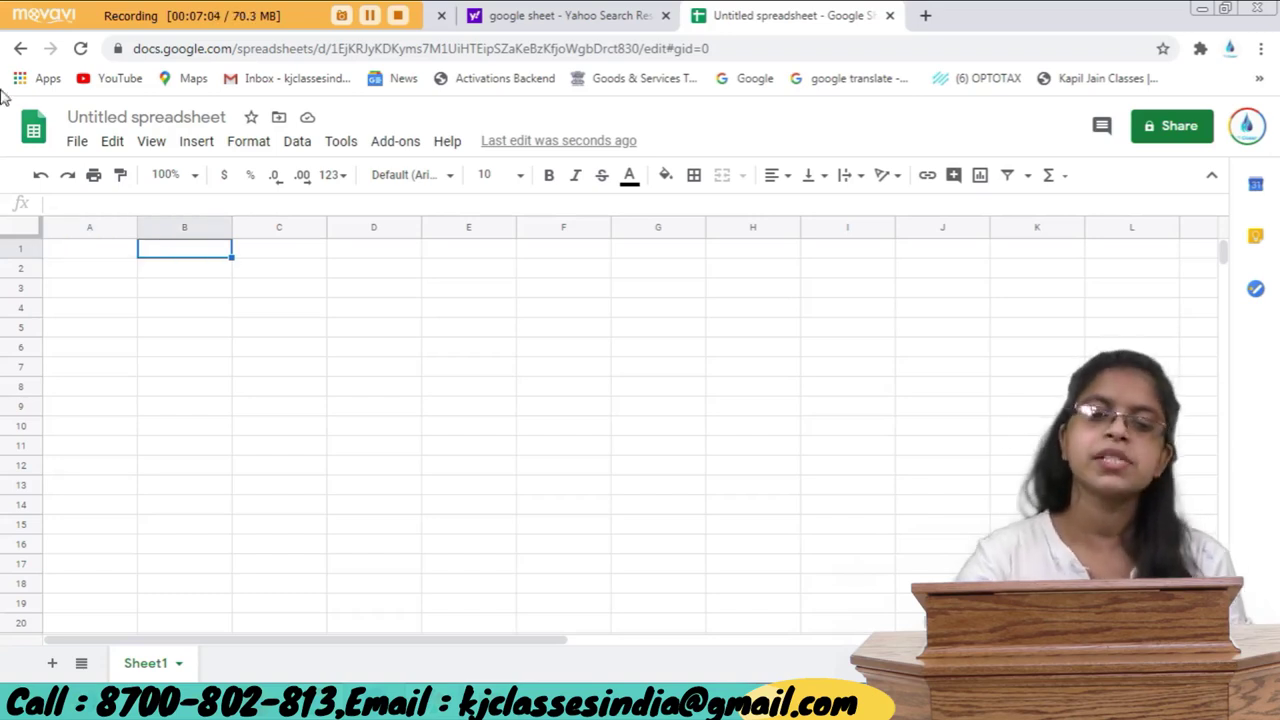
click(211, 276)
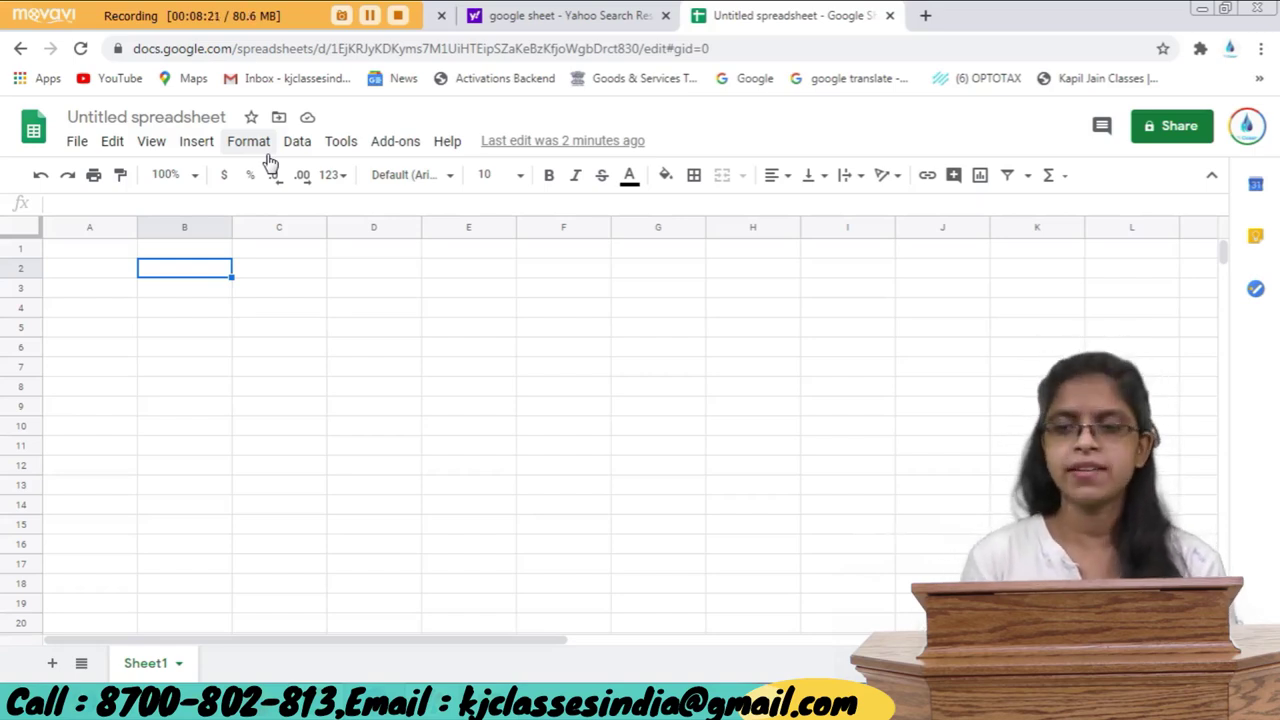
click(128, 254)
Enter the headers S. NO., Products and Jan into cells A1, B1 and C1.
text(S)
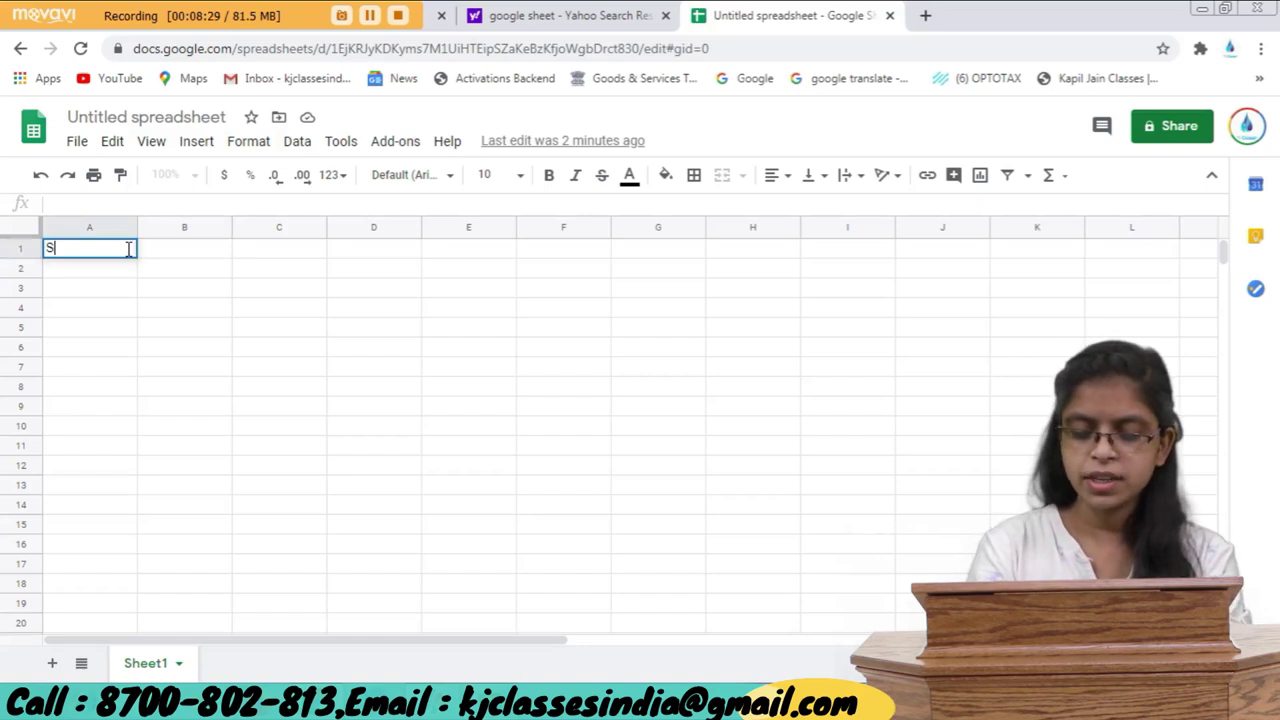
text(. N)
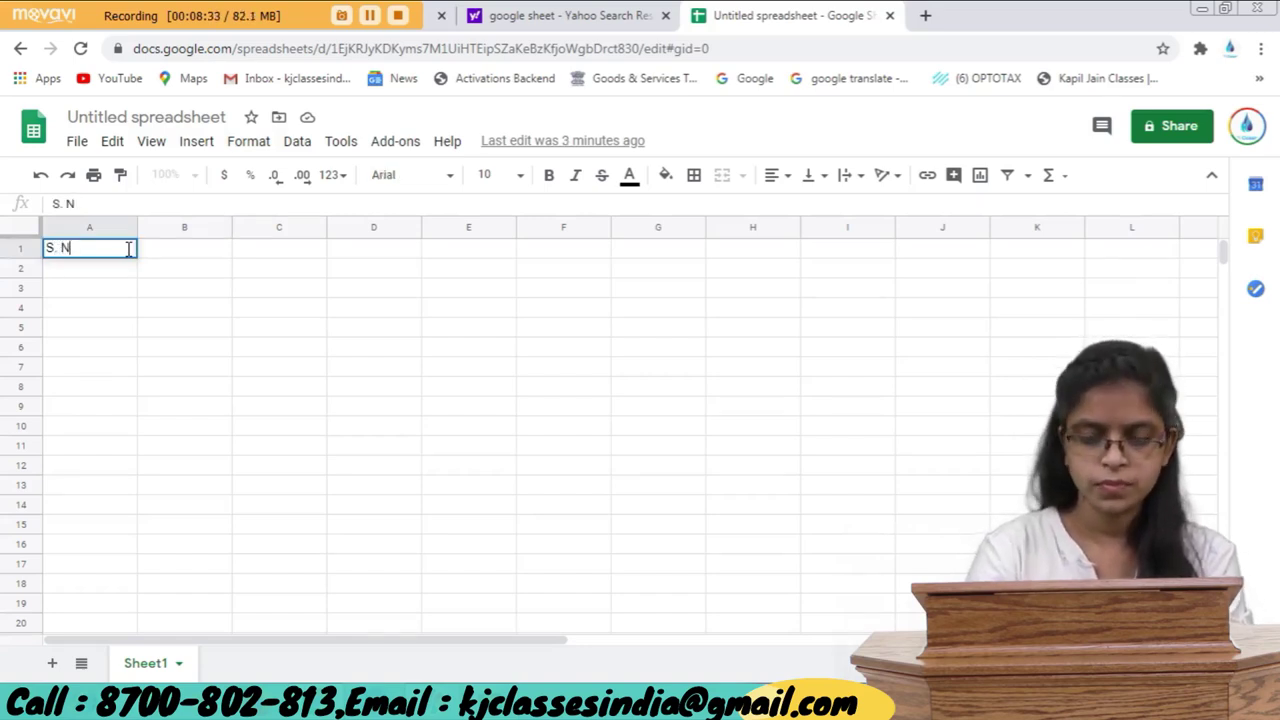
text(lO.)
key(Tab)
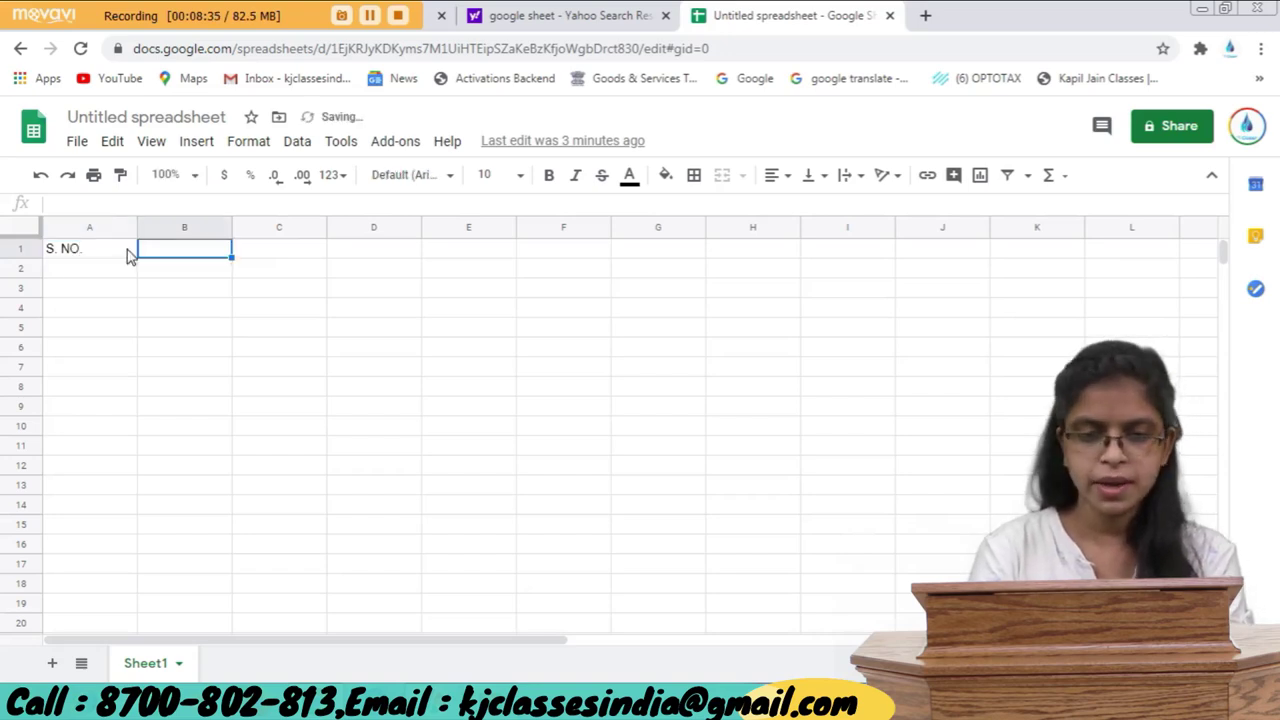
text(Pr)
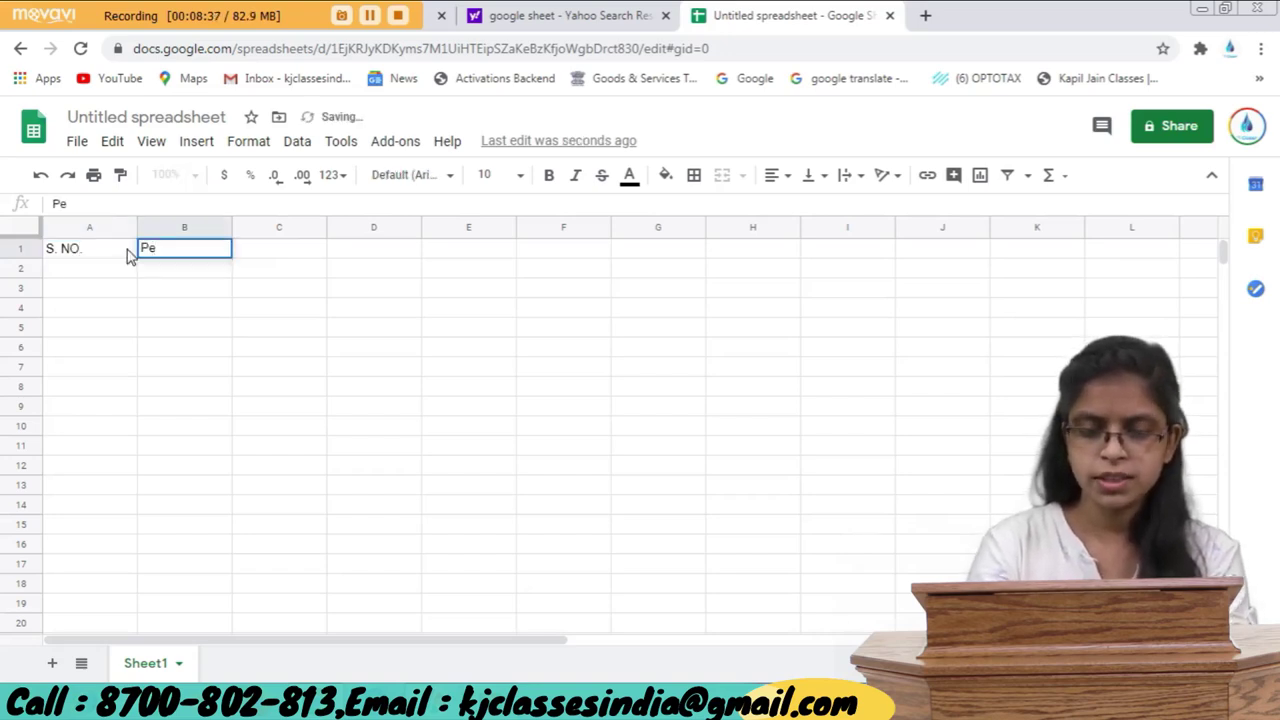
text(od)
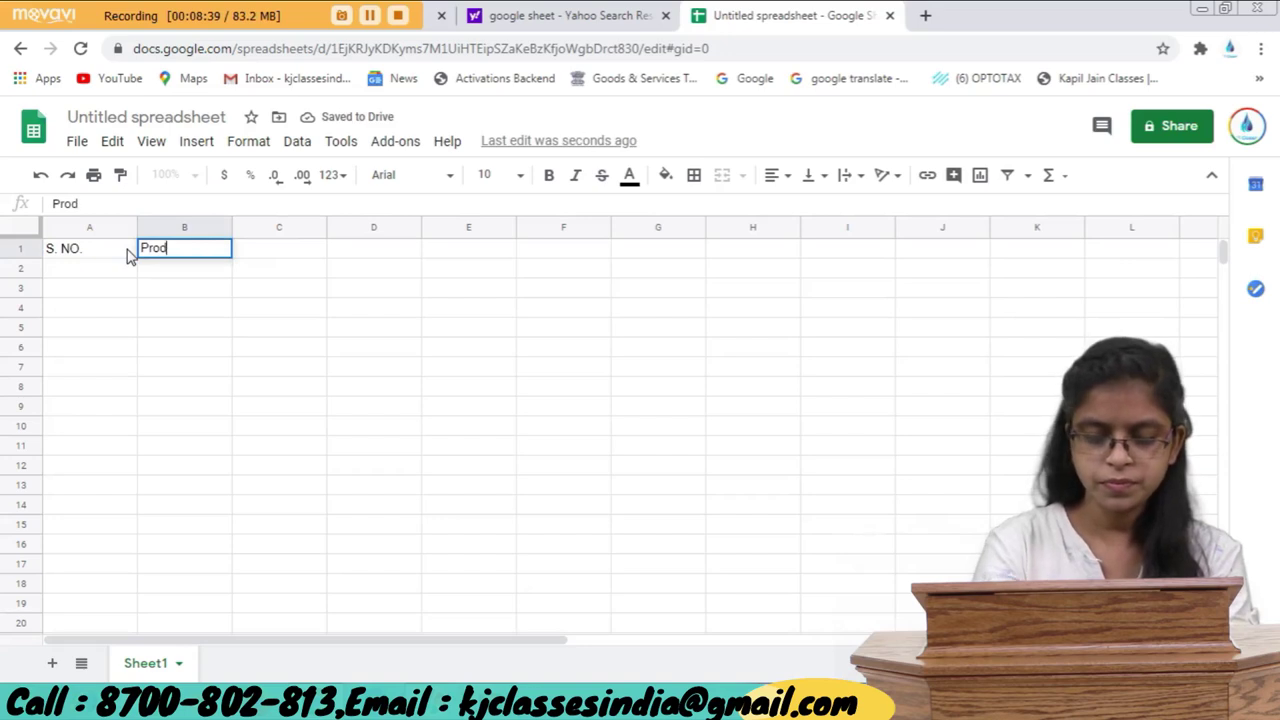
text(ycts)
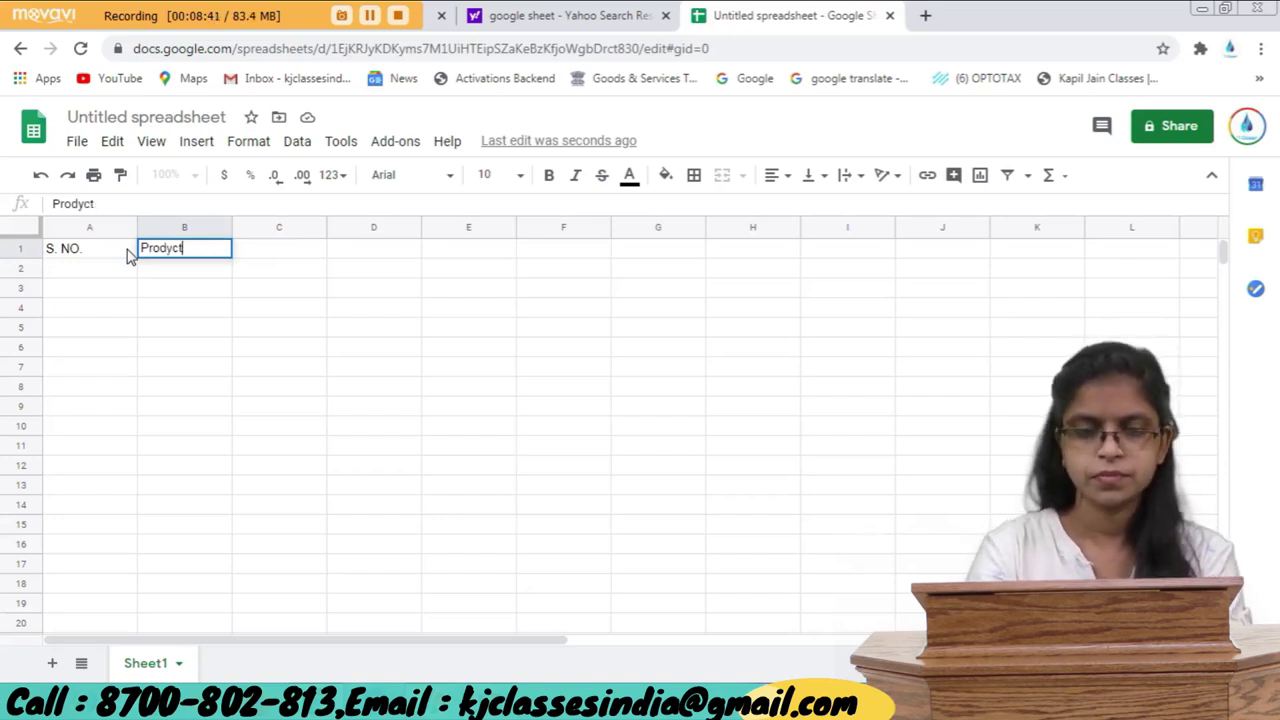
key(BackSpace)
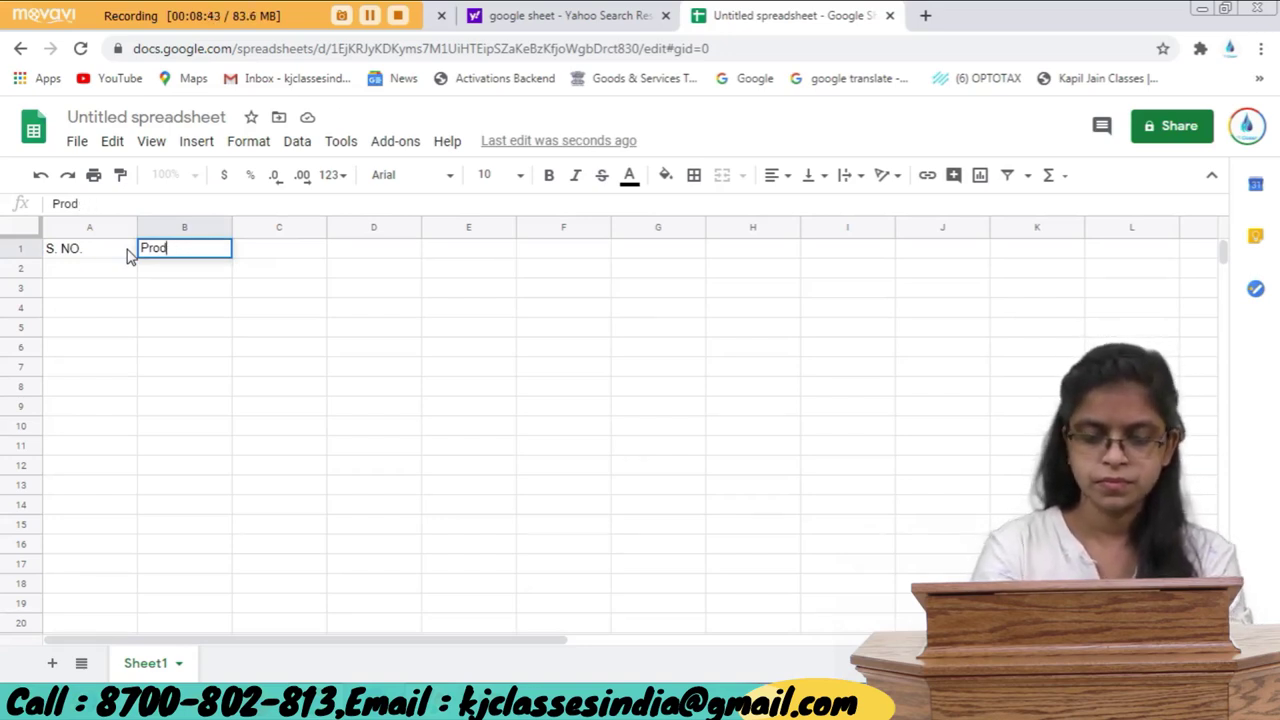
text(ucts)
key(Return)
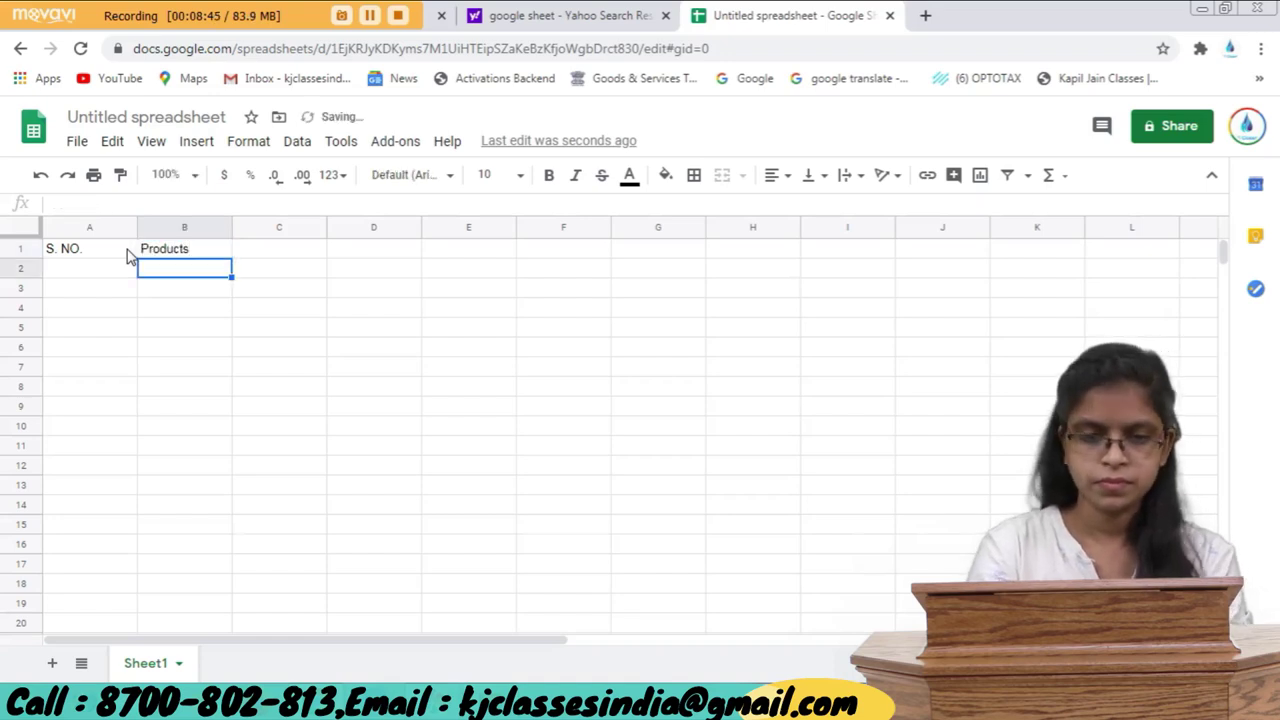
key(Up)
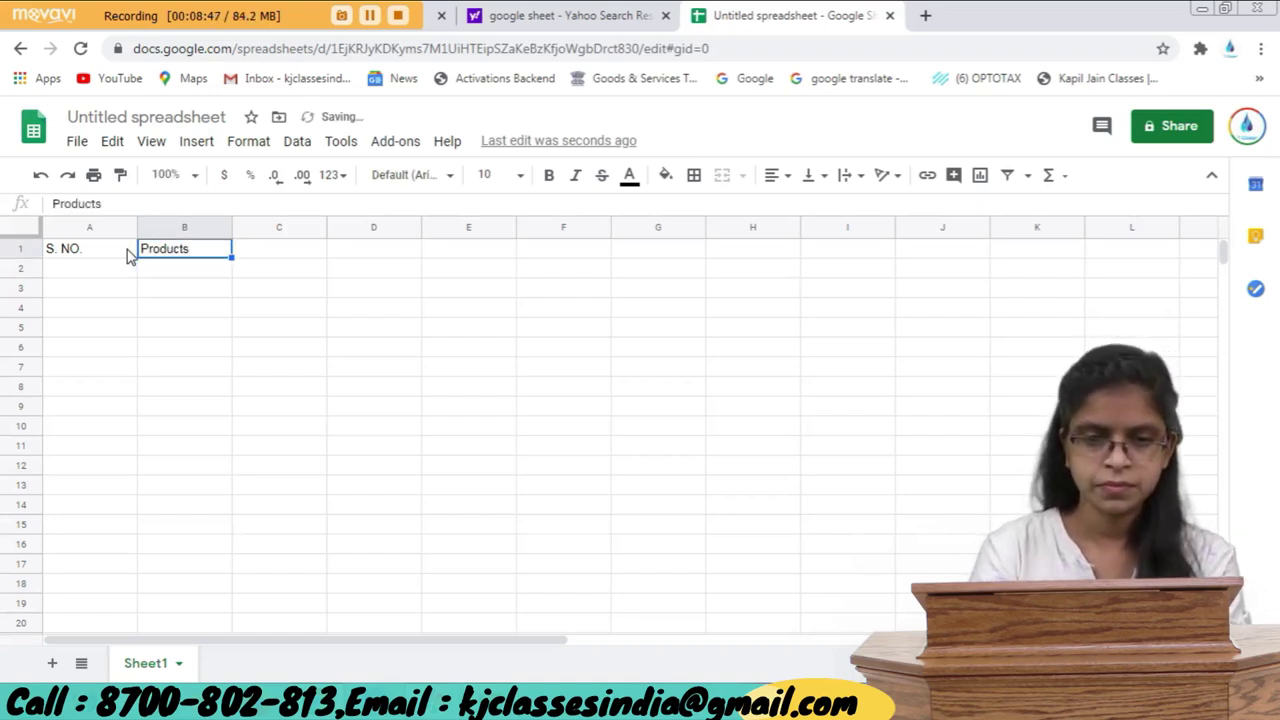
key(Right)
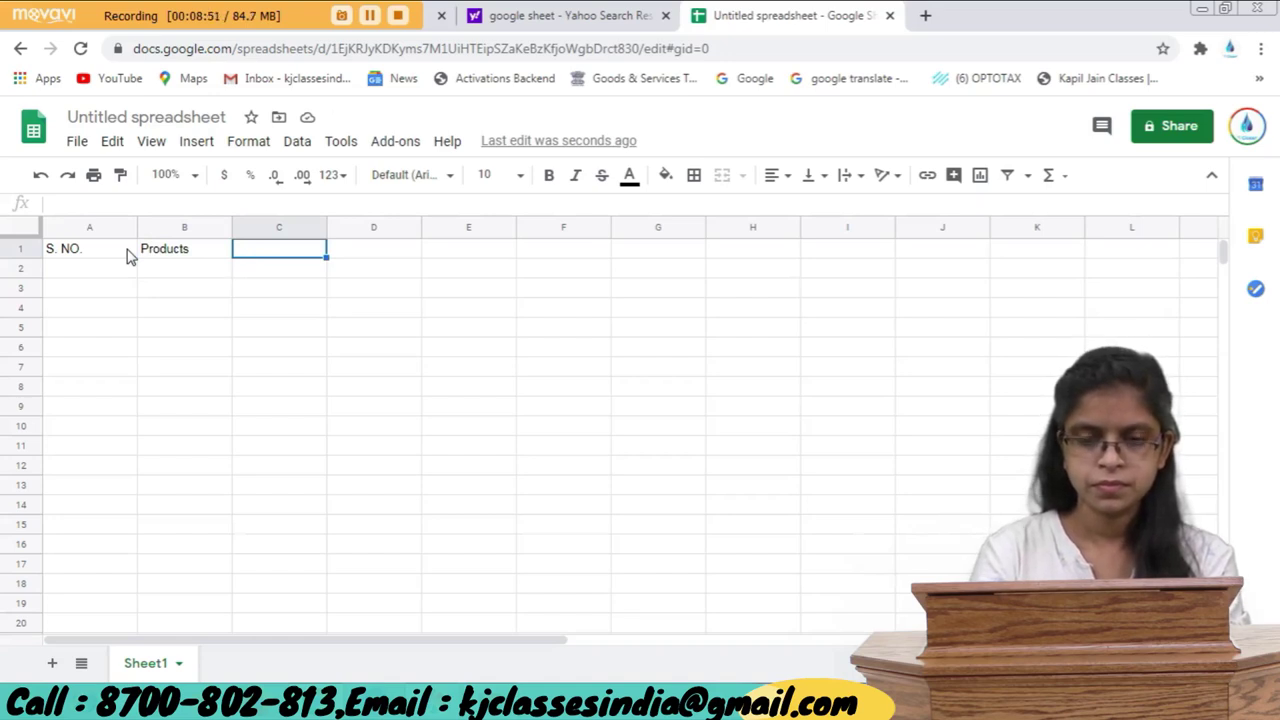
text(Ja)
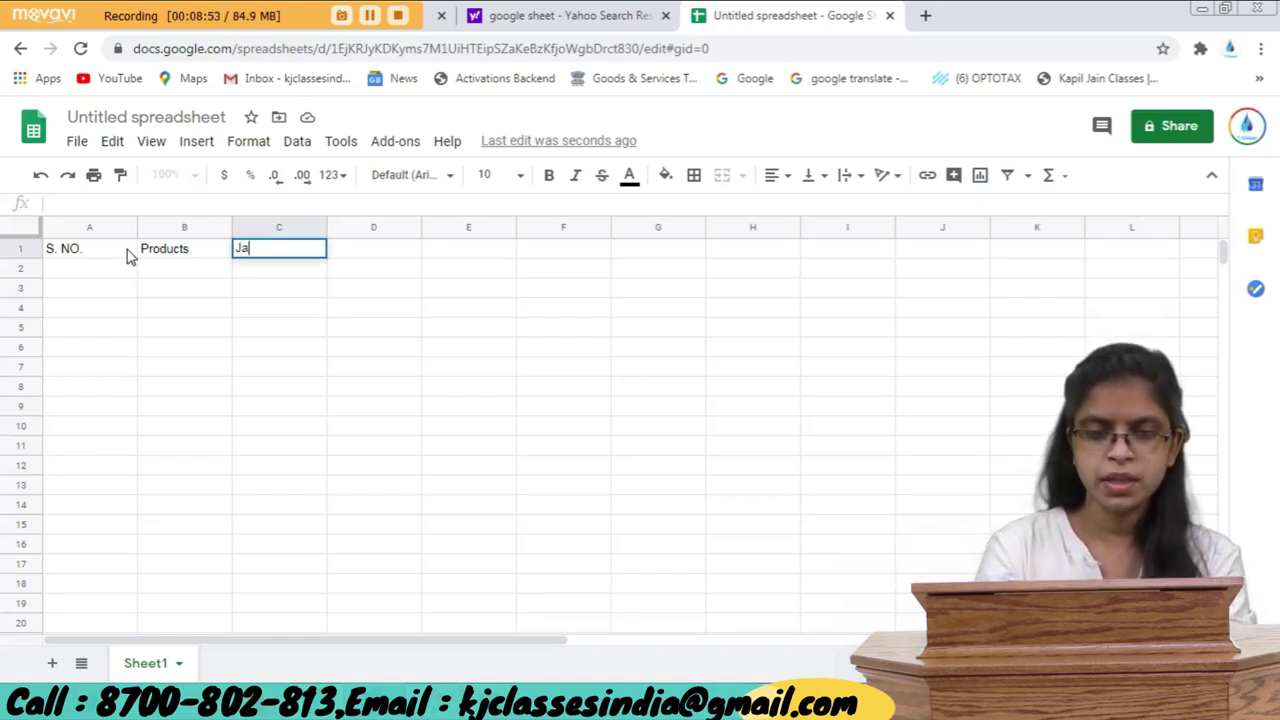
text(n)
key(Return)
key(Up)
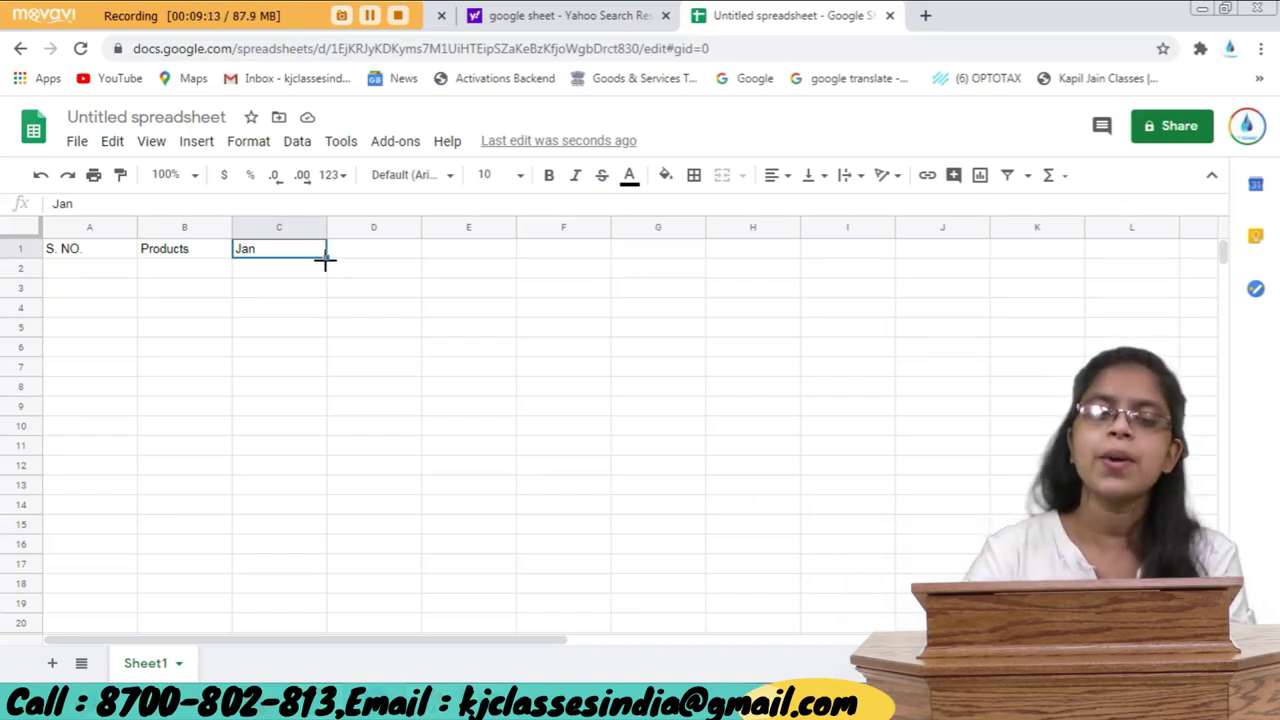
Fill Jan across row 1 to add Feb and Mar headers in D1 and E1.
drag(326, 260, 462, 245)
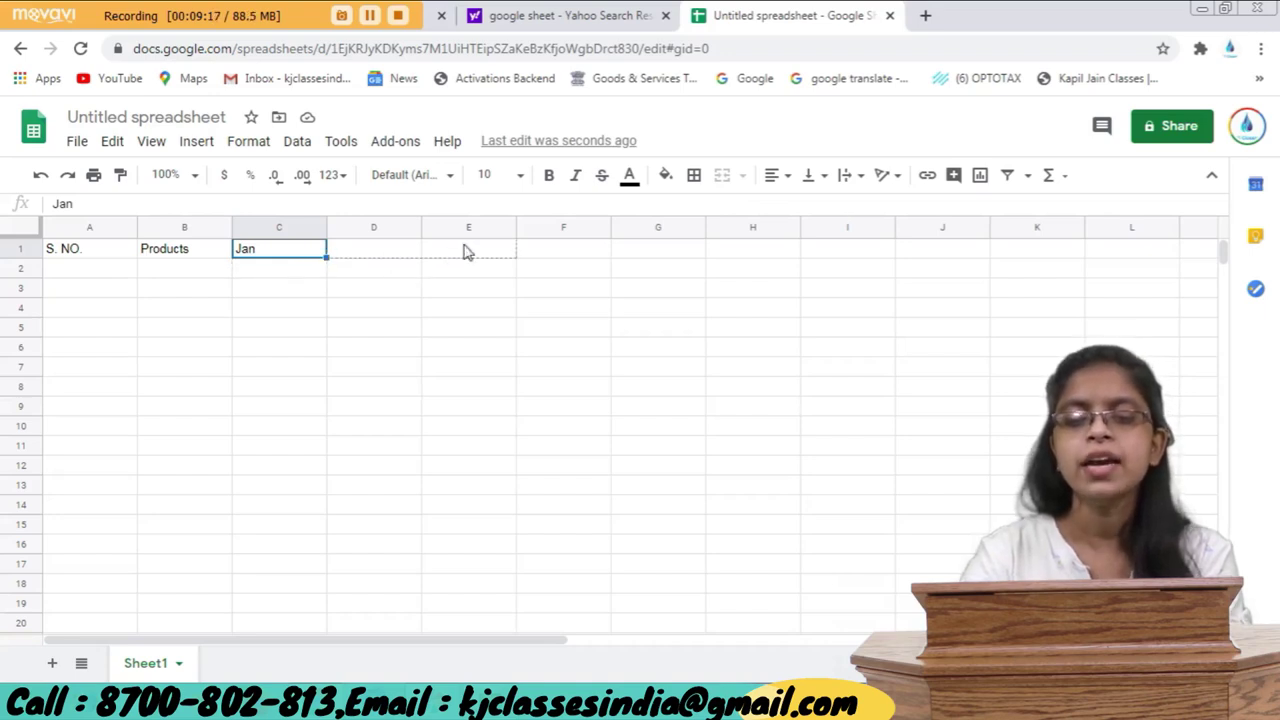
drag(462, 245, 463, 248)
click(390, 252)
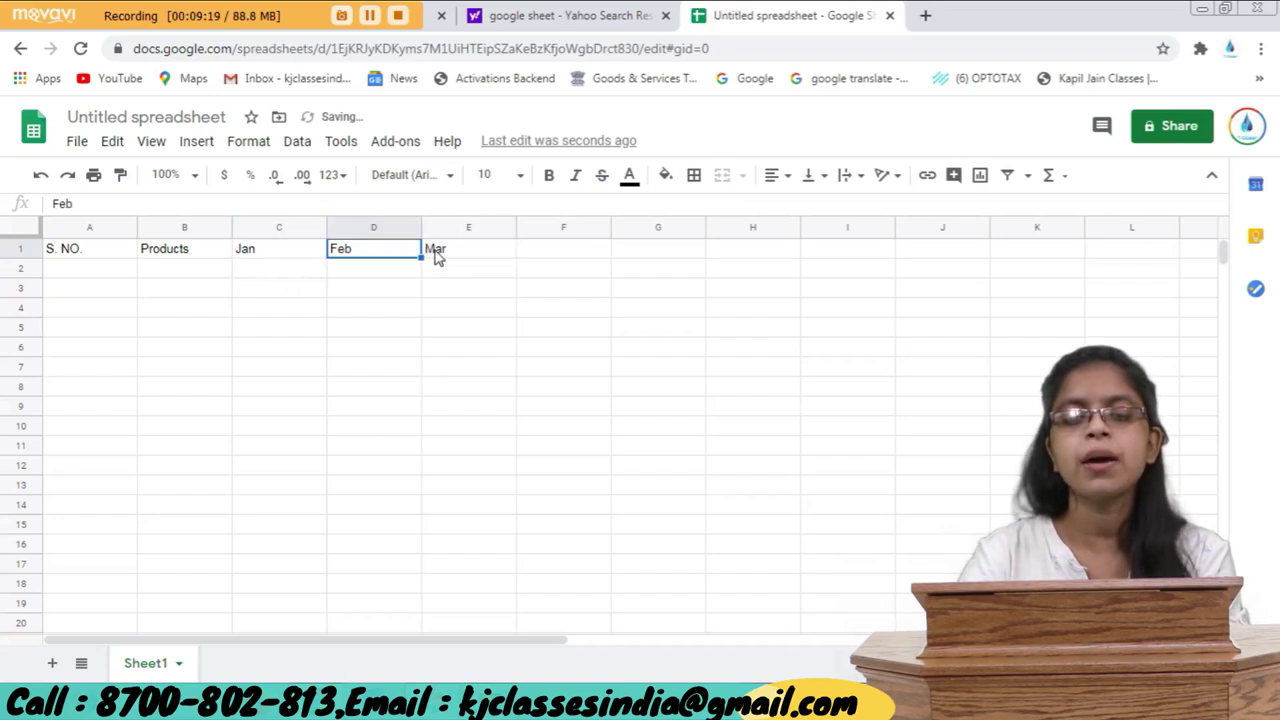
click(439, 252)
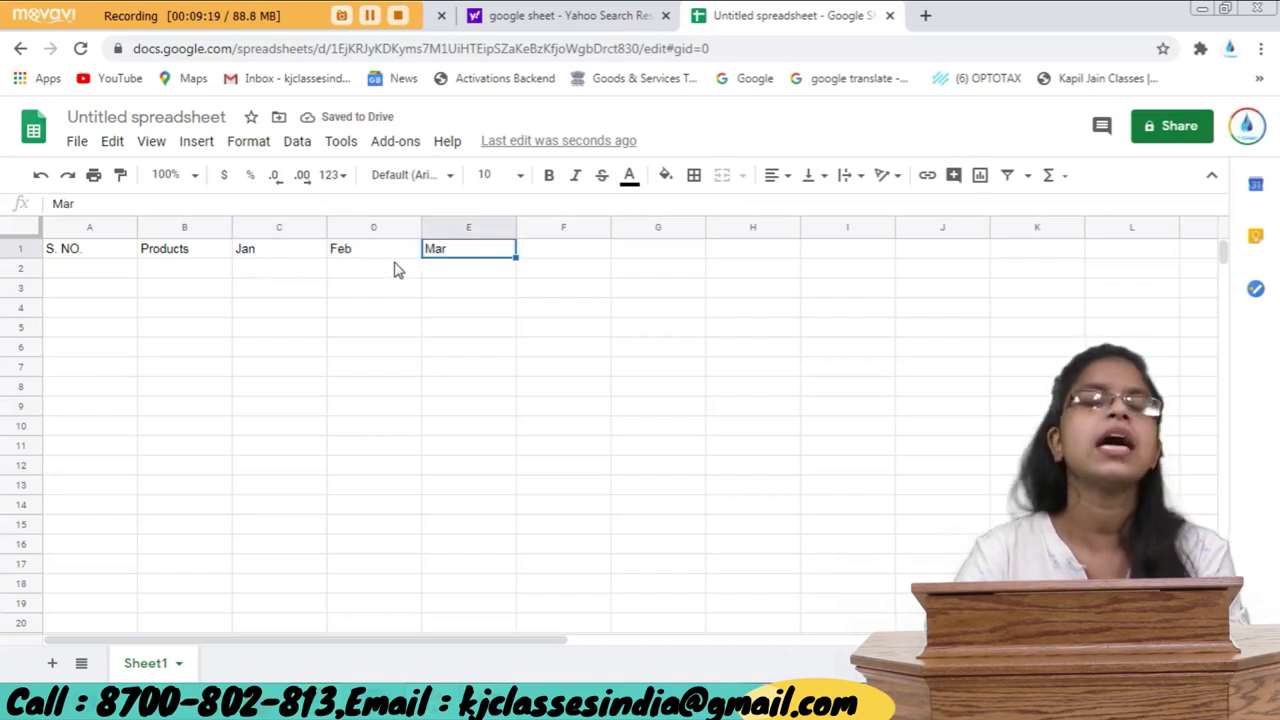
Fill the month series down column C to C5, then clear C2:C5 again.
click(256, 254)
drag(328, 262, 328, 327)
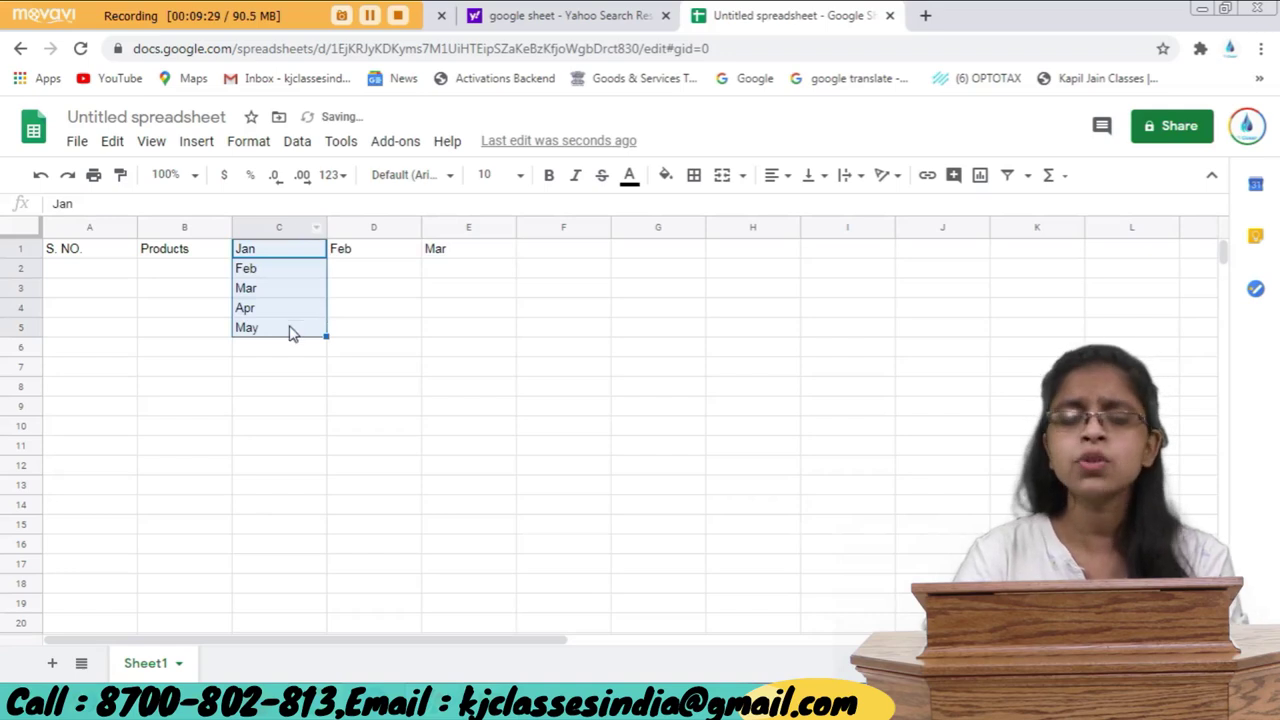
click(344, 256)
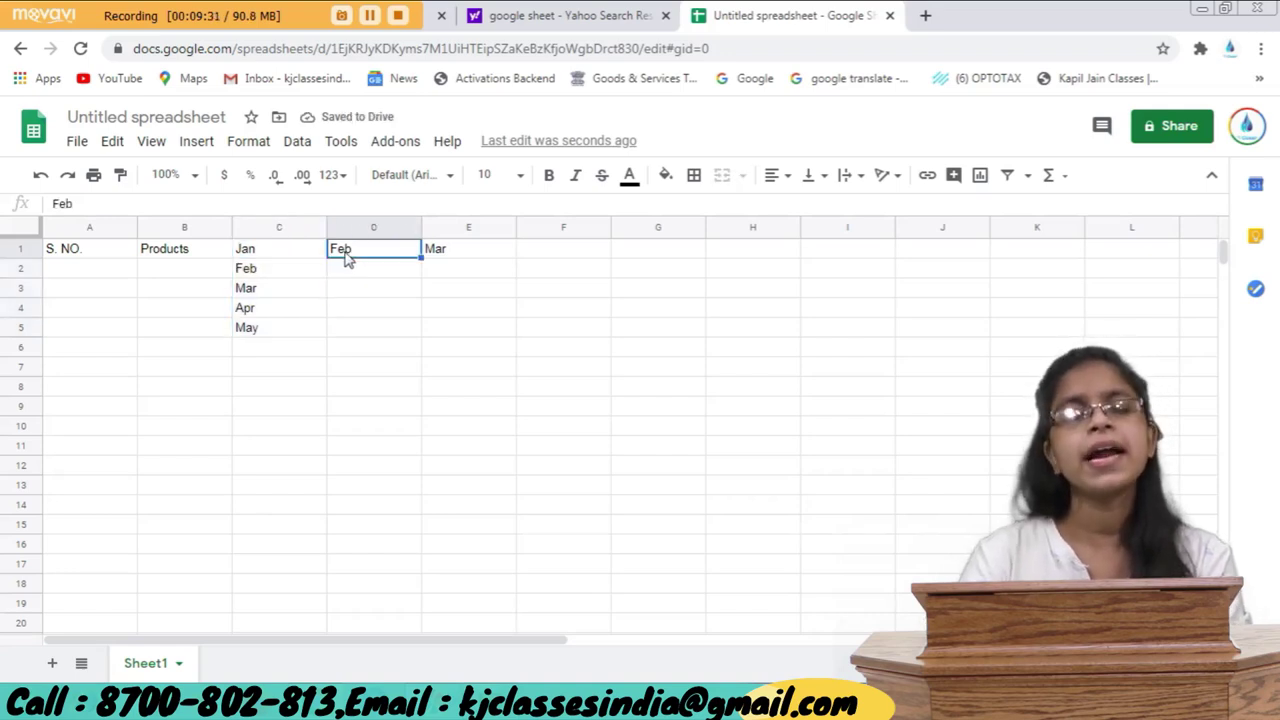
drag(310, 270, 307, 332)
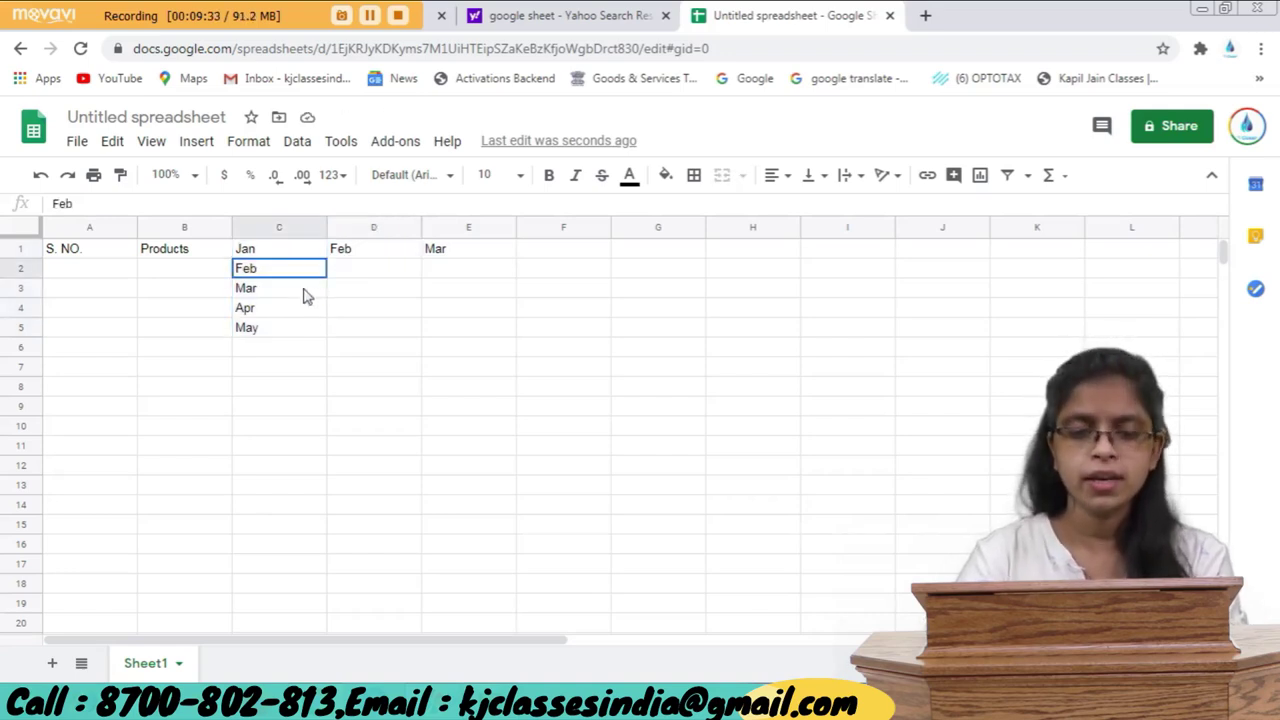
key(Delete)
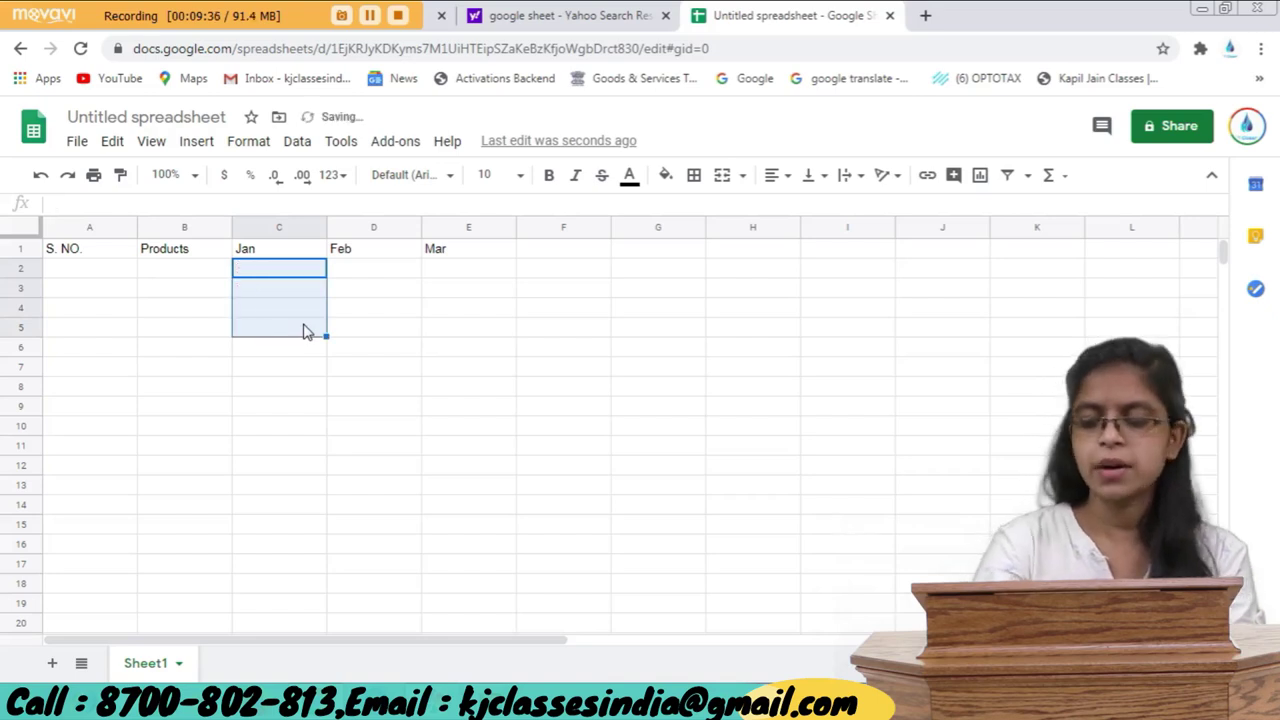
click(300, 330)
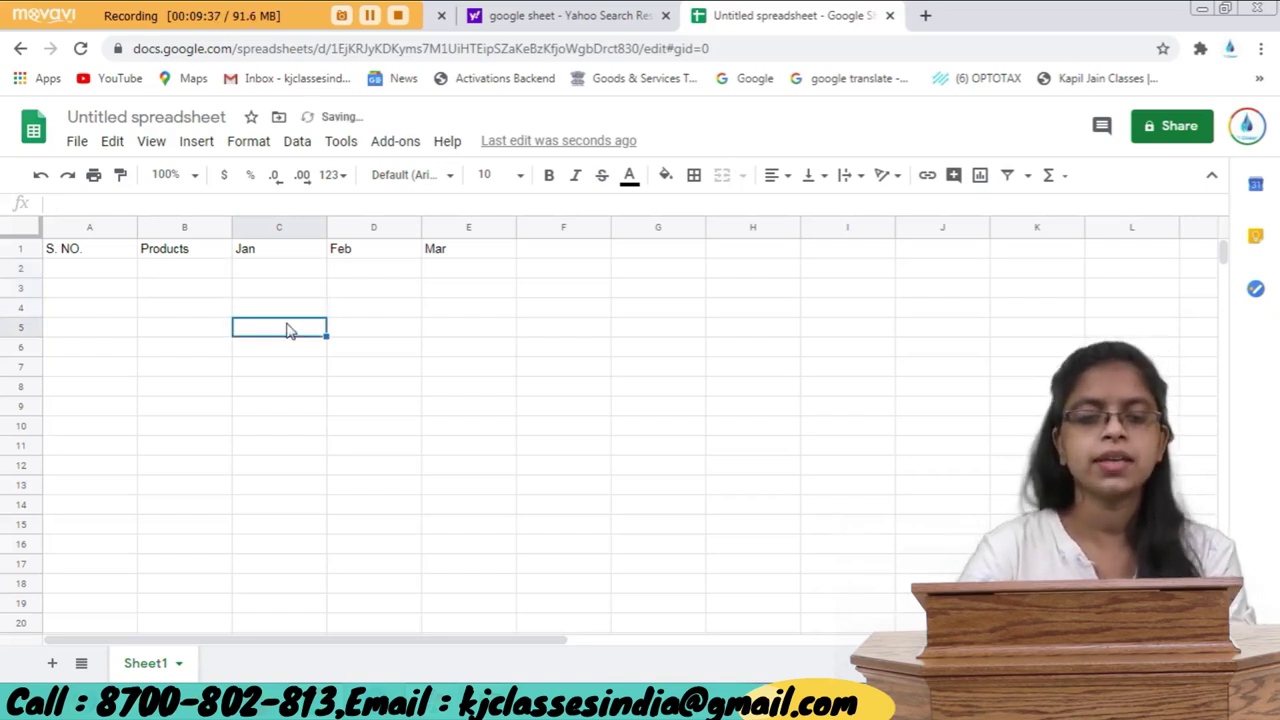
Enter serial numbers 1 to 5 in column A starting at A2.
click(102, 257)
click(104, 268)
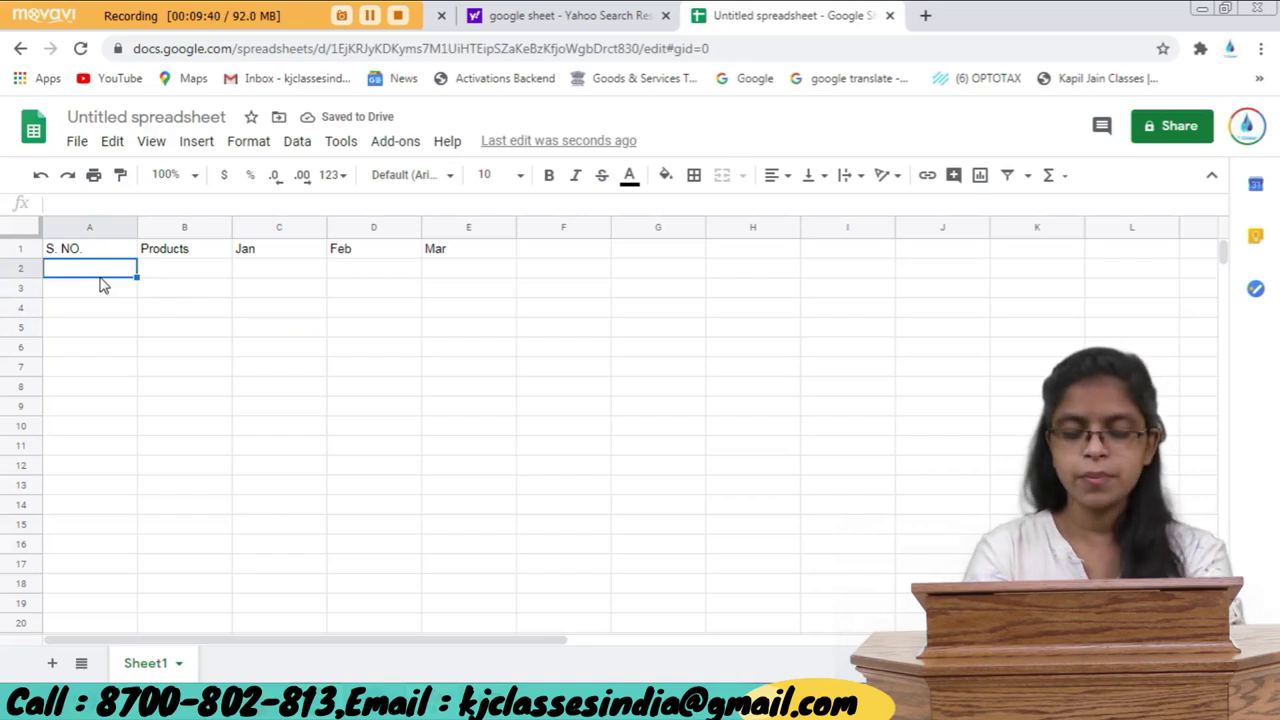
text(1)
key(Return)
text(2)
key(Return)
text(3 4)
key(Return)
text(5)
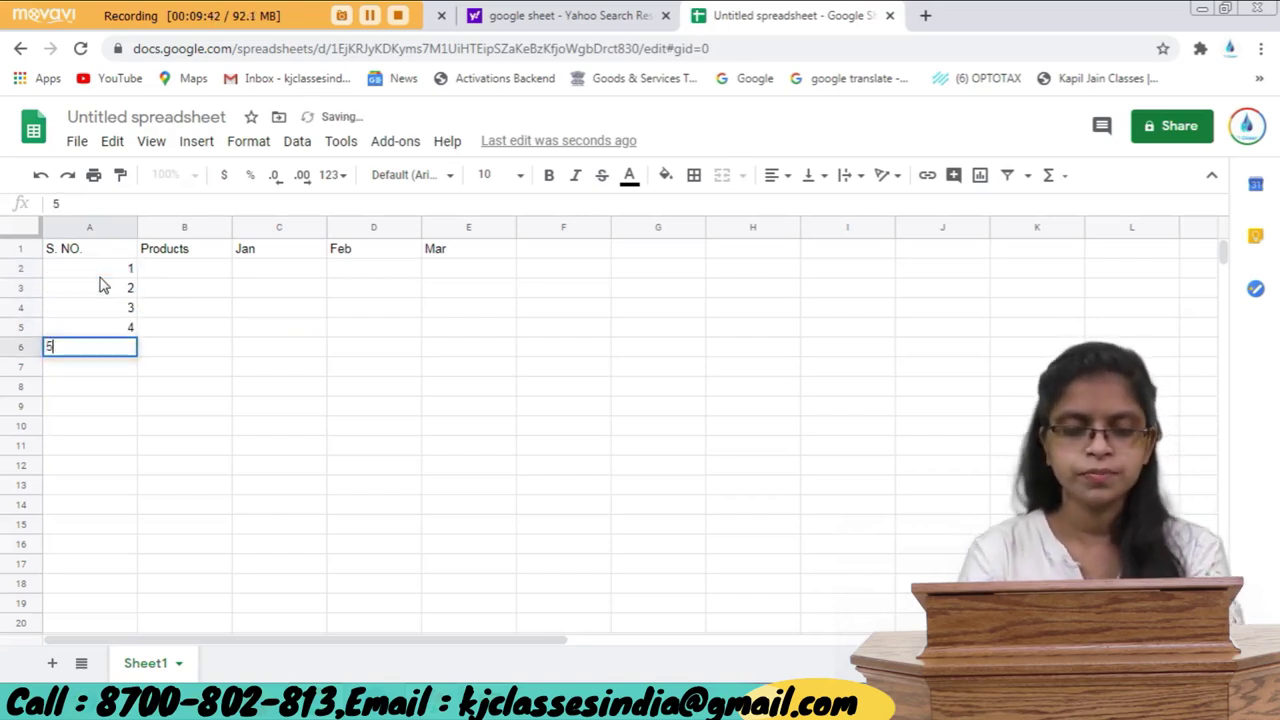
key(Return)
key(Up)
key(Up)
key(Up)
key(Up)
key(Up)
Enter 'Google Sheet' as the first product in B2, fixing the typos.
key(Right)
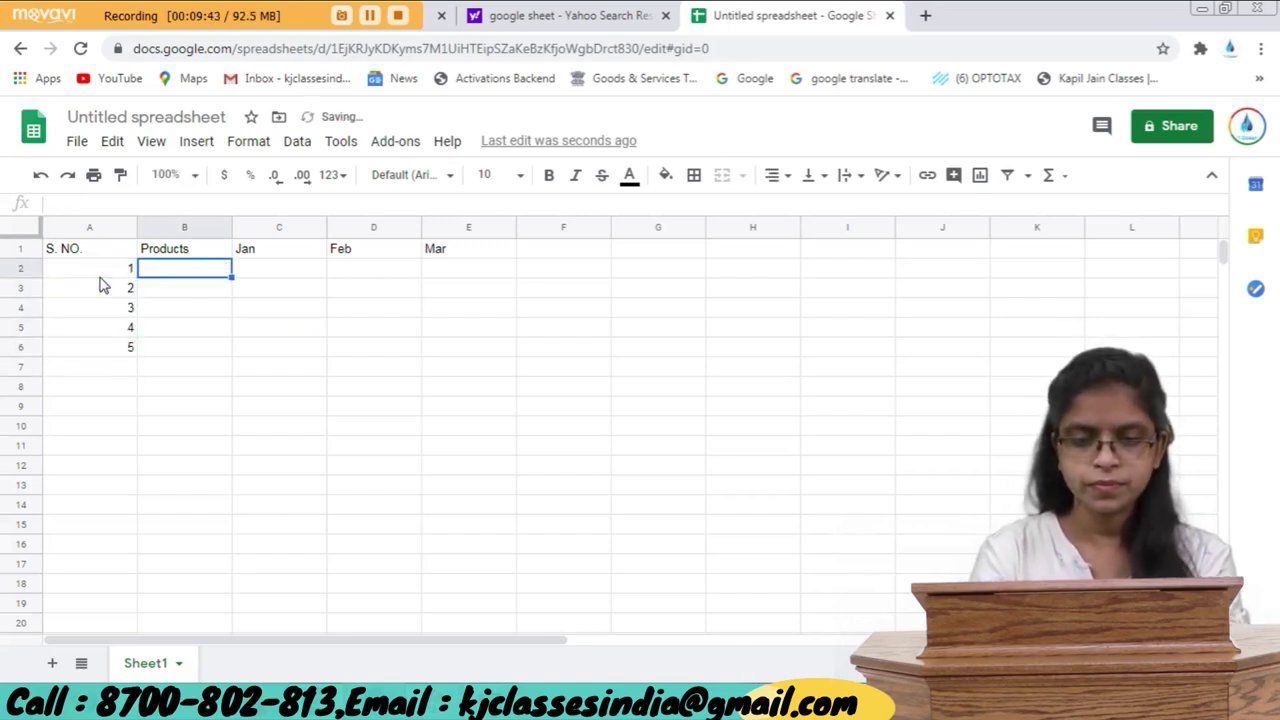
text(Goog)
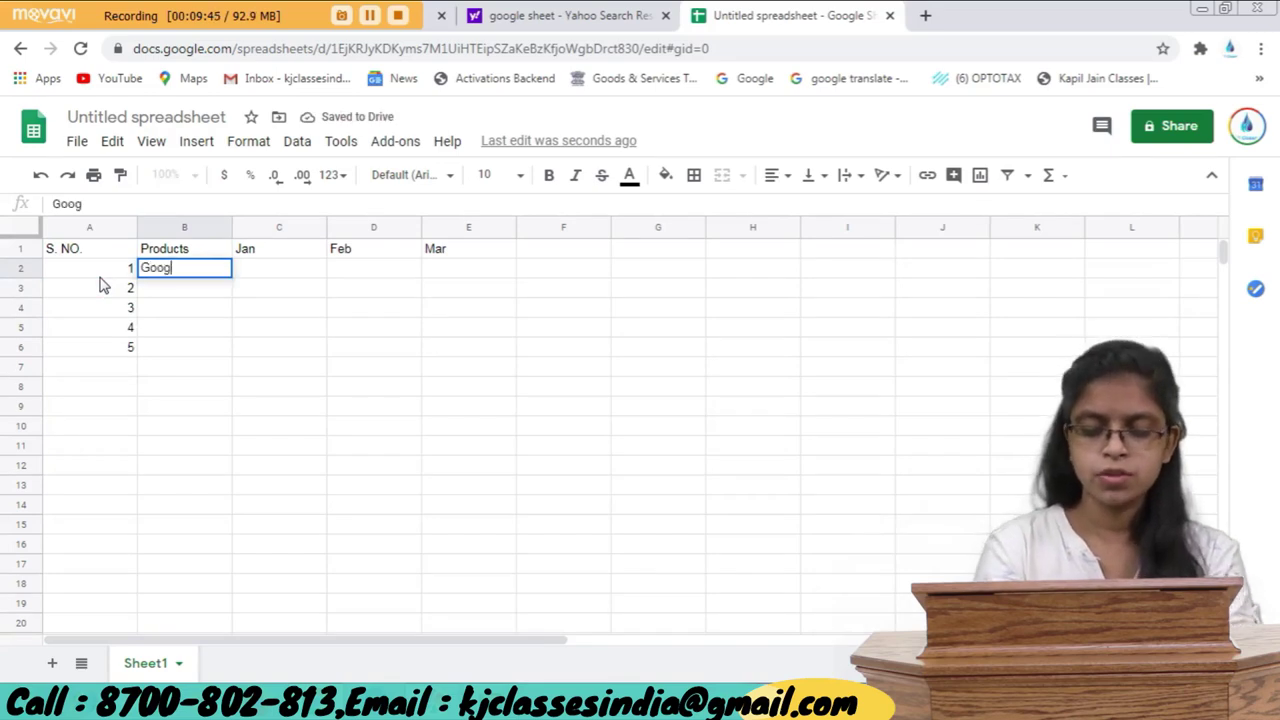
key(Left)
text(kle)
key(Escape)
key(Right)
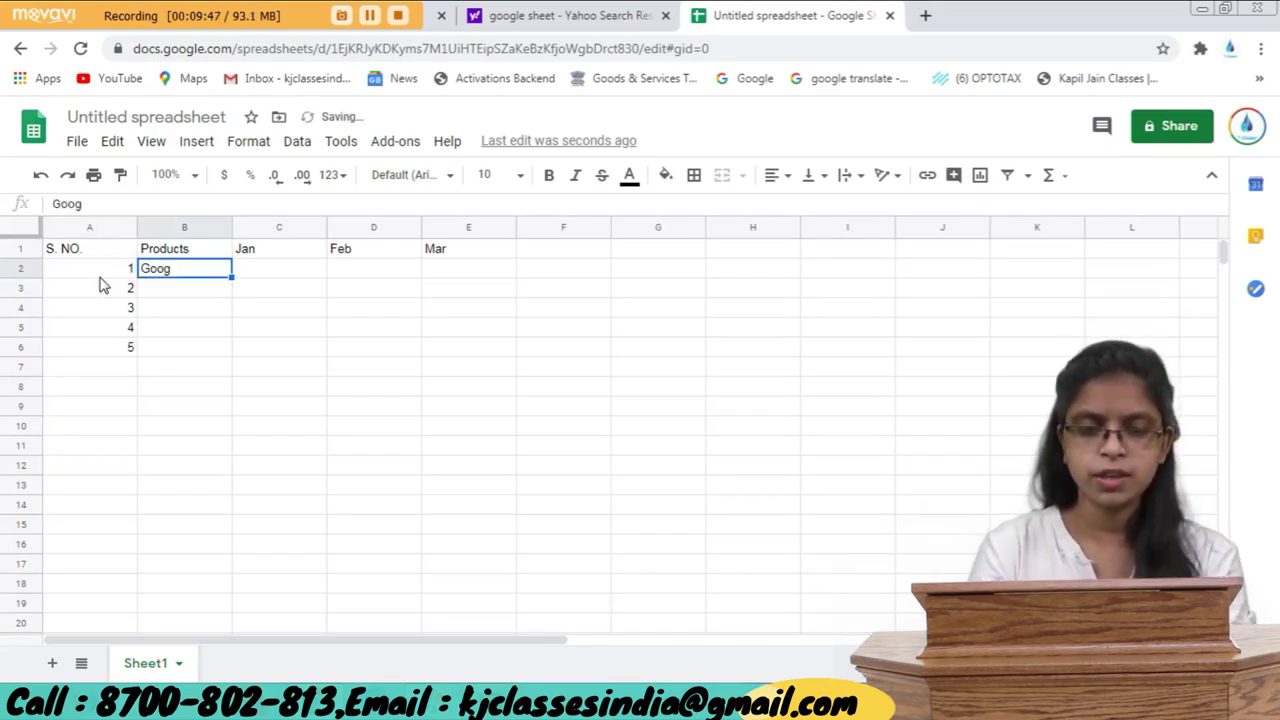
text(Goo)
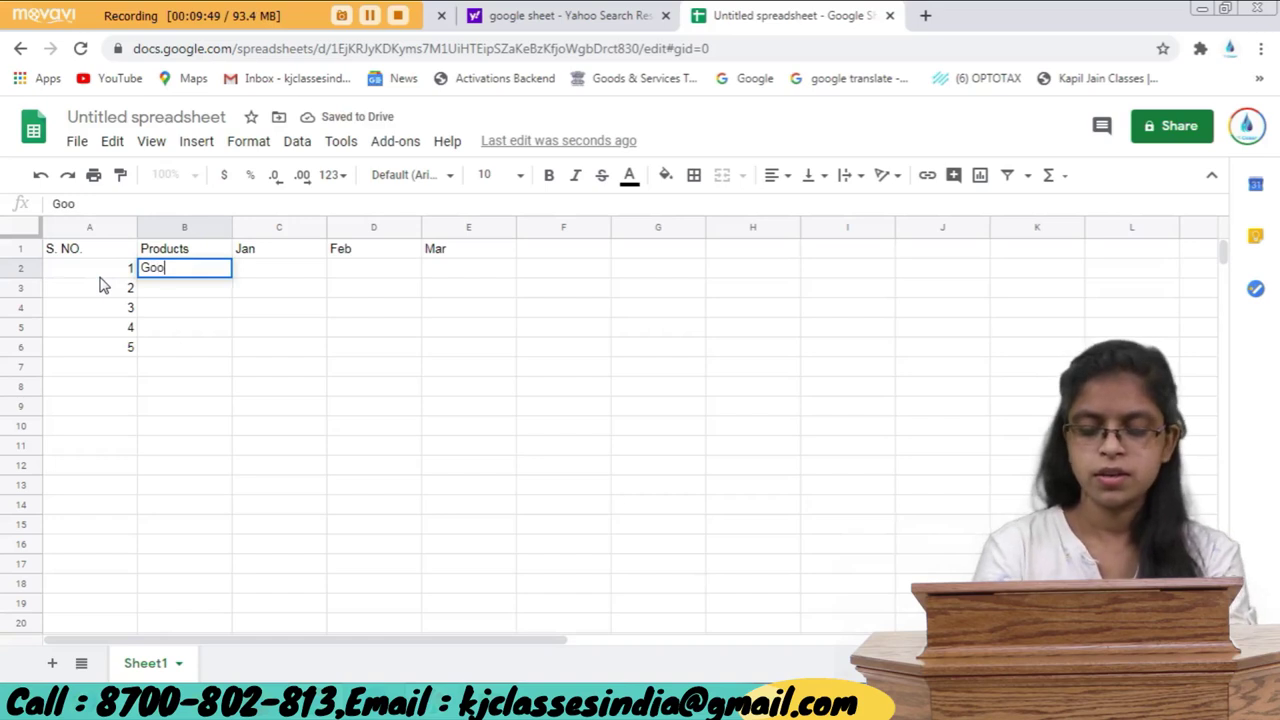
text(glw)
key(BackSpace)
key(BackSpace)
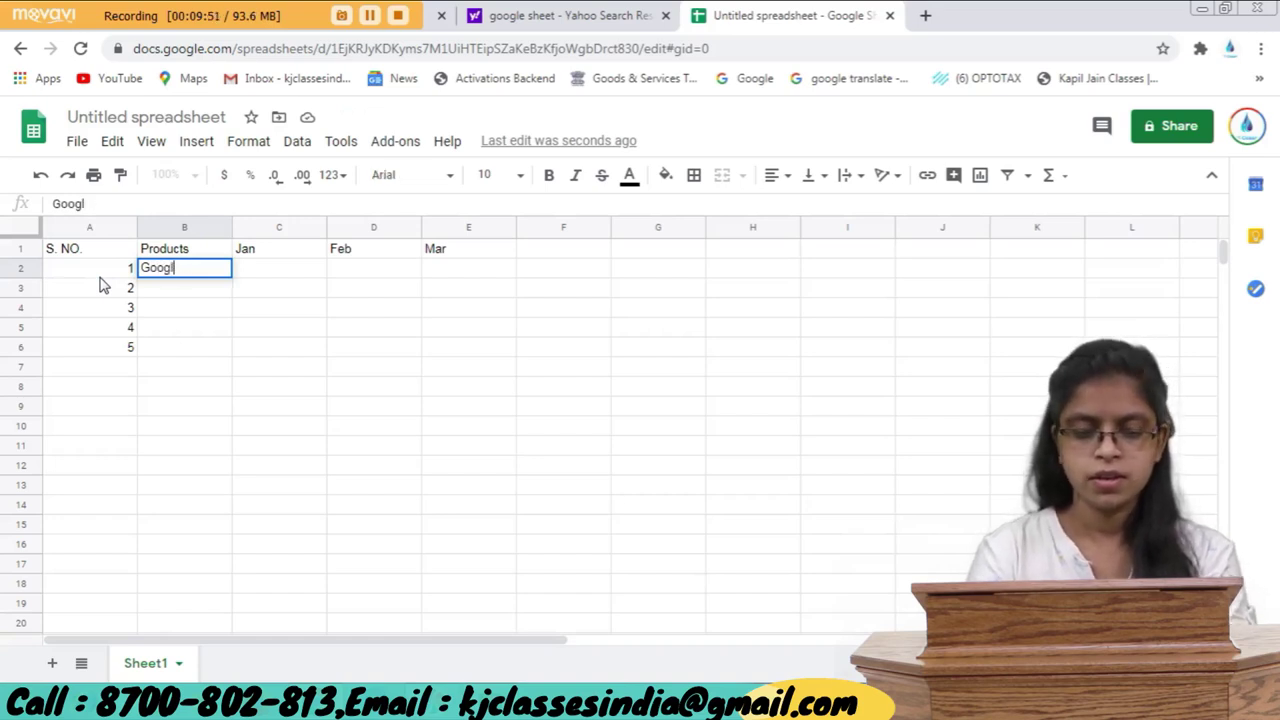
text(Sheet)
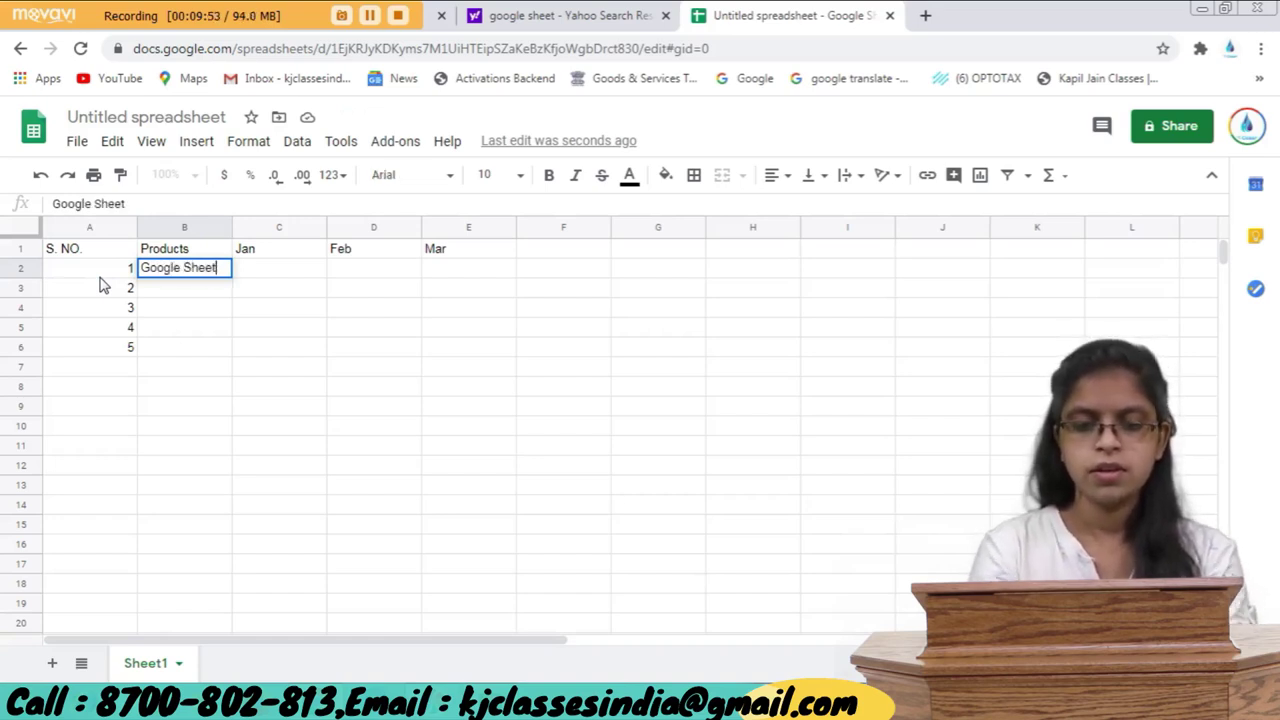
key(Return)
Add Excel, GST, Tally and Income tax as products 2 to 5 in B3:B6.
text(Excel)
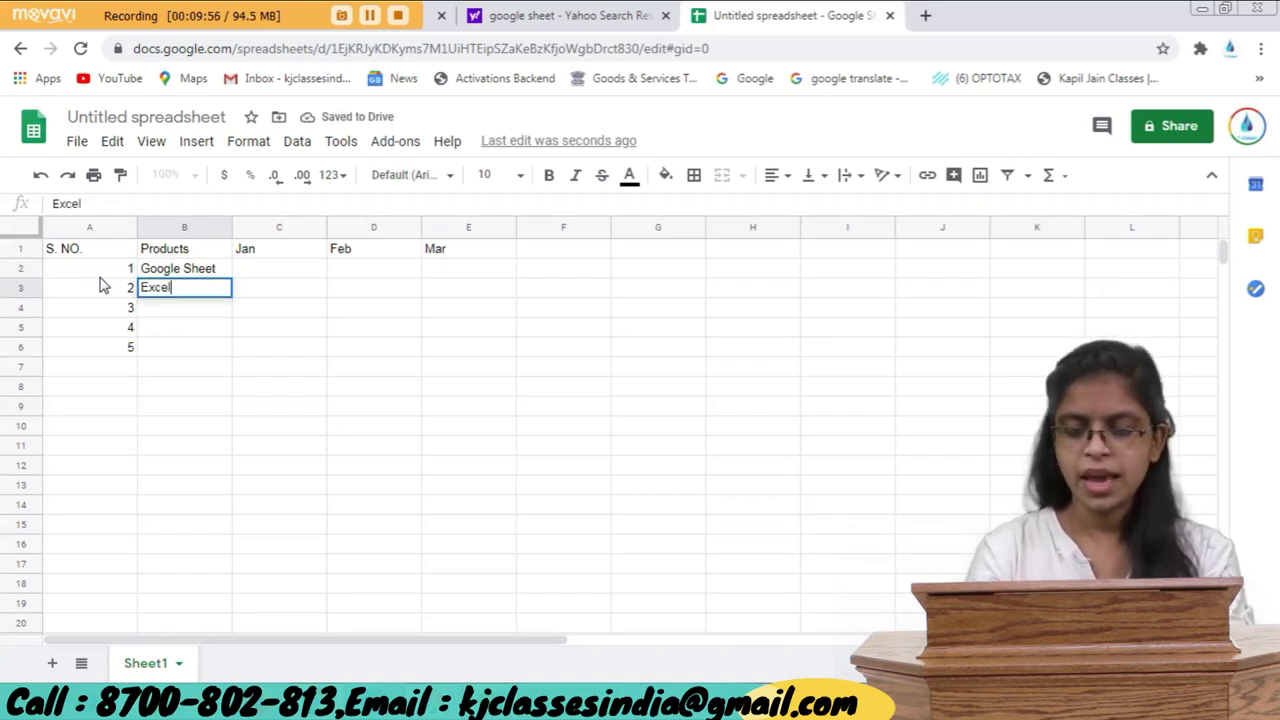
key(Return)
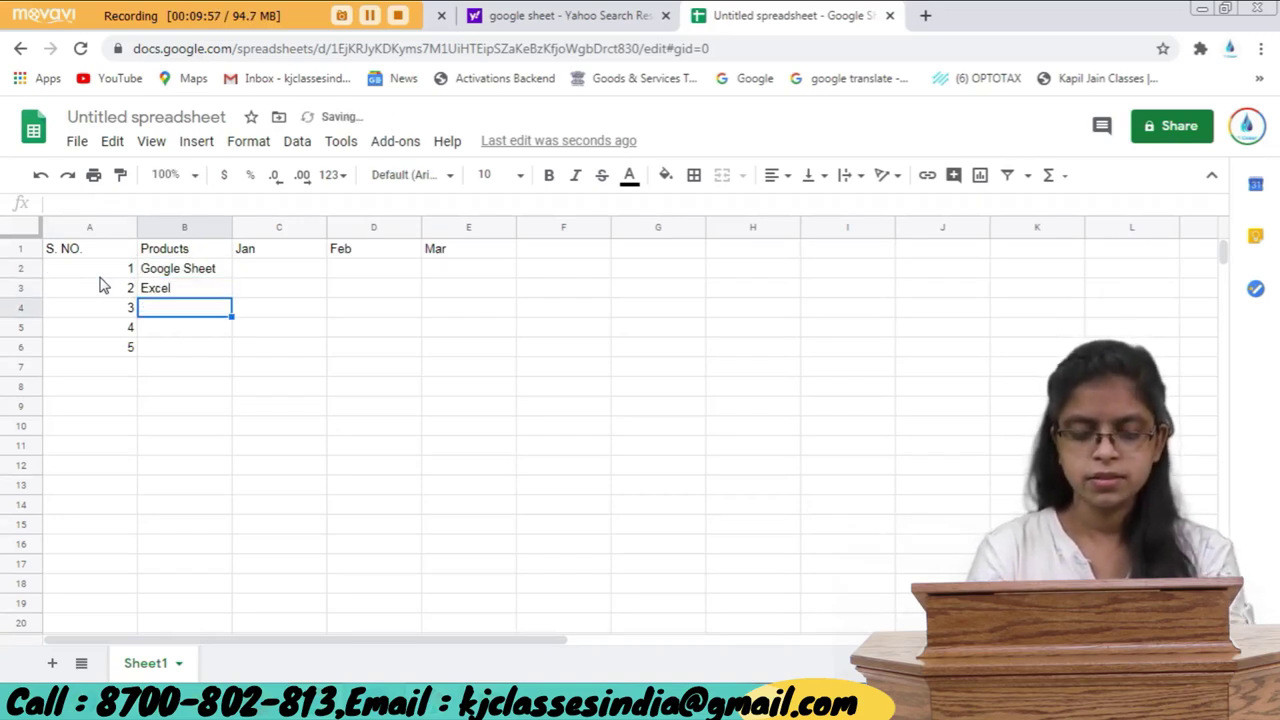
text(GST)
key(Return)
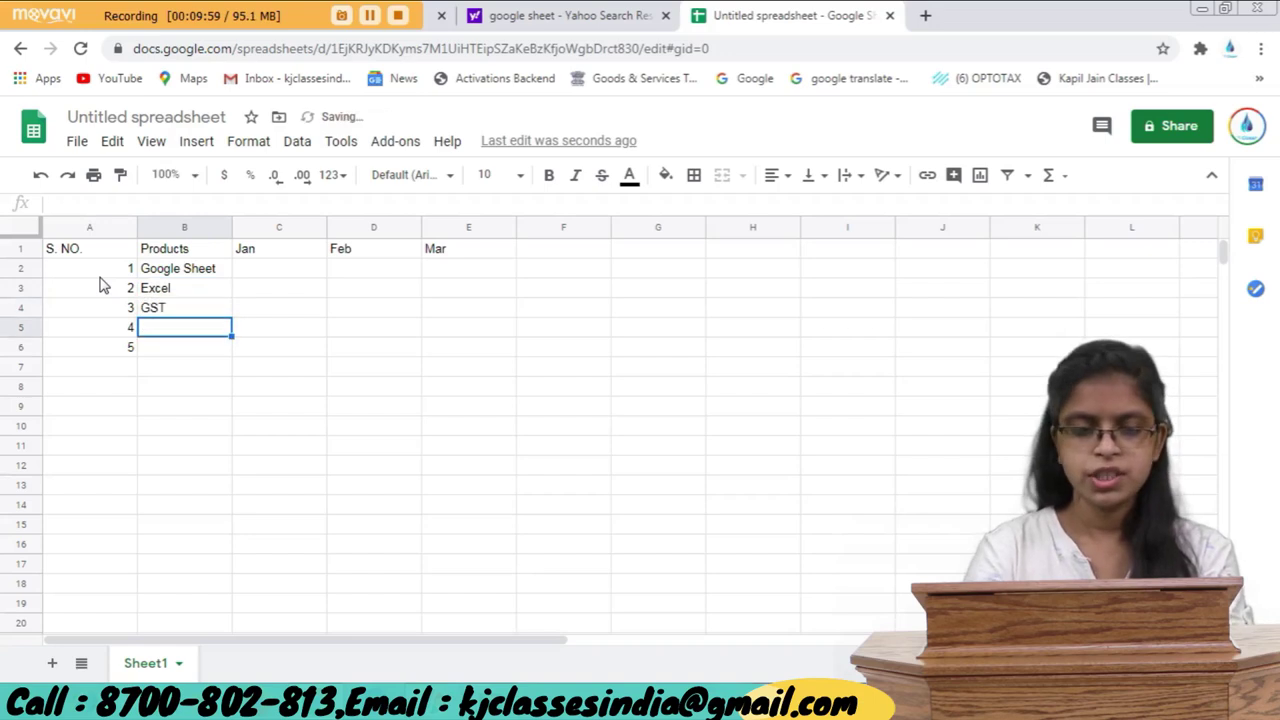
text(T)
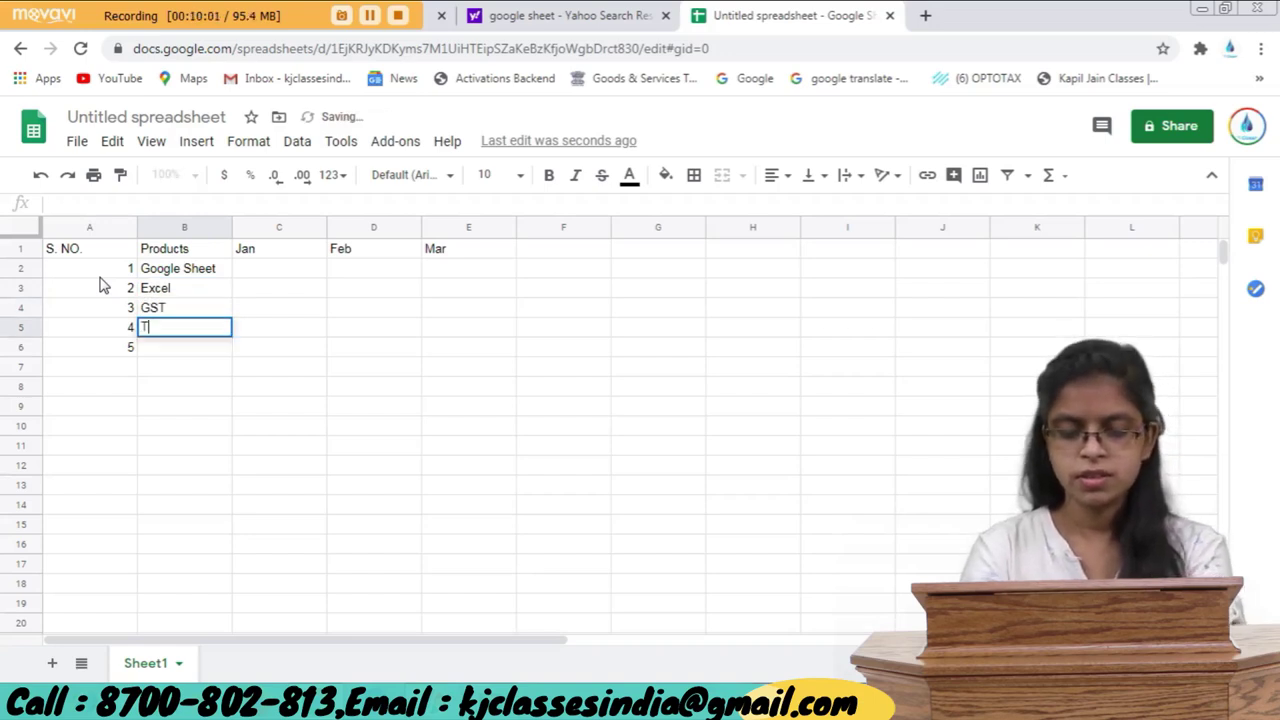
text(ally)
key(Return)
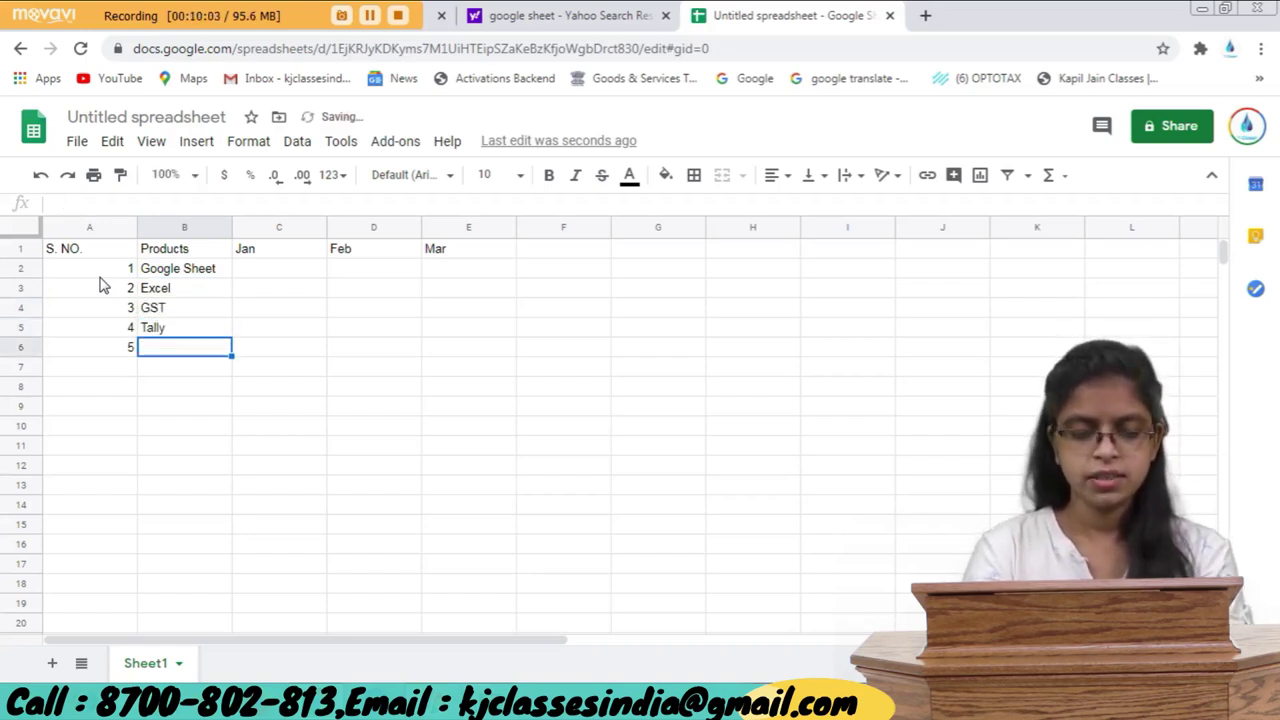
text(Incom)
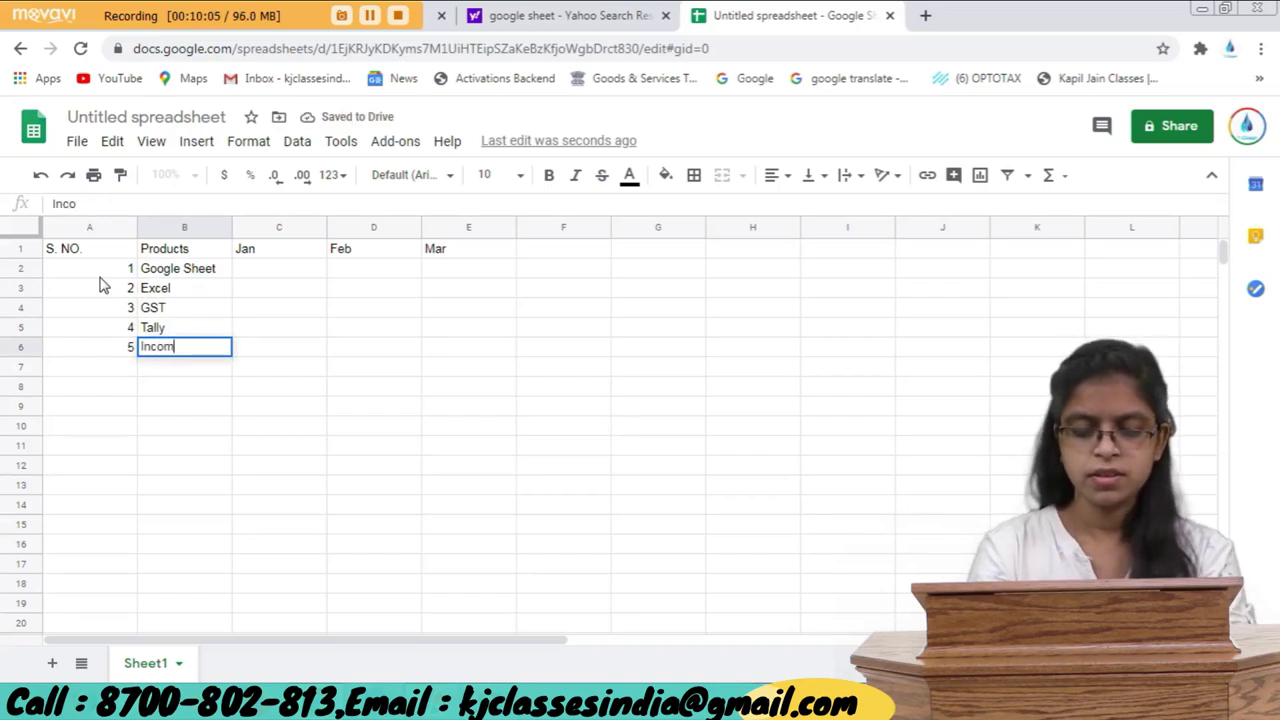
text(e tax)
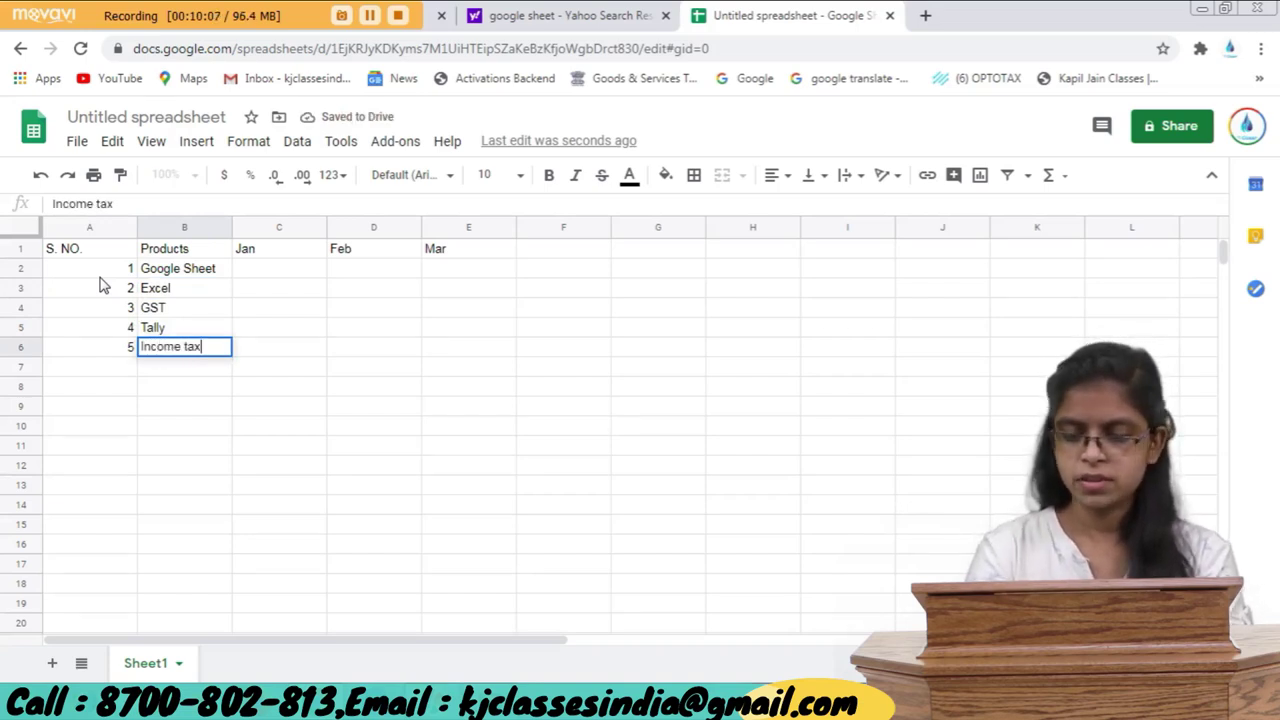
Enter 25000 as Google Sheet's Jan sales in C2.
key(Tab)
key(Up)
key(Up)
key(Up)
key(Up)
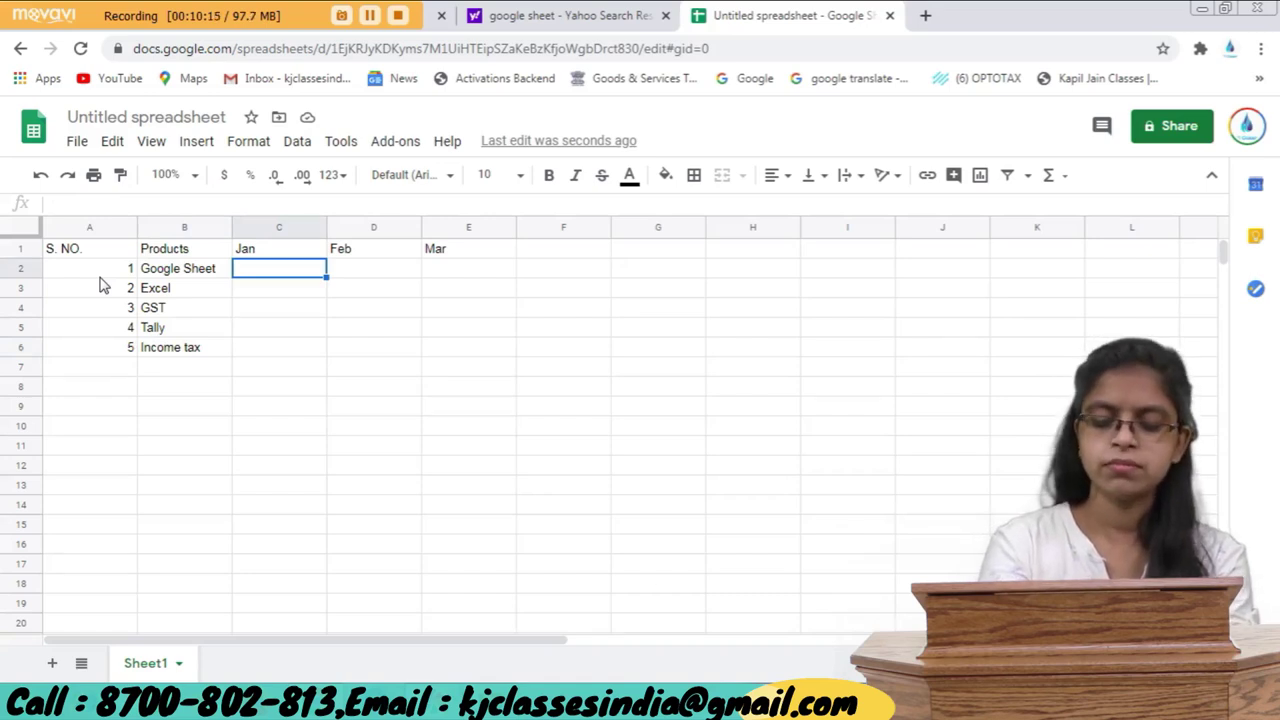
text(52000)
key(BackSpace)
key(BackSpace)
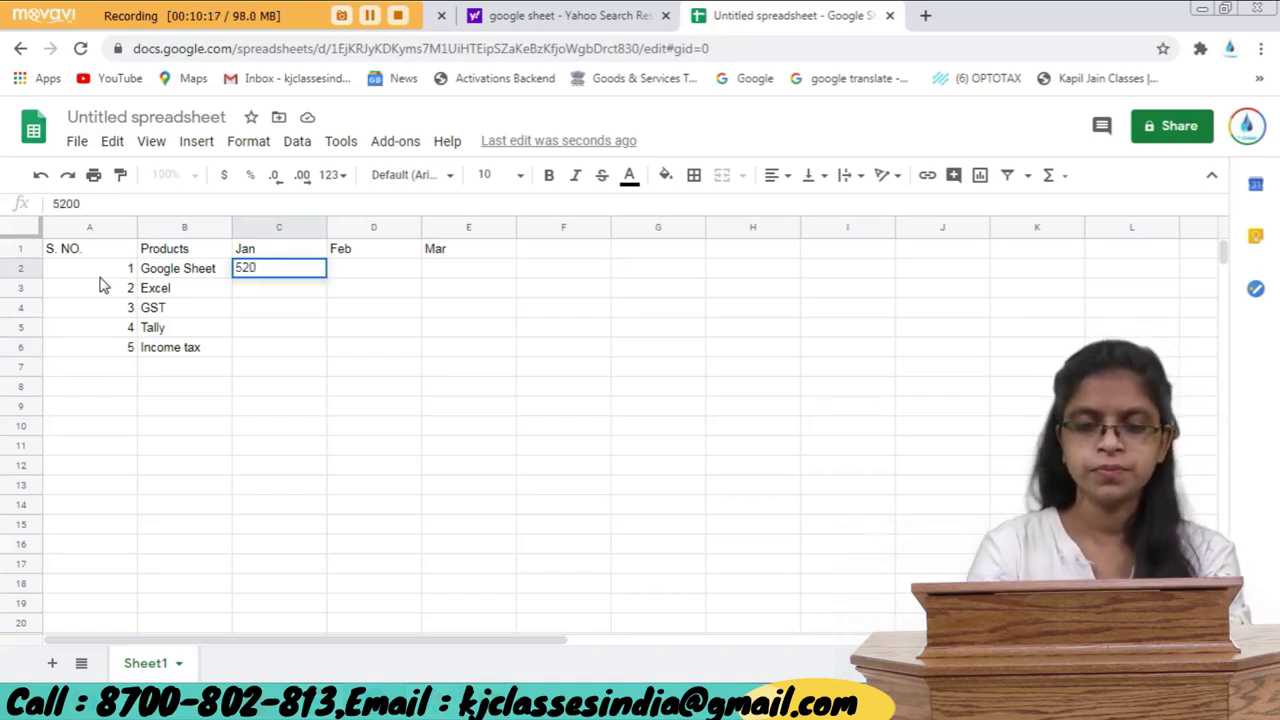
key(BackSpace)
key(BackSpace)
key(BackSpace)
text(25)
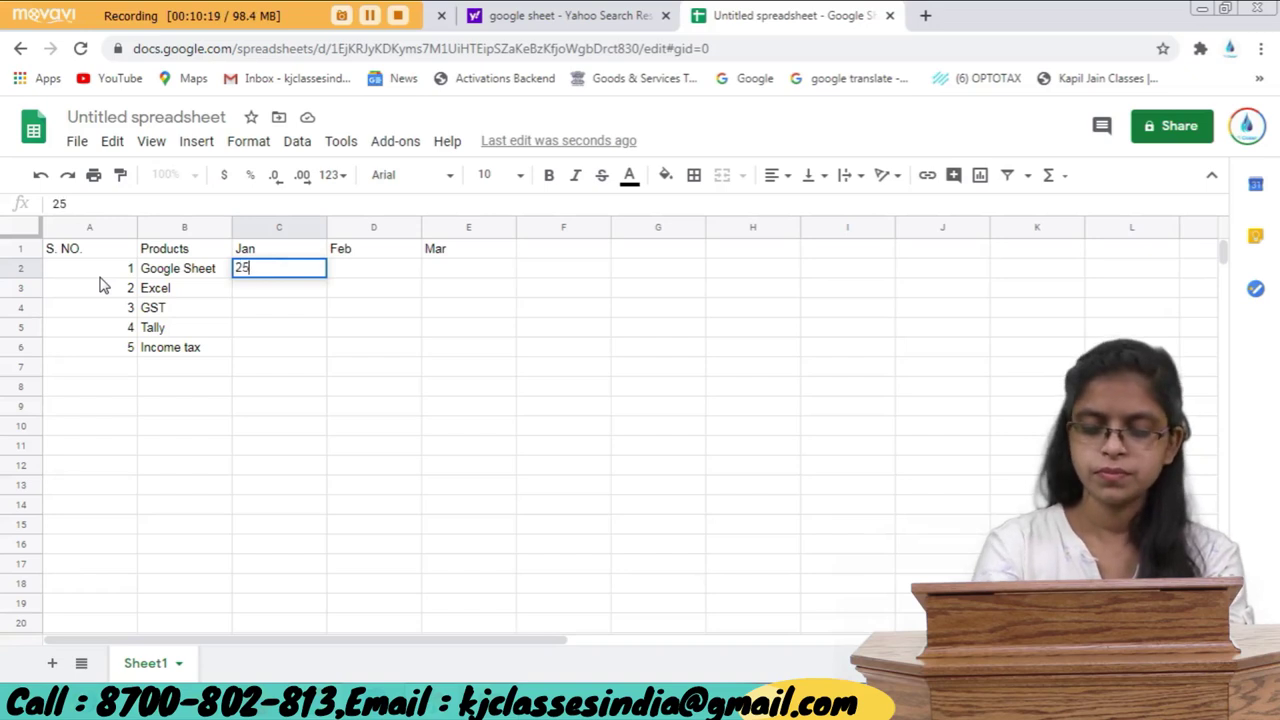
text(000)
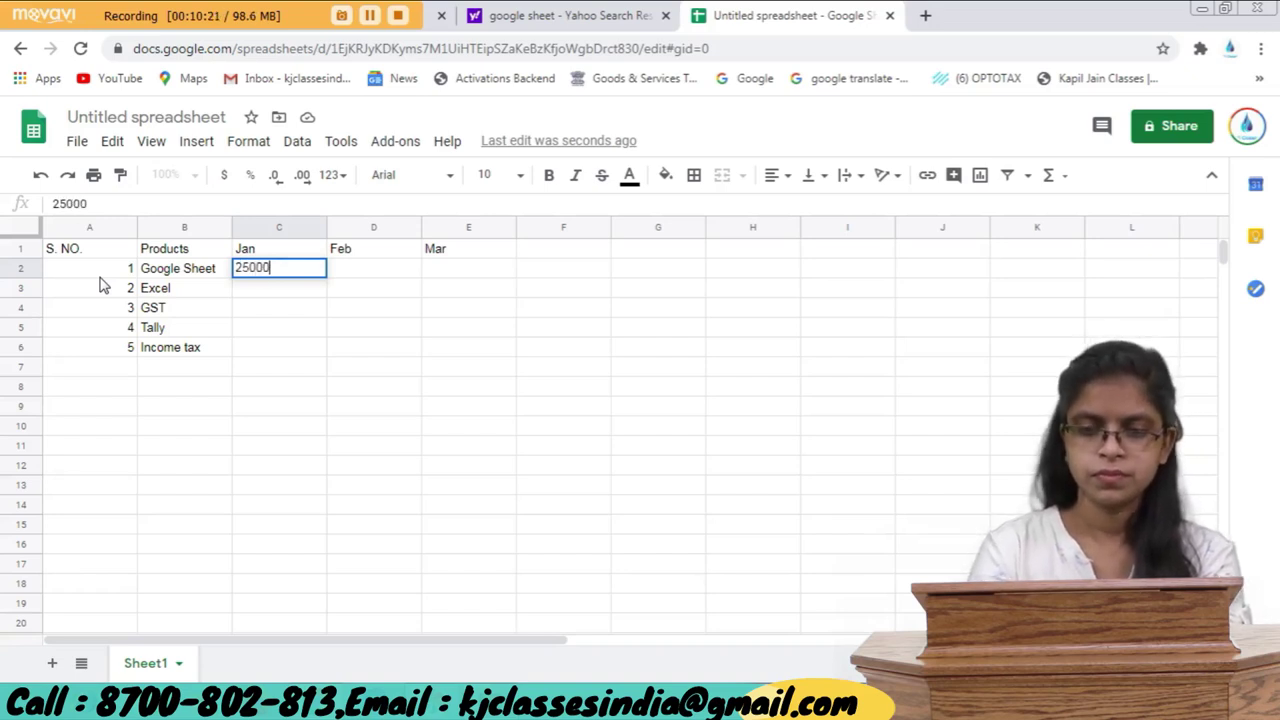
key(Return)
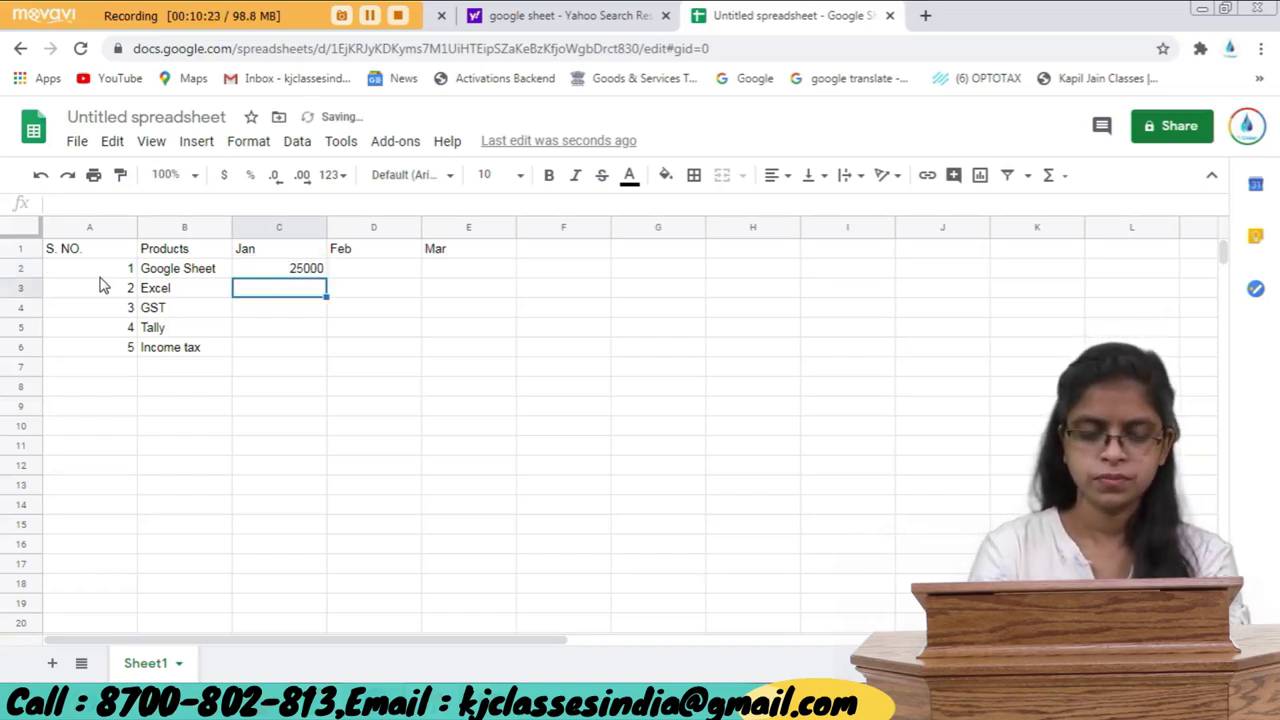
Replace C2 with the formula =RANDBETWEEN(15000,35000).
key(Up)
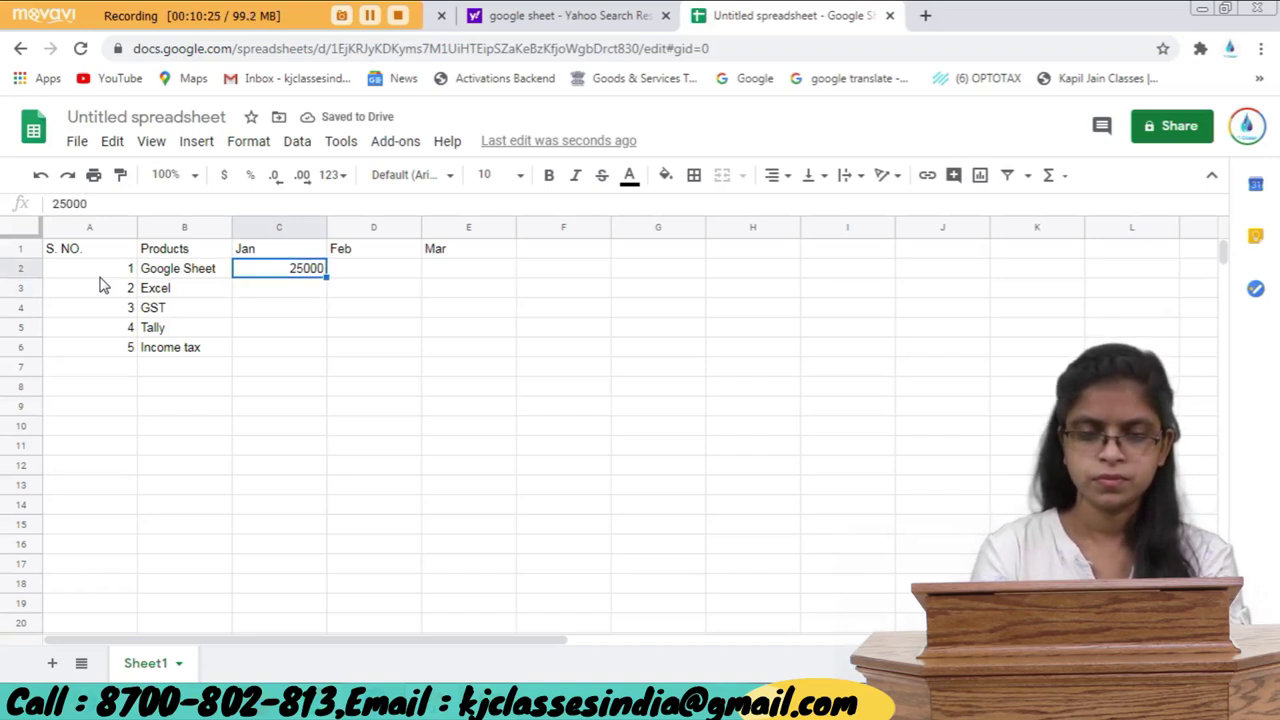
text(=)
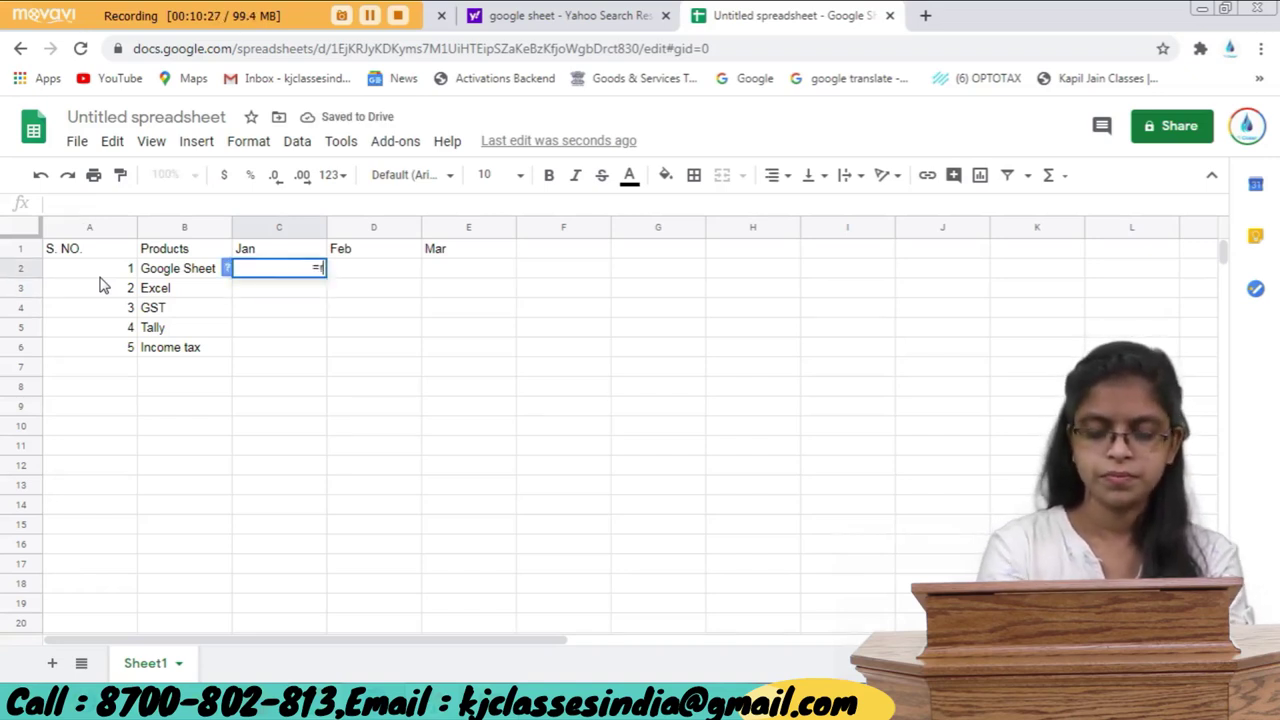
text(ran)
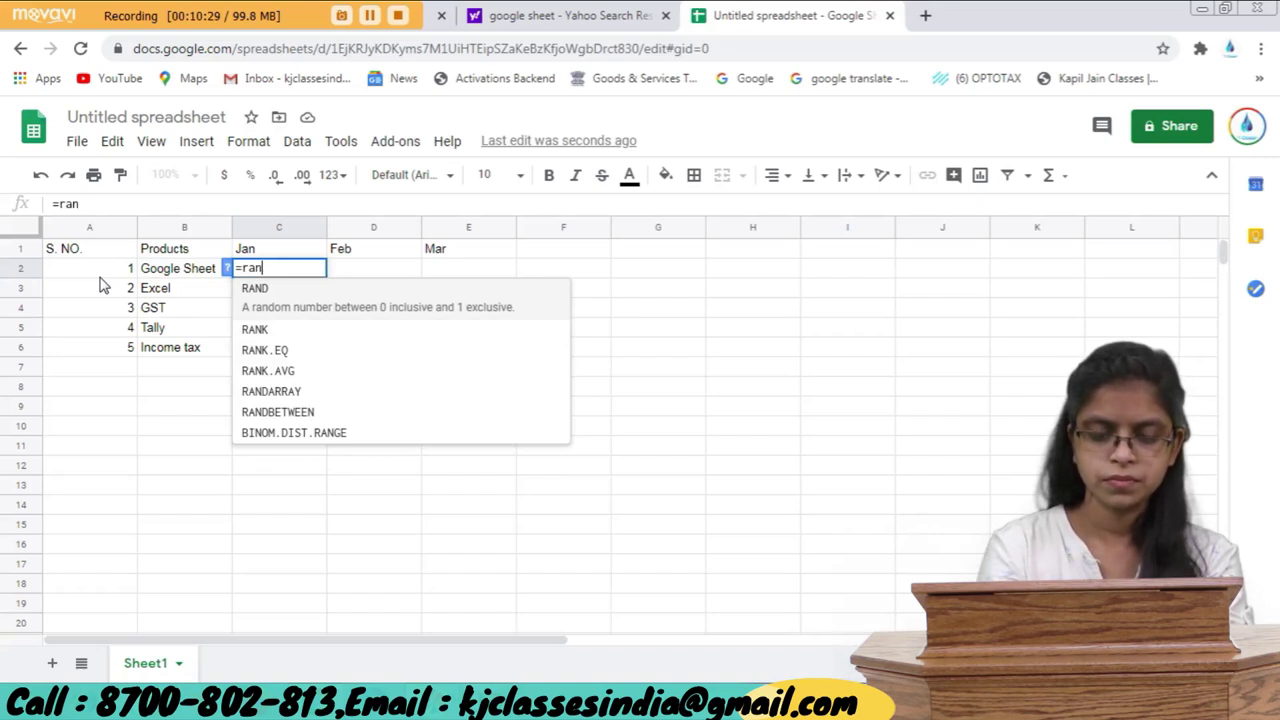
text(db)
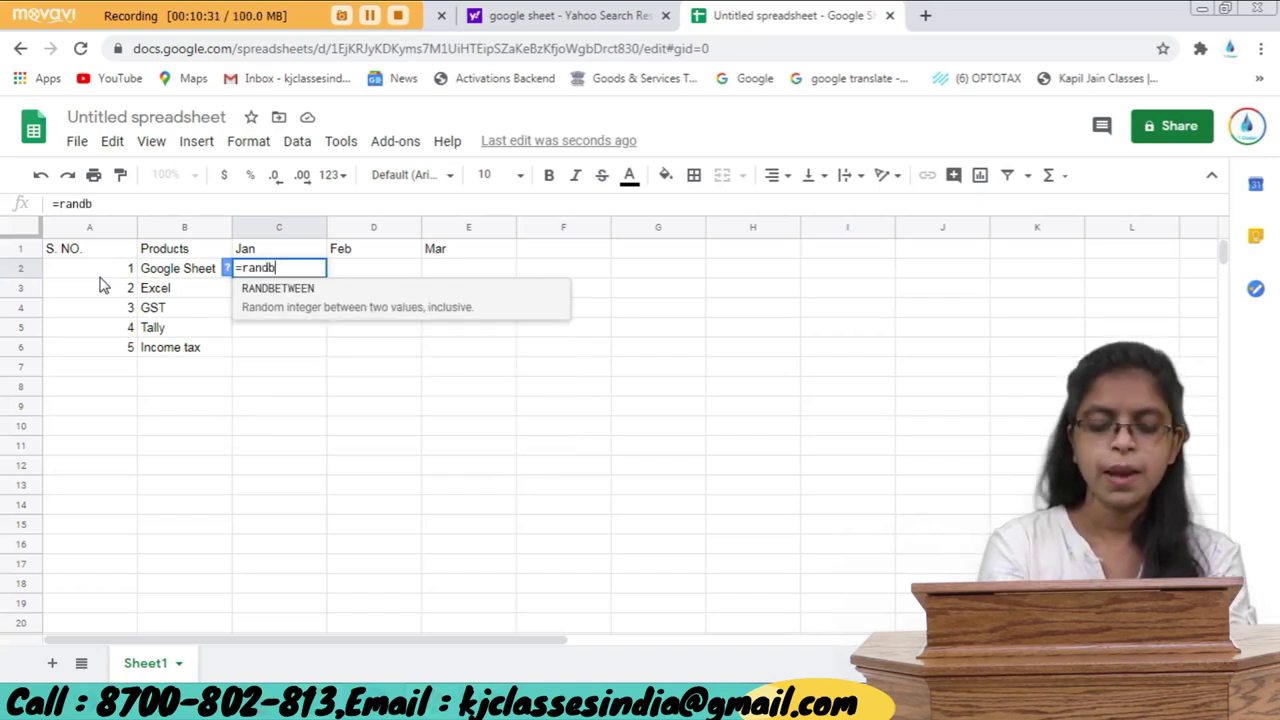
text(ew)
key(BackSpace)
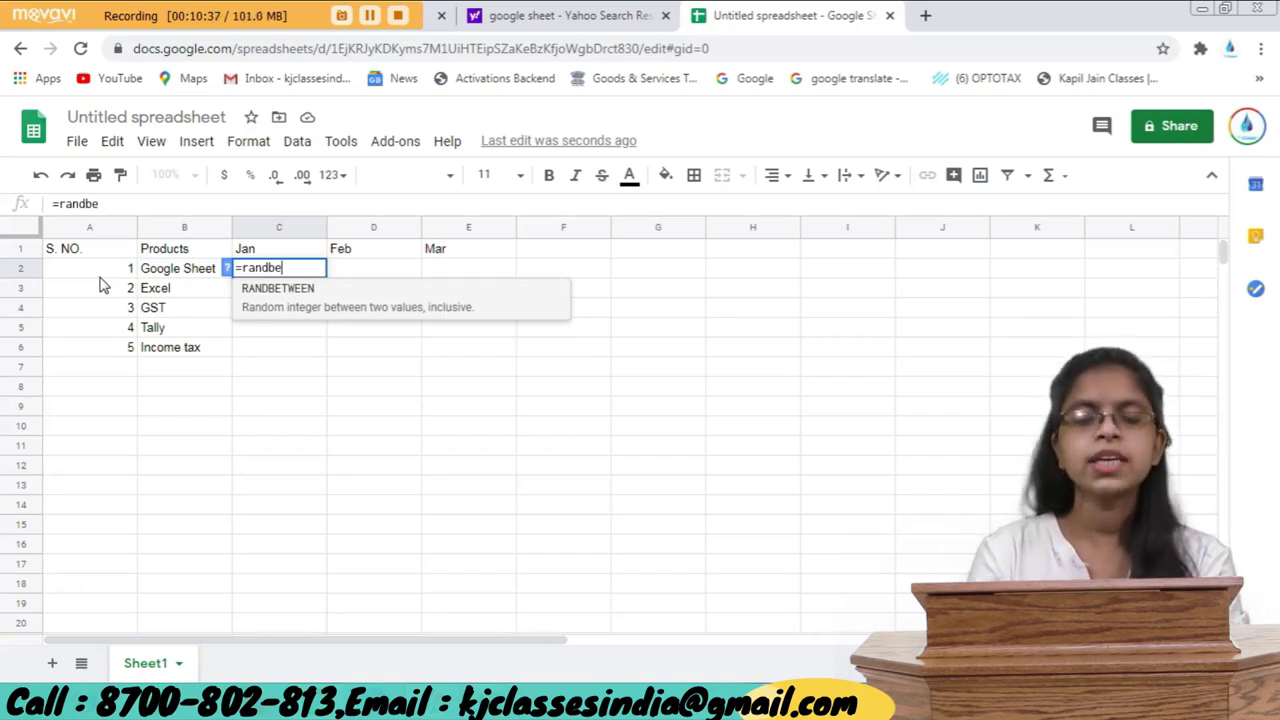
key(Tab)
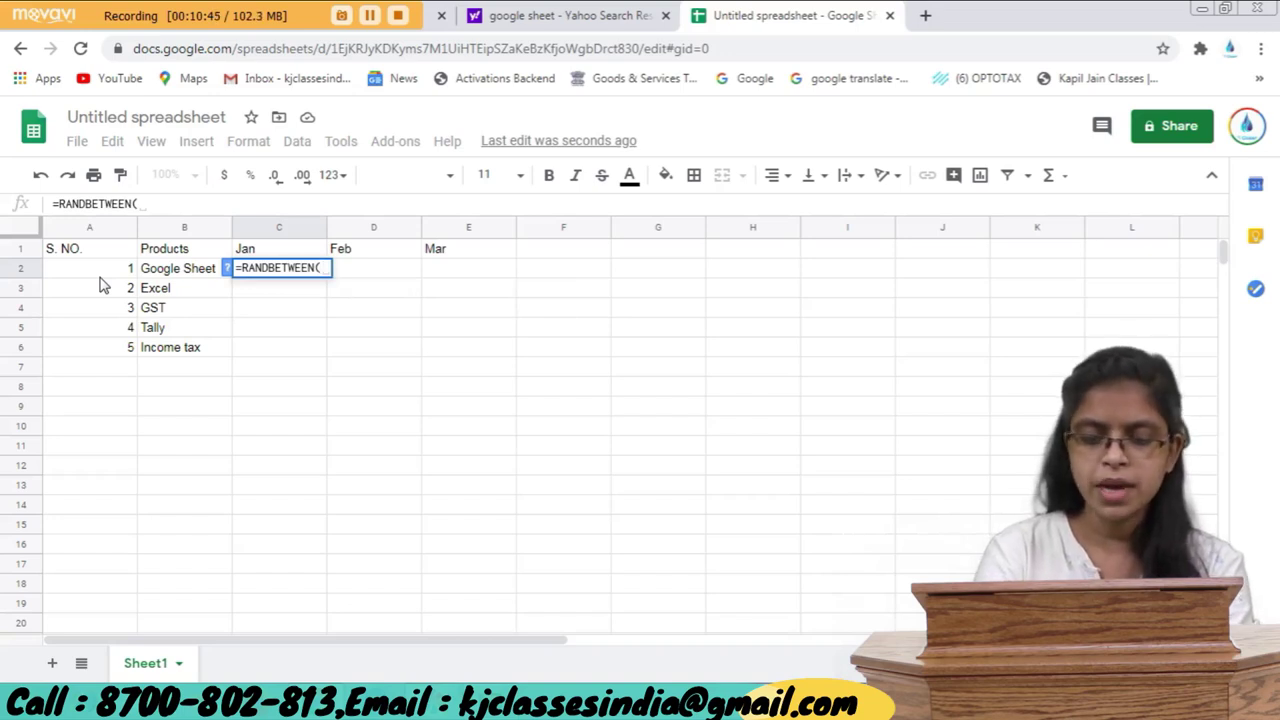
text(150)
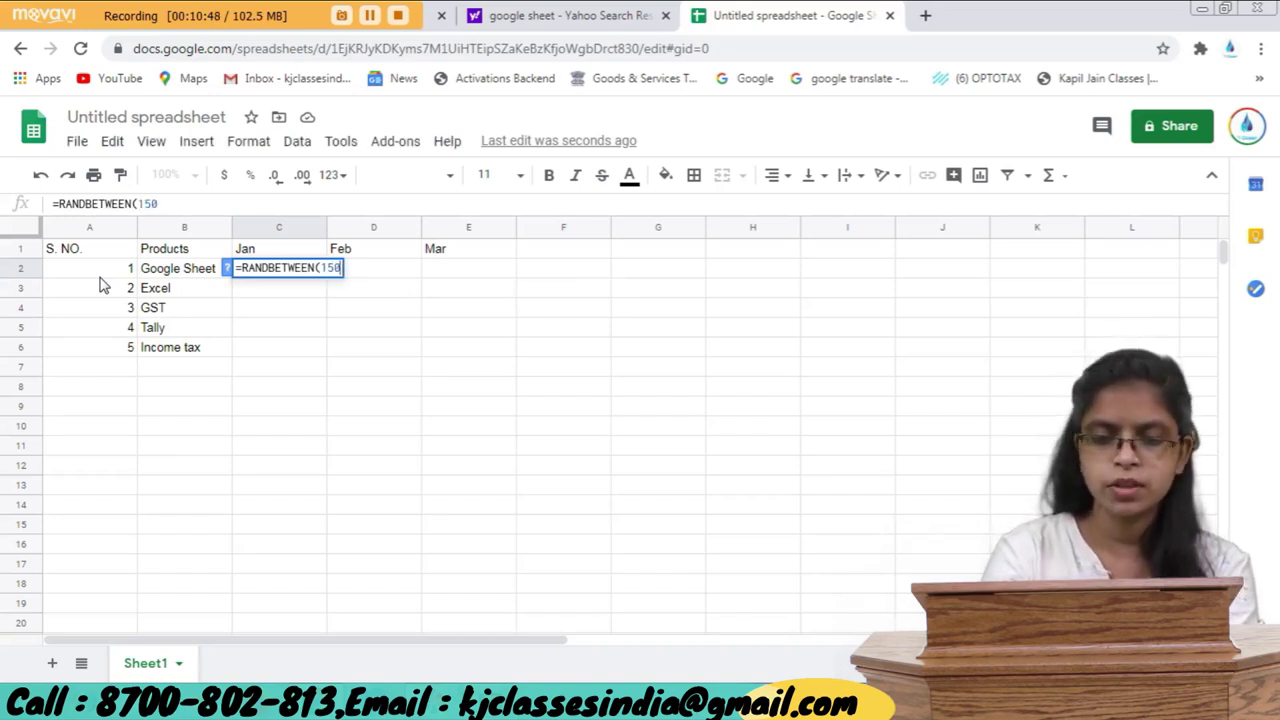
text(00, )
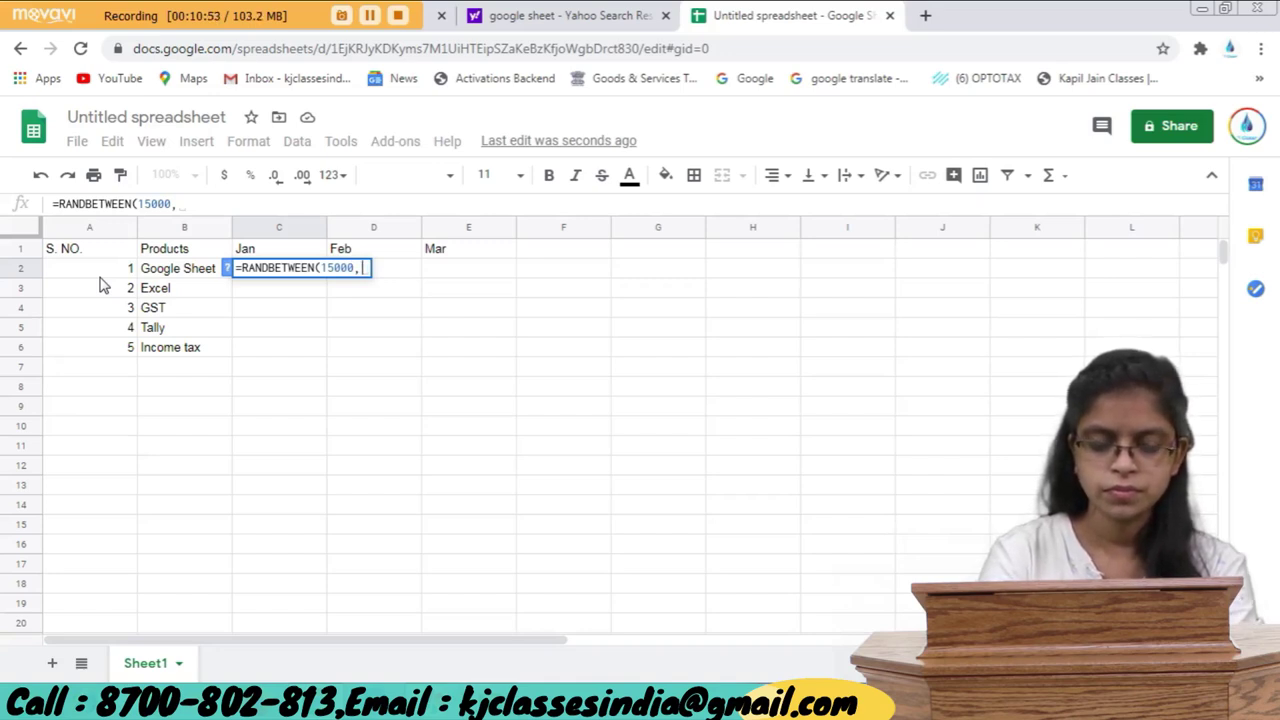
text(25)
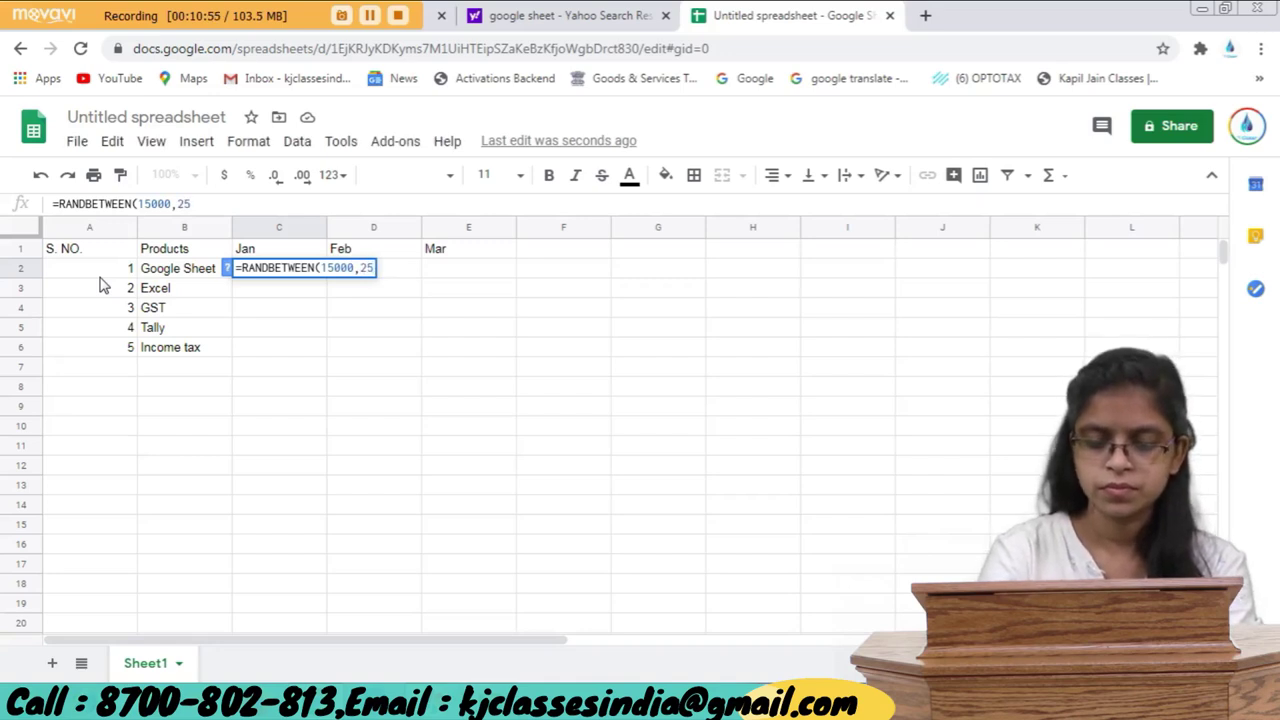
text(0)
key(BackSpace)
key(BackSpace)
key(BackSpace)
text(3)
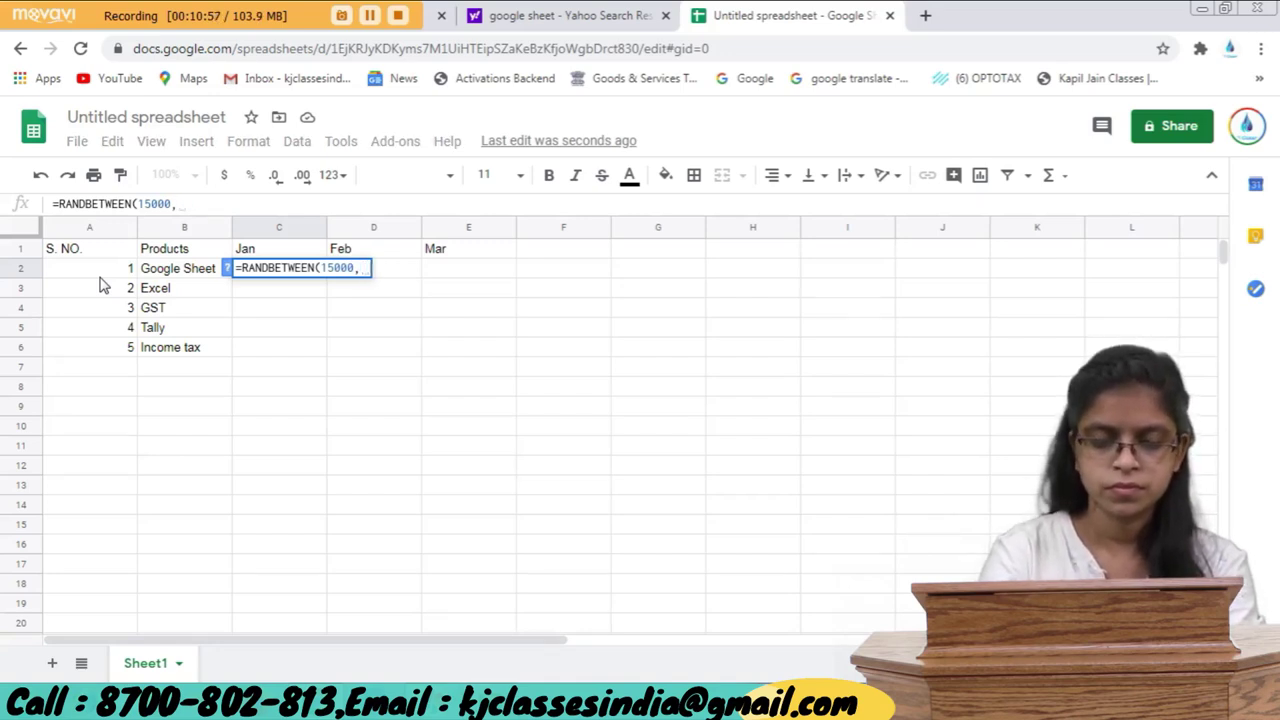
text(5000)
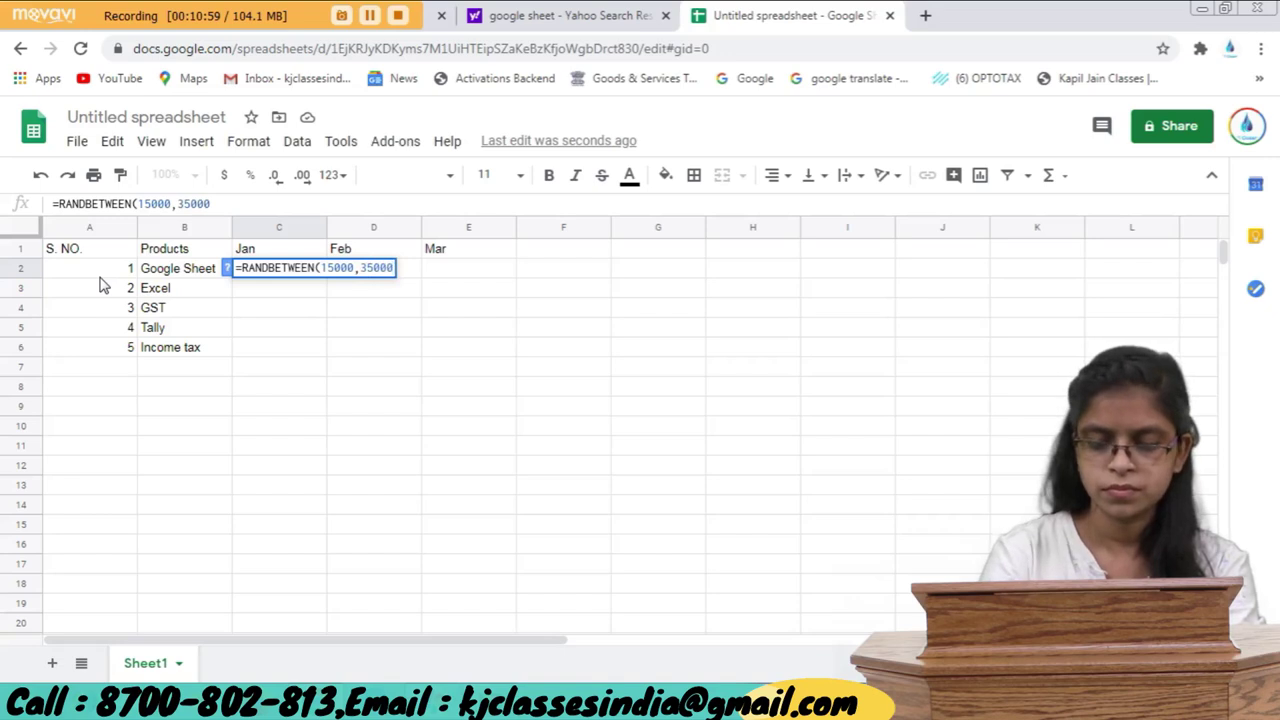
key(Return)
Select C2:E6 and fill the RANDBETWEEN formula down the Jan column with Ctrl+D.
key(Up)
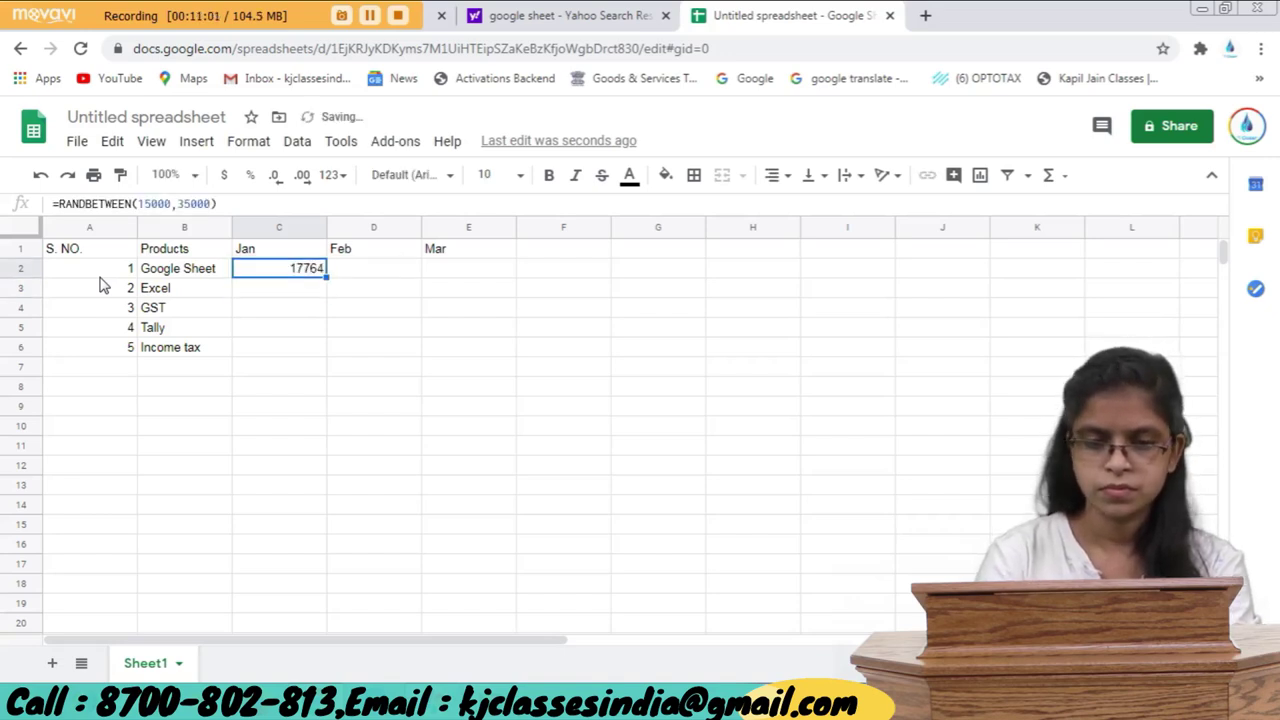
key(shift+Right)
key(shift+Down)
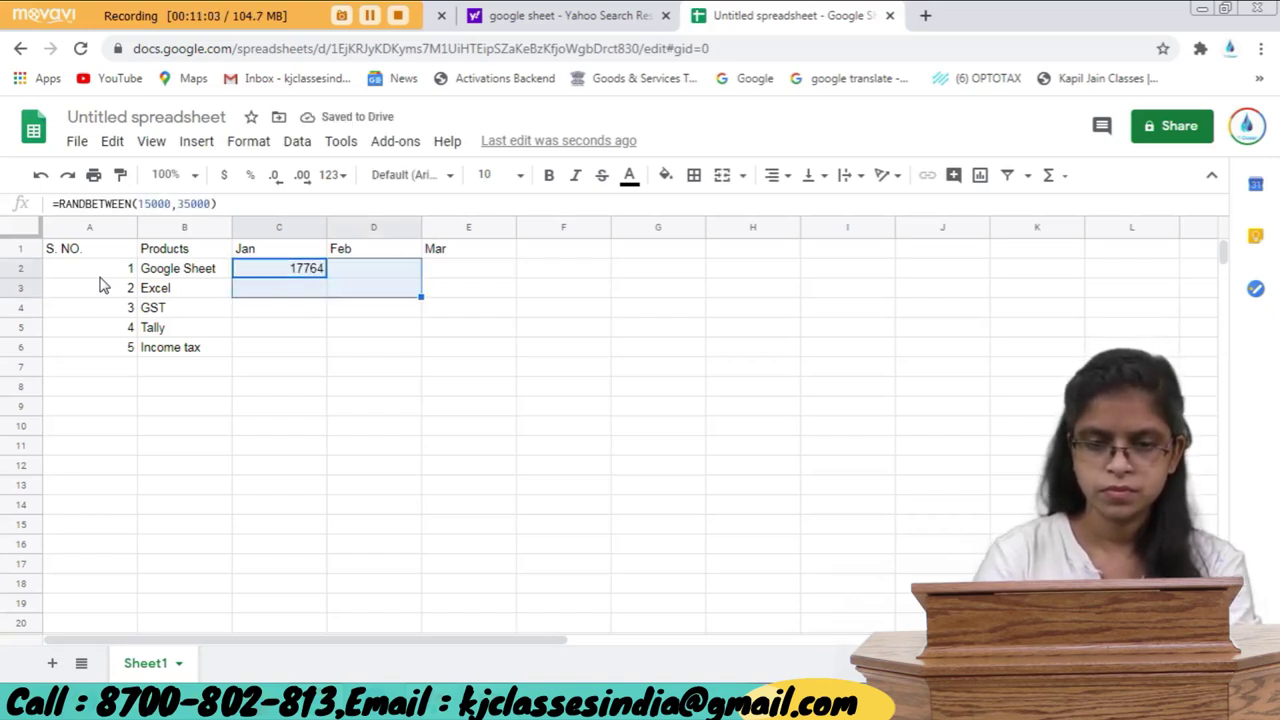
key(shift+Right)
key(shift+Down)
key(shift+Down)
key(shift+Down)
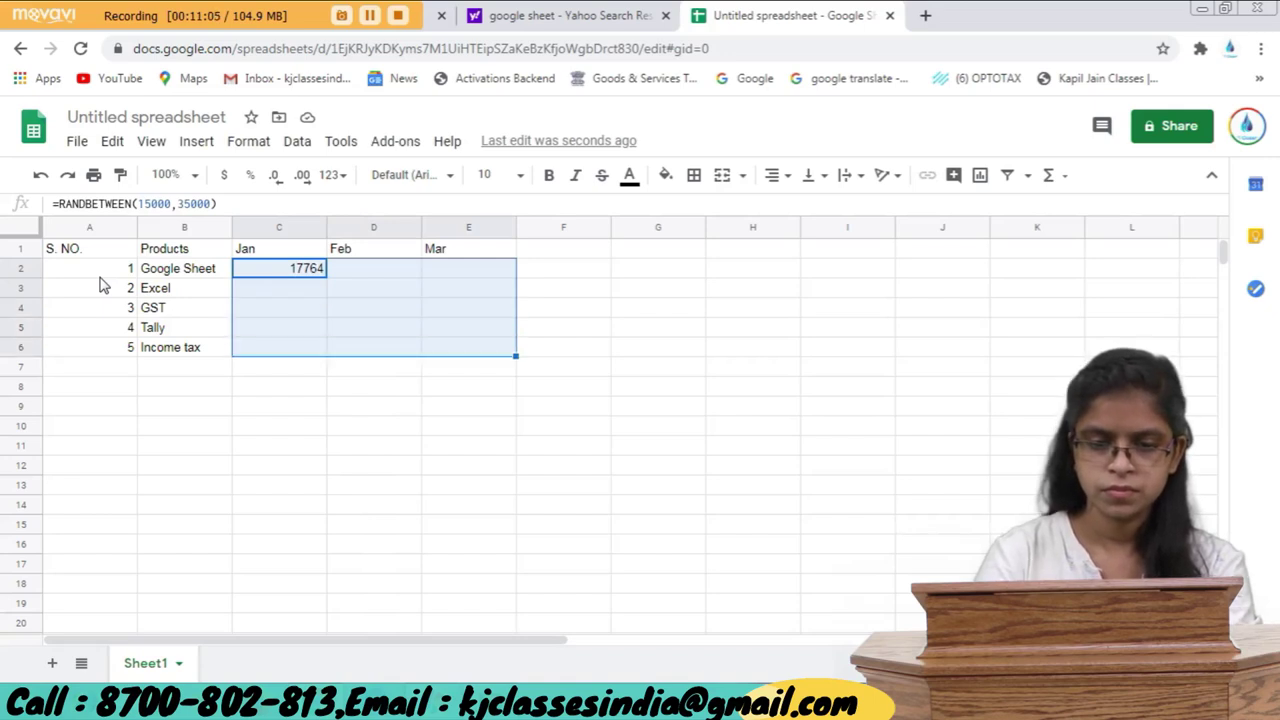
key(ctrl+d)
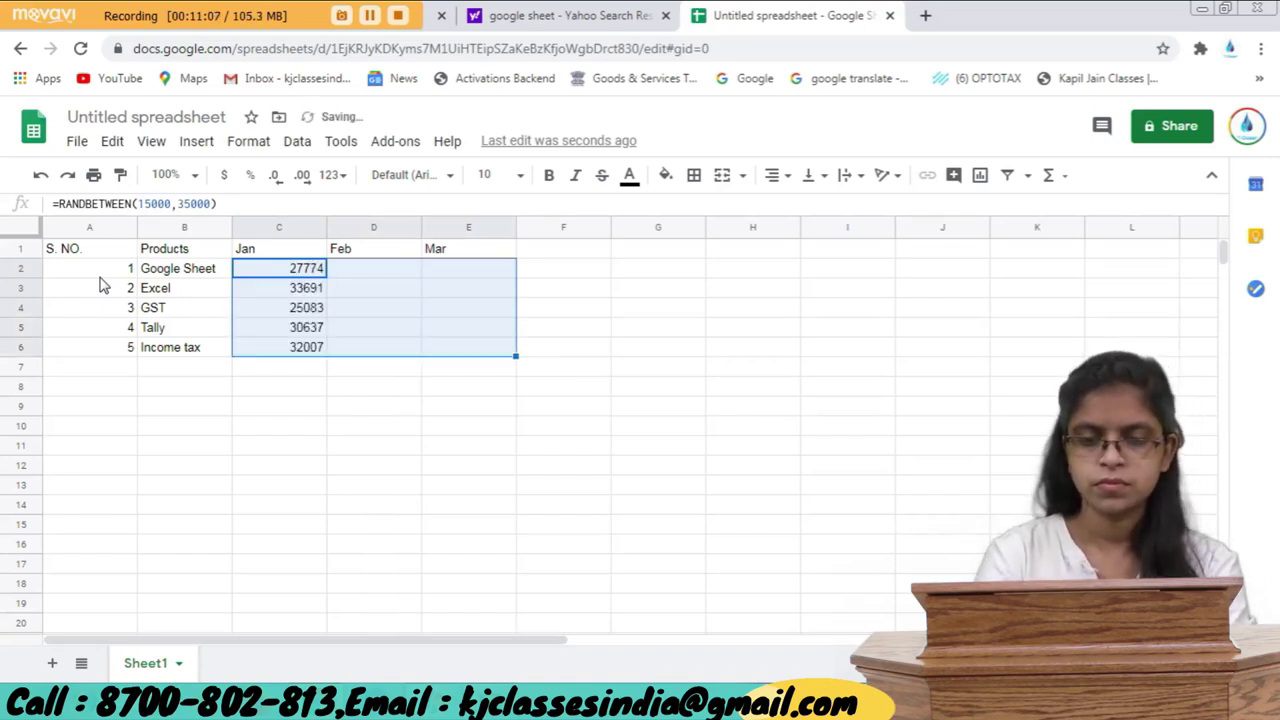
Fill the RANDBETWEEN formula right into the Feb and Mar columns D2:E6.
key(ctrl+r)
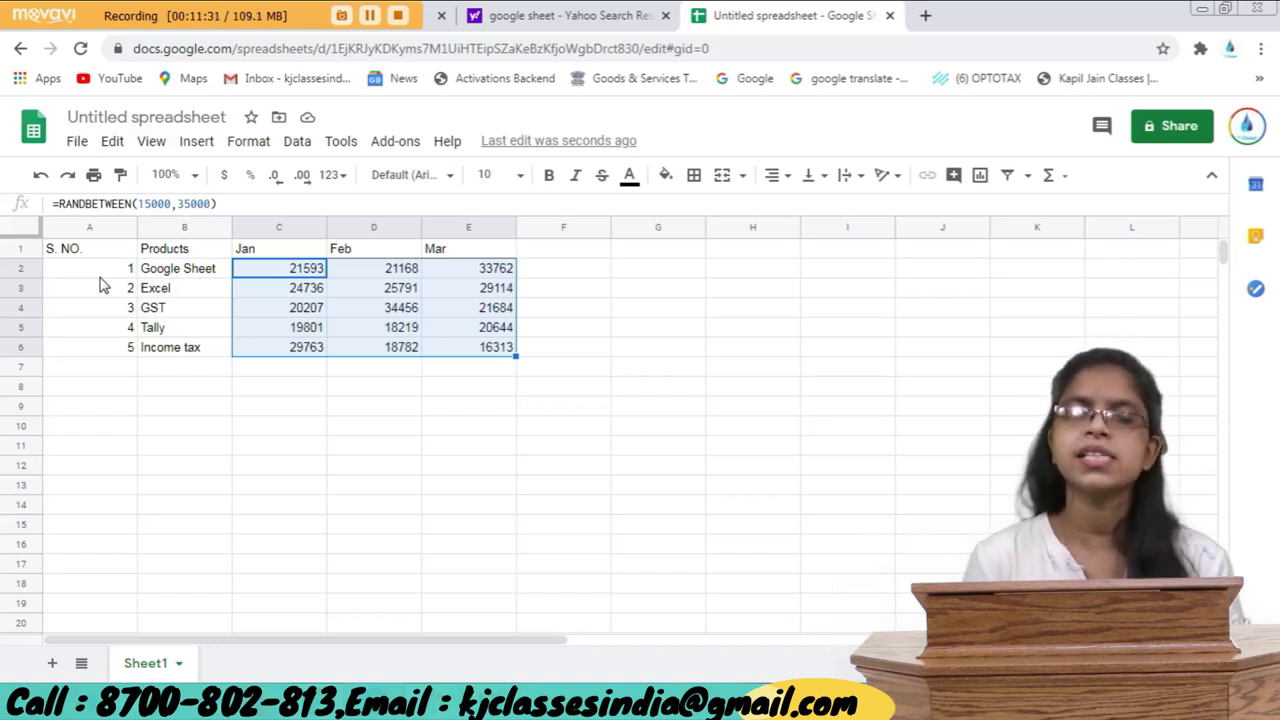
key(Left)
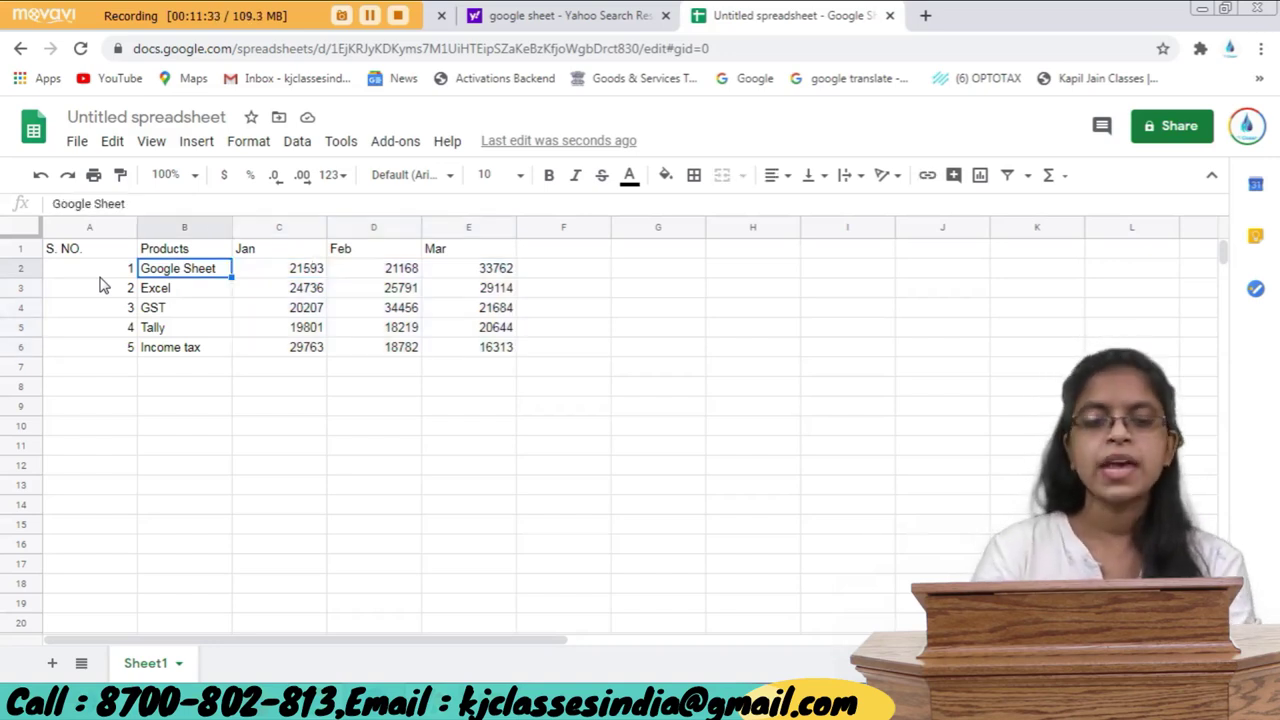
key(Left)
key(Up)
Select the whole table A1:E6, then pick an empty cell below it.
key(shift+Right)
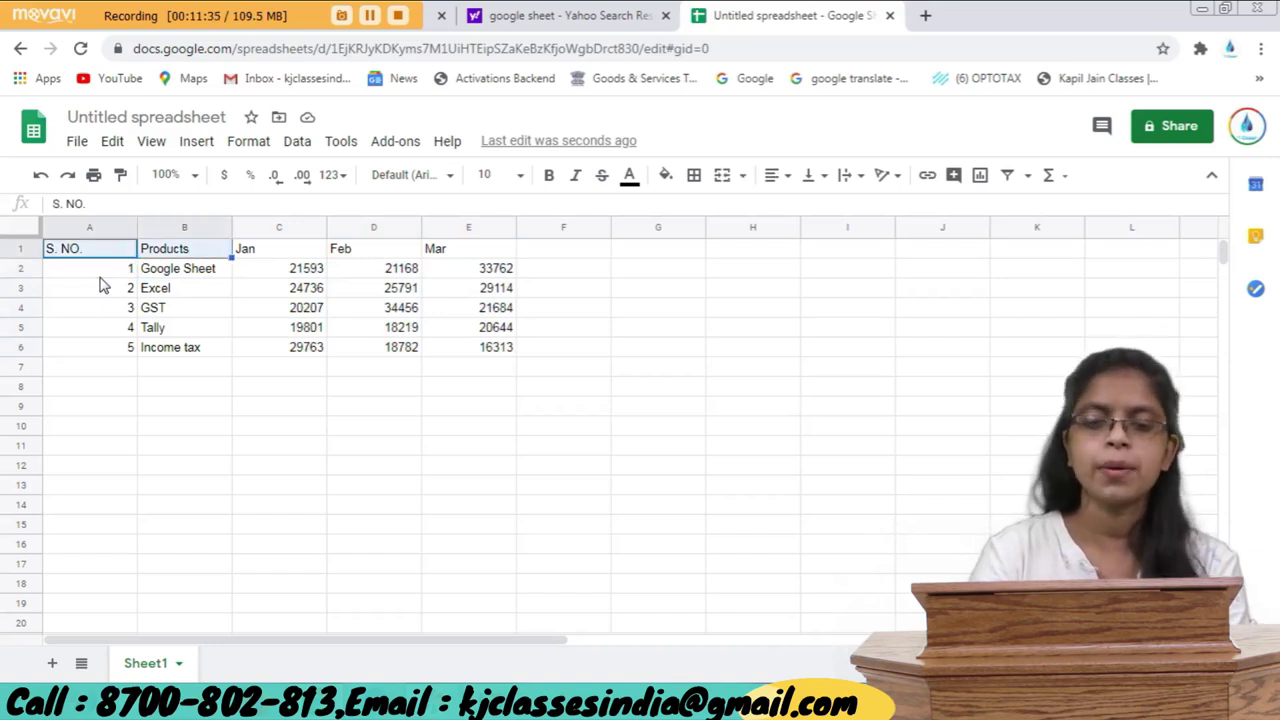
key(shift+Right)
key(shift+Right)
key(shift+Right)
key(shift+Right)
key(shift+Left)
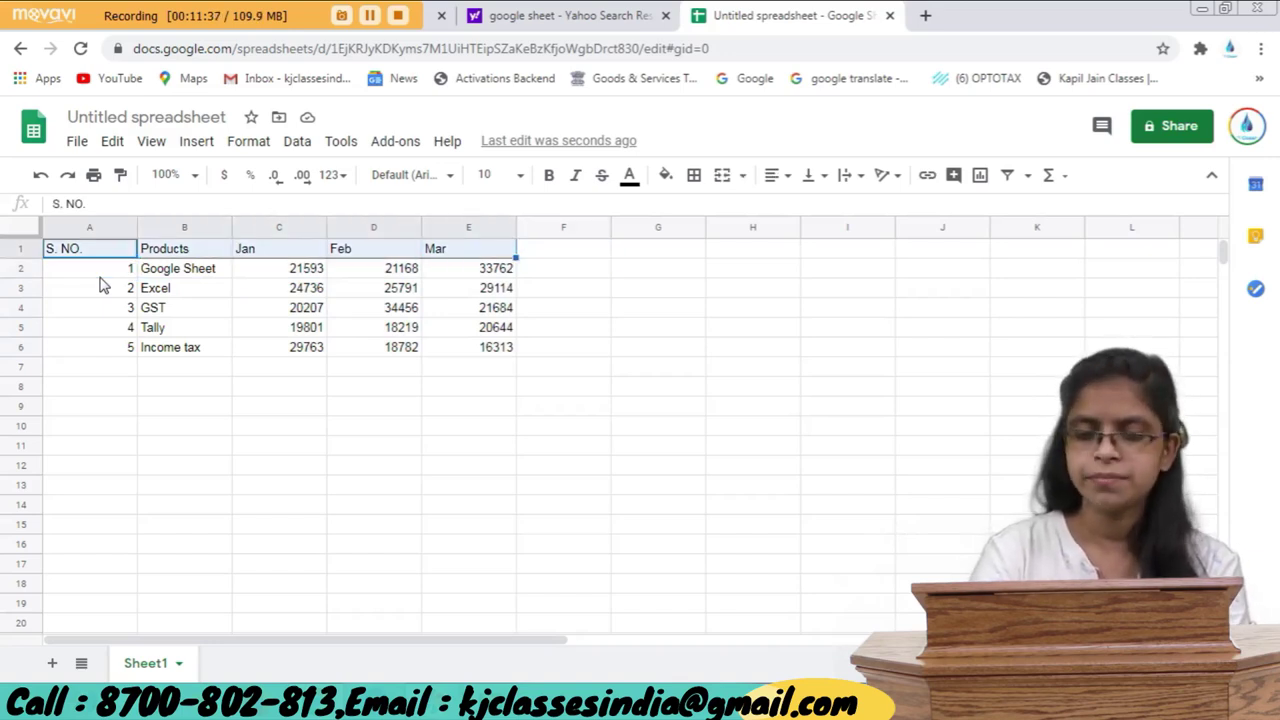
key(shift+Down)
key(shift+Down)
key(shift+Down)
key(shift+Down)
key(shift+Down)
key(shift+Down)
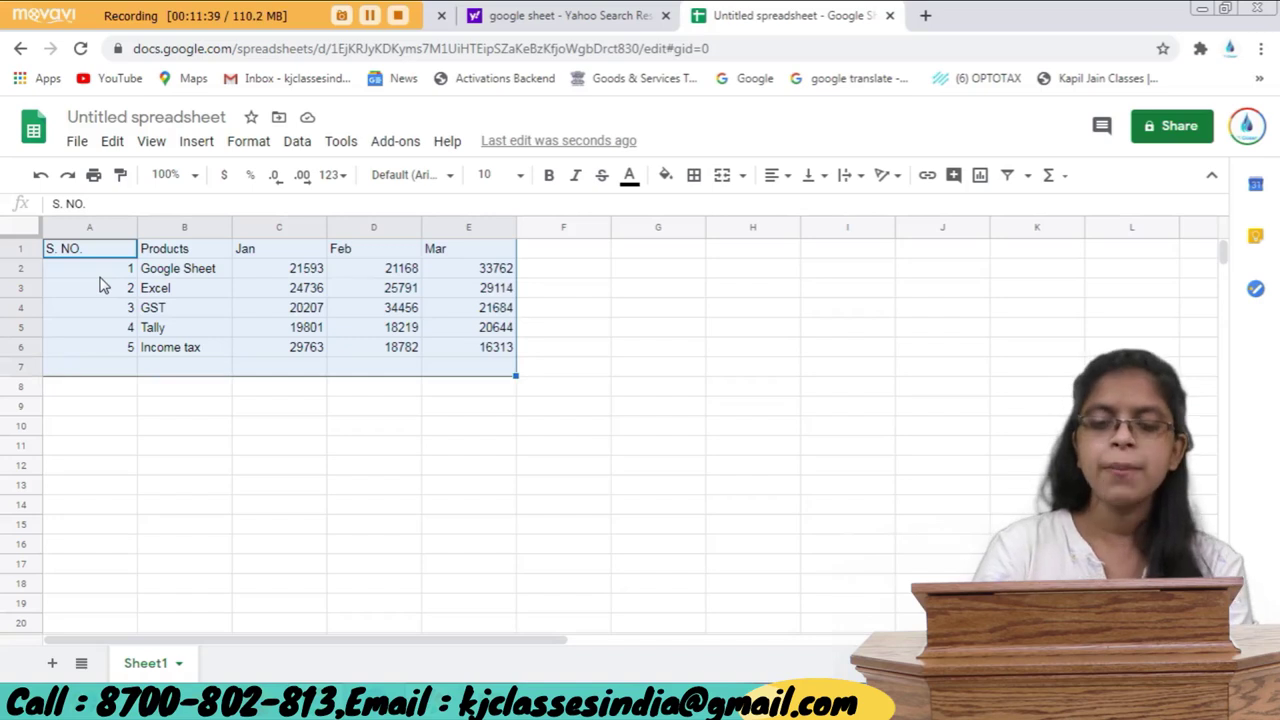
key(shift+Up)
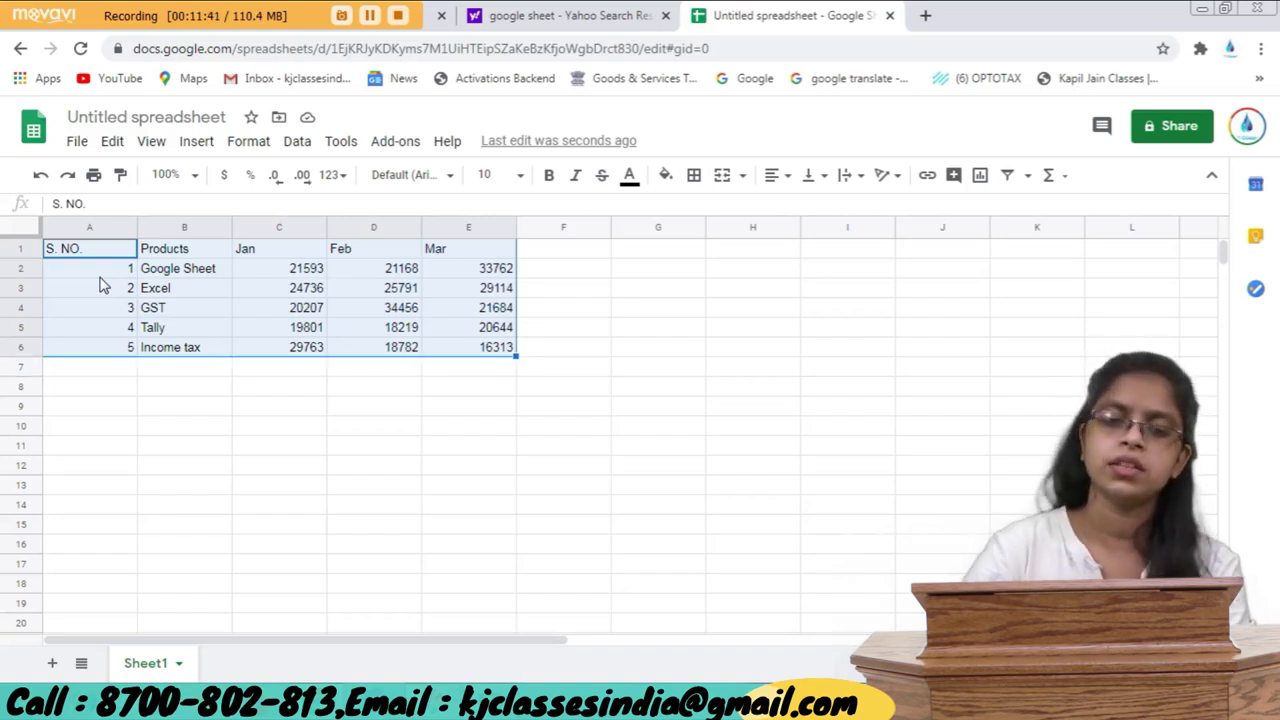
click(296, 385)
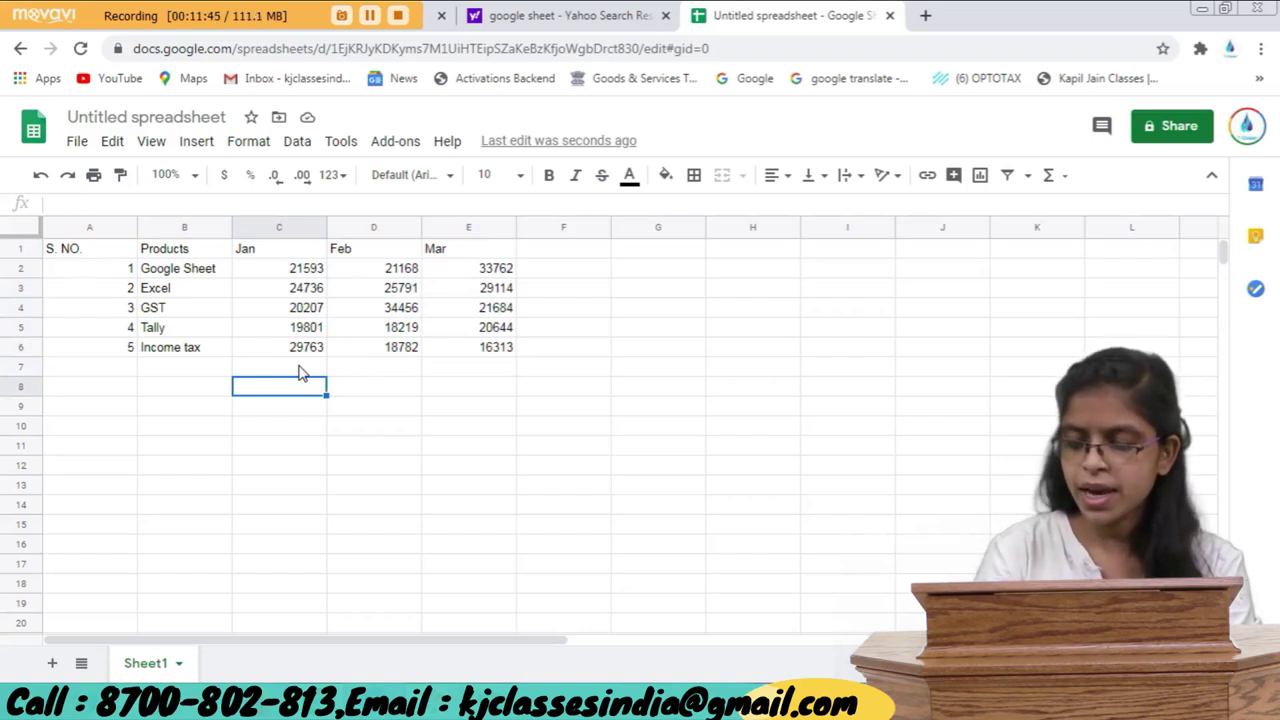
Recalculate the random figures and type scratch entries below the table.
key(Delete)
key(Delete)
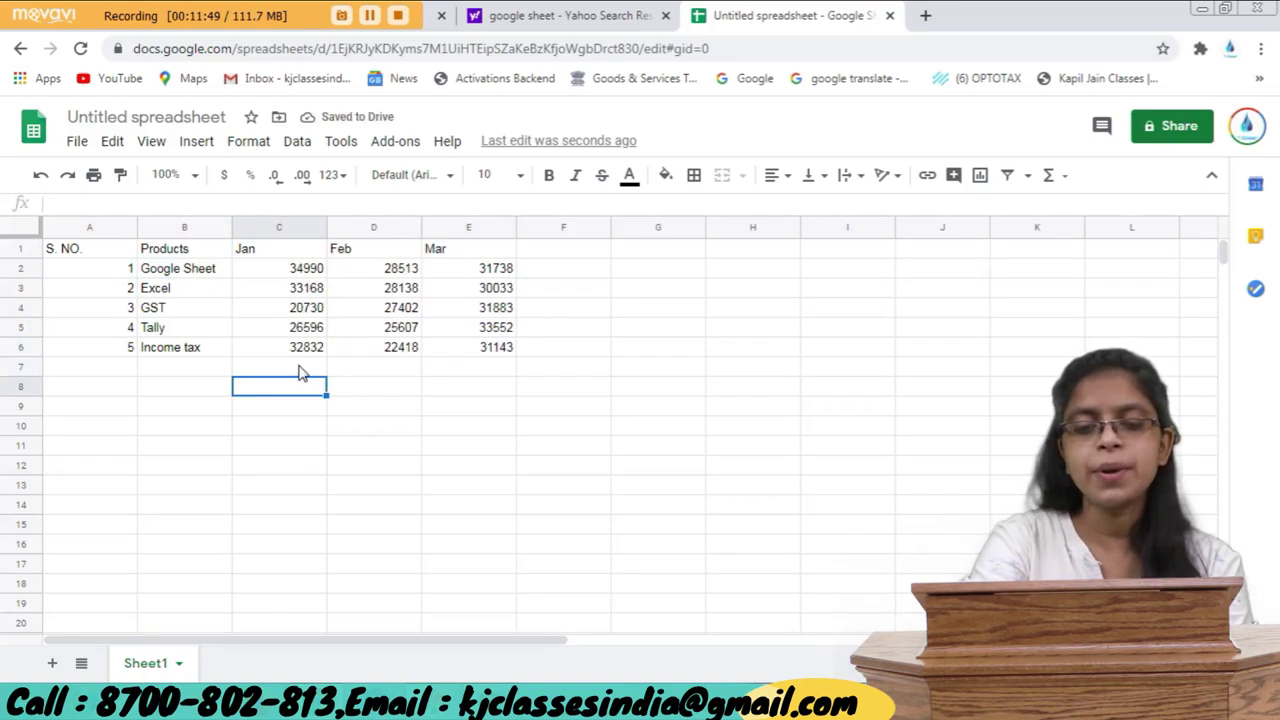
key(Delete)
text(dfss)
key(Up)
text(fsg)
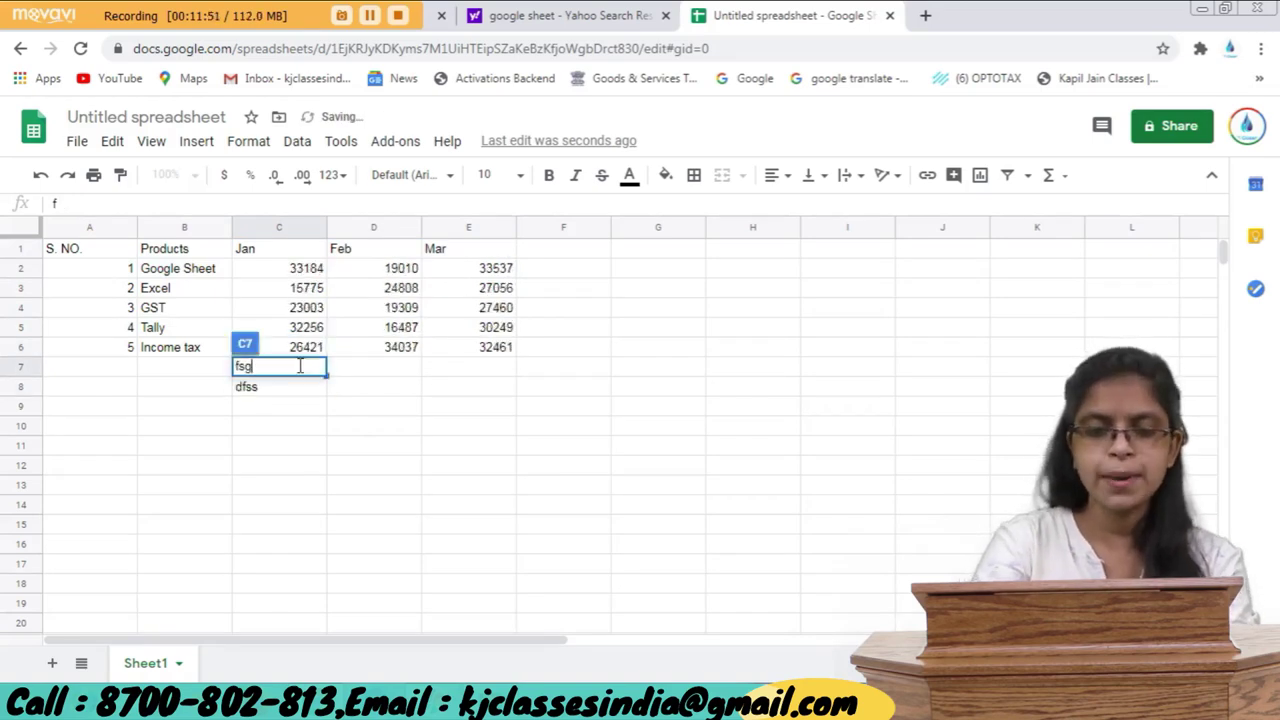
key(Return)
Clear the stray text from cells C7 and C8.
click(300, 372)
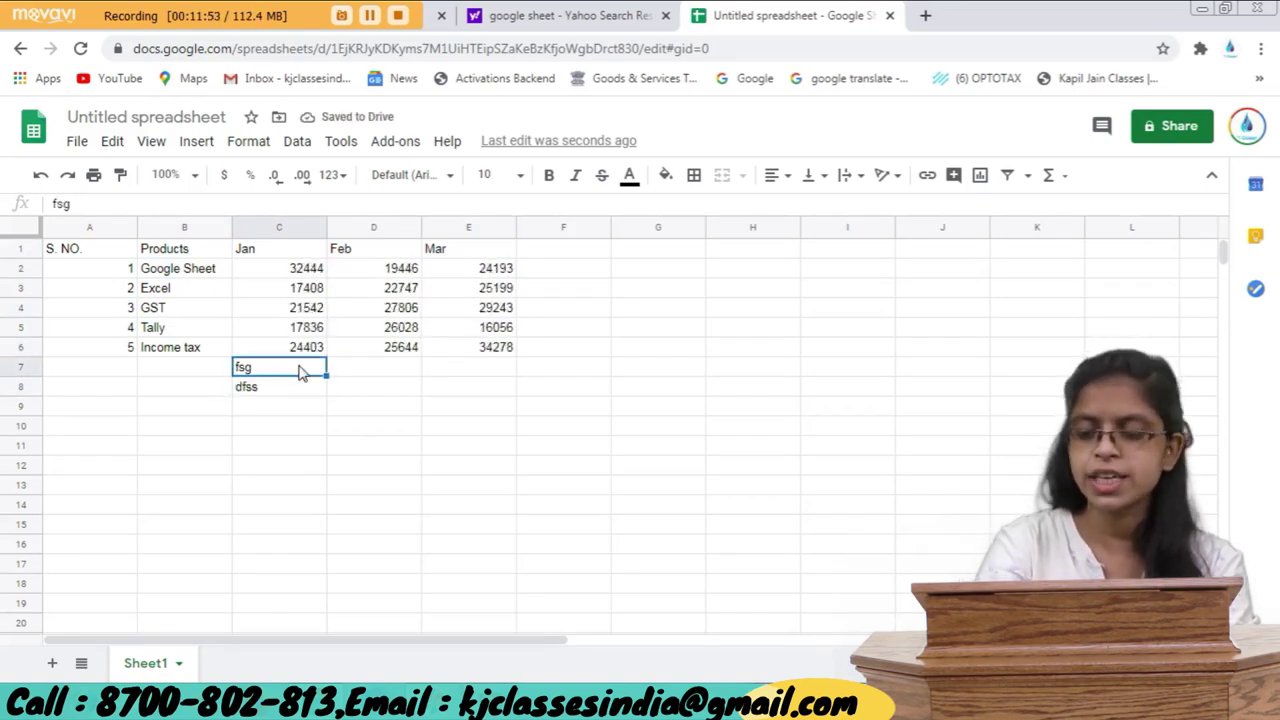
key(Delete)
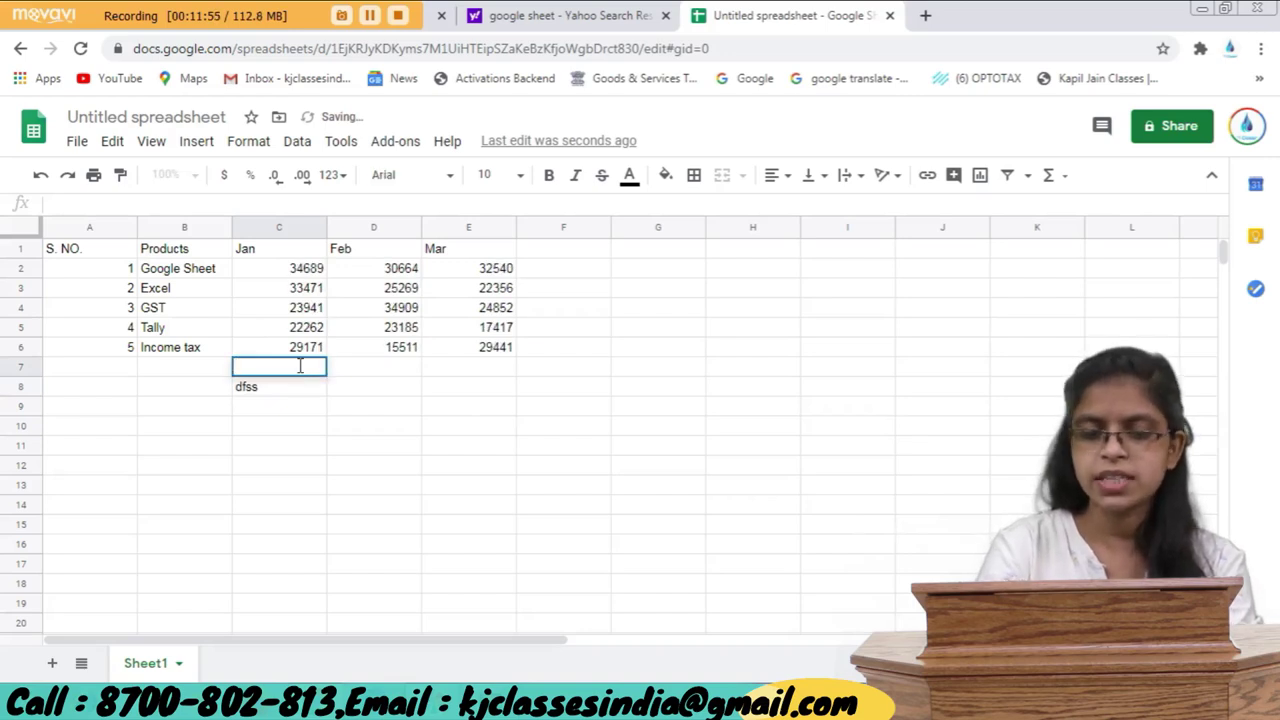
key(Down)
key(Delete)
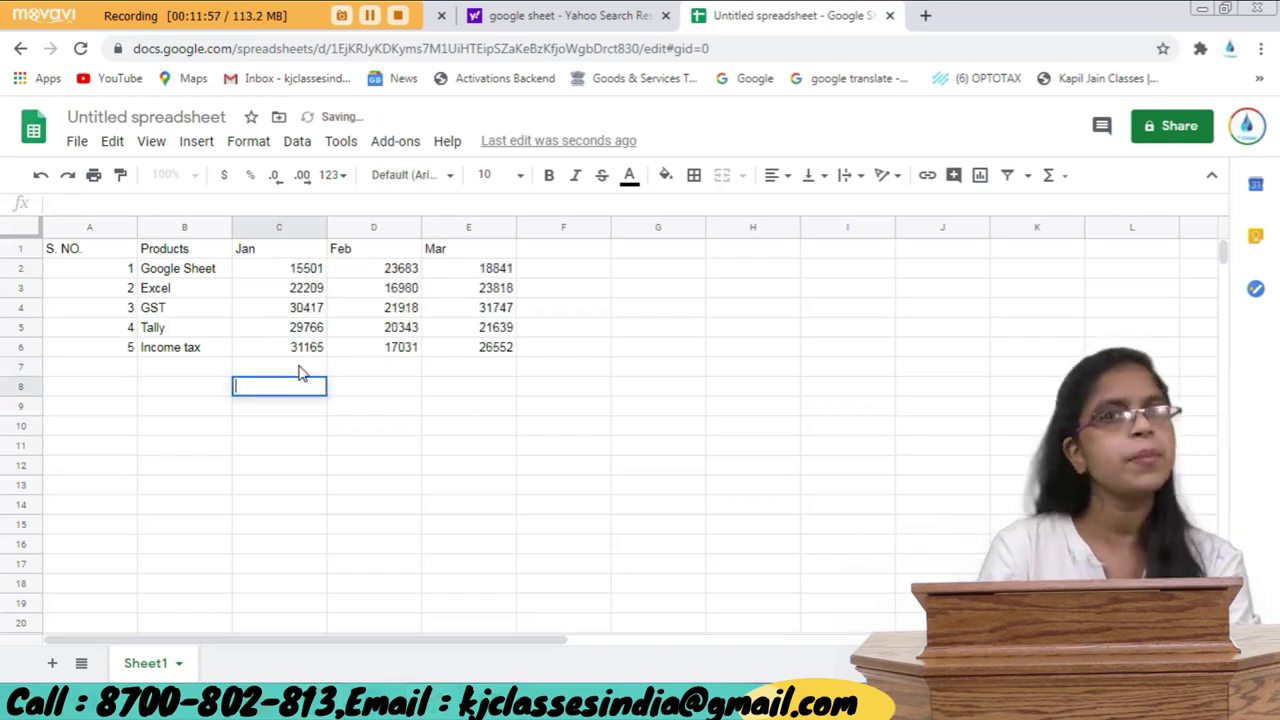
key(Return)
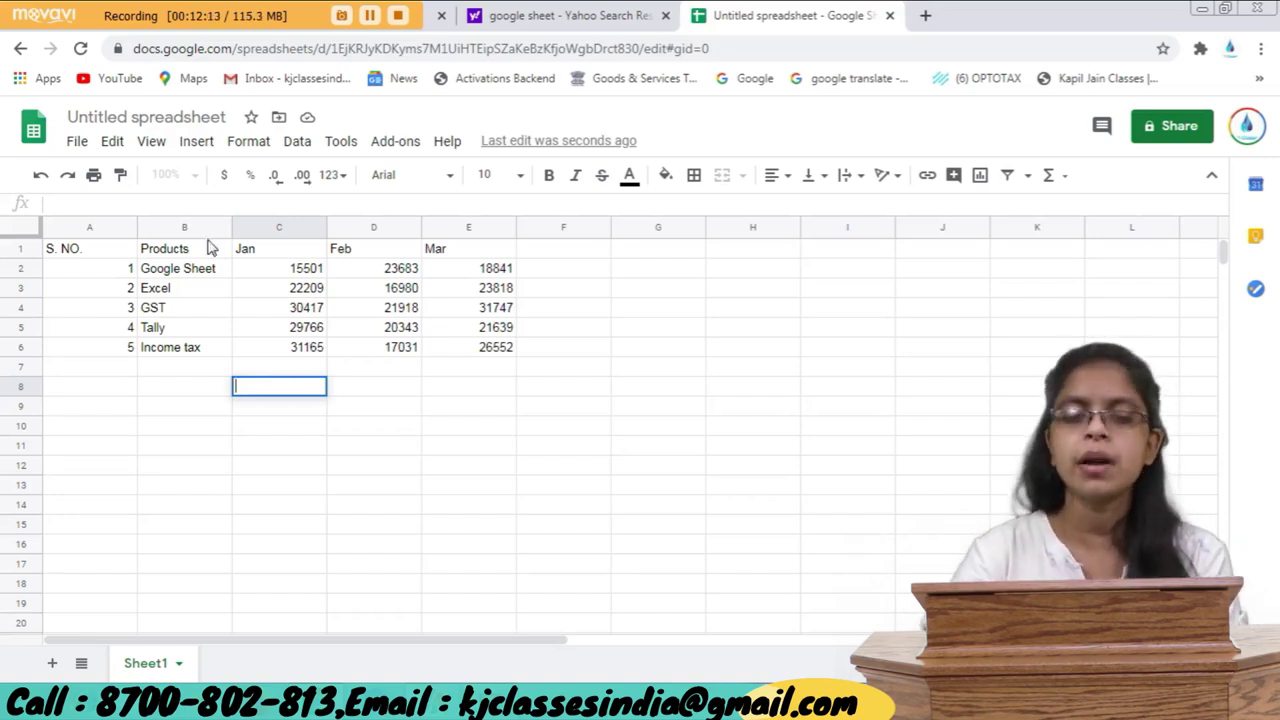
Copy C2:E6 and paste it back as values only, then check C3 holds a number.
drag(255, 274, 505, 350)
key(ctrl+c)
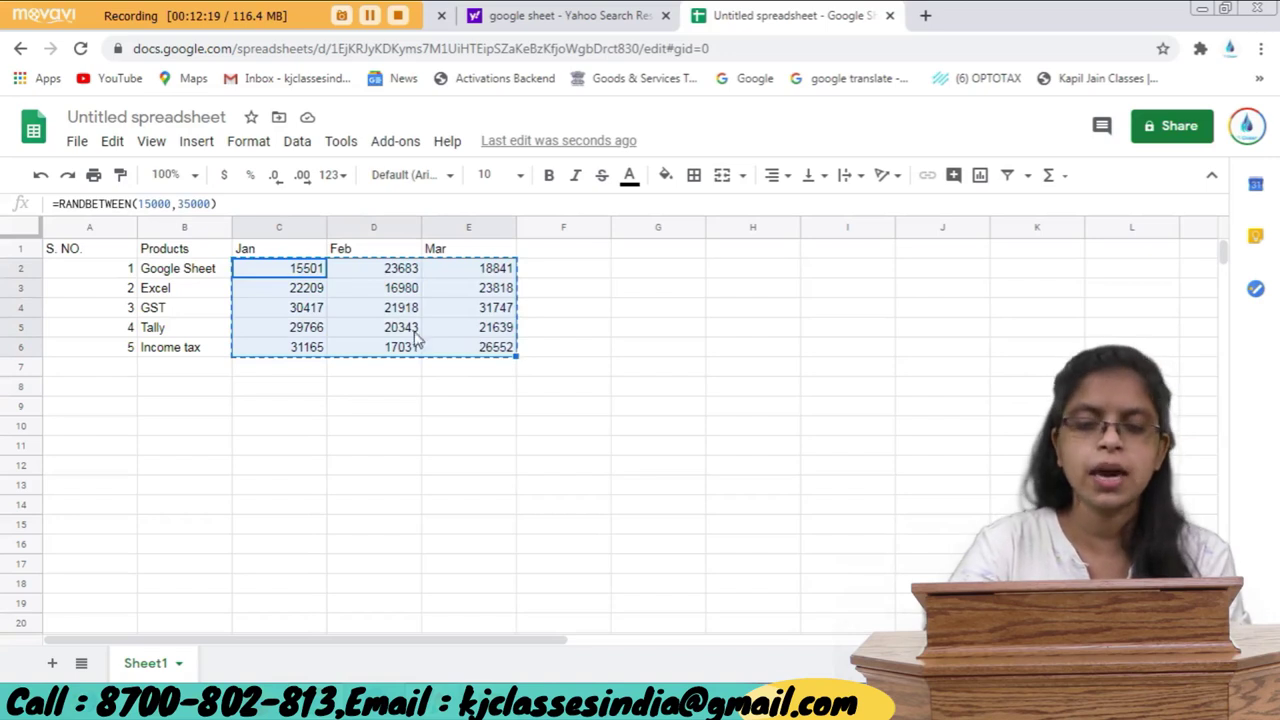
right_click(284, 272)
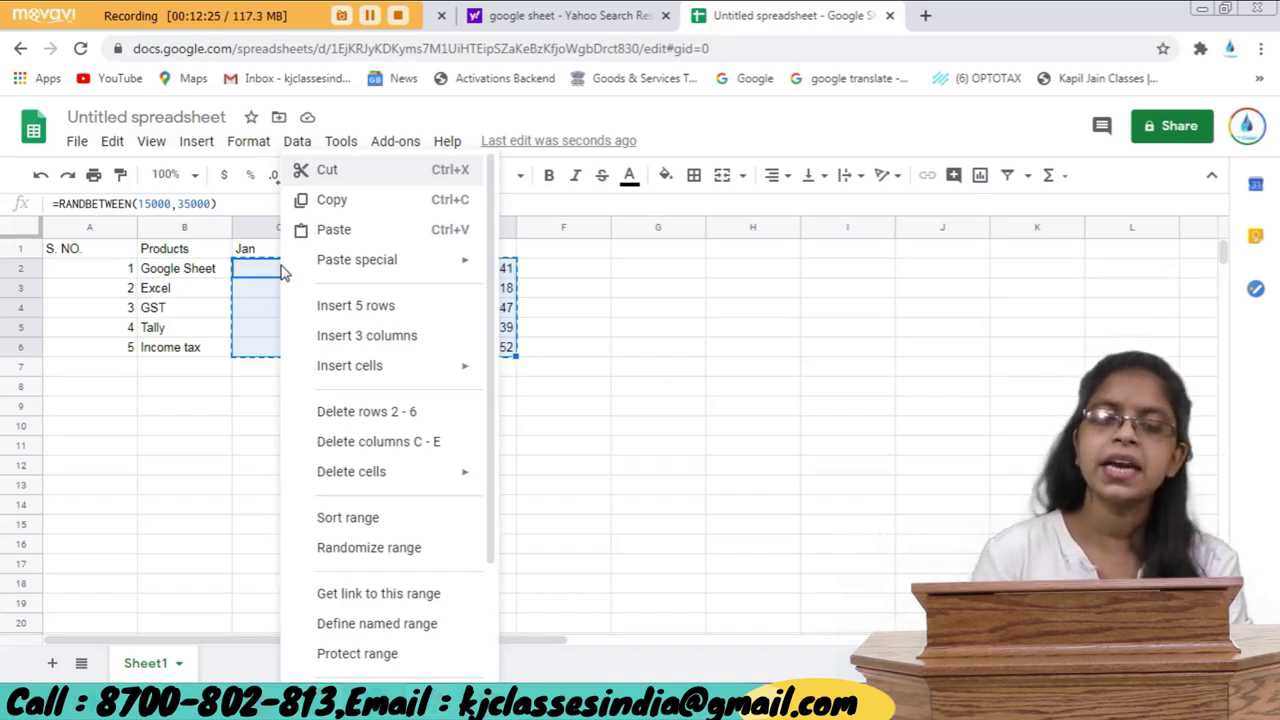
mouse_move(357, 259)
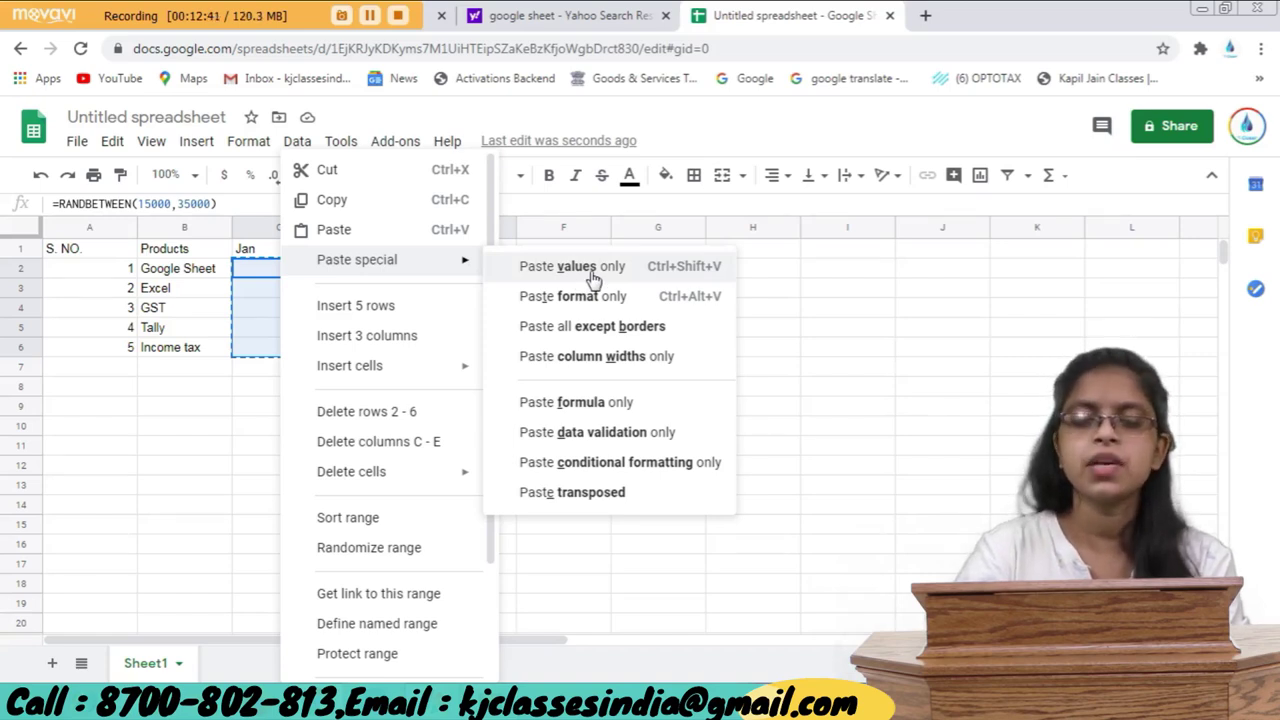
click(593, 267)
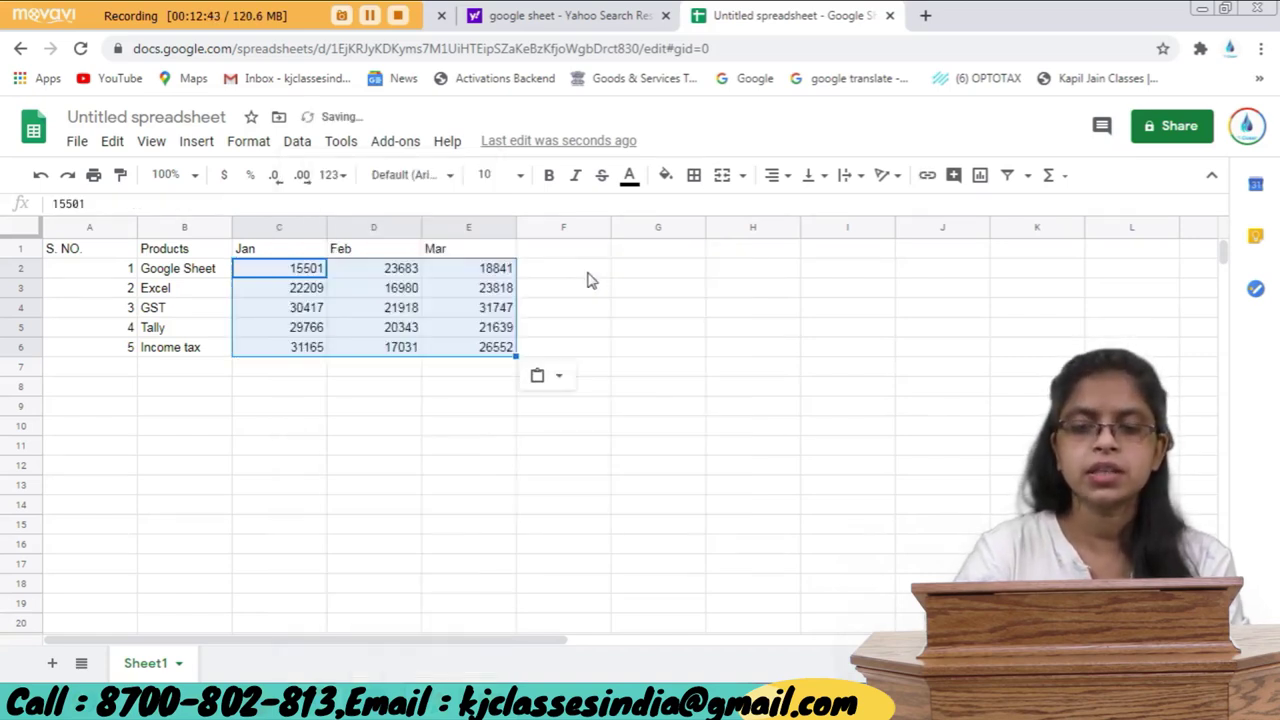
click(305, 289)
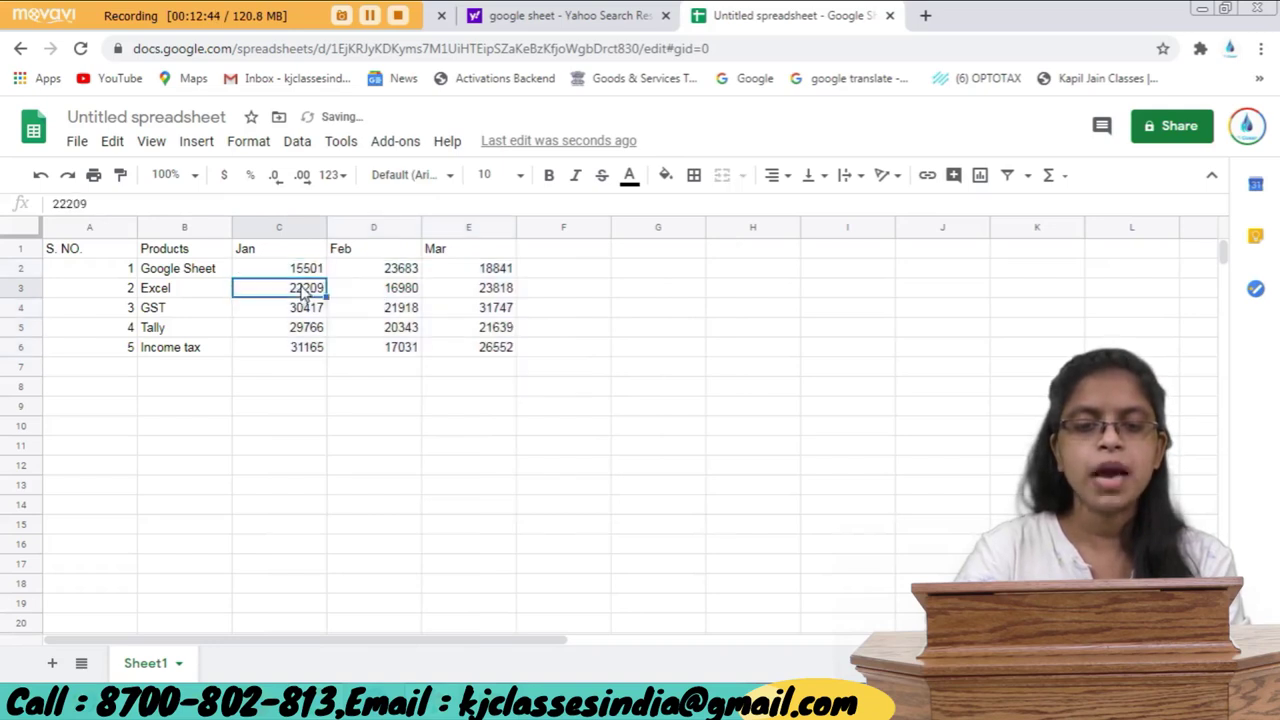
click(115, 204)
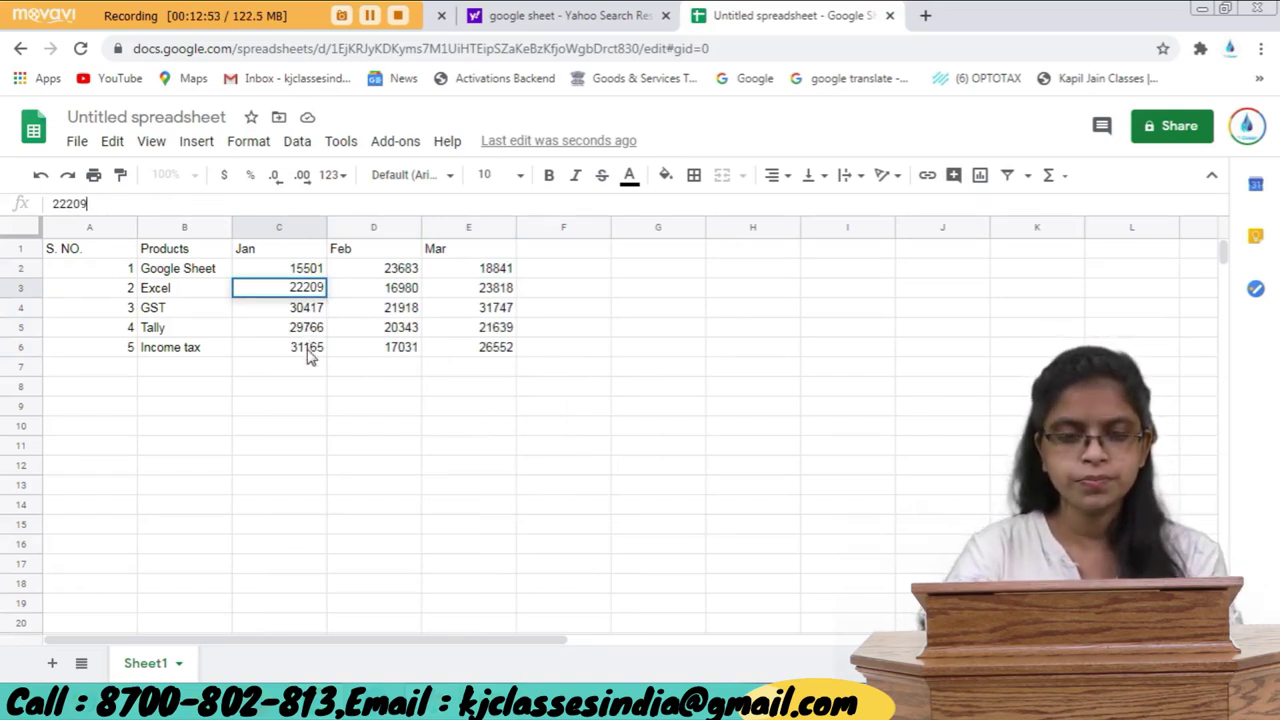
click(309, 350)
key(ctrl+z)
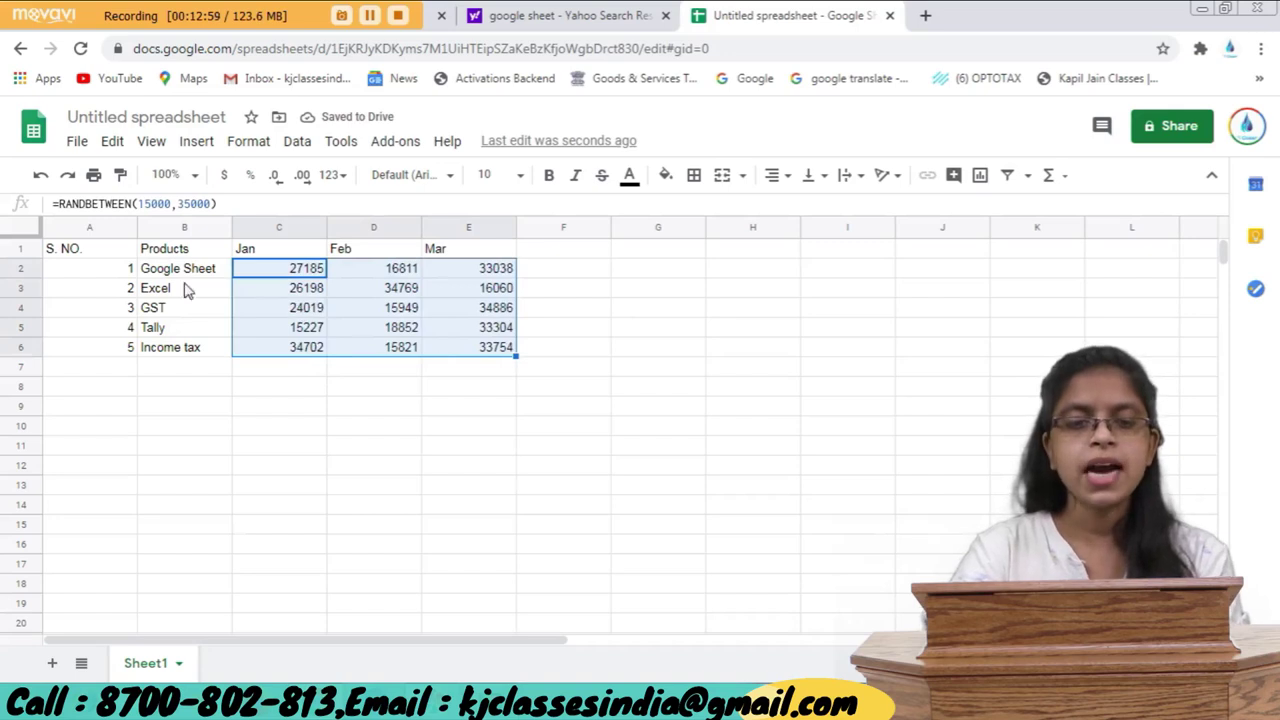
click(279, 203)
key(Escape)
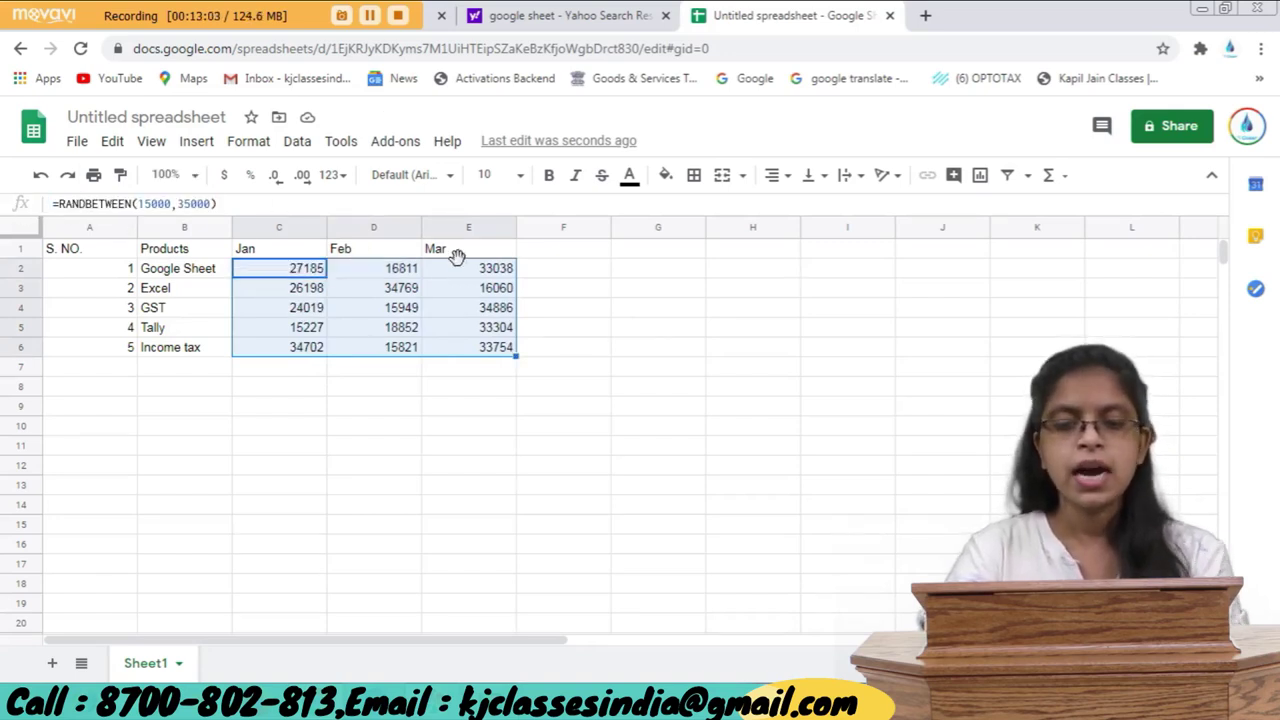
key(ctrl+c)
key(ctrl+shift+v)
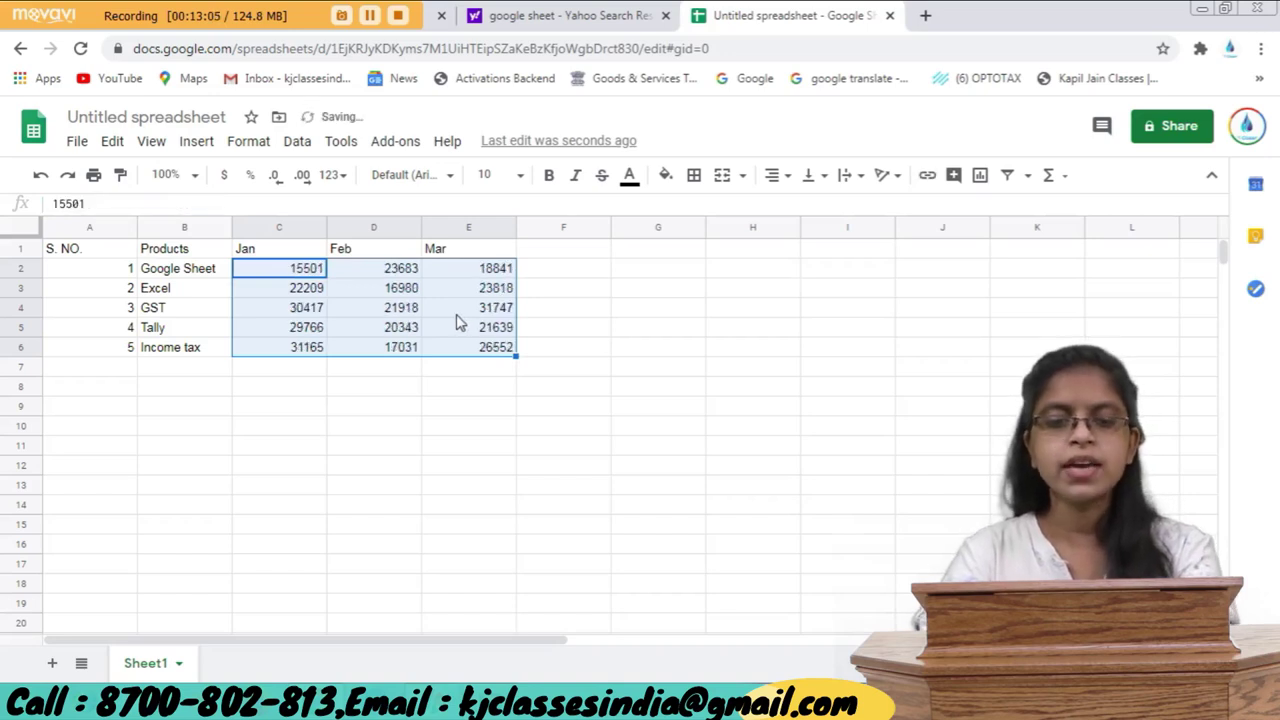
drag(120, 204, 45, 207)
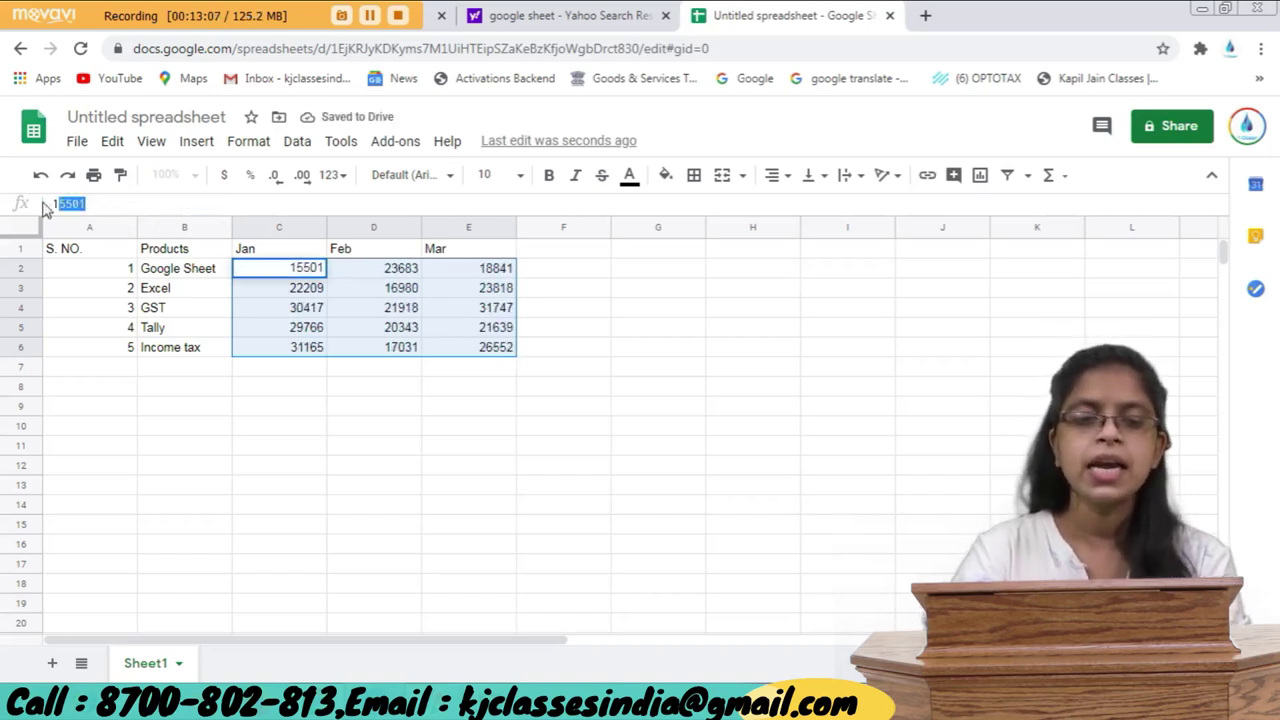
click(358, 294)
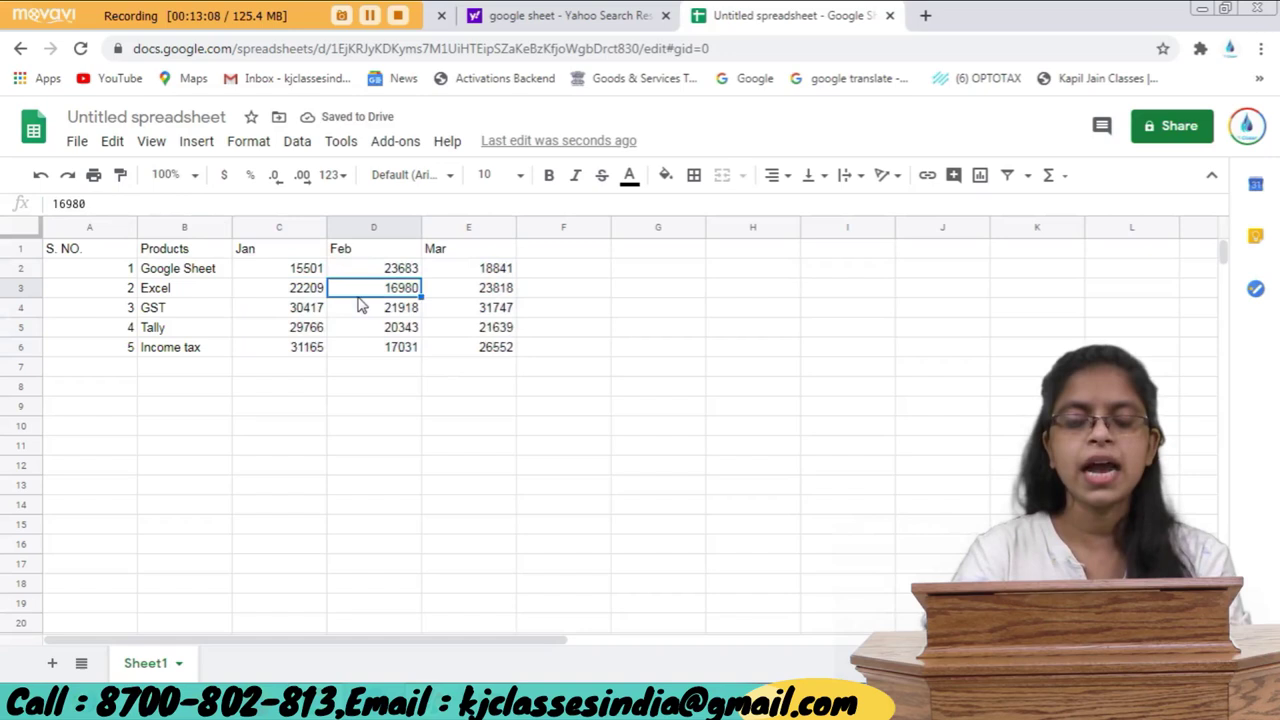
click(295, 329)
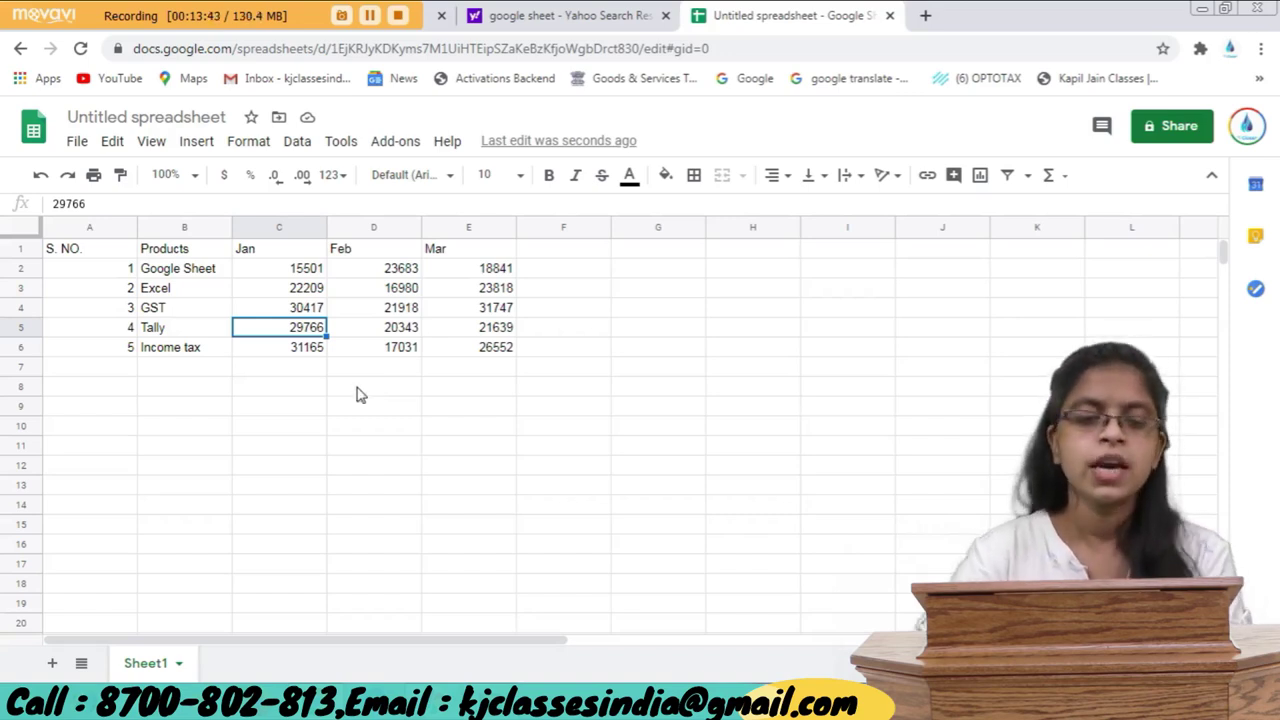
Apply All borders to the sales table A1:E6.
click(72, 254)
drag(72, 254, 502, 354)
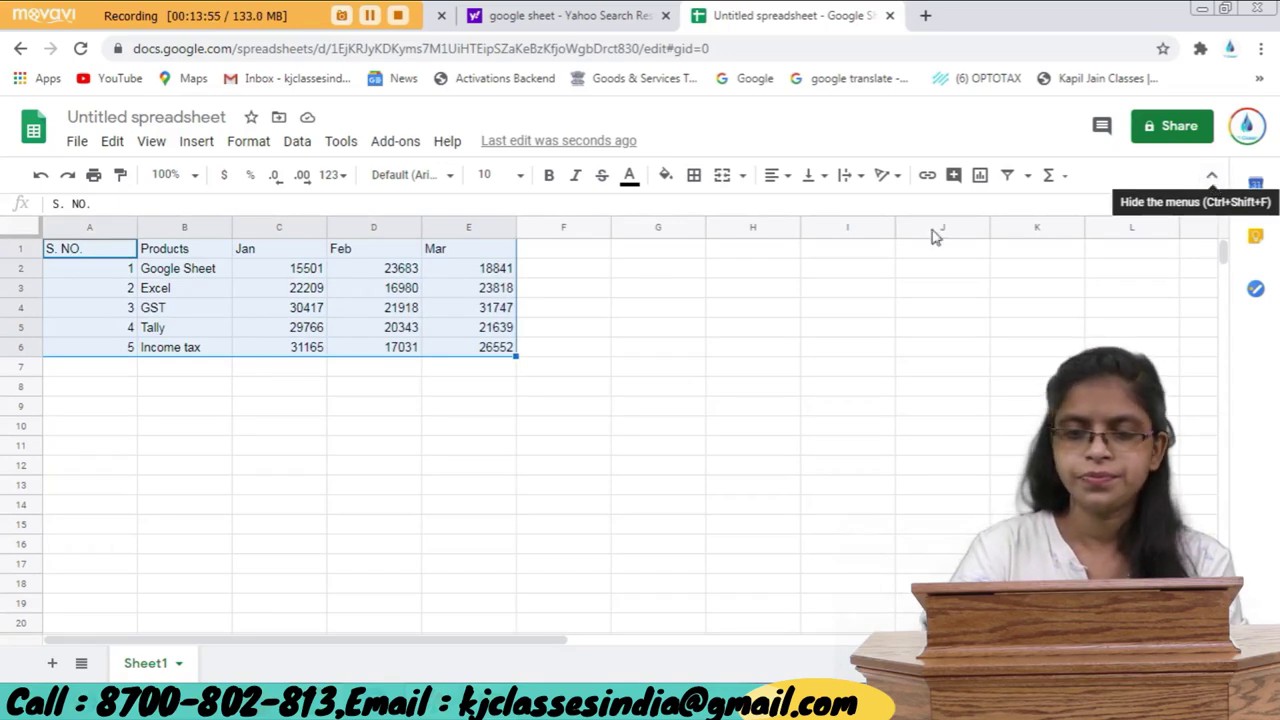
click(694, 176)
click(701, 213)
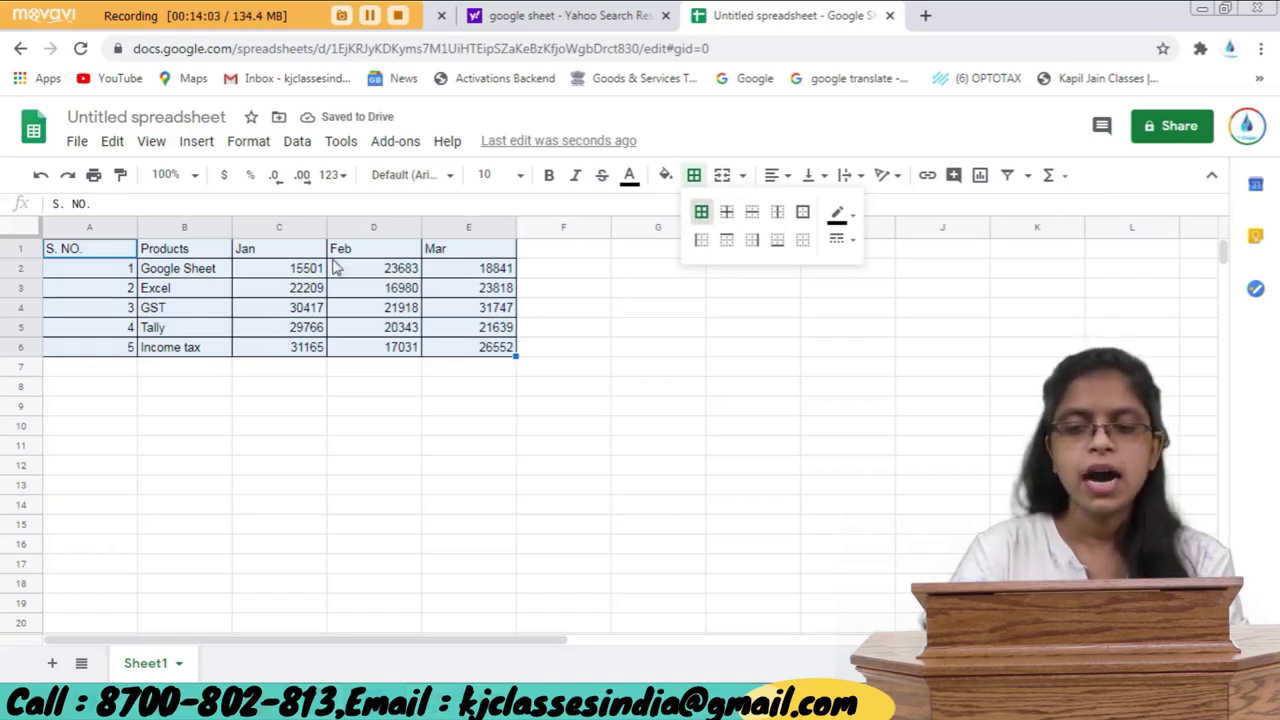
Select the header row A1:E1 and browse the border line styles without applying one.
mouse_move(108, 250)
mouse_down()
mouse_move(172, 270)
mouse_move(115, 253)
mouse_move(508, 257)
mouse_up()
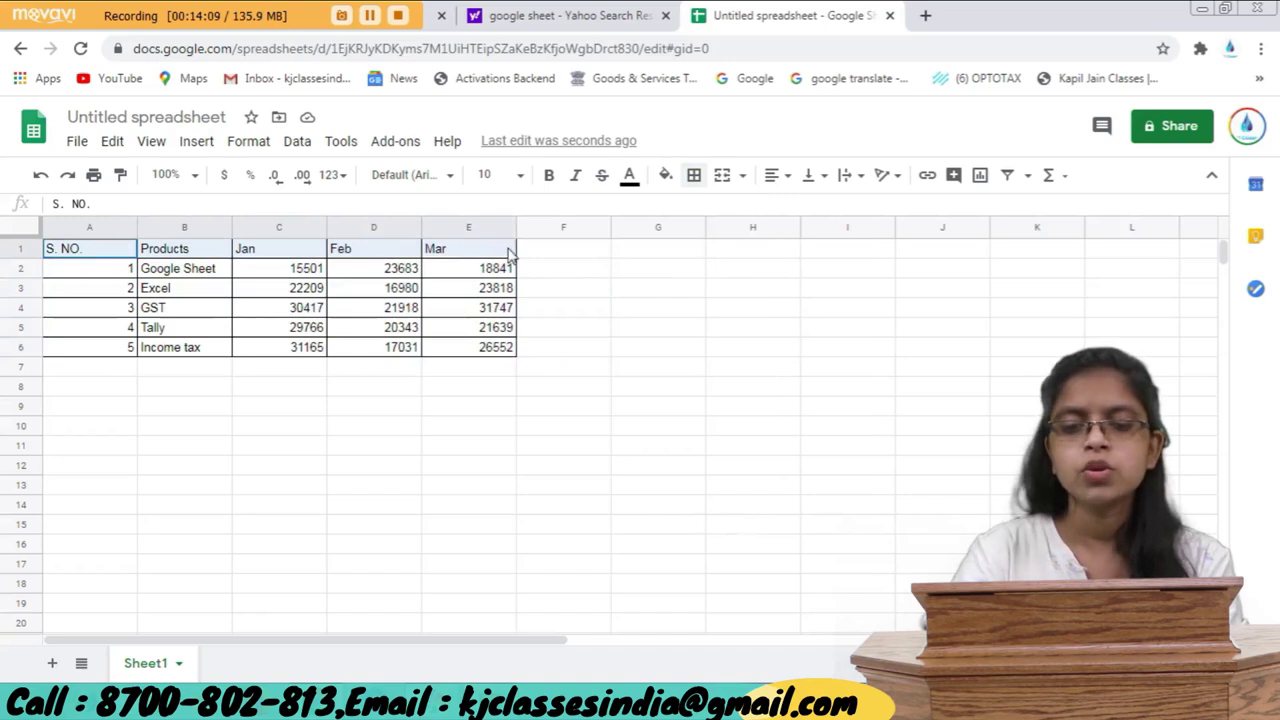
click(694, 175)
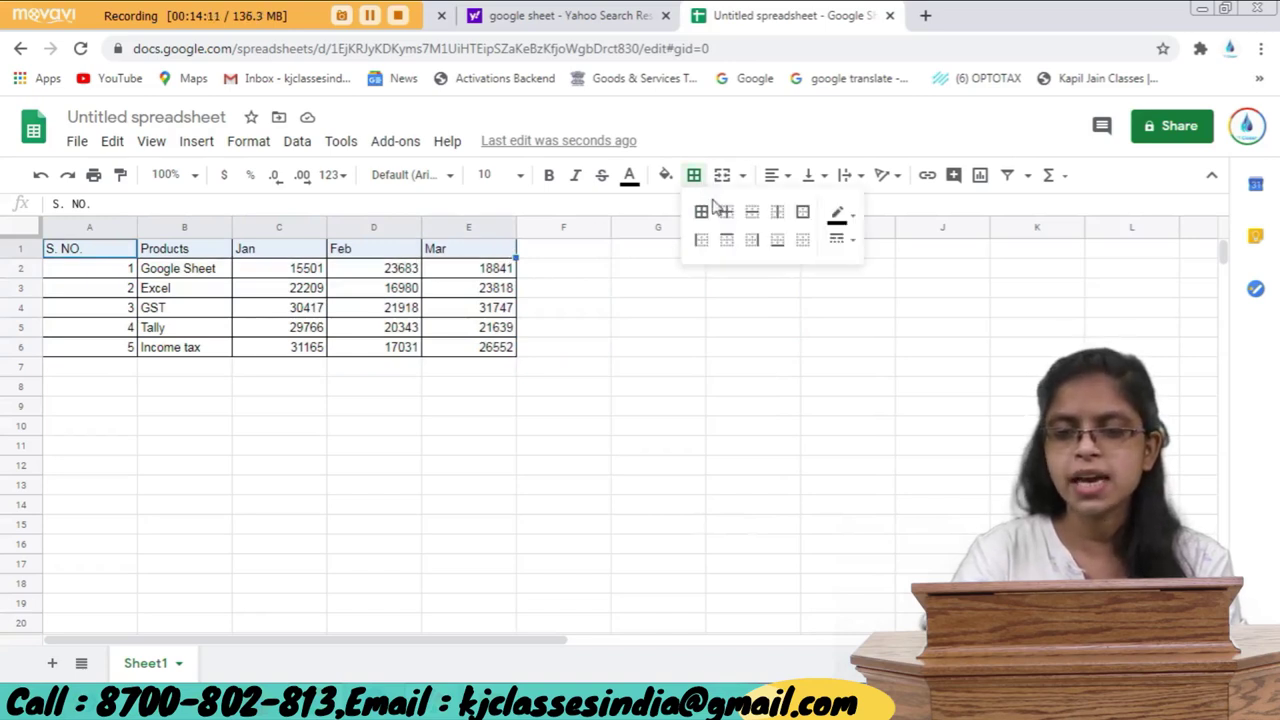
click(843, 241)
click(849, 244)
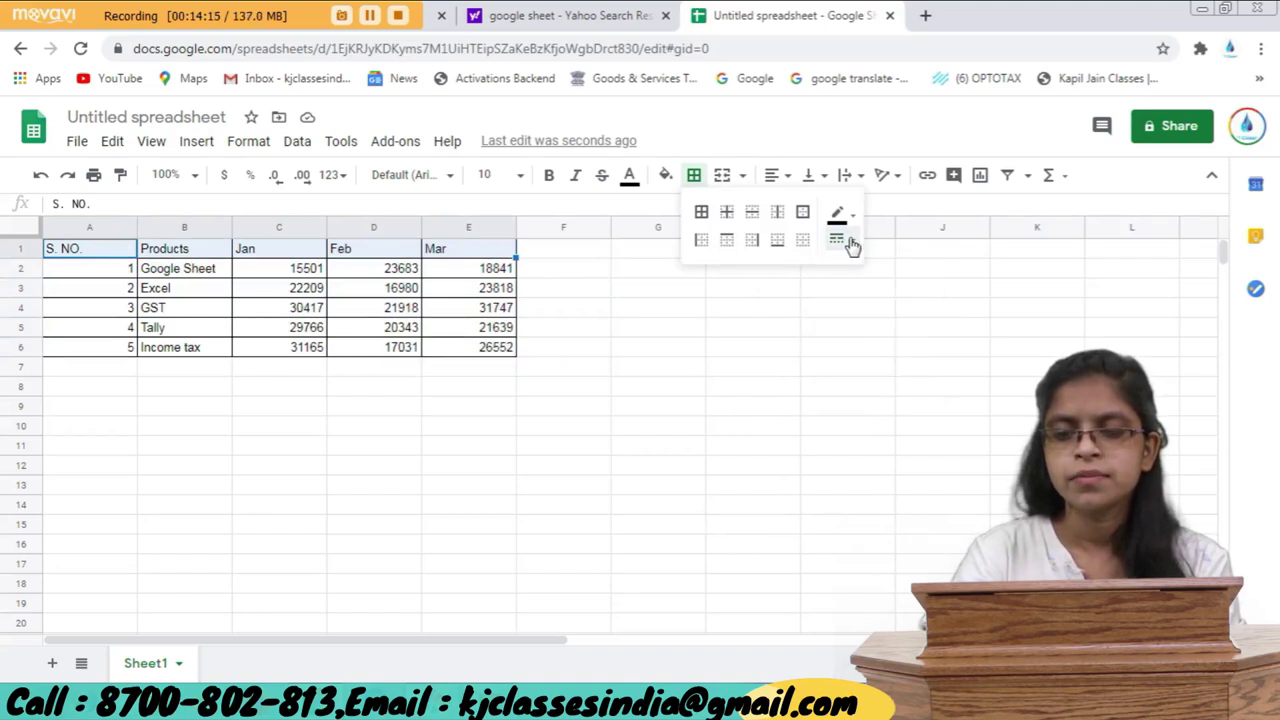
click(849, 244)
click(846, 241)
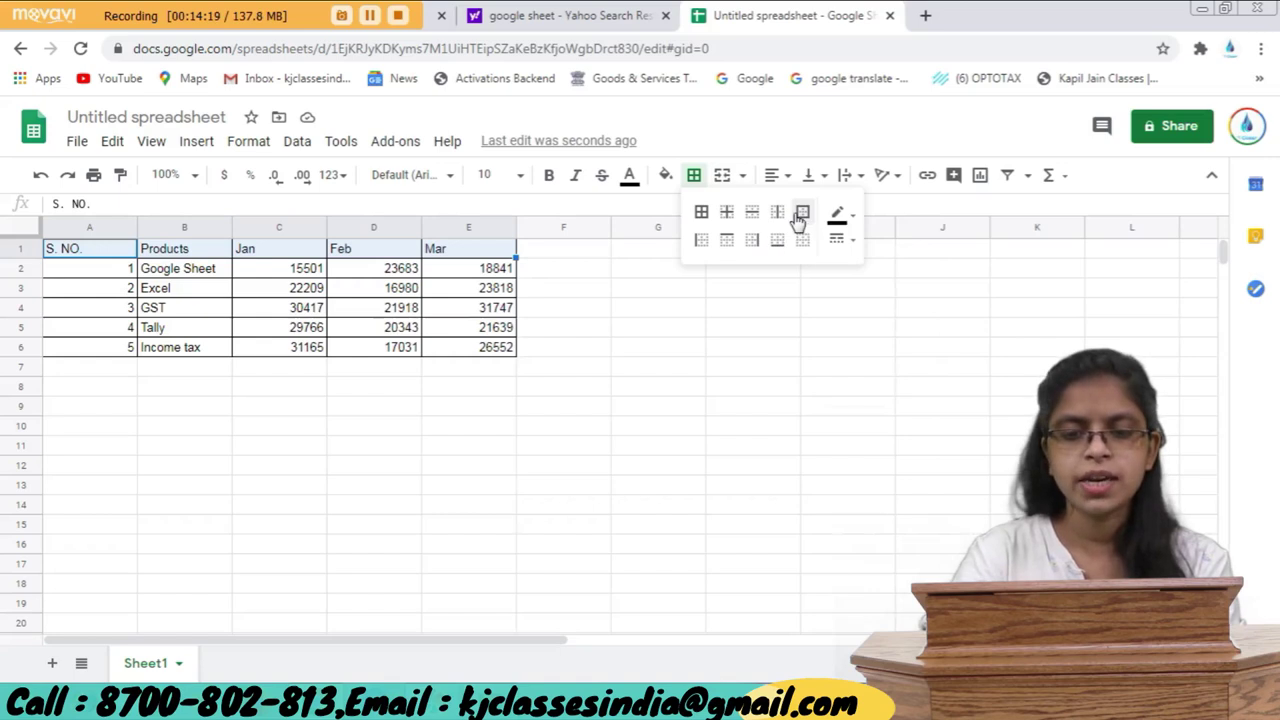
click(370, 290)
click(272, 310)
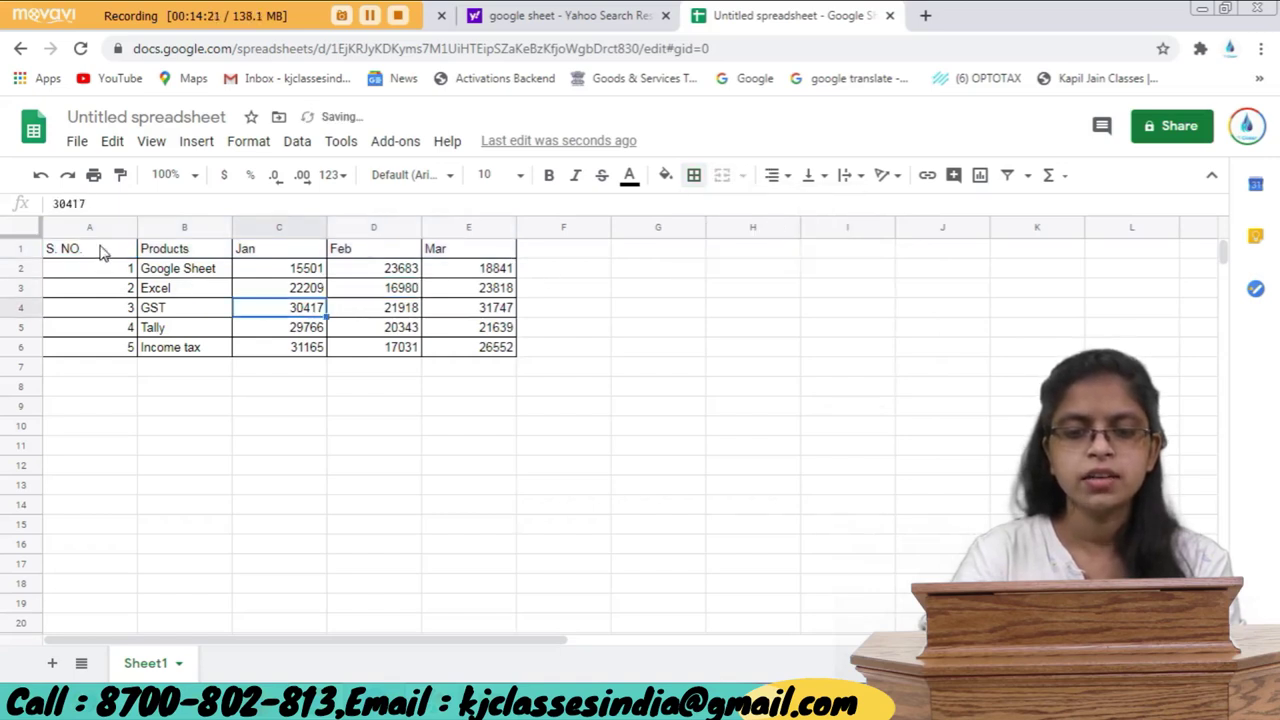
Put a thick-line outer border around header row A1:E1, then deselect at E8.
drag(104, 252, 483, 252)
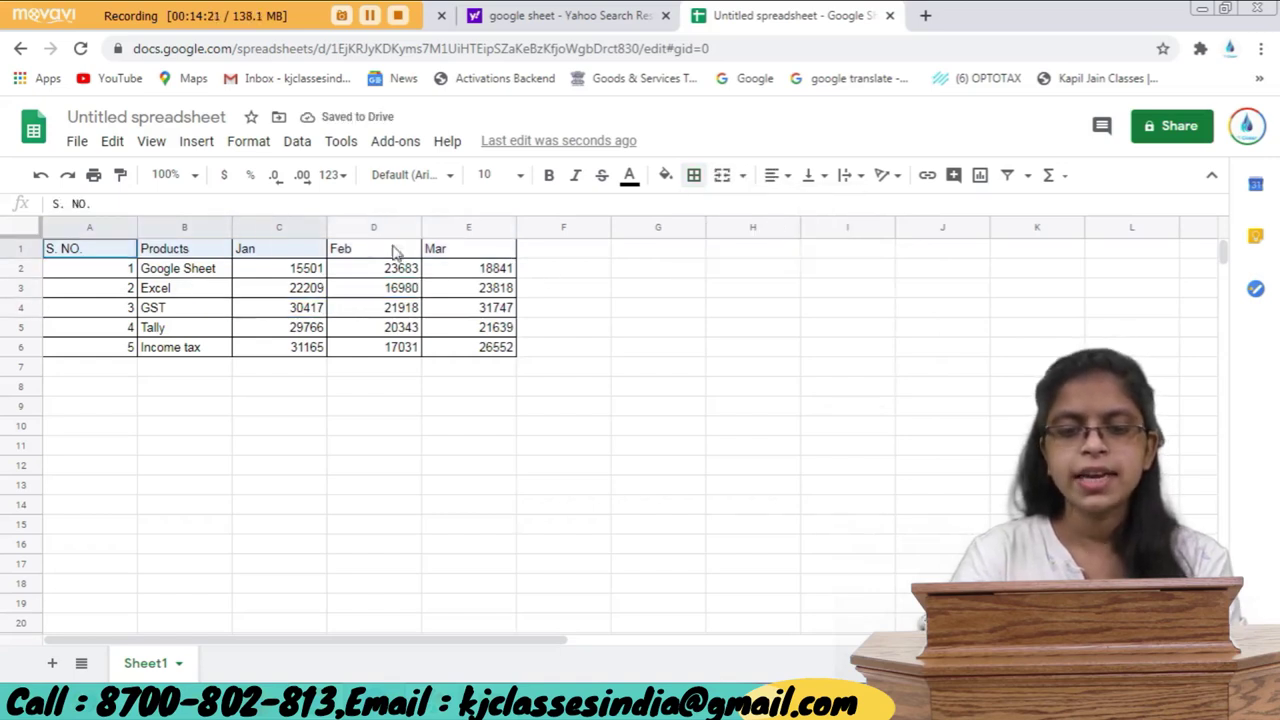
click(743, 178)
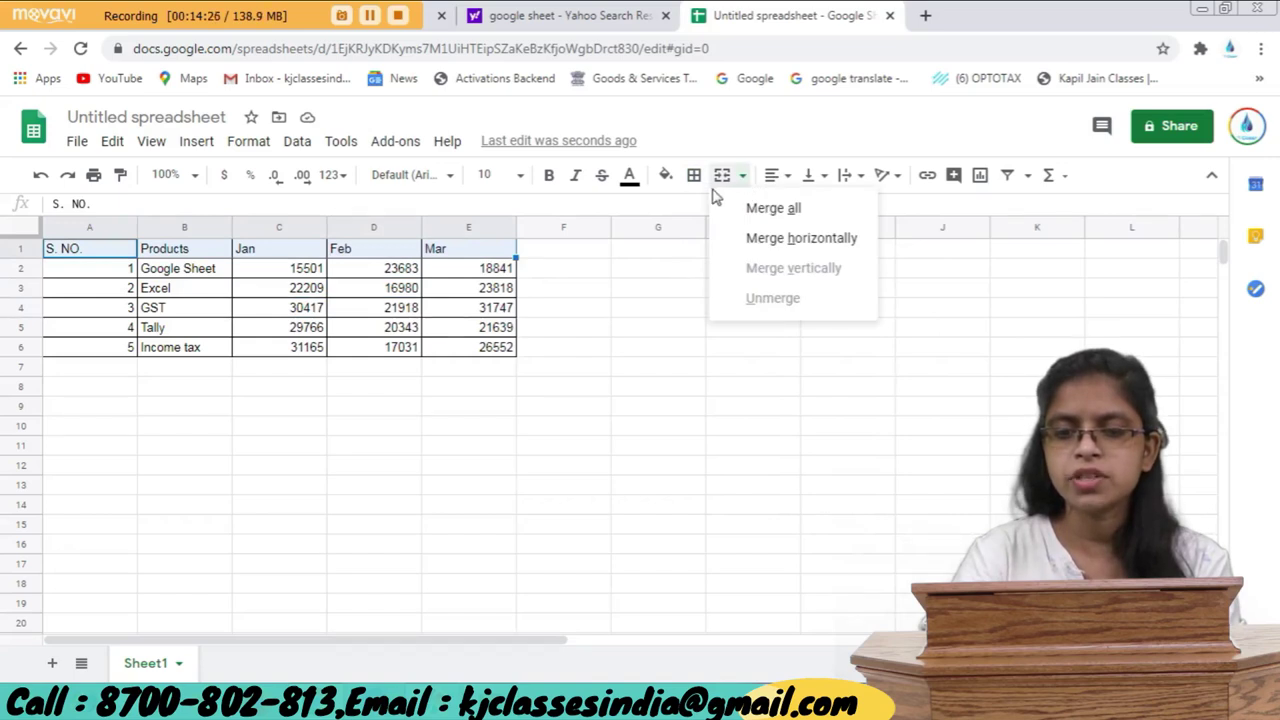
click(694, 178)
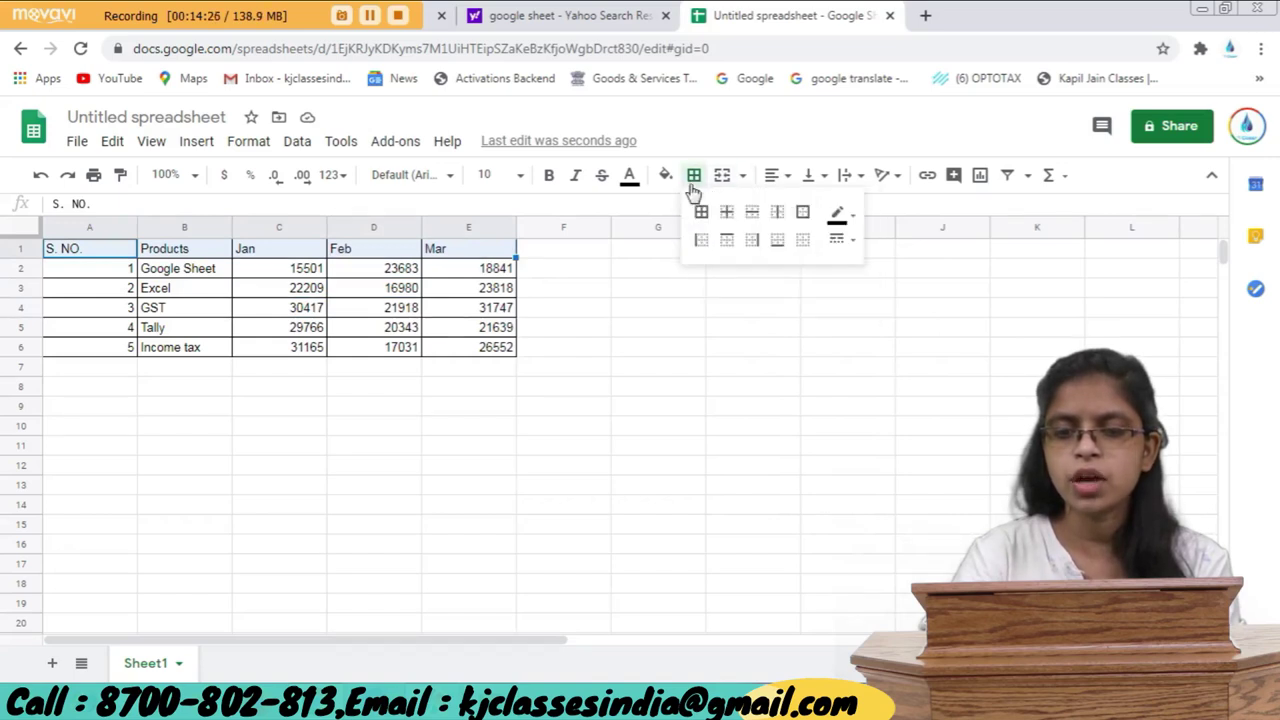
click(855, 240)
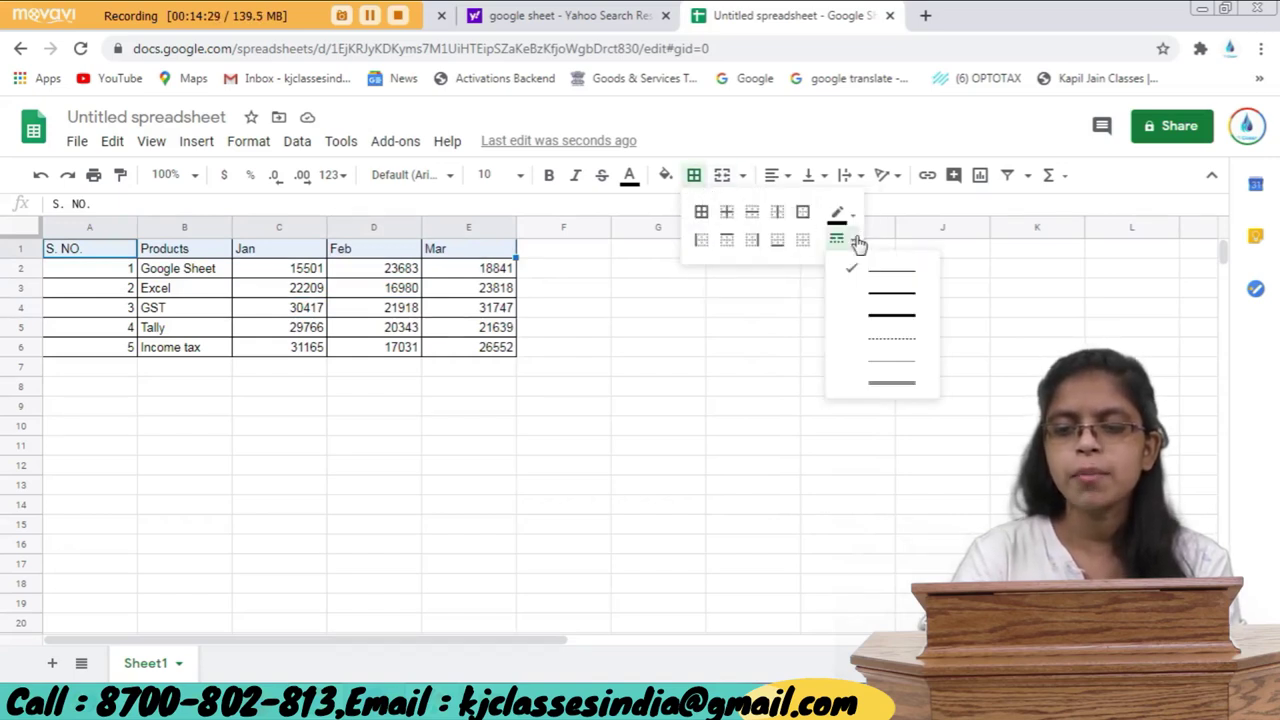
click(855, 316)
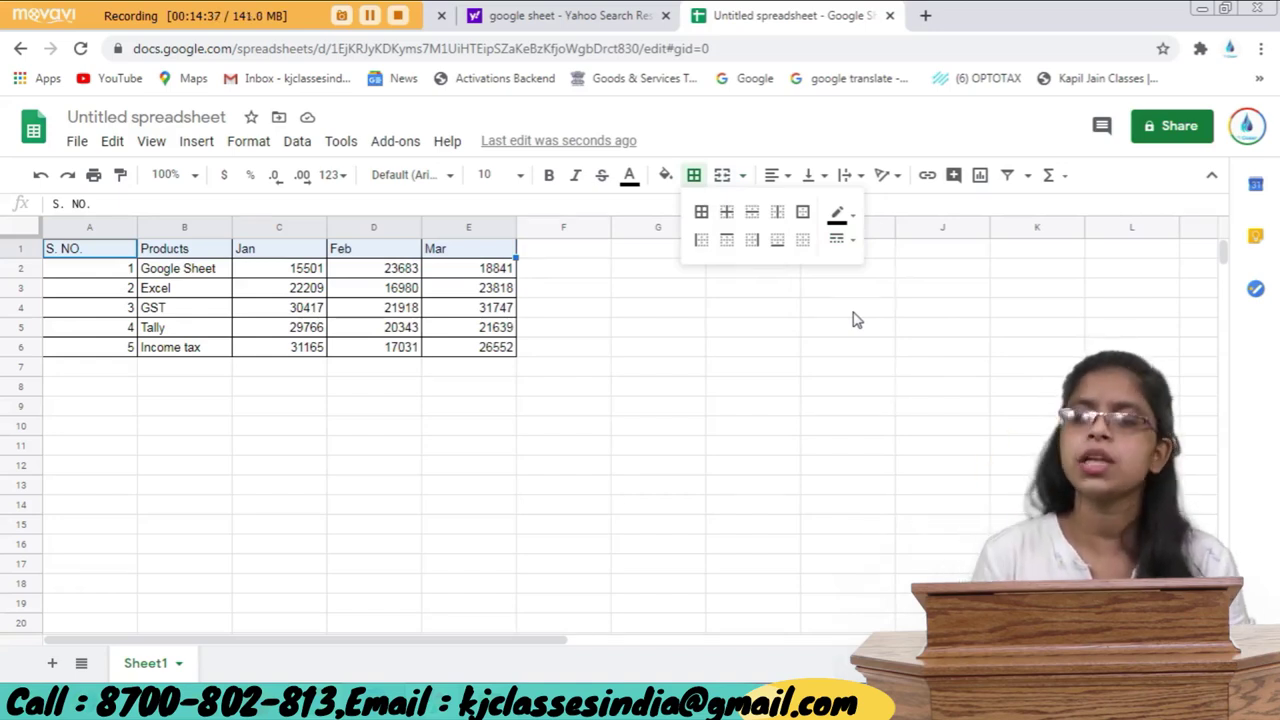
click(858, 250)
click(862, 253)
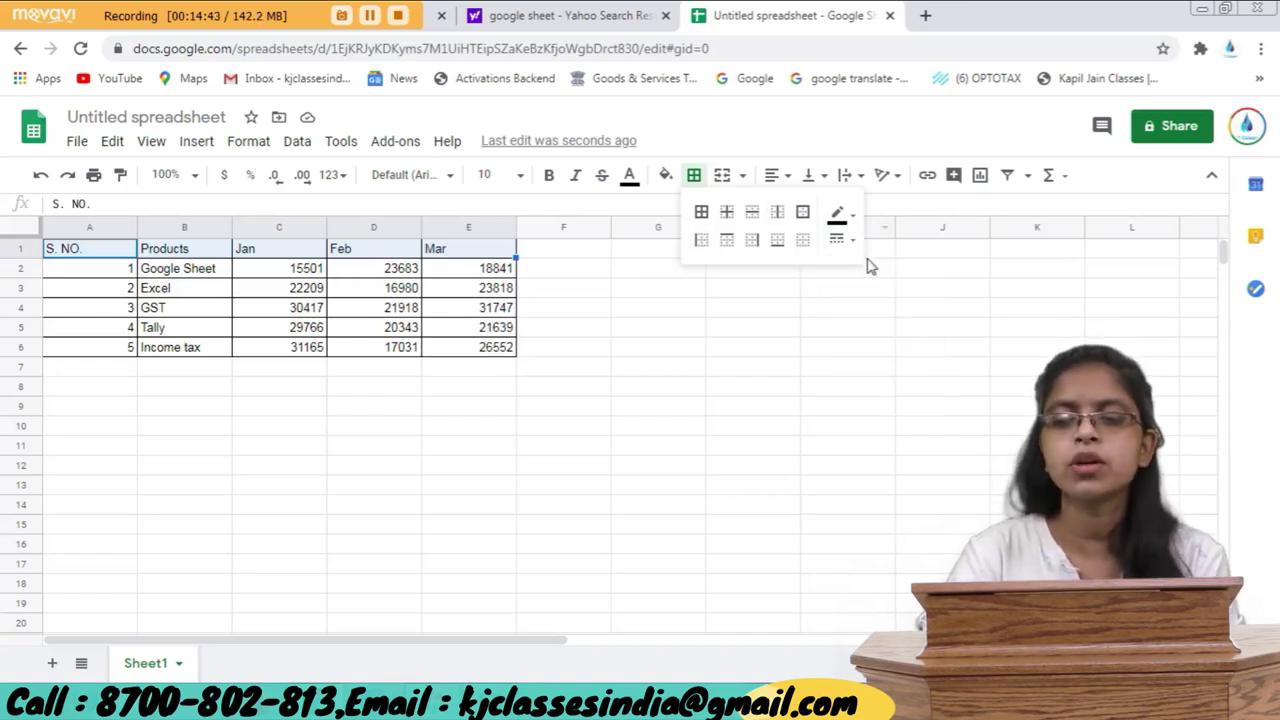
click(857, 251)
click(849, 323)
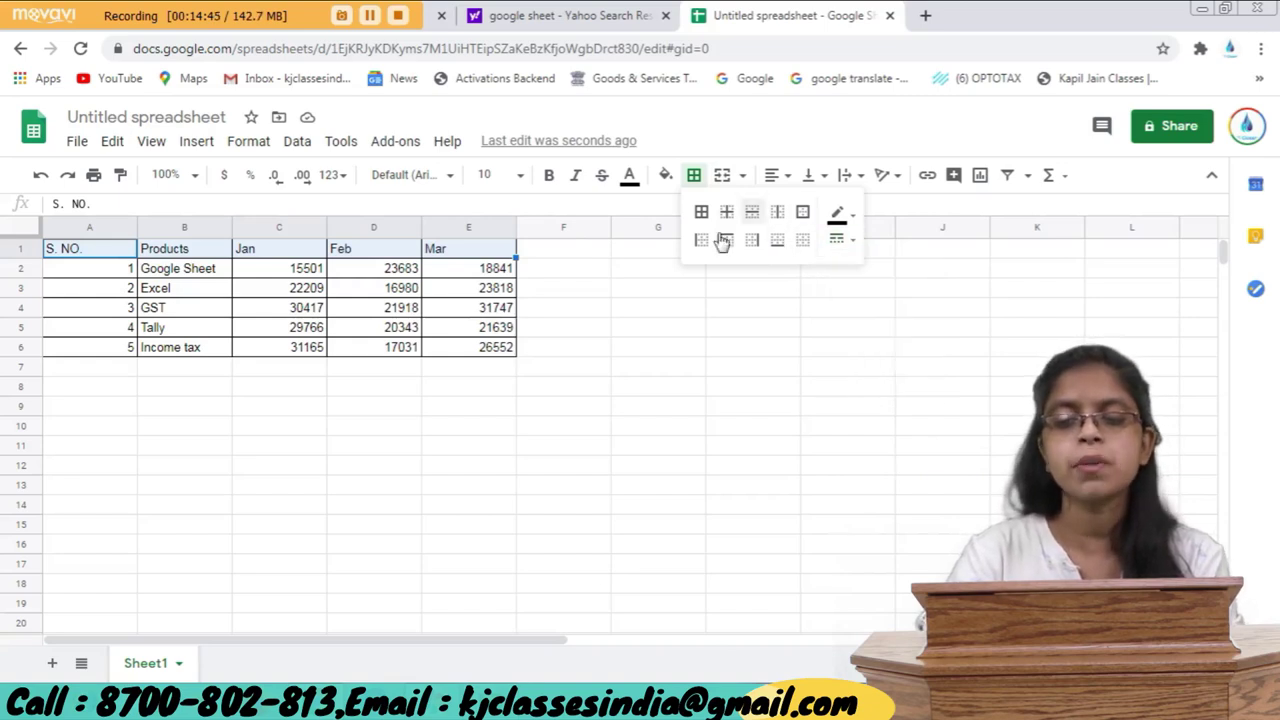
click(803, 212)
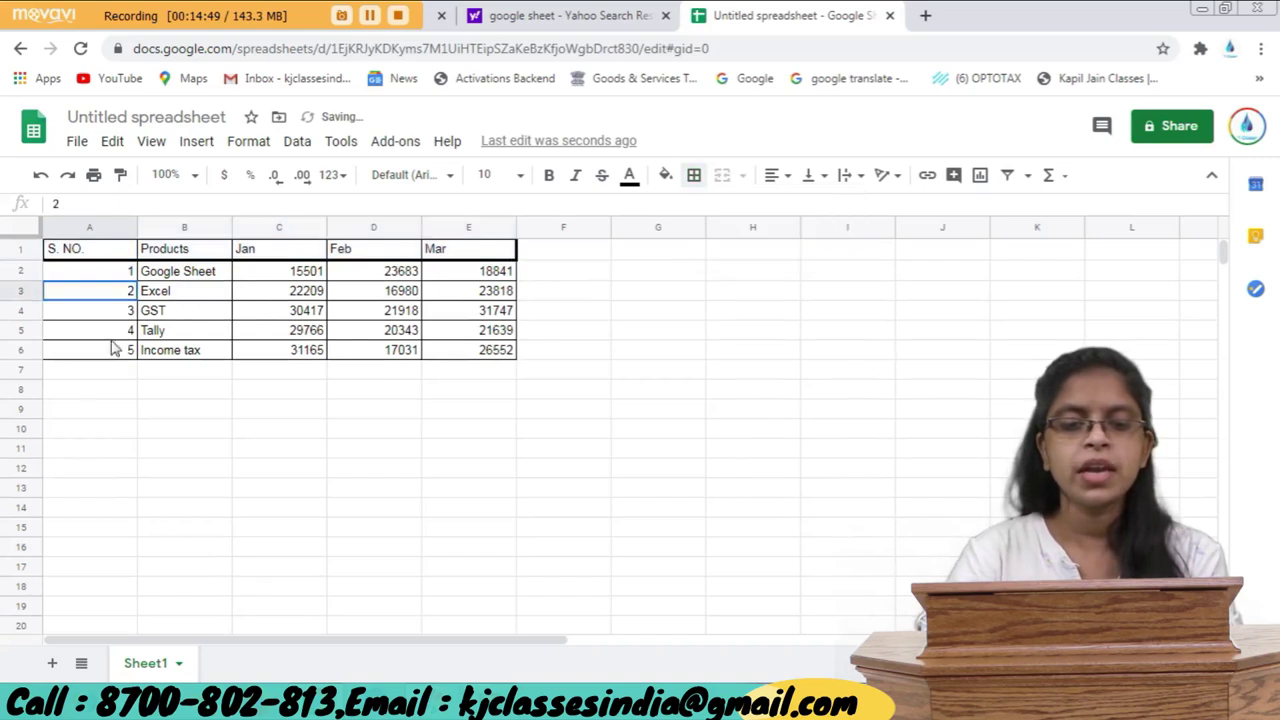
drag(120, 298, 112, 312)
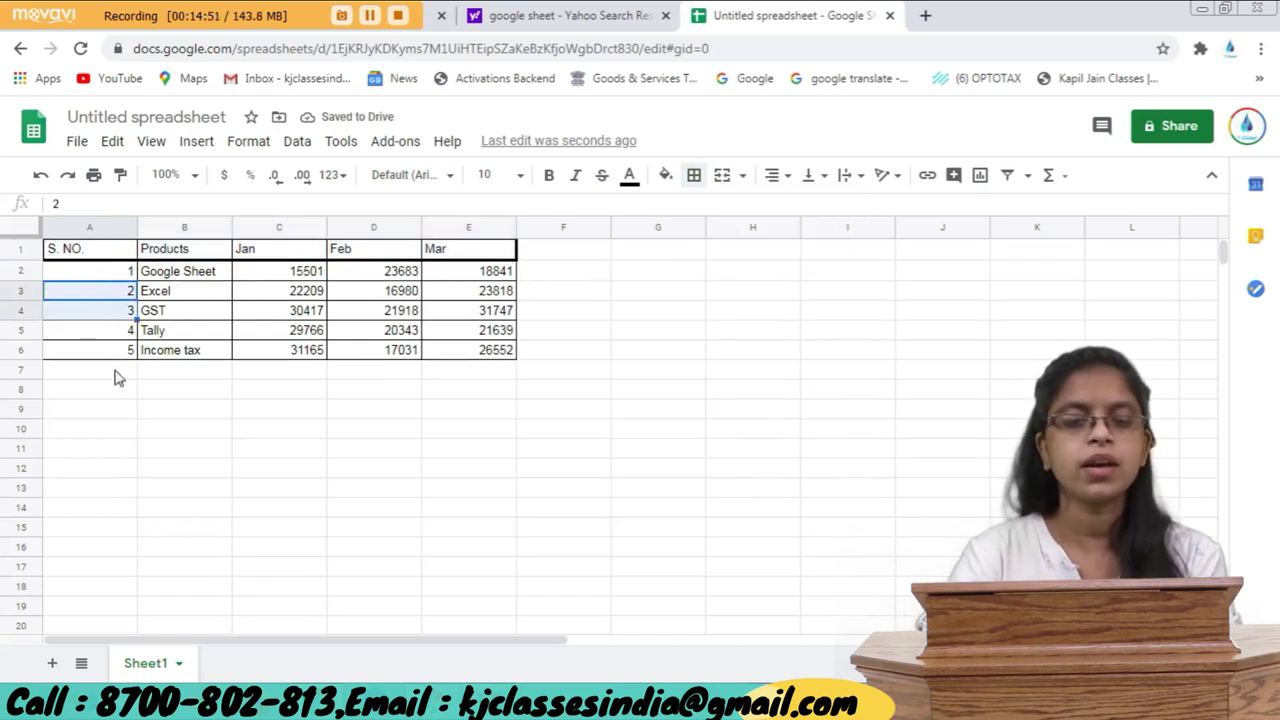
click(506, 390)
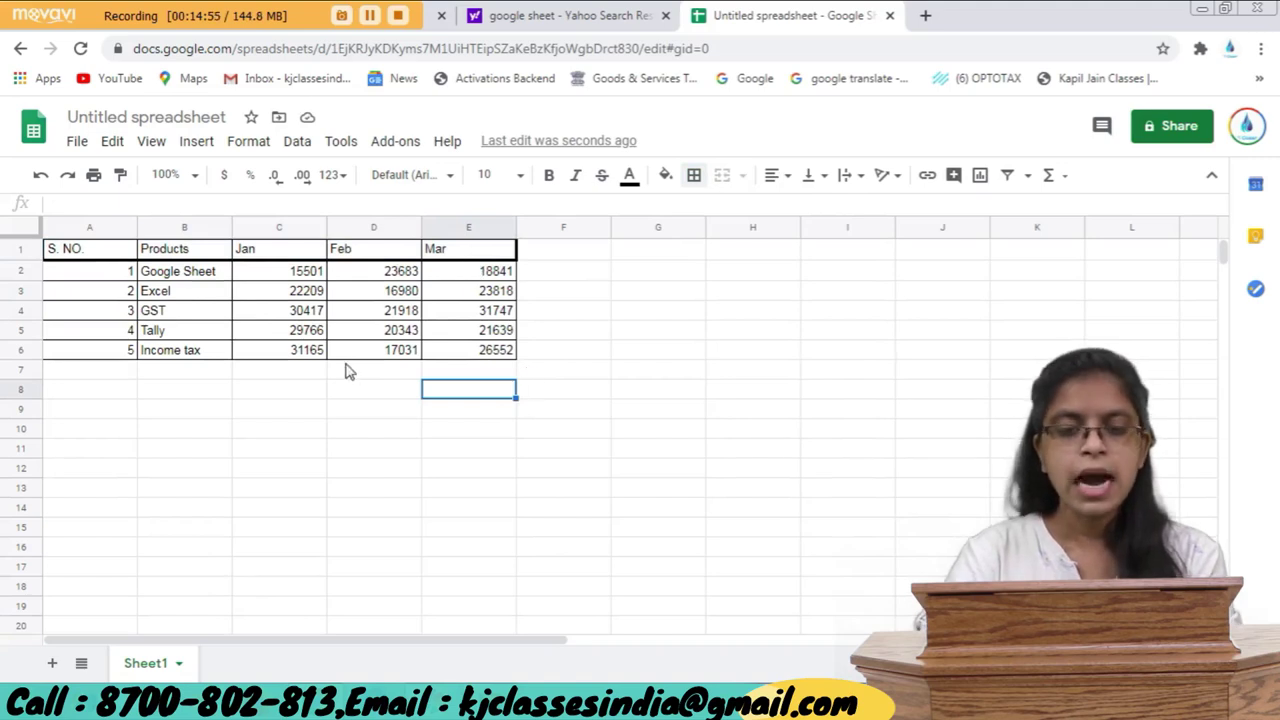
Select the Jan sales figures C2:C6 after clicking cell C7 below them.
click(315, 372)
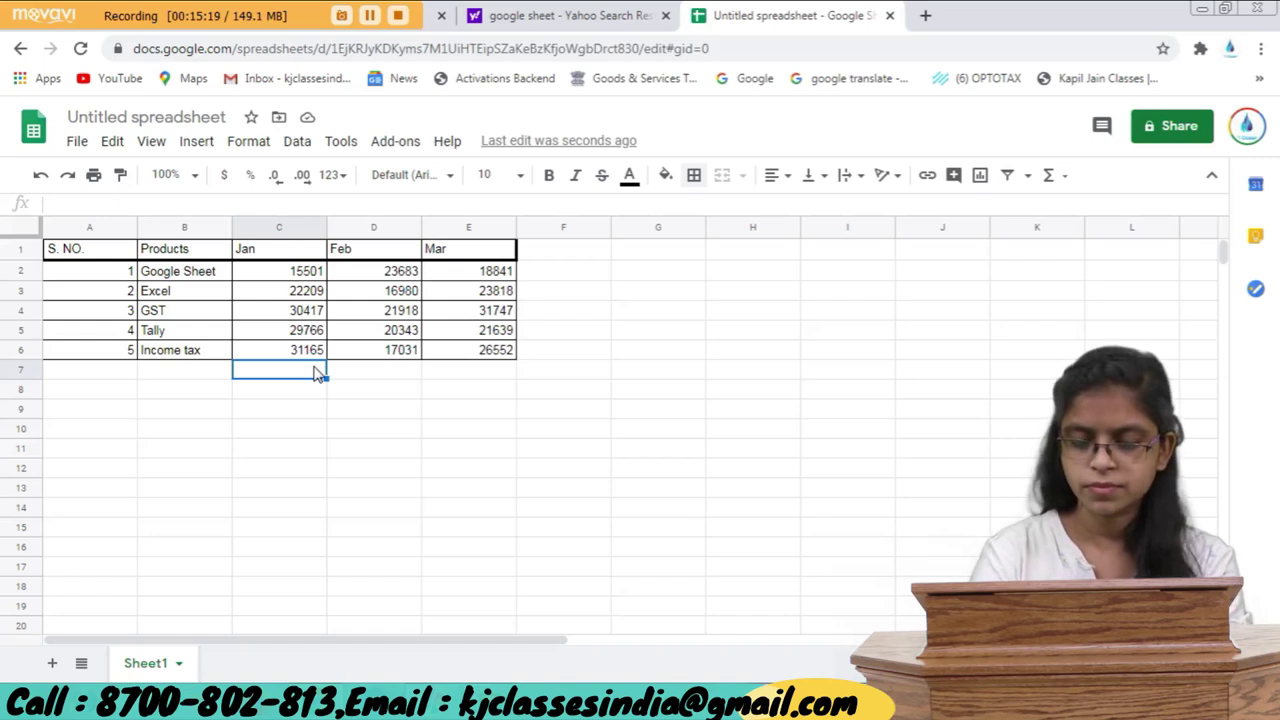
click(368, 374)
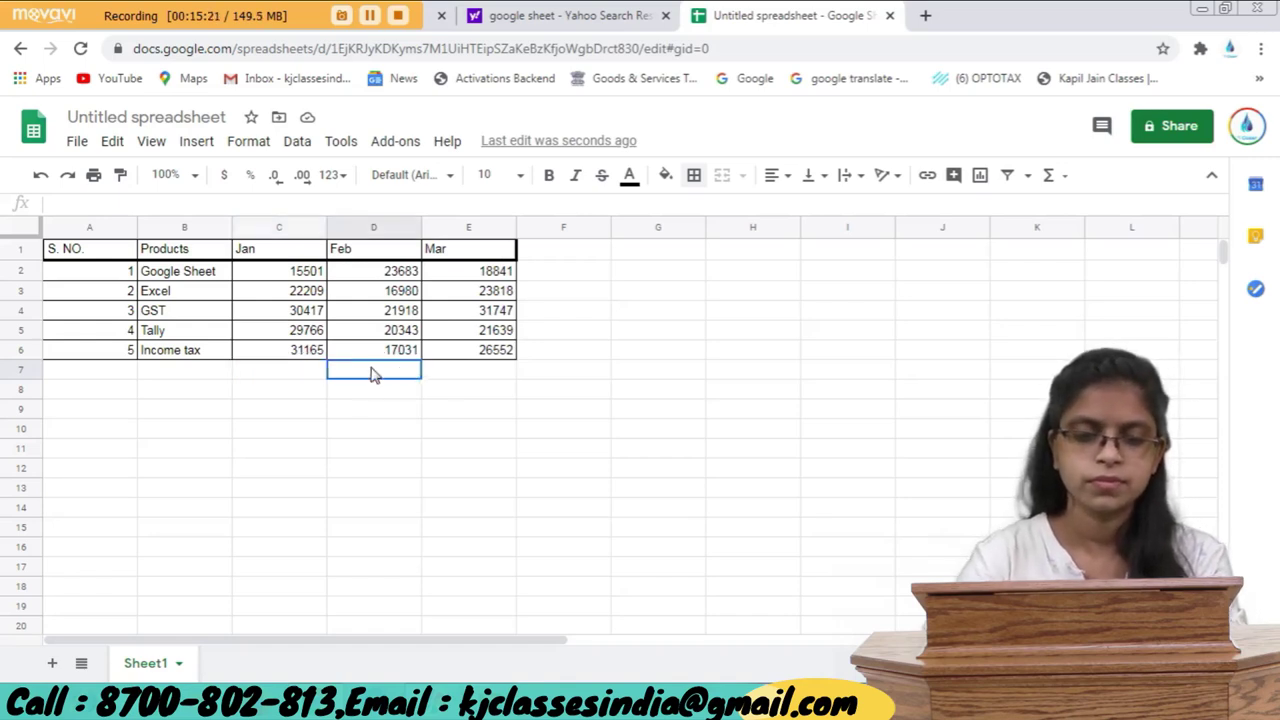
click(312, 377)
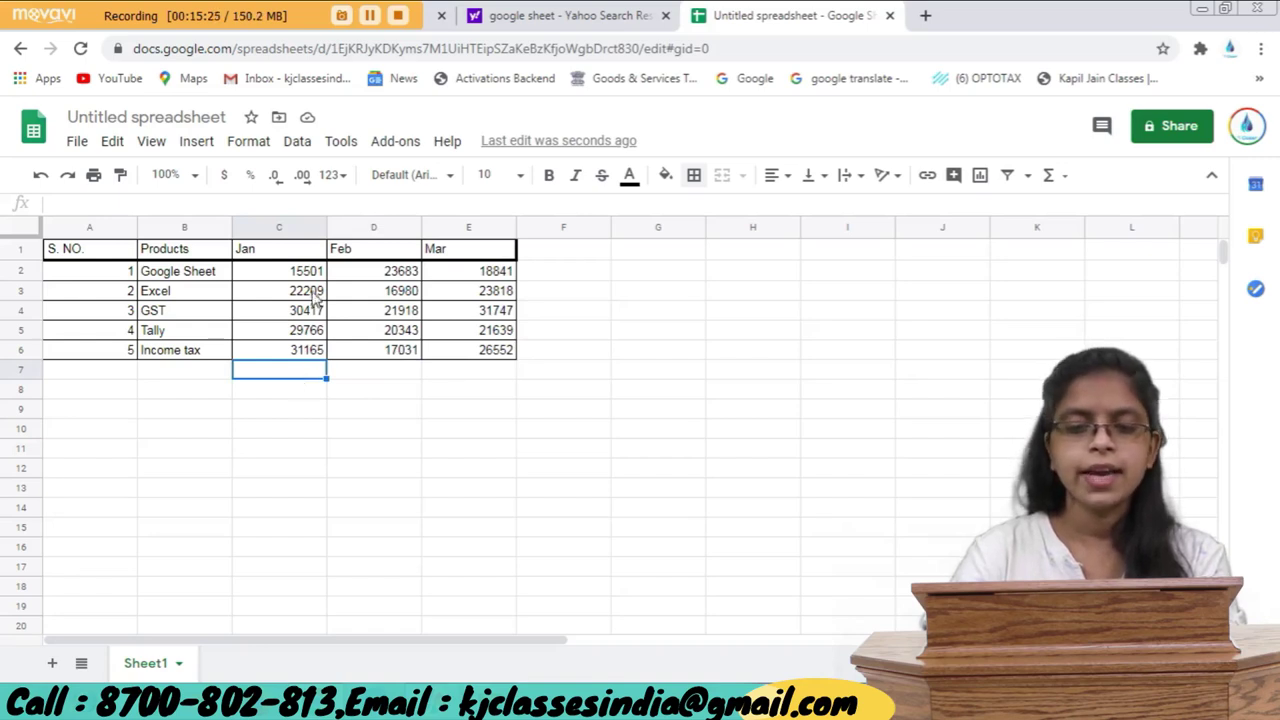
drag(308, 277, 310, 360)
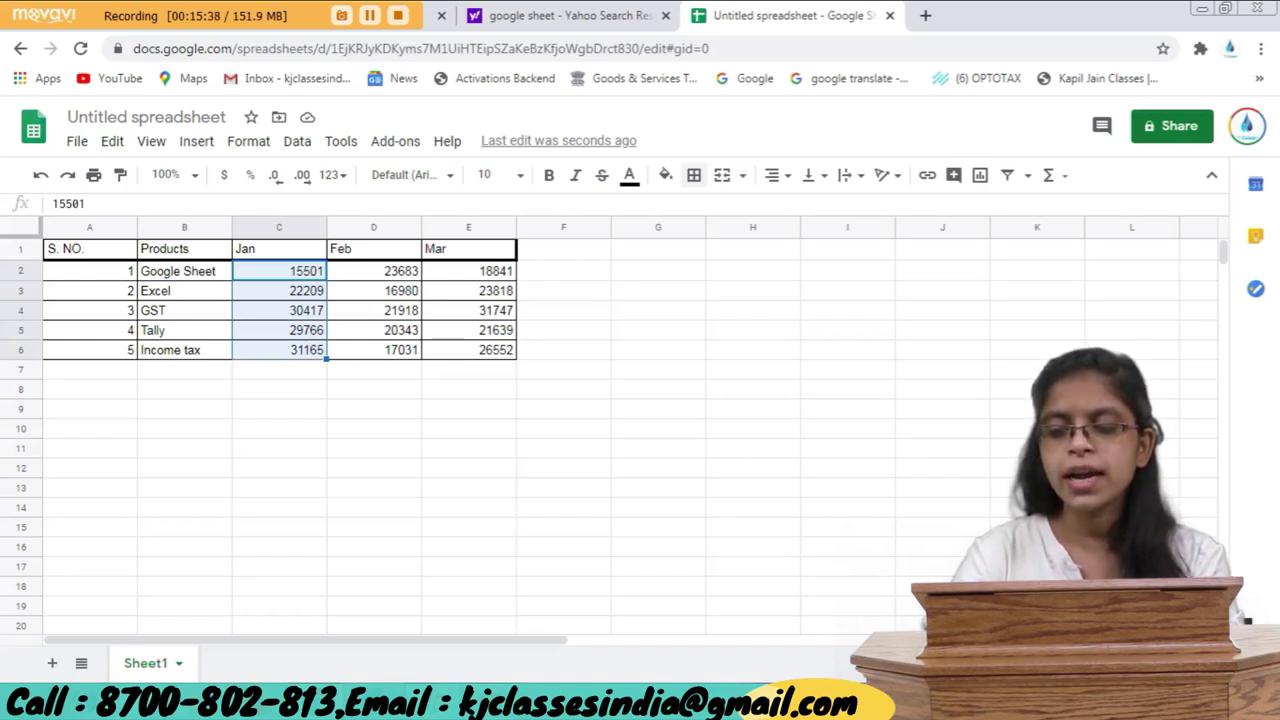
Drag the Explore panel's SUM into C7 as =SUM(C2:C6), giving 129058.
key(alt+shift+x)
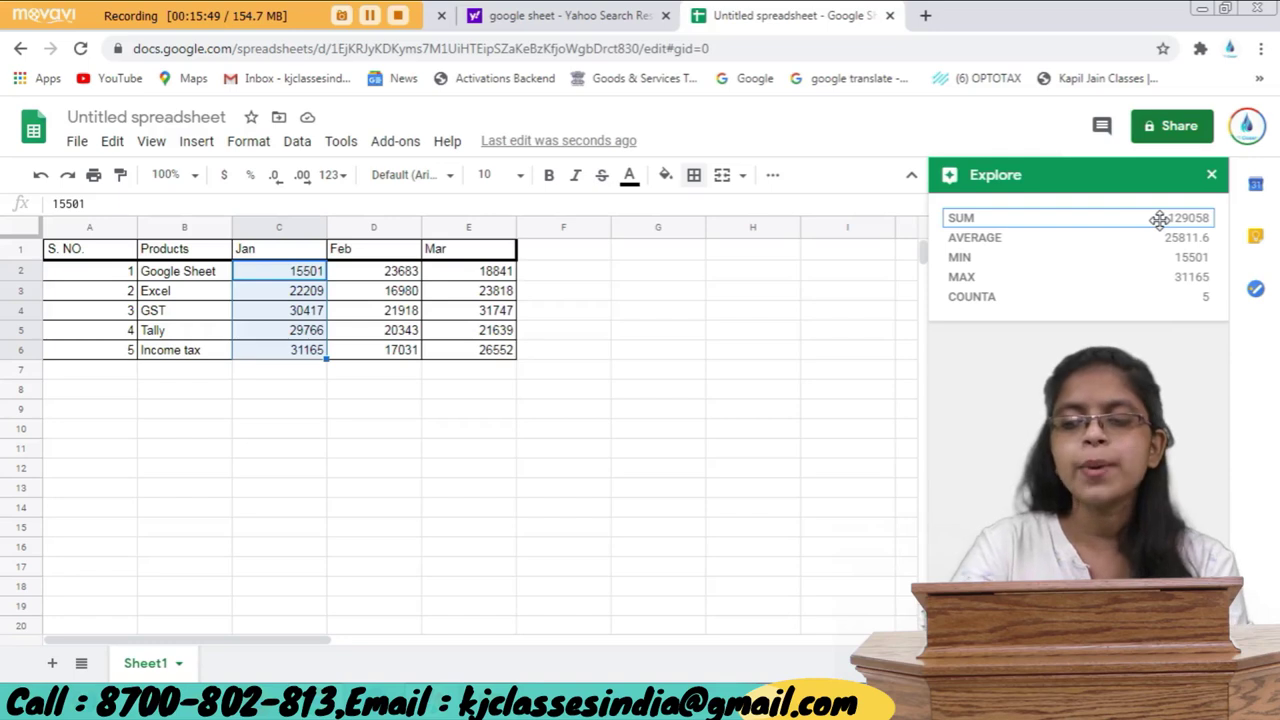
drag(1158, 219, 264, 378)
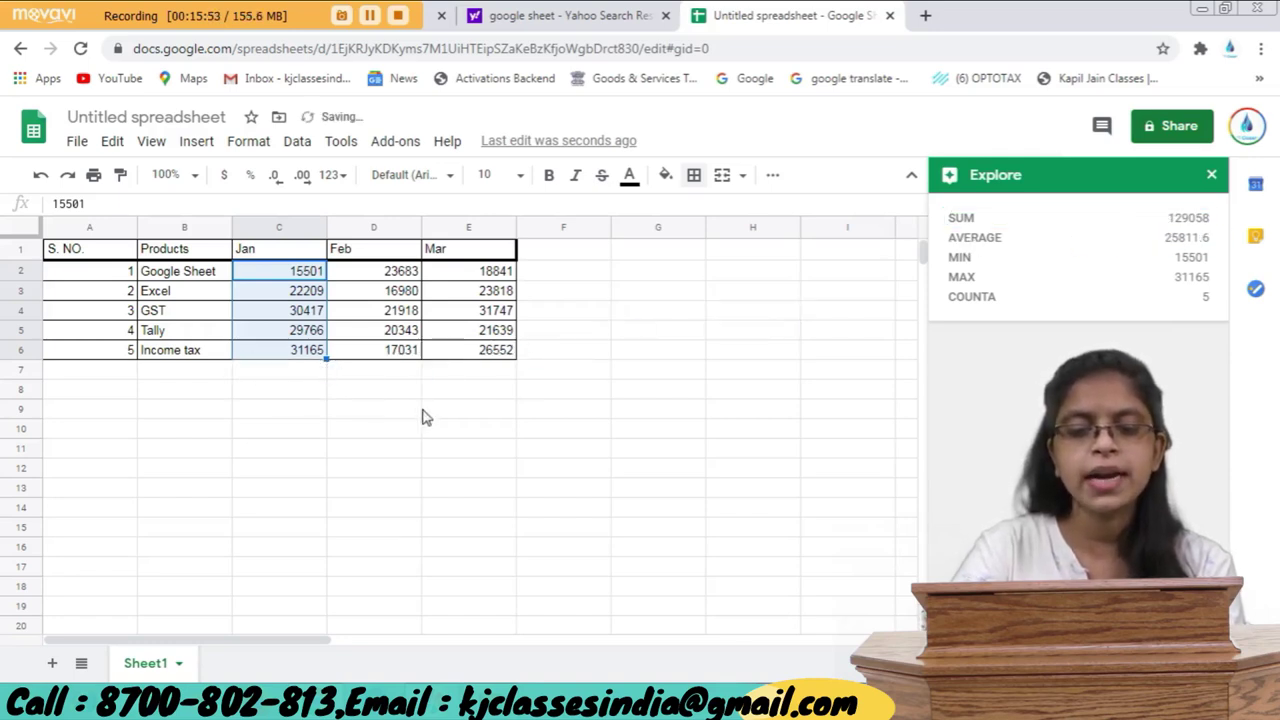
click(308, 376)
text(=SUM(C2:C6))
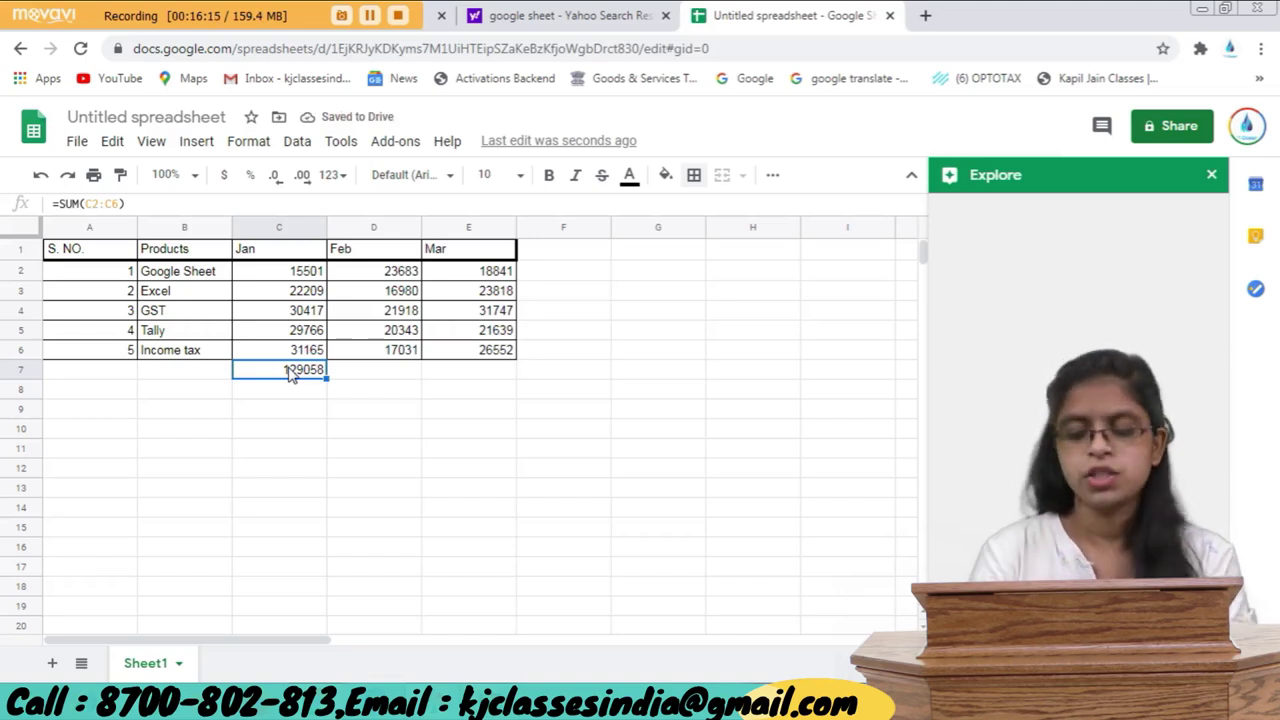
Set the Jan sales for GST, Tally and Income tax to 25000, 30000 and 15000.
key(Up)
key(Up)
key(Up)
key(Up)
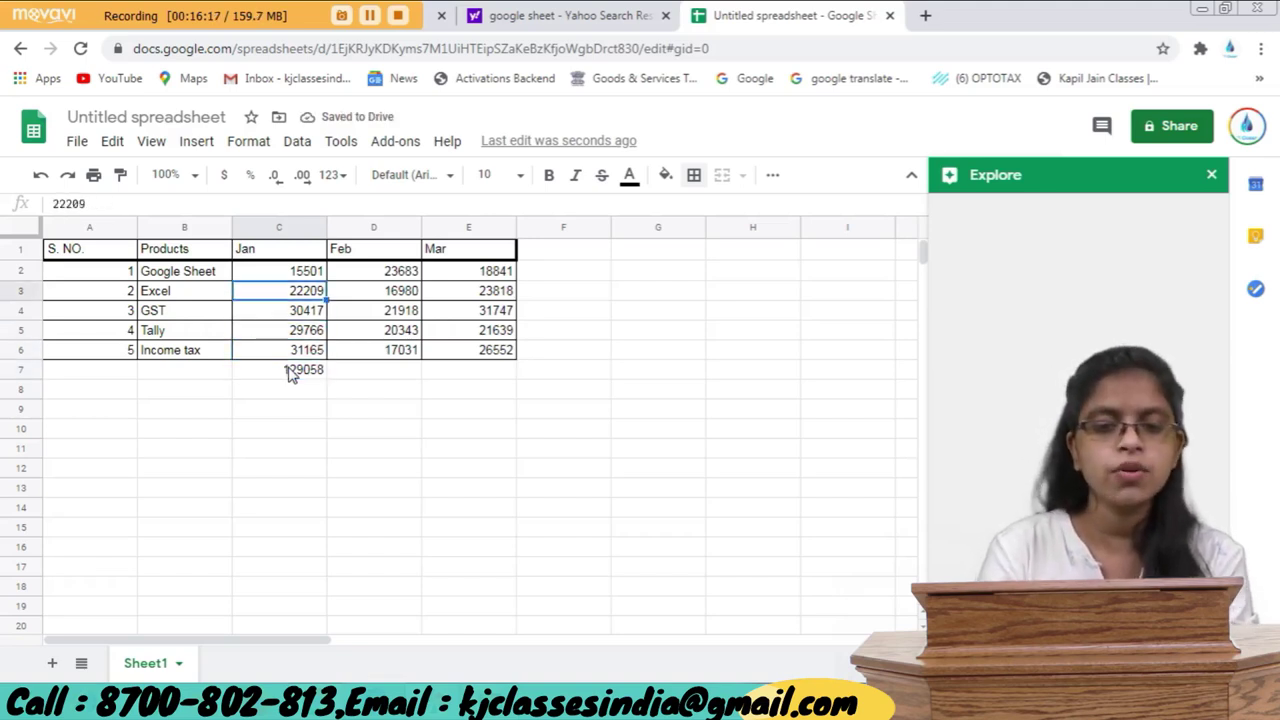
key(Up)
key(Down)
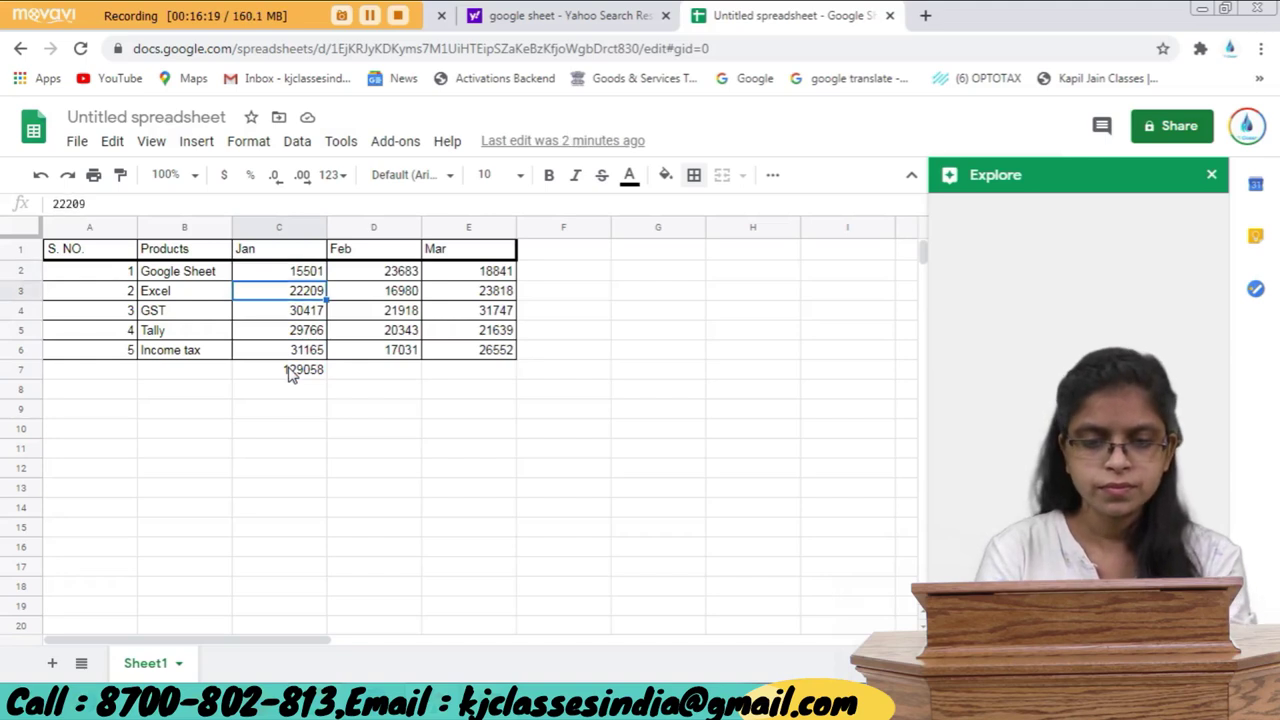
key(Down)
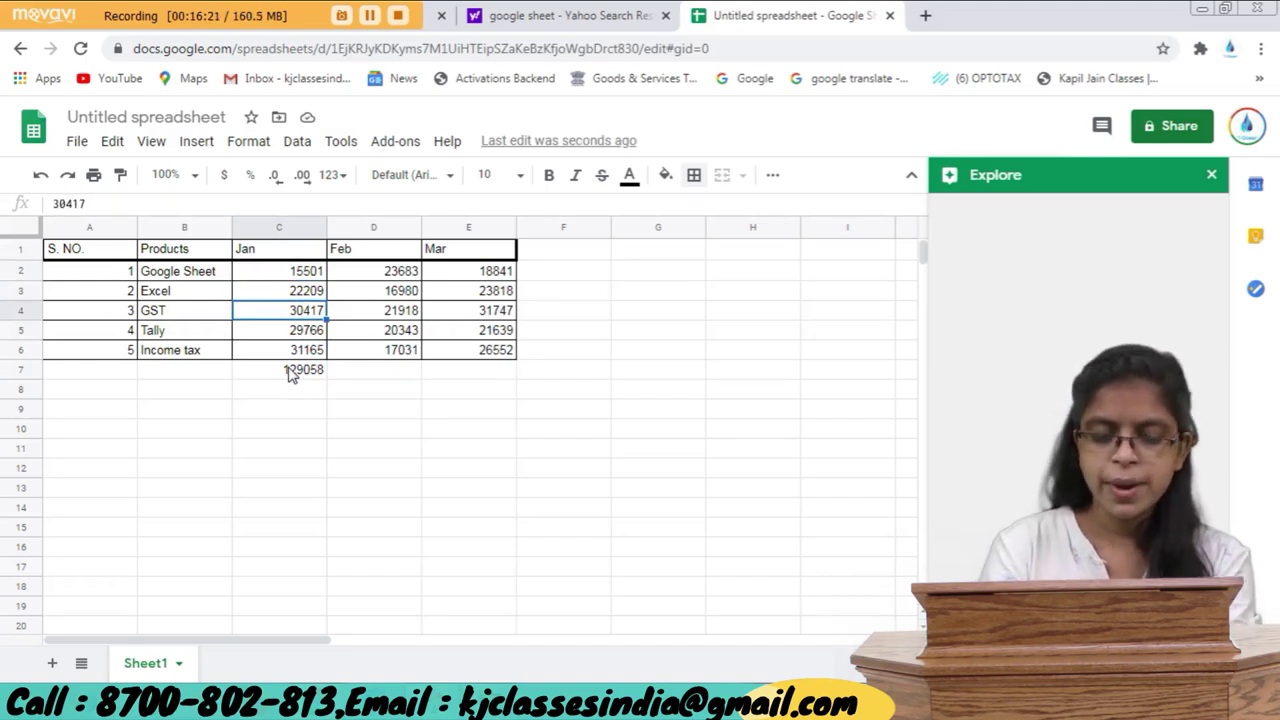
text(25000)
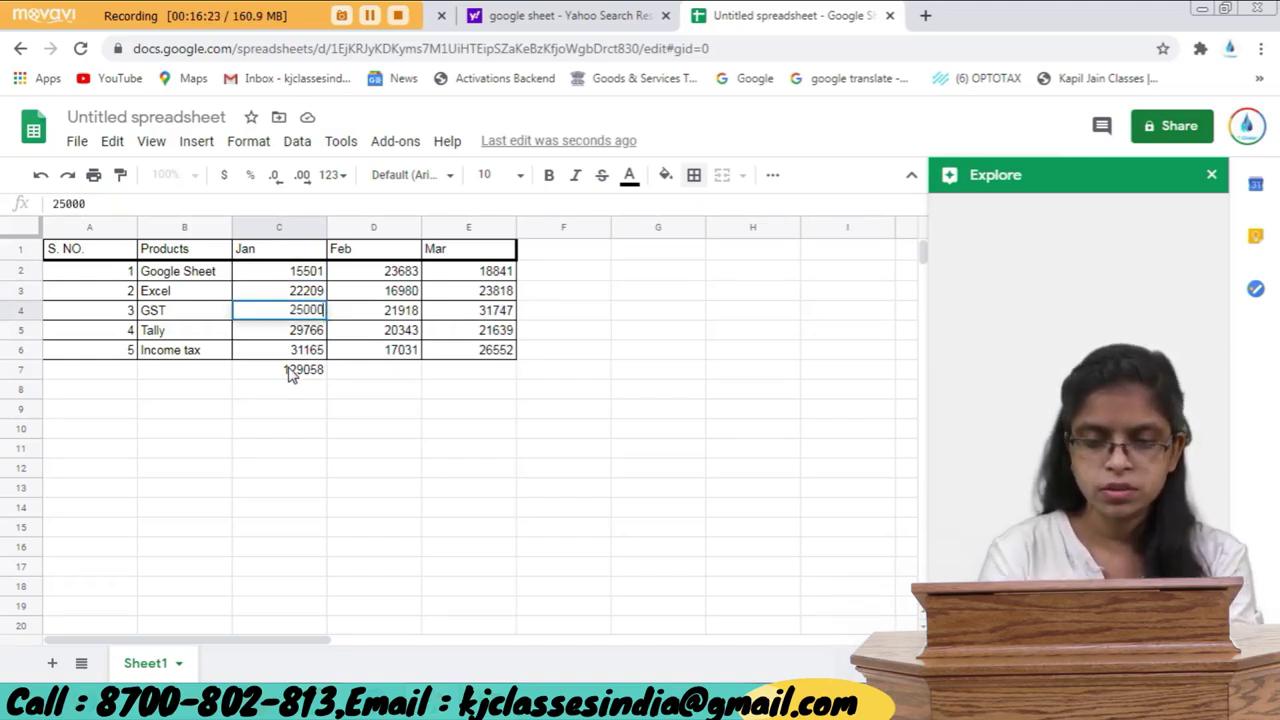
key(Return)
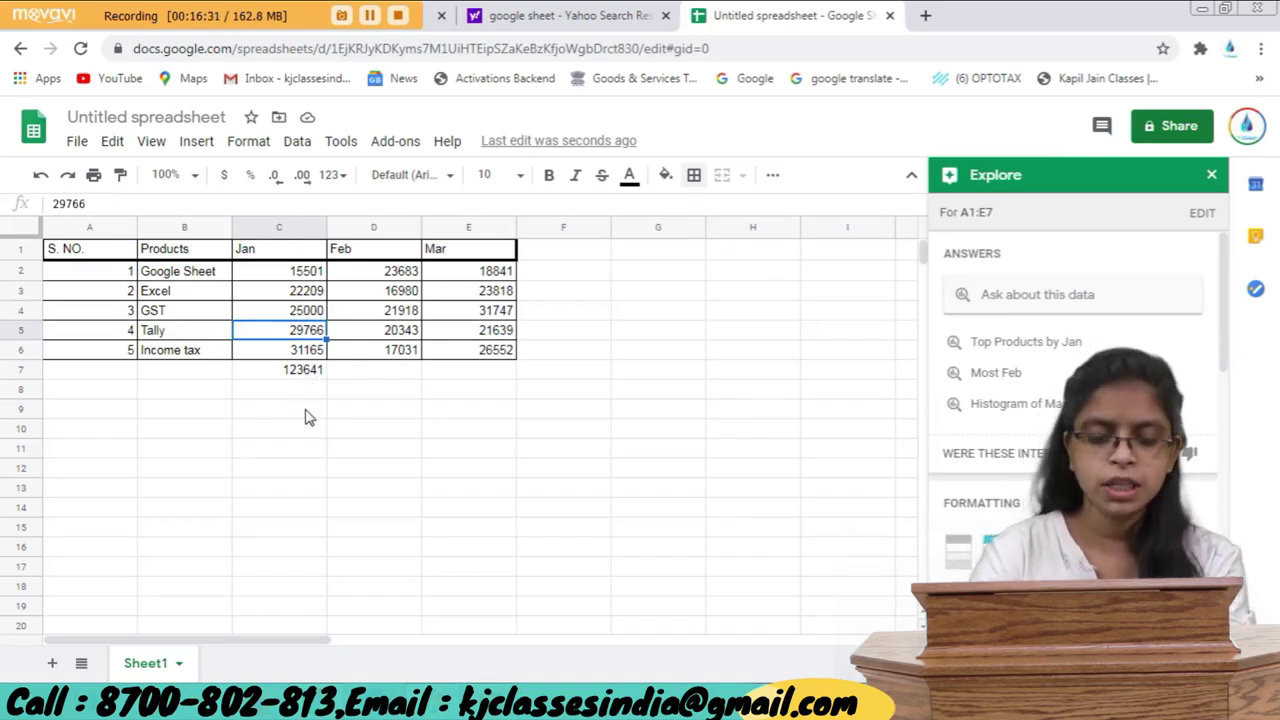
text(30000)
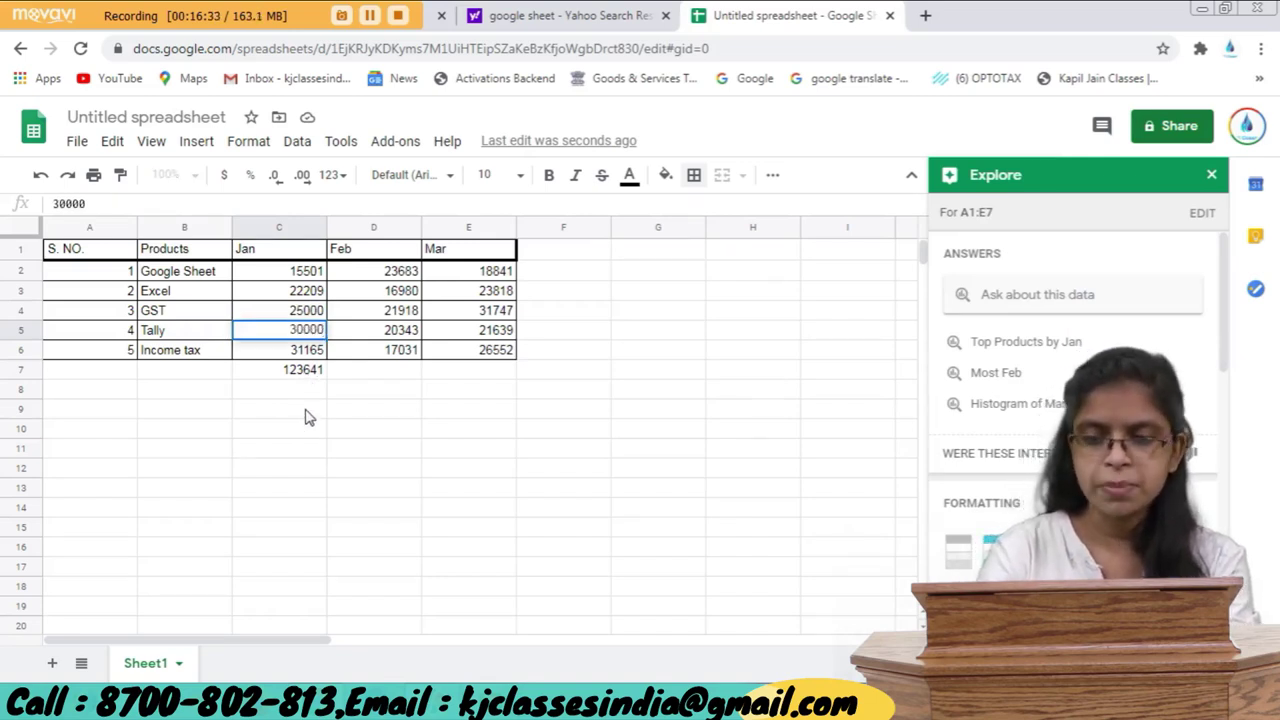
key(Return)
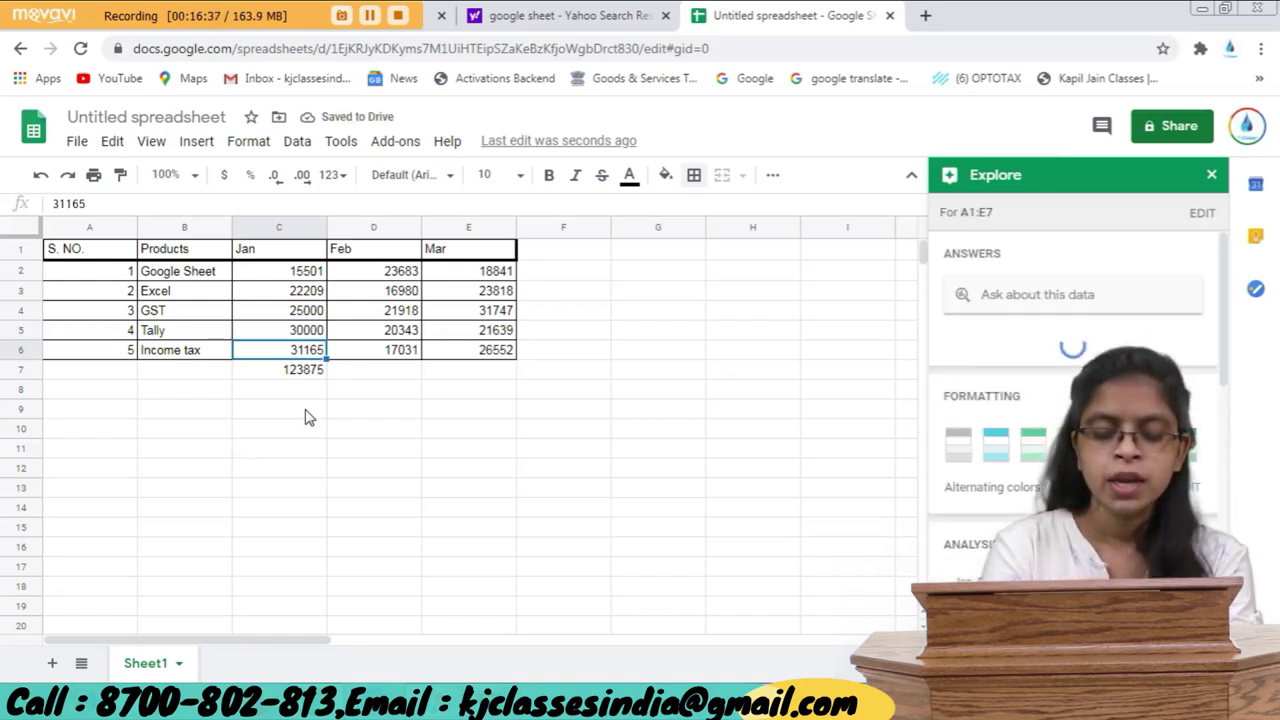
text(15000)
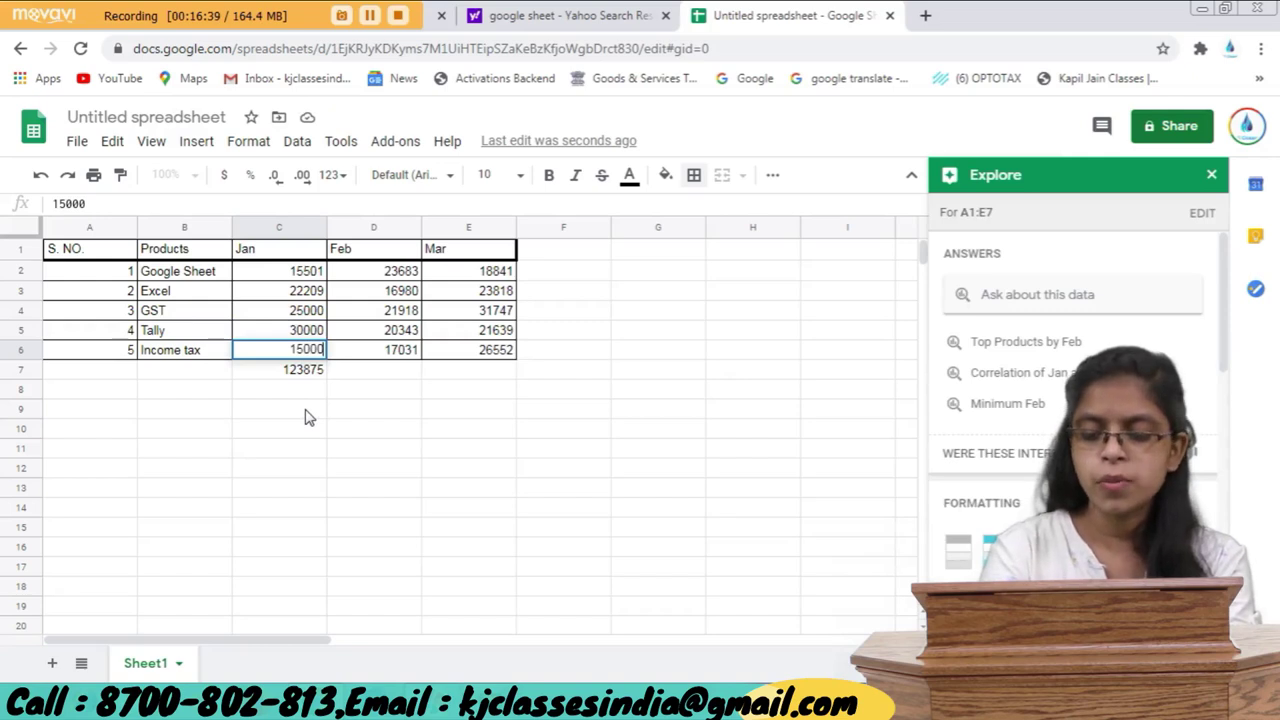
key(Return)
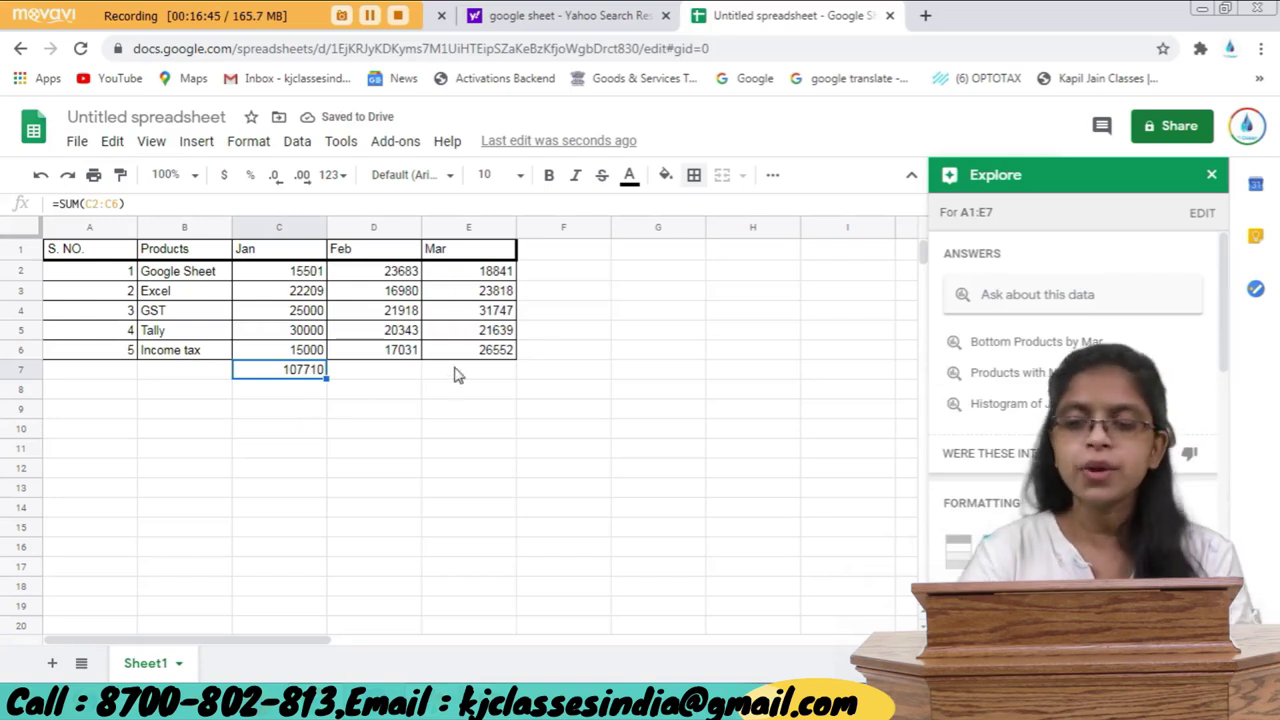
drag(280, 271, 300, 350)
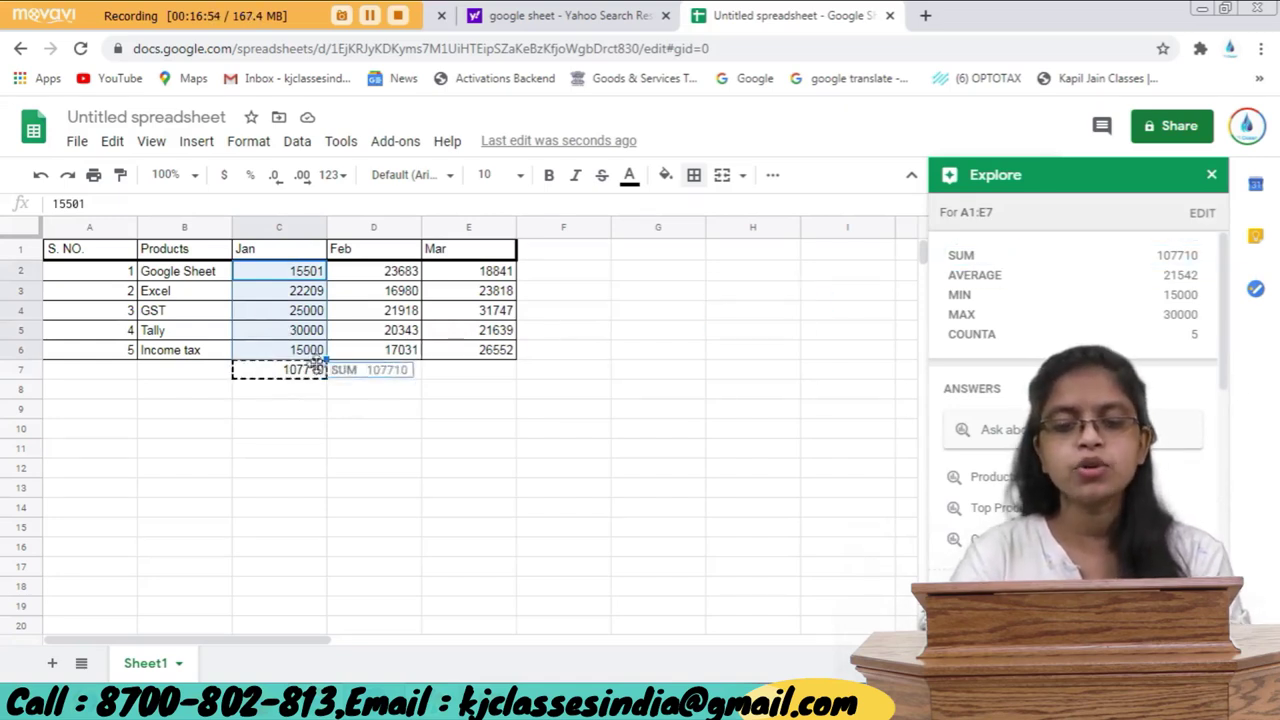
drag(1027, 257, 300, 370)
click(300, 392)
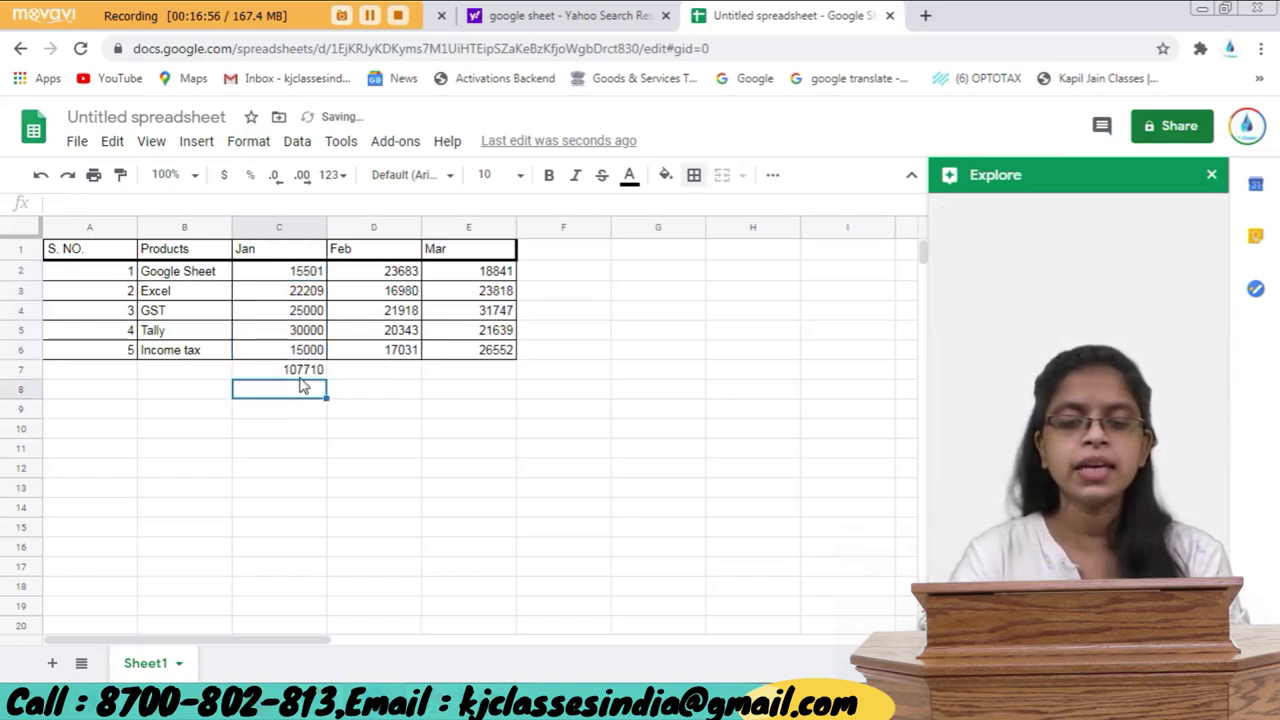
click(303, 370)
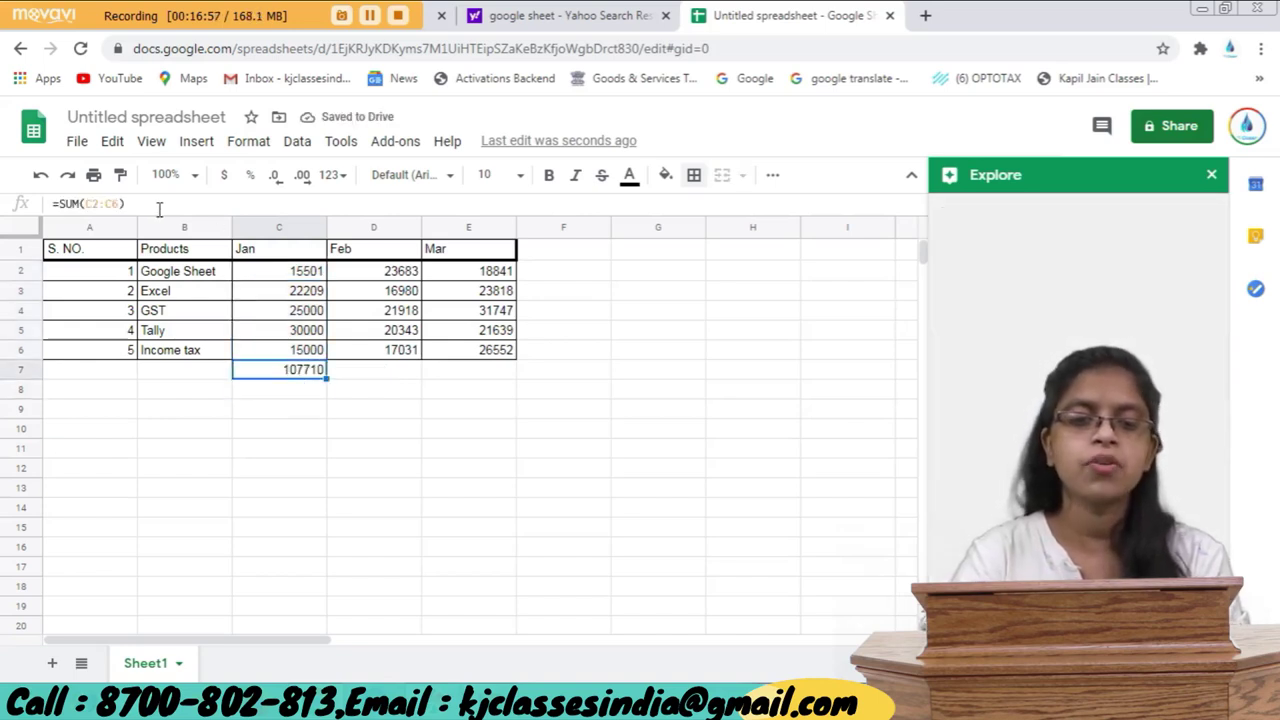
drag(159, 208, 50, 205)
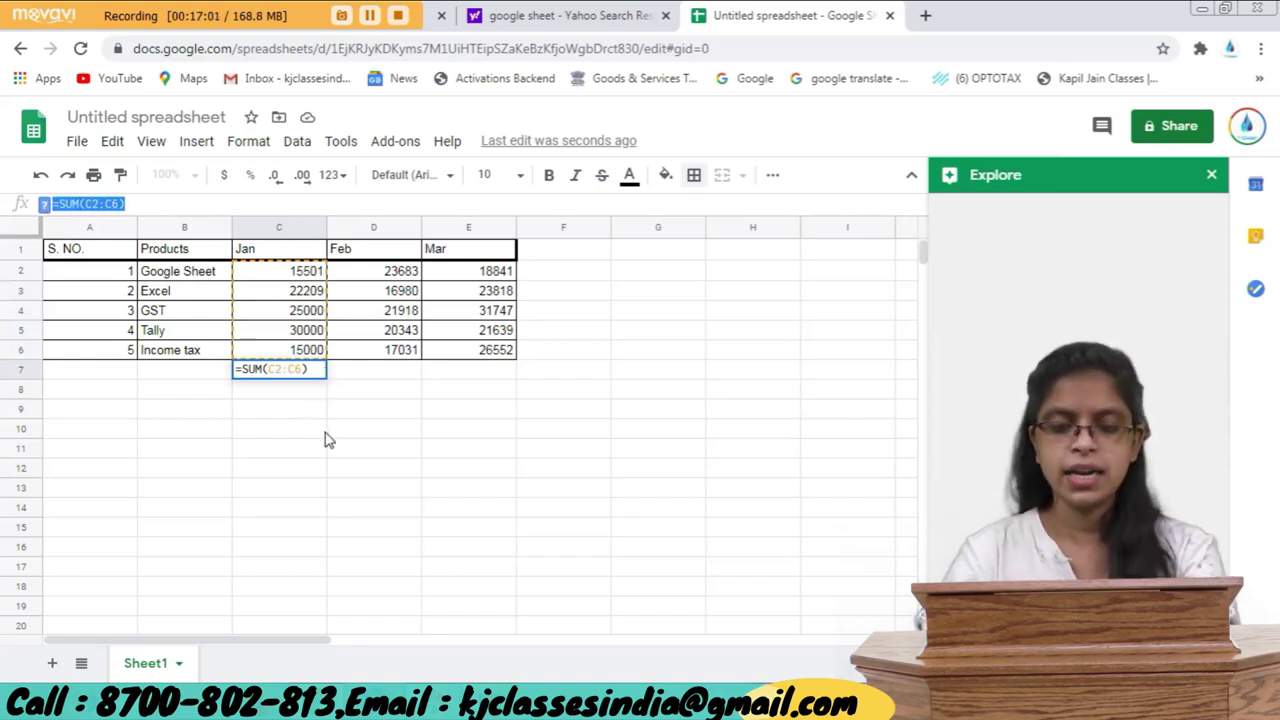
key(Return)
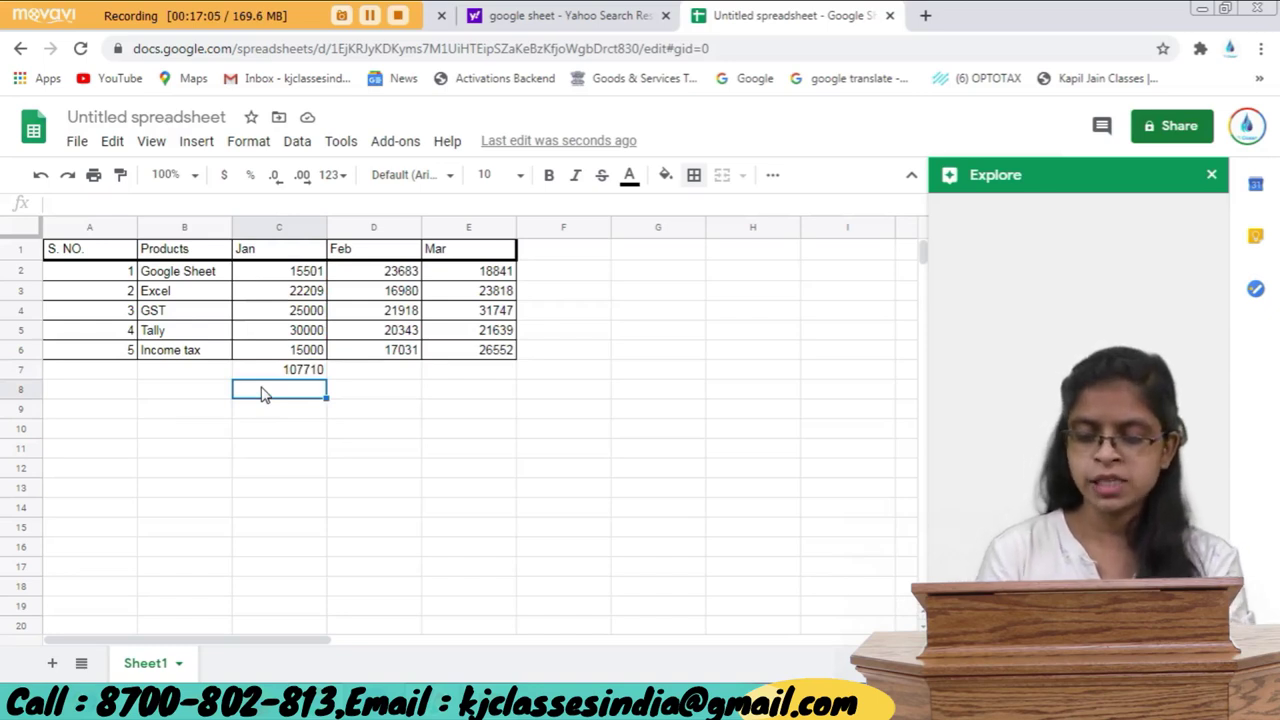
Enter =SUM(C2:C6) in C8 giving 107710, then start a C9 formula referencing C2.
text(=)
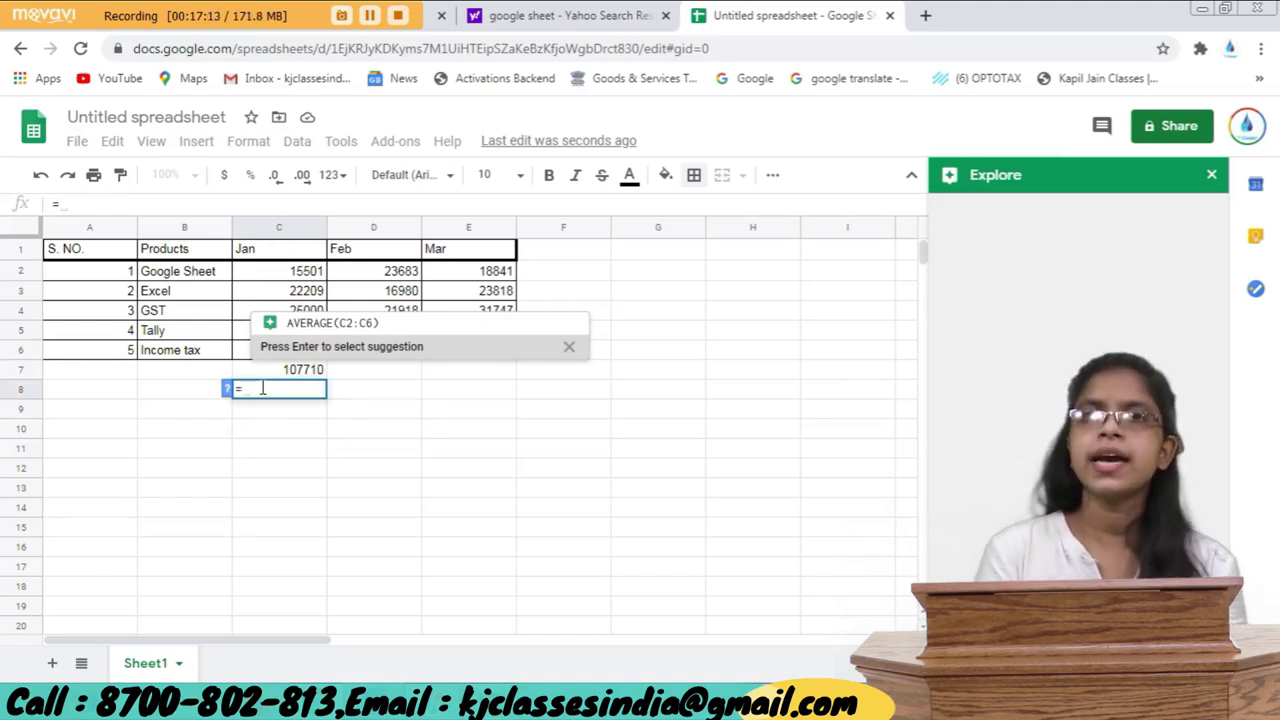
text(s)
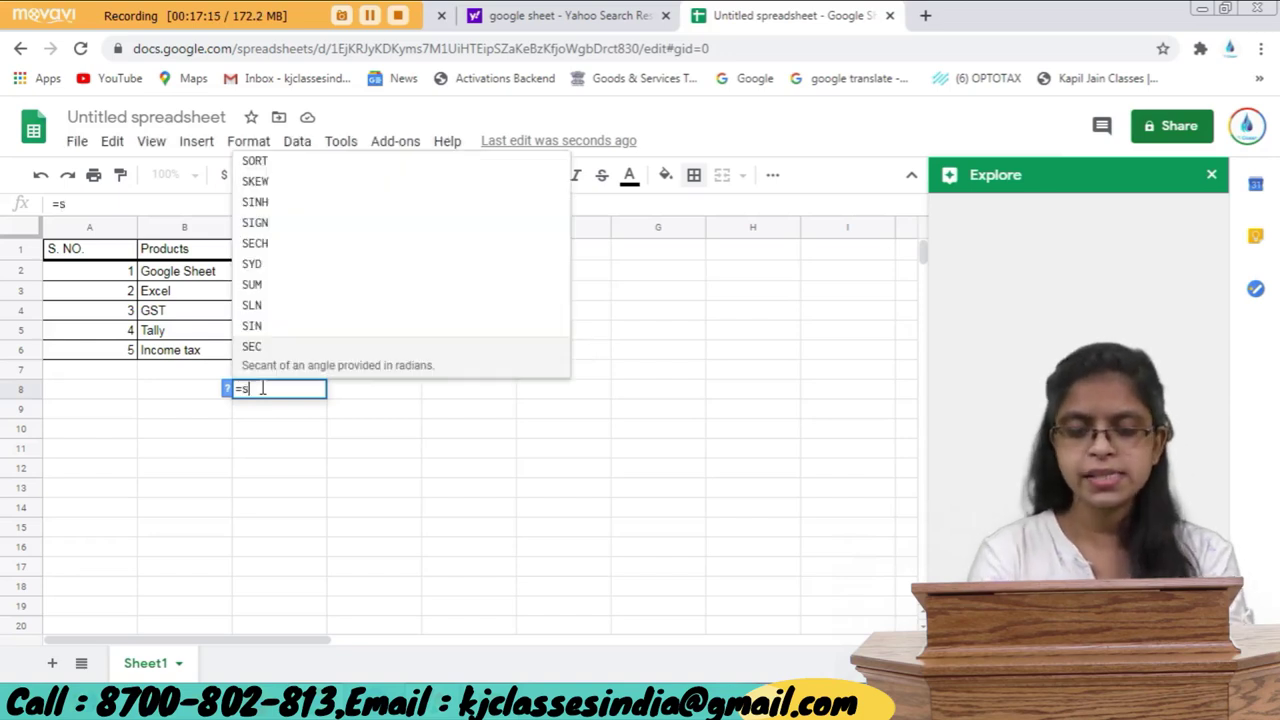
text(um)
key(Tab)
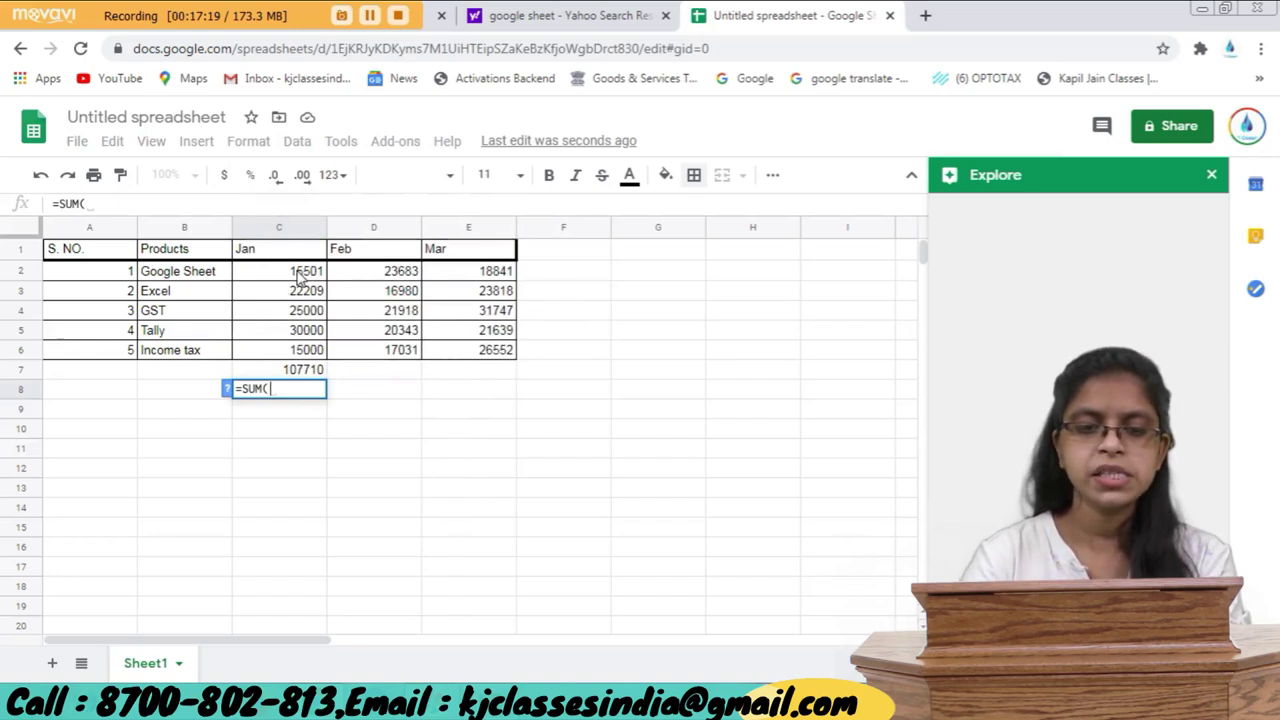
drag(298, 276, 298, 350)
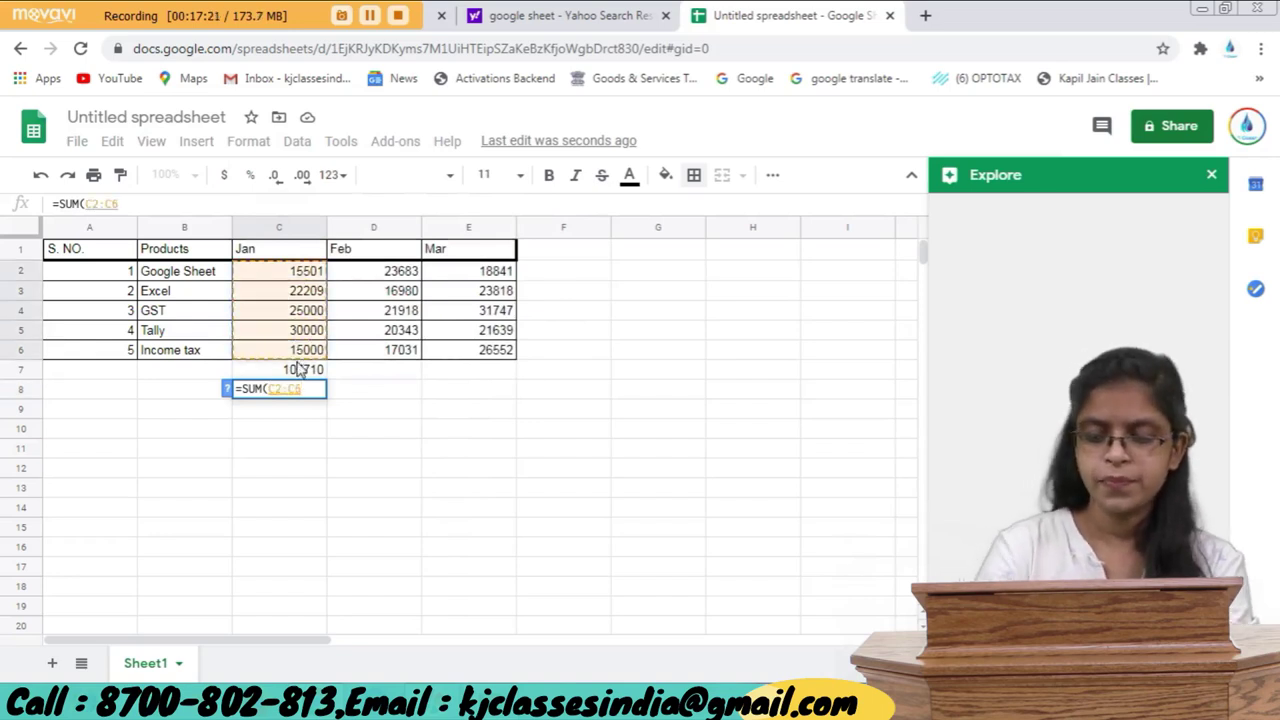
key(Return)
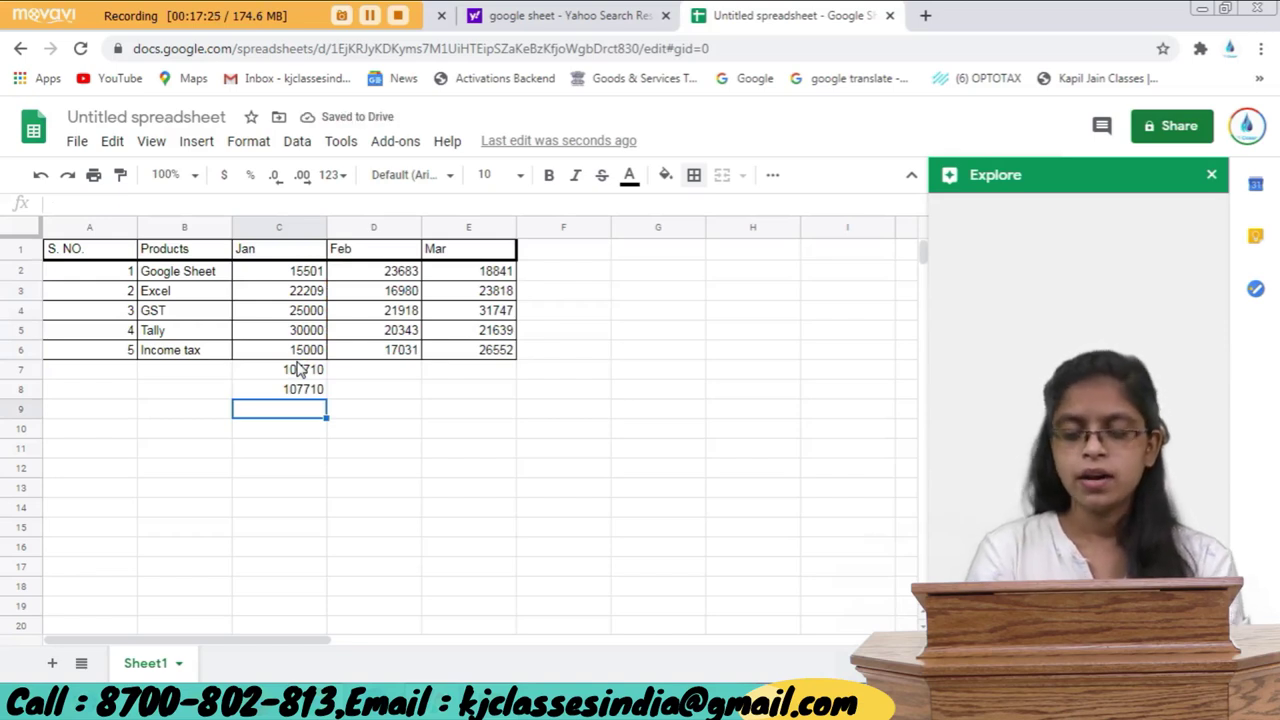
text(=)
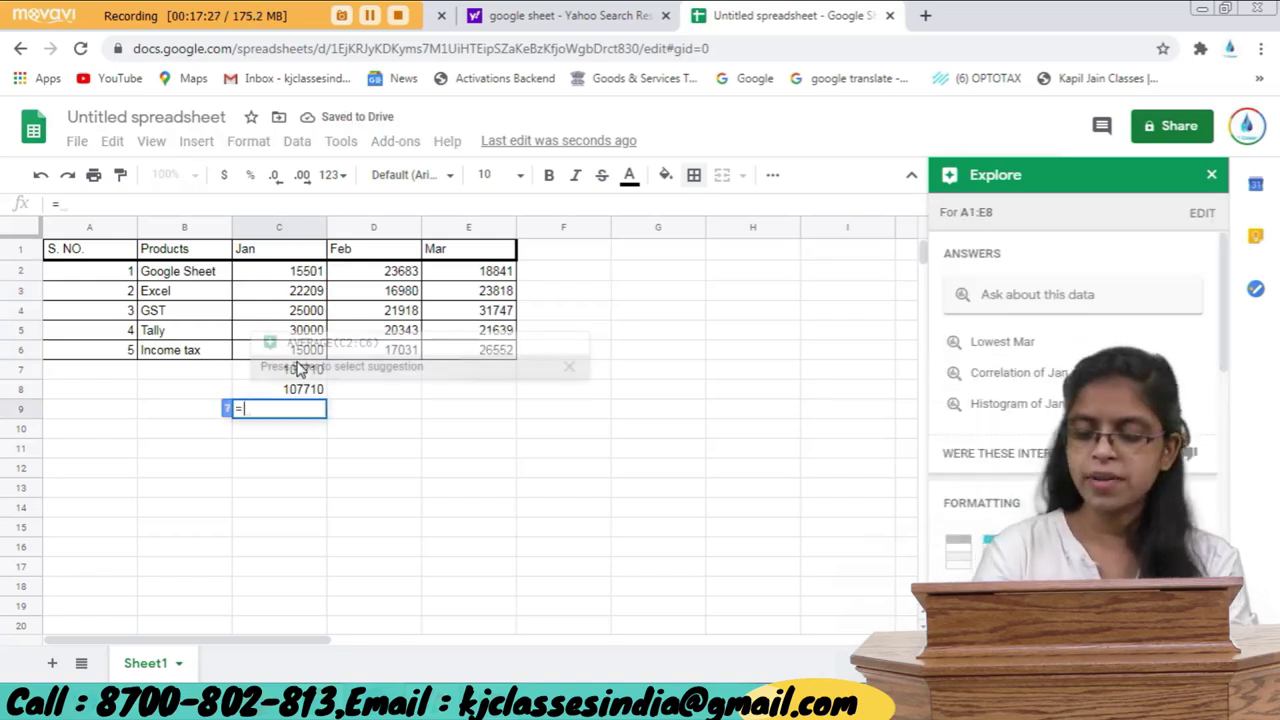
key(Up)
key(Up)
key(Up)
key(Up)
key(Up)
key(Up)
key(Up)
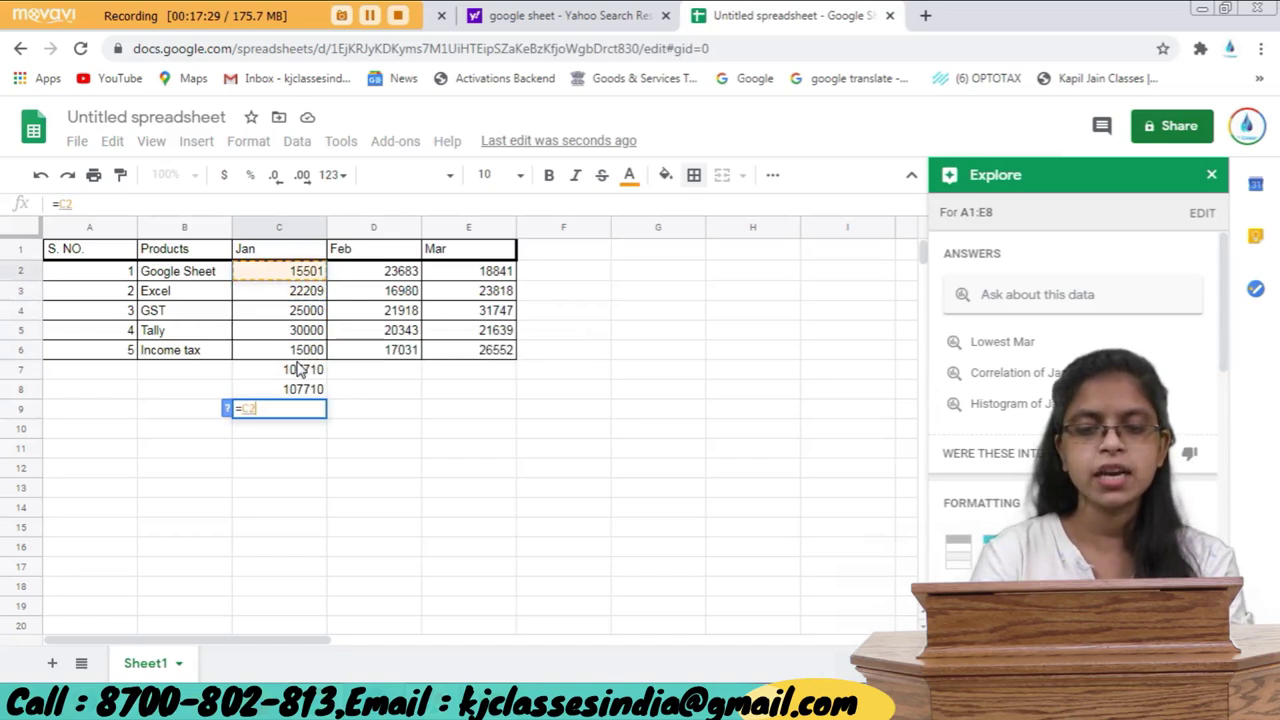
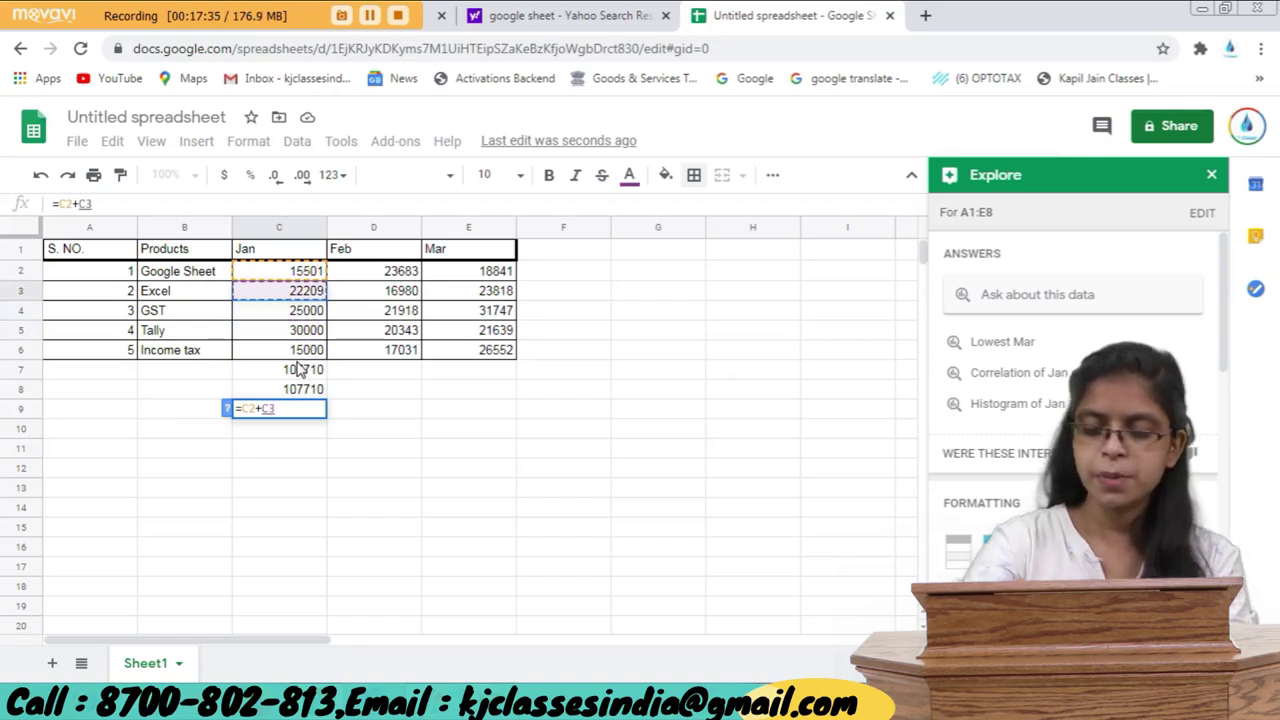
Build =C2+C3+C4+C5+C6 in C9 by pointing at each Jan cell, giving 107710.
text(+)
key(Up)
key(Up)
key(Up)
key(Up)
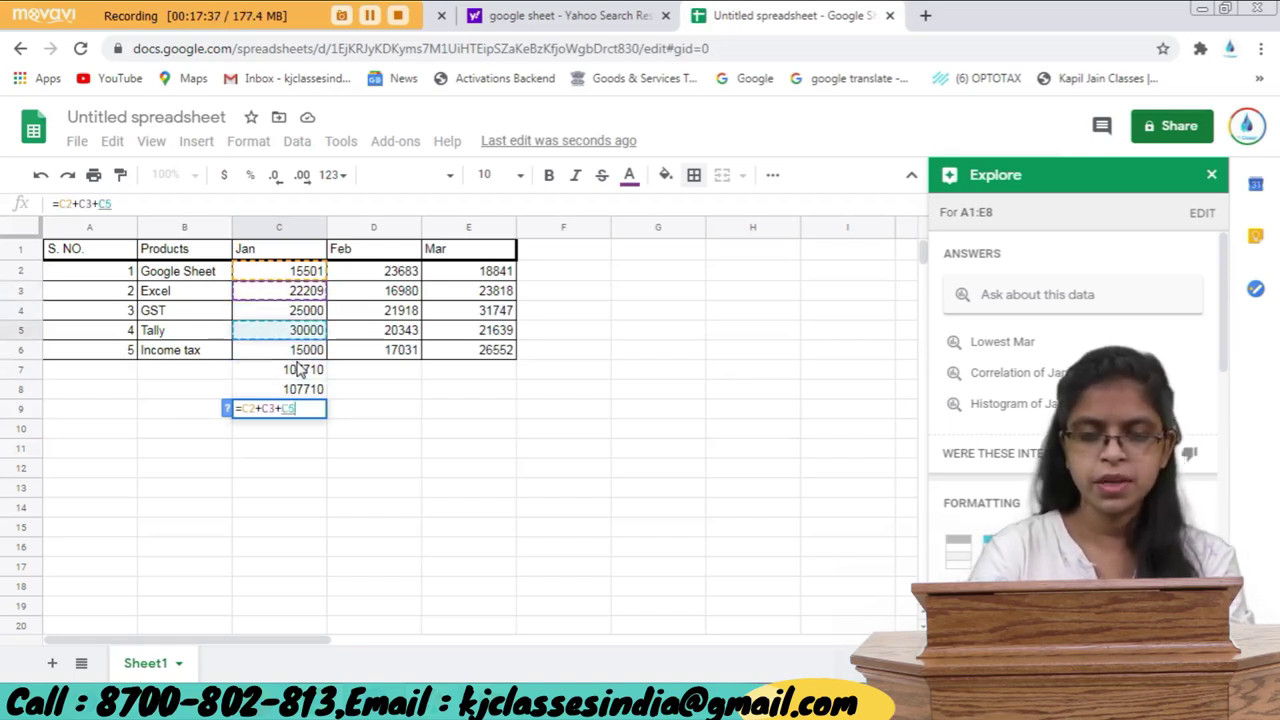
key(Up)
text(+)
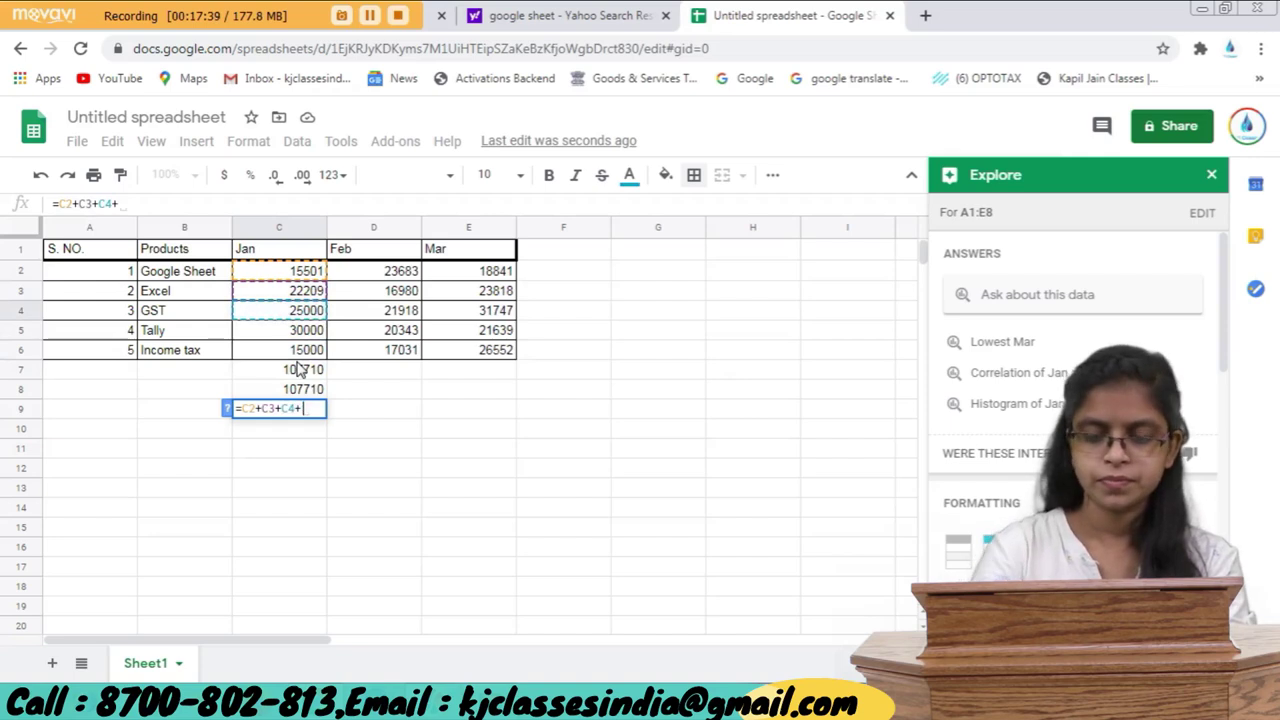
key(Up)
key(Up)
key(Up)
key(Up)
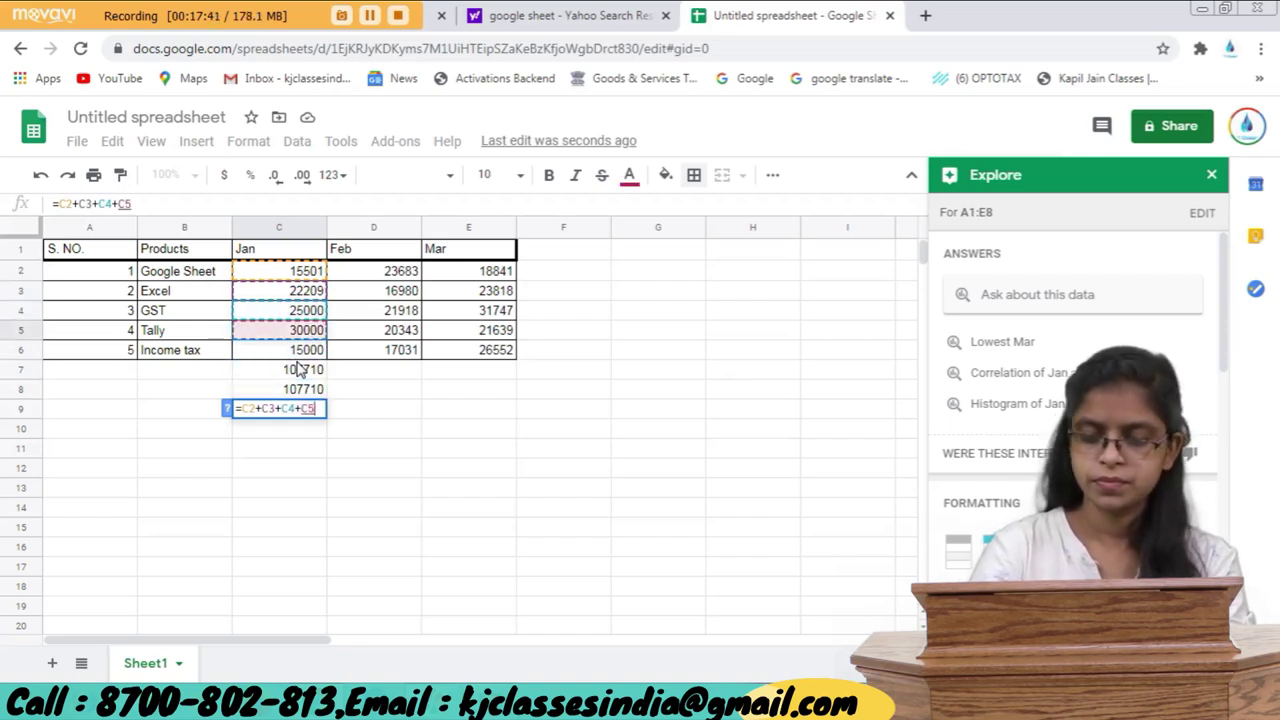
text(+)
key(Up)
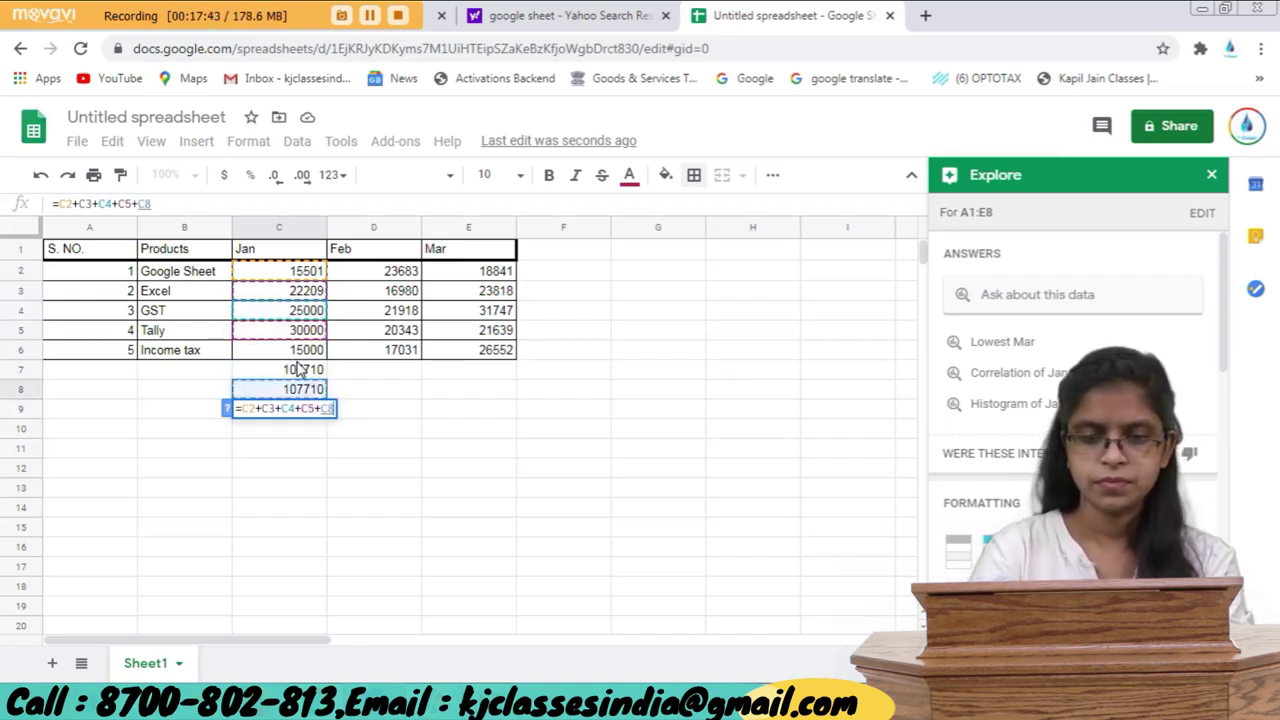
key(Up)
key(Up)
key(Return)
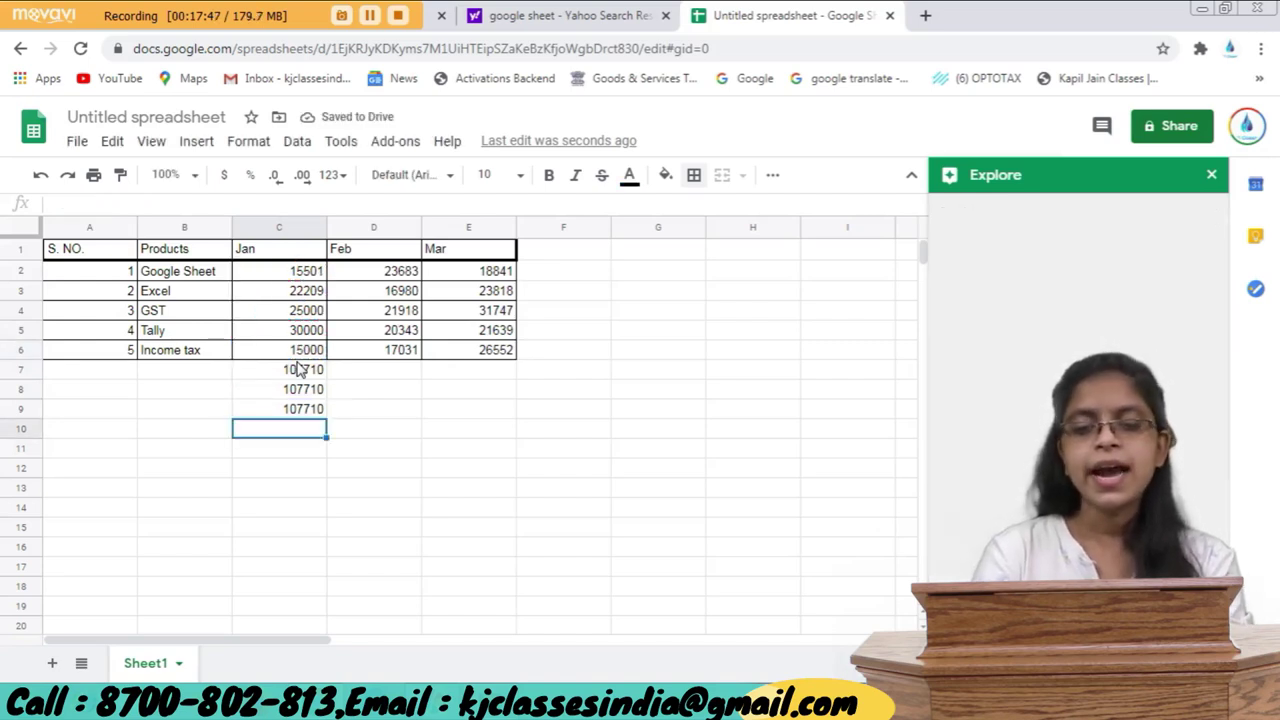
Close the Explore panel and insert =SUM(C2:C6) in C10 from the Functions menu, giving 107710.
click(1211, 174)
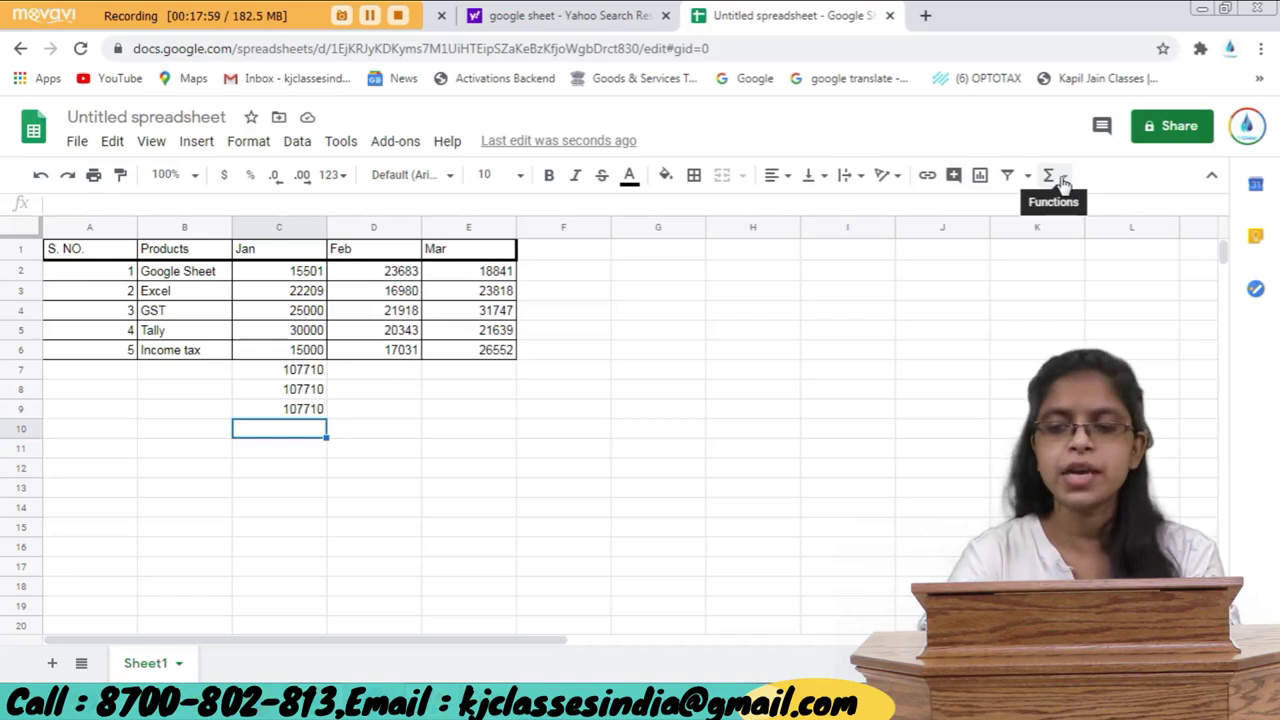
drag(314, 272, 318, 356)
click(302, 430)
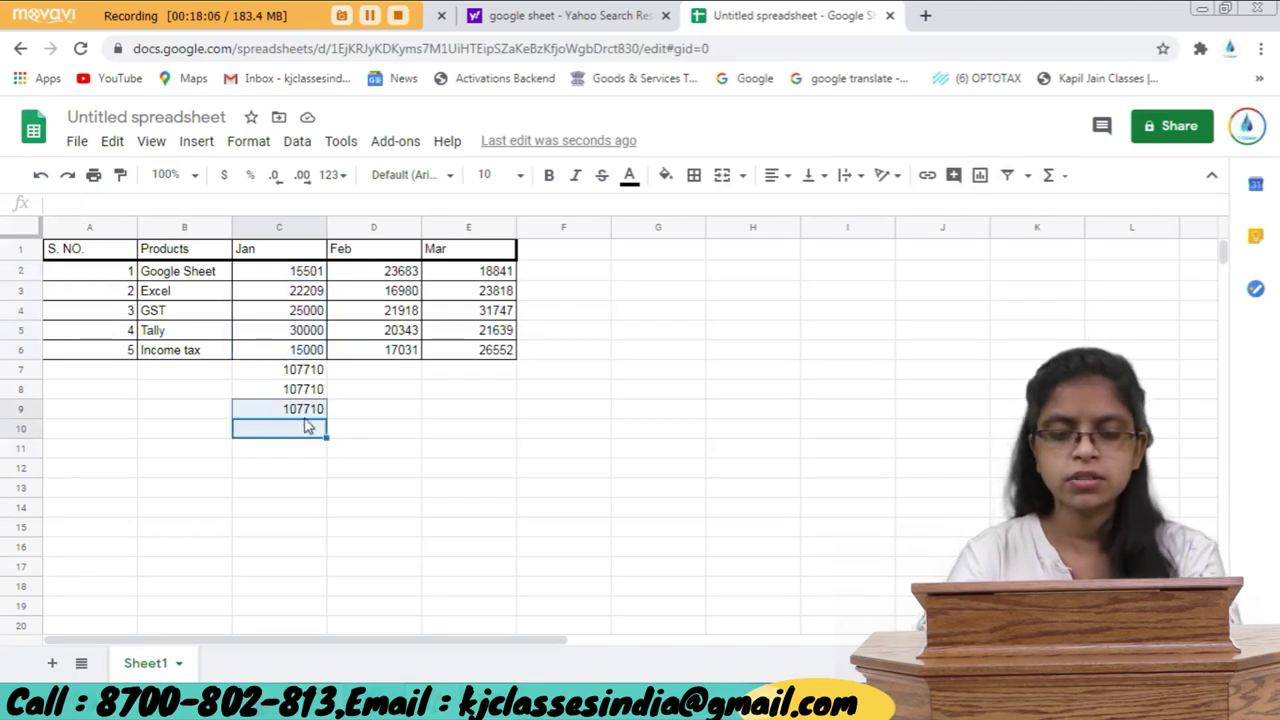
click(1052, 180)
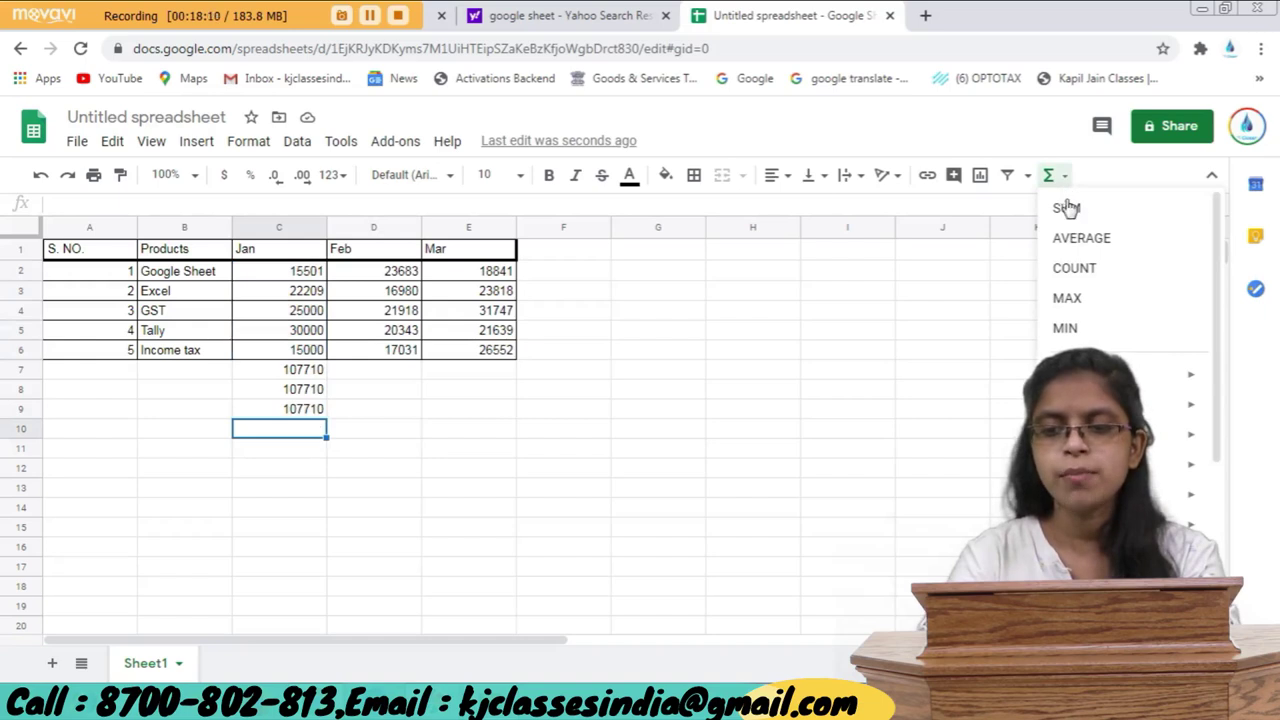
click(1068, 210)
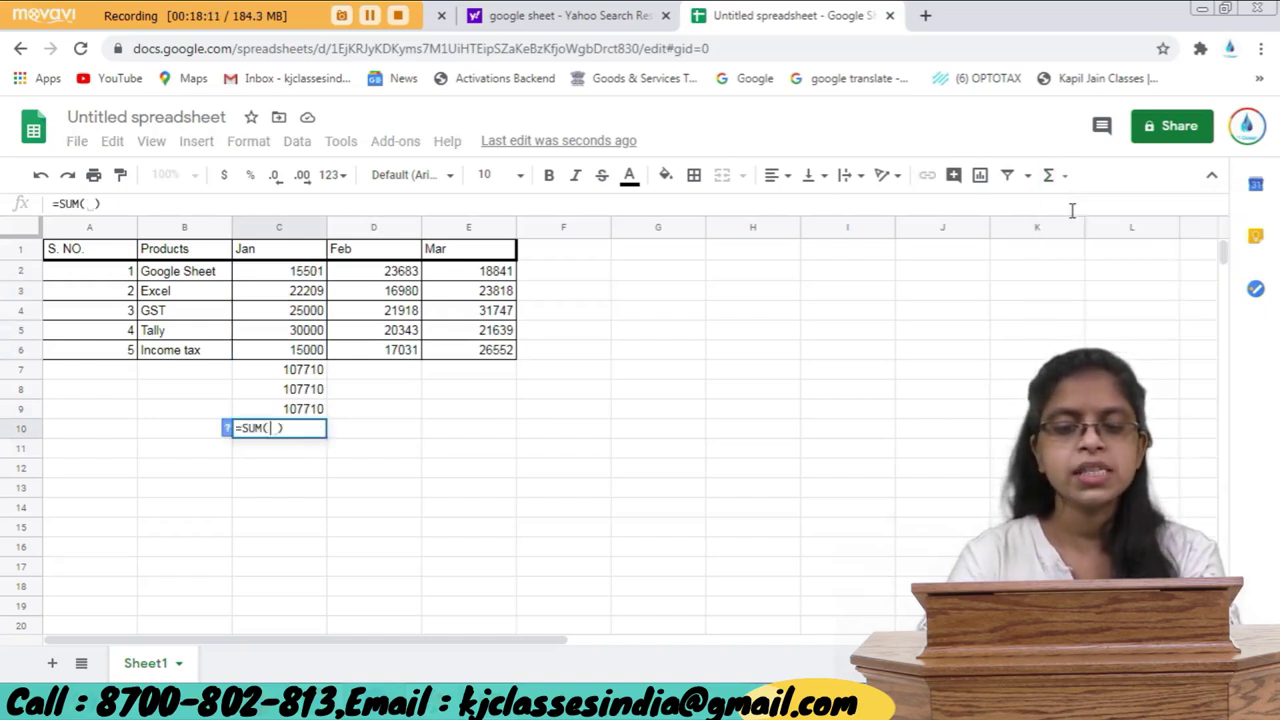
click(273, 428)
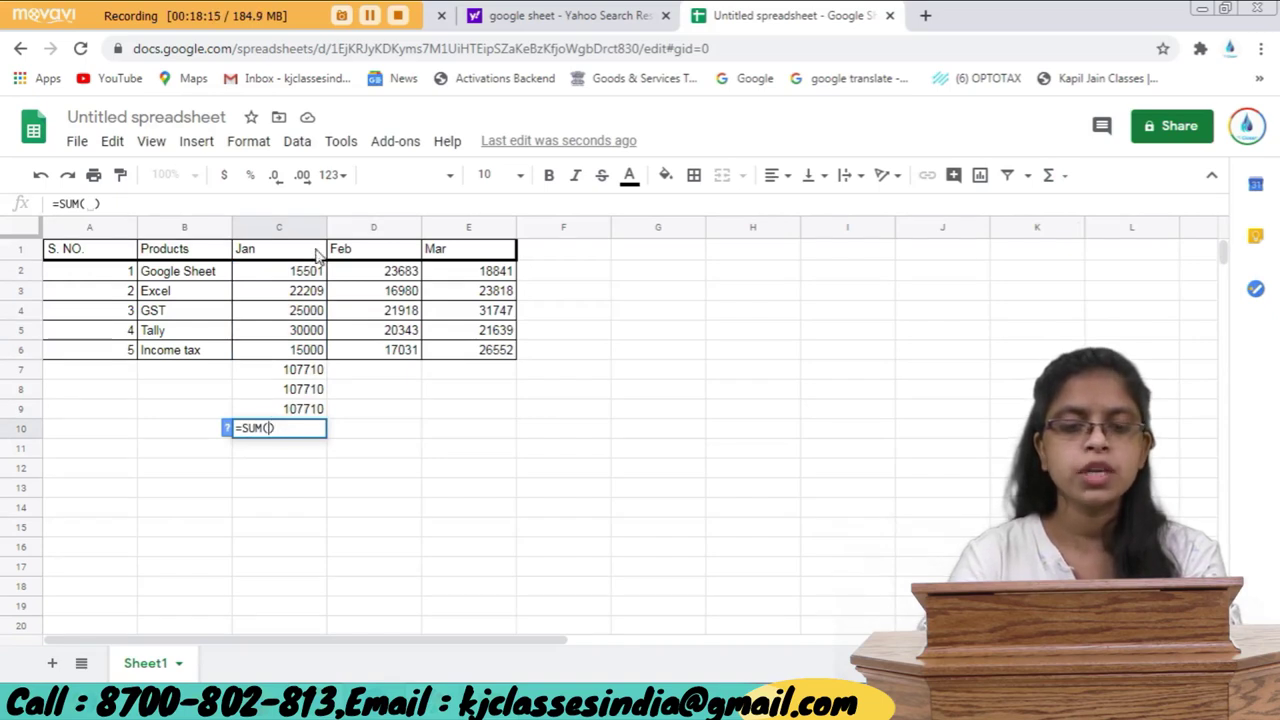
drag(314, 272, 318, 355)
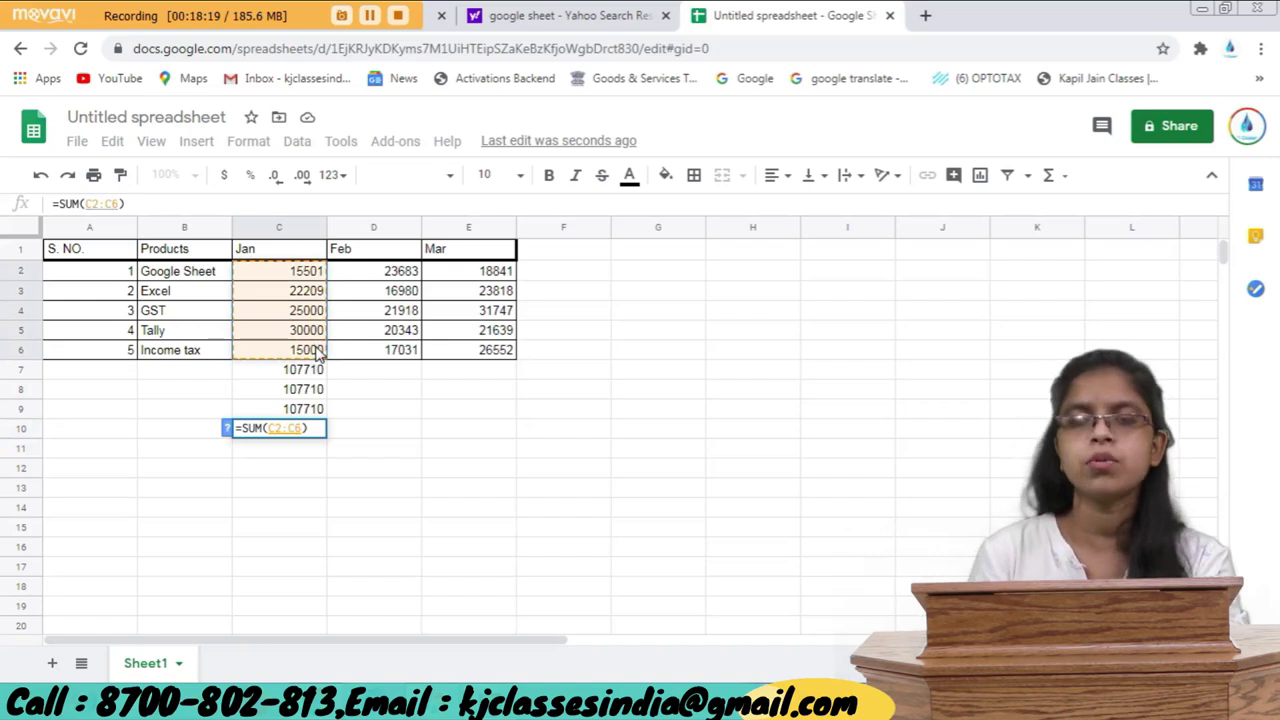
key(Return)
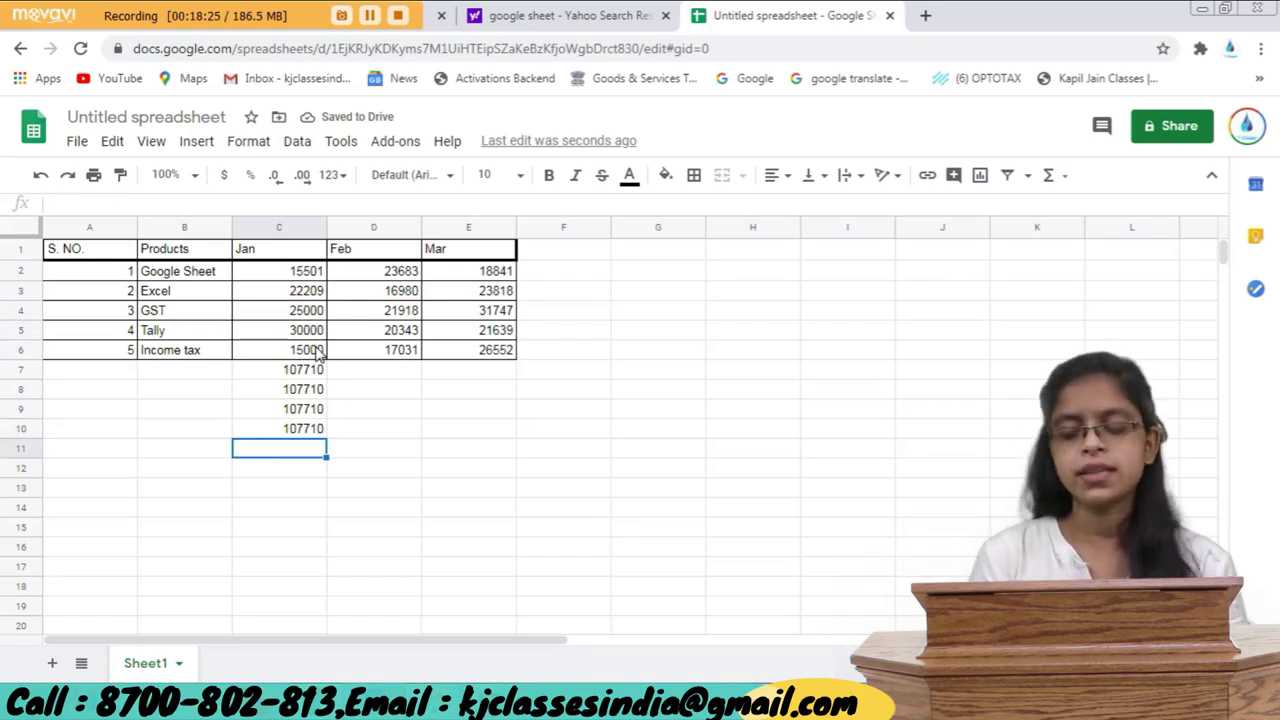
Type the labels Explor, Function, Formula and Function Menu down B7 to B10 beside the totals.
key(Up)
key(Up)
key(Up)
key(Up)
key(Left)
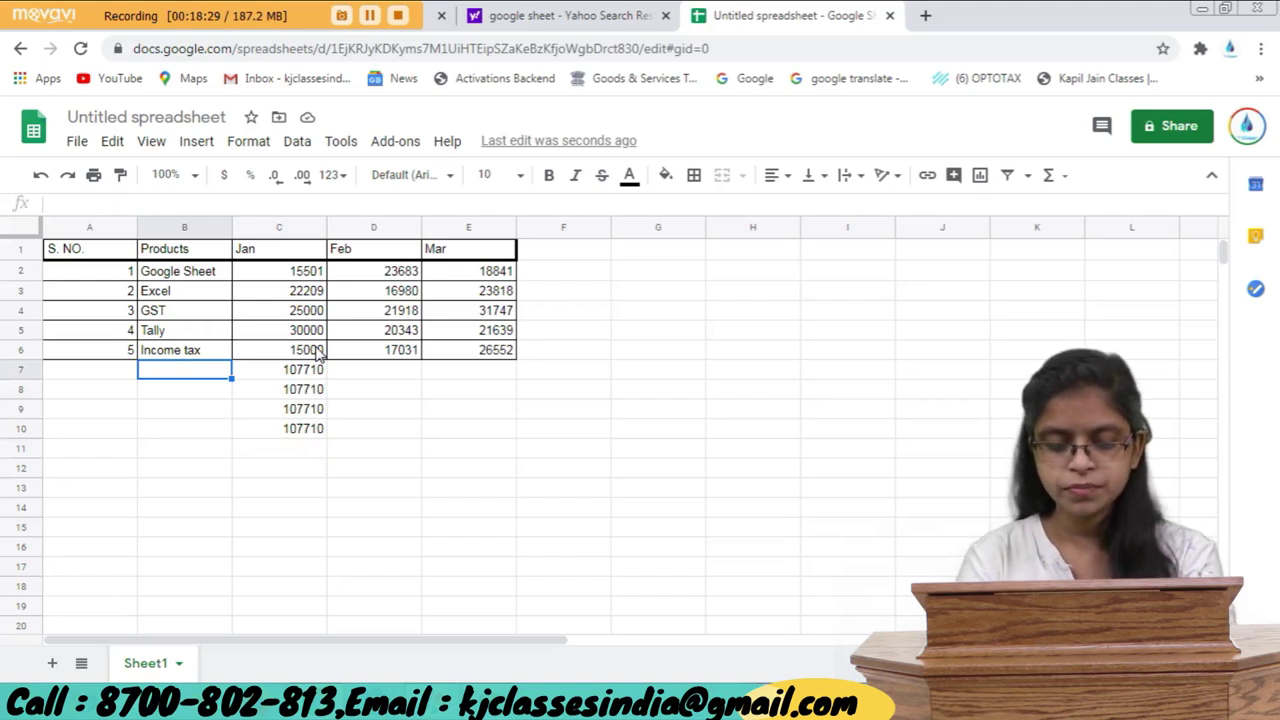
text(Explo)
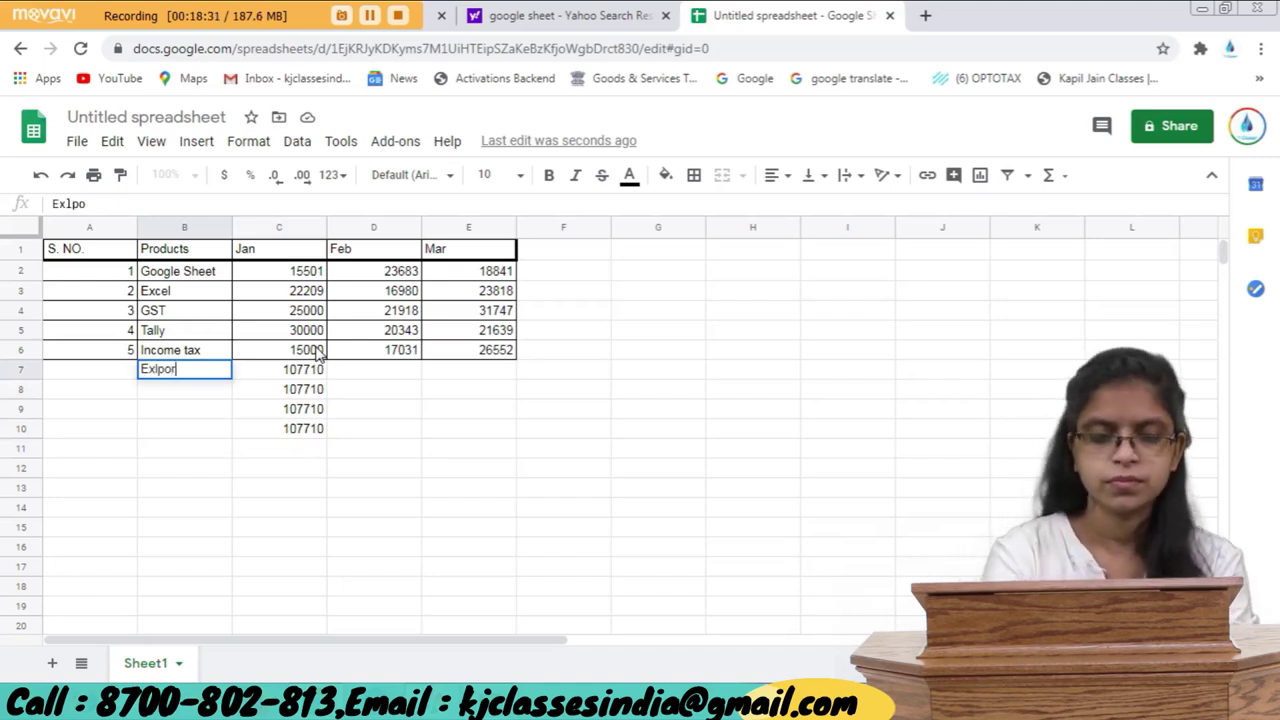
text(r)
key(Return)
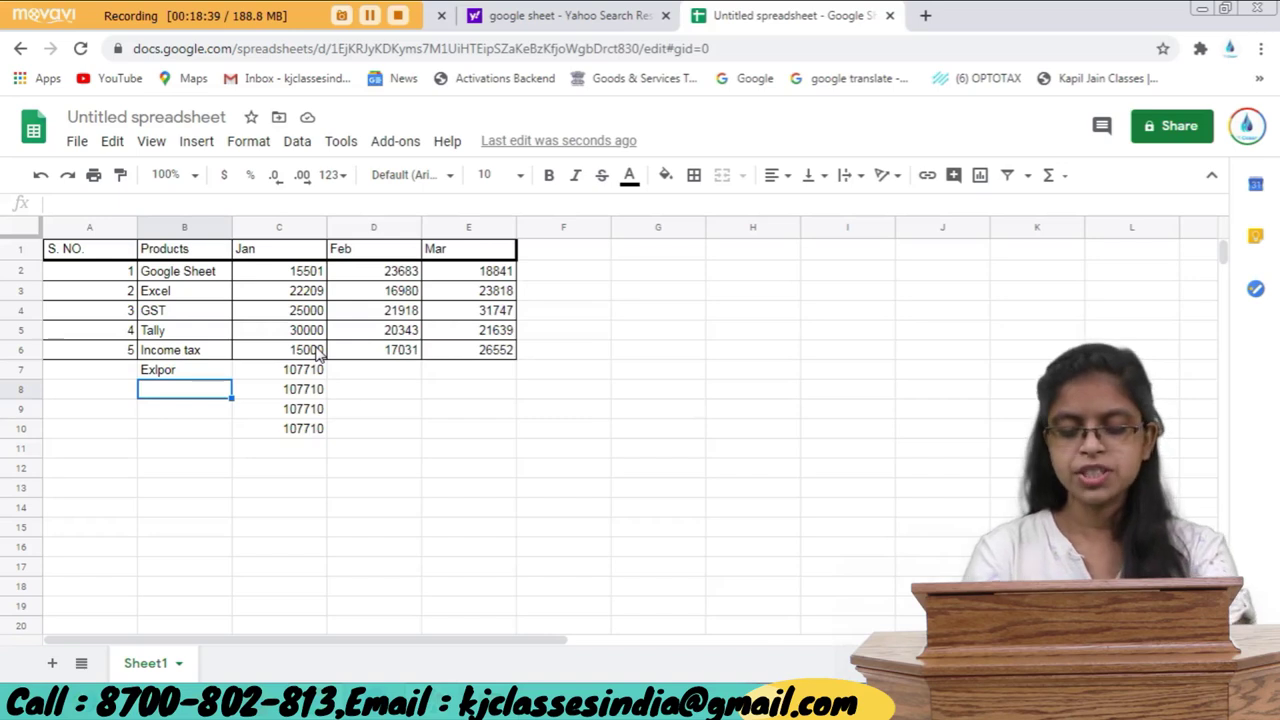
text(Function)
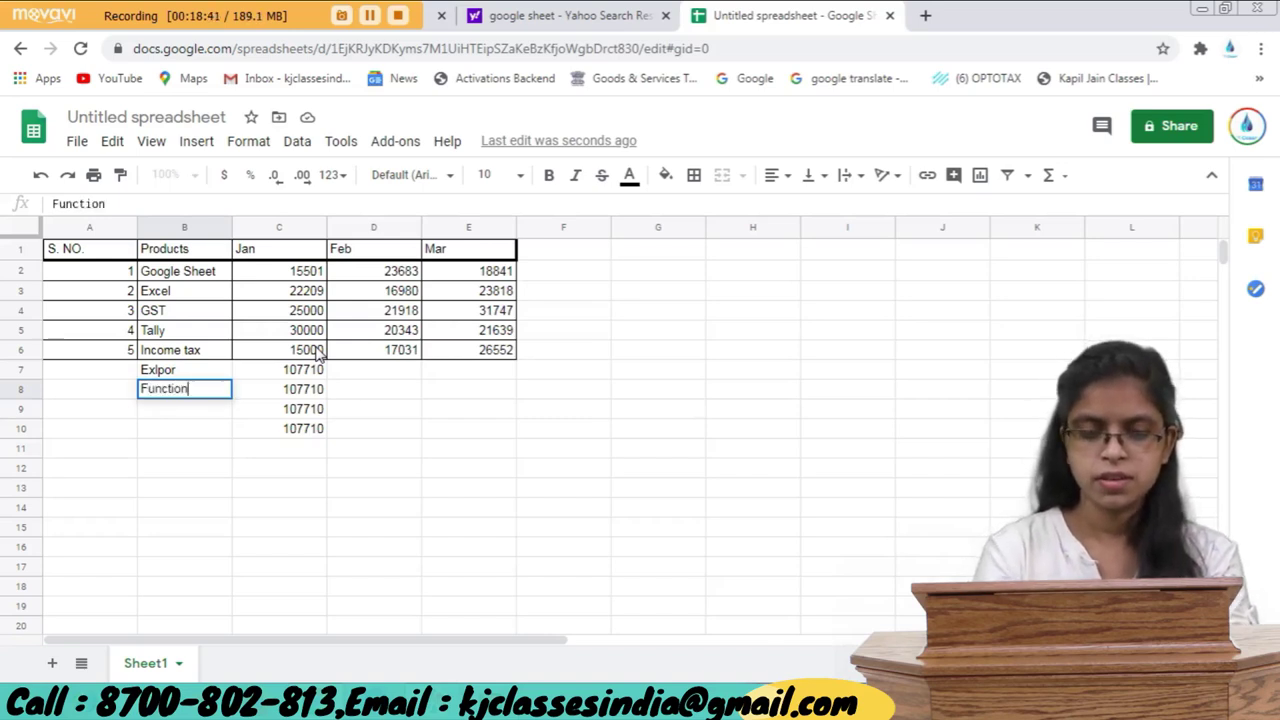
key(Return)
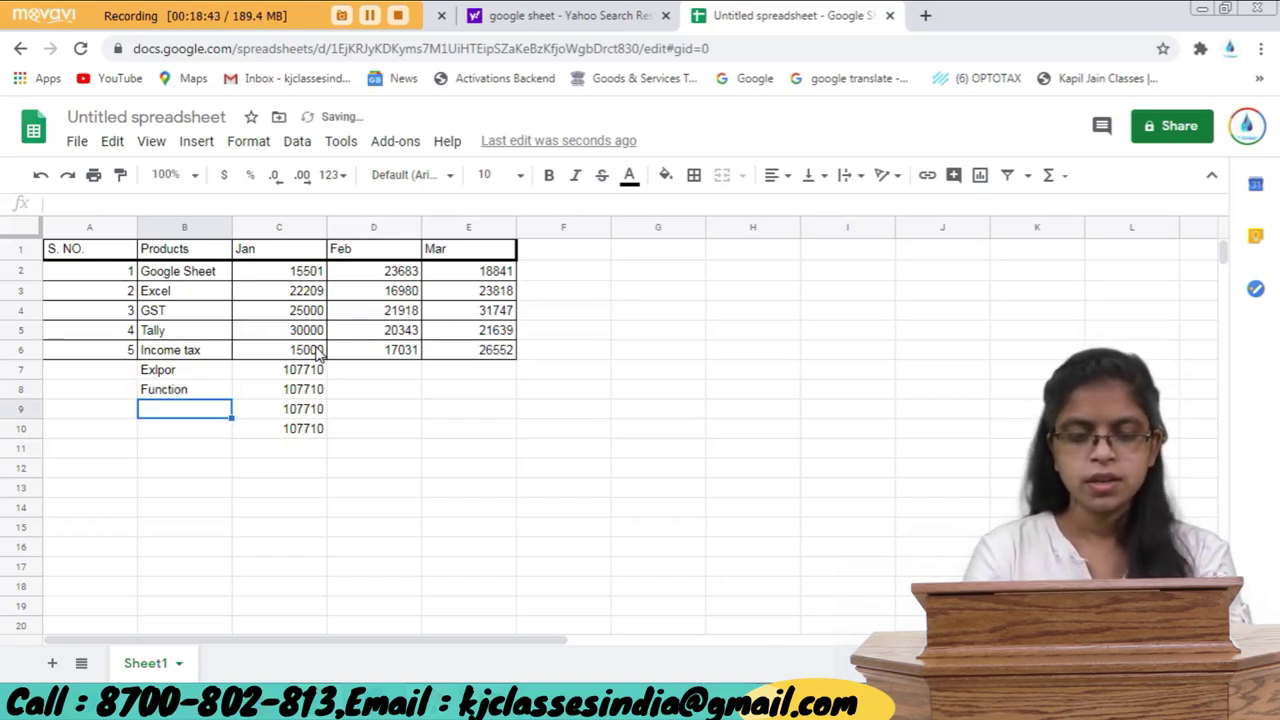
text(For)
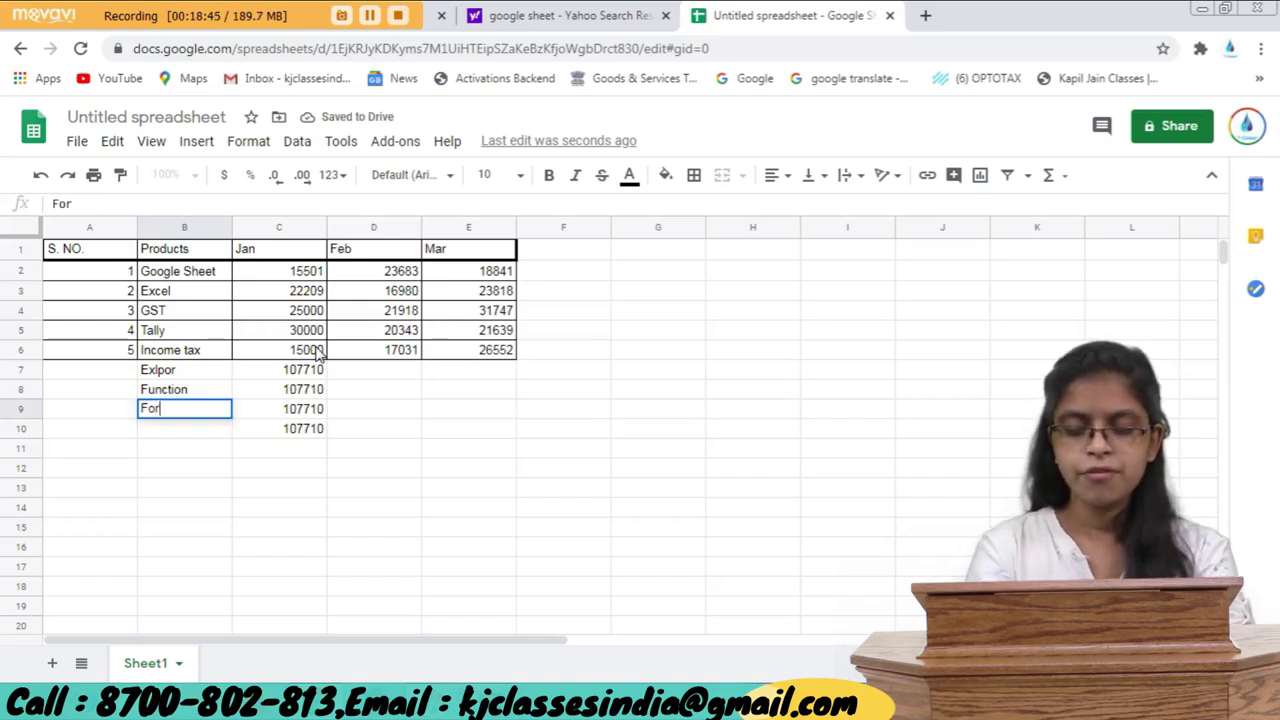
text(mulA)
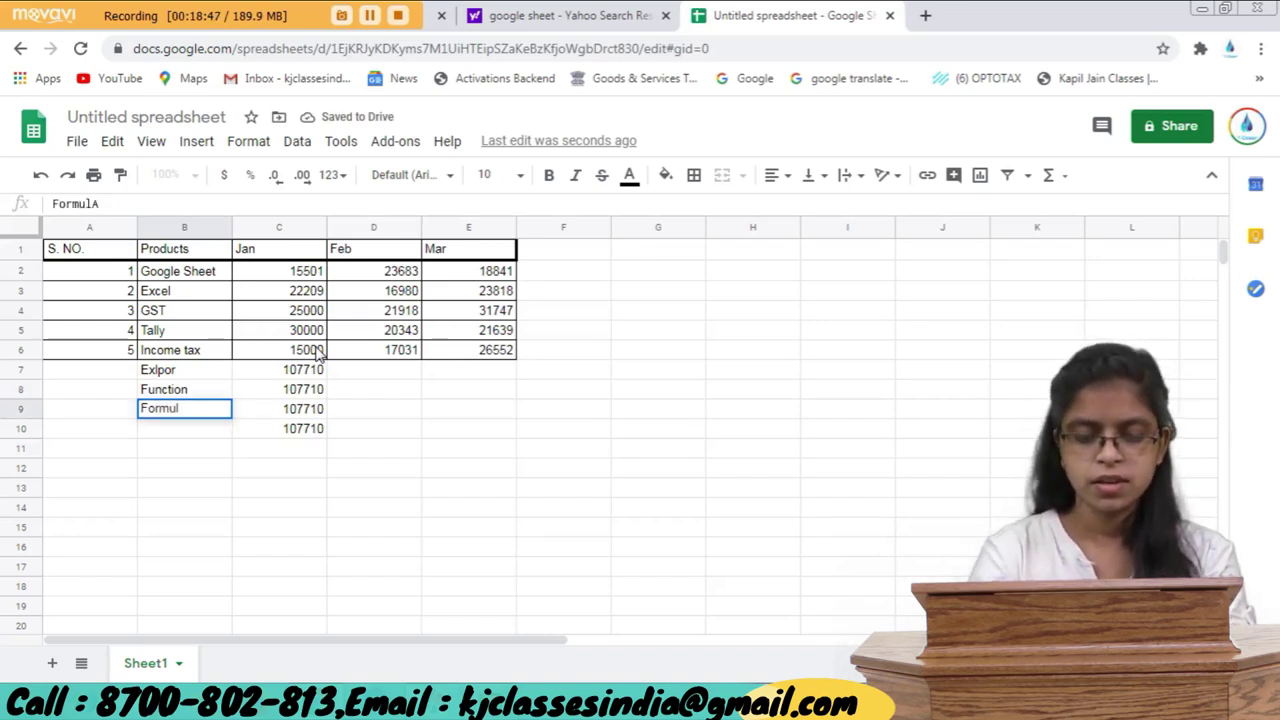
key(BackSpace)
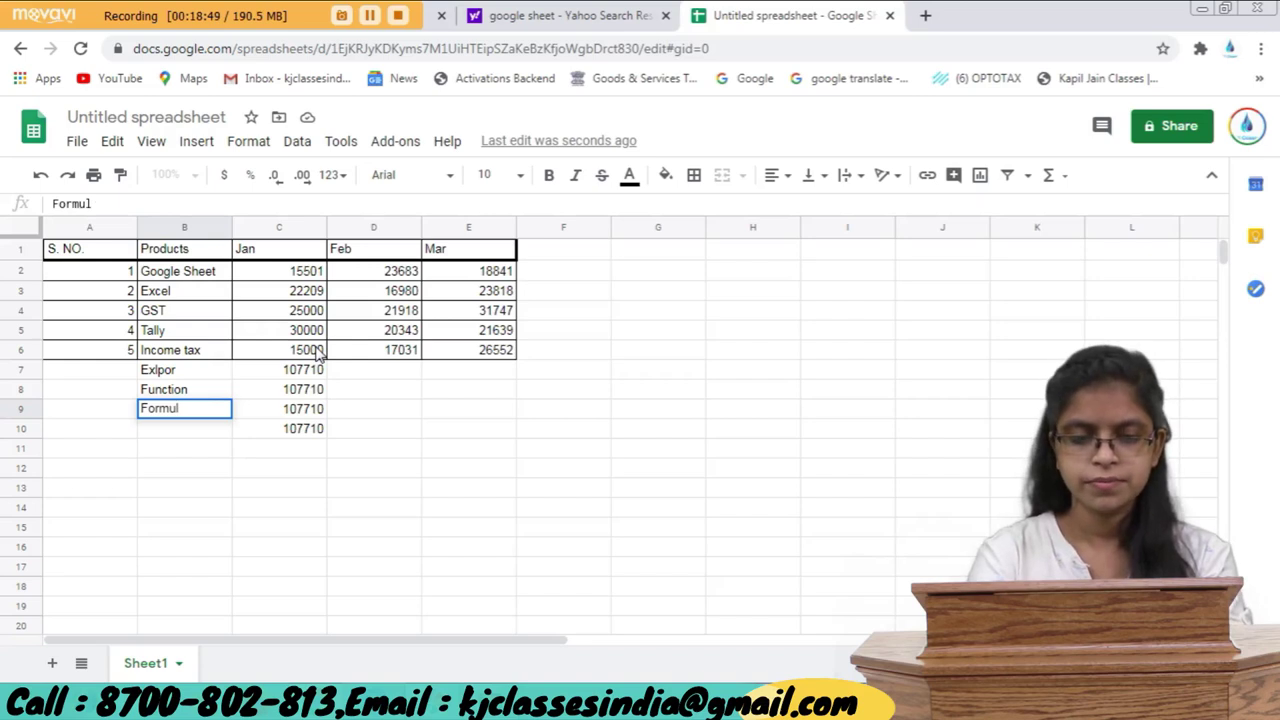
key(Return)
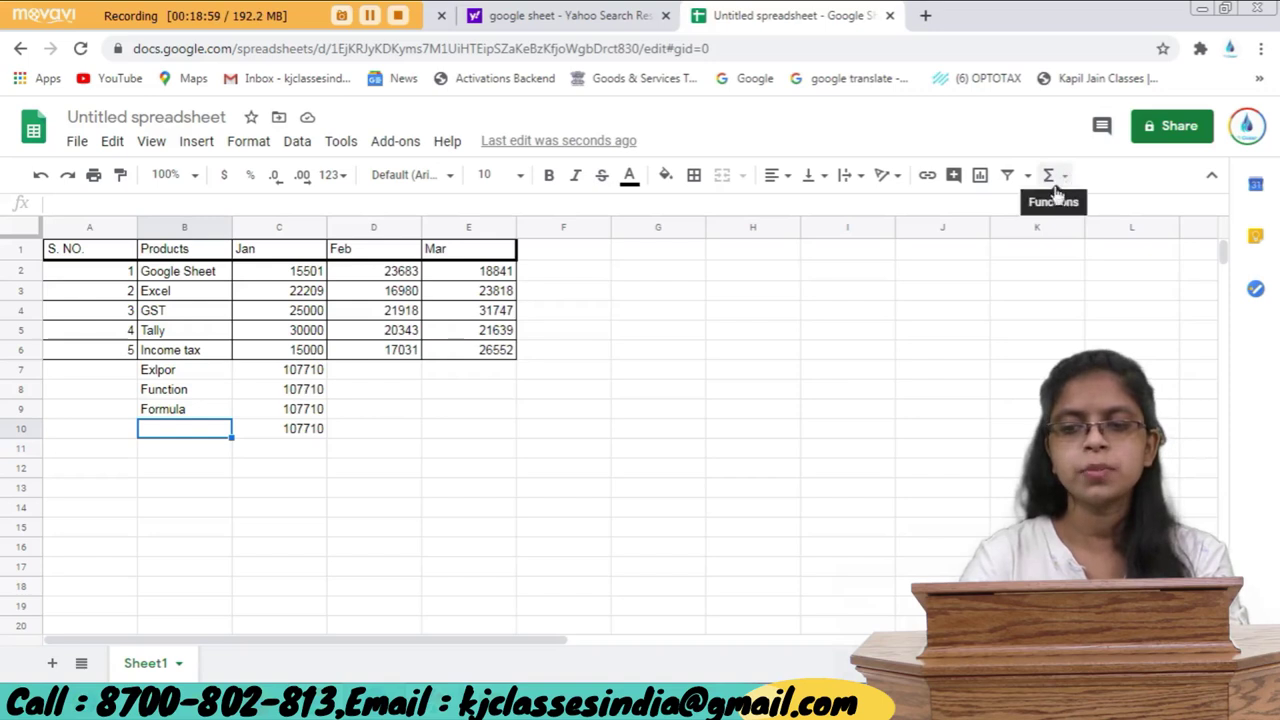
text(F)
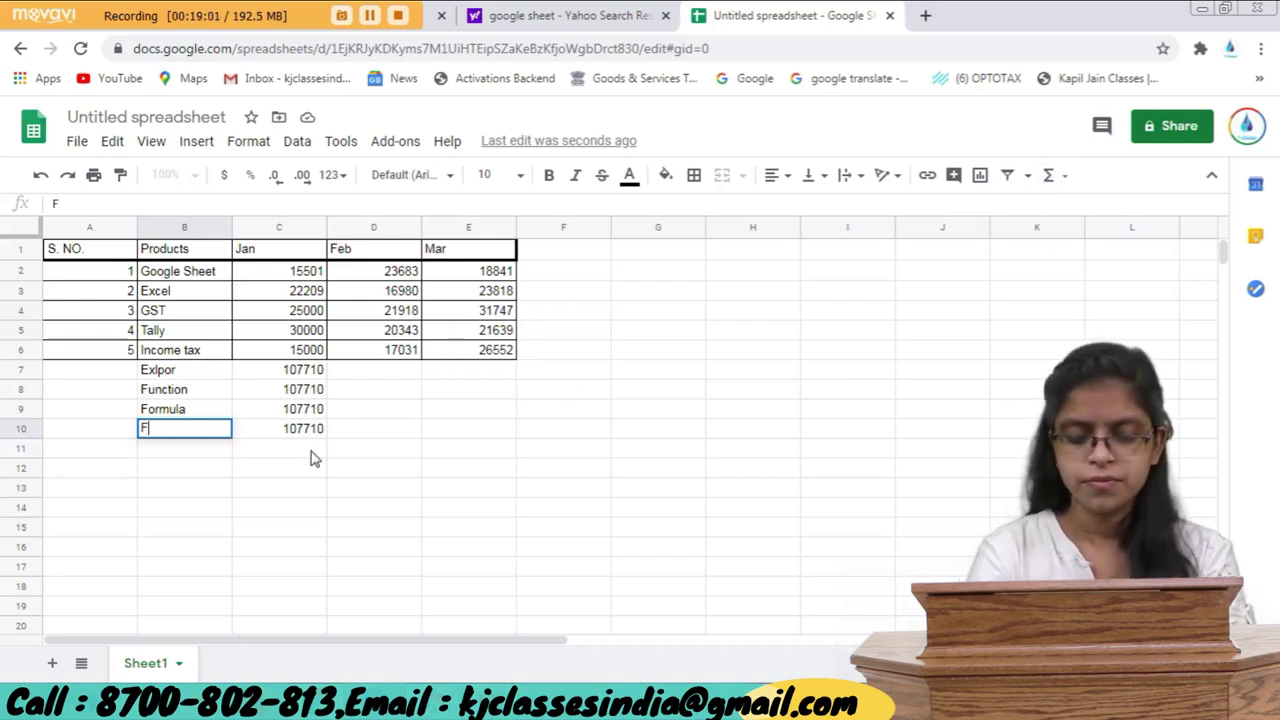
text(unction)
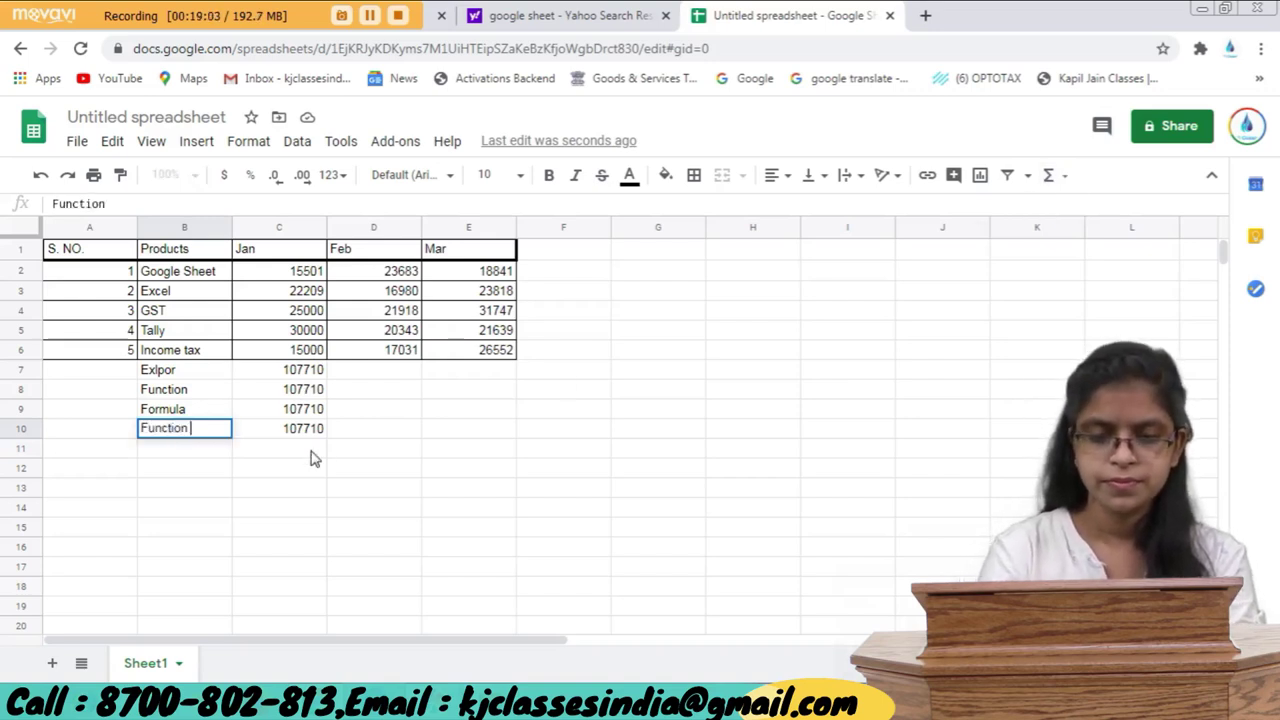
text( Menu)
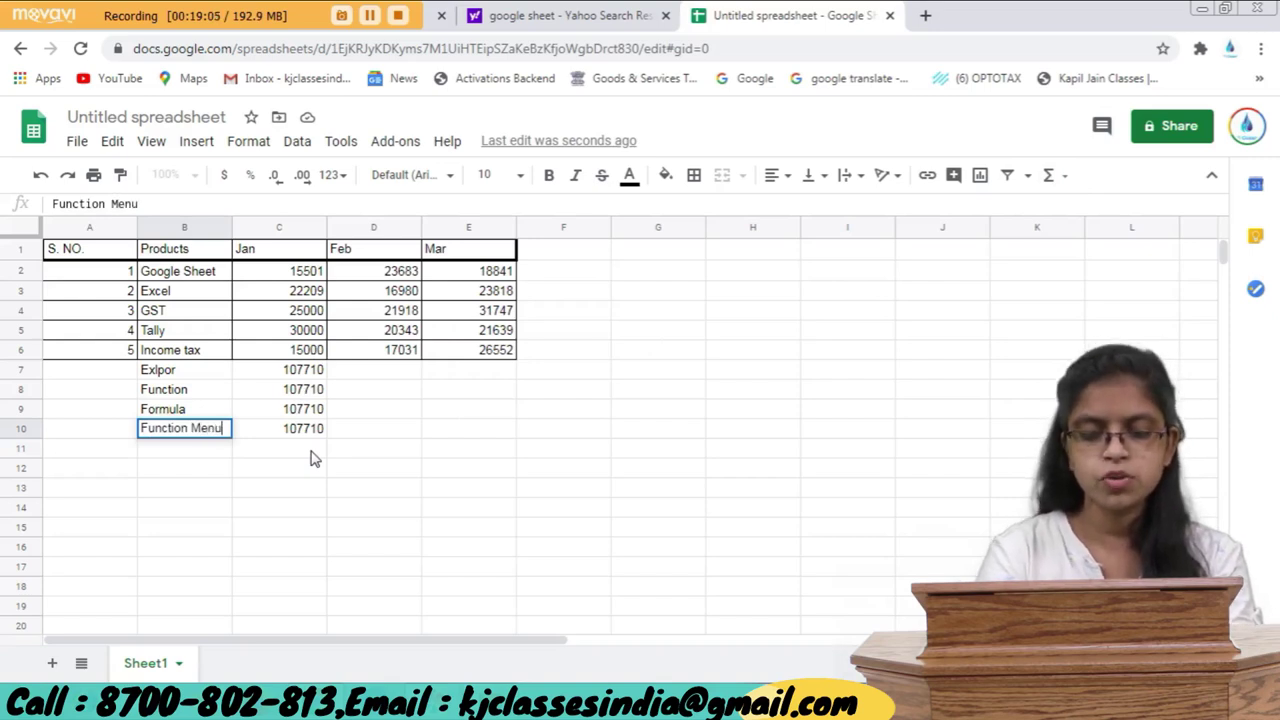
key(Return)
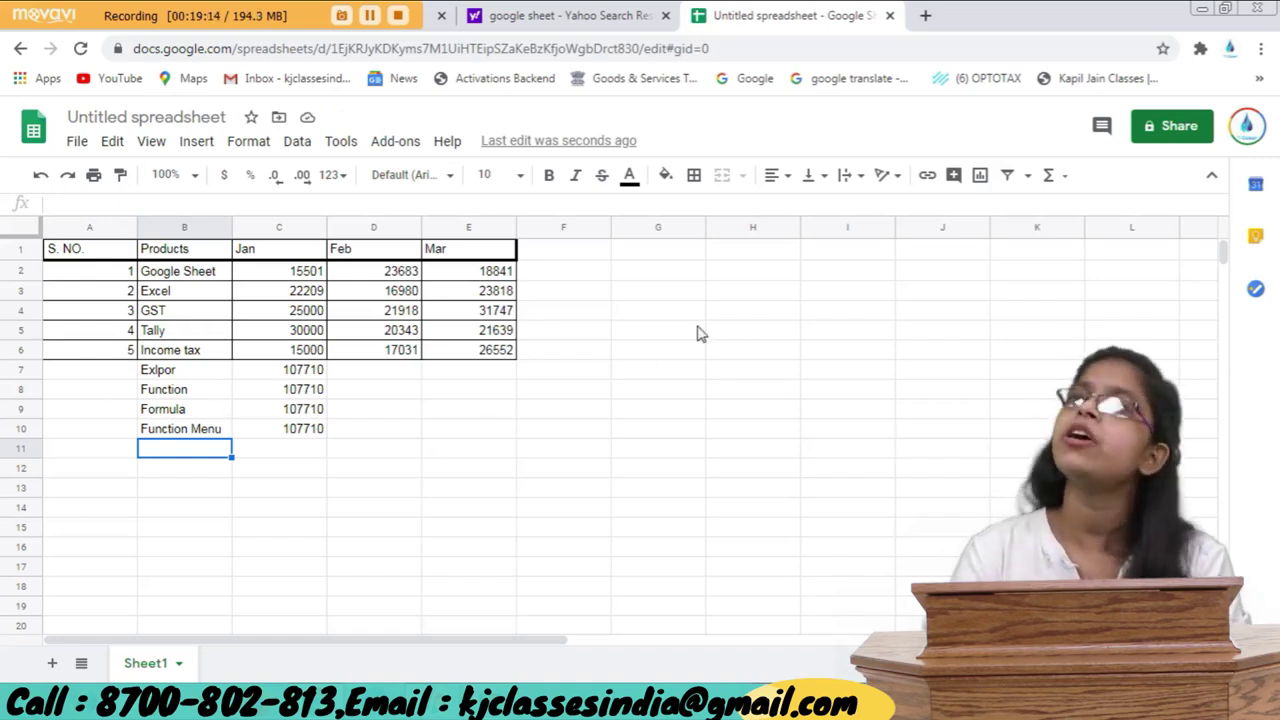
click(658, 278)
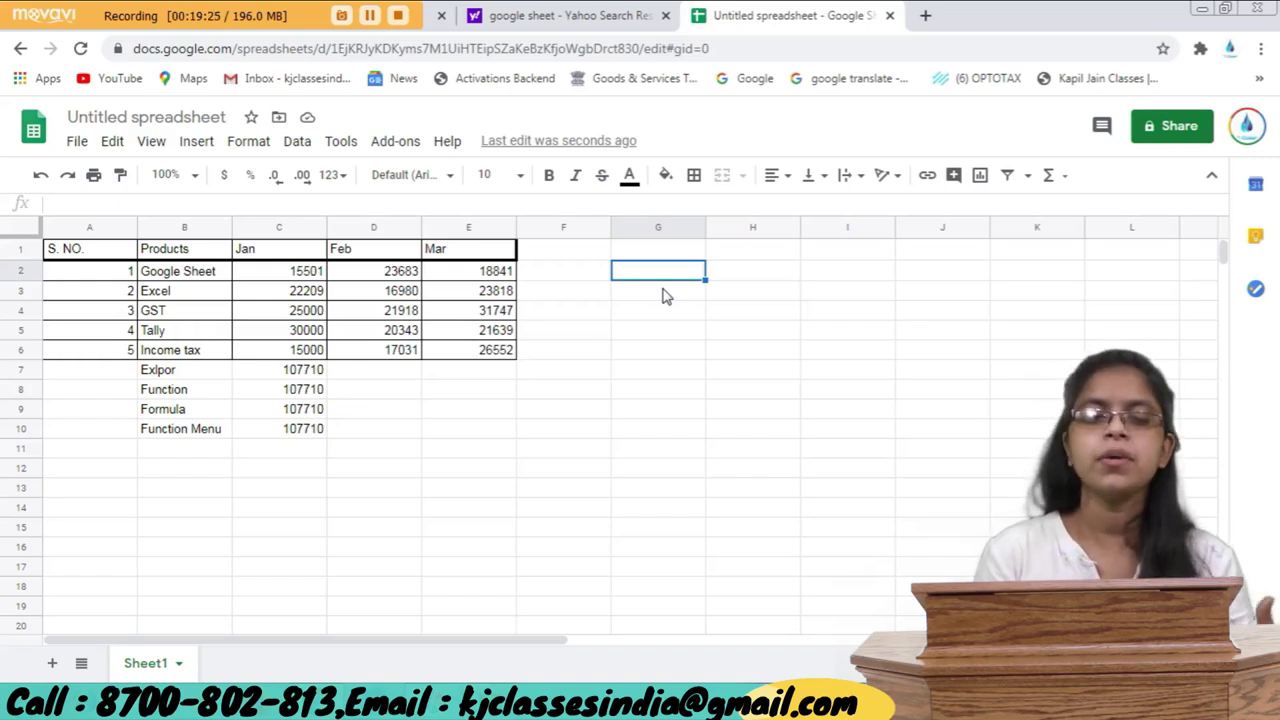
click(298, 278)
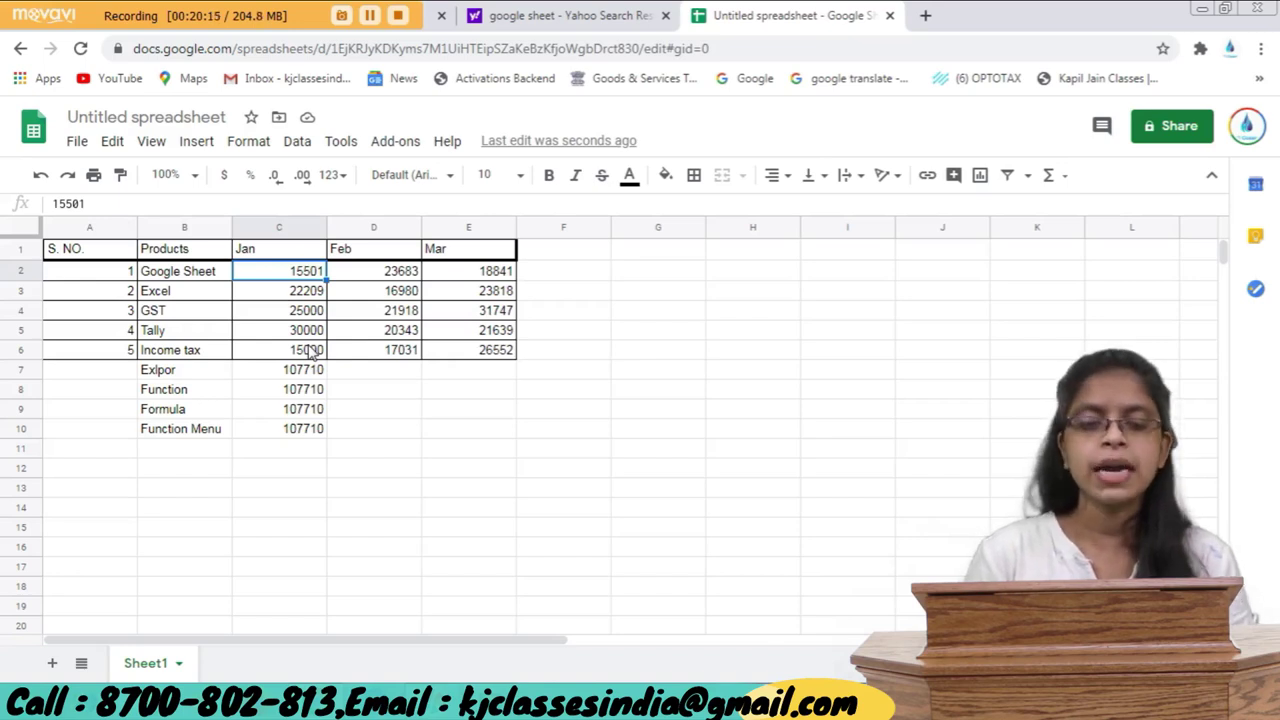
click(288, 377)
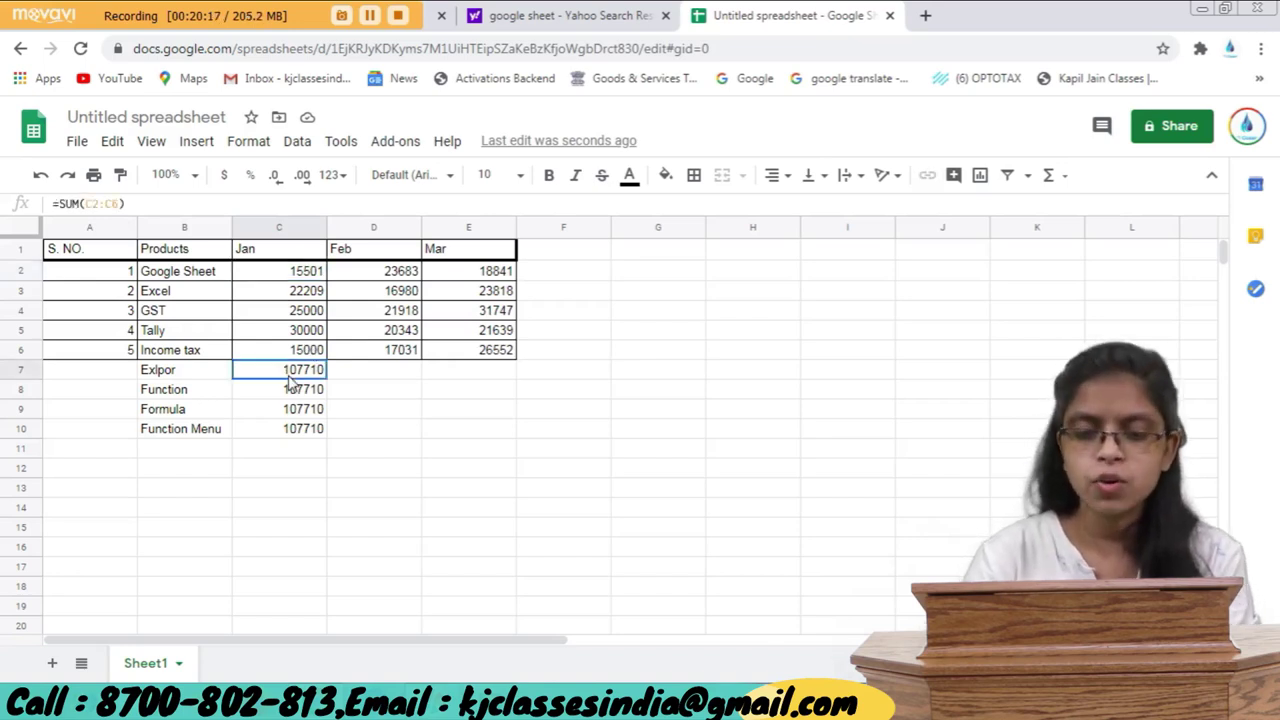
key(shift+Right)
key(shift+Right)
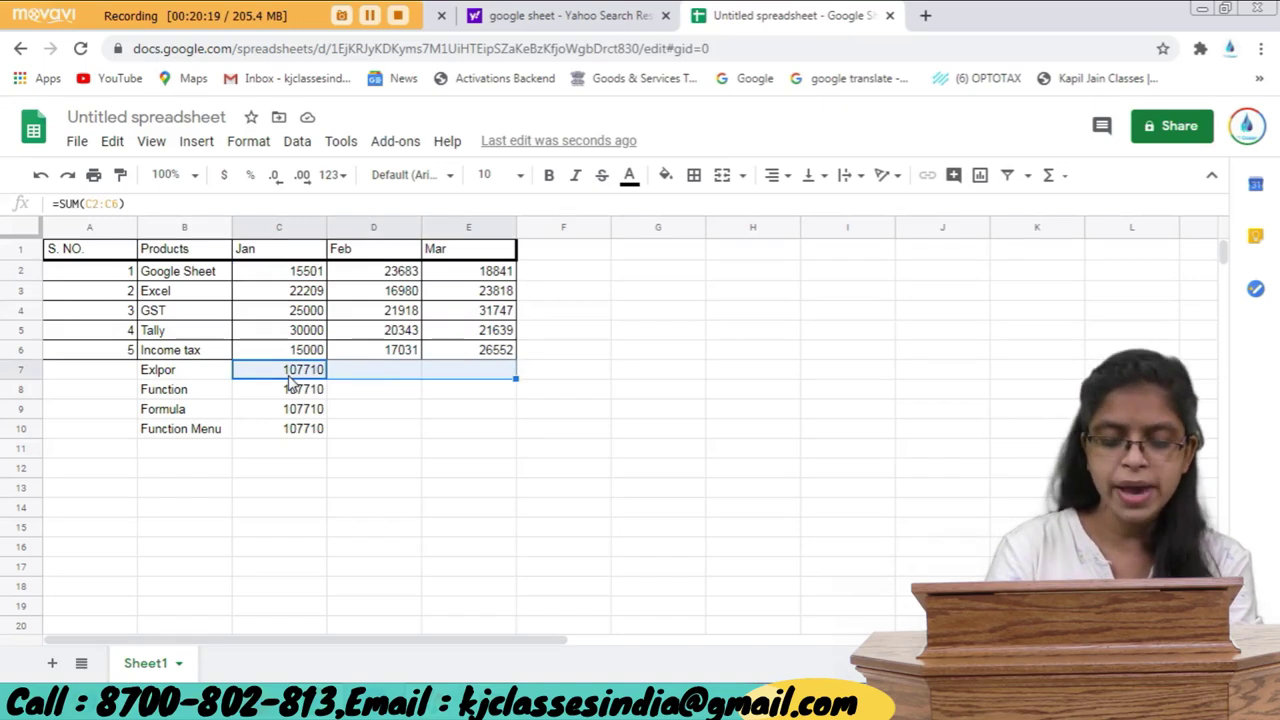
Fill the row 7 SUM right with Ctrl+R so D7 shows 99955 and E7 shows 122597.
key(ctrl+r)
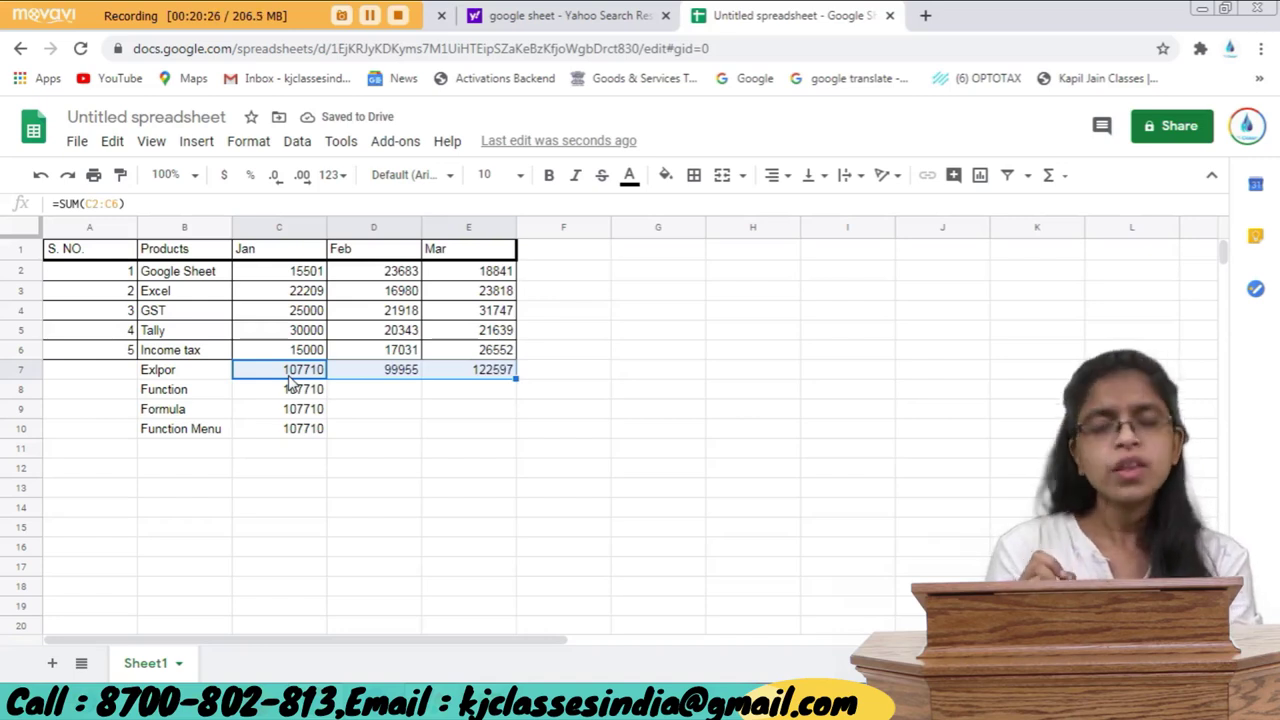
key(Right)
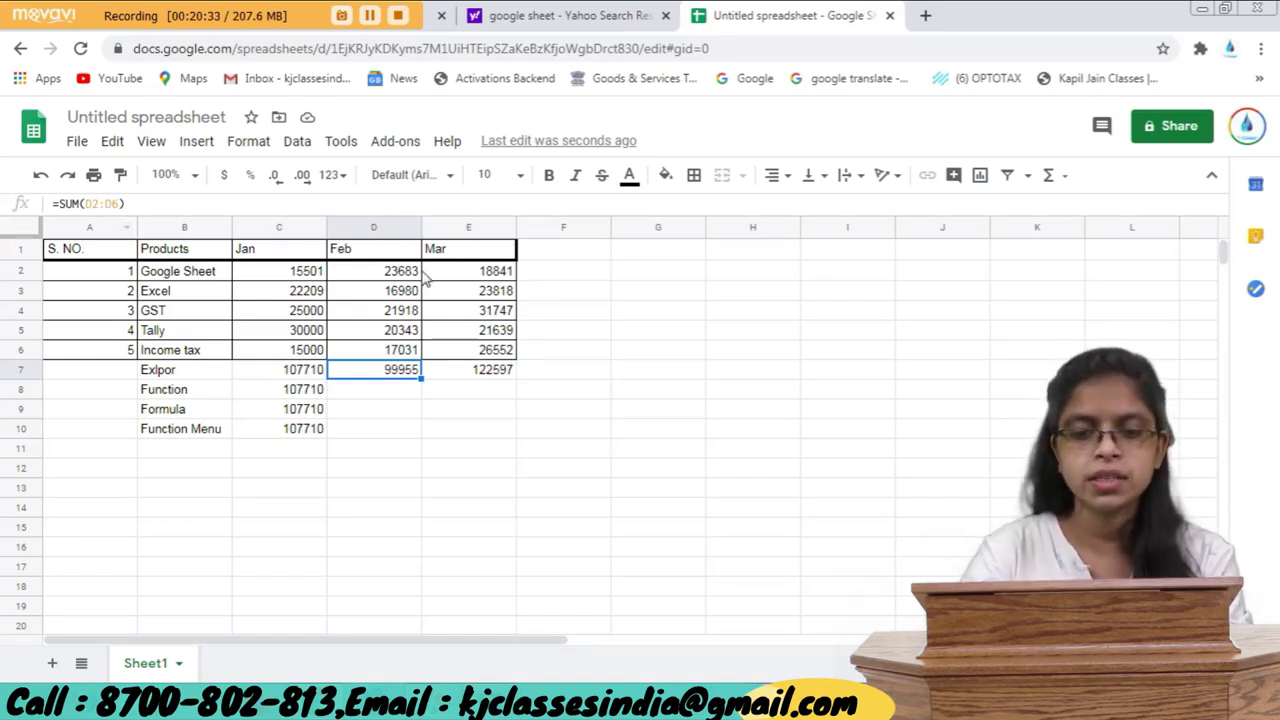
drag(395, 274, 386, 360)
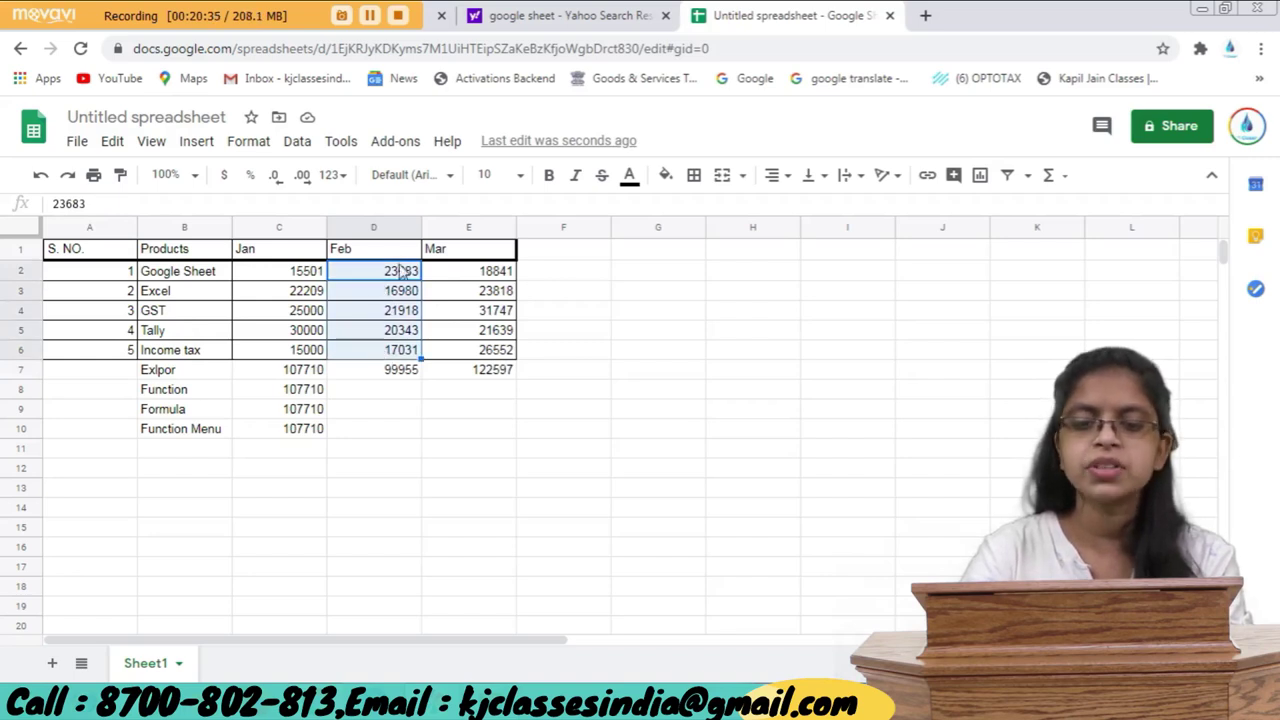
click(466, 372)
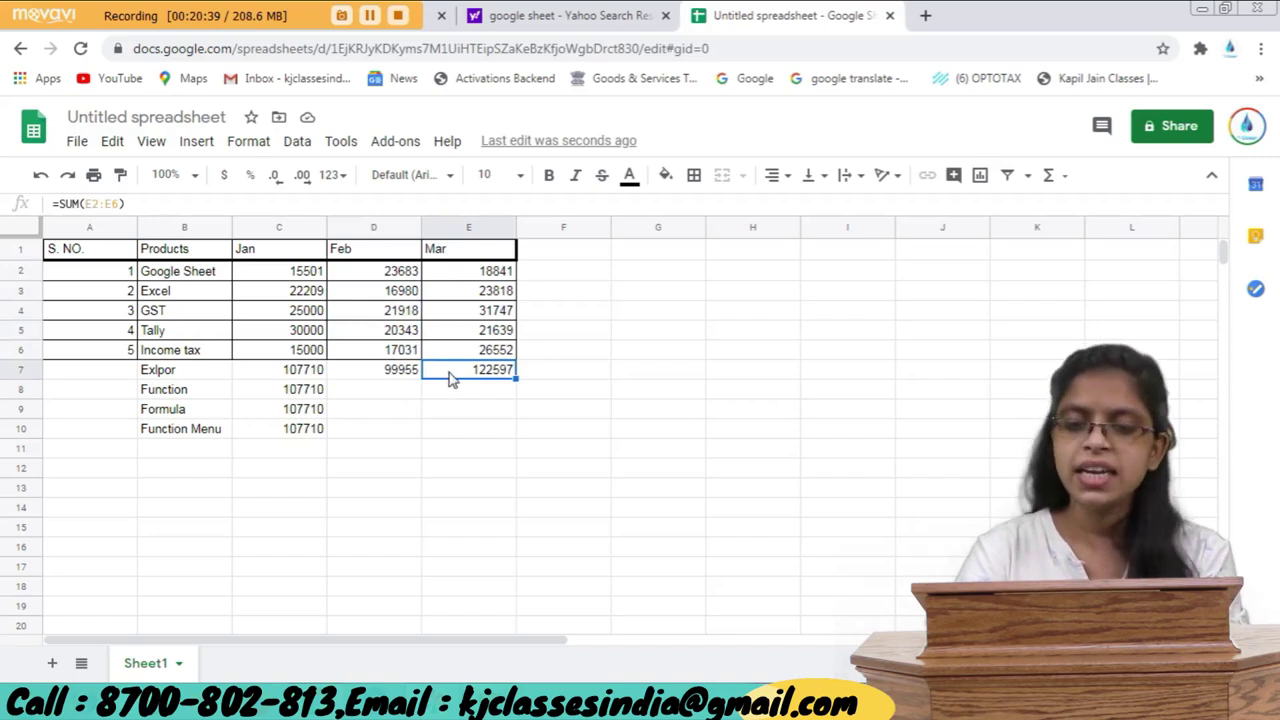
click(577, 280)
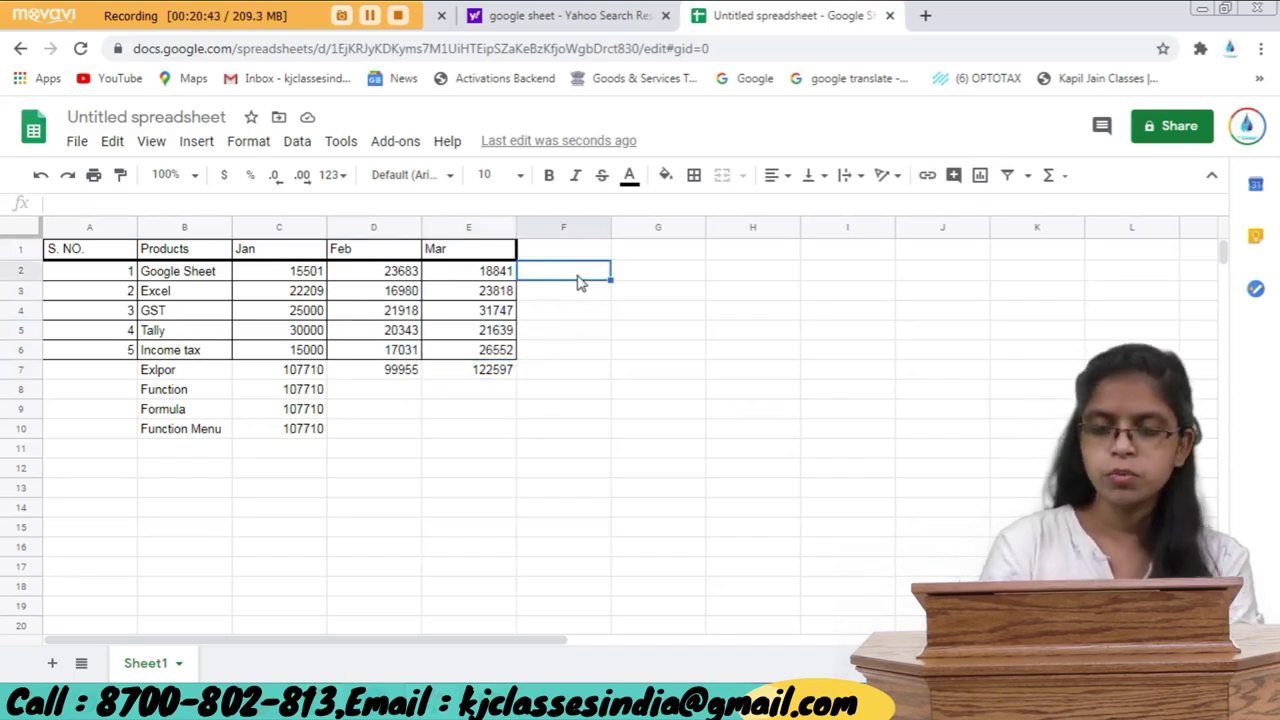
Enter the heading 'Total Sale' in F1.
key(Up)
text(Tota)
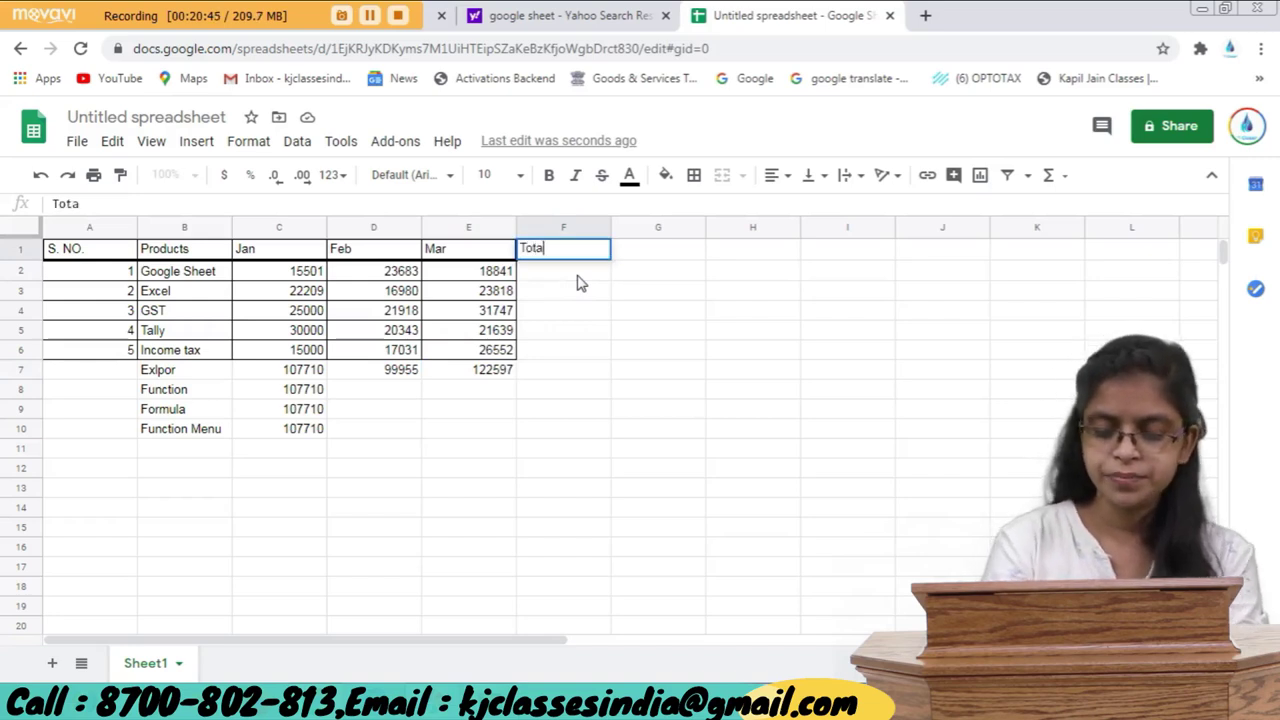
text(l Sale)
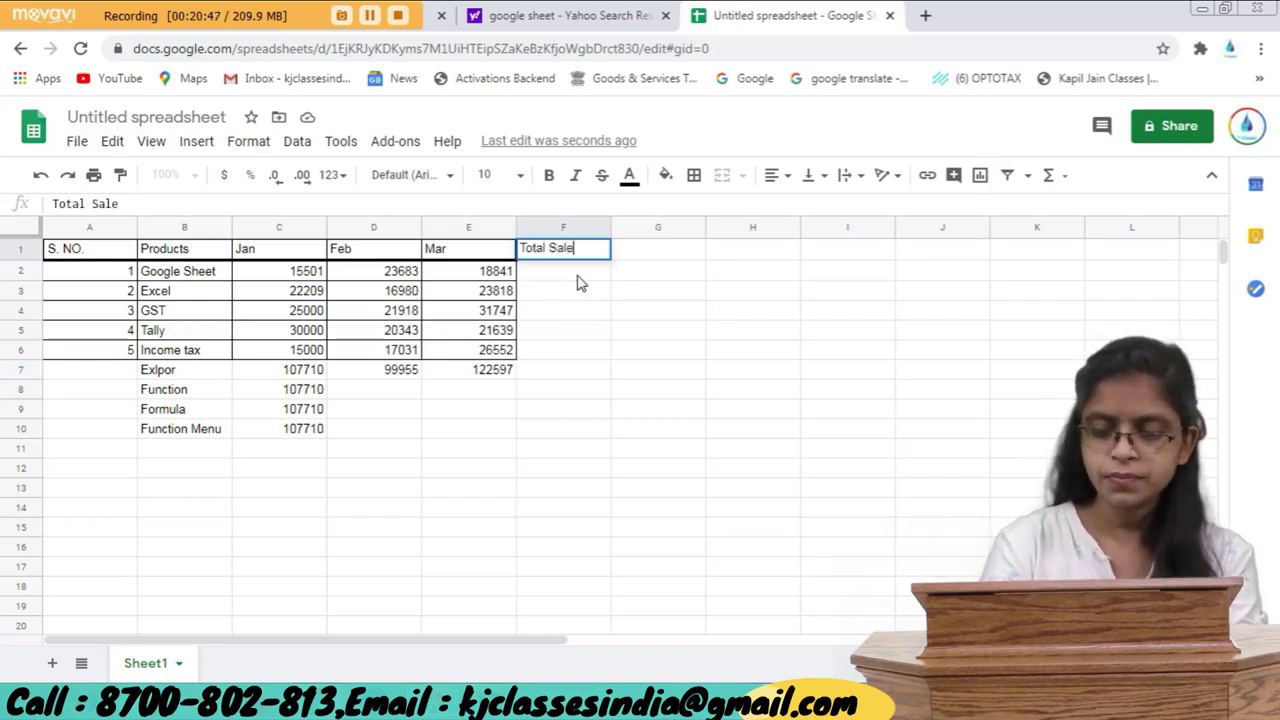
key(Return)
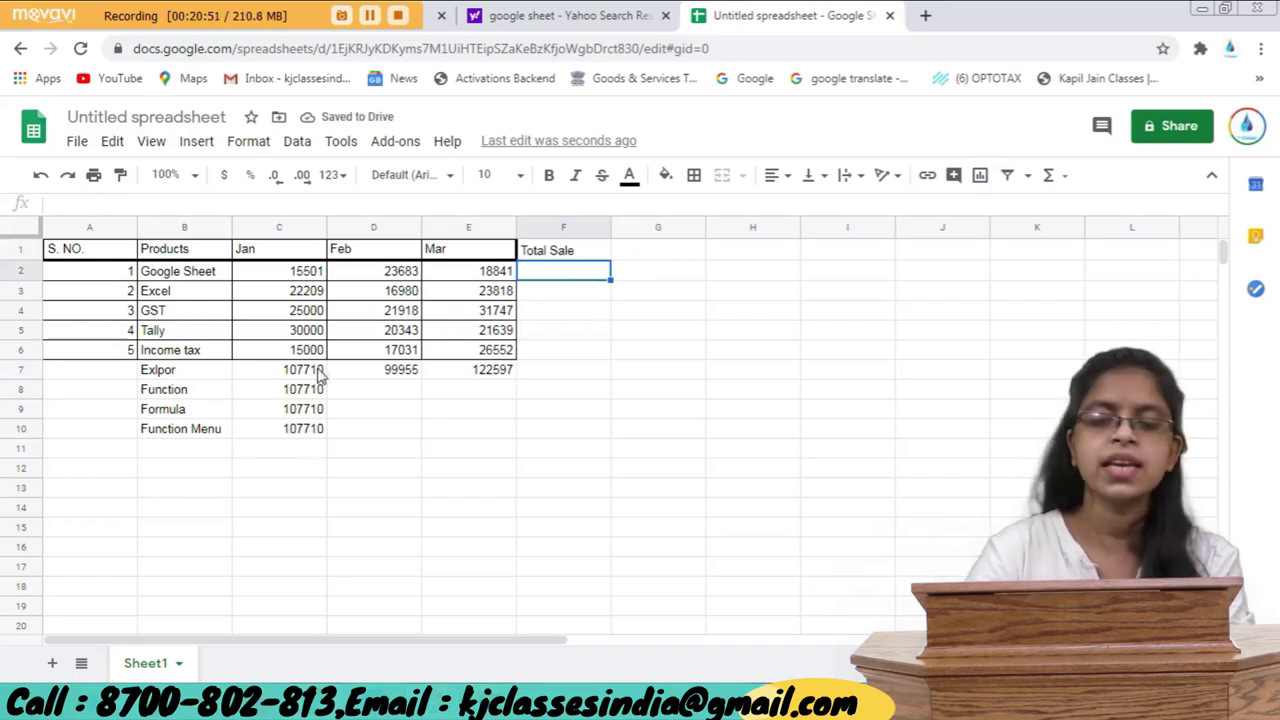
Select the Google Sheet row's Jan to Mar sales, C2:E2.
double_click(520, 276)
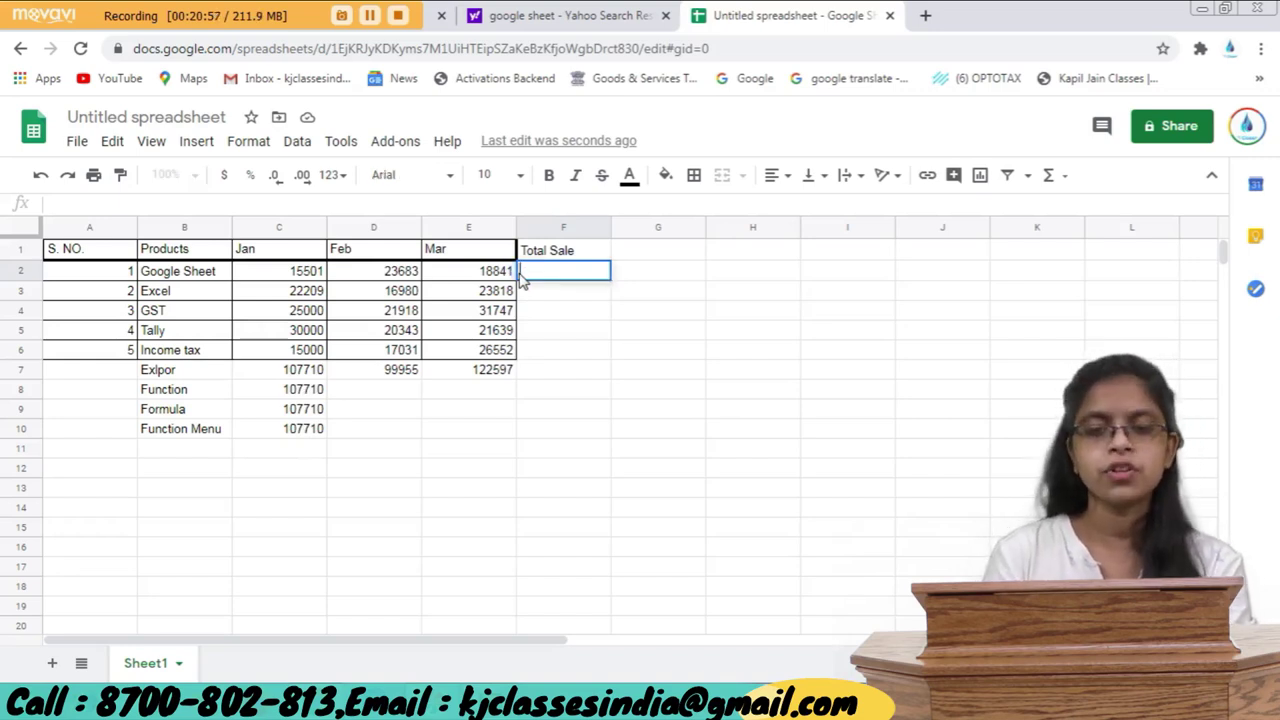
scroll(523, 280, down, 1)
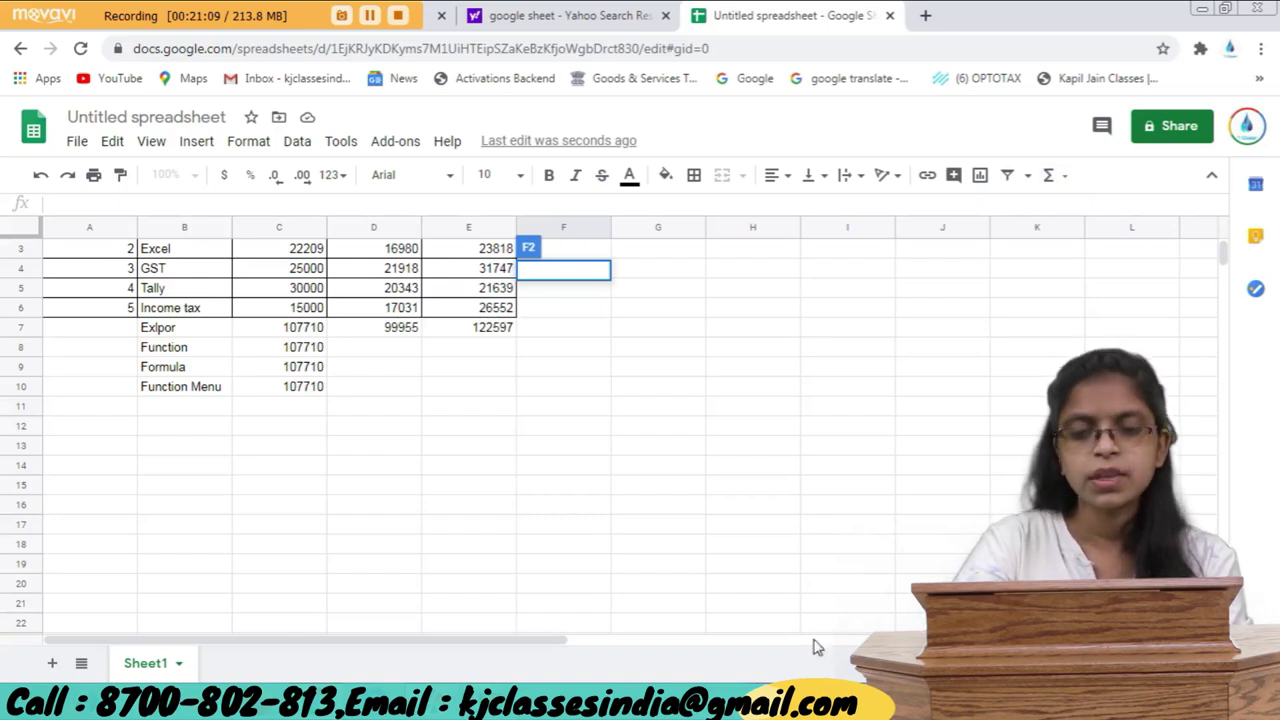
scroll(280, 570, up, 2)
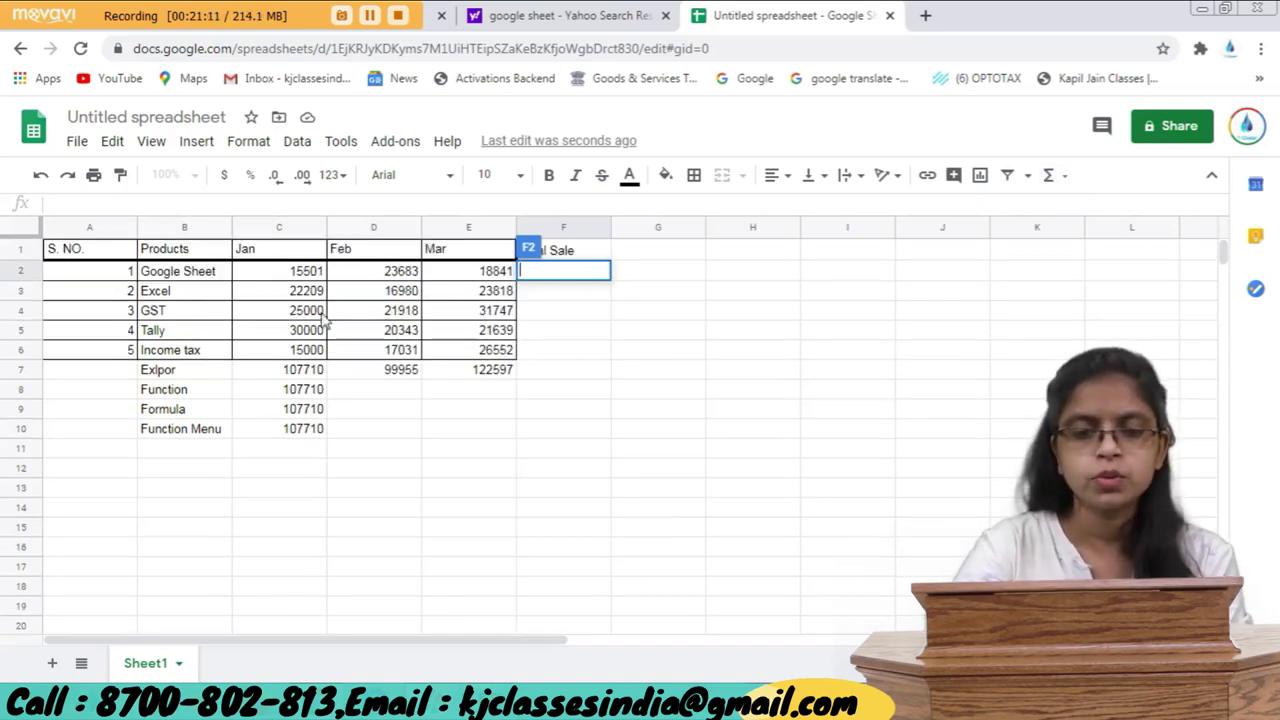
drag(268, 273, 497, 277)
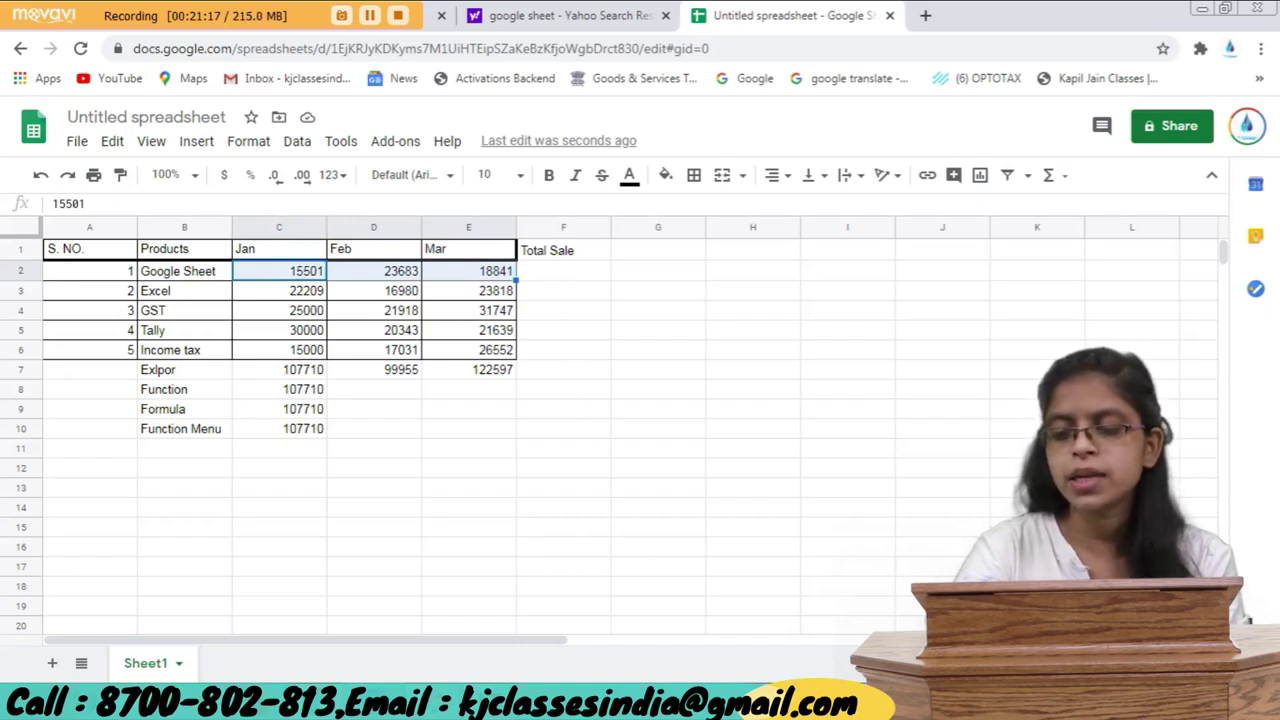
Drop the Explore SUM of C2:E2 into F2 (58025) and fill it down to F6 with Ctrl+D.
key(alt+shift+x)
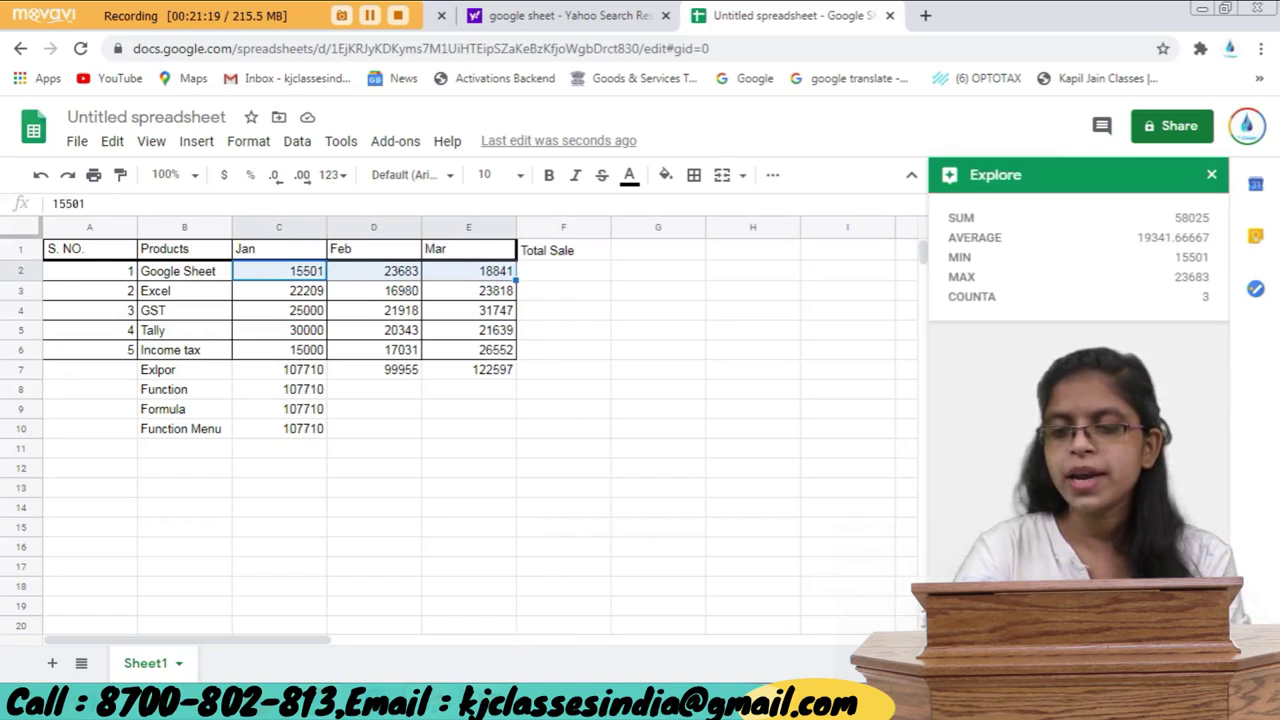
drag(1020, 266, 565, 266)
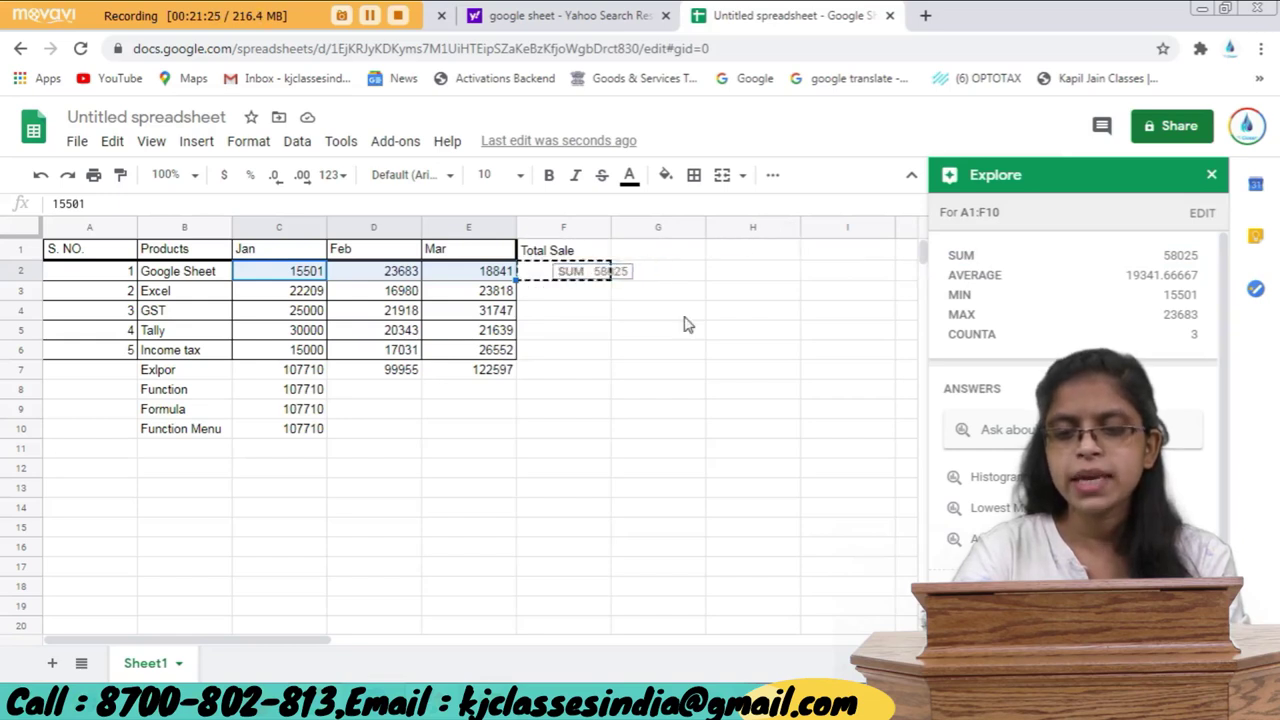
click(590, 276)
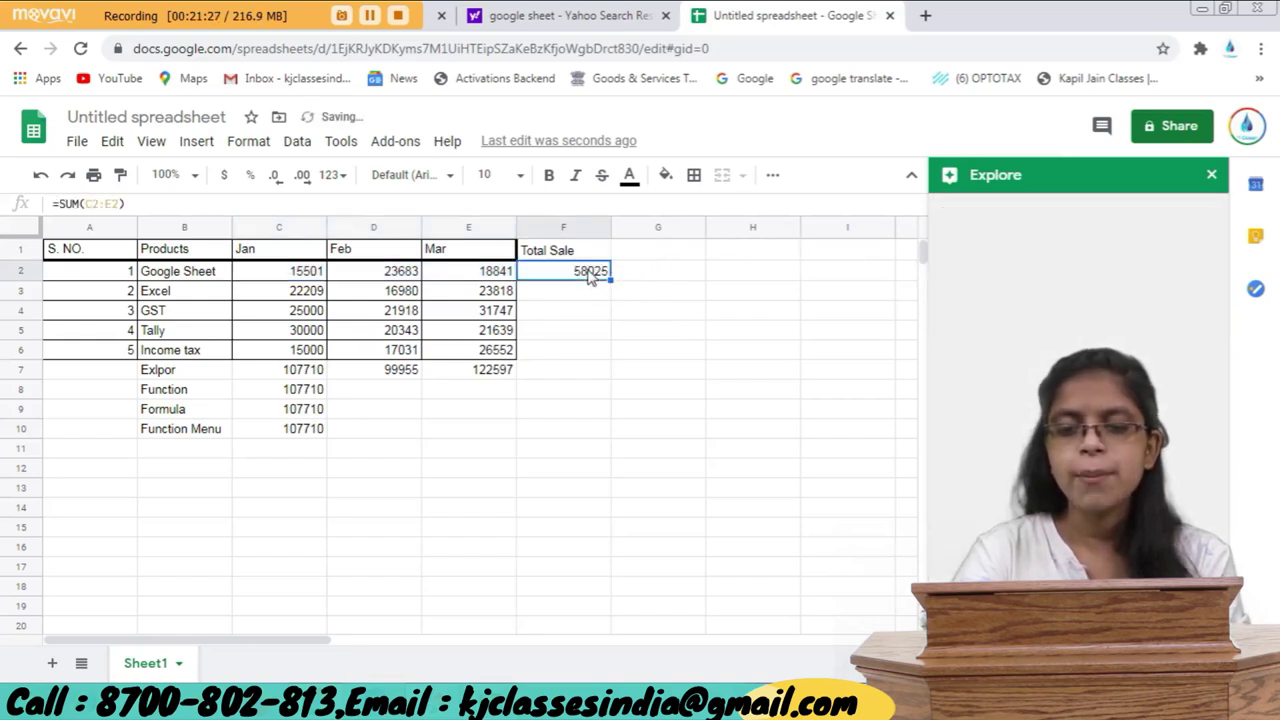
key(shift+Down)
key(shift+Down)
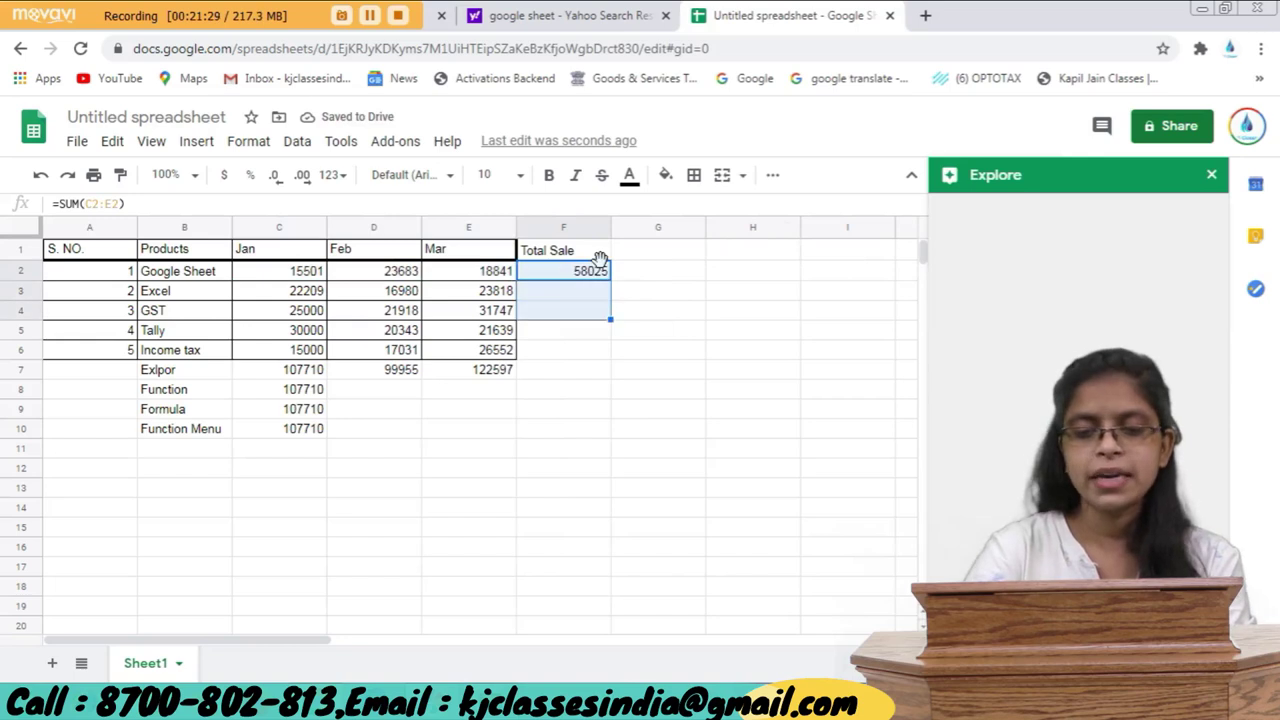
key(shift+Down)
key(shift+Down)
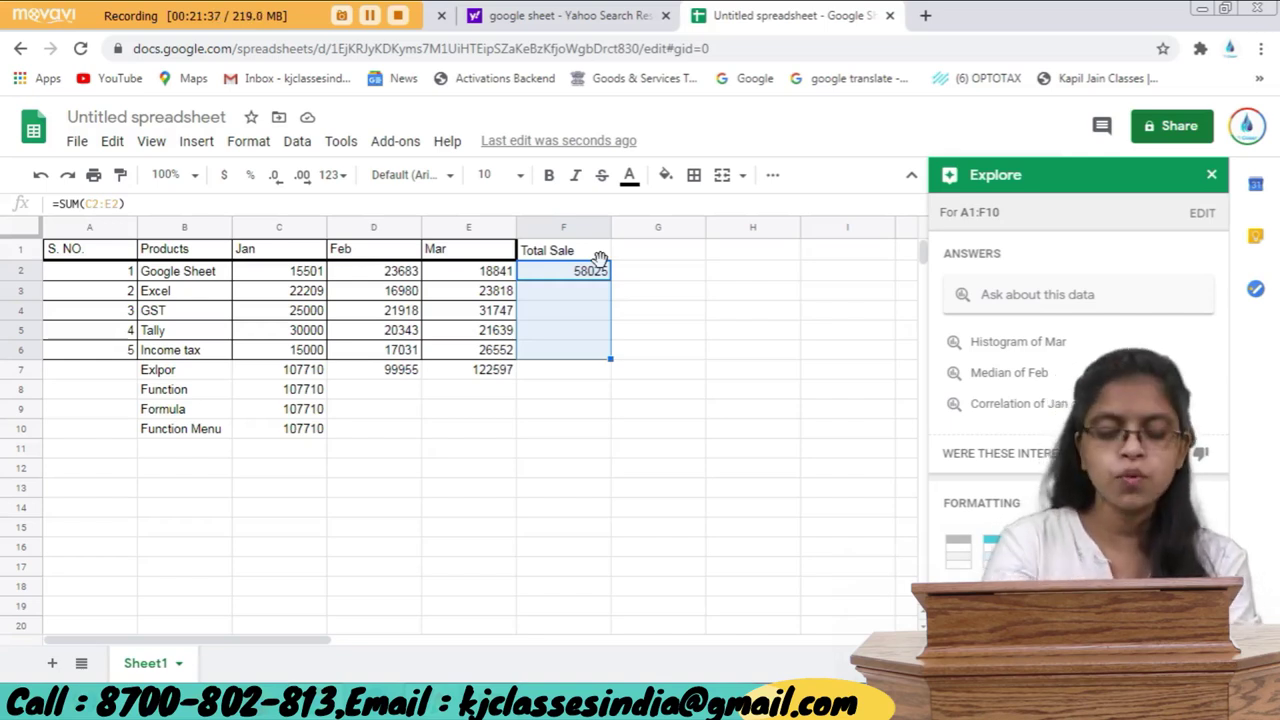
key(ctrl+d)
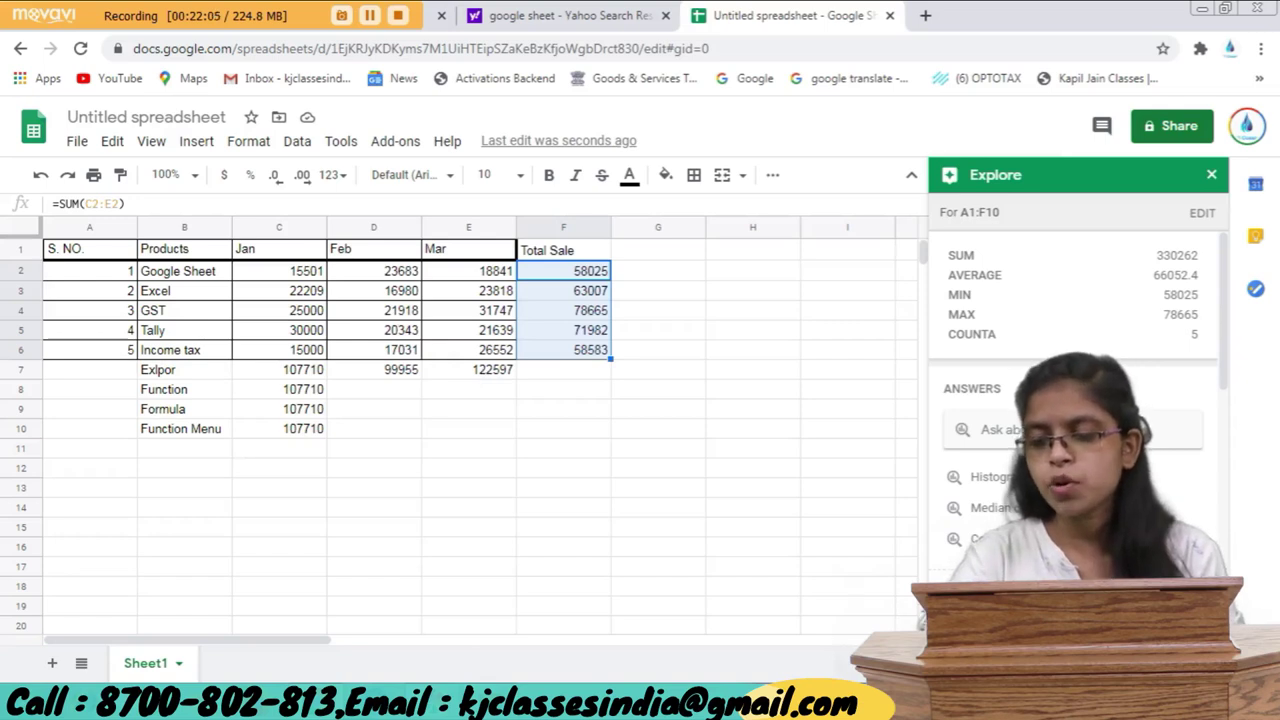
Dismiss the Explore side panel with Alt+Shift+X, revealing Total Sale values 58025 to 78665.
key(alt+shift+x)
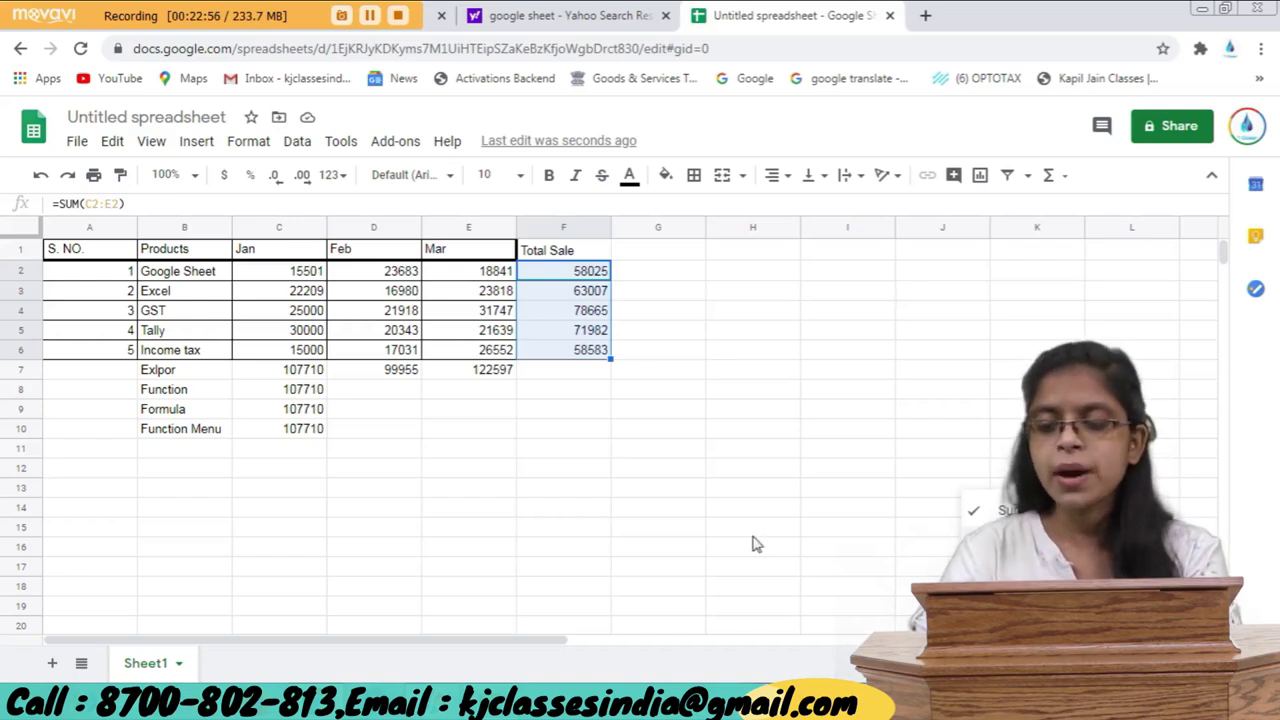
Delete the Google Sheet Jan value 15501 from C2, dropping Jan totals to 92209 and F2 to 42524.
click(548, 512)
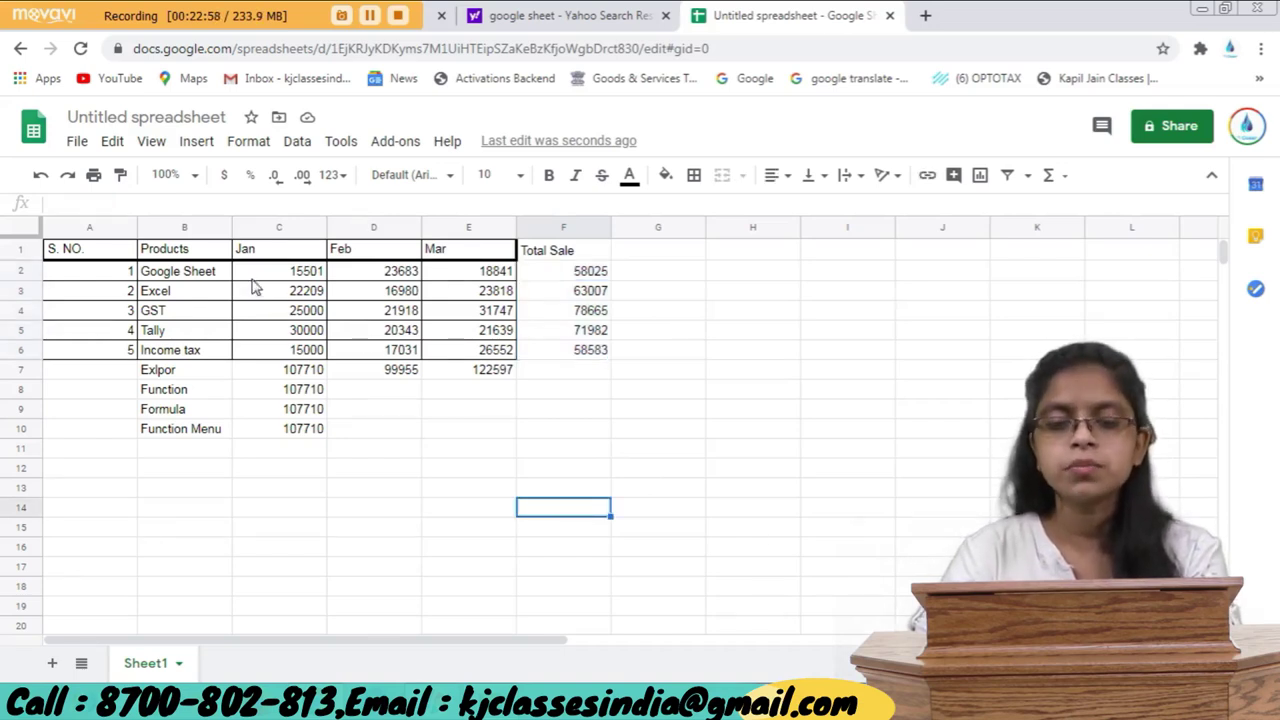
drag(258, 272, 516, 364)
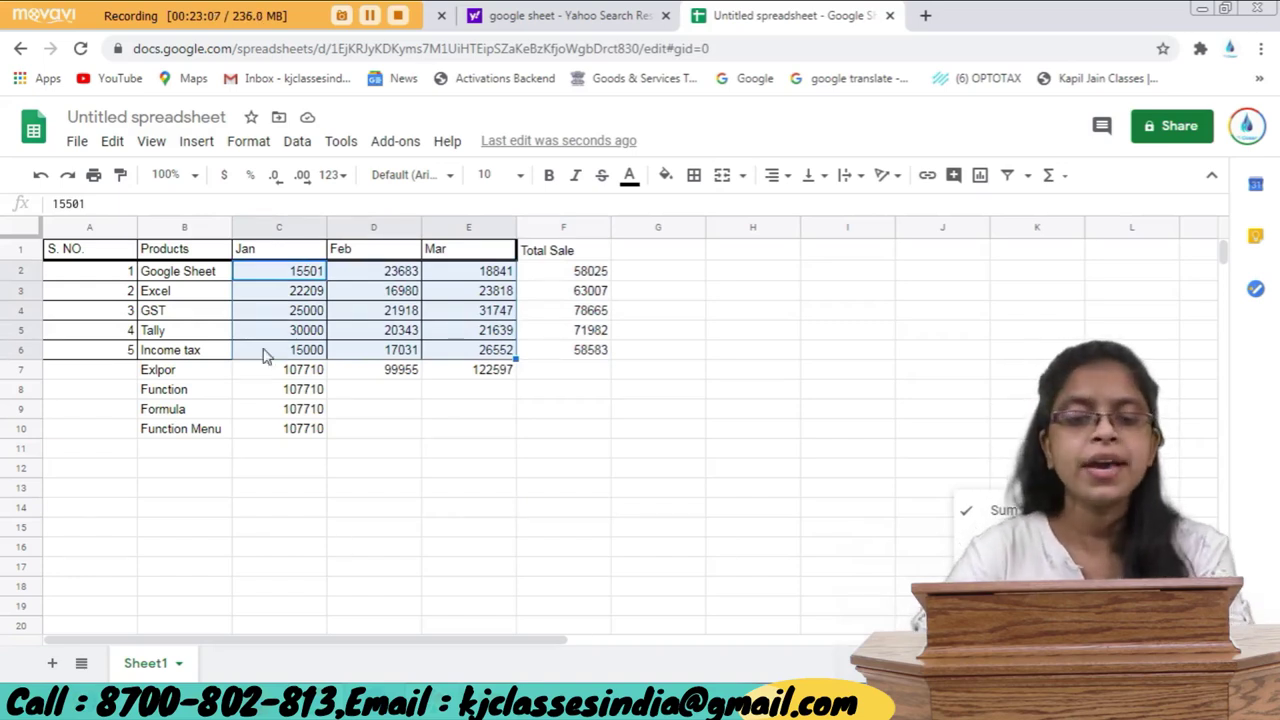
click(293, 278)
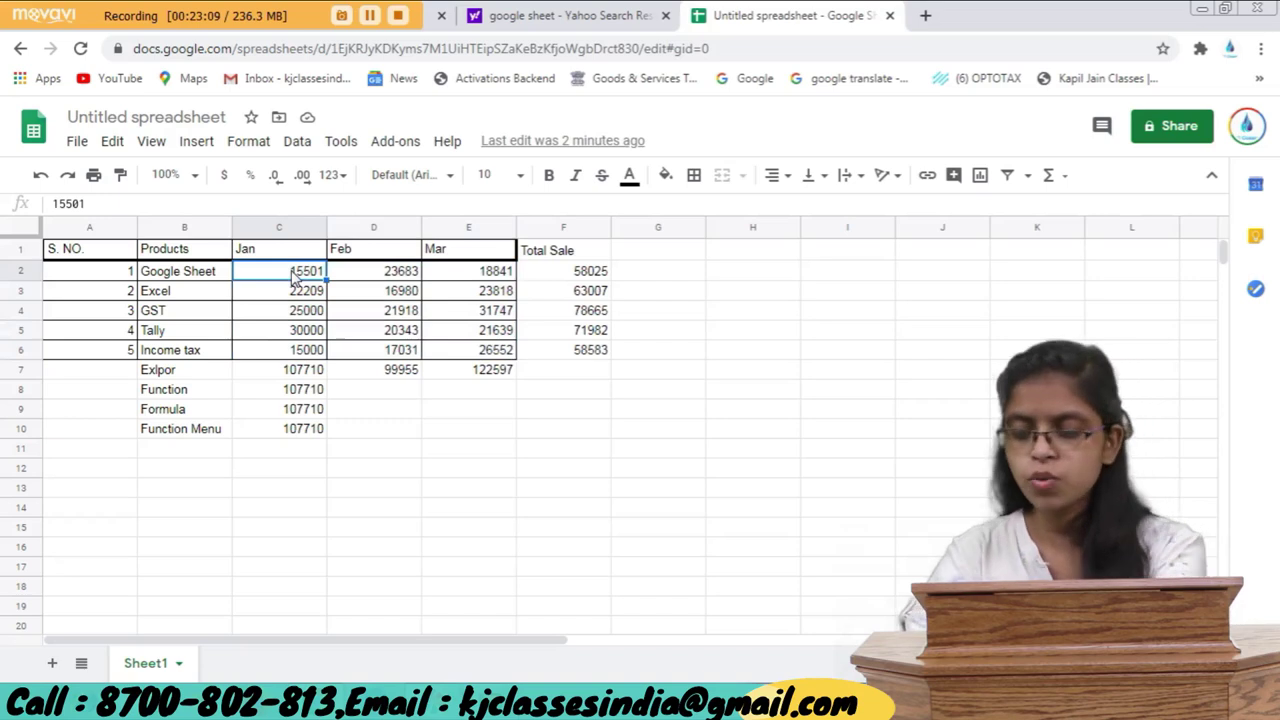
key(Delete)
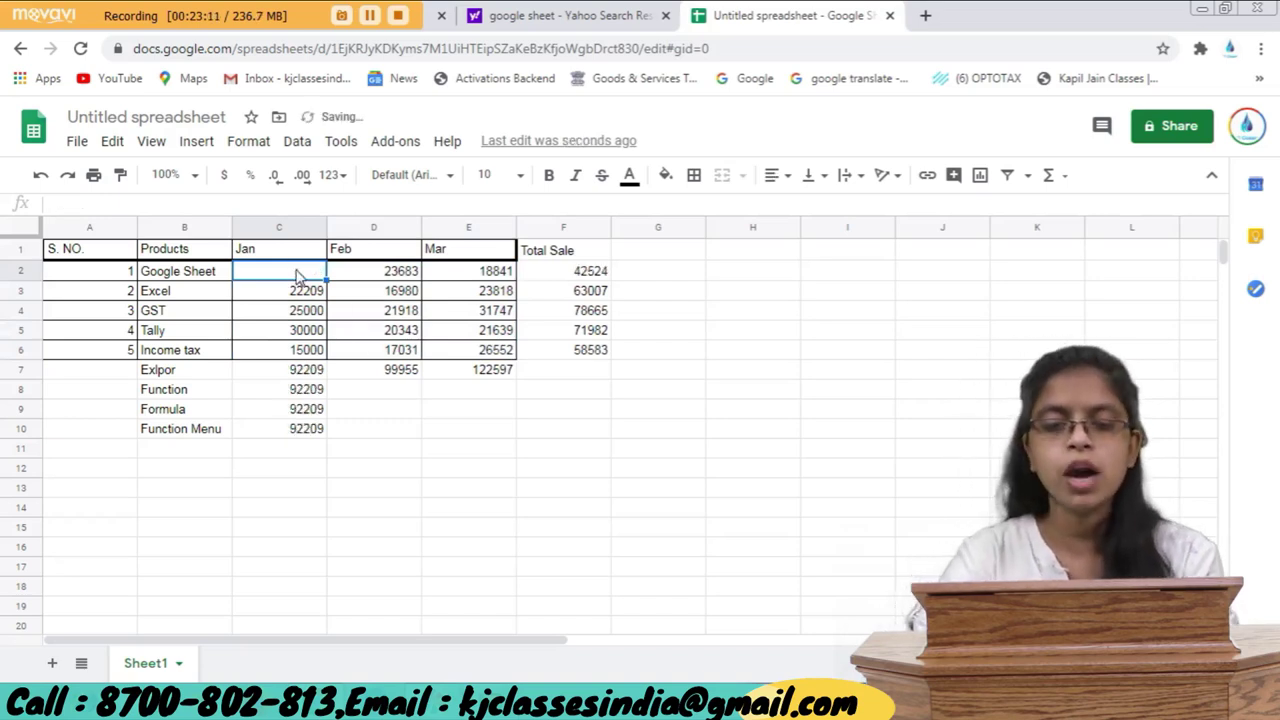
drag(296, 276, 505, 350)
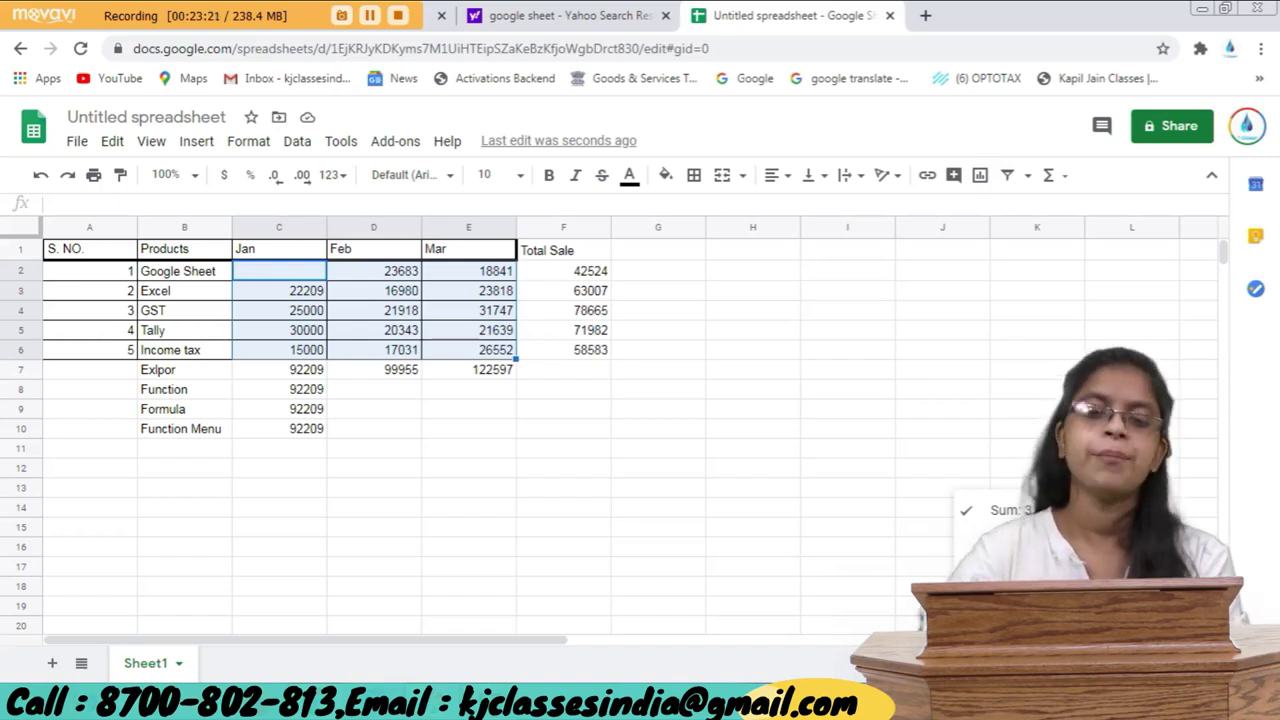
Enter 'fcaghdsf' in C2 so the C9 addition total shows #VALUE! while SUM totals stay 92209.
click(262, 271)
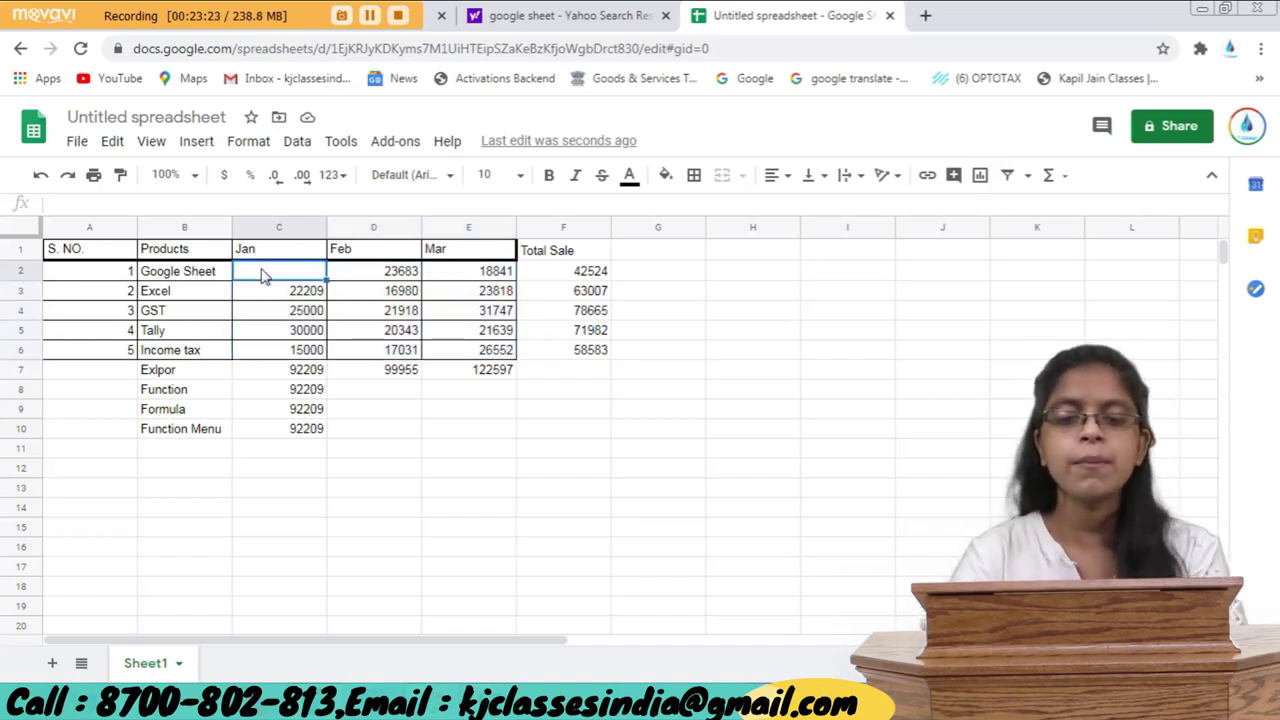
text(fcaghdsf)
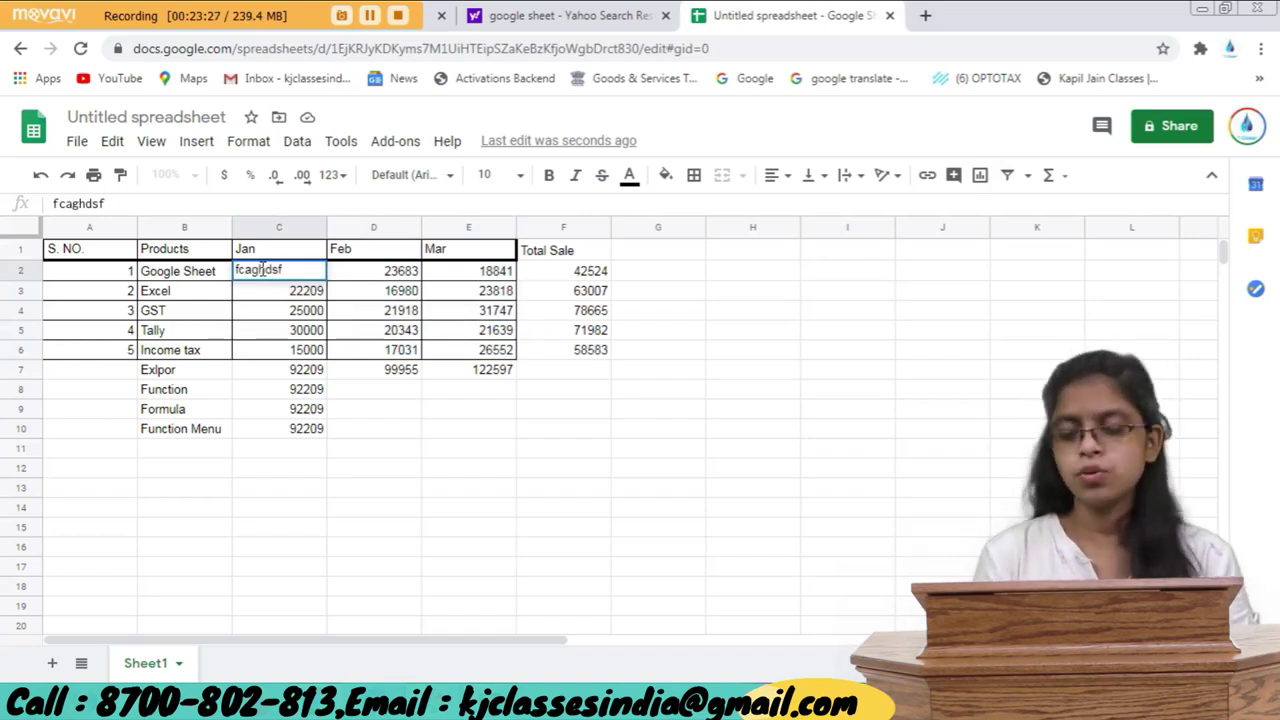
key(Return)
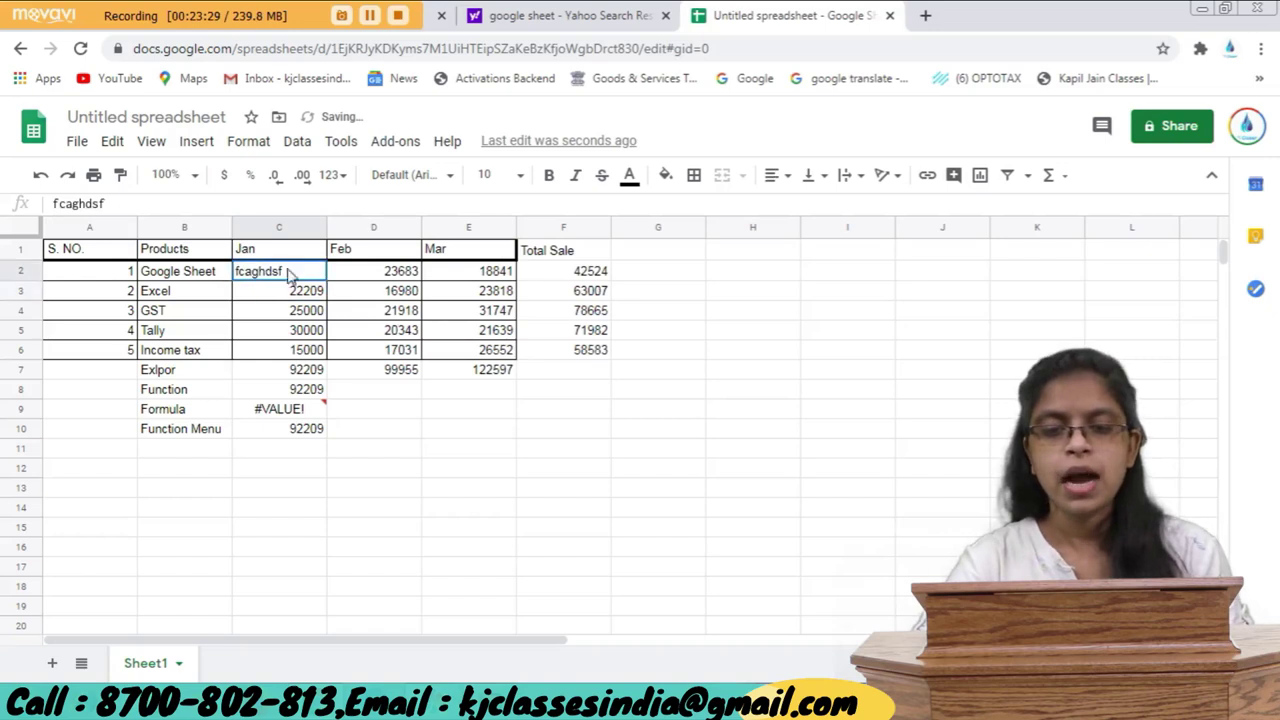
mouse_move(265, 271)
mouse_down()
mouse_move(437, 325)
mouse_move(470, 358)
mouse_up()
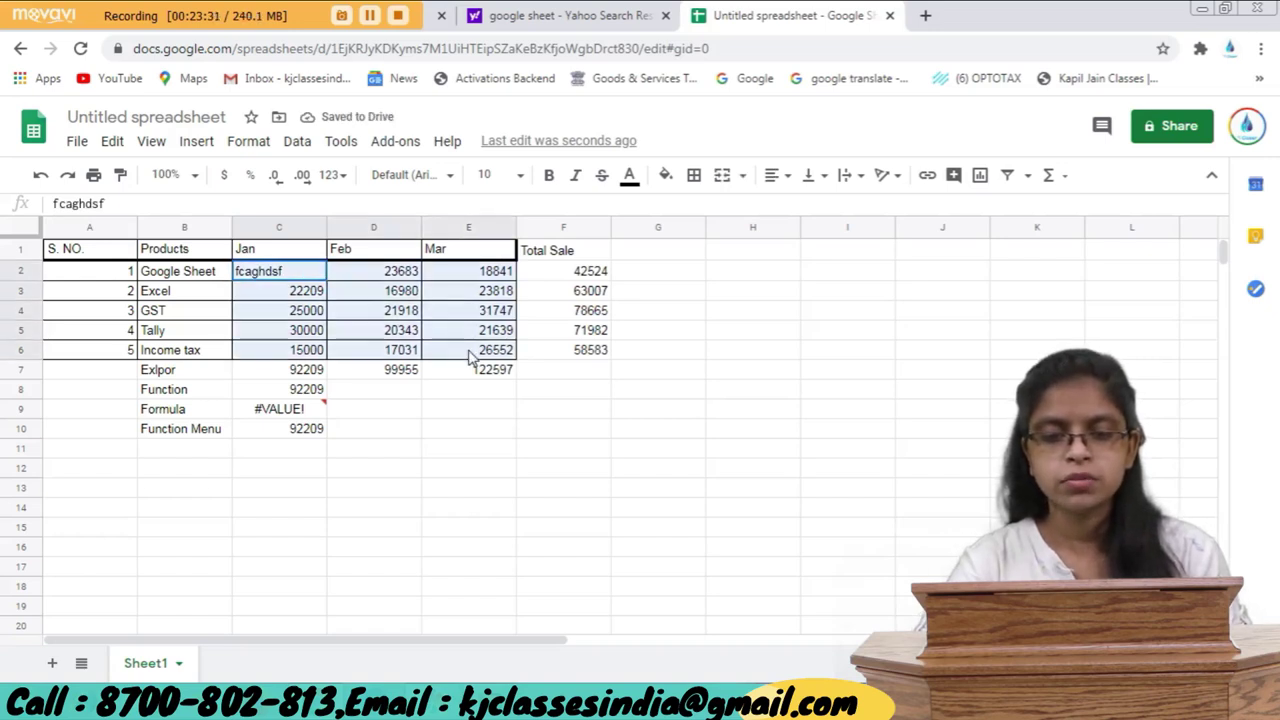
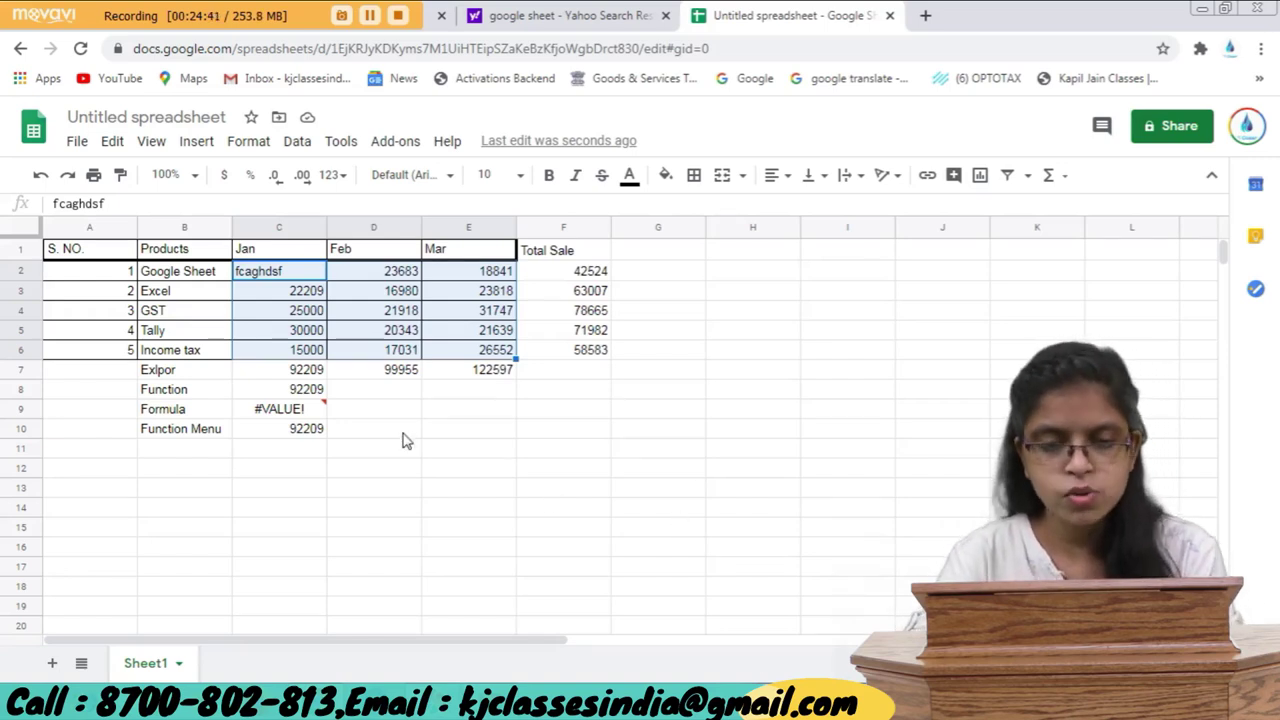
Undo and redo the stray text in C2, then inspect the F2 and C7 formulas.
key(ctrl+z)
key(ctrl+y)
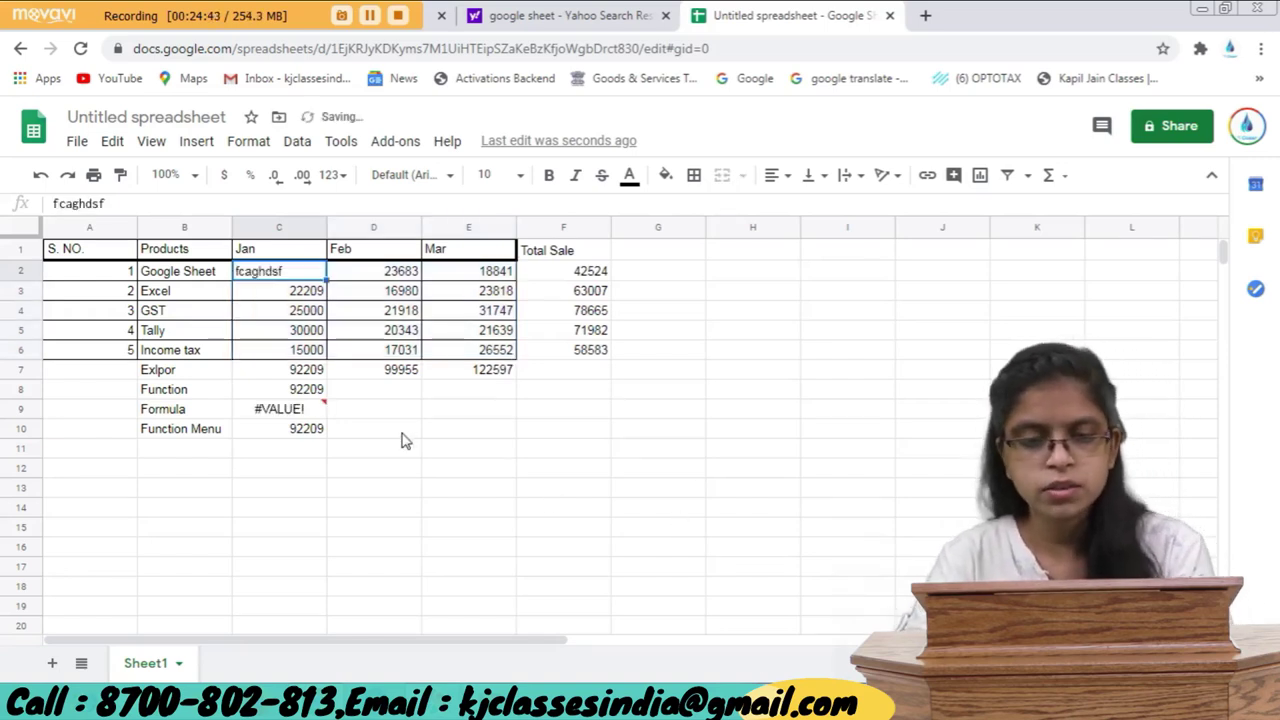
click(340, 332)
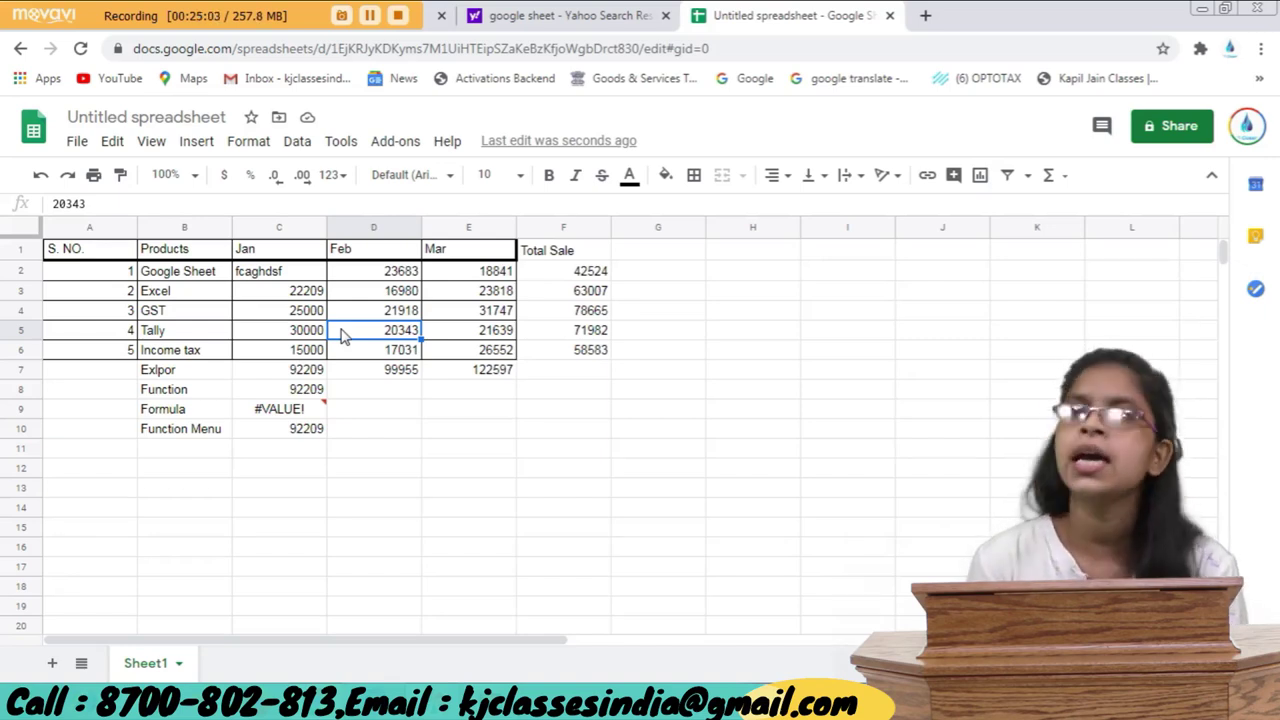
click(287, 276)
click(580, 272)
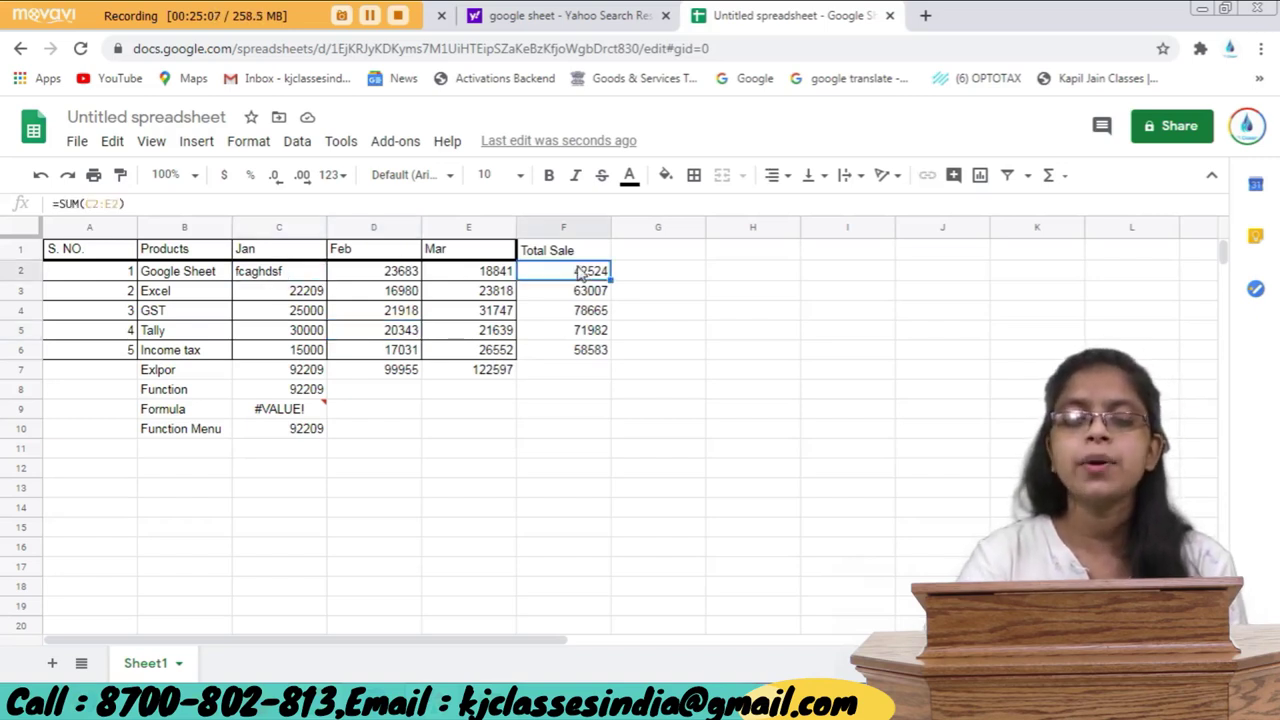
click(300, 371)
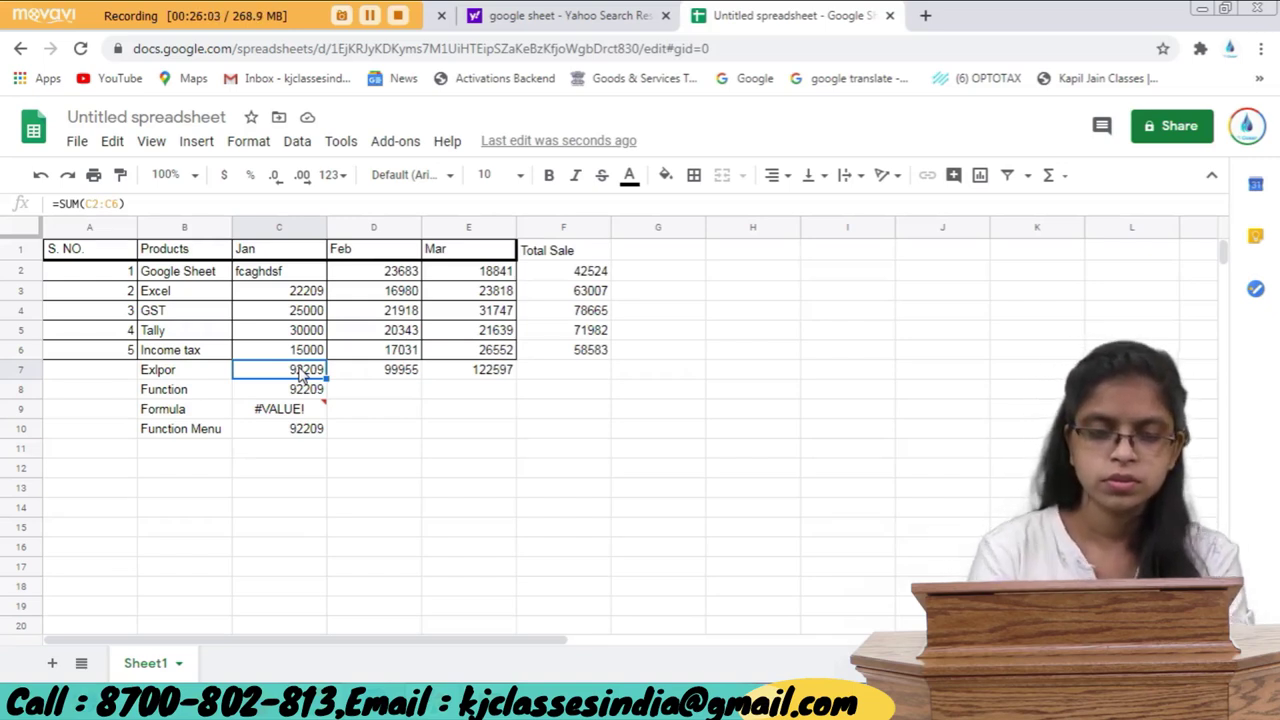
Undo twice to restore 15501 in C2, returning the Jan totals to 107710.
key(ctrl+z)
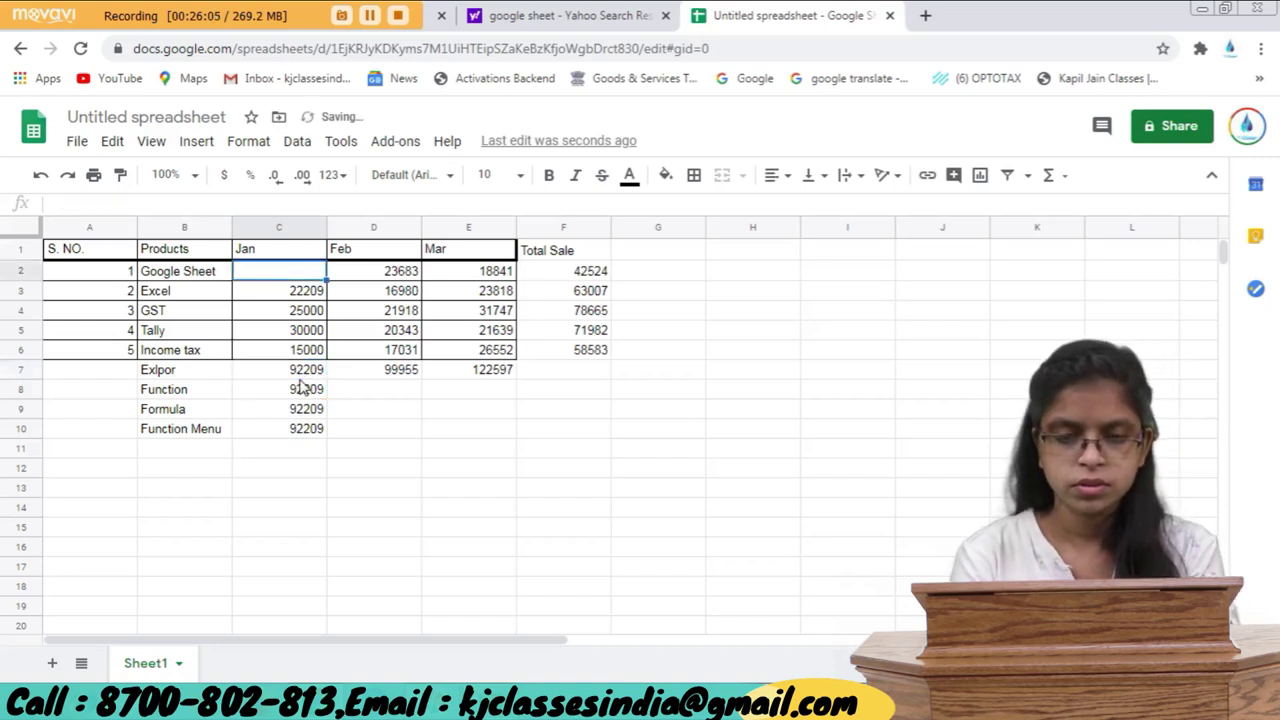
key(ctrl+z)
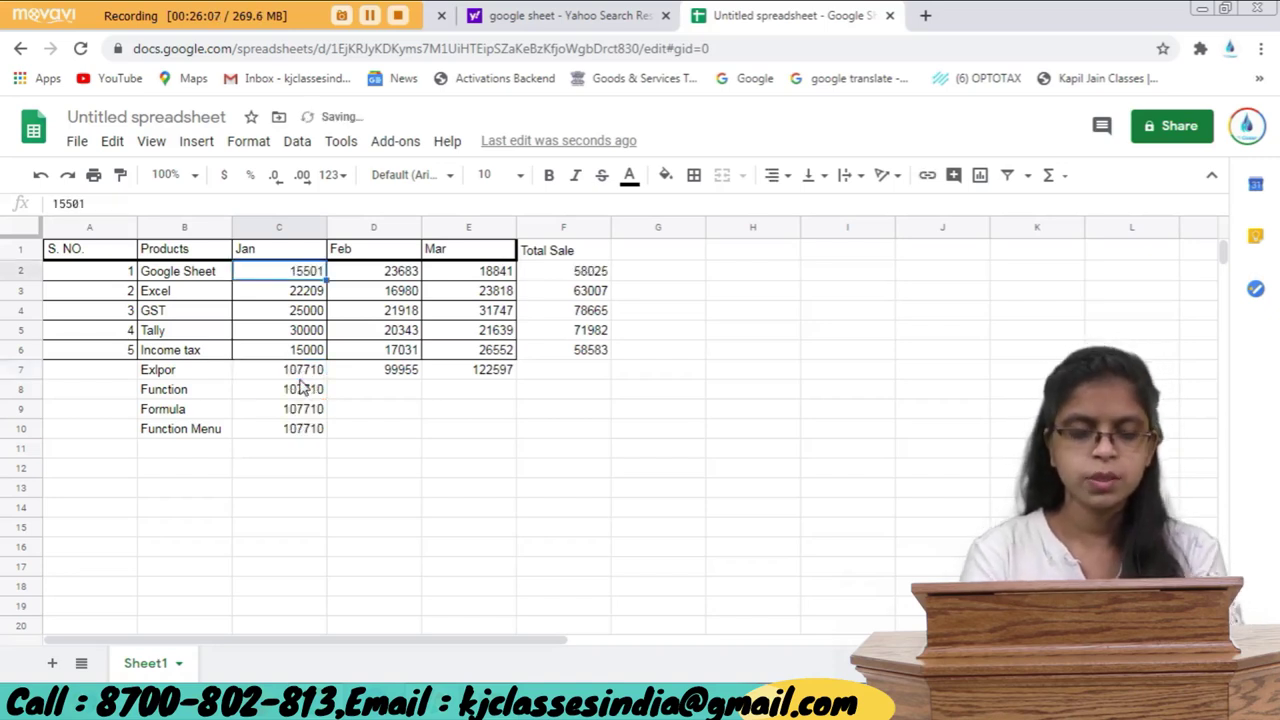
click(441, 475)
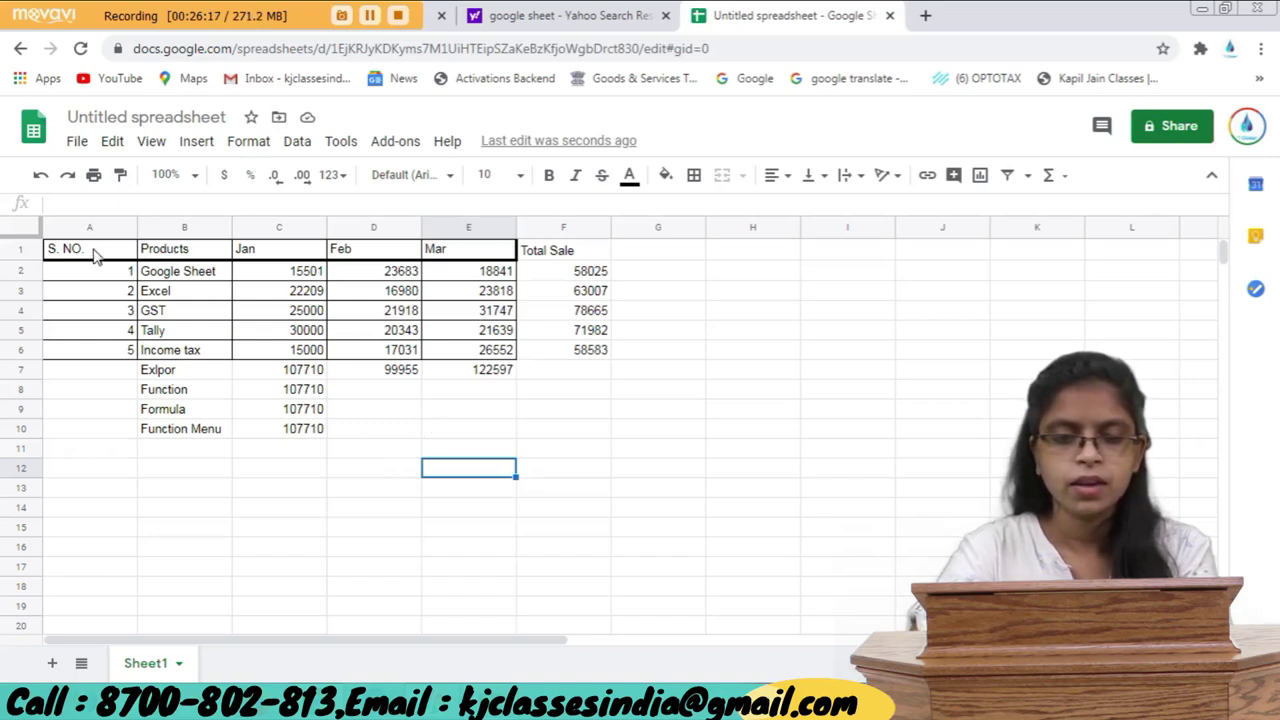
Review the S. NO. and Products headings, the D7 February total and A3.
drag(95, 252, 205, 262)
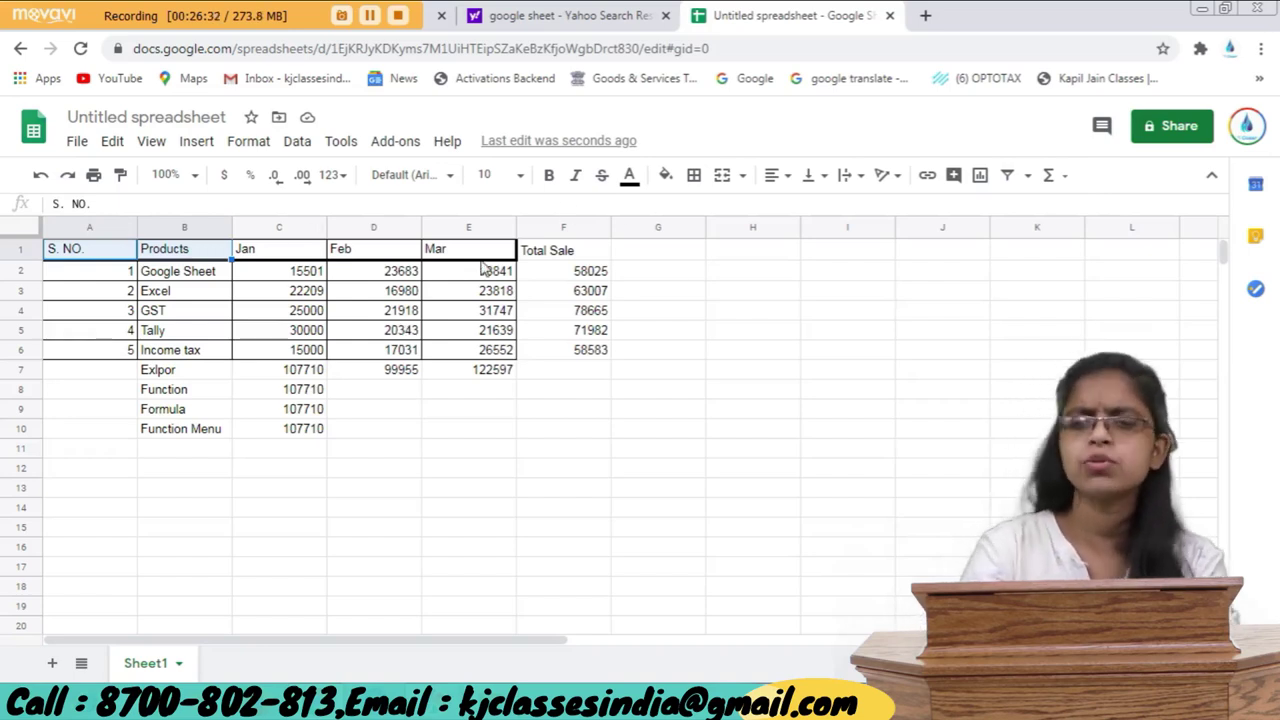
click(365, 385)
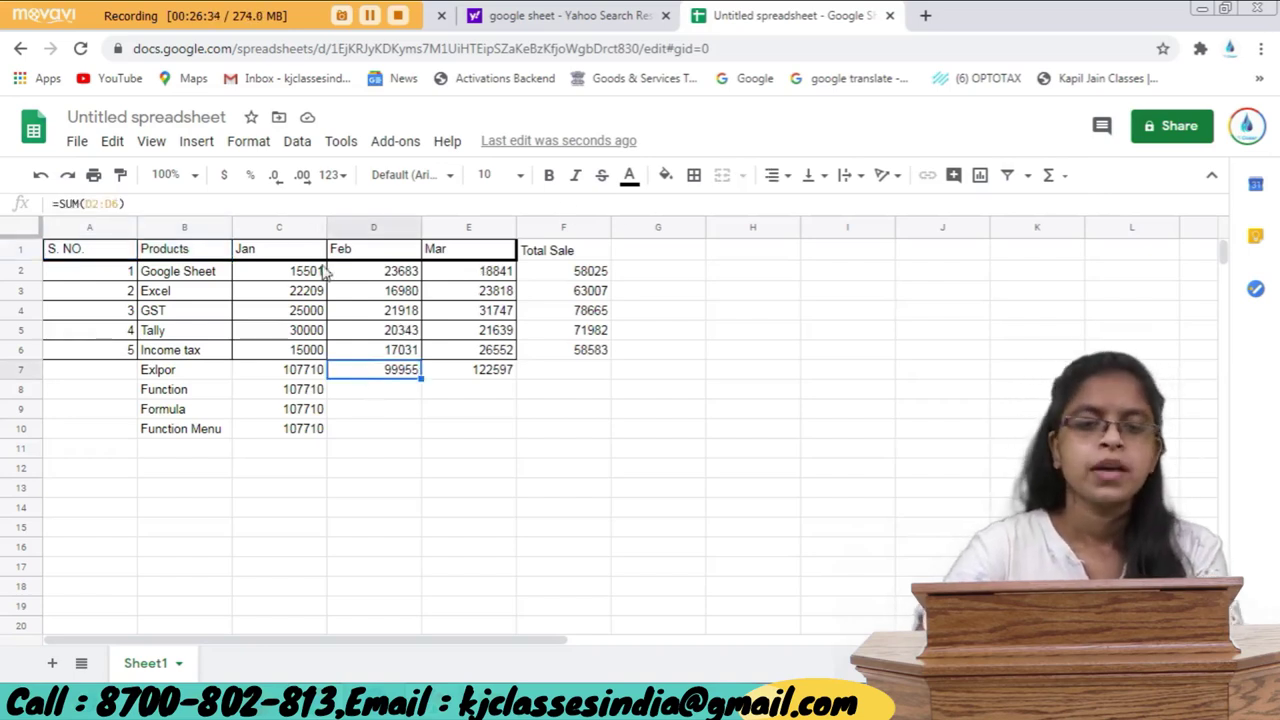
click(126, 298)
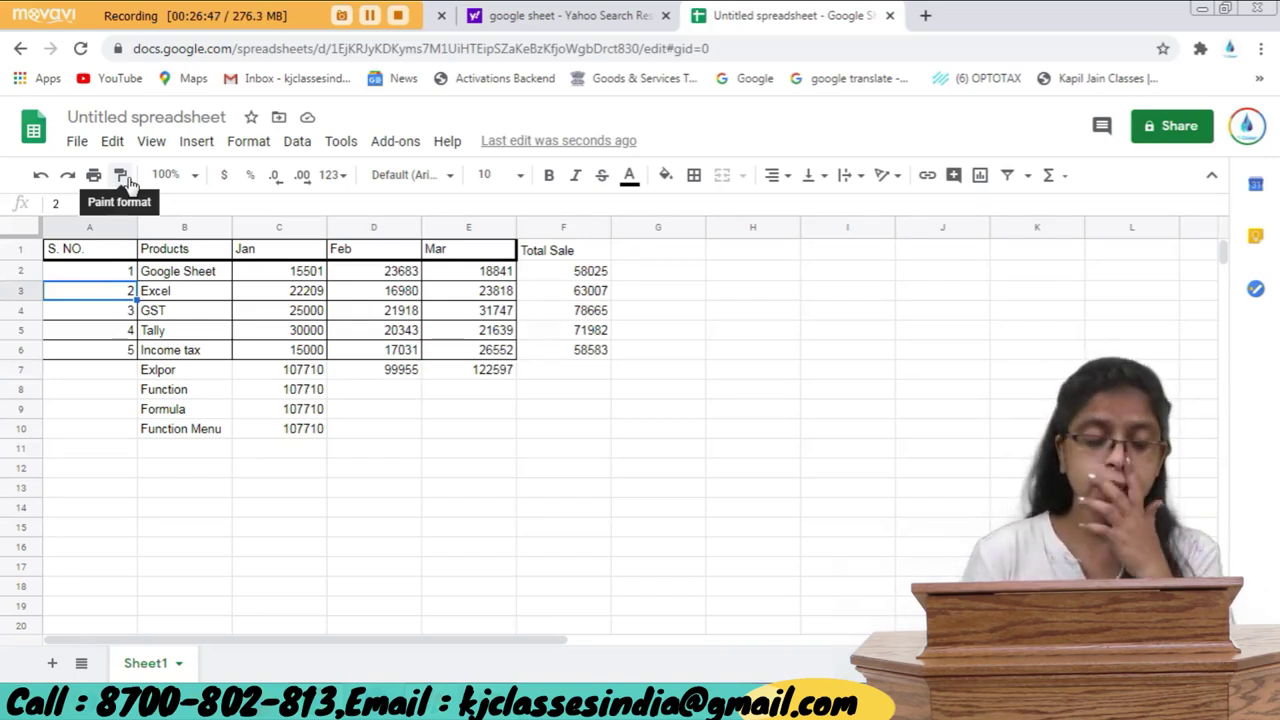
Make the S. NO. heading bold with a blue fill and white text.
click(113, 254)
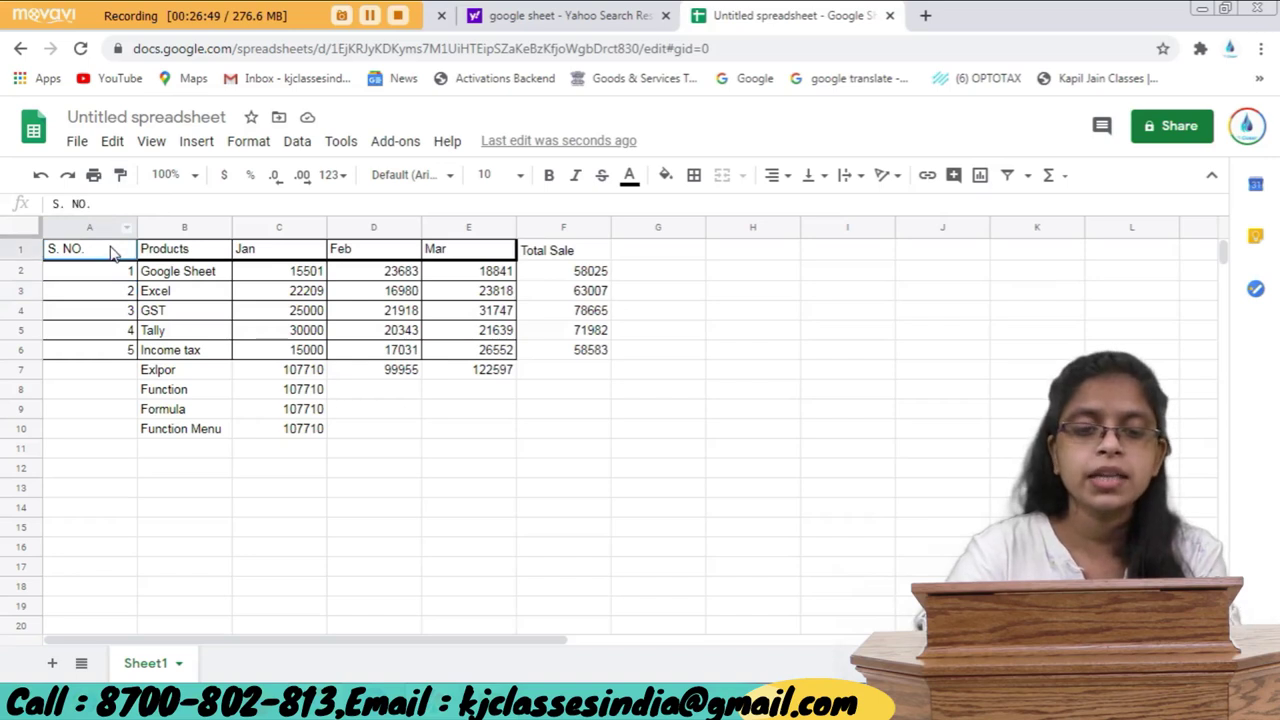
drag(94, 251, 450, 249)
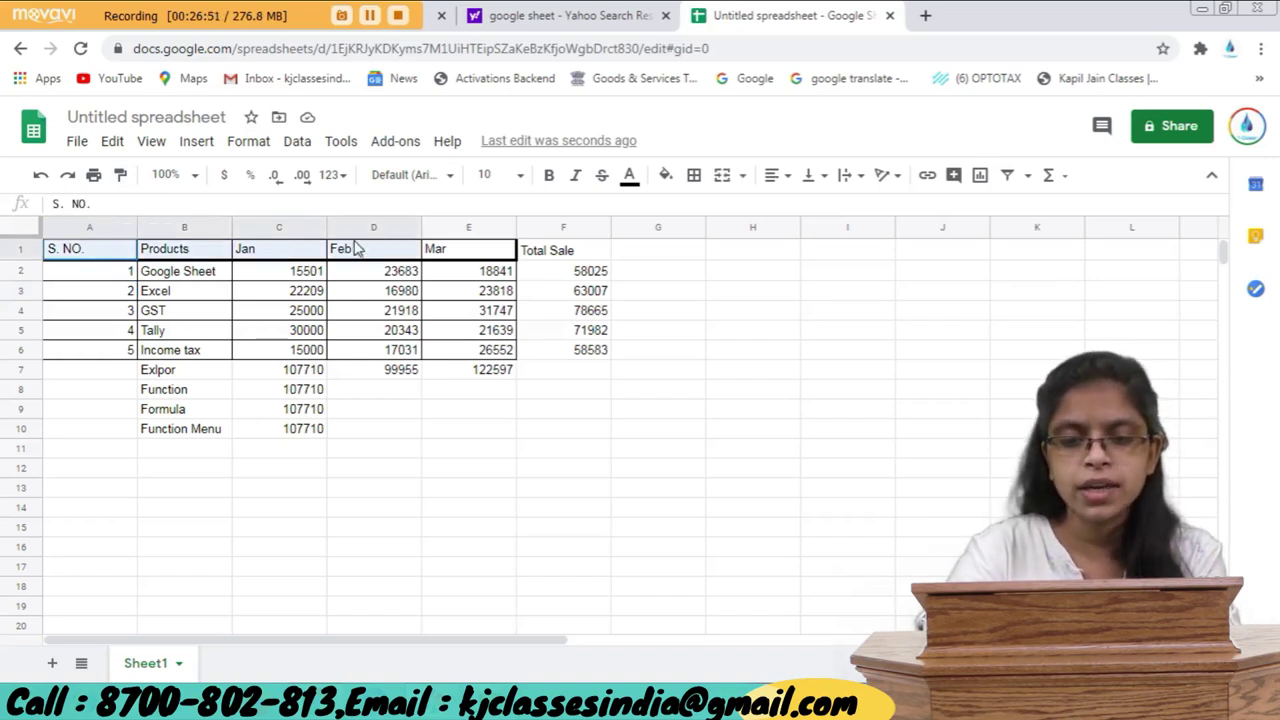
click(127, 250)
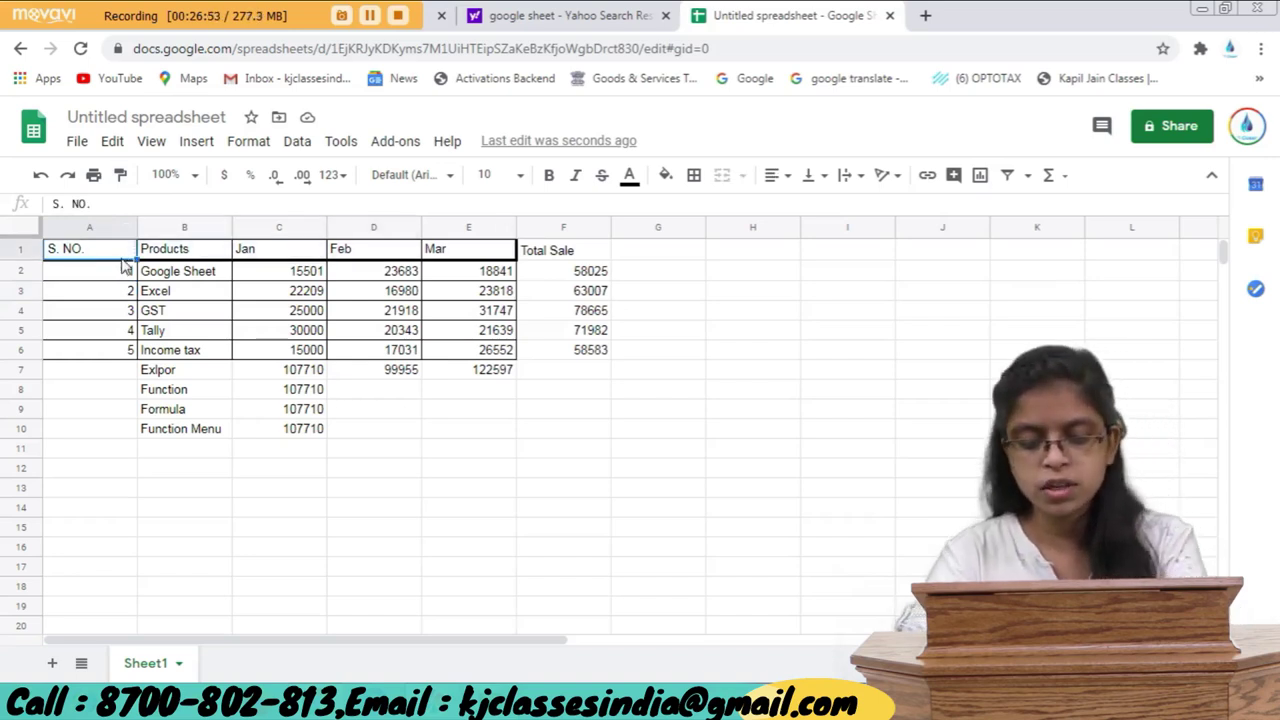
key(ctrl+b)
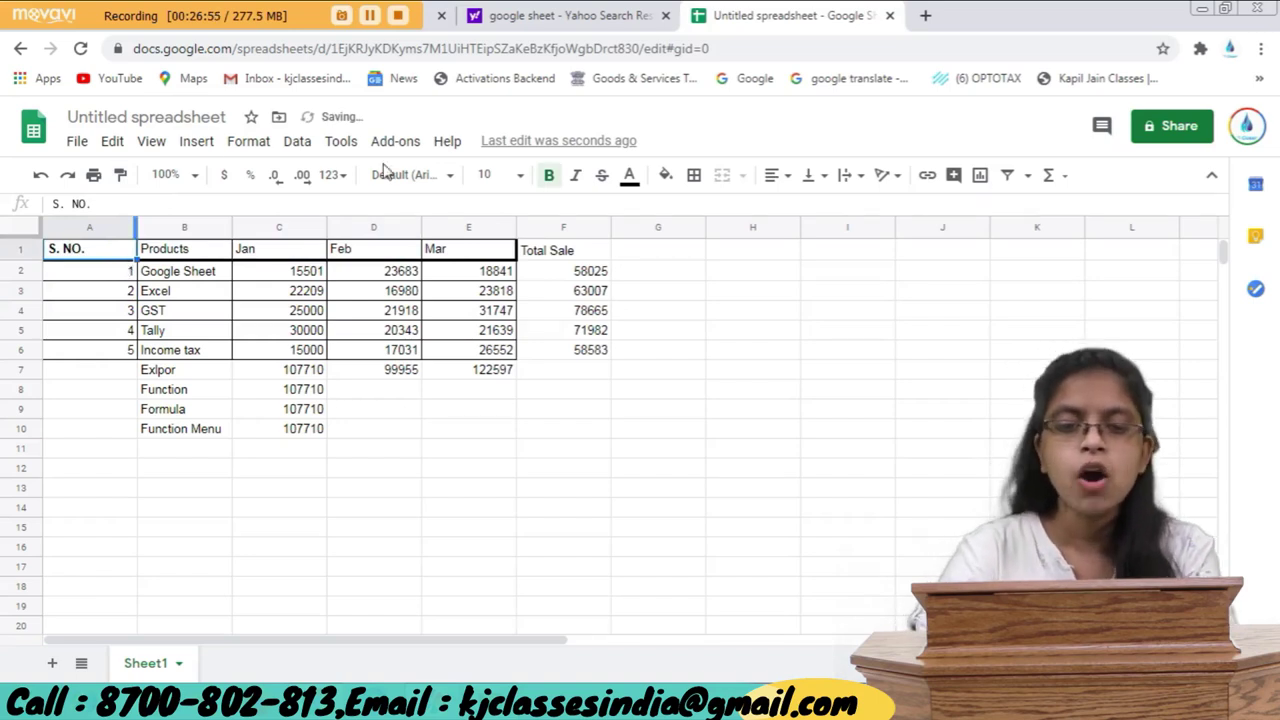
click(668, 184)
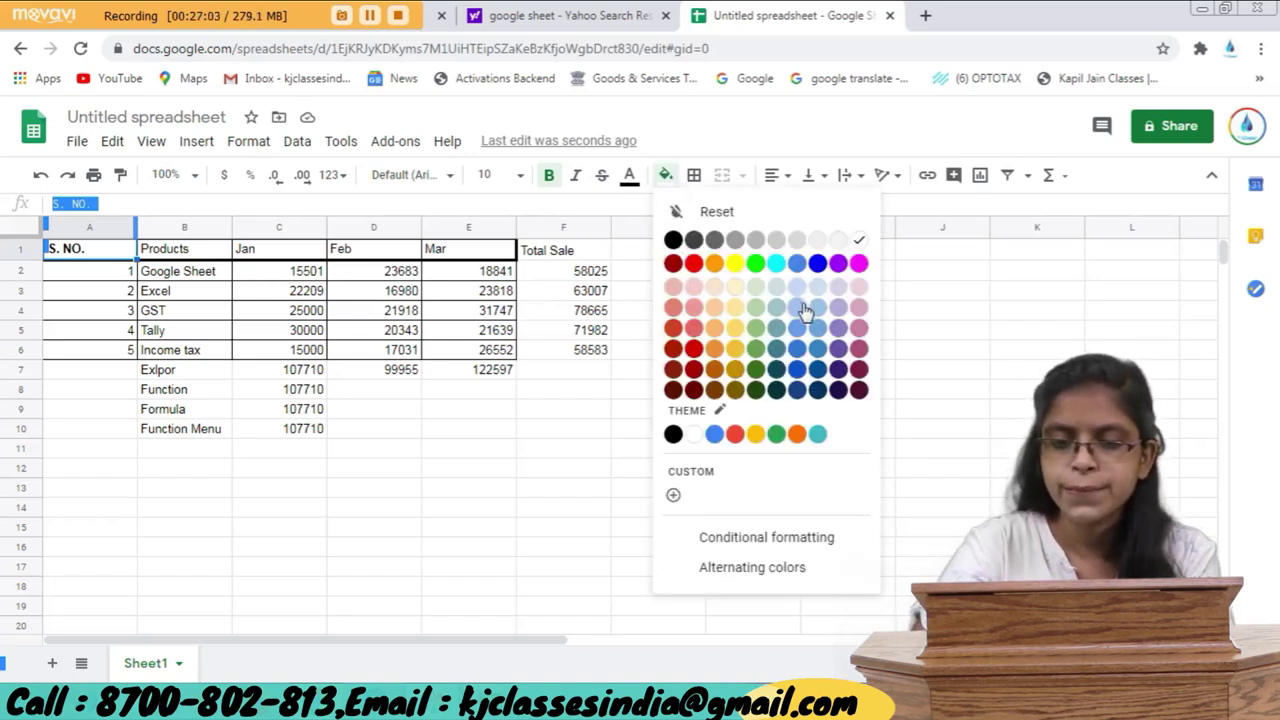
click(818, 348)
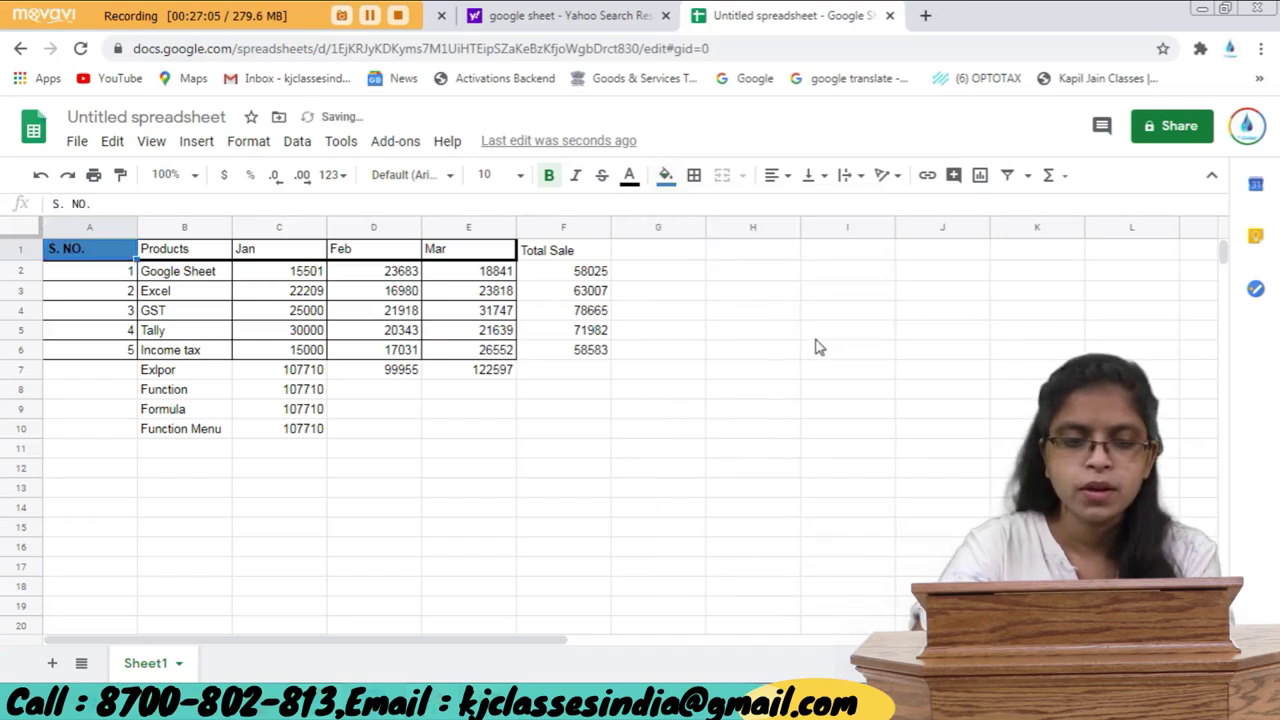
click(629, 175)
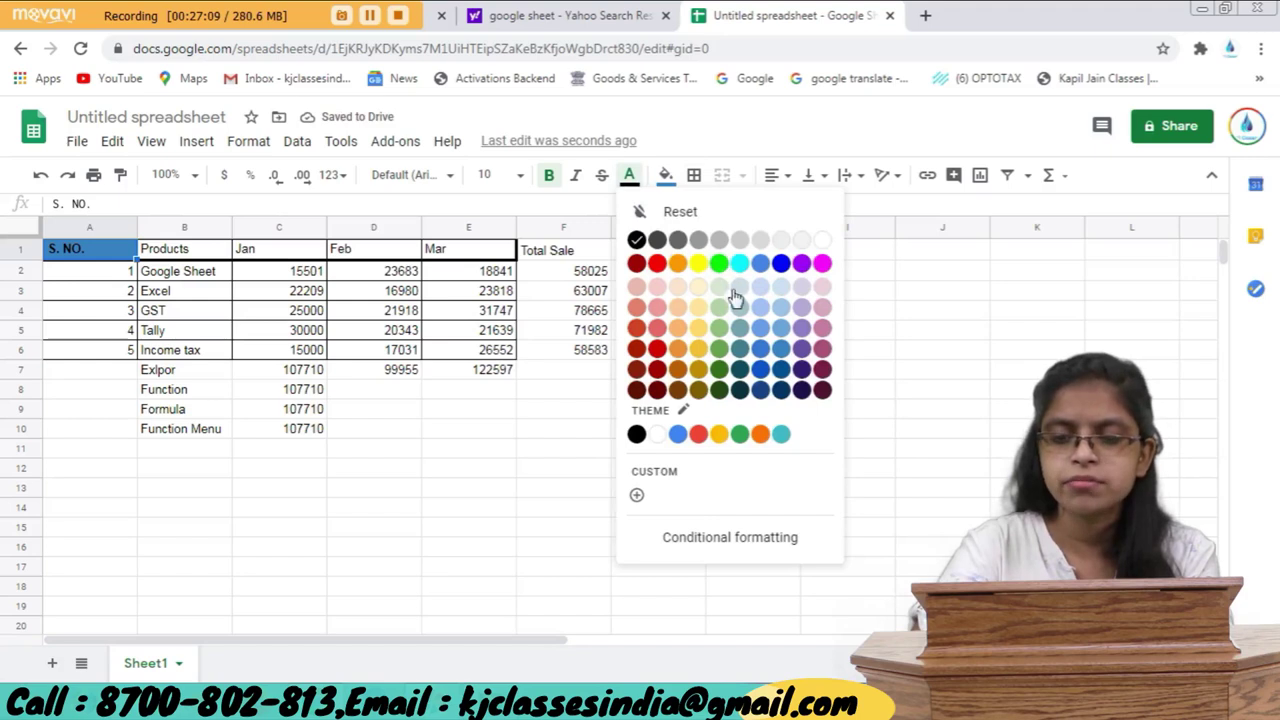
click(822, 244)
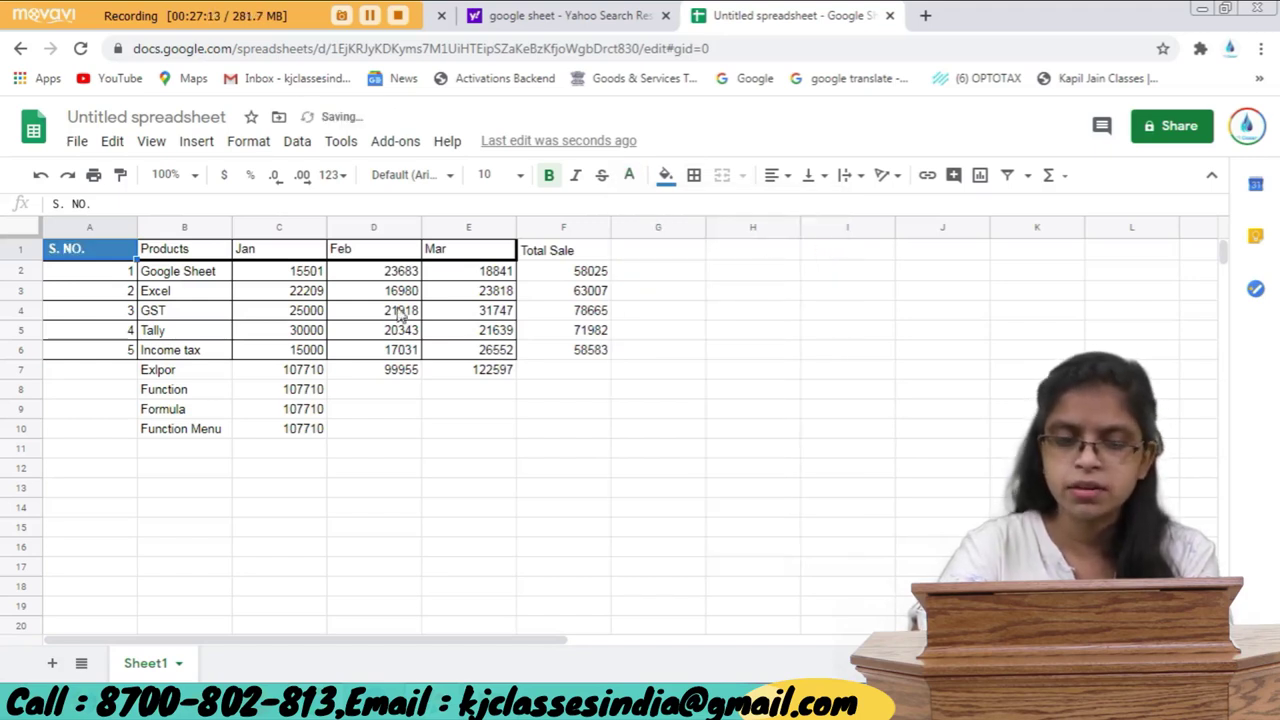
Paint the S. NO. heading format across the Products through Total Sale headings.
click(125, 372)
click(115, 250)
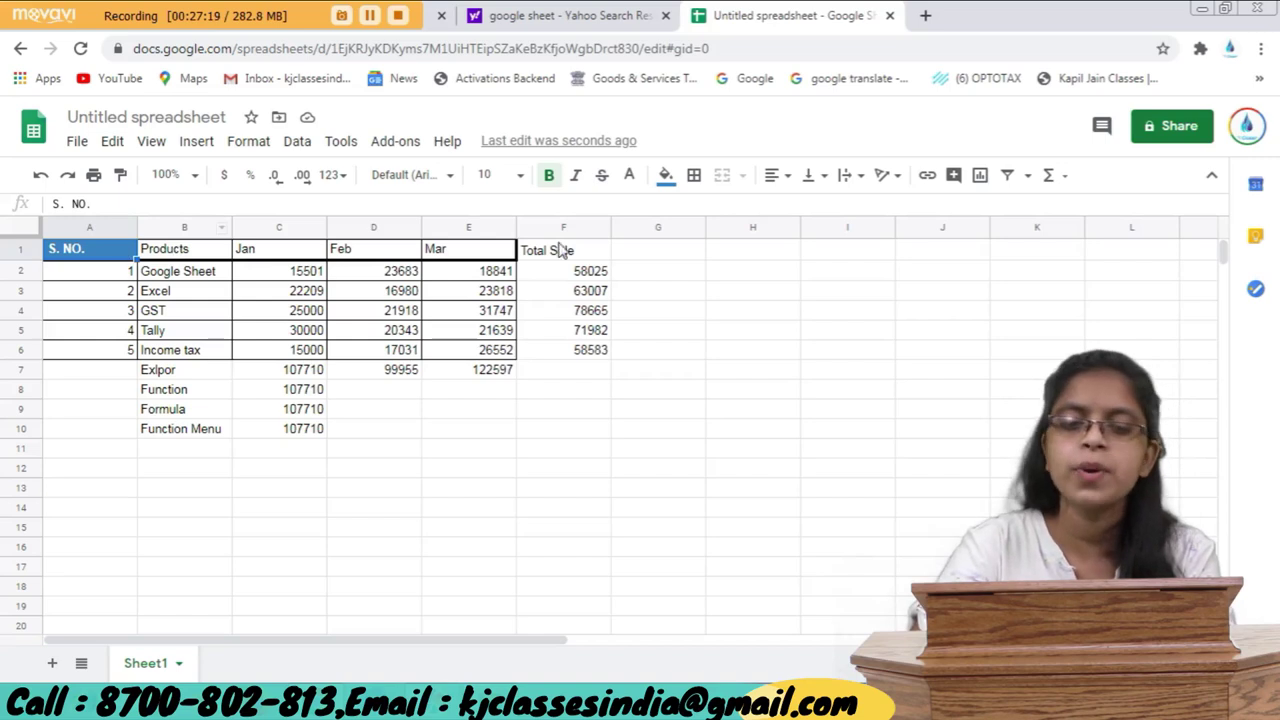
click(122, 176)
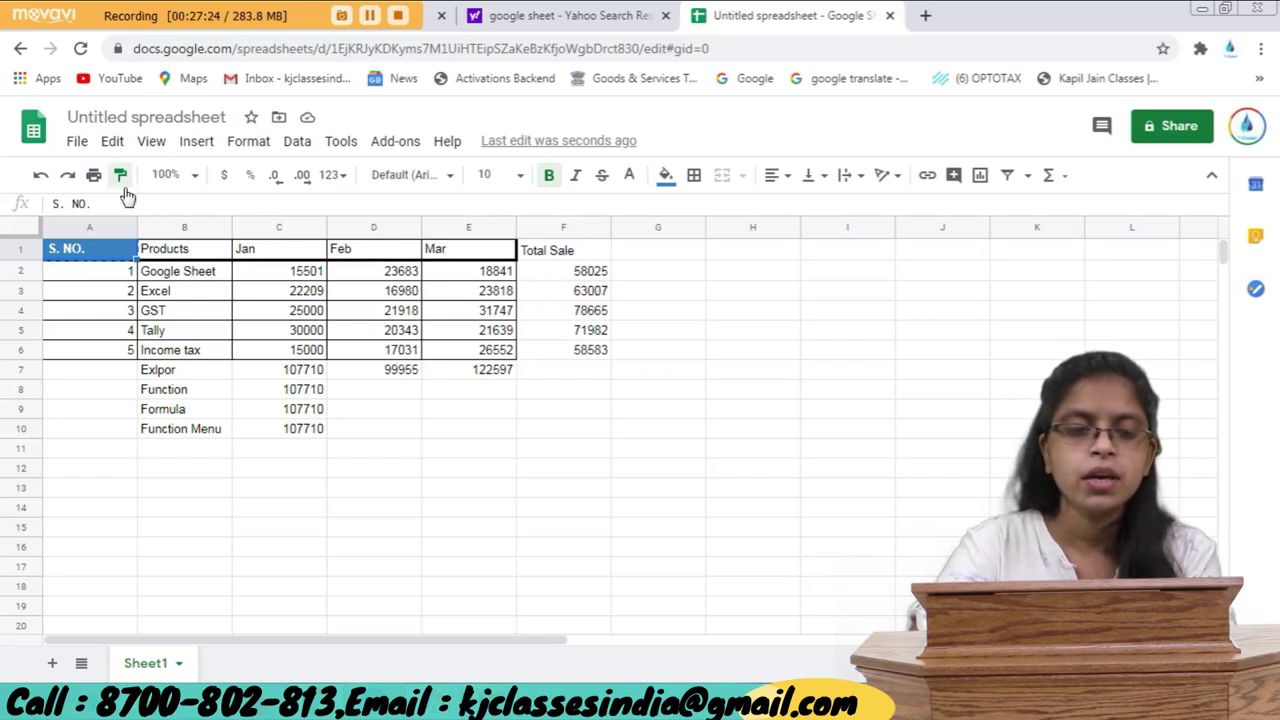
click(188, 250)
drag(188, 250, 570, 286)
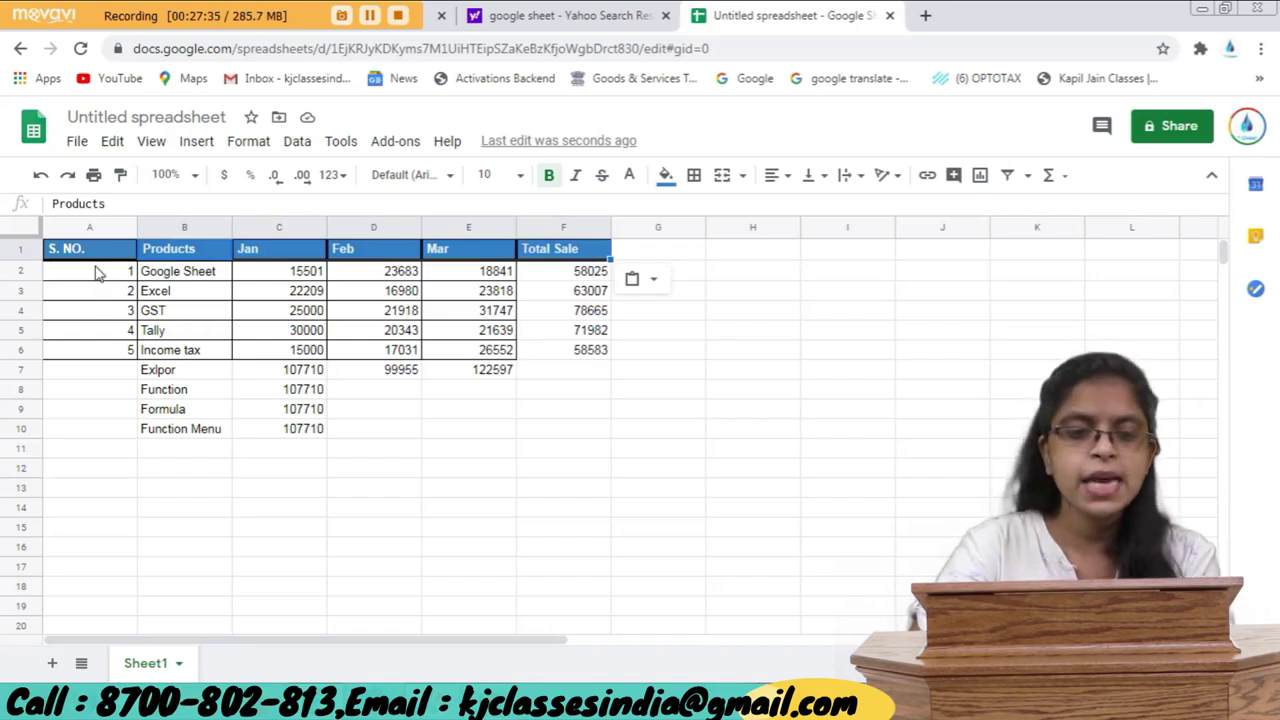
Give serial numbers 1–5 in A2:A6 a light fill and blue text.
drag(97, 272, 113, 352)
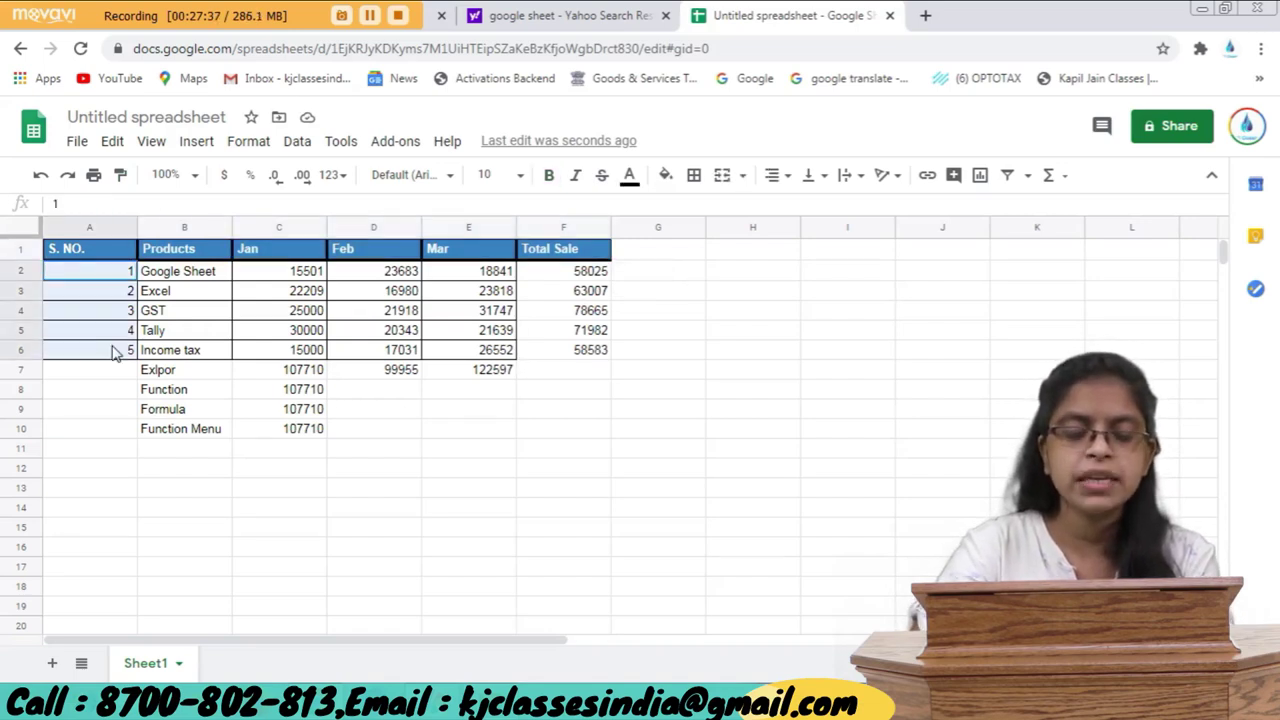
click(665, 177)
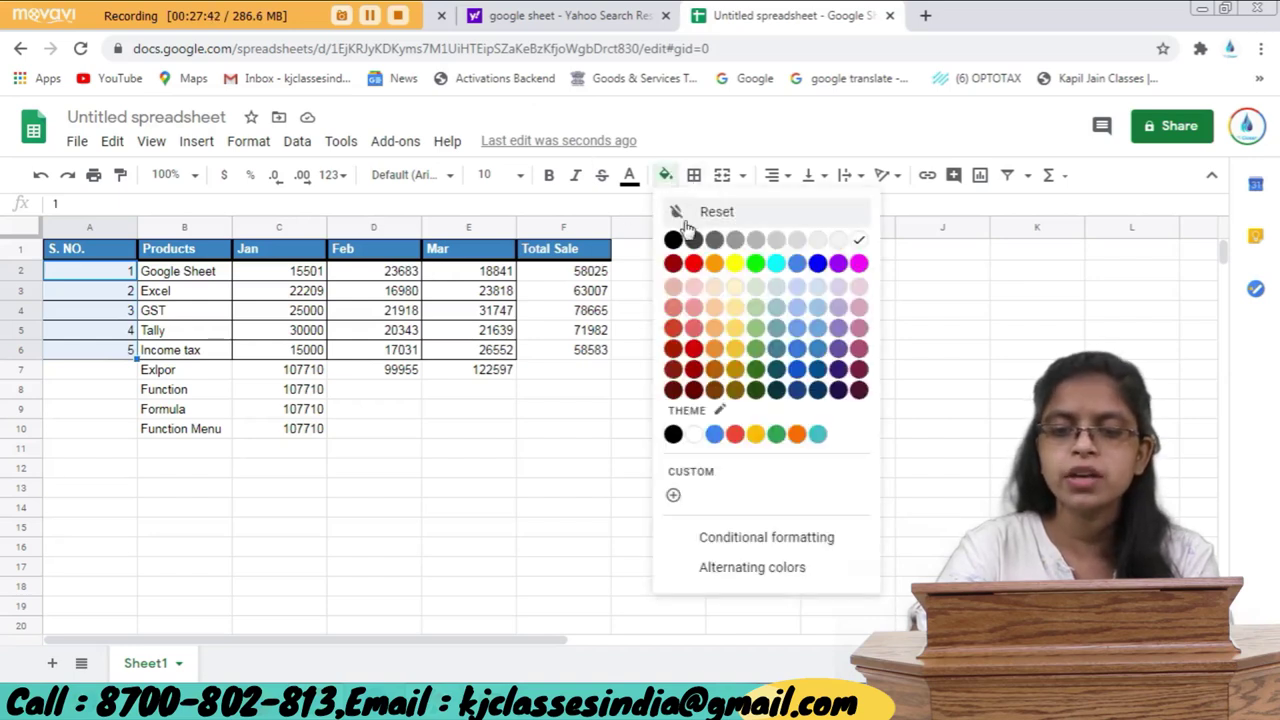
click(773, 287)
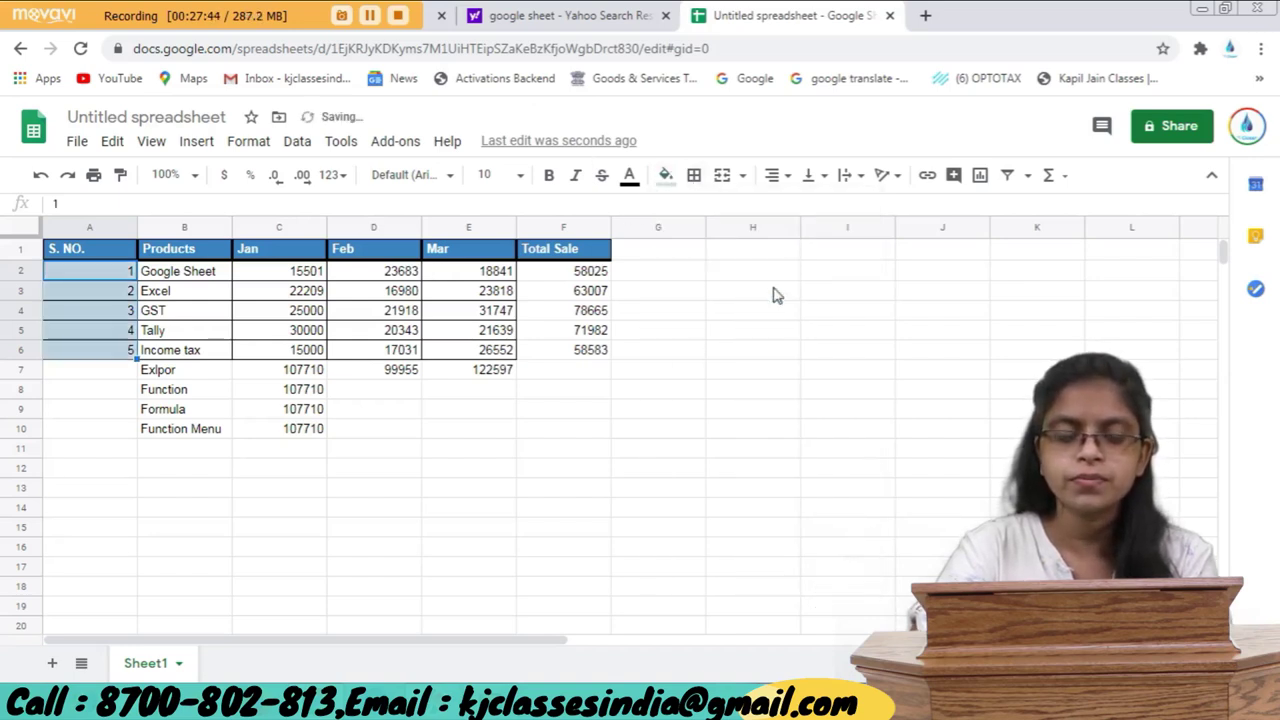
click(629, 176)
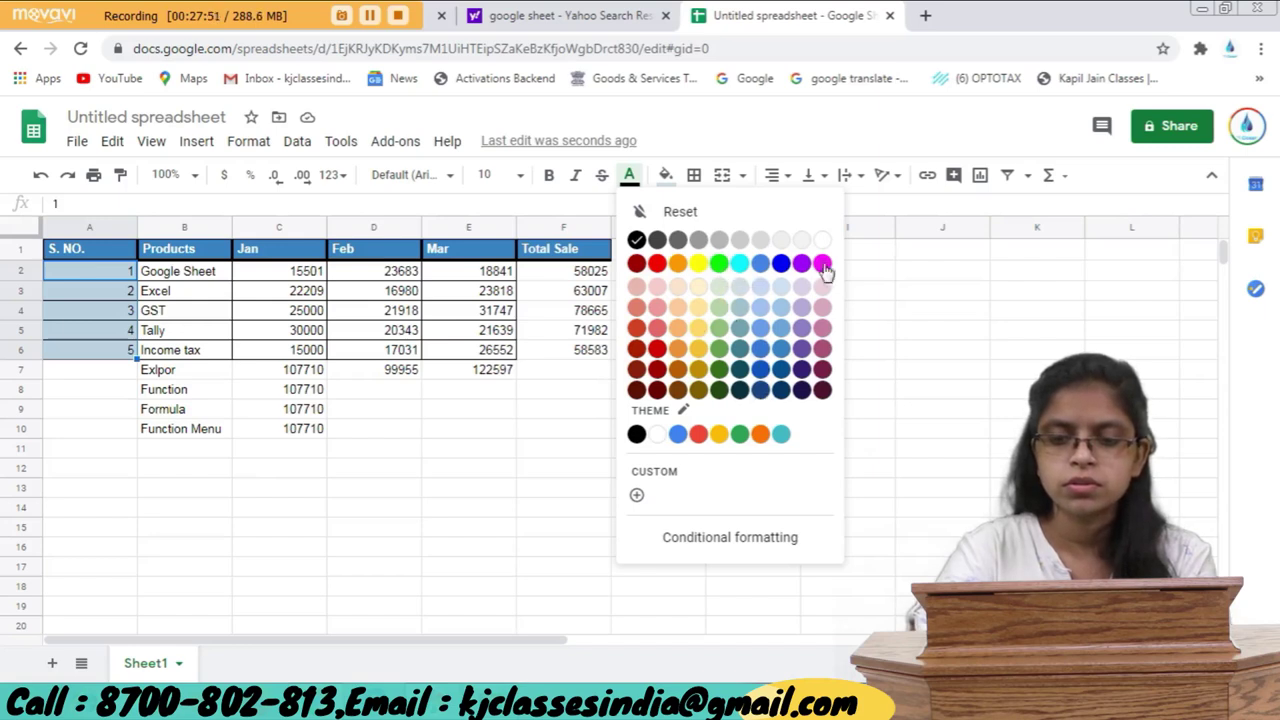
click(787, 265)
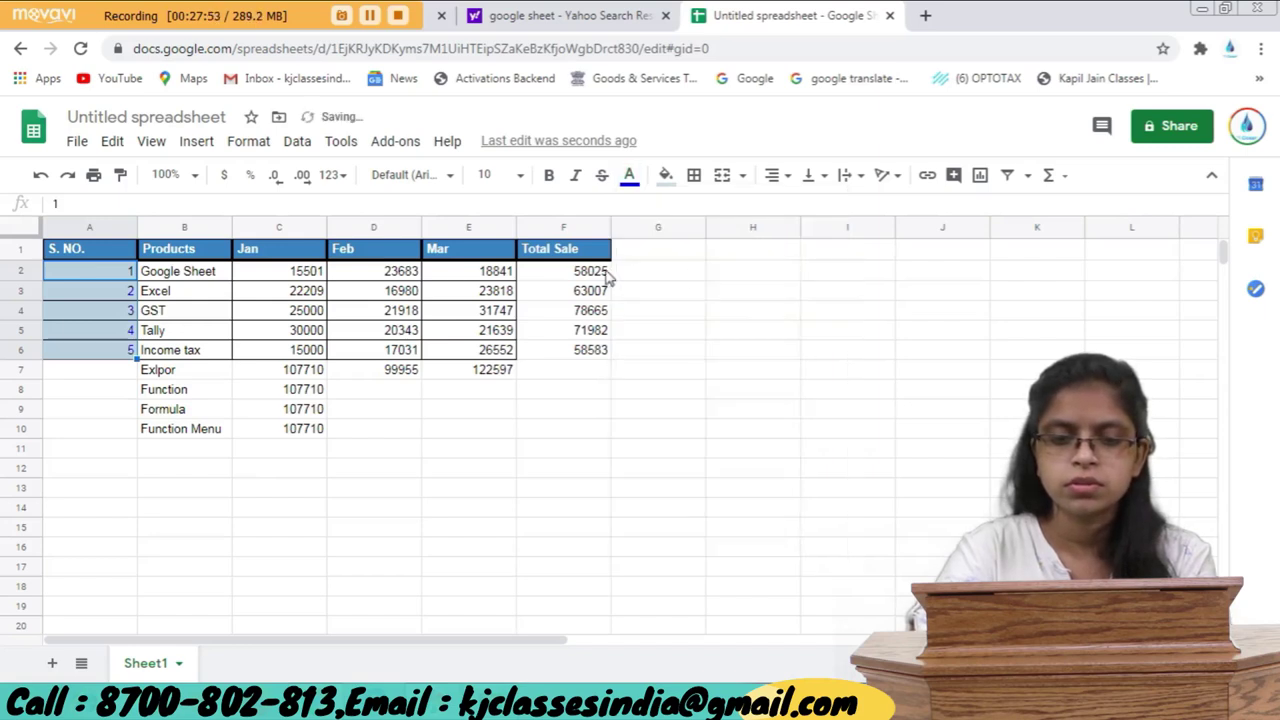
Centre-align serial numbers A2:A6 and drag column A narrower to fit them.
click(222, 352)
drag(118, 271, 122, 352)
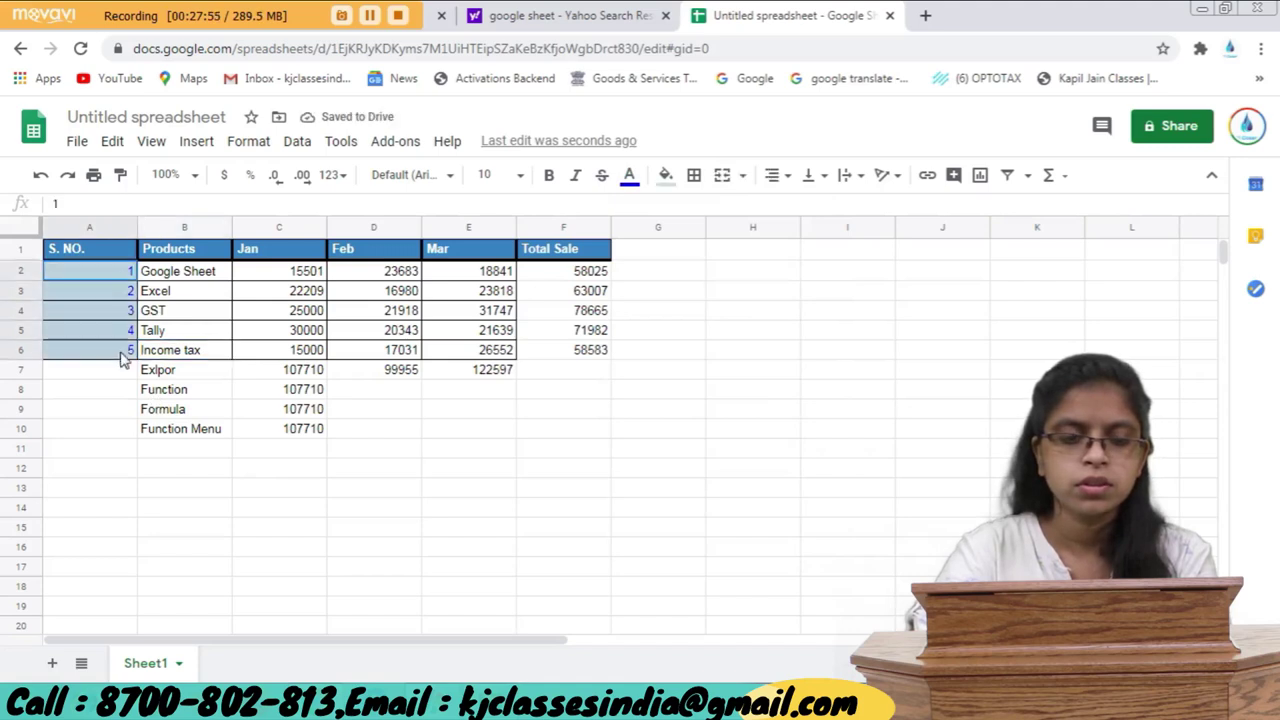
click(745, 178)
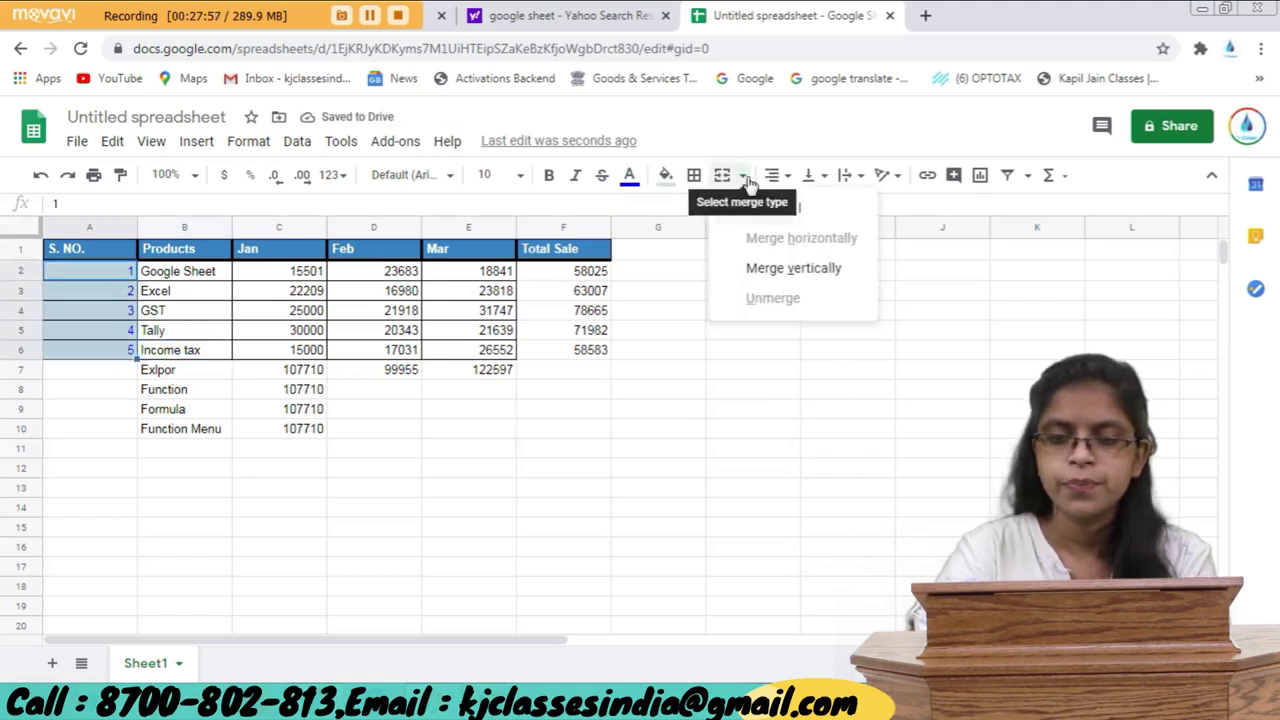
click(748, 183)
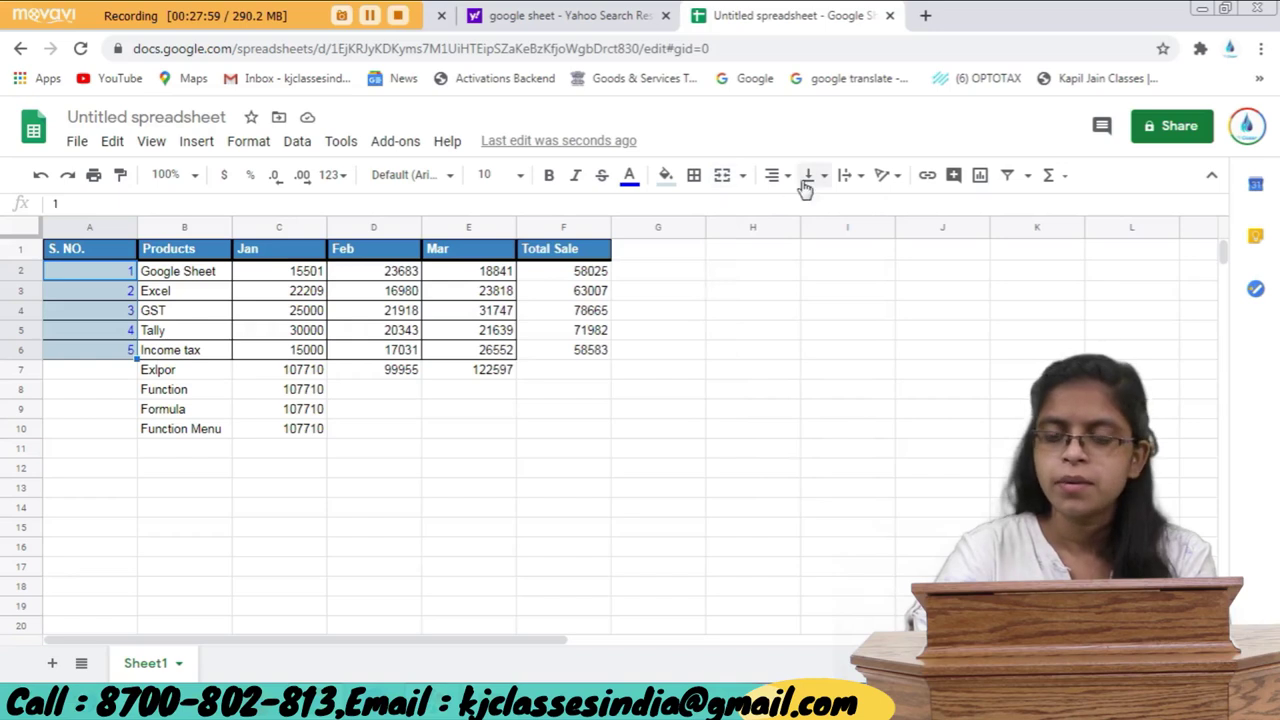
click(780, 177)
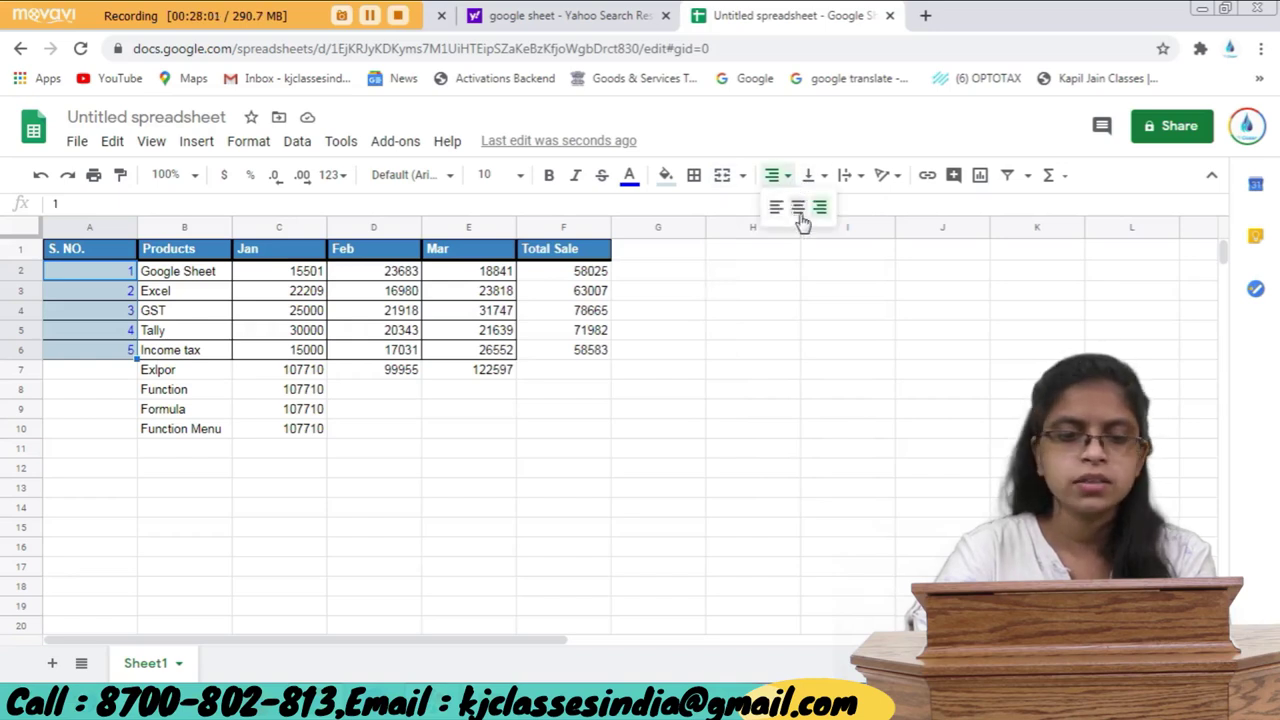
click(800, 207)
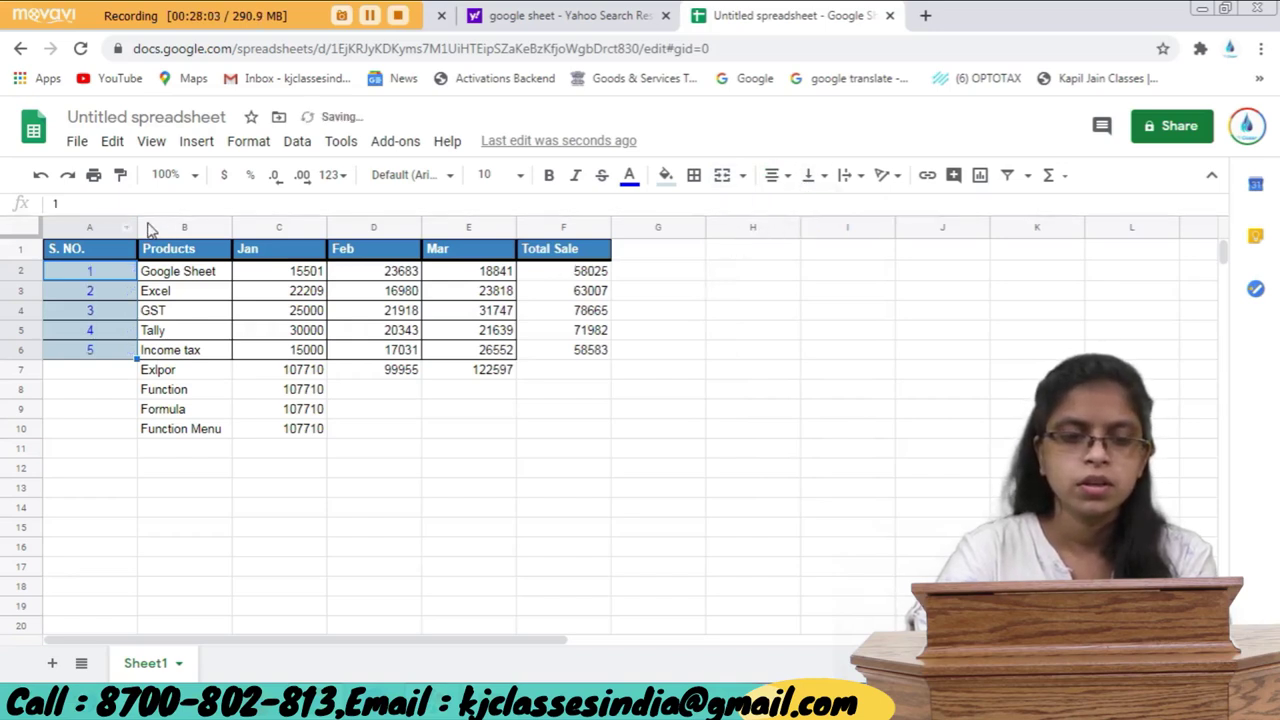
drag(137, 228, 109, 228)
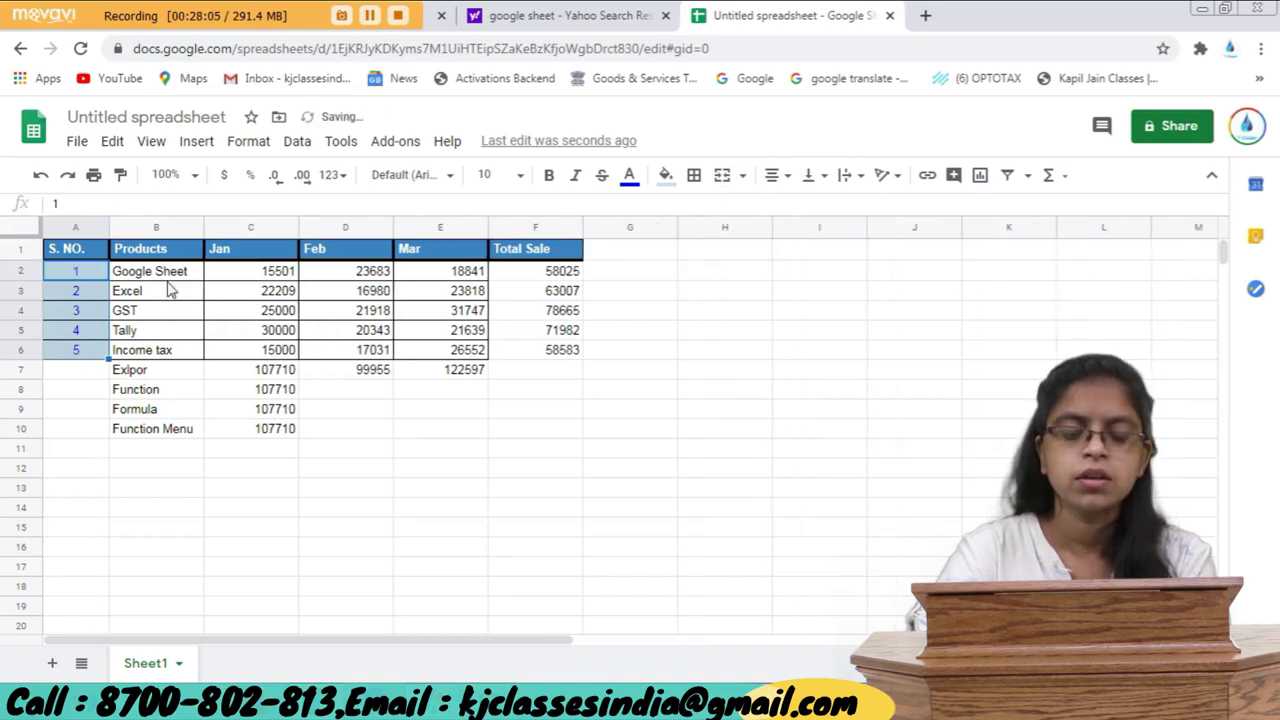
click(168, 352)
click(68, 452)
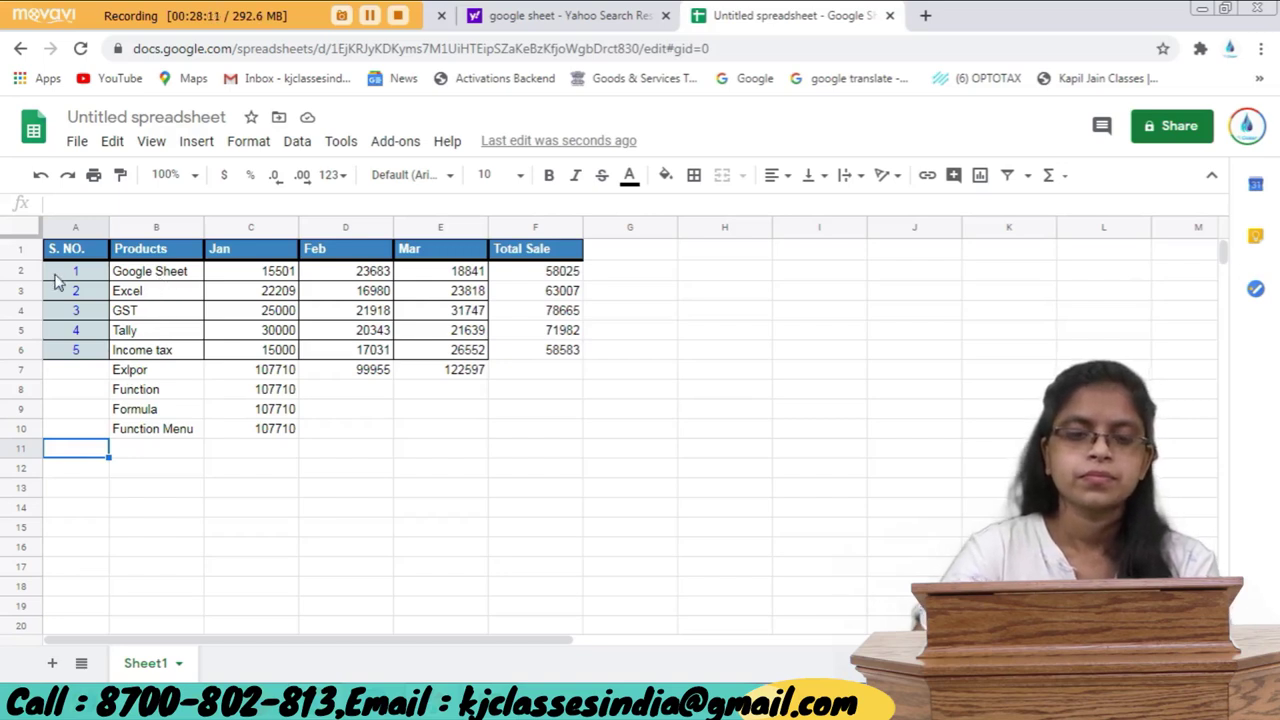
Paint the A2:A6 serial-number formatting onto the Total Sale values F2:F6.
drag(62, 277, 66, 349)
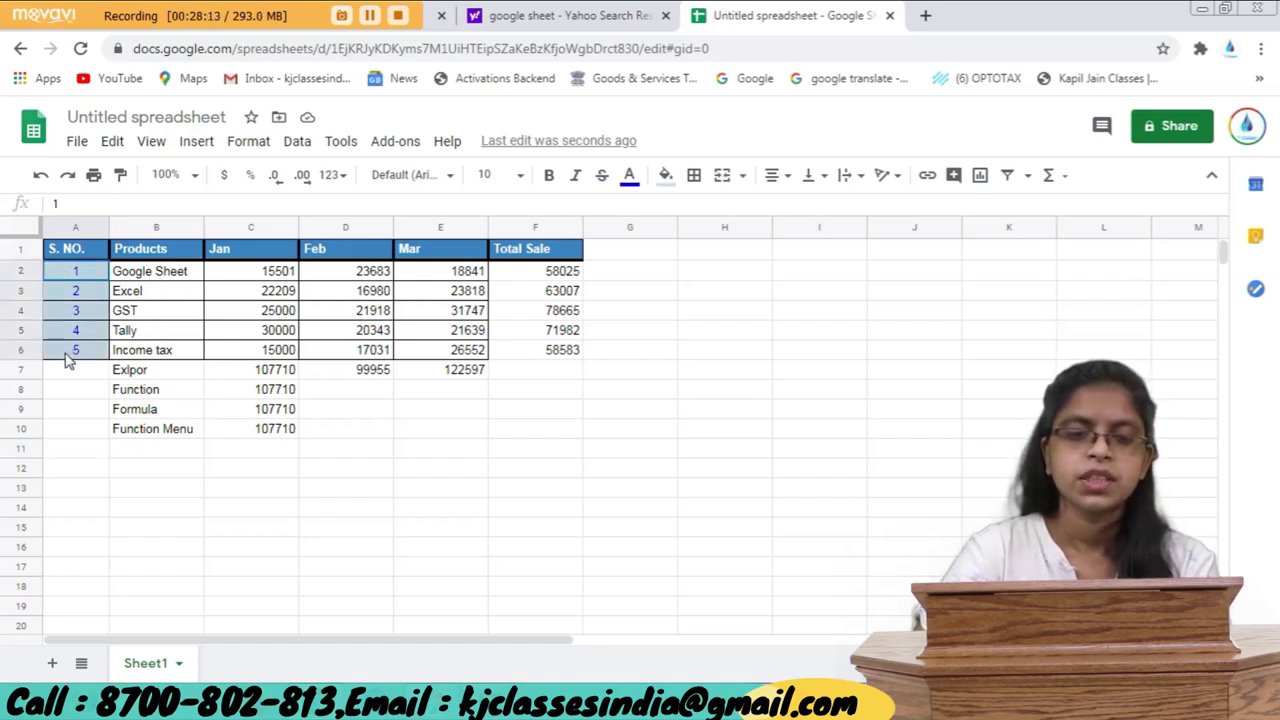
ctrl+click(258, 352)
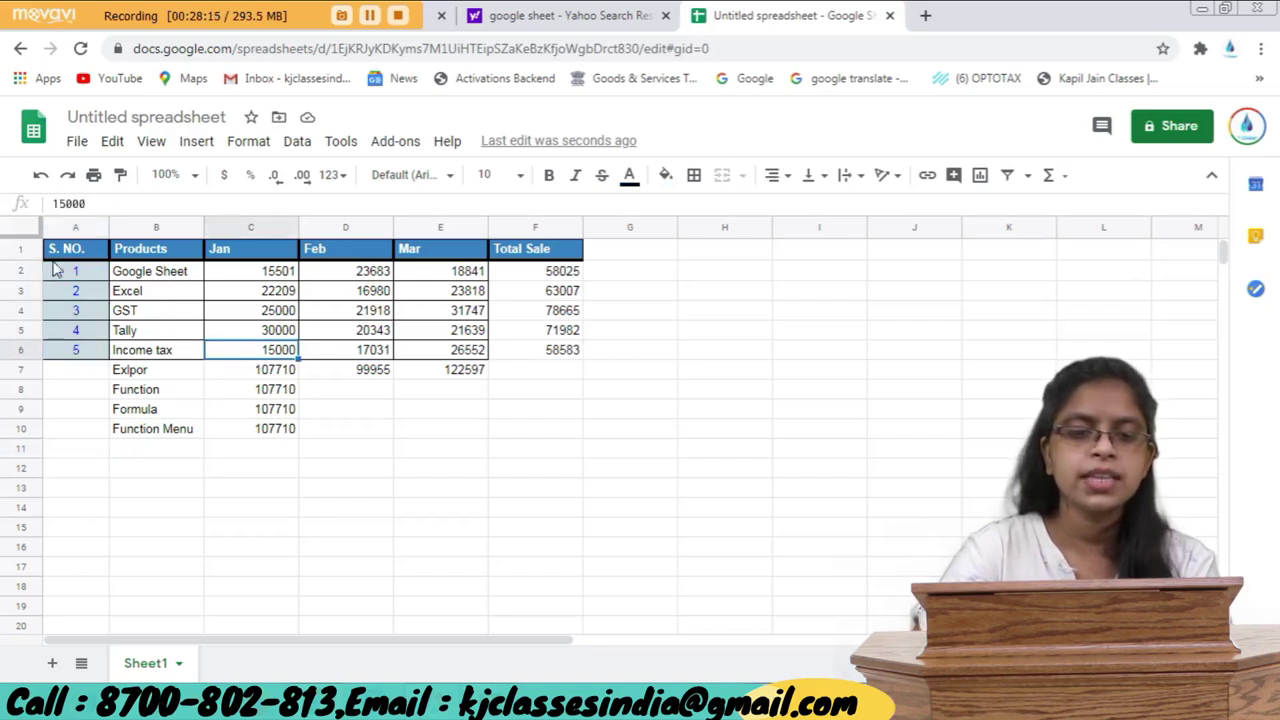
drag(70, 270, 68, 350)
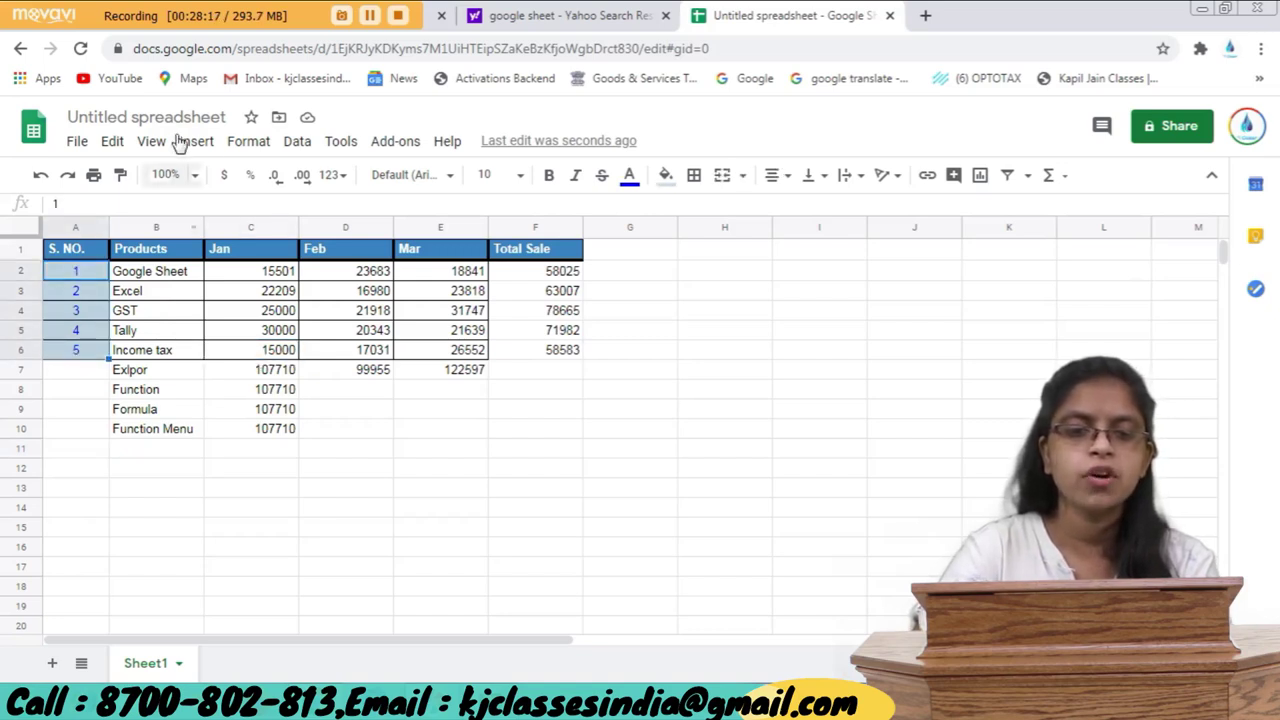
click(120, 175)
drag(556, 272, 560, 362)
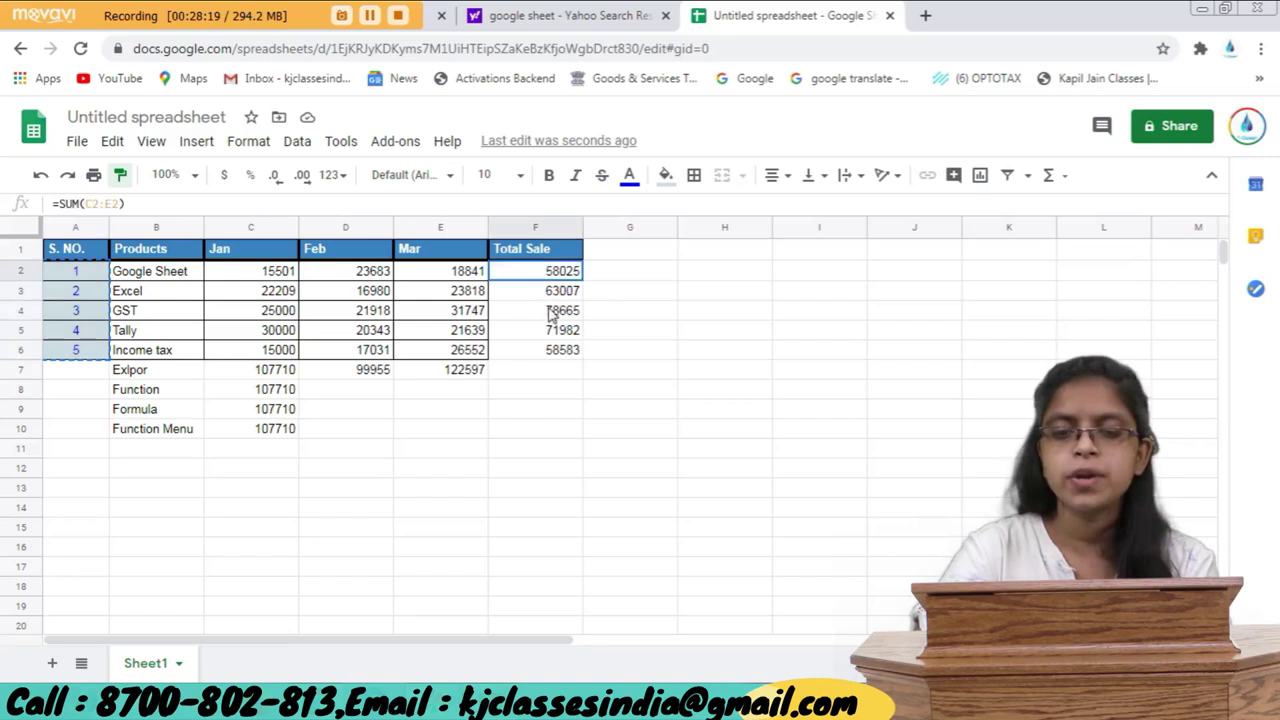
click(518, 372)
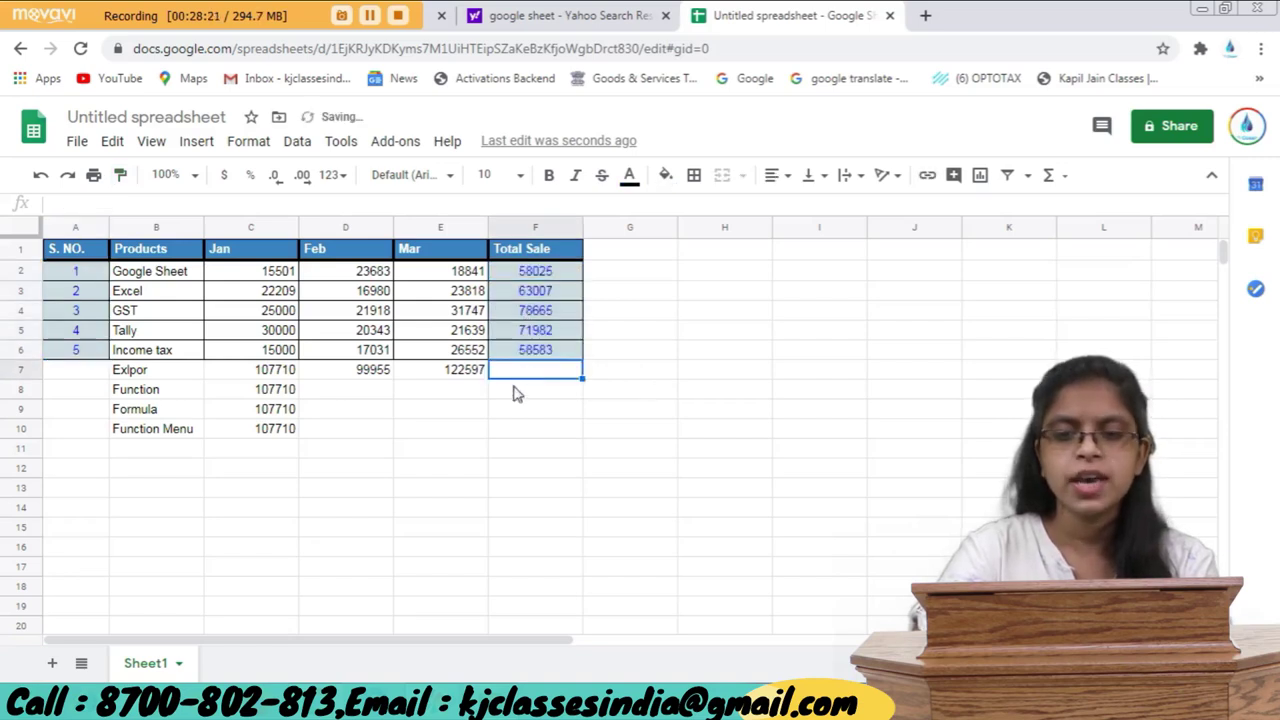
drag(522, 276, 530, 352)
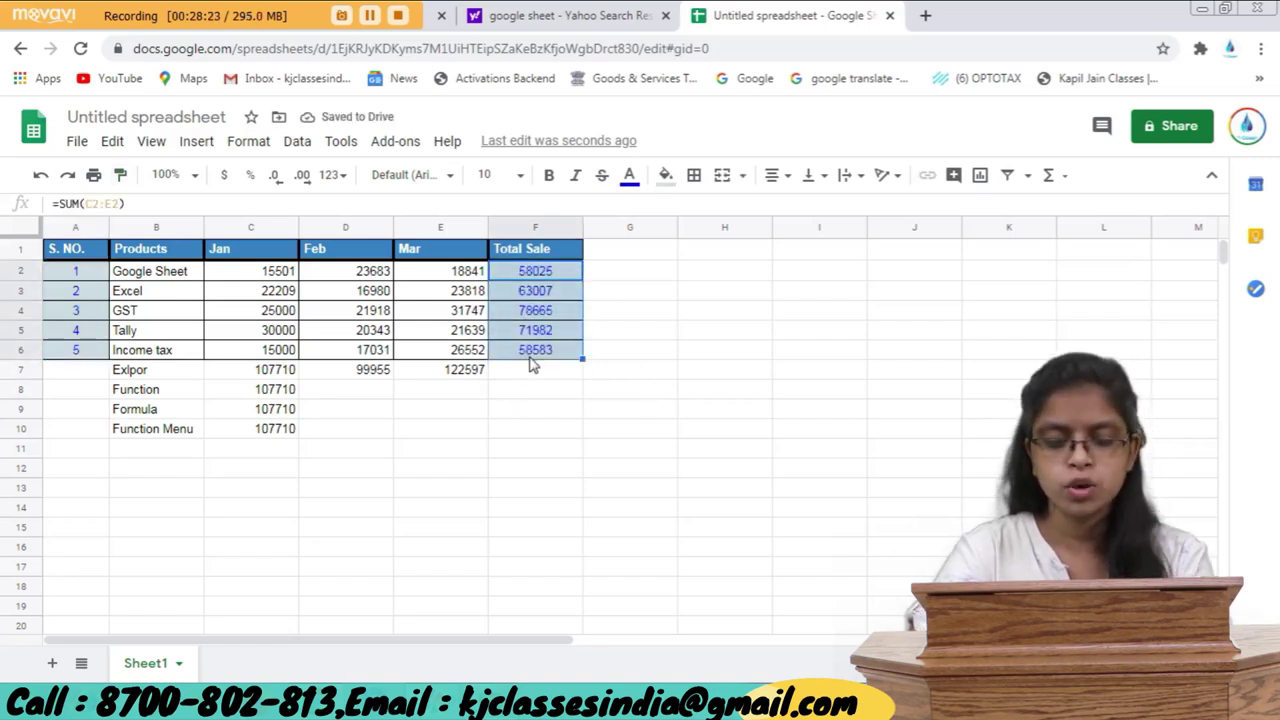
click(530, 393)
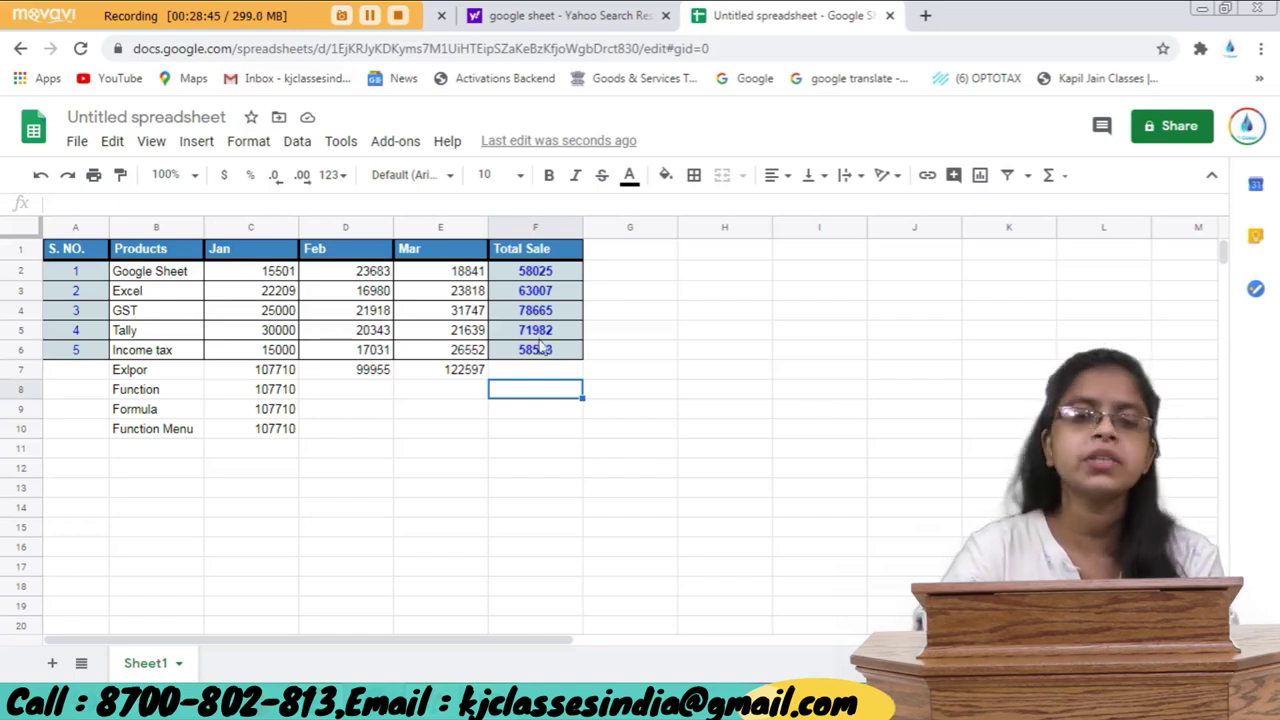
Set the toolbar Zoom level to 200%.
click(168, 175)
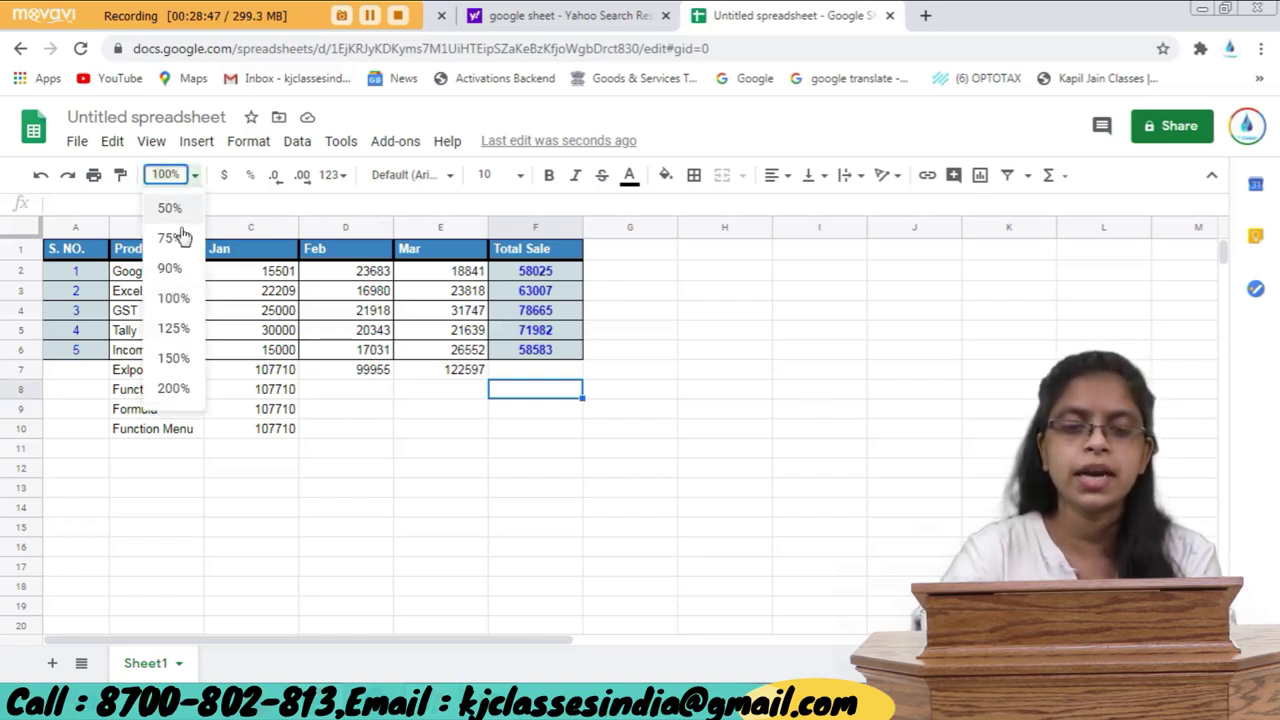
click(172, 389)
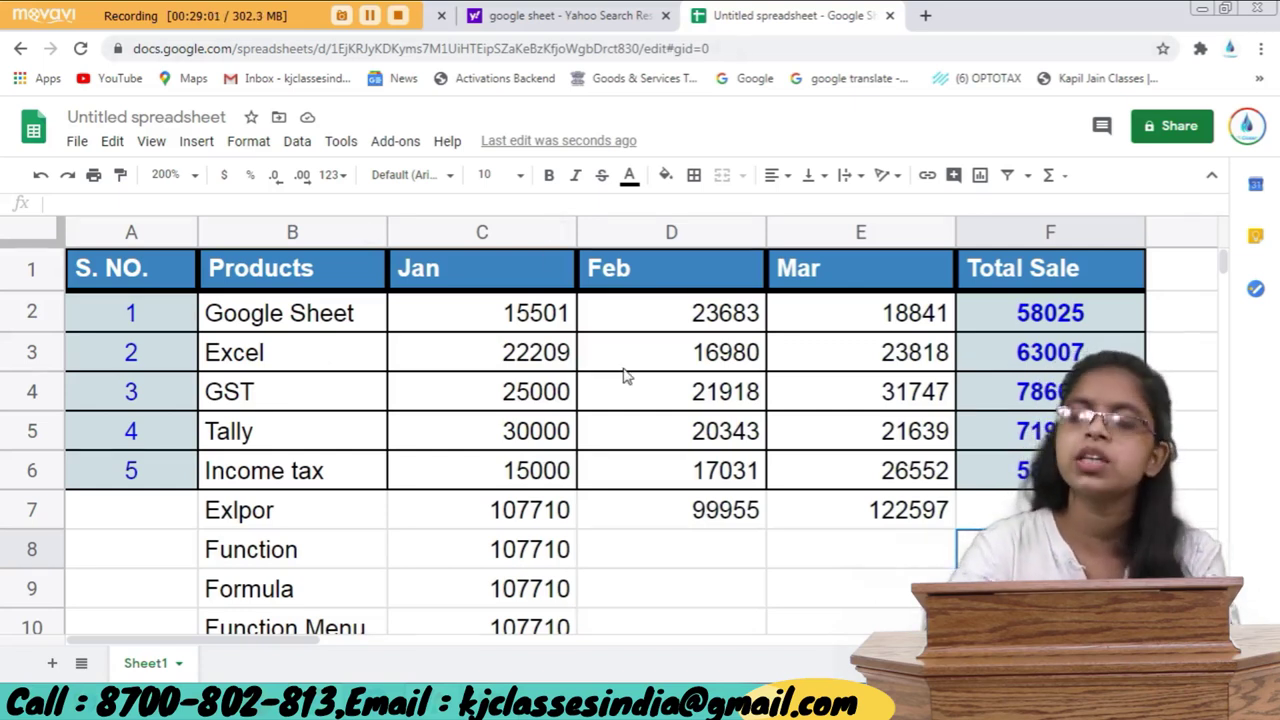
click(197, 181)
click(197, 181)
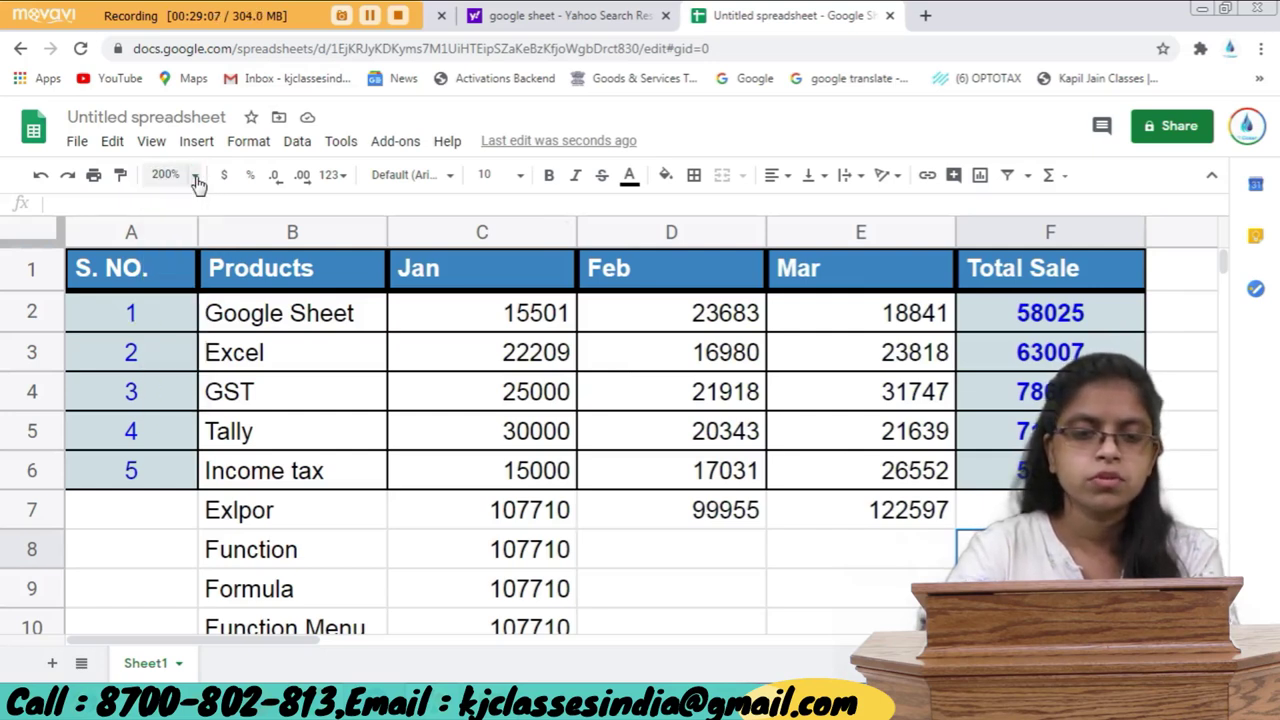
click(197, 181)
click(197, 181)
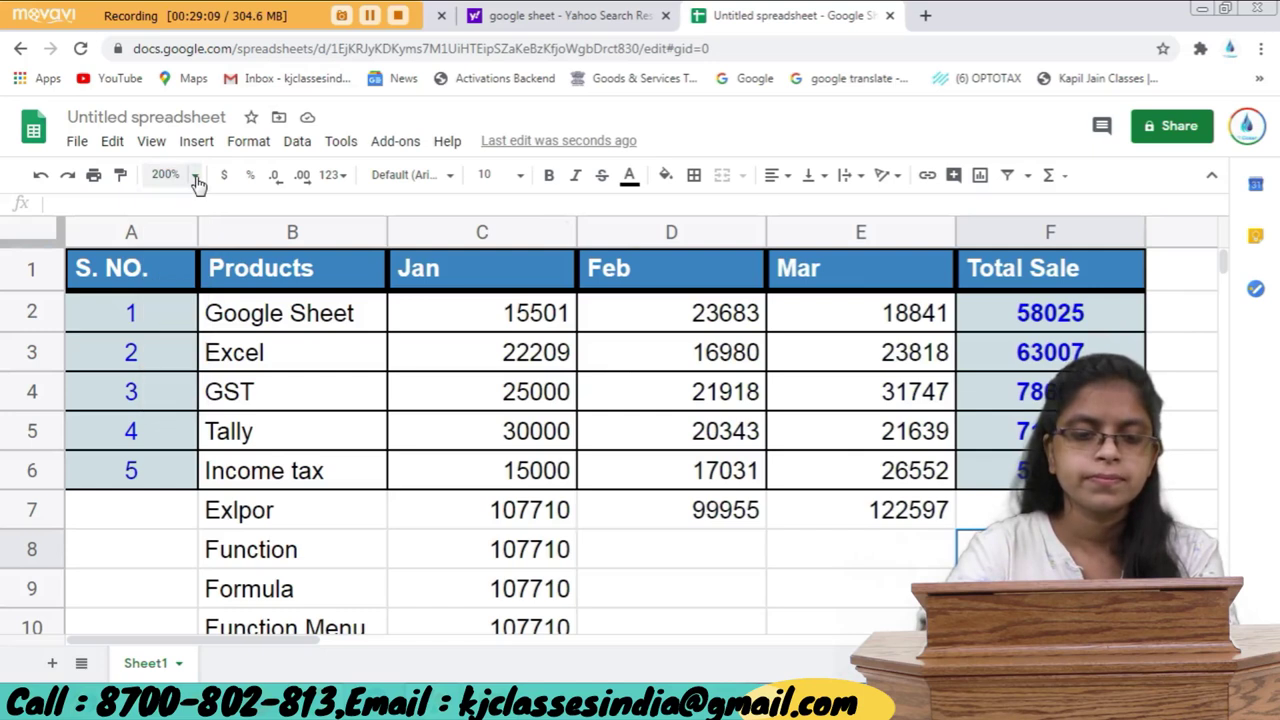
mouse_move(224, 175)
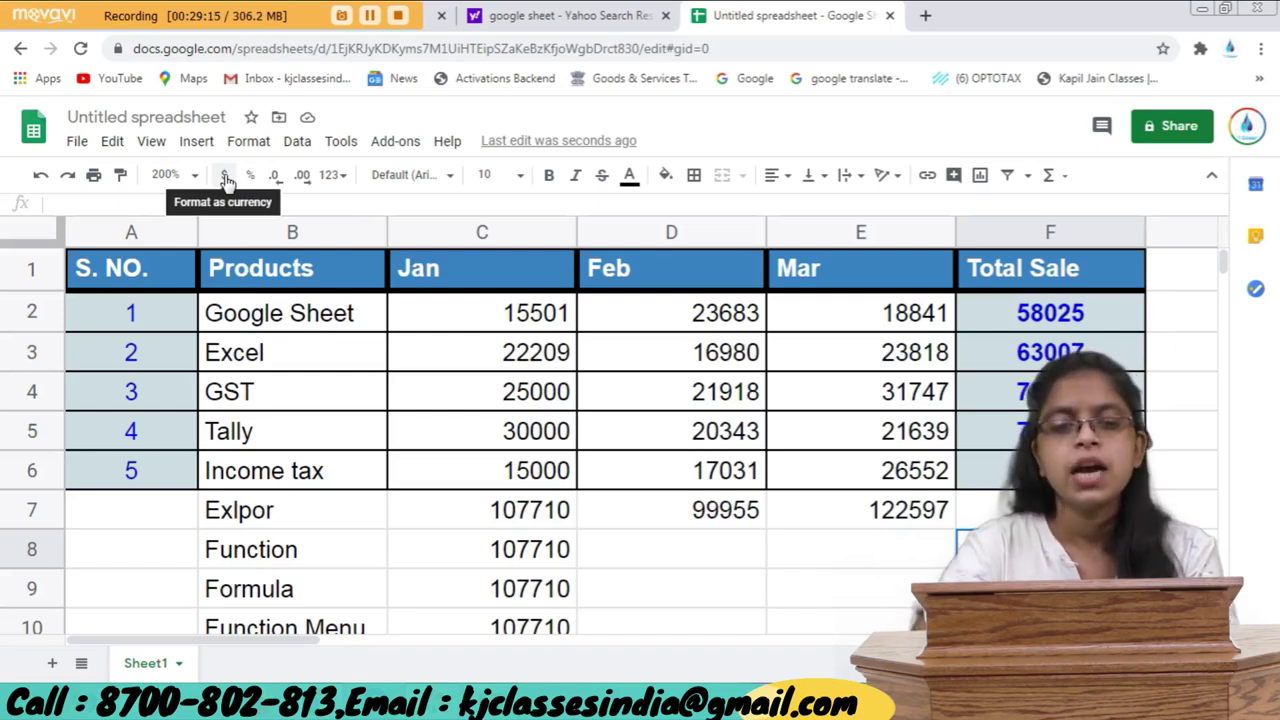
Format Total Sale F2:F6 as dollar currency, trying percent and undoing it.
click(1022, 316)
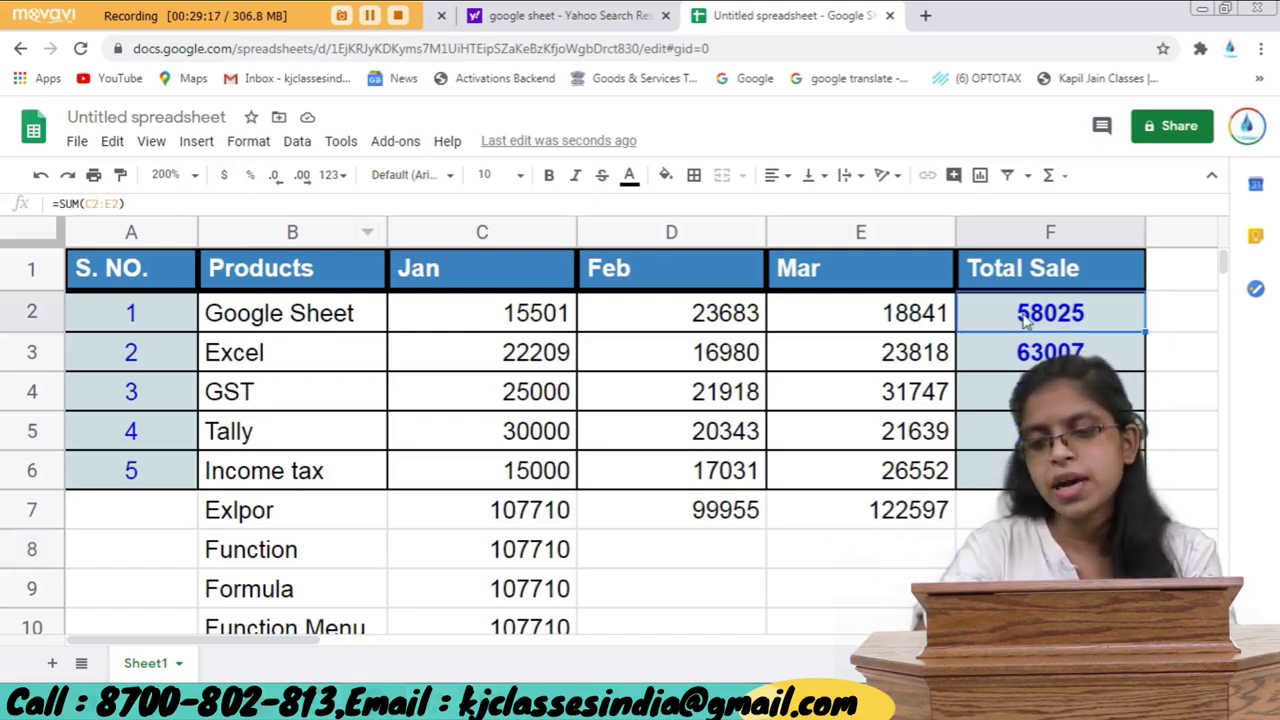
drag(1022, 316, 1000, 470)
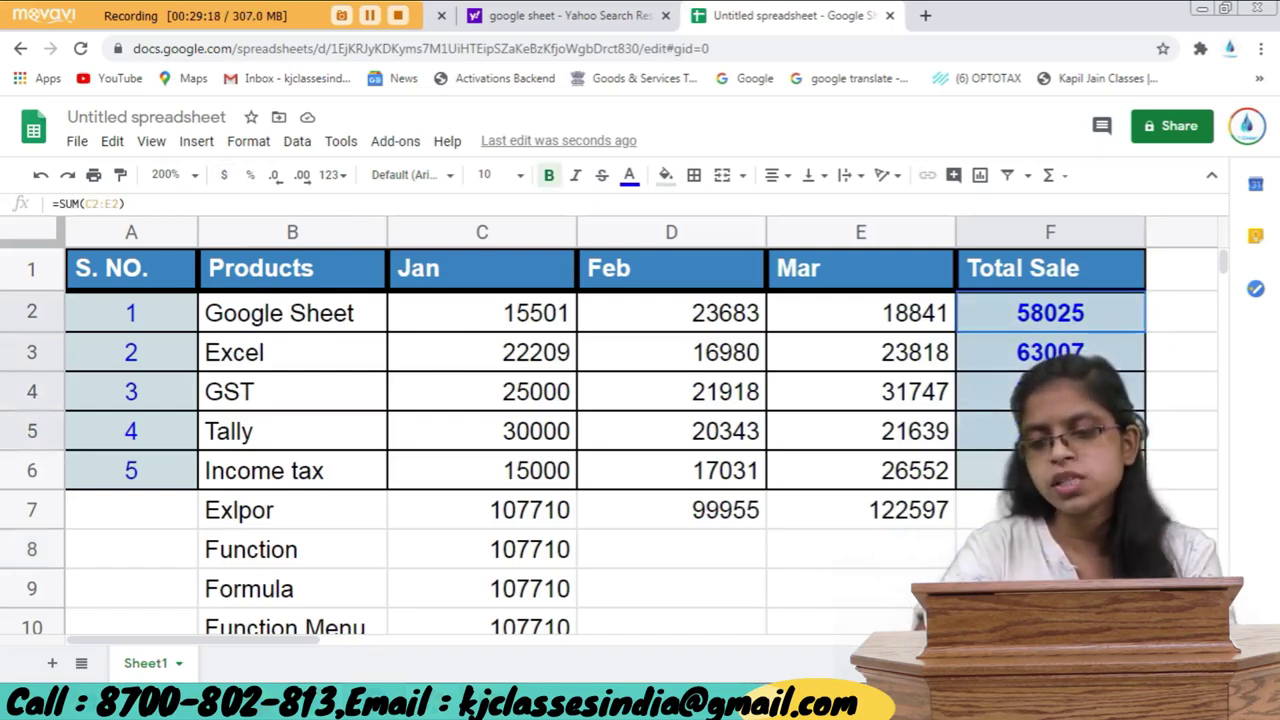
click(222, 176)
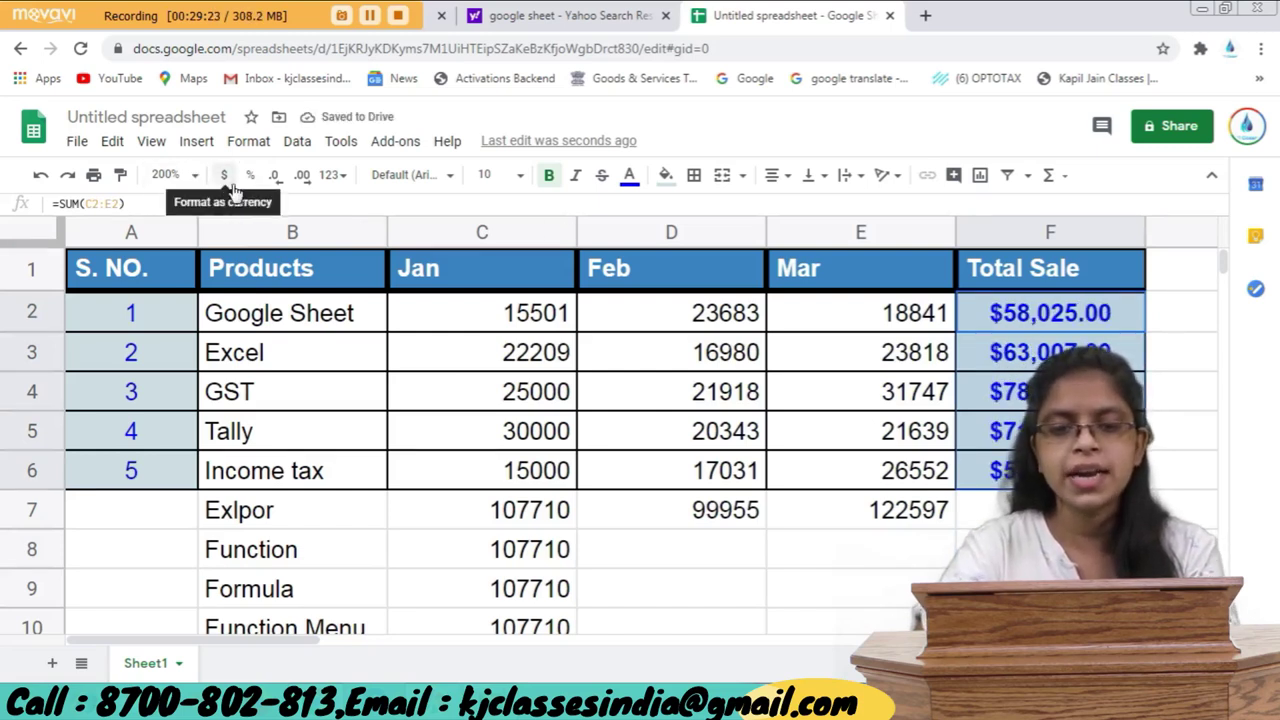
click(228, 180)
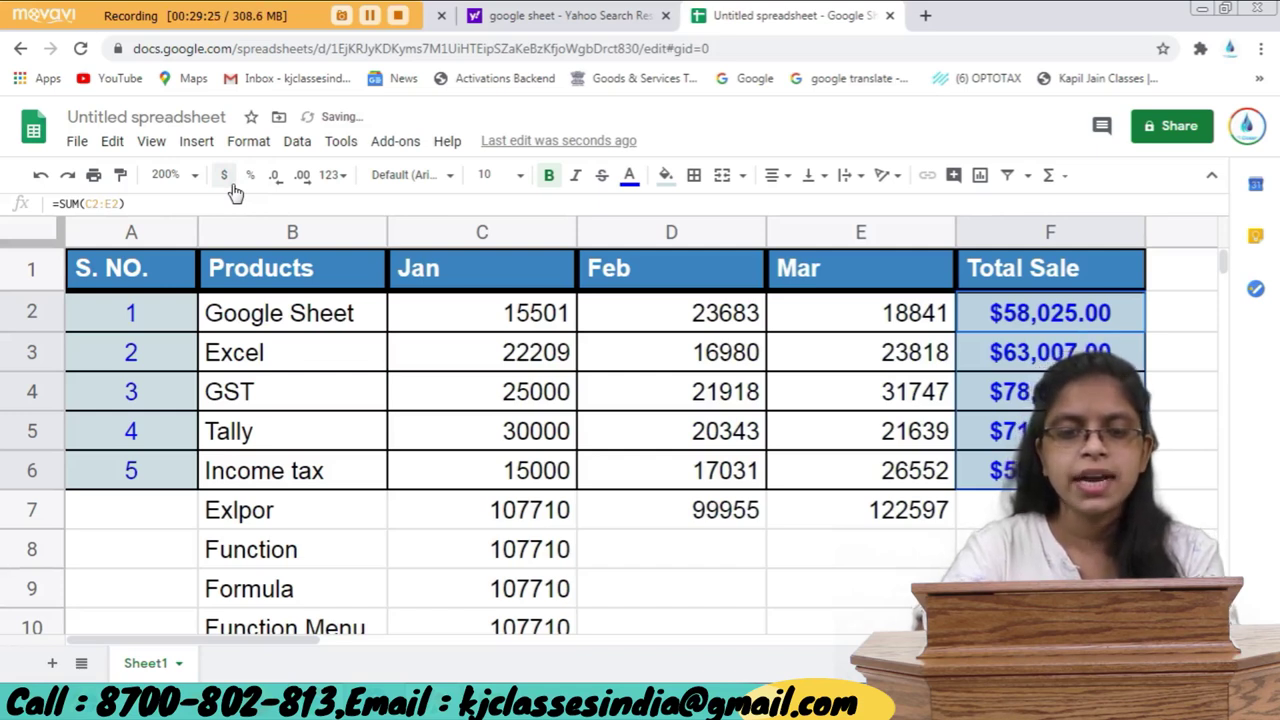
click(226, 186)
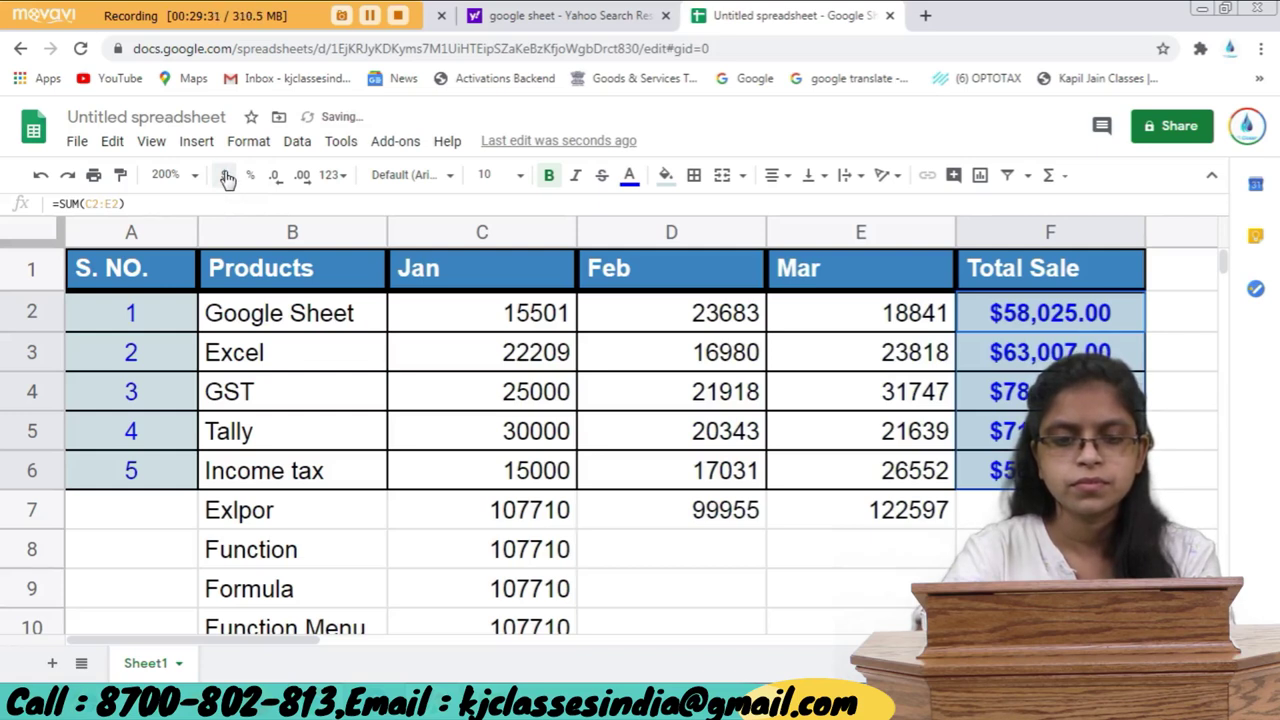
click(229, 178)
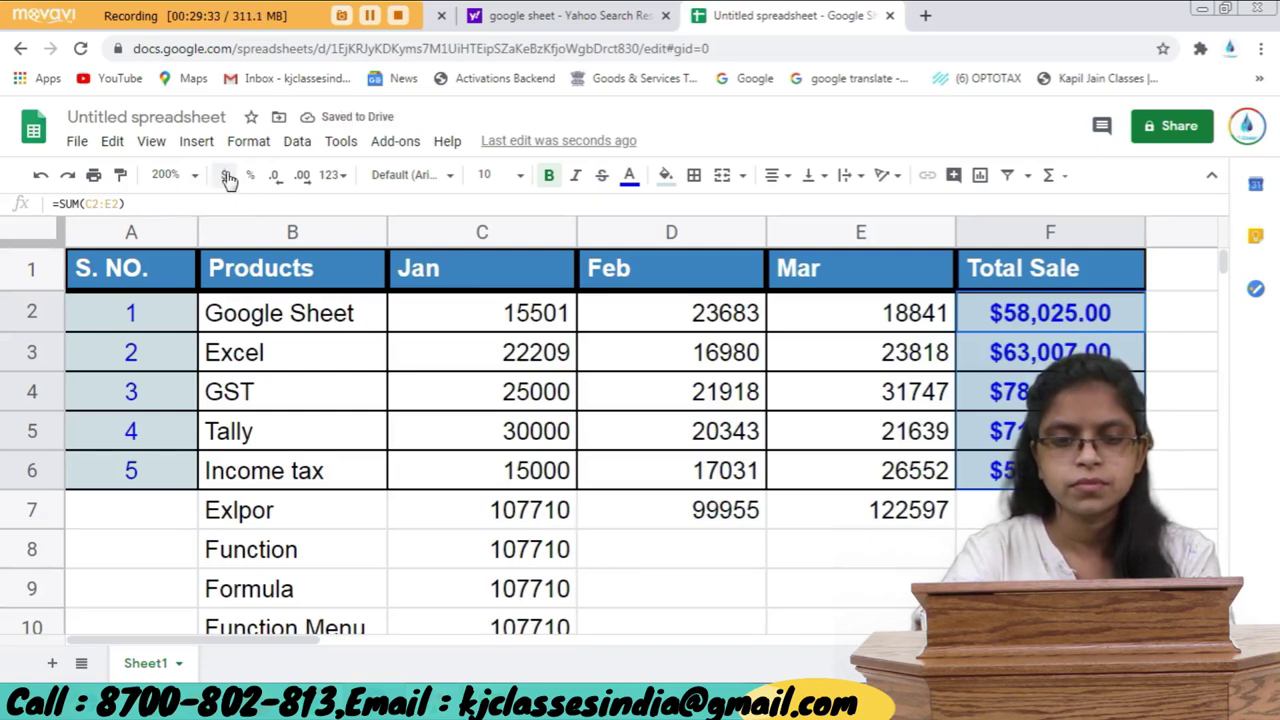
click(229, 178)
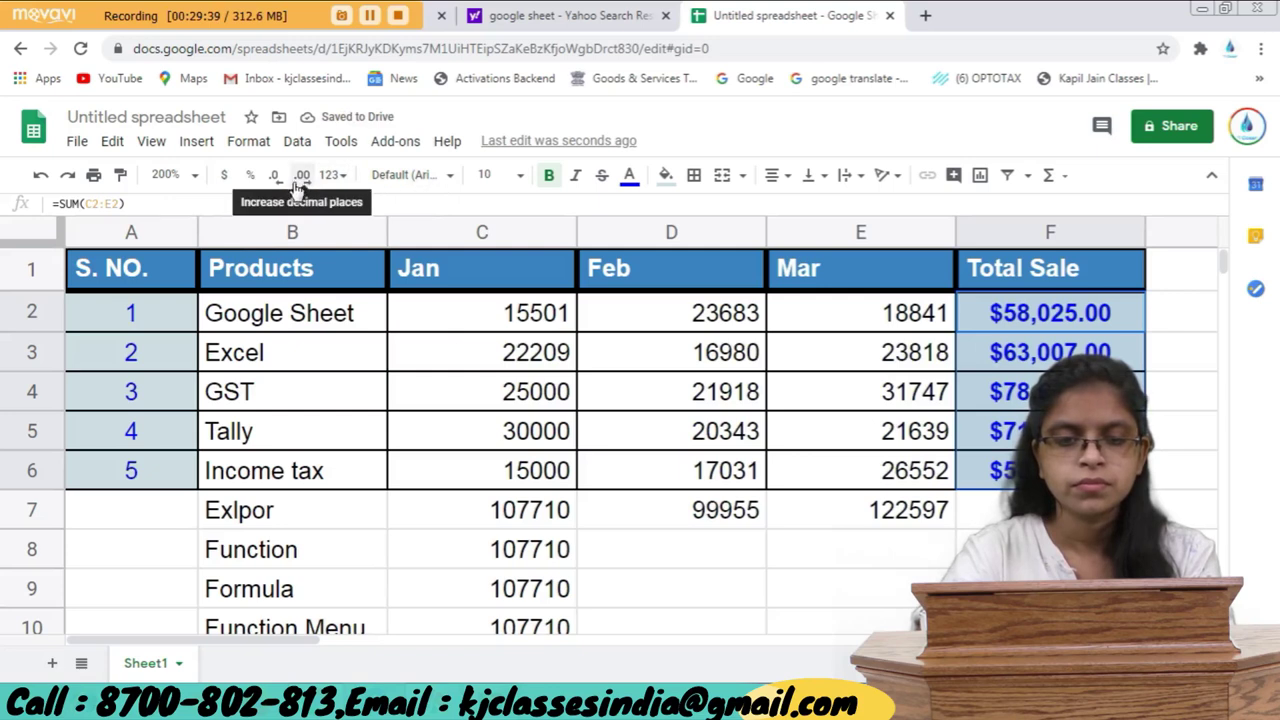
click(250, 188)
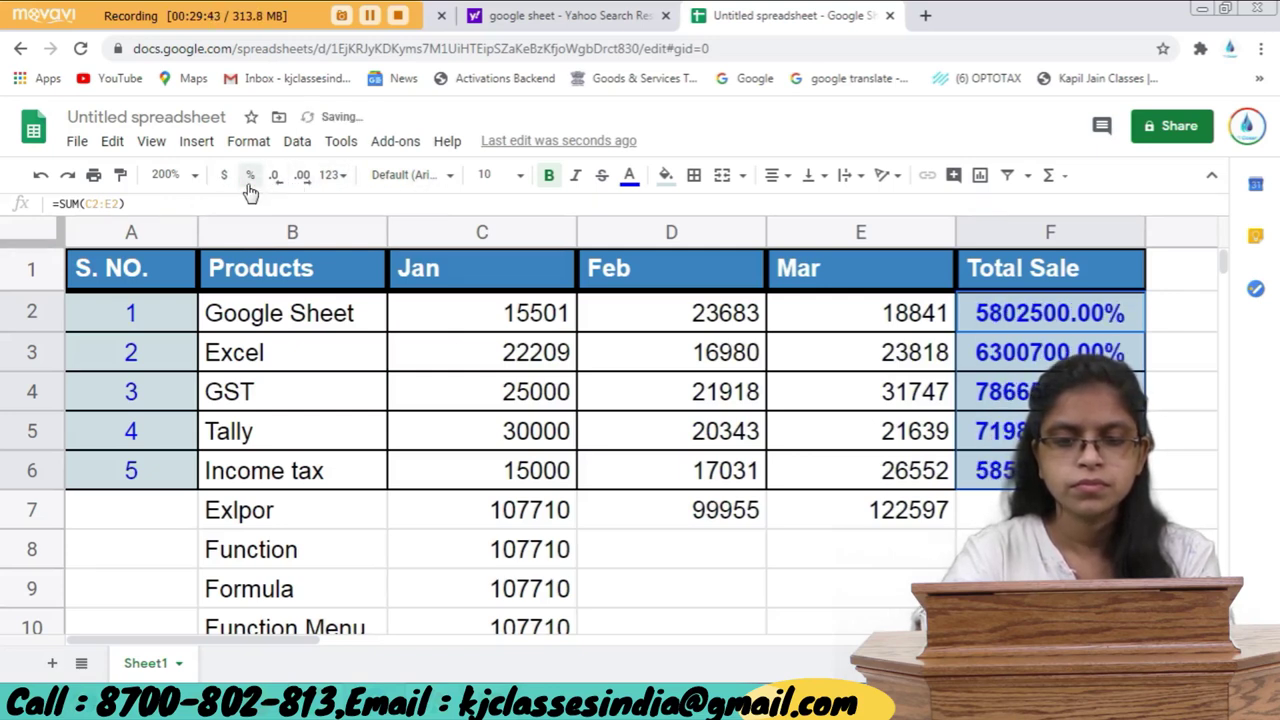
key(ctrl+z)
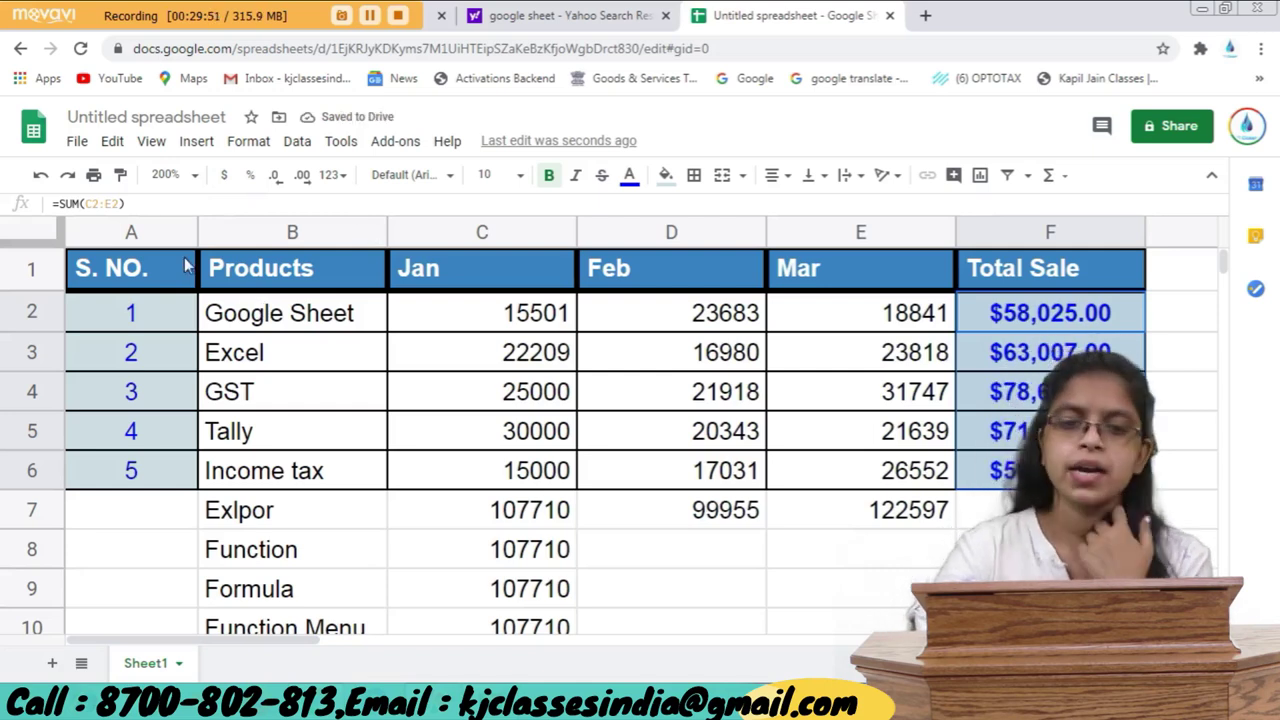
Set the Total Sale figures to Automatic number format, e.g. 58025.
click(265, 150)
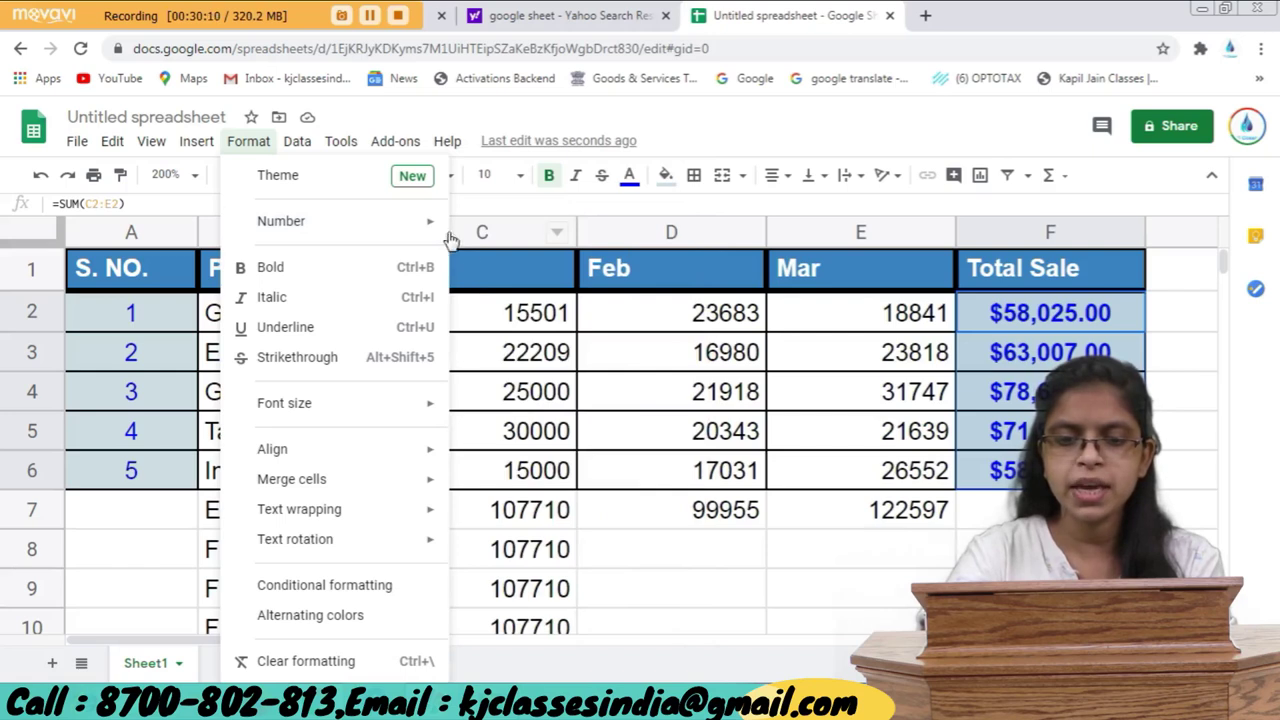
mouse_move(281, 221)
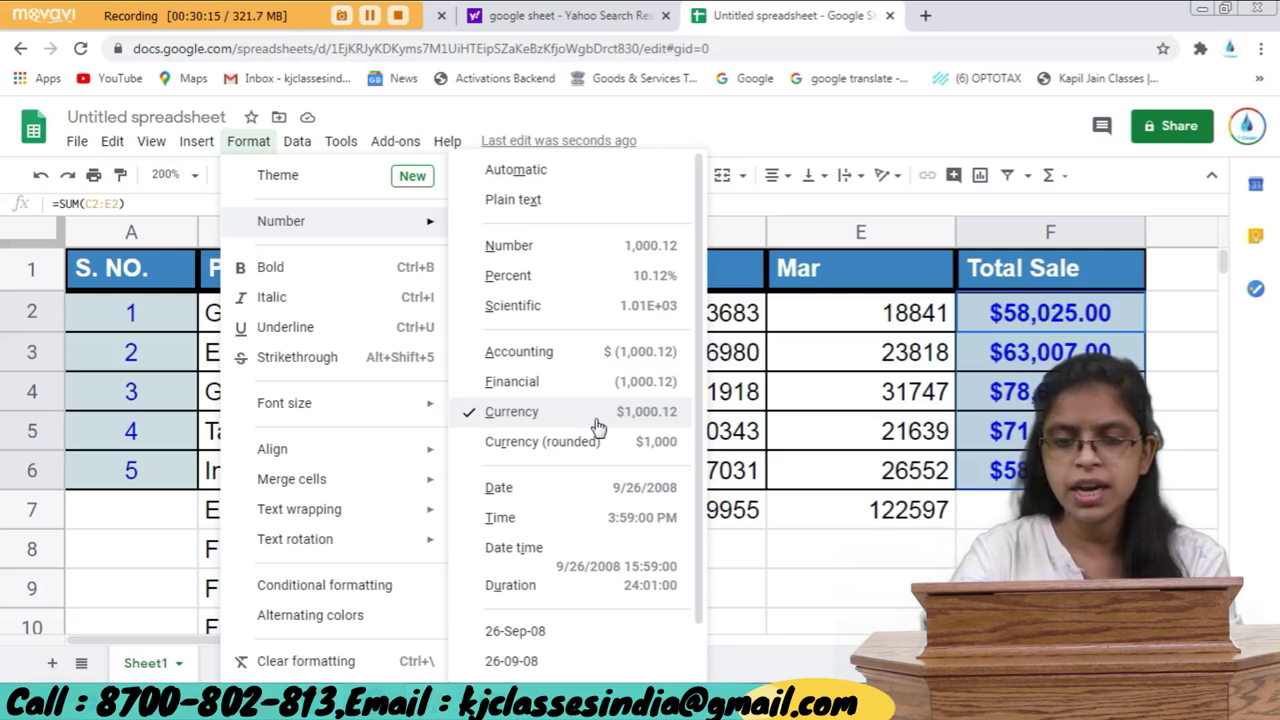
click(517, 170)
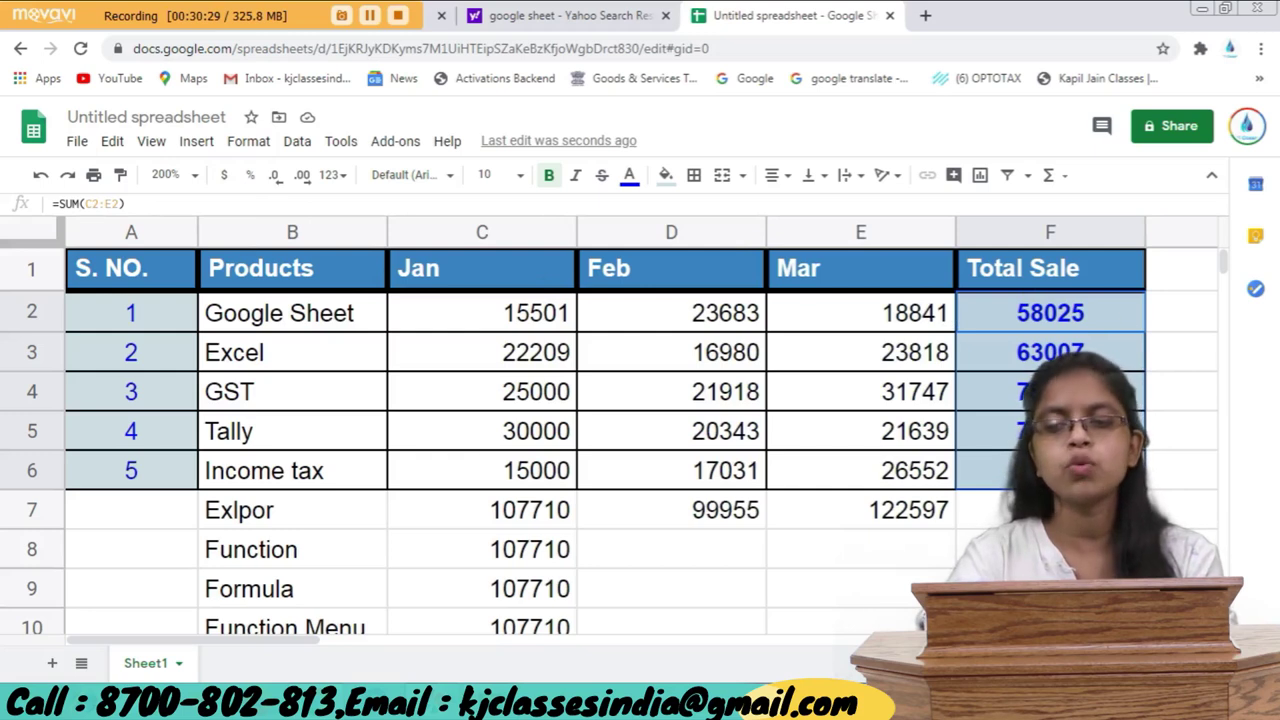
click(1155, 315)
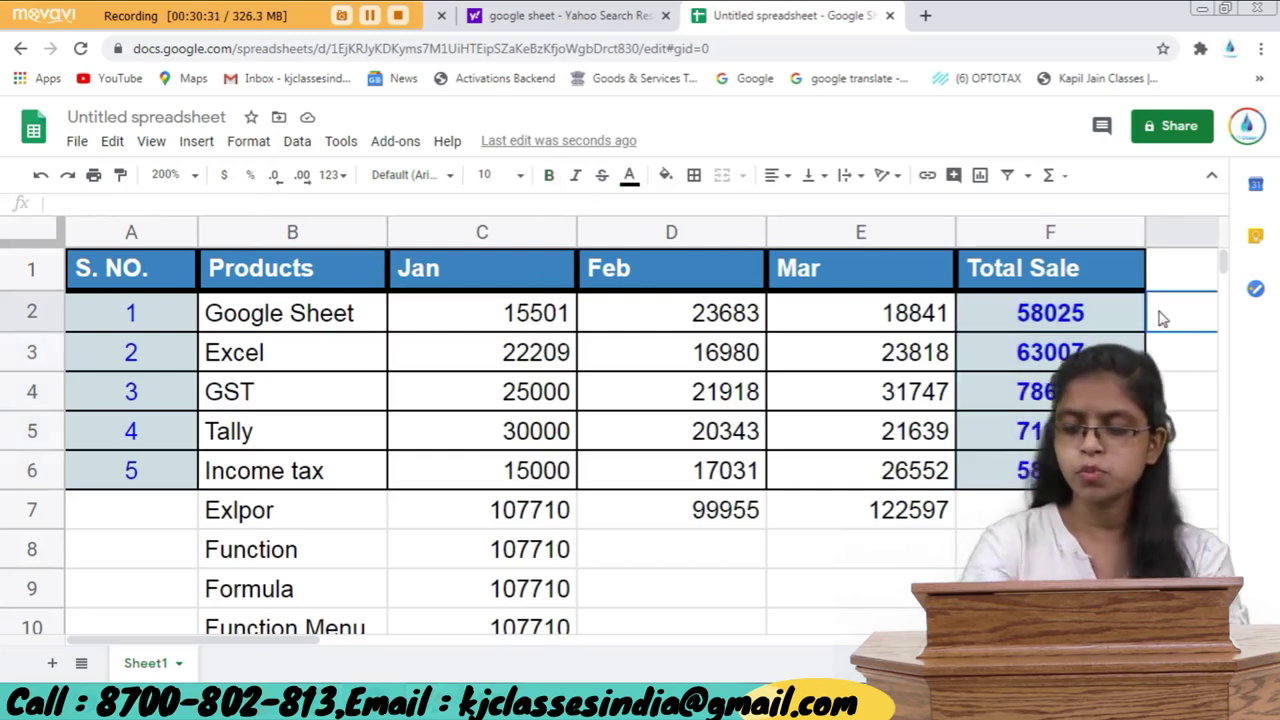
scroll(1160, 318, right, 2)
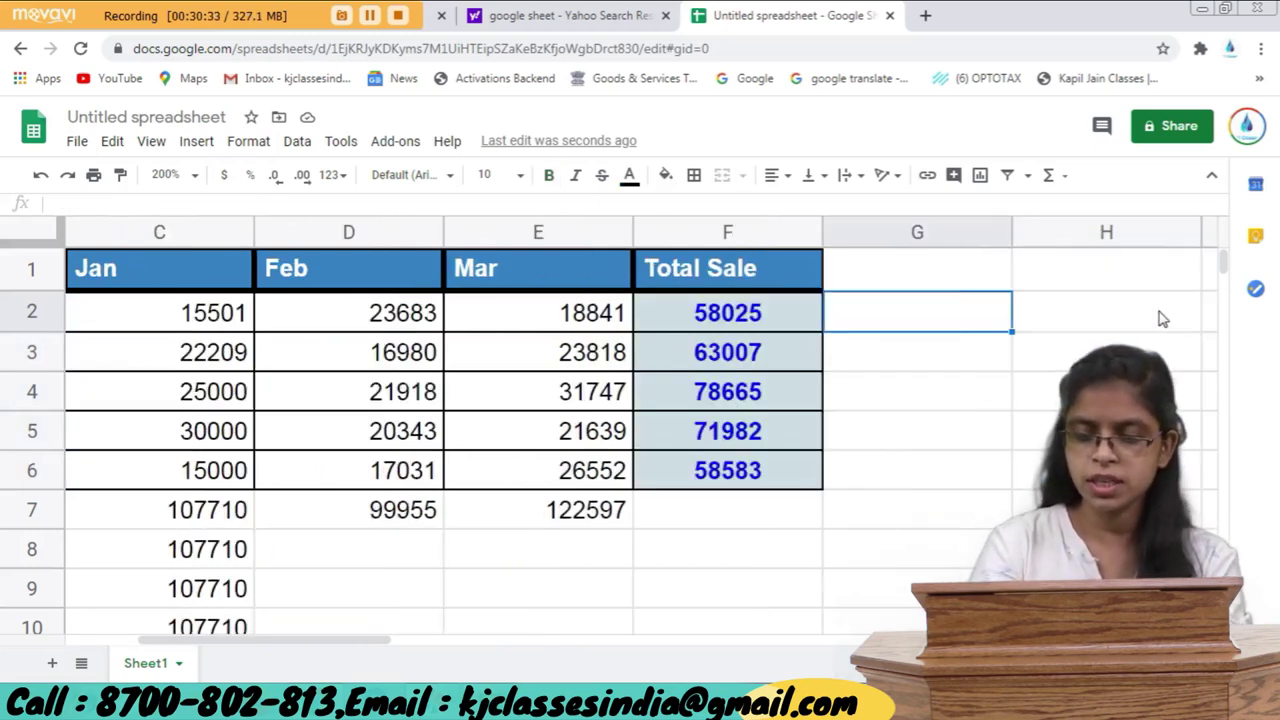
text(=)
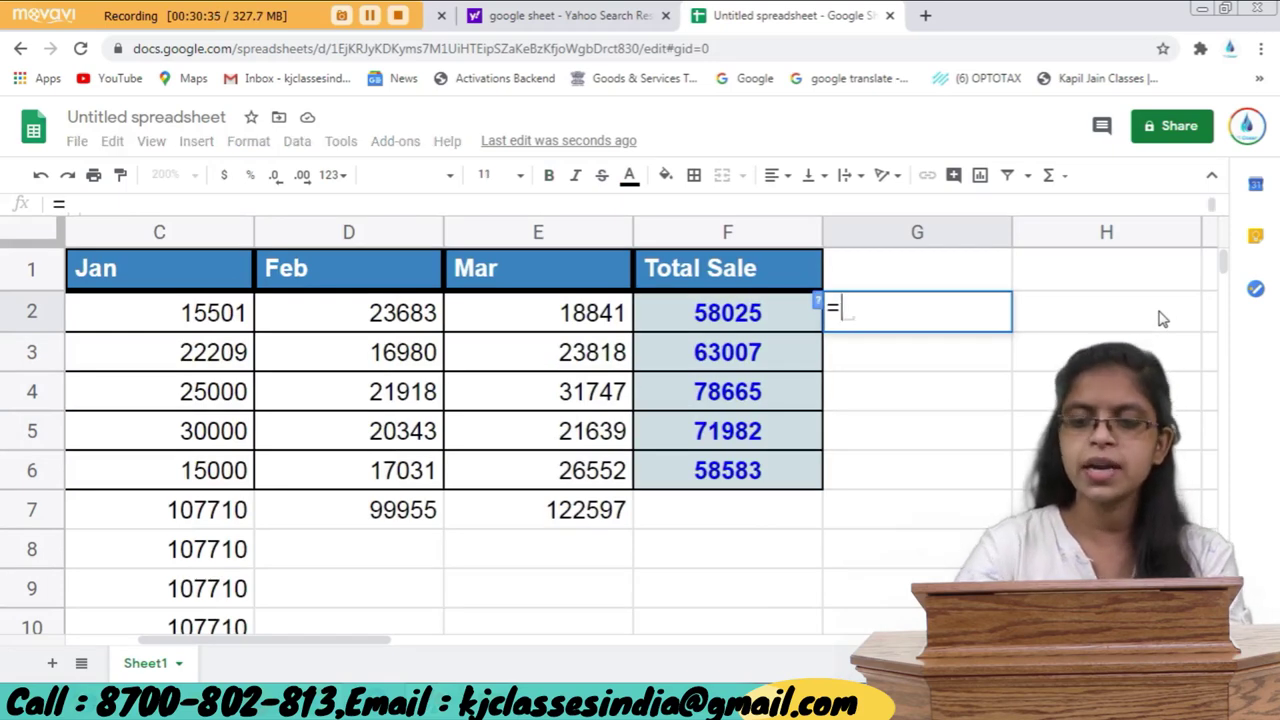
click(731, 318)
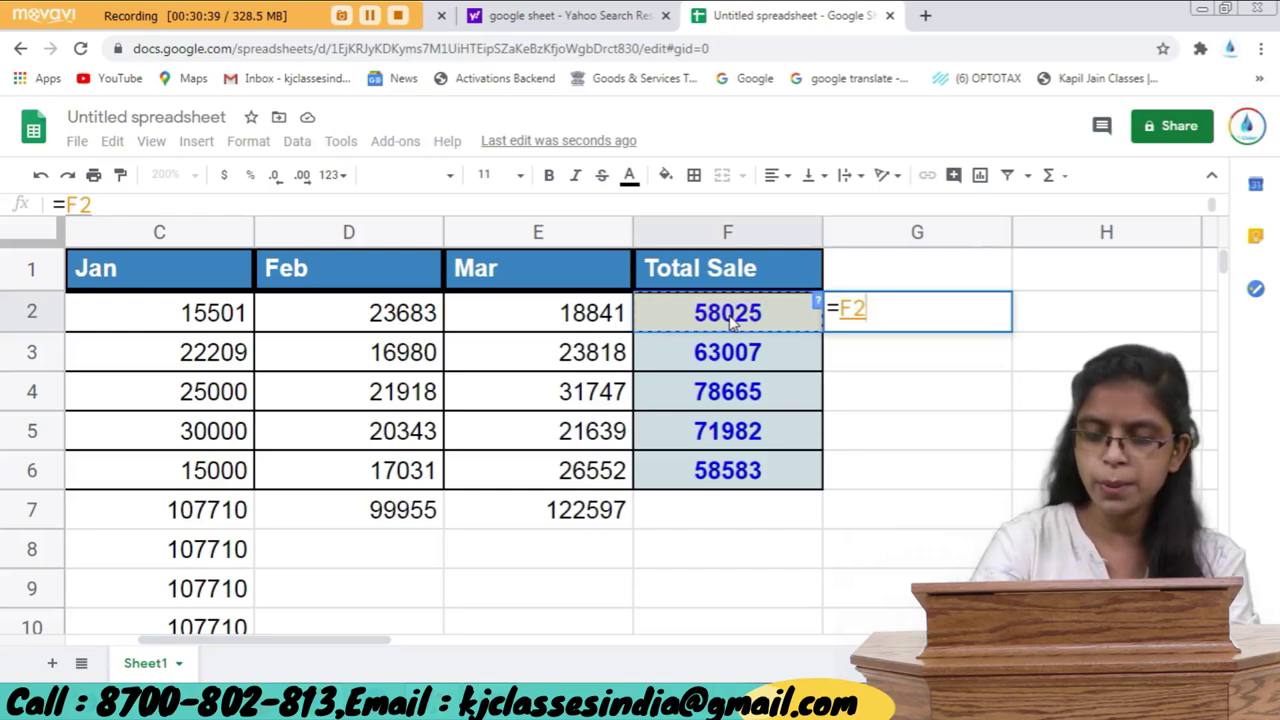
text(/)
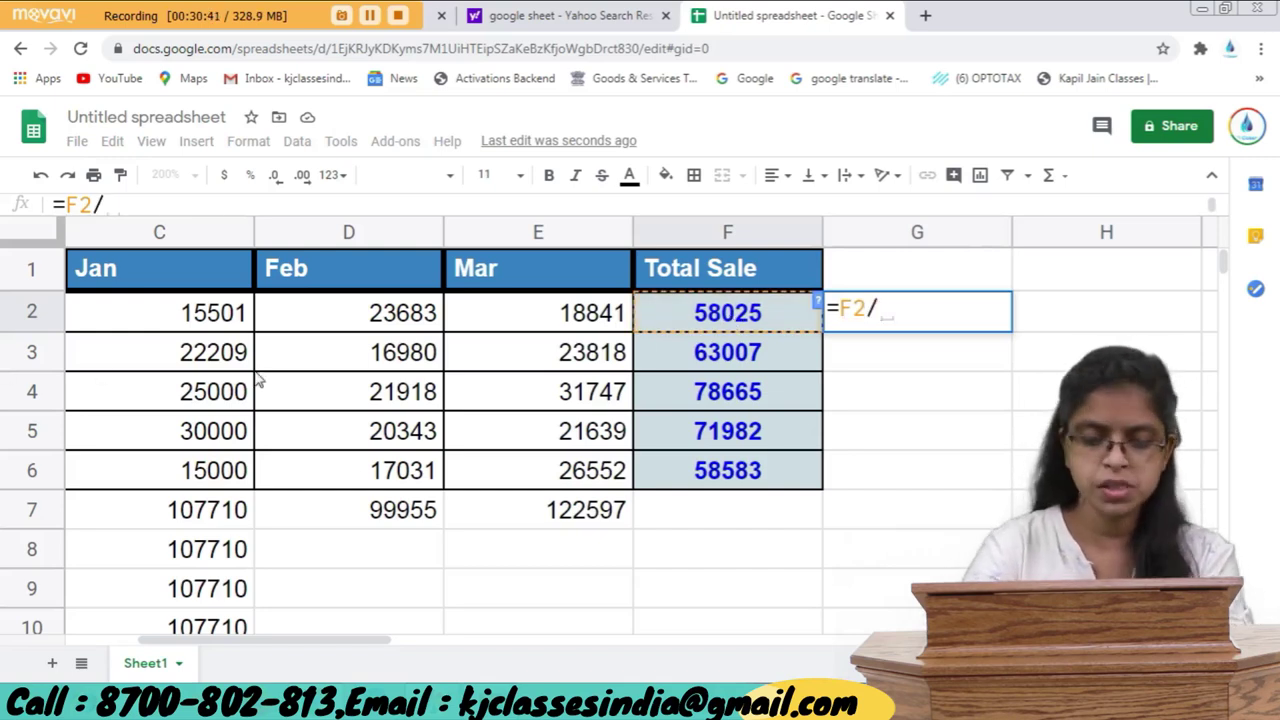
text(3)
key(Return)
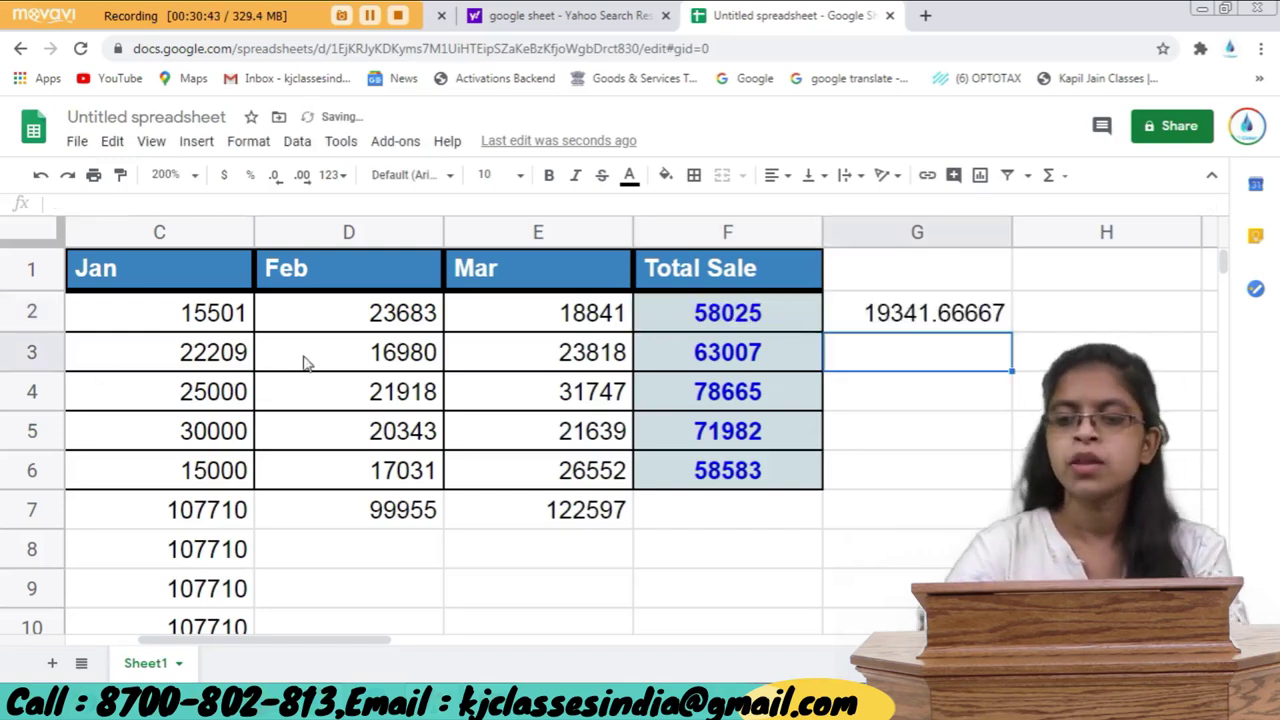
drag(850, 318, 888, 480)
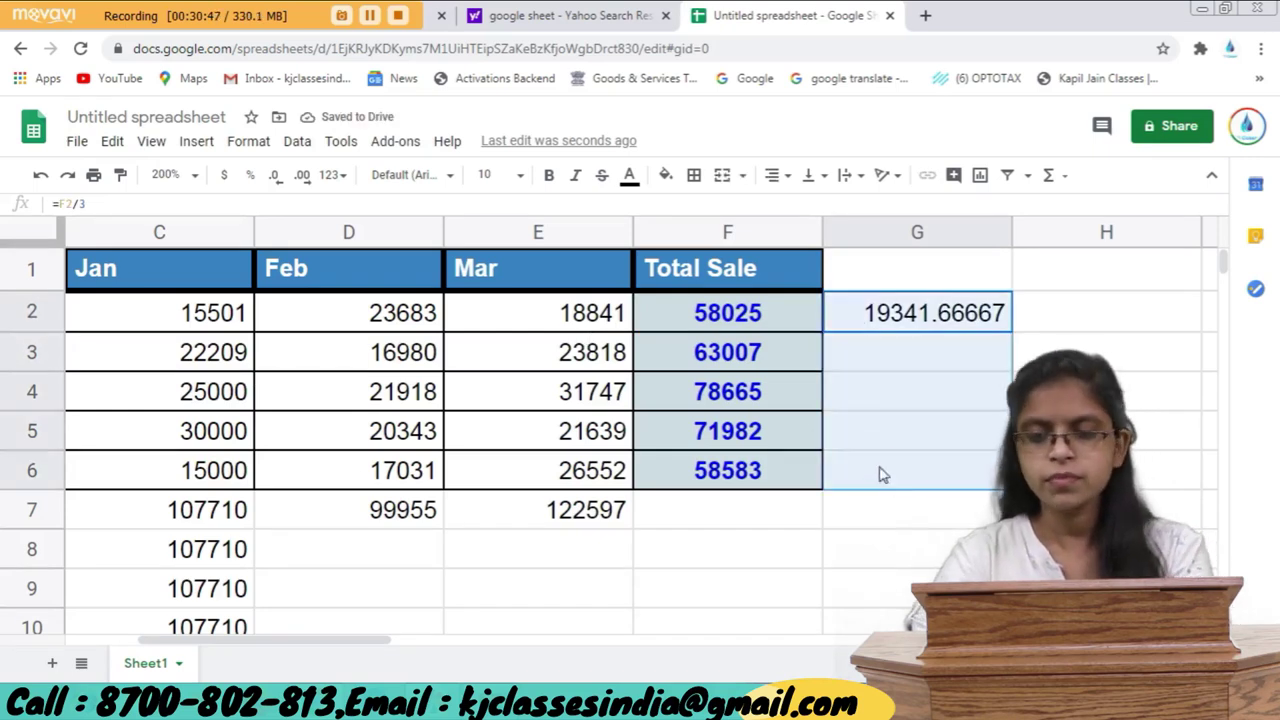
key(ctrl+d)
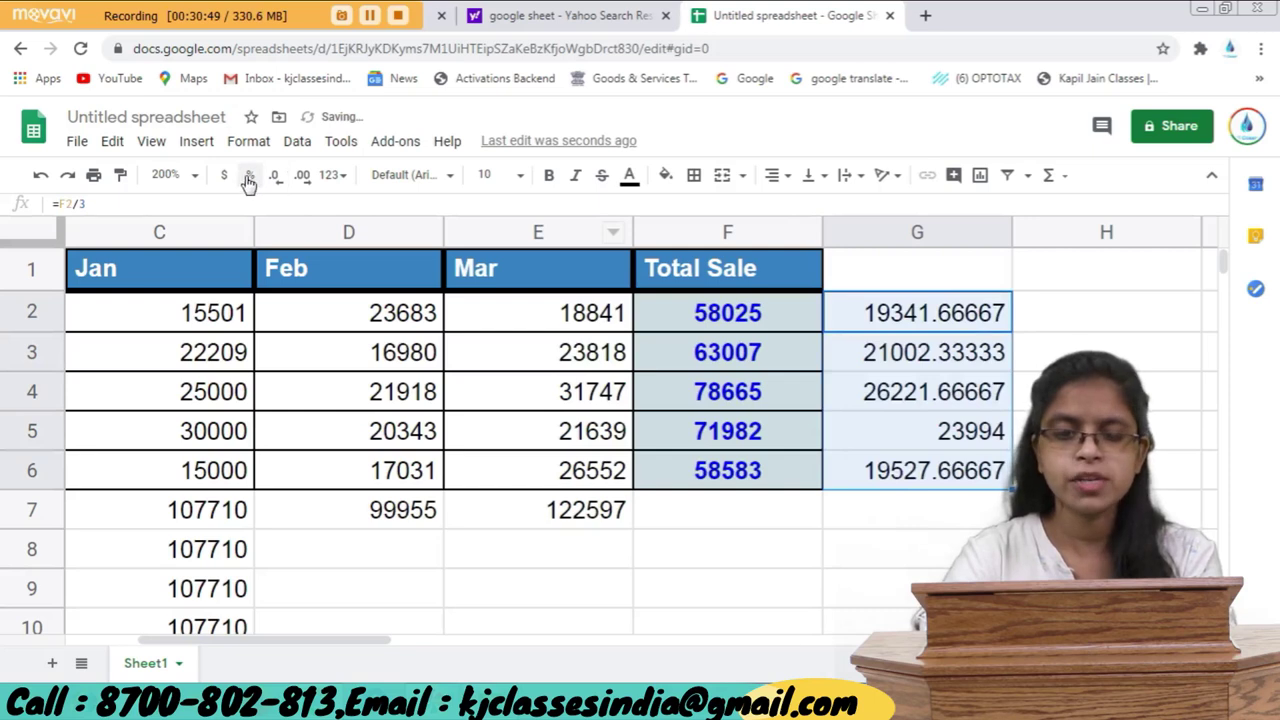
click(250, 176)
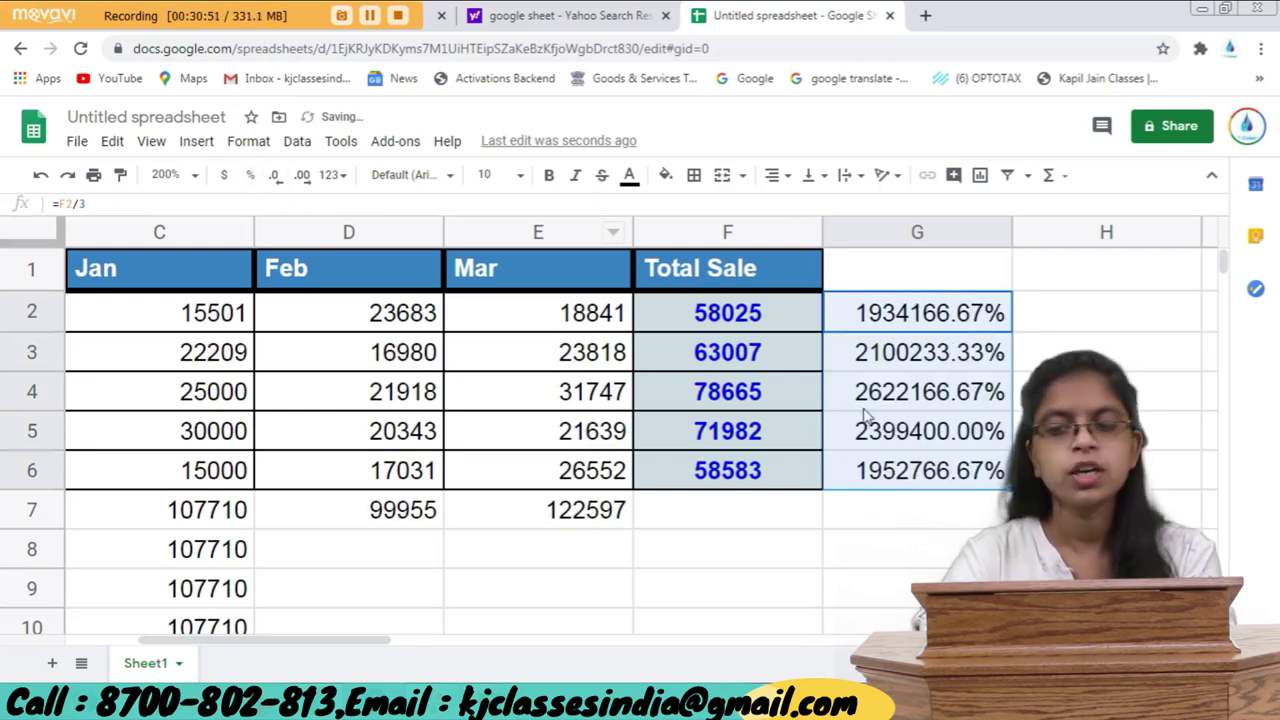
key(ctrl+z)
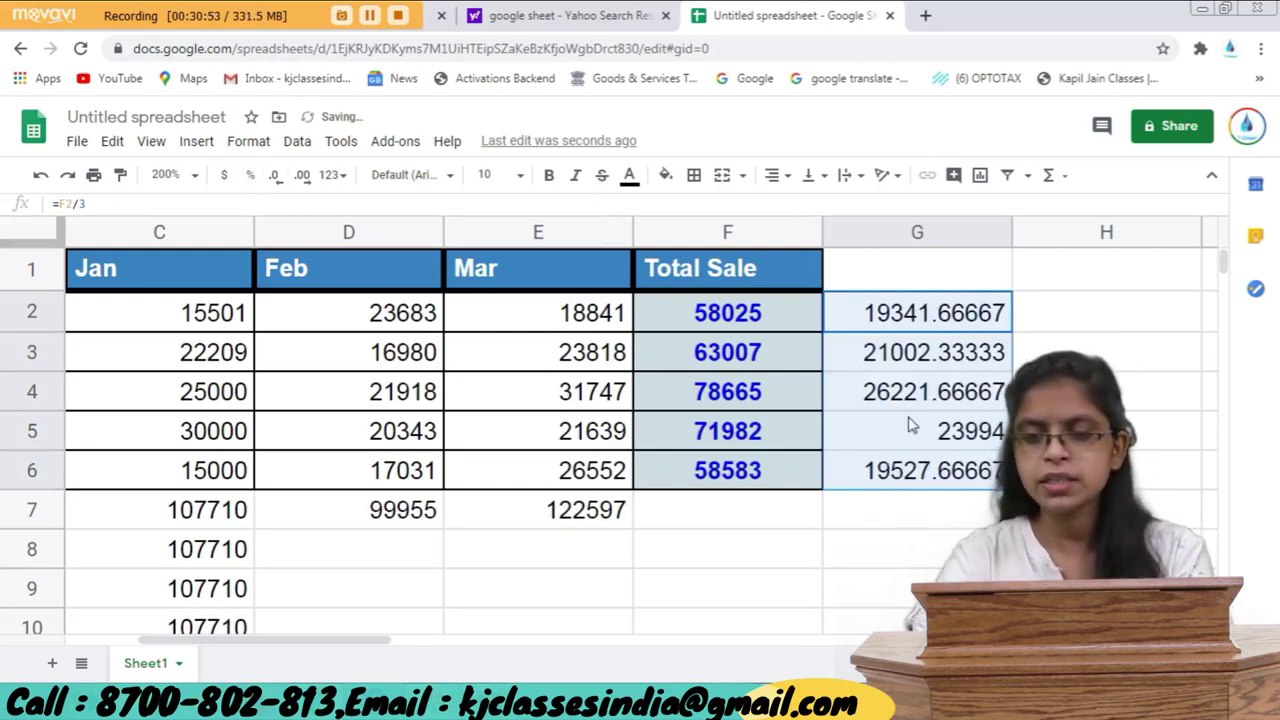
key(ctrl+z)
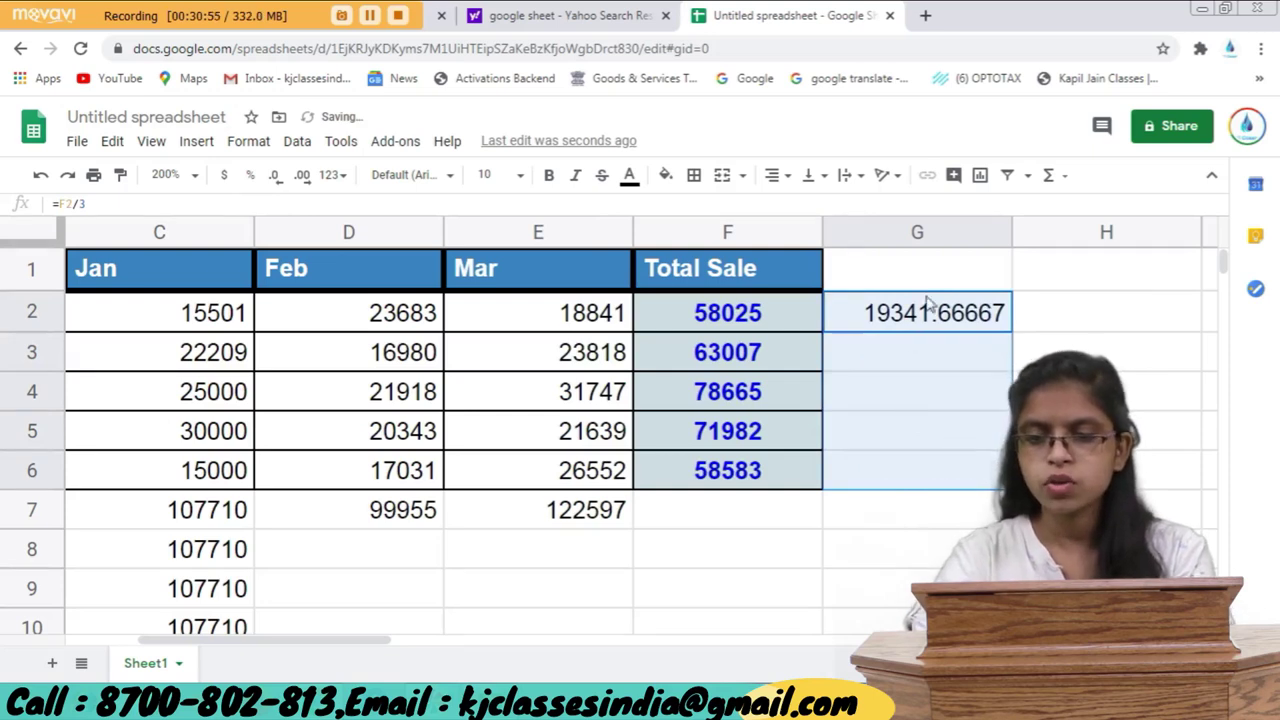
click(913, 318)
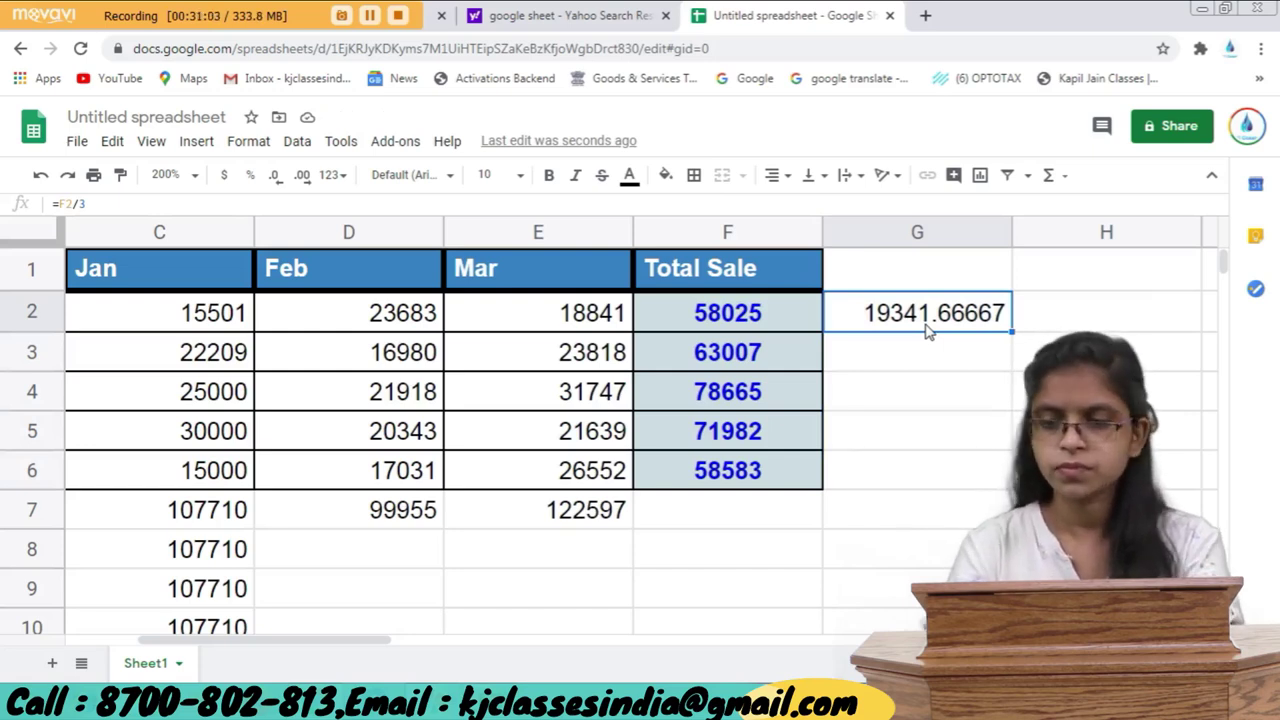
double_click(993, 318)
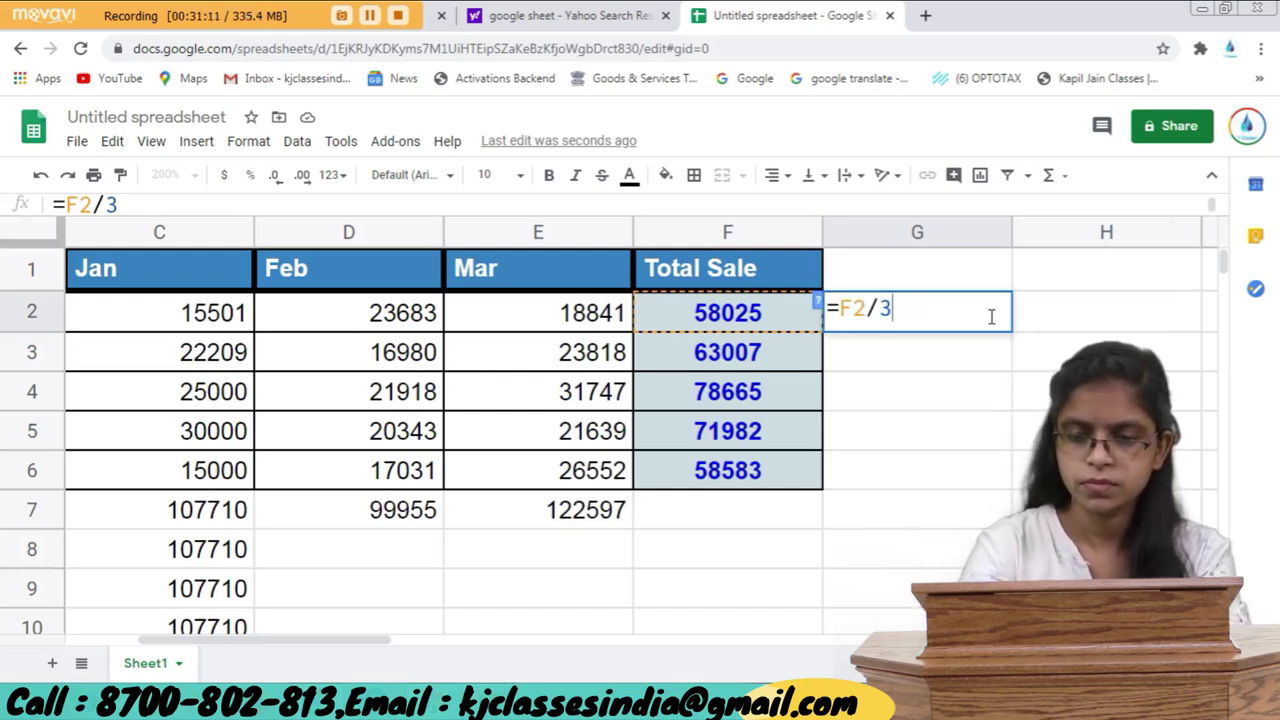
key(BackSpace)
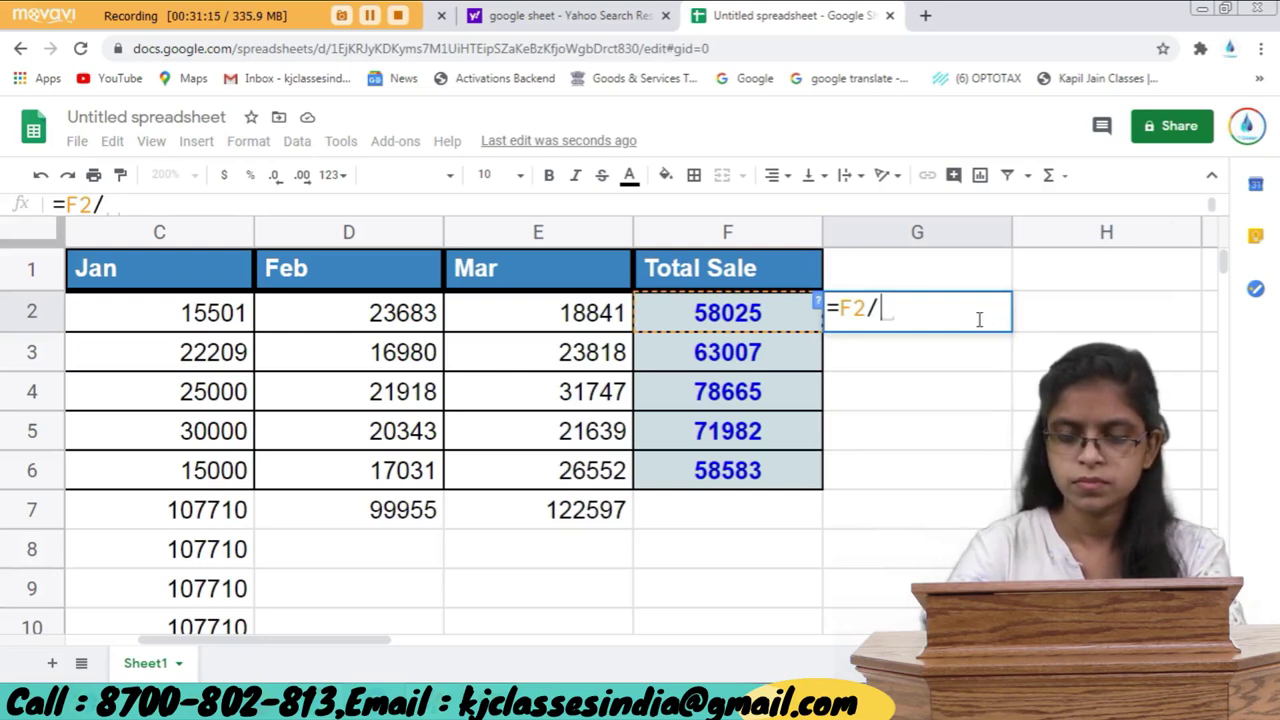
key(BackSpace)
key(BackSpace)
key(BackSpace)
key(BackSpace)
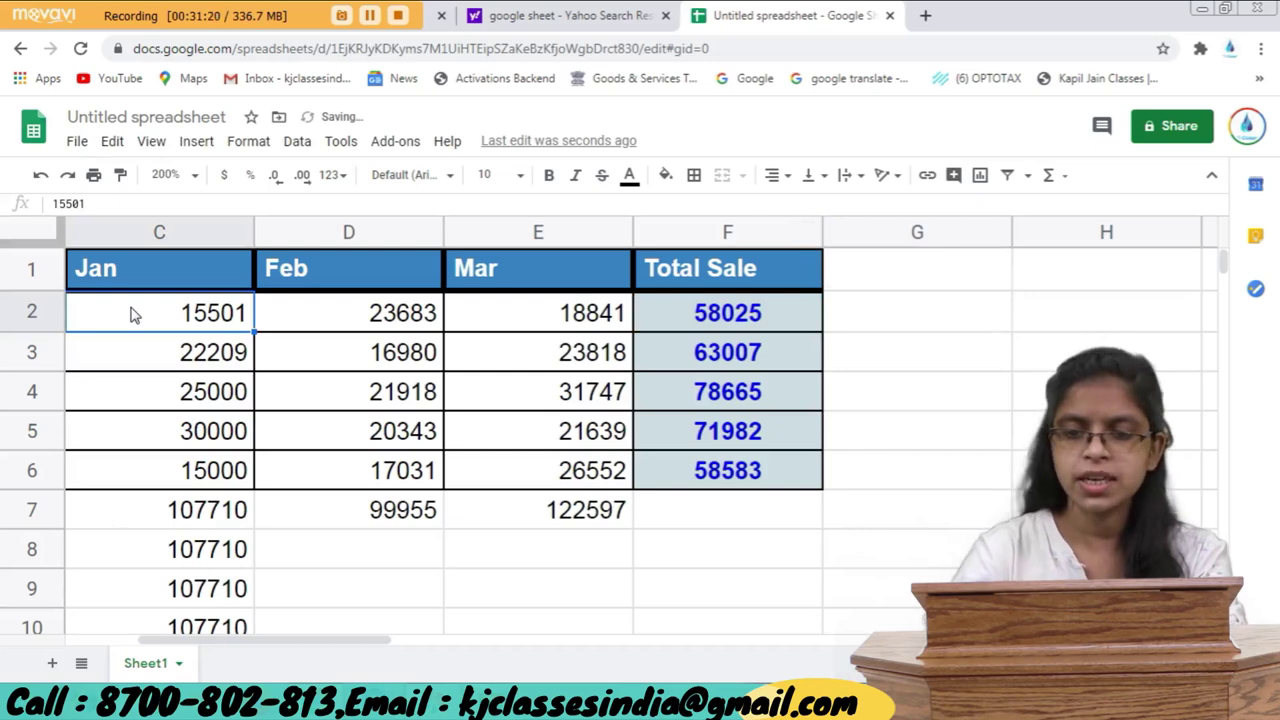
Enter the January share formula =C2/F2 in G2.
click(930, 318)
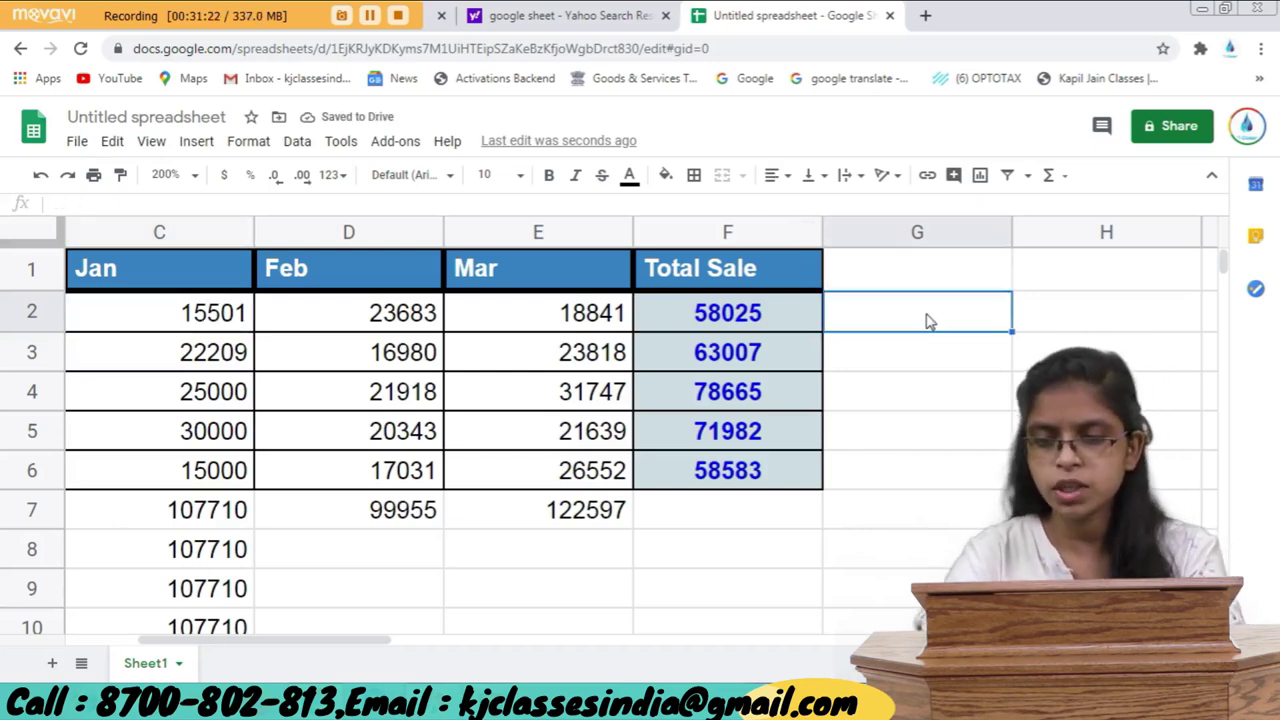
text(=)
click(210, 316)
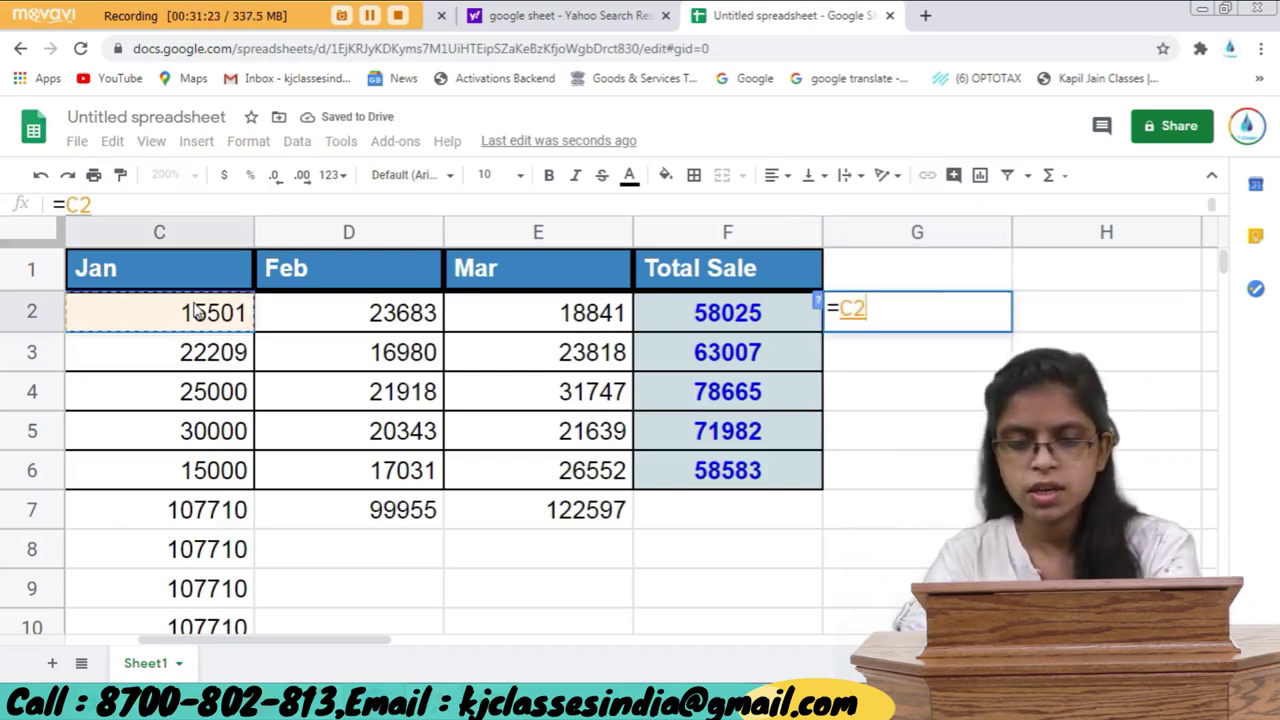
text(/)
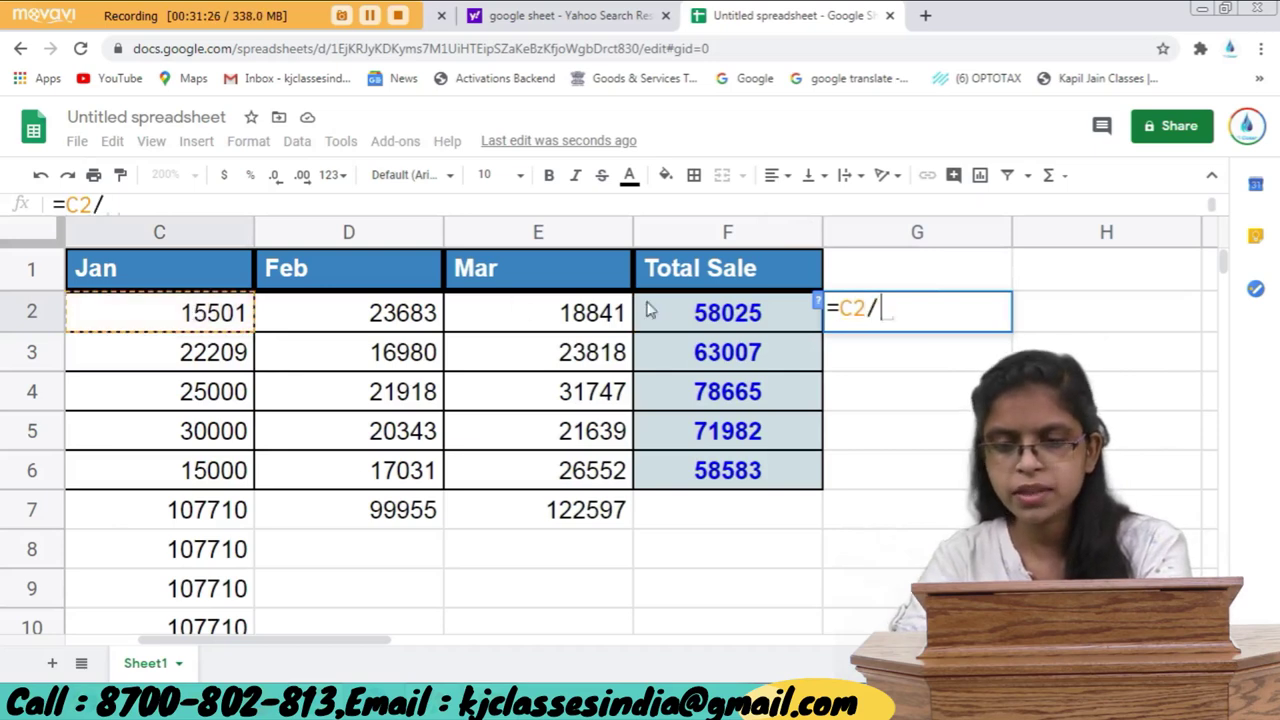
click(710, 314)
key(Return)
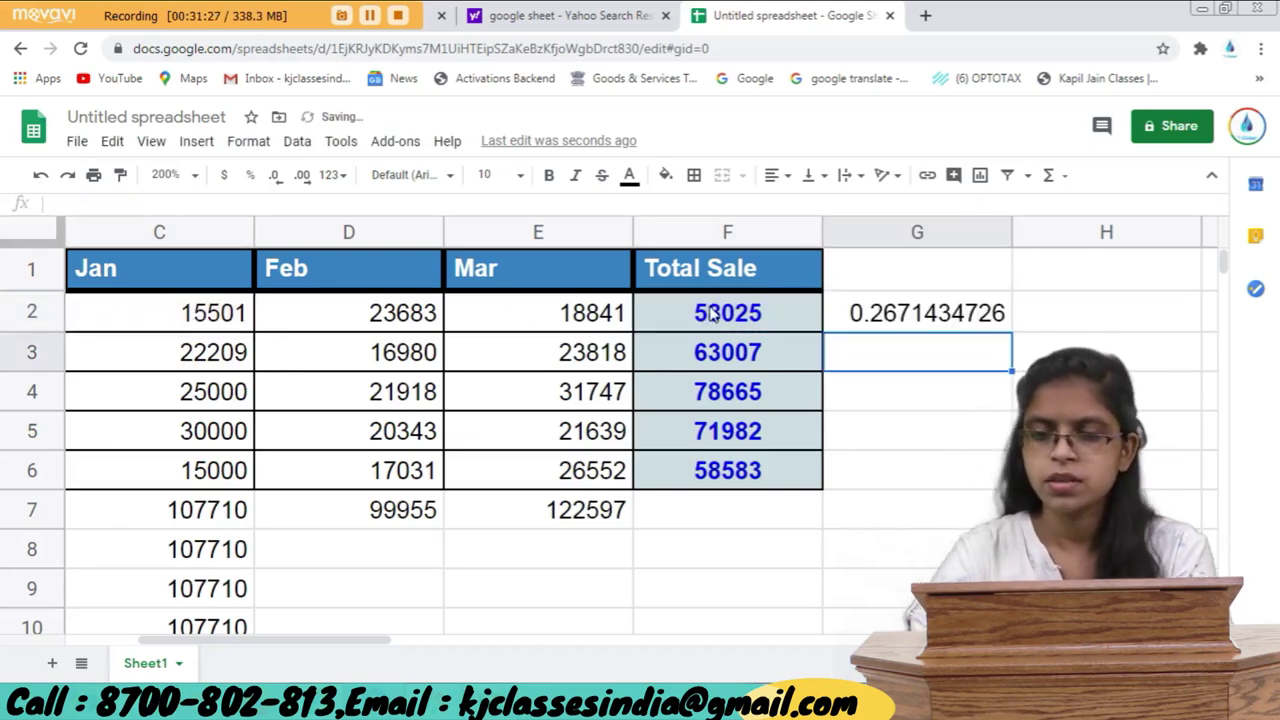
Format G2 as a percentage and fill it down to G6 (26.71% to 25.60%).
click(916, 310)
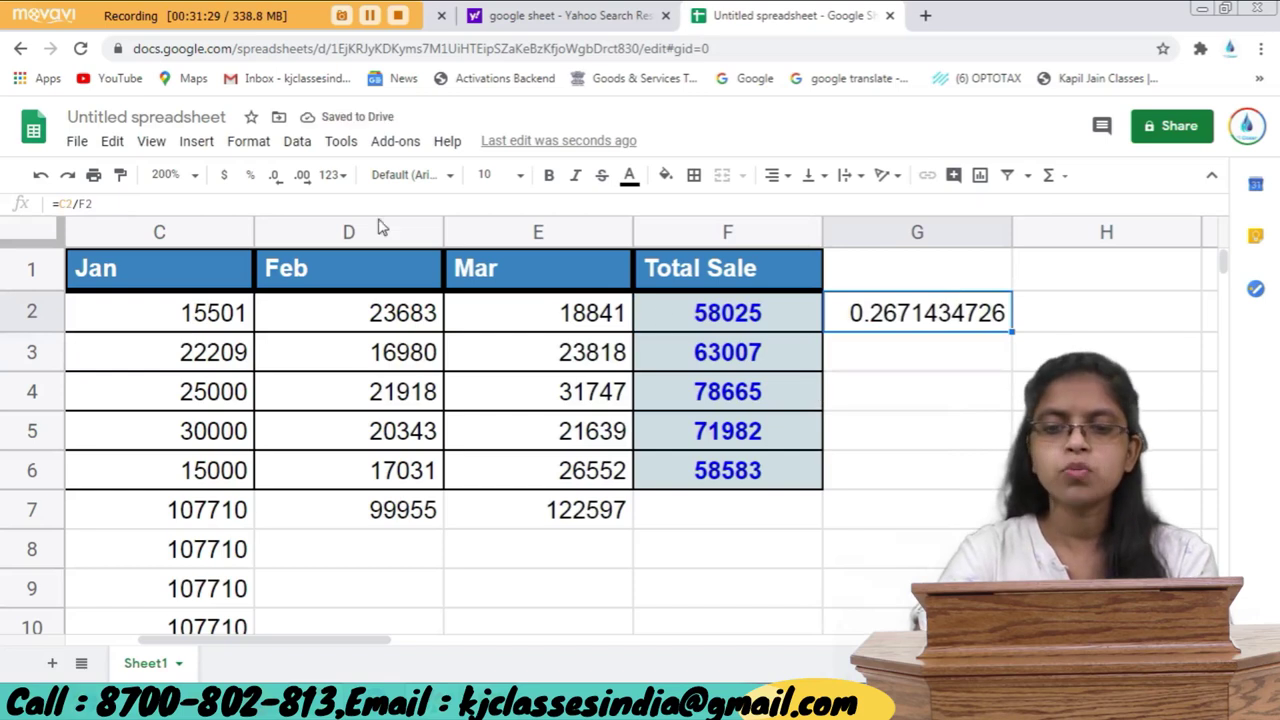
click(250, 175)
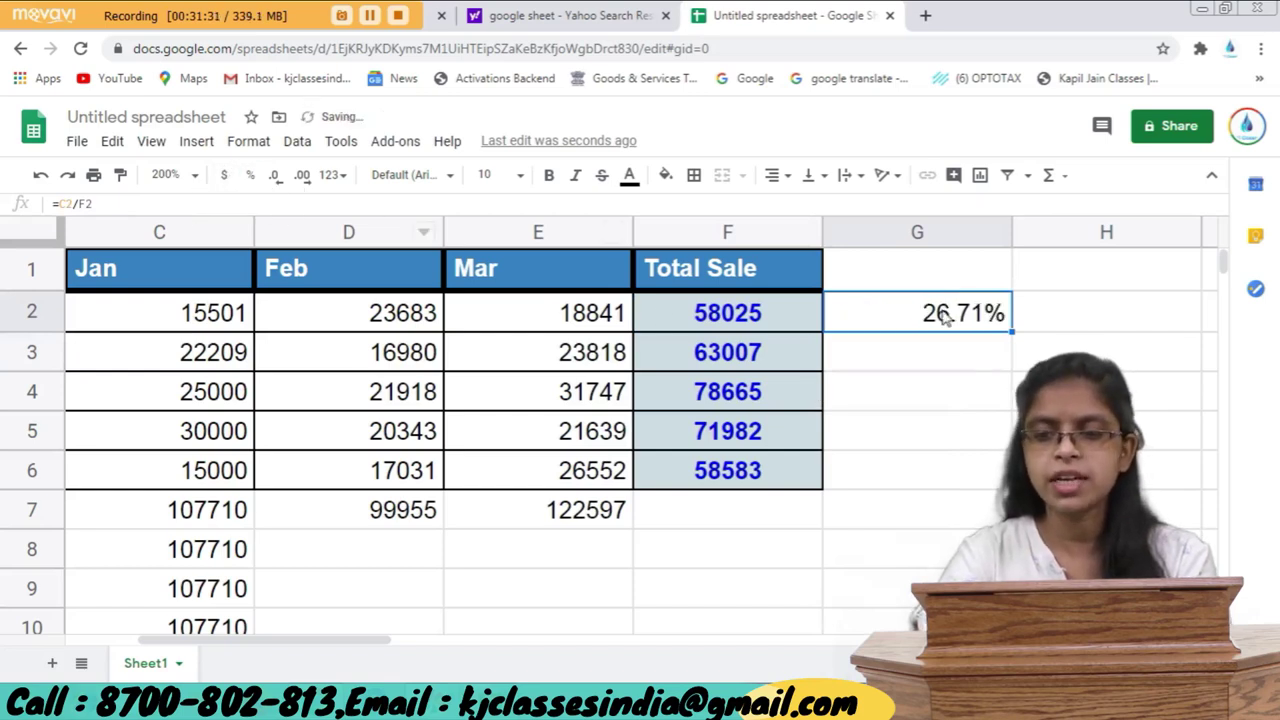
drag(1010, 322, 1010, 486)
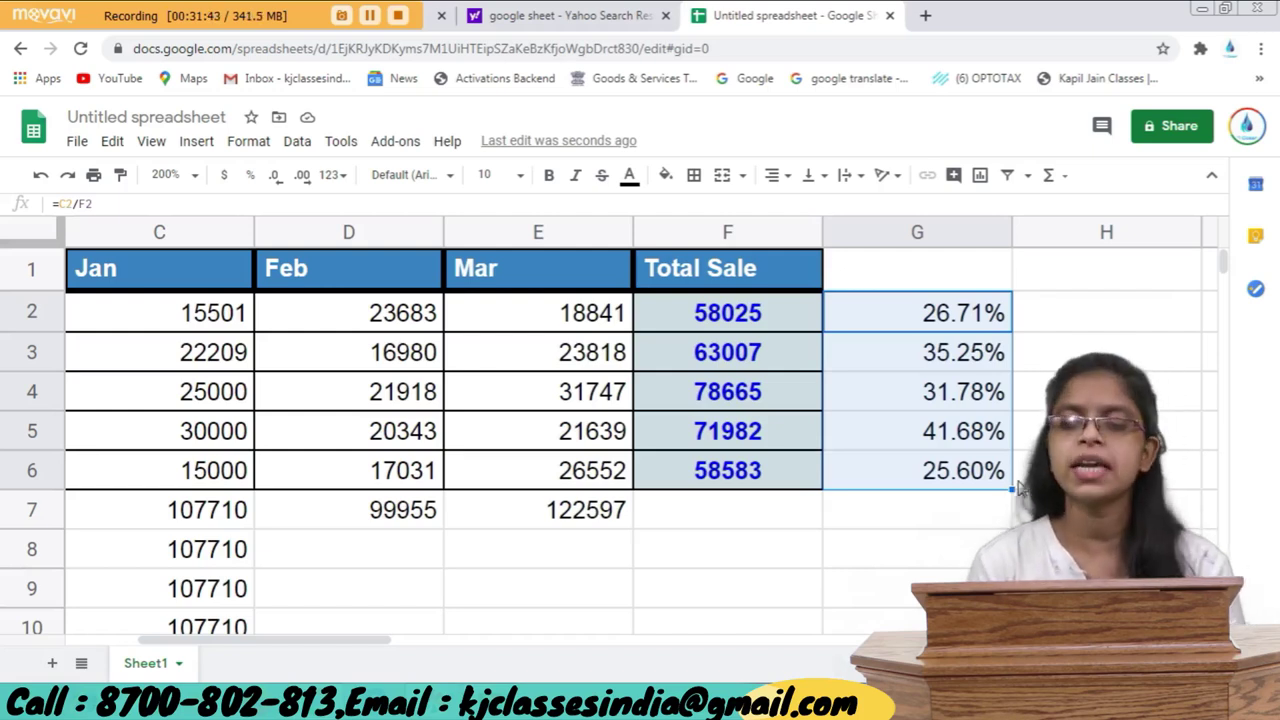
Adjust the decimal places of Total Sale F2:F7 and browse the number formats.
drag(728, 313, 728, 508)
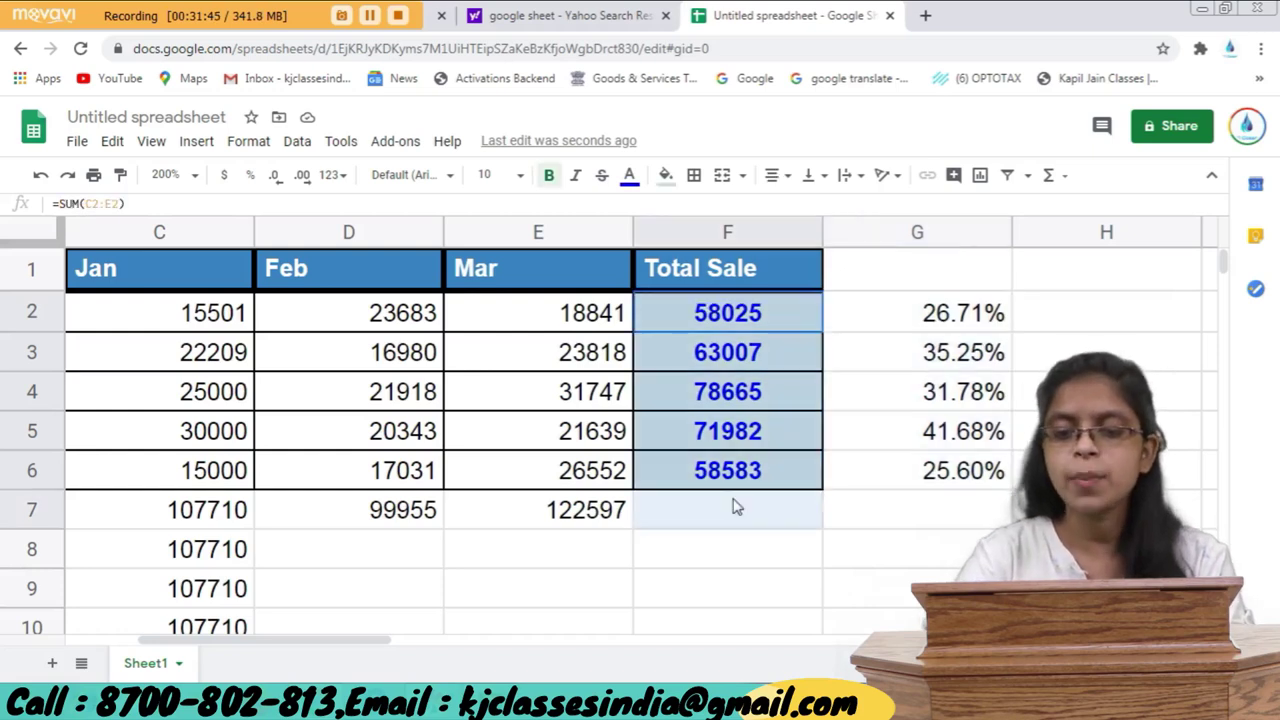
click(273, 176)
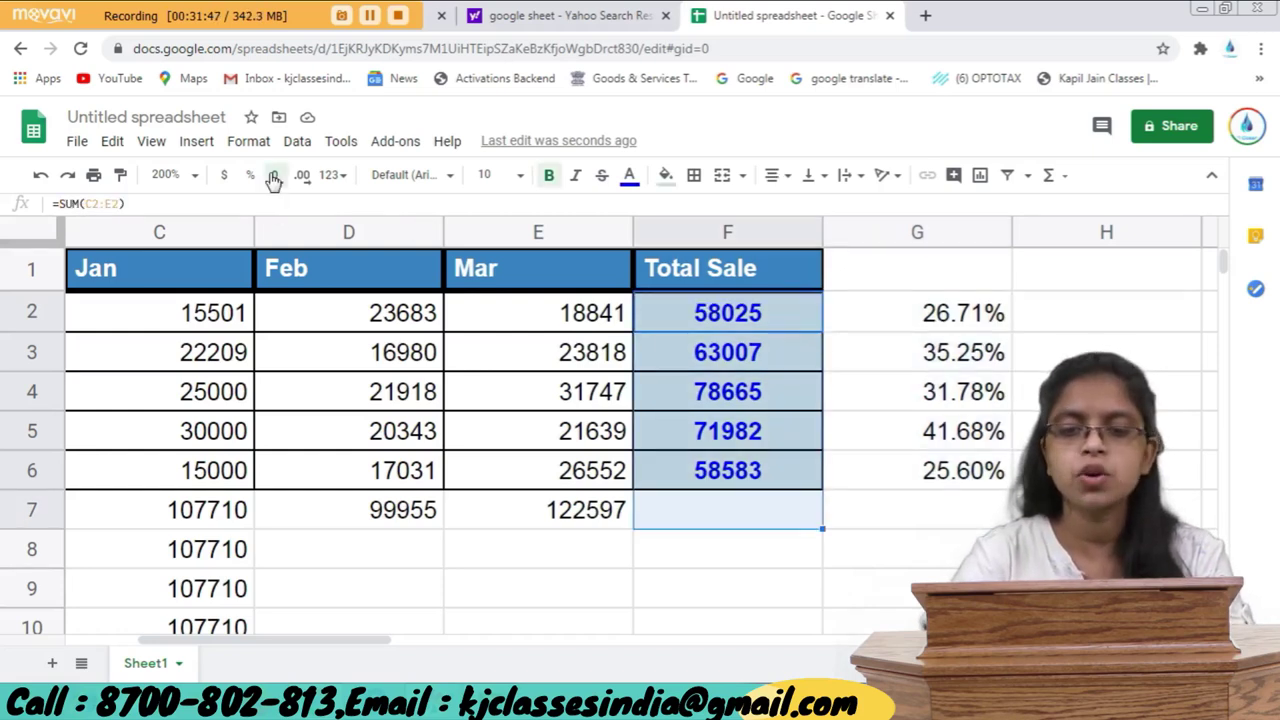
click(301, 176)
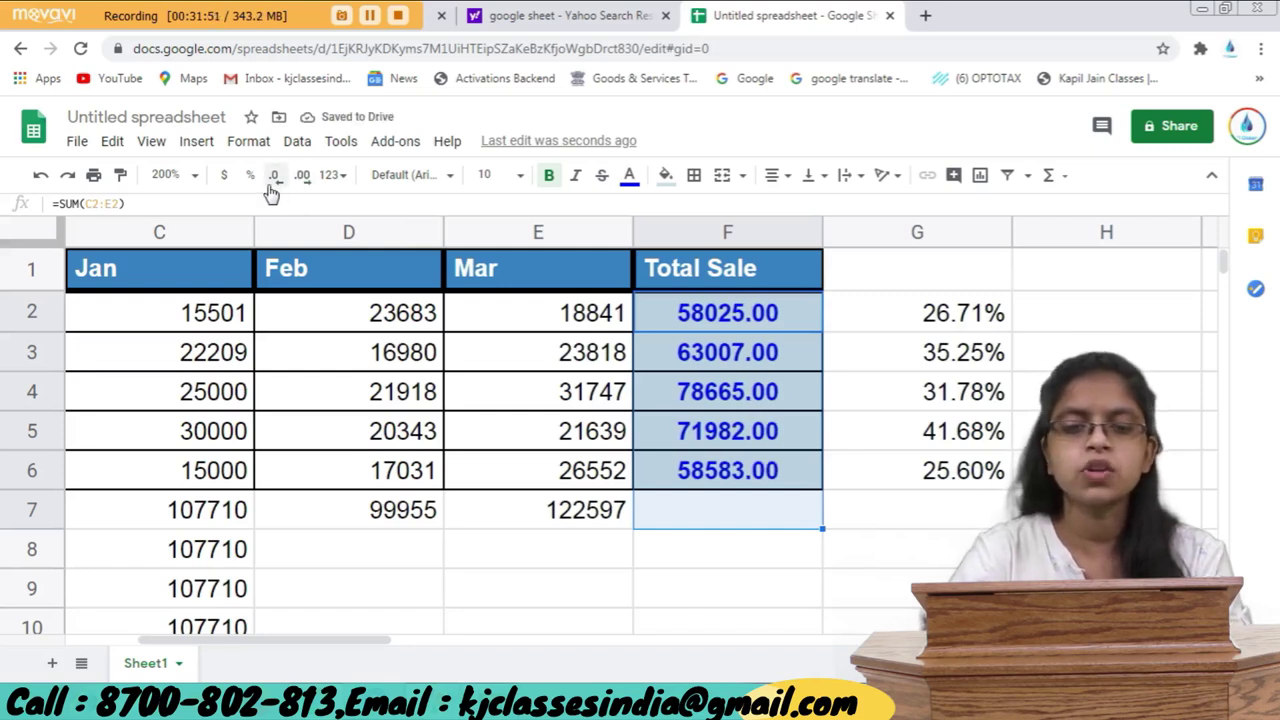
click(275, 182)
click(275, 182)
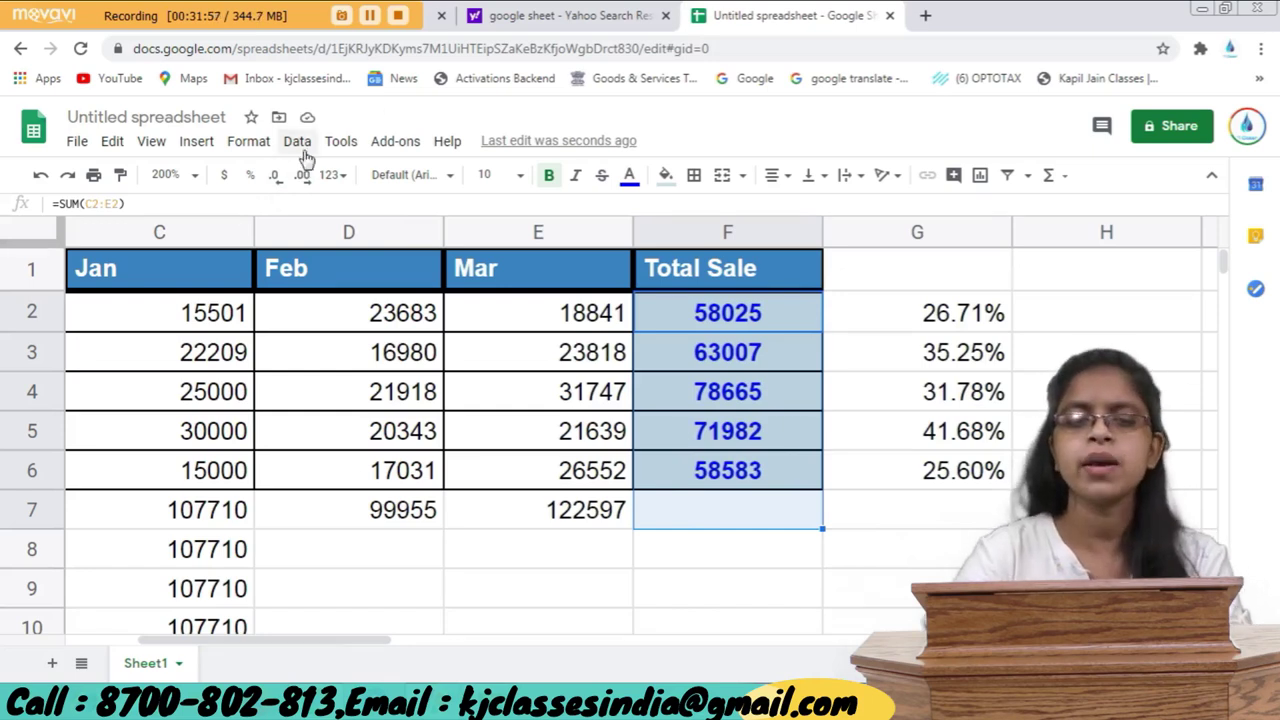
click(338, 177)
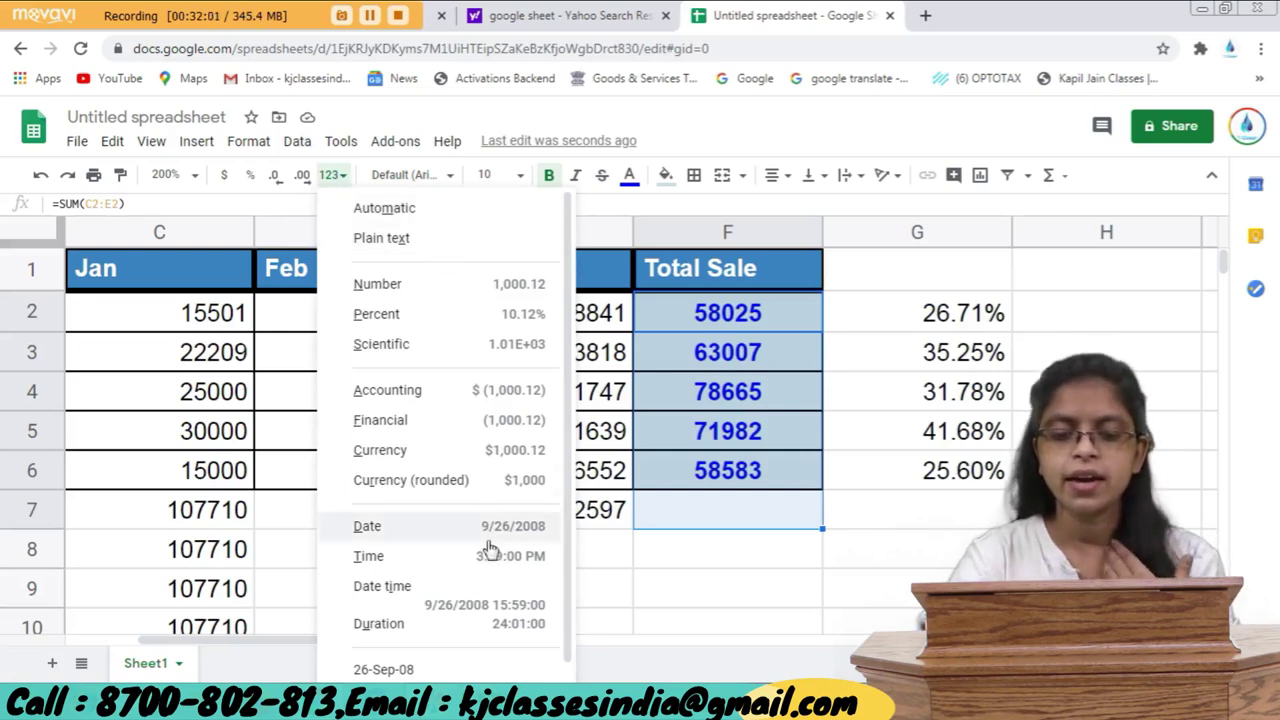
scroll(440, 650, down, 1)
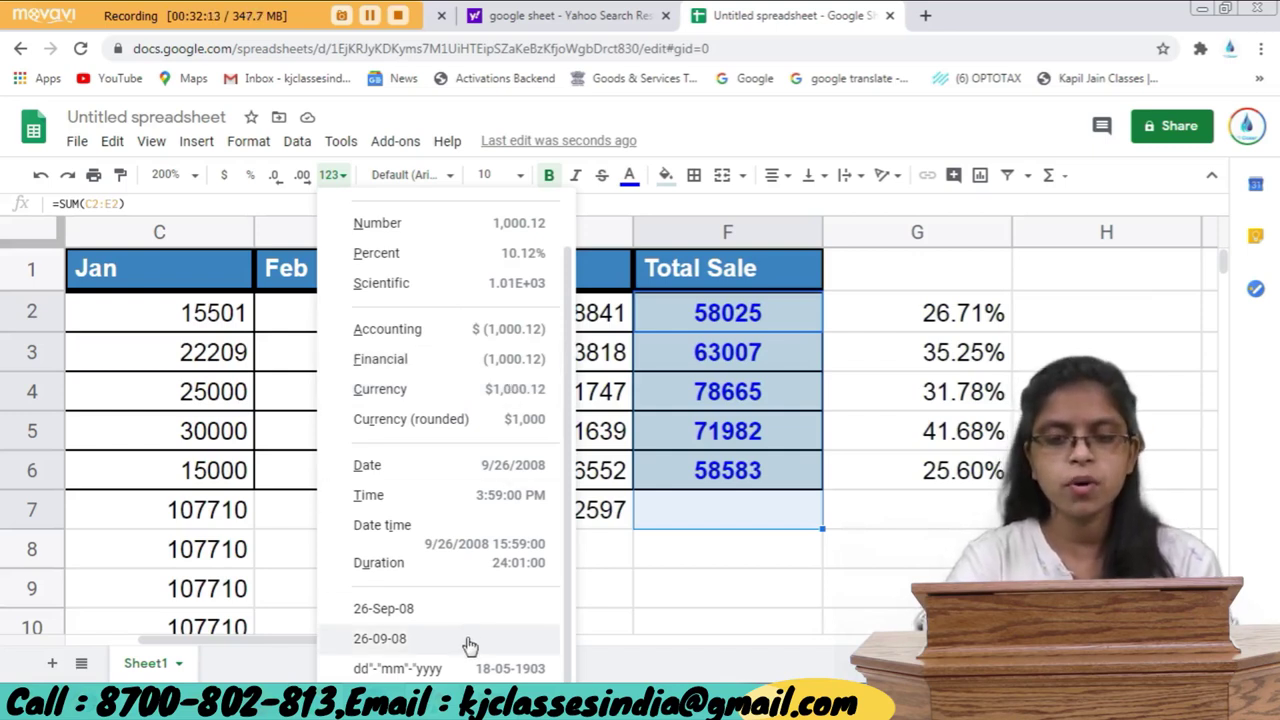
scroll(470, 645, up, 2)
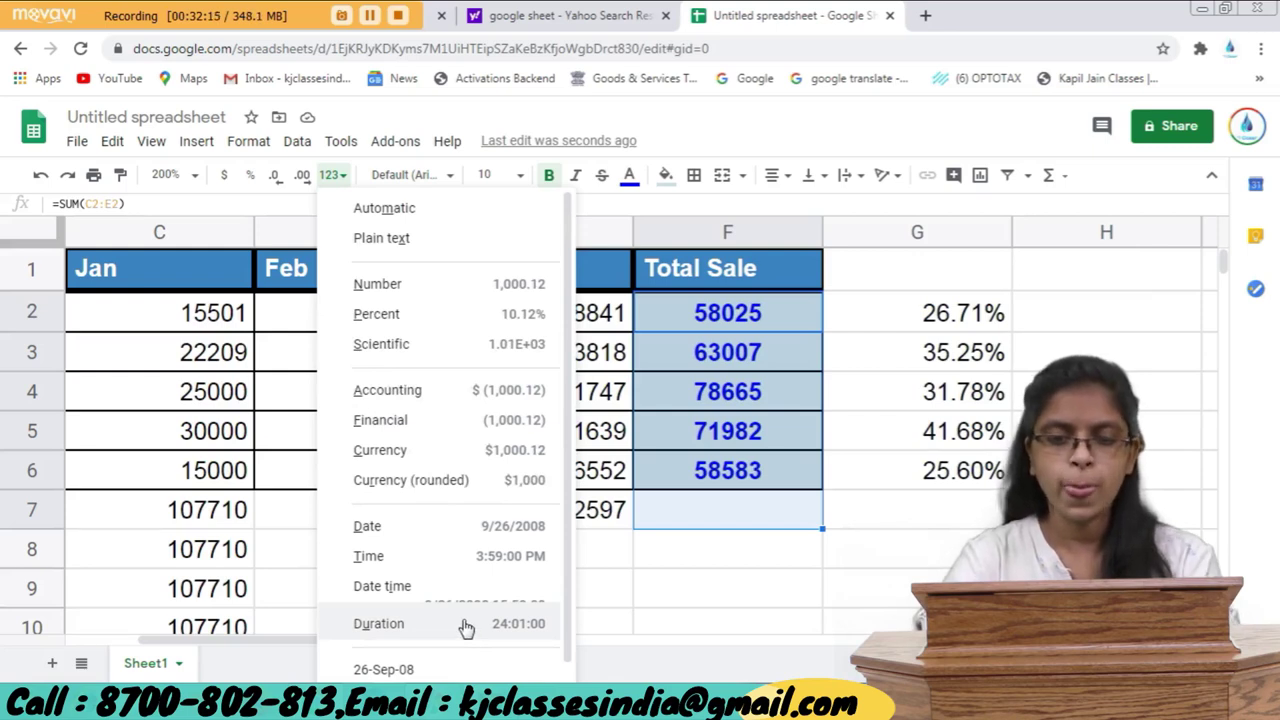
Change the Jan through Total Sale header font to Cambria, after trying Calibri.
click(418, 177)
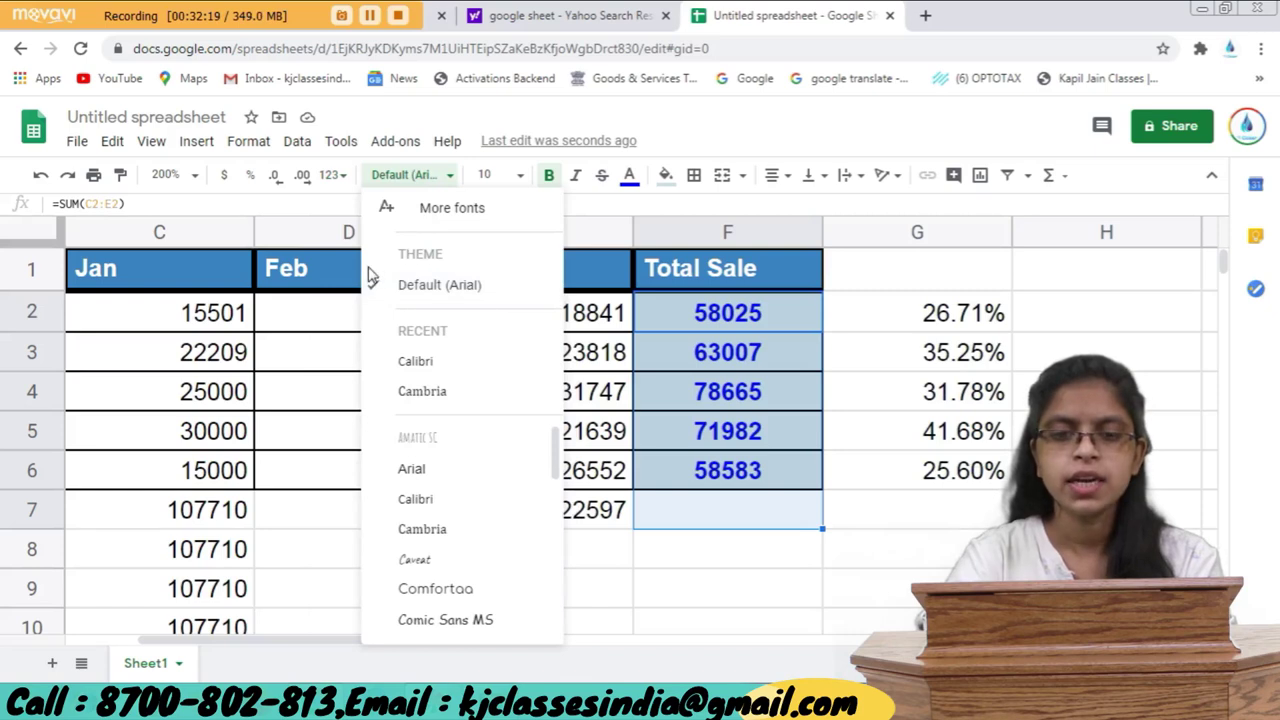
click(333, 355)
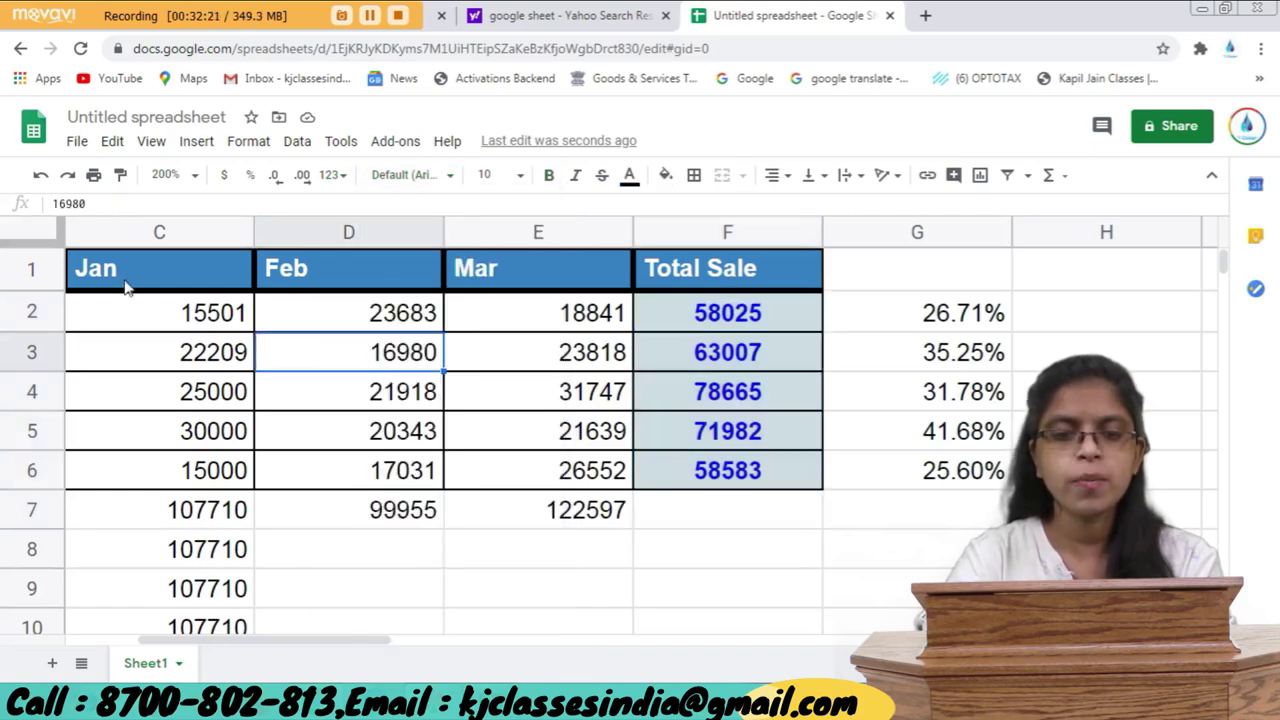
drag(121, 269, 727, 271)
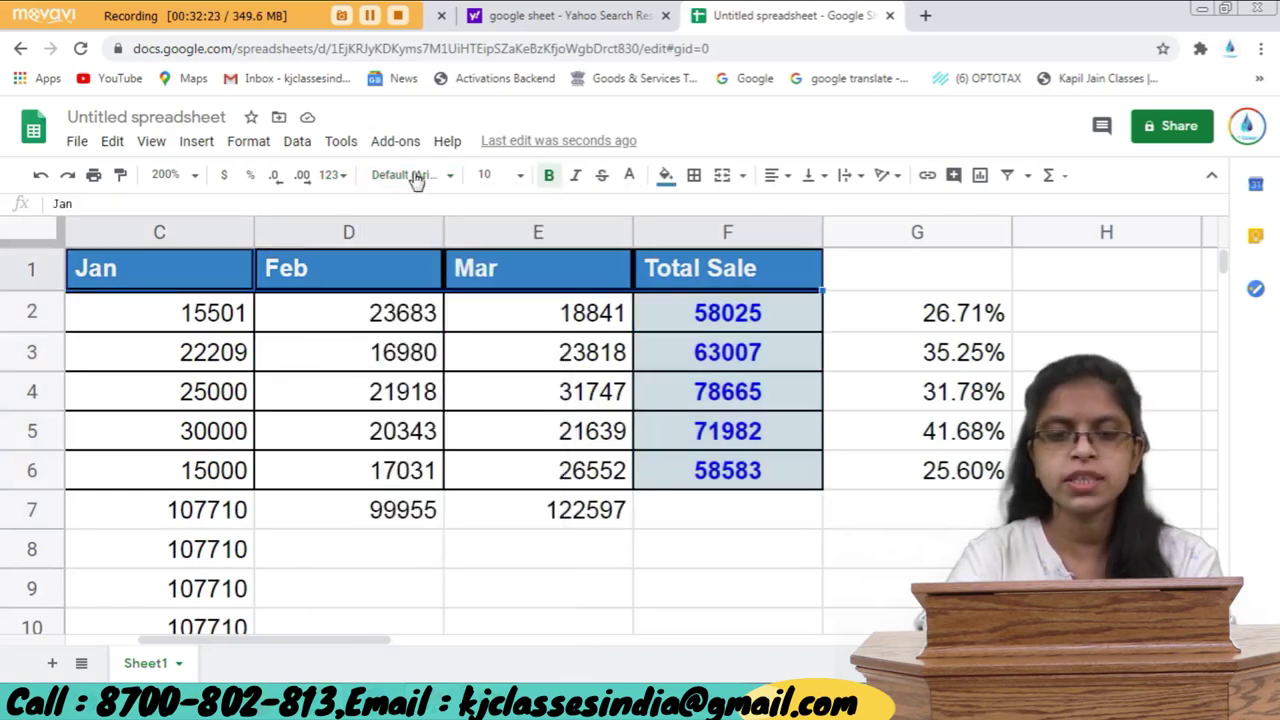
click(450, 181)
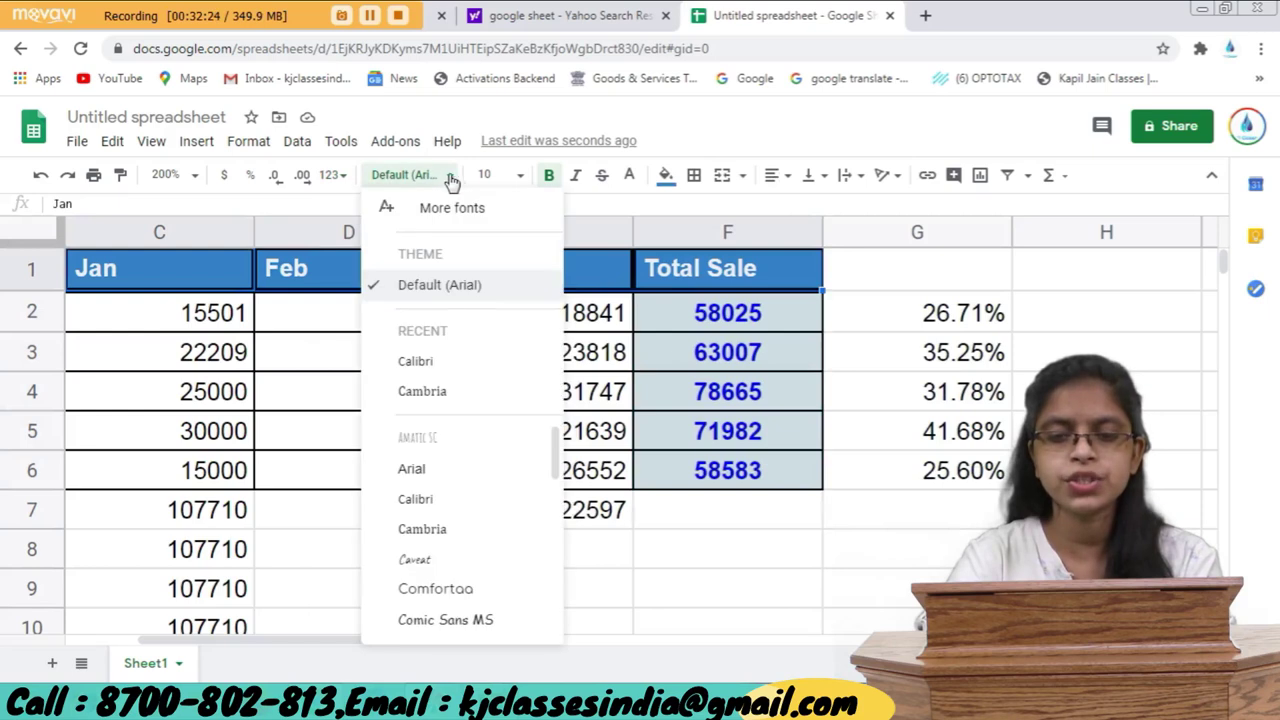
click(416, 362)
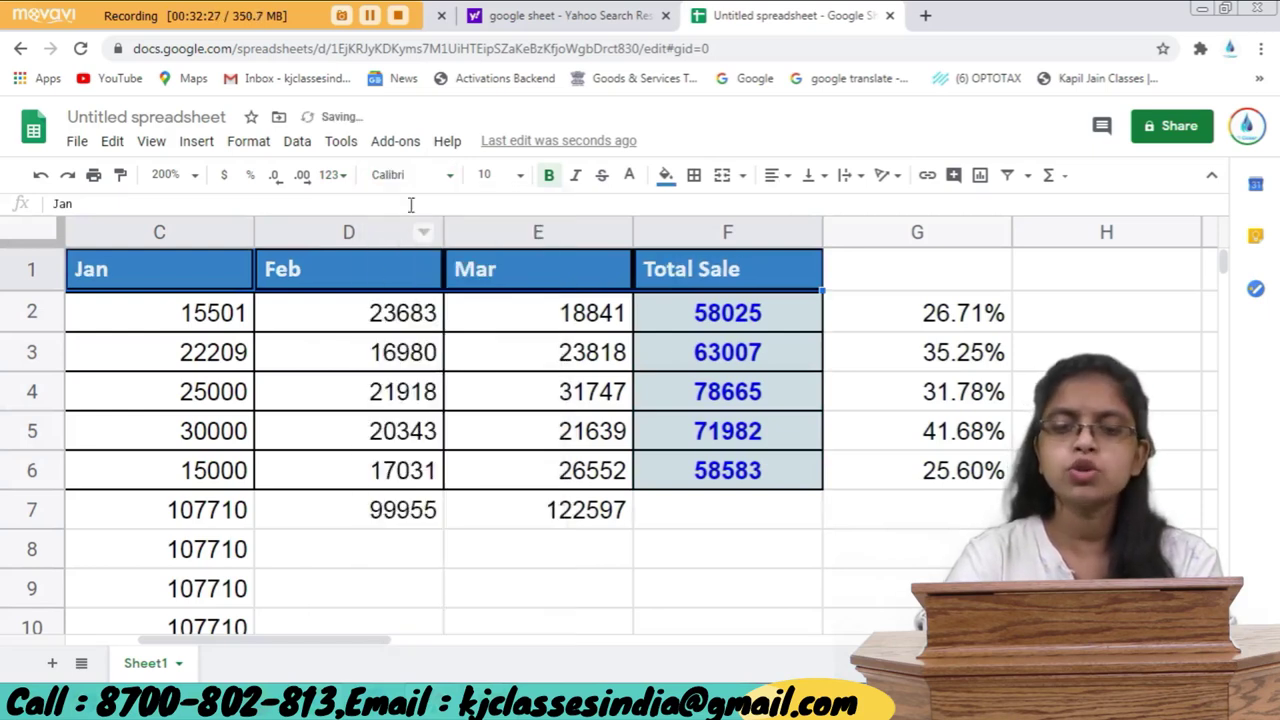
click(449, 180)
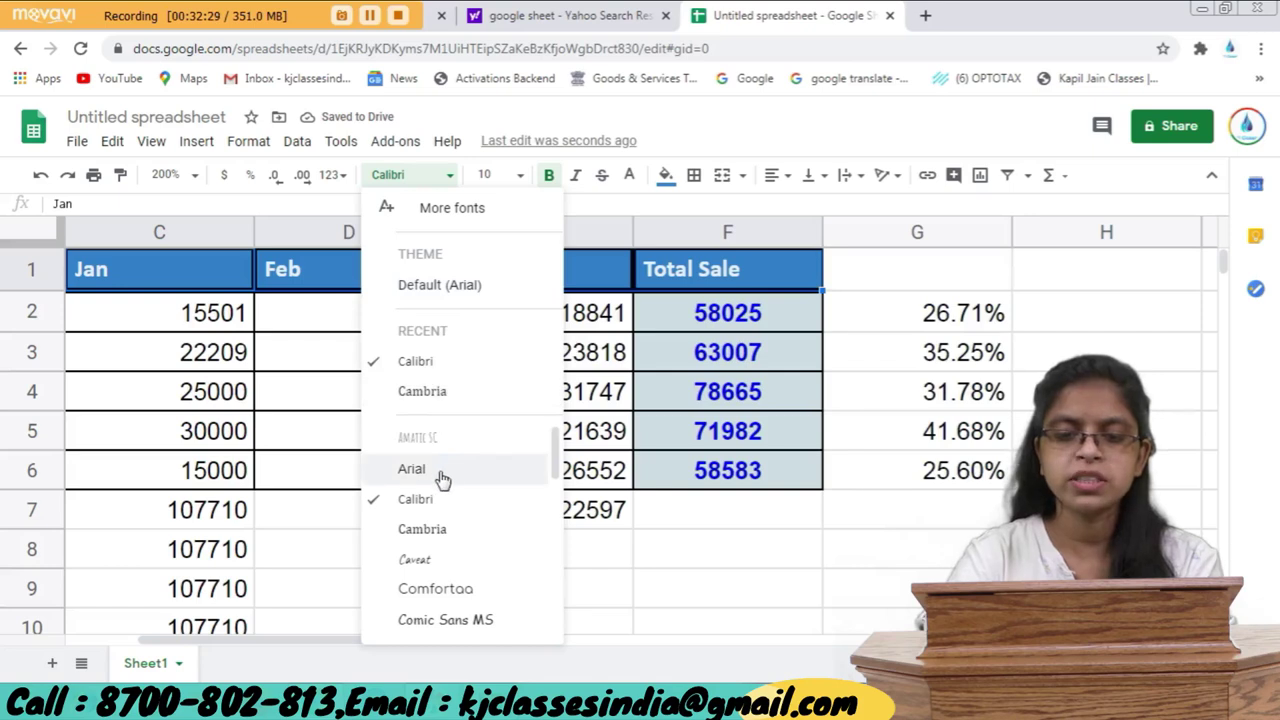
click(420, 362)
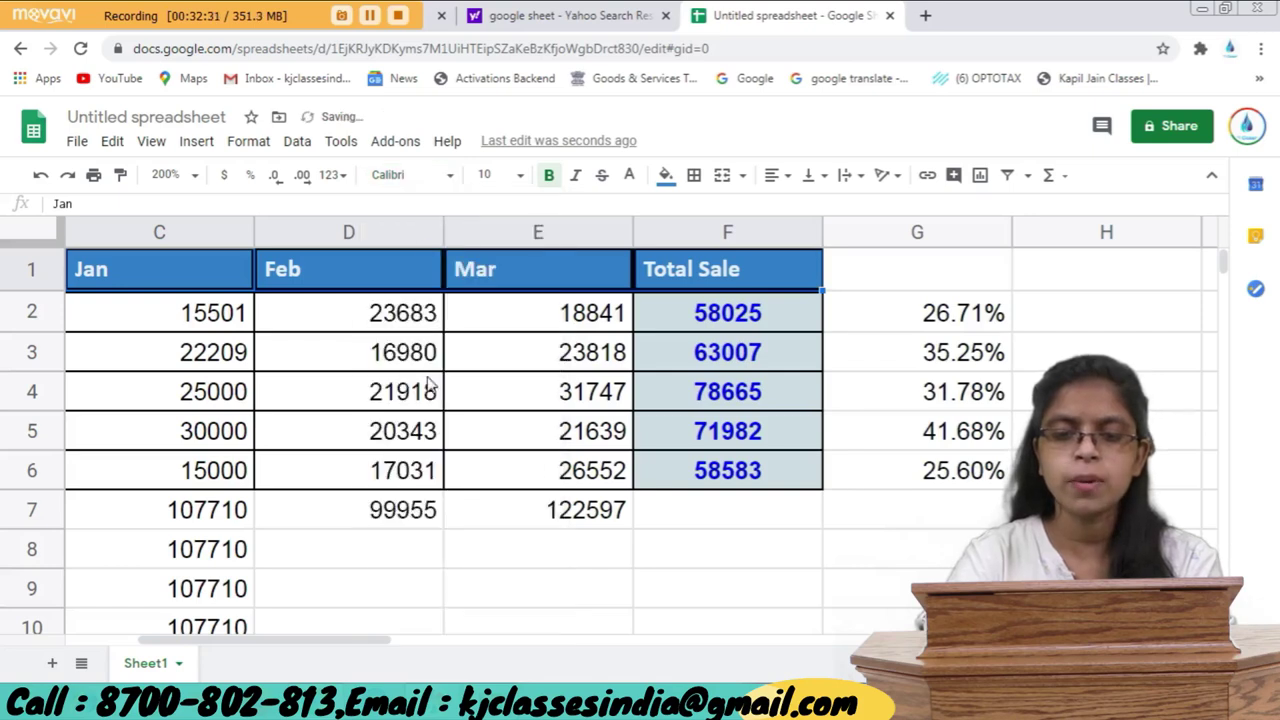
click(480, 176)
click(410, 175)
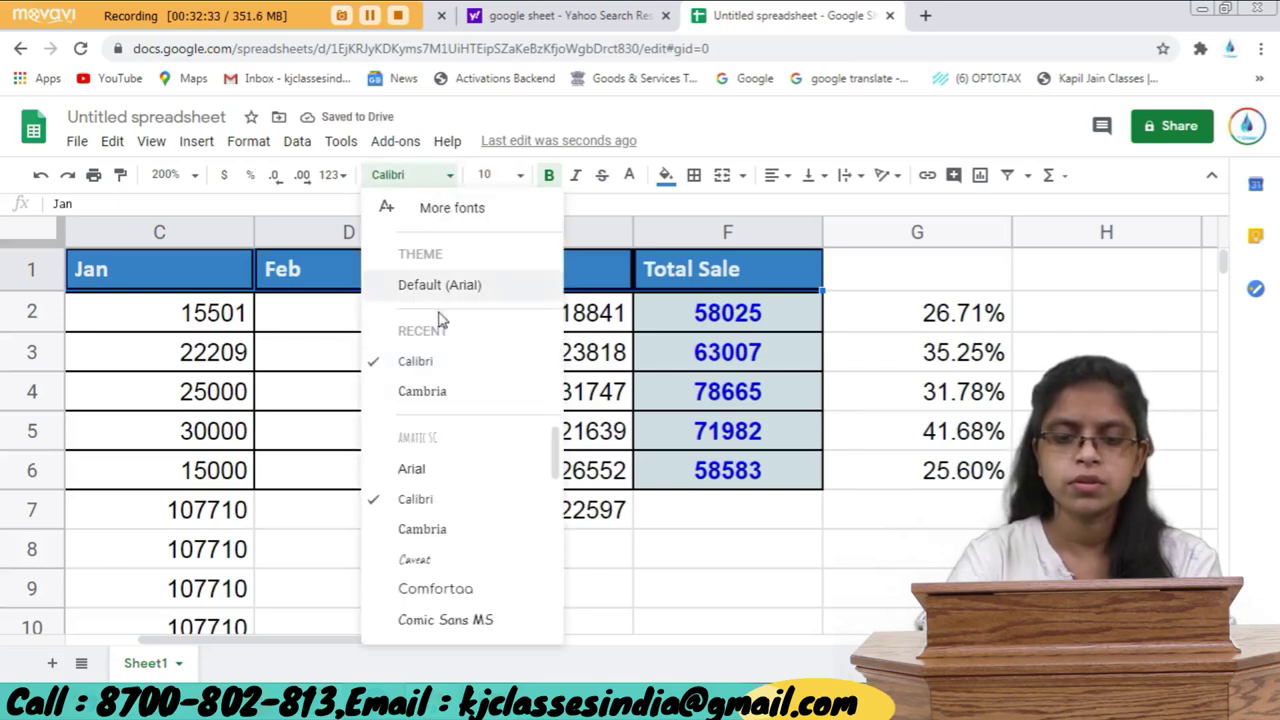
click(440, 392)
Set the headers to size 11, keeping them bold and not italic.
click(518, 180)
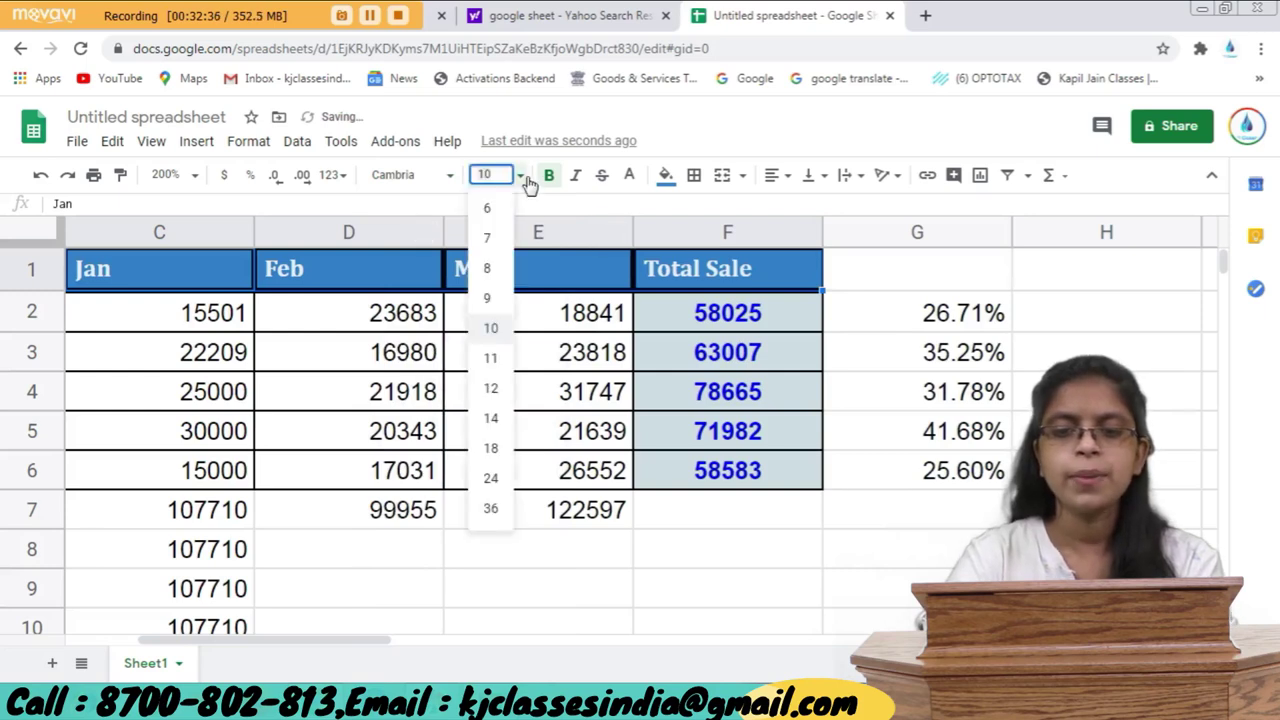
click(492, 360)
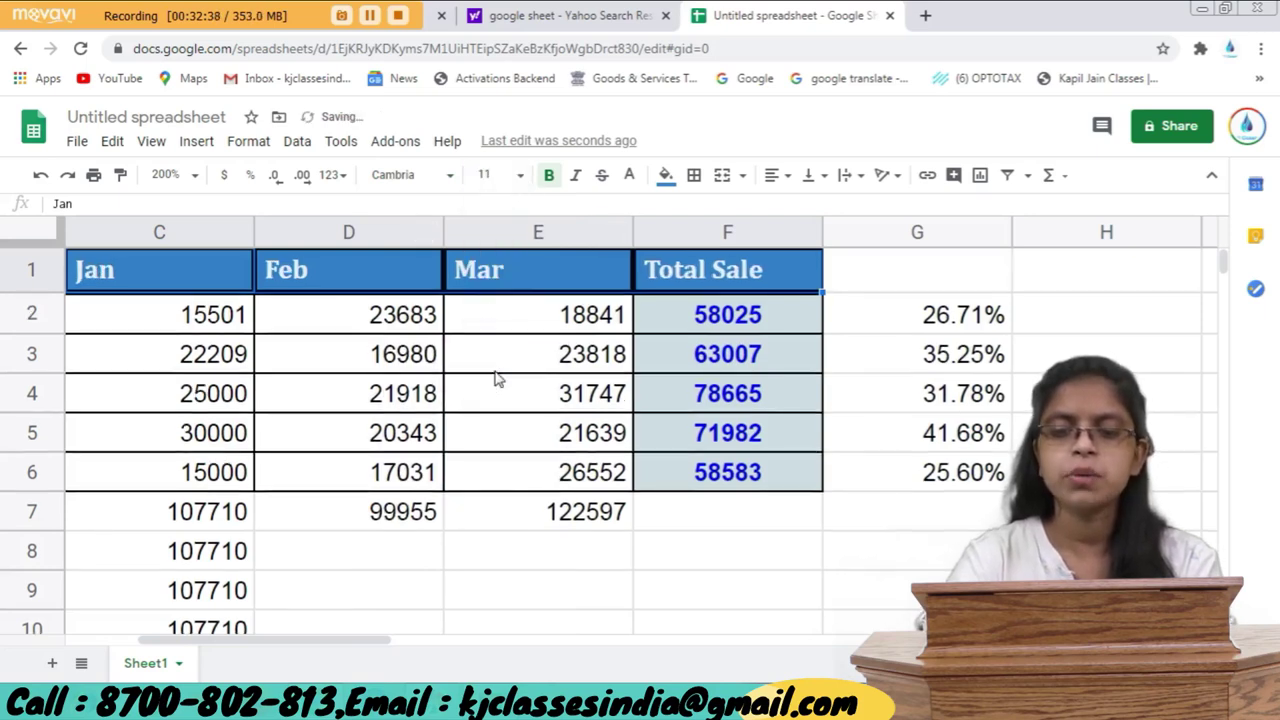
click(549, 177)
click(549, 177)
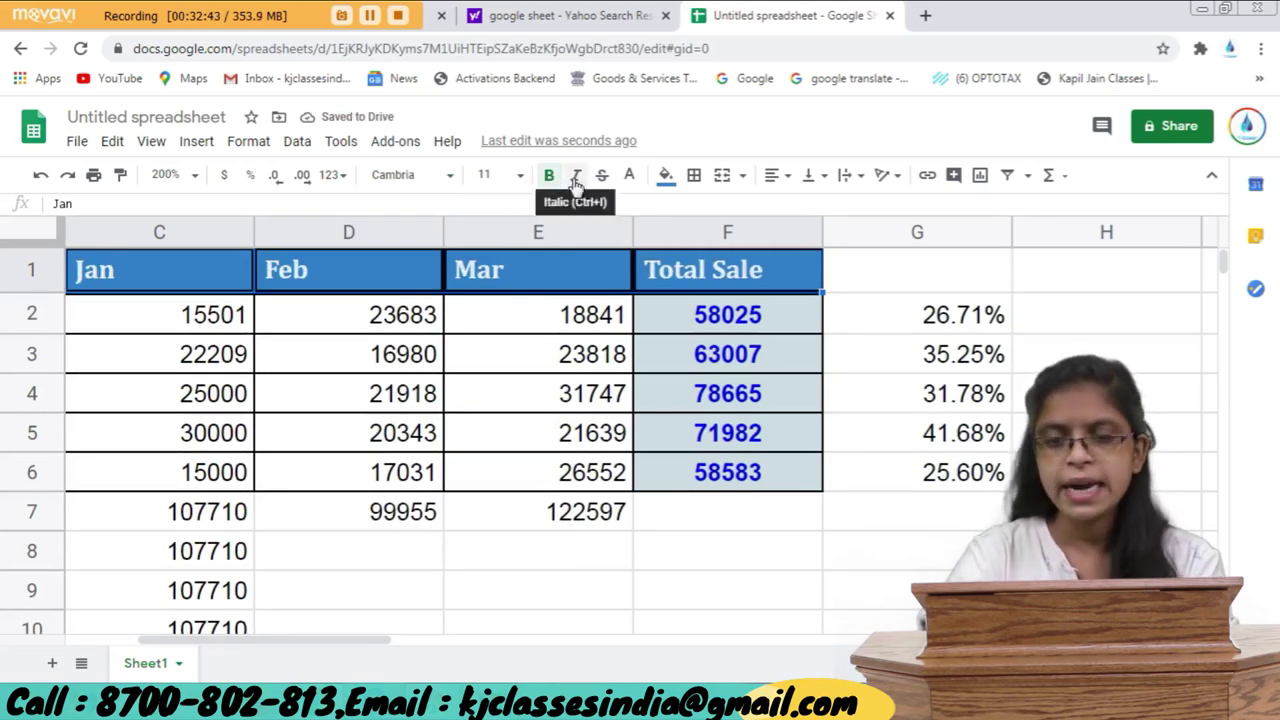
click(576, 177)
click(576, 180)
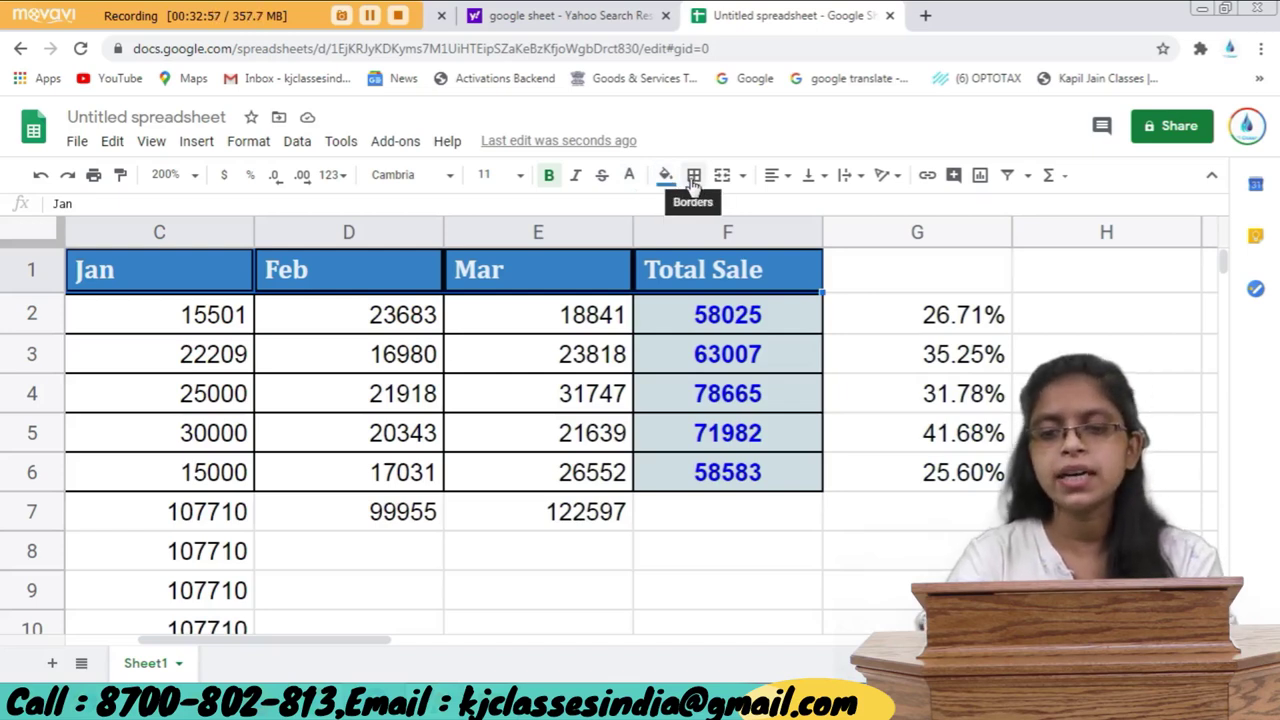
click(745, 178)
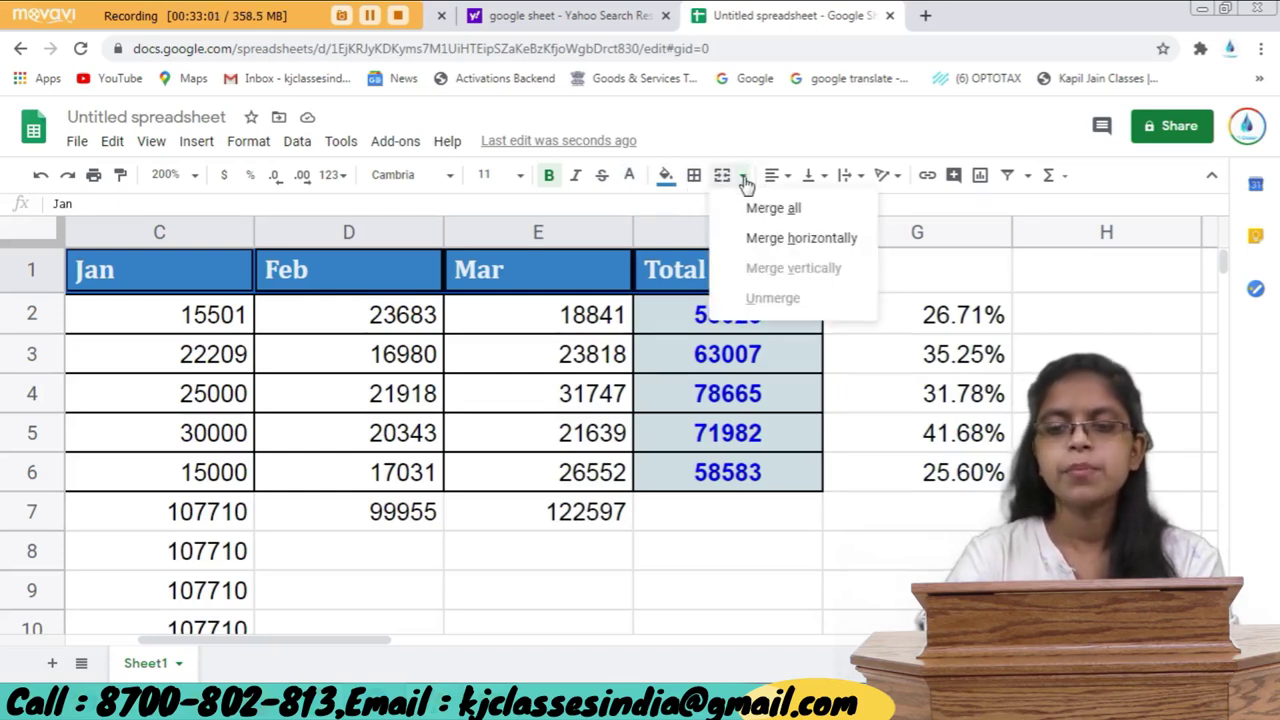
Dismiss the merge choices and check cells D2, C10 and the Income tax product.
click(745, 180)
click(340, 318)
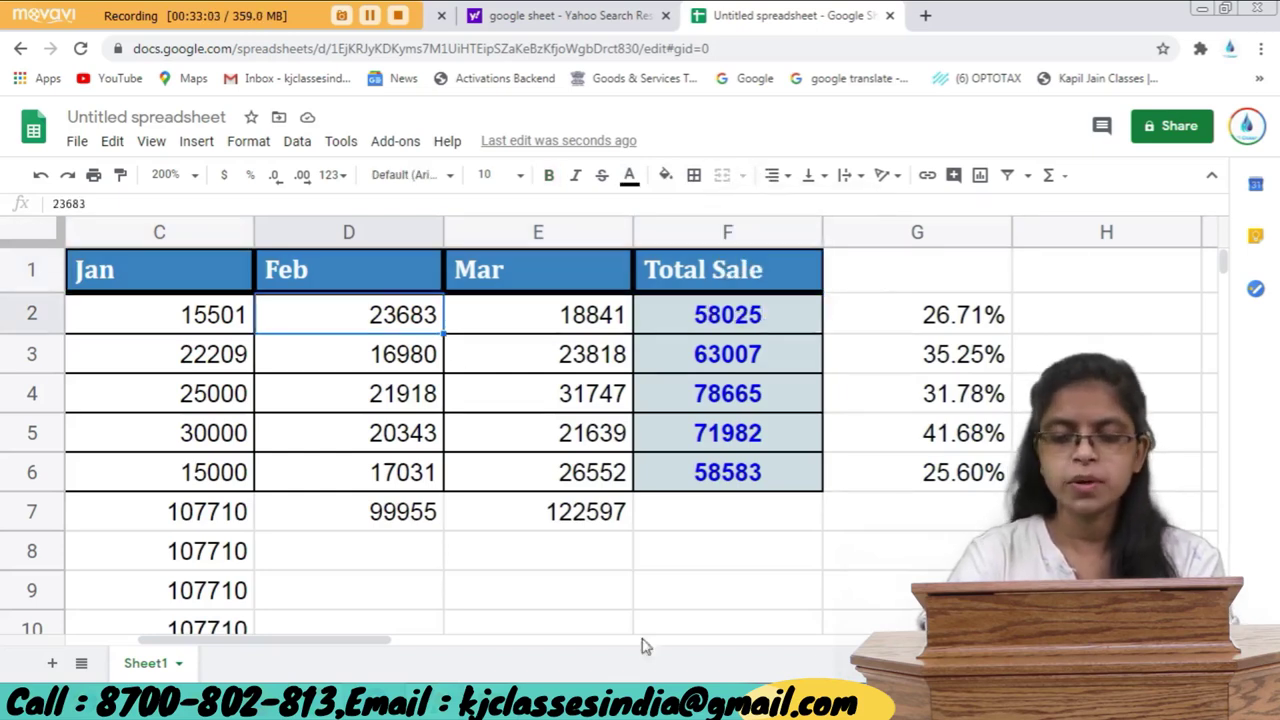
click(141, 626)
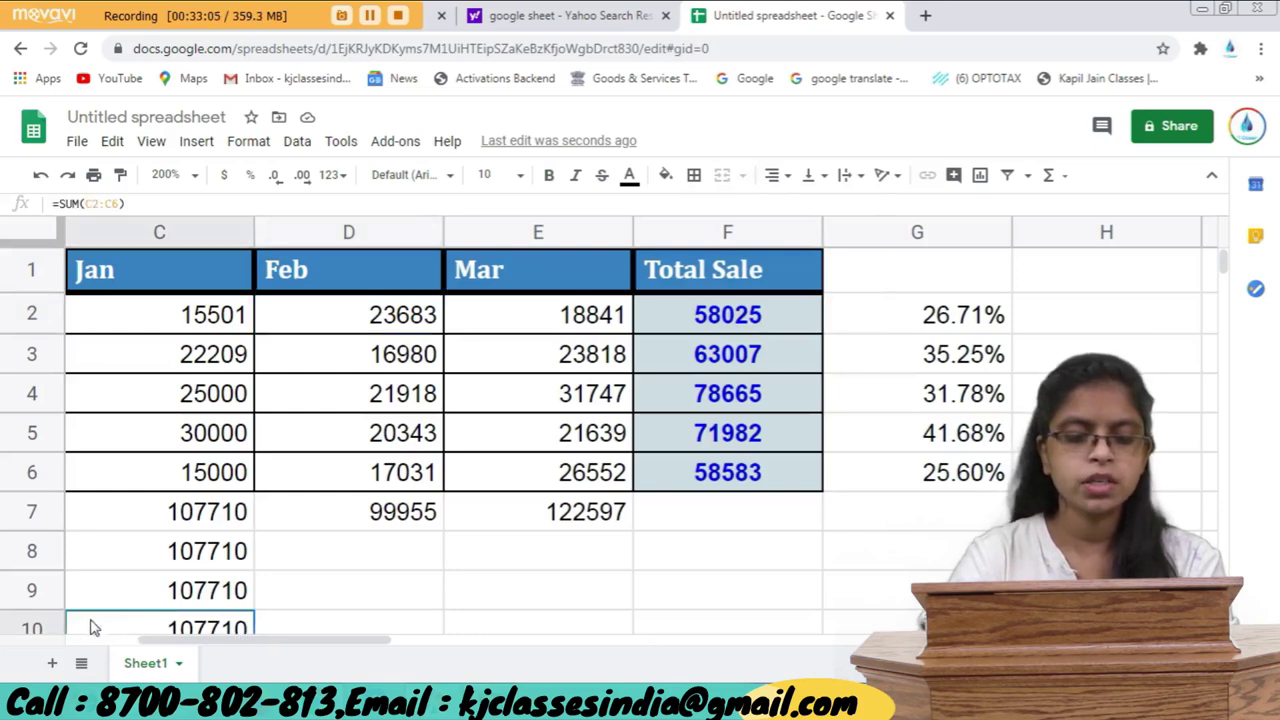
drag(170, 640, 85, 640)
click(232, 470)
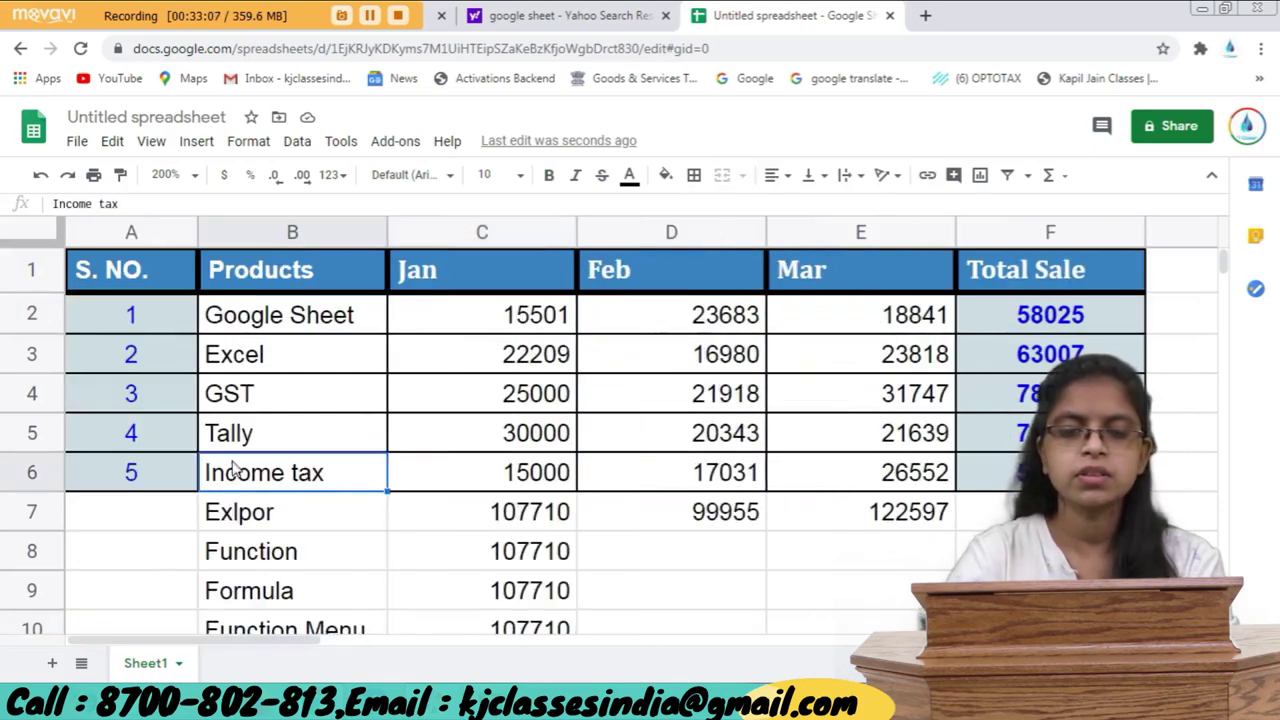
Select A1:F2, from the S. NO. header across the first two table rows.
drag(140, 272, 150, 318)
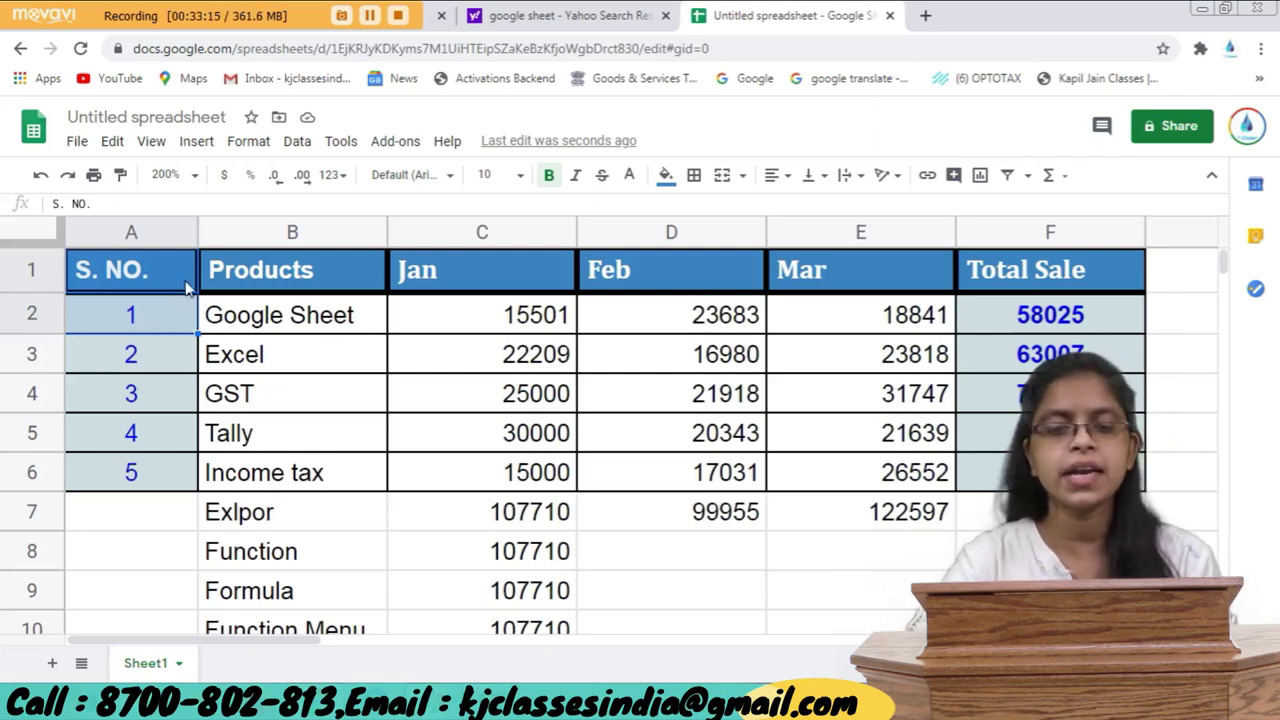
click(165, 280)
mouse_move(165, 280)
mouse_down()
mouse_move(393, 343)
mouse_move(147, 318)
mouse_move(343, 300)
mouse_up()
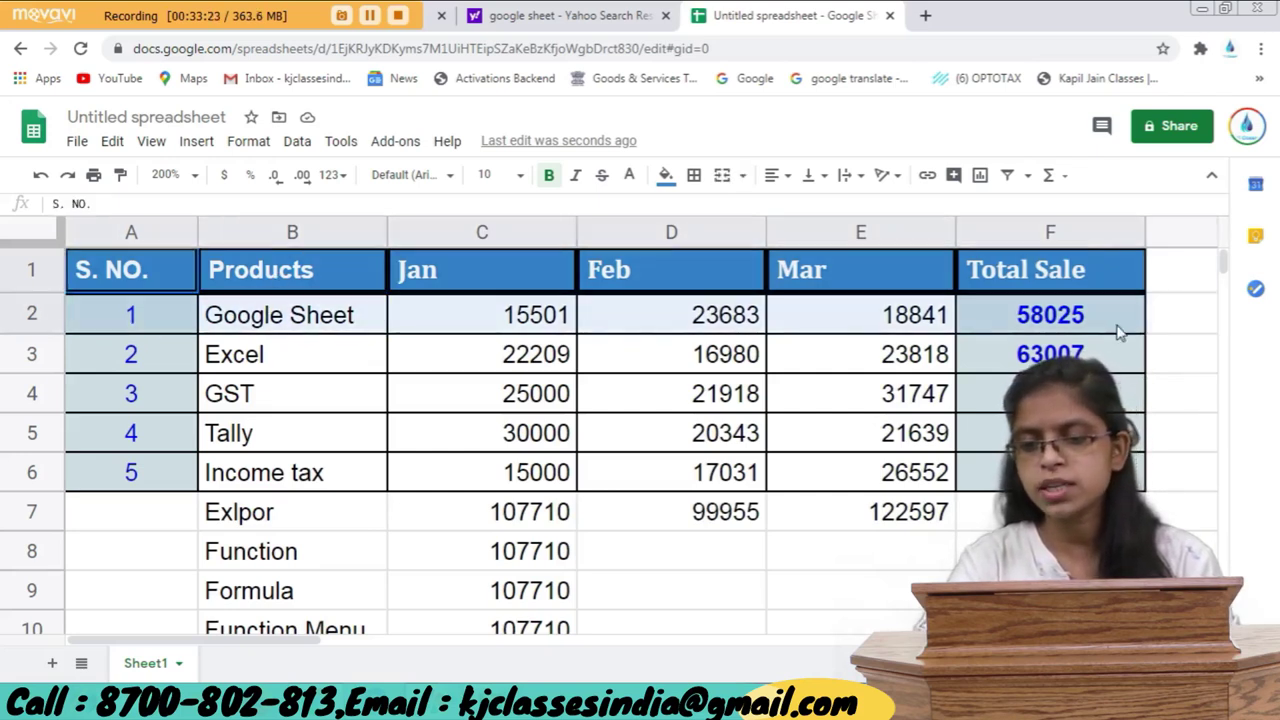
drag(343, 300, 1120, 329)
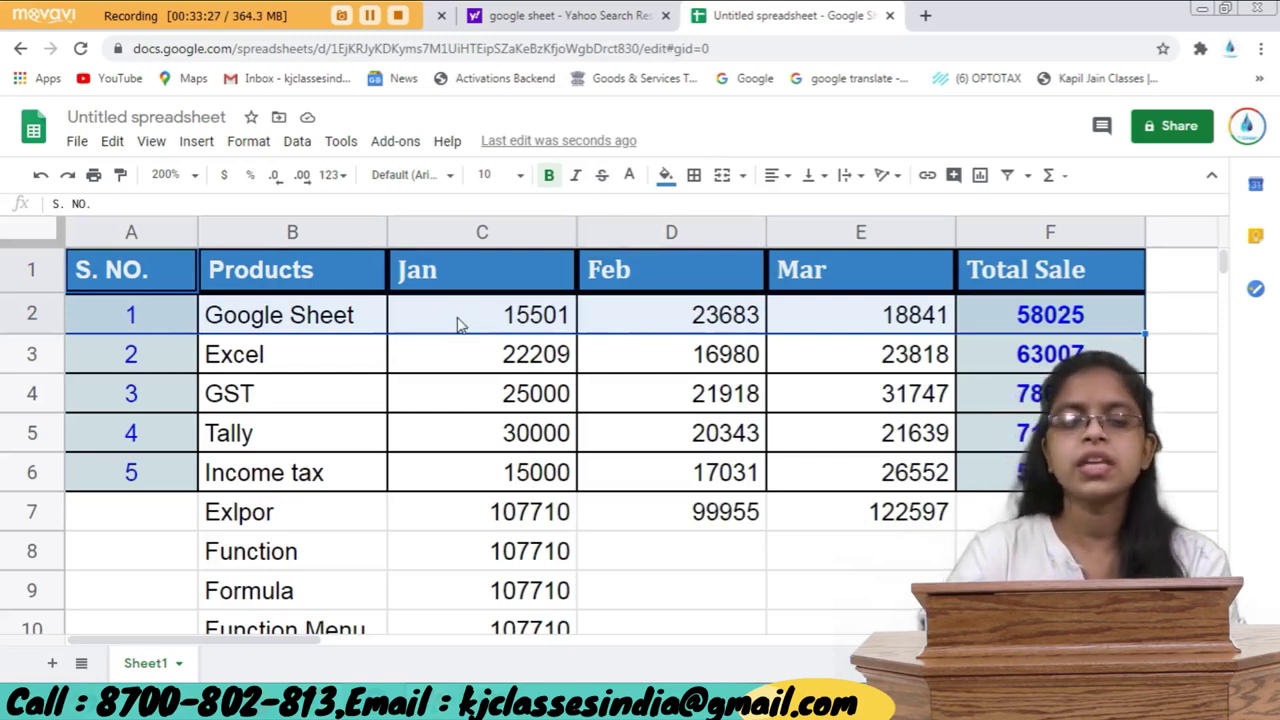
Insert two rows above the header, then select the new rows across A1:F2.
right_click(312, 281)
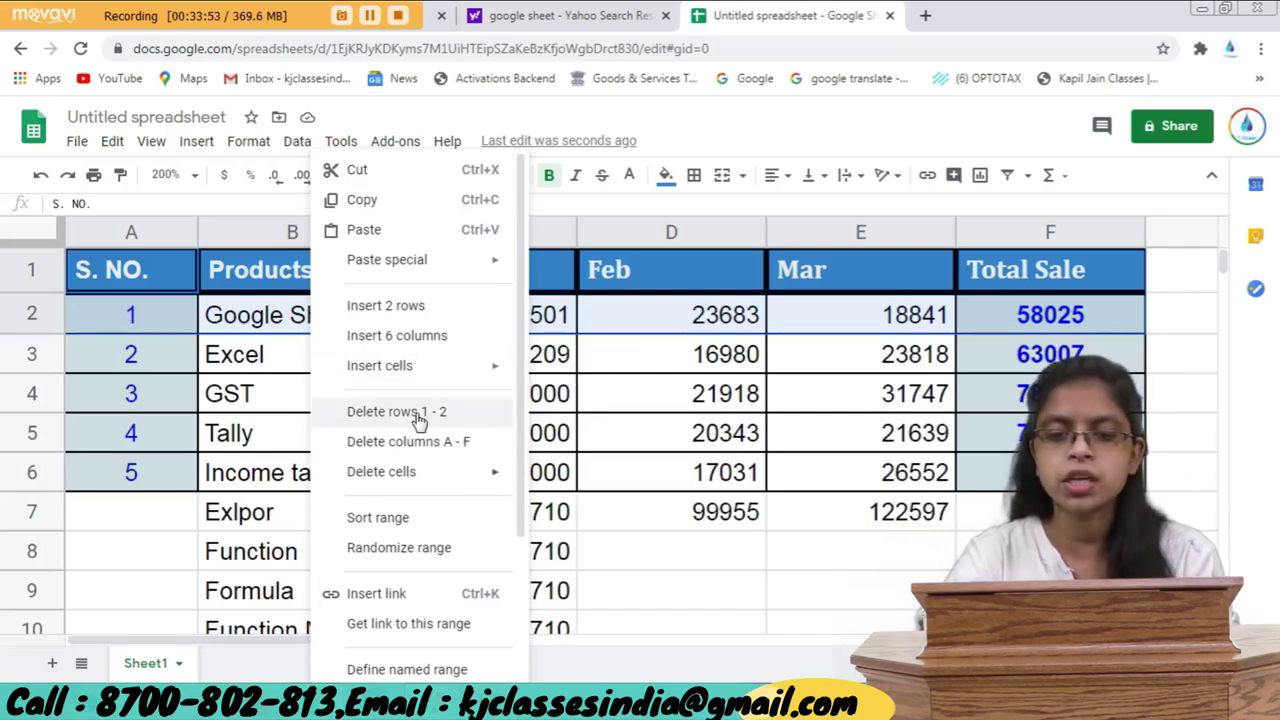
click(406, 309)
click(406, 313)
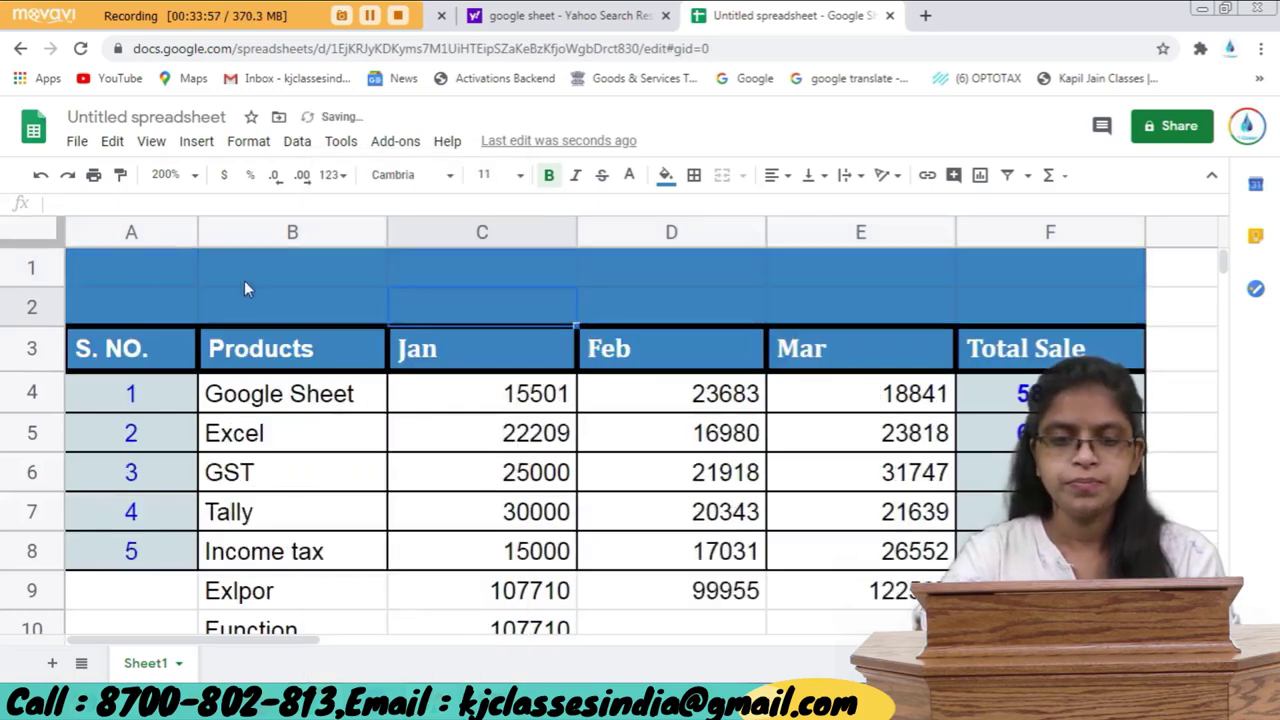
drag(148, 271, 1119, 303)
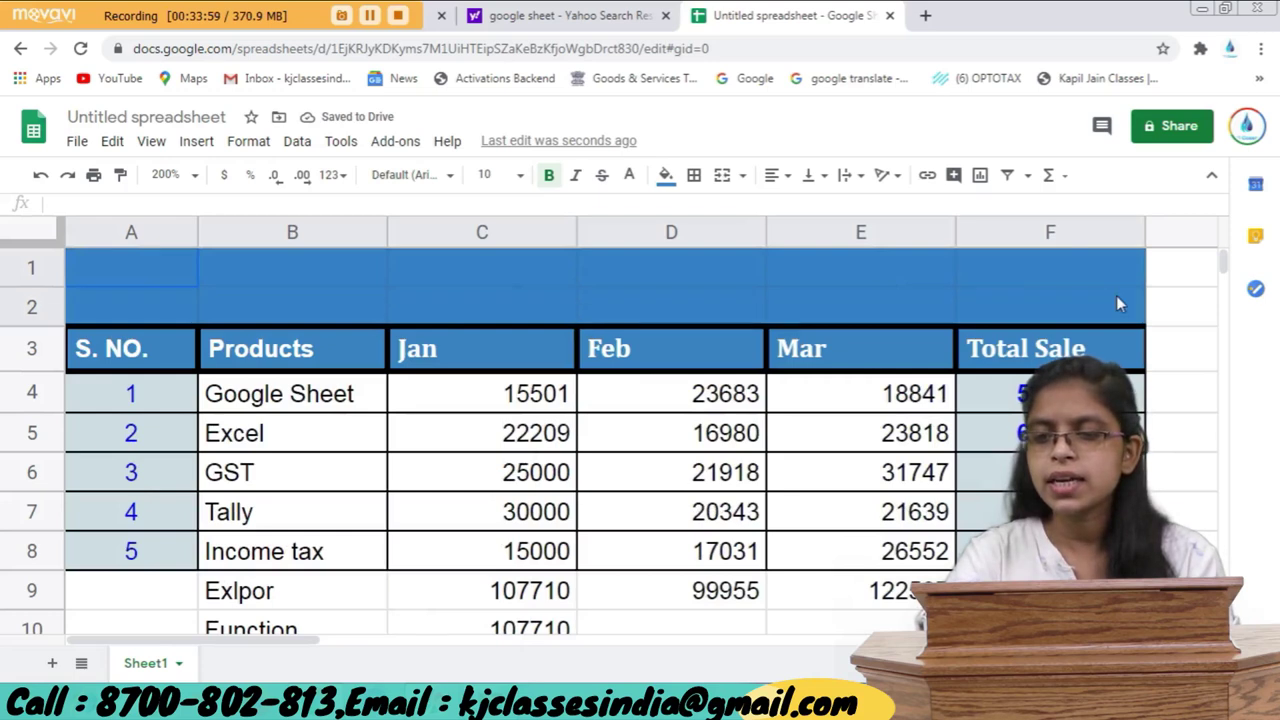
Undo the blue fill on the new rows and merge A1:F2 into one cell.
key(ctrl+z)
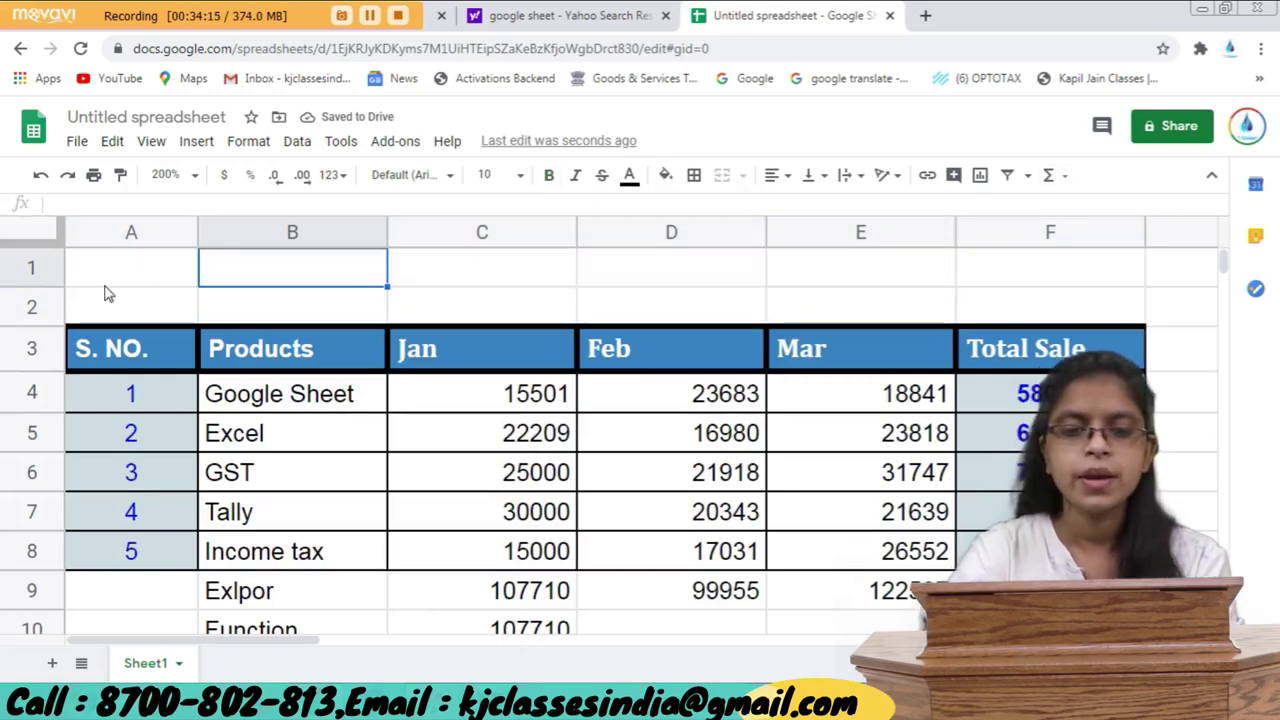
drag(126, 269, 1065, 312)
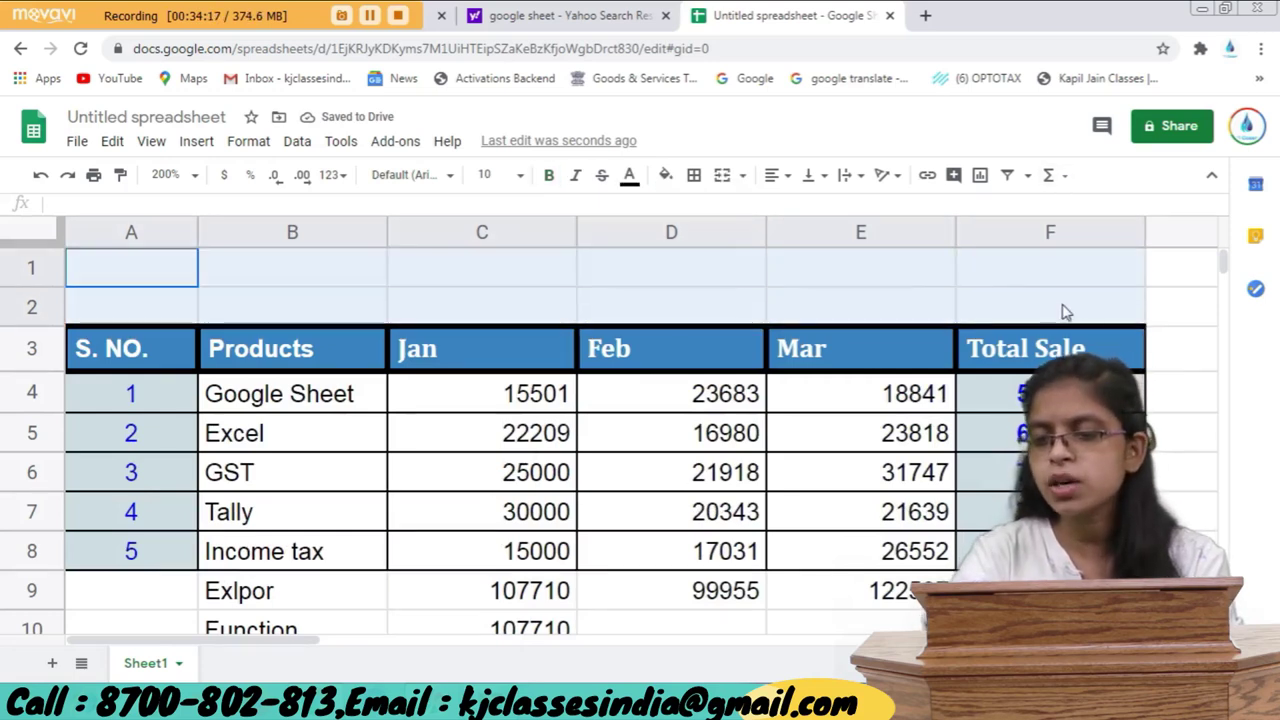
click(722, 176)
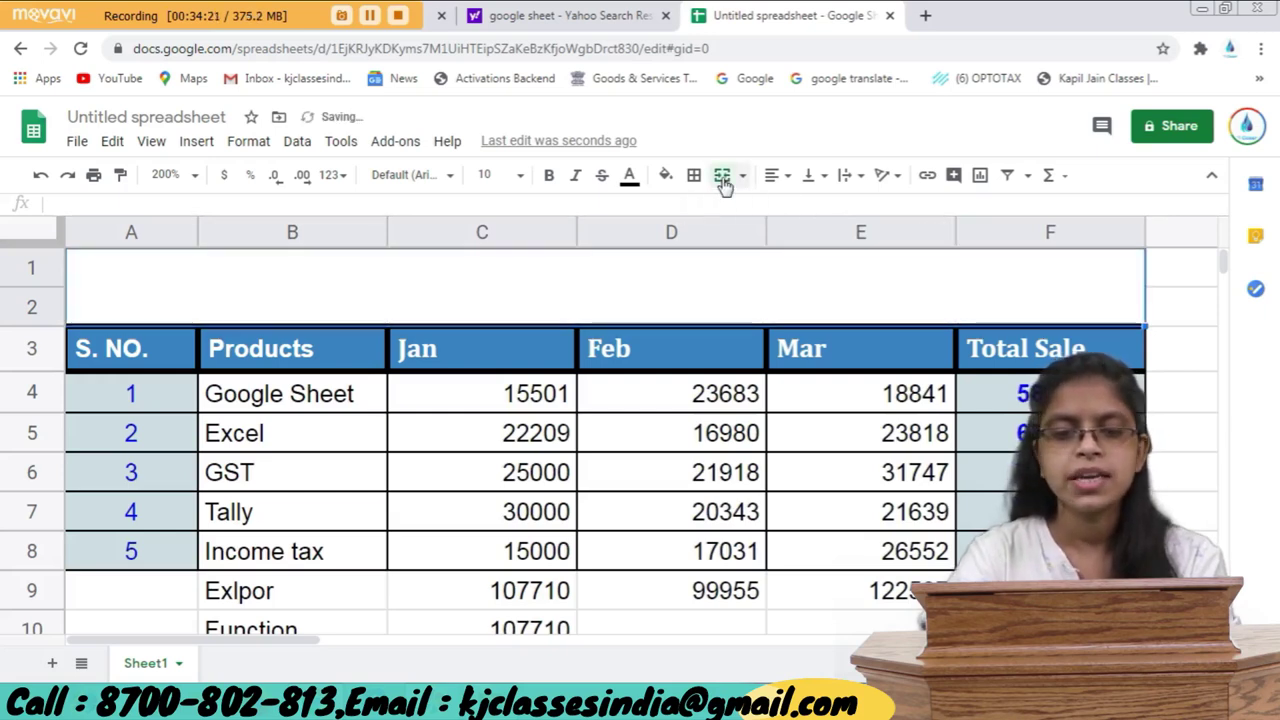
Enter the title 'Product Sale From Jan to March' in the merged cell.
click(452, 428)
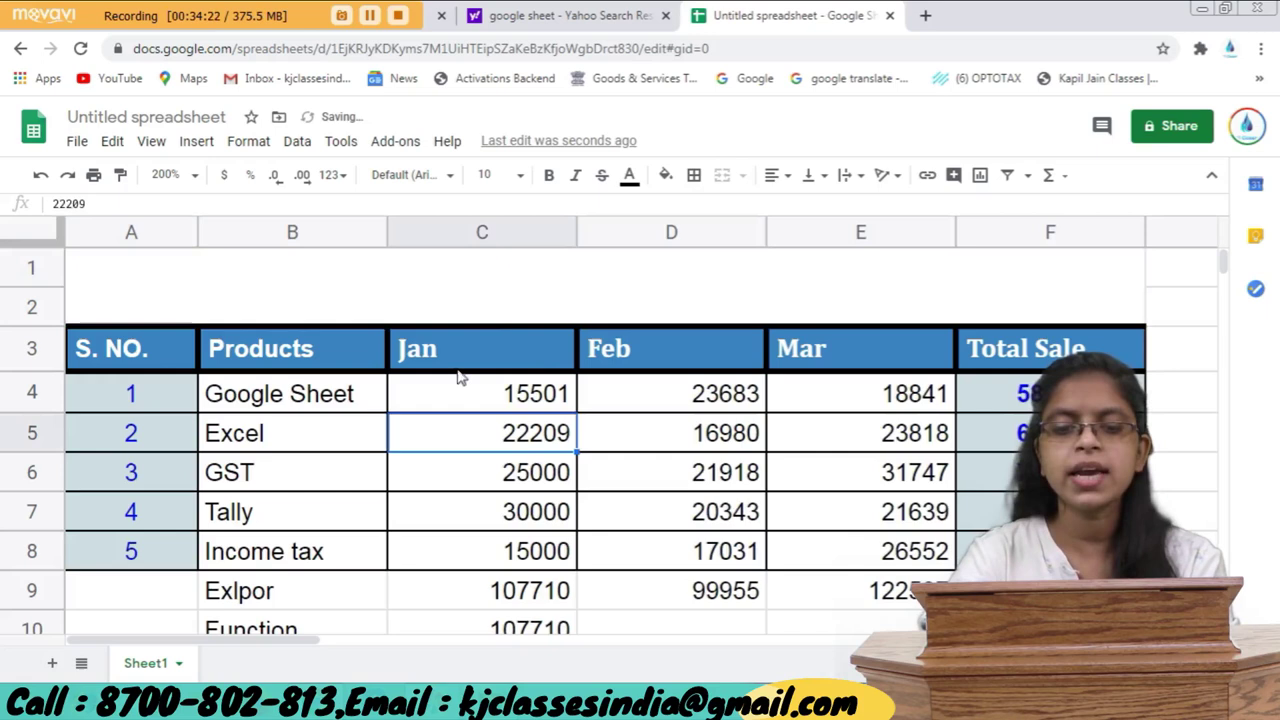
click(500, 298)
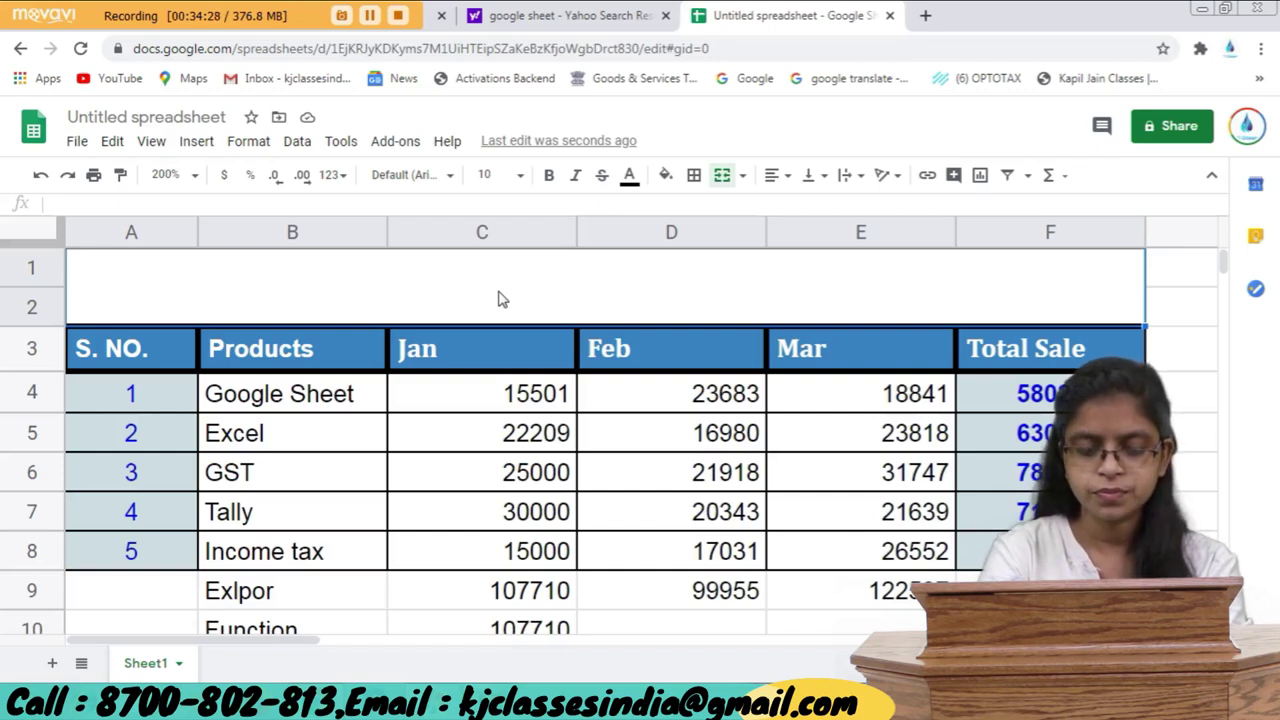
text(Pro)
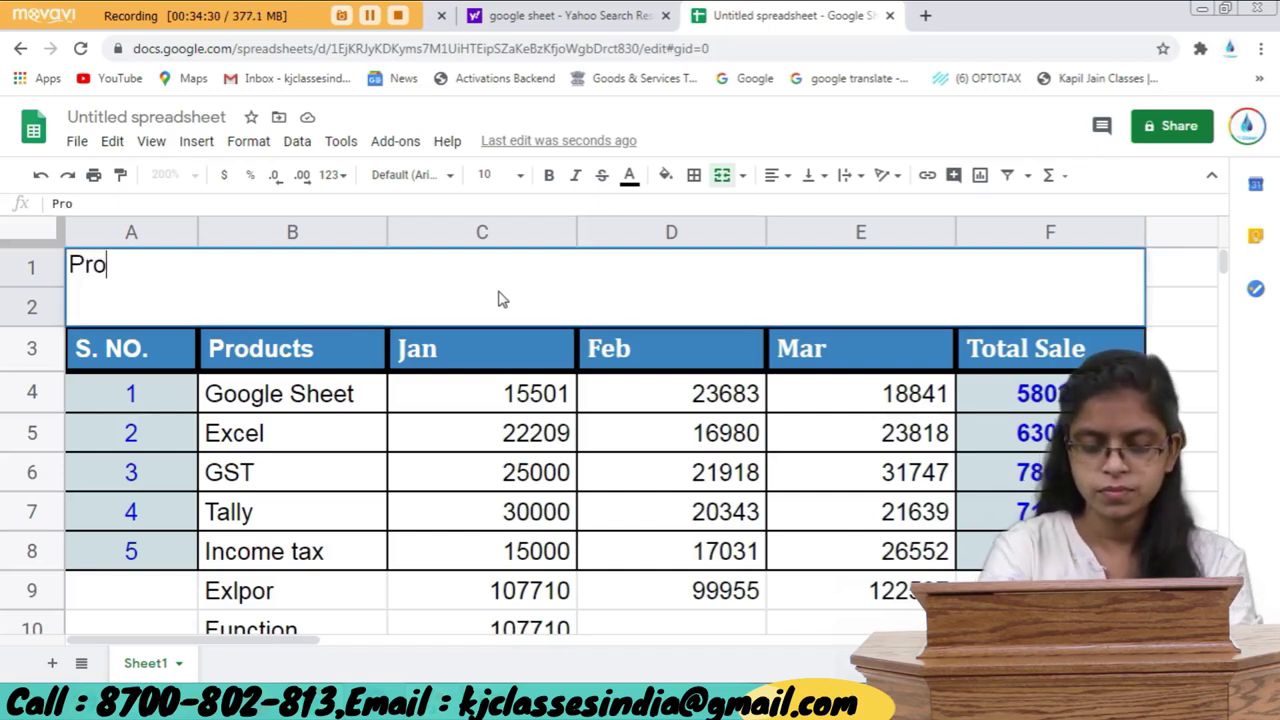
text(dtc)
key(BackSpace)
key(BackSpace)
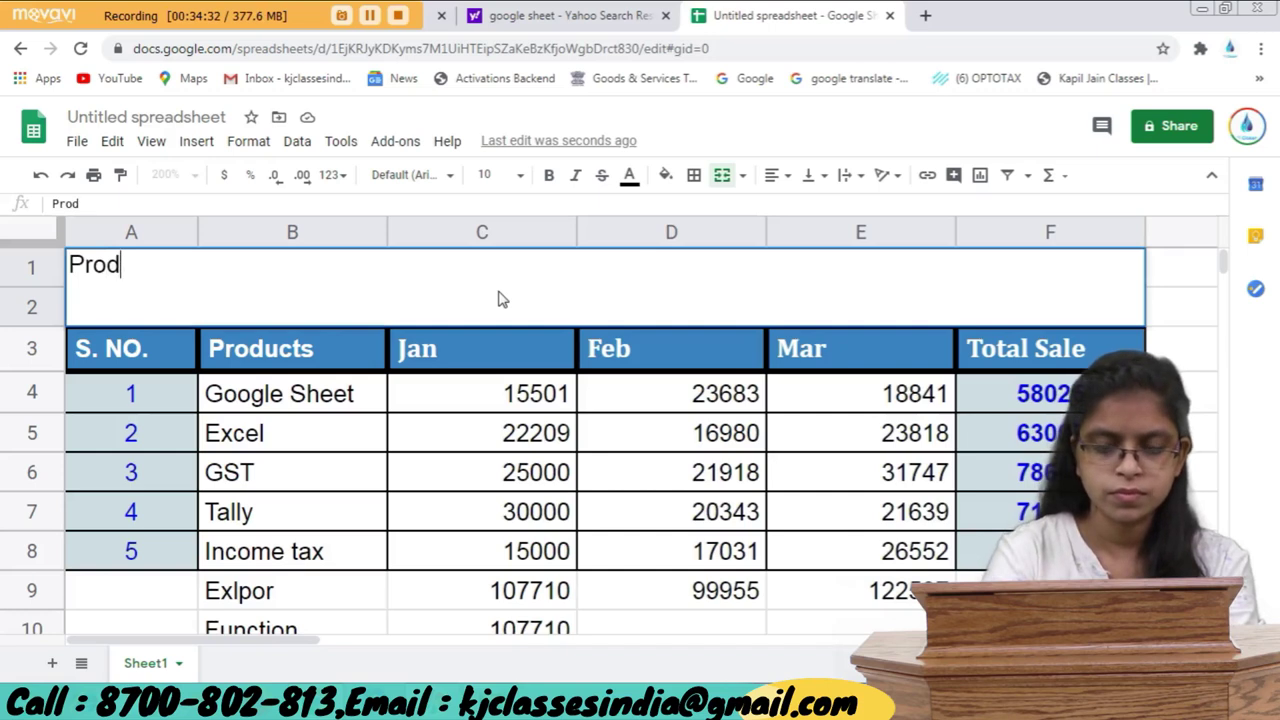
text(uct Sal)
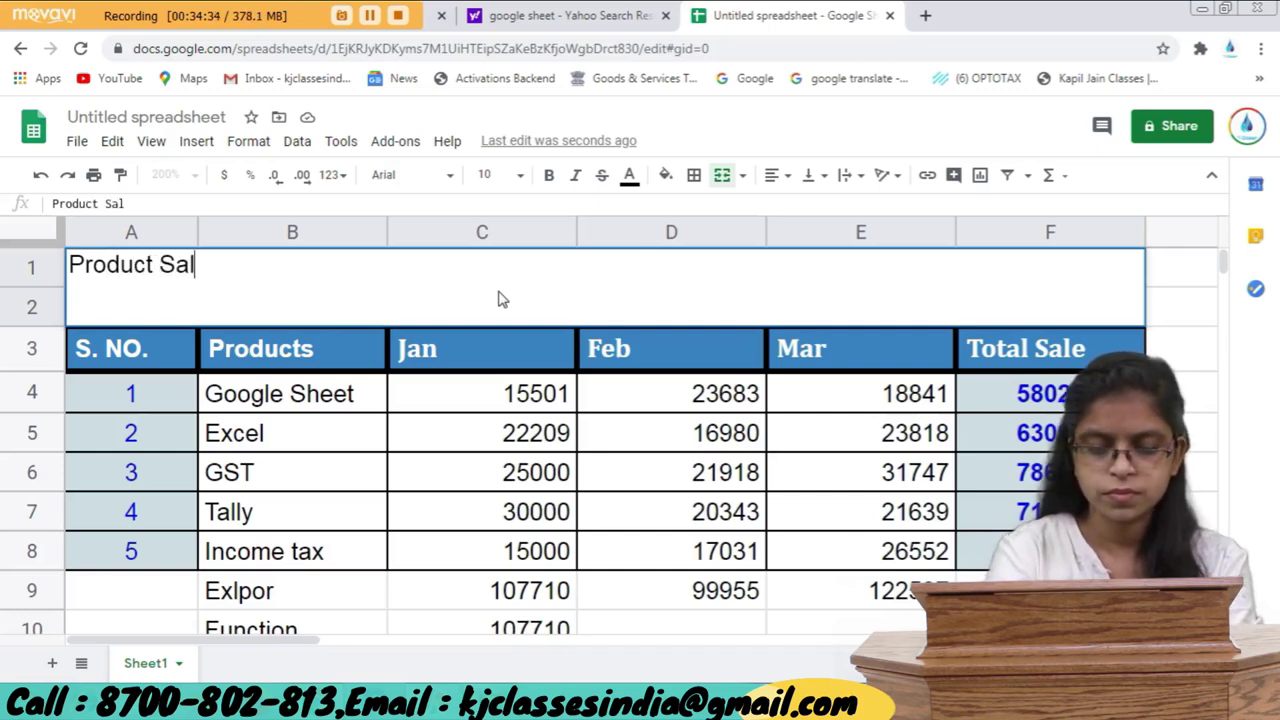
text(e From)
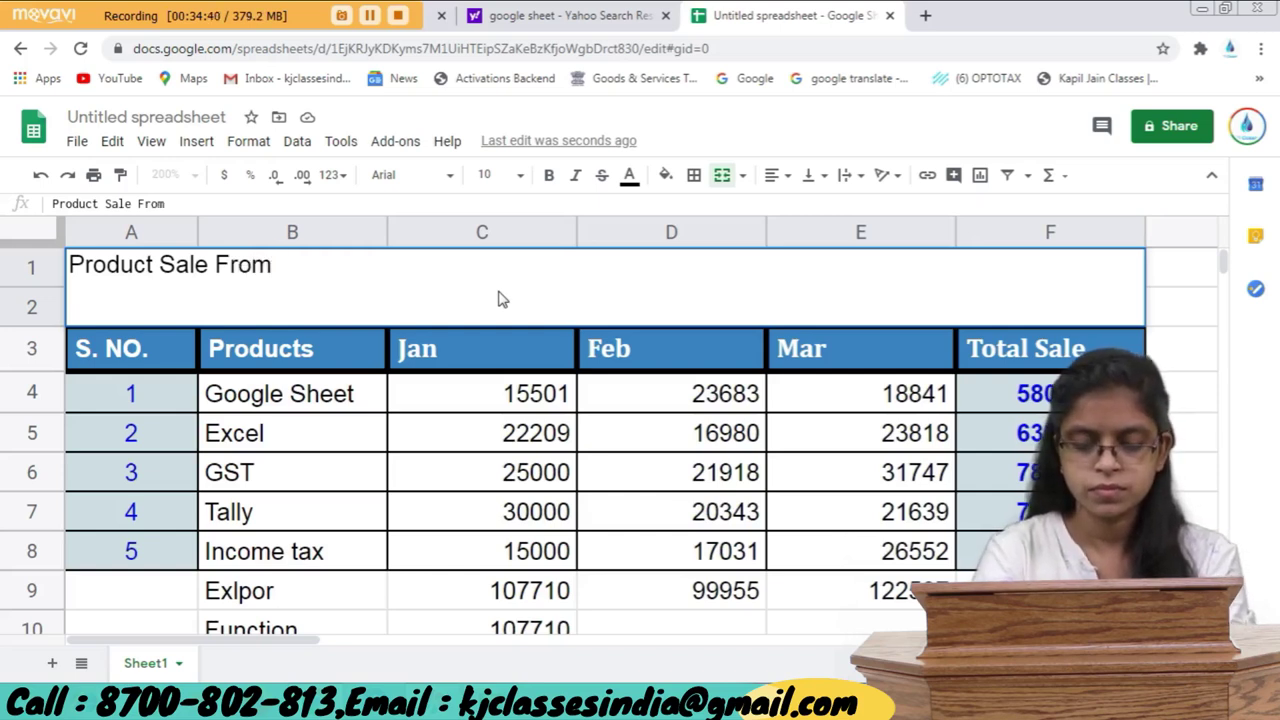
text(Jan to MA)
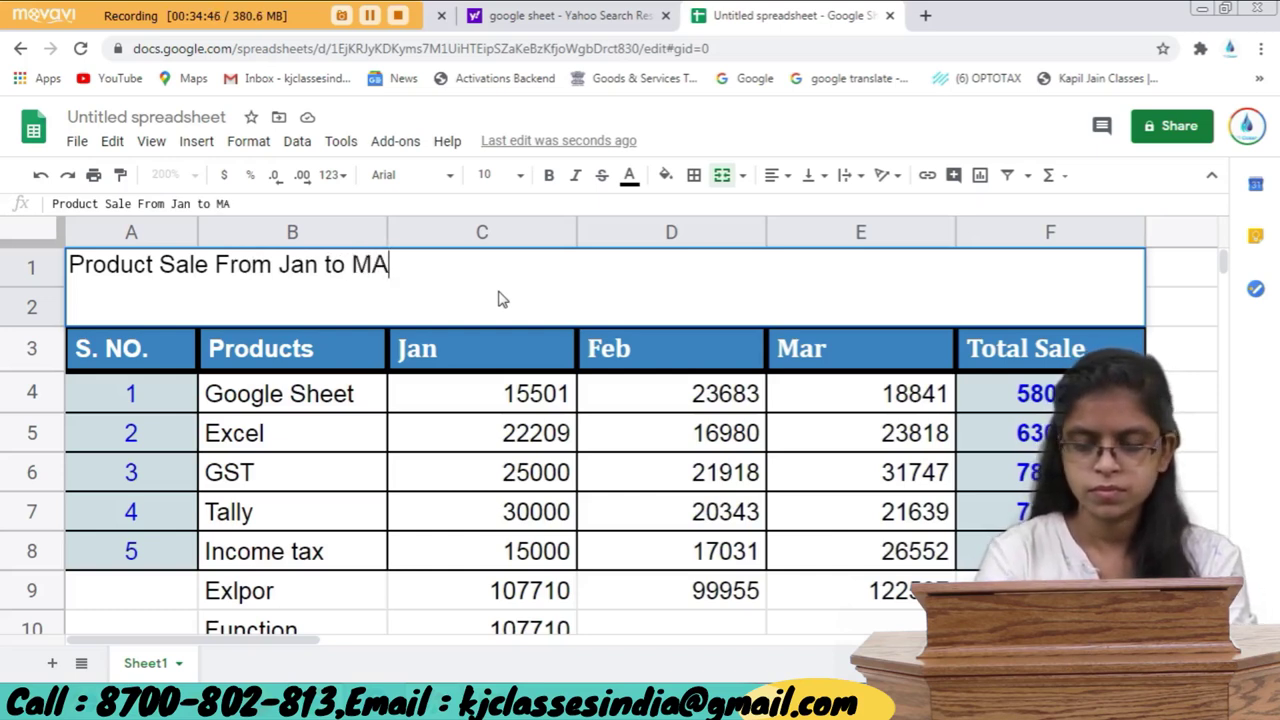
text(rch)
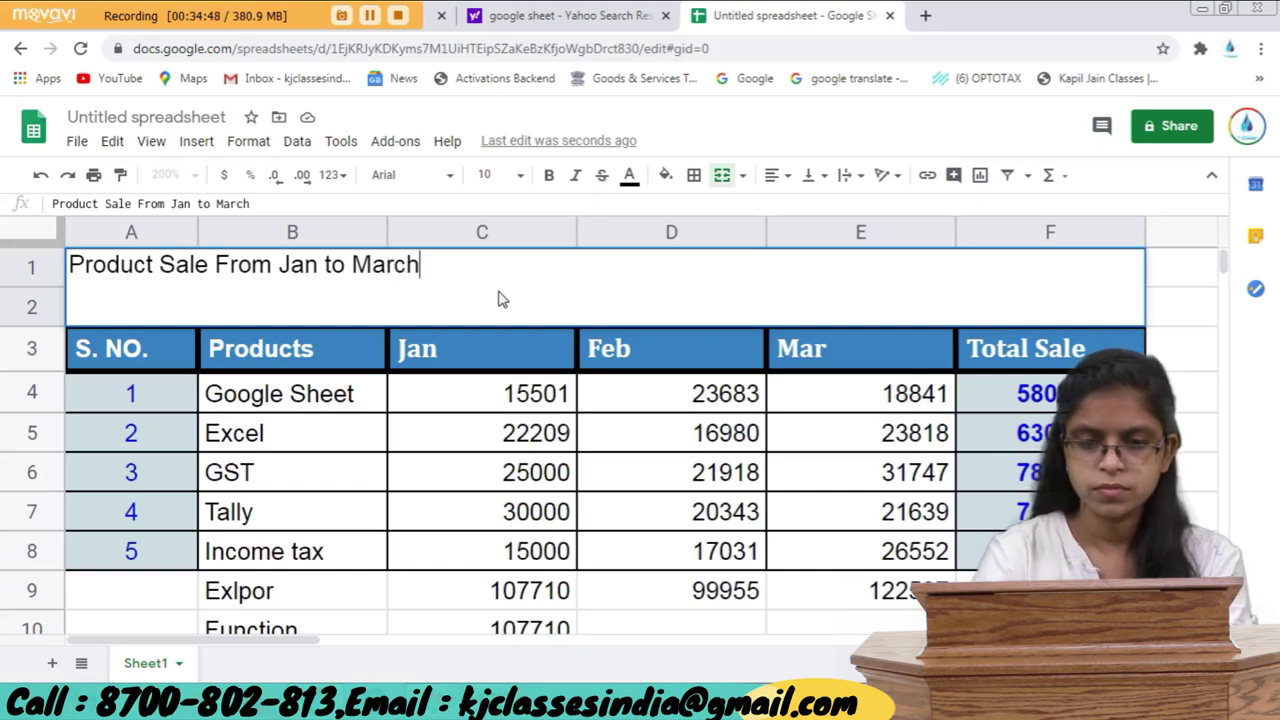
key(Return)
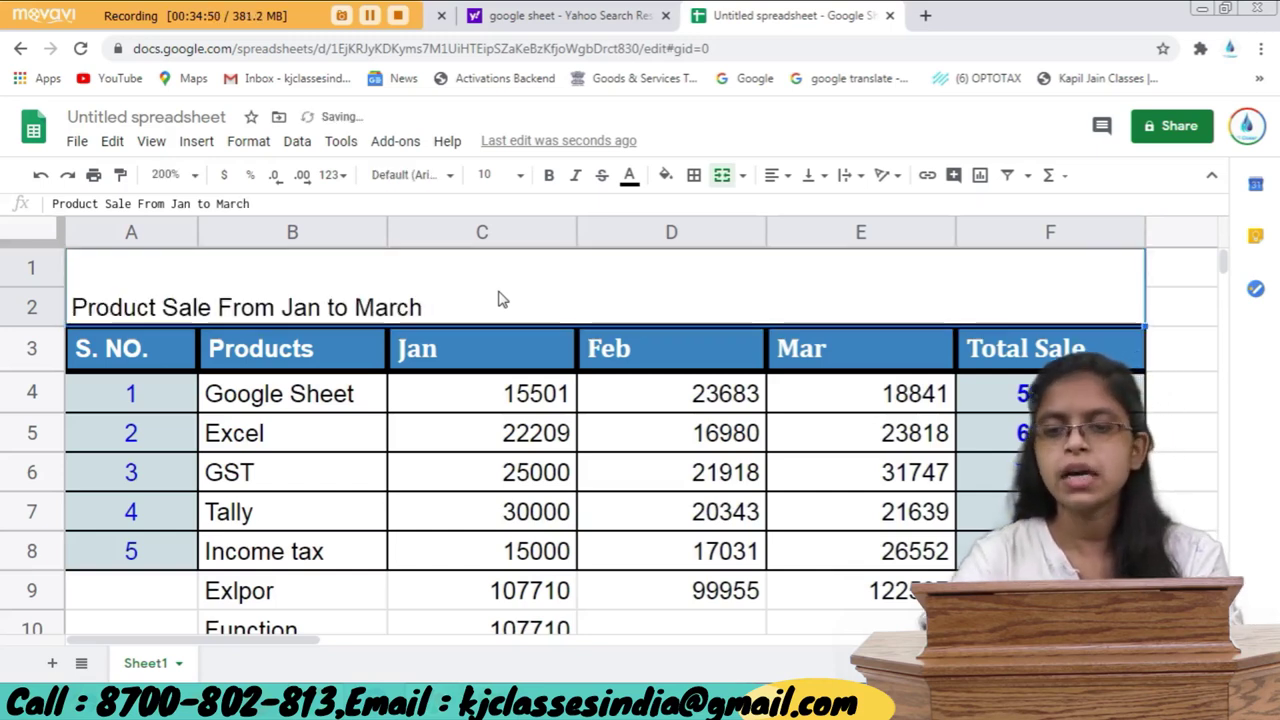
Center the title horizontally after trying the right alignment.
click(792, 178)
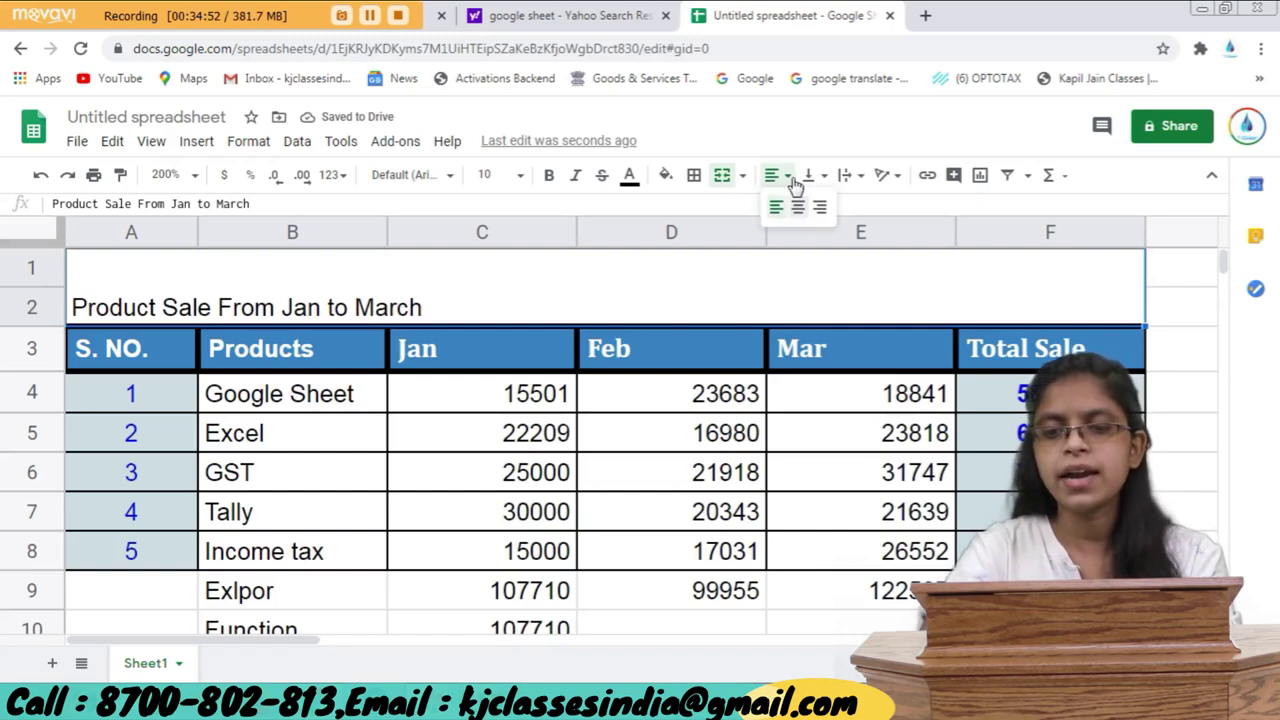
click(772, 206)
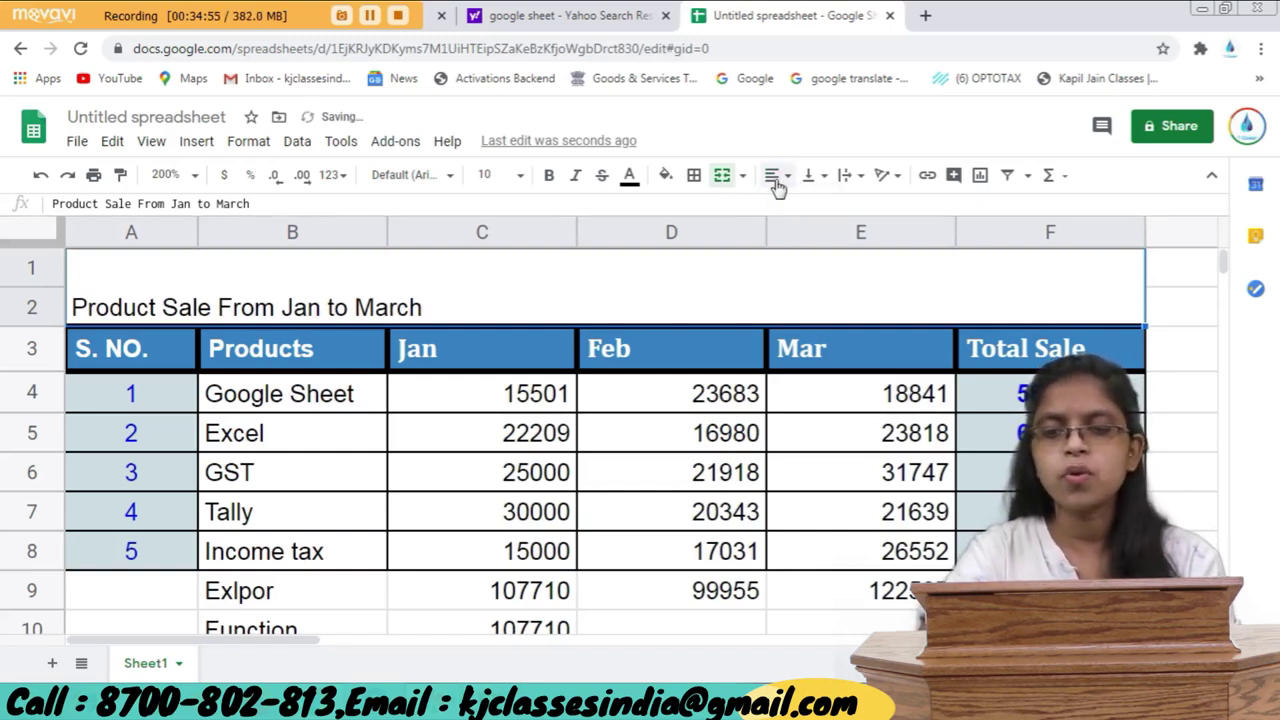
click(777, 176)
click(800, 206)
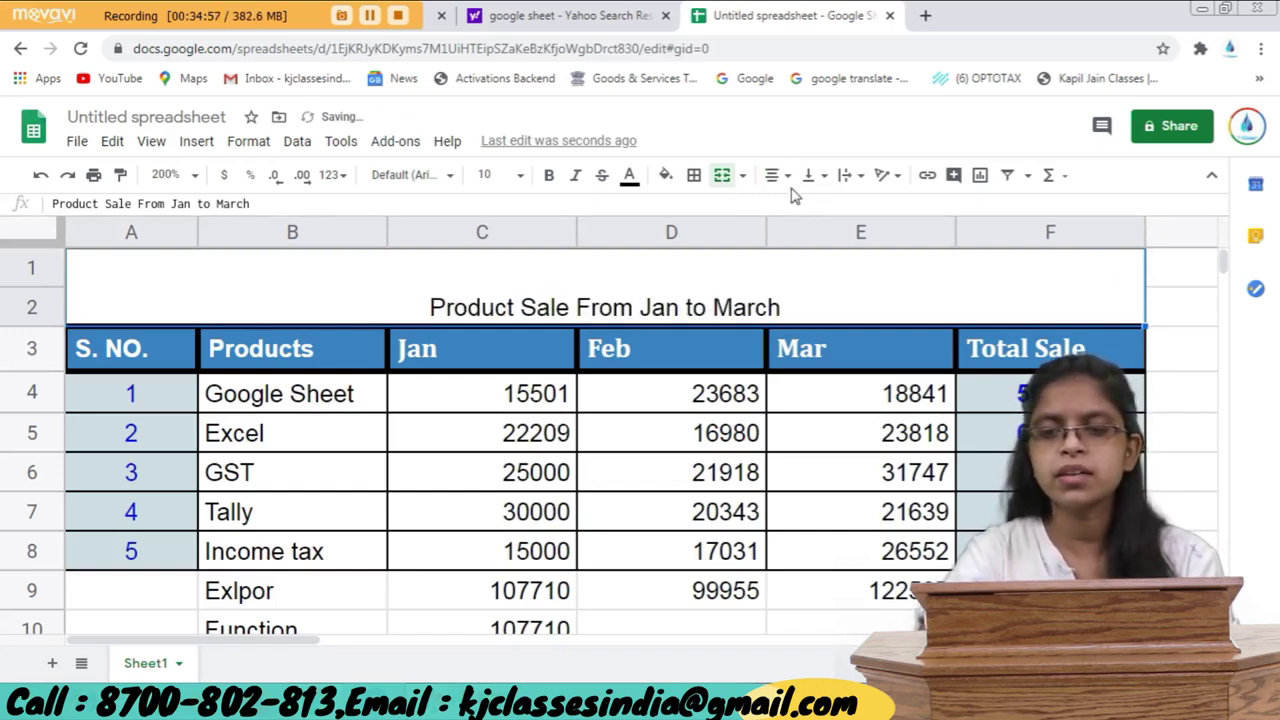
click(784, 176)
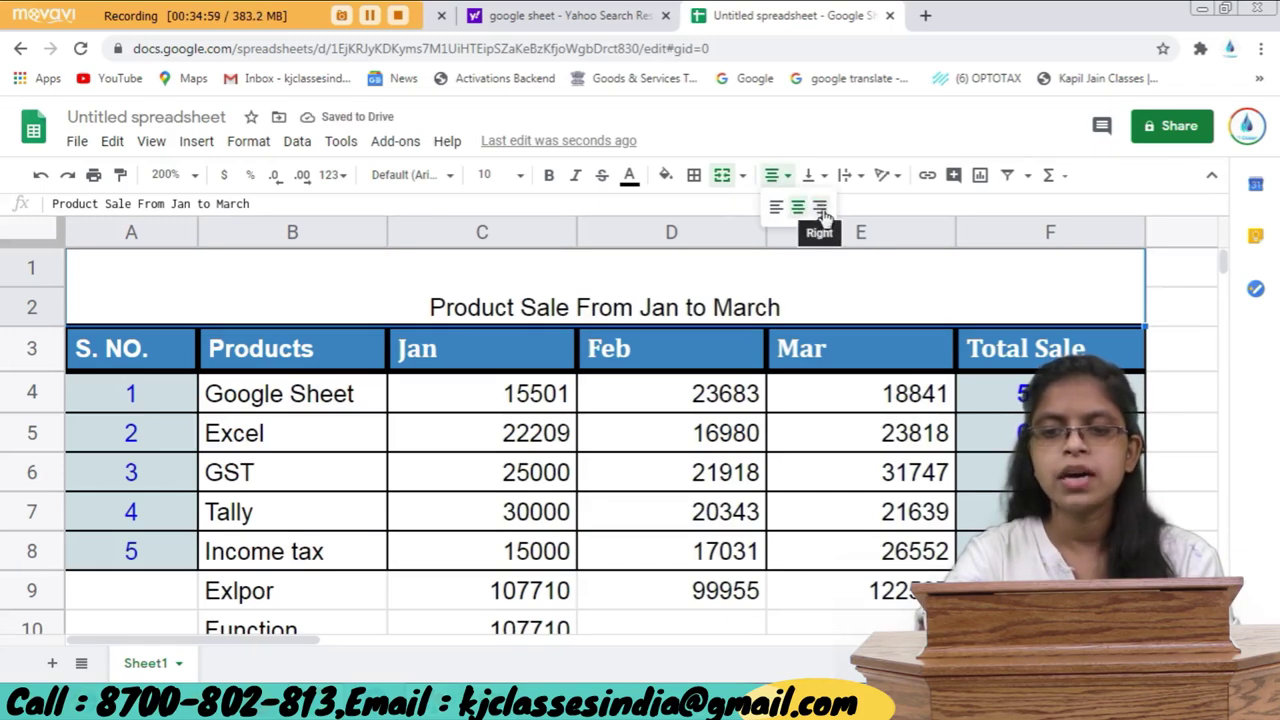
click(820, 208)
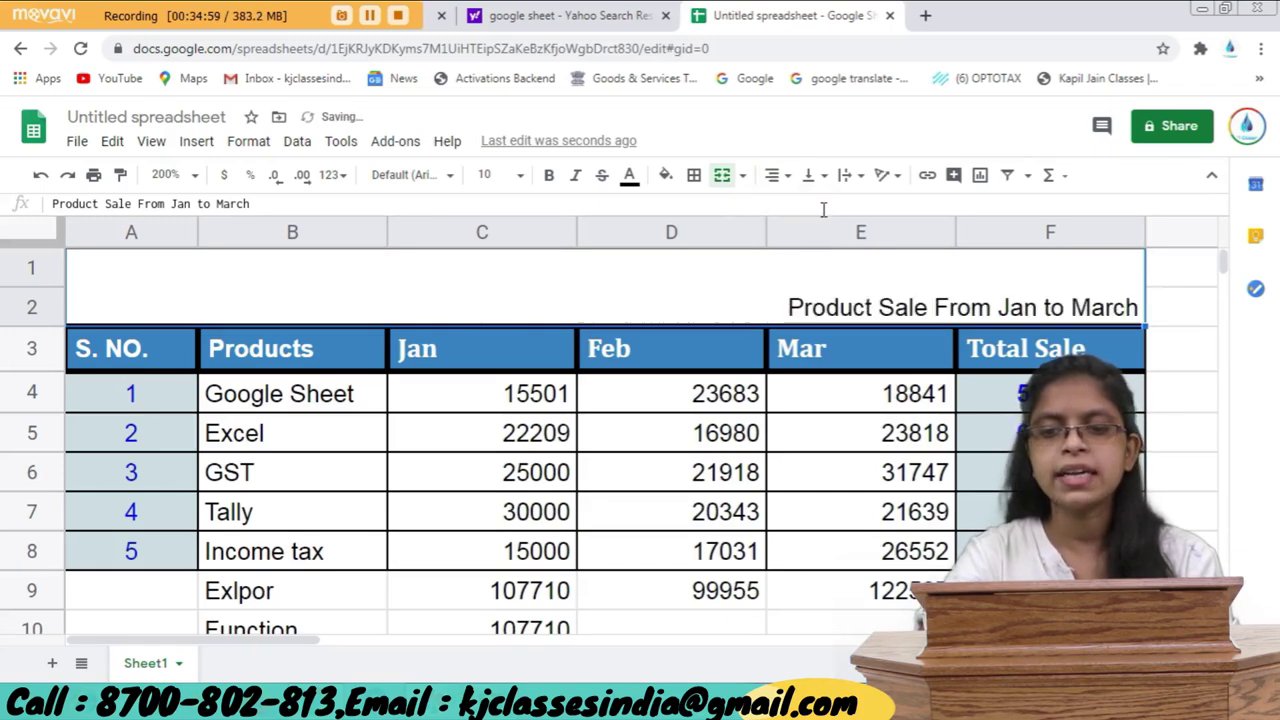
click(782, 176)
click(798, 208)
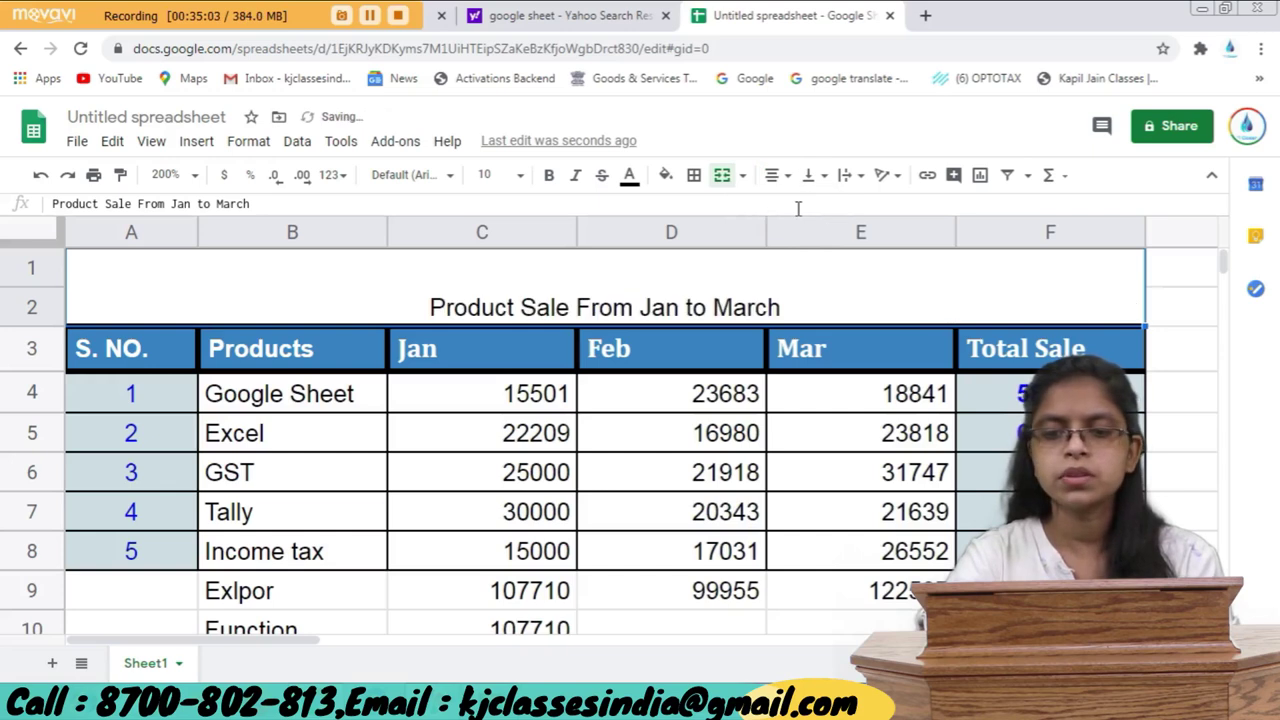
Center the title vertically in its cell after trying top and bottom.
click(818, 184)
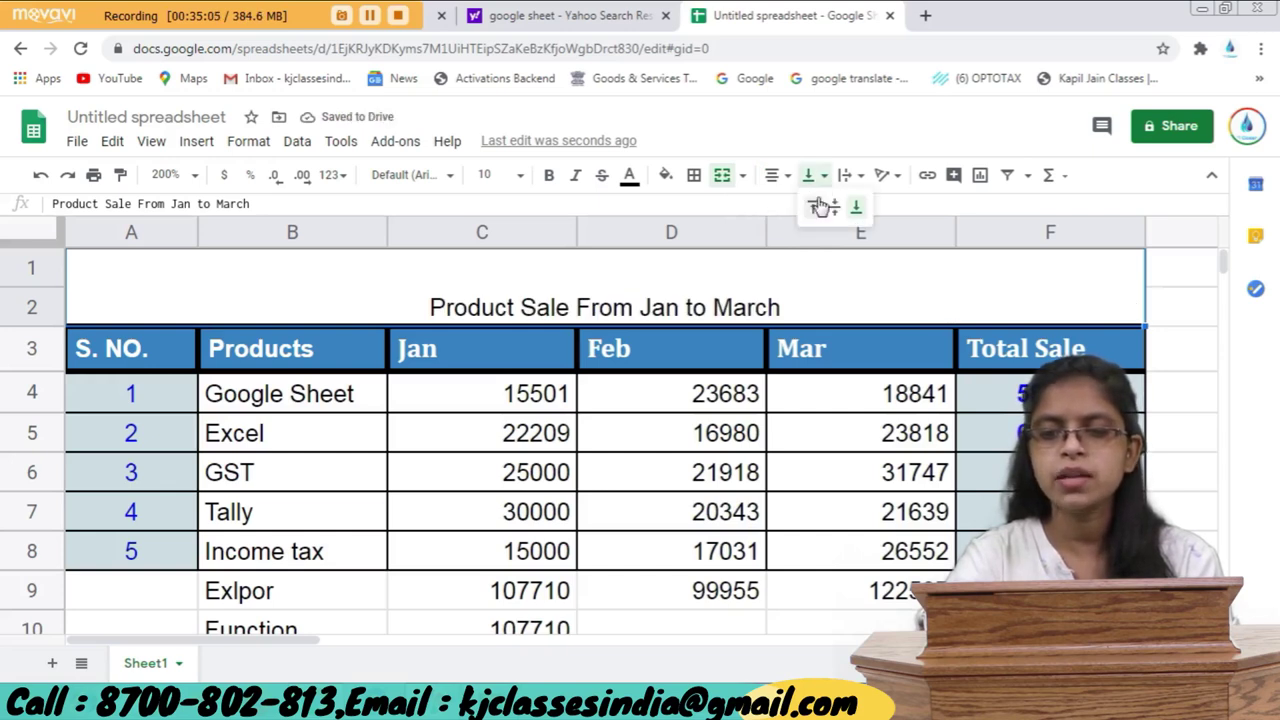
click(814, 212)
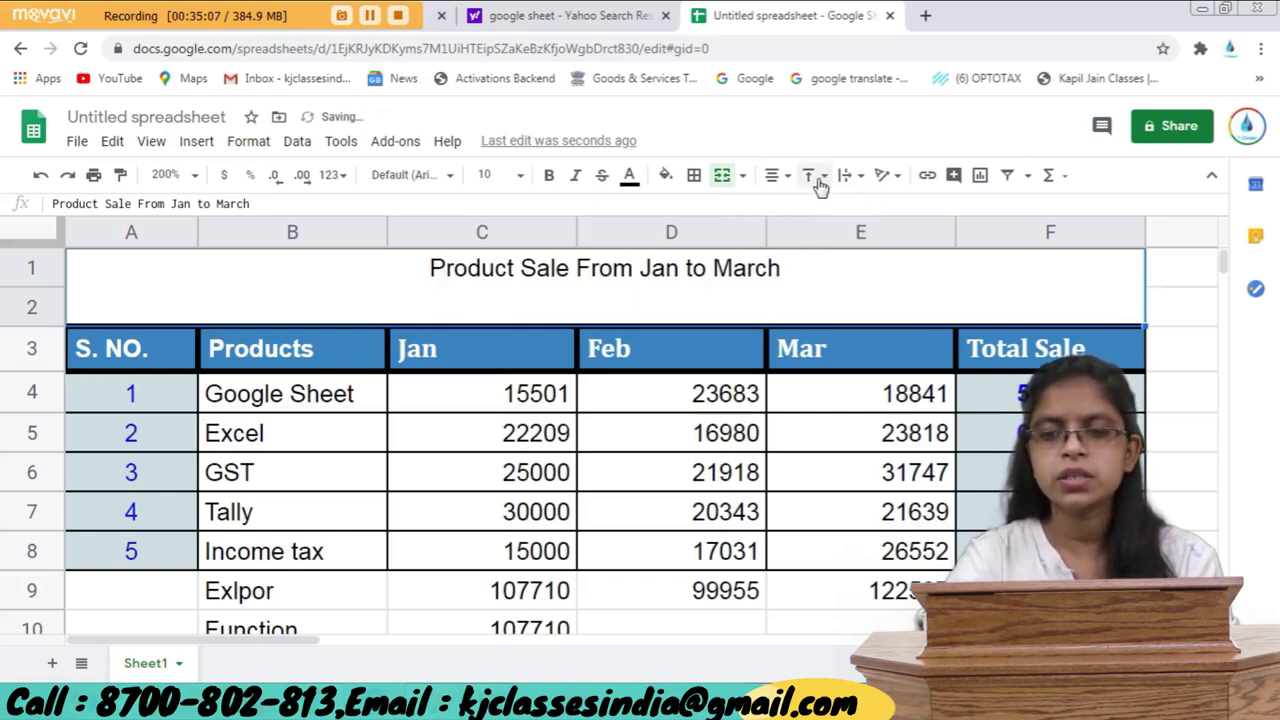
click(812, 178)
click(835, 210)
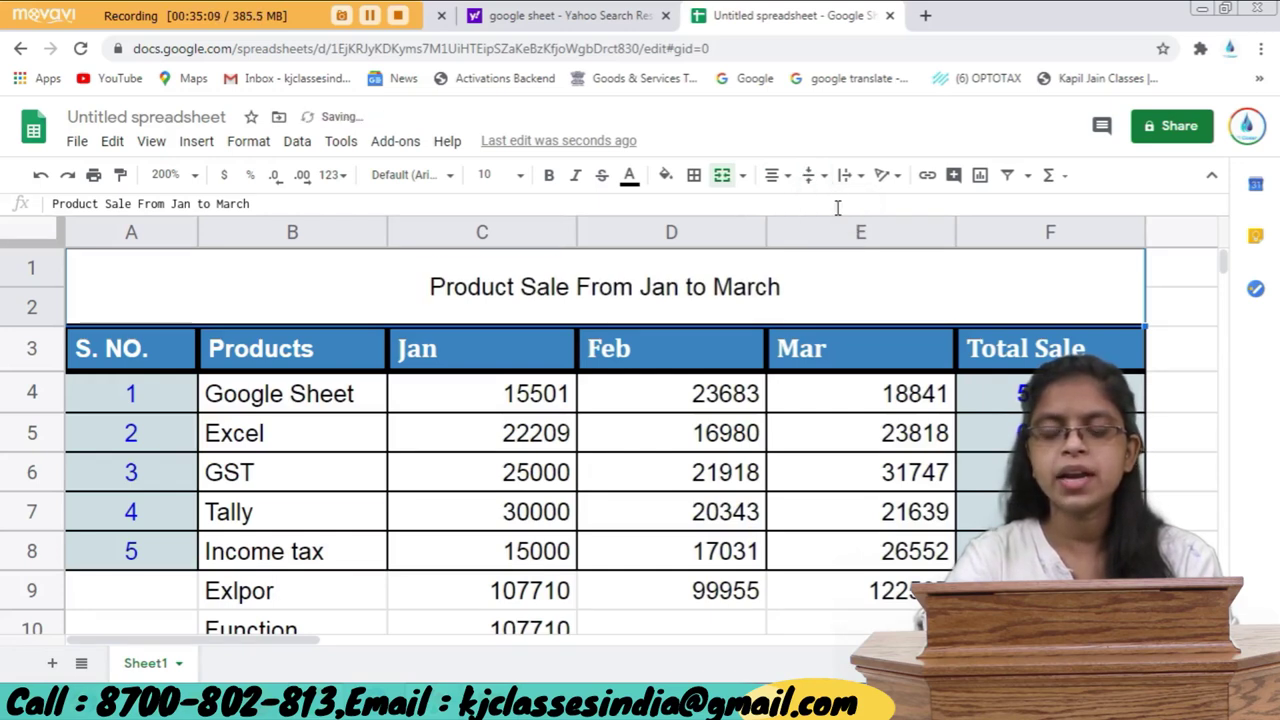
click(814, 178)
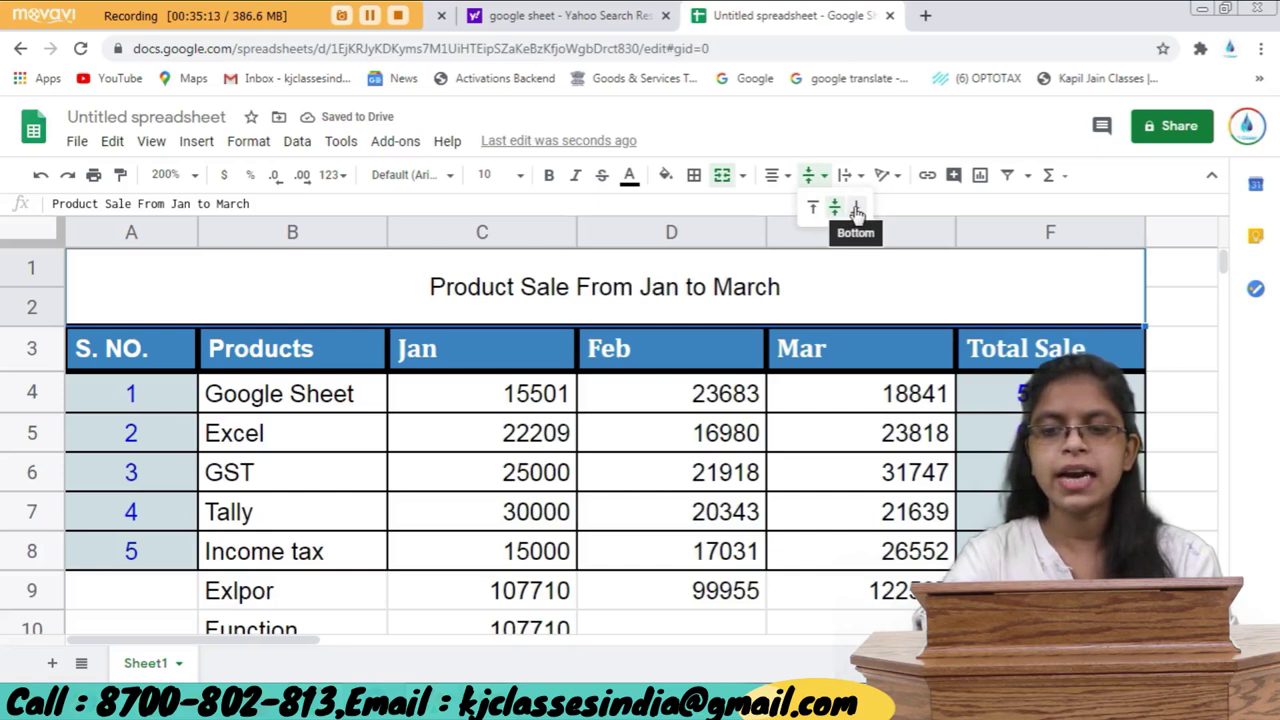
click(857, 210)
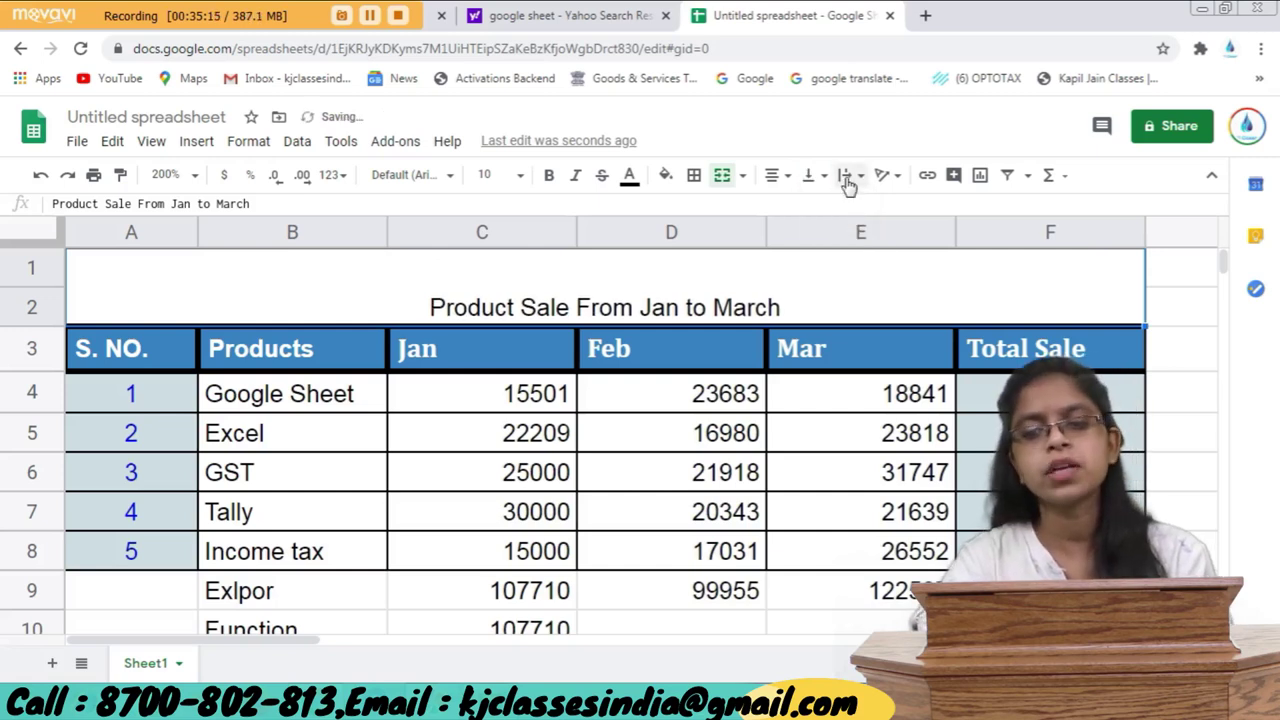
click(848, 180)
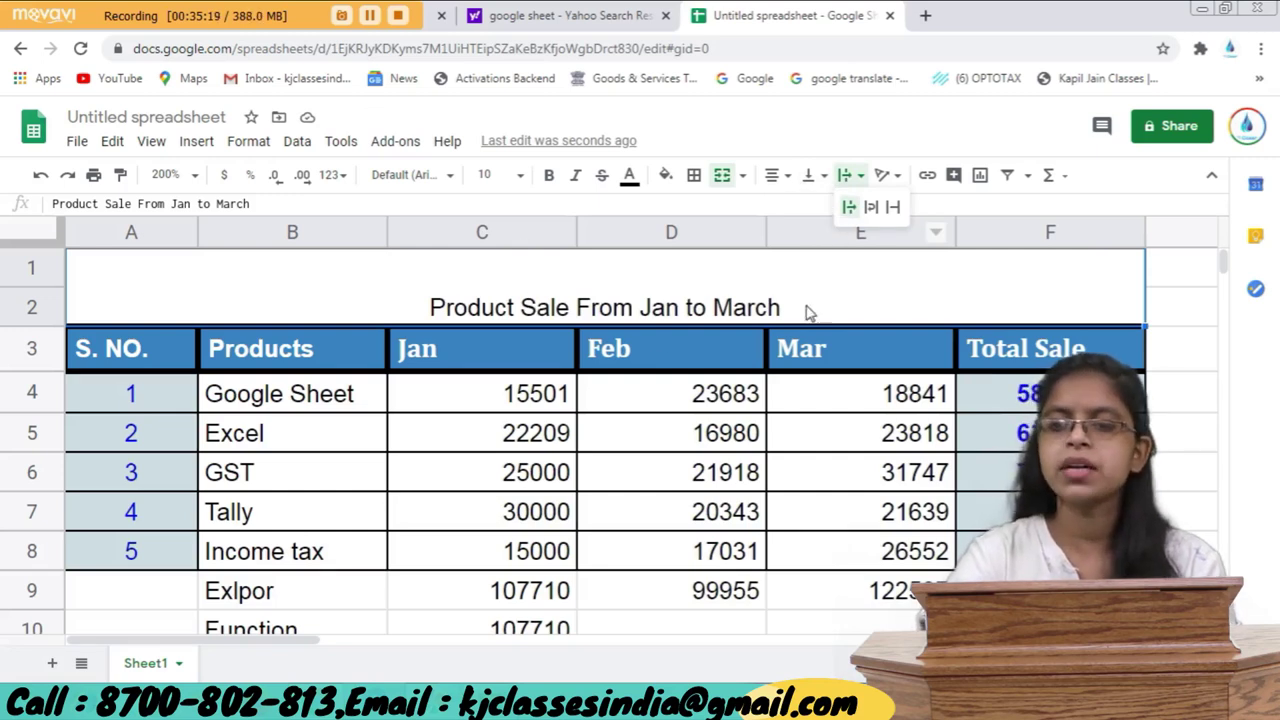
click(822, 178)
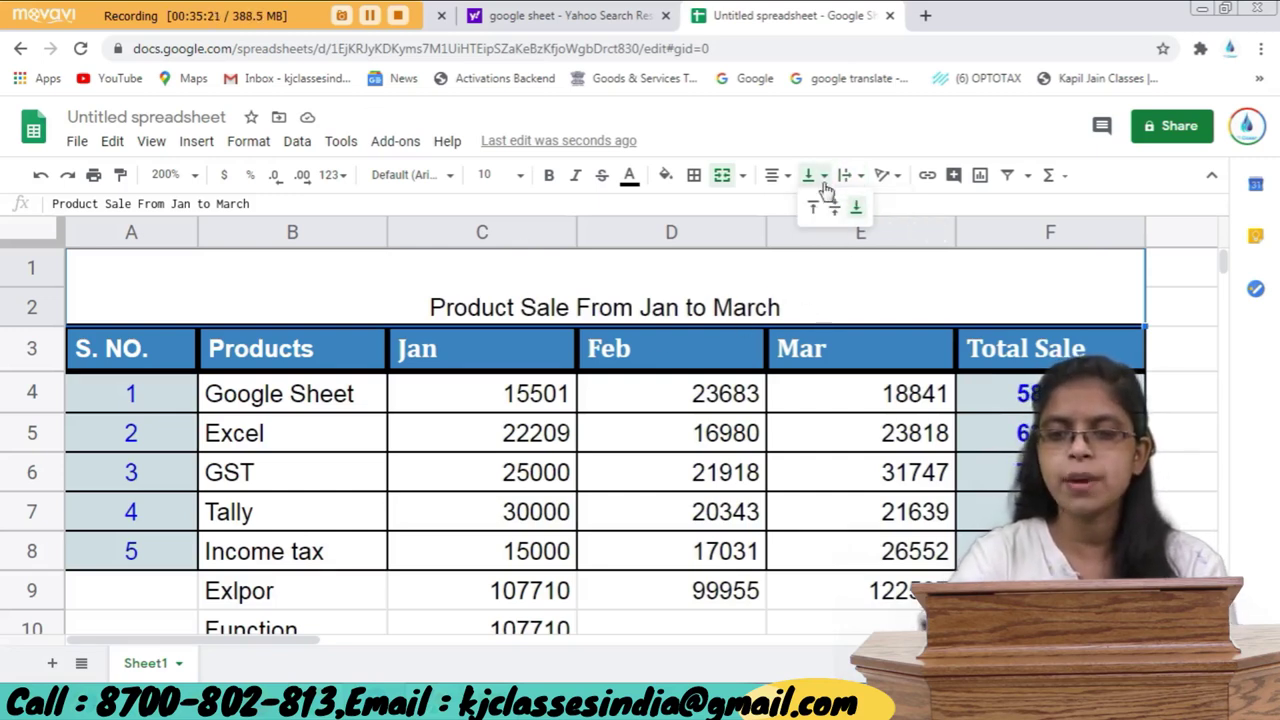
click(832, 207)
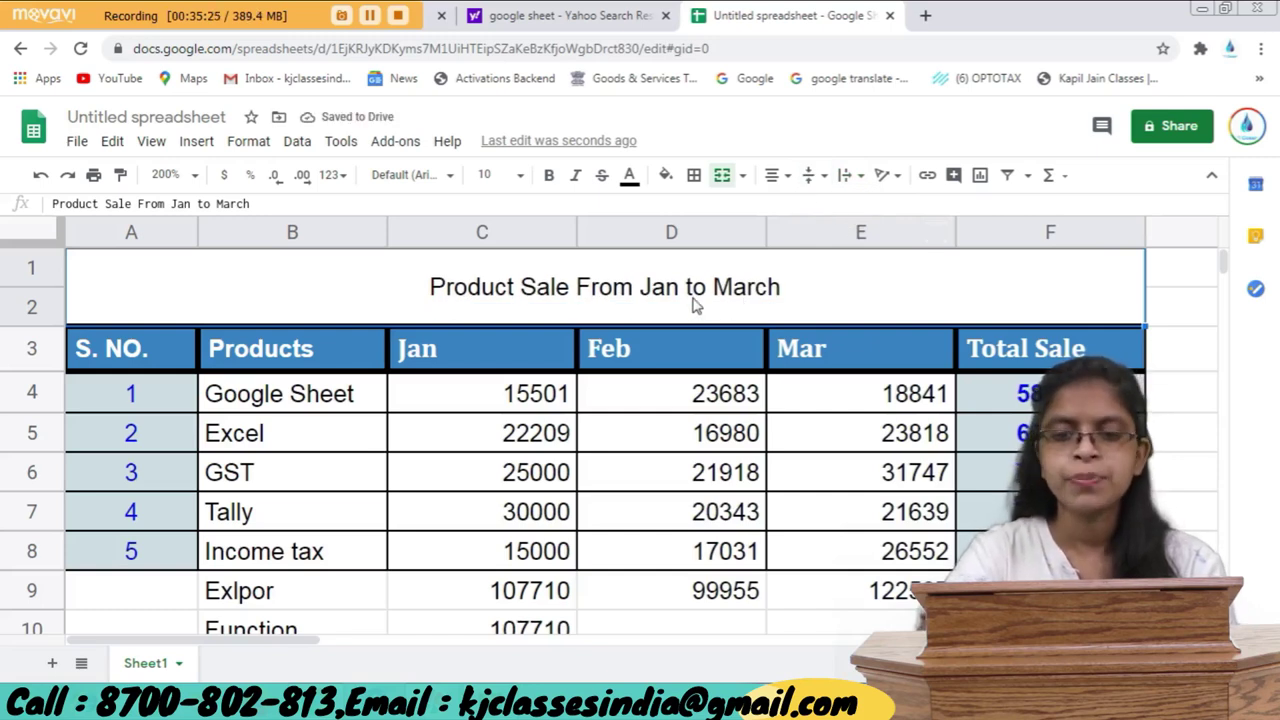
Make the title bold with font size 12.
key(ctrl+b)
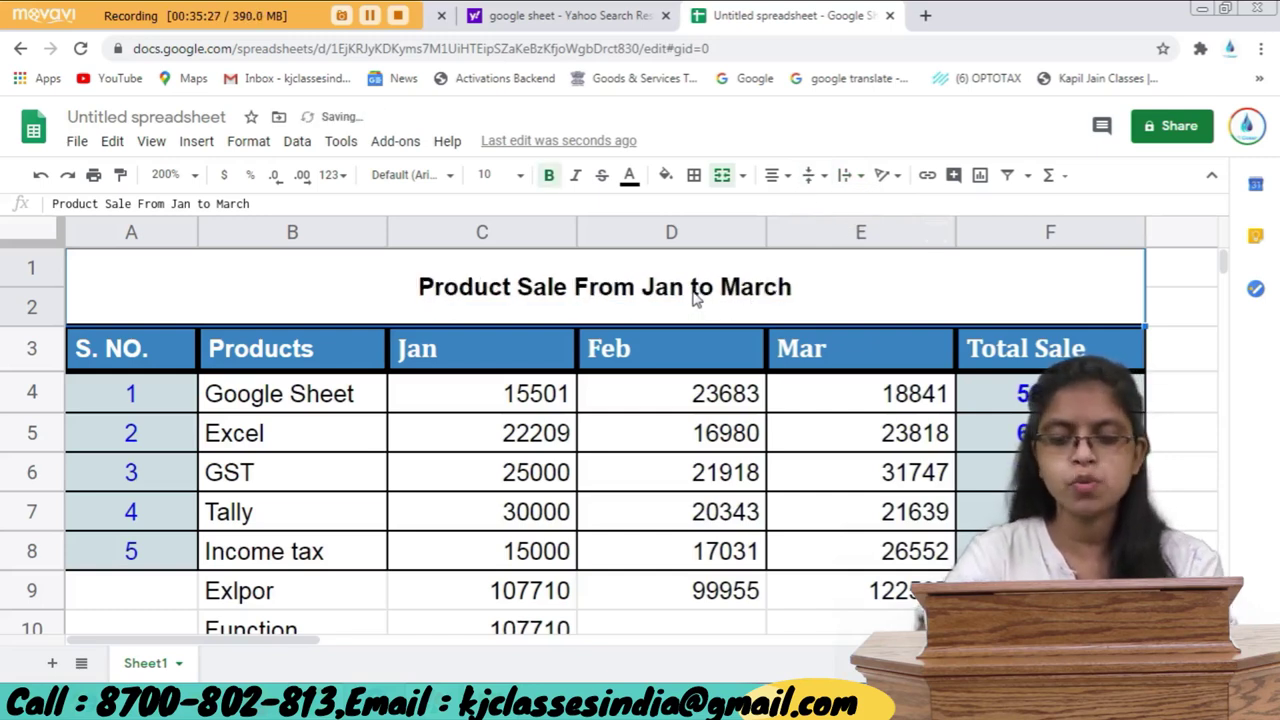
click(520, 175)
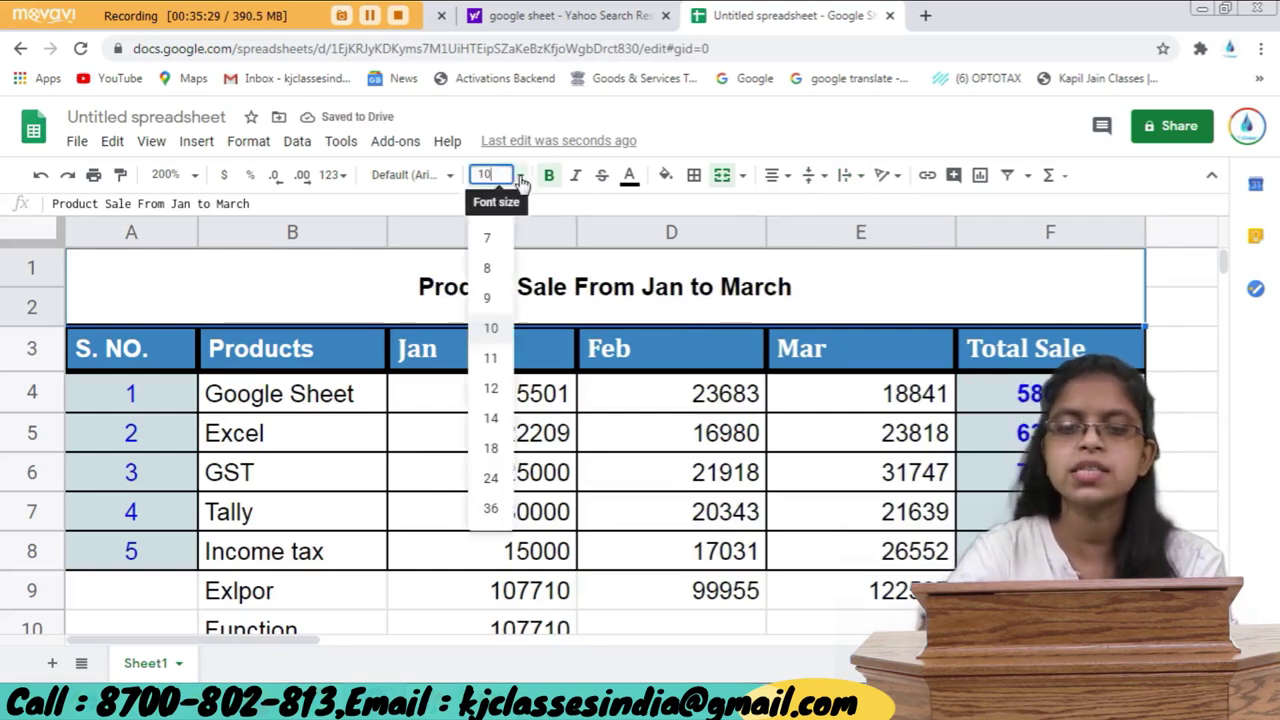
click(491, 388)
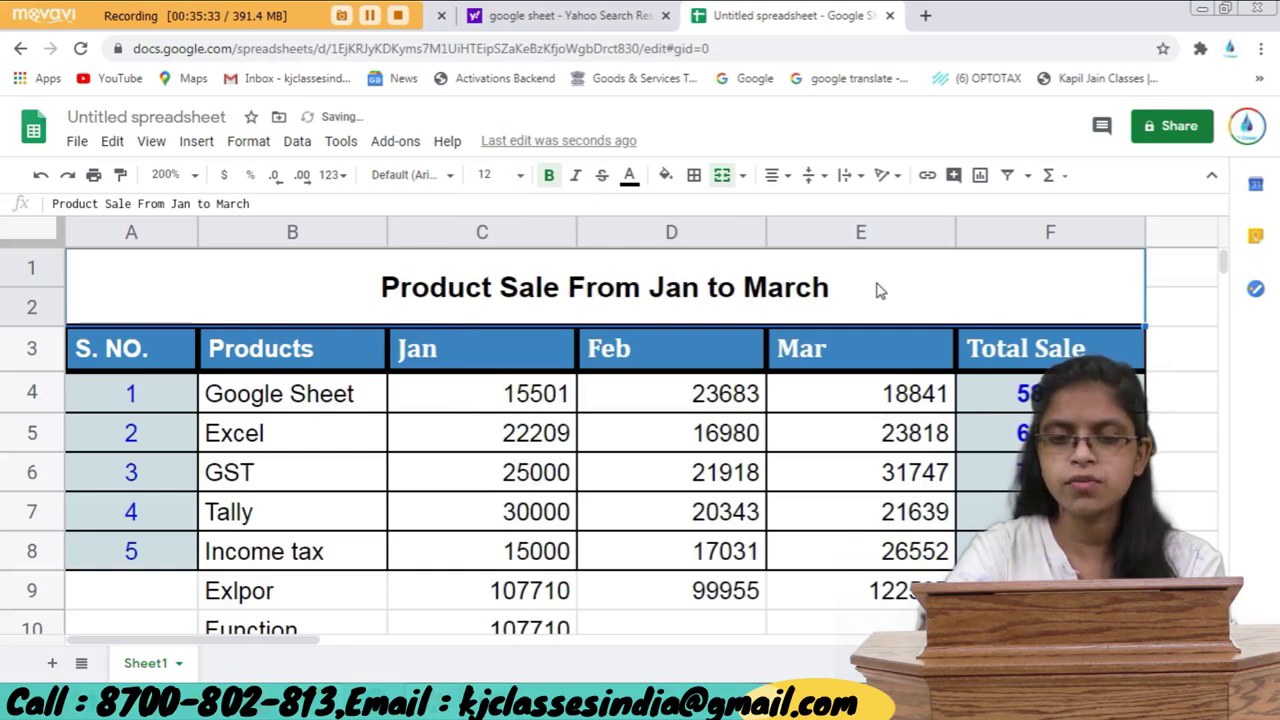
click(762, 435)
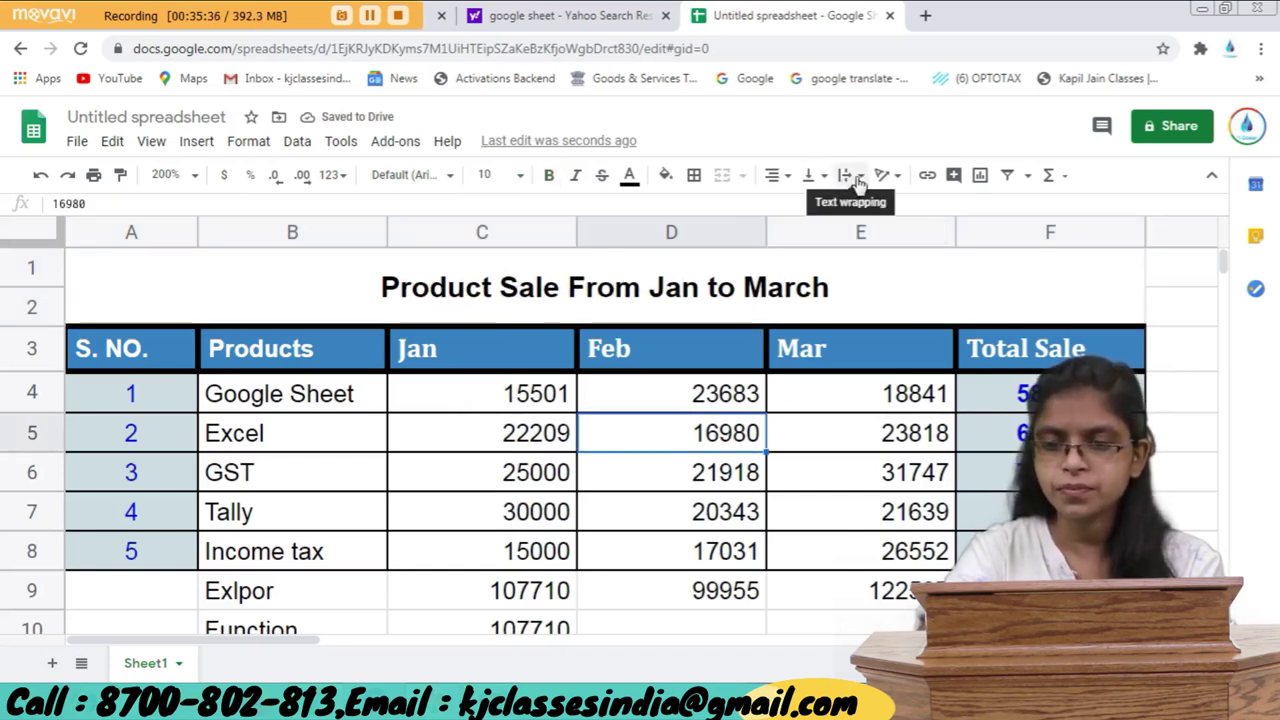
Narrow the Products column B until the product names are cut off.
click(280, 500)
click(266, 430)
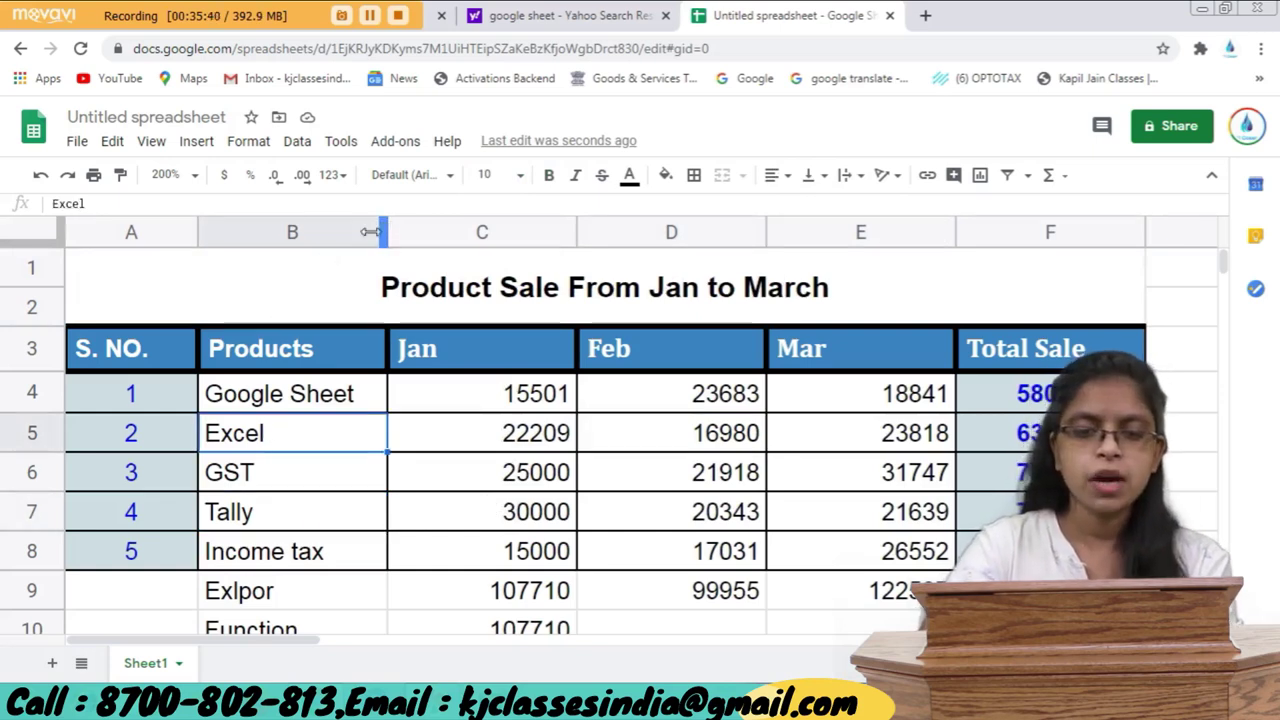
drag(370, 232, 326, 232)
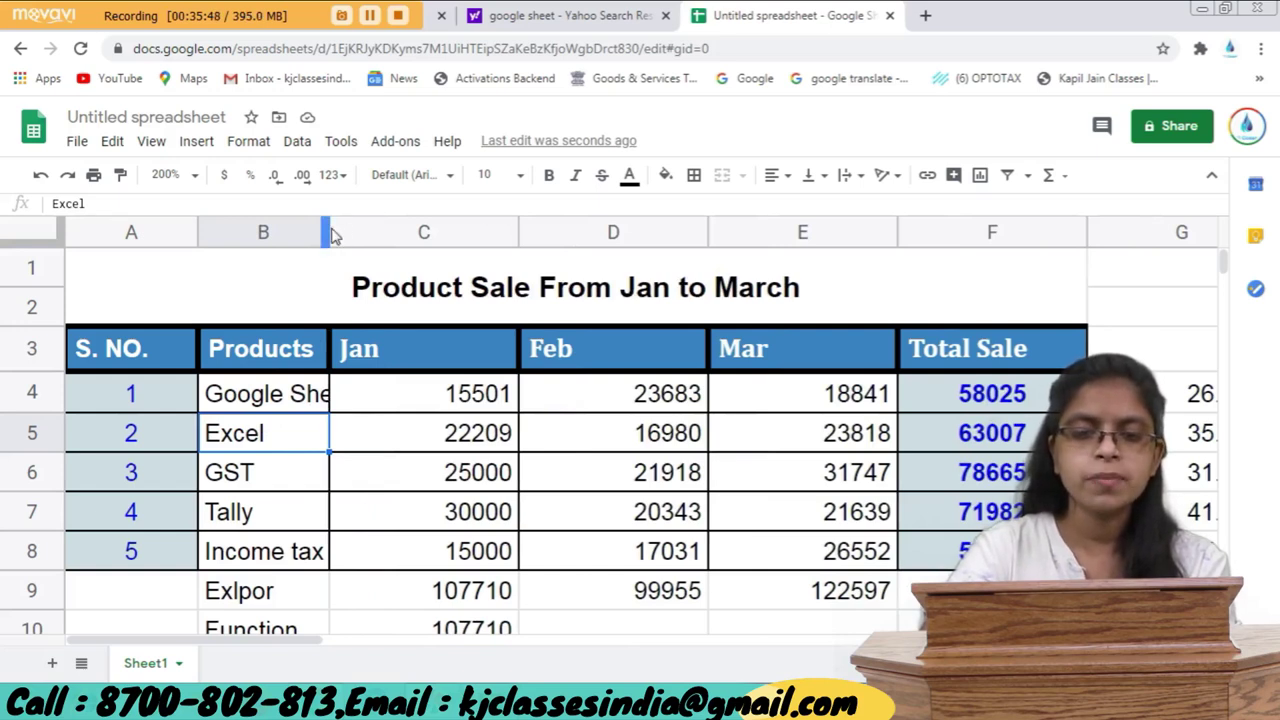
drag(324, 231, 300, 232)
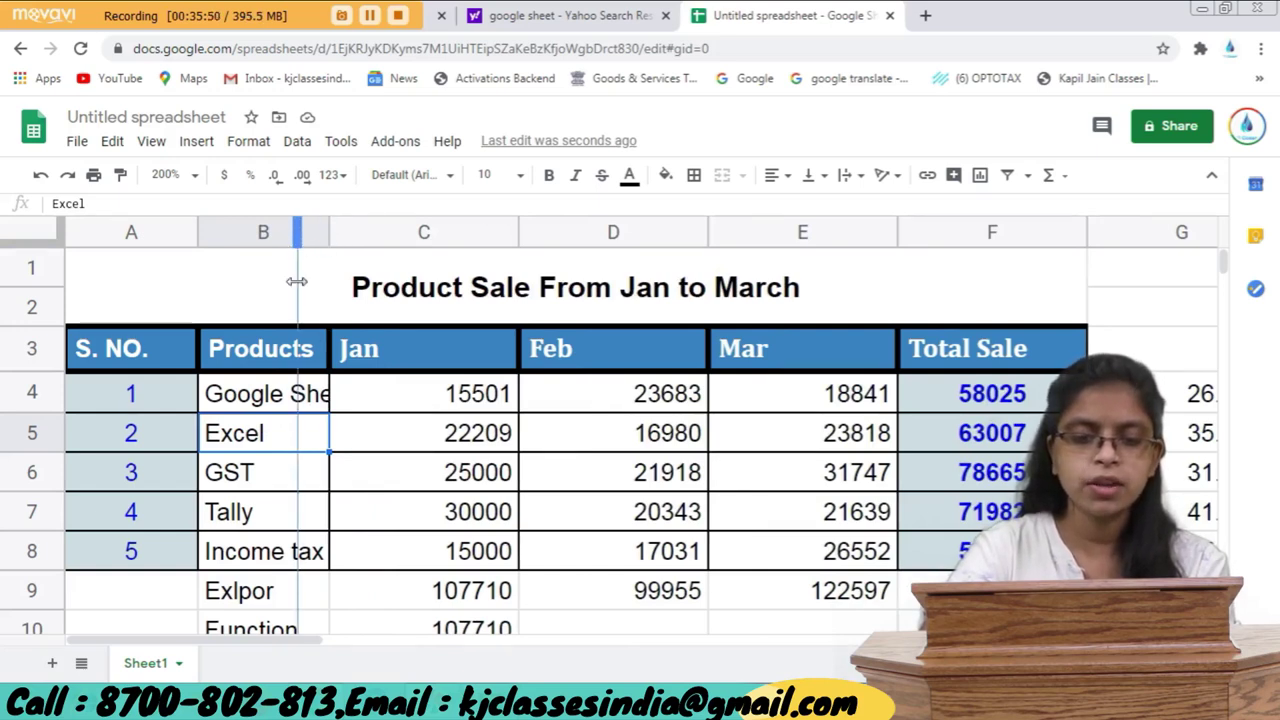
Set B4's text wrapping to Wrap, after trying Clip, so 'Google Sheet' spans two lines.
click(267, 403)
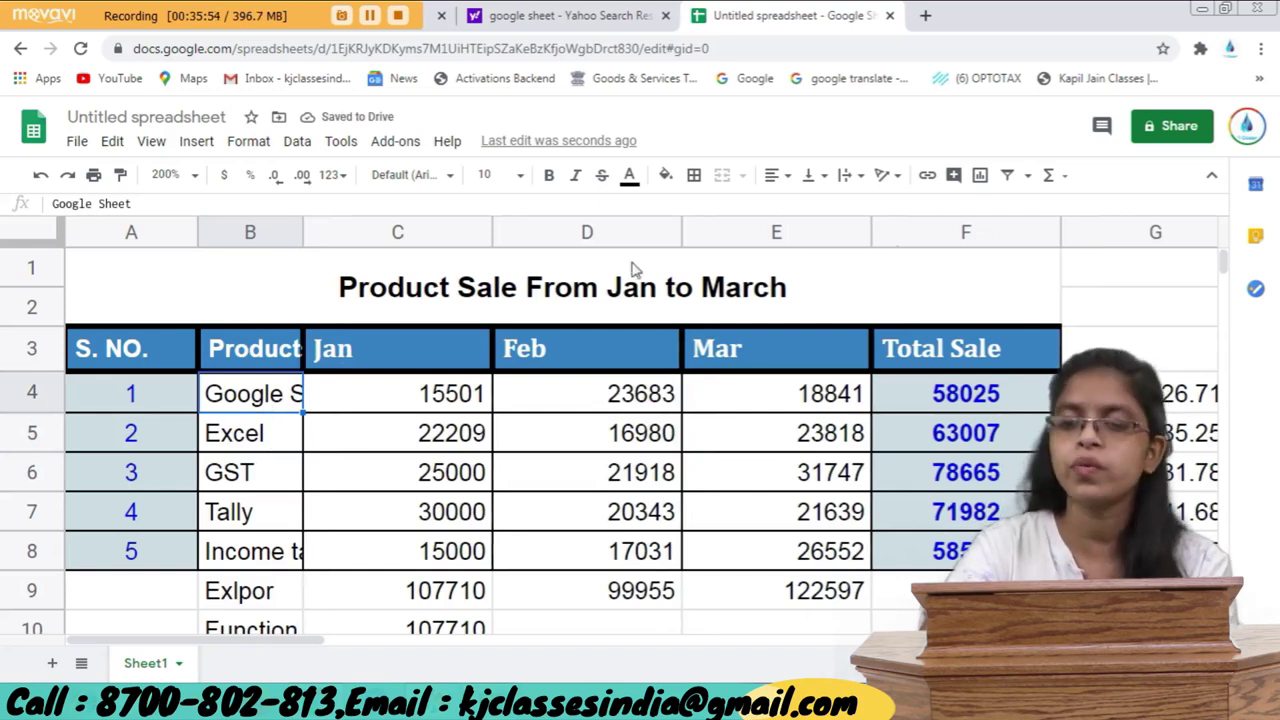
click(857, 178)
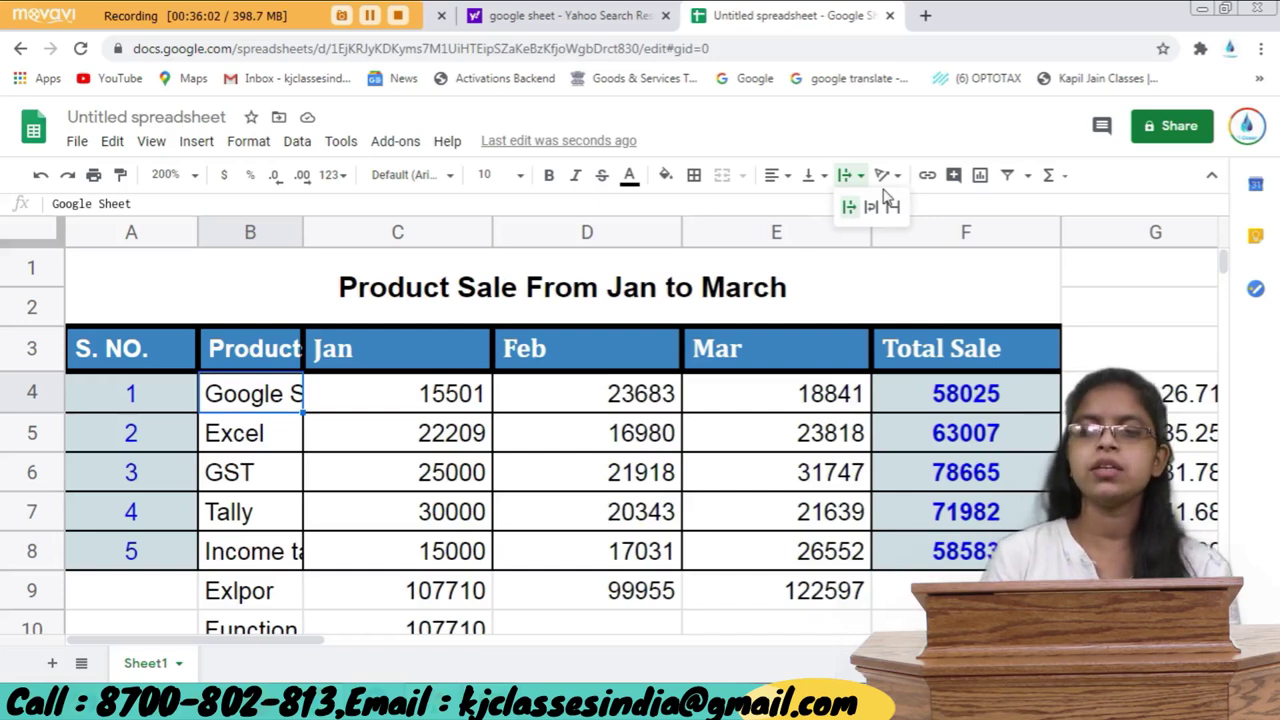
click(847, 226)
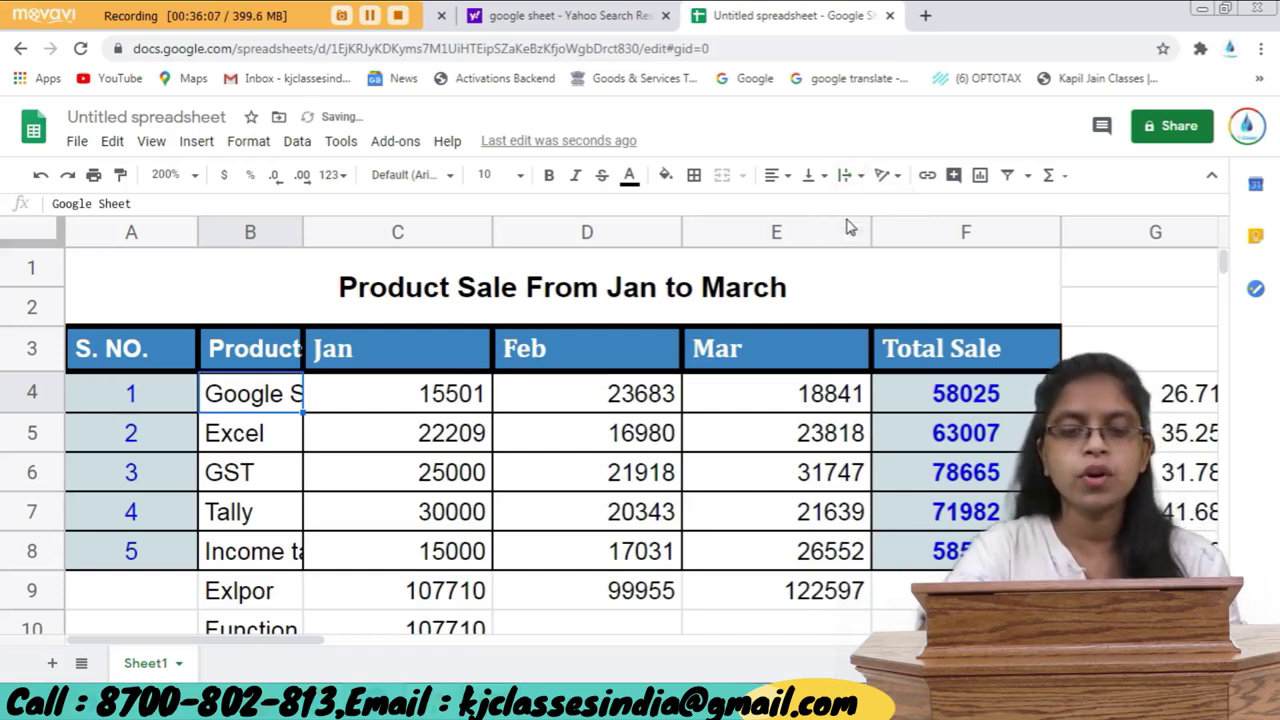
click(844, 178)
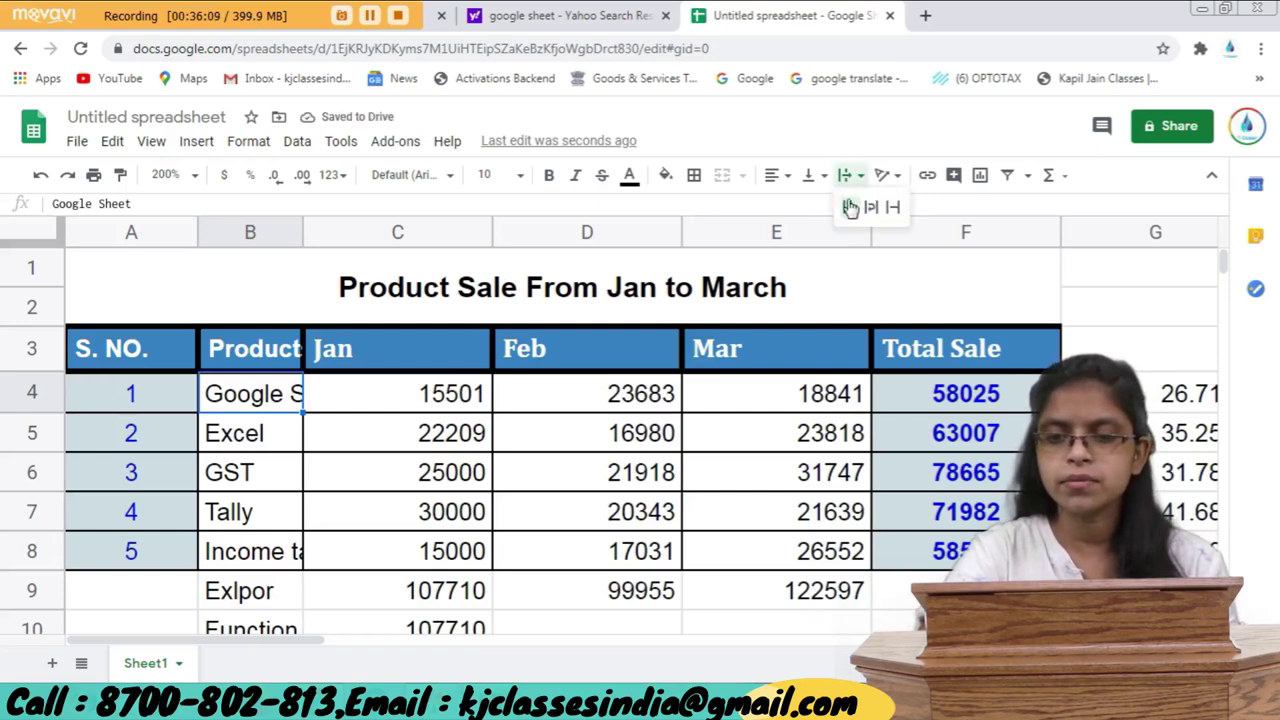
click(850, 210)
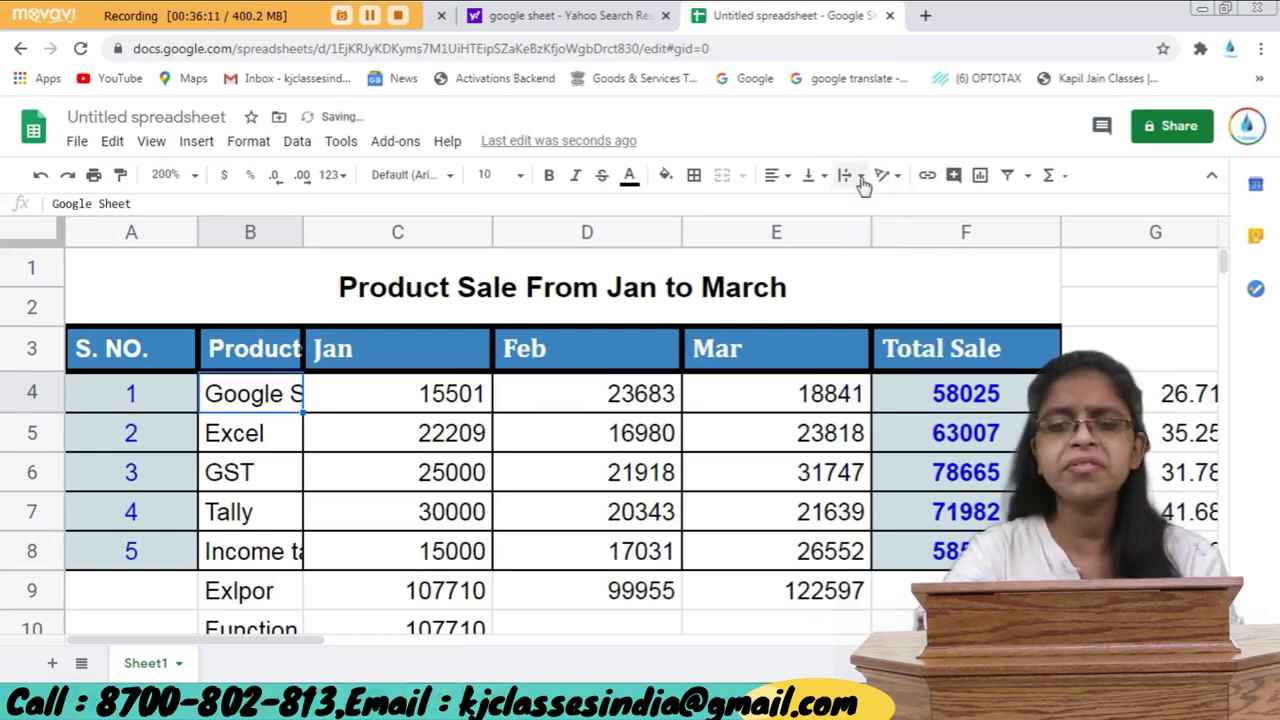
click(857, 178)
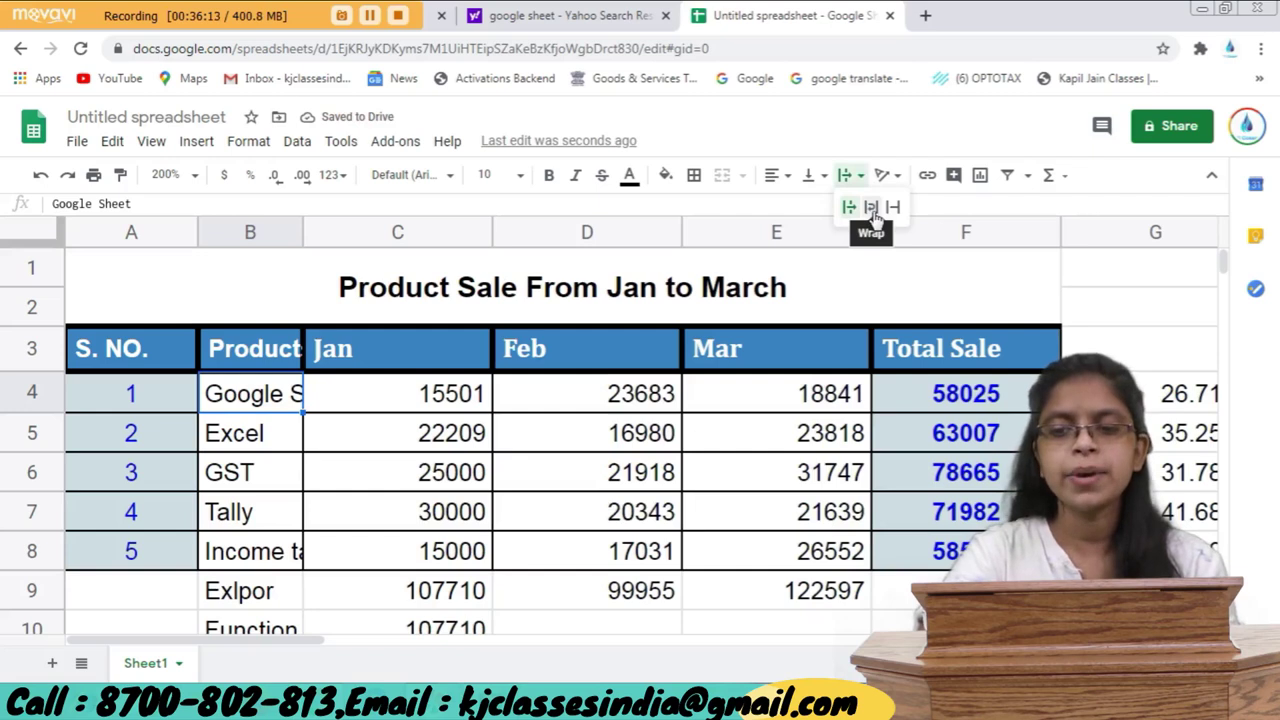
click(871, 208)
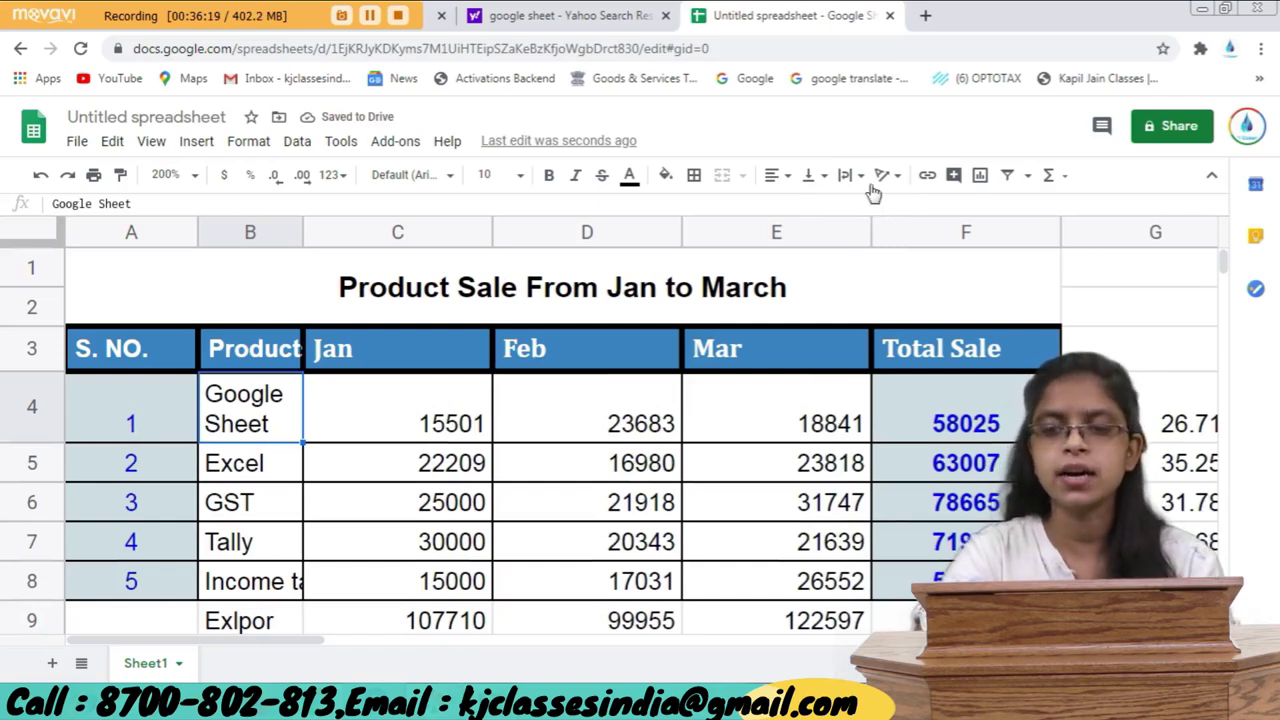
click(858, 175)
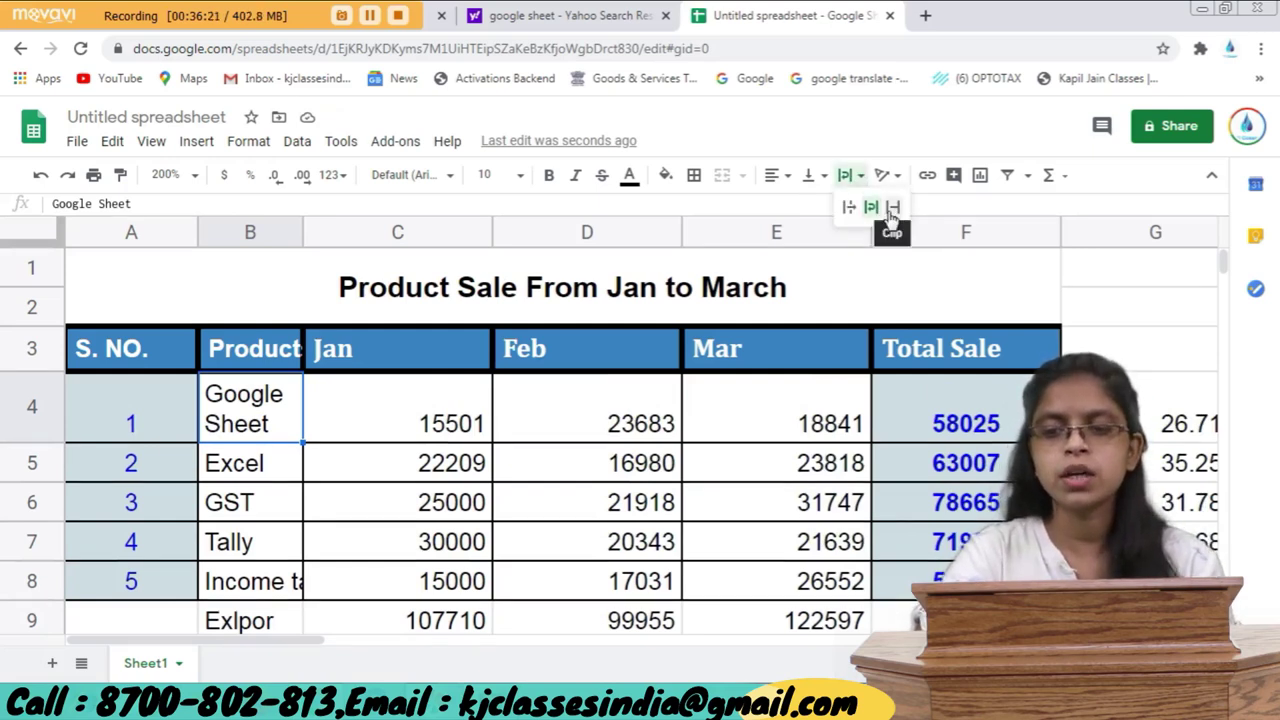
click(893, 208)
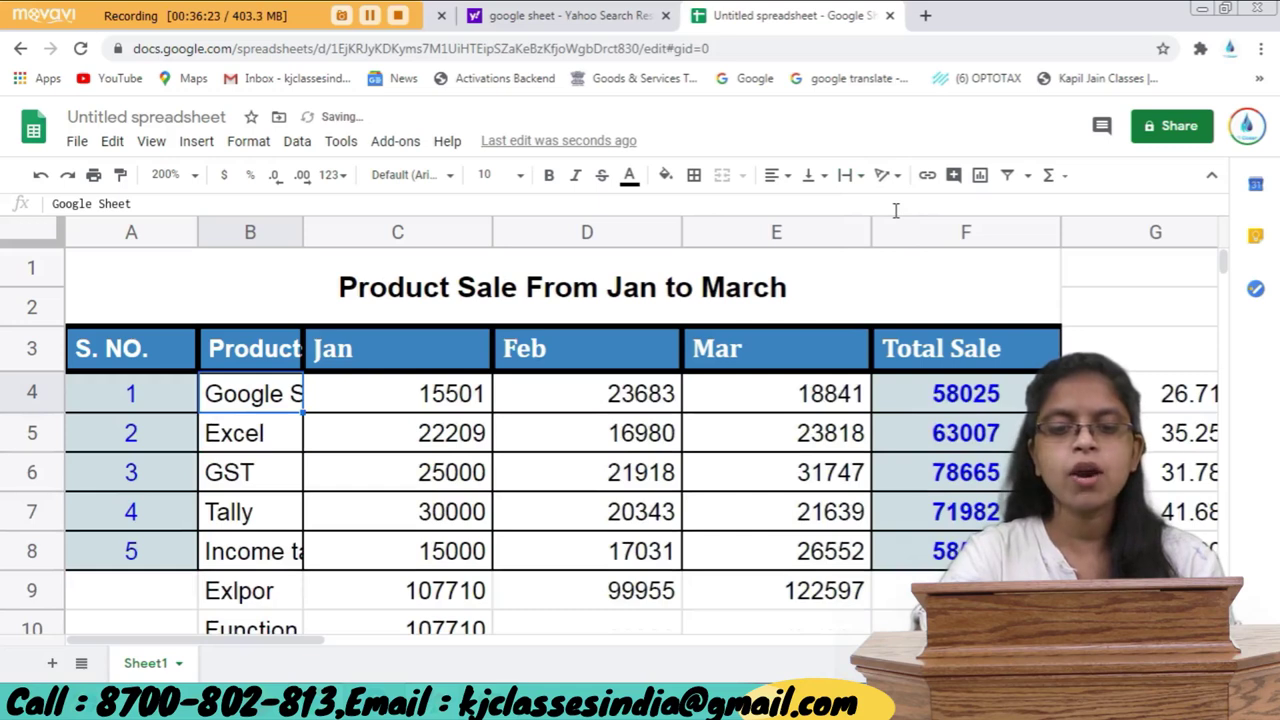
click(852, 176)
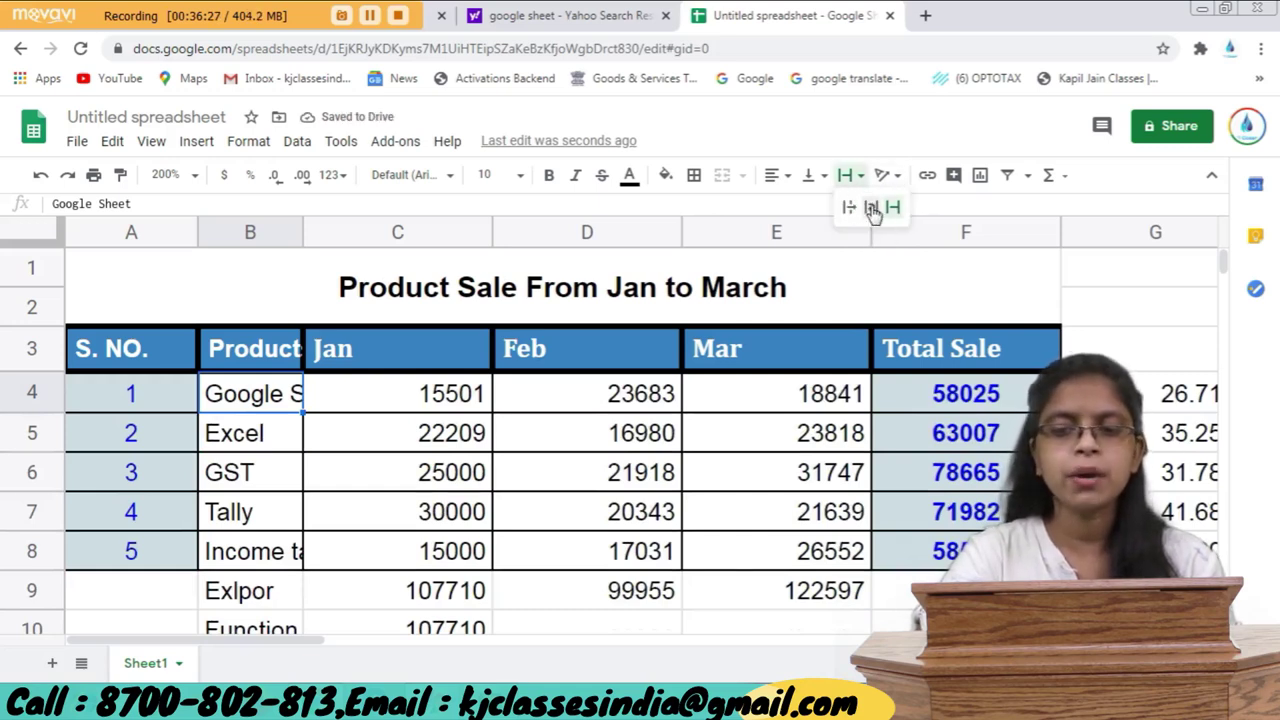
click(870, 207)
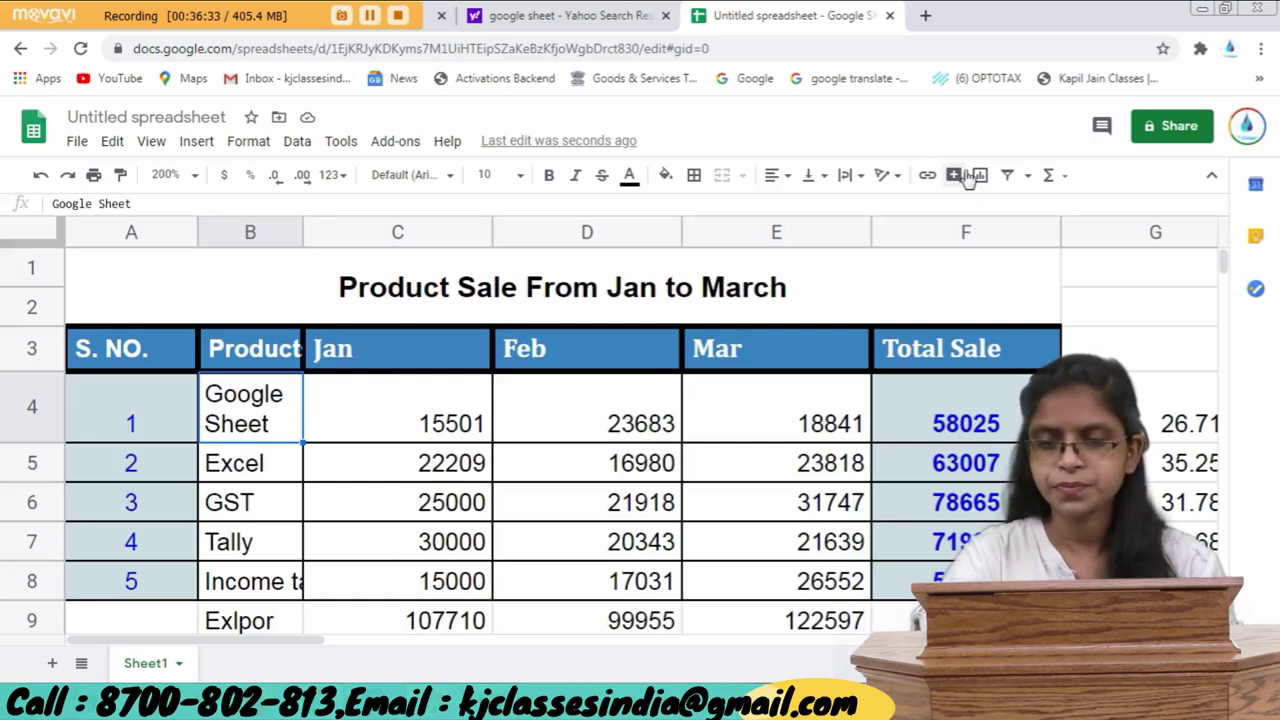
Apply Tilt up, Stack vertically and Rotate up rotations to the Google Sheet label in B4.
click(893, 180)
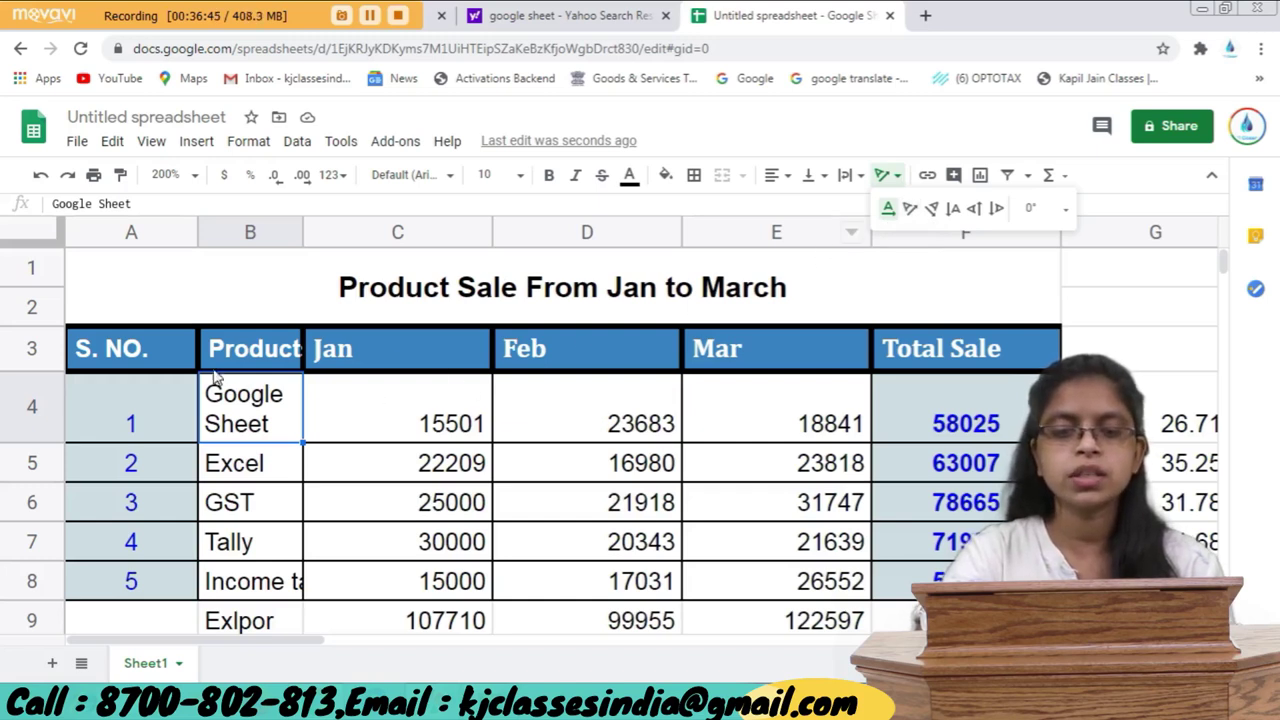
click(912, 209)
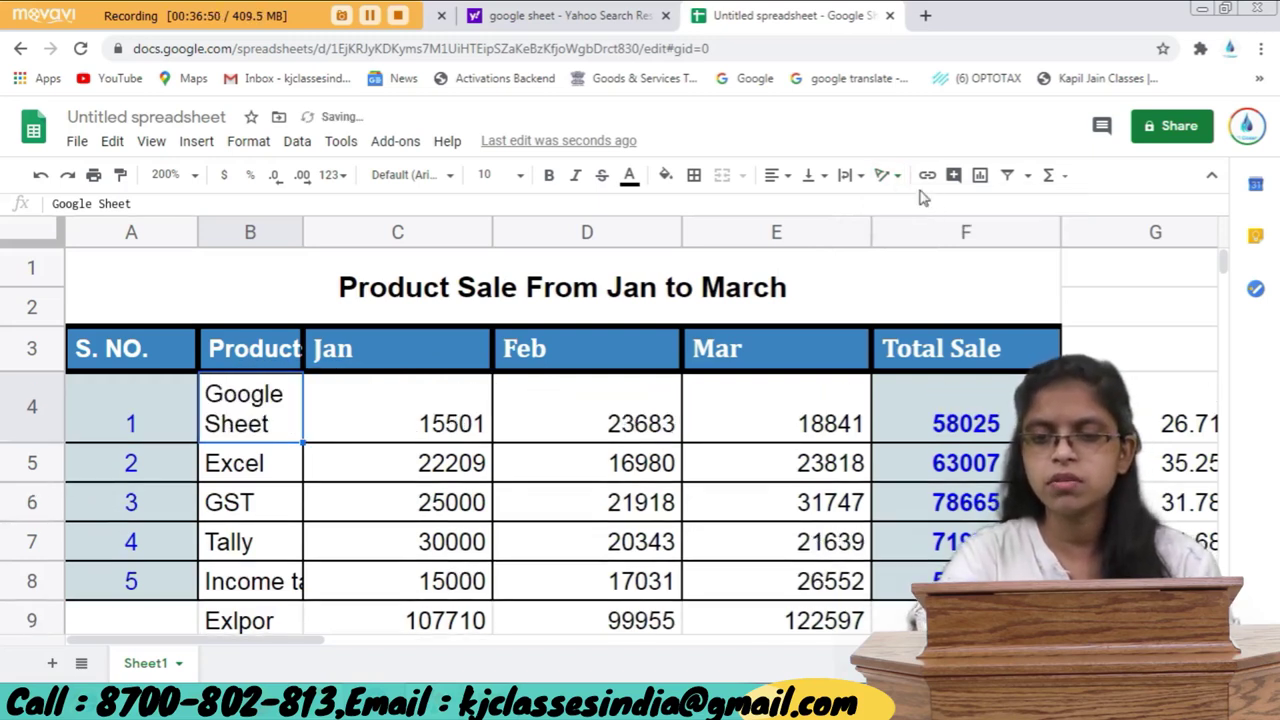
click(888, 177)
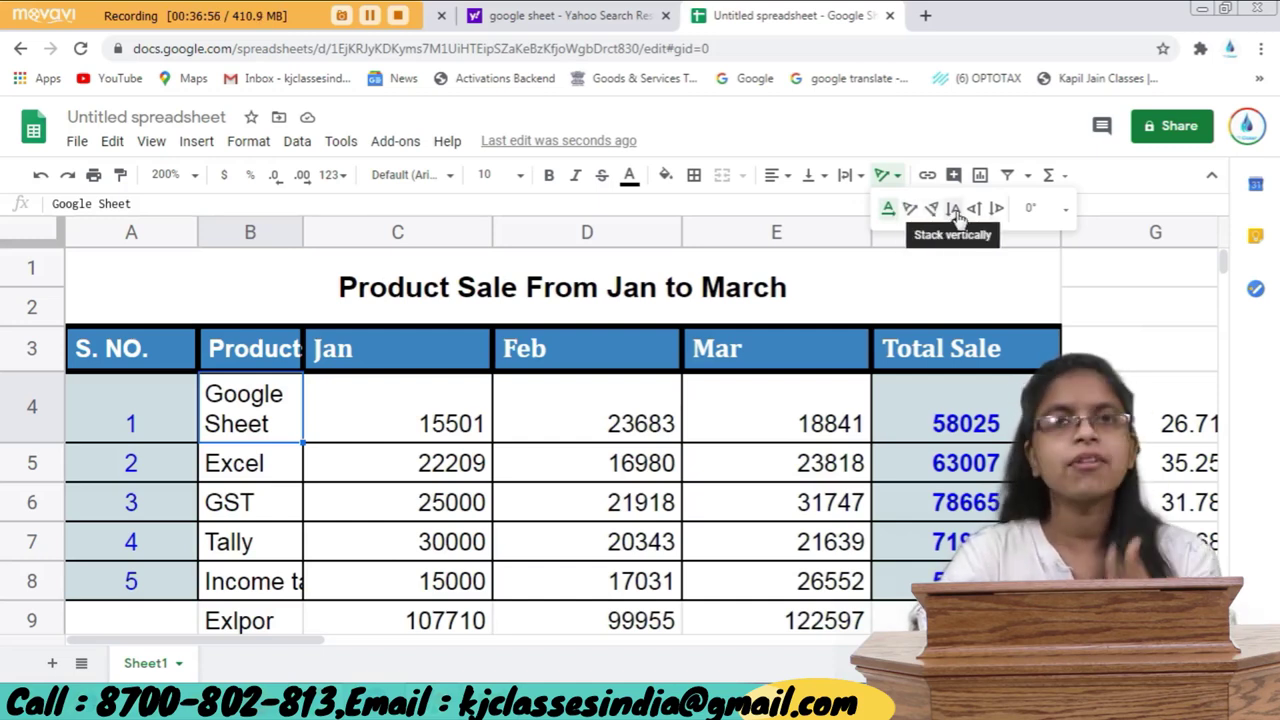
click(954, 210)
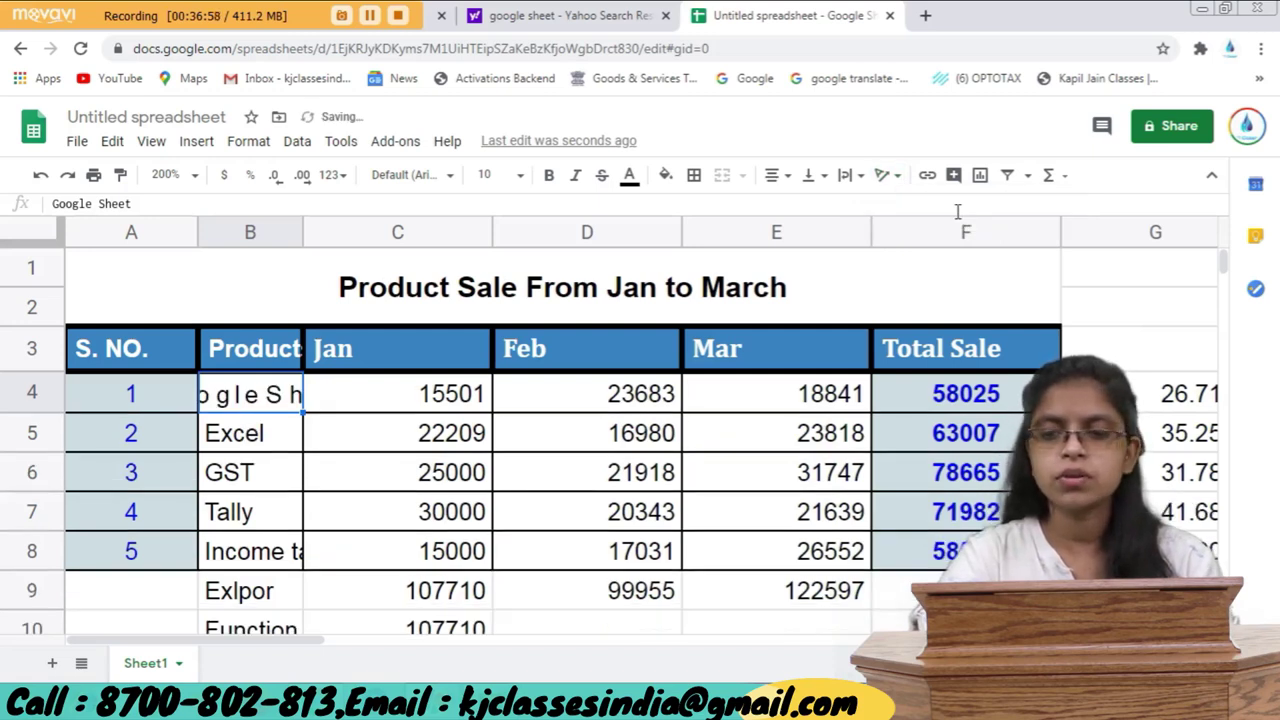
click(888, 176)
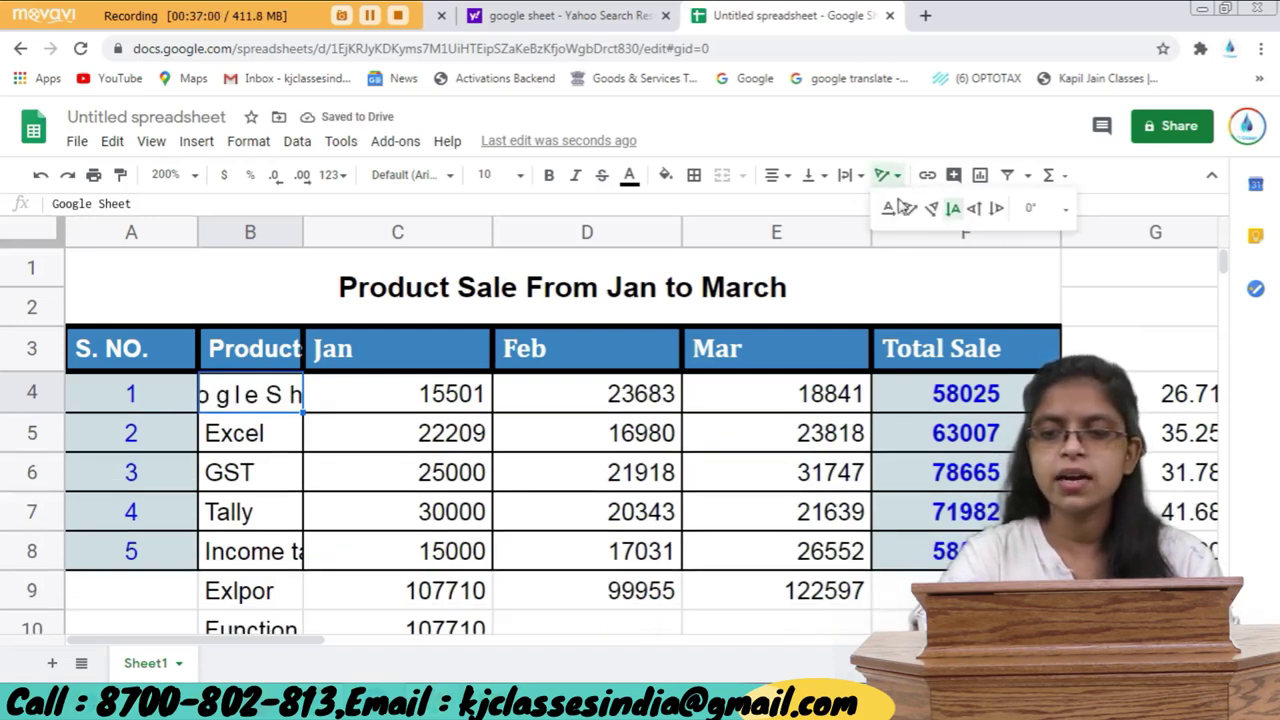
click(966, 212)
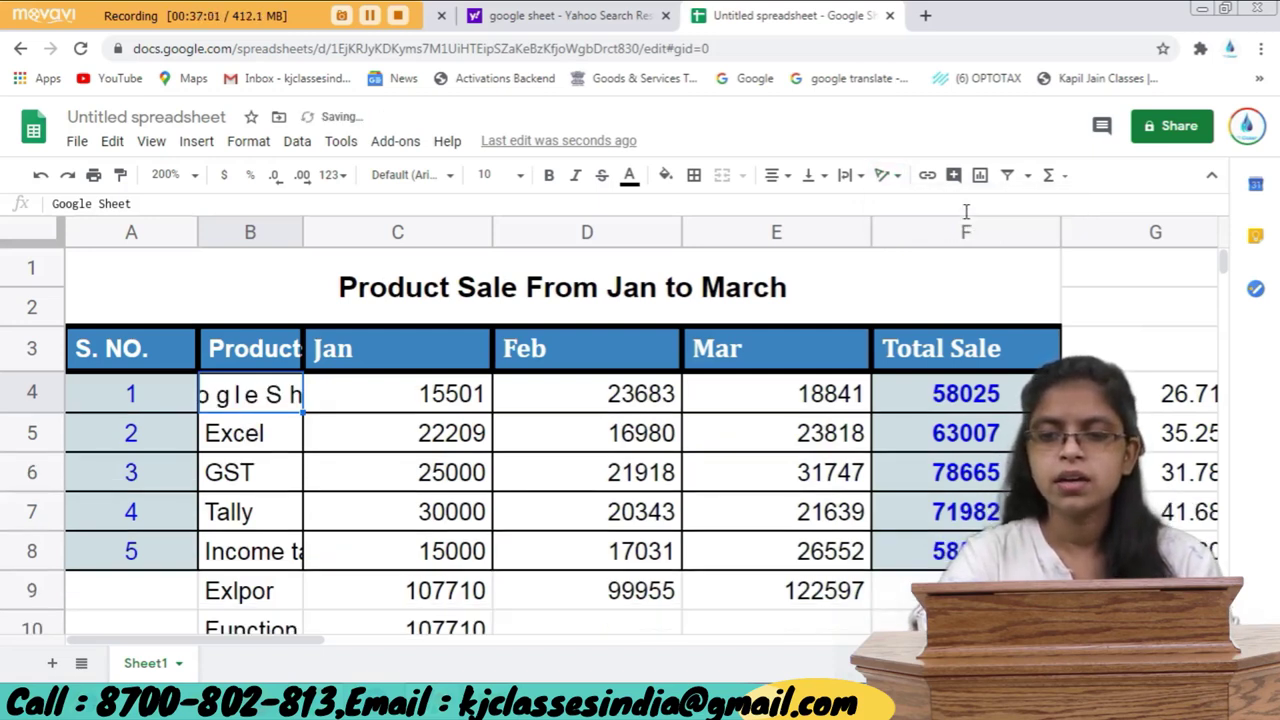
click(899, 177)
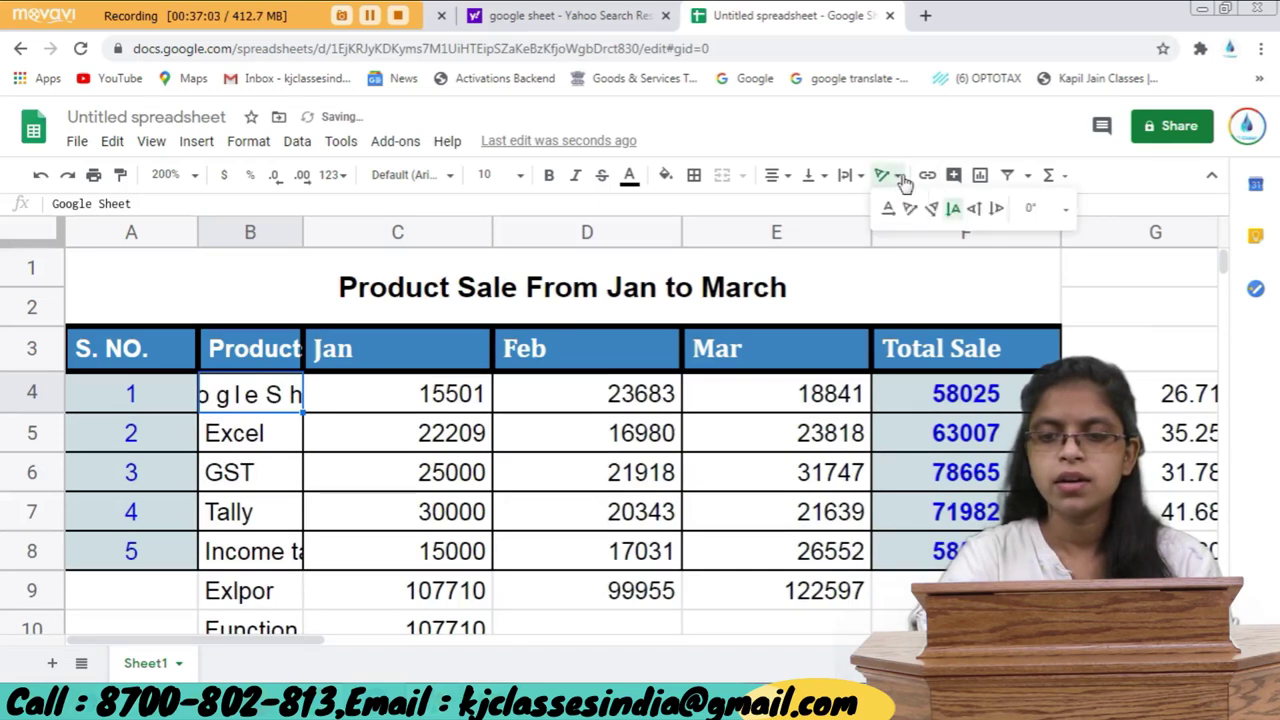
click(975, 208)
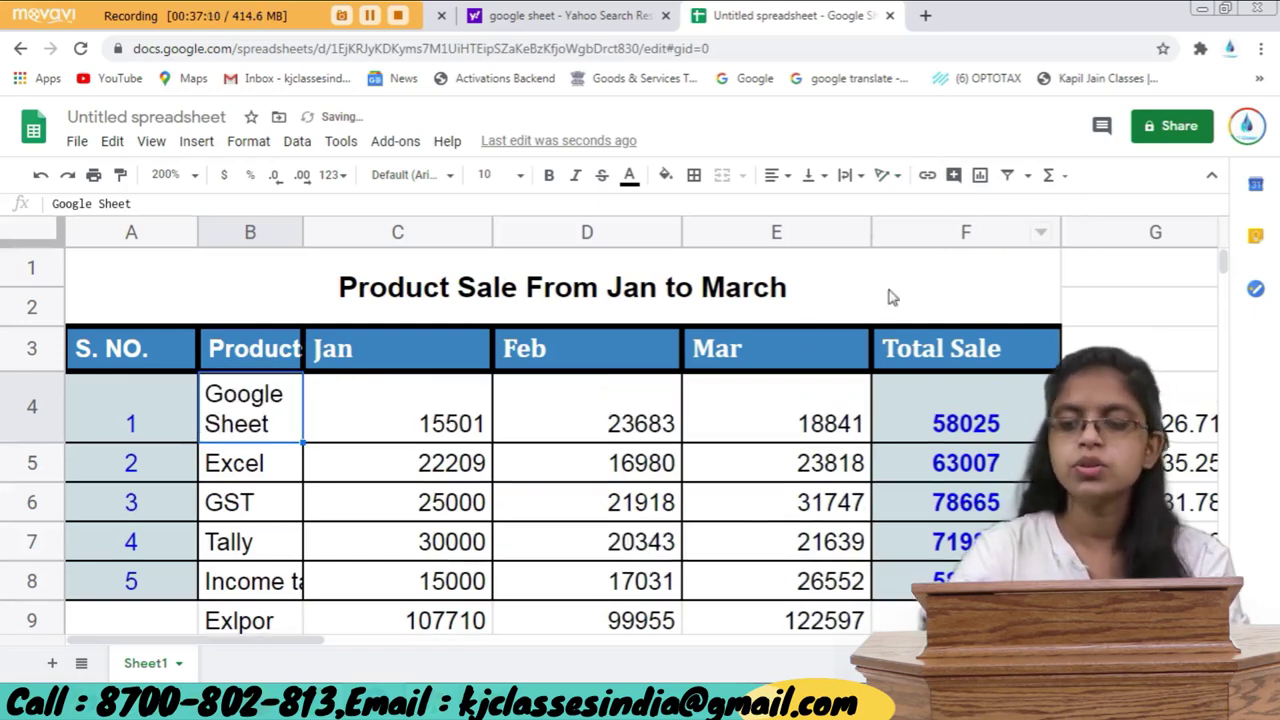
Undo back to horizontal single-line text and discard the stray entry in B4.
key(ctrl+z)
key(ctrl+y)
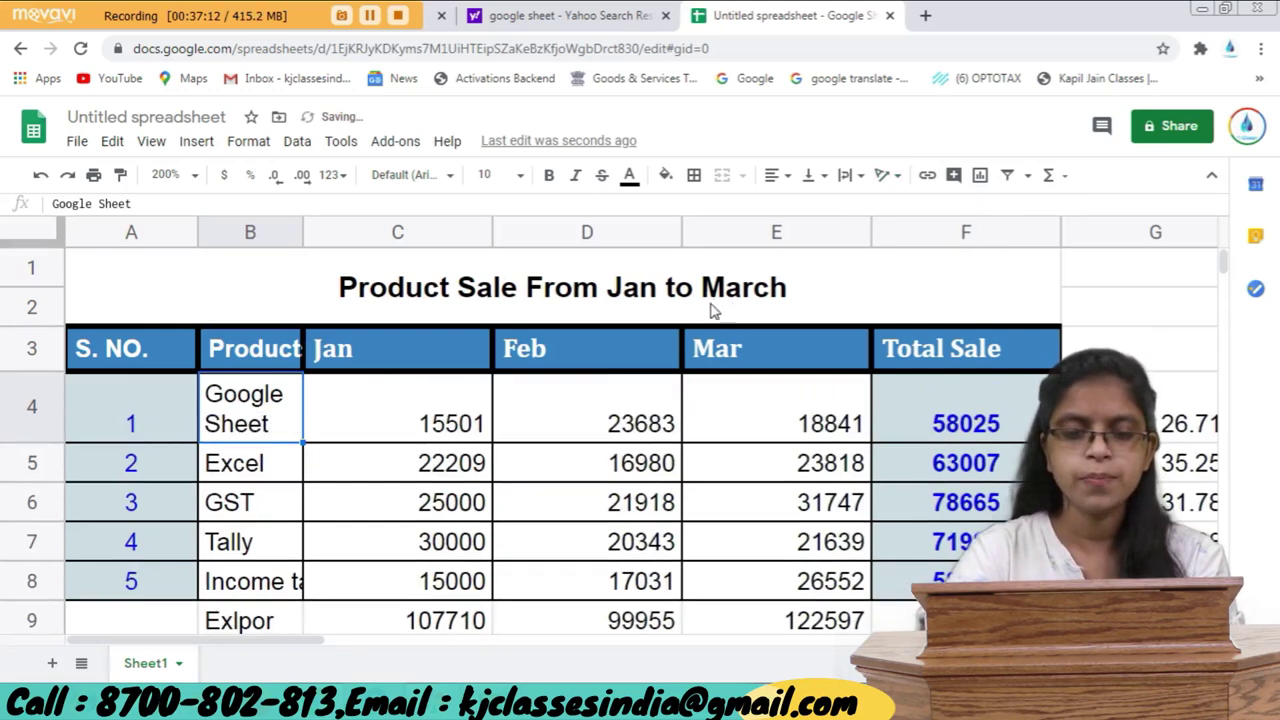
key(ctrl+z)
text(z)
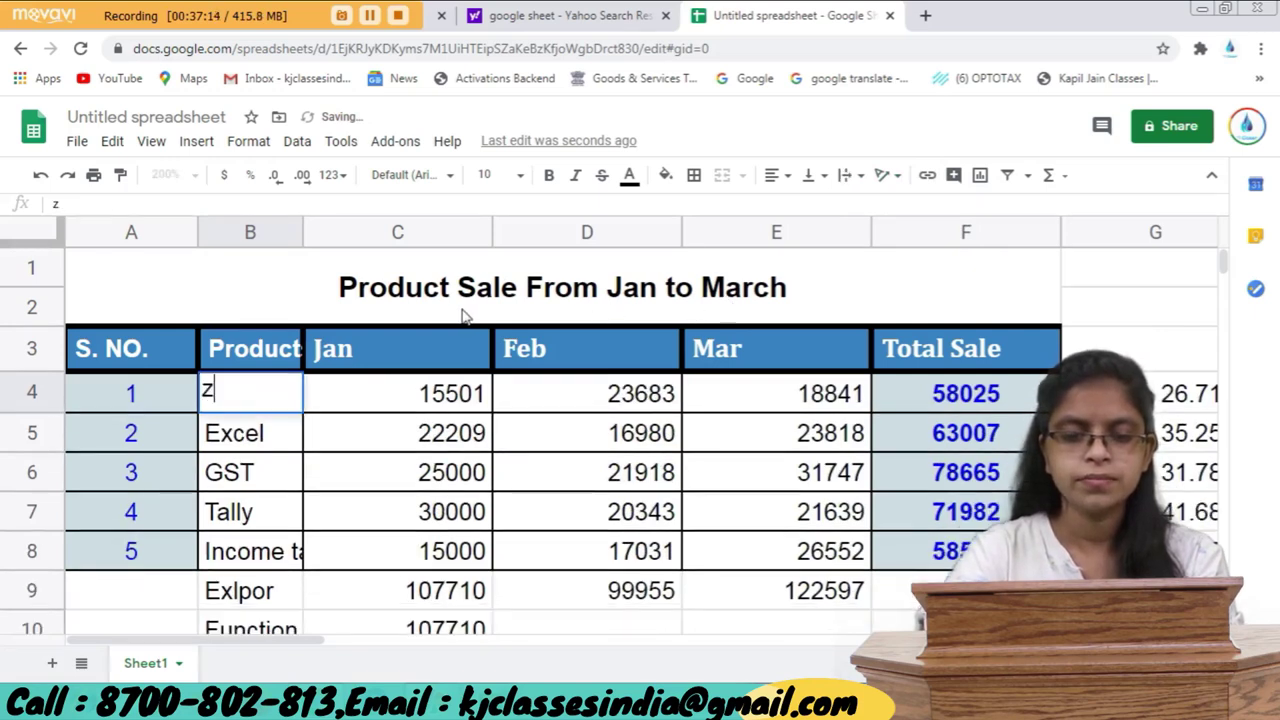
key(Escape)
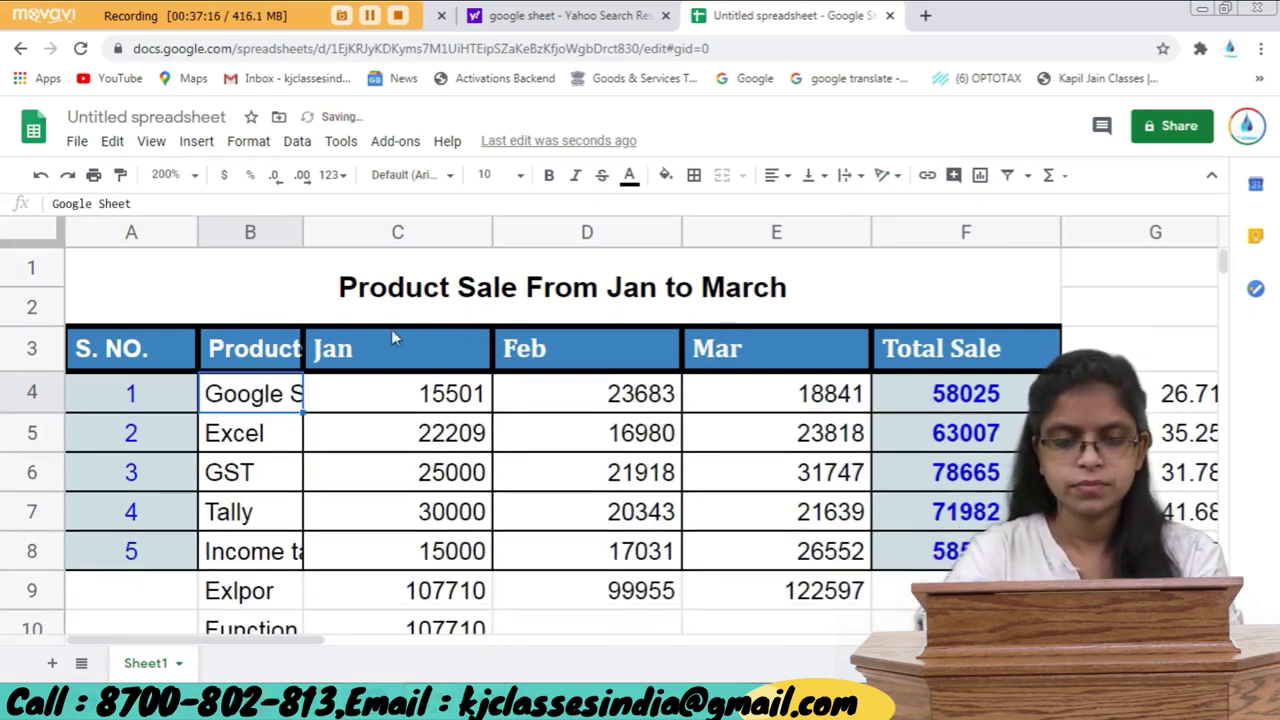
Auto-fit column B so 'Google Sheet' shows in full on one line.
click(297, 232)
click(309, 232)
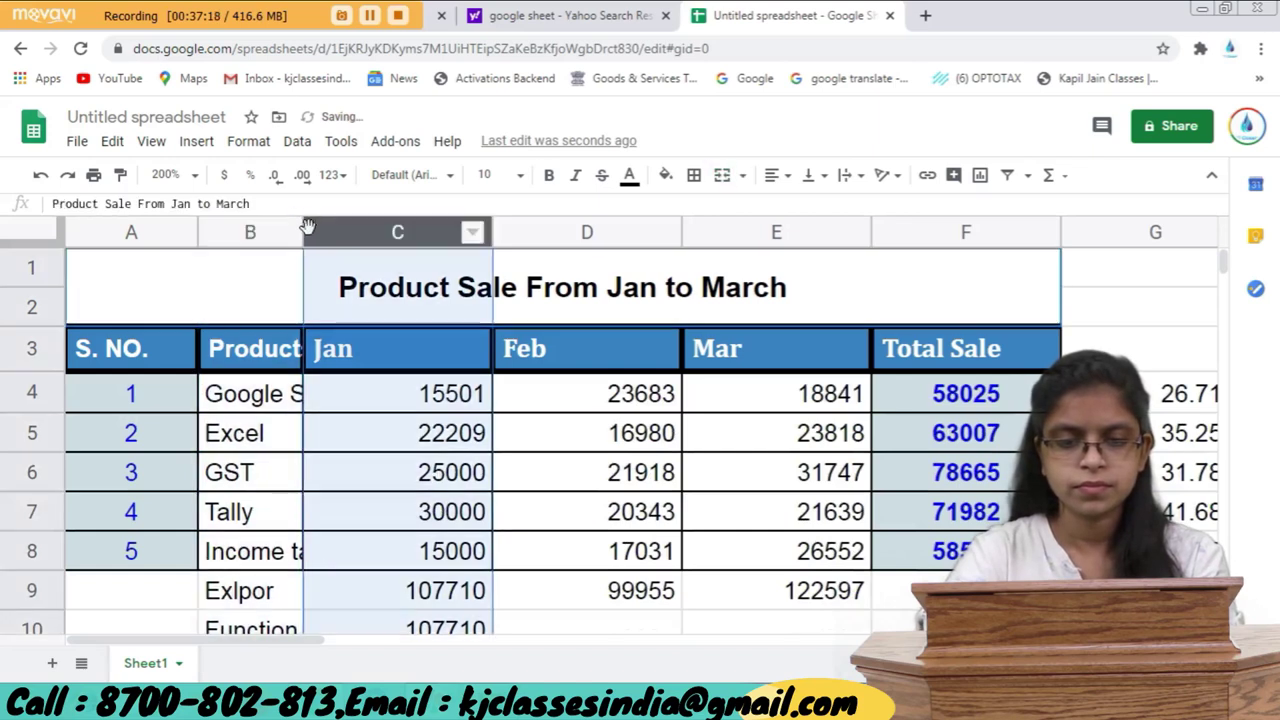
double_click(302, 232)
click(298, 407)
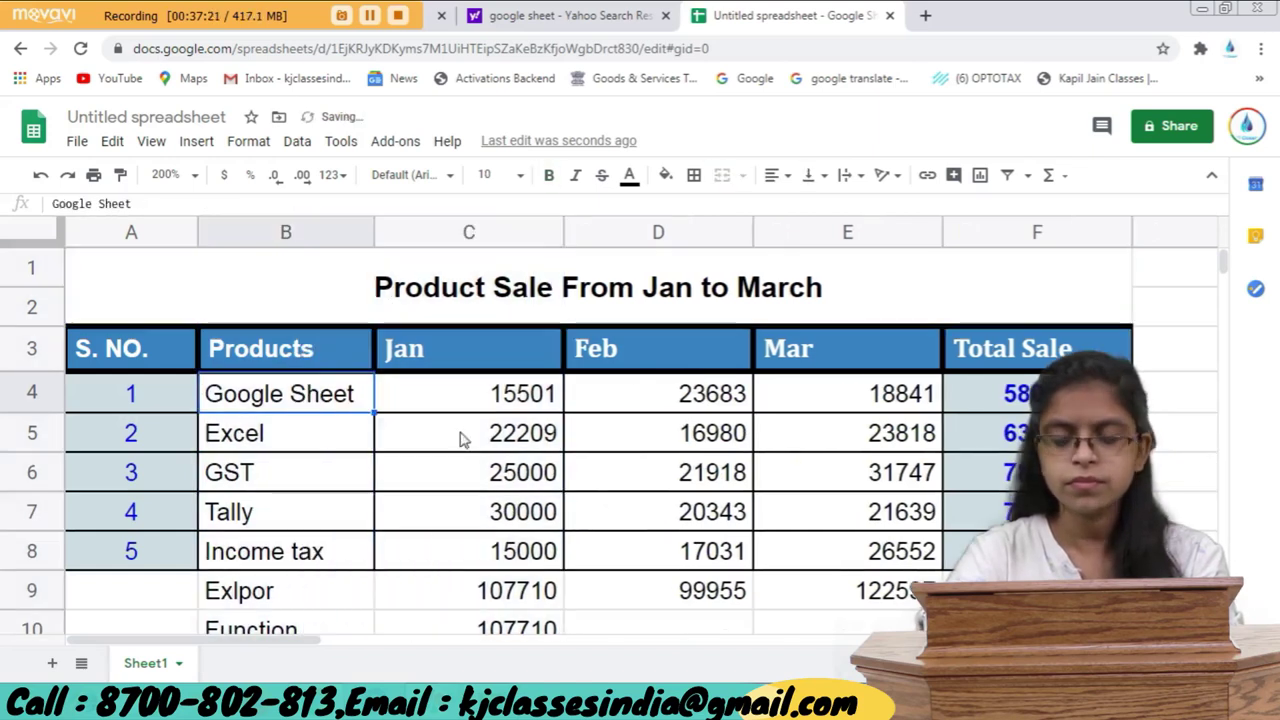
click(457, 434)
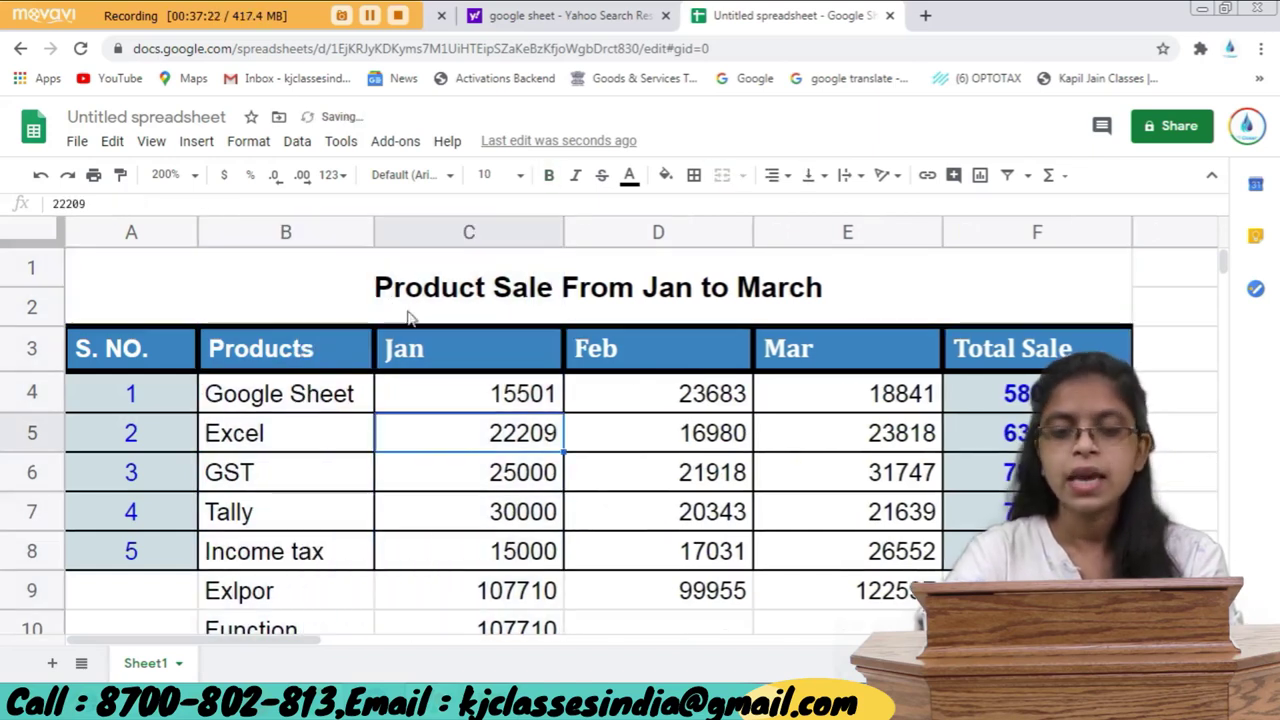
Auto-fit columns C, D and E to their monthly sales numbers.
click(355, 232)
click(376, 231)
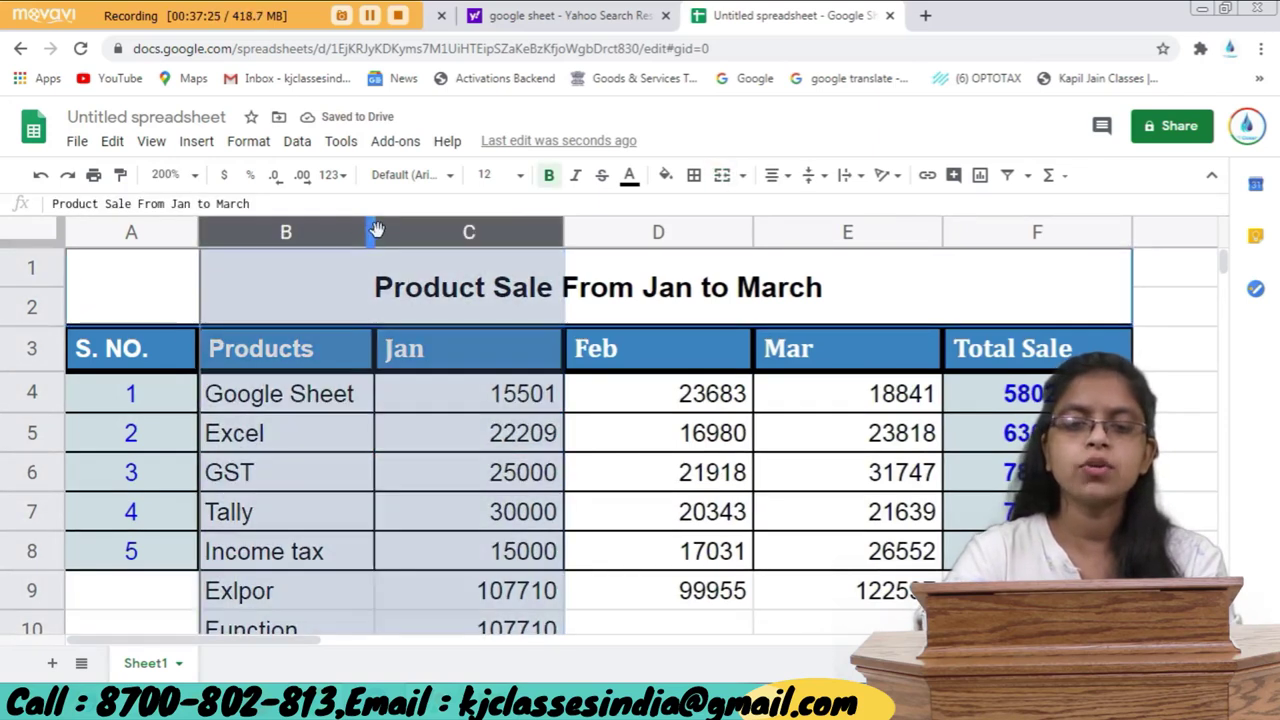
click(445, 432)
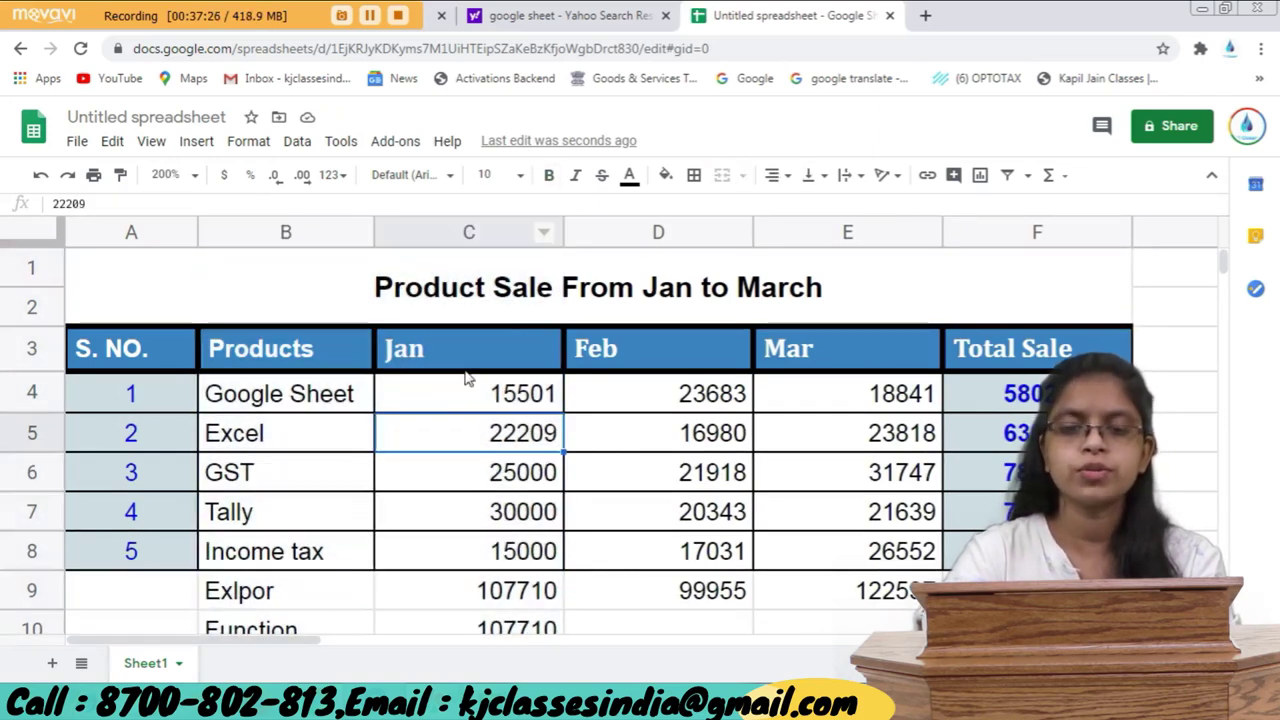
click(572, 232)
click(557, 231)
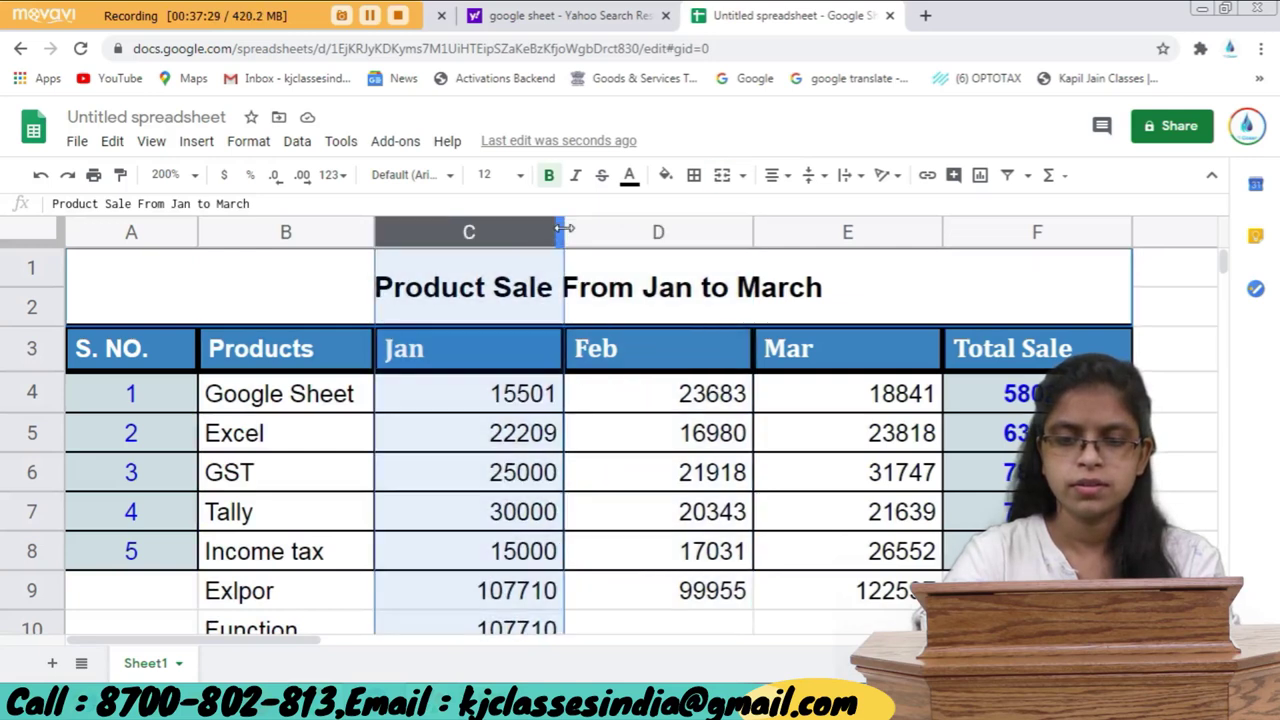
double_click(562, 231)
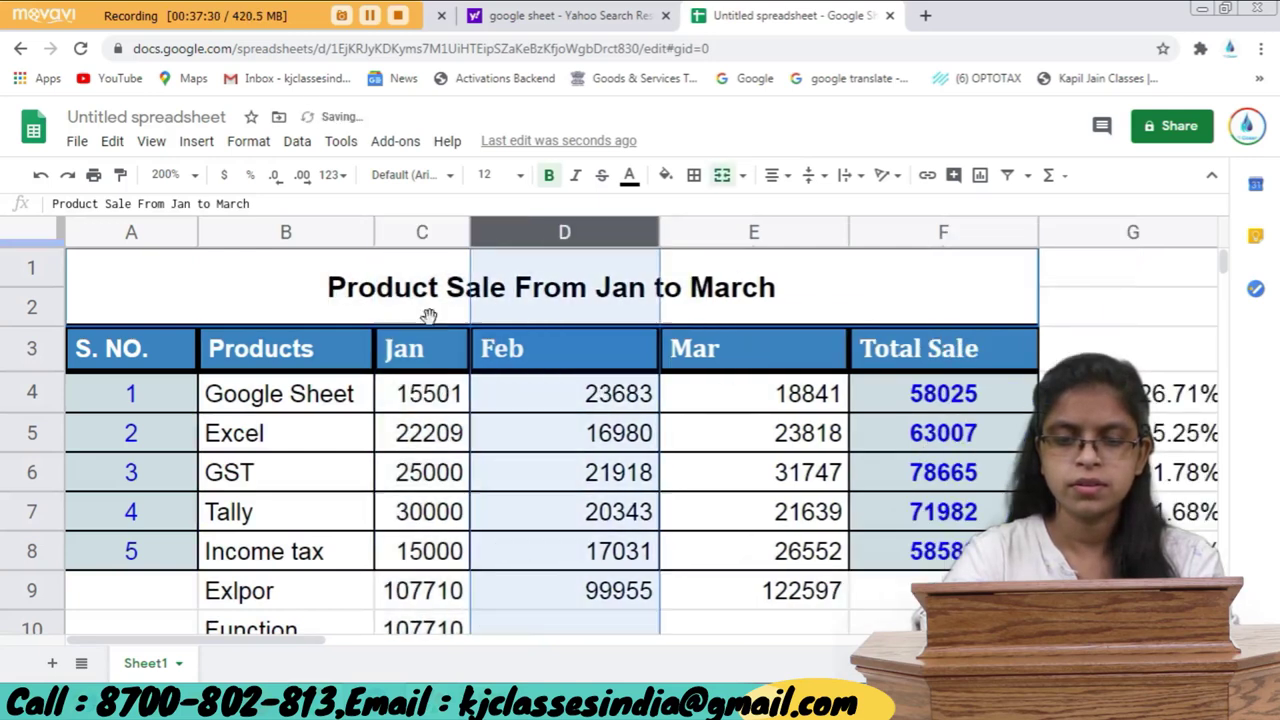
click(450, 442)
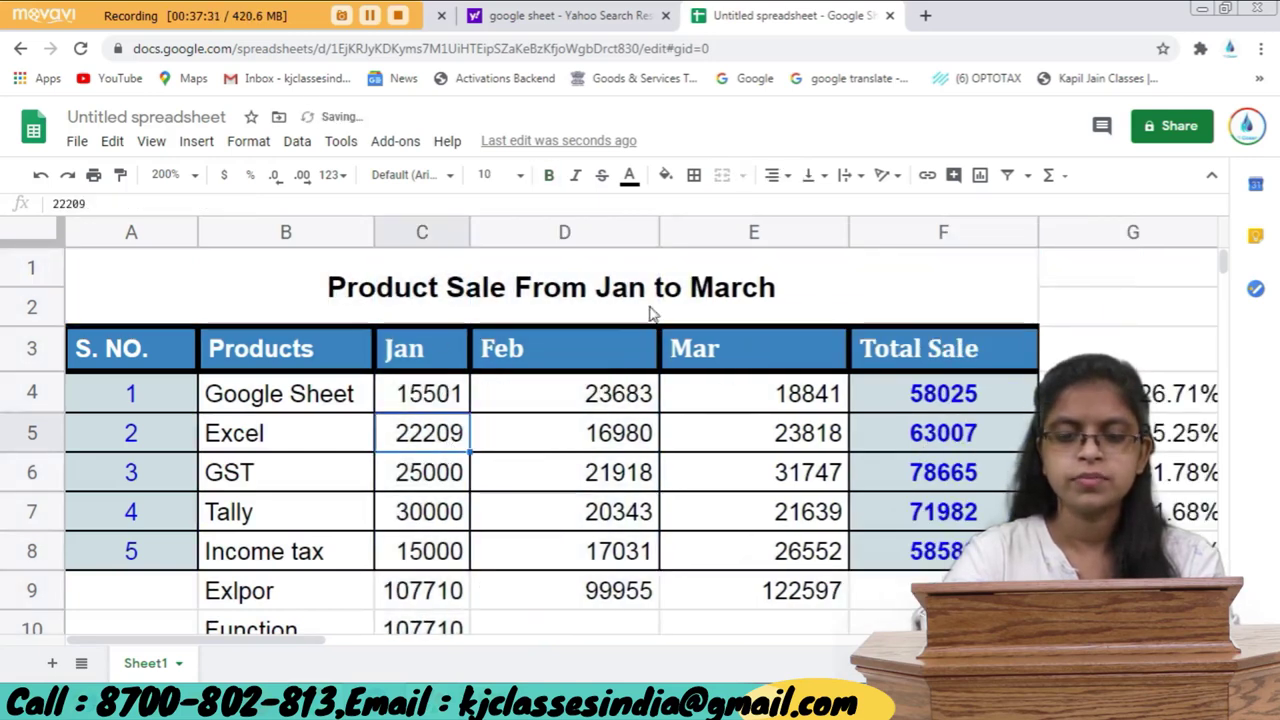
double_click(657, 227)
click(655, 231)
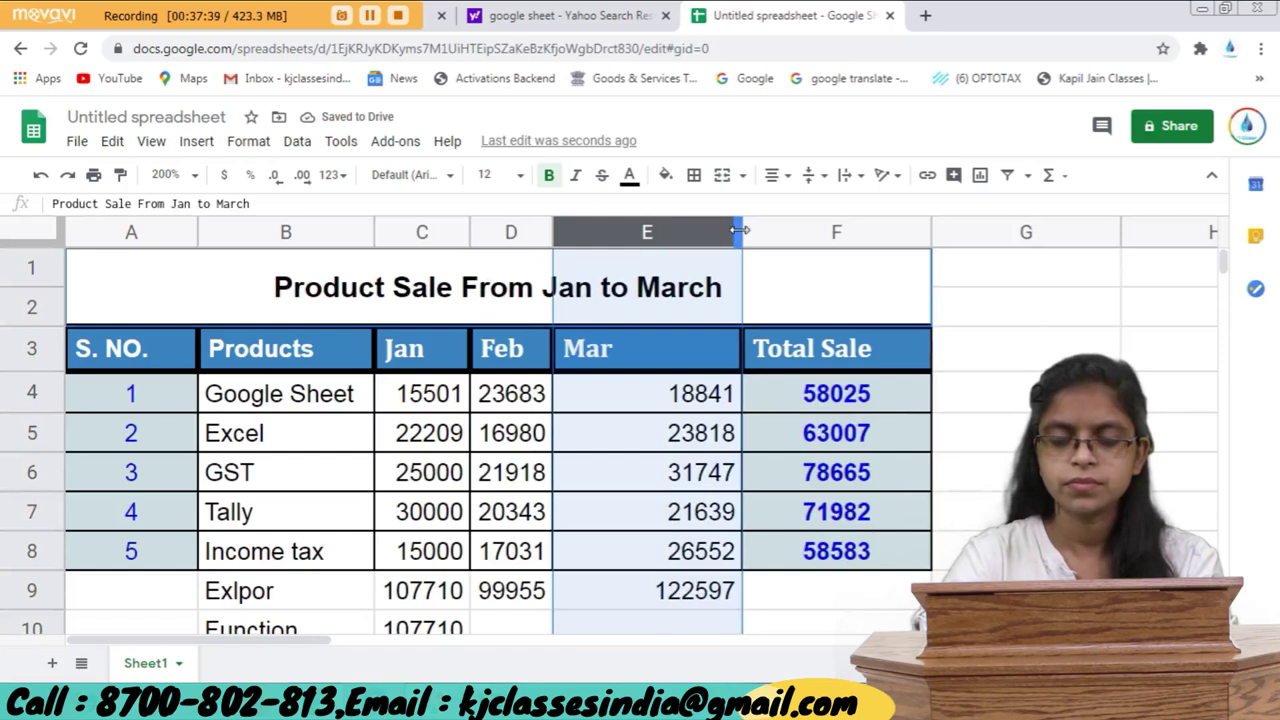
double_click(740, 231)
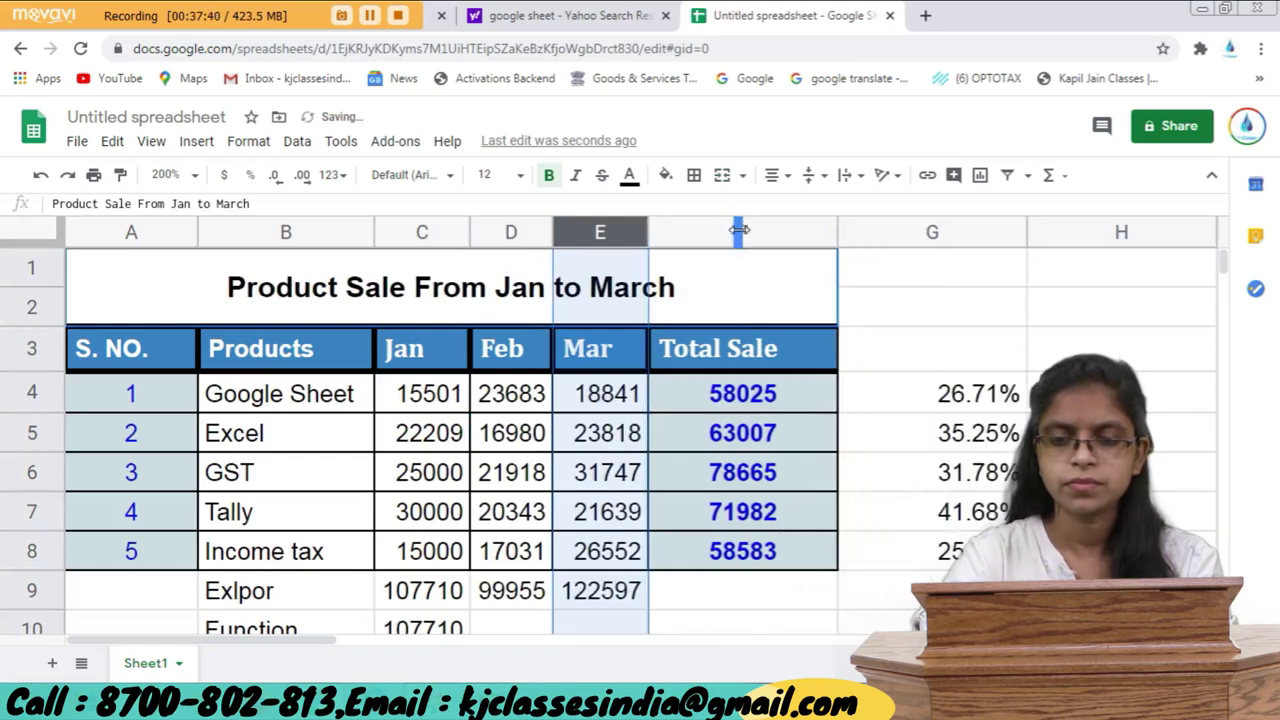
click(624, 437)
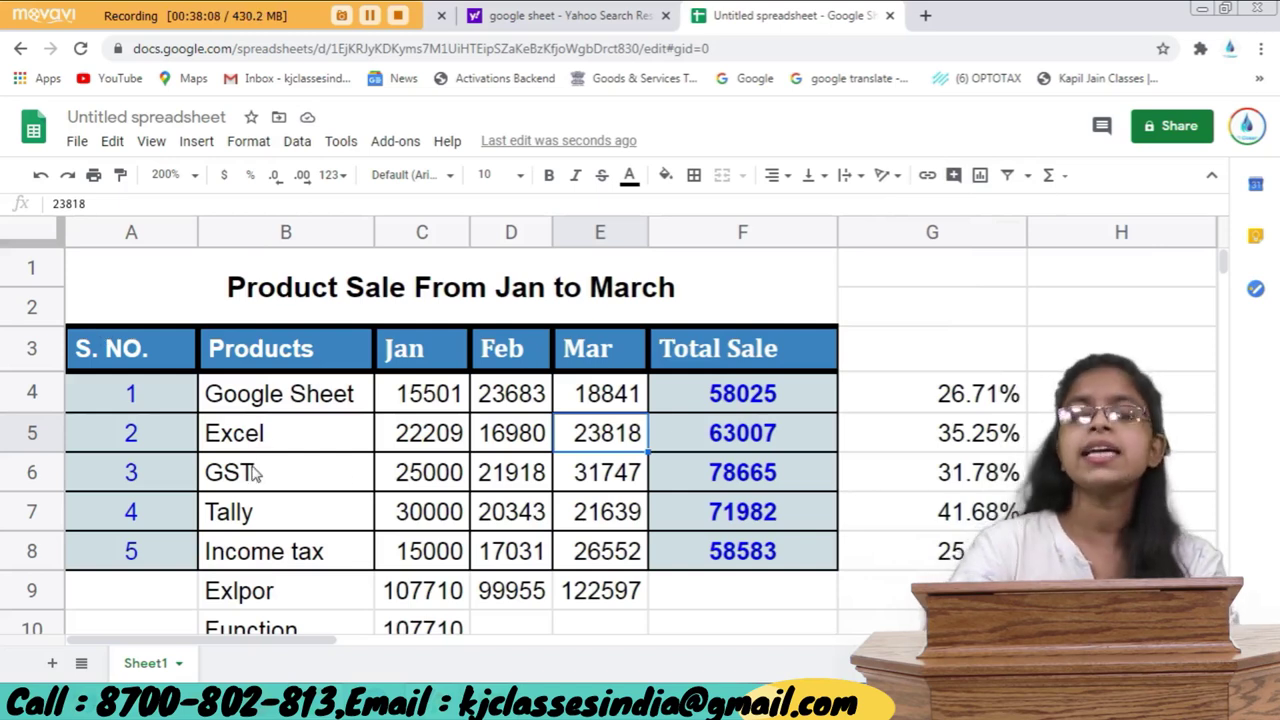
scroll(268, 485, down, 3)
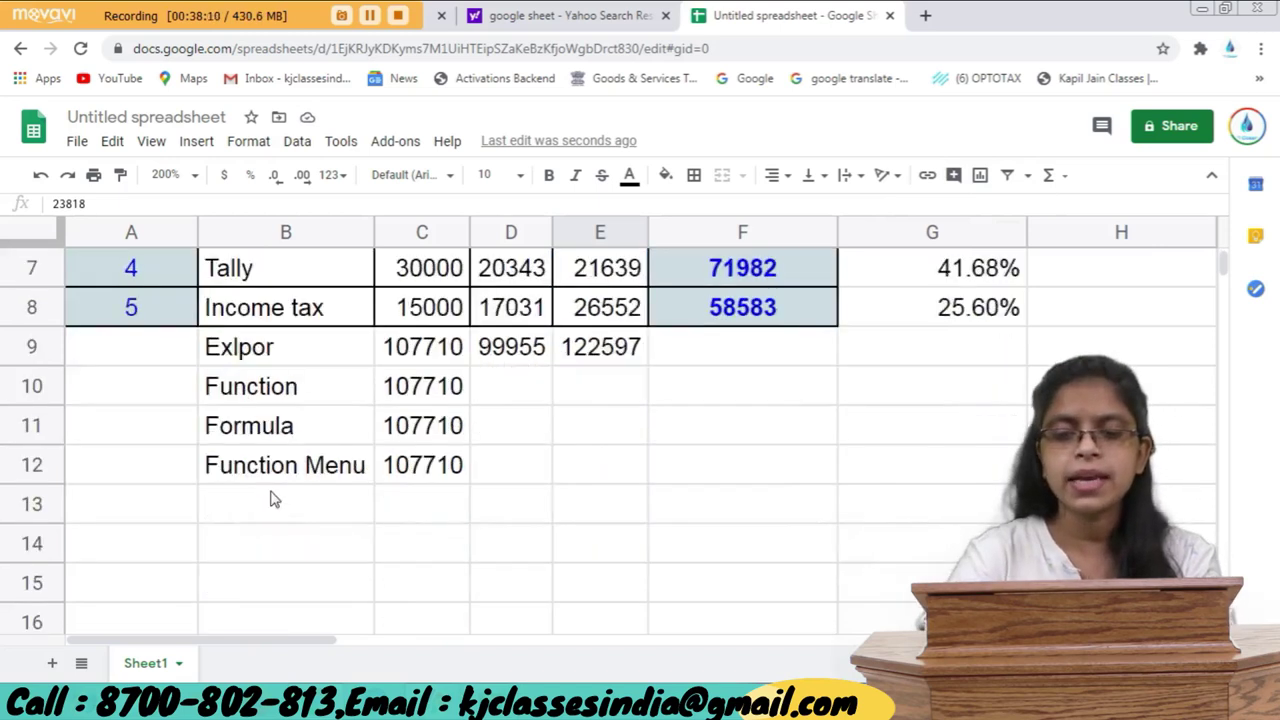
scroll(272, 500, up, 2)
drag(465, 348, 735, 460)
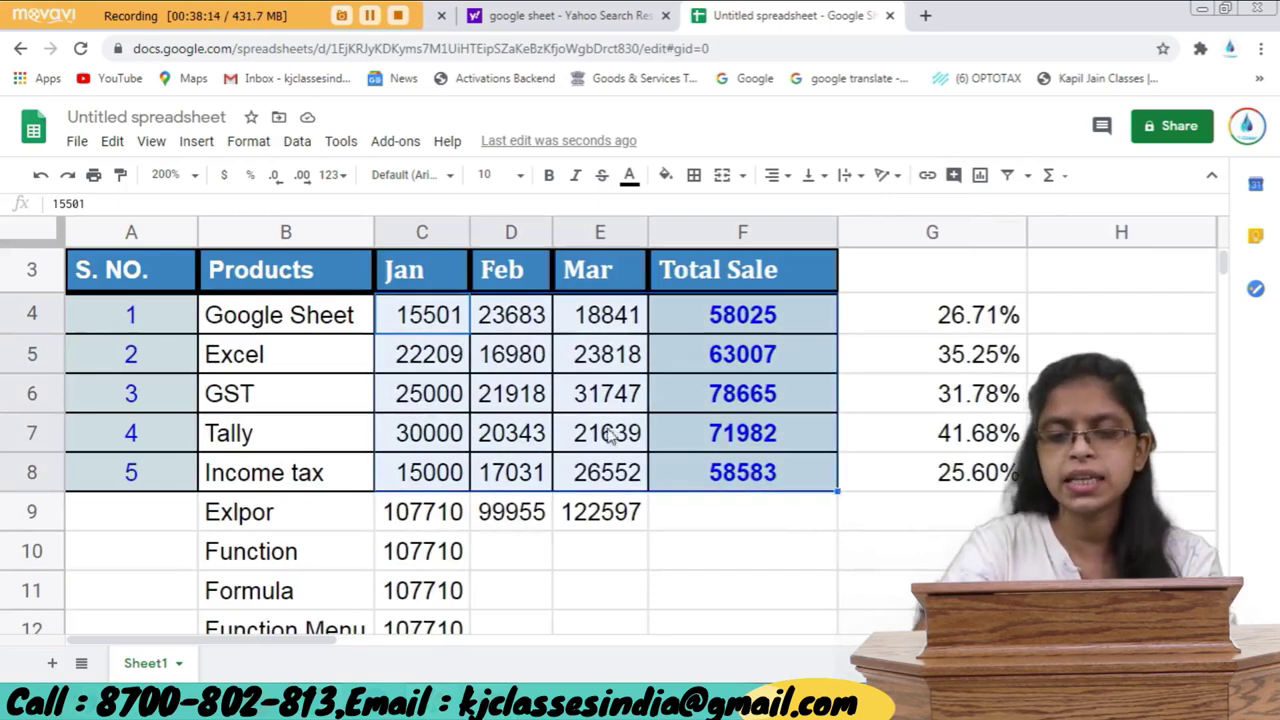
click(413, 313)
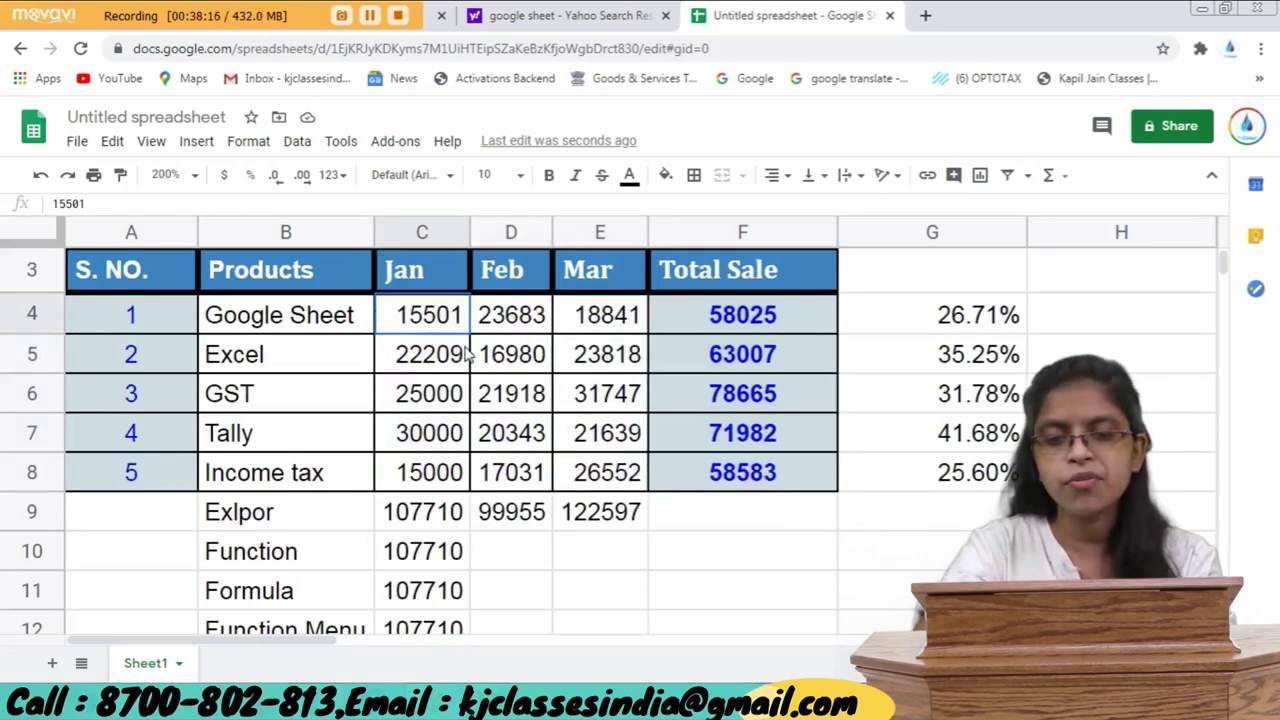
drag(467, 357, 620, 487)
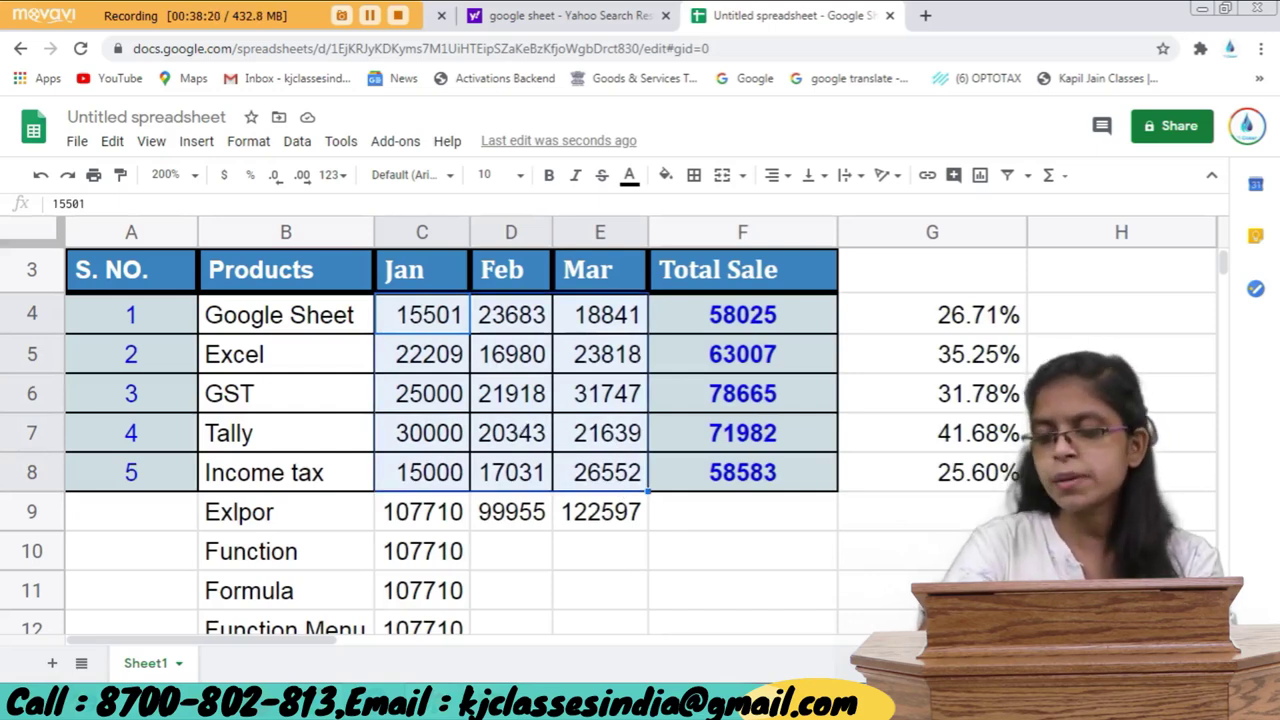
Open Explore with Alt+Shift+X and browse its suggested charts for A3:G12.
key(alt+shift+x)
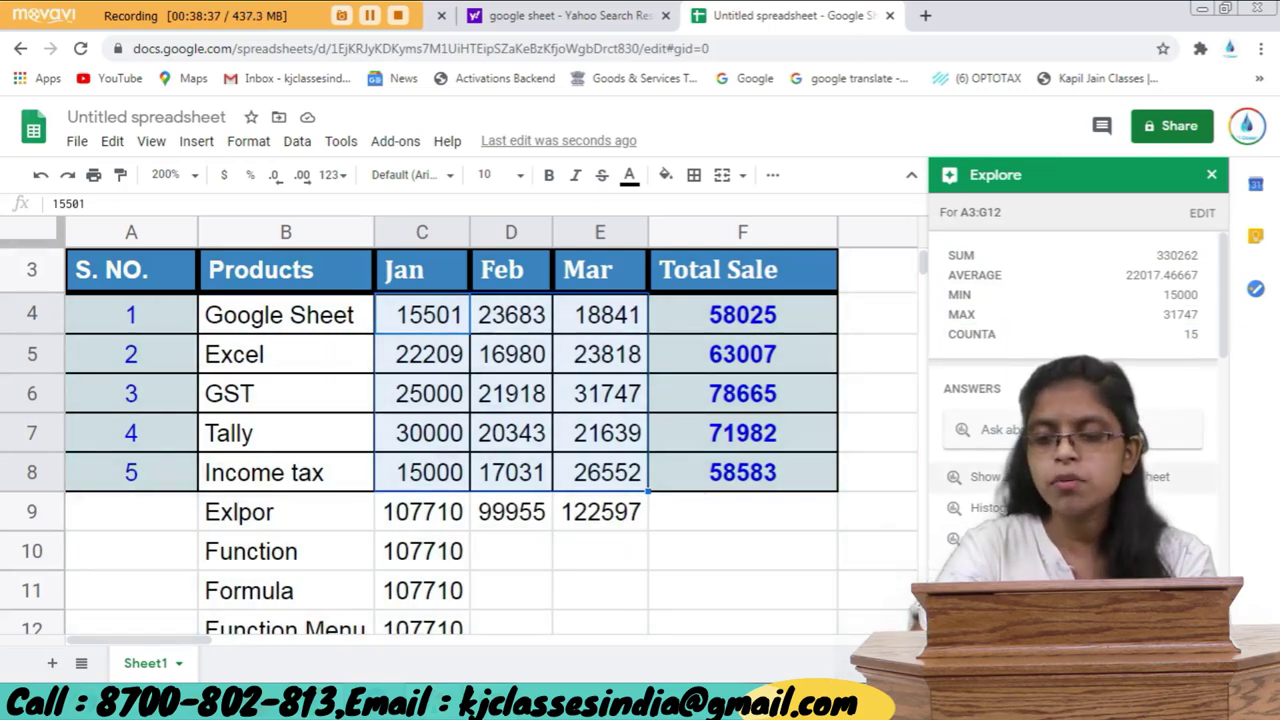
scroll(1075, 330, down, 2)
scroll(1047, 338, down, 2)
scroll(1047, 338, down, 1)
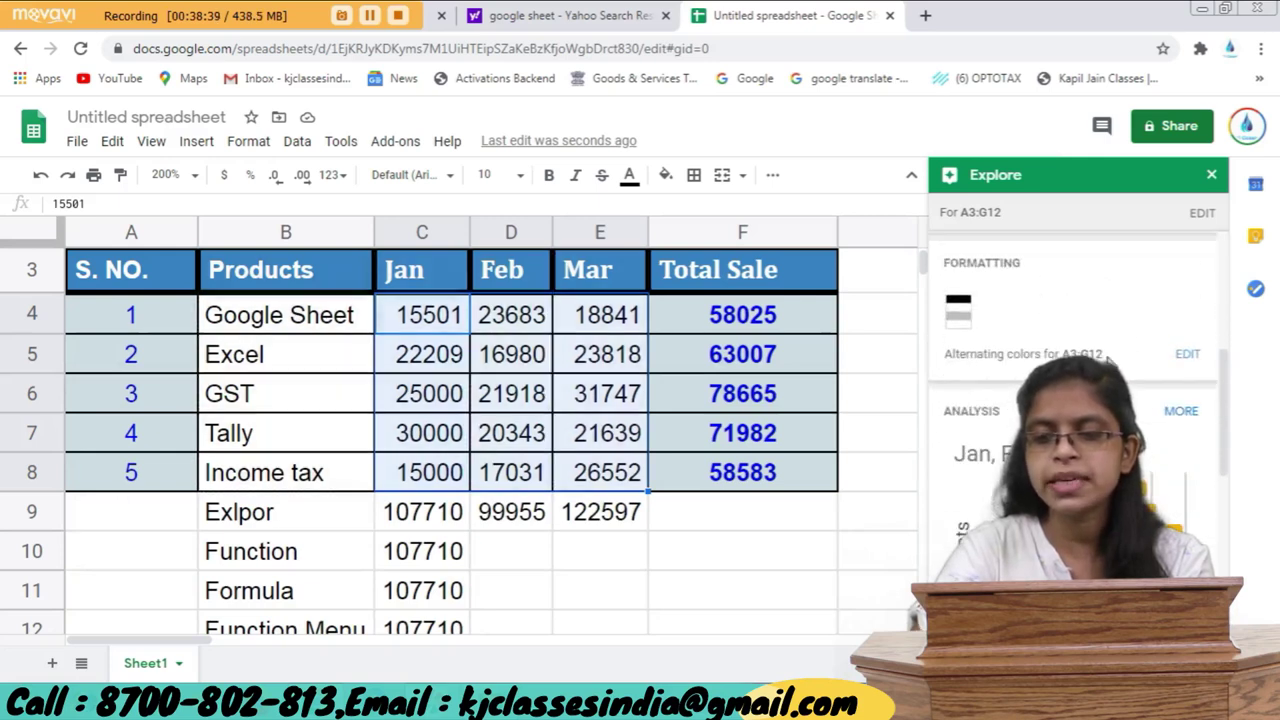
scroll(1047, 338, down, 2)
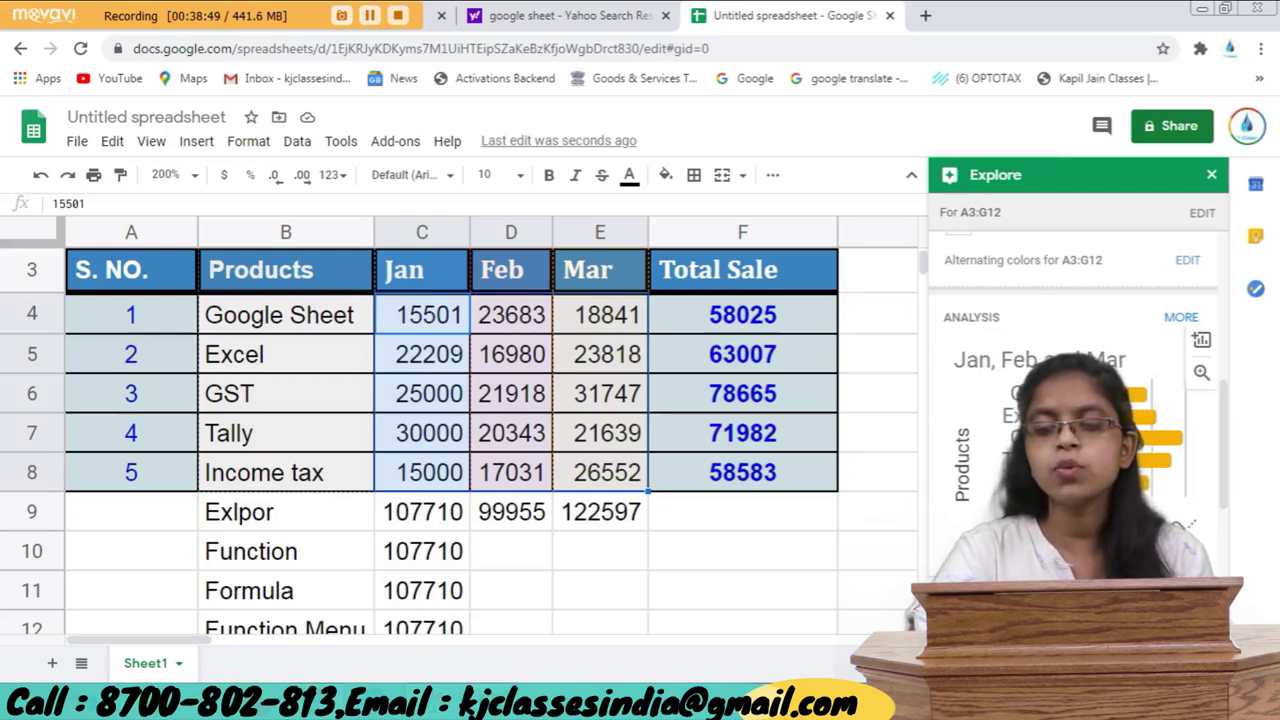
scroll(1075, 400, down, 1)
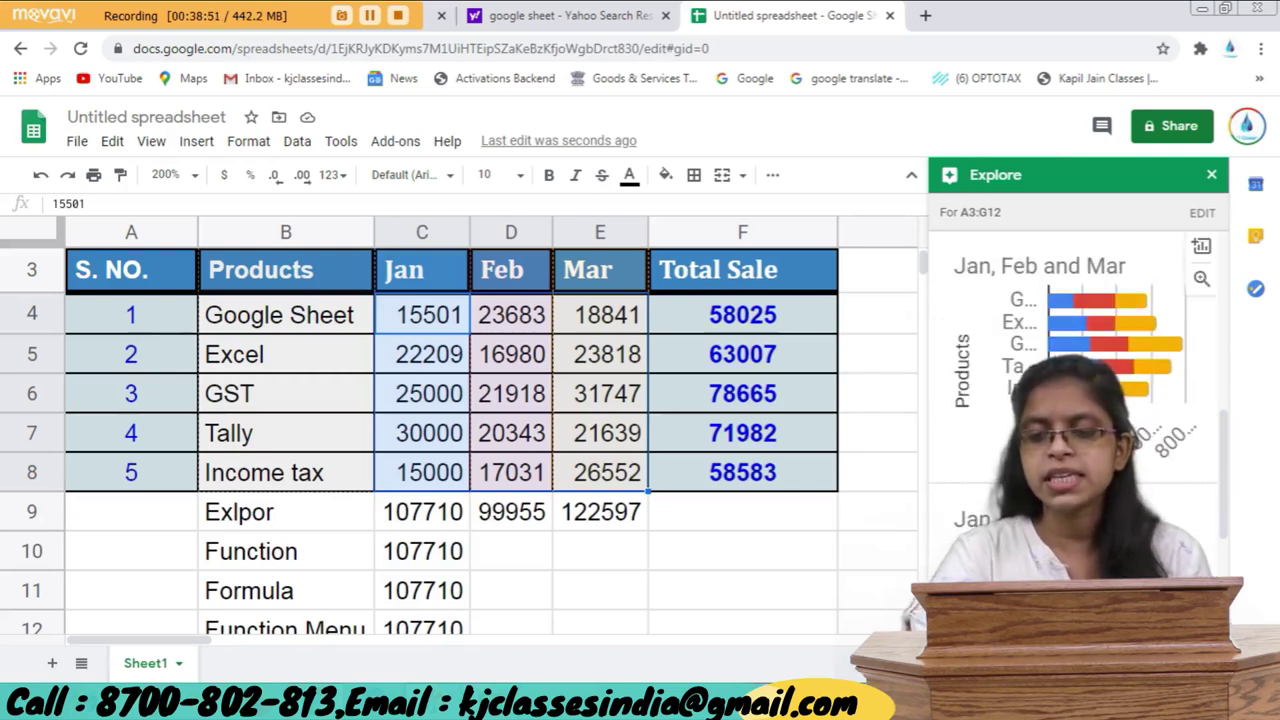
scroll(1075, 400, down, 1)
scroll(1075, 400, down, 2)
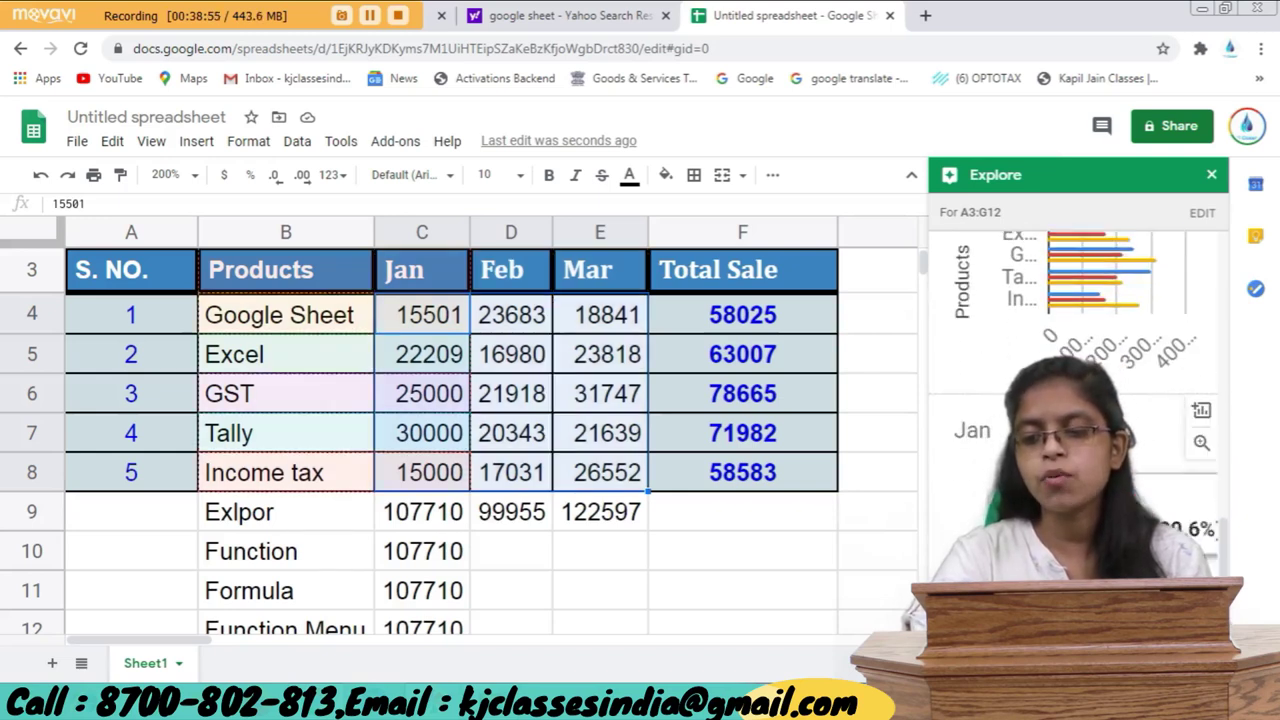
scroll(1075, 400, down, 2)
scroll(1075, 400, down, 1)
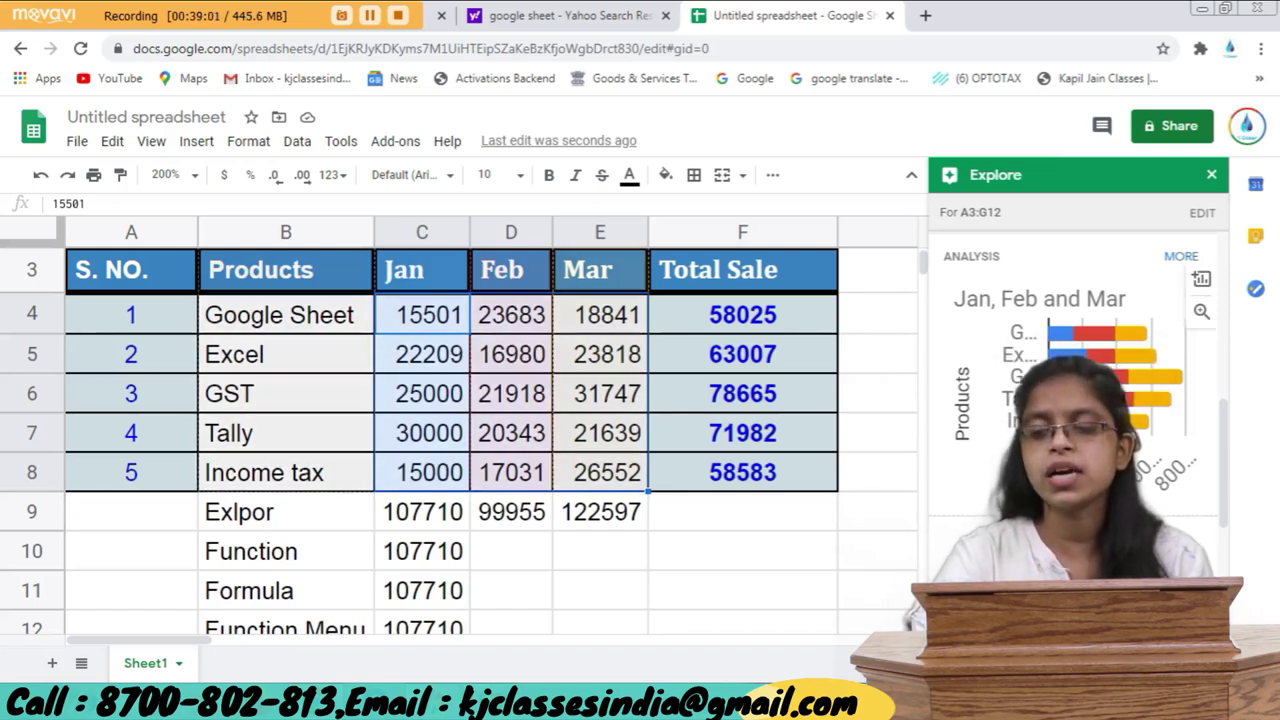
scroll(1076, 327, down, 1)
scroll(1073, 332, up, 1)
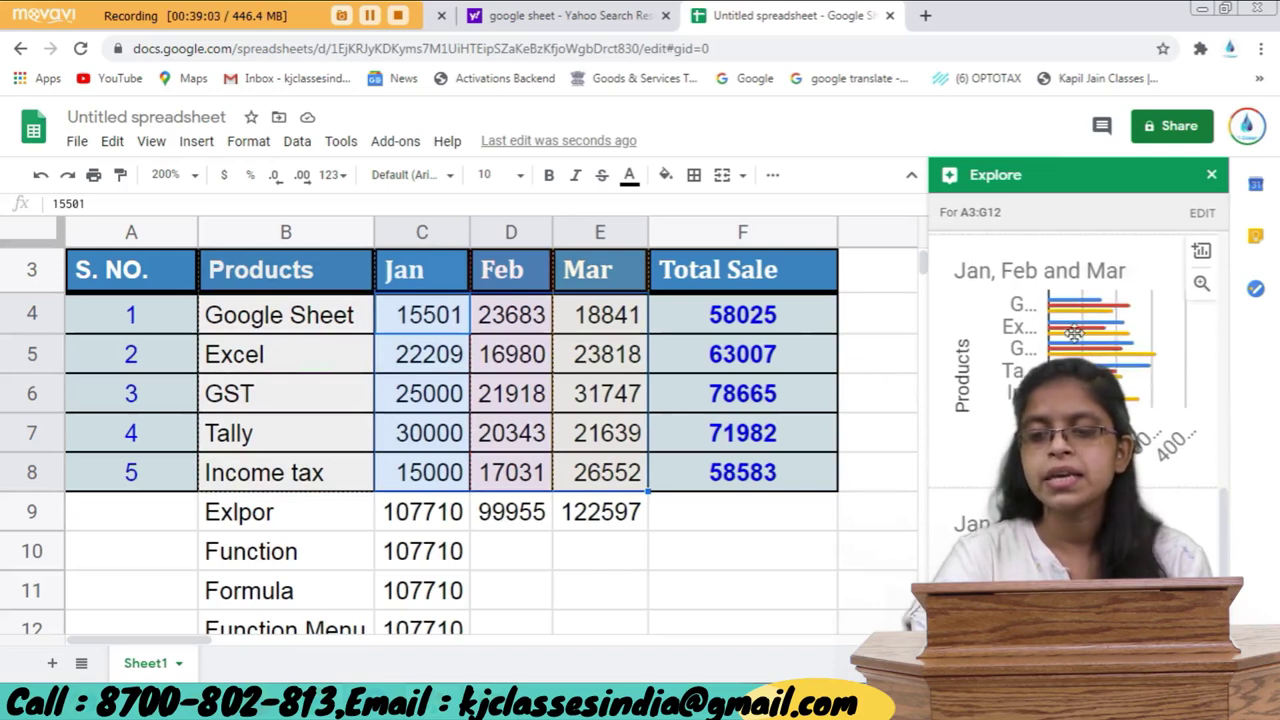
scroll(1093, 348, up, 2)
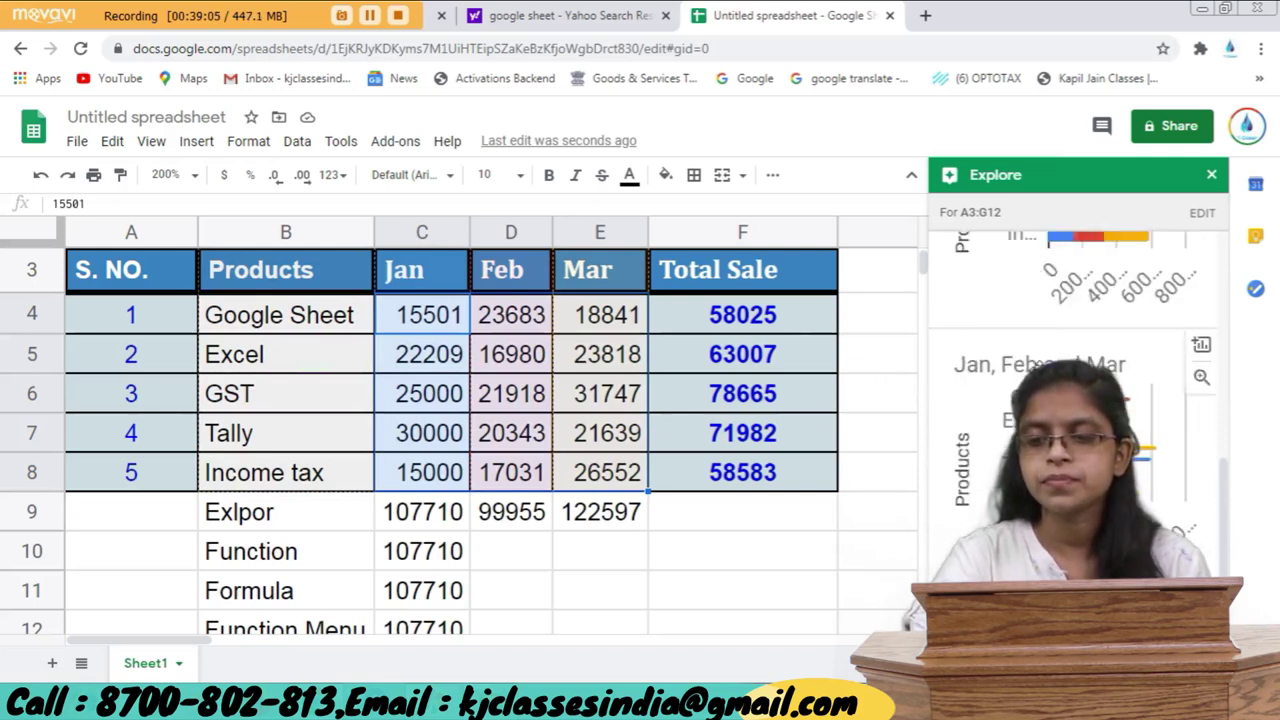
scroll(1093, 348, up, 2)
scroll(1093, 348, up, 1)
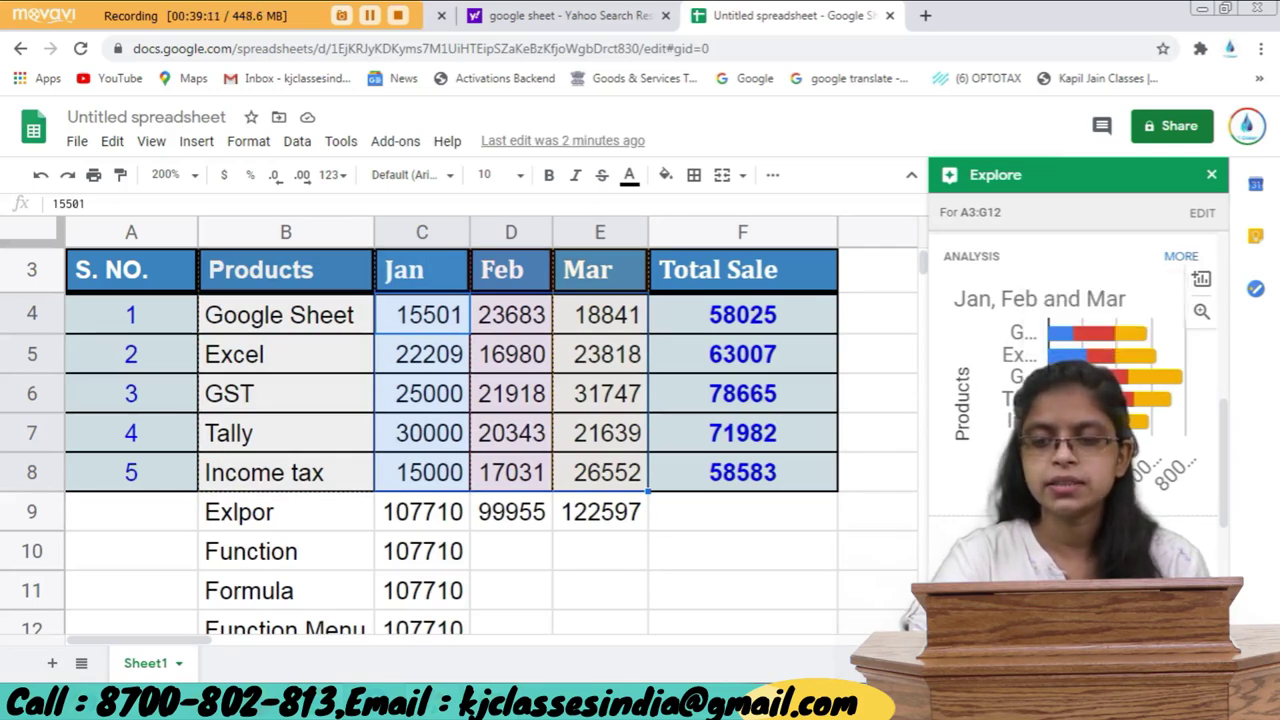
Insert the suggested 'Jan, Feb and Mar' chart and close the Explore panel.
mouse_move(1075, 380)
click(1205, 283)
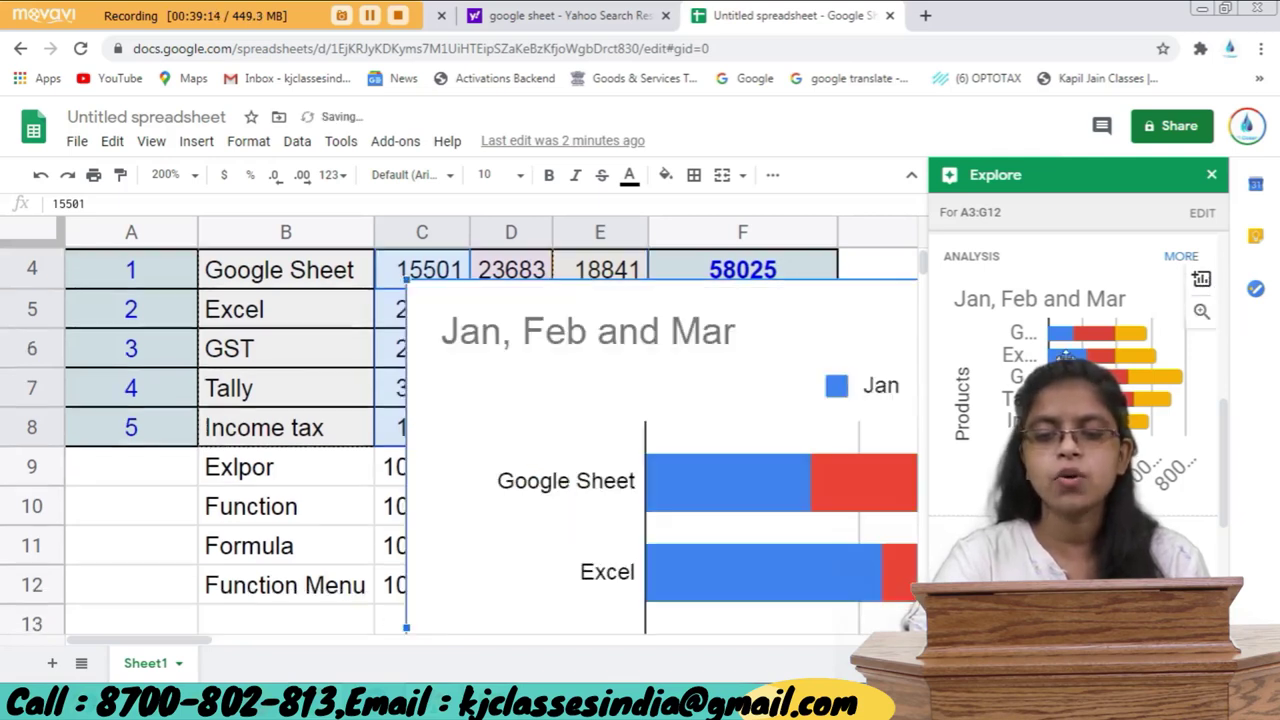
scroll(820, 448, down, 3)
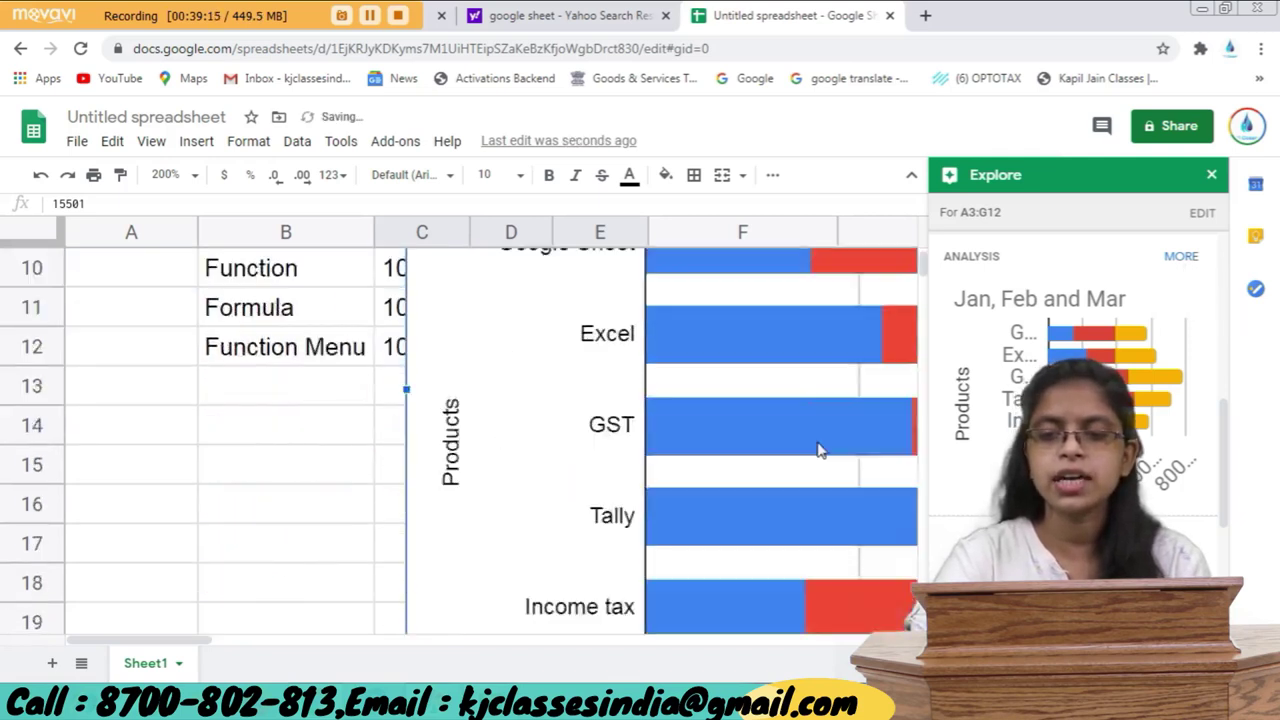
click(1211, 175)
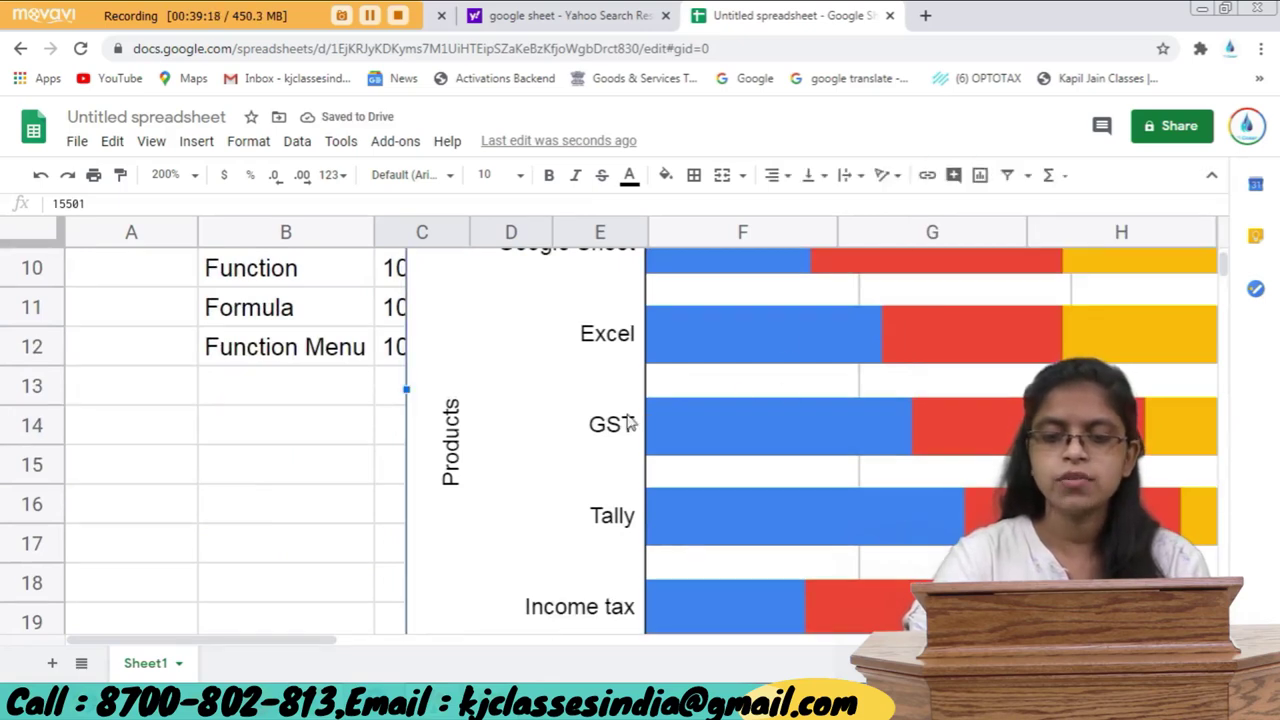
scroll(628, 428, down, 3)
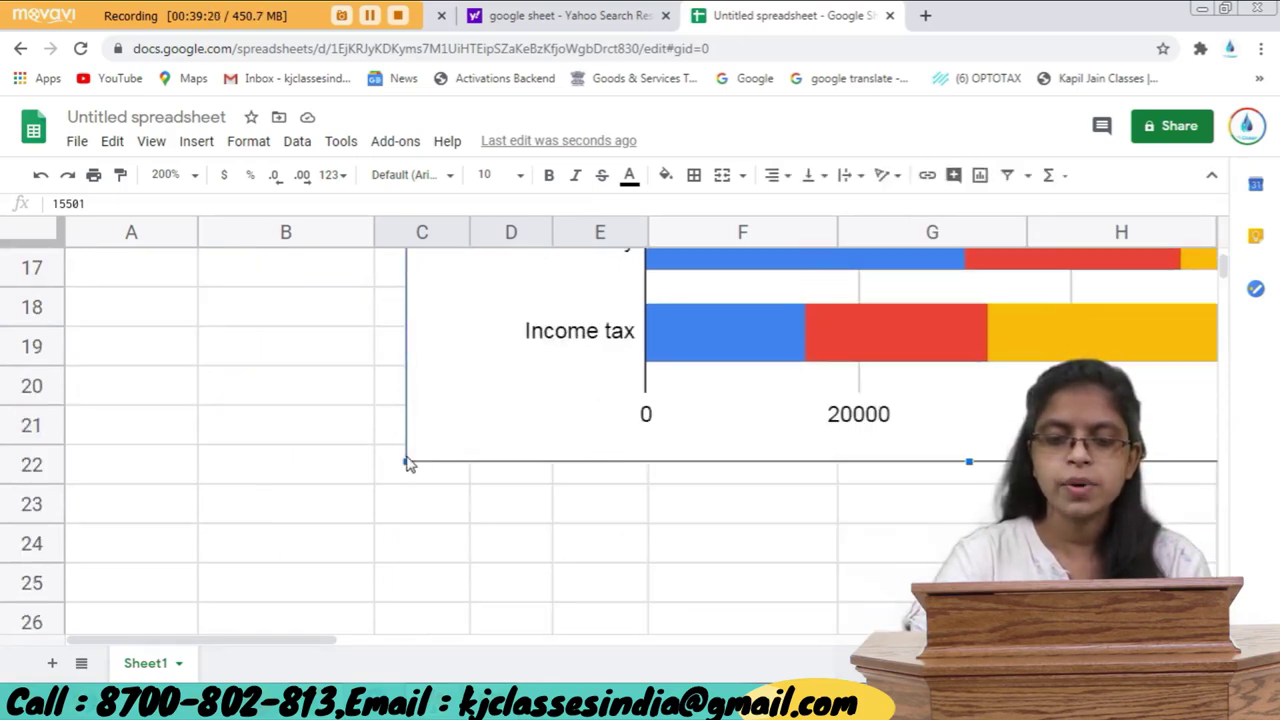
Shrink the chart and place it beside the table in columns E–H.
drag(403, 461, 862, 315)
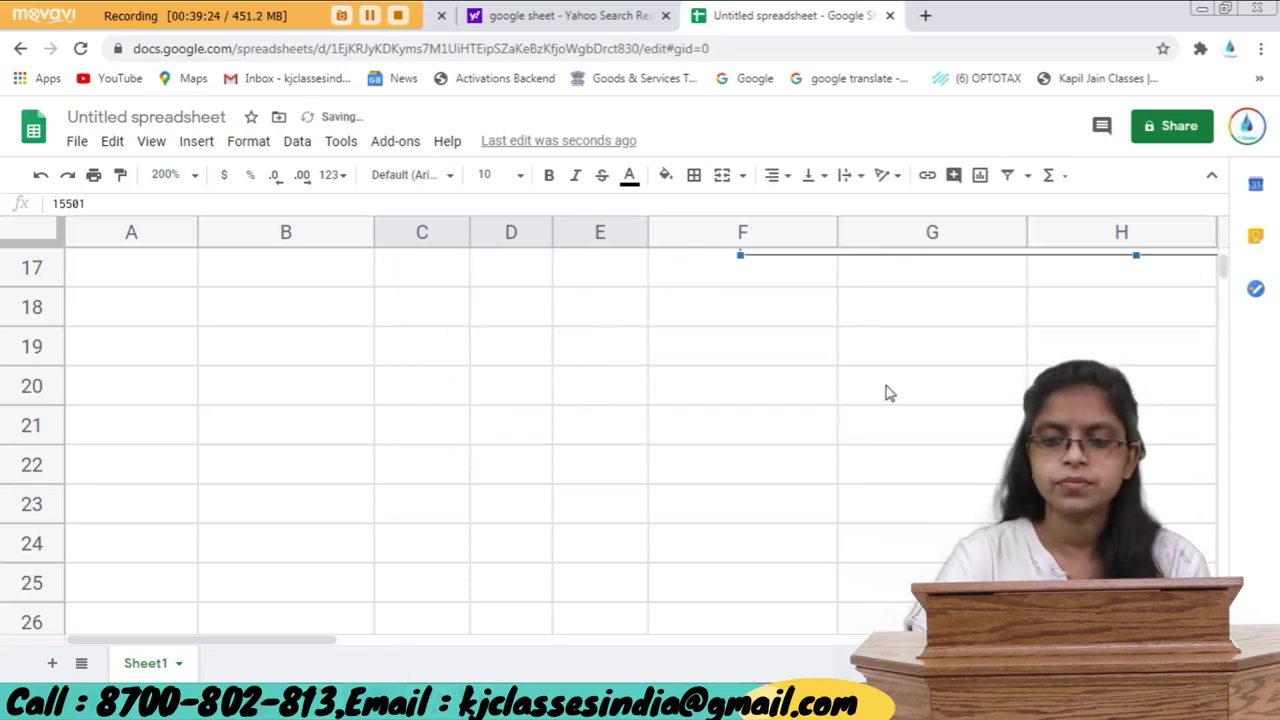
scroll(889, 393, up, 3)
scroll(900, 400, up, 4)
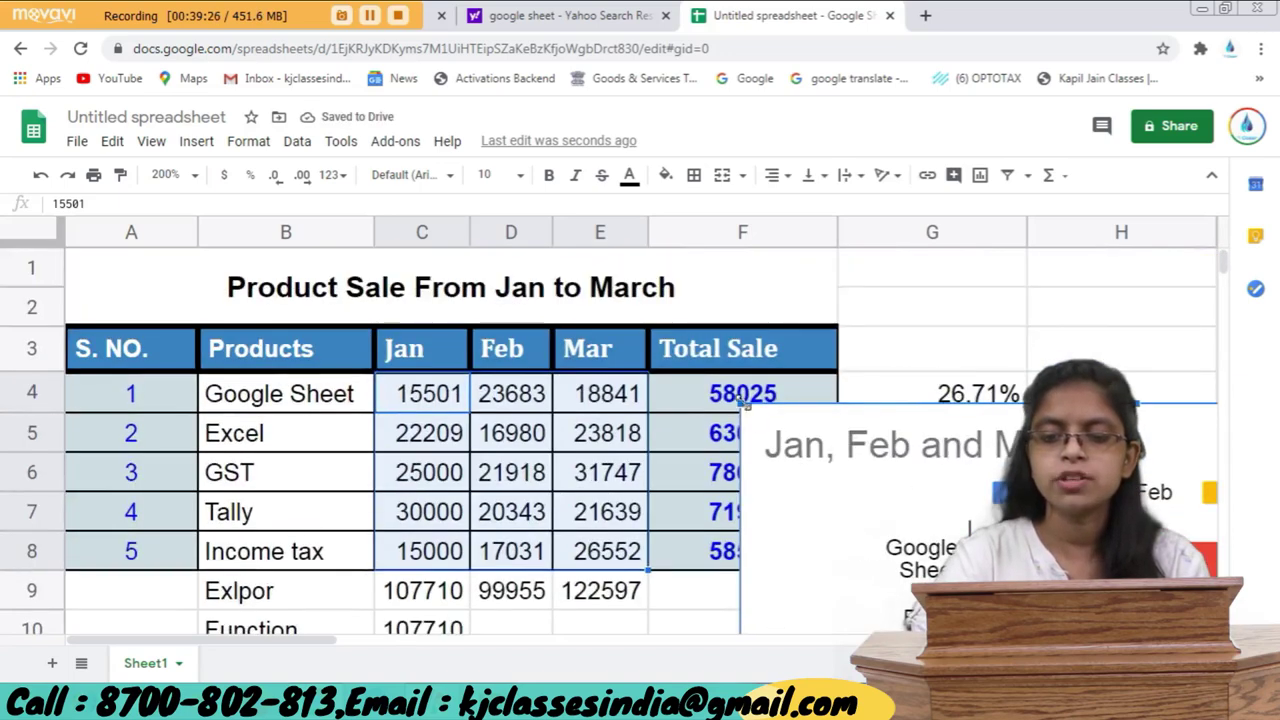
drag(742, 400, 946, 289)
scroll(800, 380, down, 3)
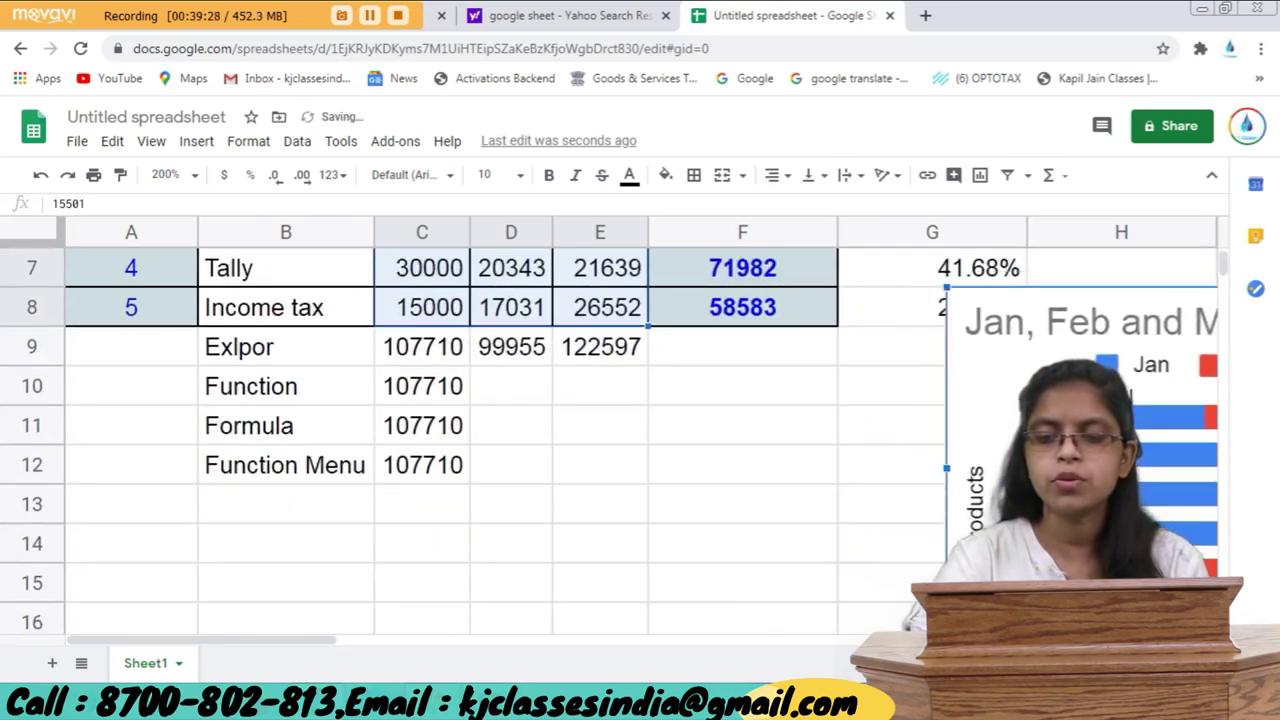
drag(1100, 330, 580, 370)
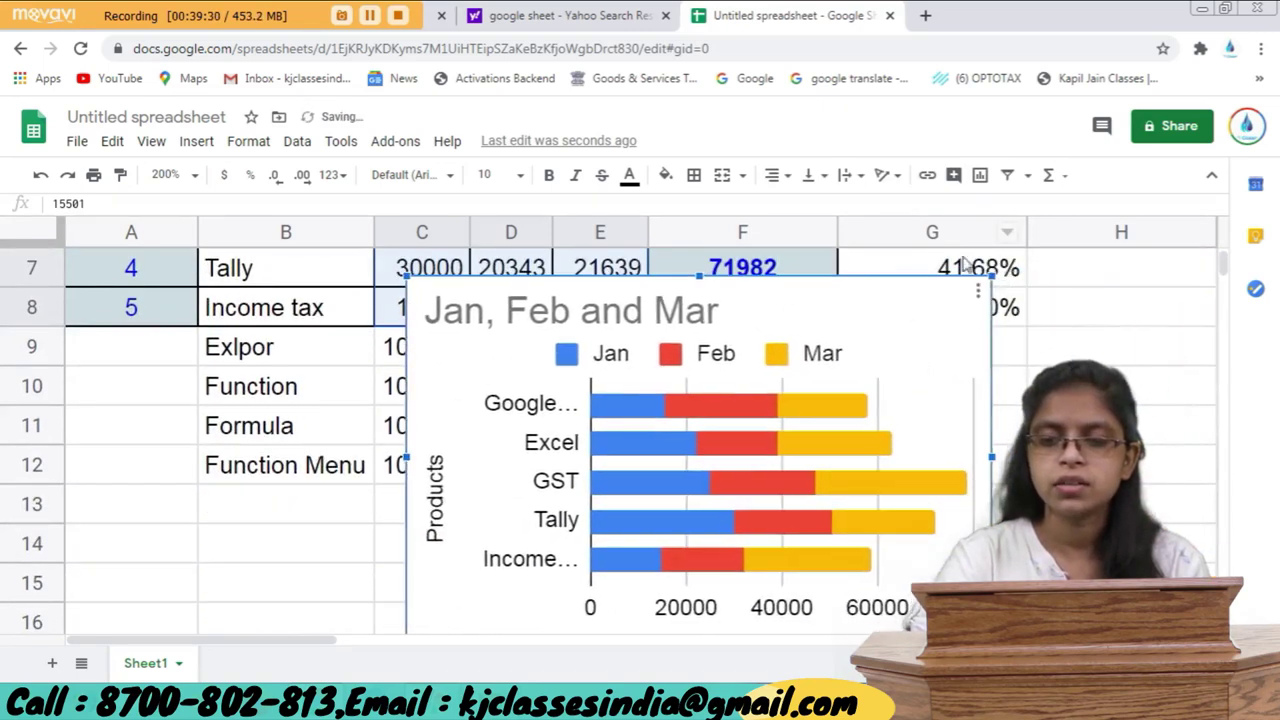
drag(980, 288, 806, 396)
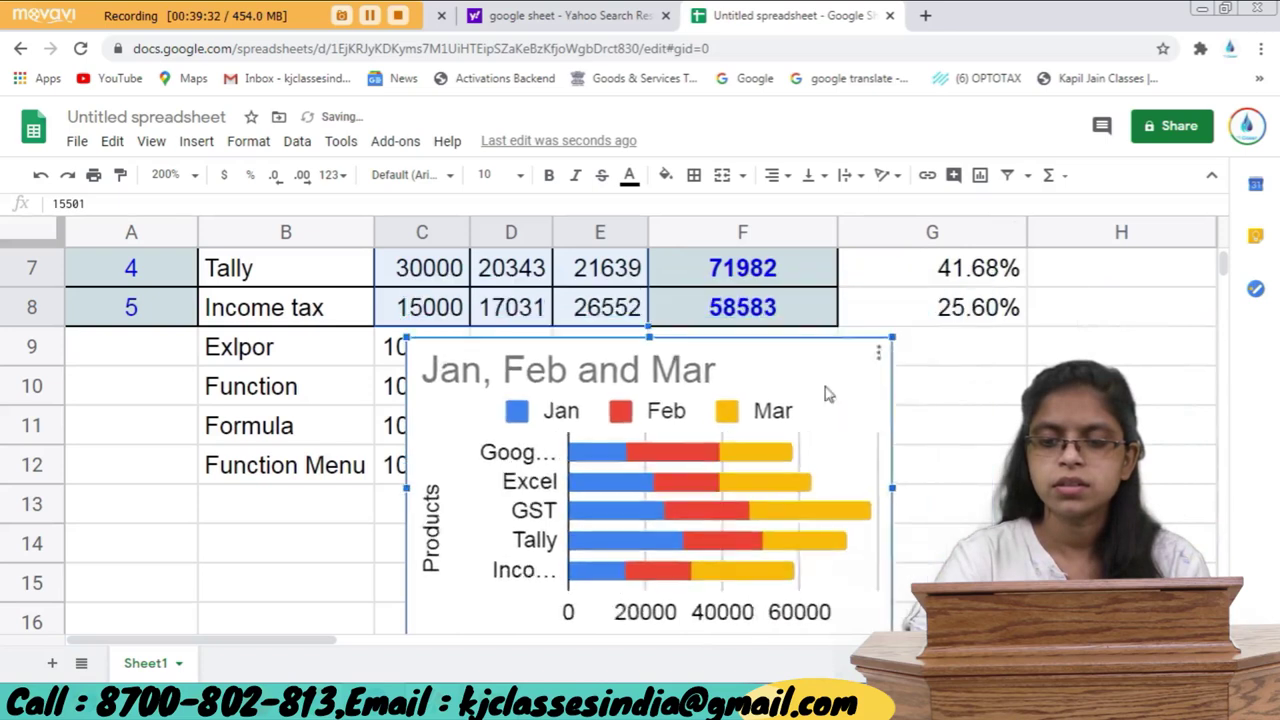
mouse_move(670, 455)
mouse_down()
mouse_move(951, 385)
mouse_move(931, 385)
mouse_up()
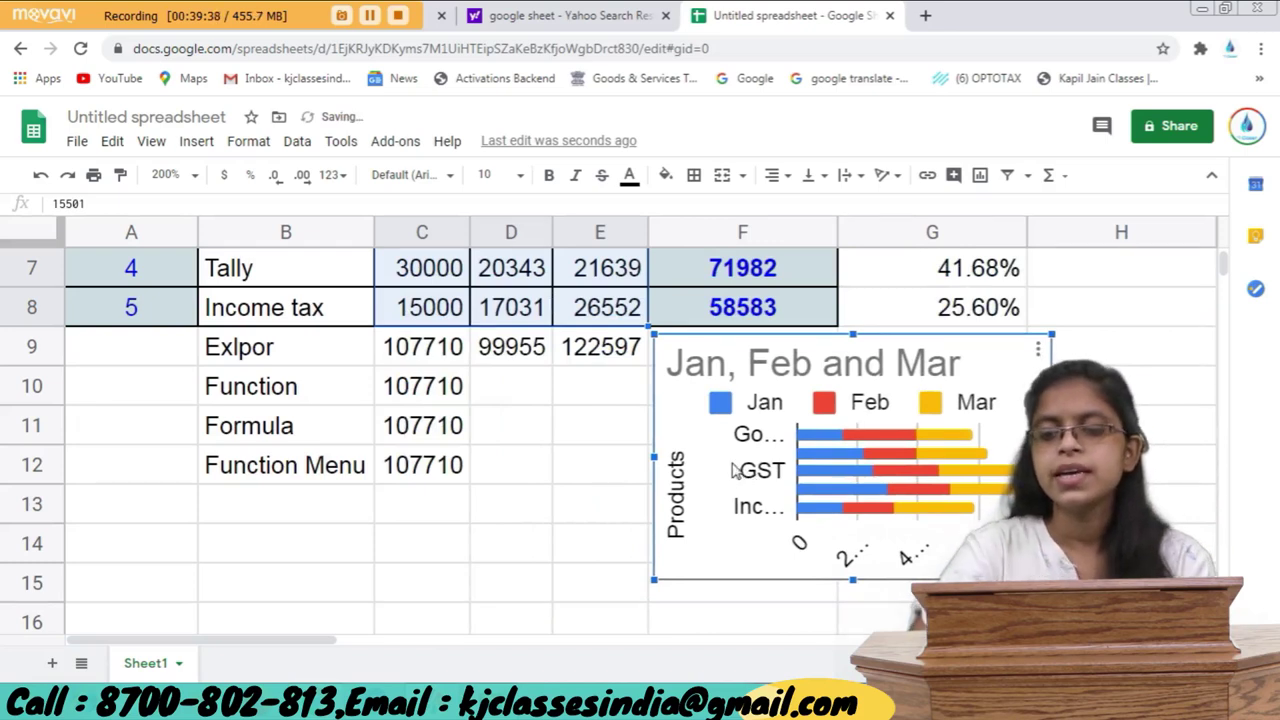
click(395, 466)
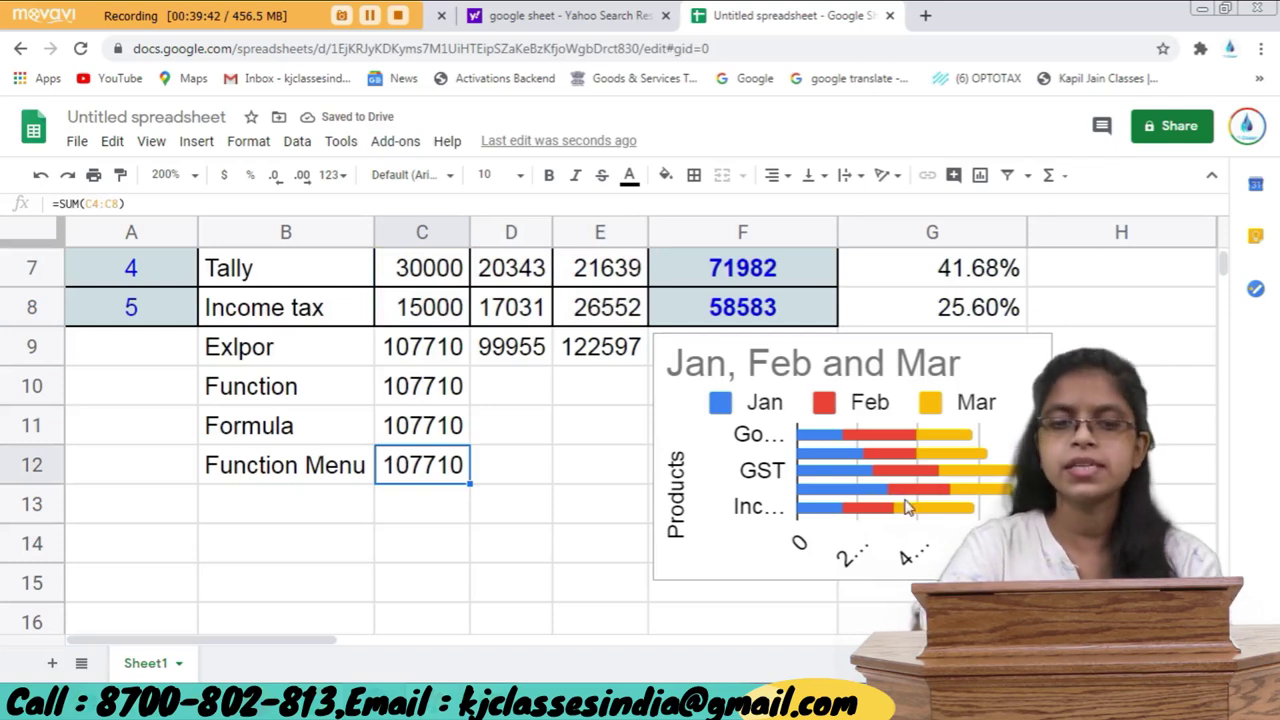
scroll(398, 475, up, 3)
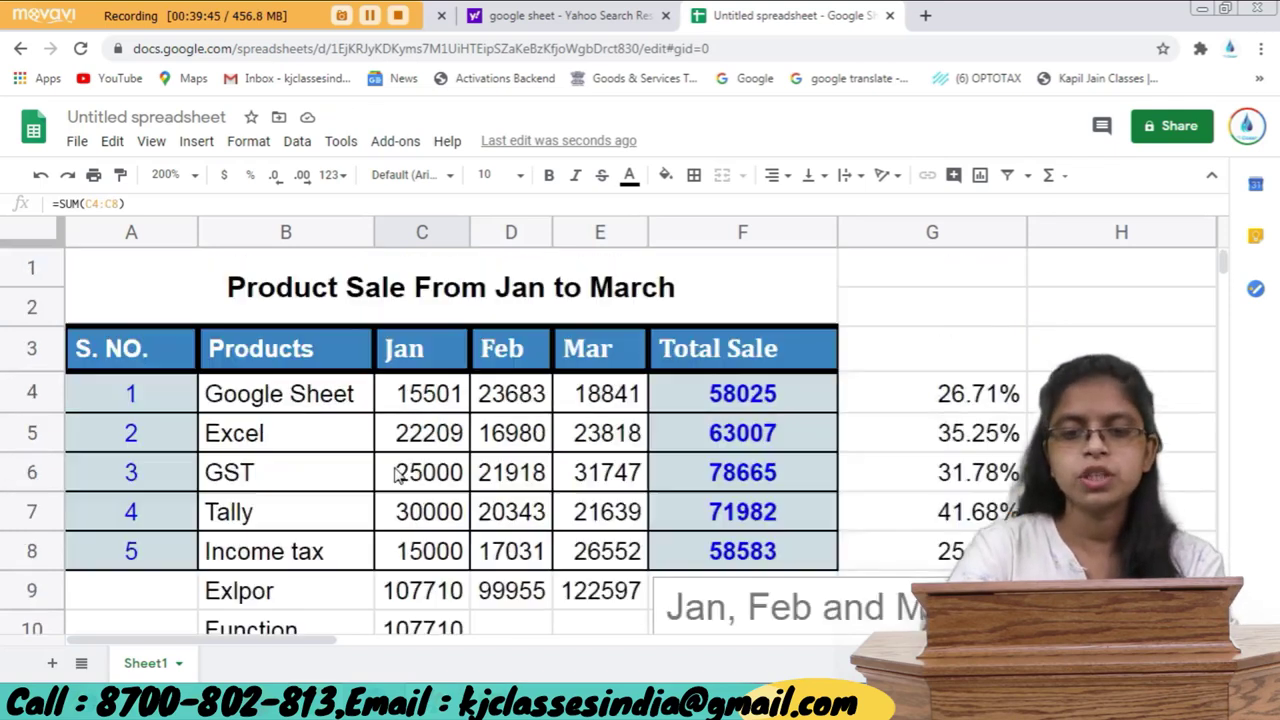
scroll(398, 475, down, 2)
scroll(398, 475, down, 4)
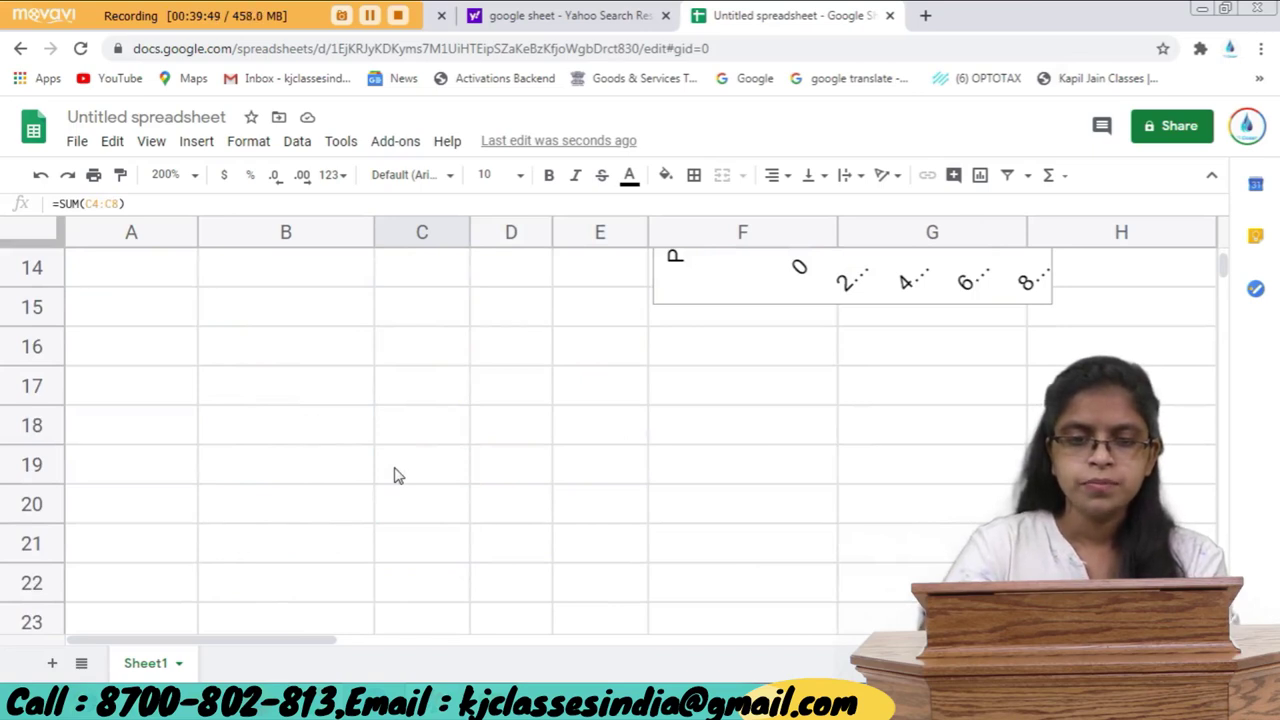
scroll(395, 475, down, 2)
scroll(395, 475, up, 2)
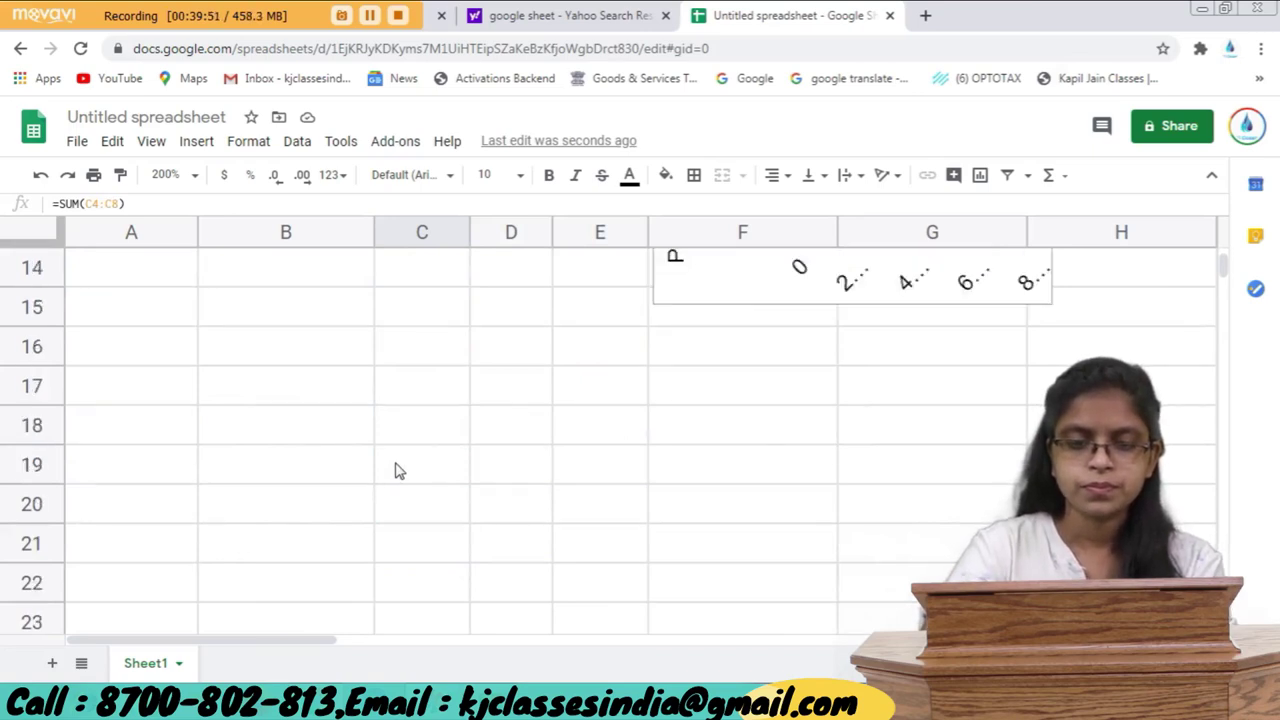
scroll(395, 475, up, 3)
scroll(395, 475, up, 1)
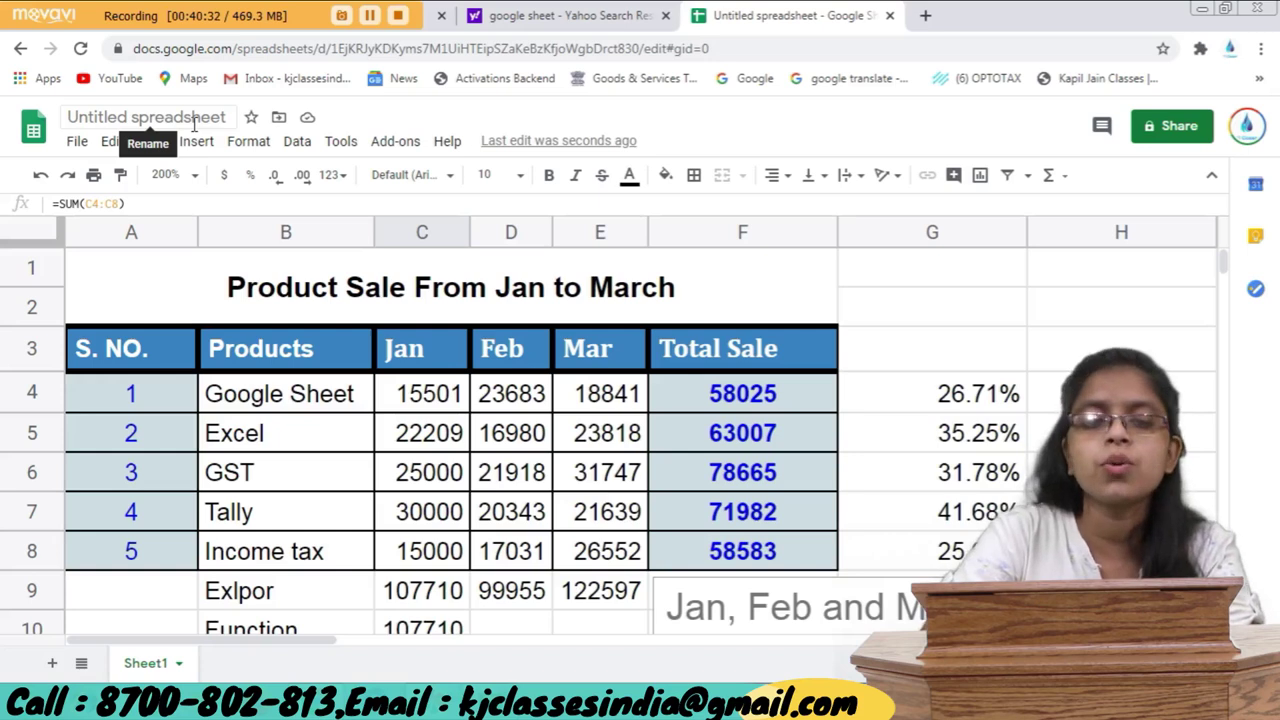
Change the spreadsheet title from 'Untitled spreadsheet' to 'G.S. Class 1'.
click(195, 120)
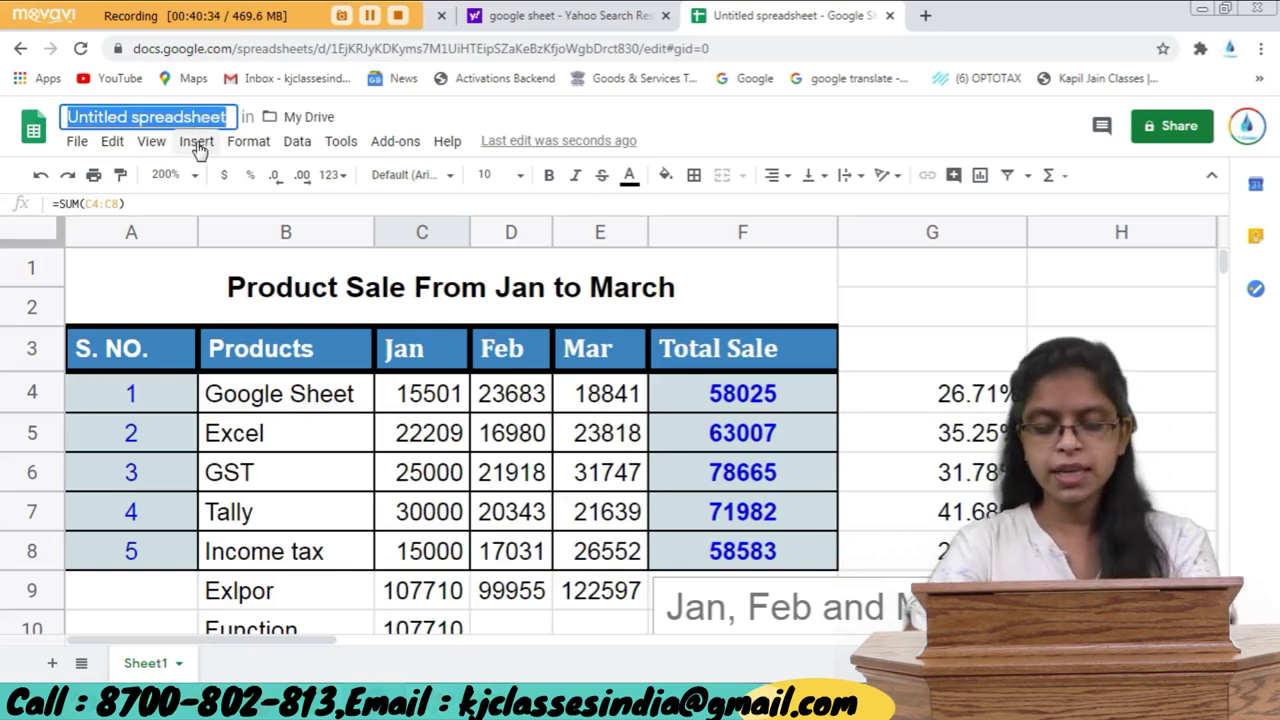
text(G.S)
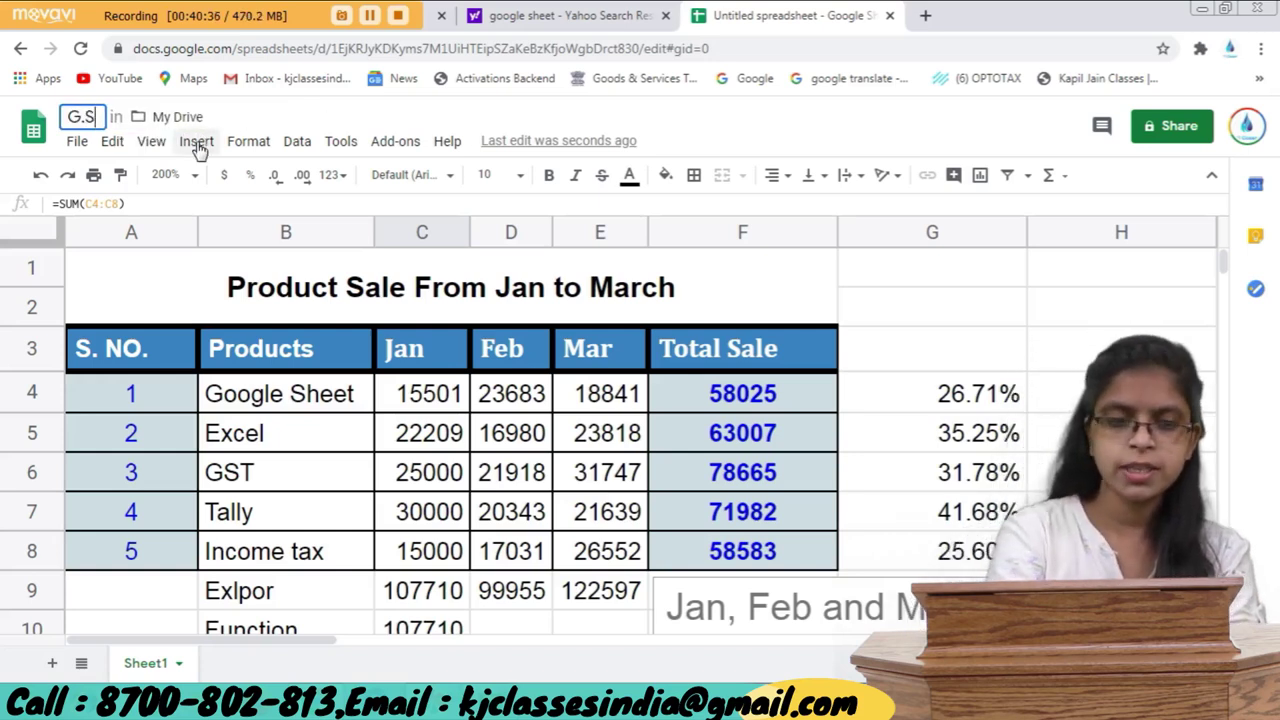
text(.)
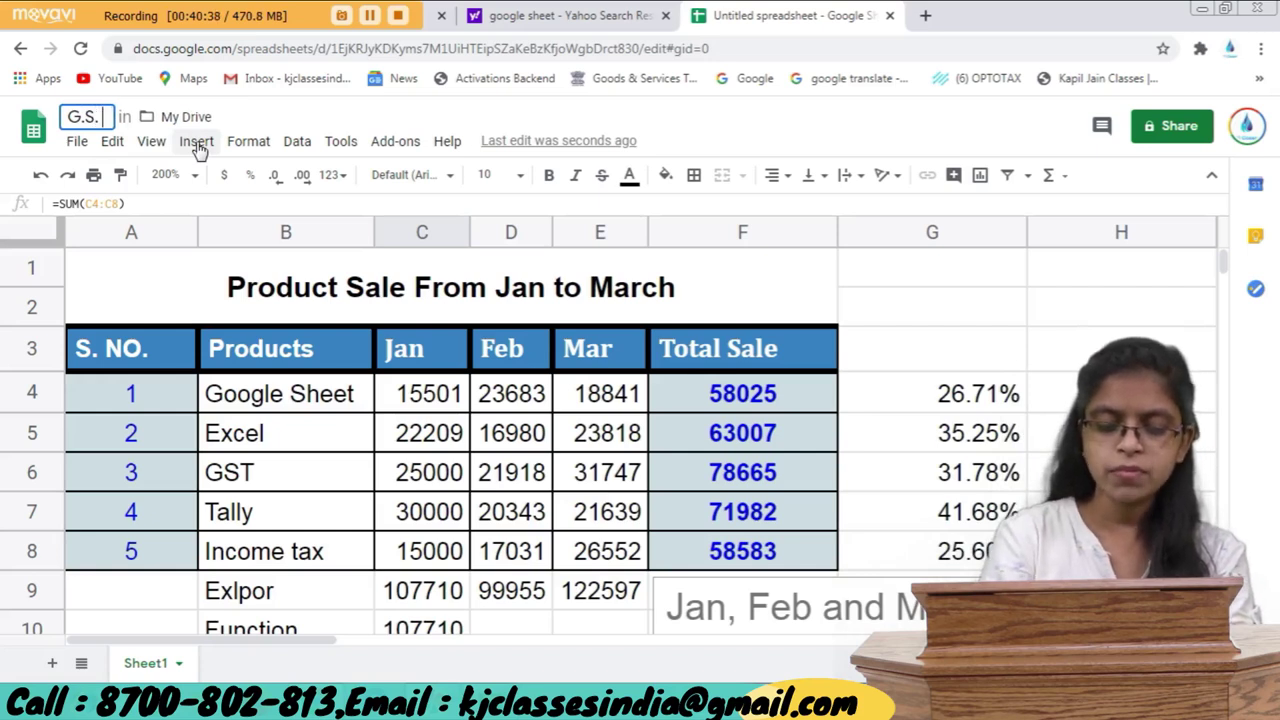
text( Class)
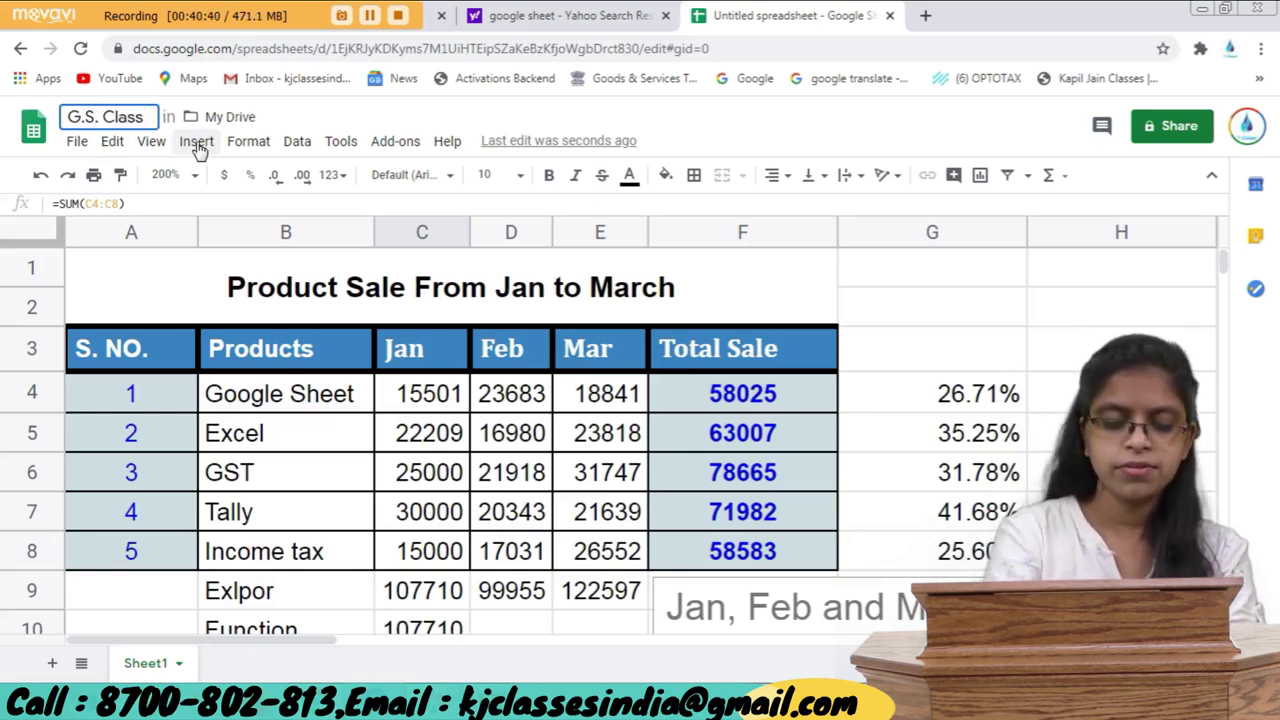
text( 1)
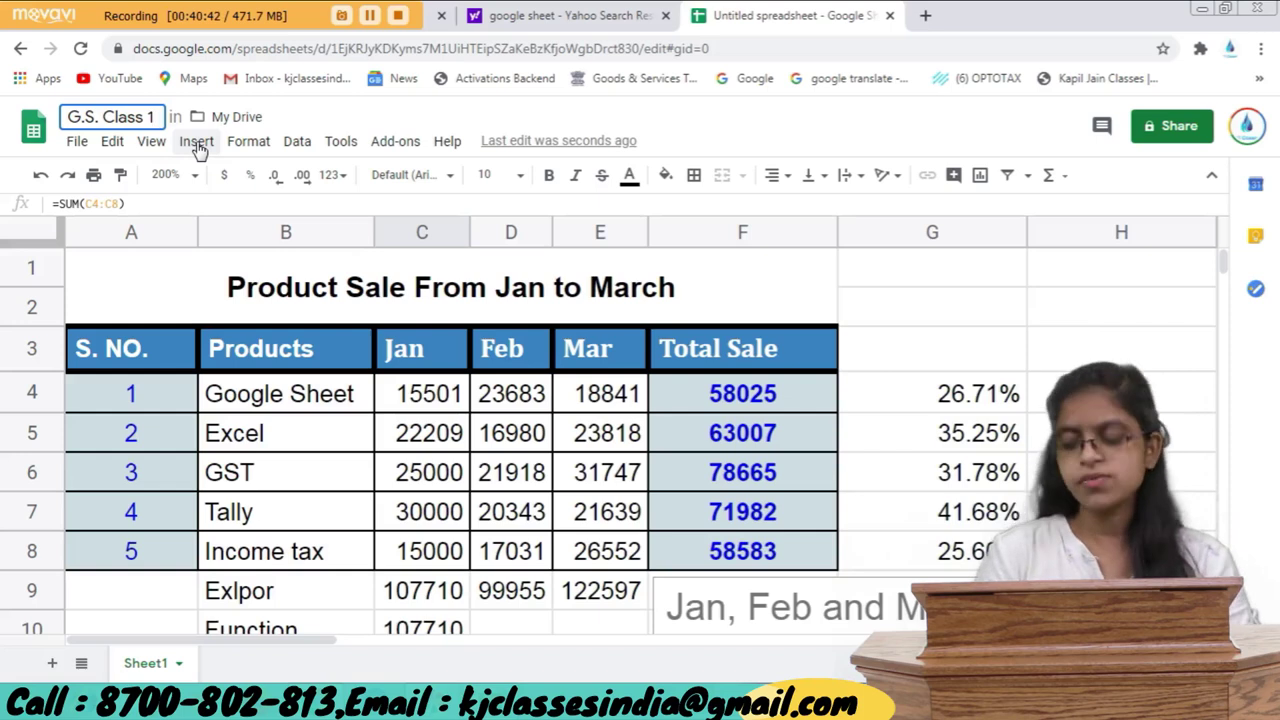
key(Return)
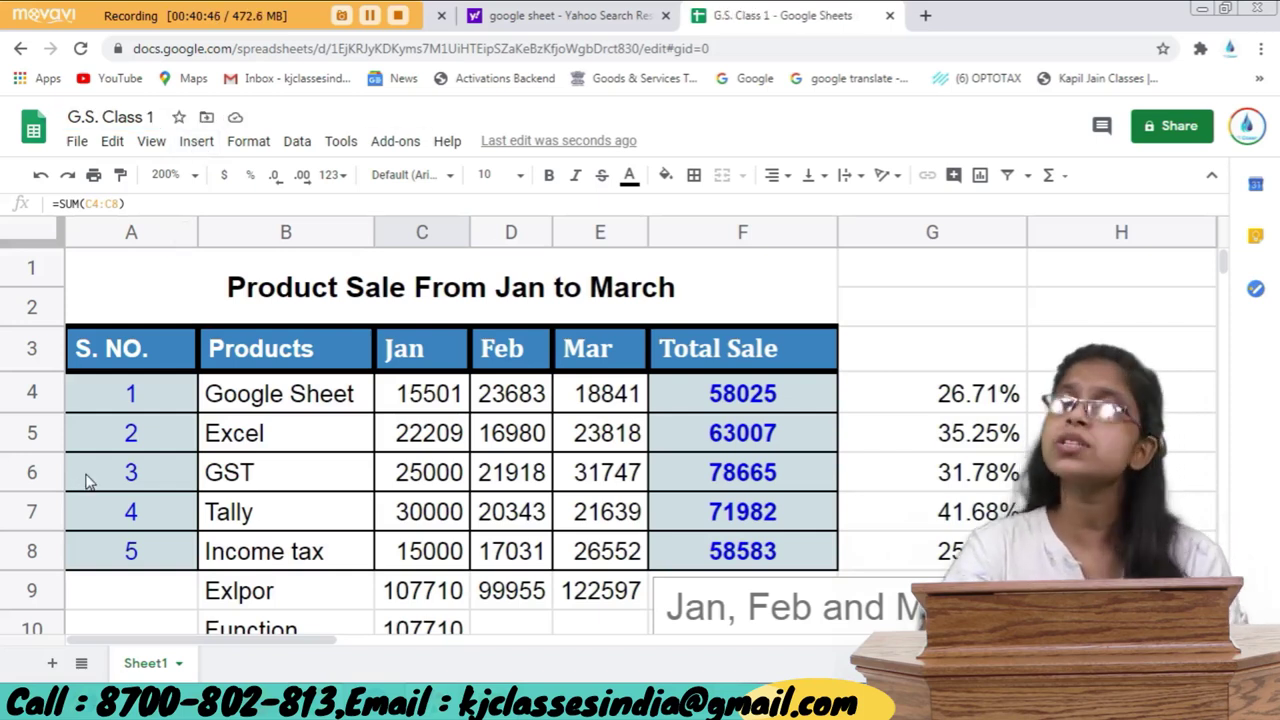
Rename the Sheet1 tab to 'Introduction', correcting typos along the way.
click(178, 663)
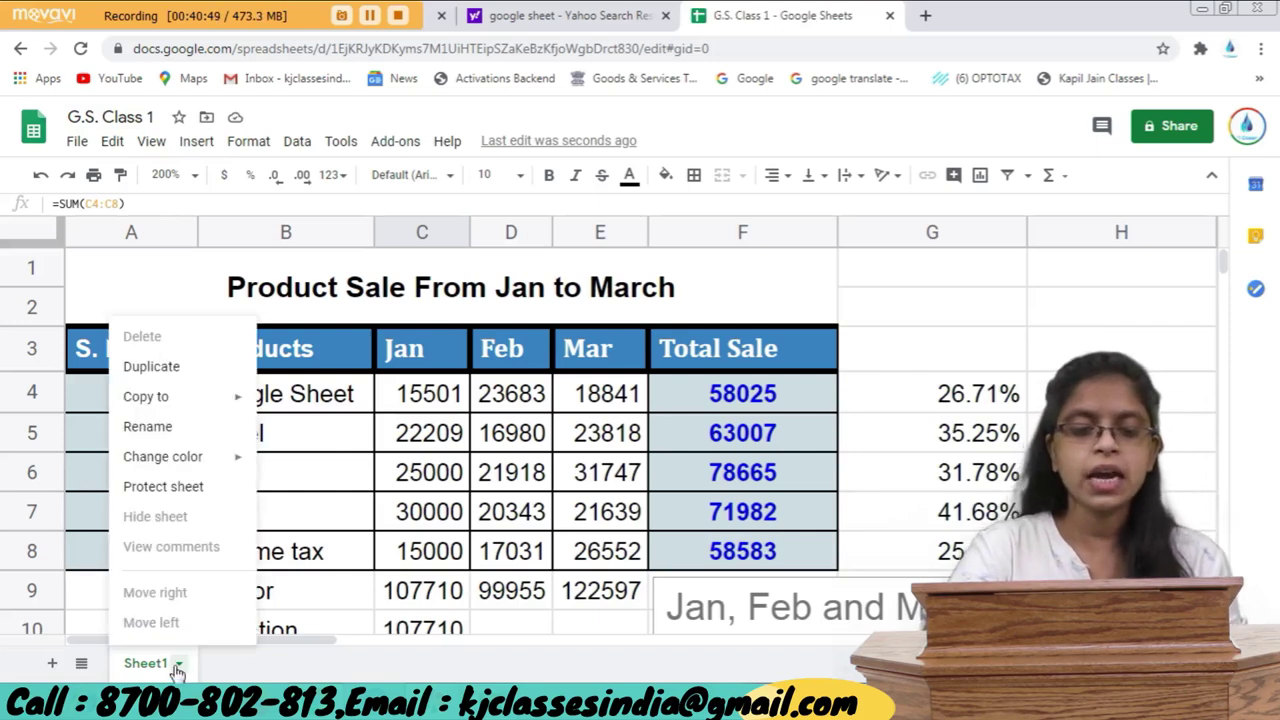
click(160, 428)
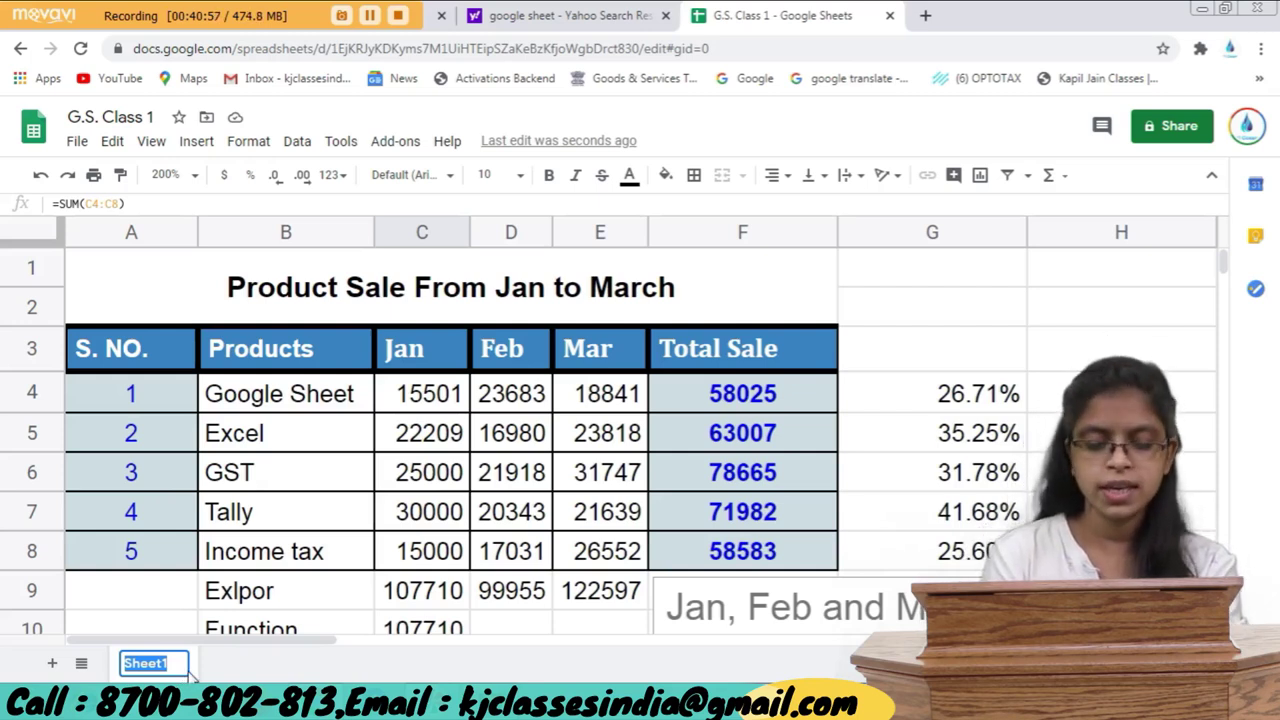
text(Ba)
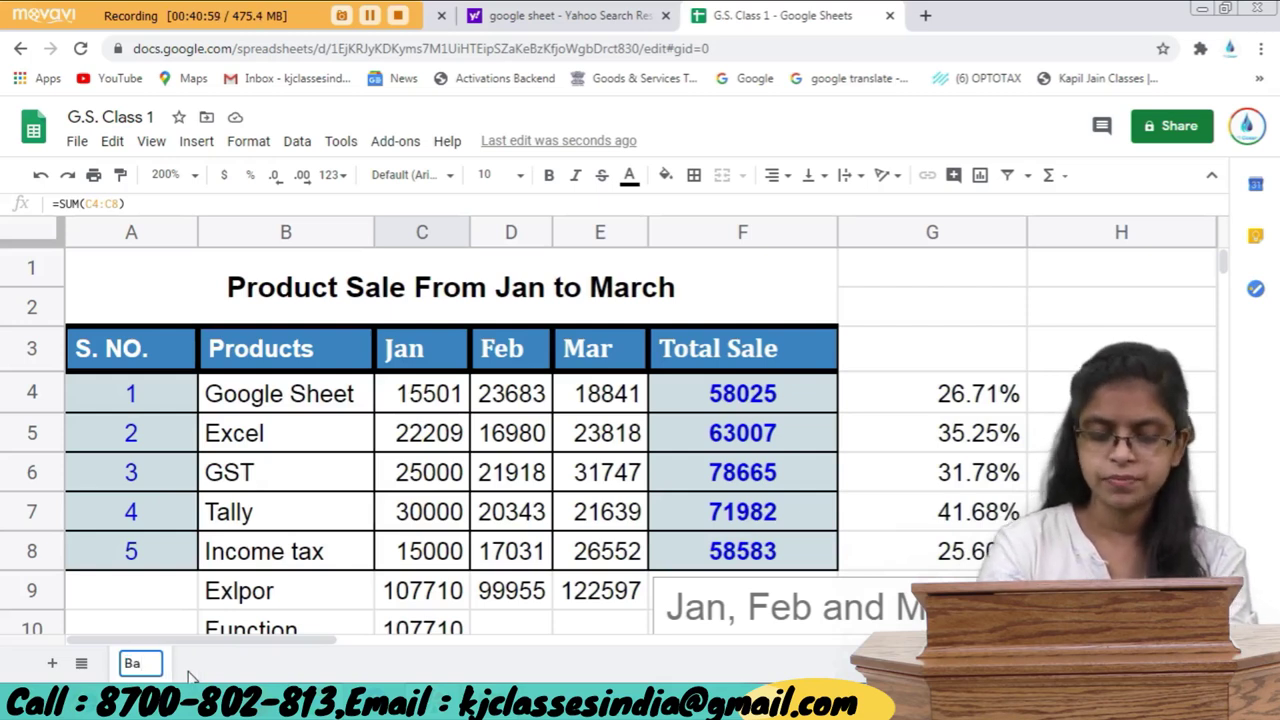
text(sic)
key(BackSpace)
key(BackSpace)
key(BackSpace)
key(BackSpace)
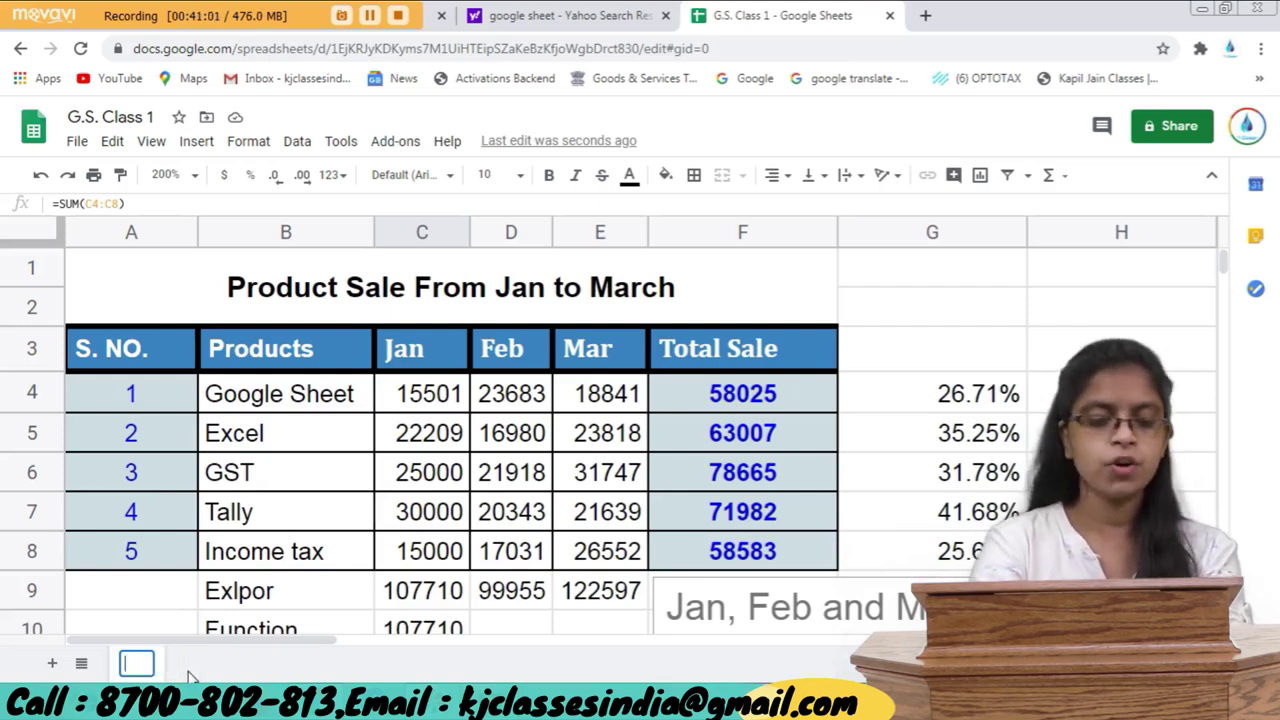
text(B)
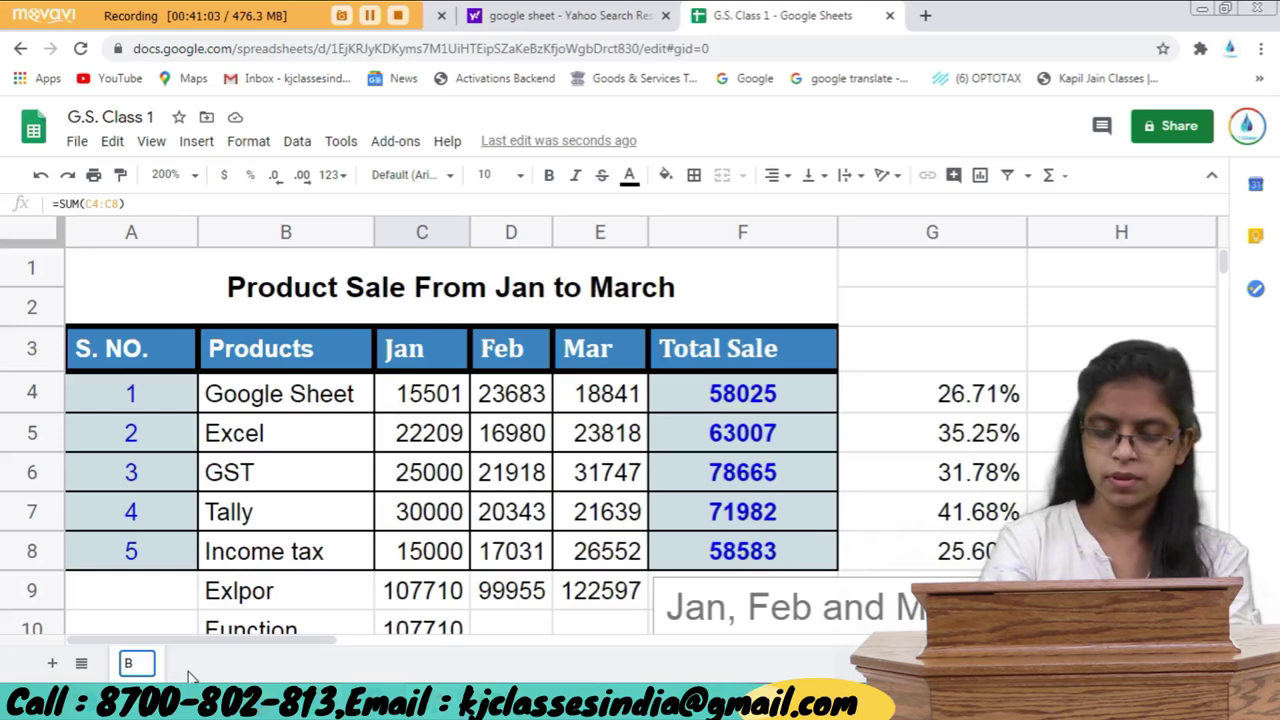
text(a)
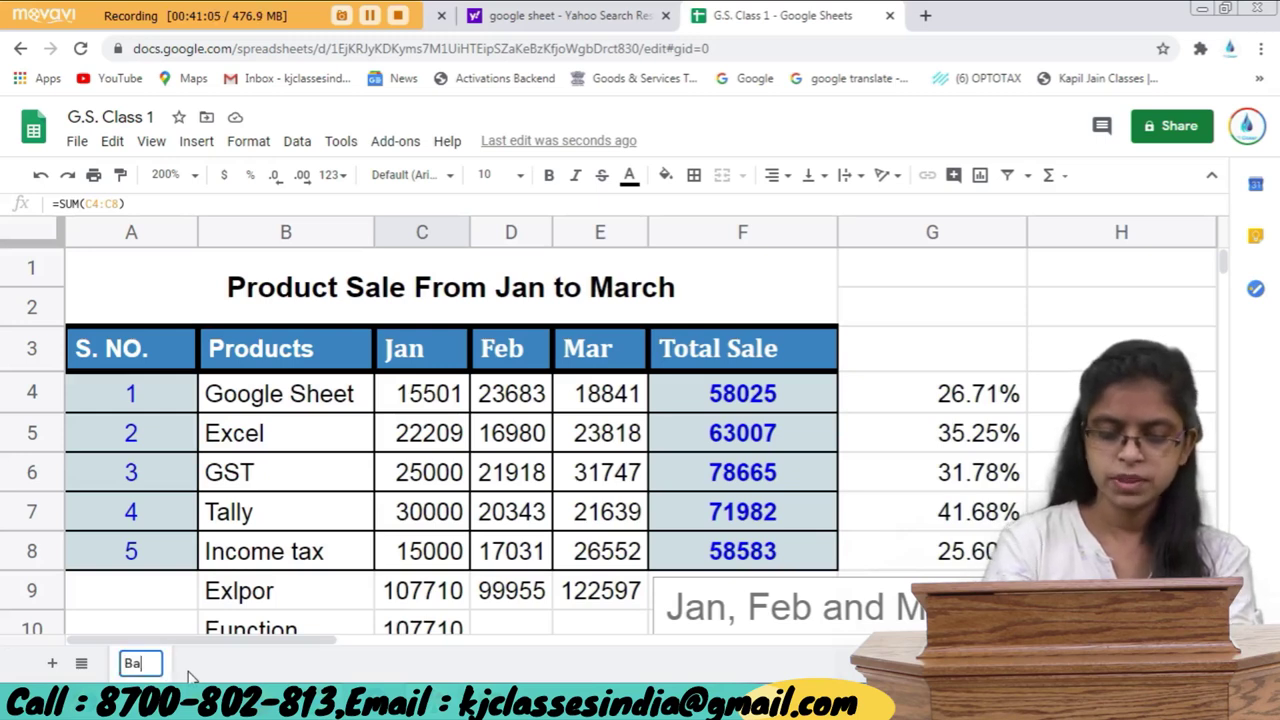
text(si)
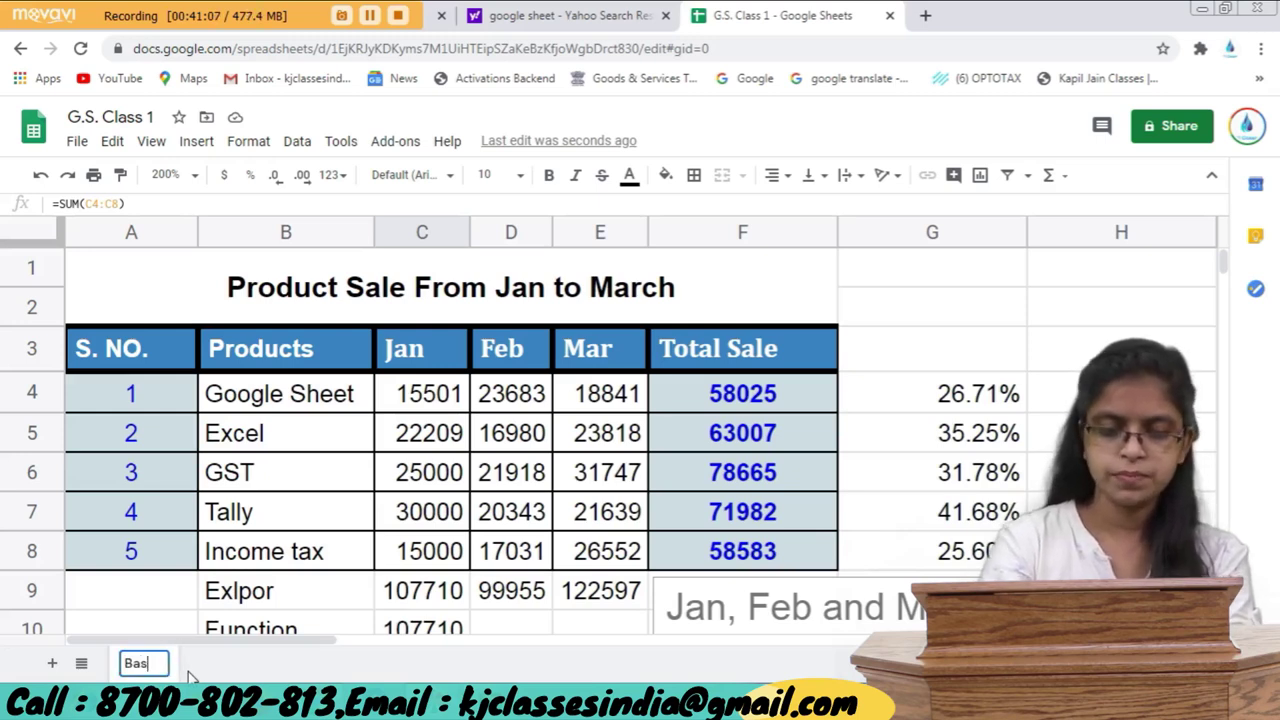
key(BackSpace)
key(BackSpace)
key(BackSpace)
text(Intr)
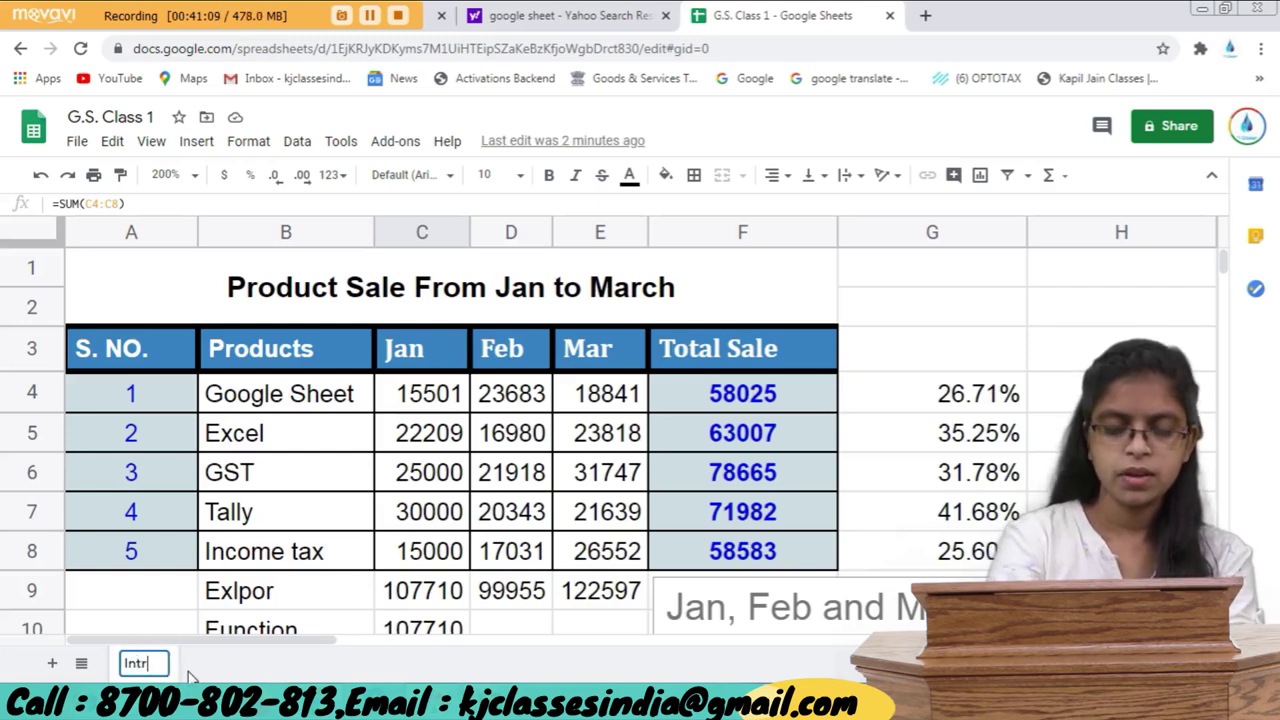
text(o)
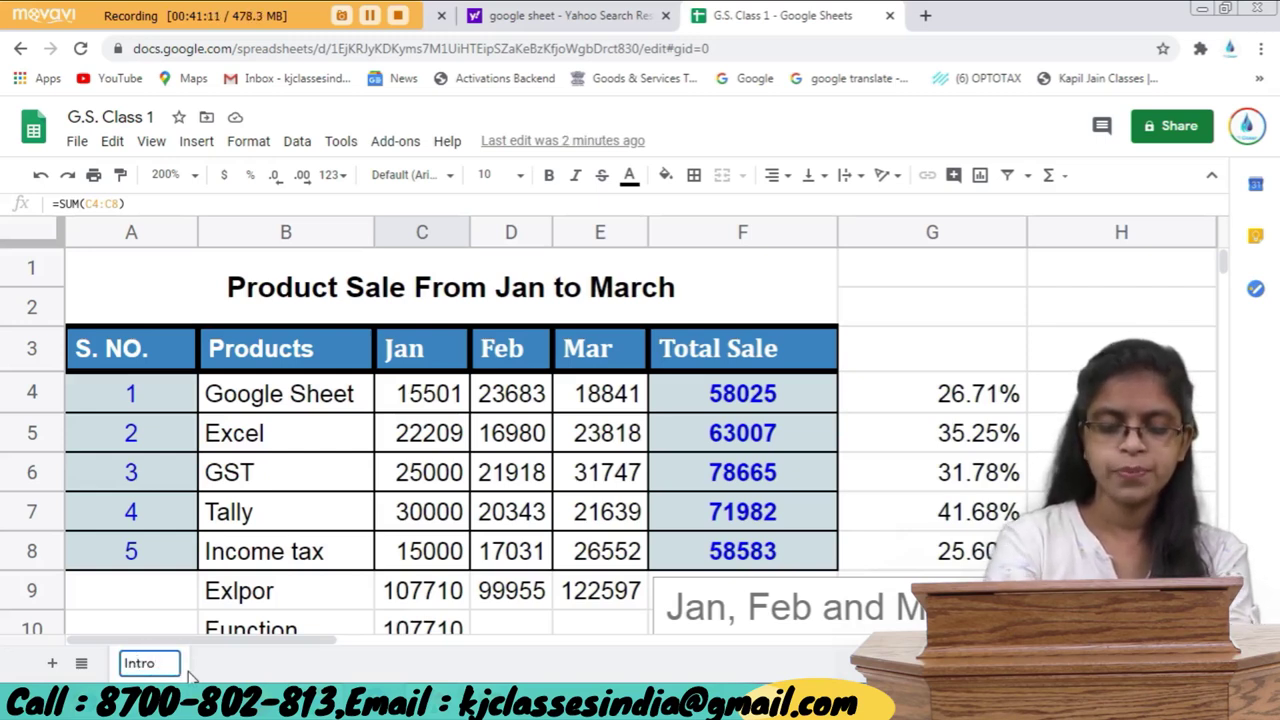
key(BackSpace)
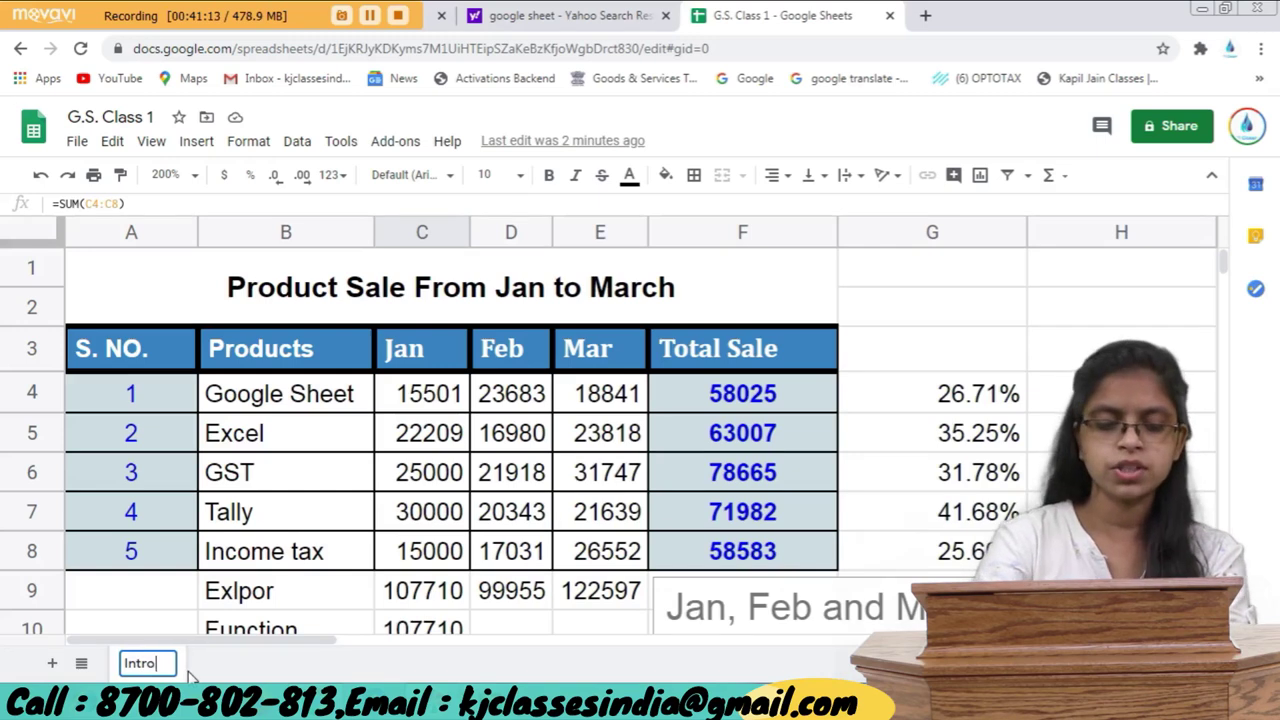
text(ducto)
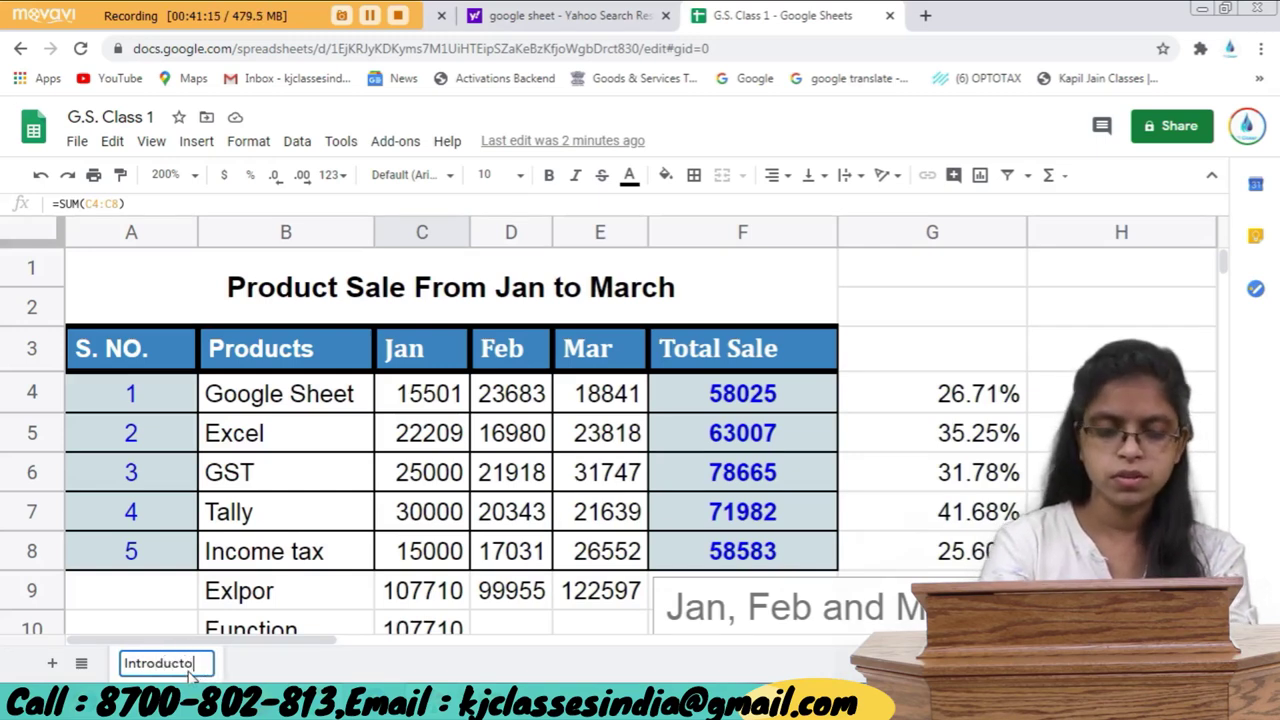
key(BackSpace)
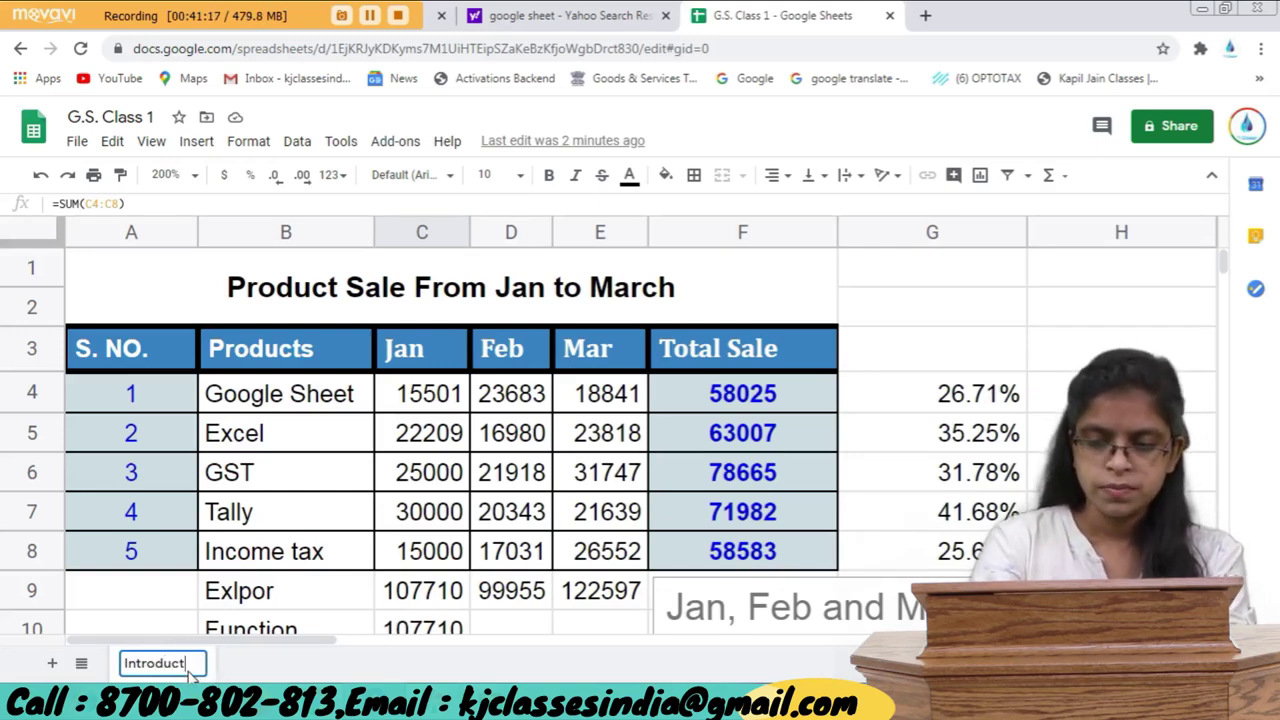
text(ion)
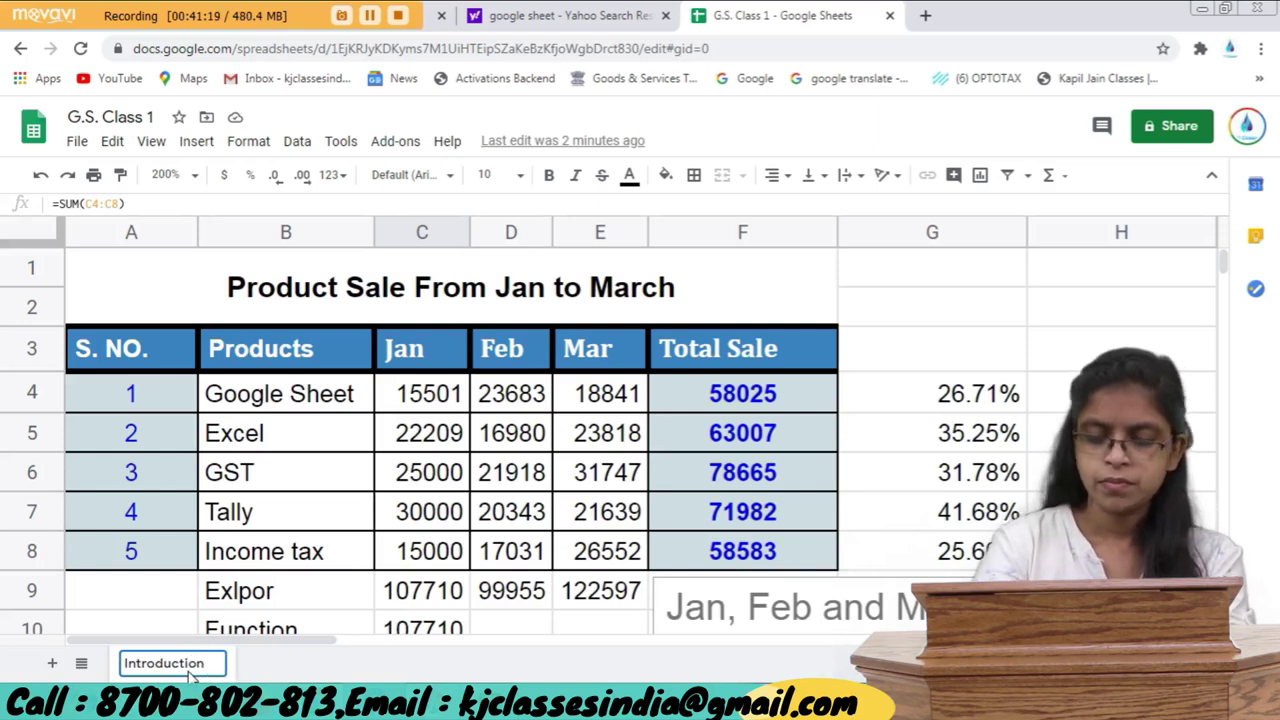
key(Return)
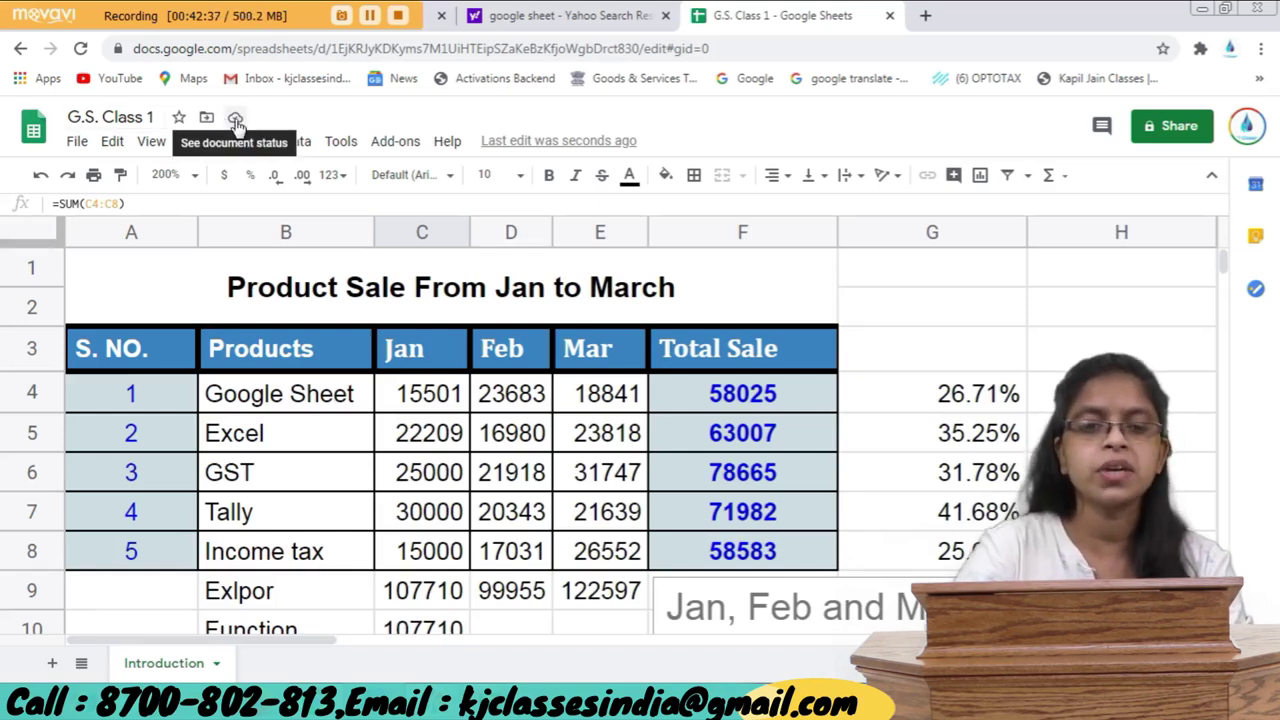
click(236, 120)
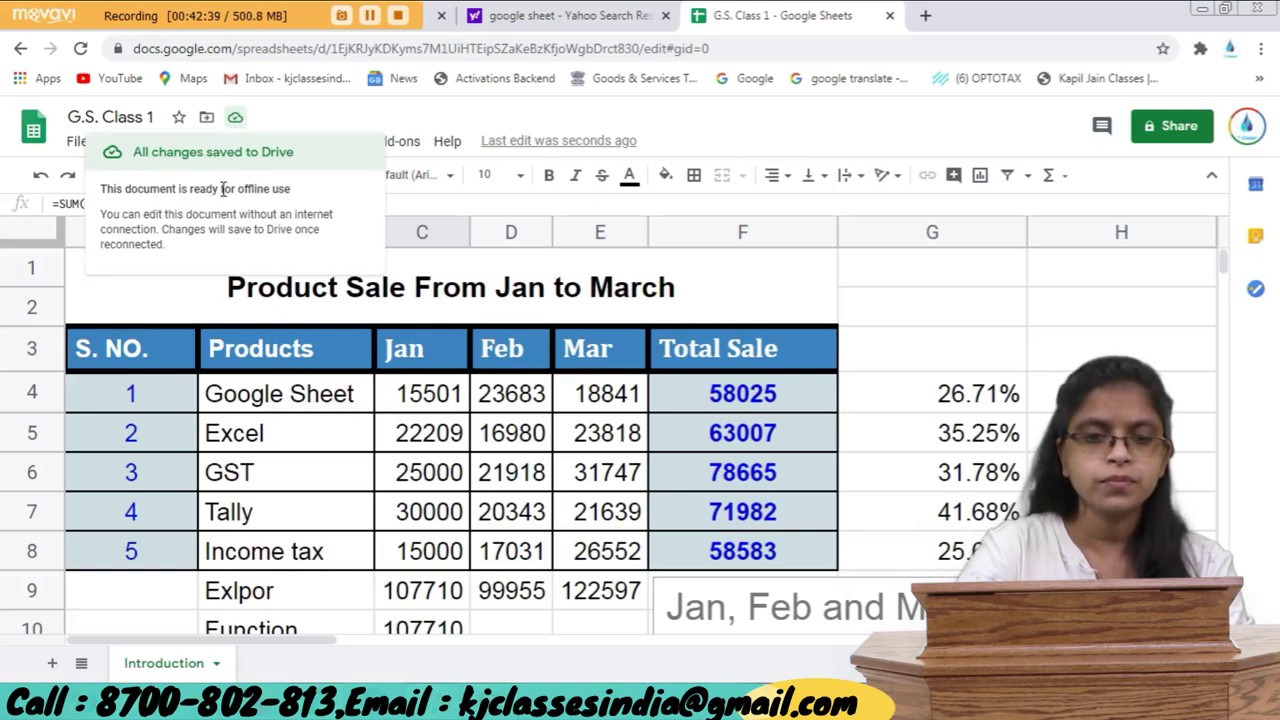
click(260, 130)
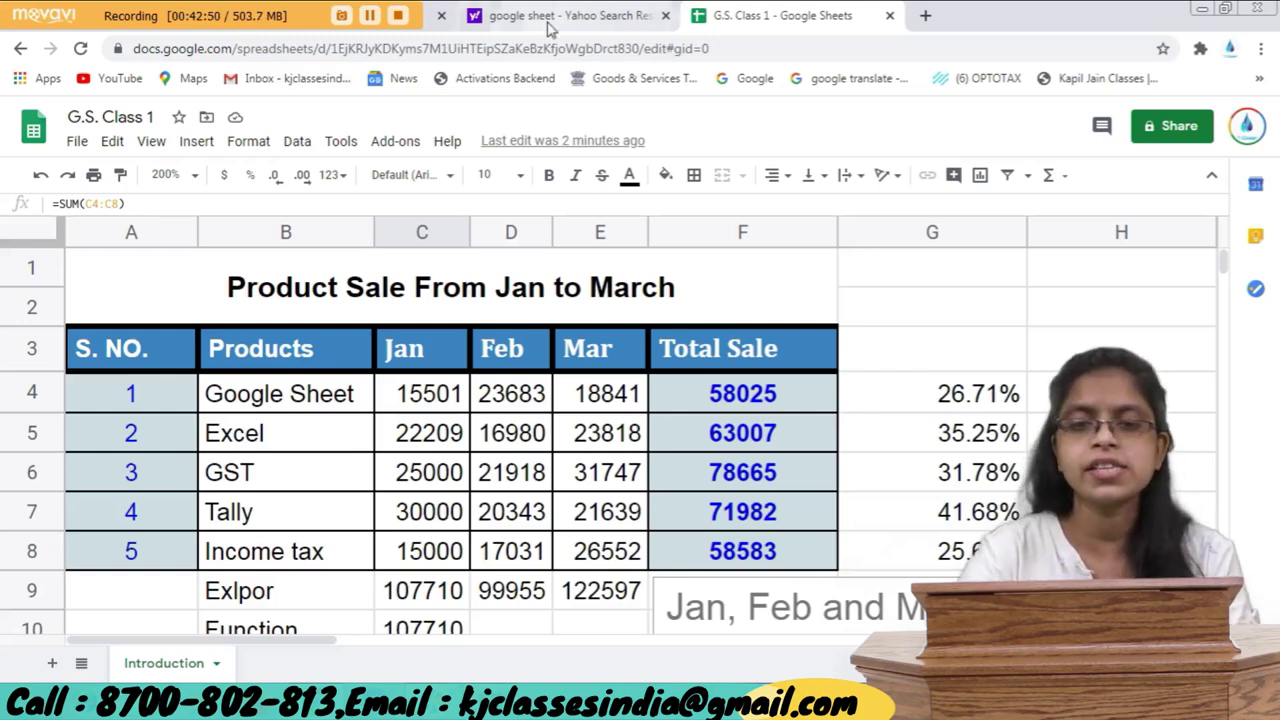
click(468, 20)
Move through the Drive, Yahoo and G.S. Class 1 browser tabs to reach the Gmail tab.
click(433, 28)
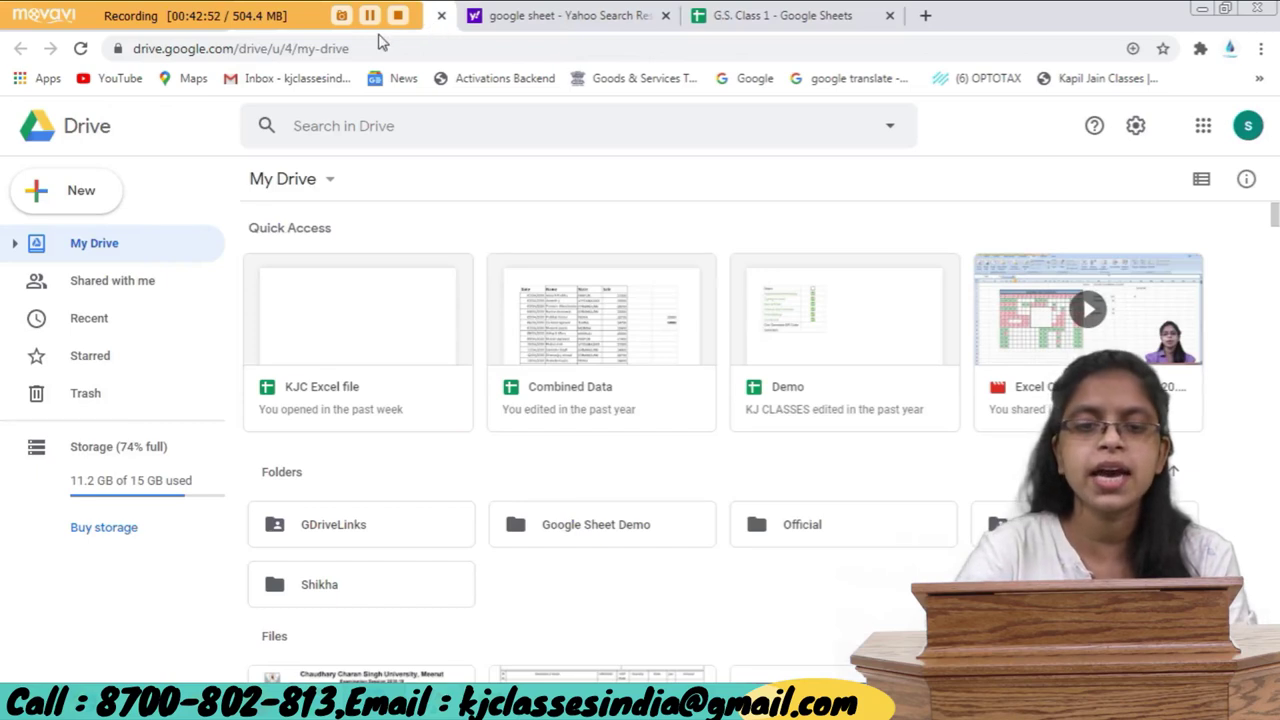
click(535, 18)
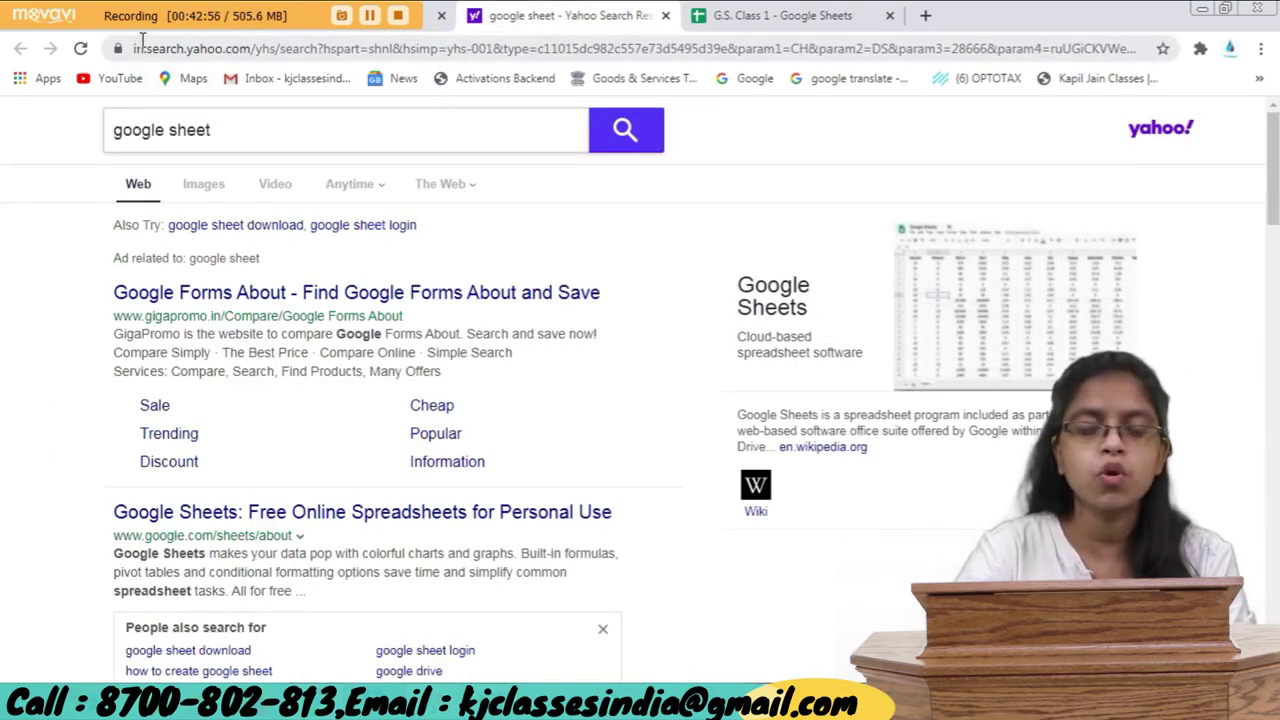
click(430, 15)
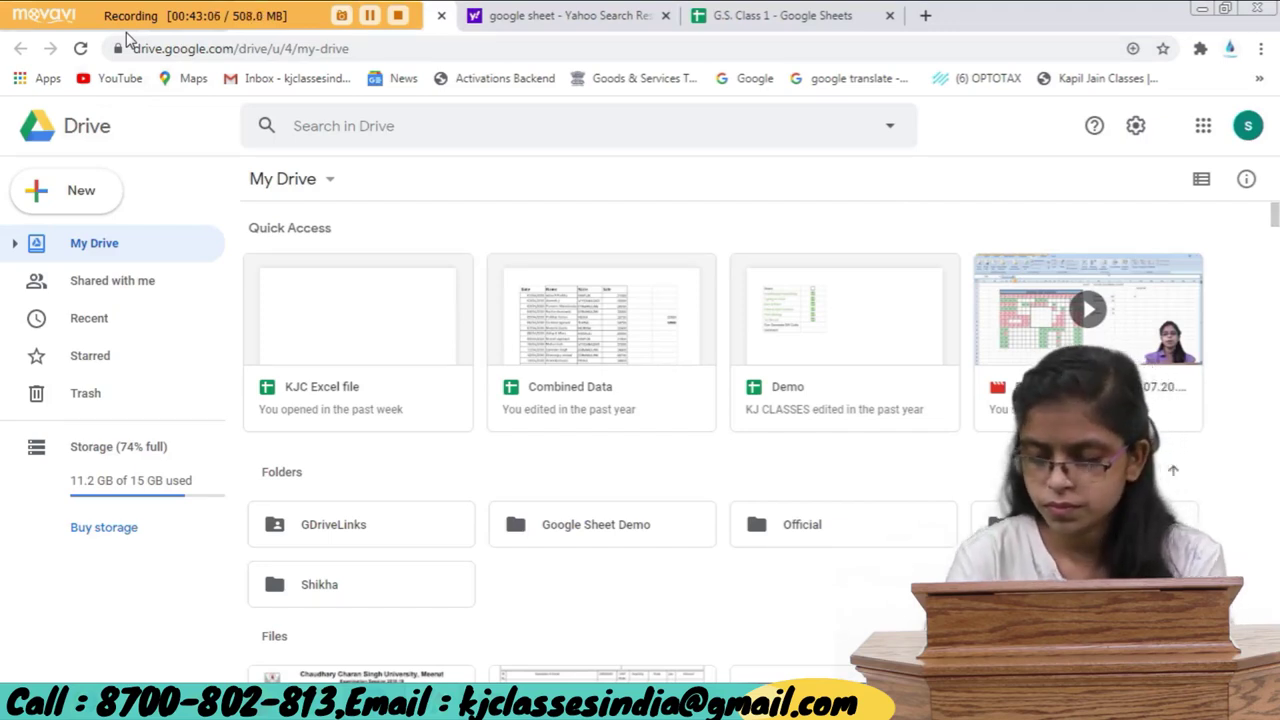
key(Down)
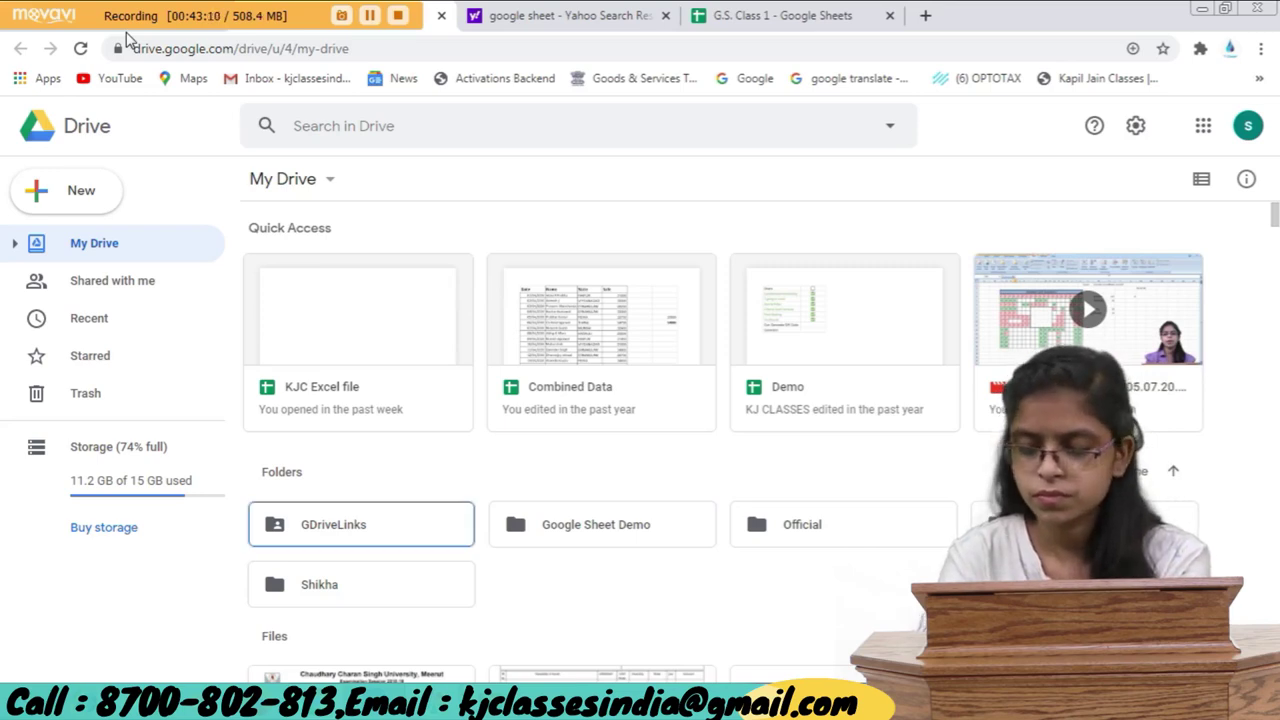
key(ctrl+3)
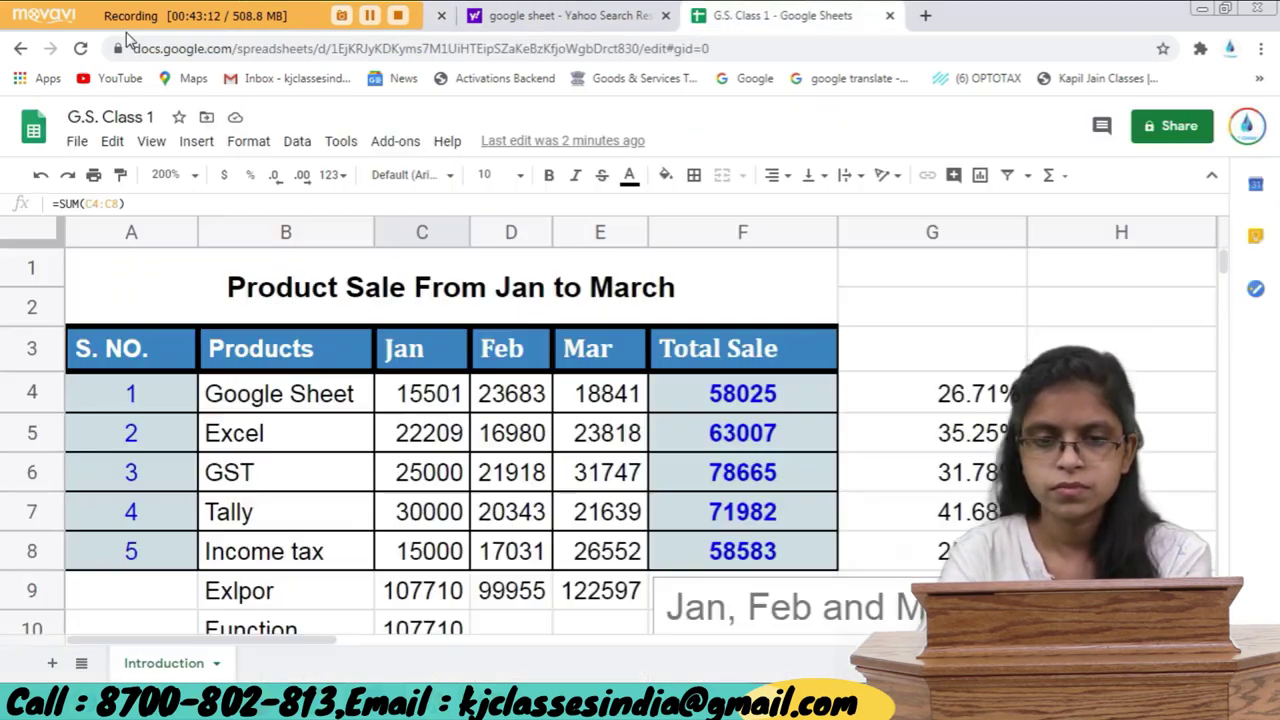
key(ctrl+shift+Tab)
key(ctrl+shift+Tab)
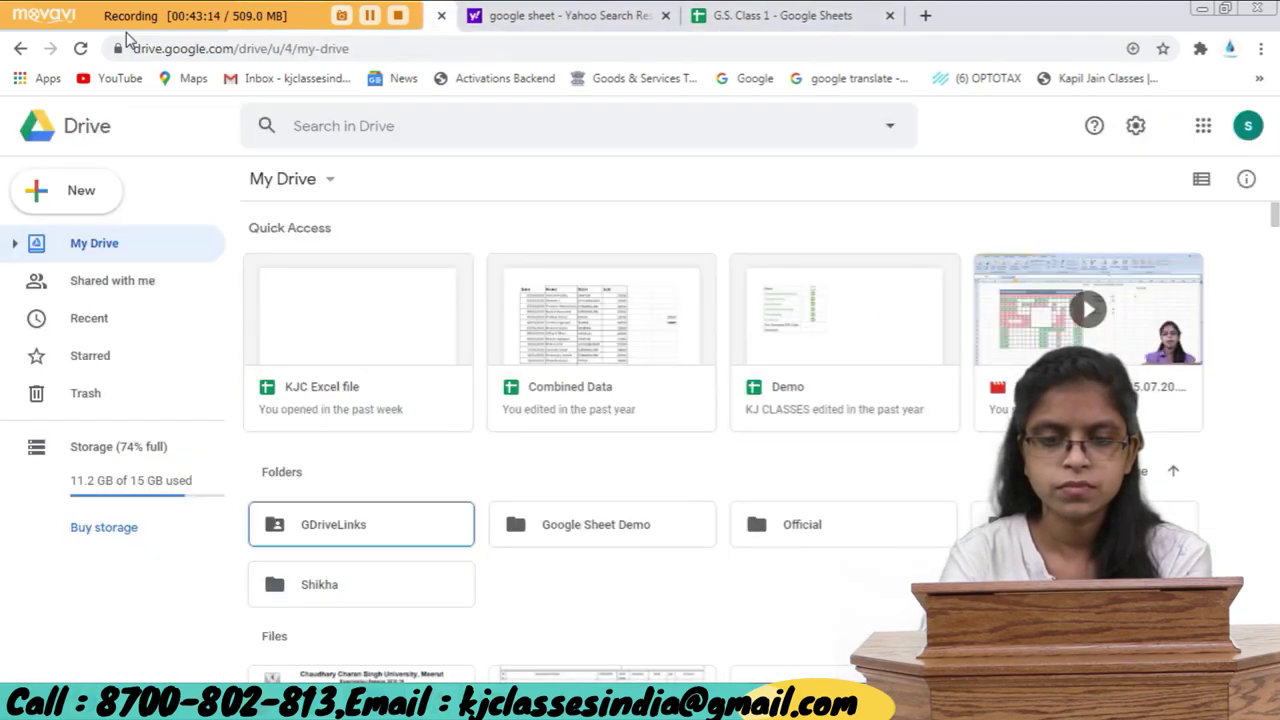
key(ctrl+shift+Tab)
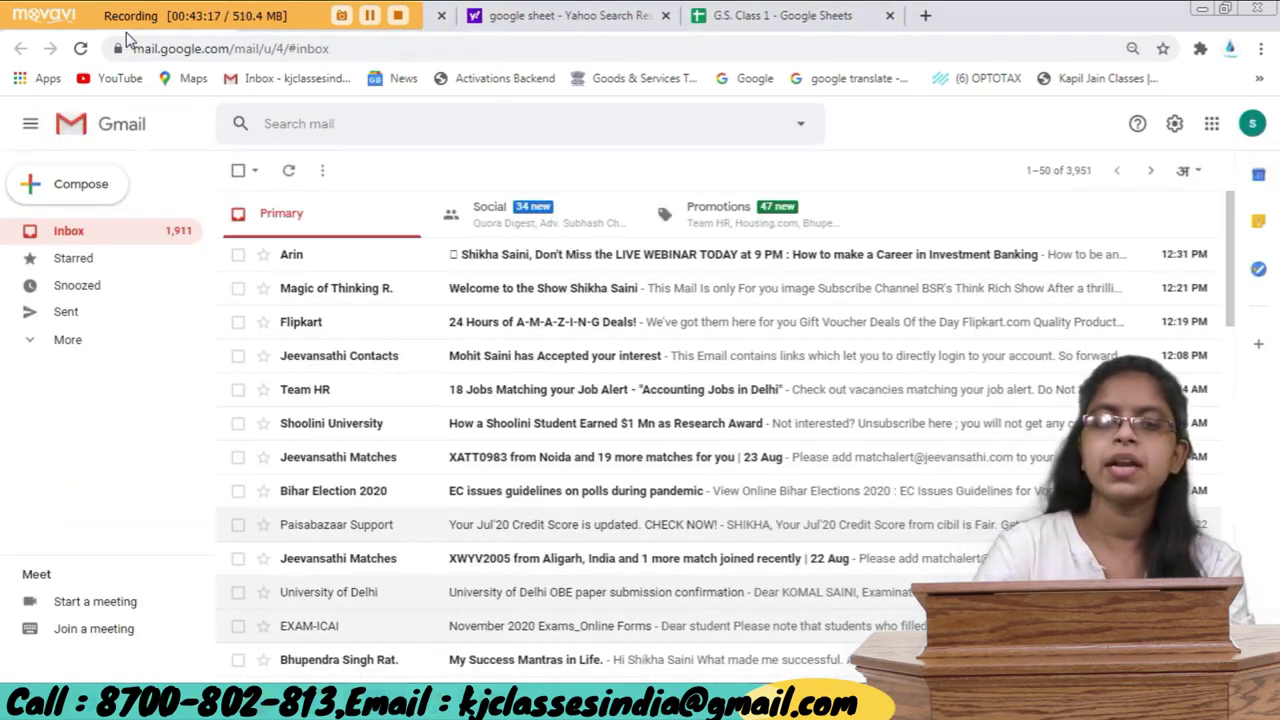
mouse_move(700, 322)
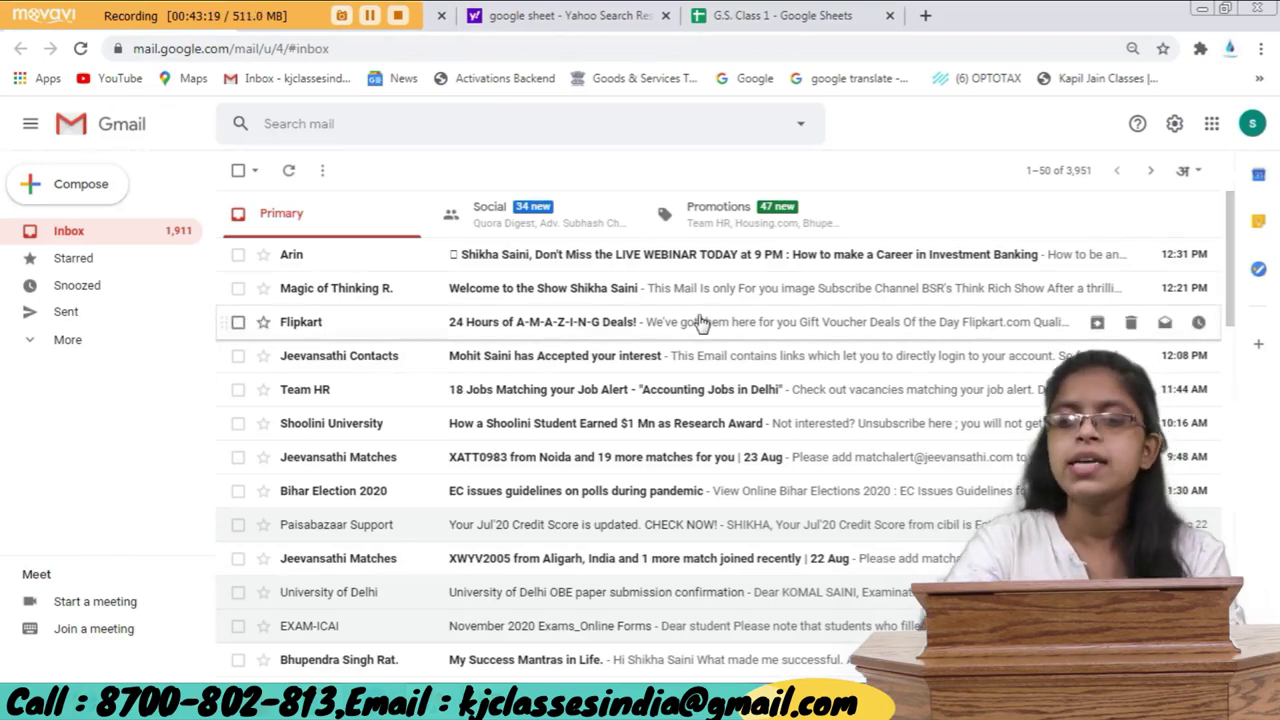
Launch Google Drive from the Gmail Google apps grid.
click(1211, 125)
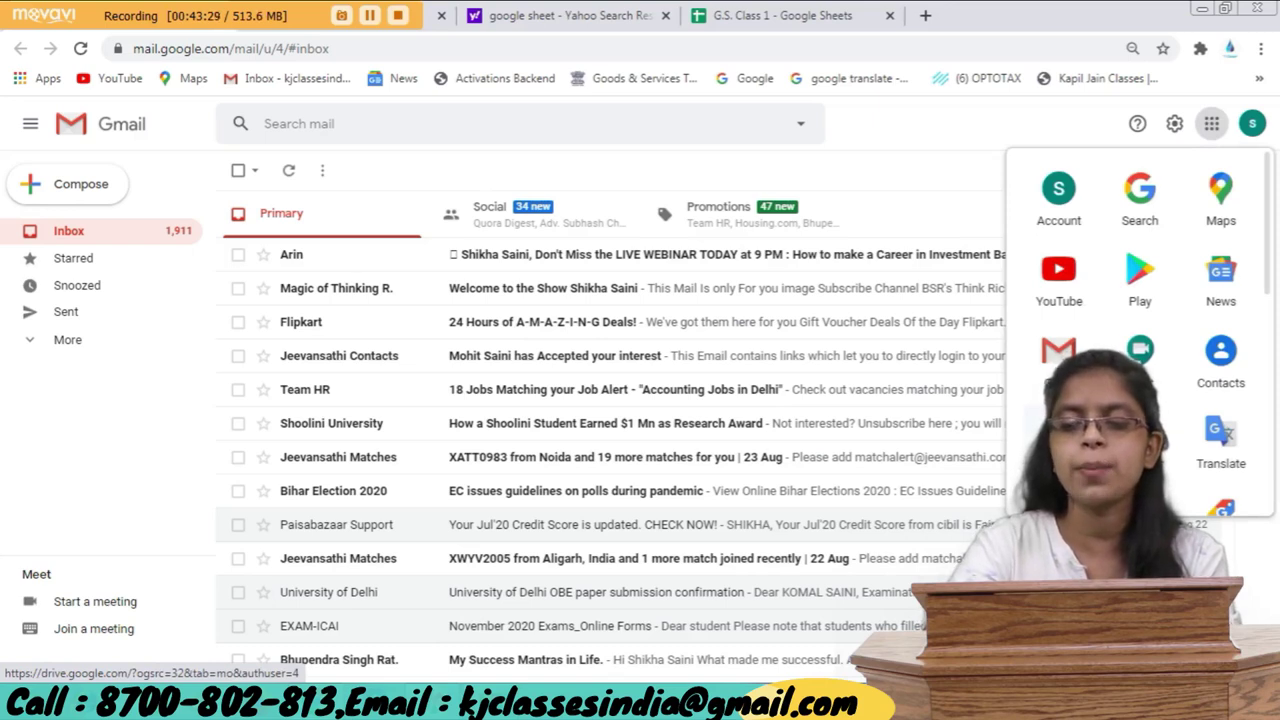
click(1059, 430)
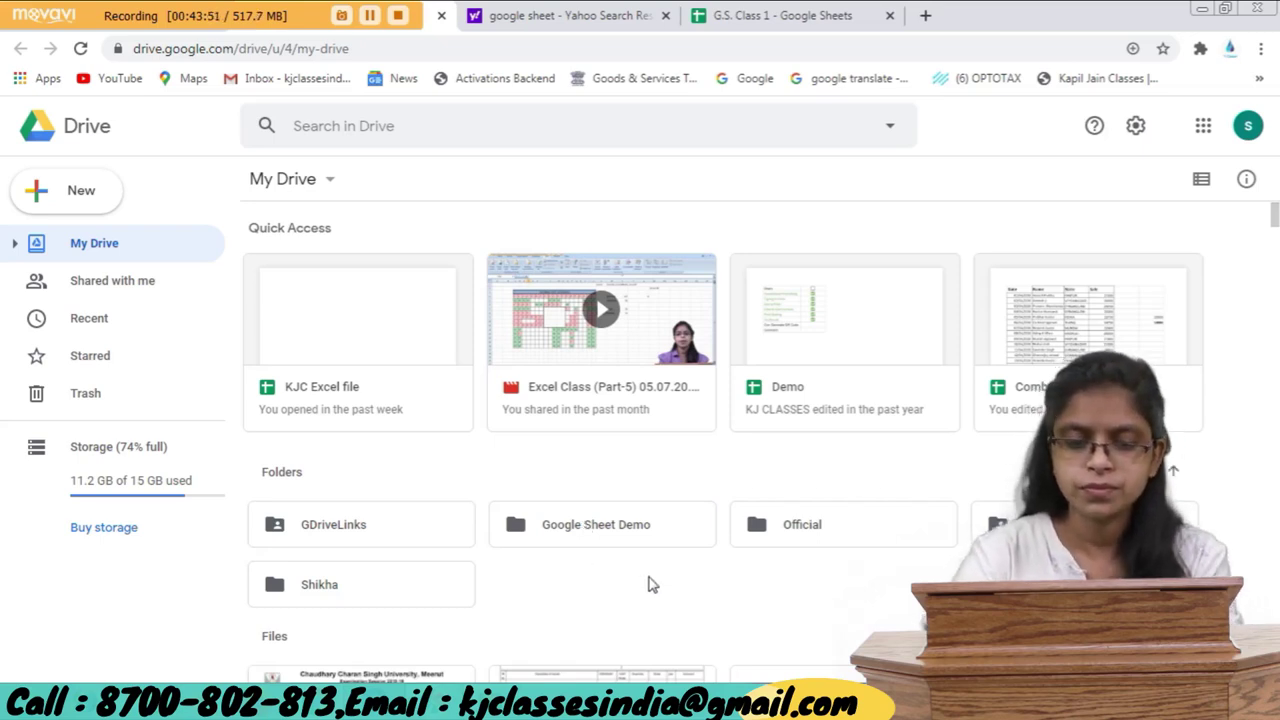
Open My Drive's New menu after previewing and dismissing its Google Sheets submenu.
scroll(650, 583, down, 4)
scroll(650, 583, up, 4)
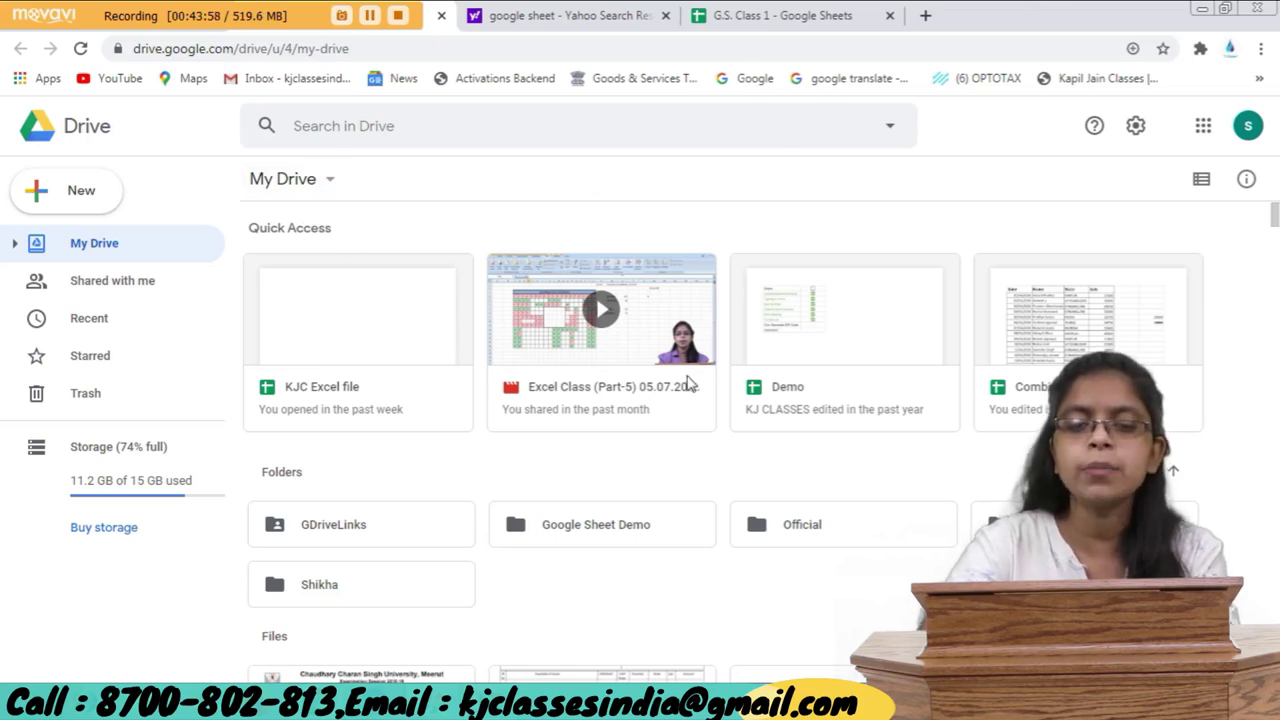
click(61, 193)
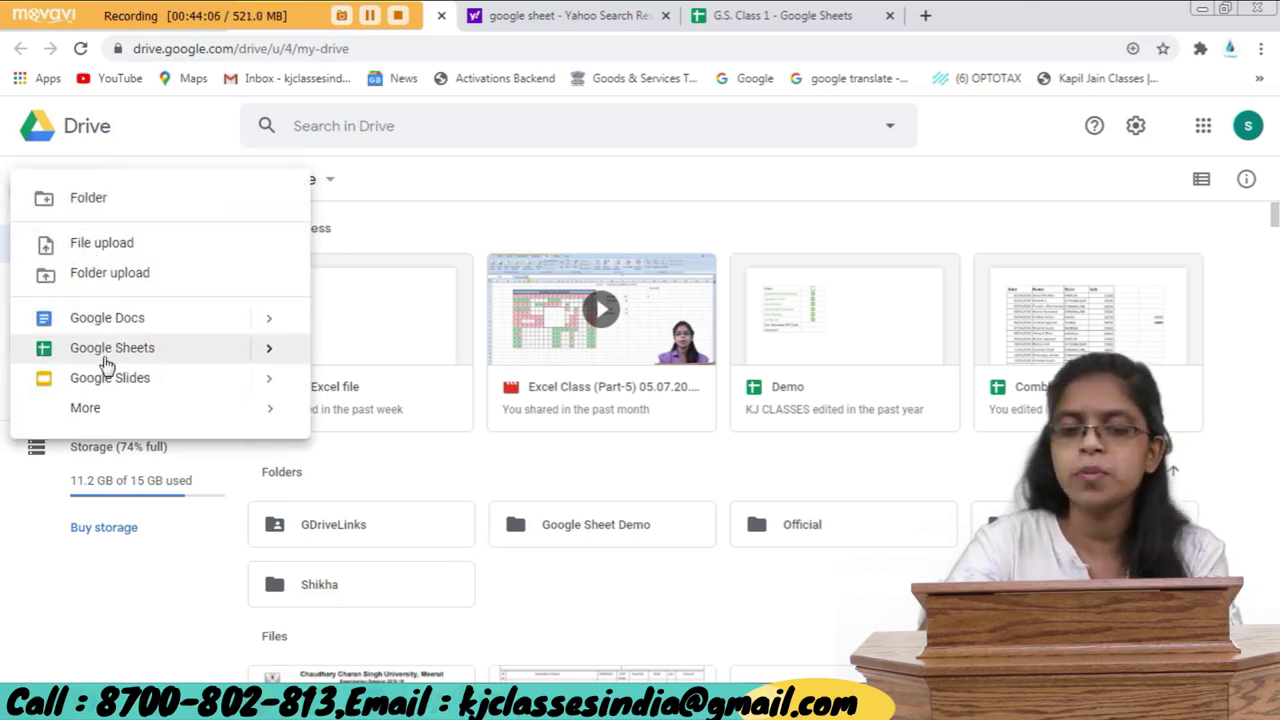
click(268, 348)
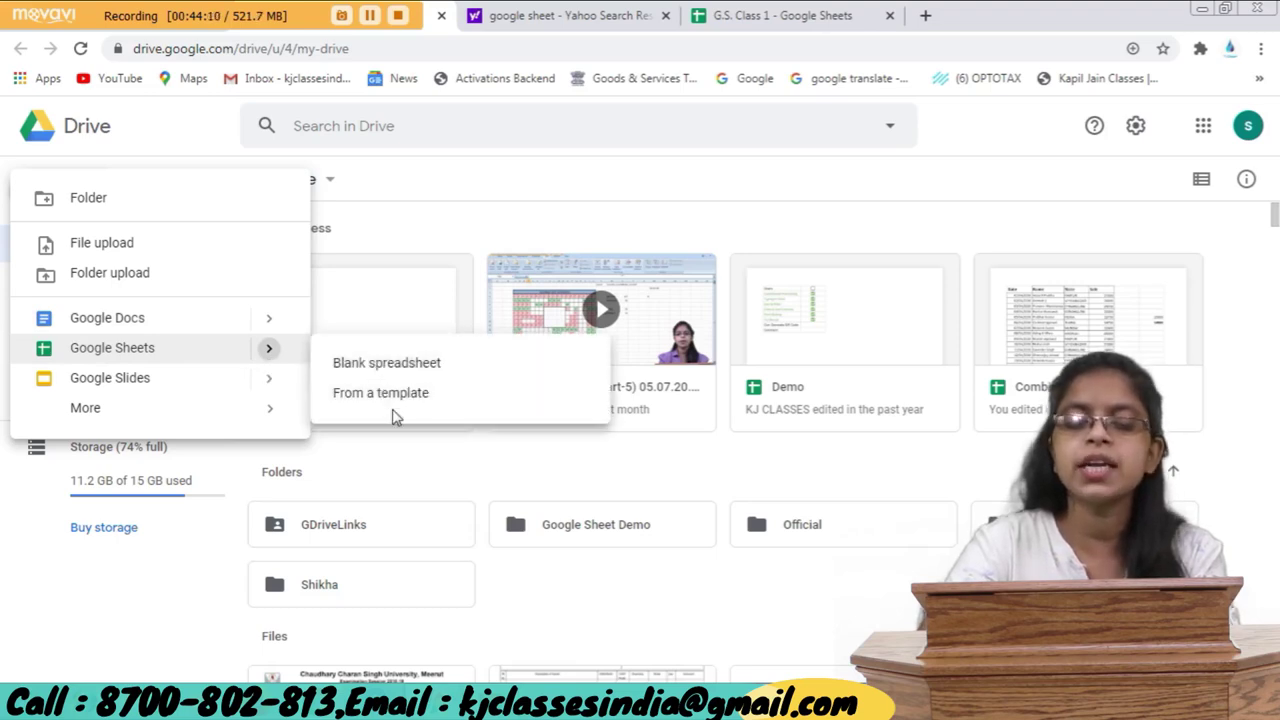
click(424, 477)
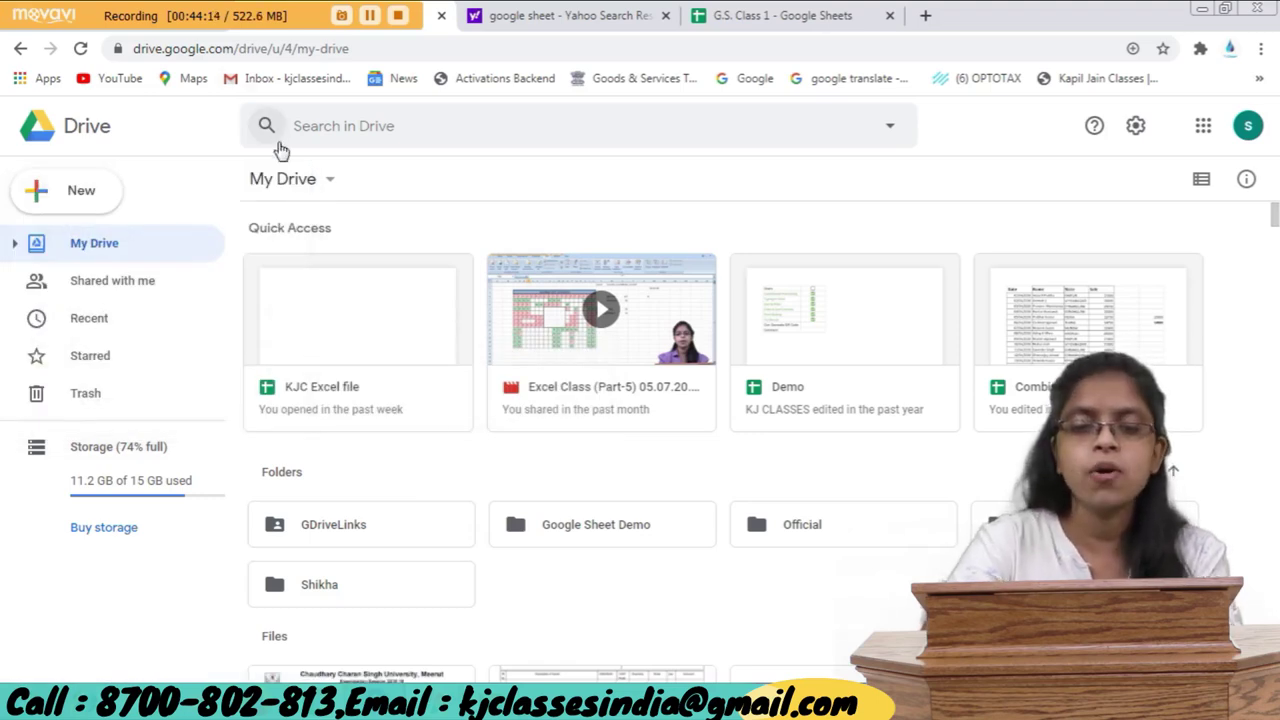
click(52, 192)
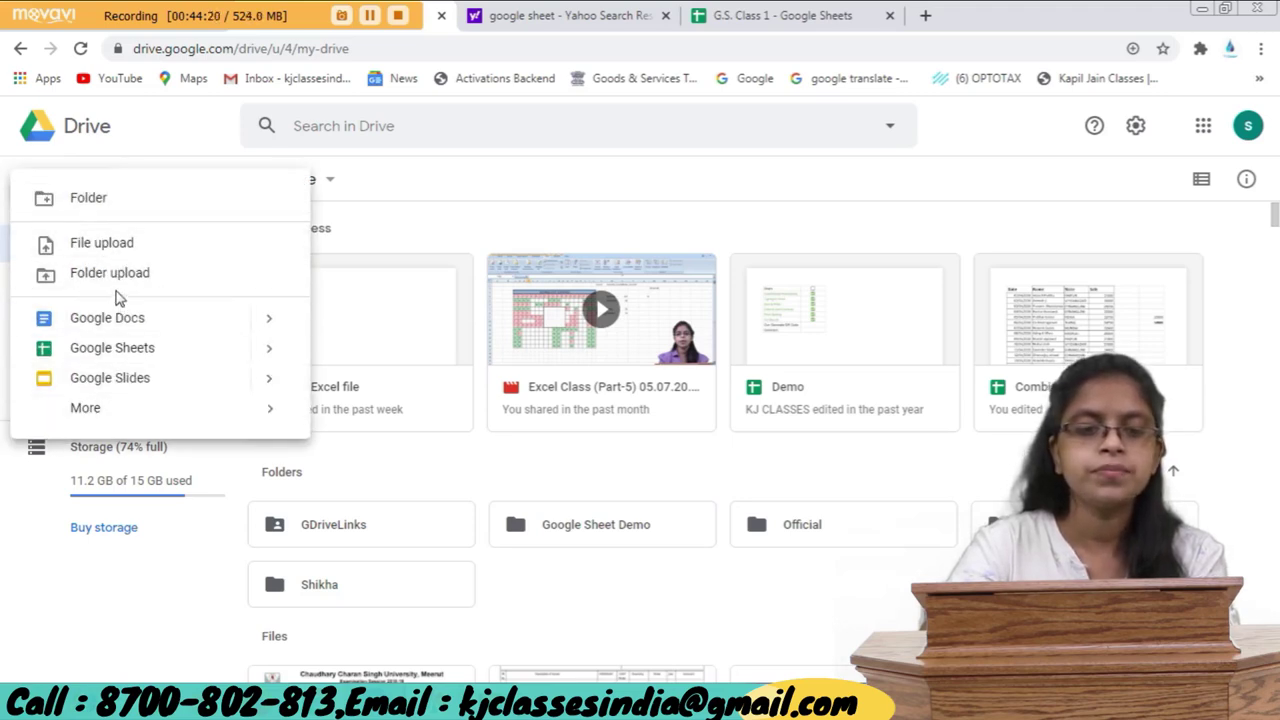
Create a new folder named 'Google Sheet Classes' and open it.
click(109, 210)
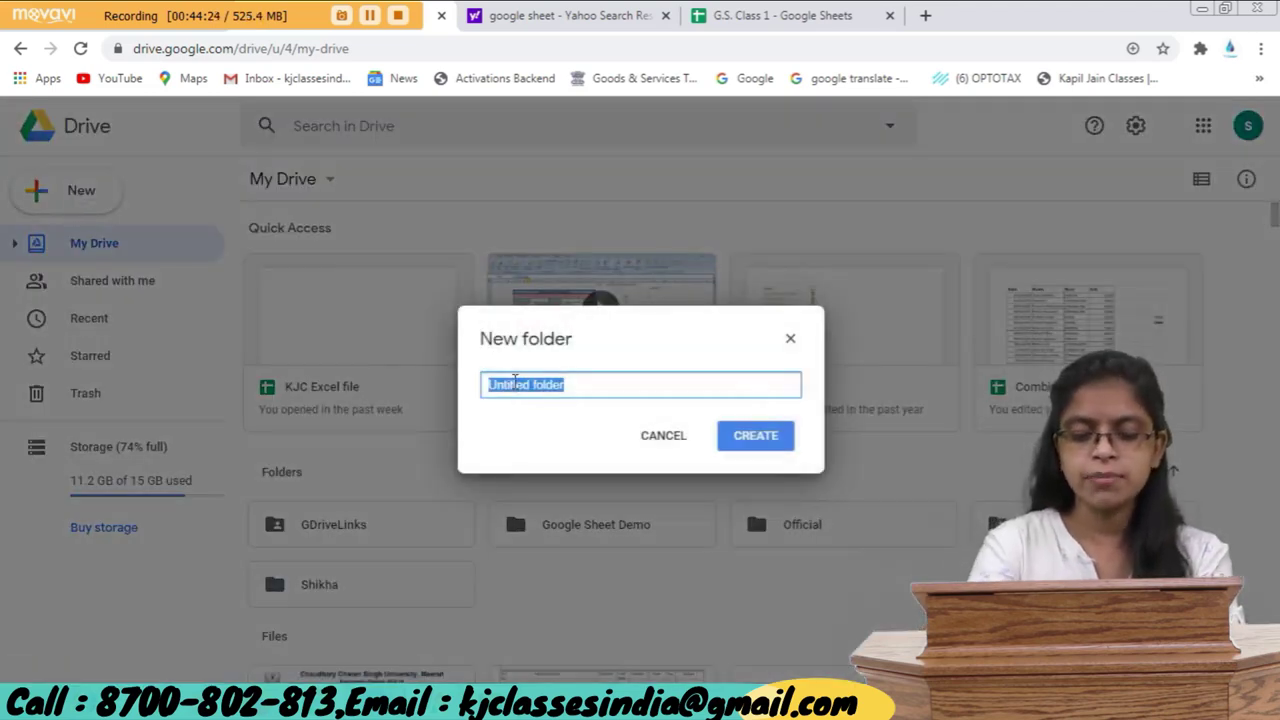
text(Go)
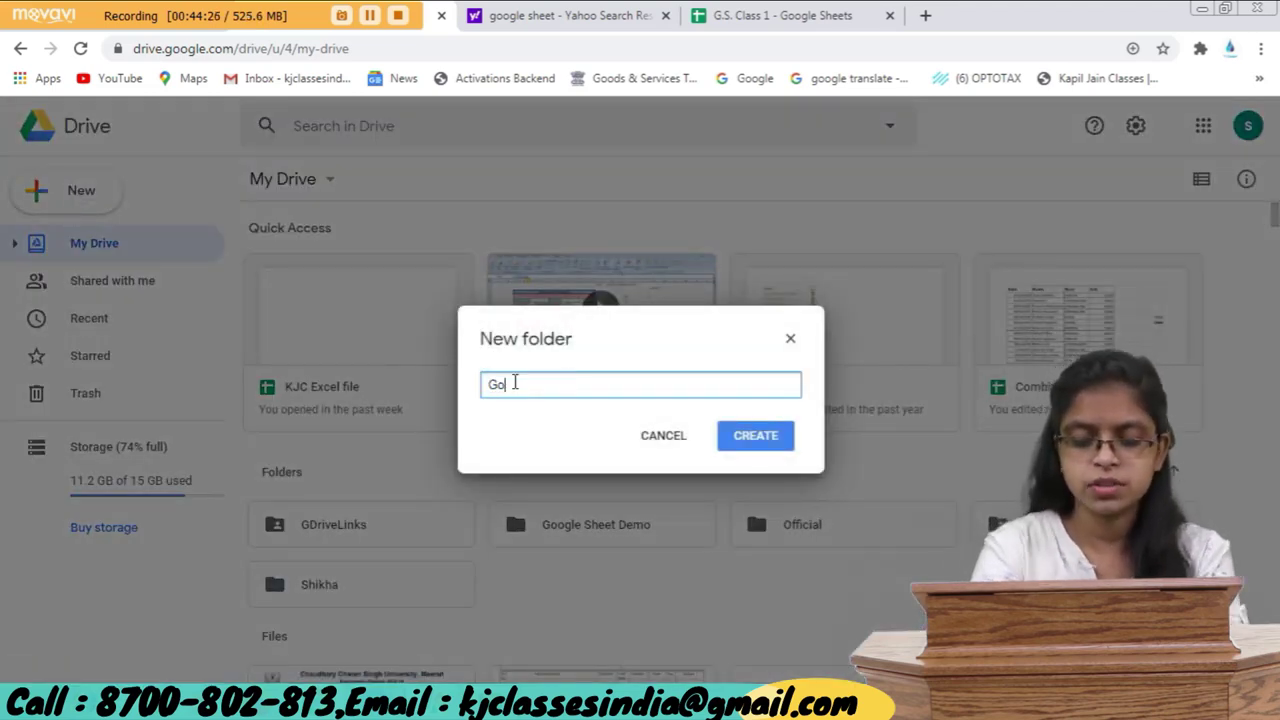
text(ogle )
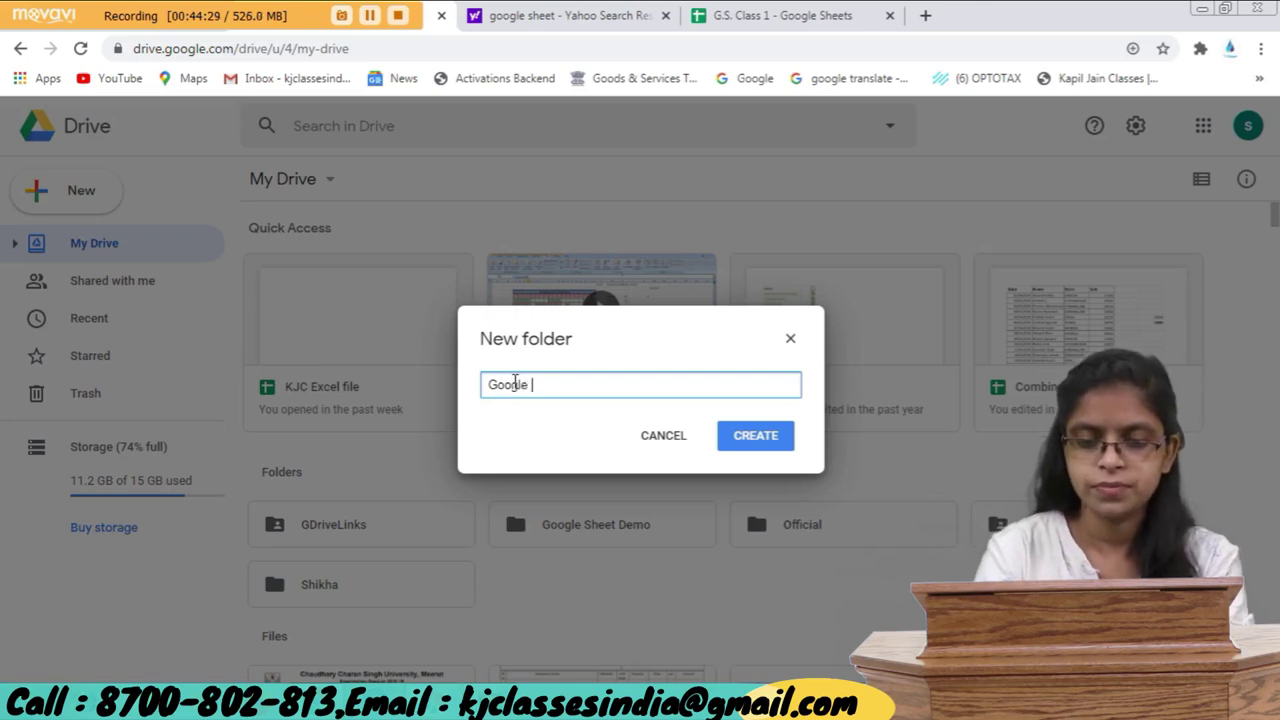
text(Sheet C)
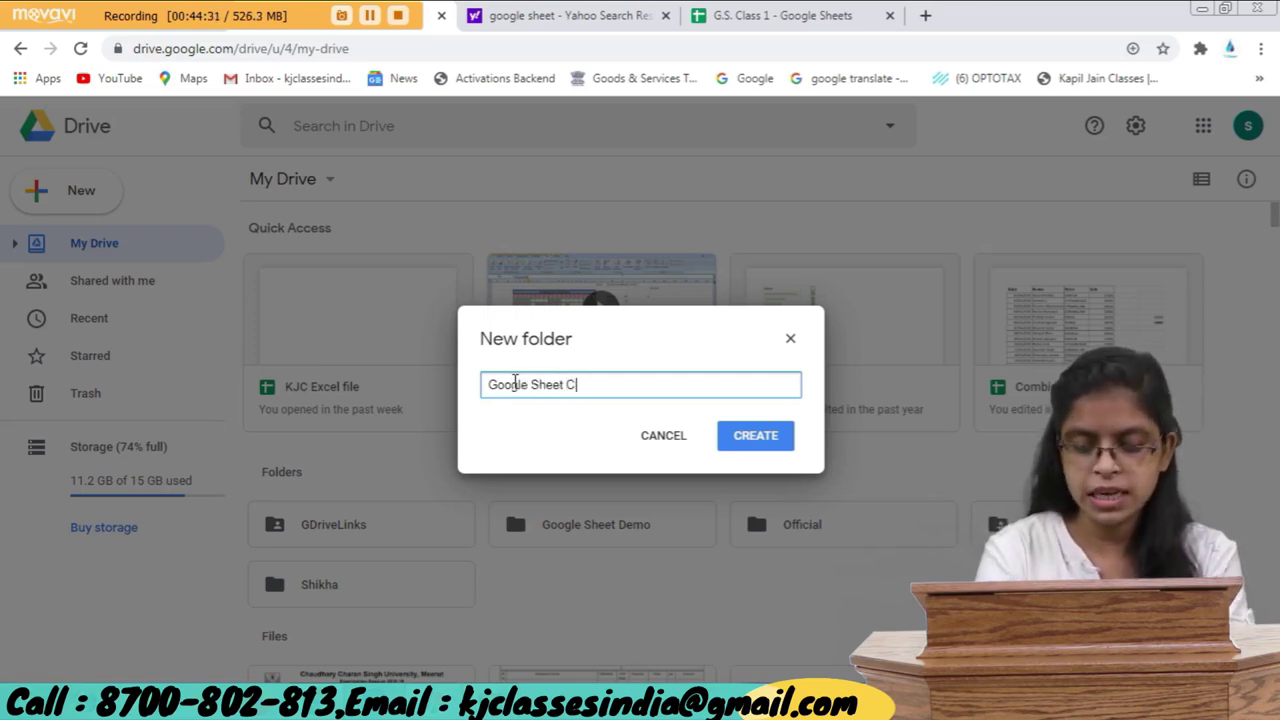
text(lasses)
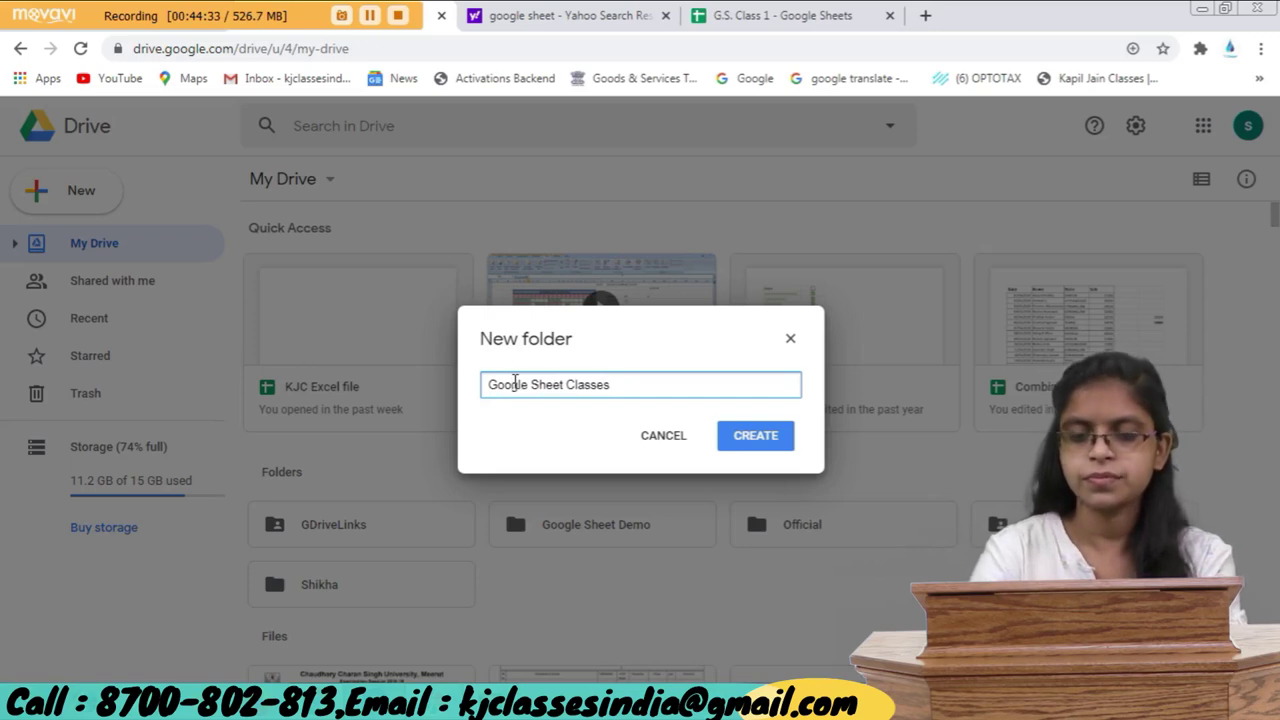
key(Return)
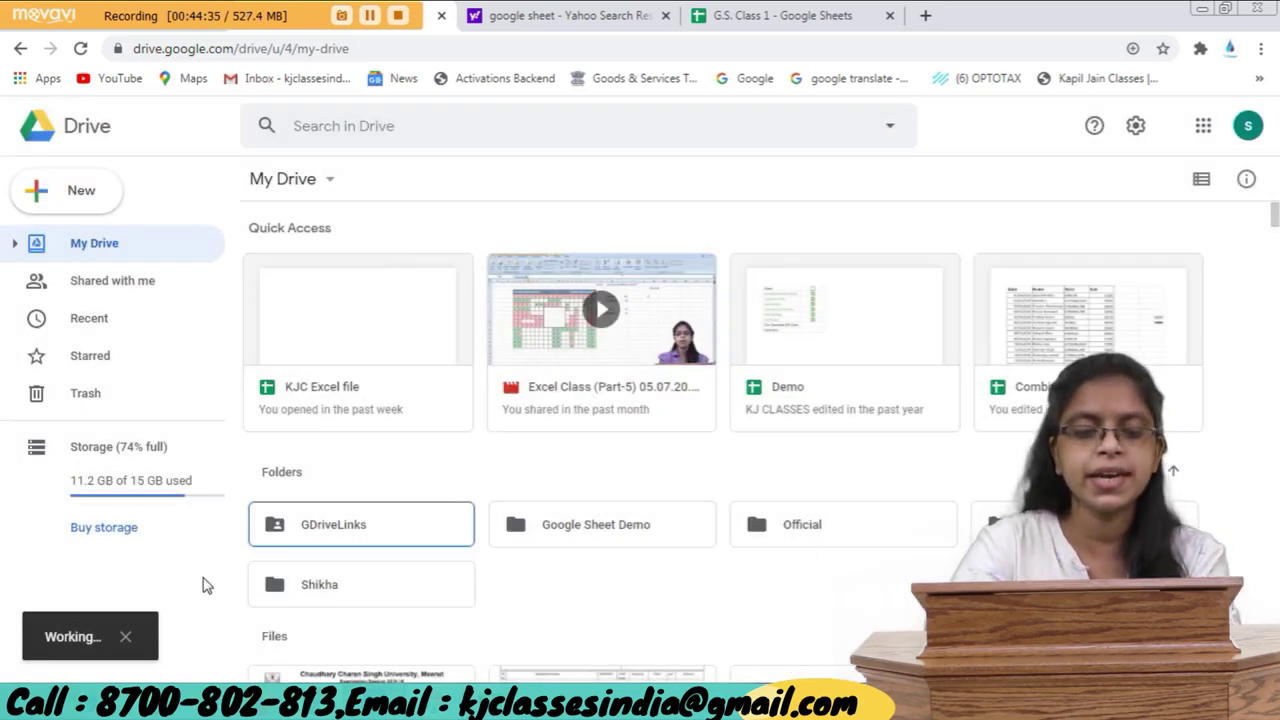
scroll(306, 520, down, 4)
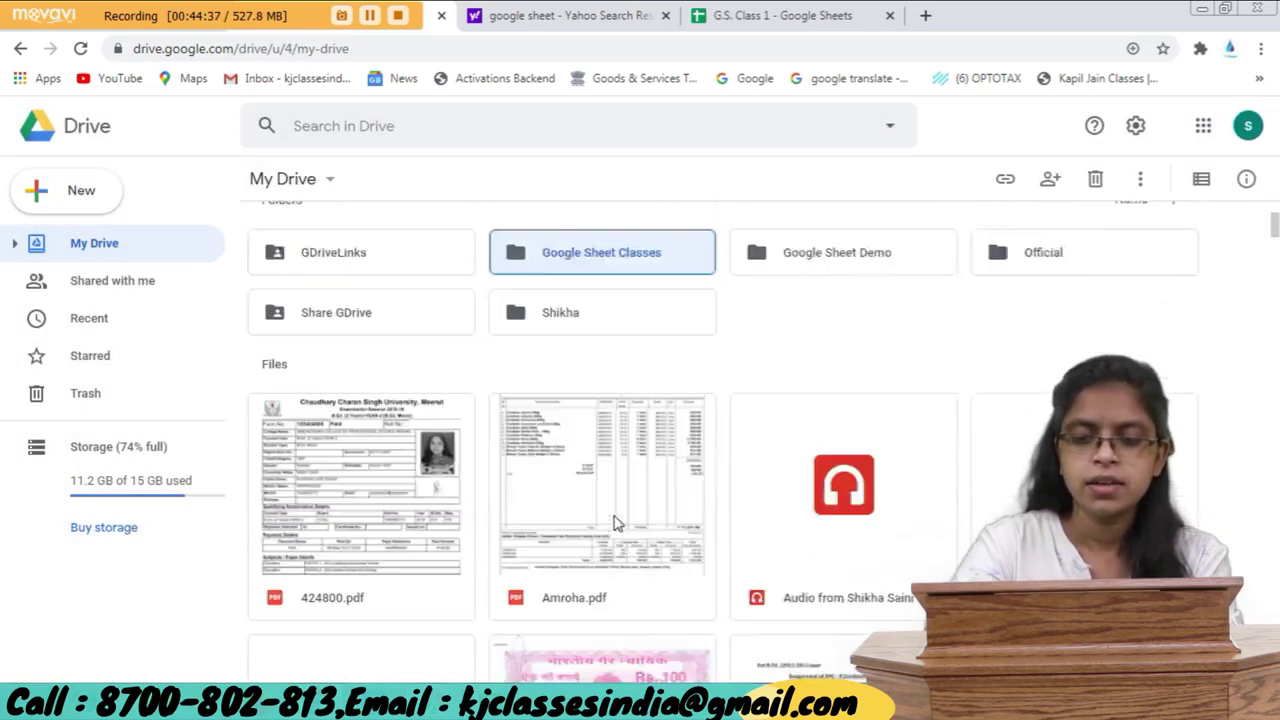
scroll(652, 432, up, 3)
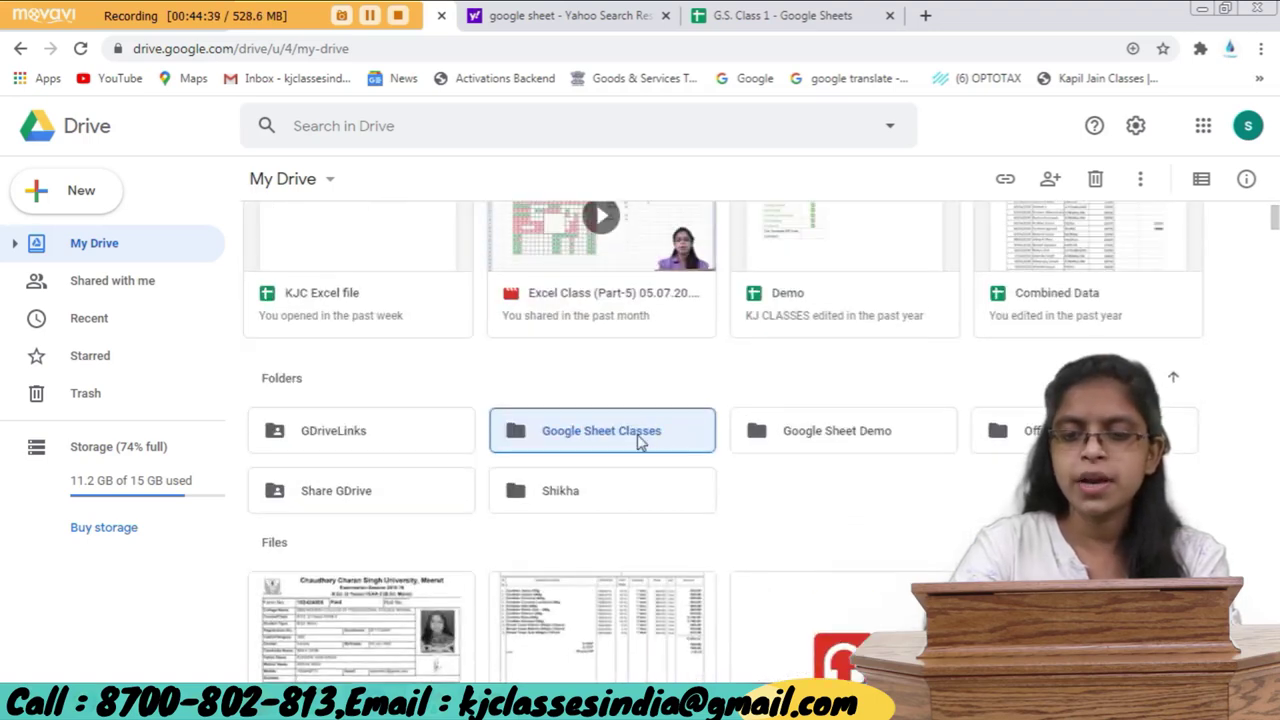
double_click(641, 443)
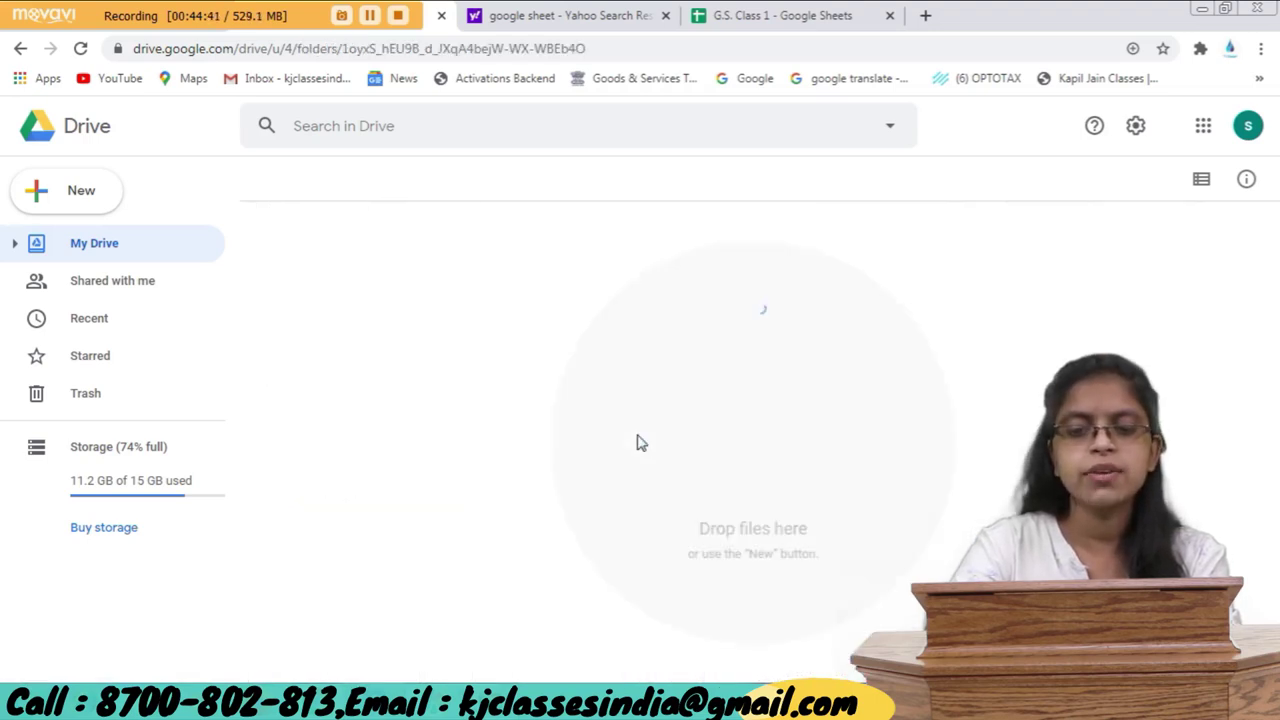
Start a new blank Google Sheets spreadsheet inside the folder from the New menu.
right_click(505, 284)
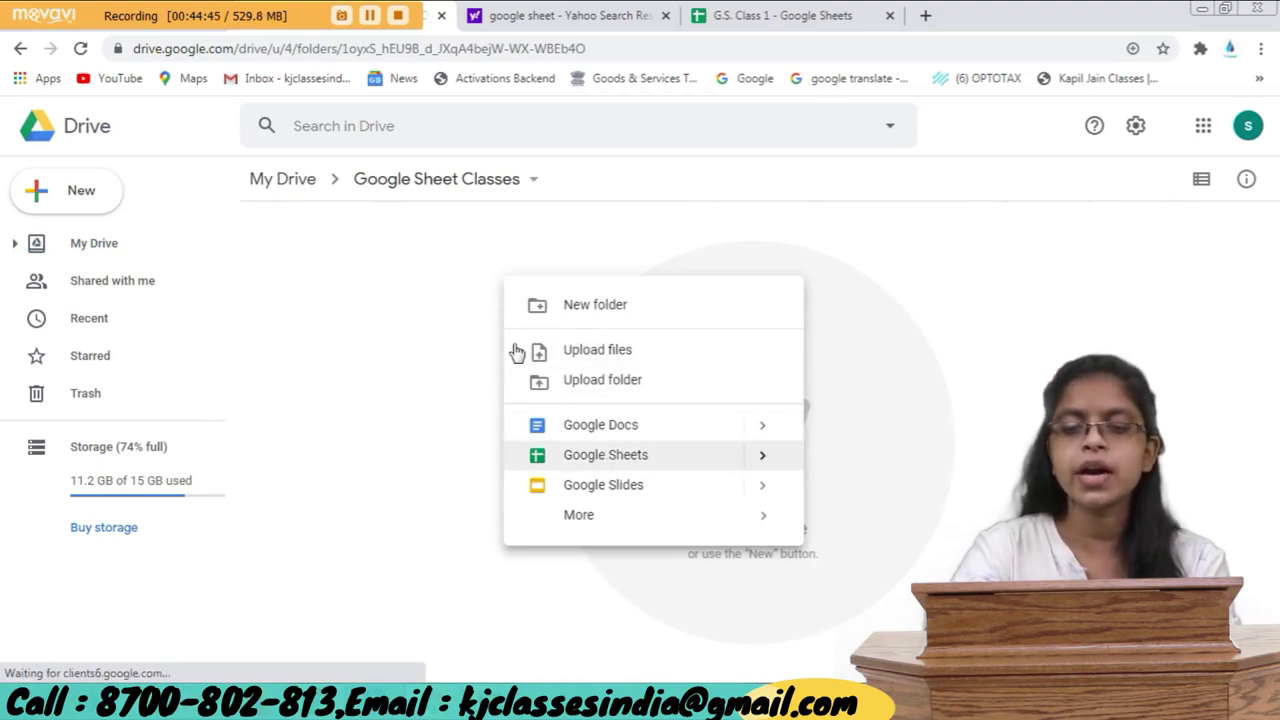
click(420, 253)
right_click(420, 253)
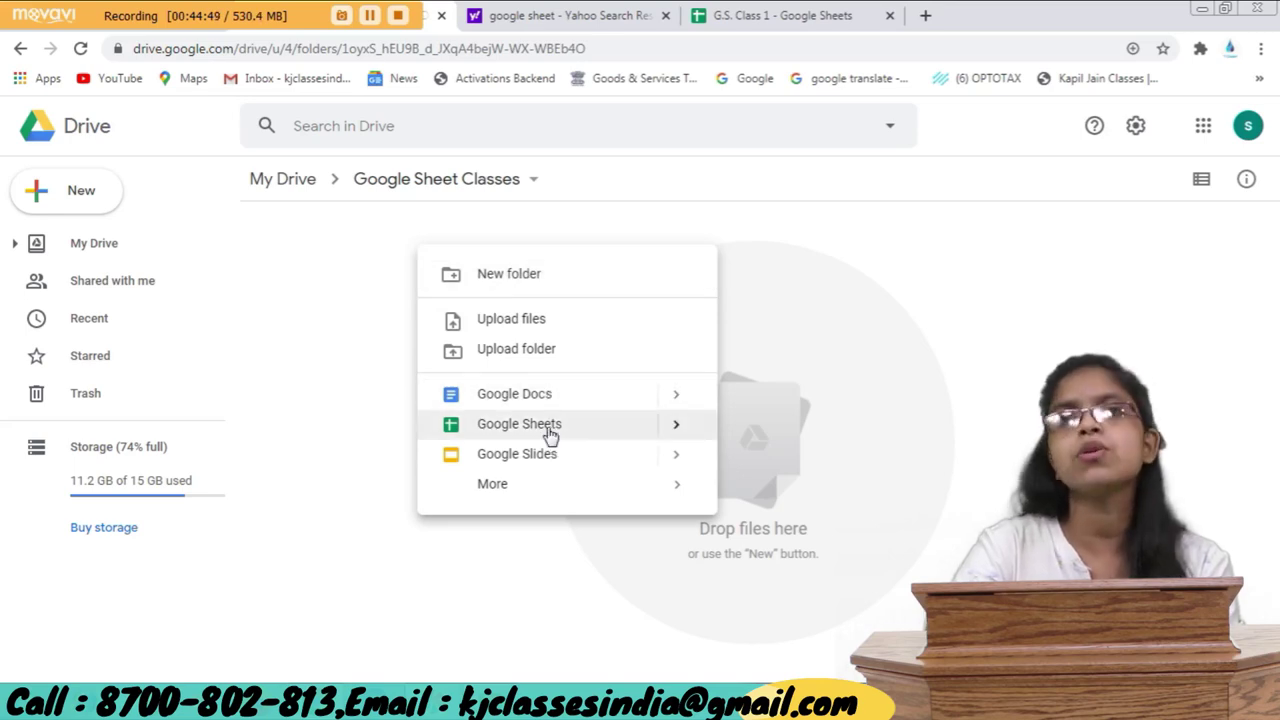
click(340, 272)
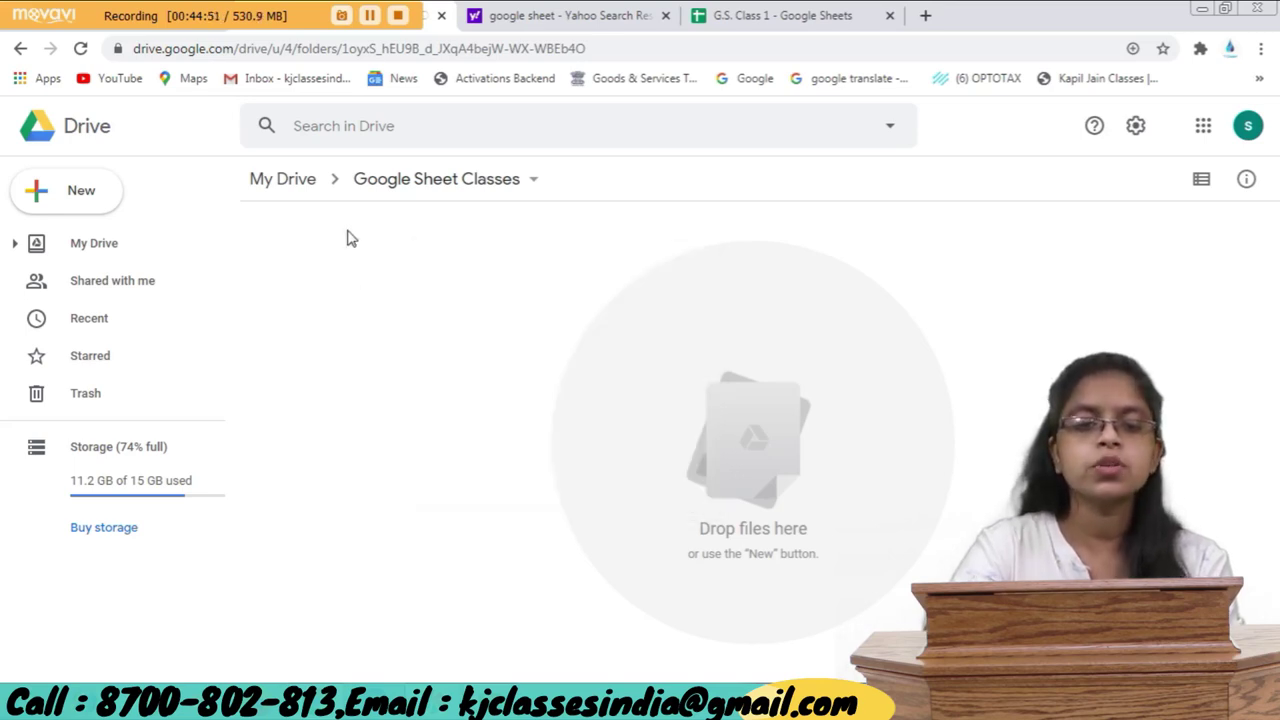
click(36, 191)
click(155, 358)
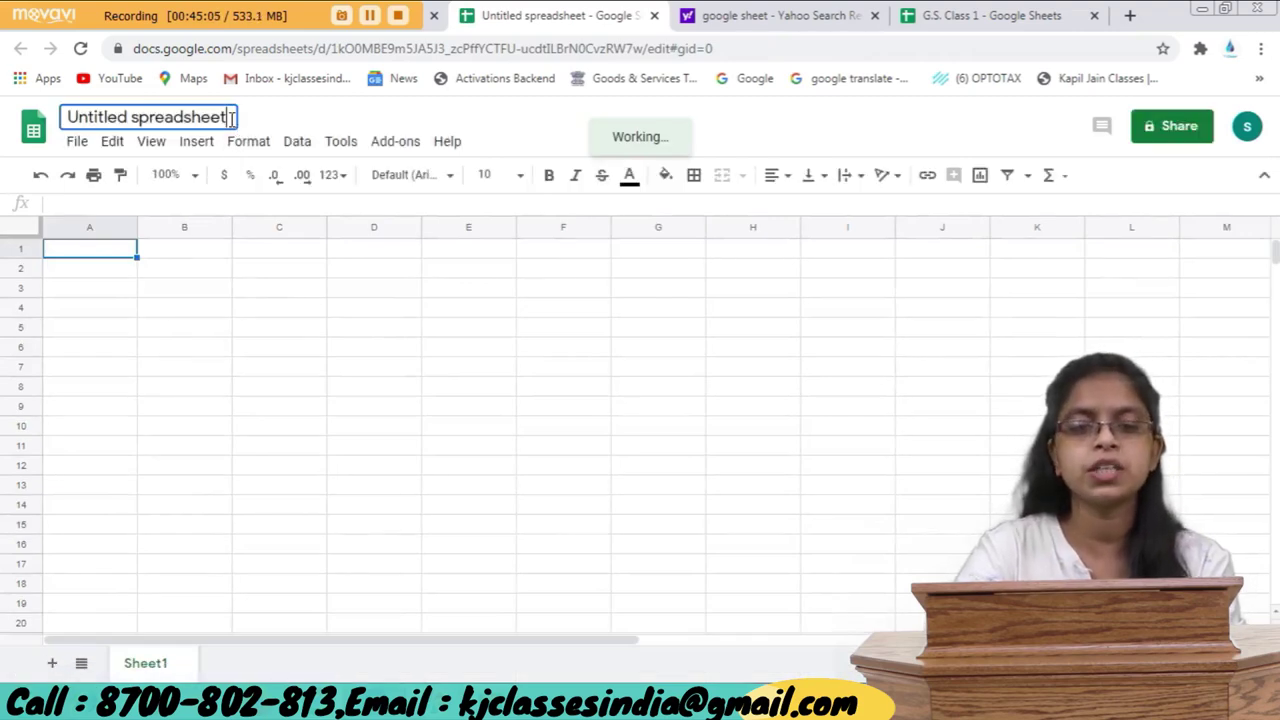
Replace the 'Untitled spreadsheet' title with 'Class 1'.
double_click(229, 119)
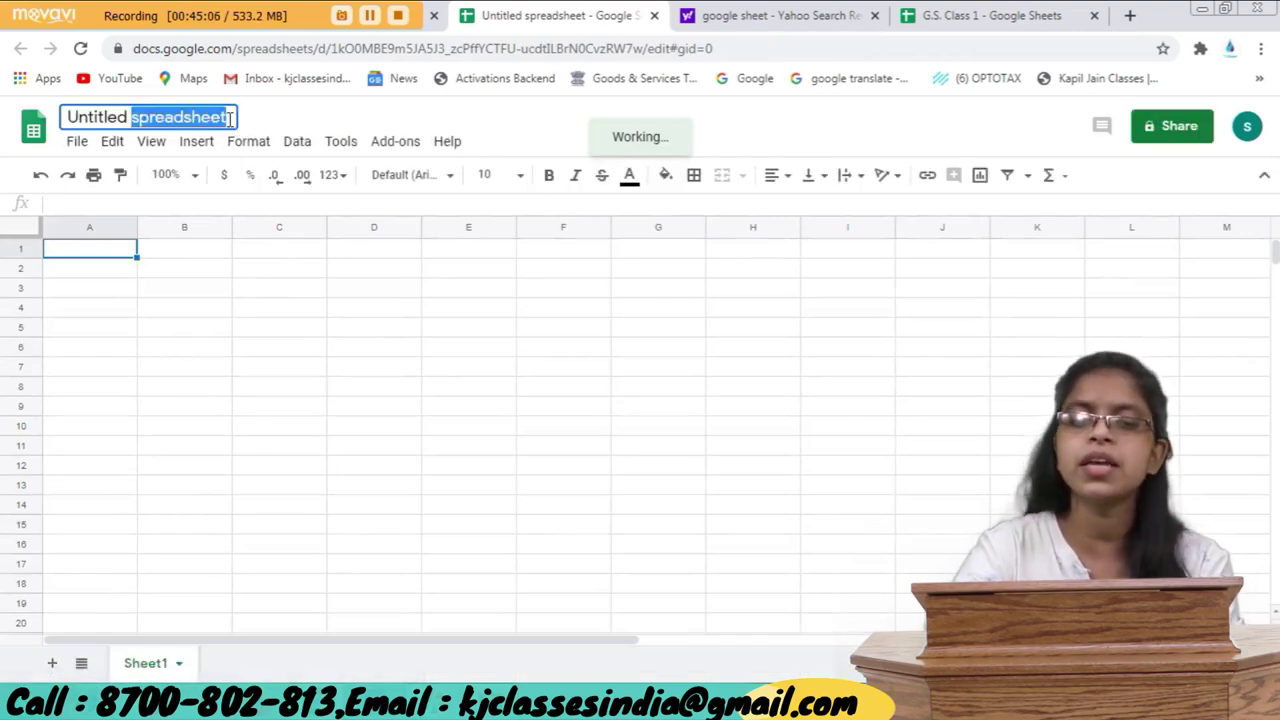
click(229, 119)
click(194, 269)
click(179, 117)
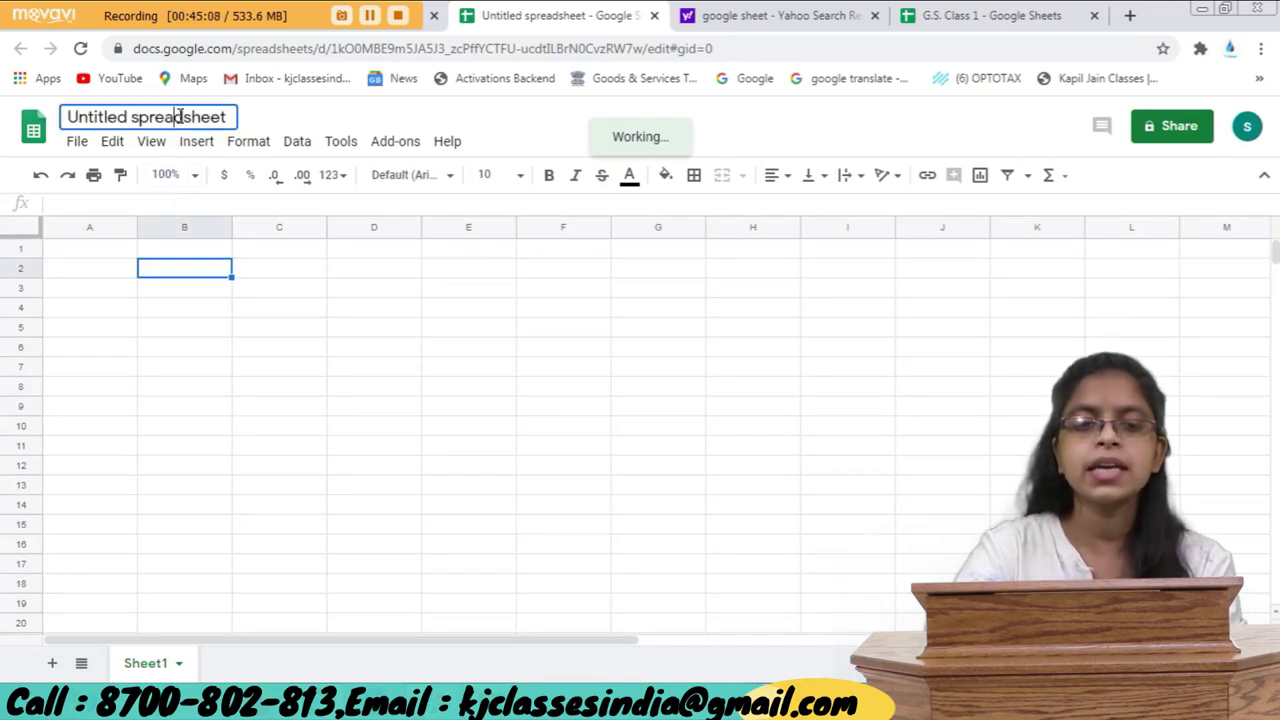
triple_click(202, 117)
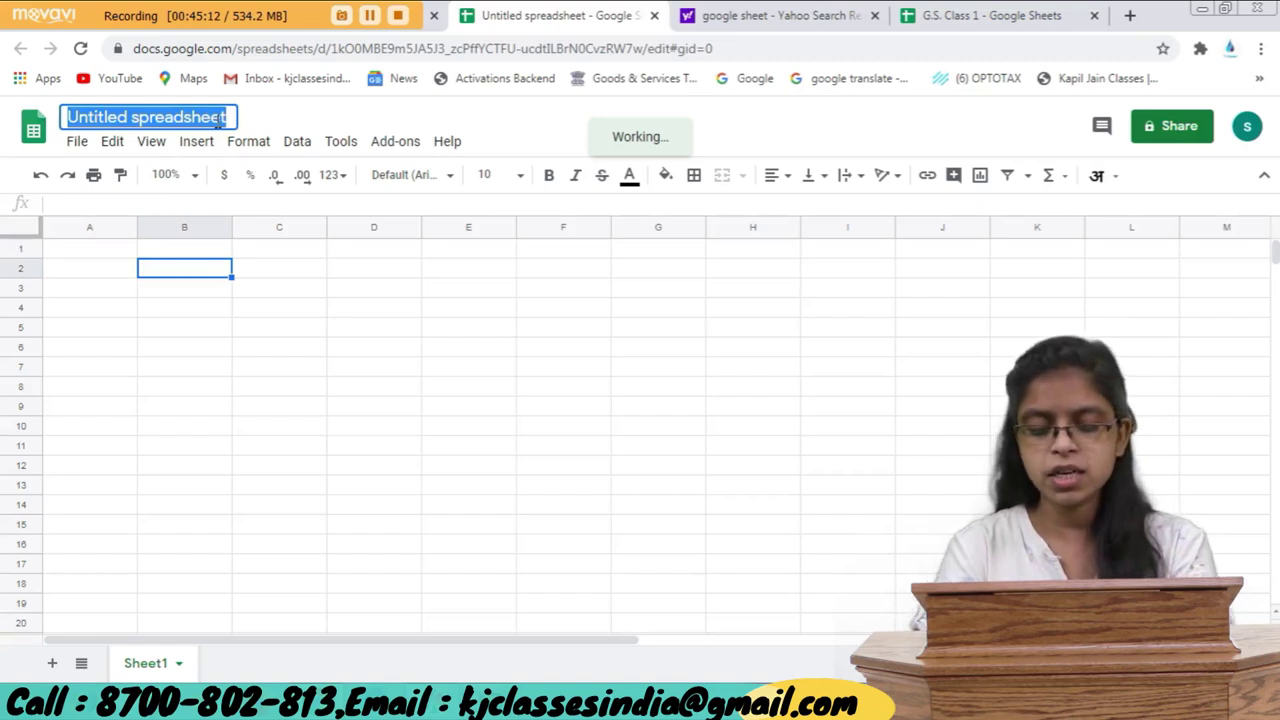
text(Class )
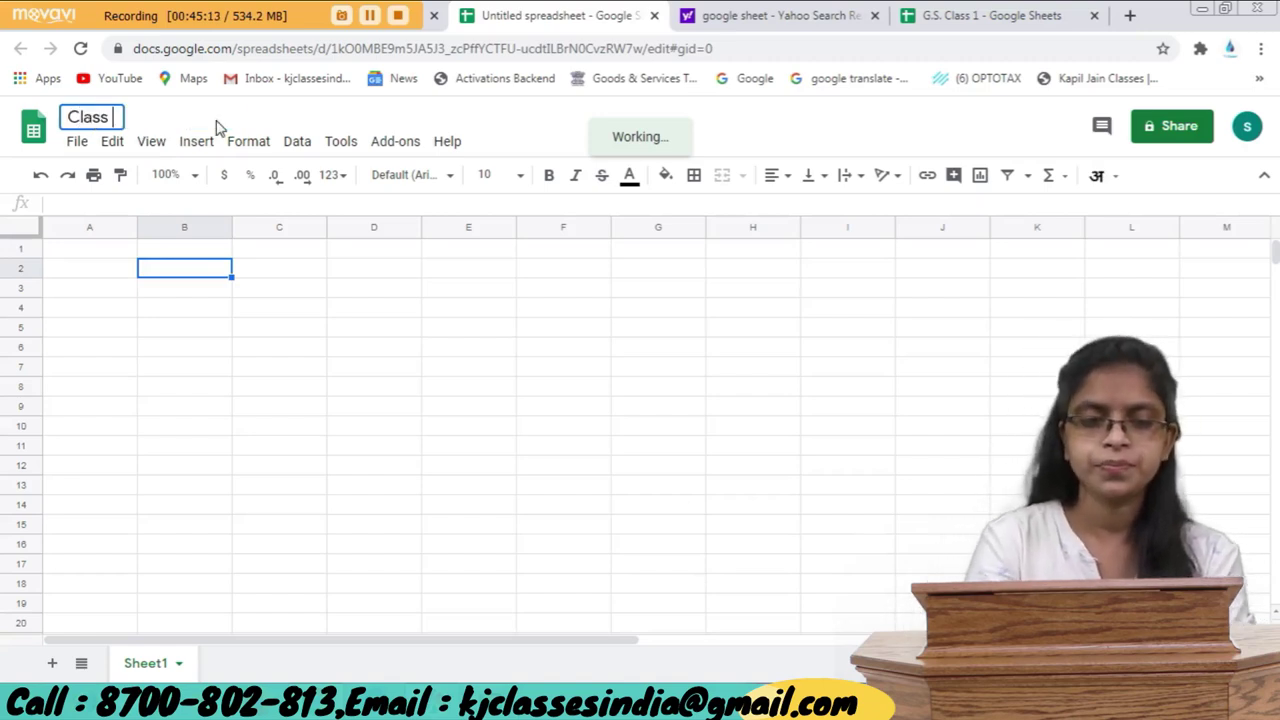
text(1)
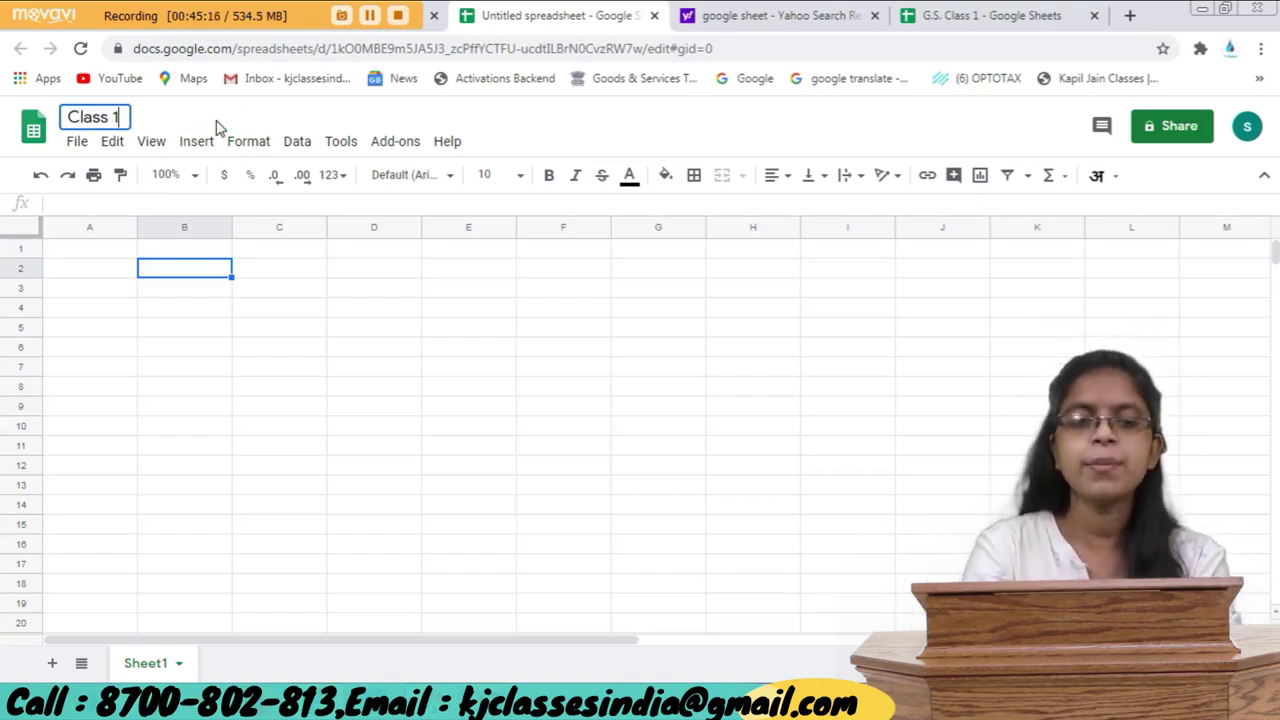
key(Return)
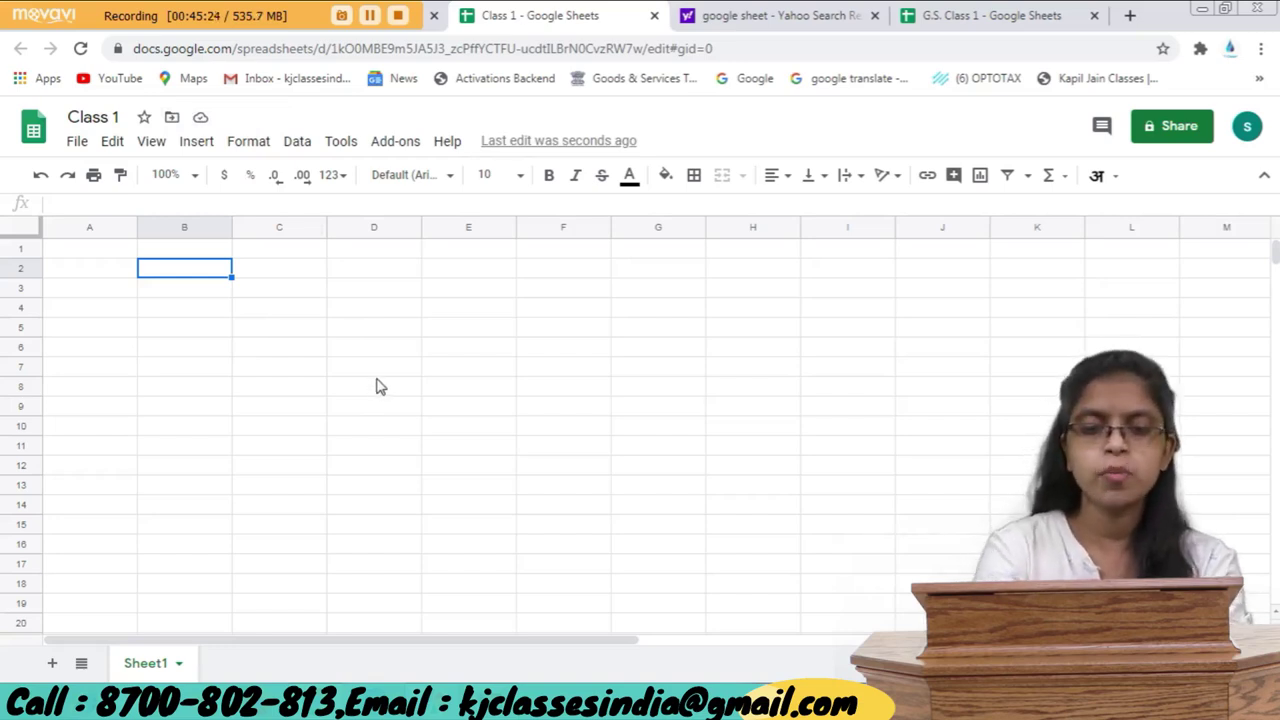
Enter sfdghs, cbhFSHdb and fdghaDF into B2–B4, then close the Class 1 tab.
text(sfdghs)
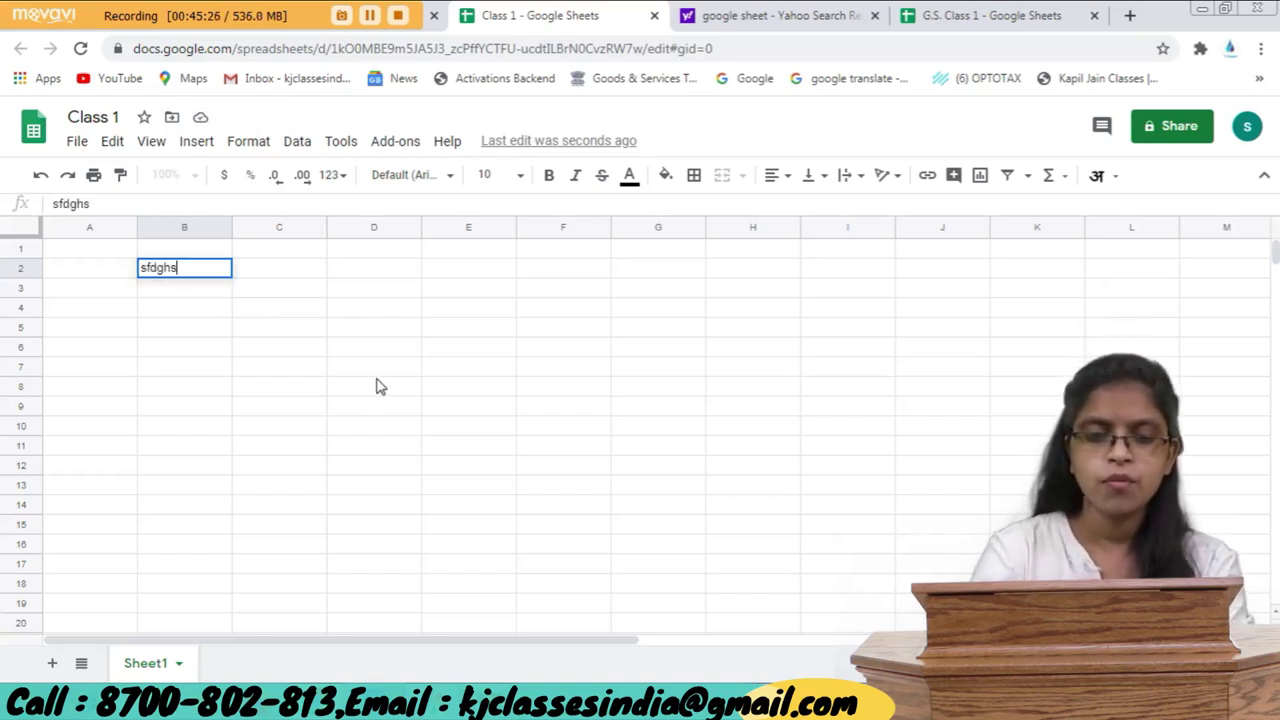
key(Return)
text(cbhFSHdb)
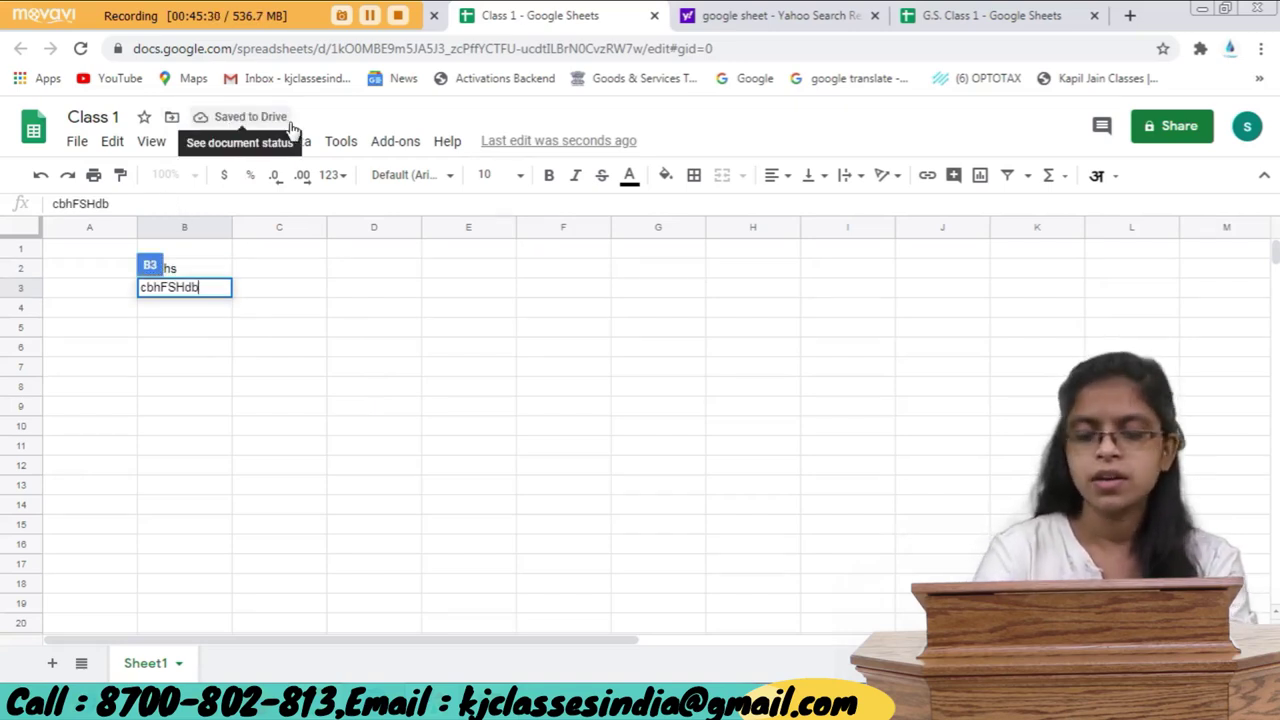
key(Return)
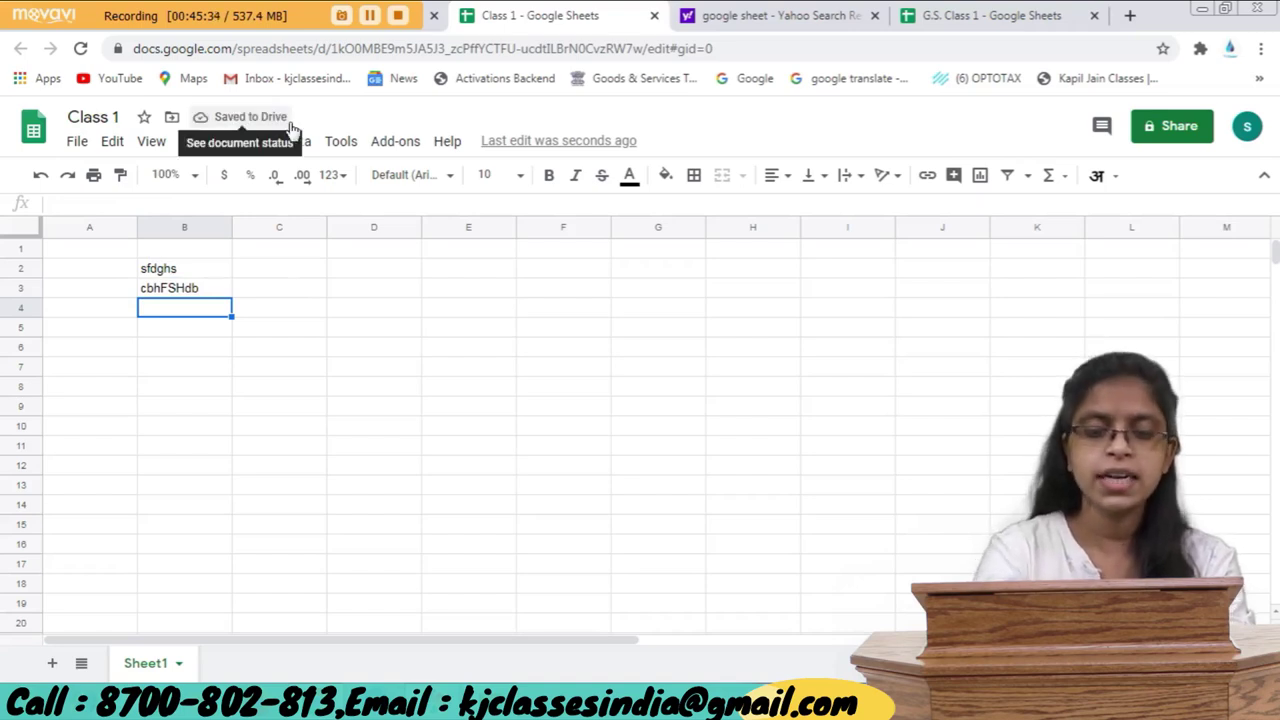
text(fdghaDF)
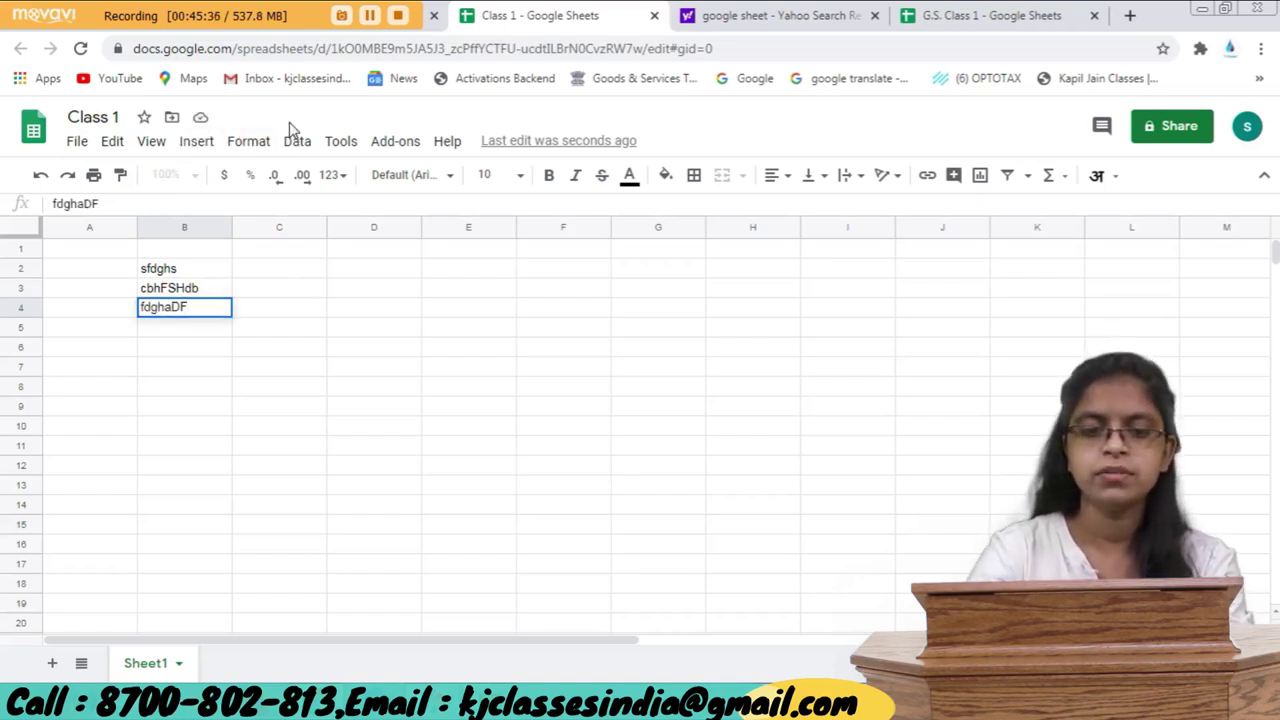
click(654, 15)
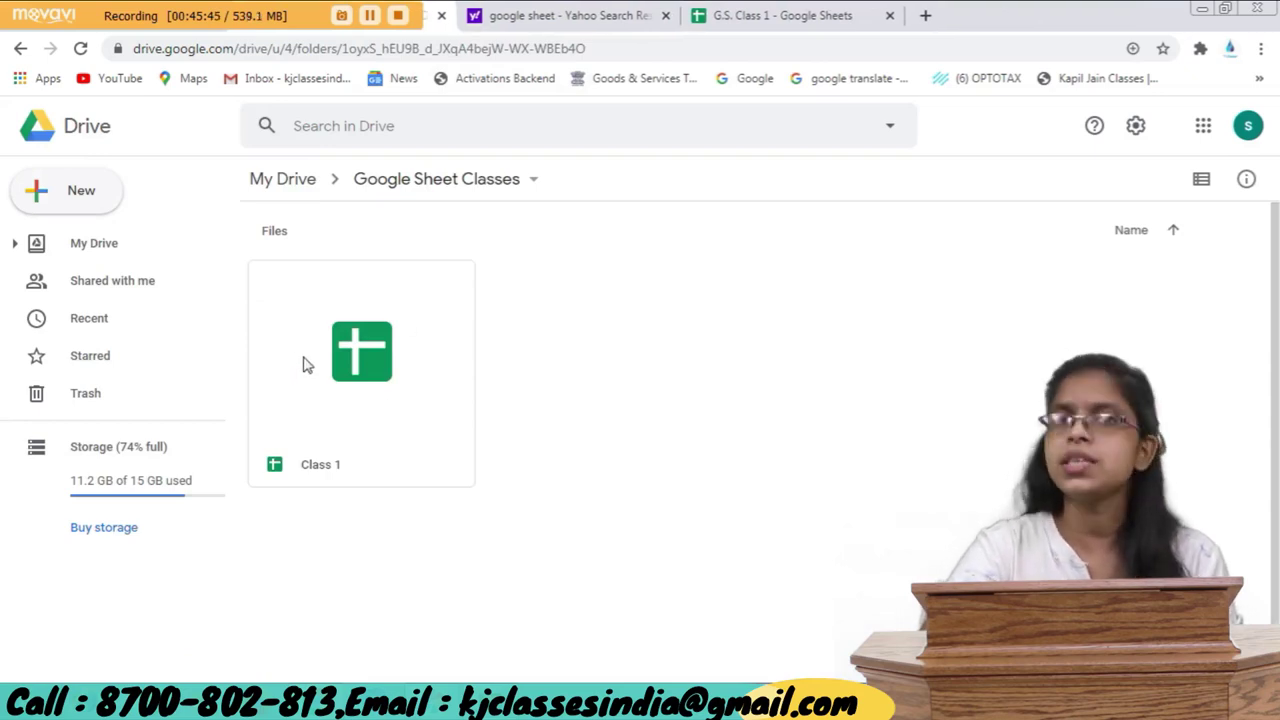
Open the Class 1 file from the Google Sheet Classes folder listing.
double_click(388, 366)
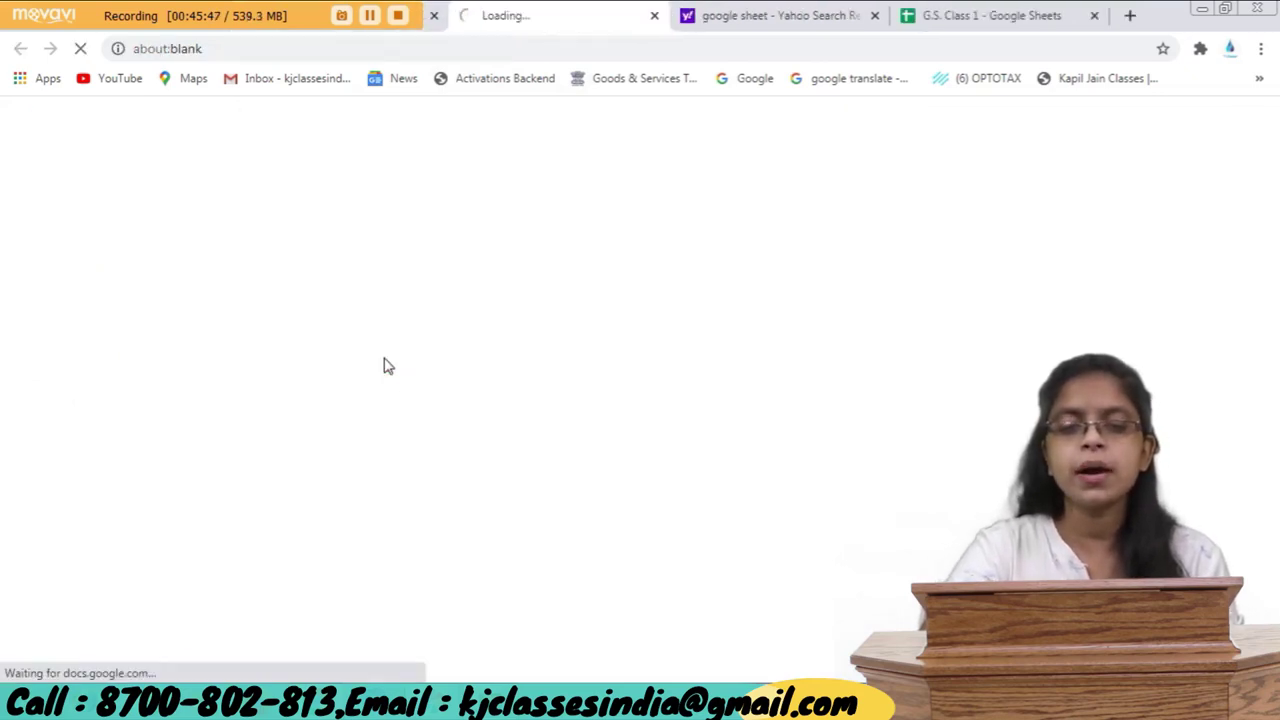
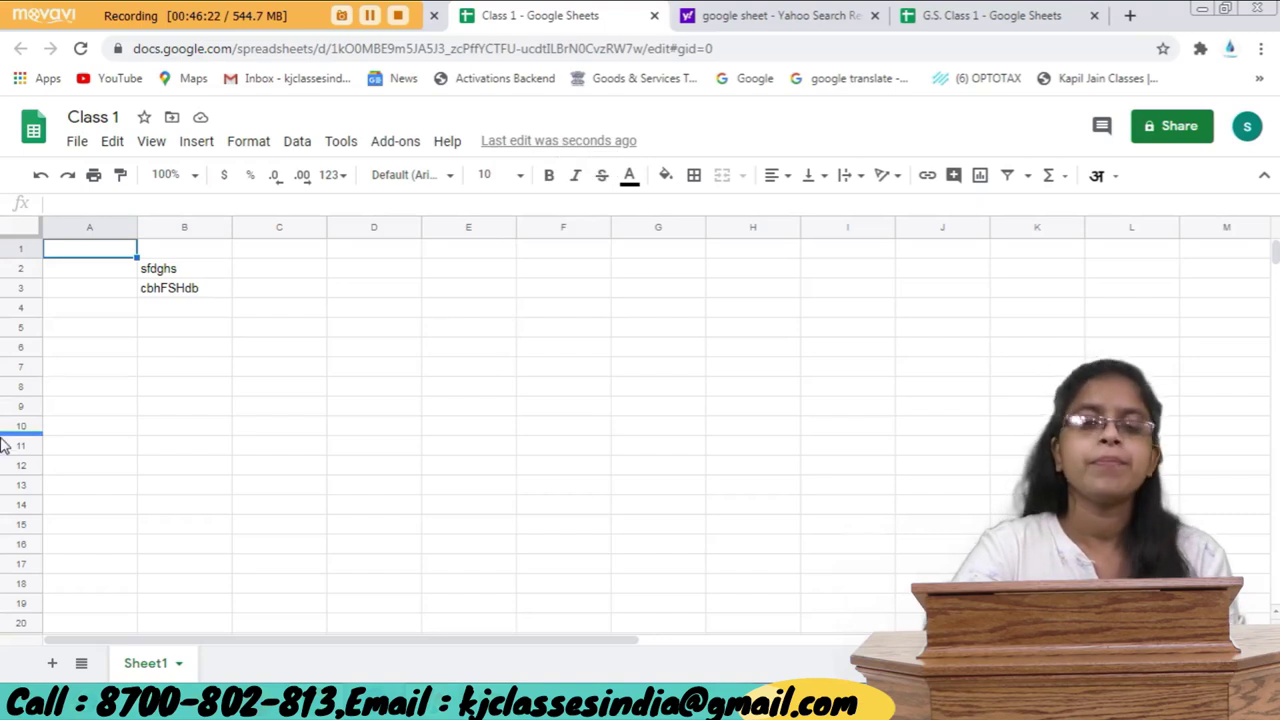
Close the scratch Class 1 tab, confirm G.S. Class 1 is saved, and star it.
click(655, 17)
click(712, 18)
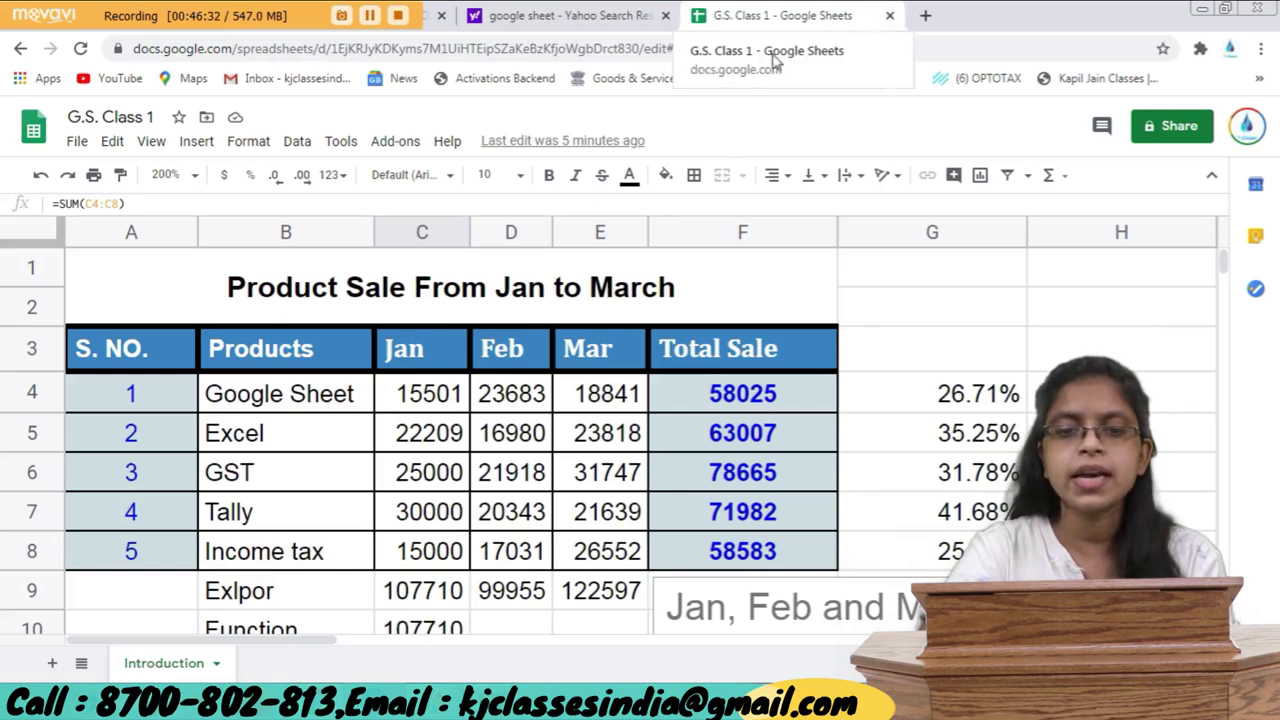
click(236, 119)
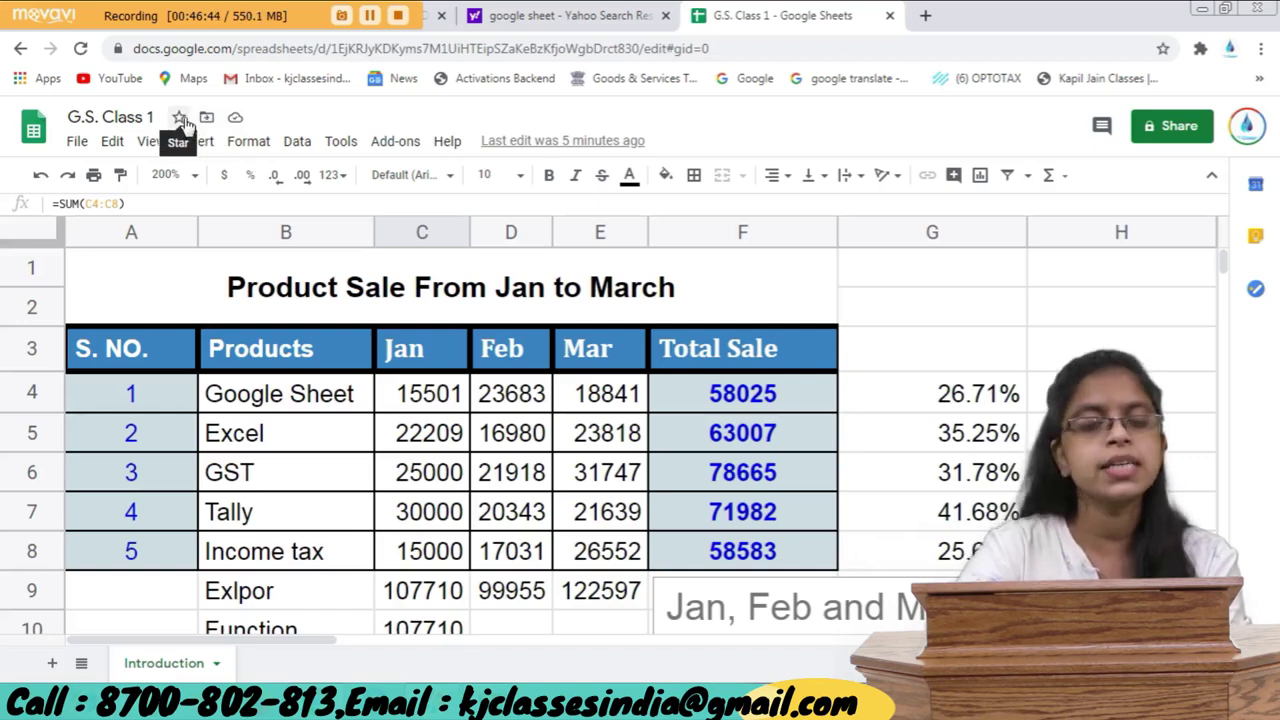
click(181, 118)
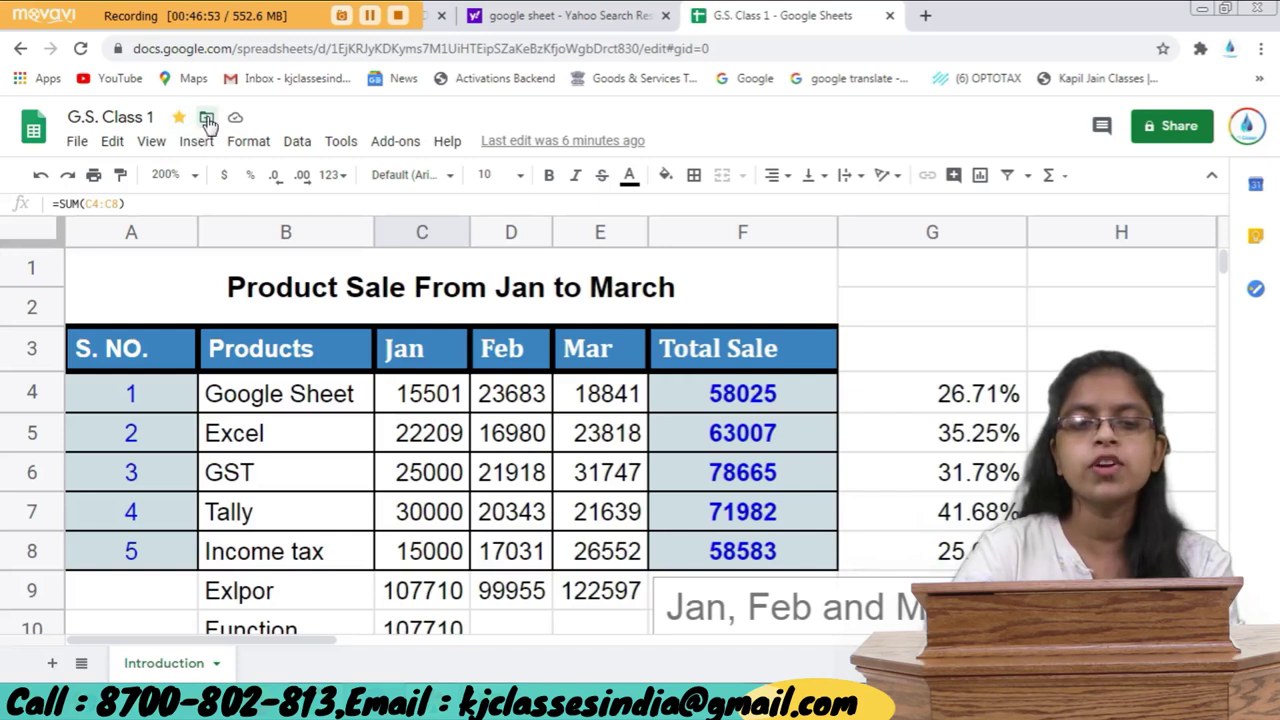
click(207, 119)
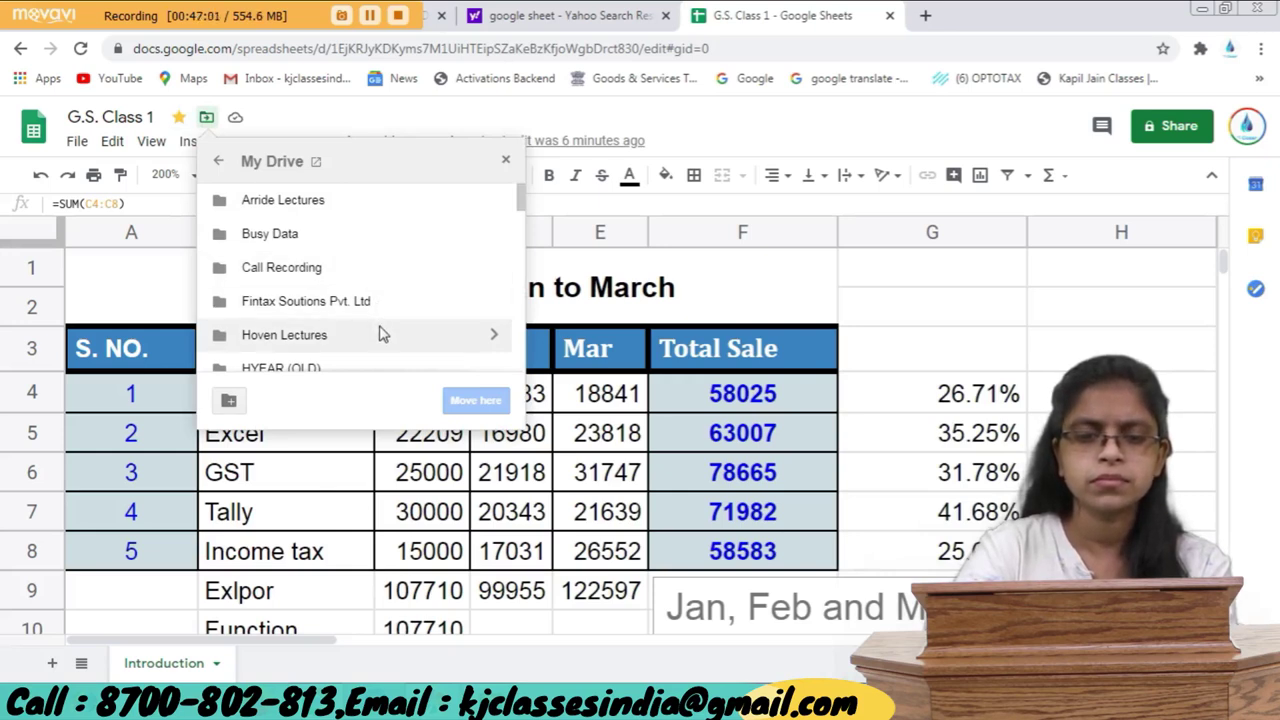
scroll(389, 338, down, 2)
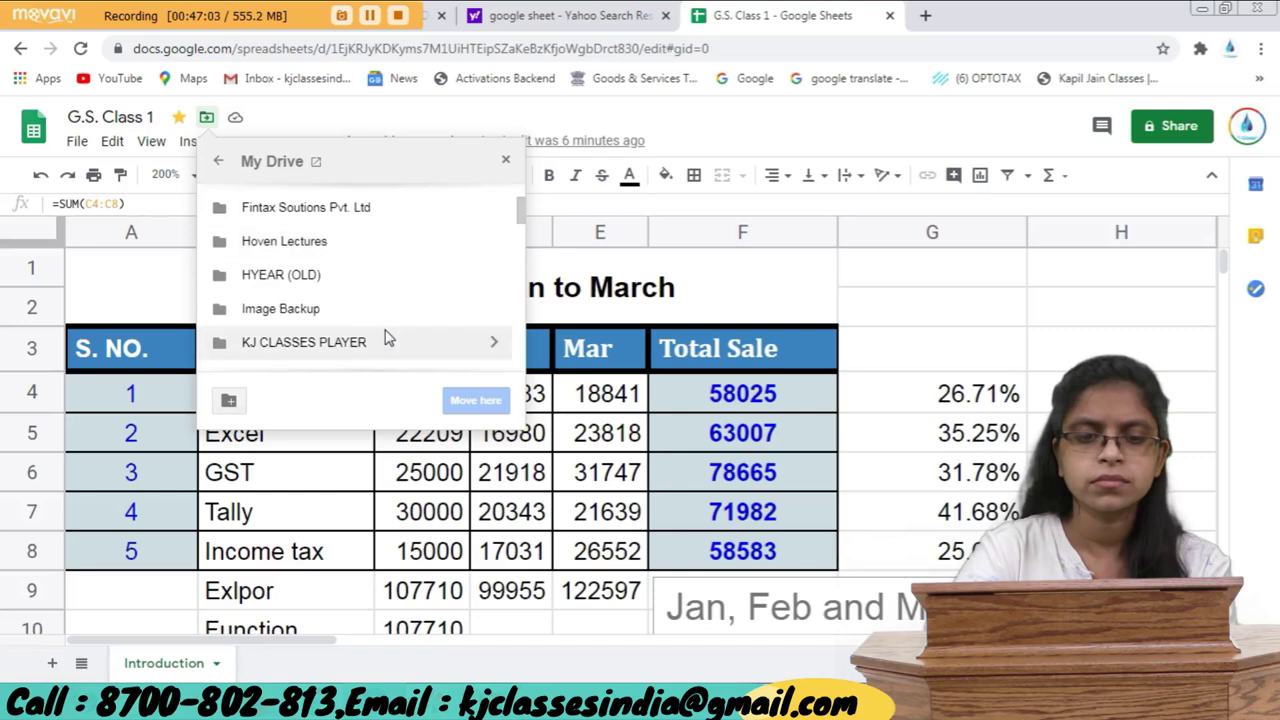
scroll(389, 338, down, 3)
scroll(389, 336, down, 1)
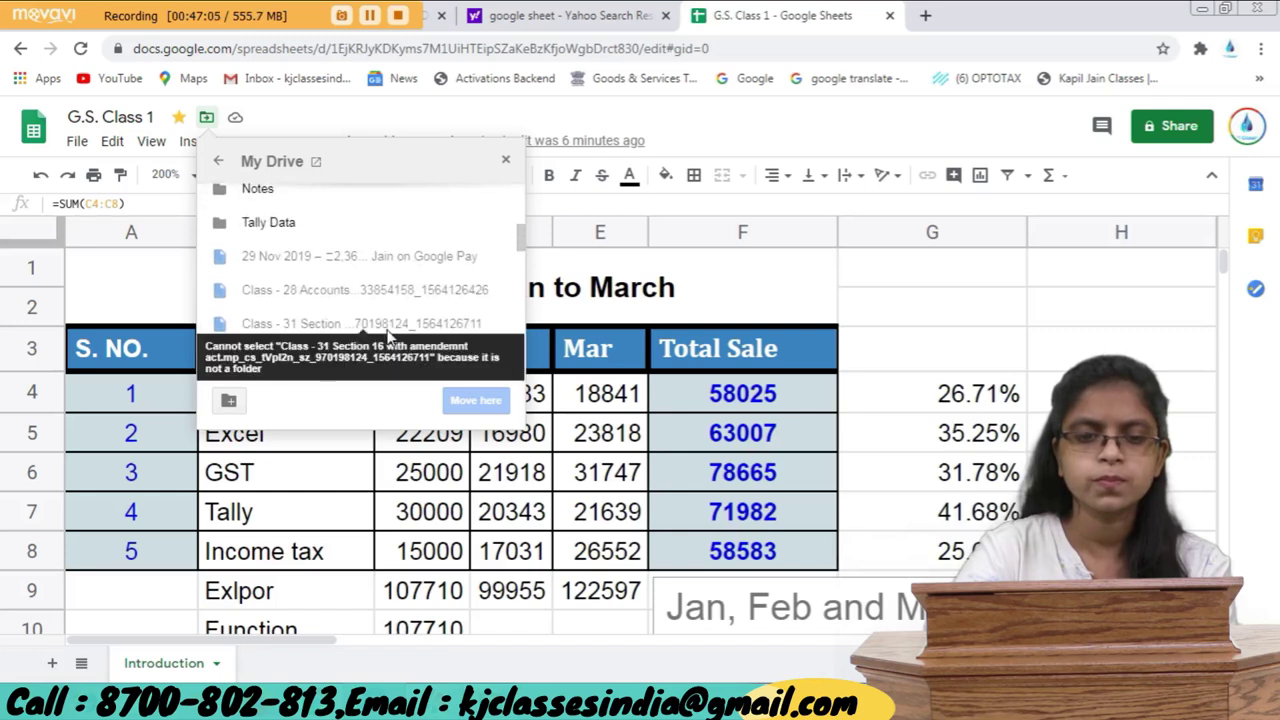
scroll(392, 330, up, 5)
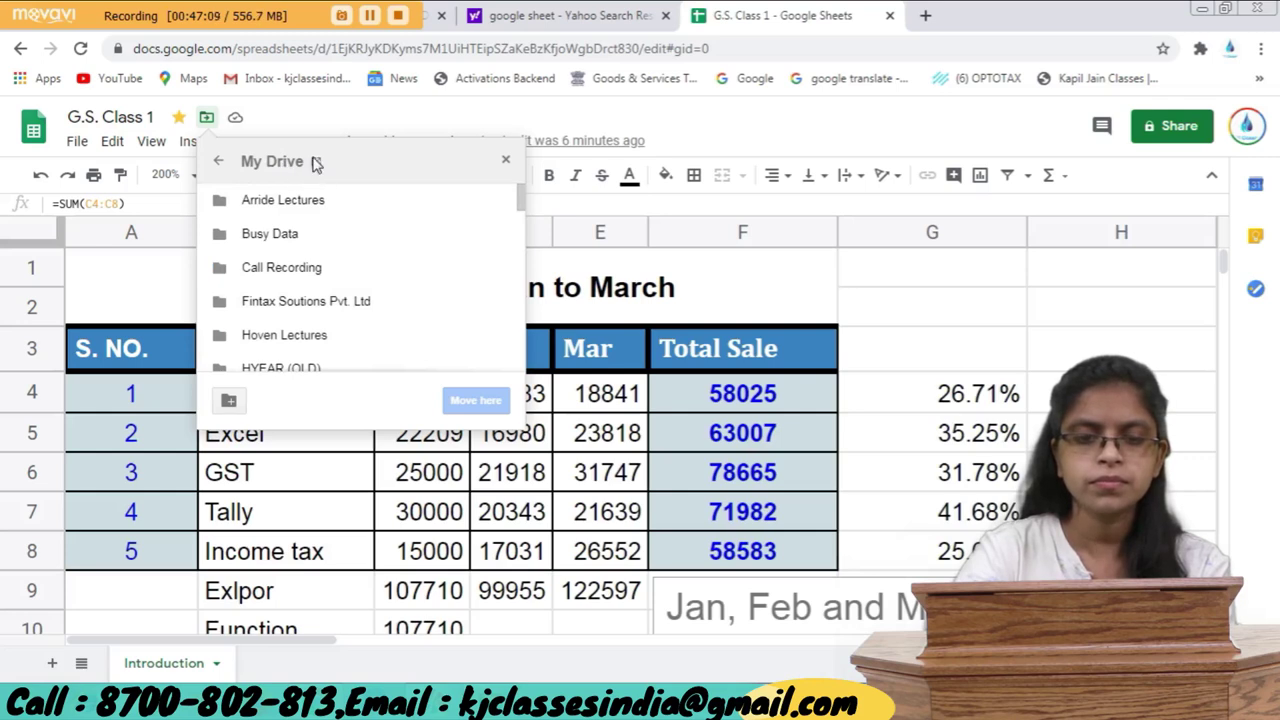
click(313, 162)
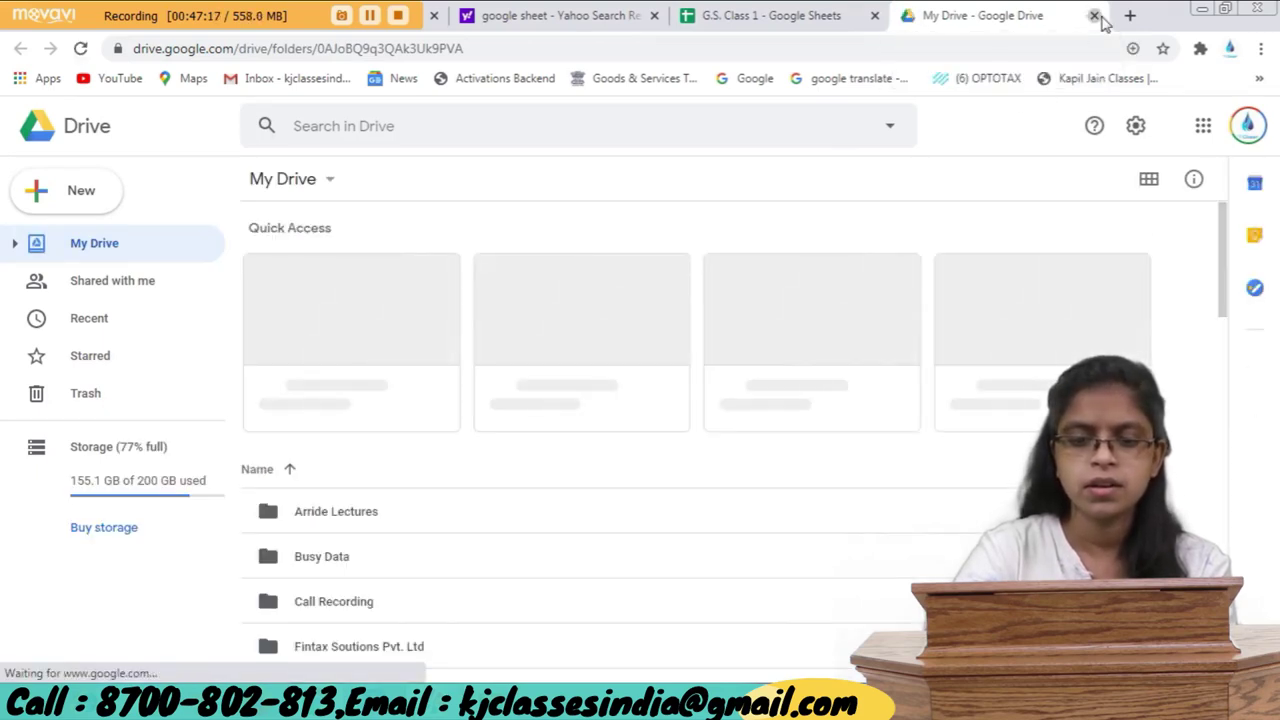
click(1094, 16)
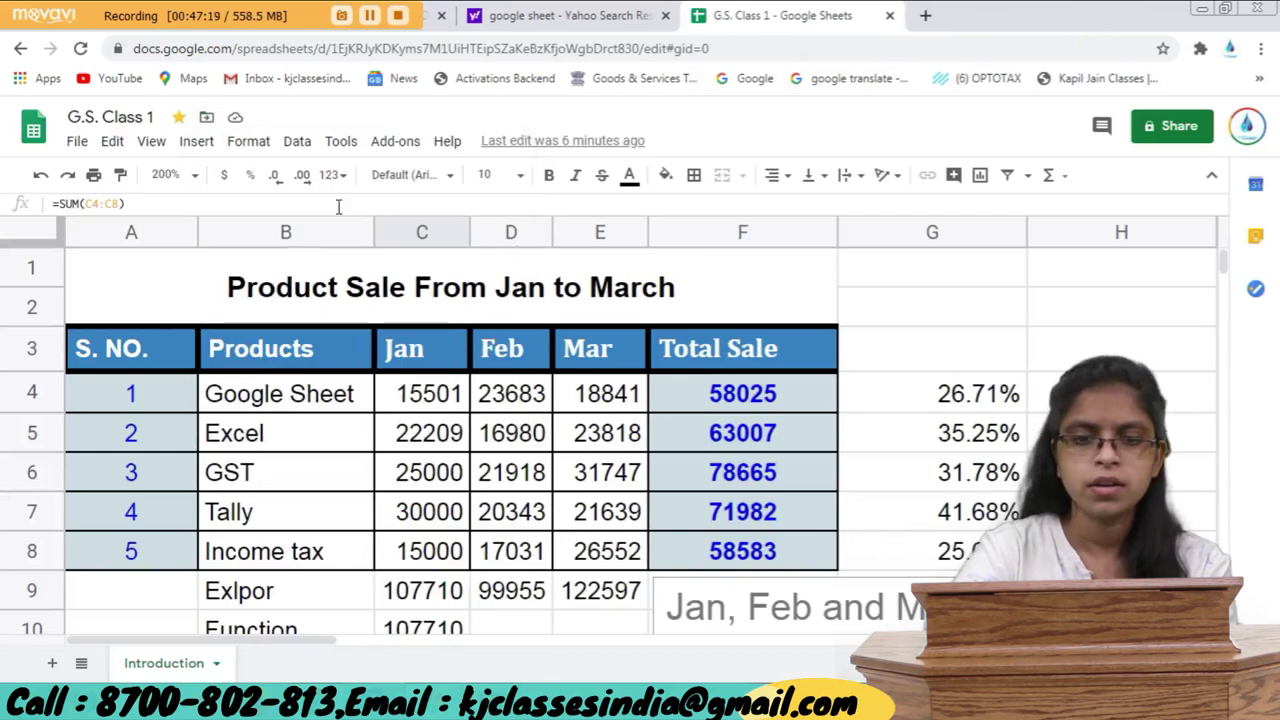
click(207, 118)
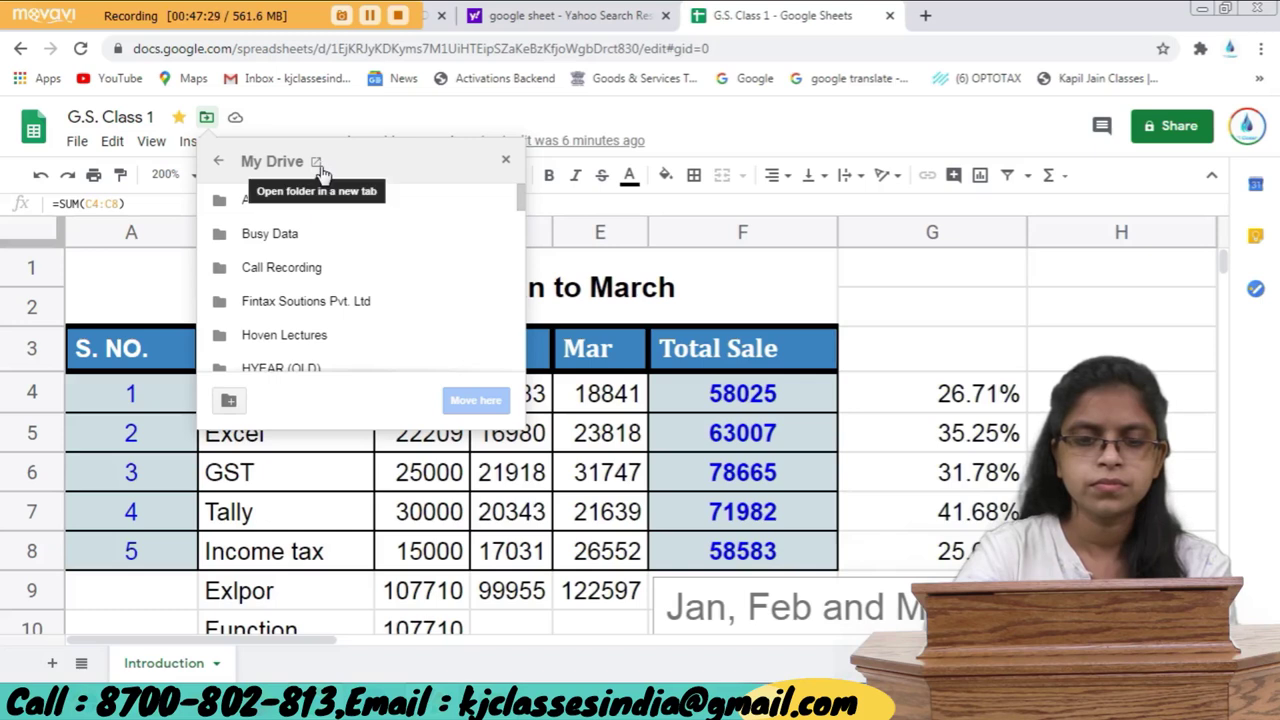
click(219, 161)
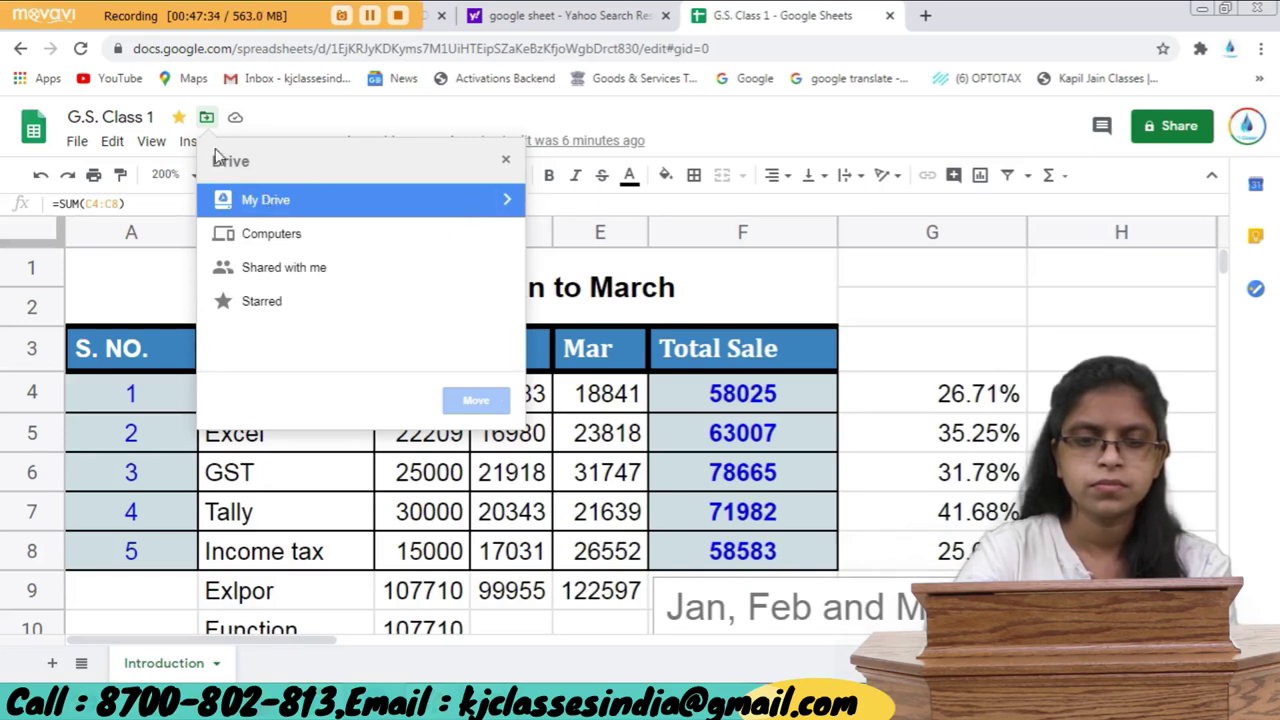
double_click(283, 200)
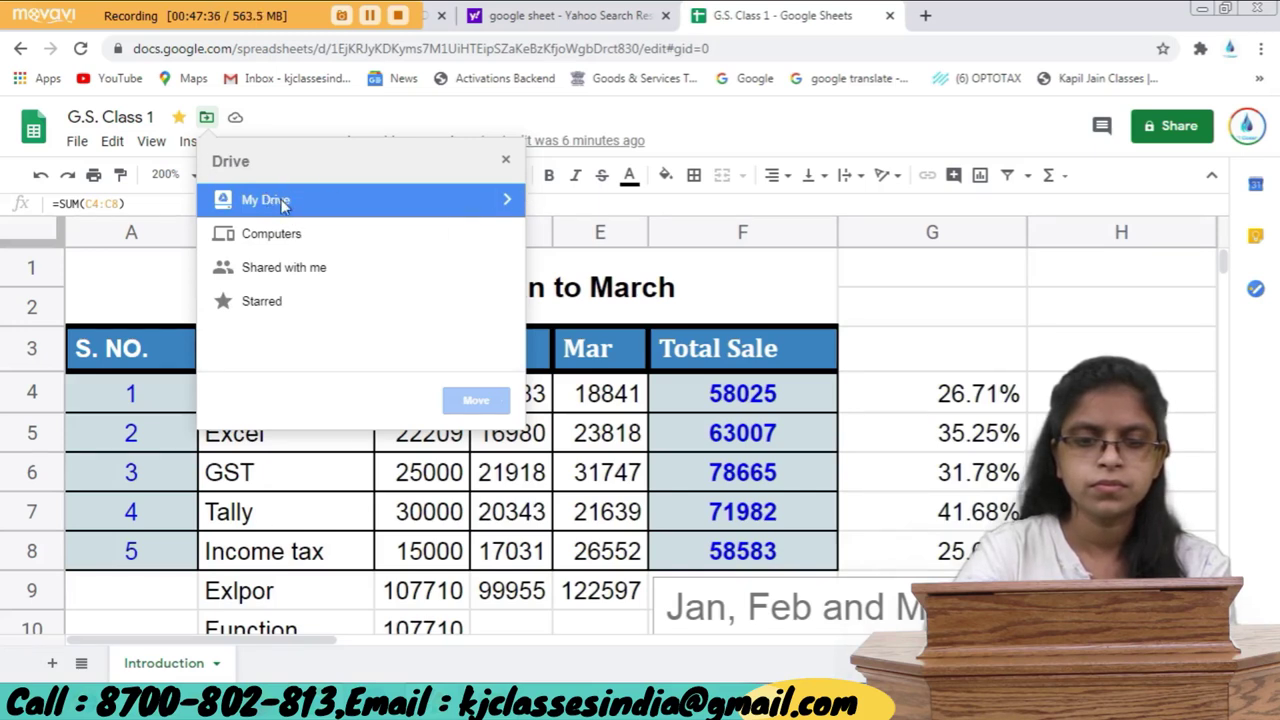
scroll(286, 334, down, 10)
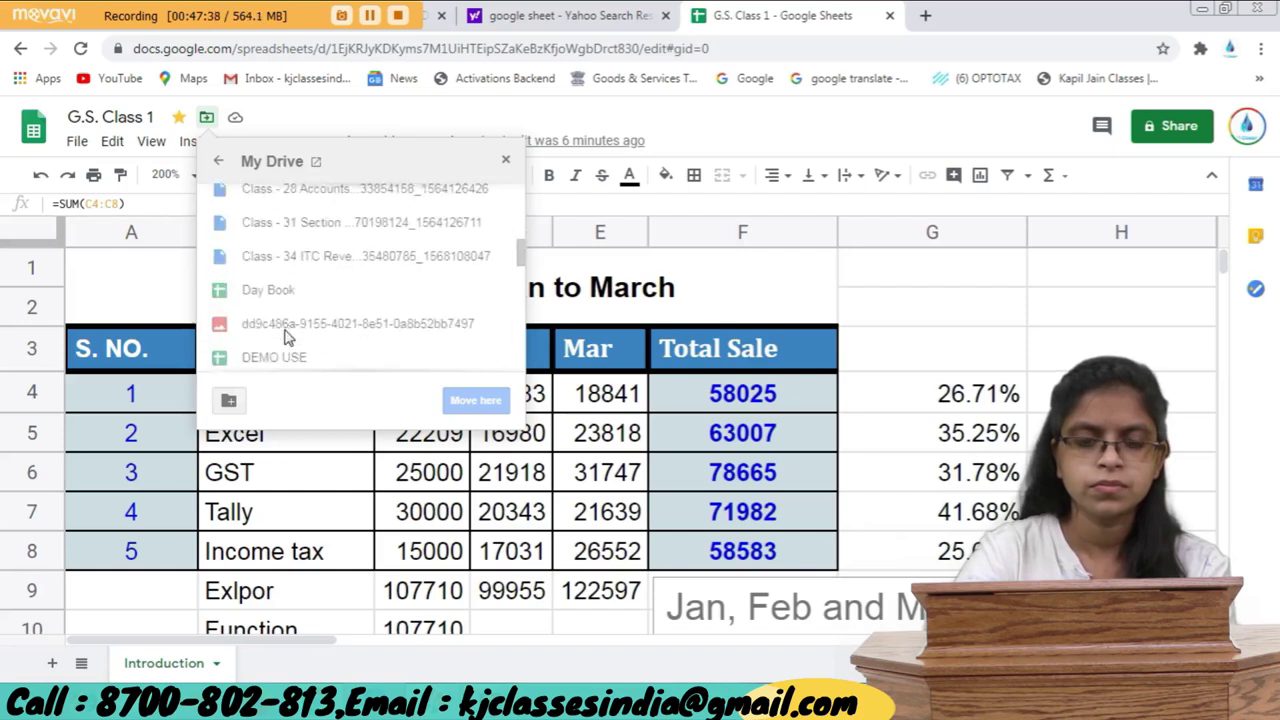
scroll(287, 338, down, 5)
scroll(287, 338, down, 2)
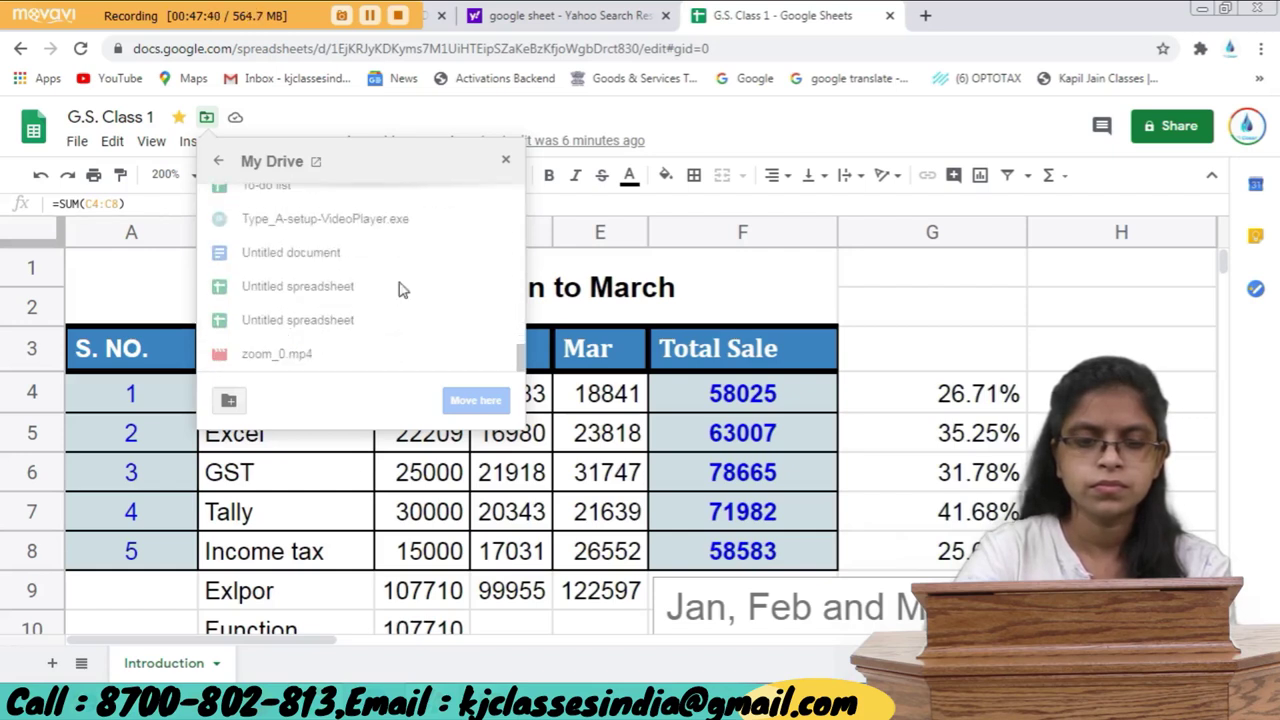
click(228, 400)
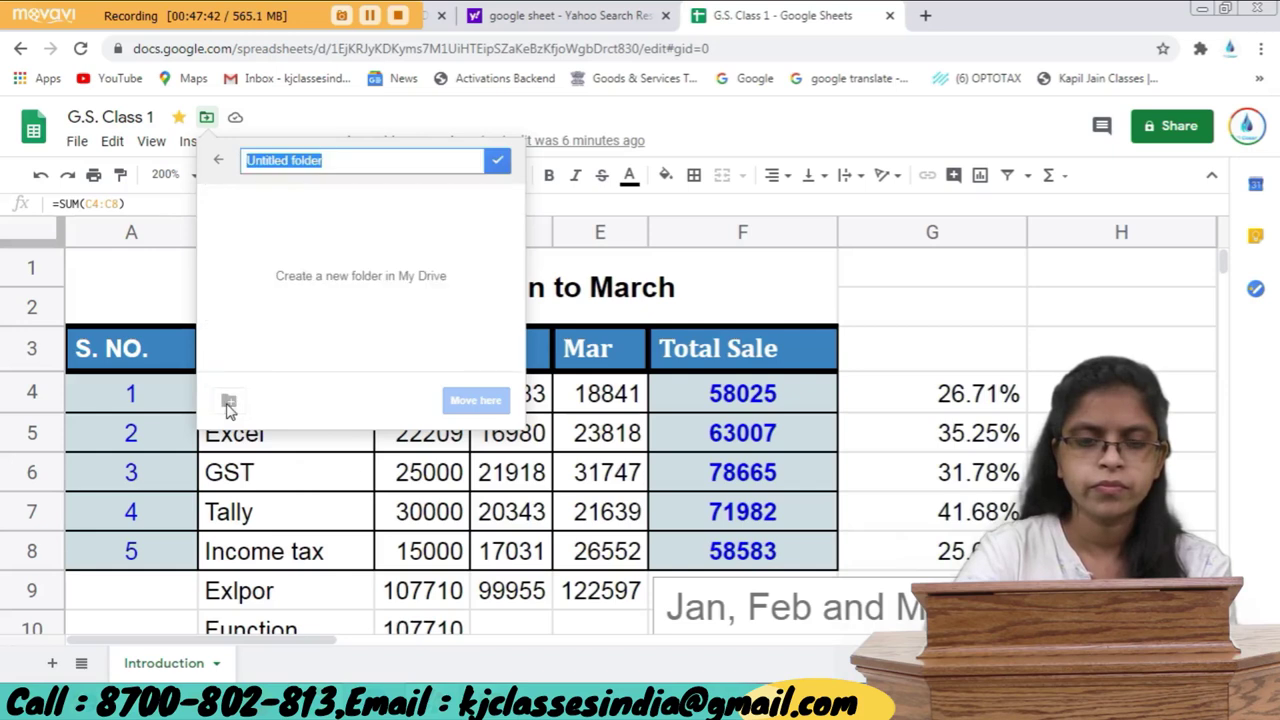
click(217, 160)
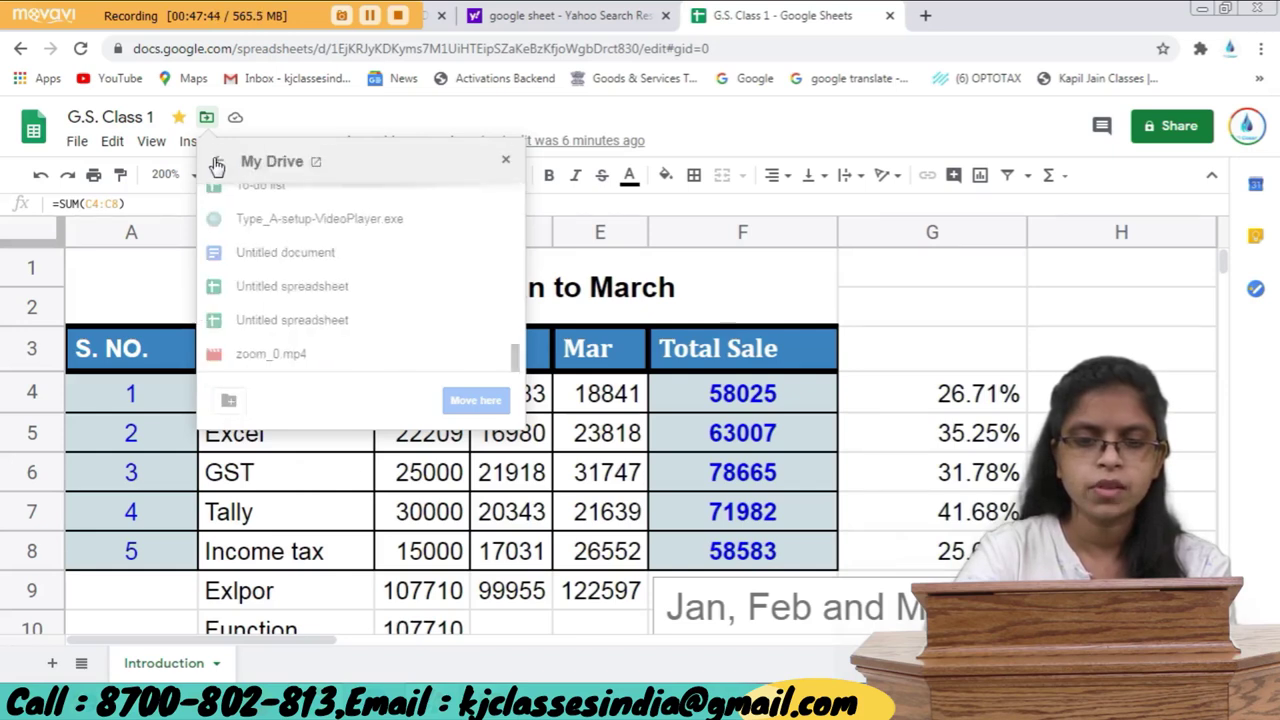
click(215, 162)
click(505, 162)
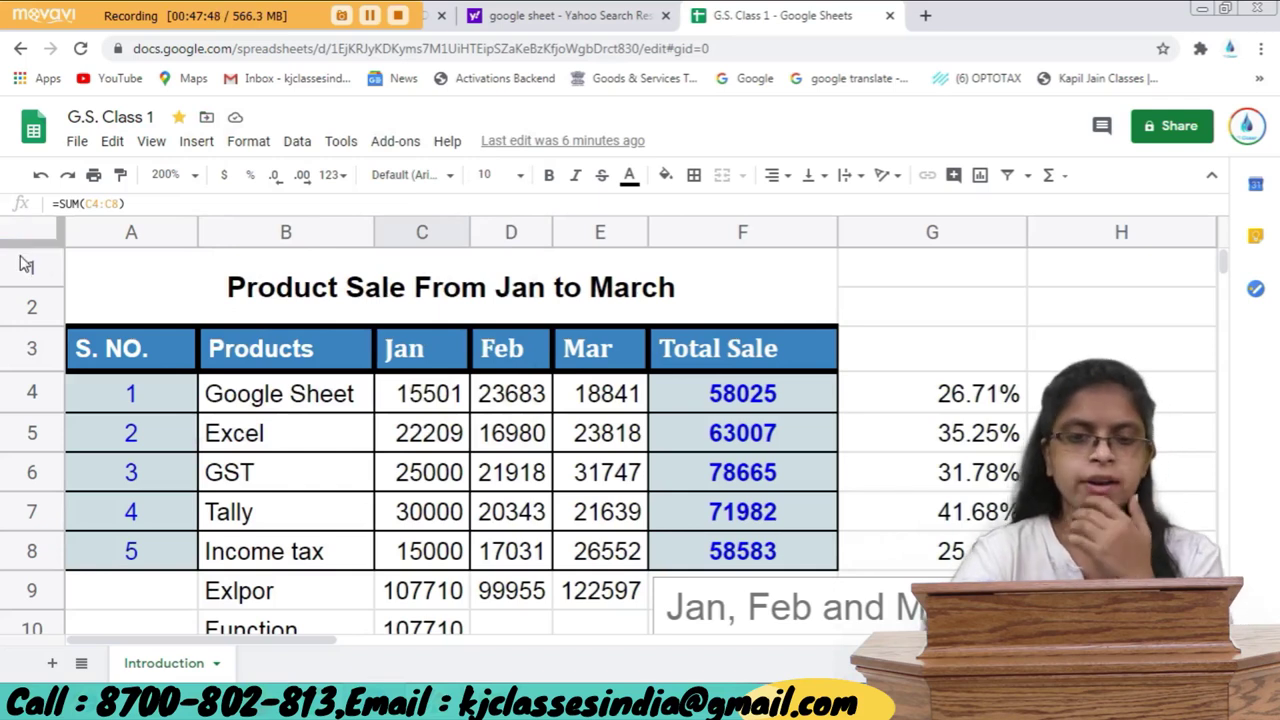
click(237, 120)
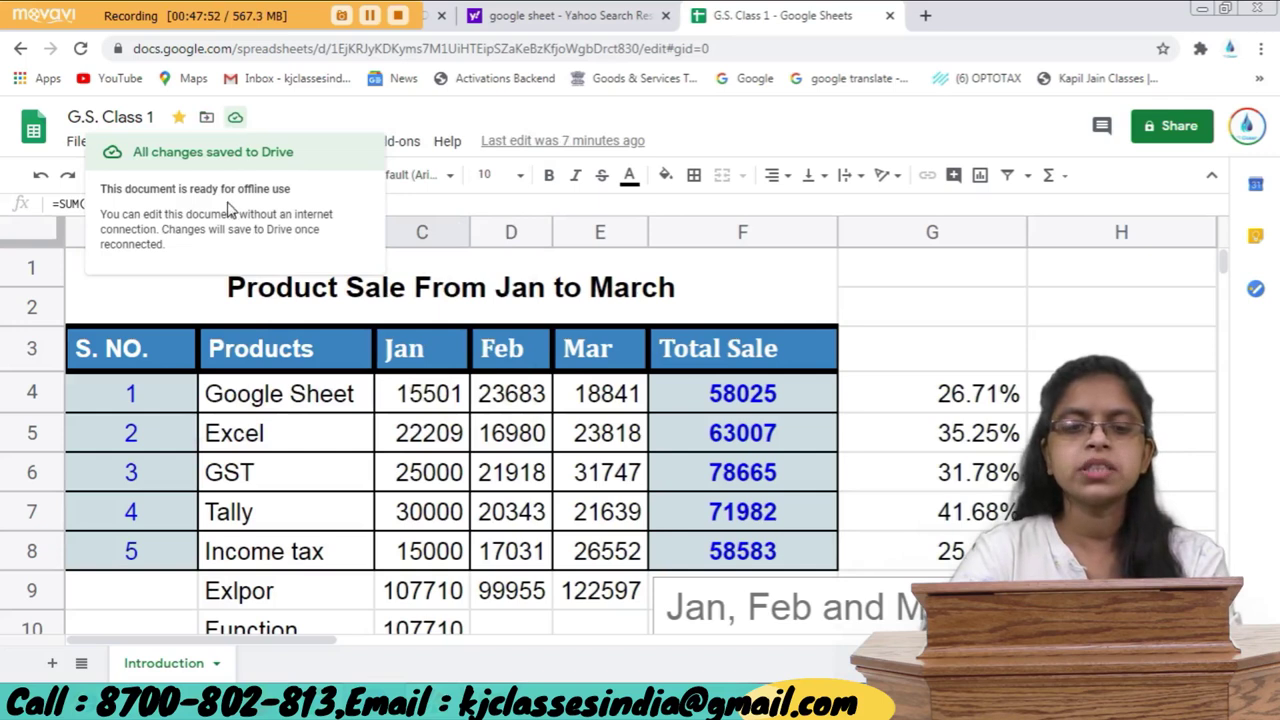
click(335, 127)
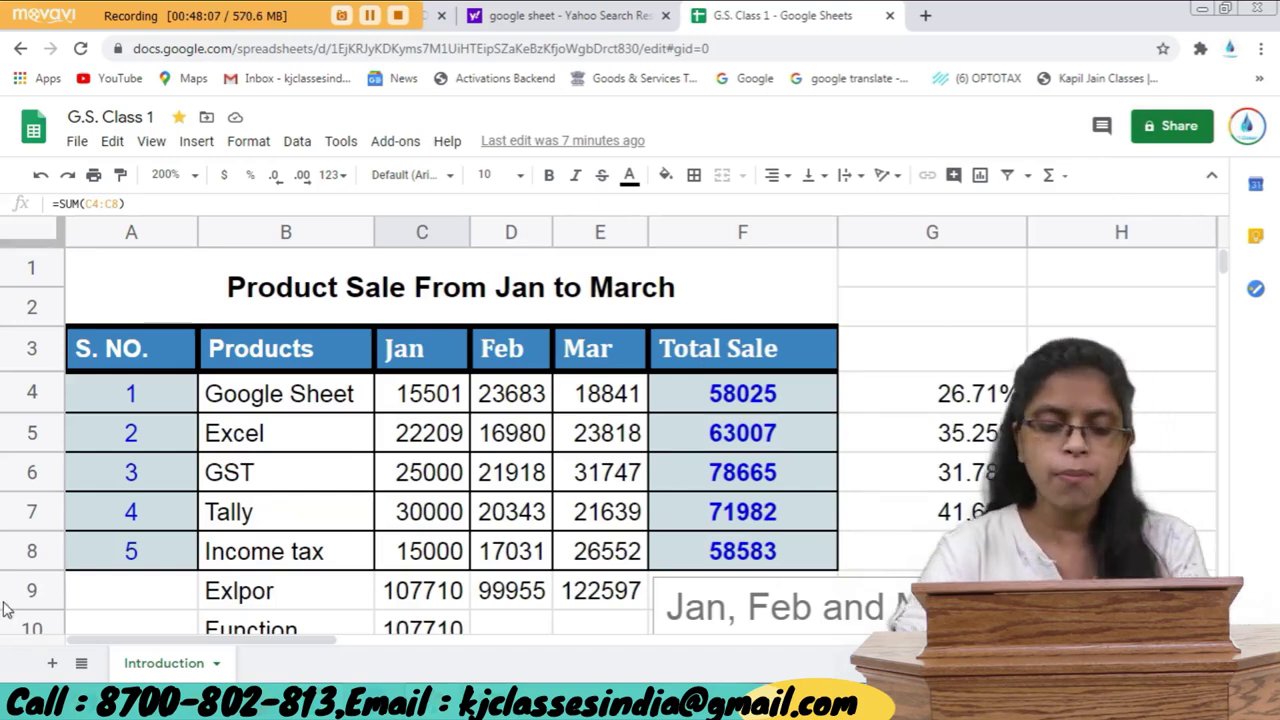
Duplicate the Introduction sheet to create Copy of Introduction beside it.
click(215, 664)
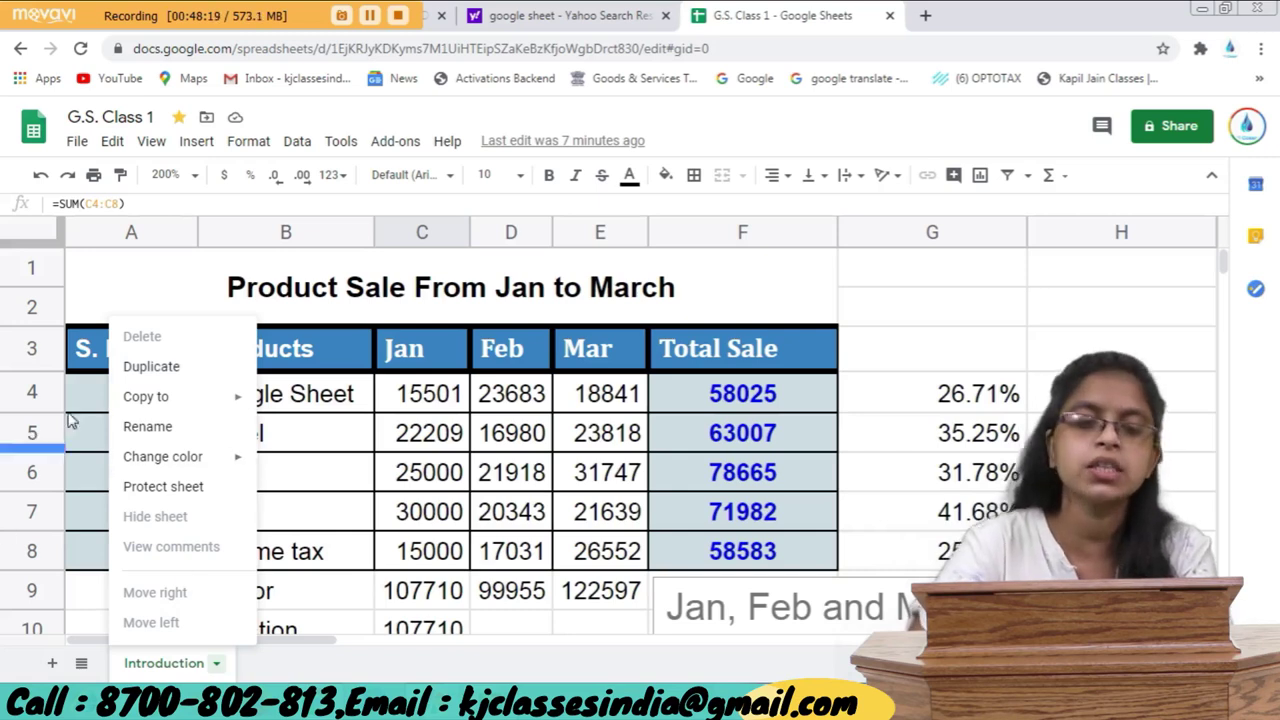
mouse_move(146, 396)
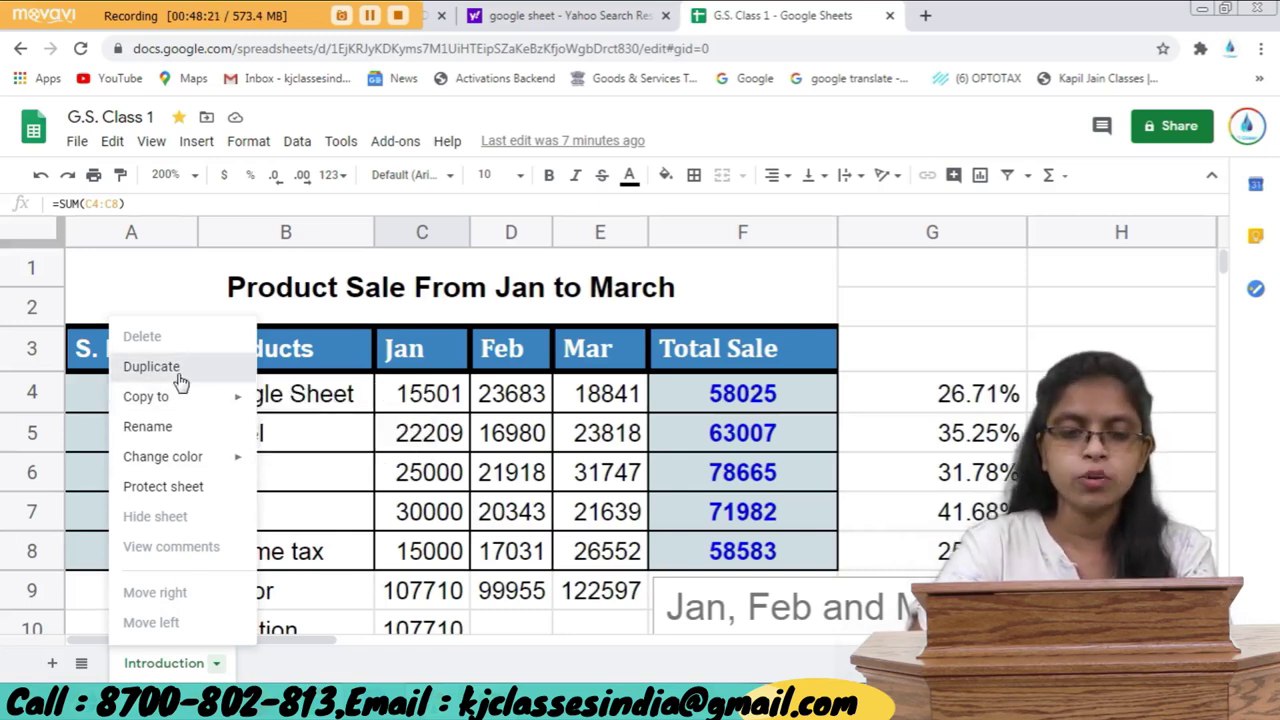
click(180, 368)
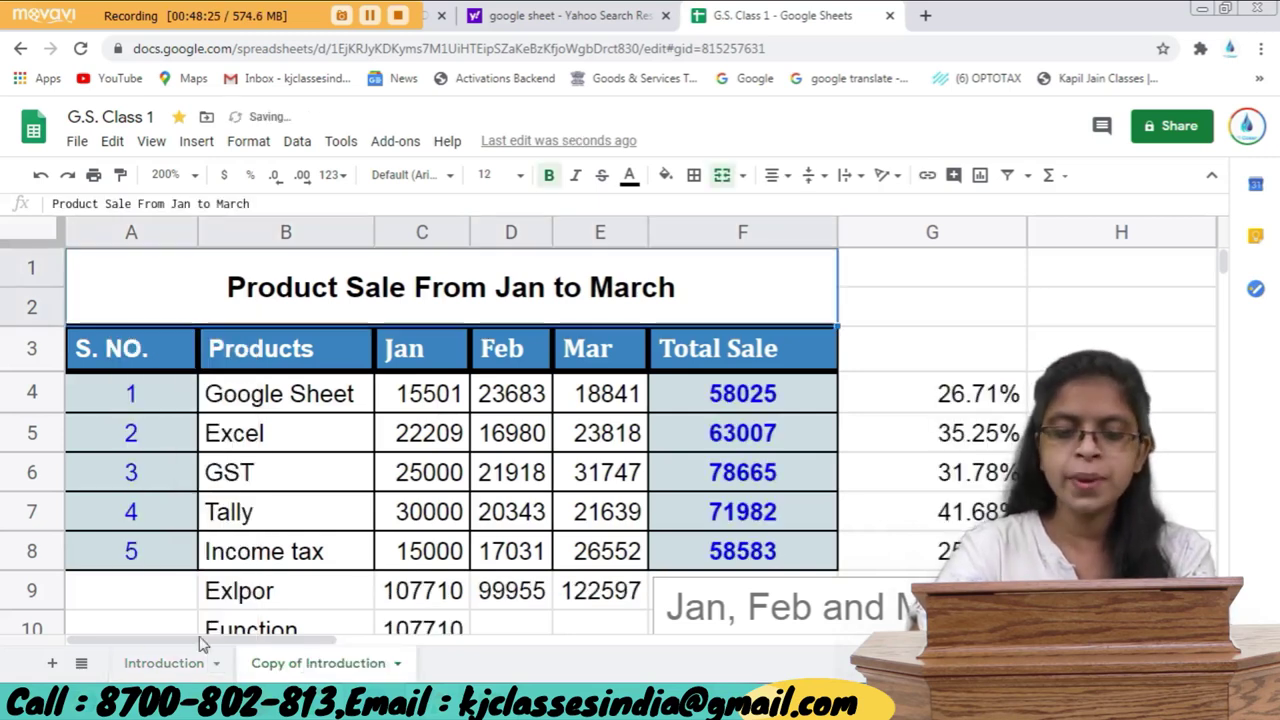
click(176, 672)
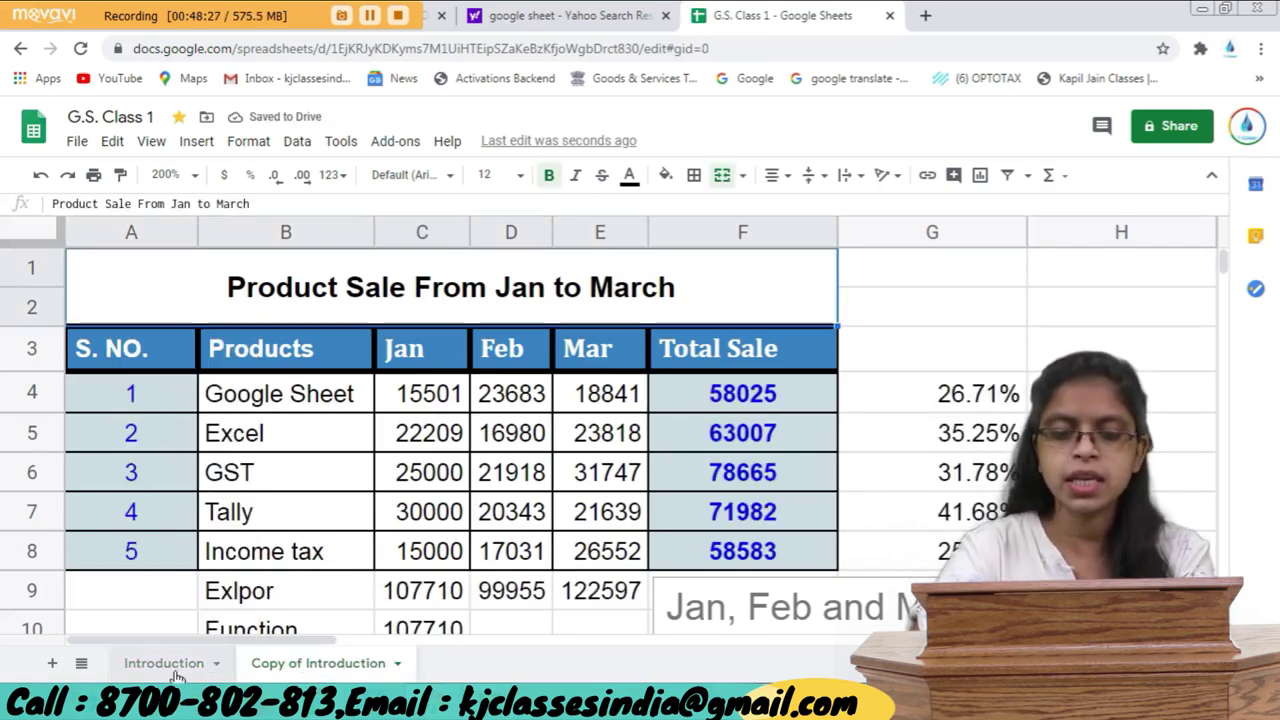
click(262, 668)
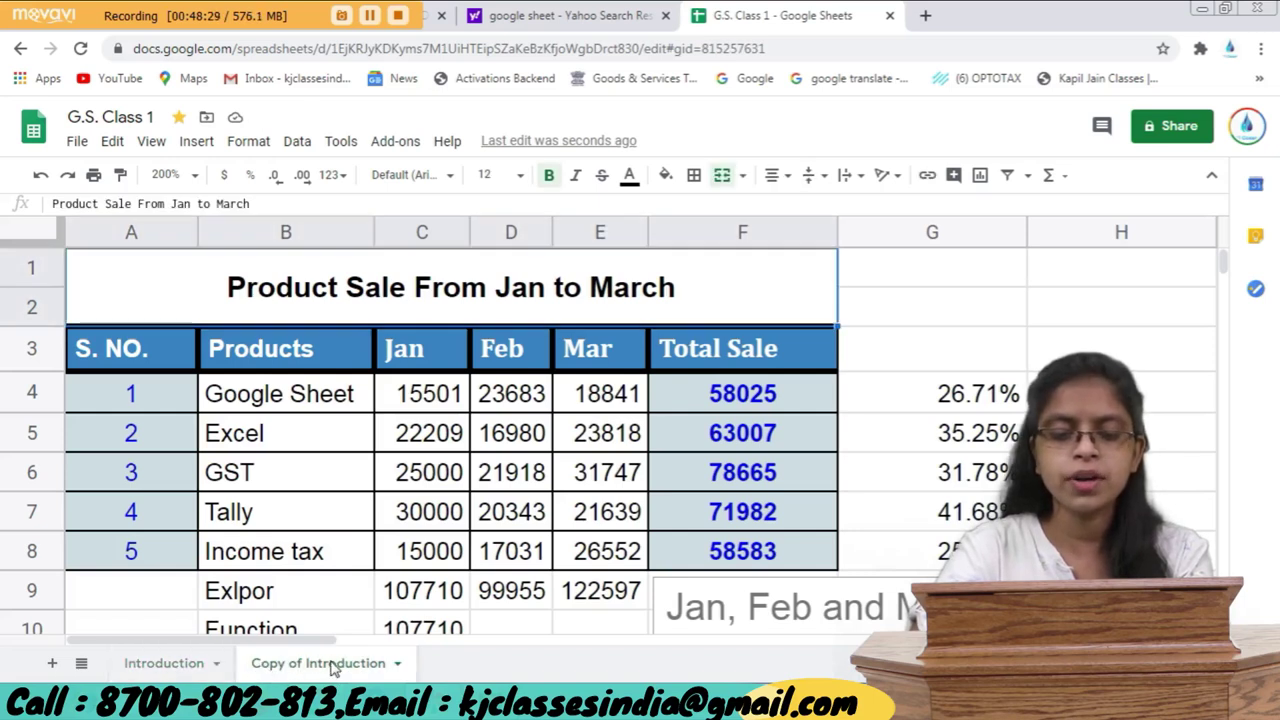
click(399, 666)
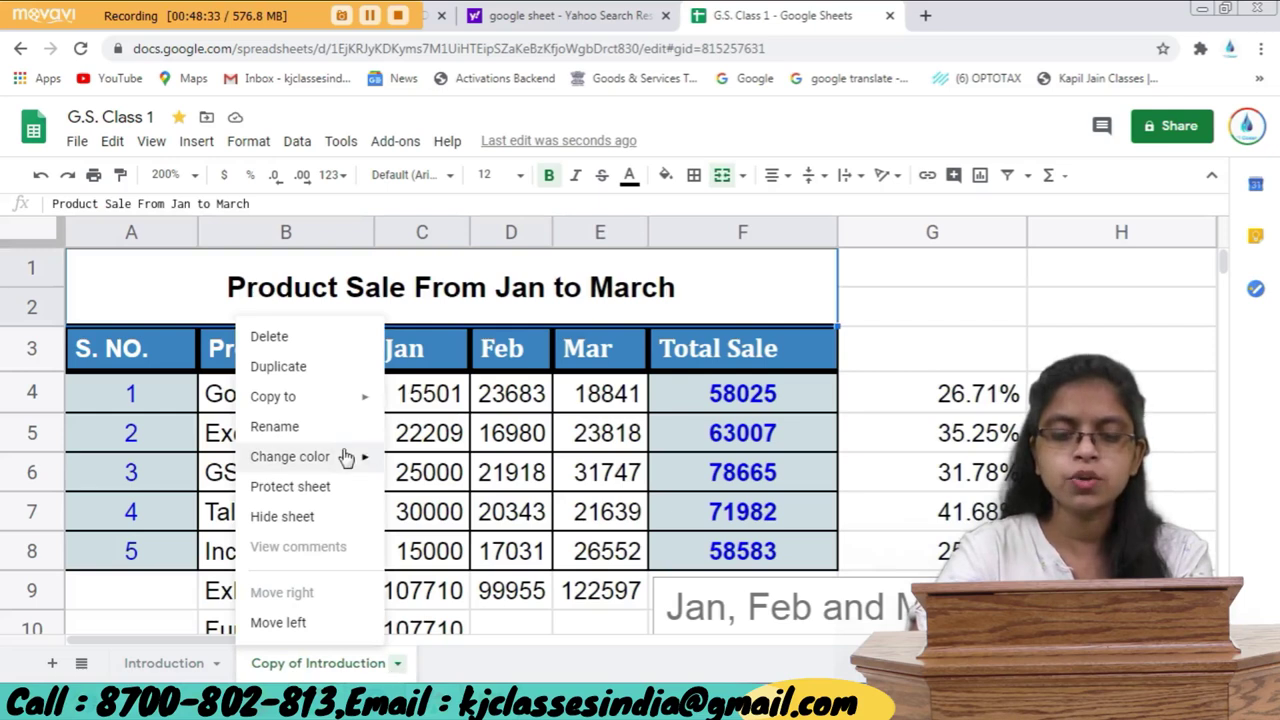
mouse_move(300, 396)
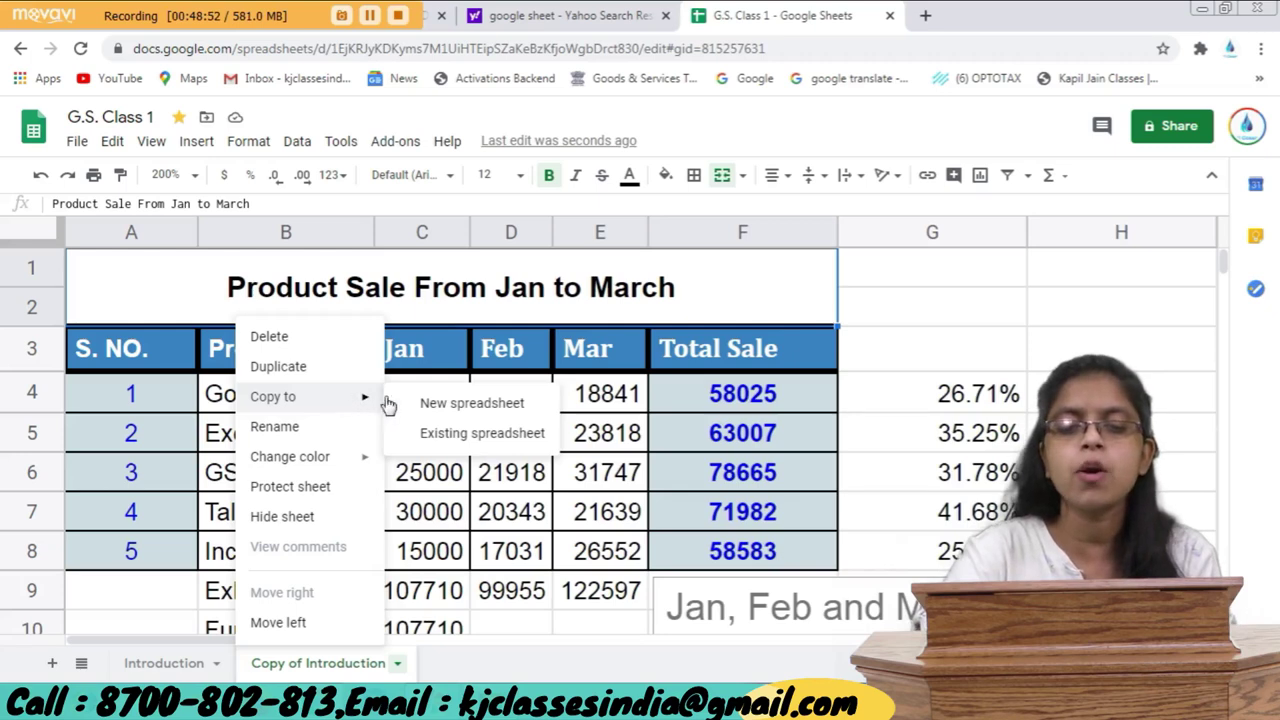
Copy the Copy of Introduction sheet to a new spreadsheet, open it, then return to G.S. Class 1.
click(453, 405)
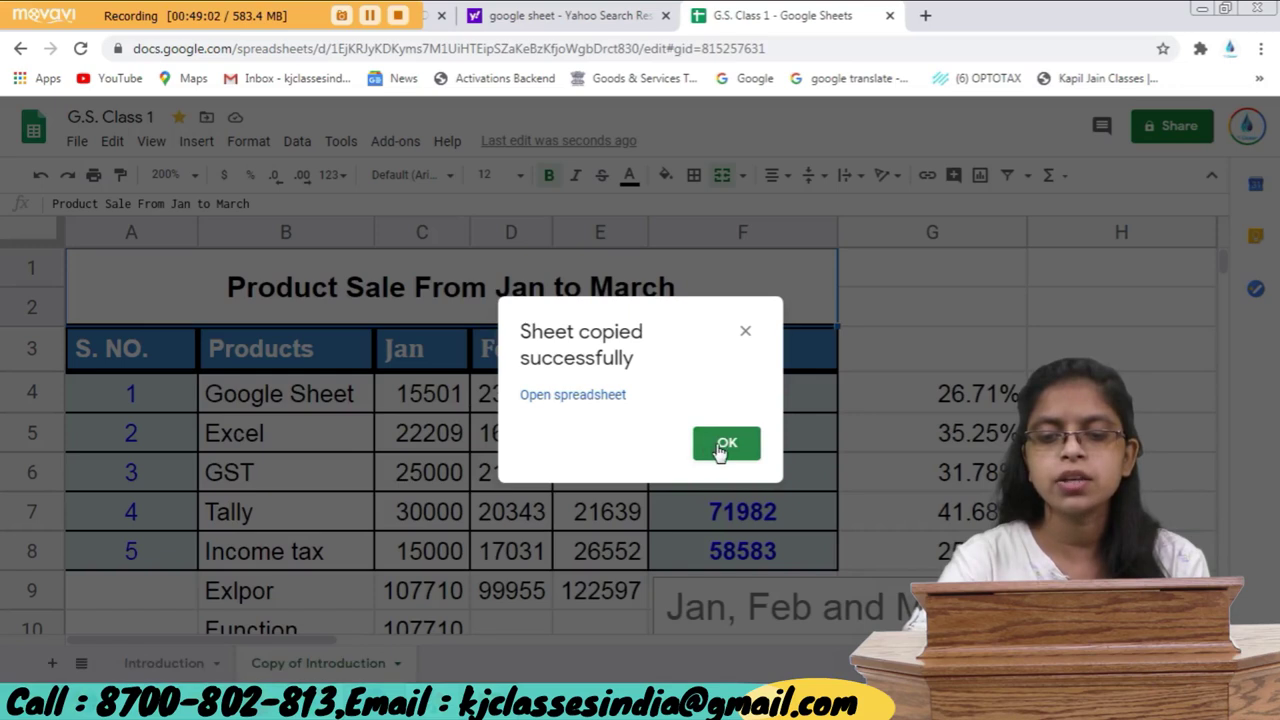
click(608, 398)
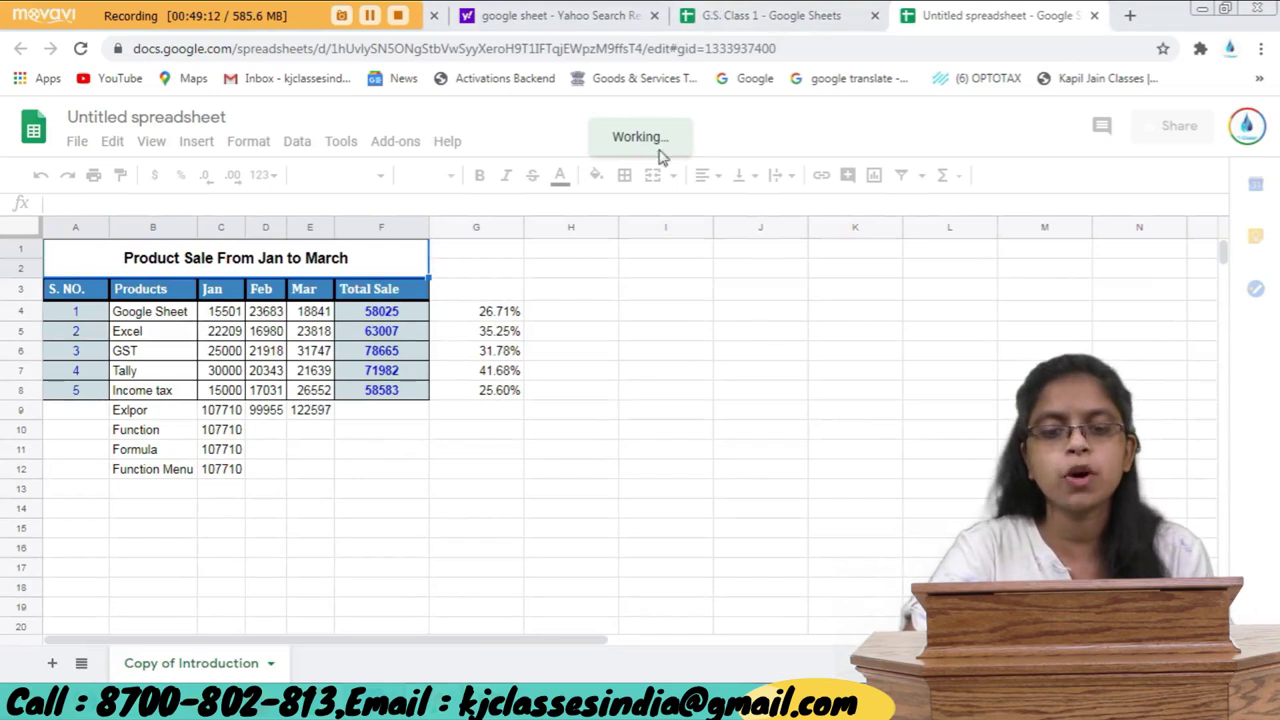
click(760, 18)
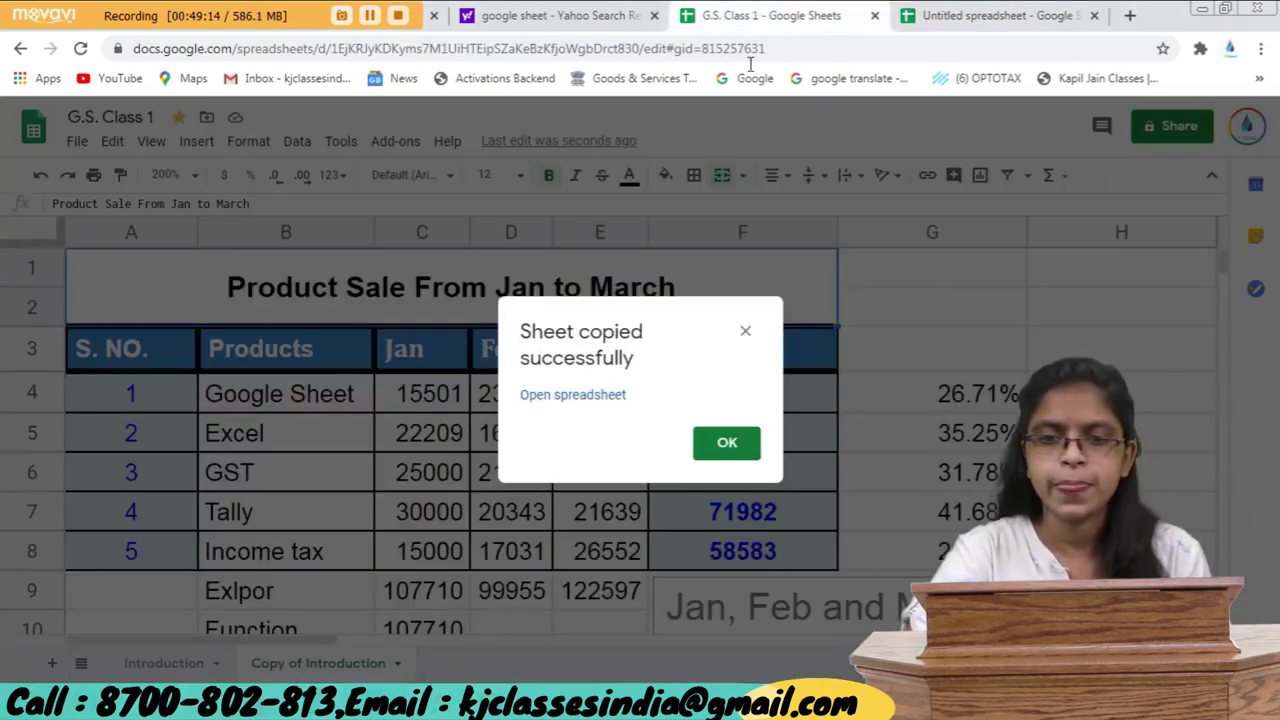
click(710, 455)
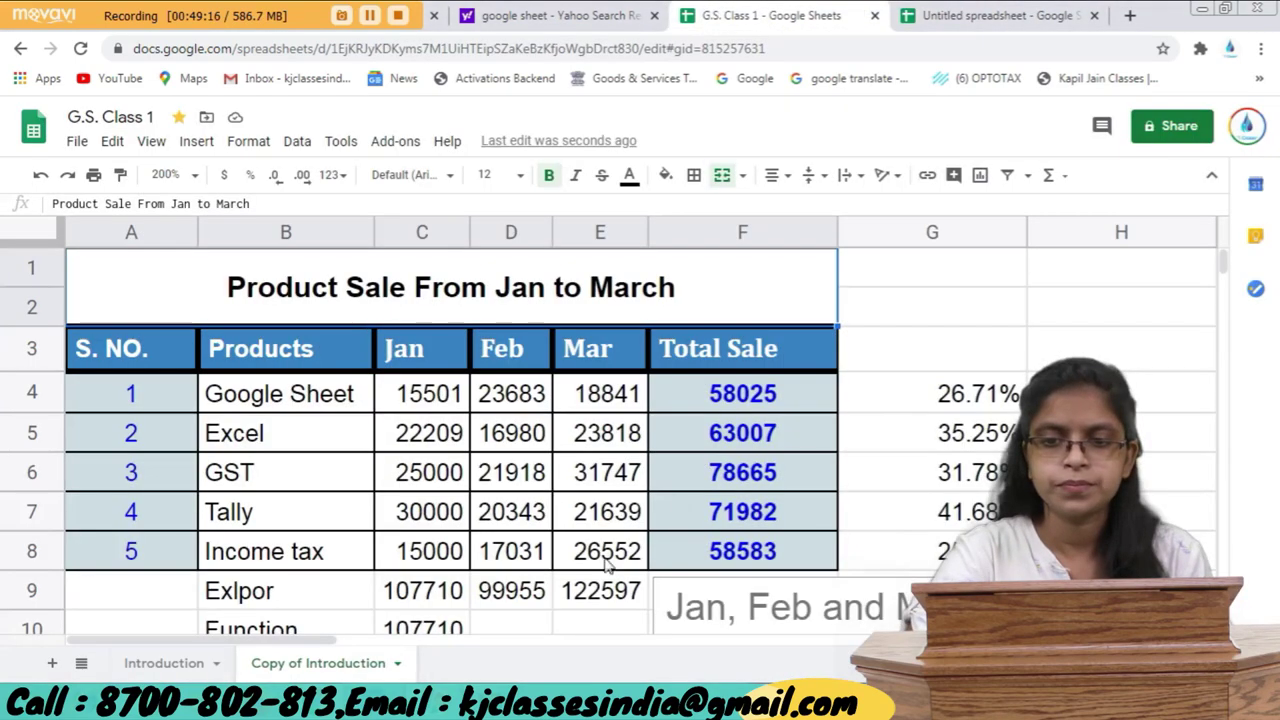
Delete the extra sheet from its tab menu and confirm the Heads up dialog with OK.
right_click(280, 665)
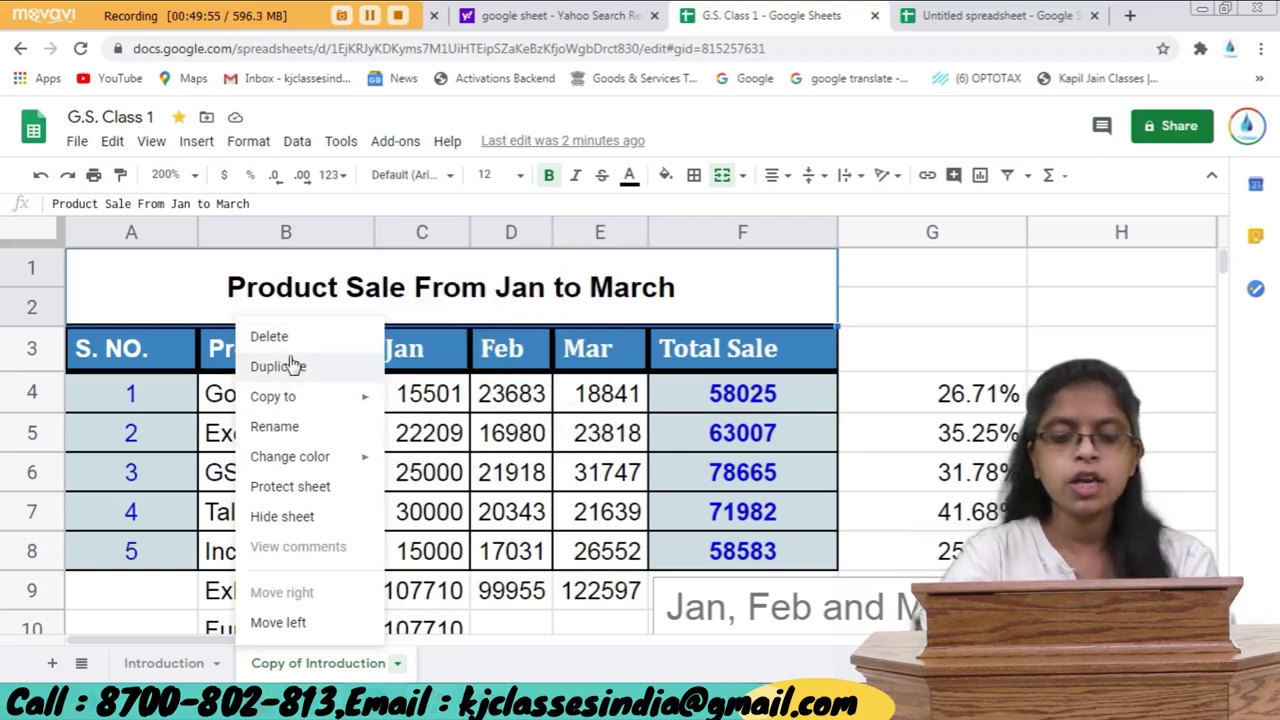
click(285, 338)
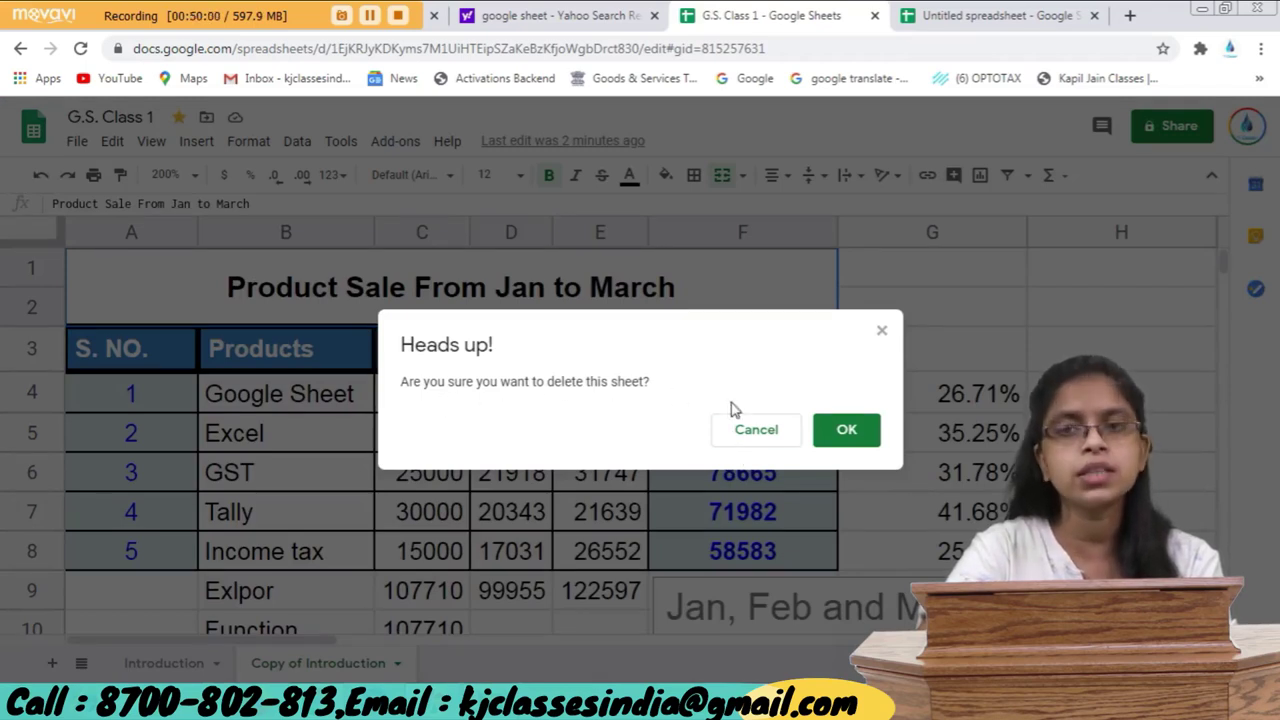
click(822, 437)
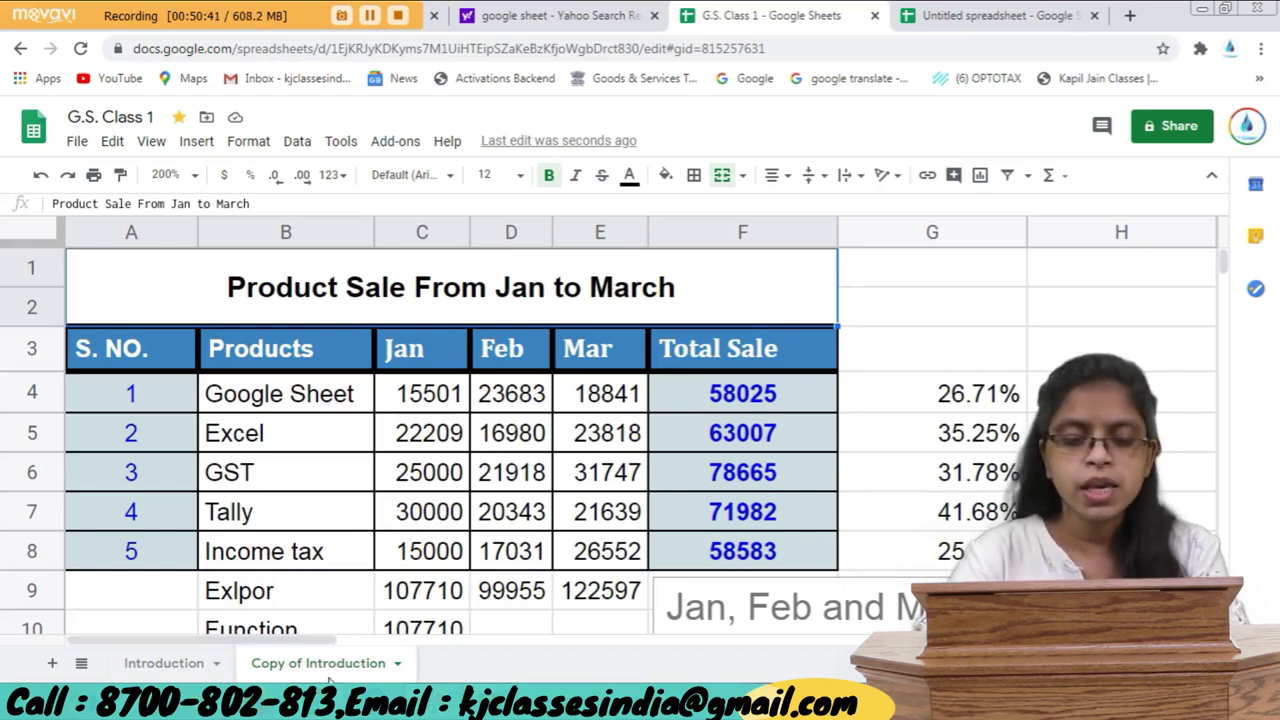
Colour the Copy of Introduction tab blue and the Introduction tab green.
right_click(335, 678)
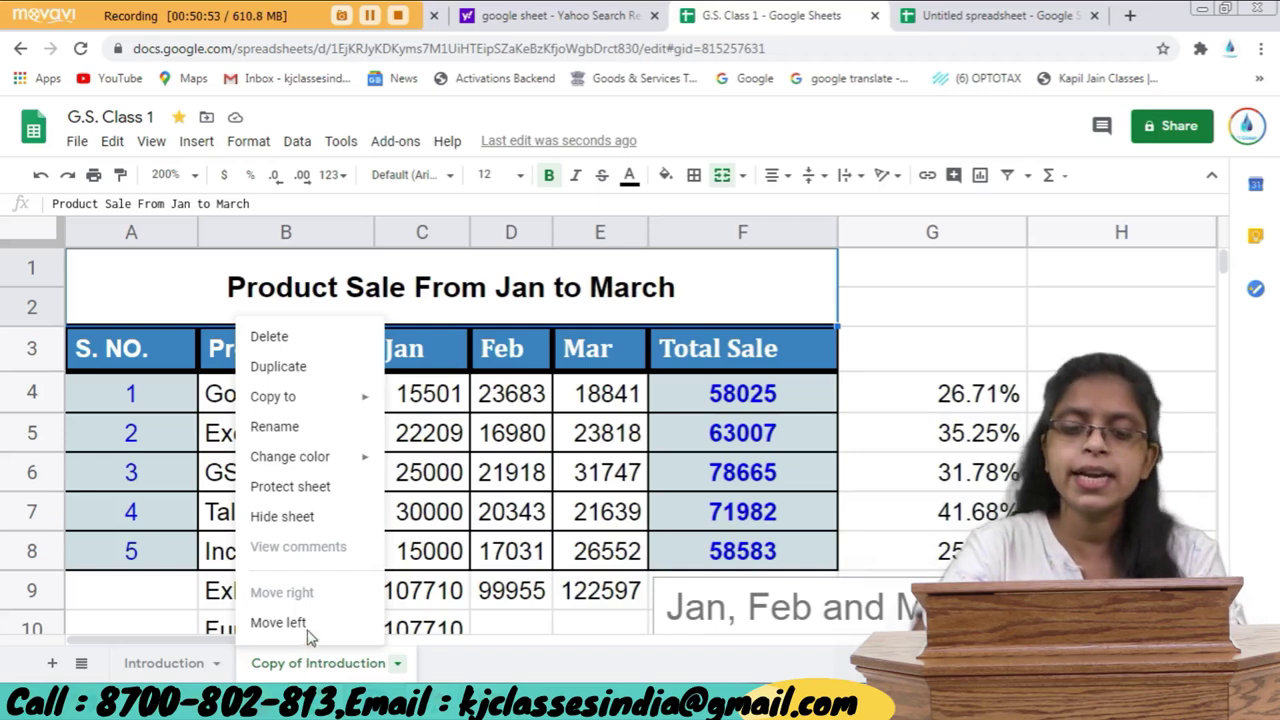
mouse_move(290, 456)
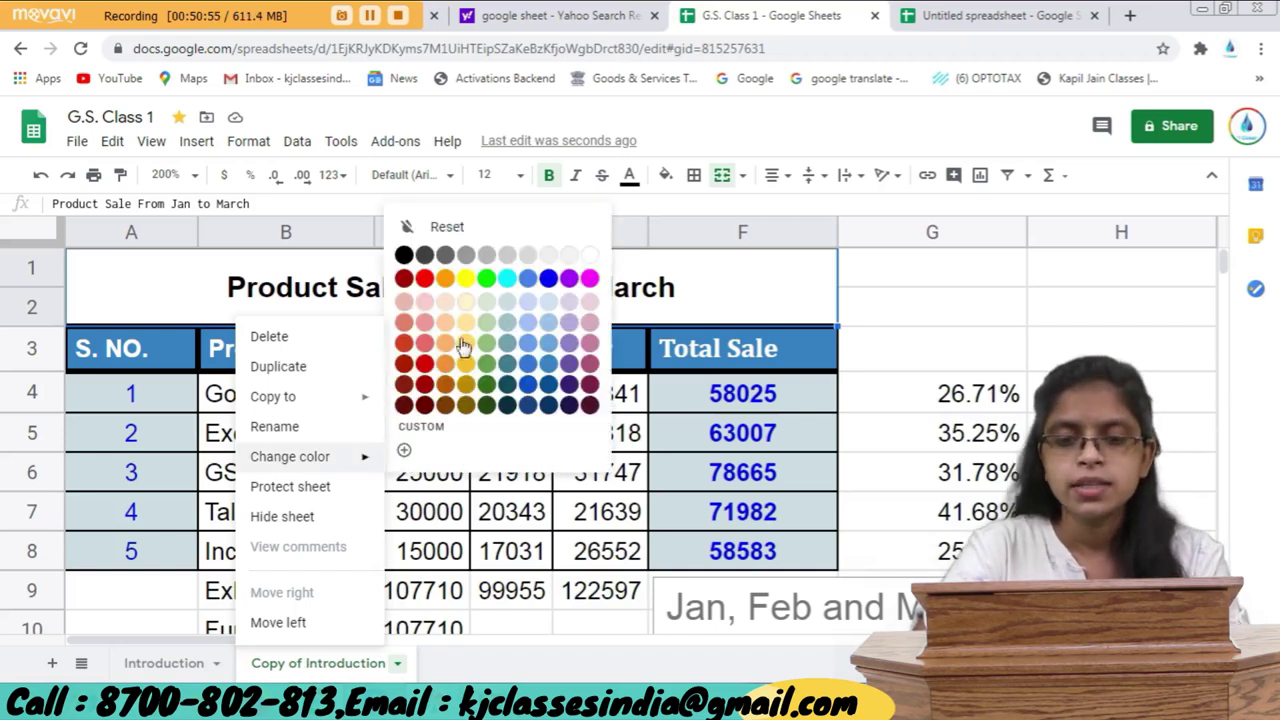
click(549, 286)
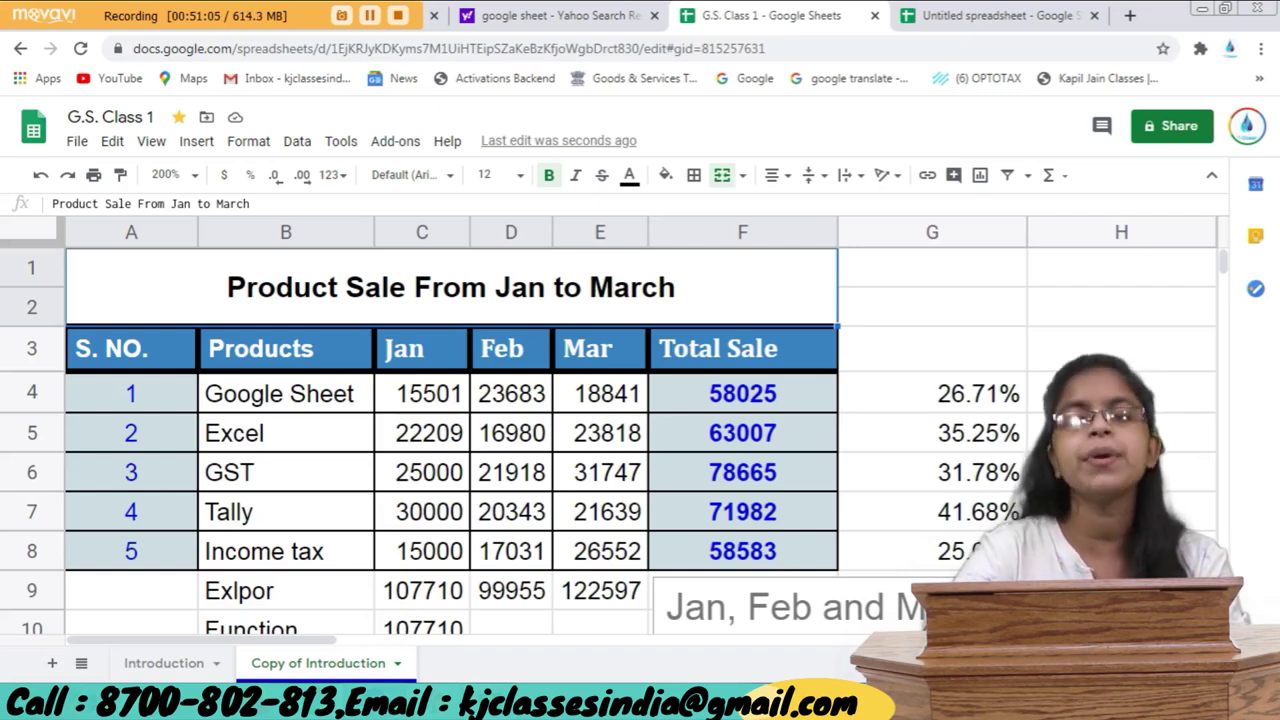
click(178, 668)
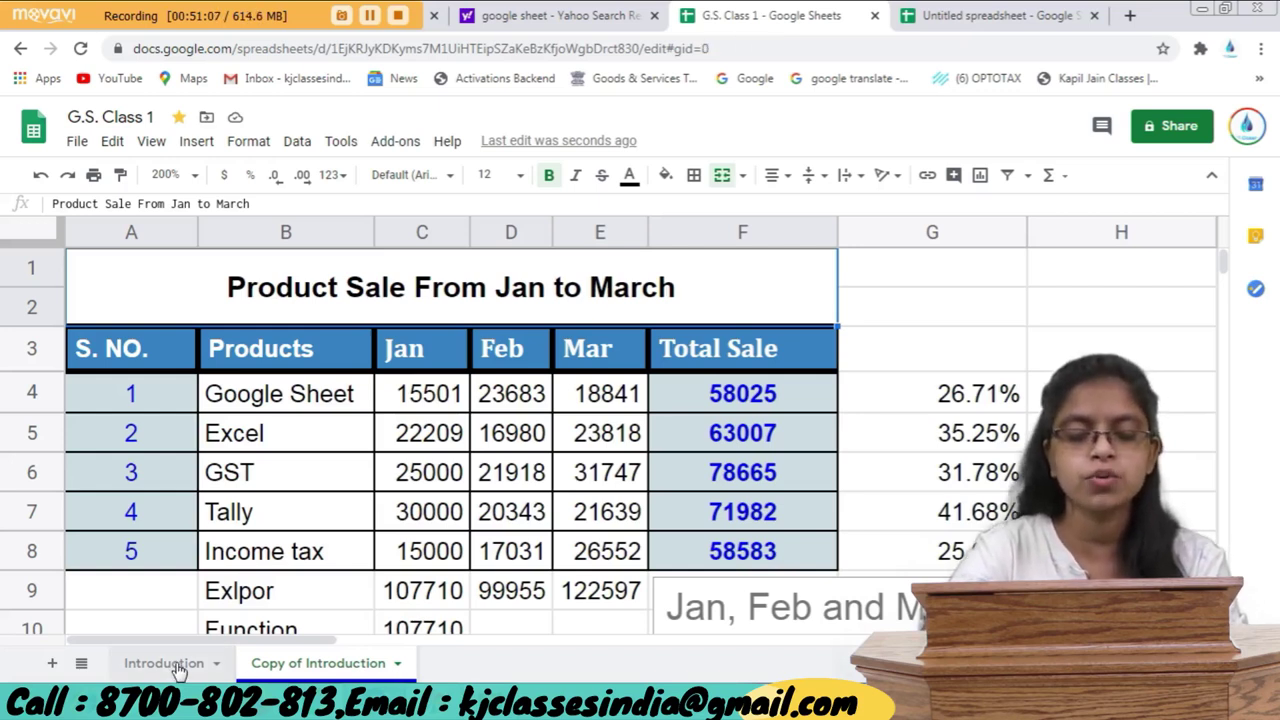
right_click(178, 668)
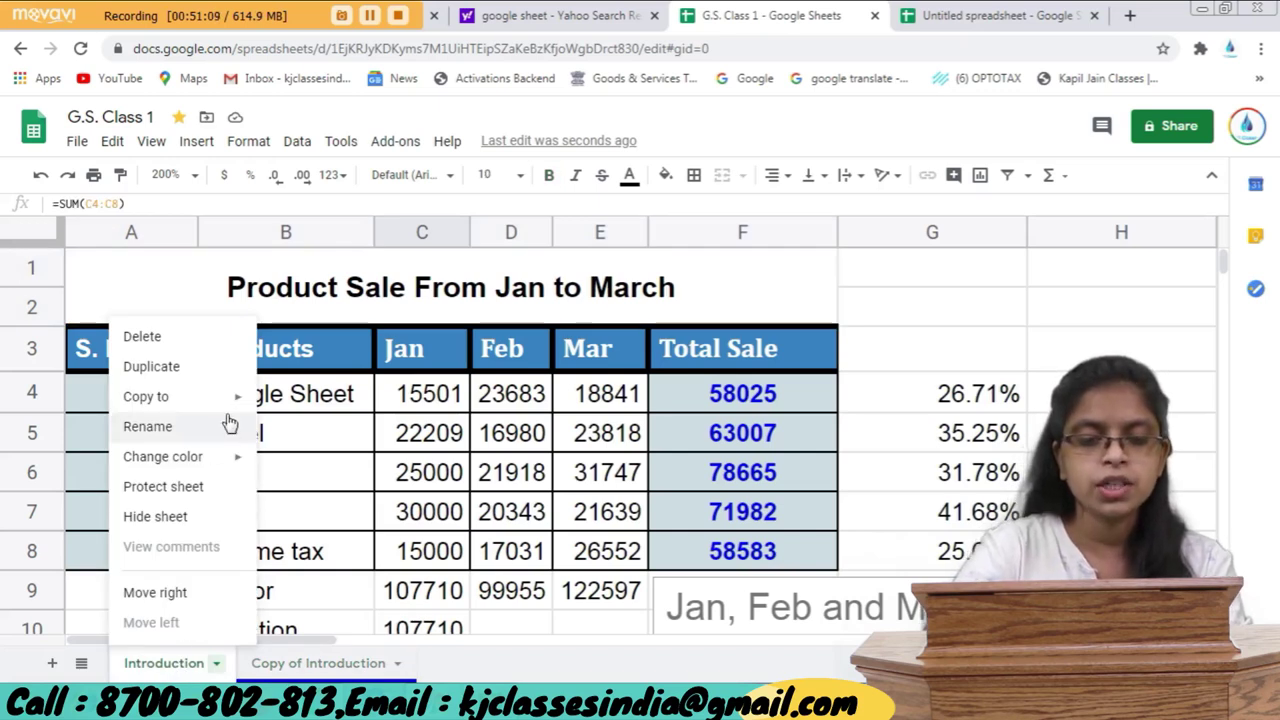
mouse_move(163, 456)
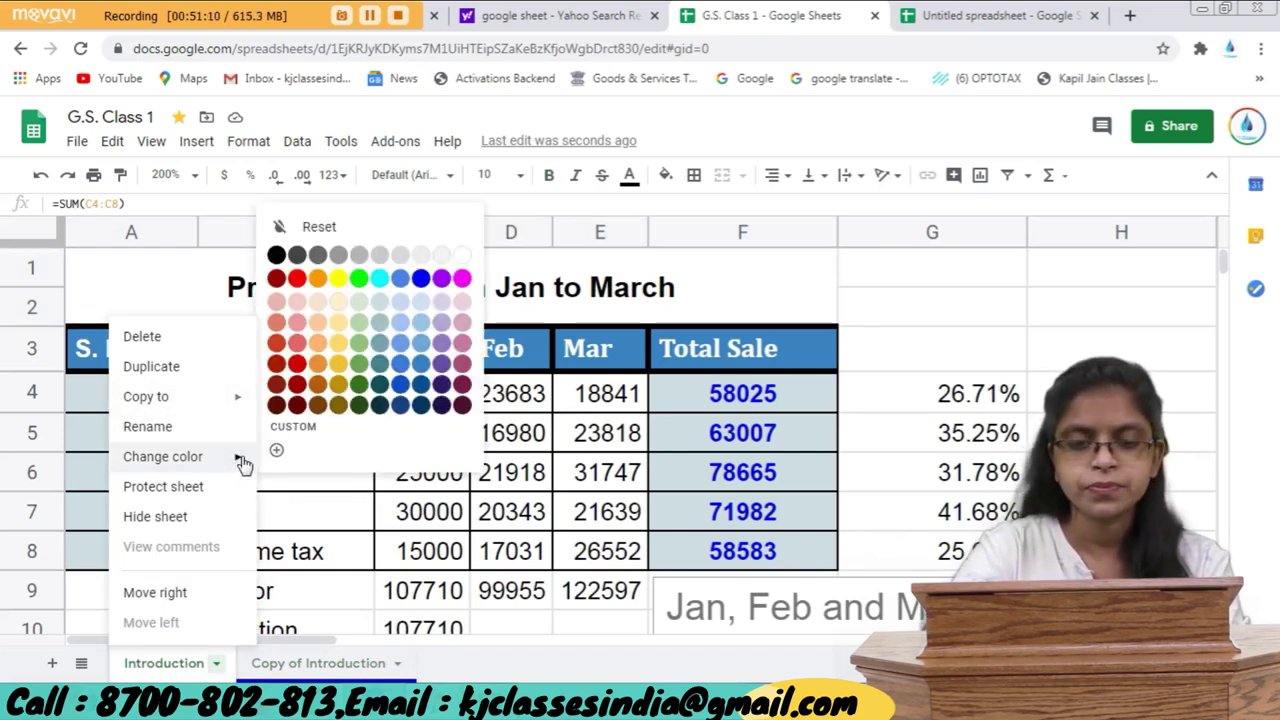
click(360, 278)
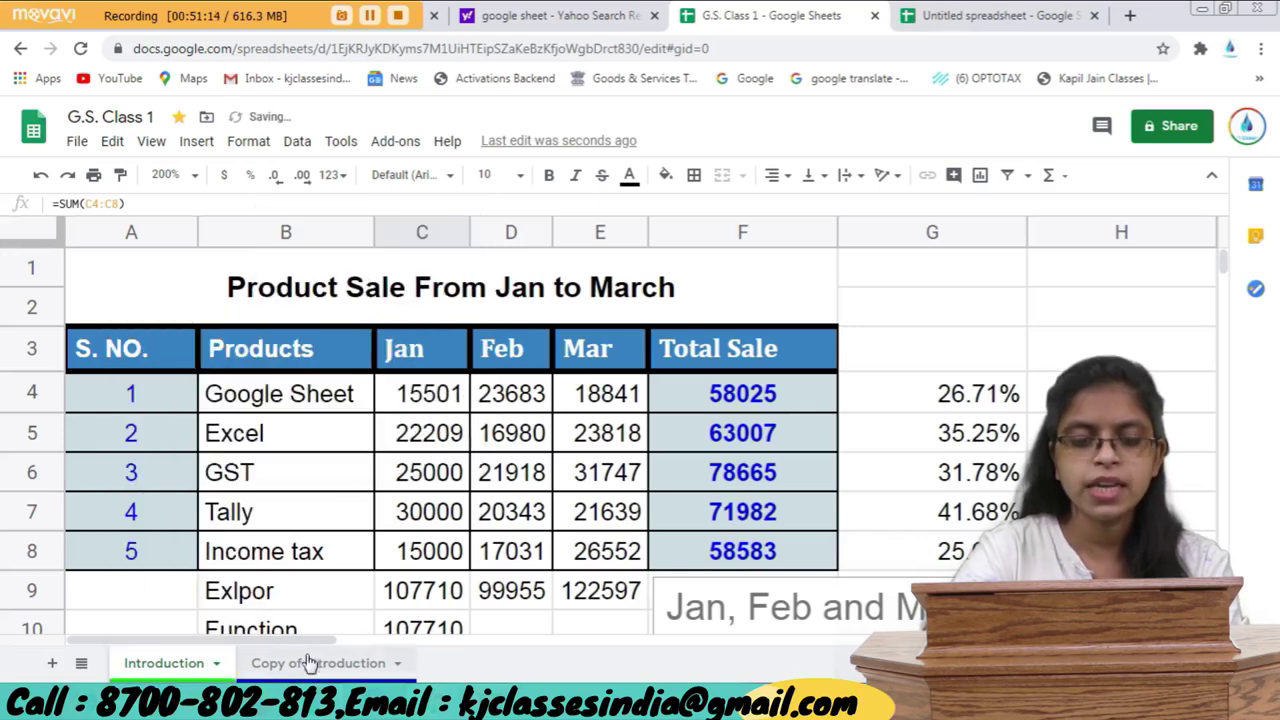
click(257, 672)
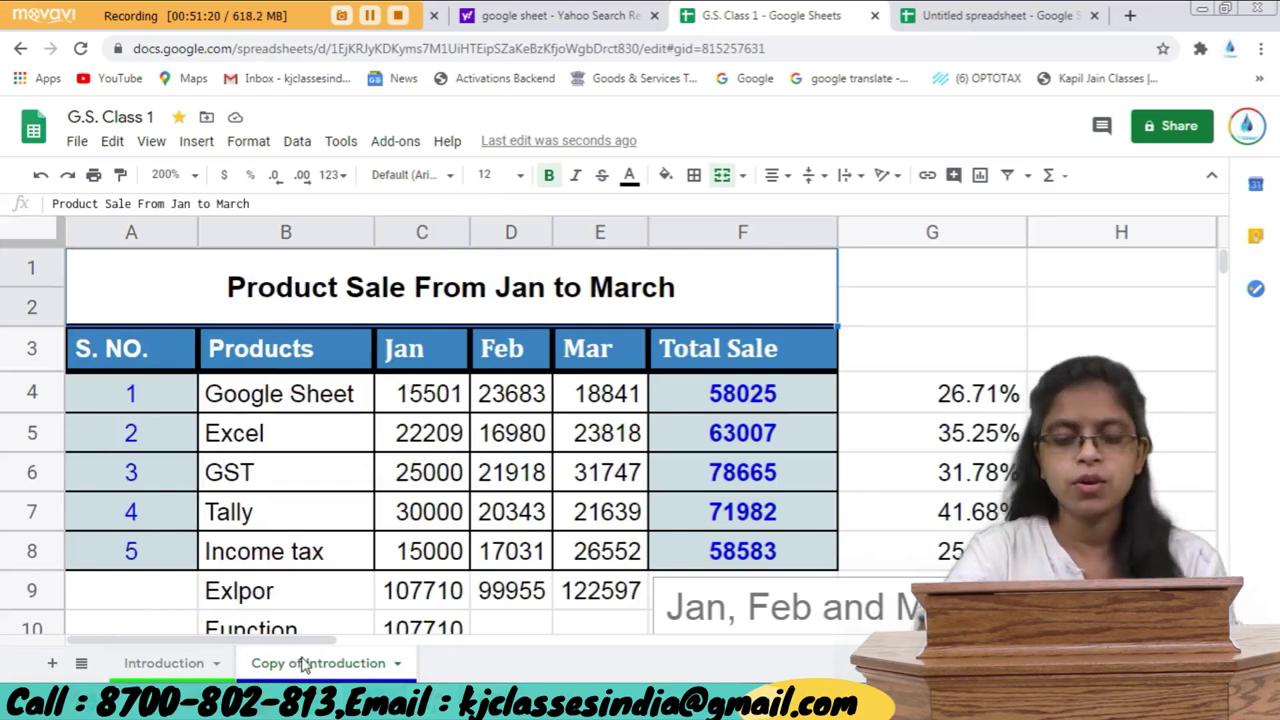
Hide the Copy of Introduction sheet from its tab menu.
right_click(305, 667)
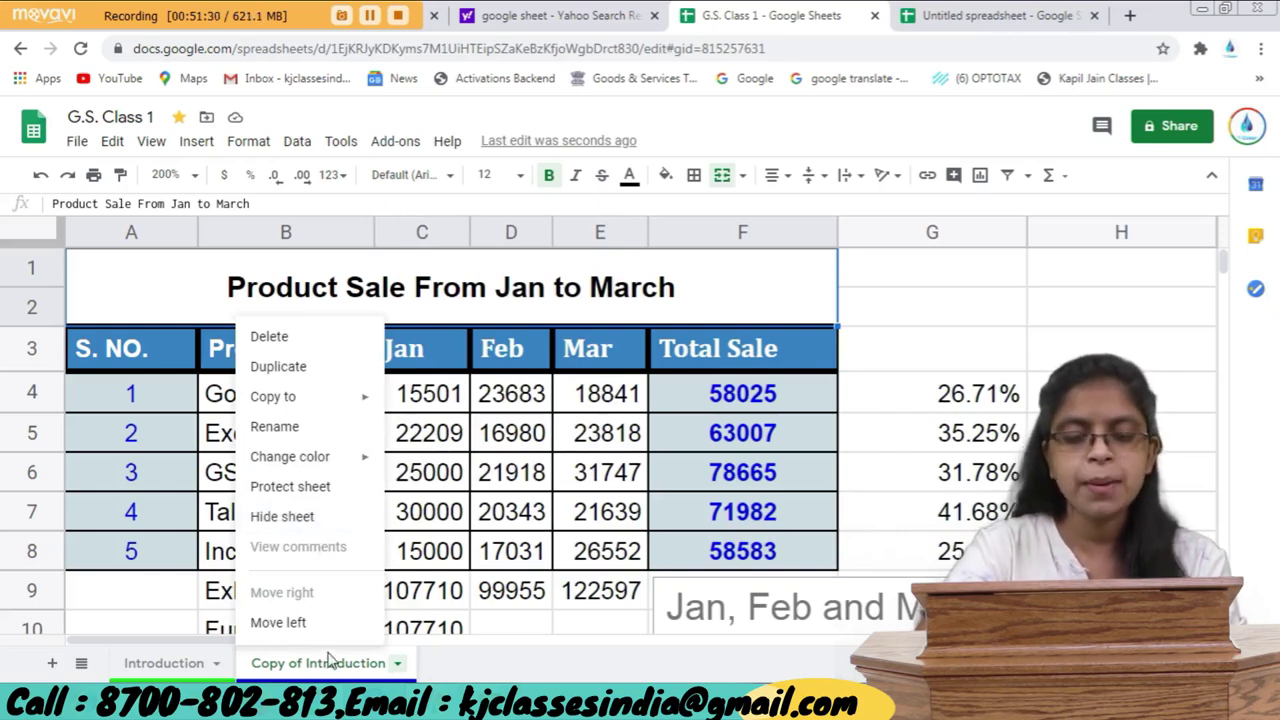
click(303, 527)
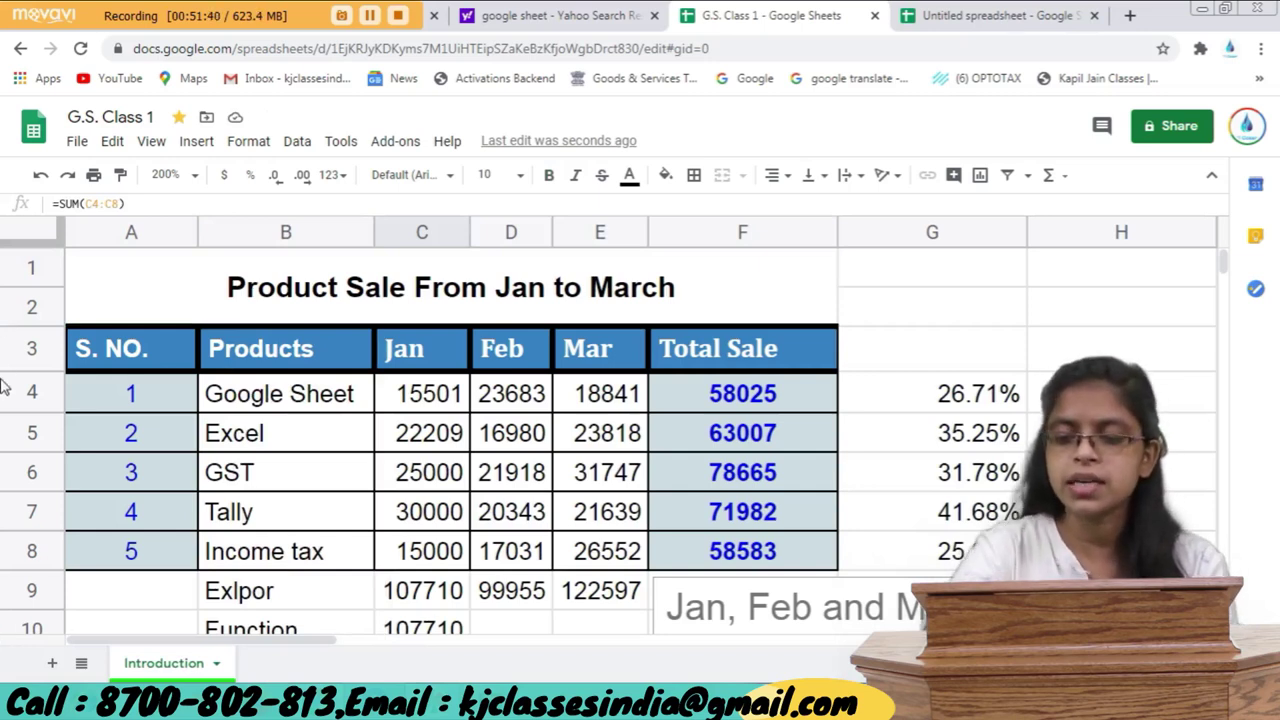
Add a blank Sheet2 and unhide Copy of Introduction from the All Sheets list.
click(53, 664)
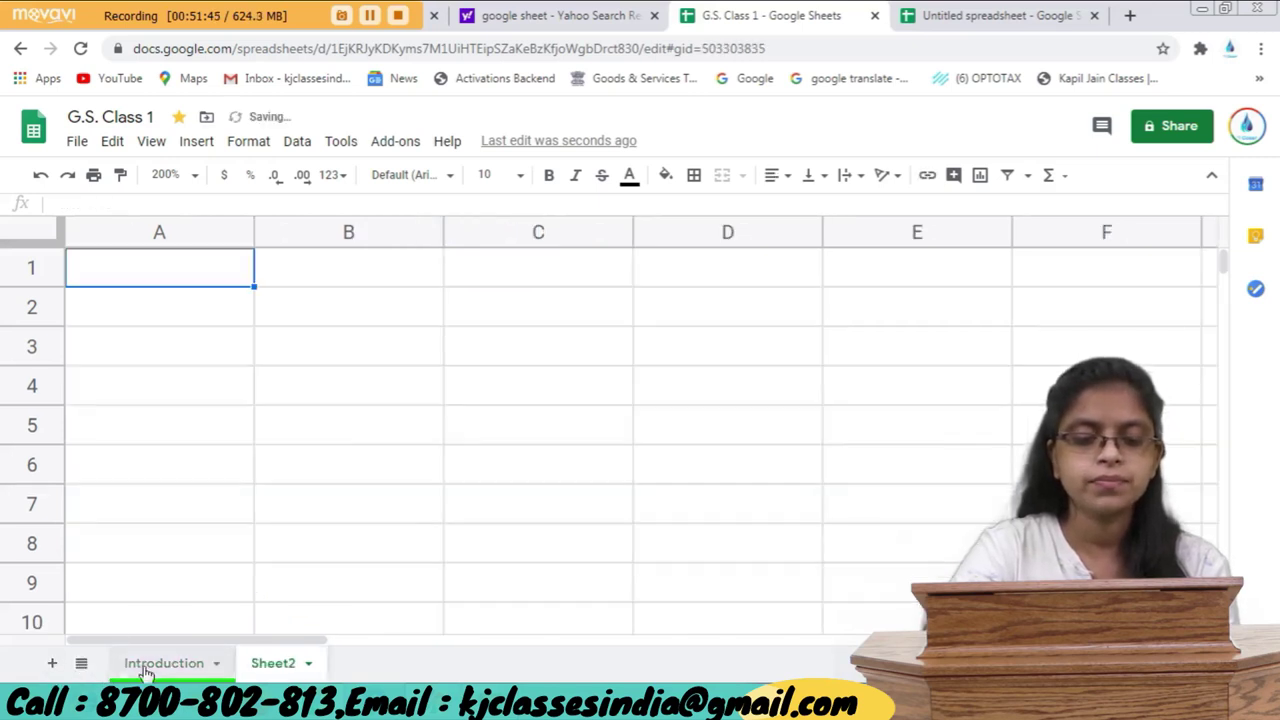
click(82, 664)
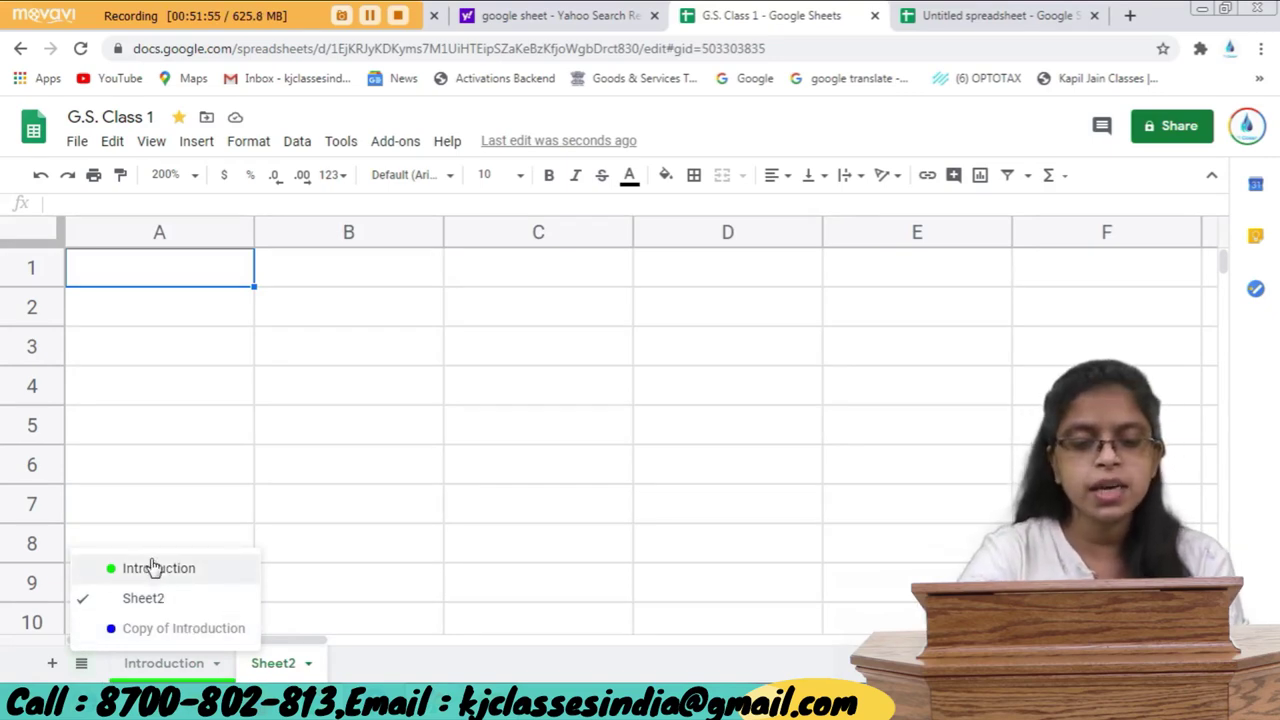
click(153, 630)
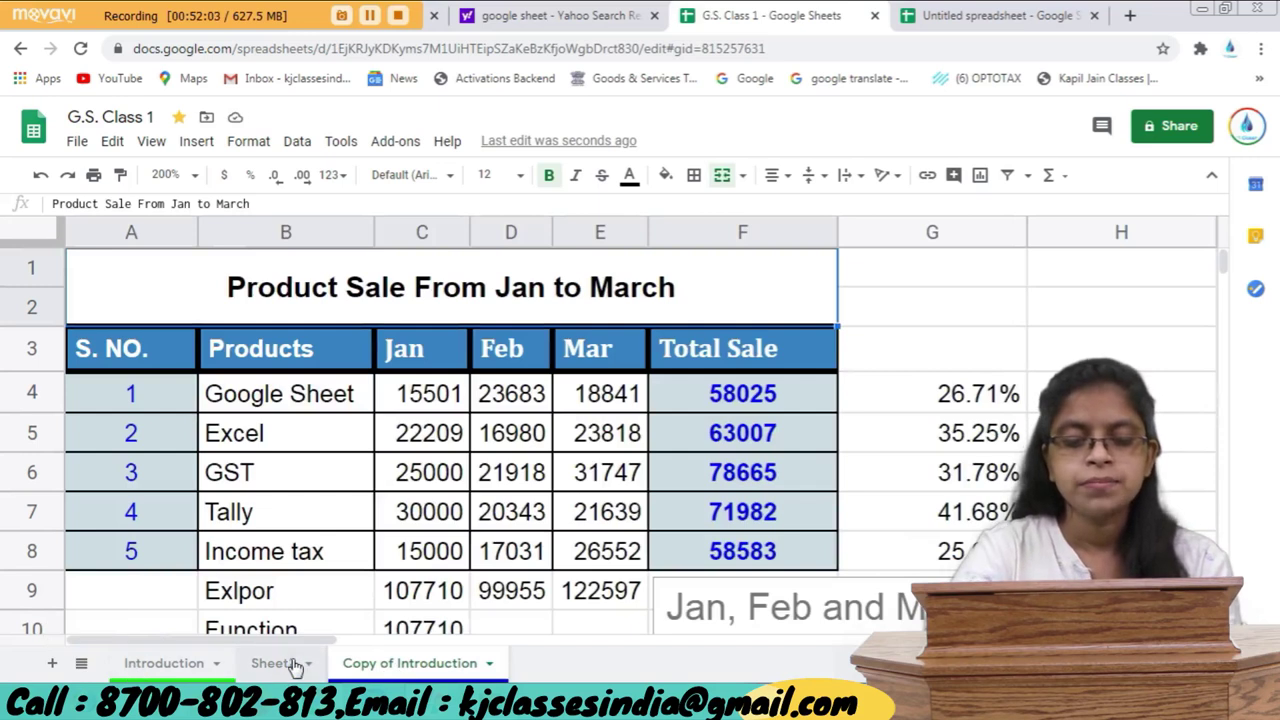
Move the Copy of Introduction tab one place left, ahead of Sheet2.
right_click(449, 672)
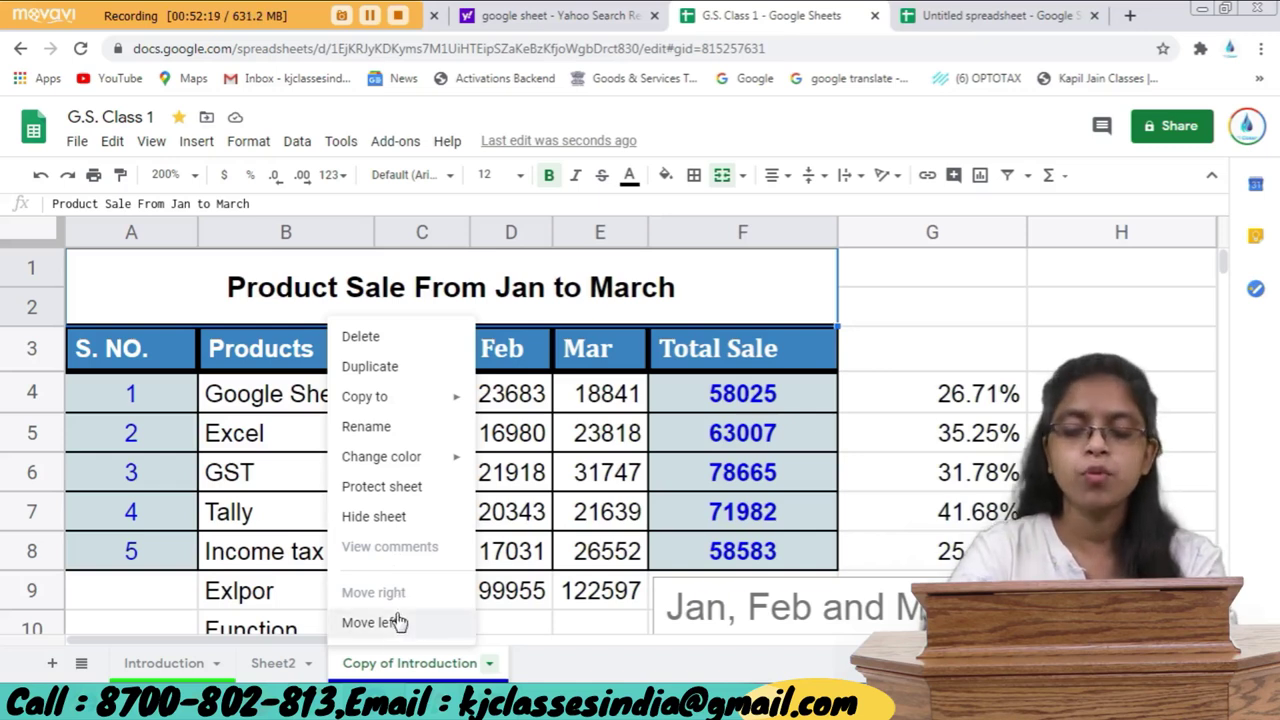
click(474, 655)
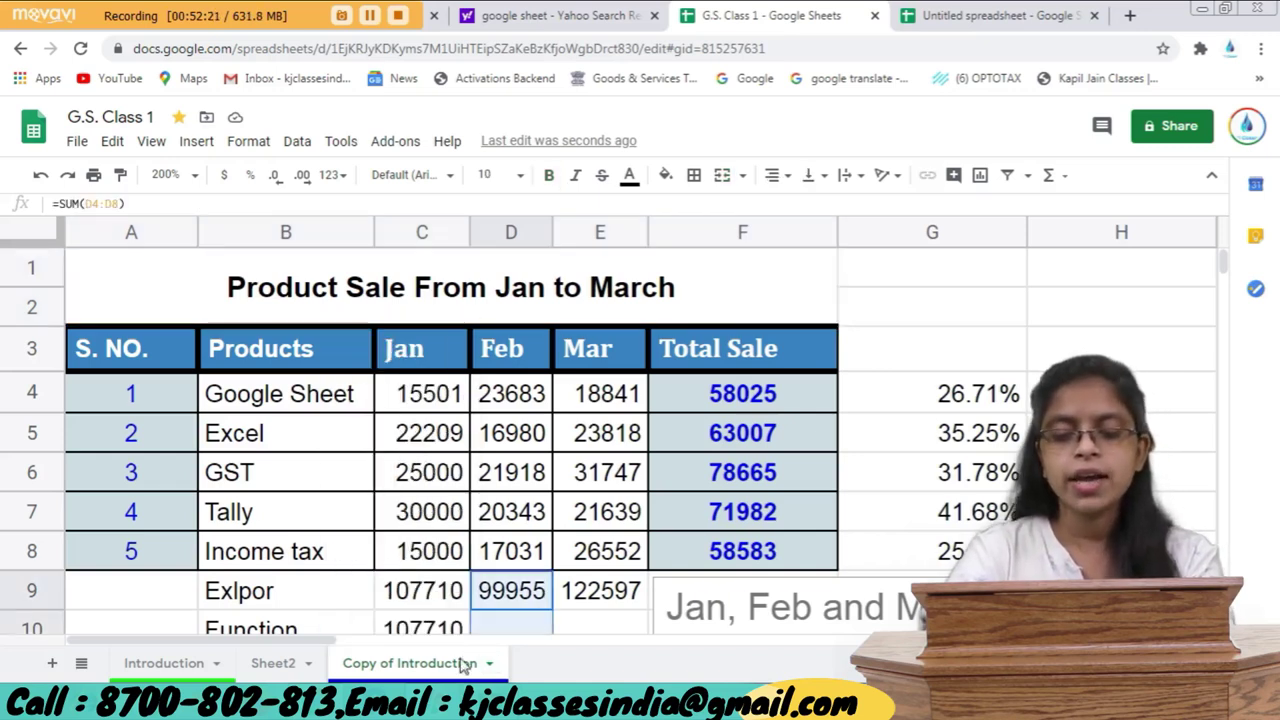
click(489, 663)
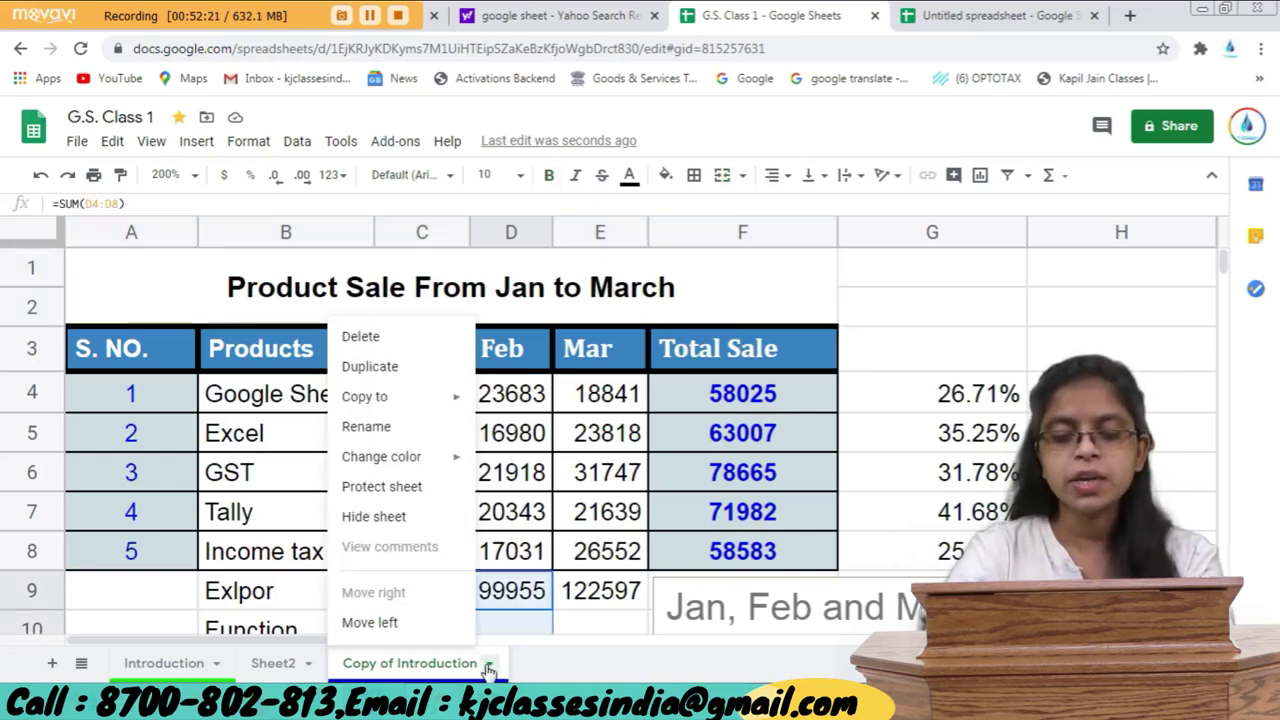
click(406, 624)
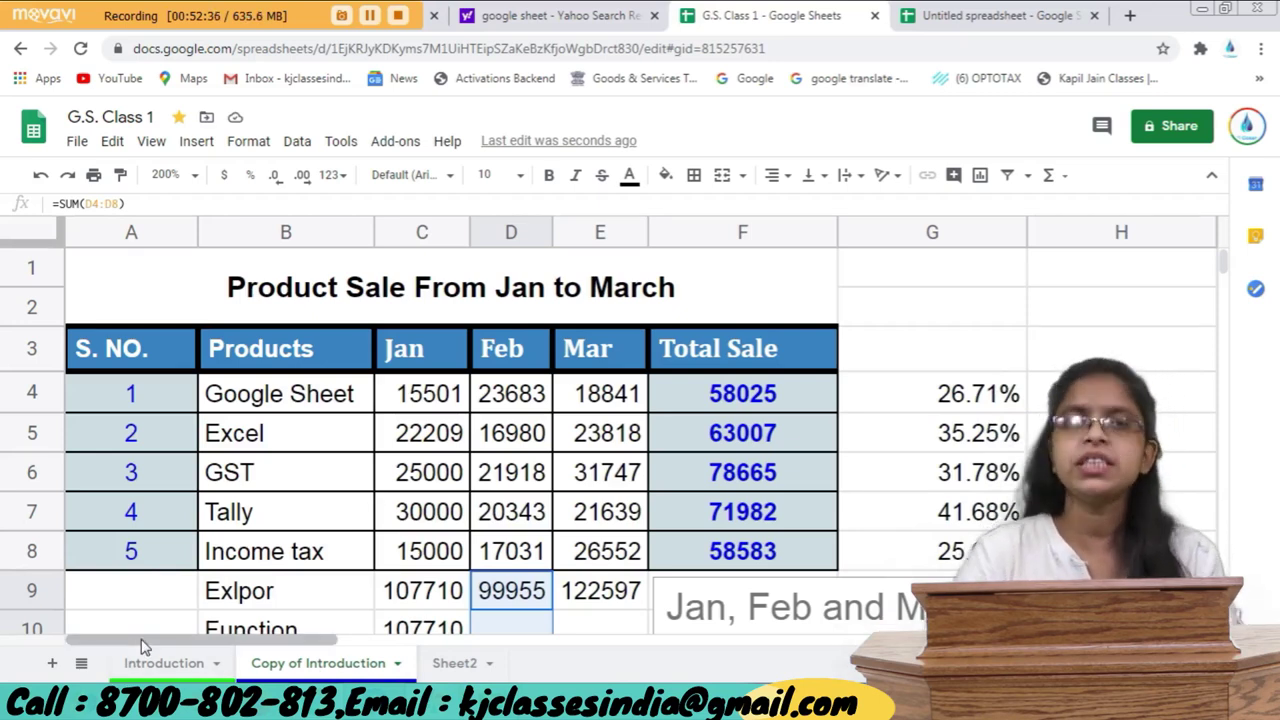
Add more blank sheets up to Sheet6, then reselect Copy of Introduction from All Sheets.
scroll(145, 650, down, 1)
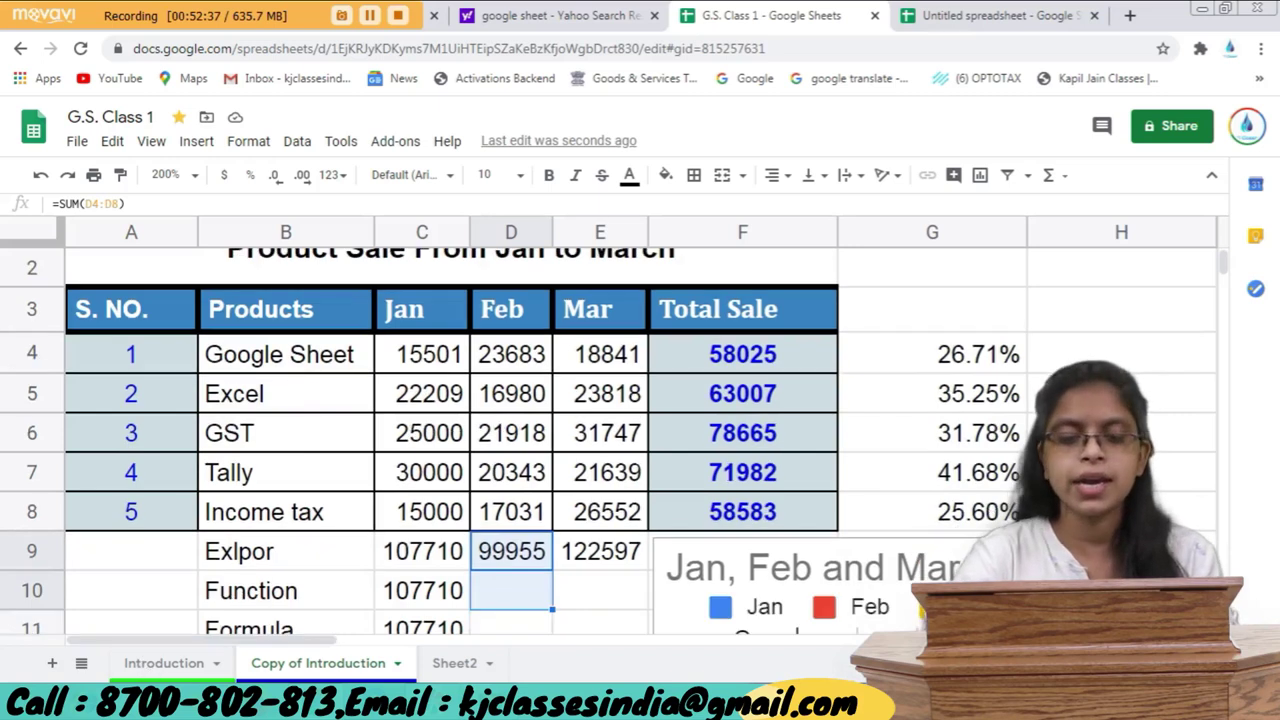
click(52, 664)
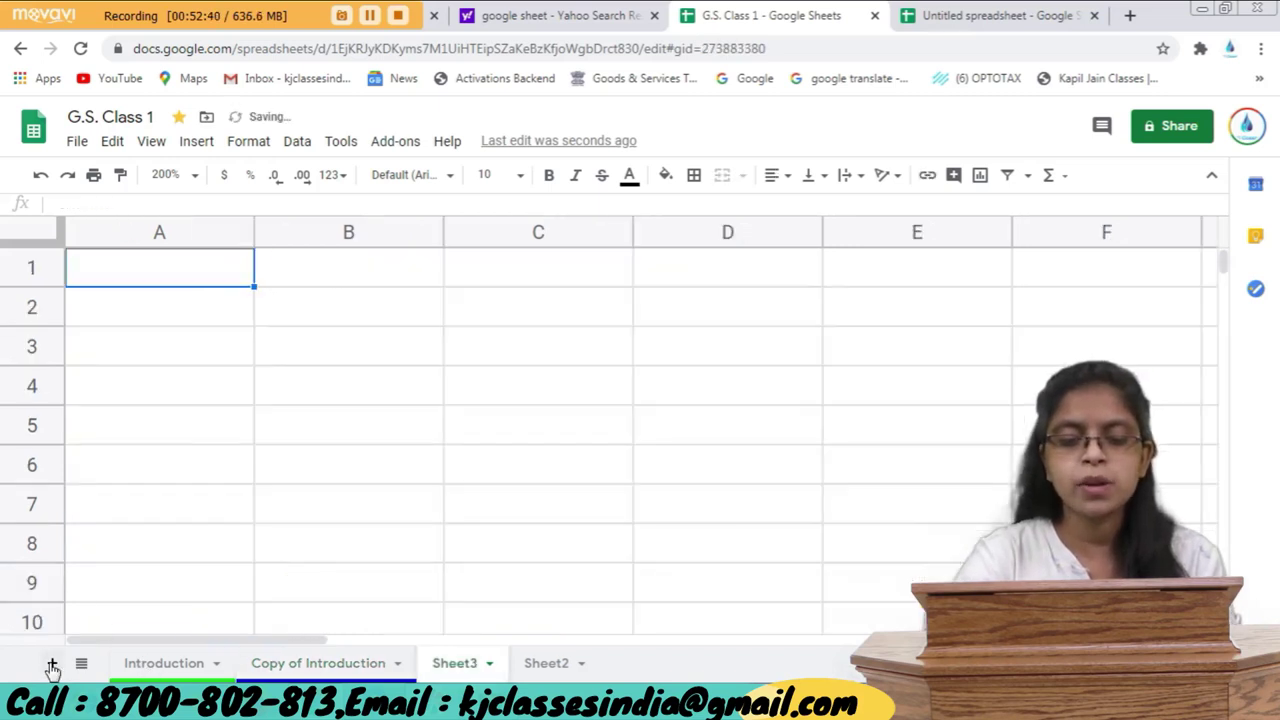
click(52, 664)
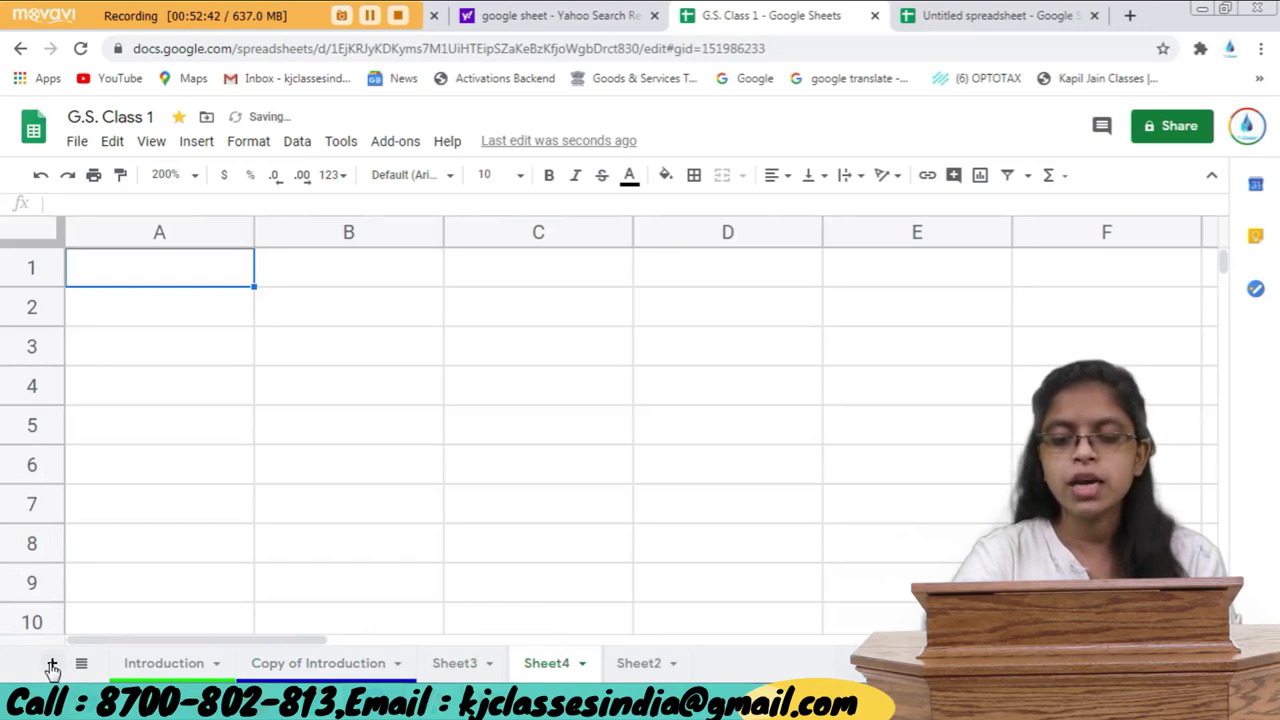
click(52, 664)
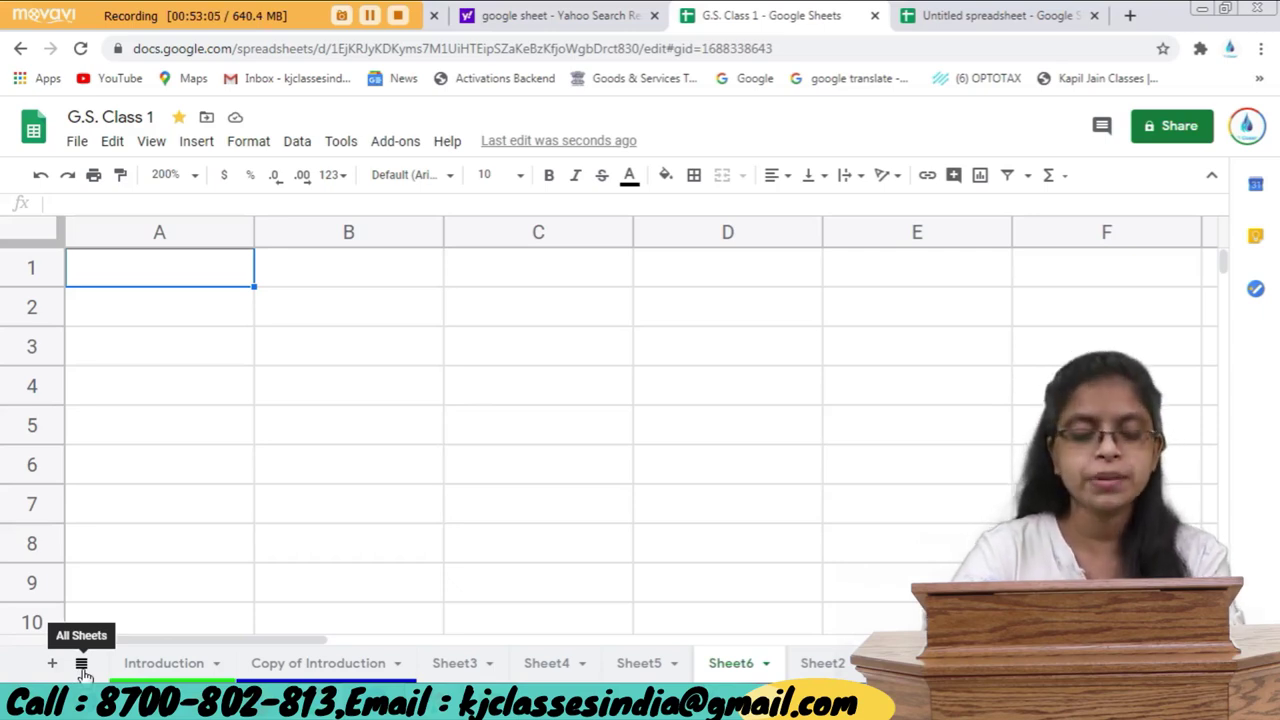
click(82, 665)
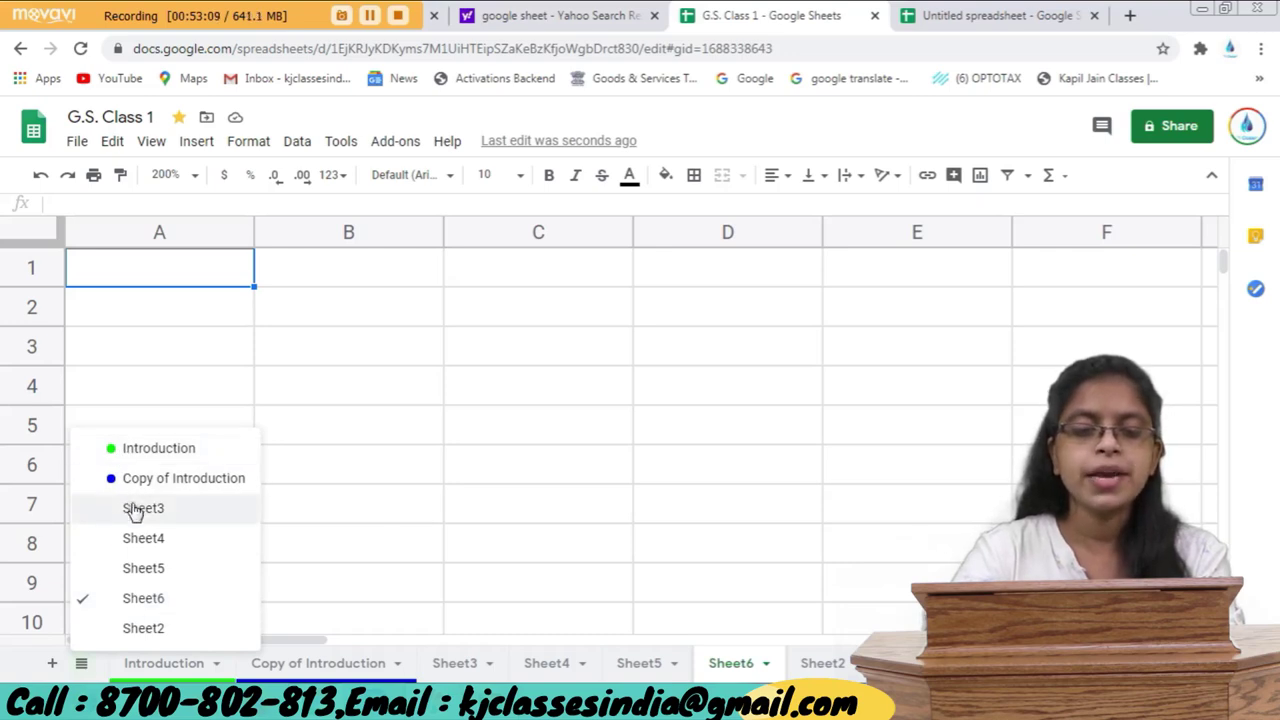
click(134, 478)
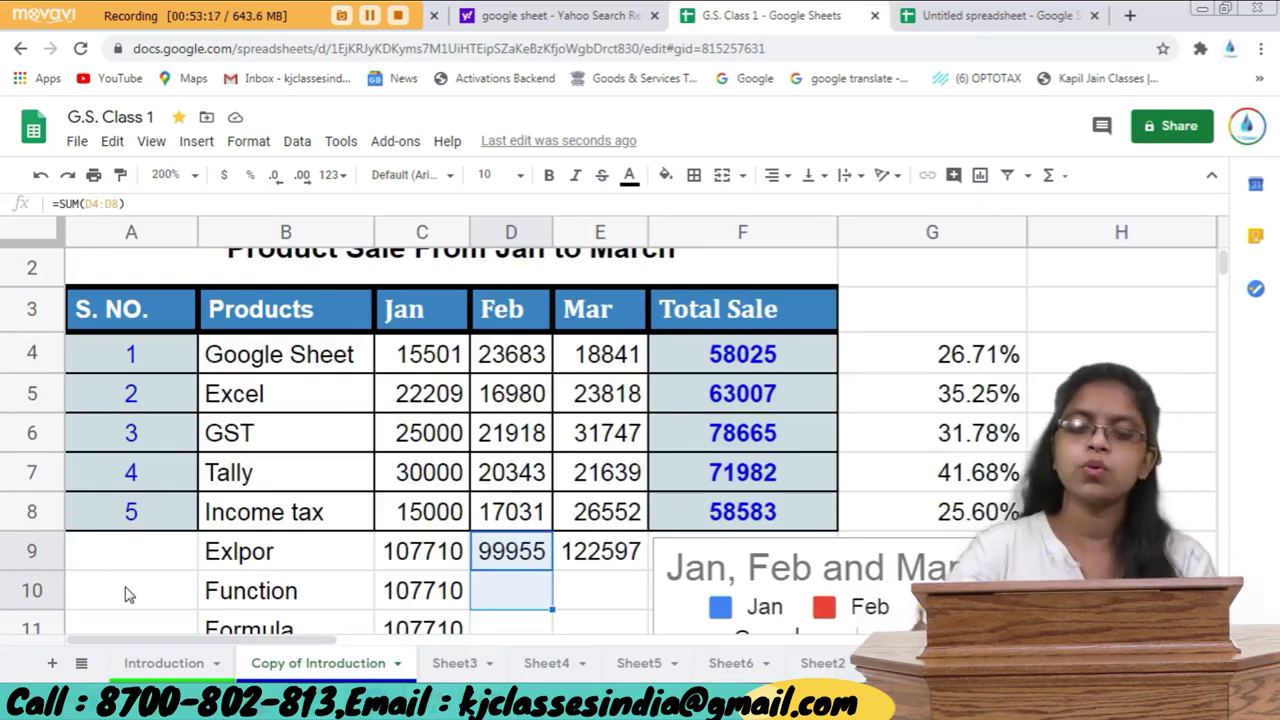
Delete Sheet3 and Sheet2, confirming each deletion with OK.
right_click(466, 665)
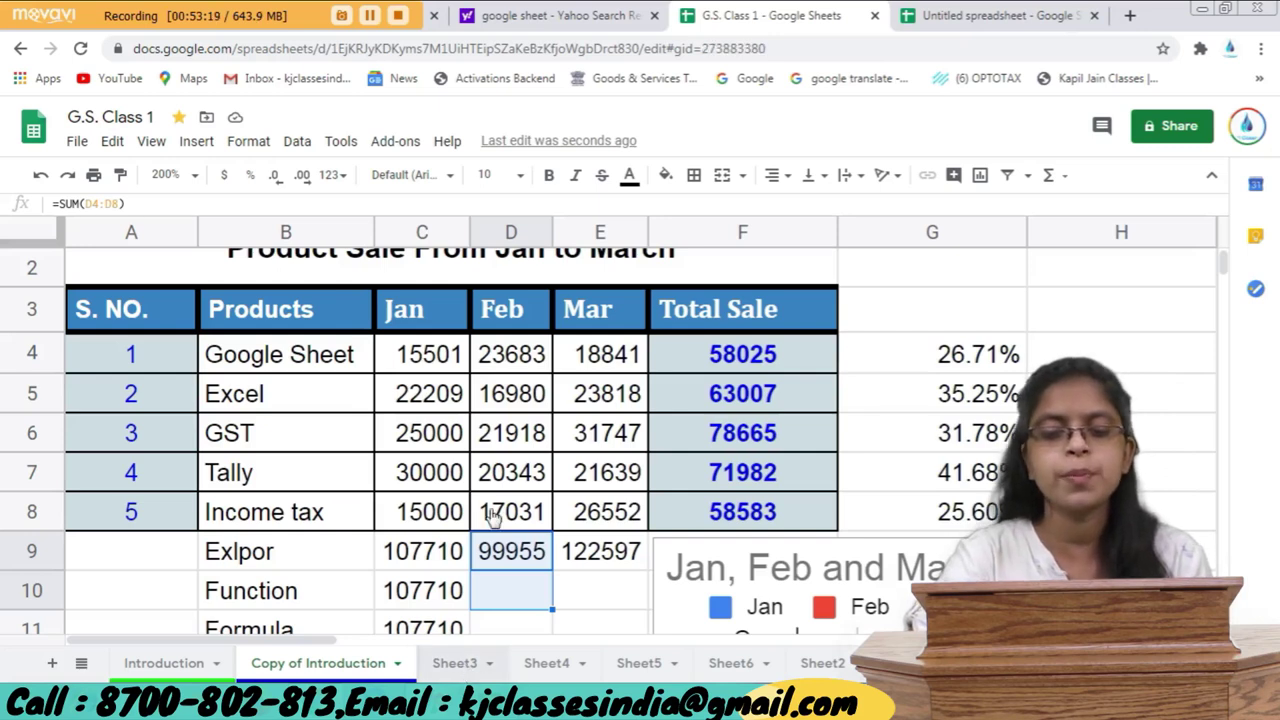
click(447, 337)
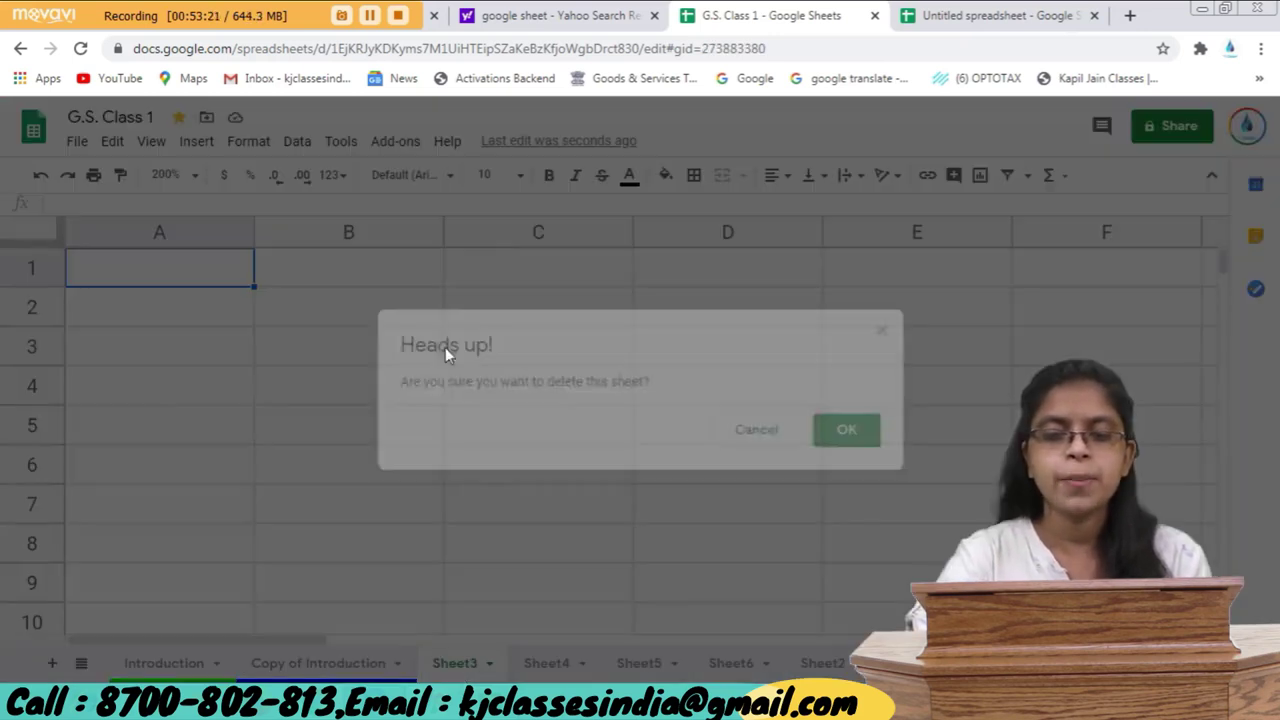
click(868, 434)
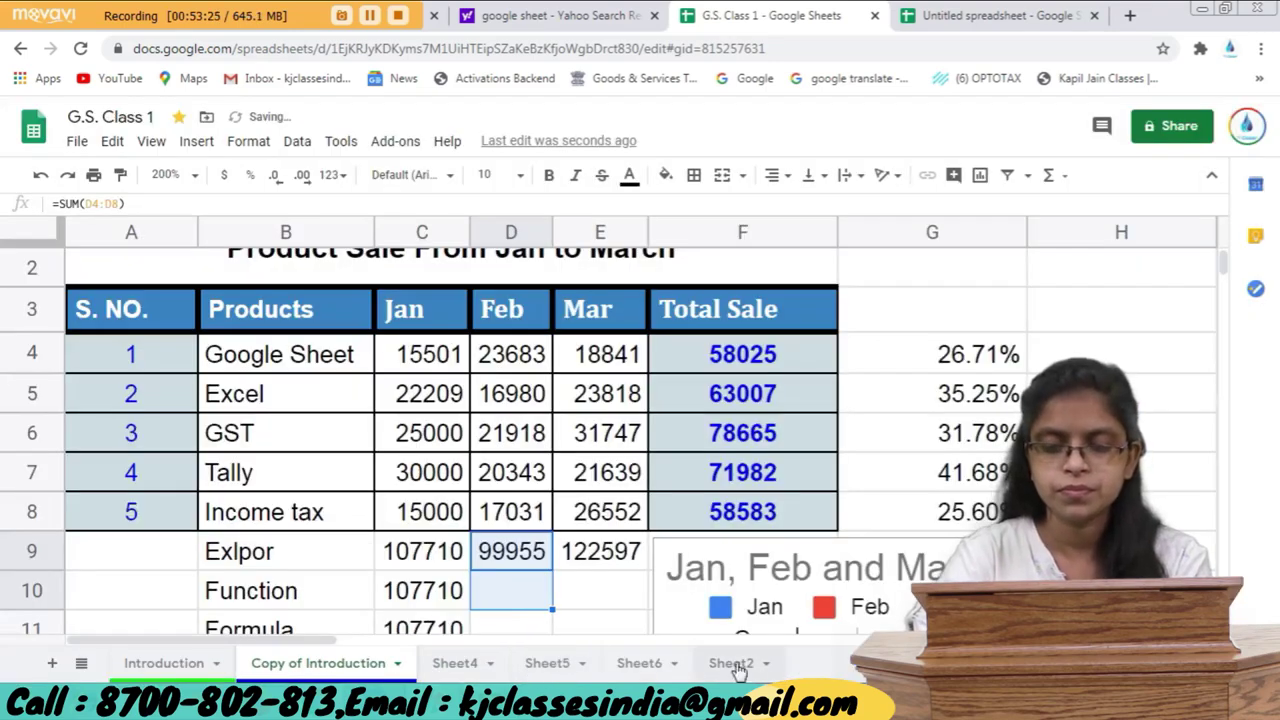
click(735, 664)
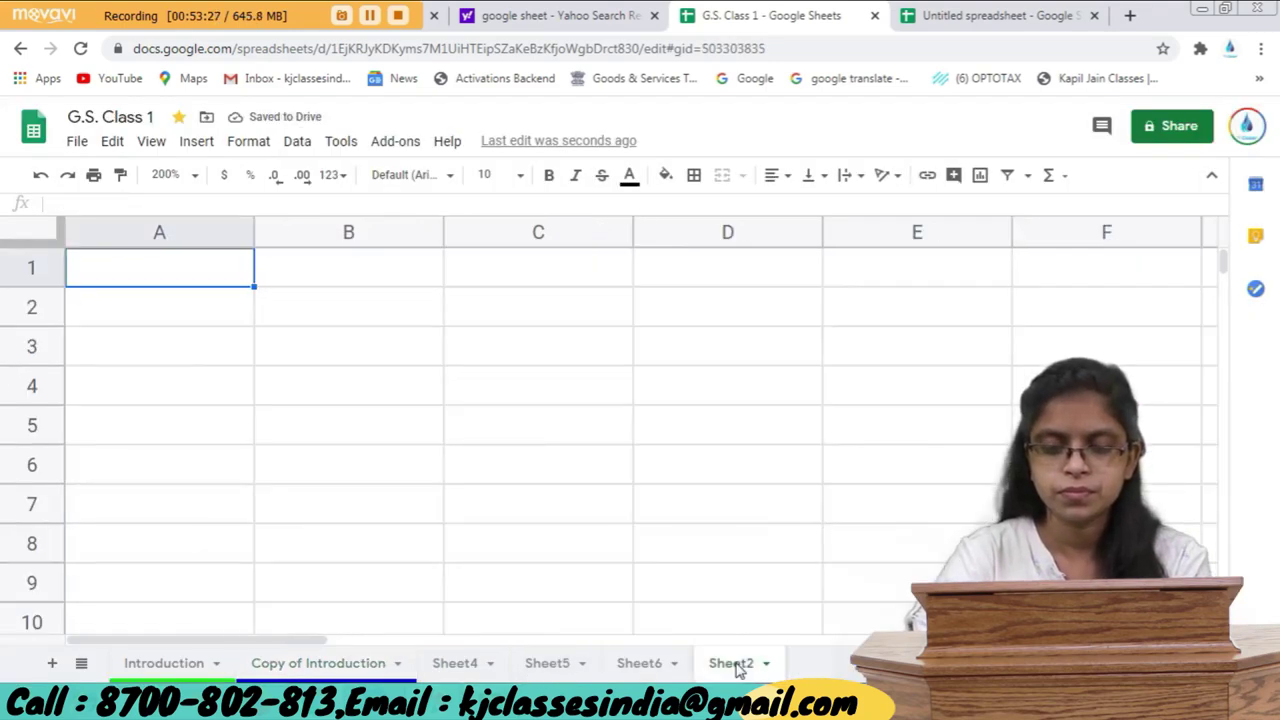
right_click(737, 668)
click(743, 340)
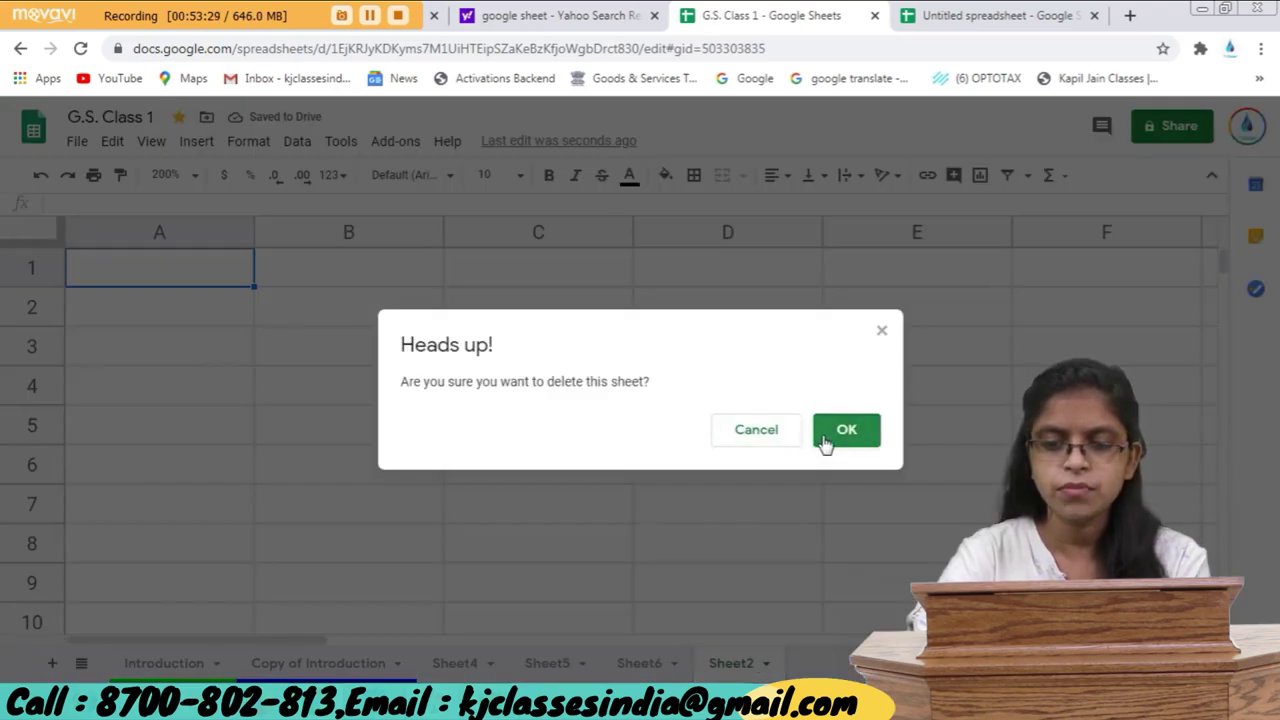
click(825, 443)
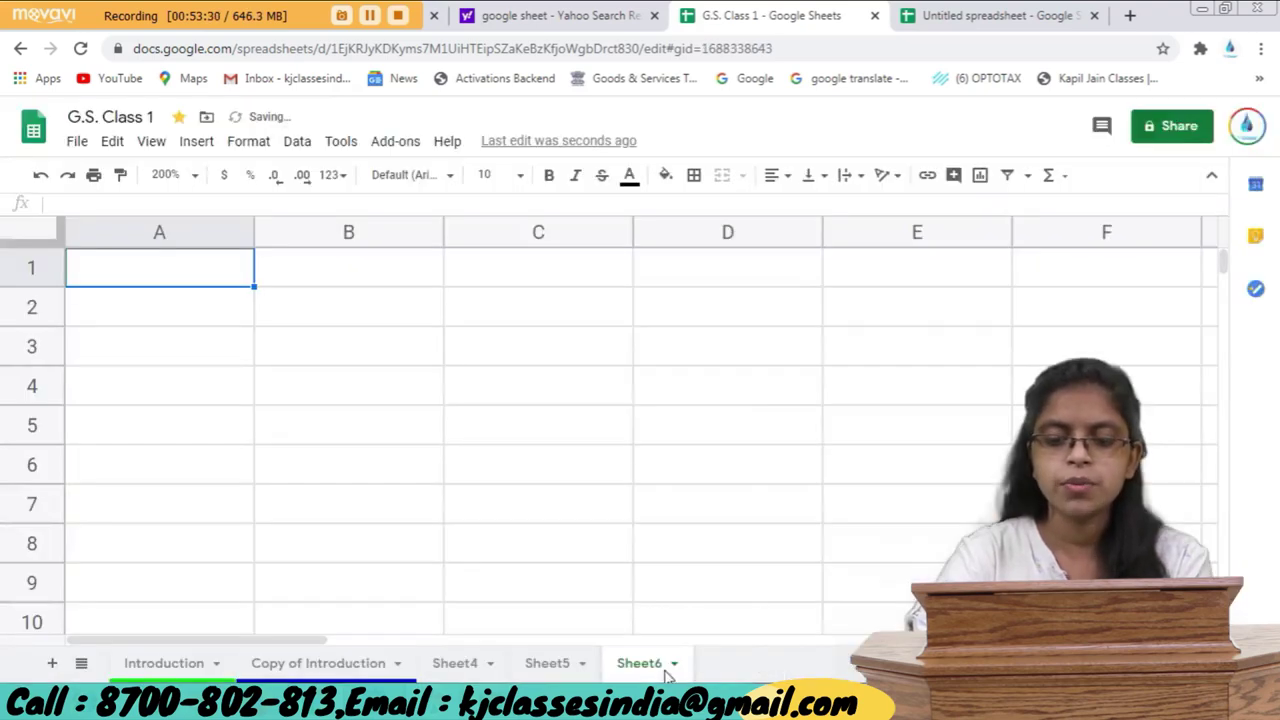
Delete Sheet6, then copy Sheet5 and delete the resulting Copy of Sheet5.
right_click(663, 670)
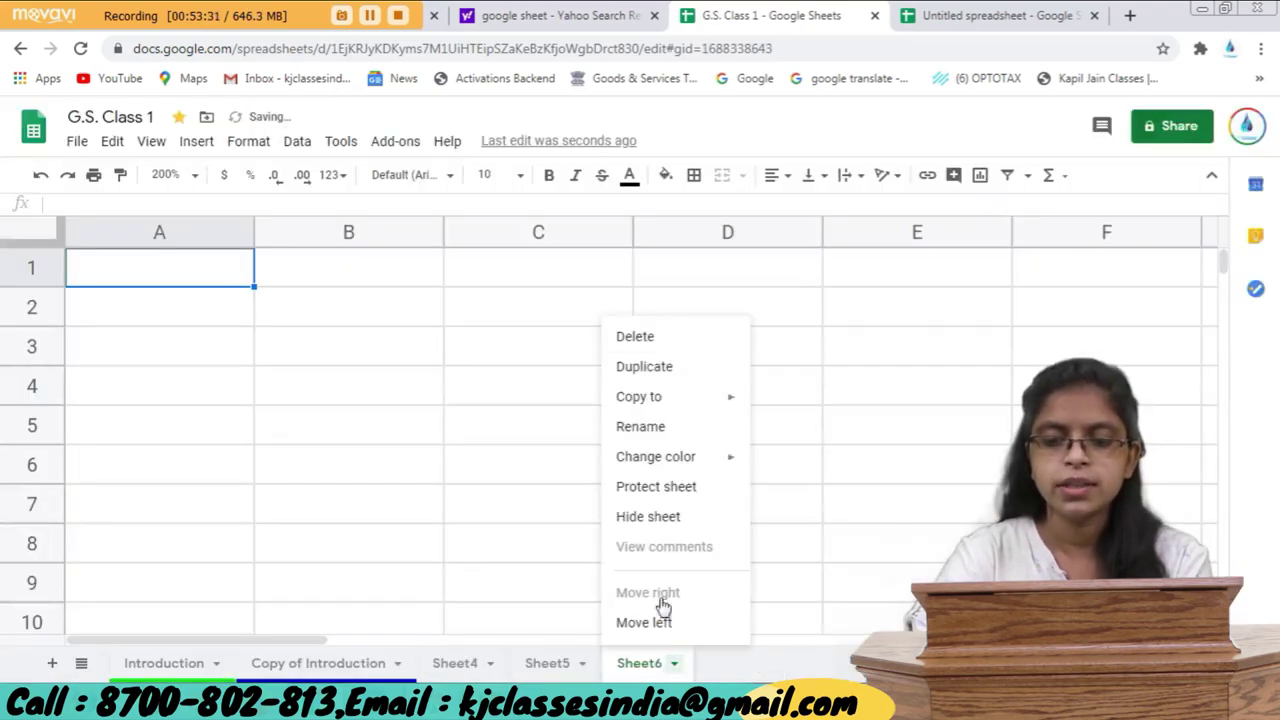
click(645, 336)
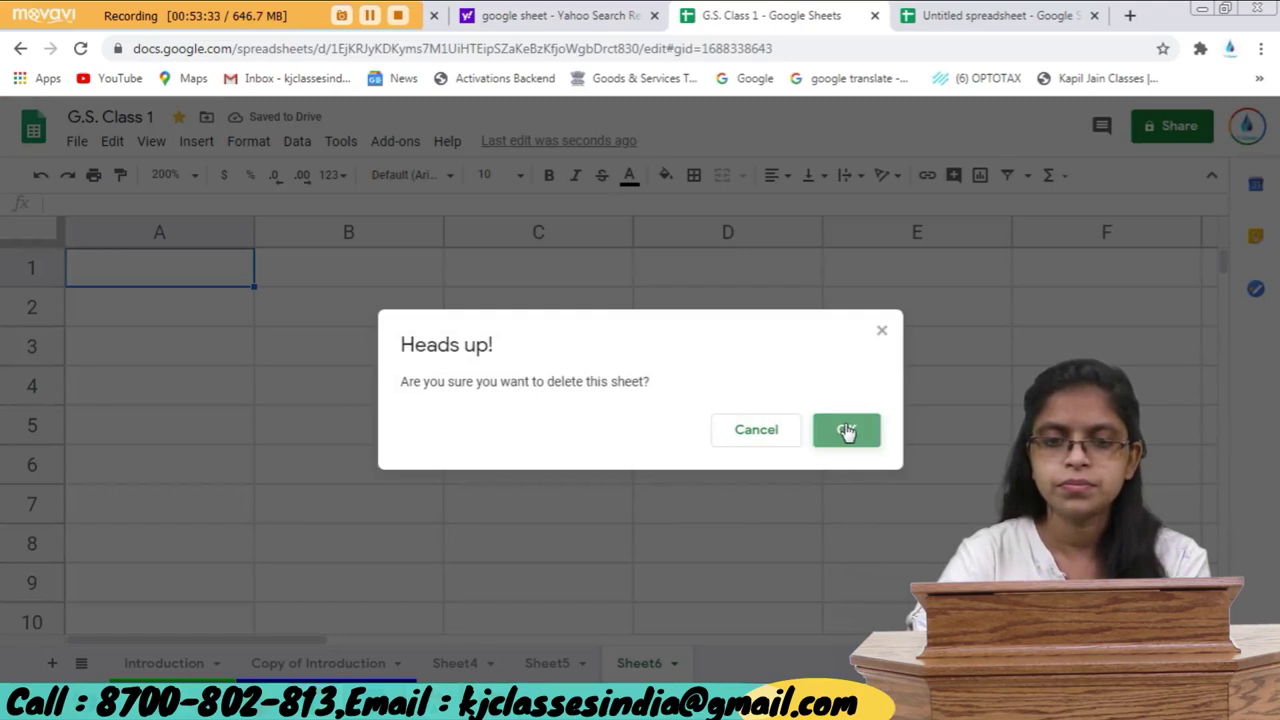
click(846, 431)
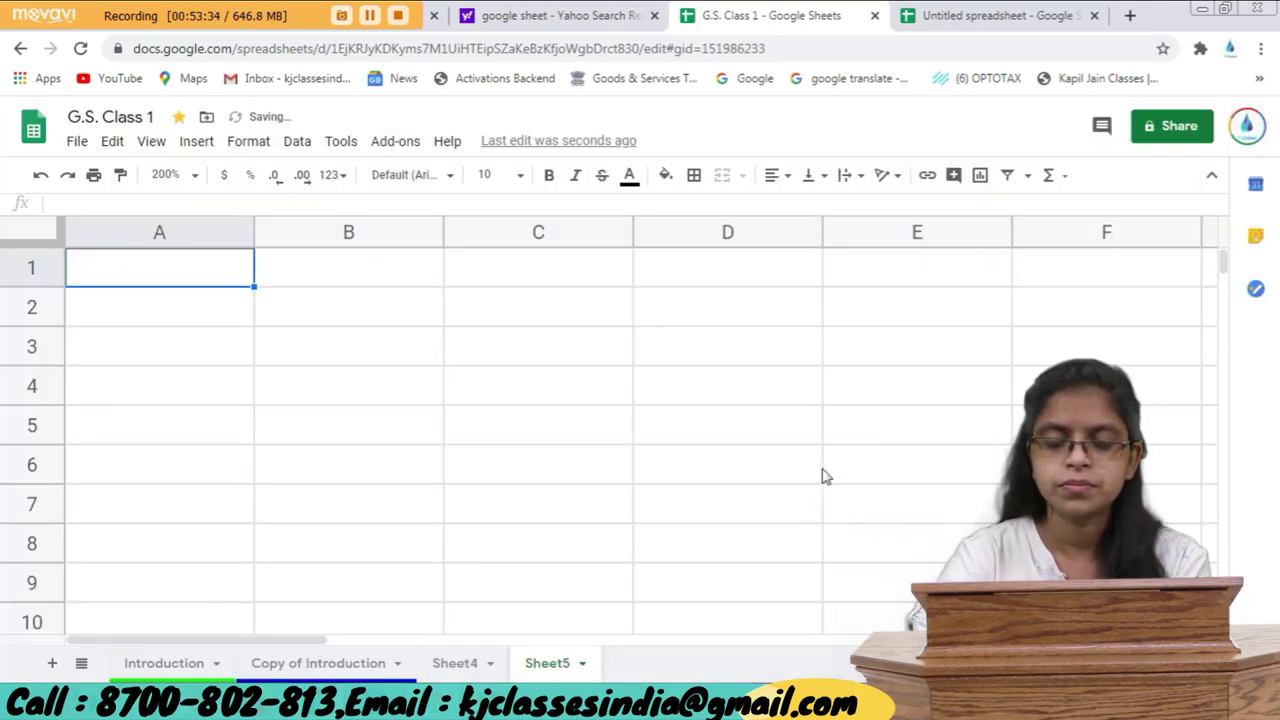
right_click(537, 667)
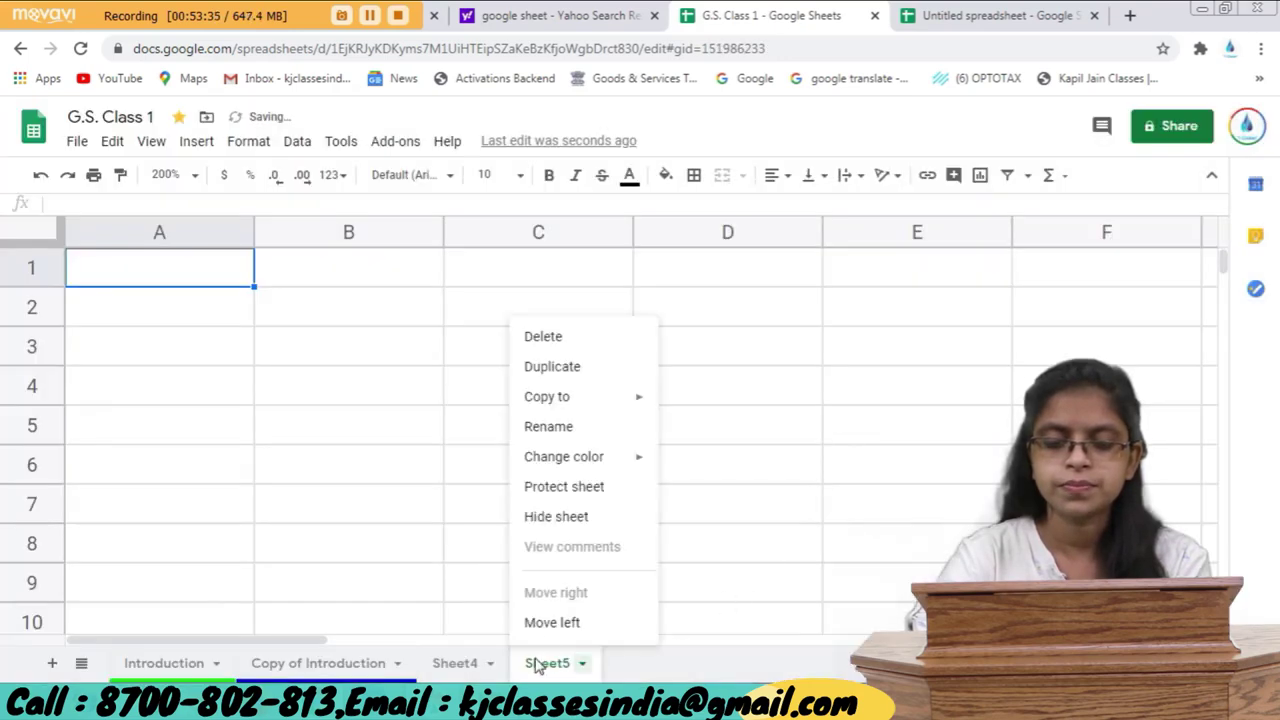
click(591, 377)
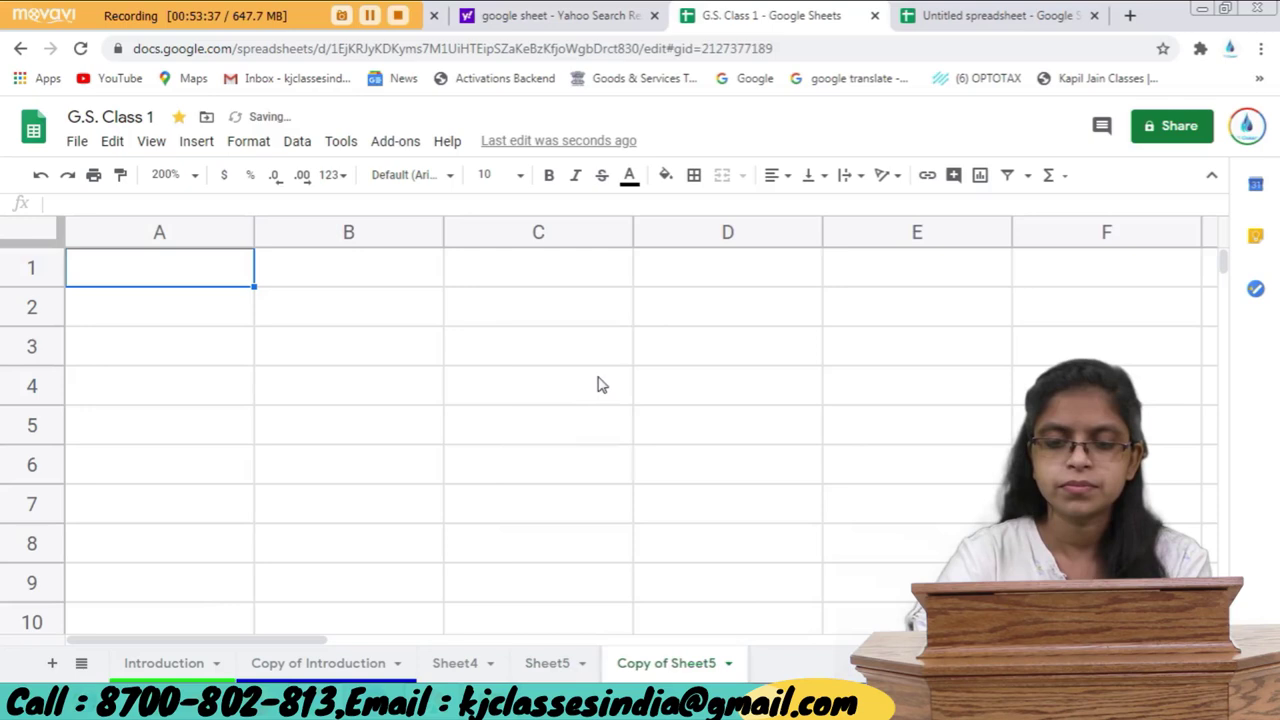
right_click(697, 665)
click(676, 339)
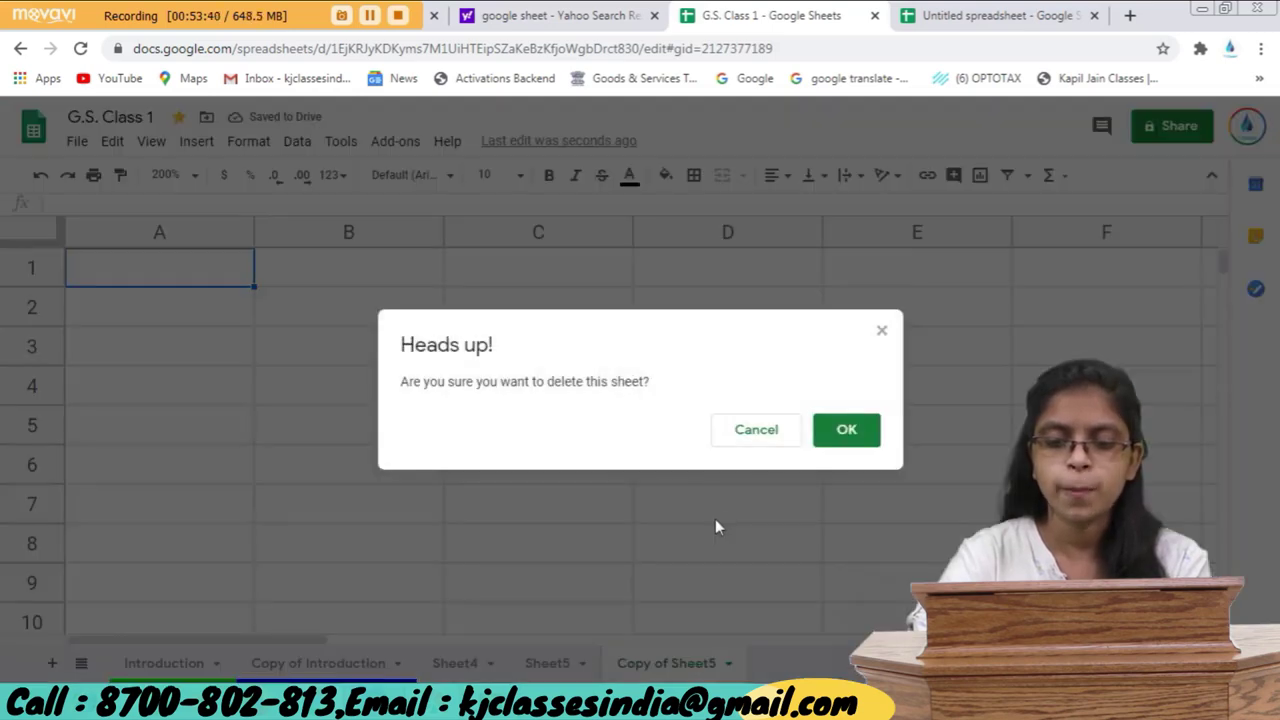
click(846, 430)
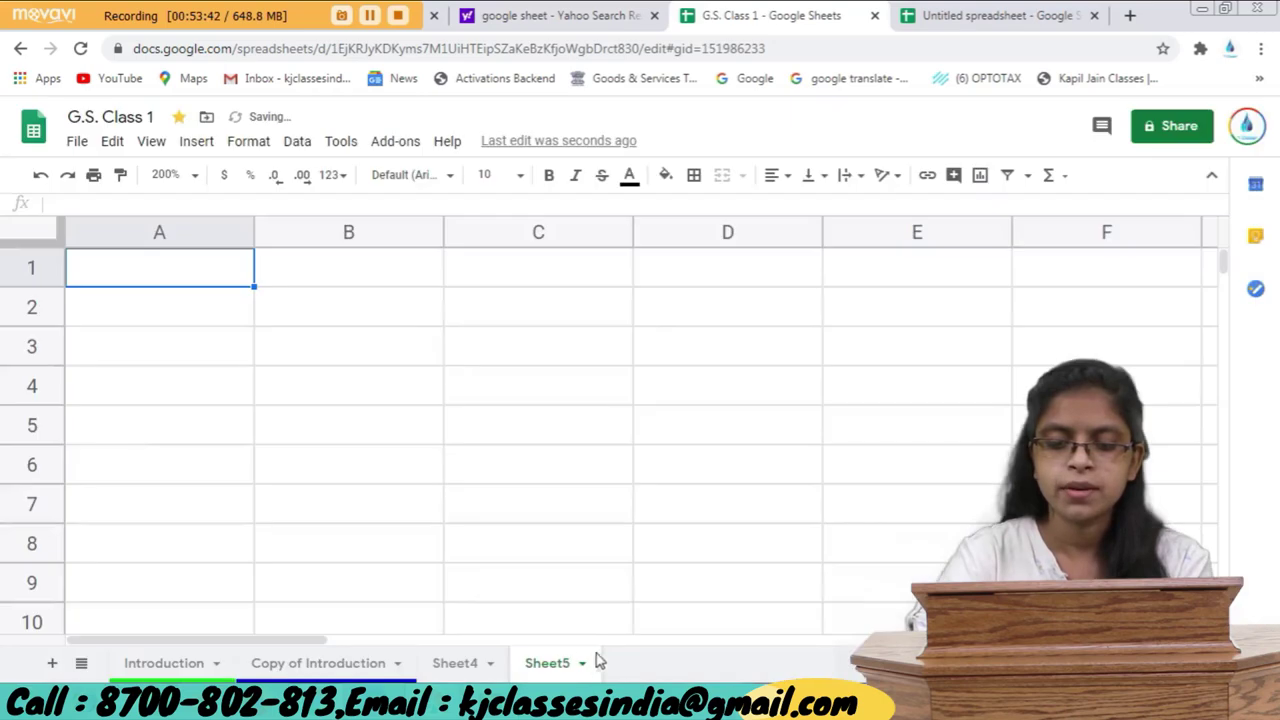
Delete Sheet5 and Sheet4, then return to the Introduction sheet.
right_click(561, 666)
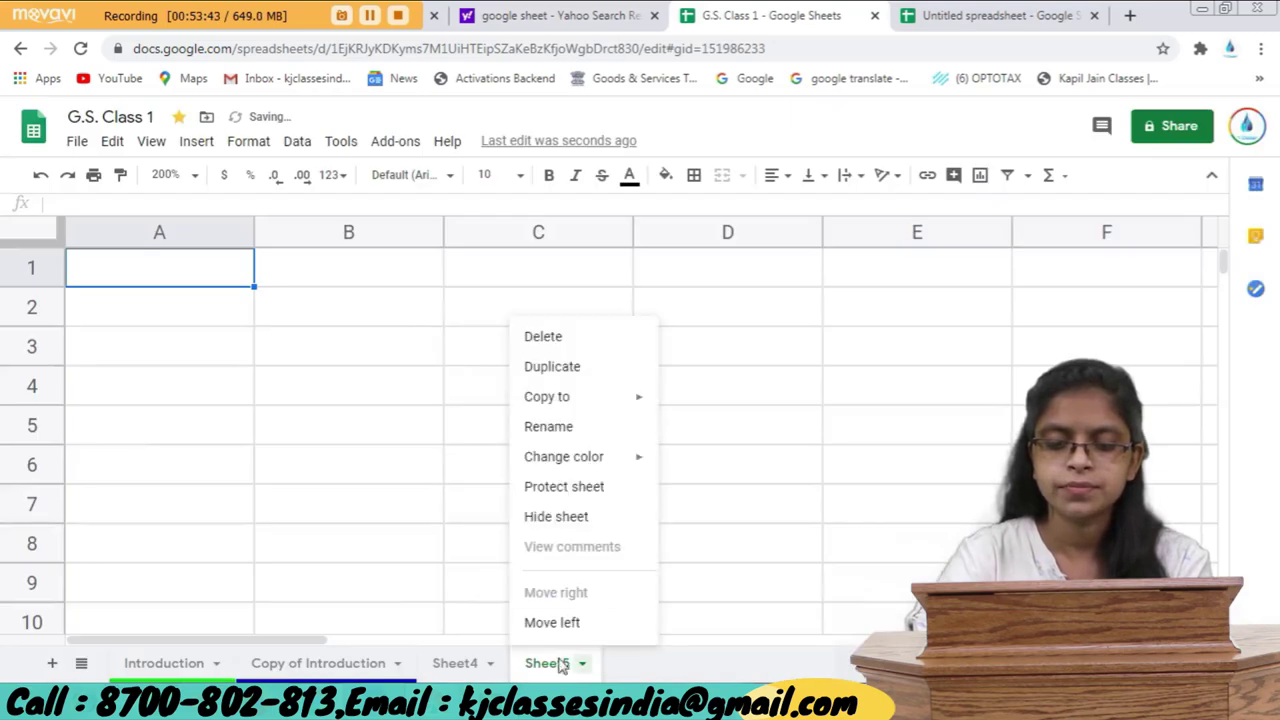
click(596, 339)
click(848, 445)
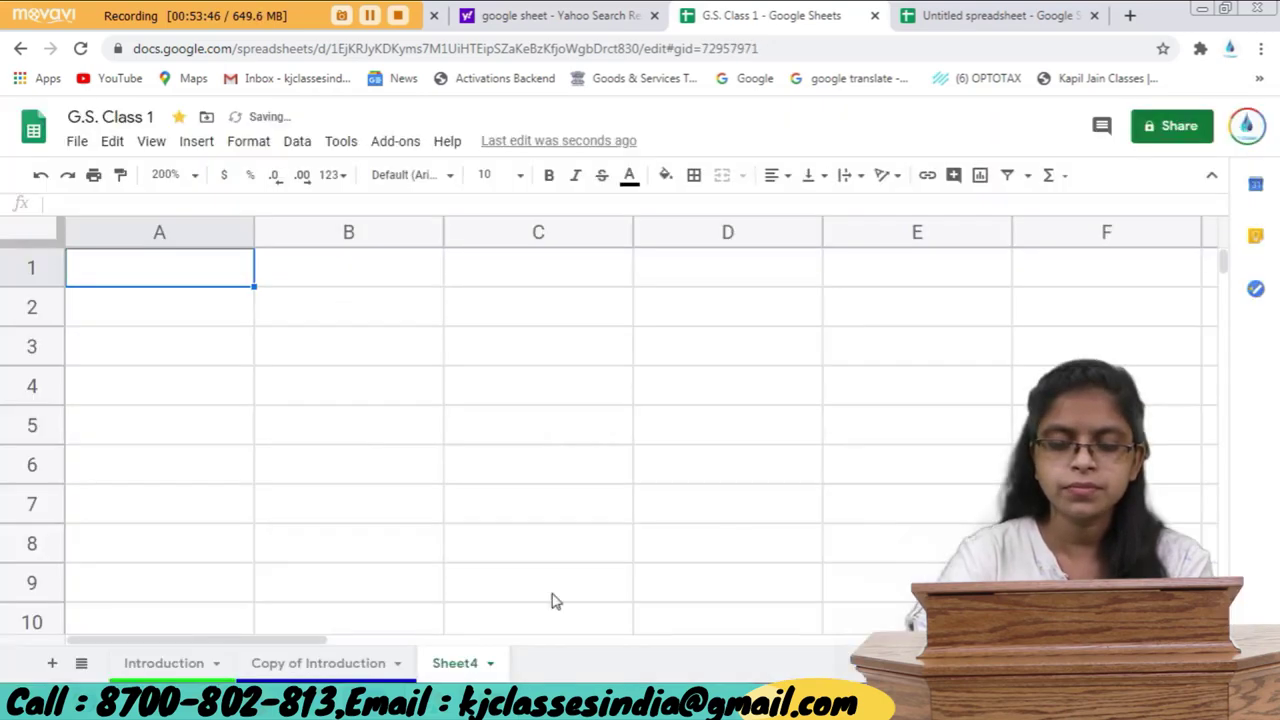
right_click(487, 667)
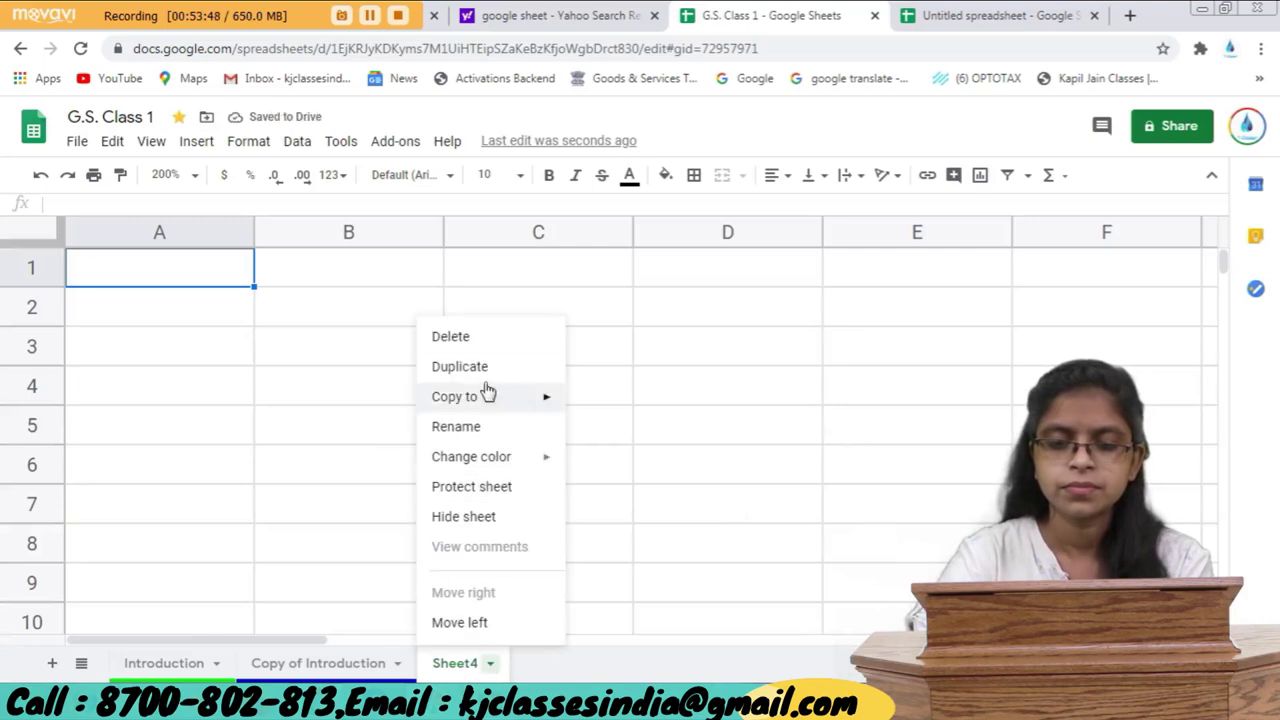
click(449, 336)
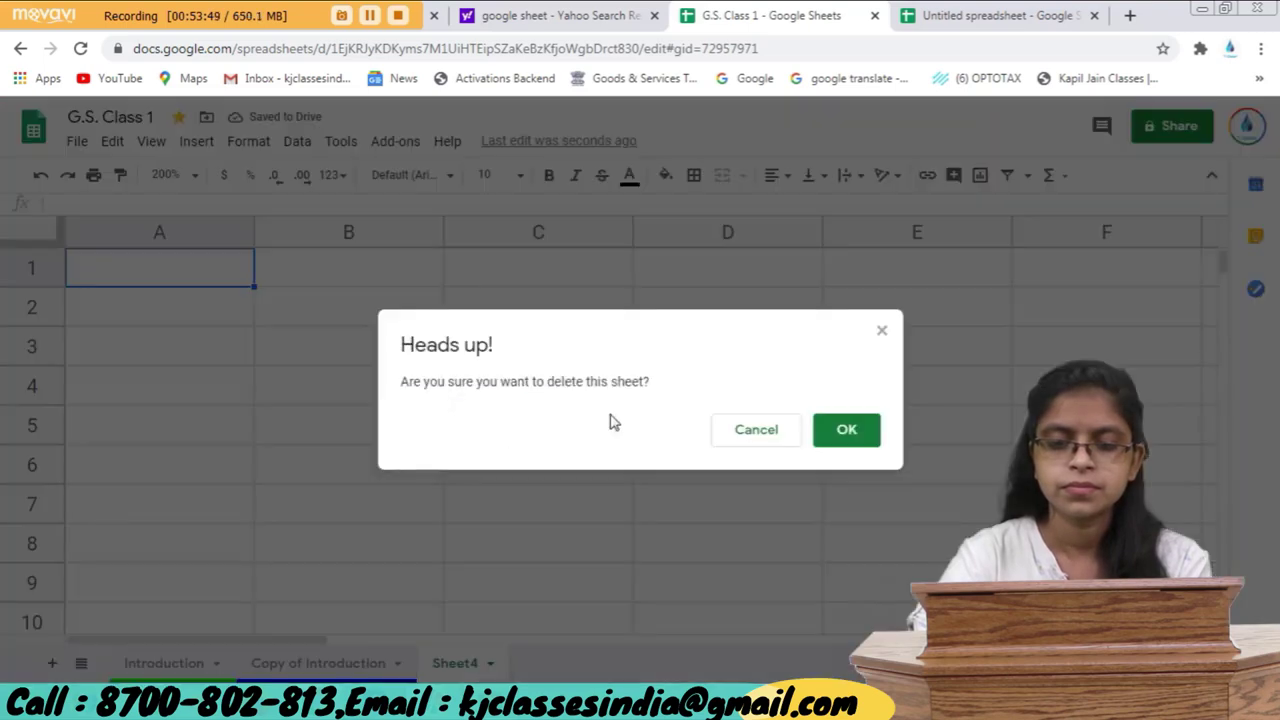
click(853, 438)
click(168, 663)
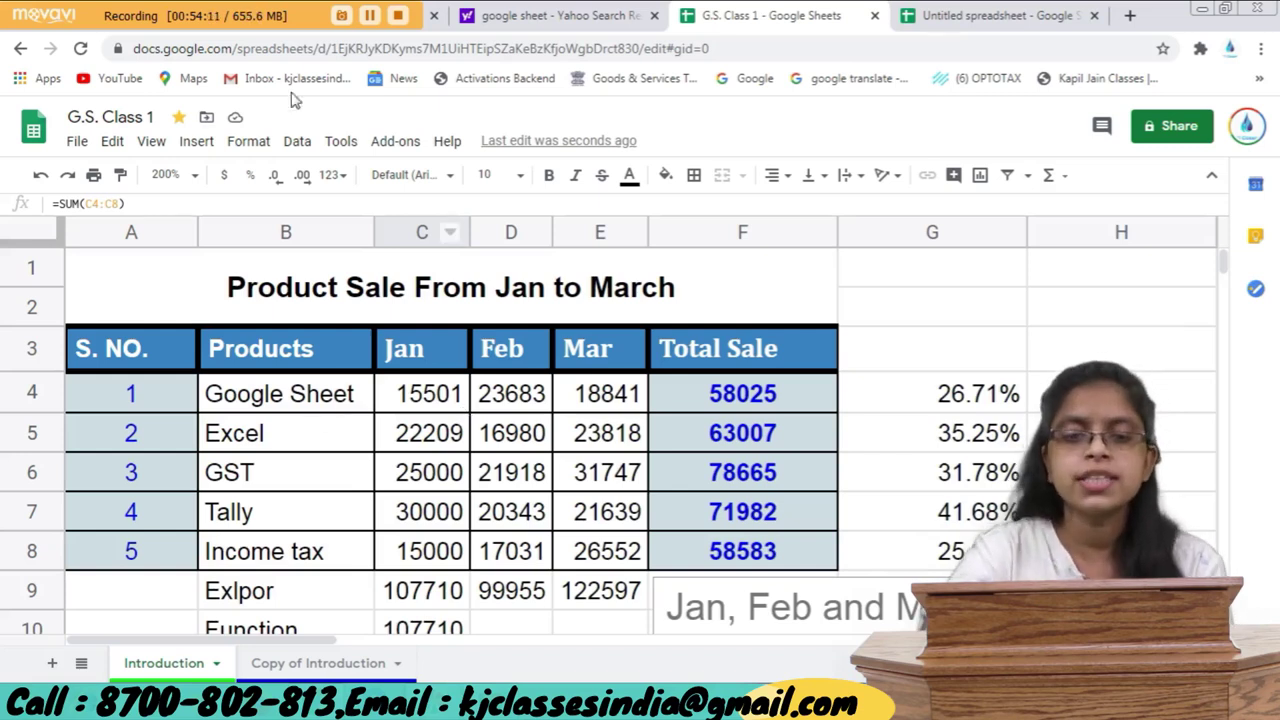
Look through the Add-ons menu, then leave the Help menu's resource list open.
click(398, 141)
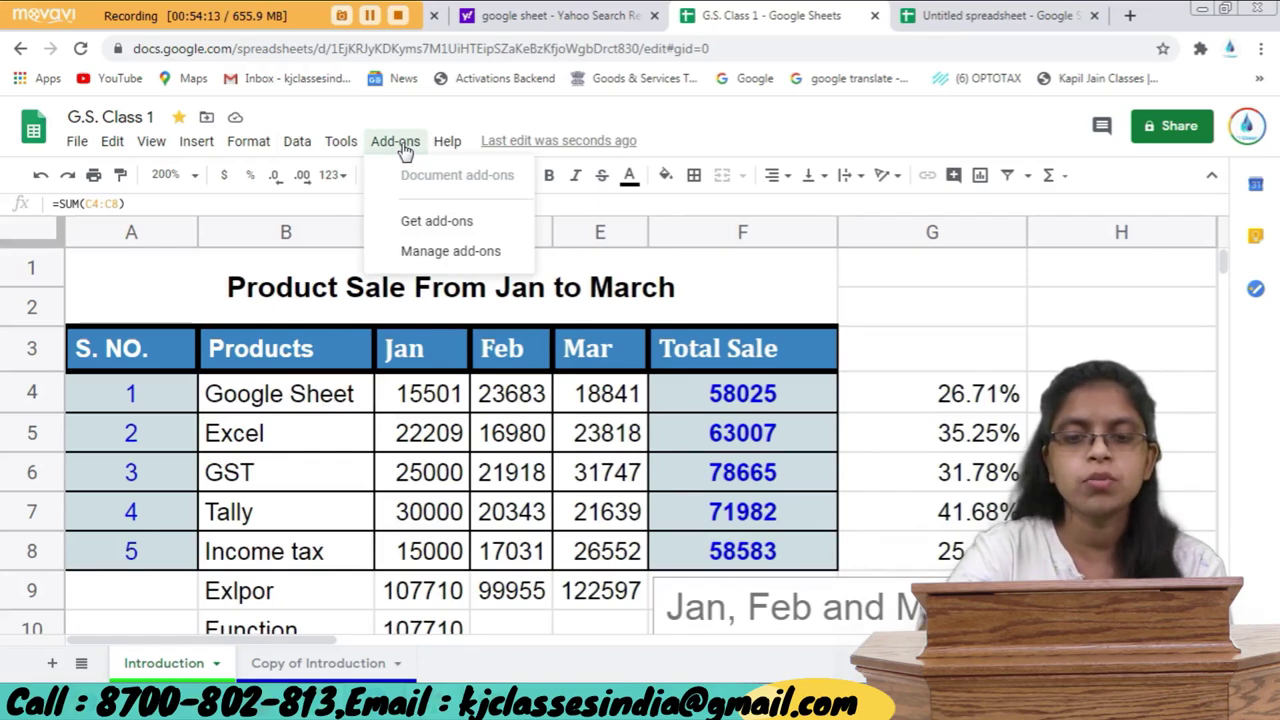
click(444, 146)
click(444, 146)
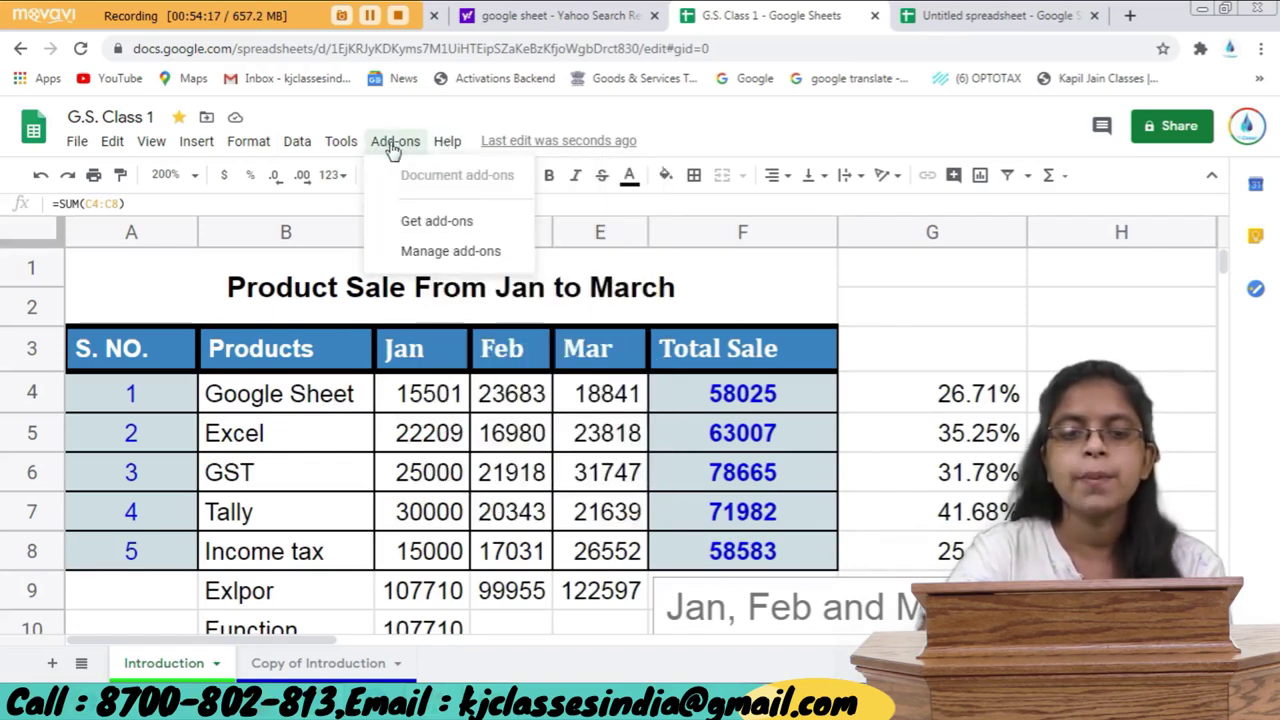
click(448, 145)
click(448, 145)
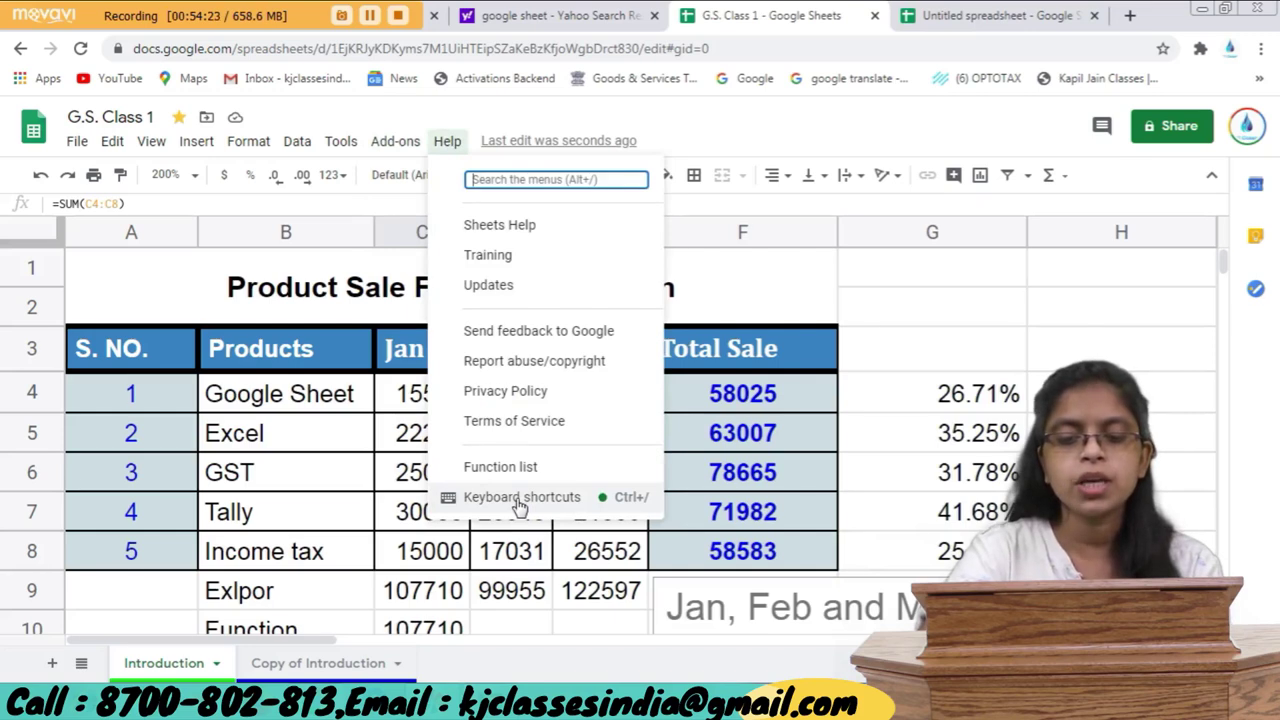
Open Help > Keyboard shortcuts and browse the Menus, Formatting and Data categories.
click(519, 500)
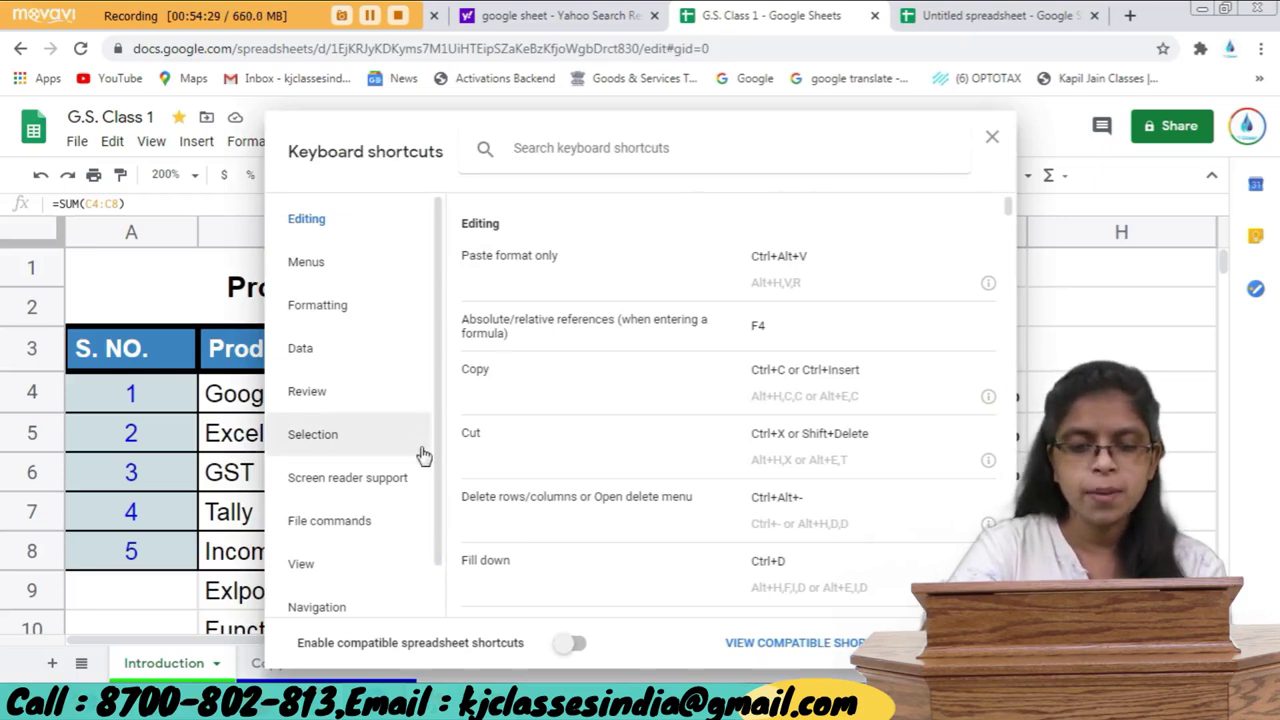
mouse_move(350, 420)
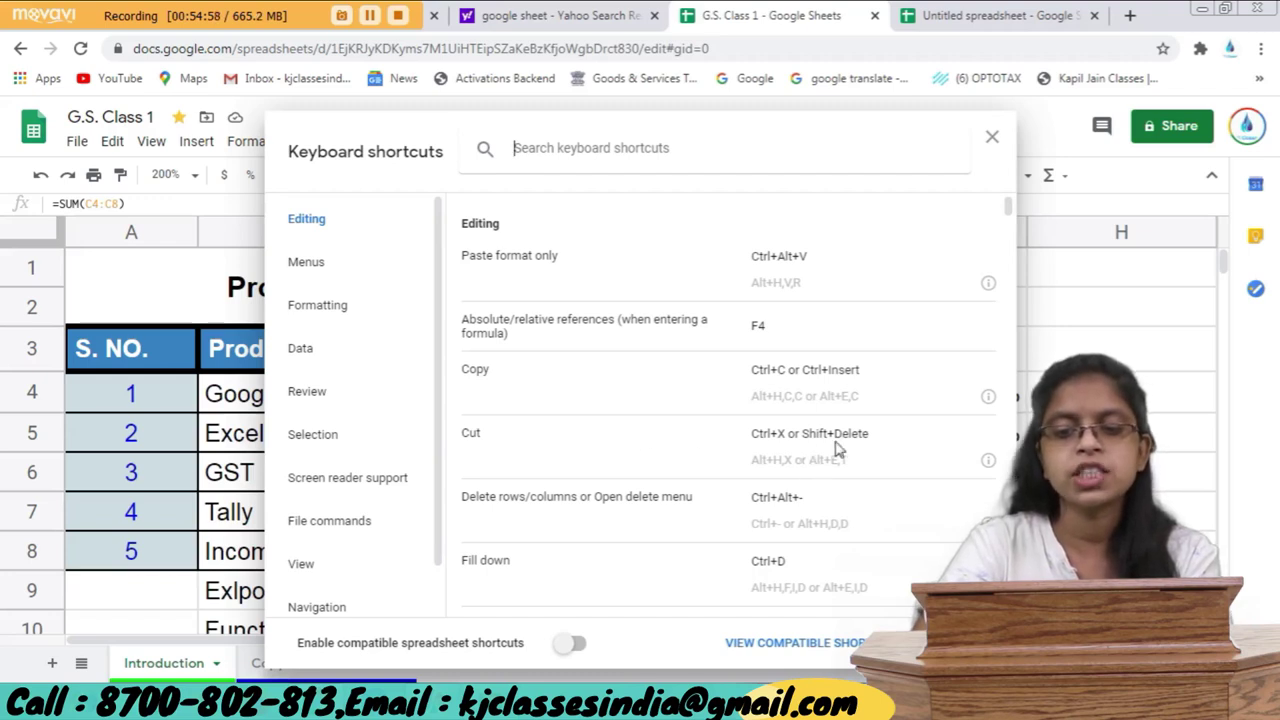
scroll(812, 462, down, 1)
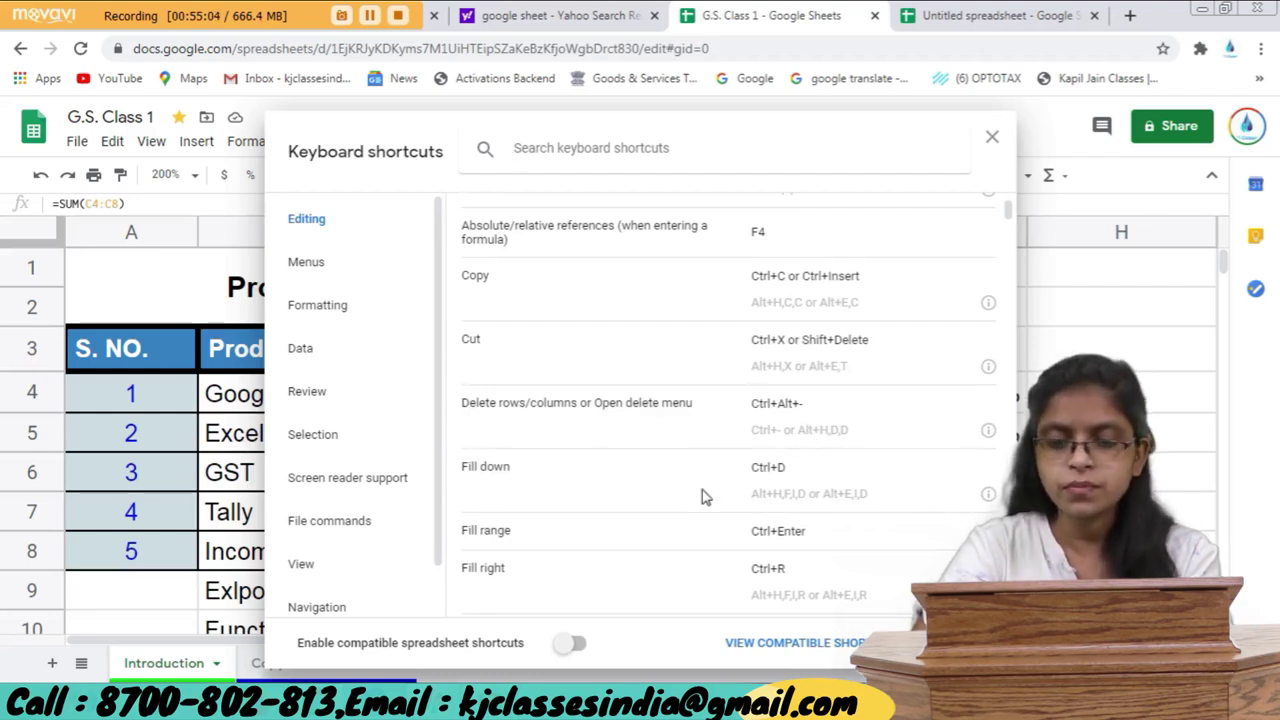
scroll(775, 488, down, 1)
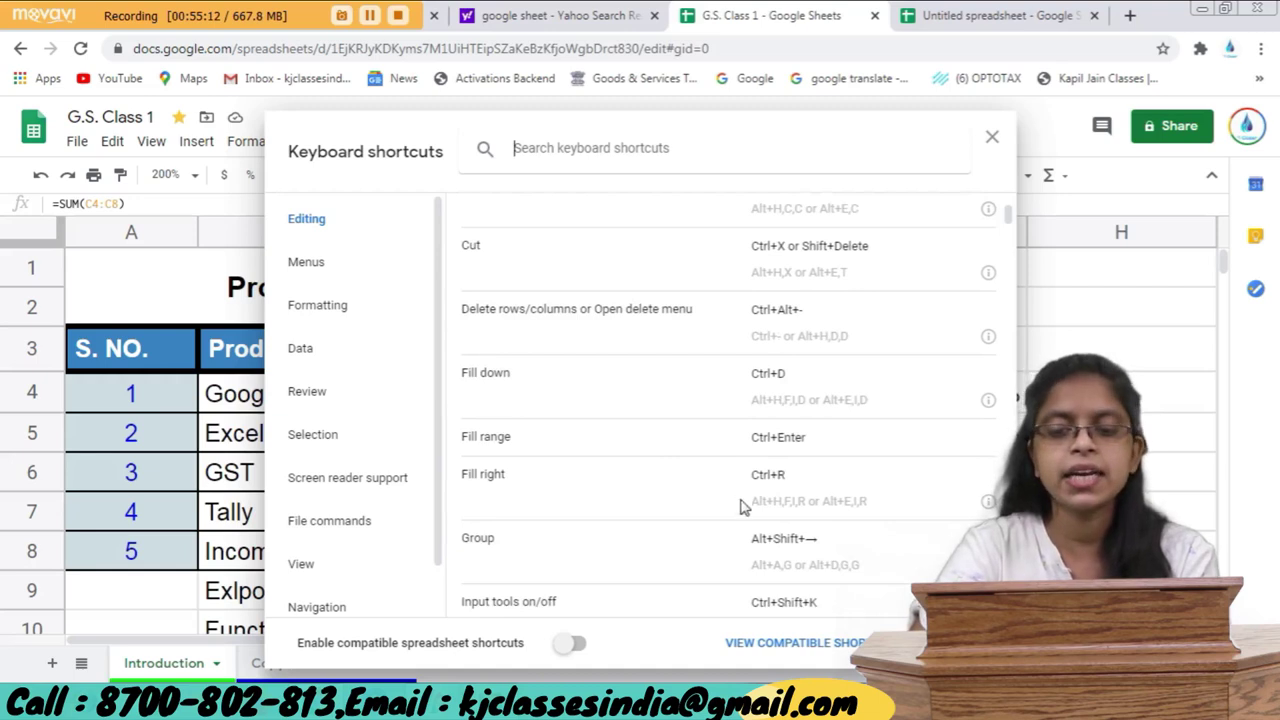
scroll(742, 522, down, 1)
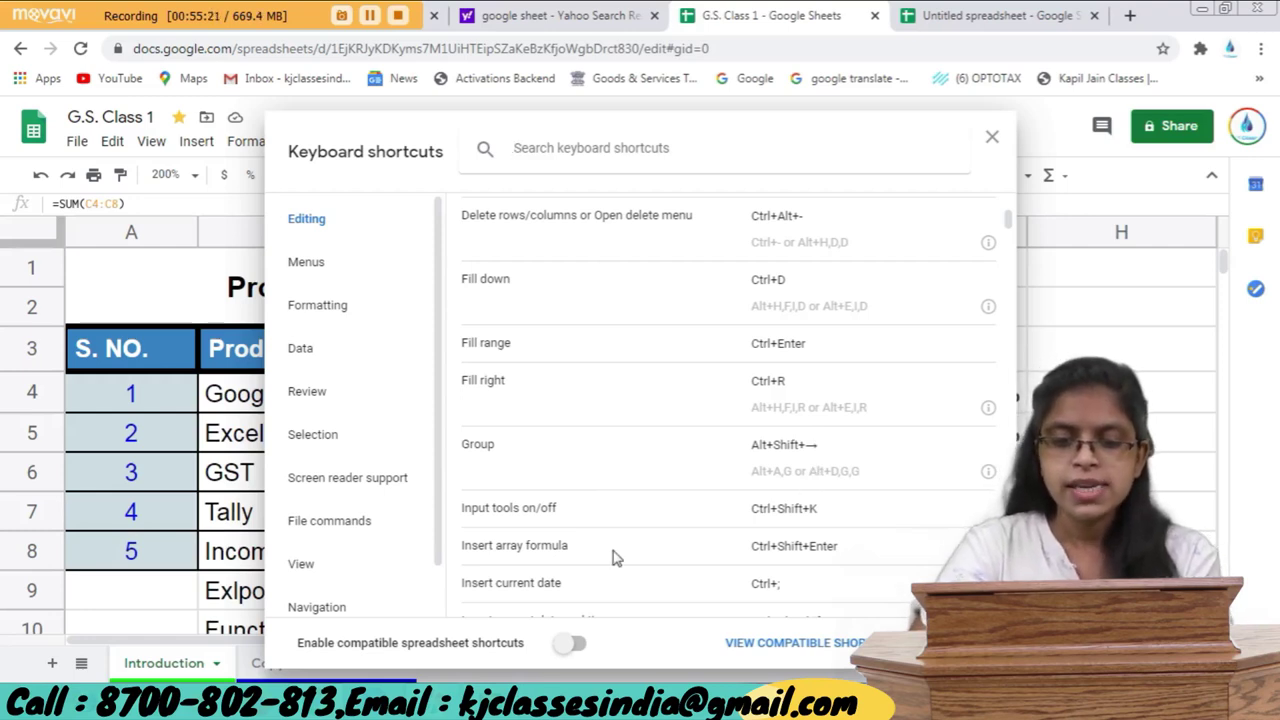
scroll(610, 571, down, 1)
scroll(610, 571, down, 2)
scroll(610, 571, down, 2)
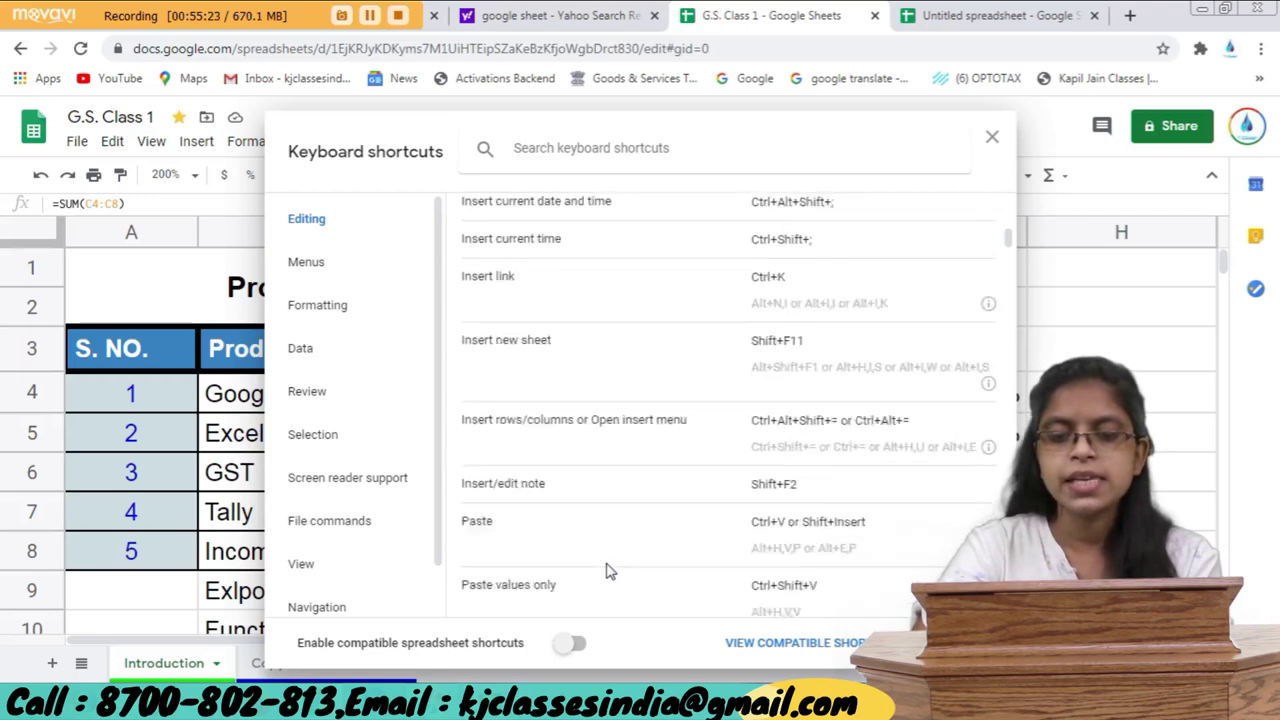
scroll(608, 570, down, 3)
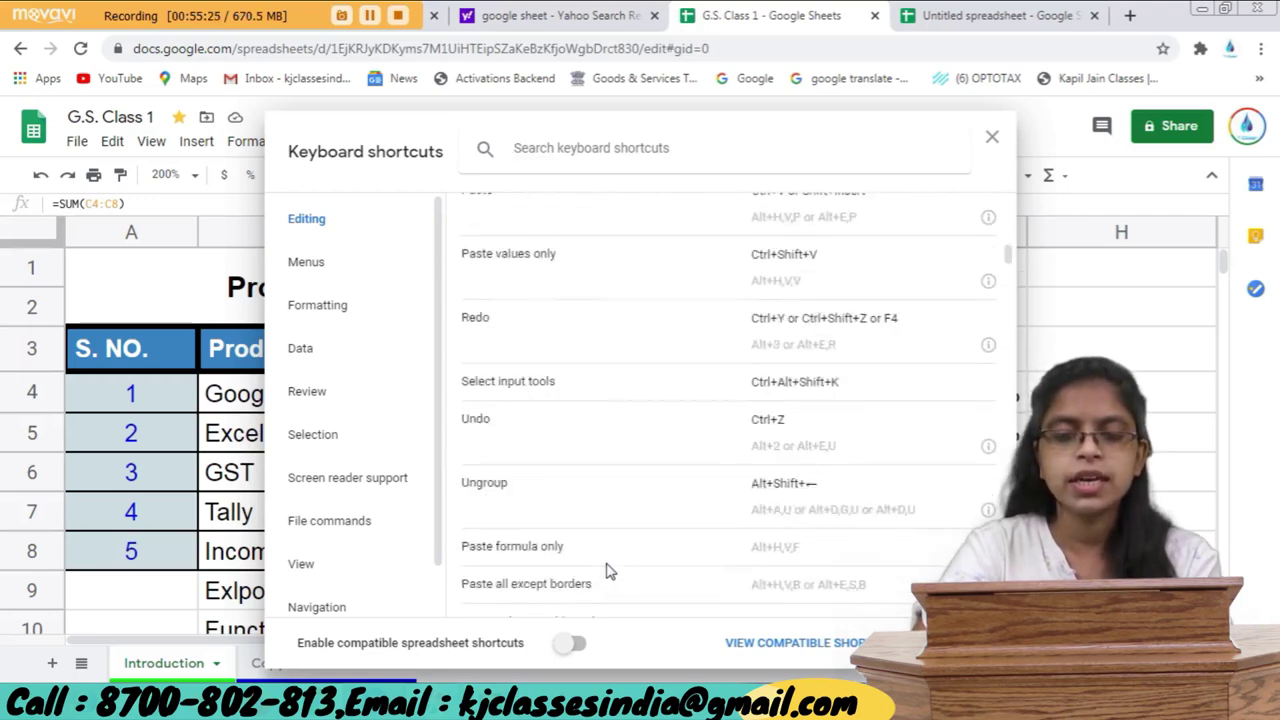
scroll(608, 566, up, 8)
scroll(608, 562, up, 3)
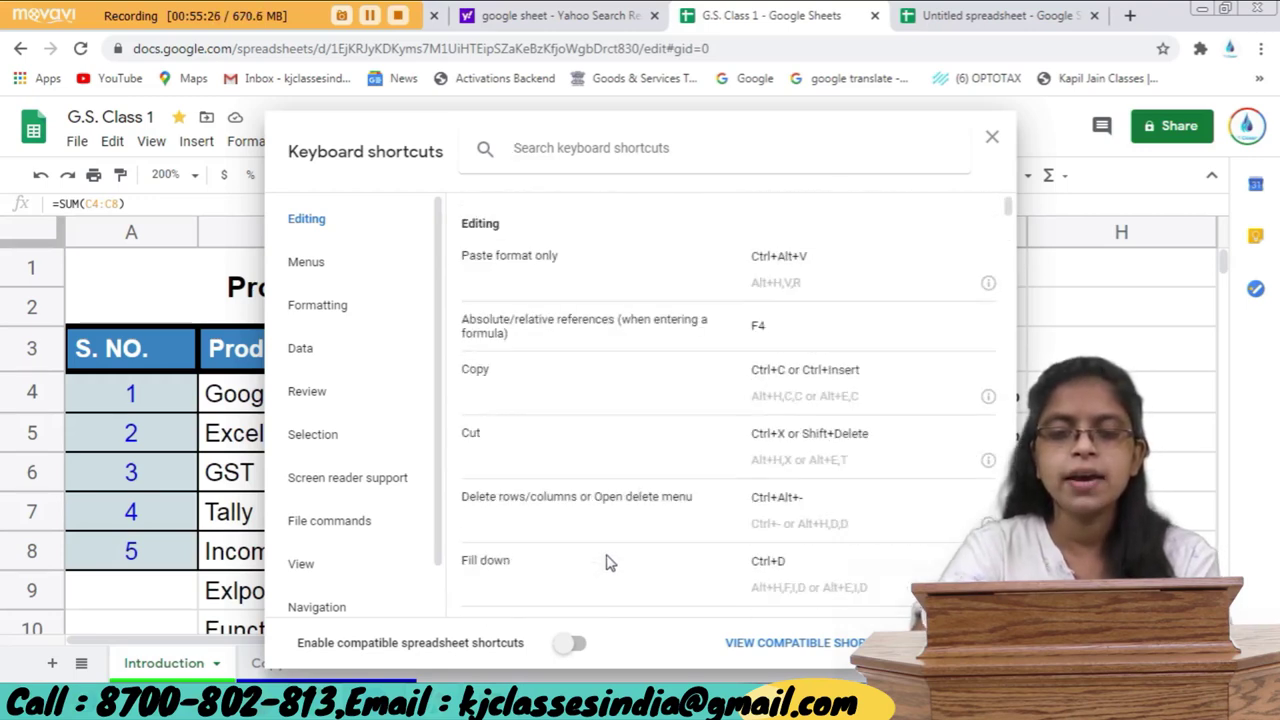
click(320, 264)
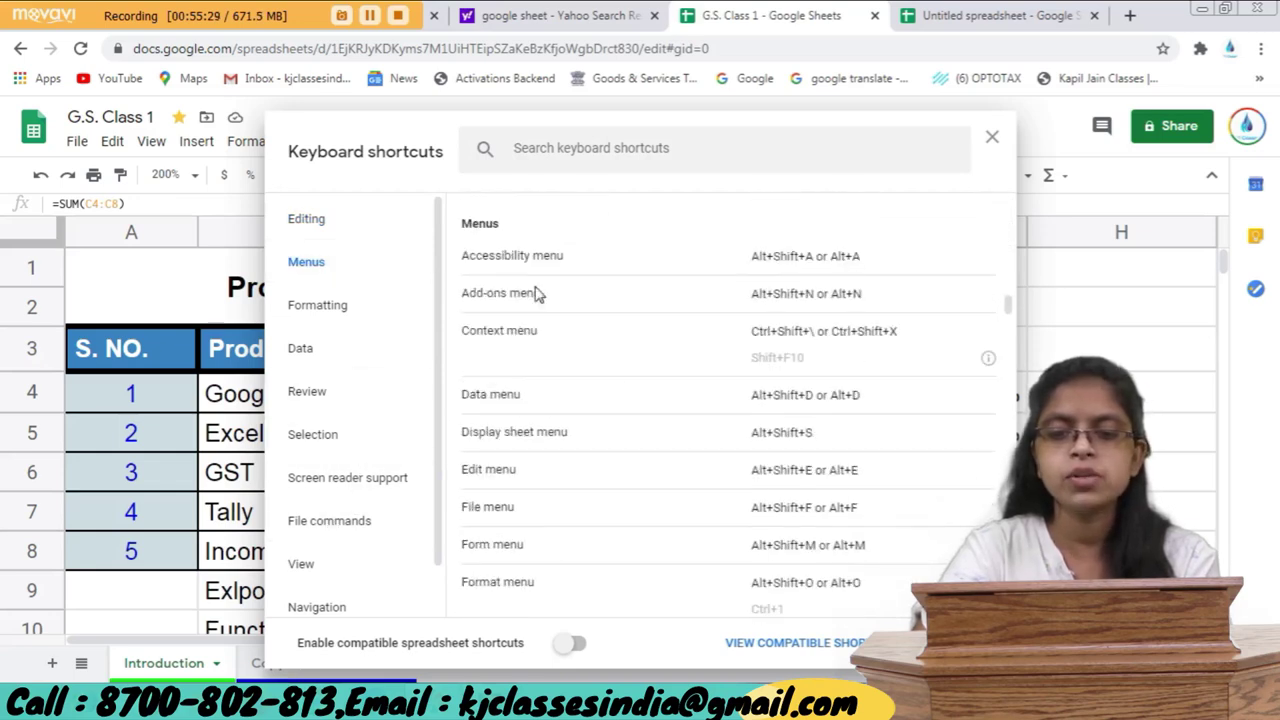
click(320, 306)
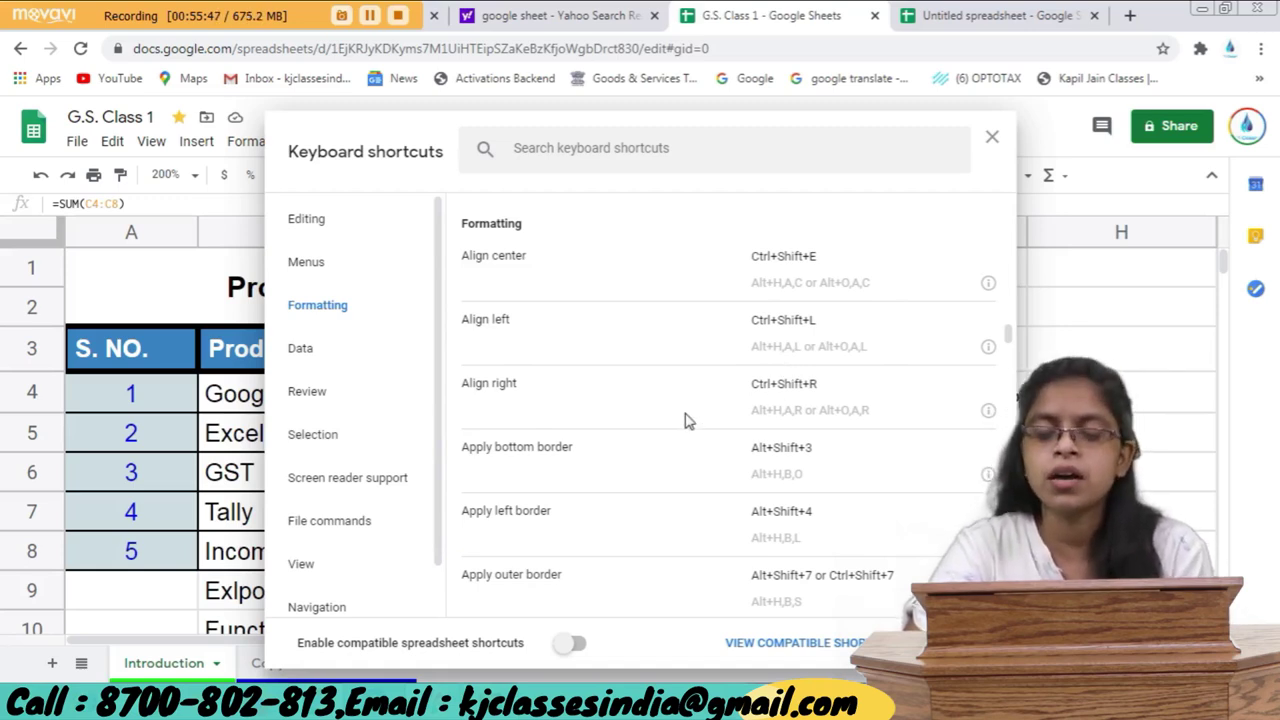
click(298, 350)
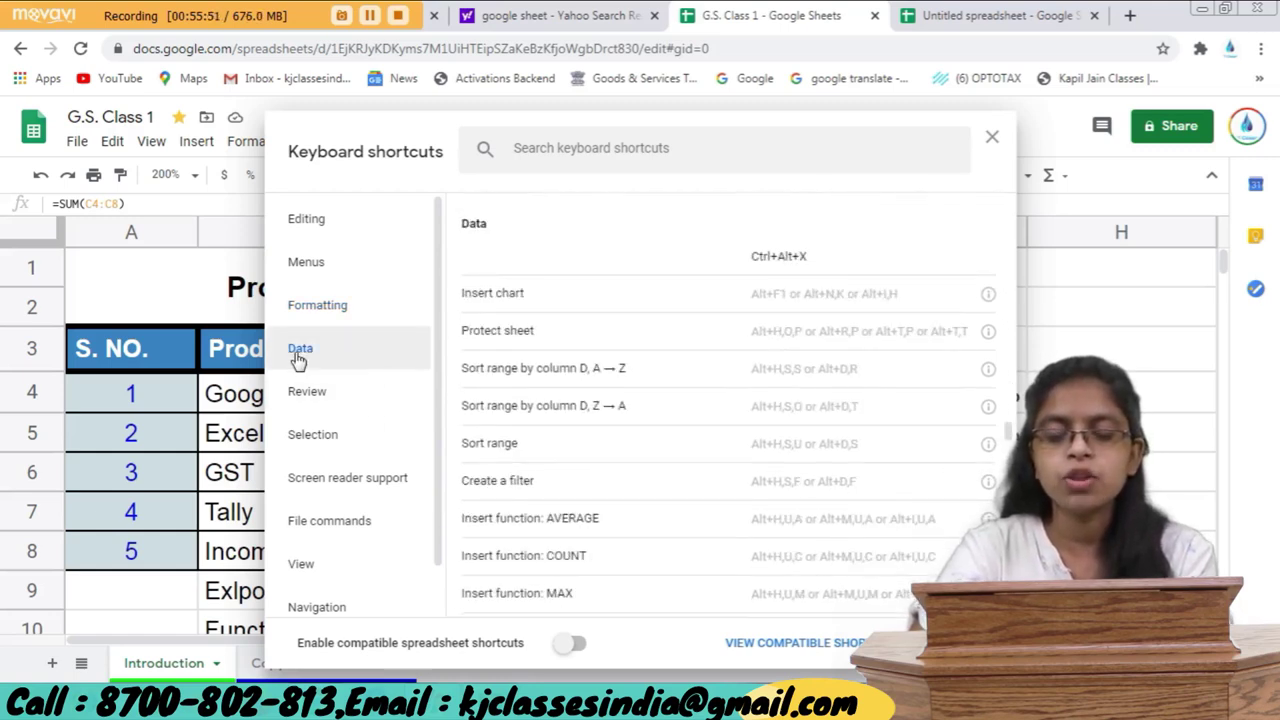
scroll(645, 520, up, 5)
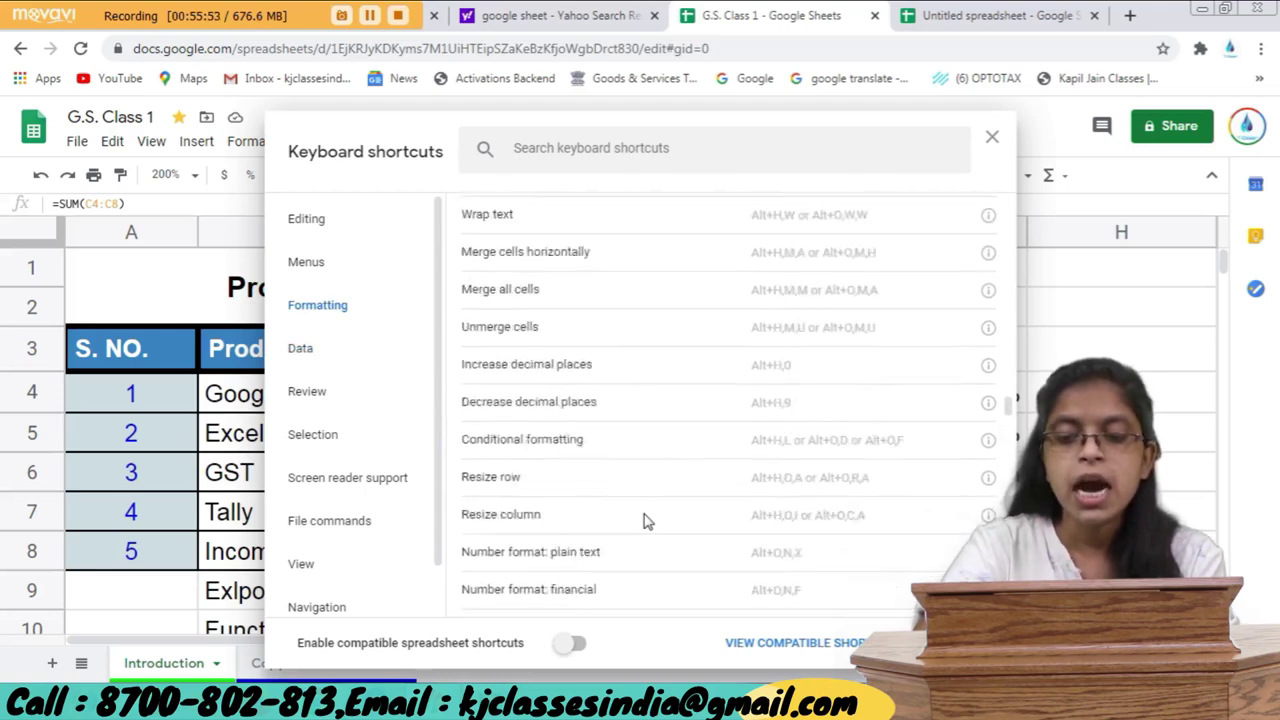
scroll(645, 520, up, 3)
scroll(645, 520, up, 3)
scroll(645, 520, up, 3)
scroll(660, 500, up, 3)
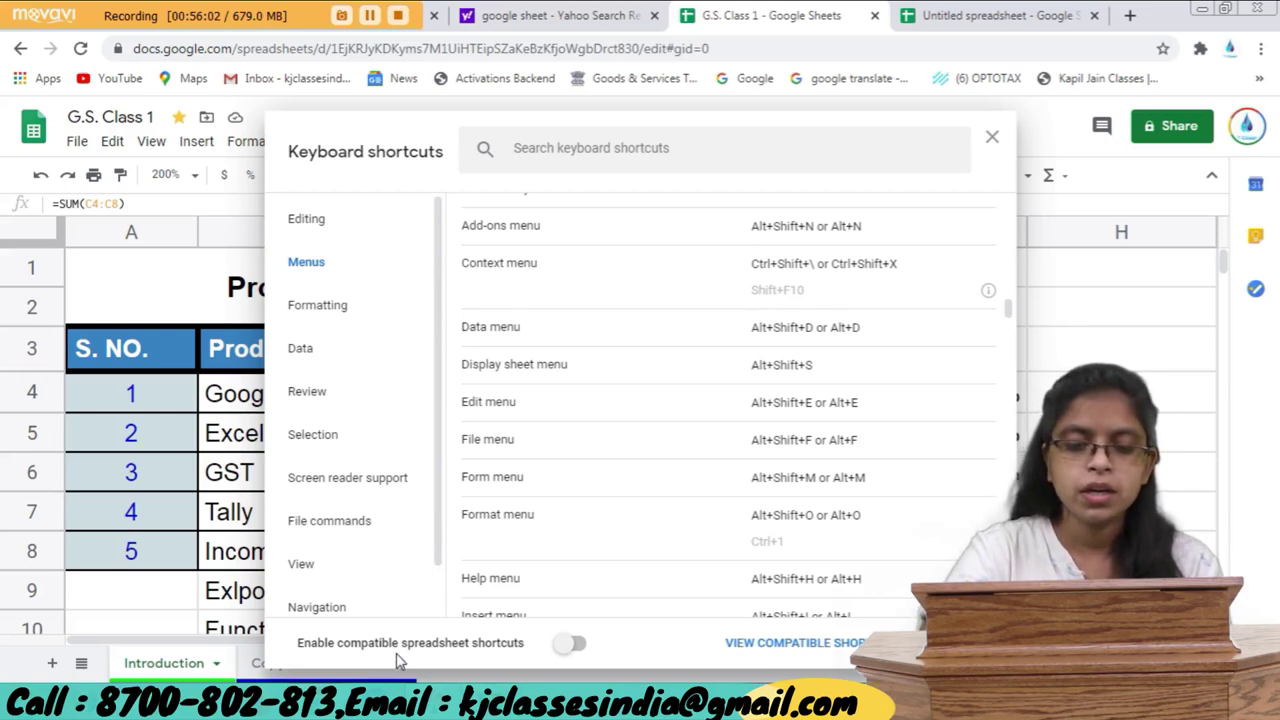
Switch on 'Enable compatible spreadsheet shortcuts' and review the number-format and data shortcuts.
click(571, 645)
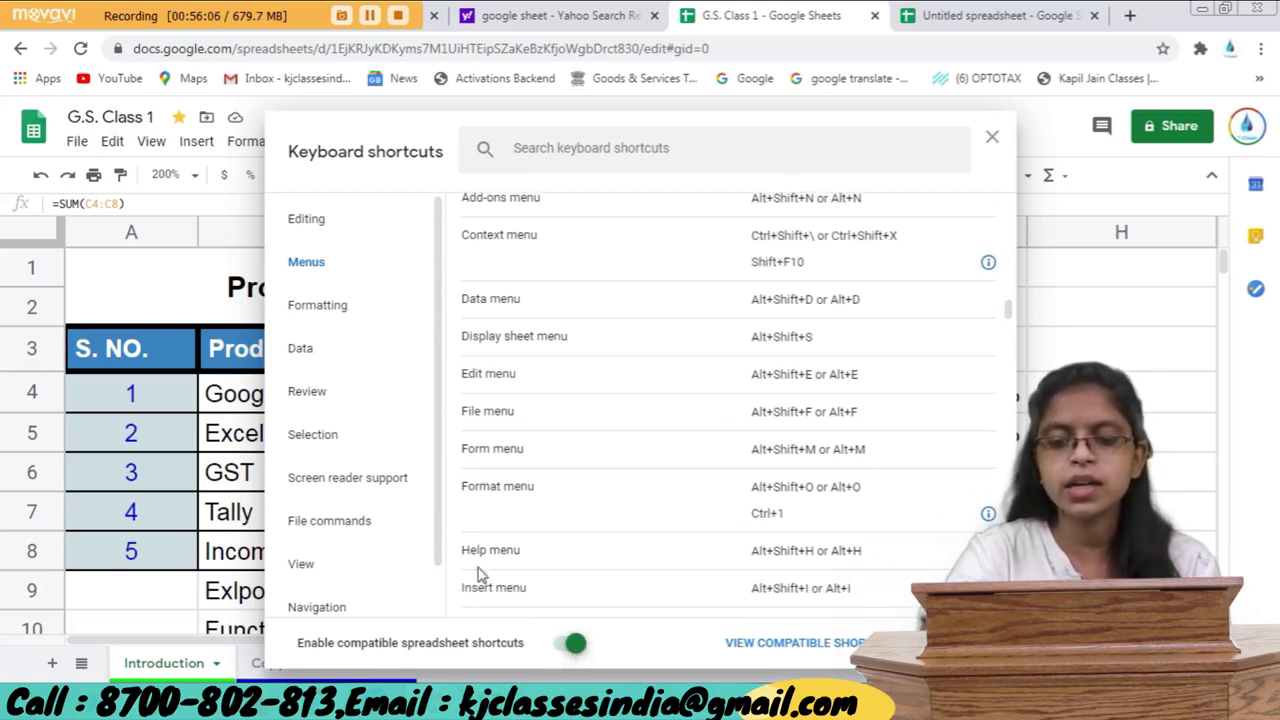
scroll(568, 430, up, 5)
scroll(563, 433, up, 3)
scroll(563, 434, up, 5)
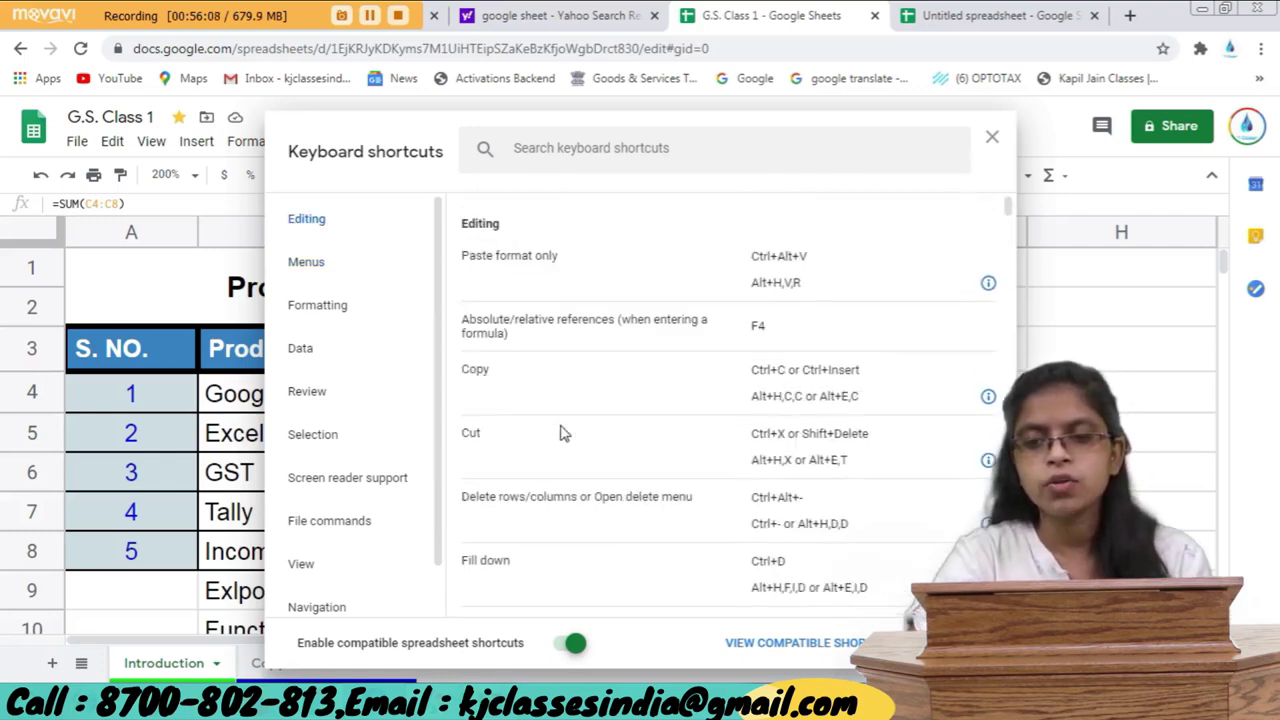
scroll(566, 497, down, 1)
scroll(566, 496, down, 5)
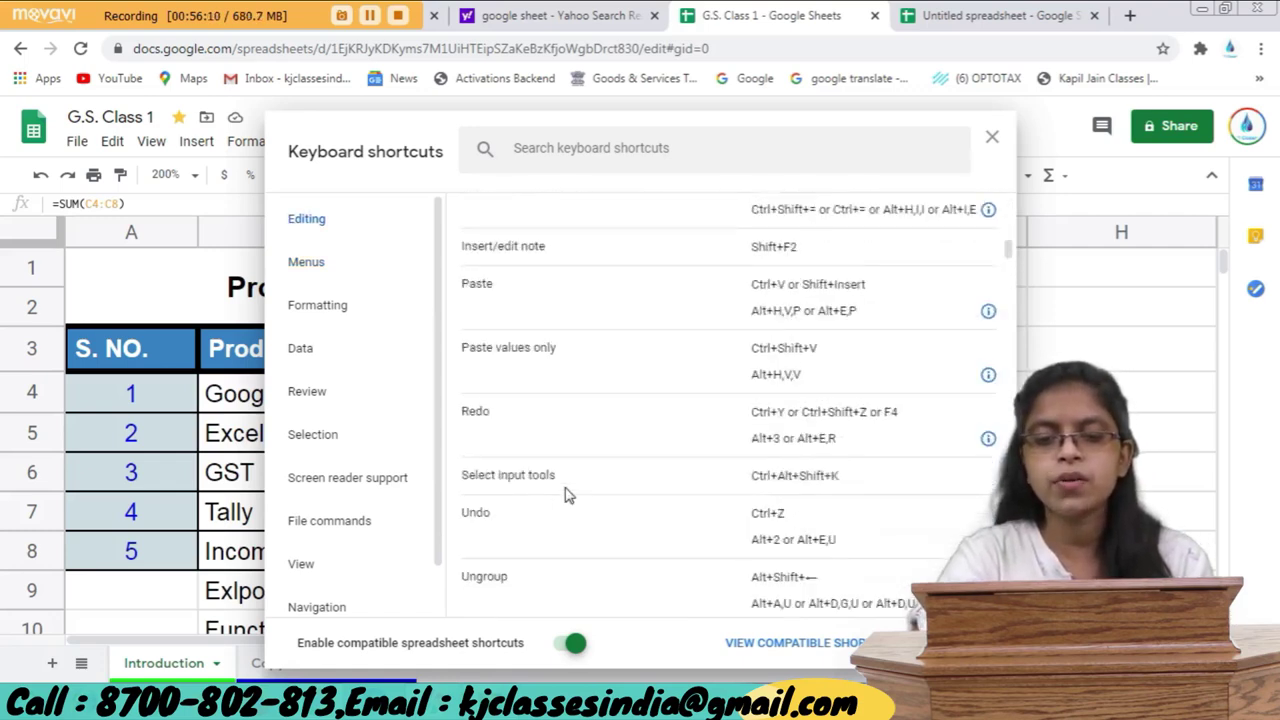
scroll(566, 492, down, 5)
scroll(566, 492, down, 5)
scroll(569, 490, down, 5)
scroll(569, 487, down, 5)
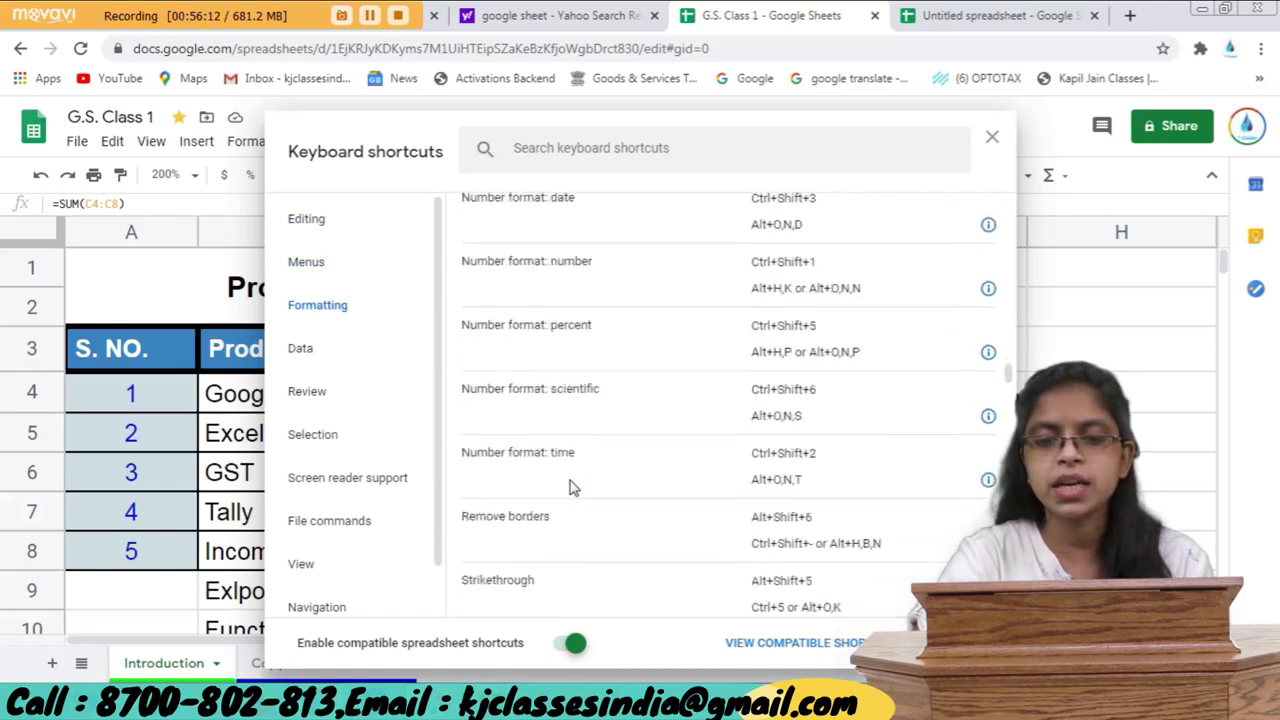
scroll(569, 487, down, 5)
scroll(569, 487, down, 5)
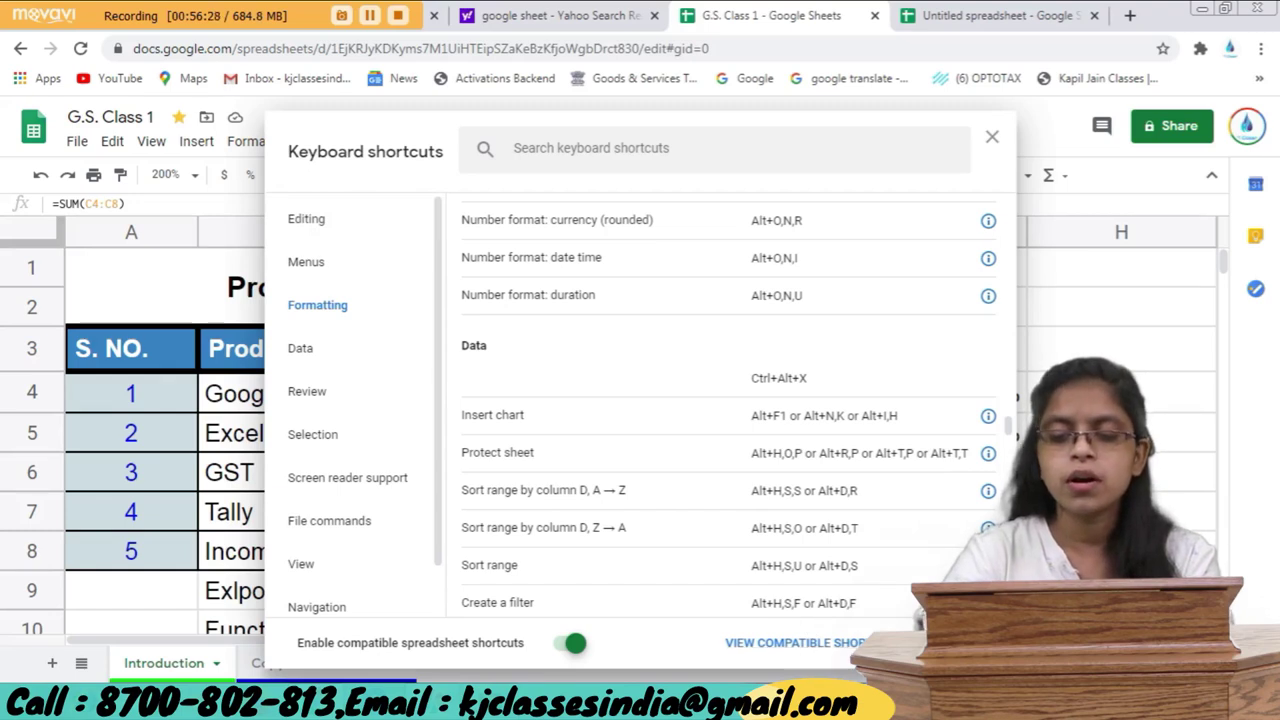
click(840, 648)
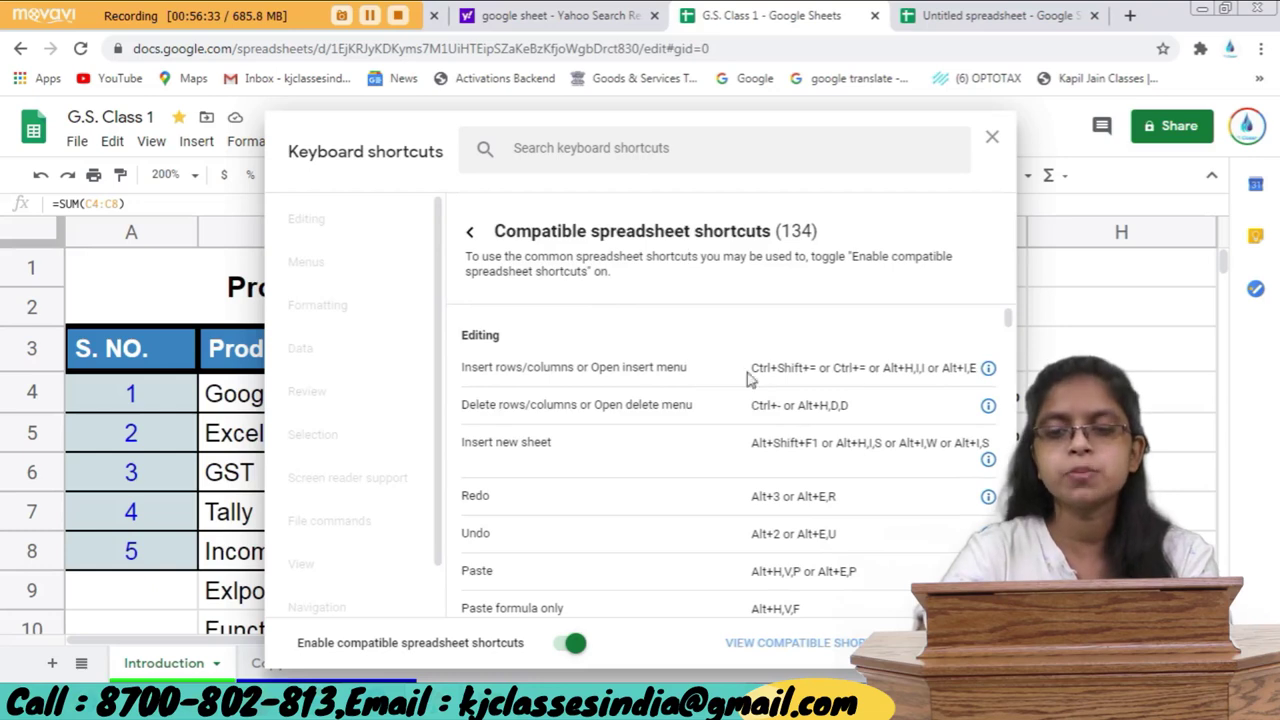
scroll(800, 477, down, 1)
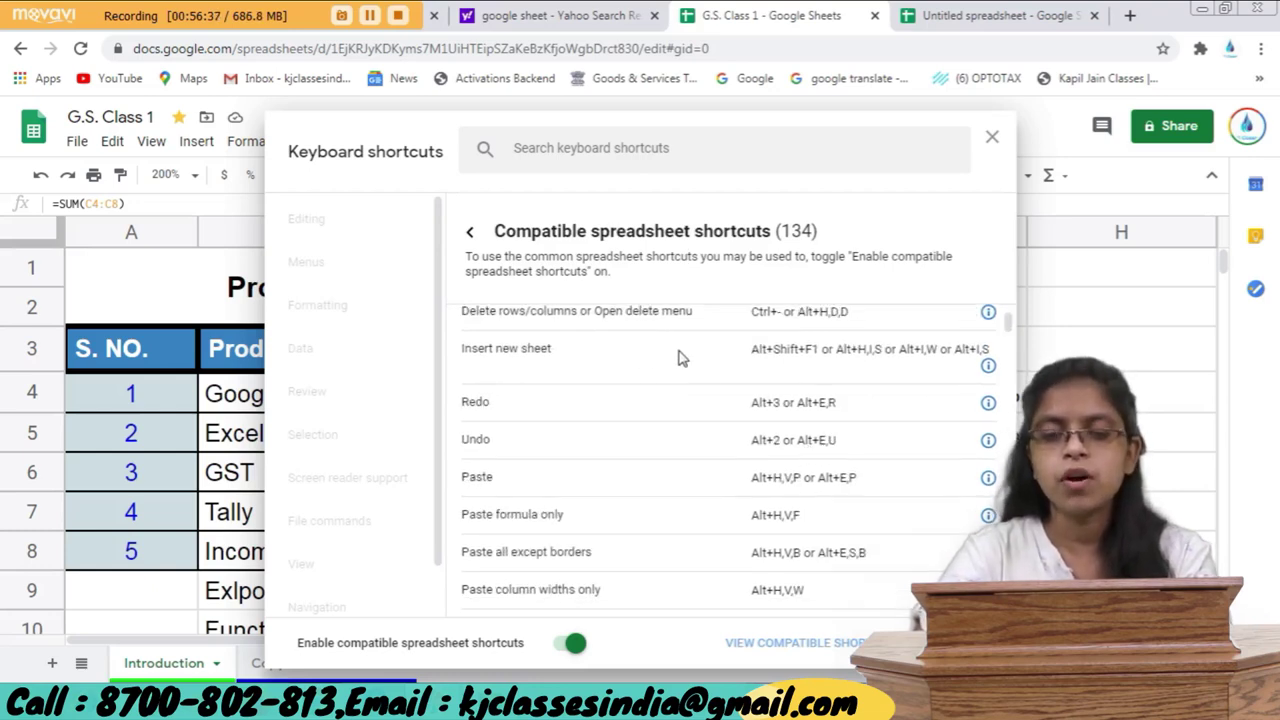
scroll(800, 400, down, 1)
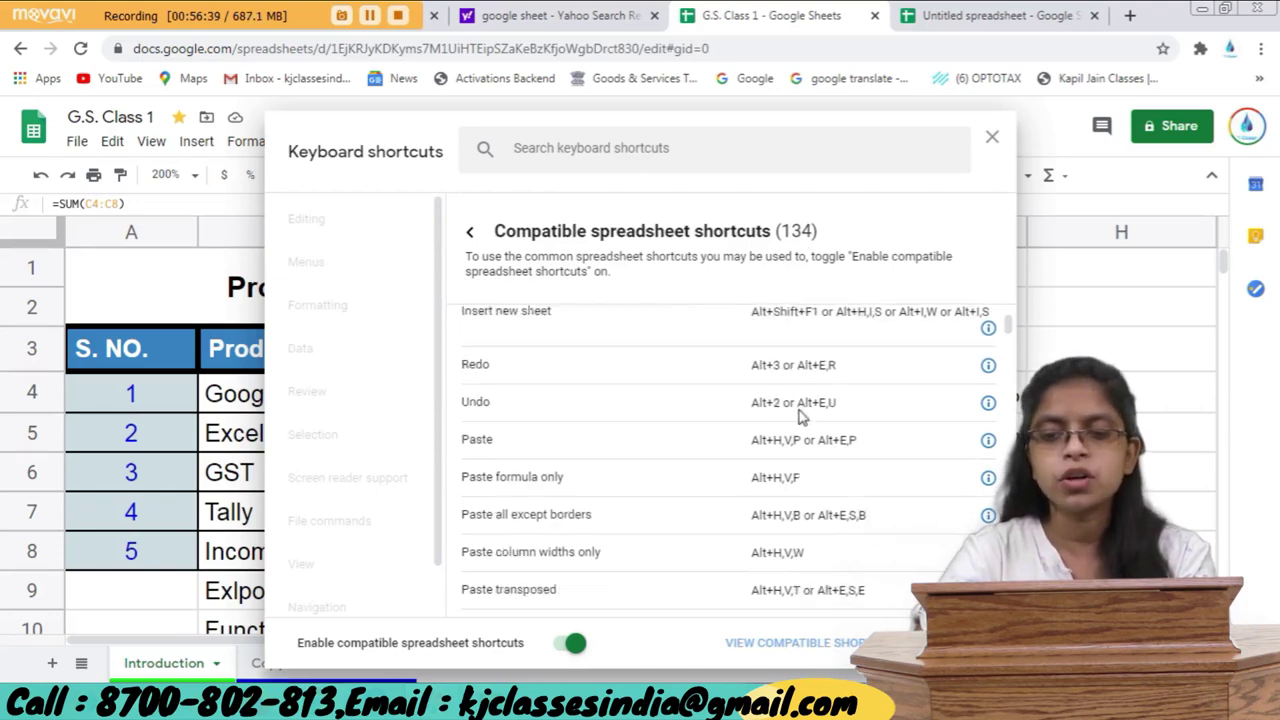
scroll(800, 474, down, 3)
scroll(800, 474, down, 2)
scroll(805, 477, down, 3)
scroll(805, 477, down, 3)
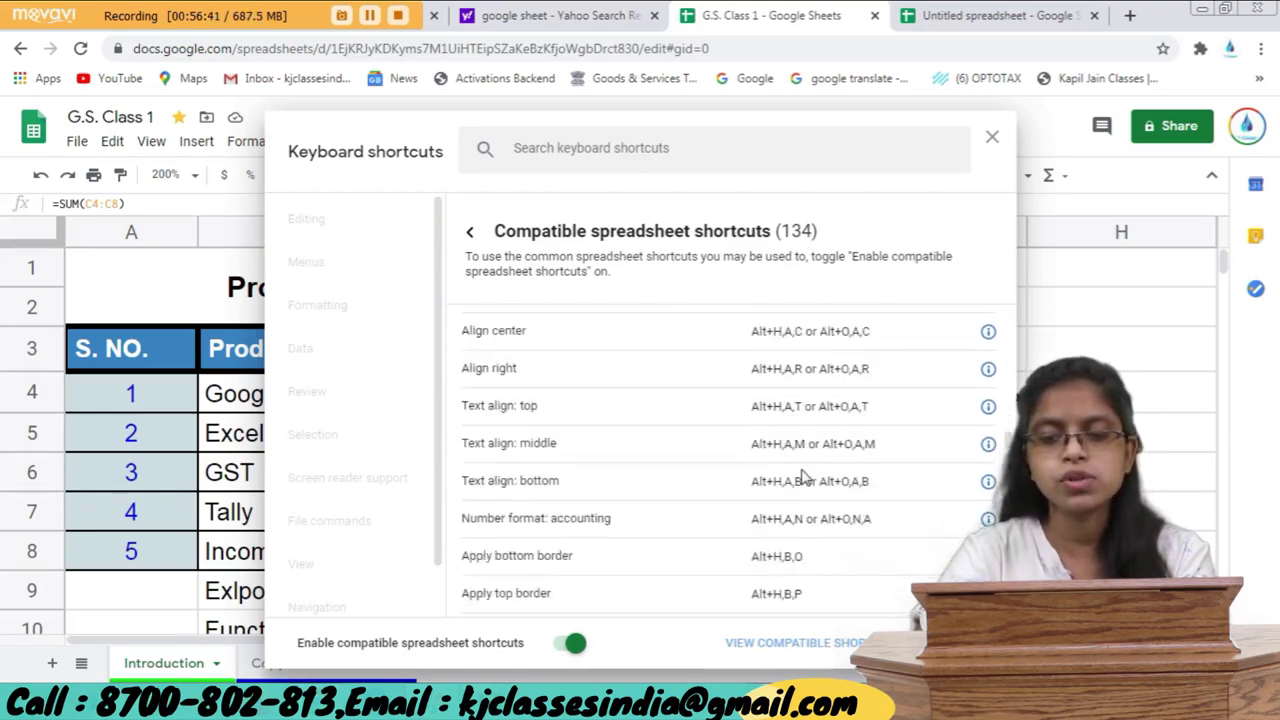
scroll(805, 477, down, 3)
scroll(805, 477, down, 3)
scroll(805, 477, down, 3)
scroll(805, 477, up, 2)
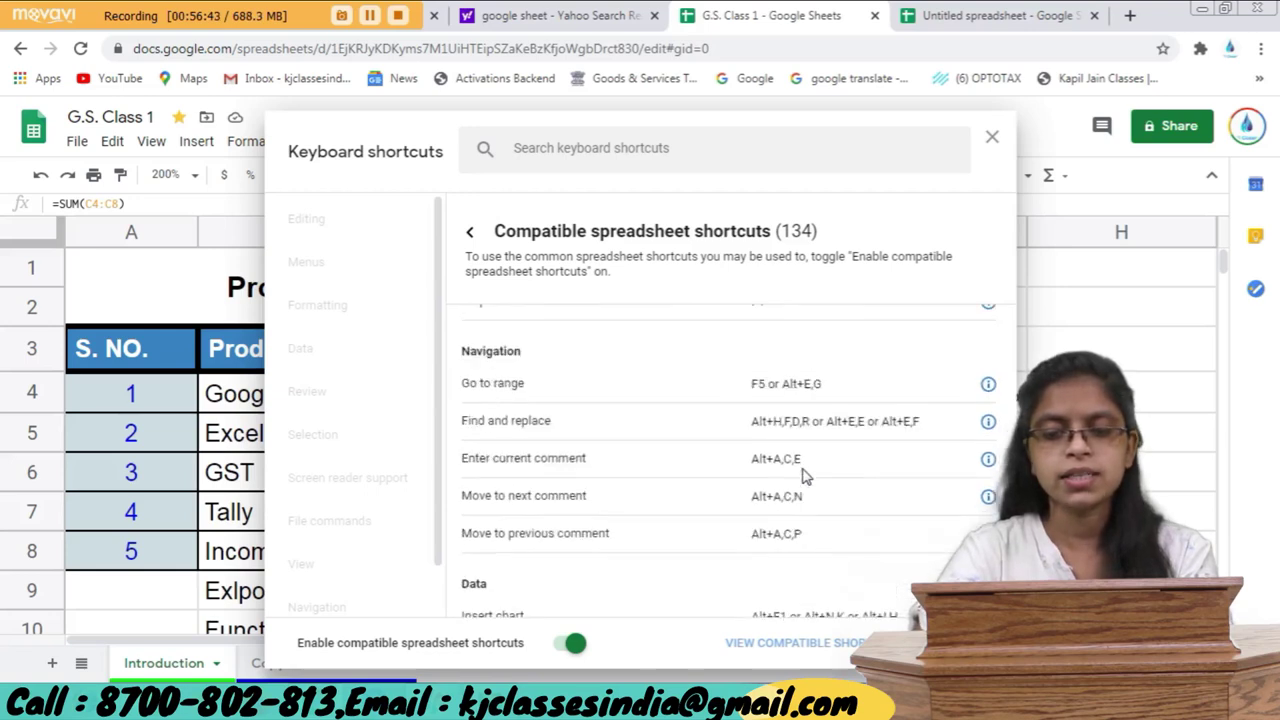
scroll(805, 470, up, 4)
scroll(802, 465, up, 3)
scroll(800, 460, up, 4)
scroll(800, 460, up, 4)
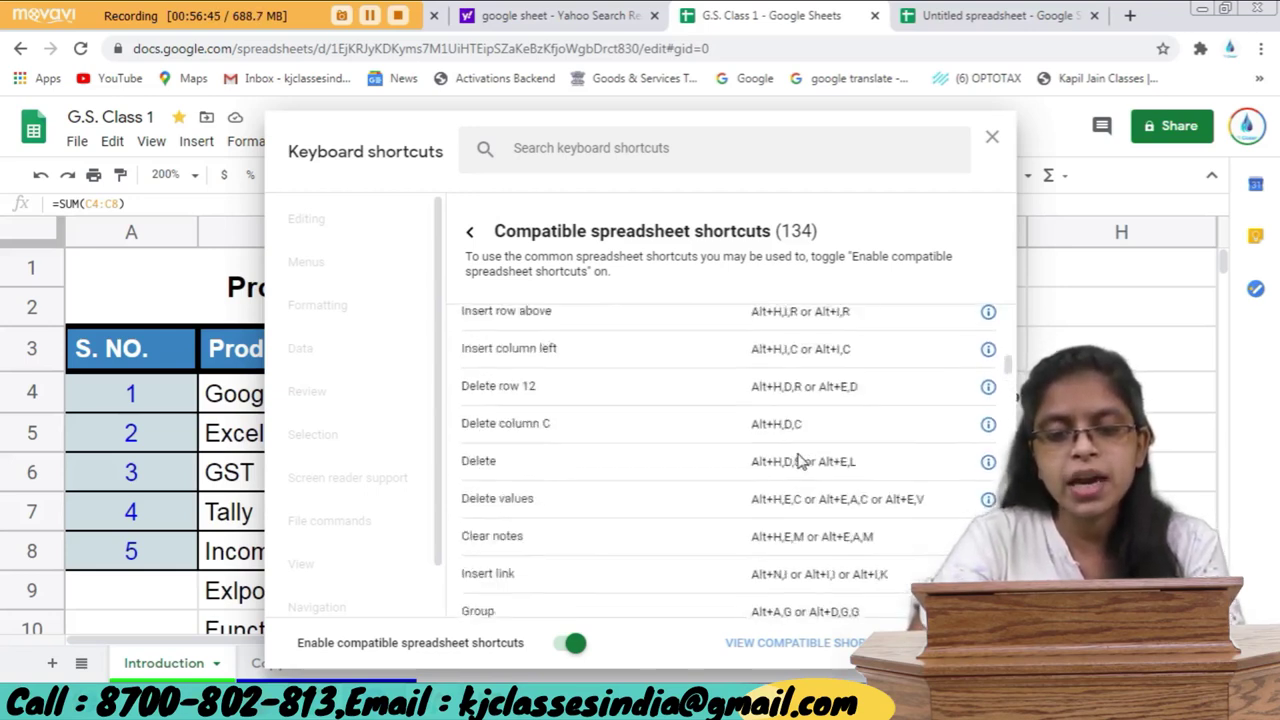
scroll(806, 440, up, 3)
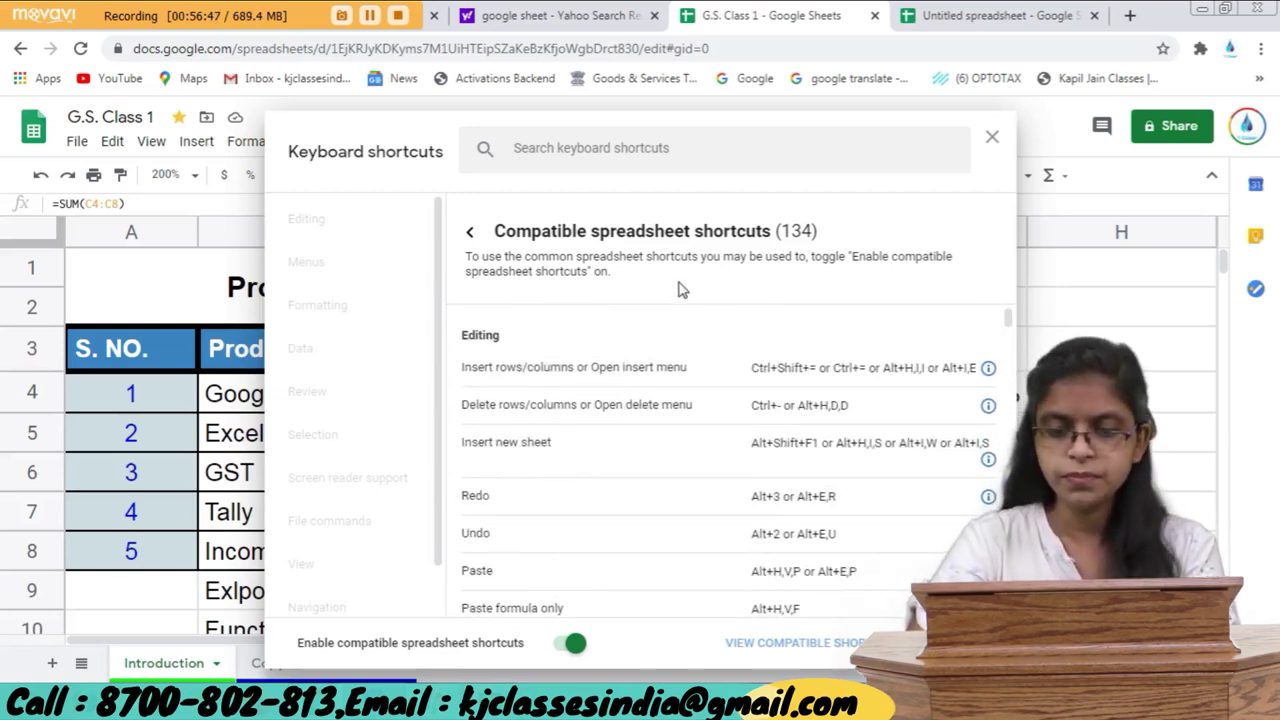
click(634, 157)
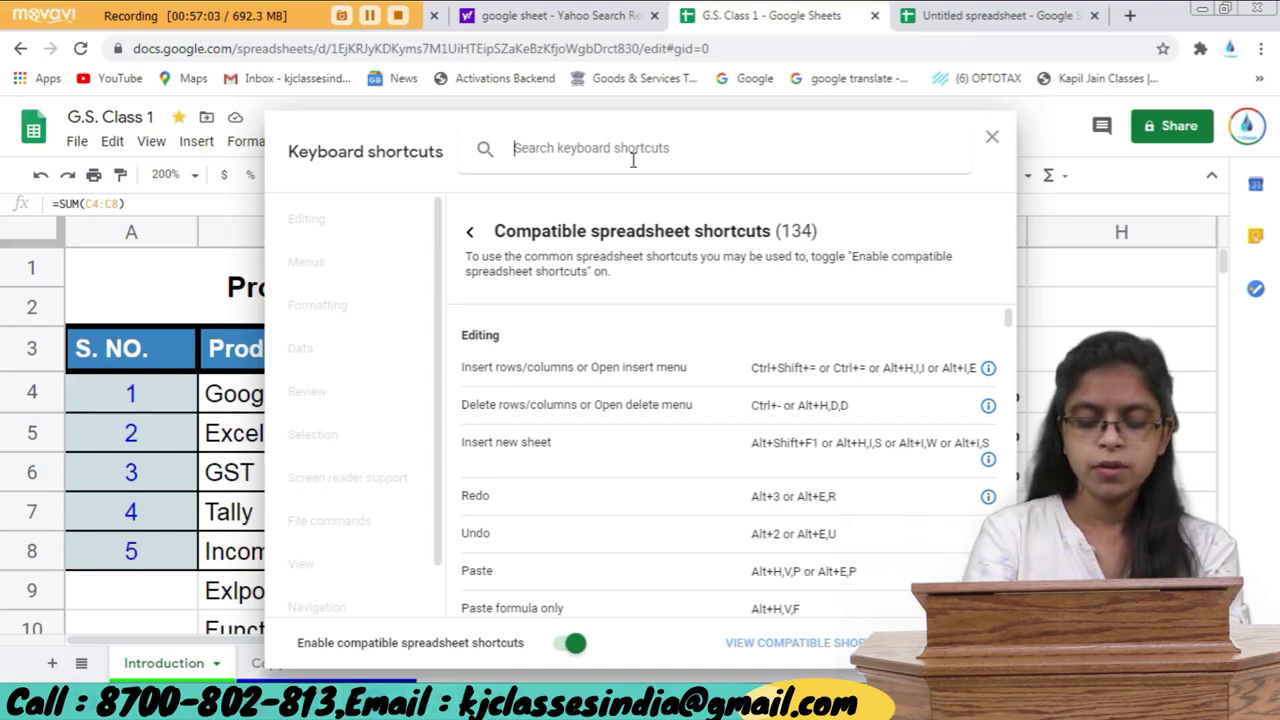
Search the shortcuts for 'PASTE', review the 3 results, and close the shortcuts list.
text(vALUE)
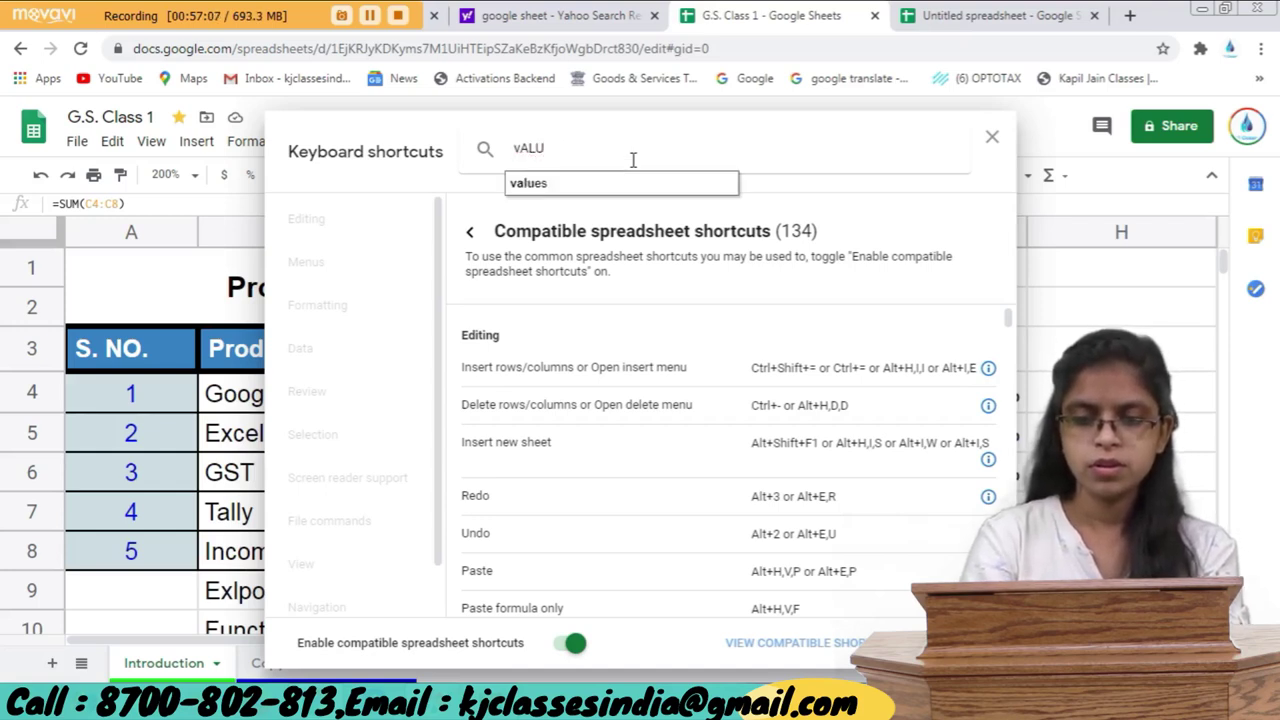
key(BackSpace)
key(BackSpace)
key(BackSpace)
text(PAS)
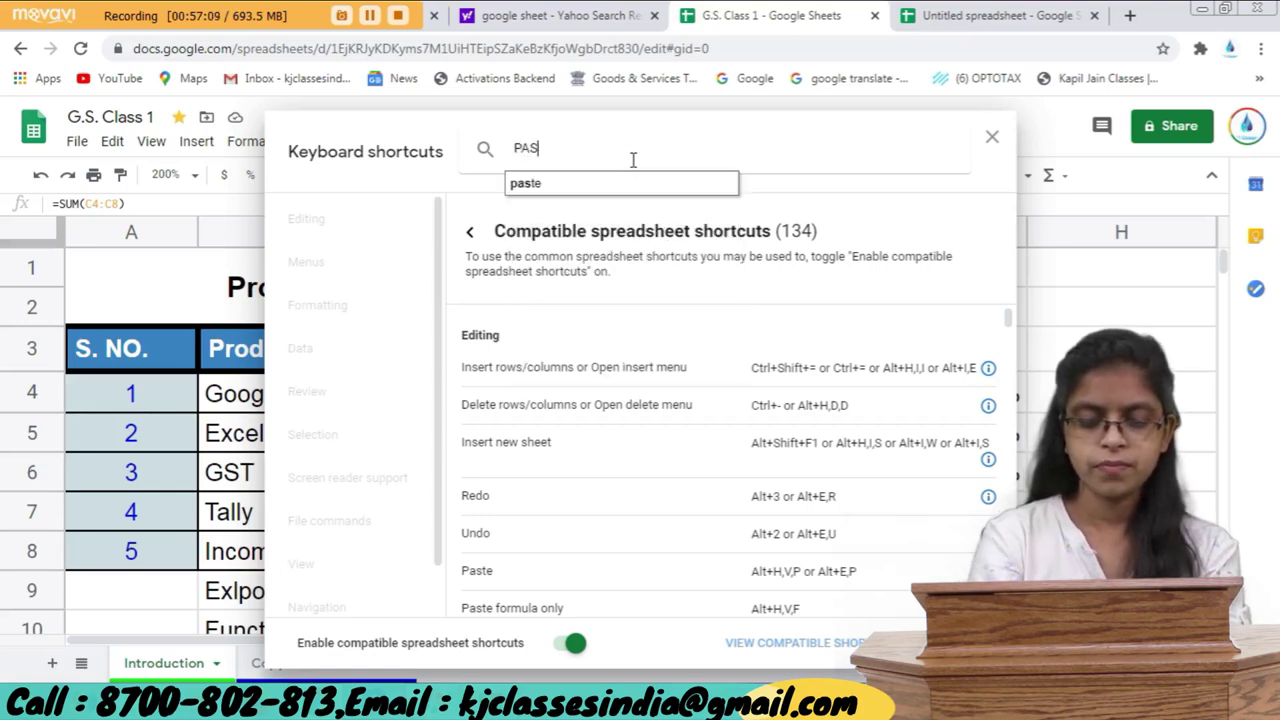
text(TE)
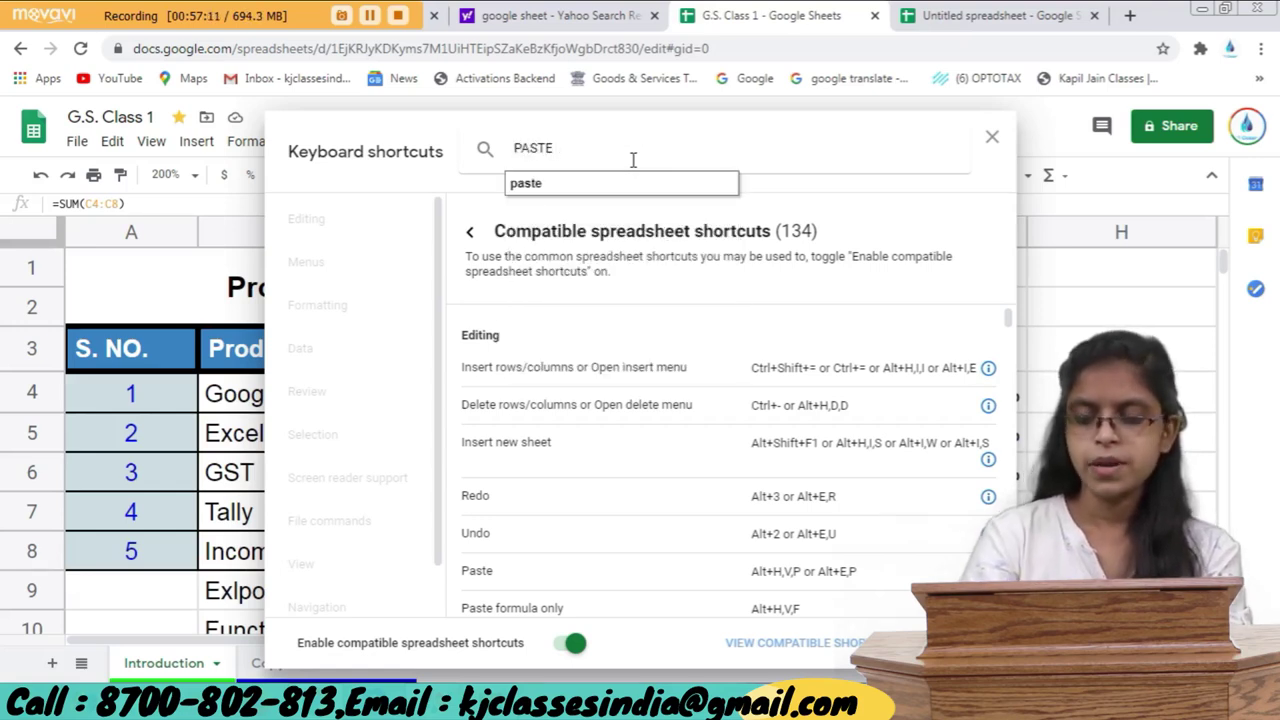
key(Return)
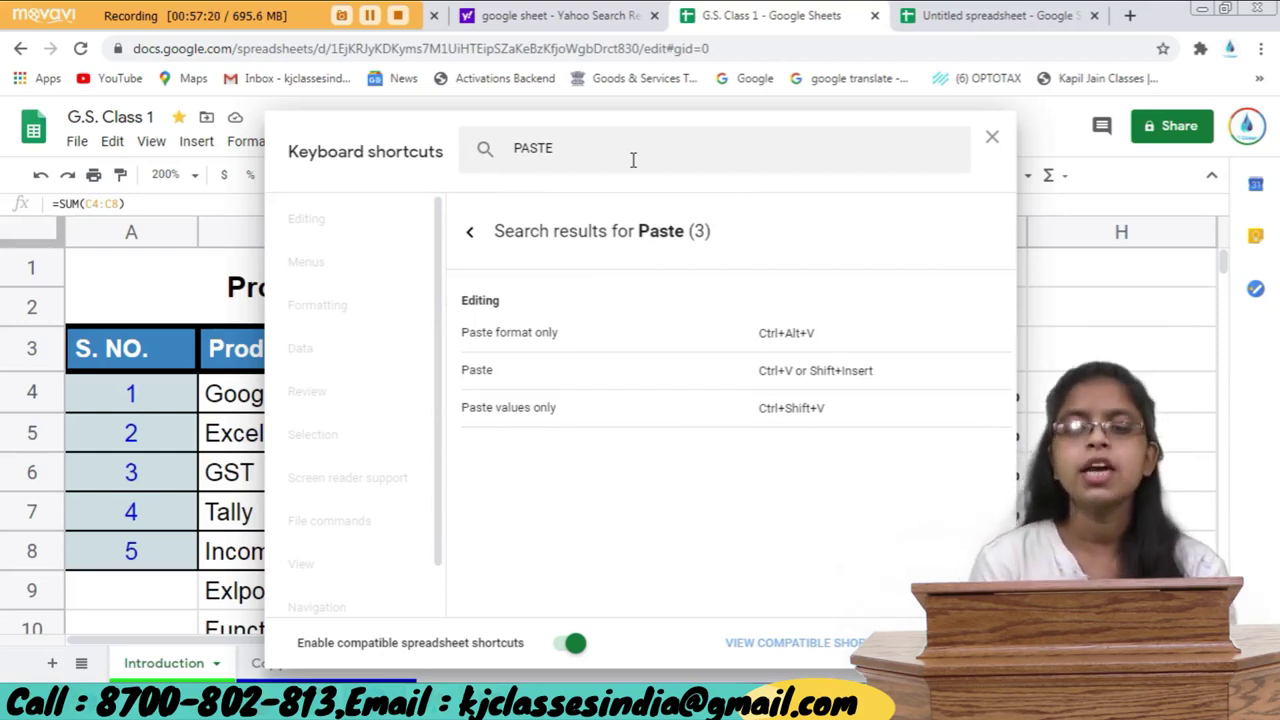
click(992, 137)
click(930, 355)
scroll(930, 360, down, 3)
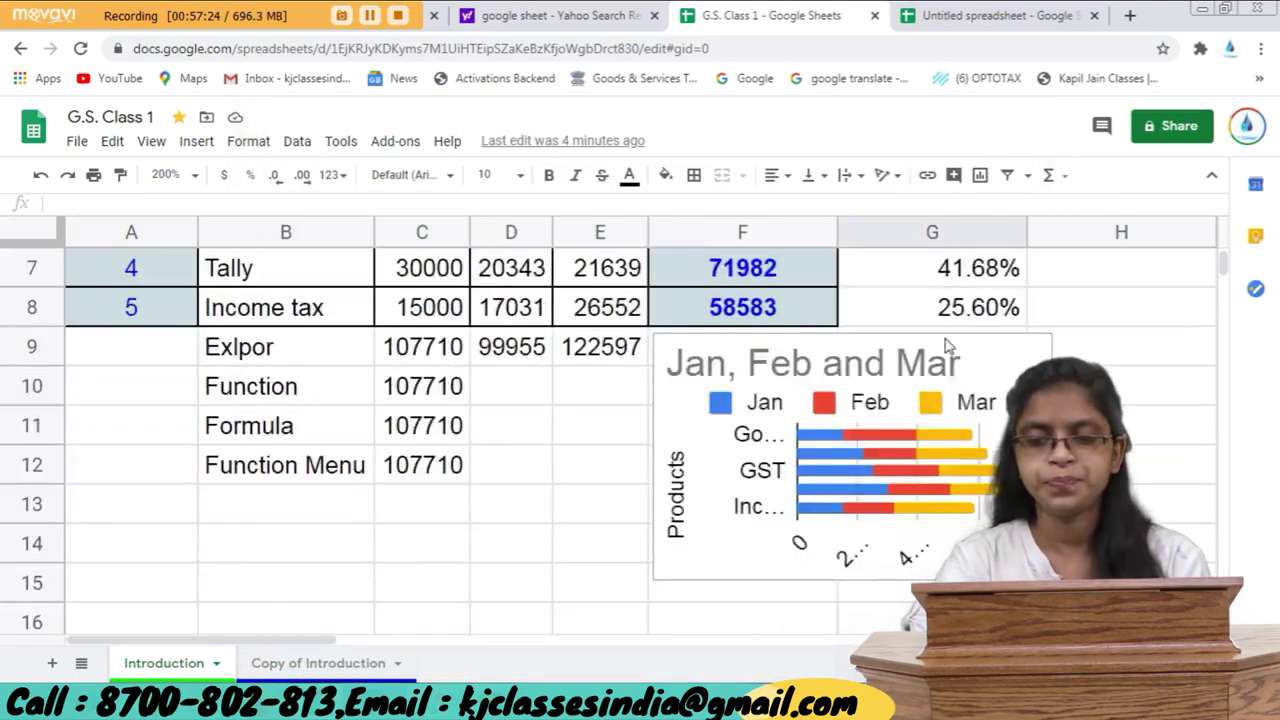
scroll(921, 486, down, 2)
scroll(612, 556, up, 3)
scroll(570, 548, up, 2)
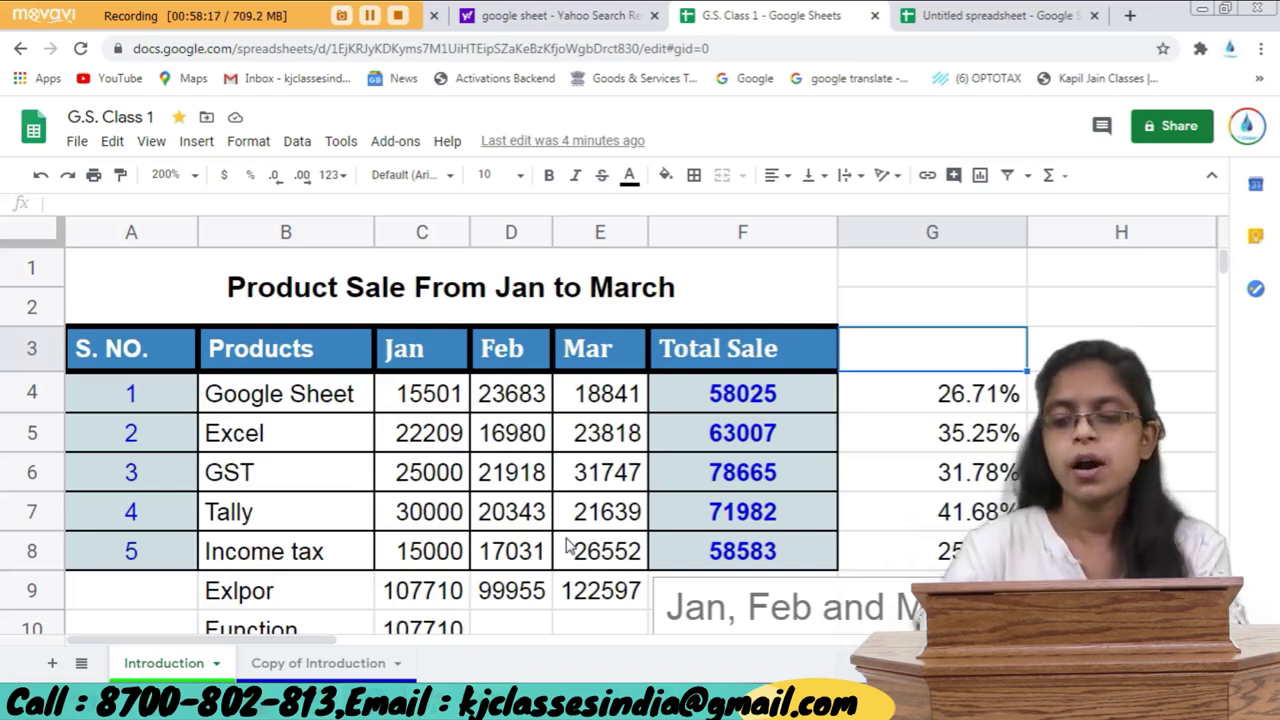
Enter =TRANSLATE in H4, which returns a #NAME? error.
click(1114, 398)
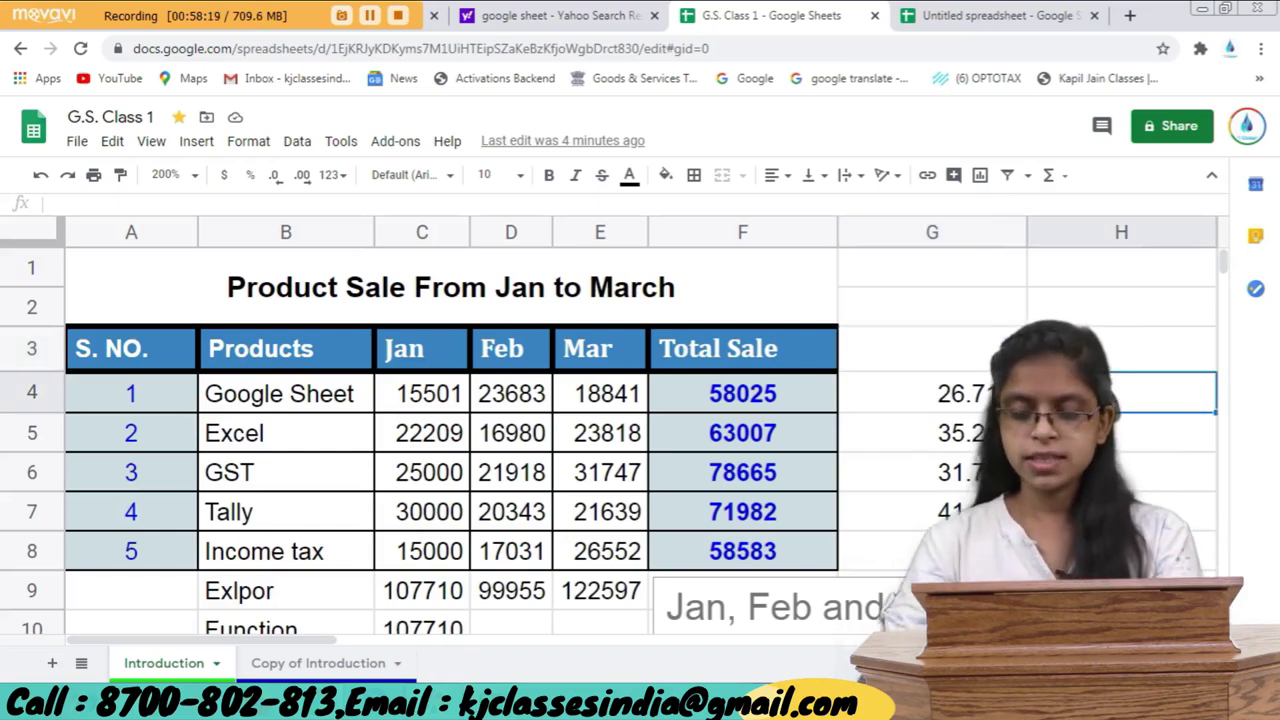
text(=TR)
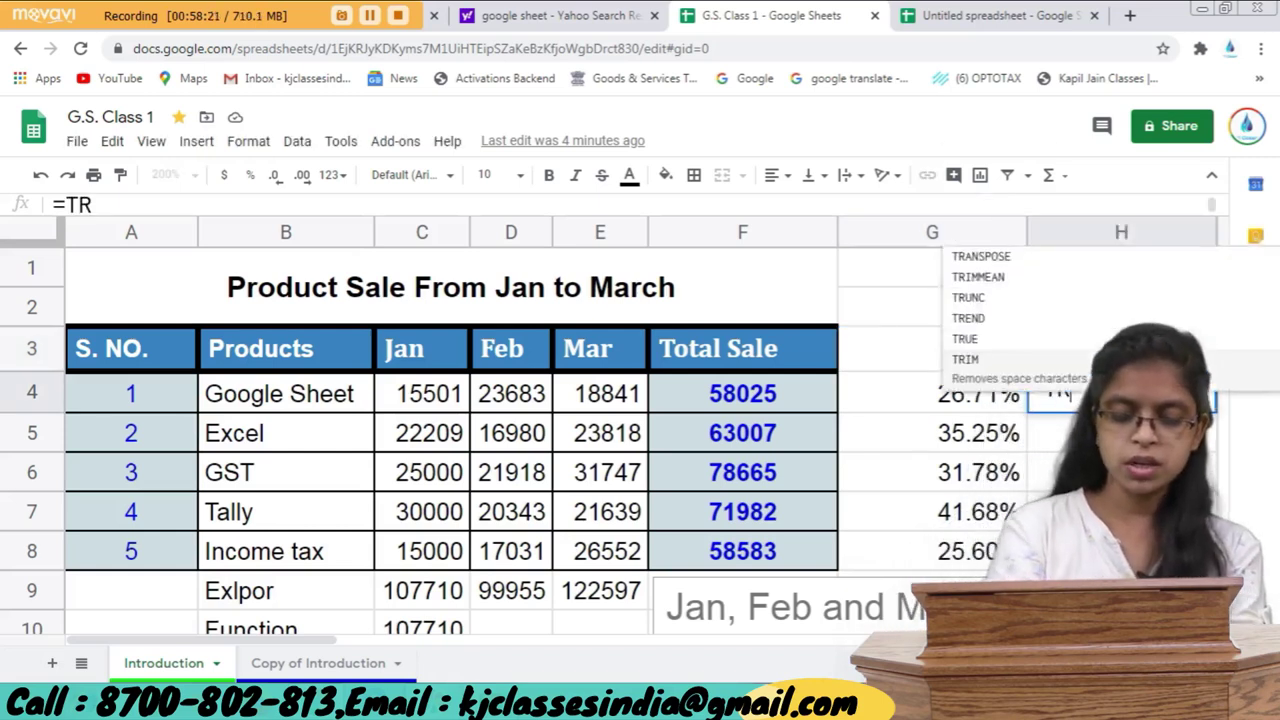
text(ANSLA)
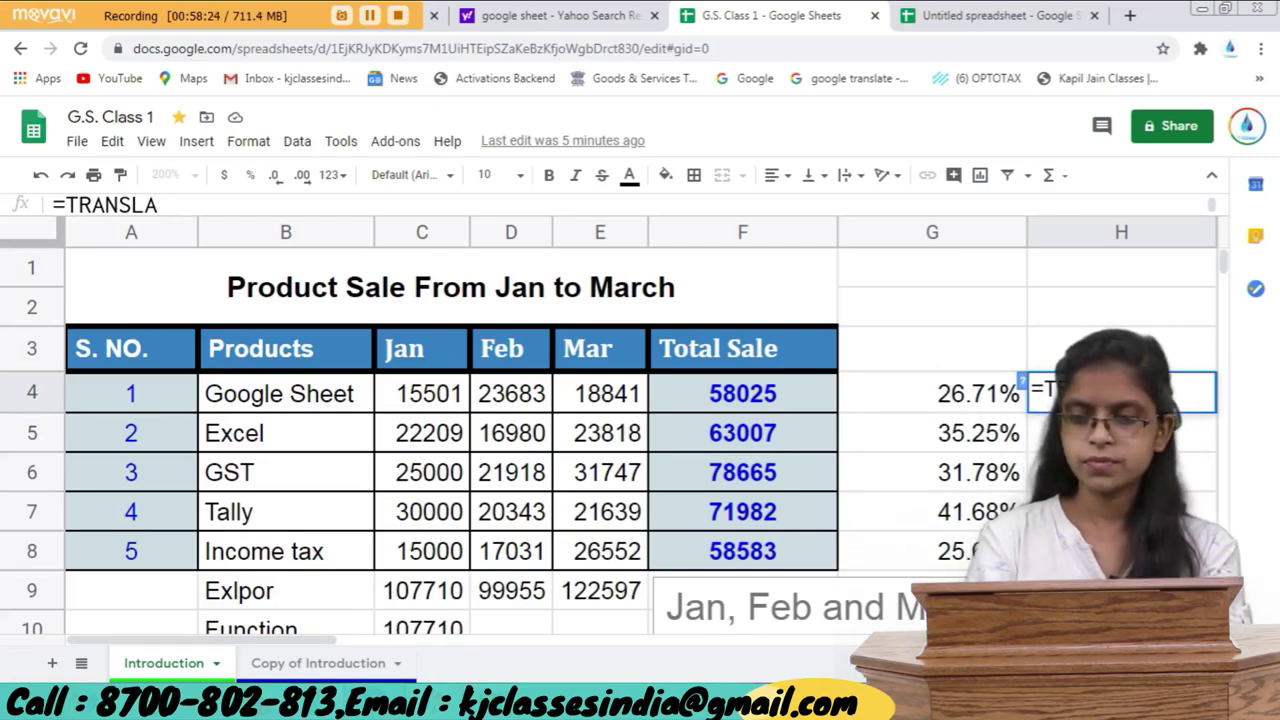
text(T)
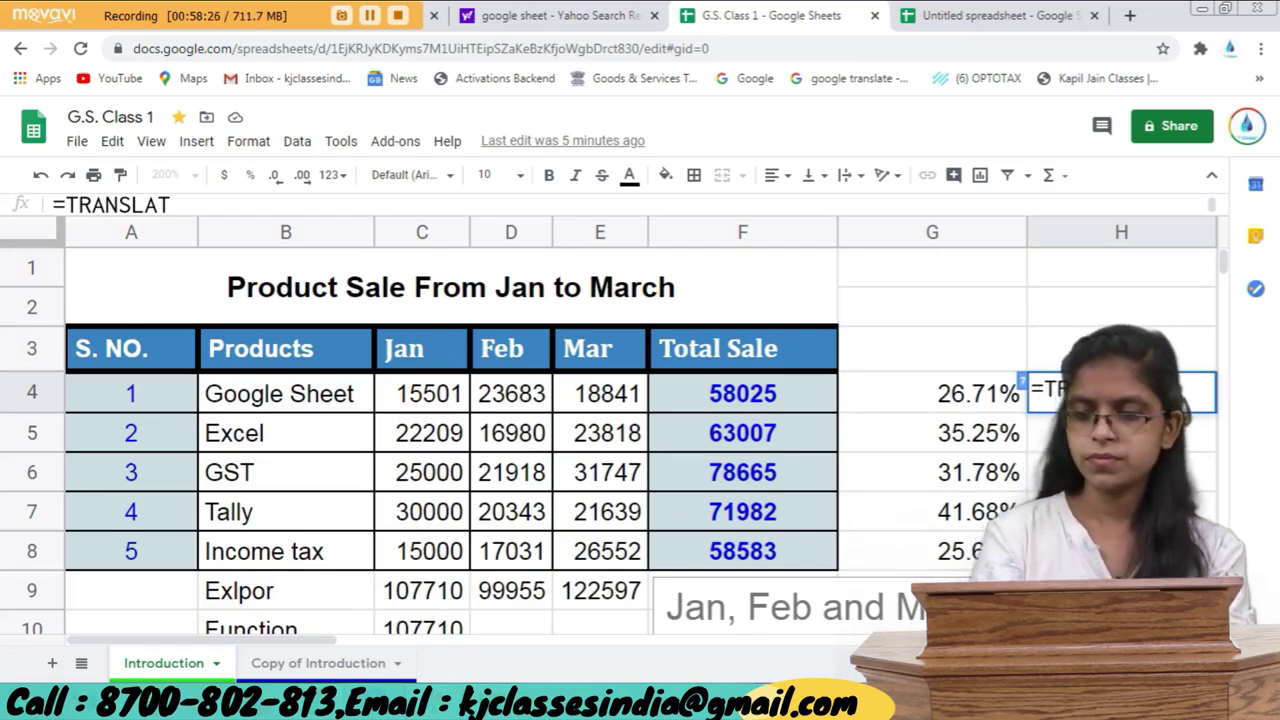
text(E)
key(Tab)
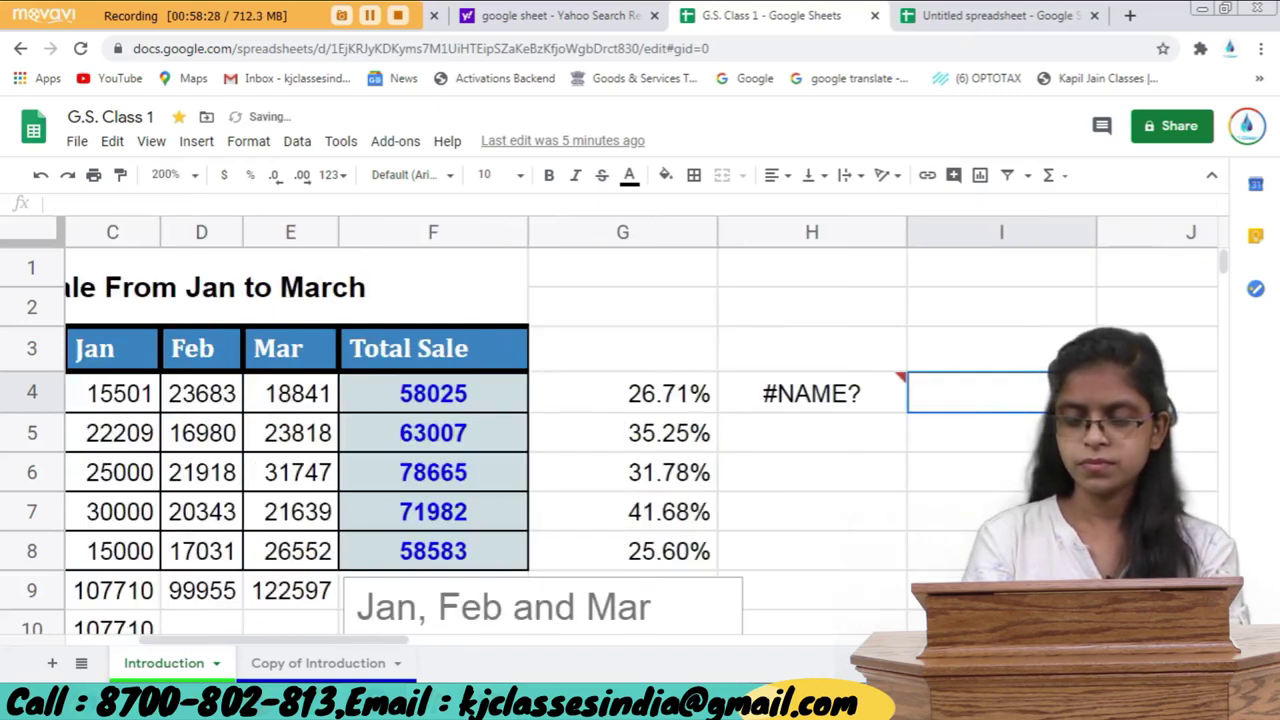
click(811, 393)
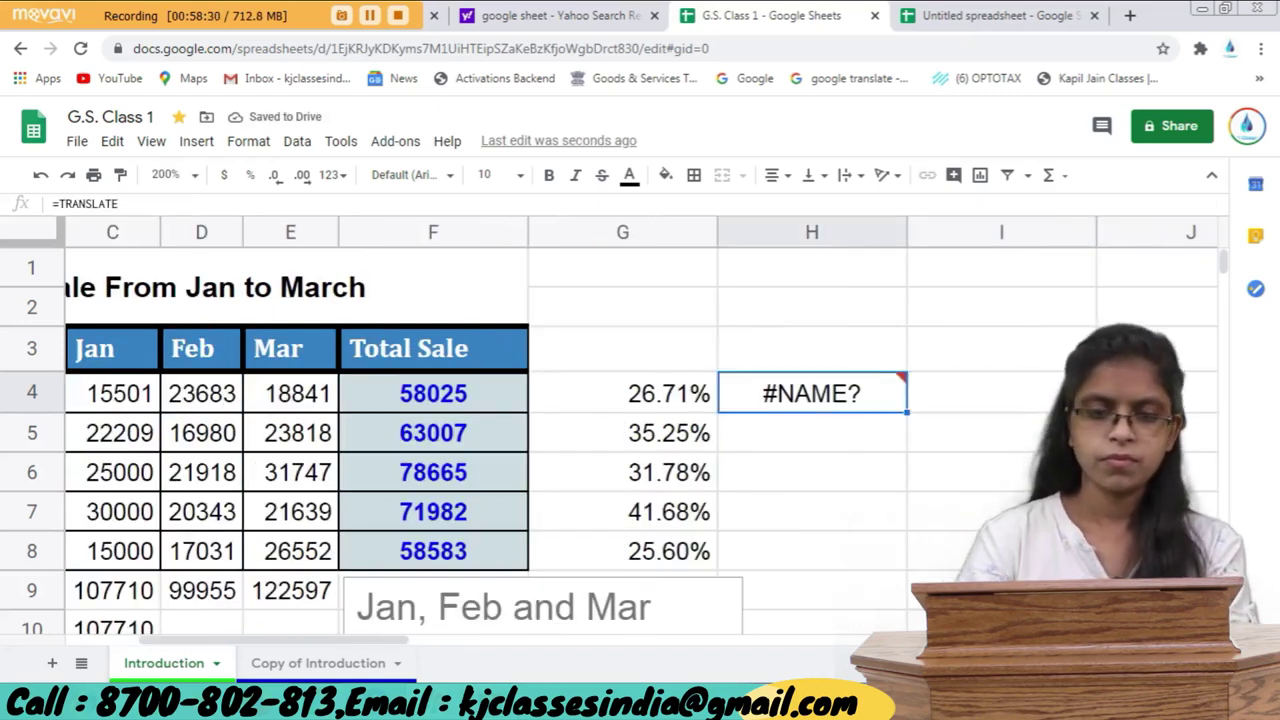
Zoom to 100%, scroll left, then set the zoom to 125%.
click(170, 174)
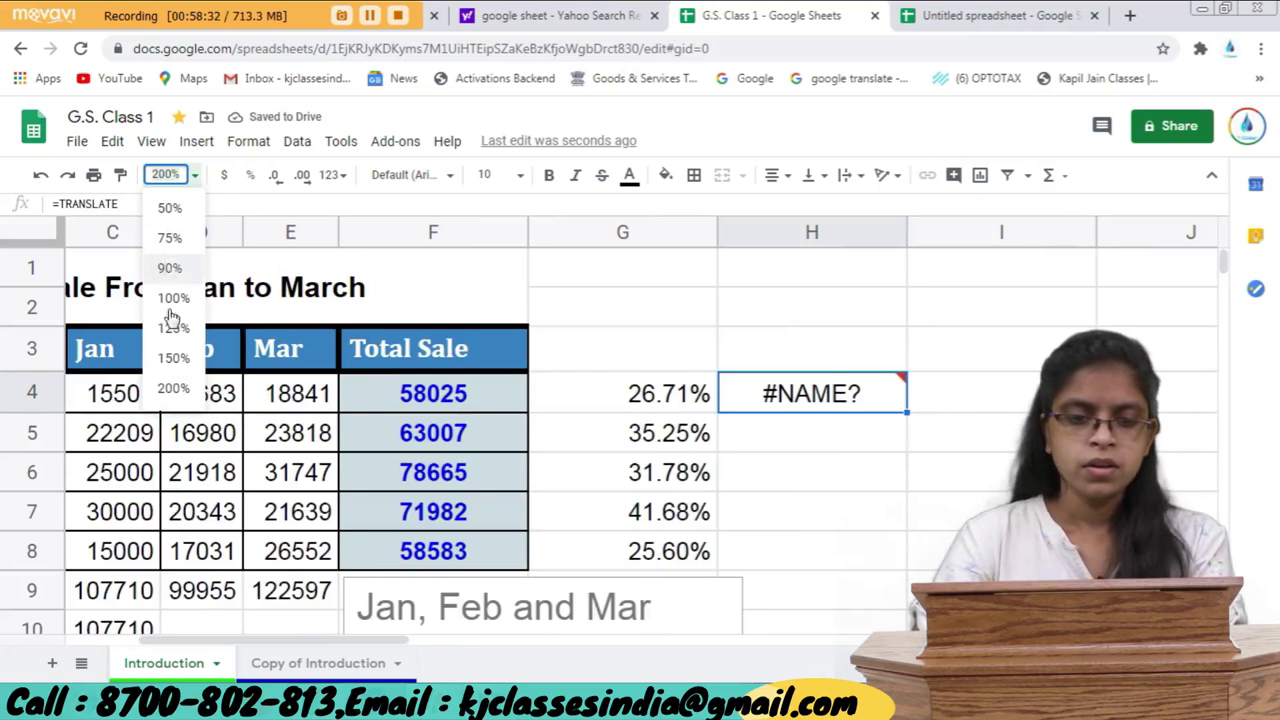
click(172, 298)
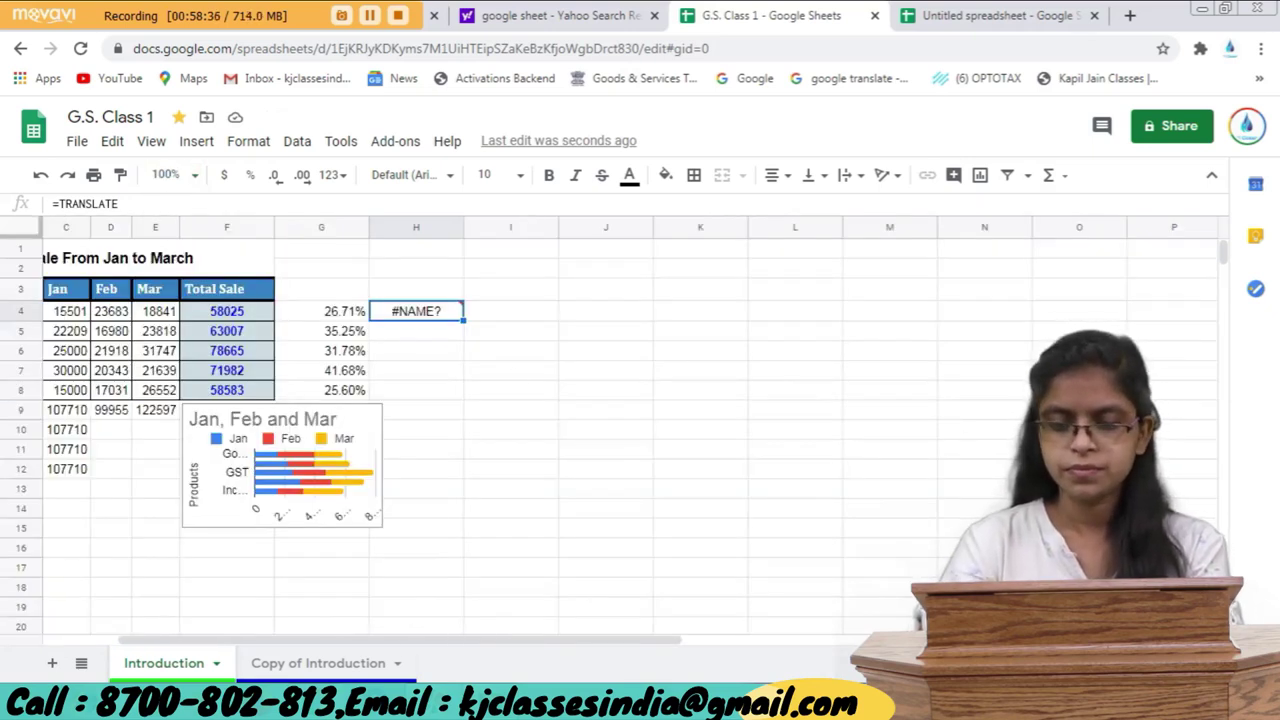
drag(617, 640, 360, 642)
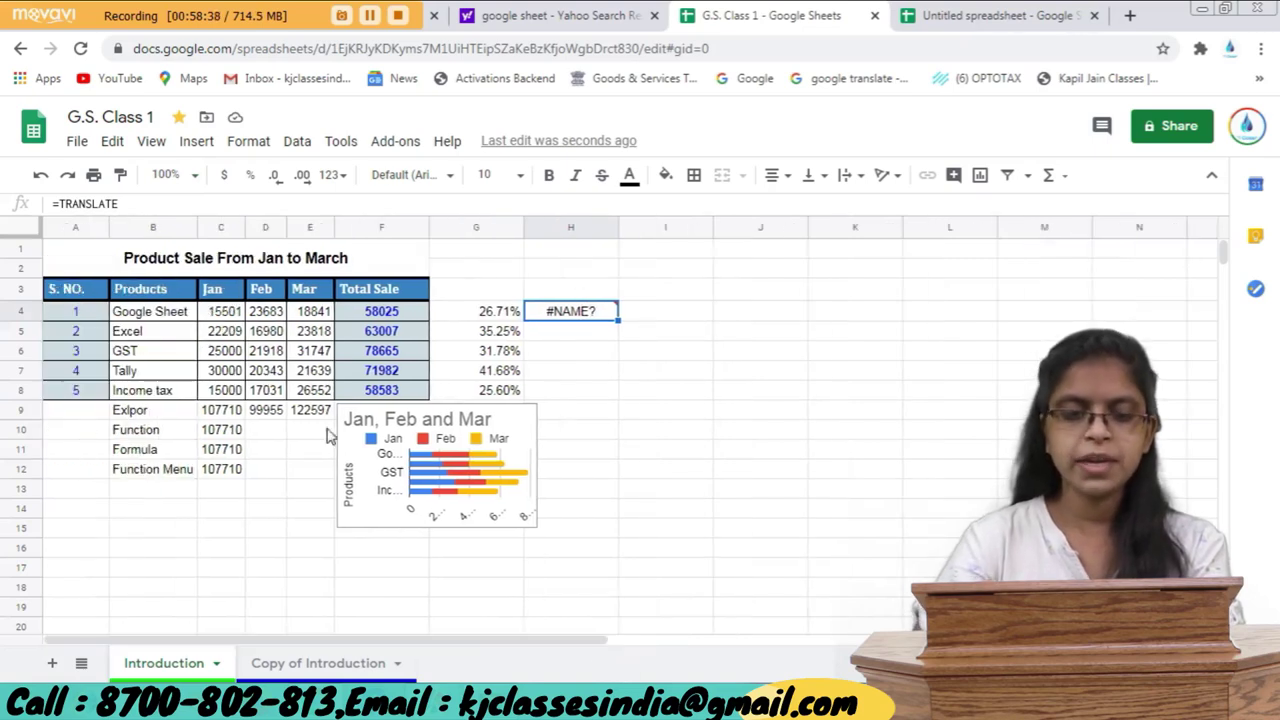
click(195, 176)
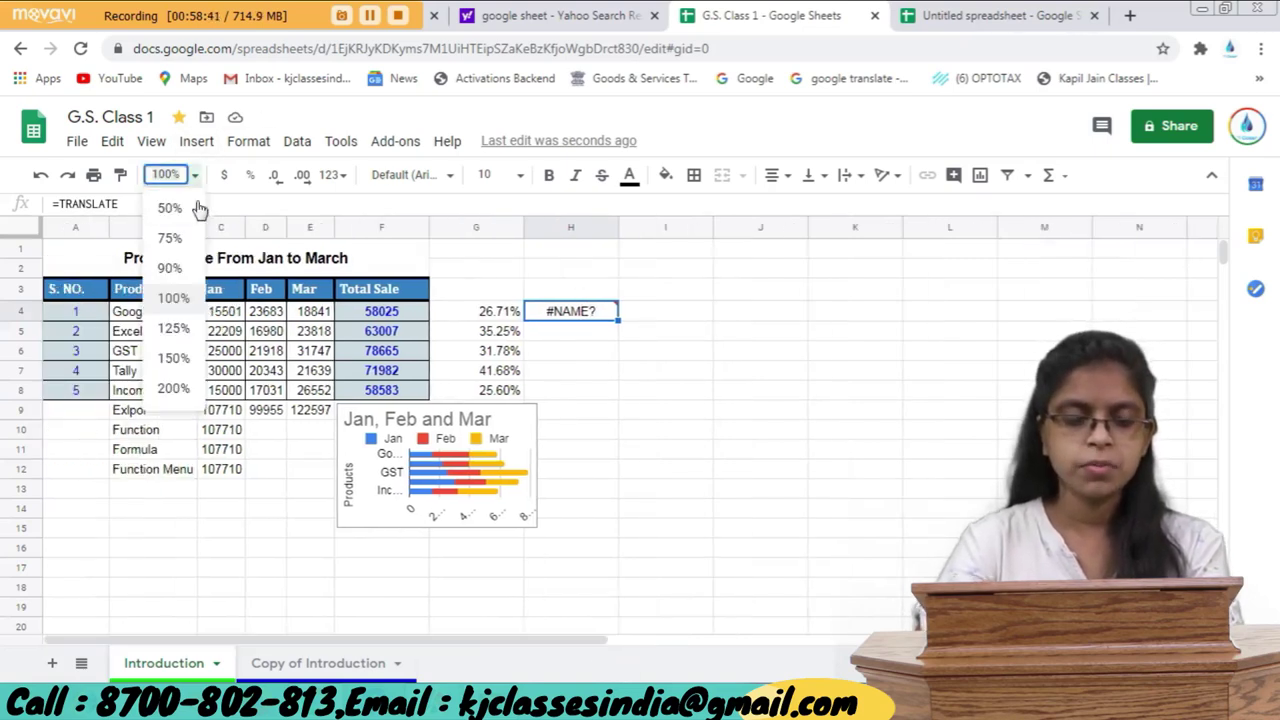
click(172, 332)
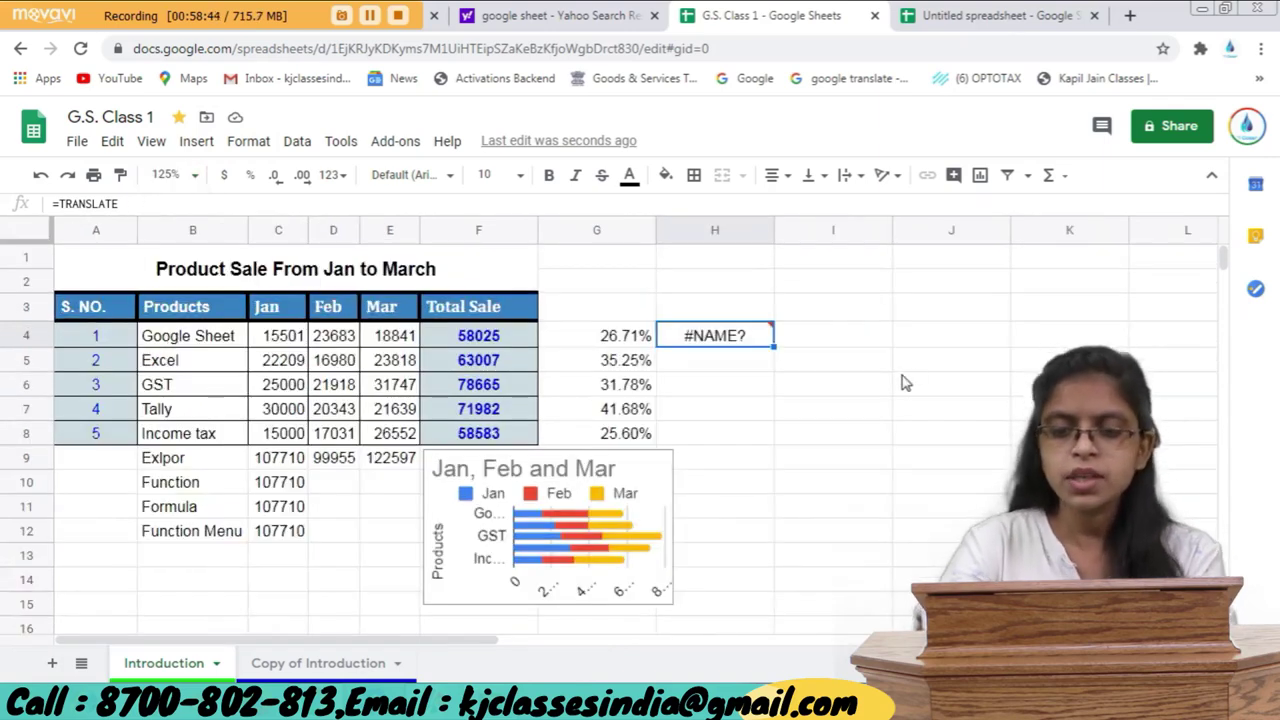
Re-enter H4 as =Translate, then as =googletranslat, both still returning #NAME?
text(=)
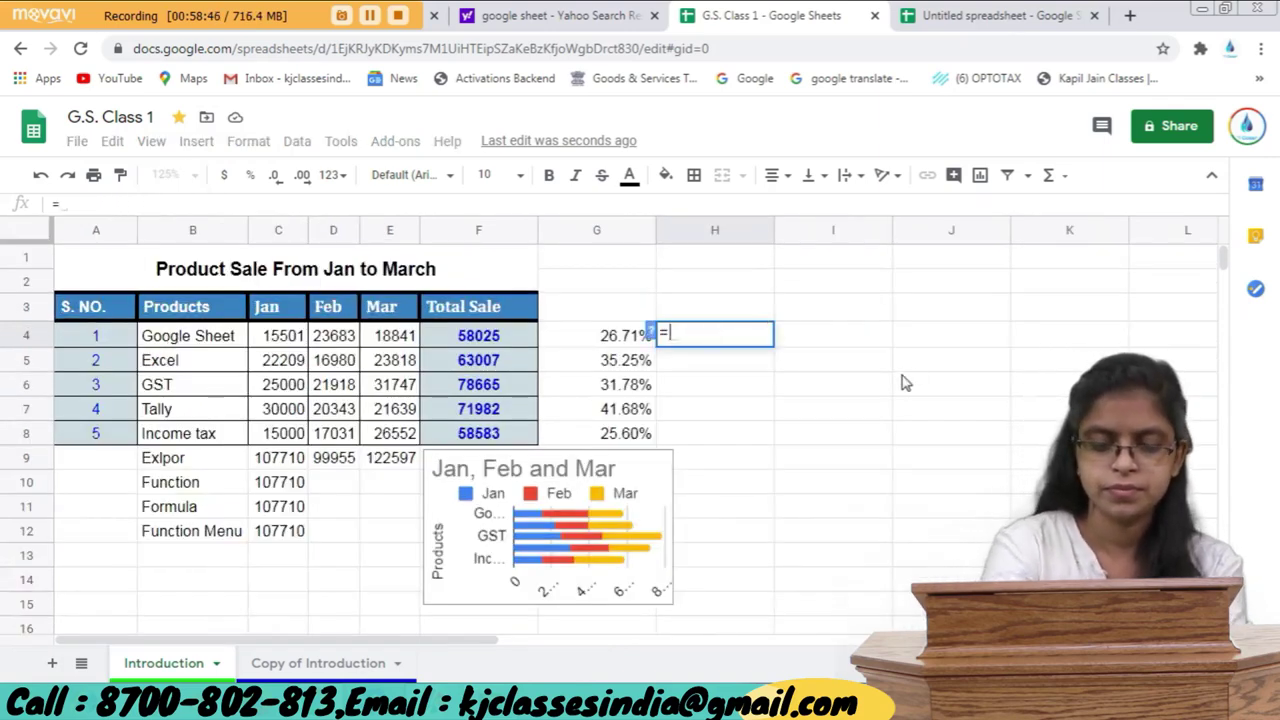
text(TRA)
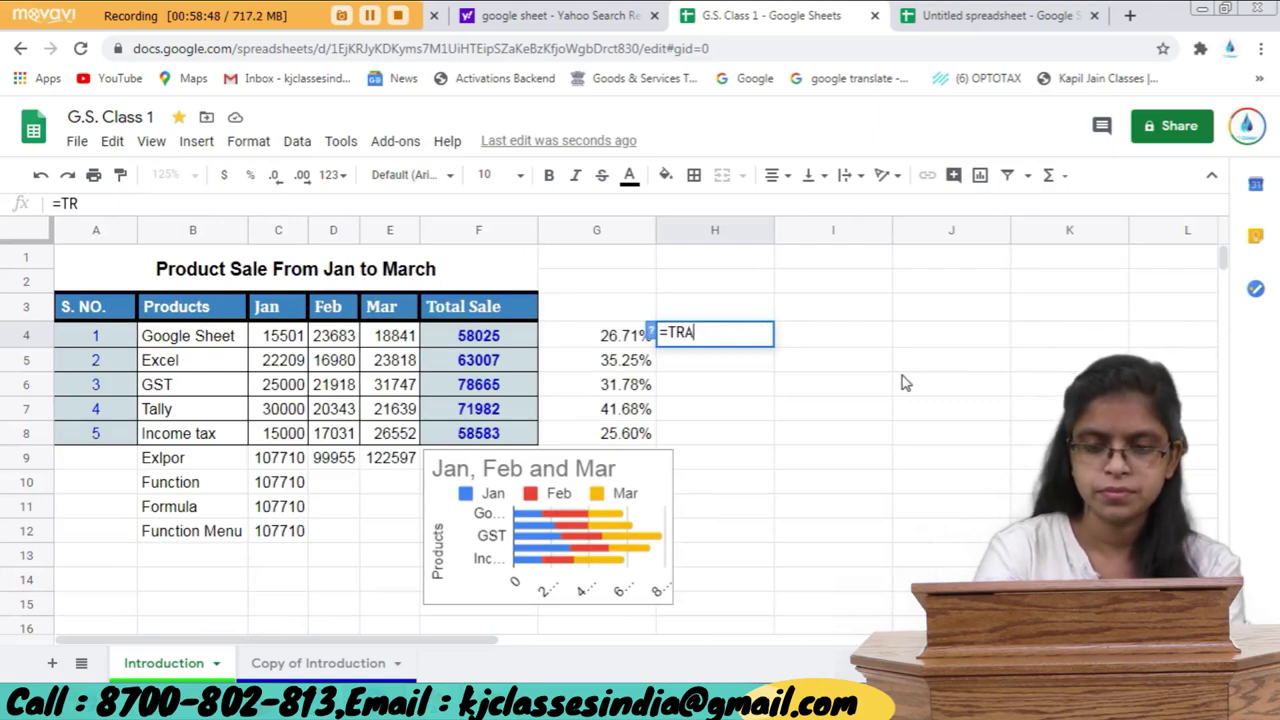
key(BackSpace)
key(BackSpace)
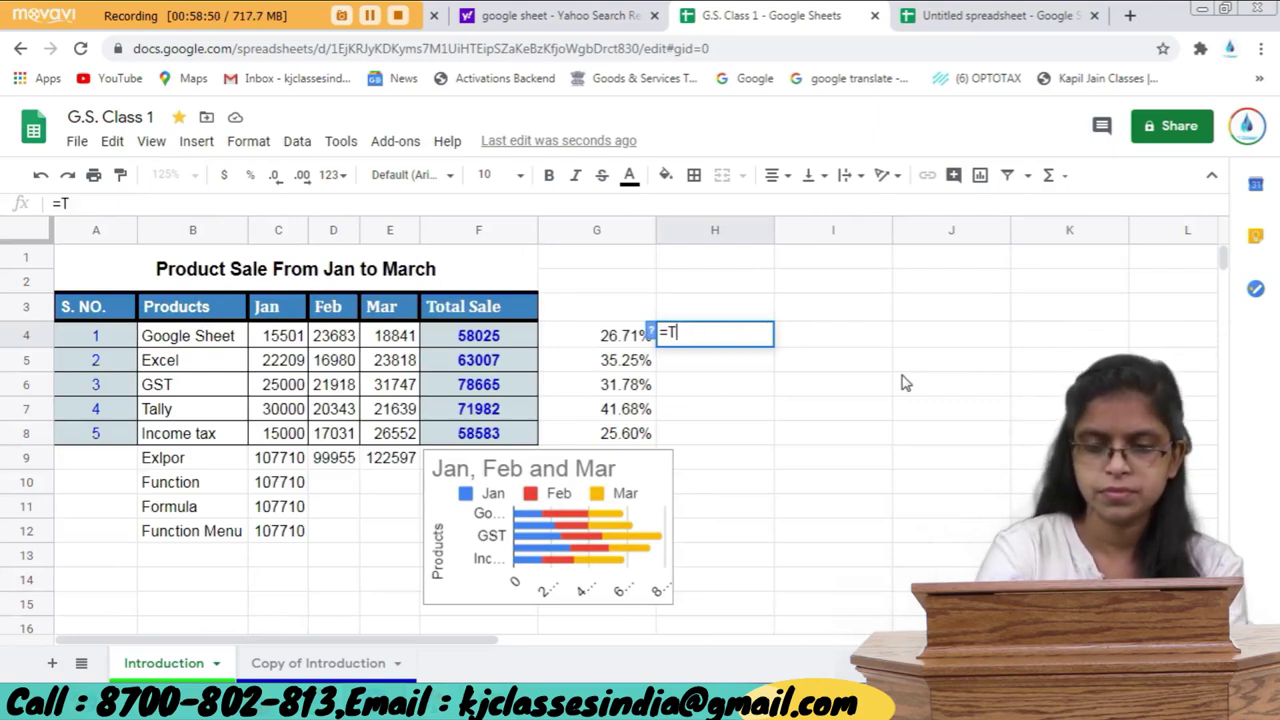
text(ransl)
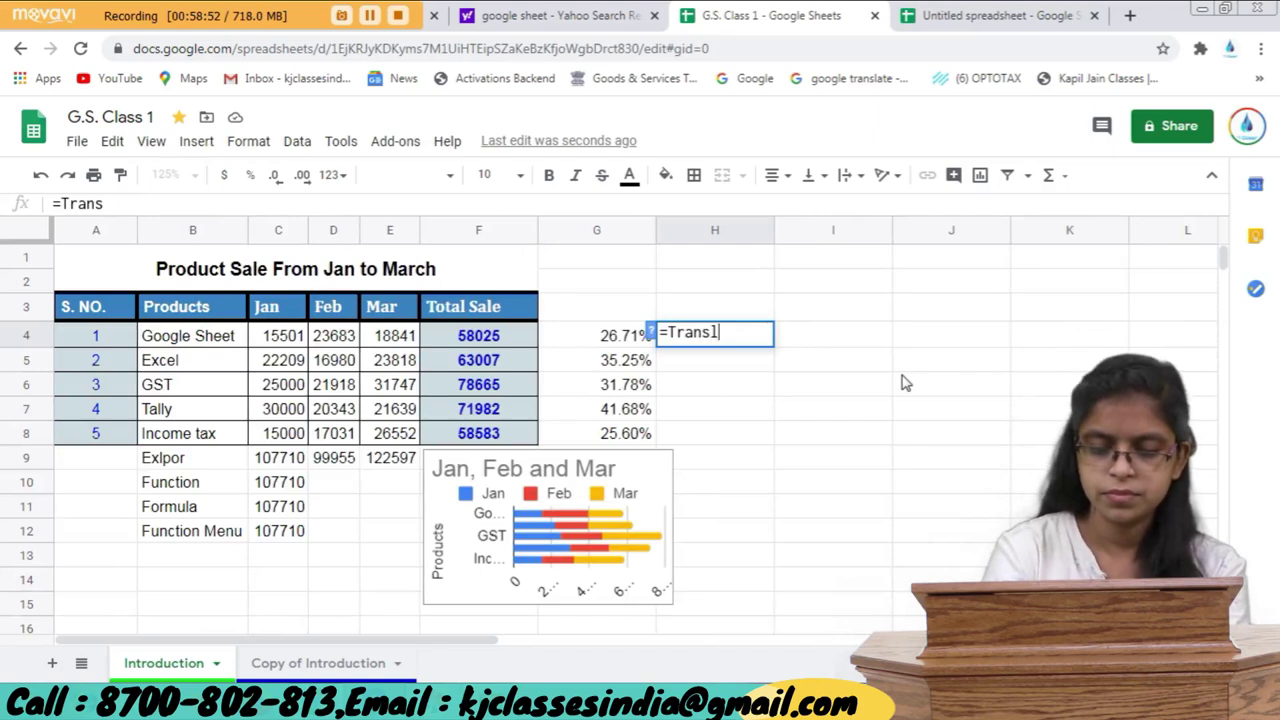
text(ate)
key(Tab)
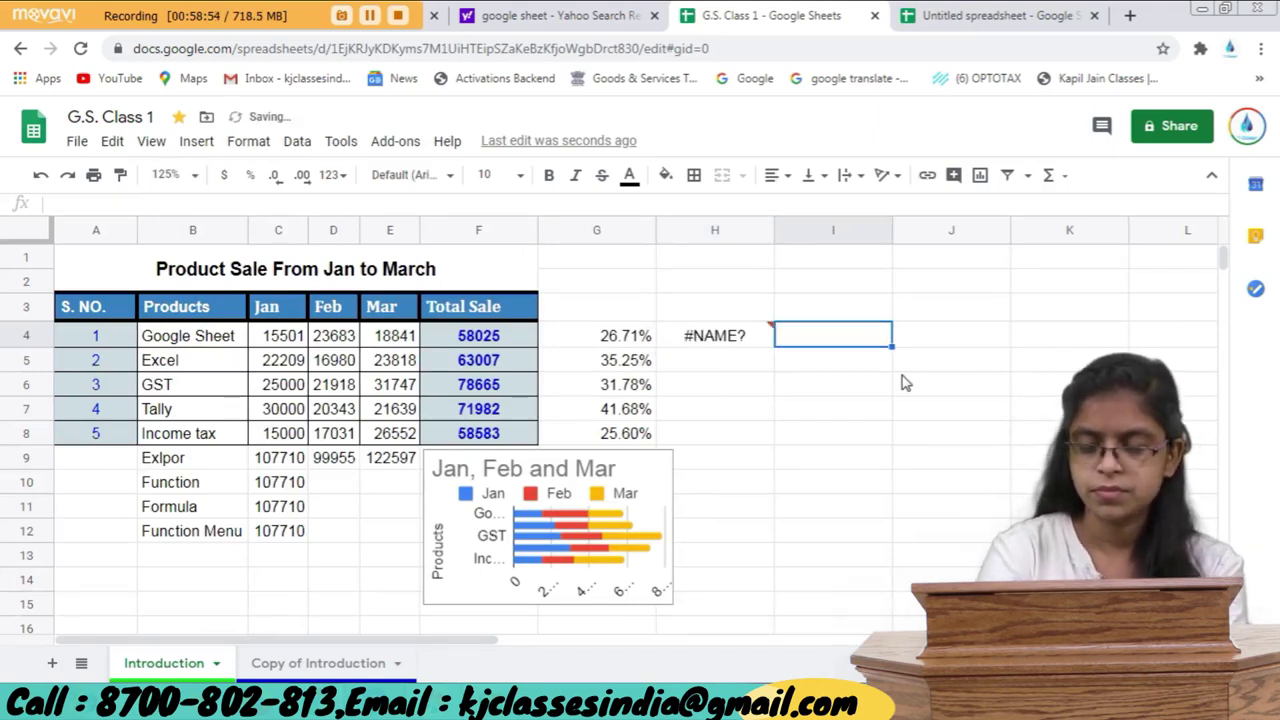
key(Left)
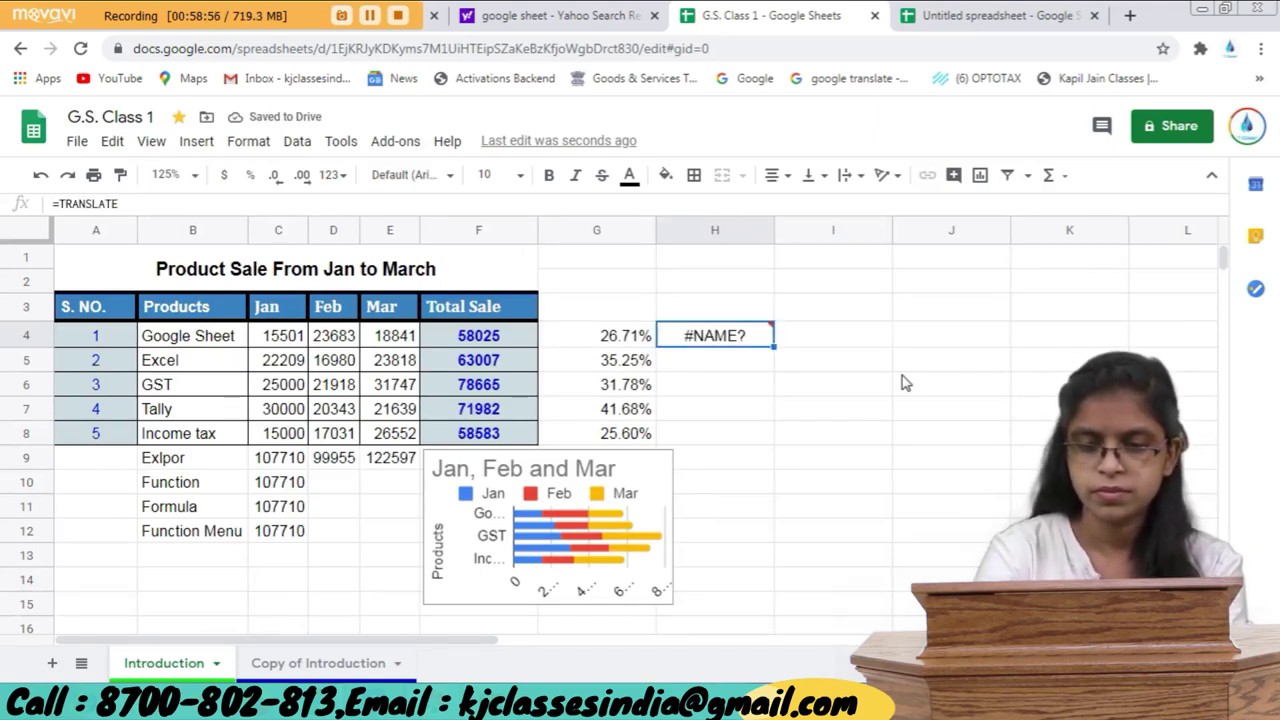
text(=tra)
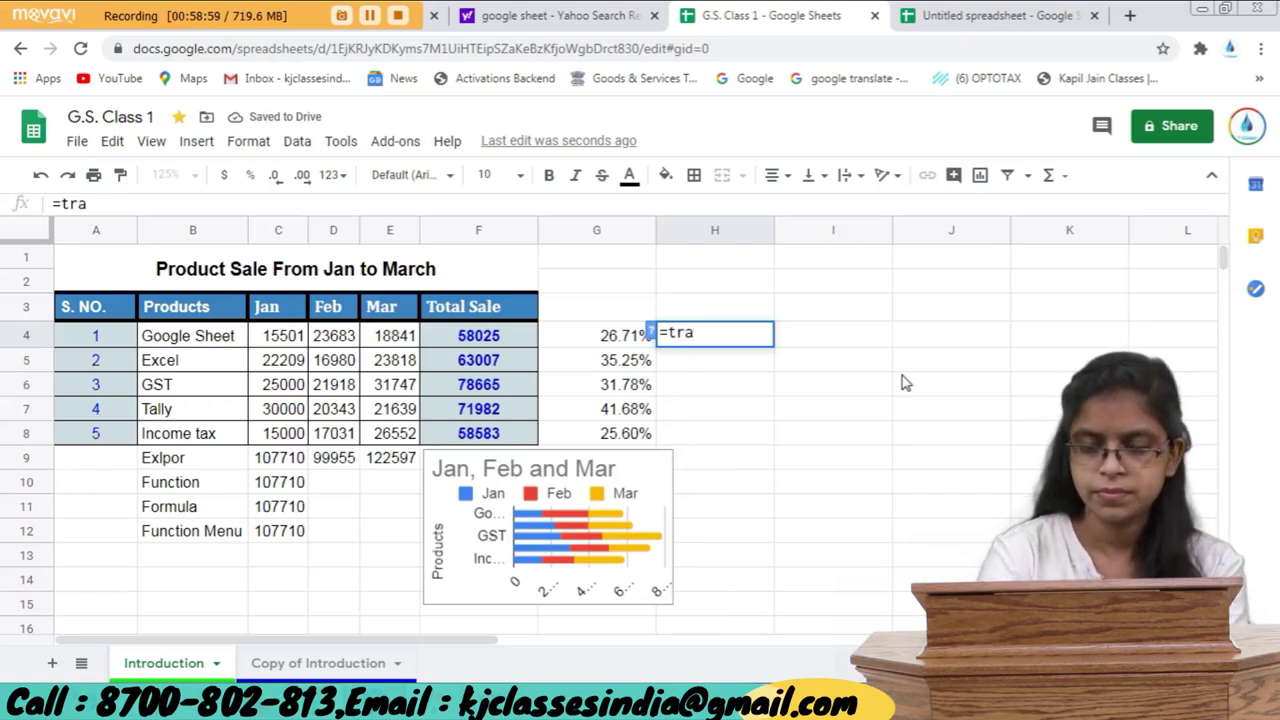
key(BackSpace)
key(BackSpace)
text(gooh)
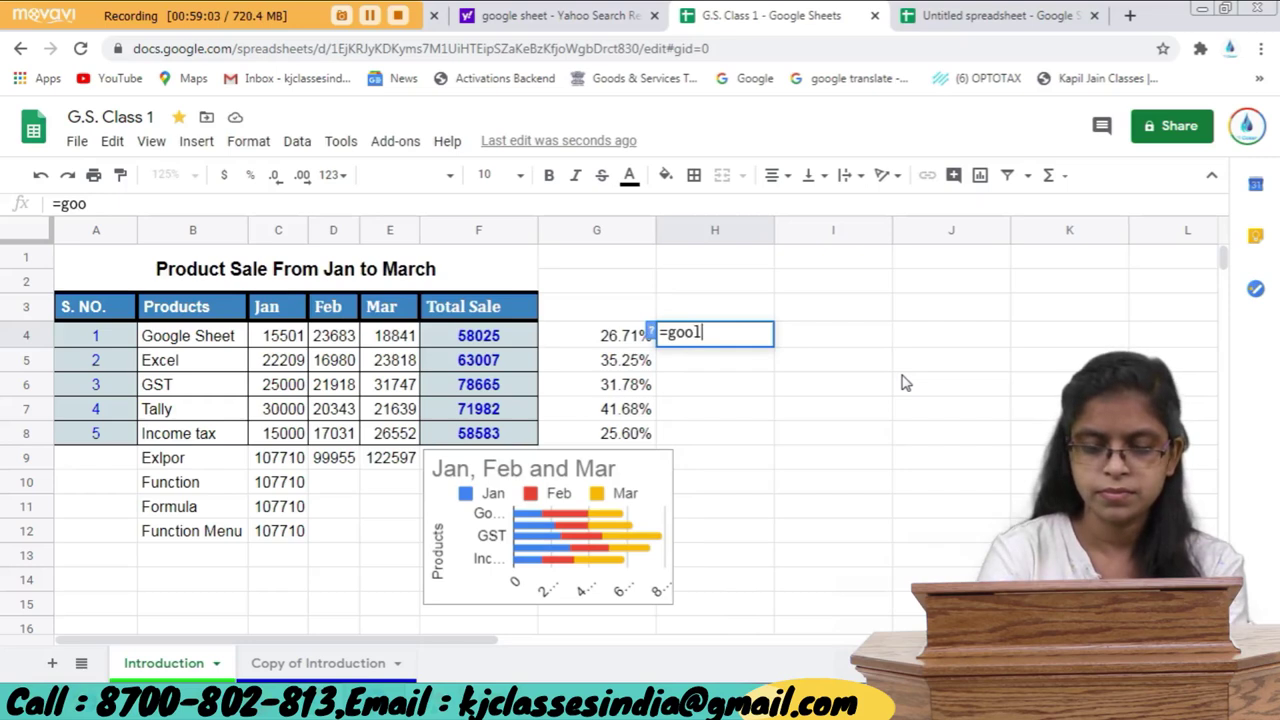
key(BackSpace)
key(BackSpace)
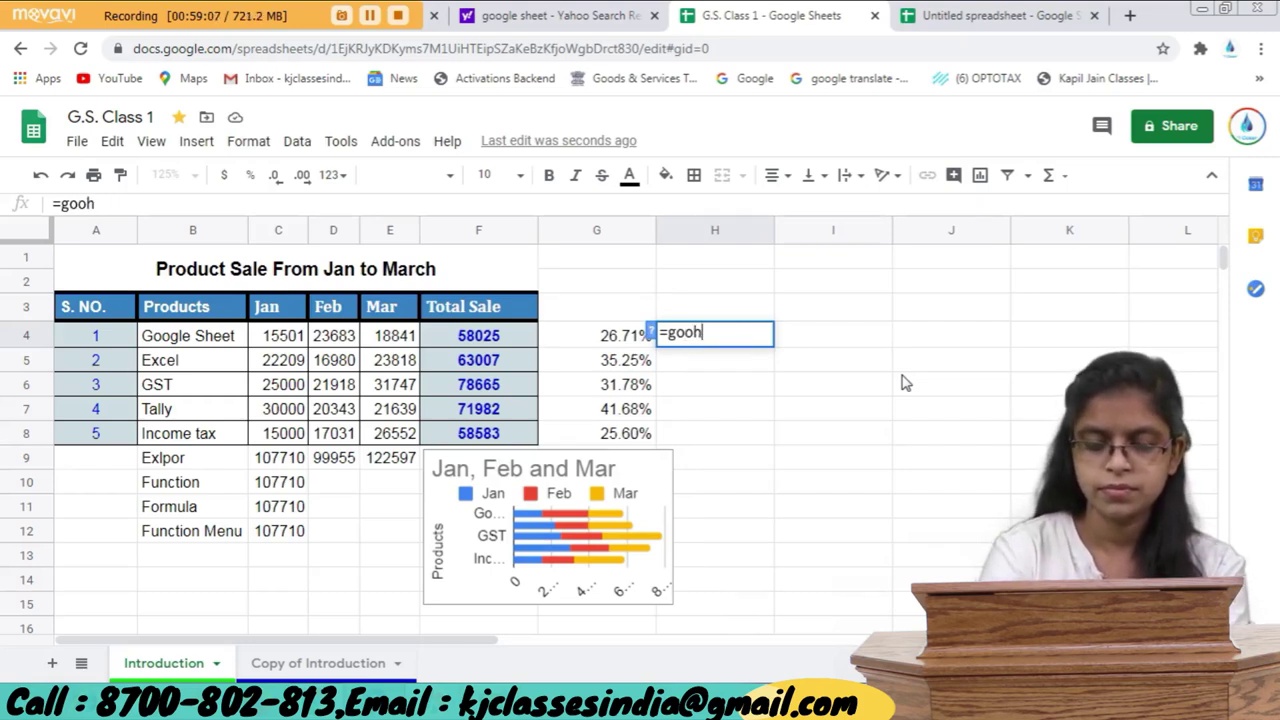
key(BackSpace)
text(gle)
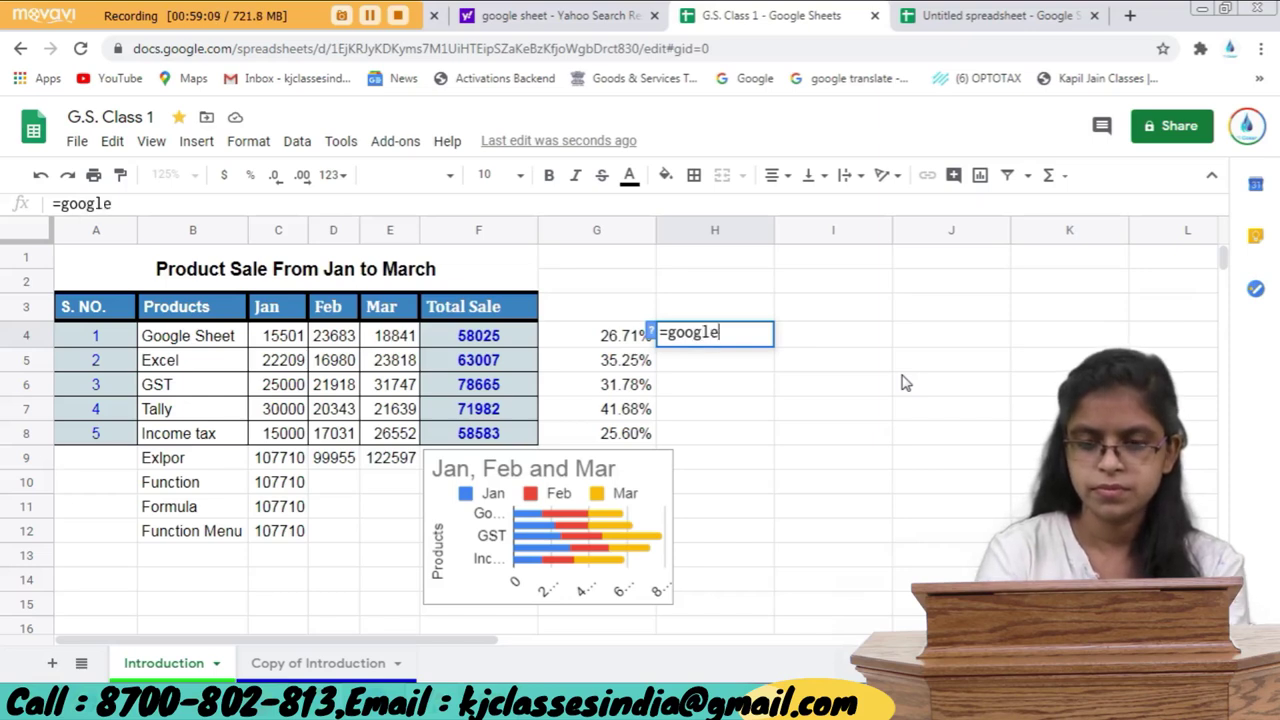
text(tra)
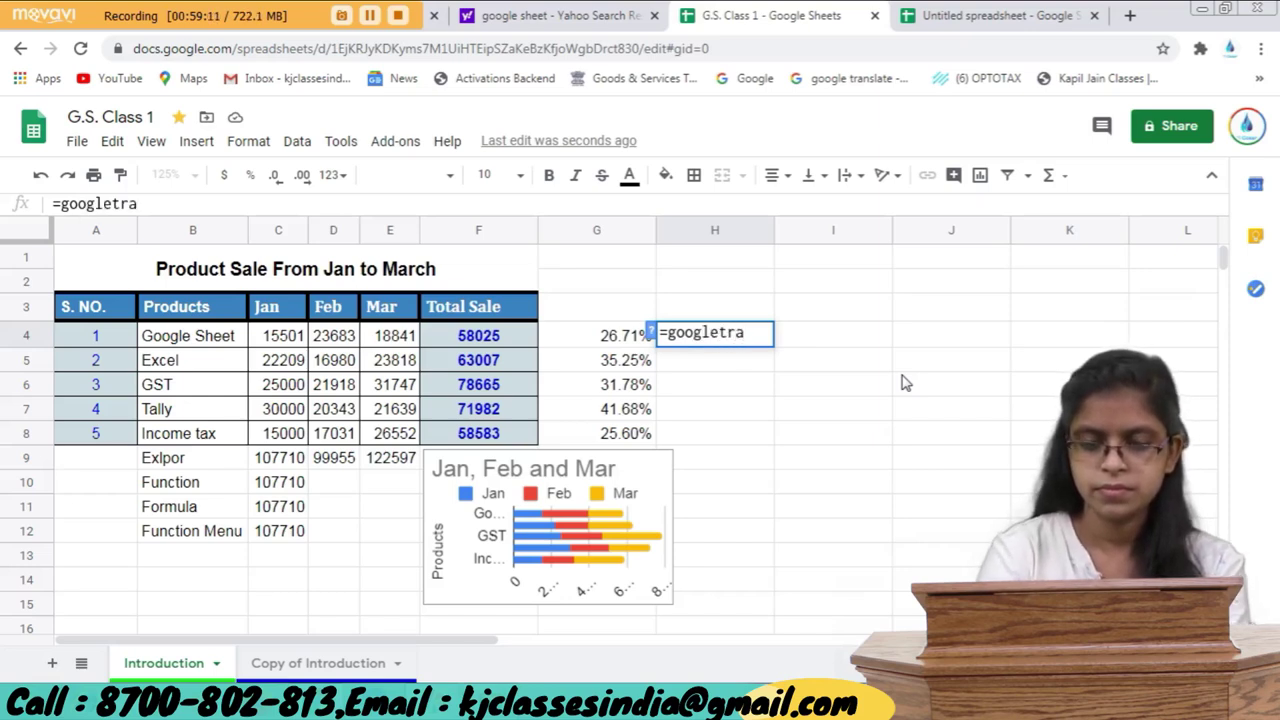
text(nslat)
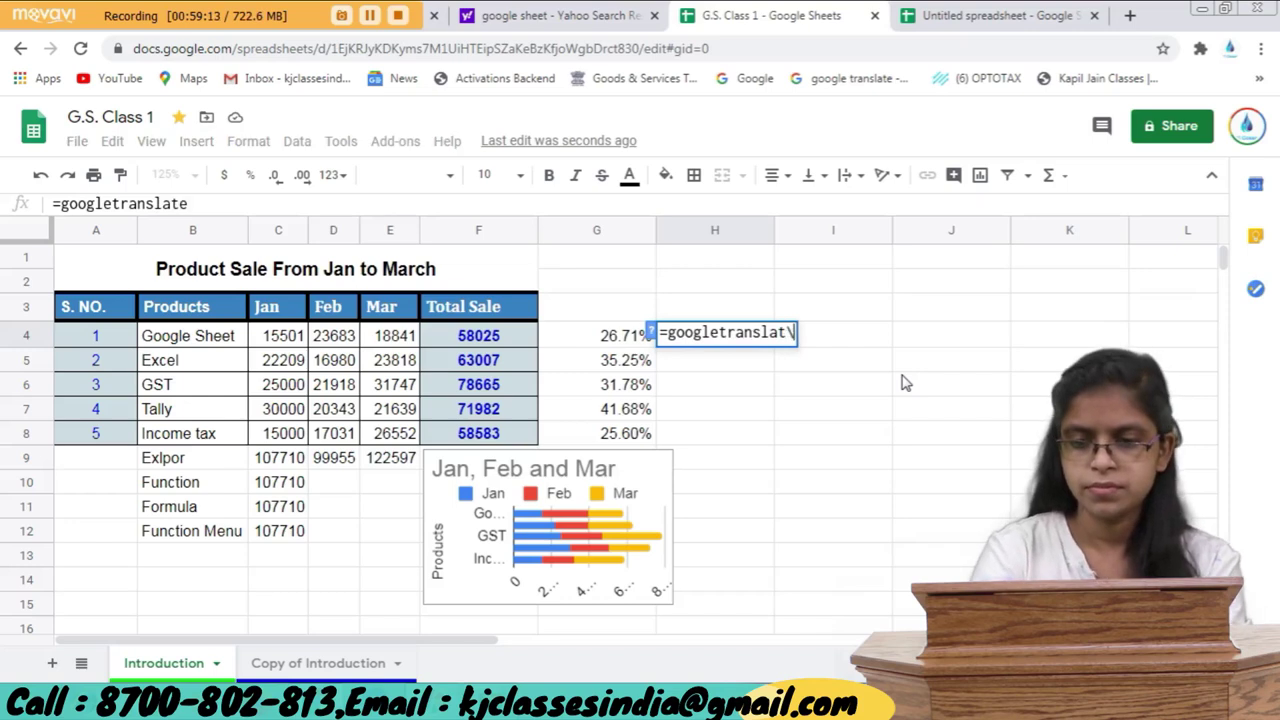
text(\)
key(Return)
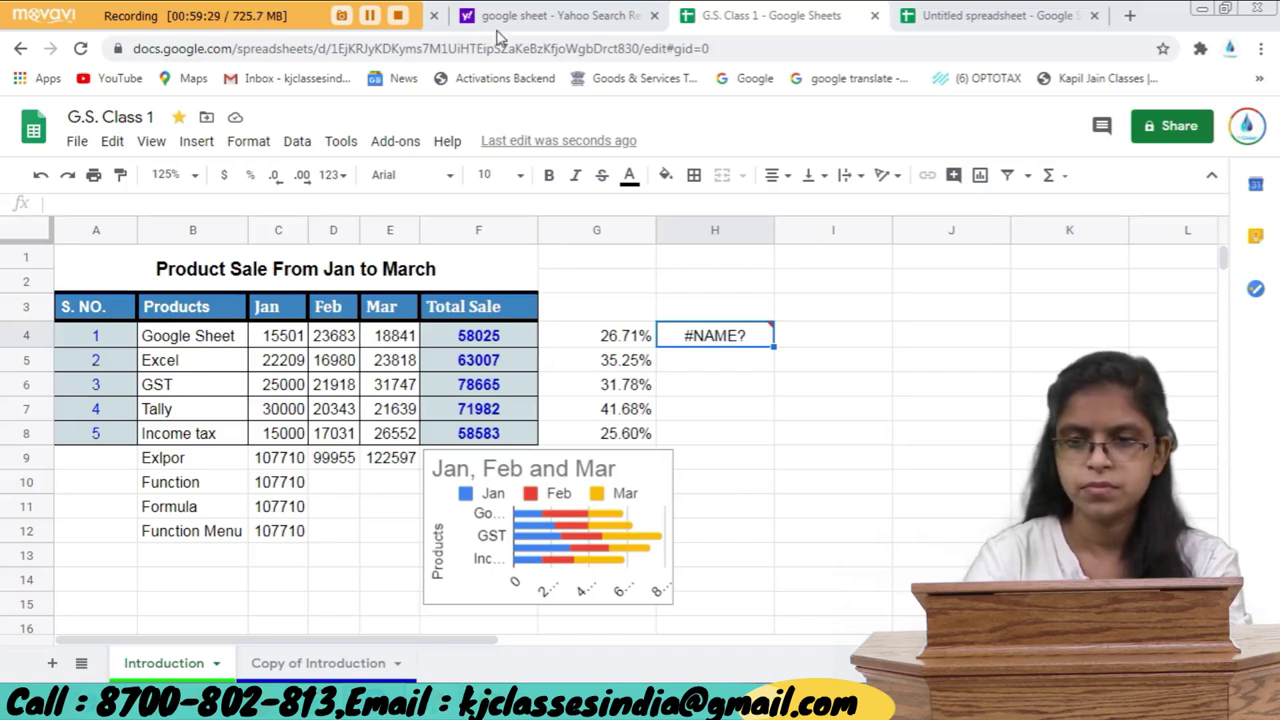
Select an empty cell beside the table and switch to another browser tab.
click(796, 478)
click(787, 425)
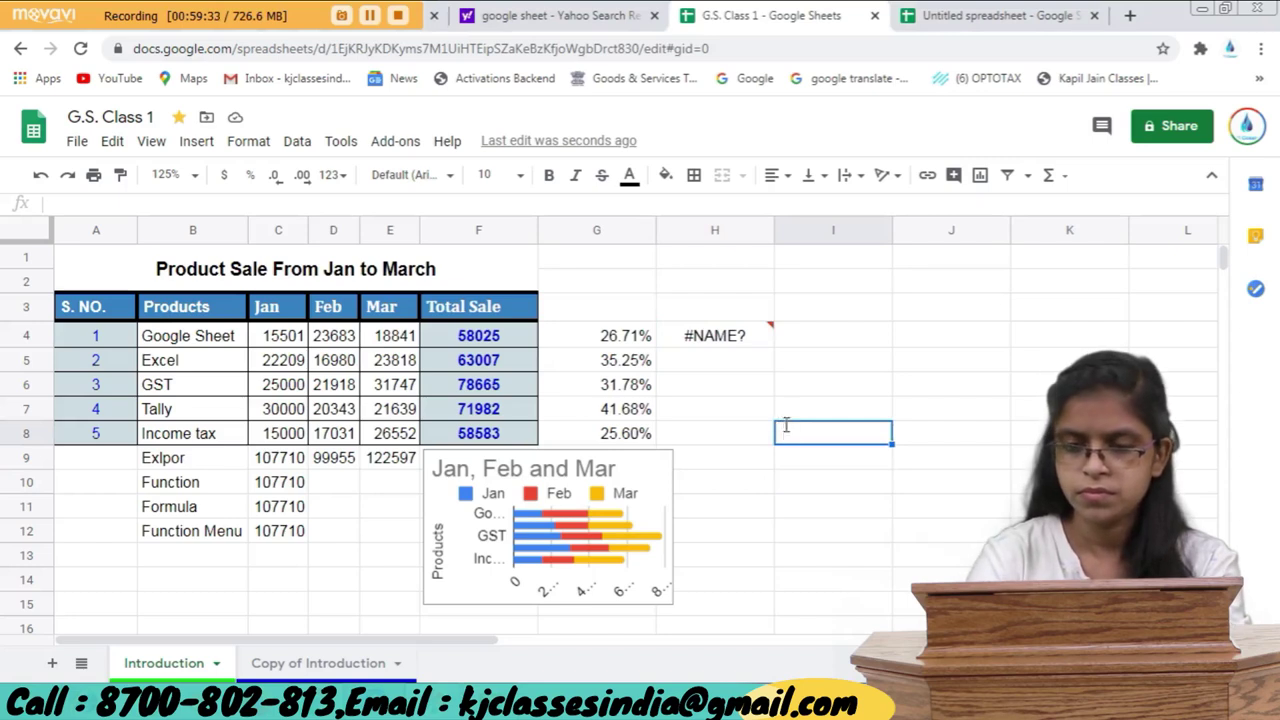
key(ctrl+shift+Tab)
key(alt+Left)
key(alt+Left)
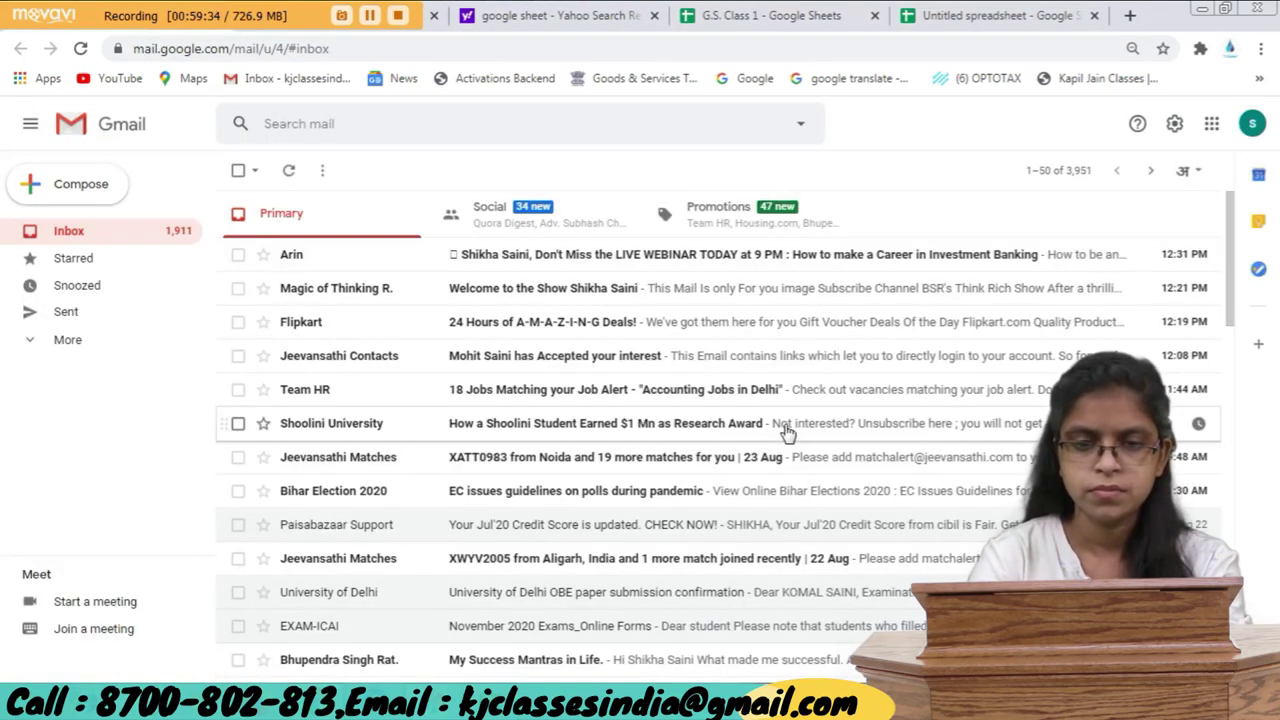
On the Drive tab, go up to My Drive and open the Demo spreadsheet from Quick Access.
key(alt+Right)
click(781, 383)
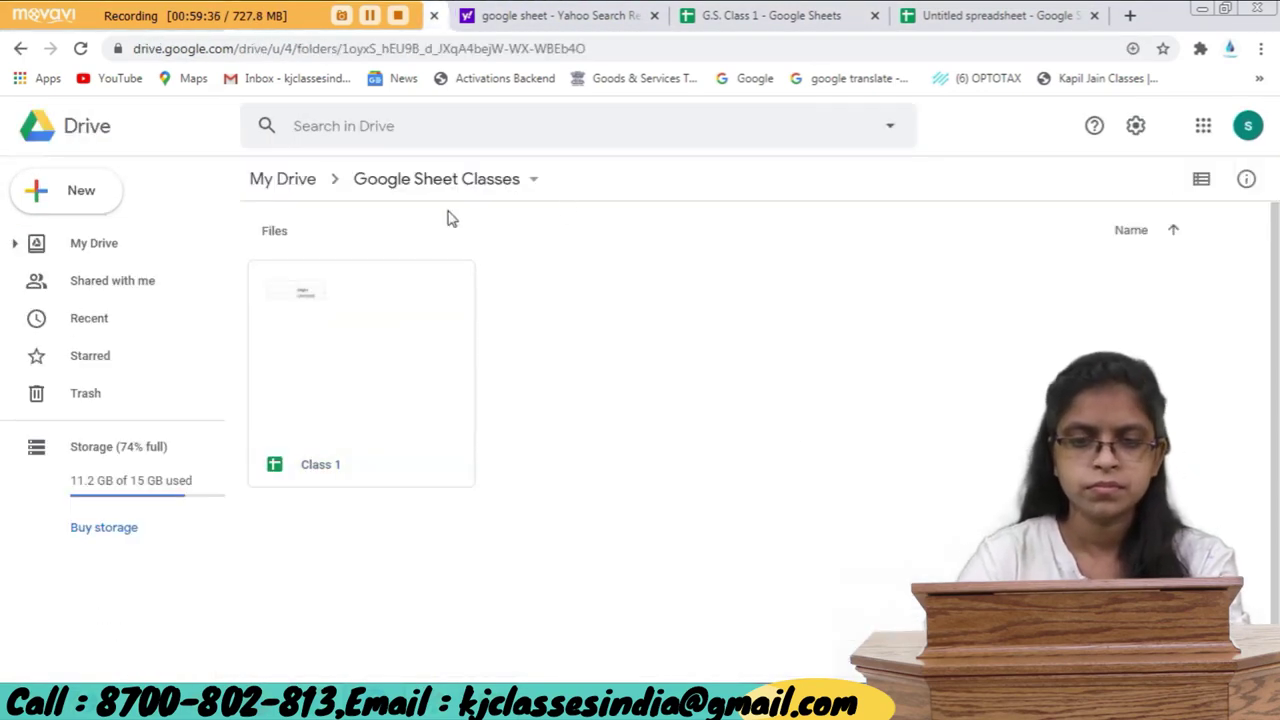
click(300, 190)
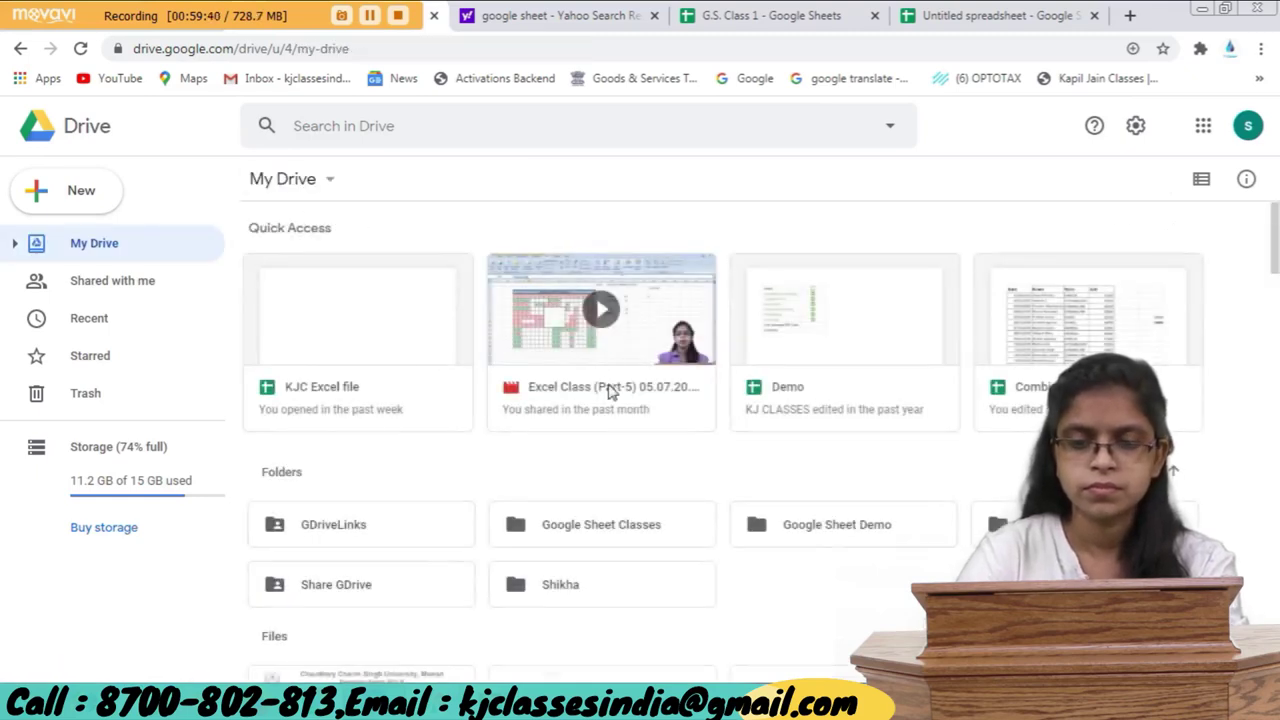
click(845, 334)
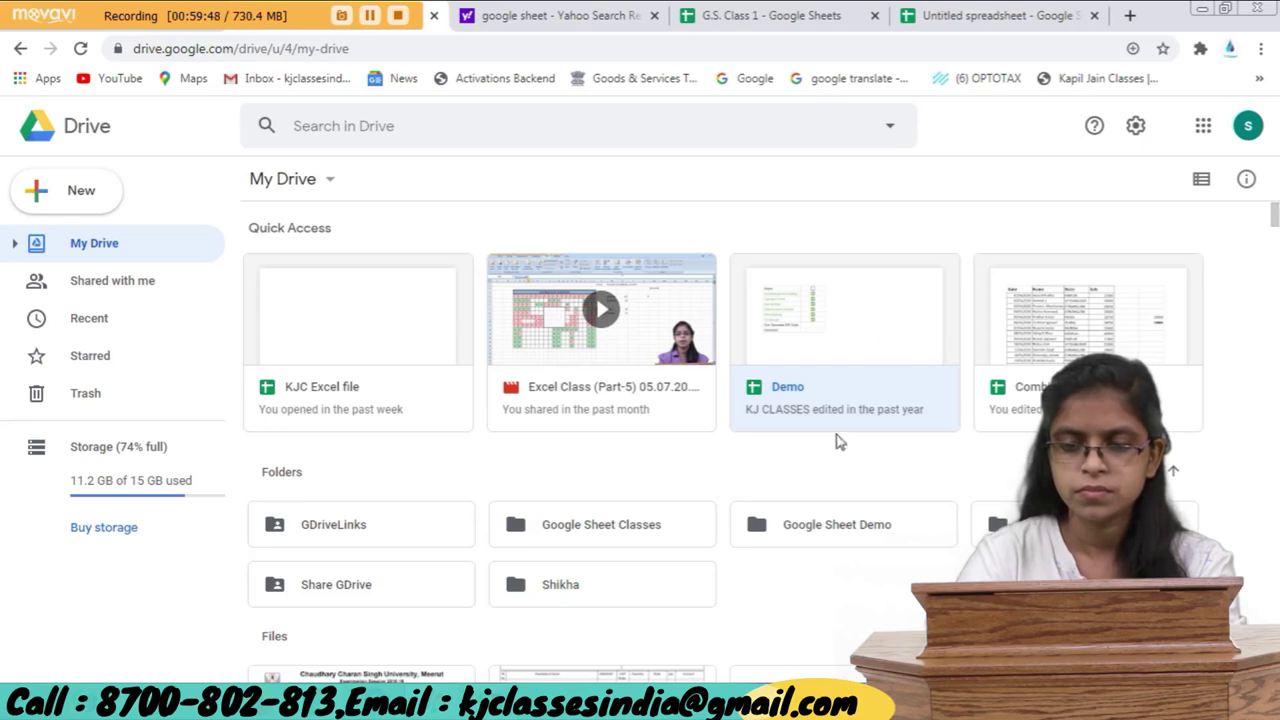
double_click(815, 293)
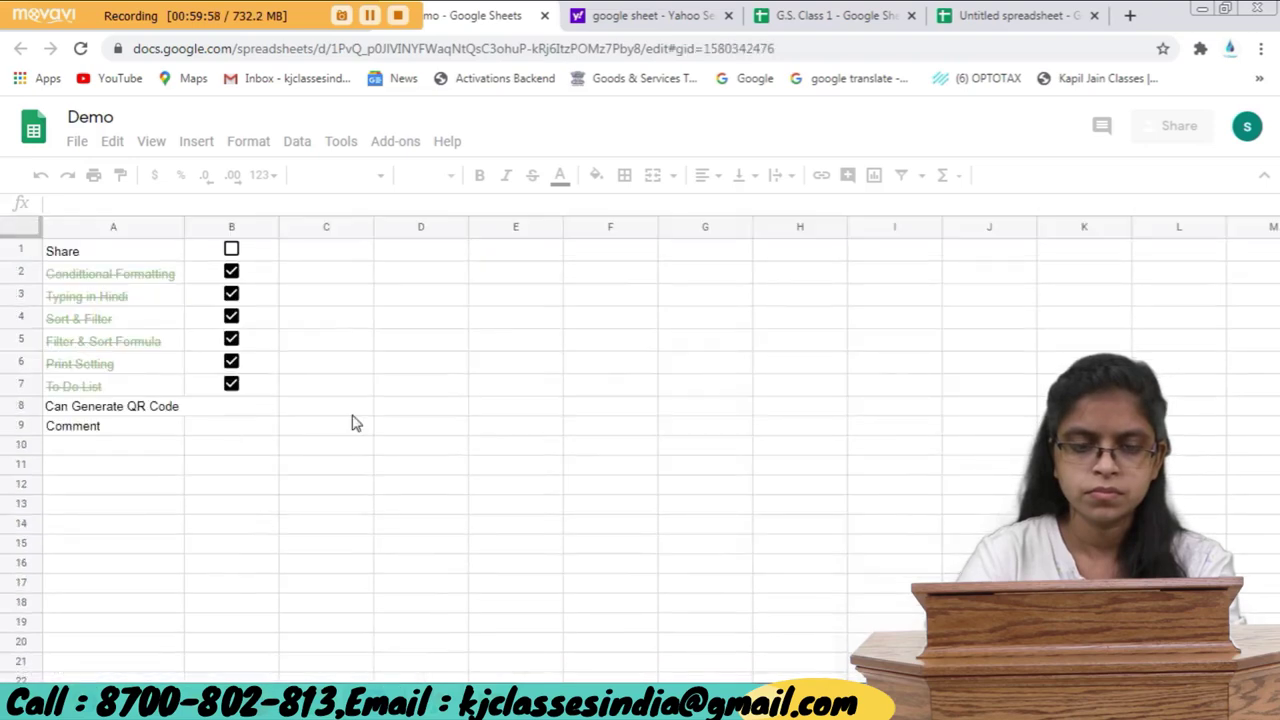
Inspect C3's =GOOGLETRANSLATE(B3,"en","hi") on Demo's Basic sheet, then return to G.S. Class 1.
click(354, 424)
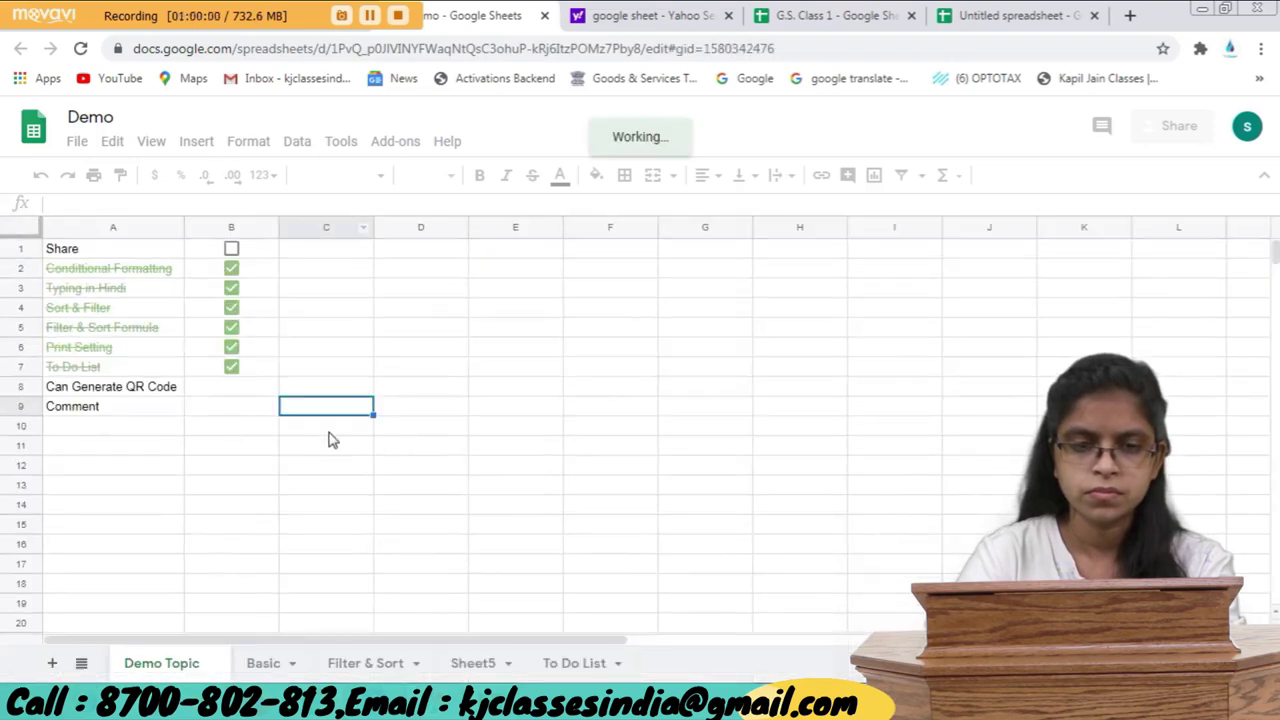
scroll(300, 160, down, 5)
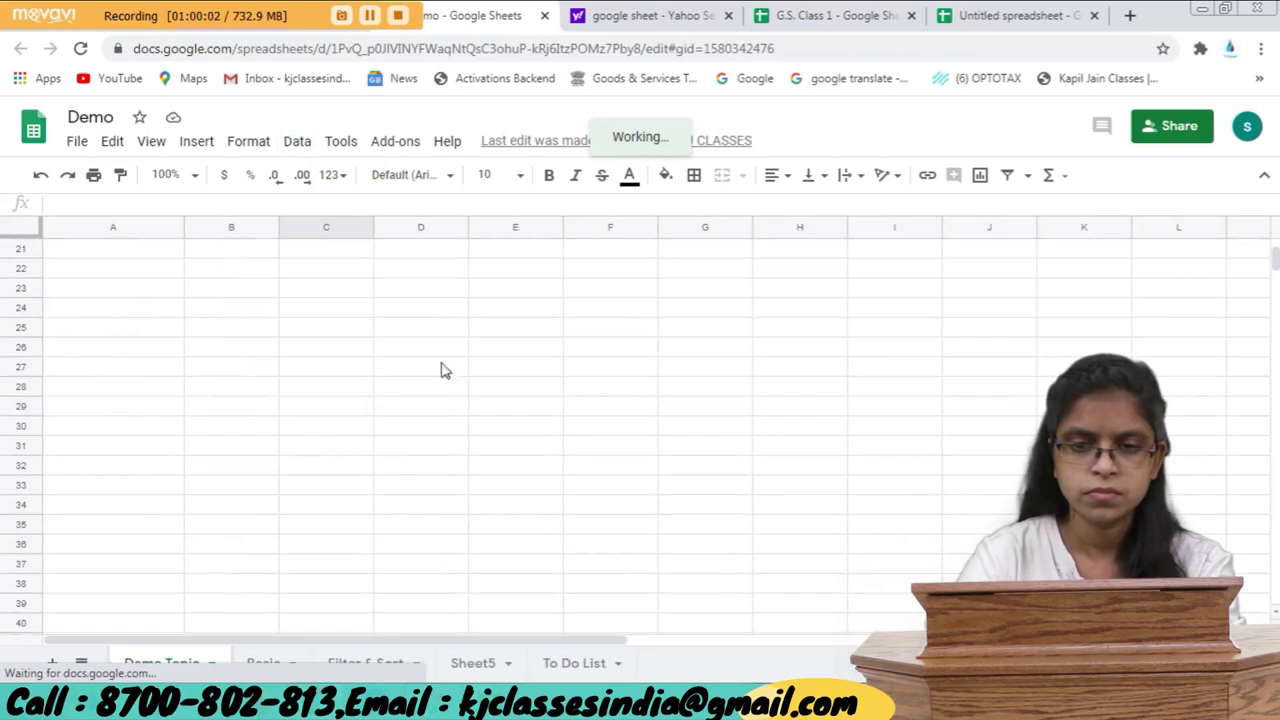
scroll(437, 396, up, 5)
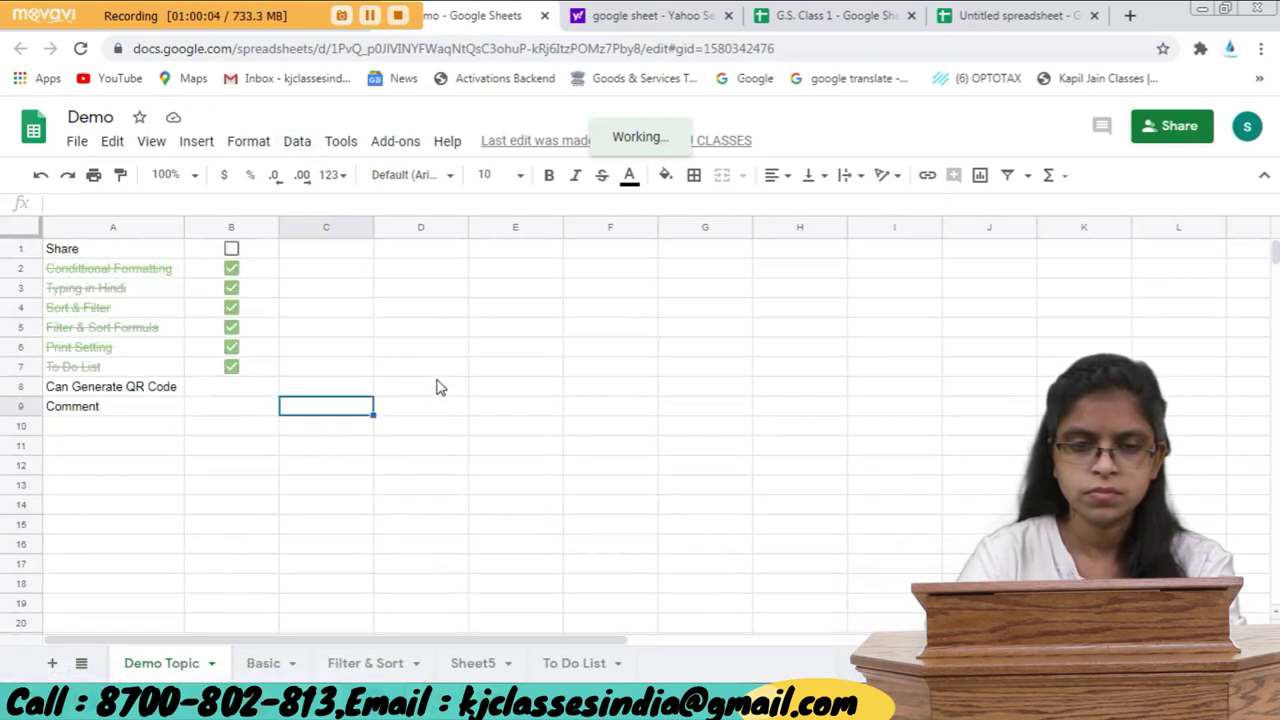
scroll(437, 387, down, 4)
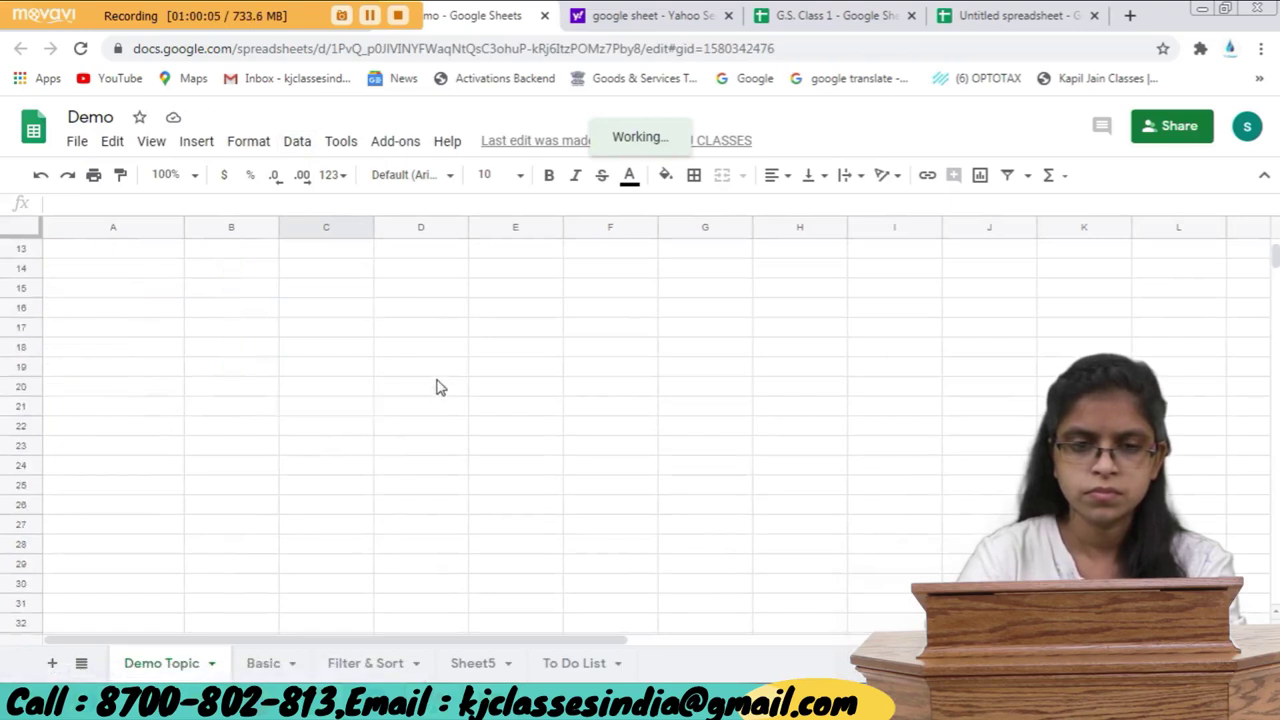
click(272, 662)
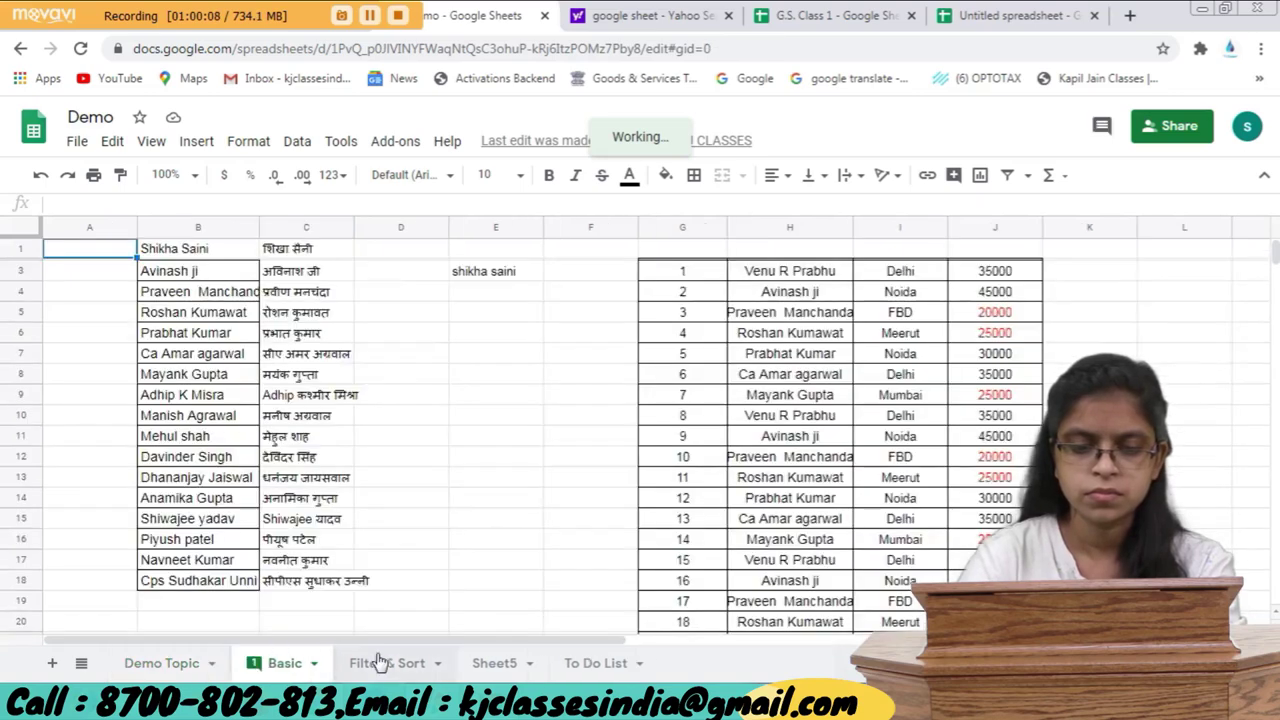
click(378, 666)
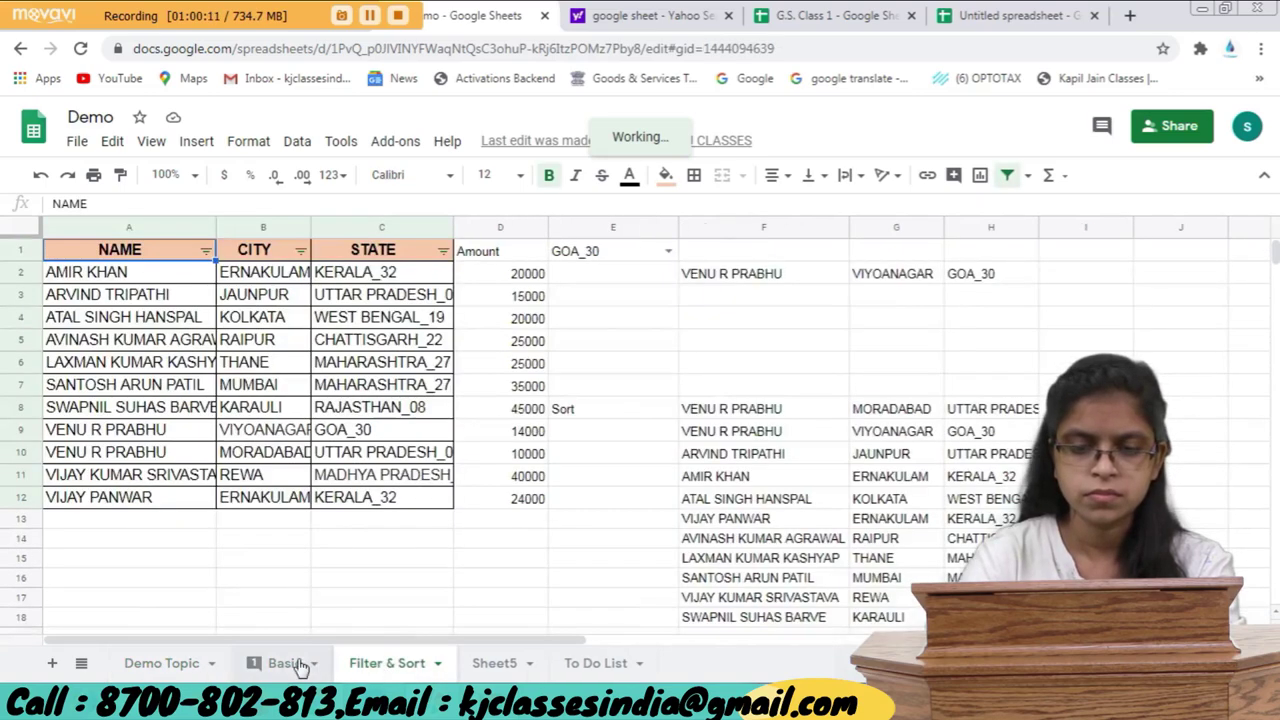
click(294, 663)
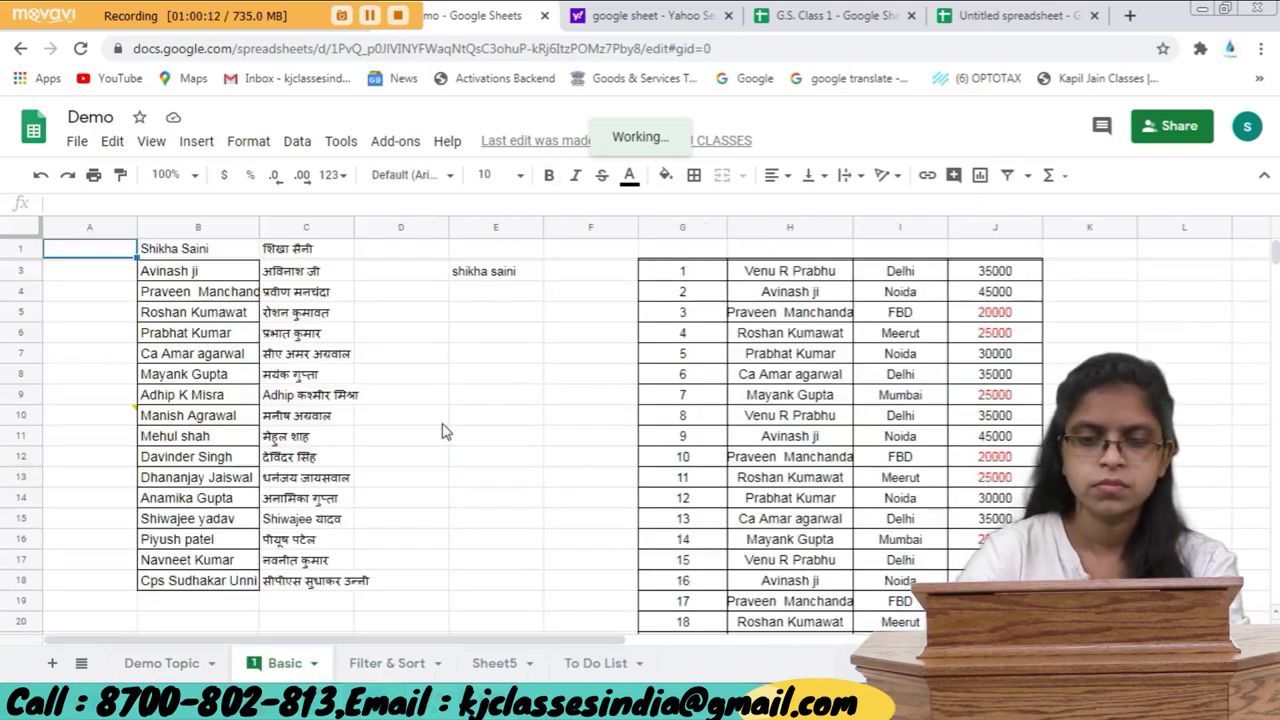
click(325, 277)
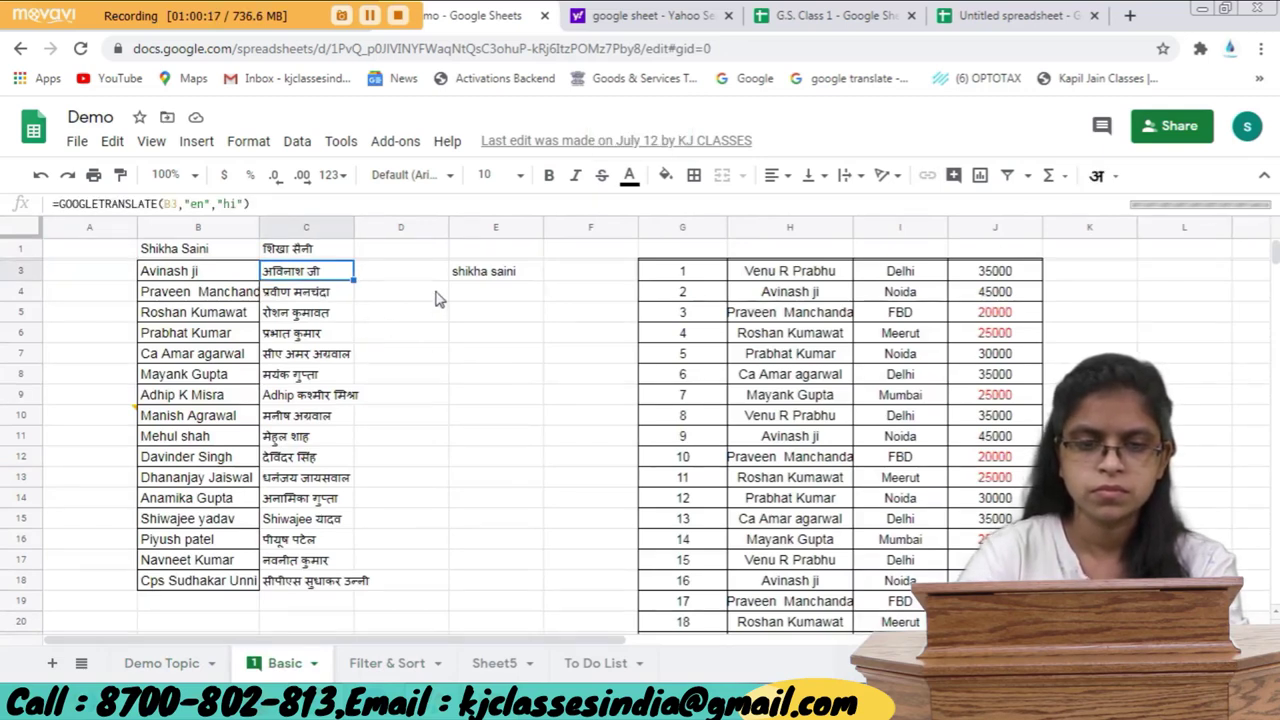
click(840, 16)
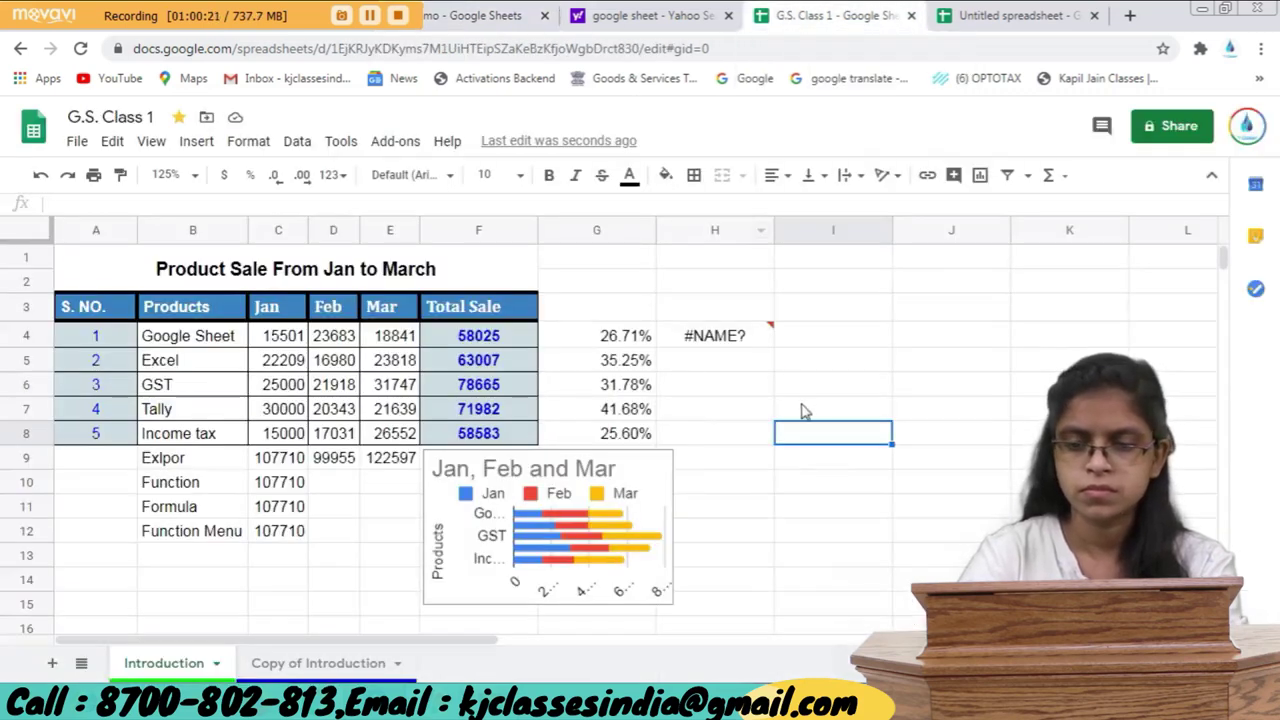
Enter =googletranslate( in H4, which returns #N/A, then start retyping H4 with =.
click(762, 334)
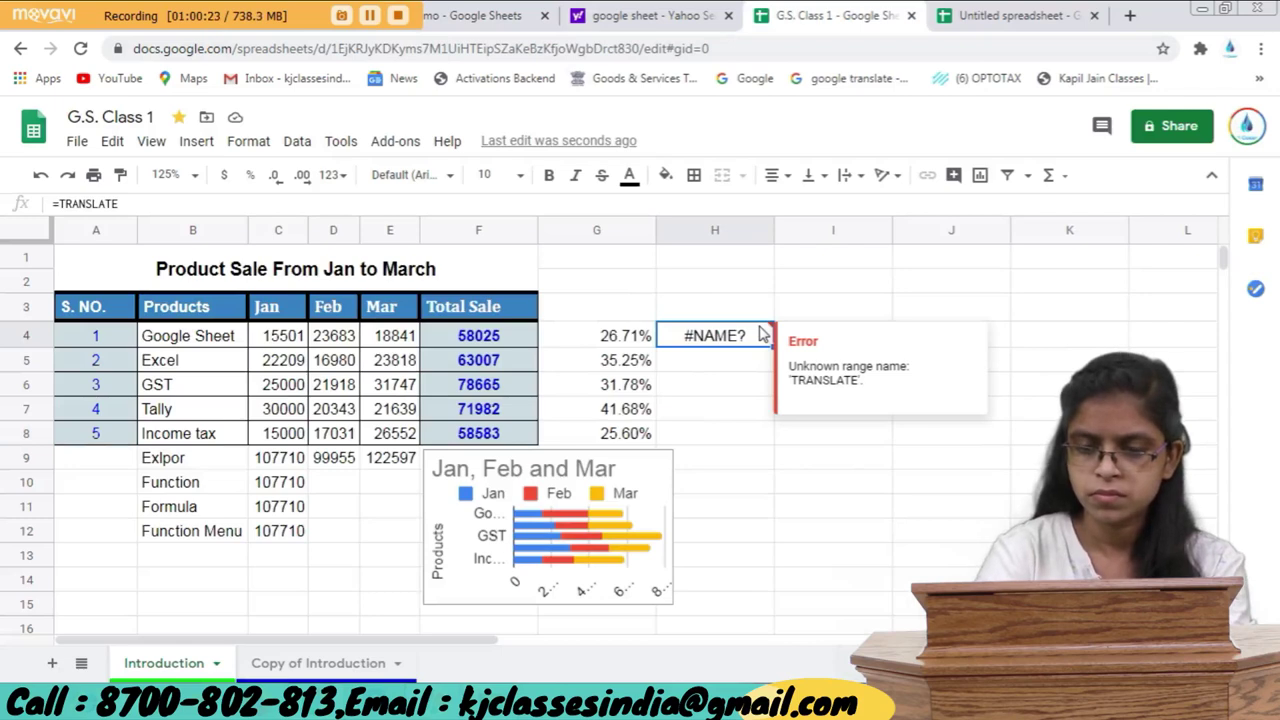
text(=googl)
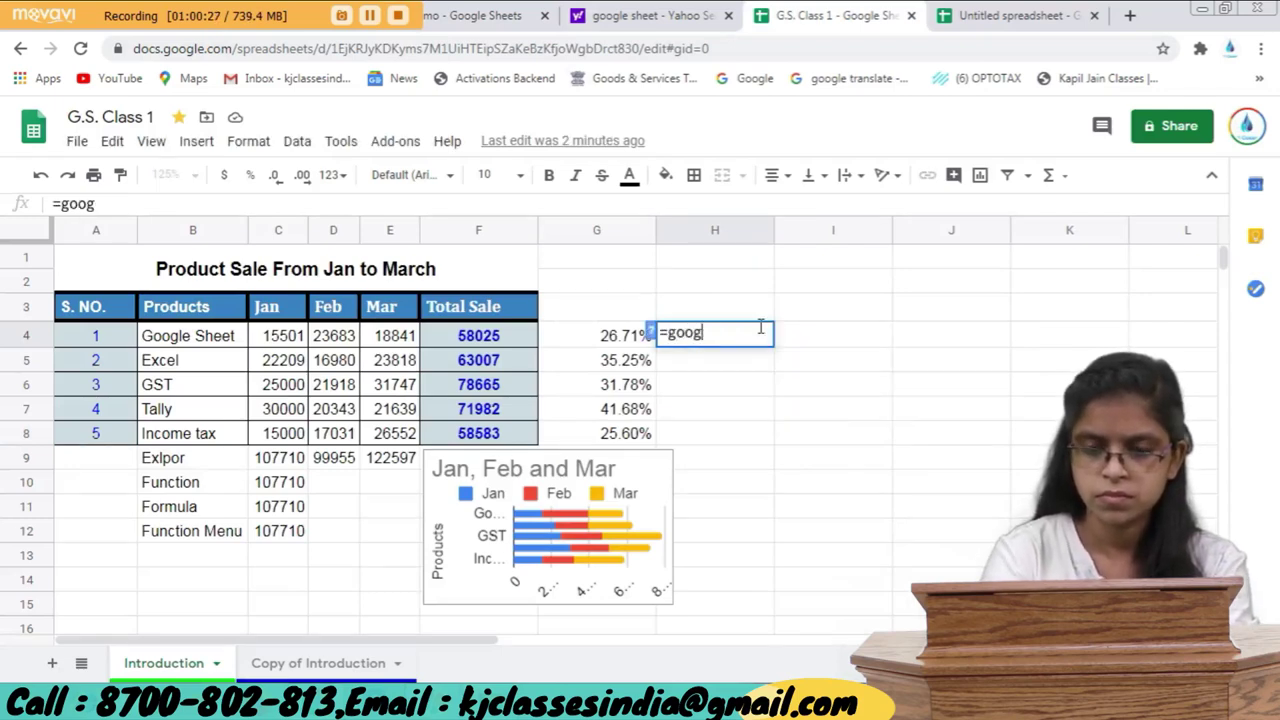
text(et)
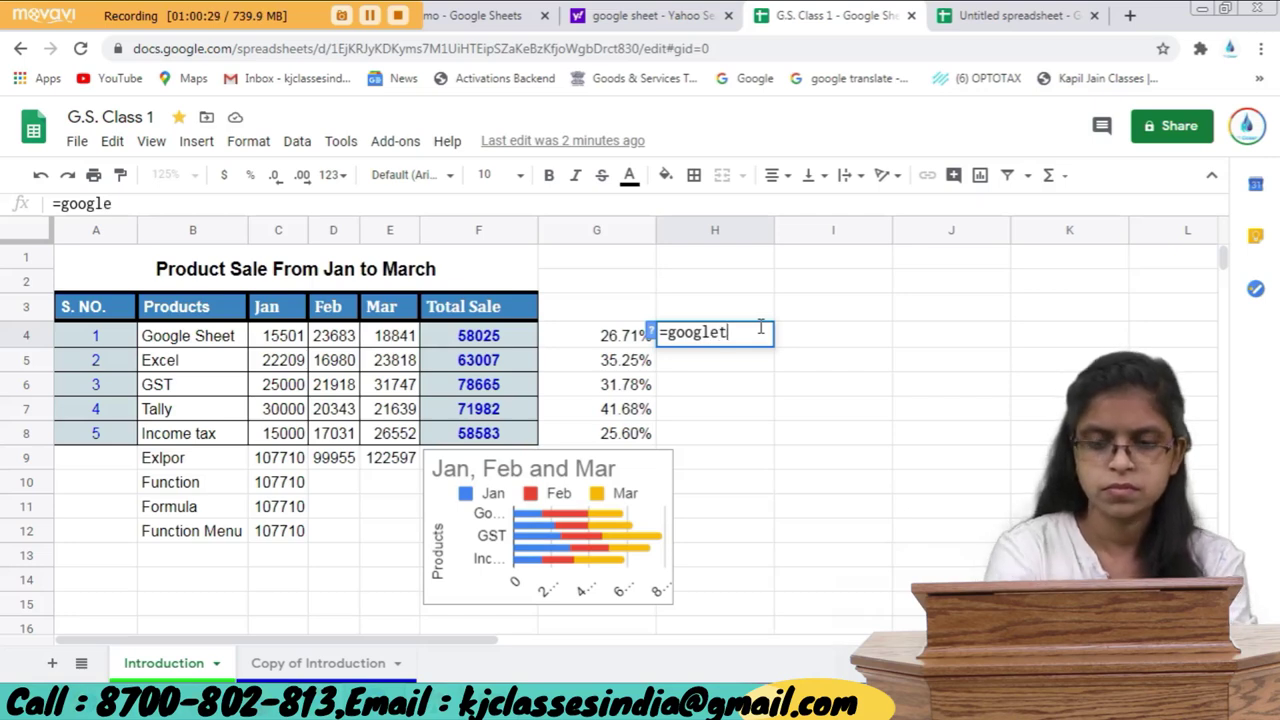
text(ra)
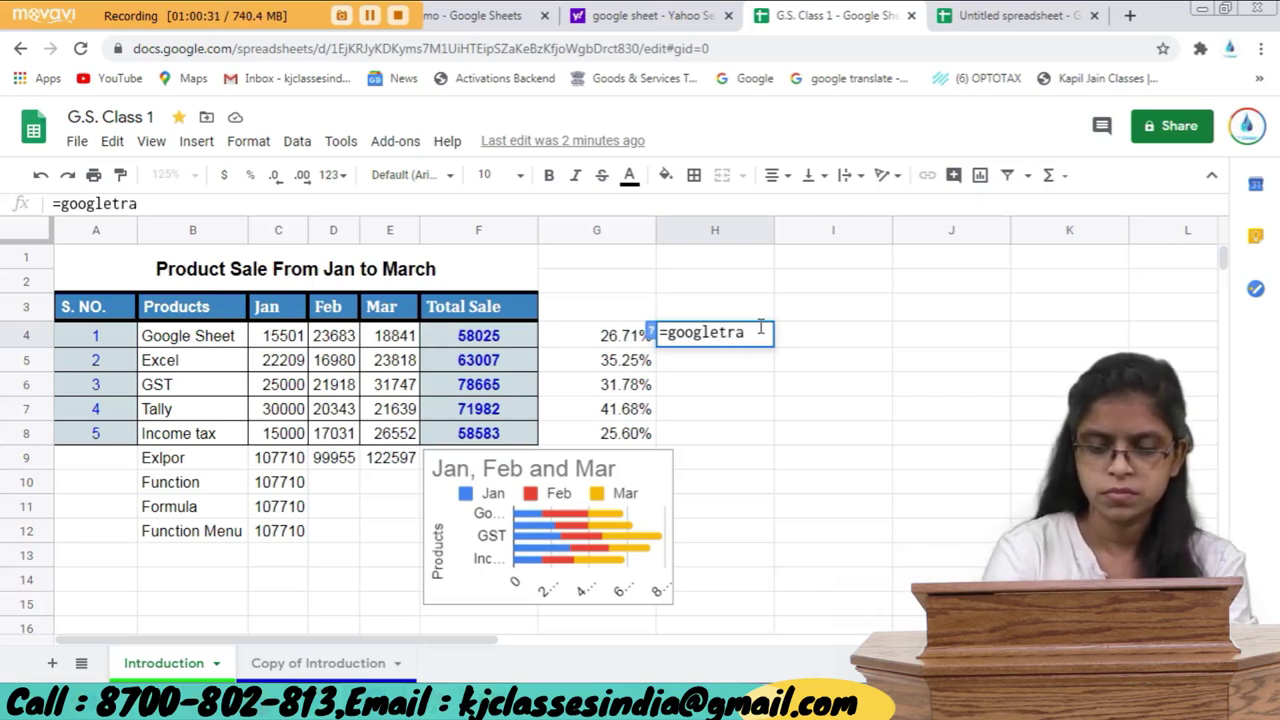
text(nslate)
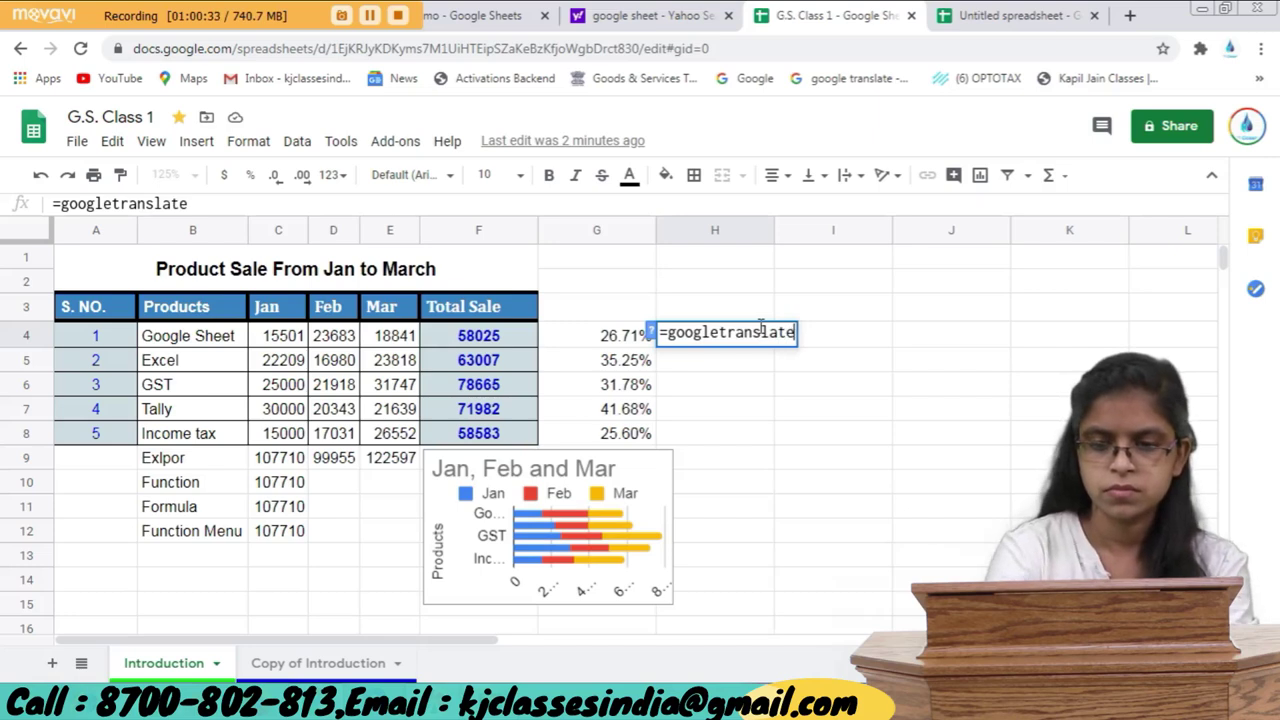
text(()
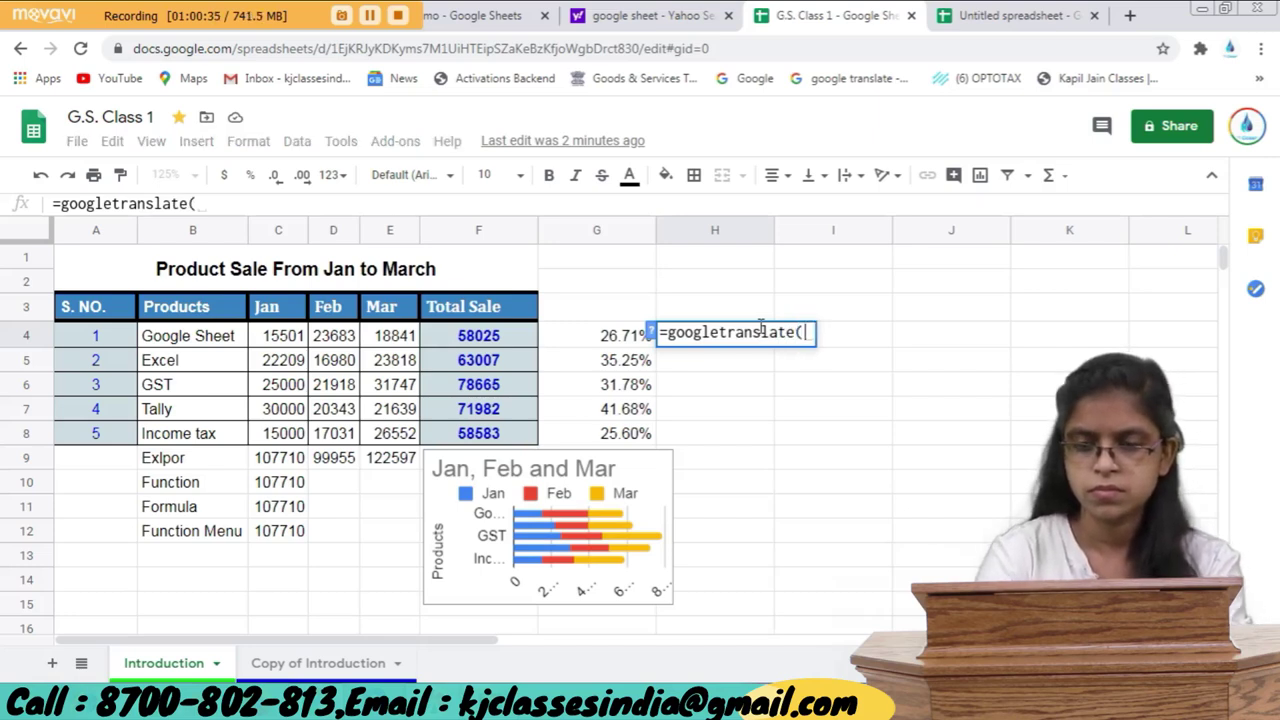
key(Tab)
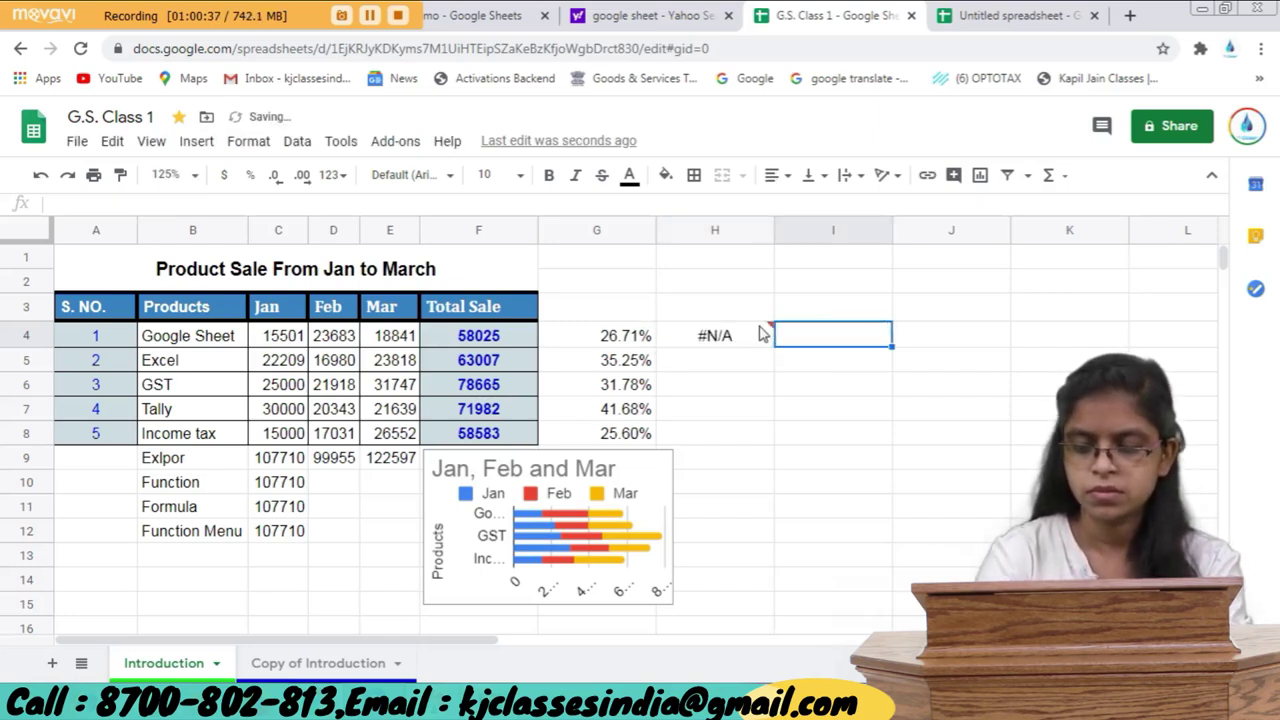
click(762, 332)
text(=)
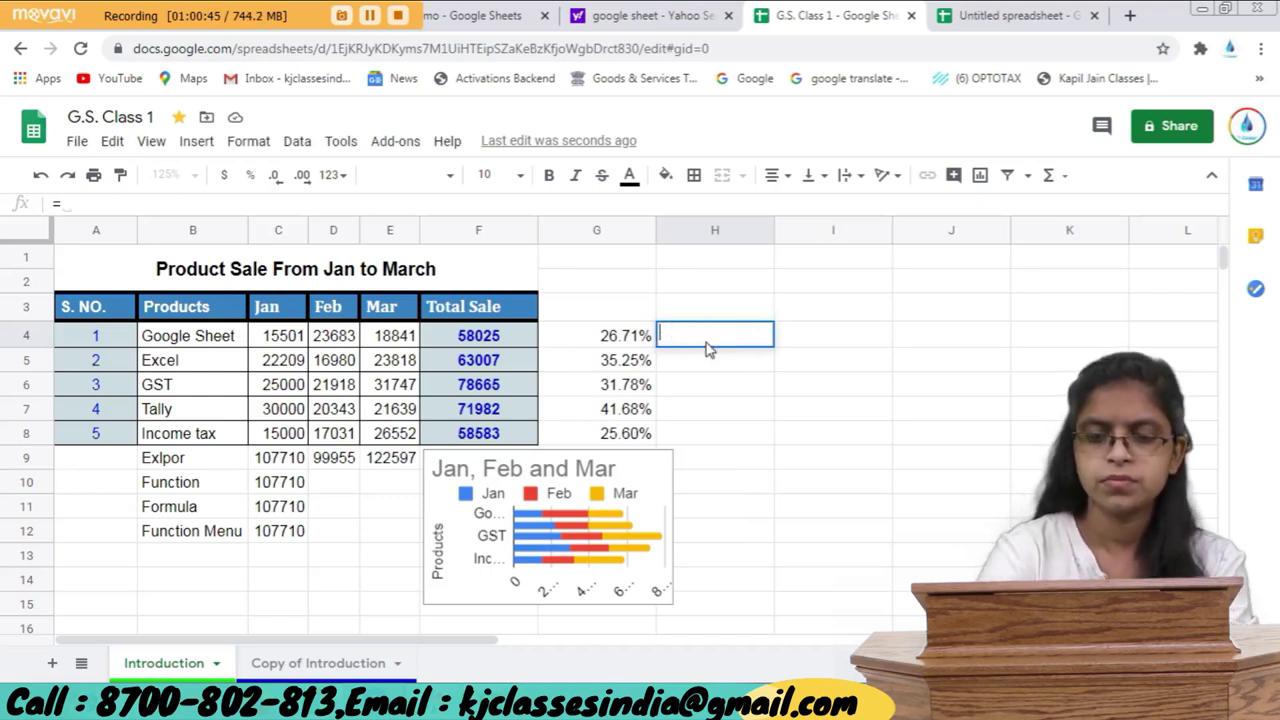
Enter =googletranslate(B4,"en","hi") in H4 and fill it down to H8.
text(g)
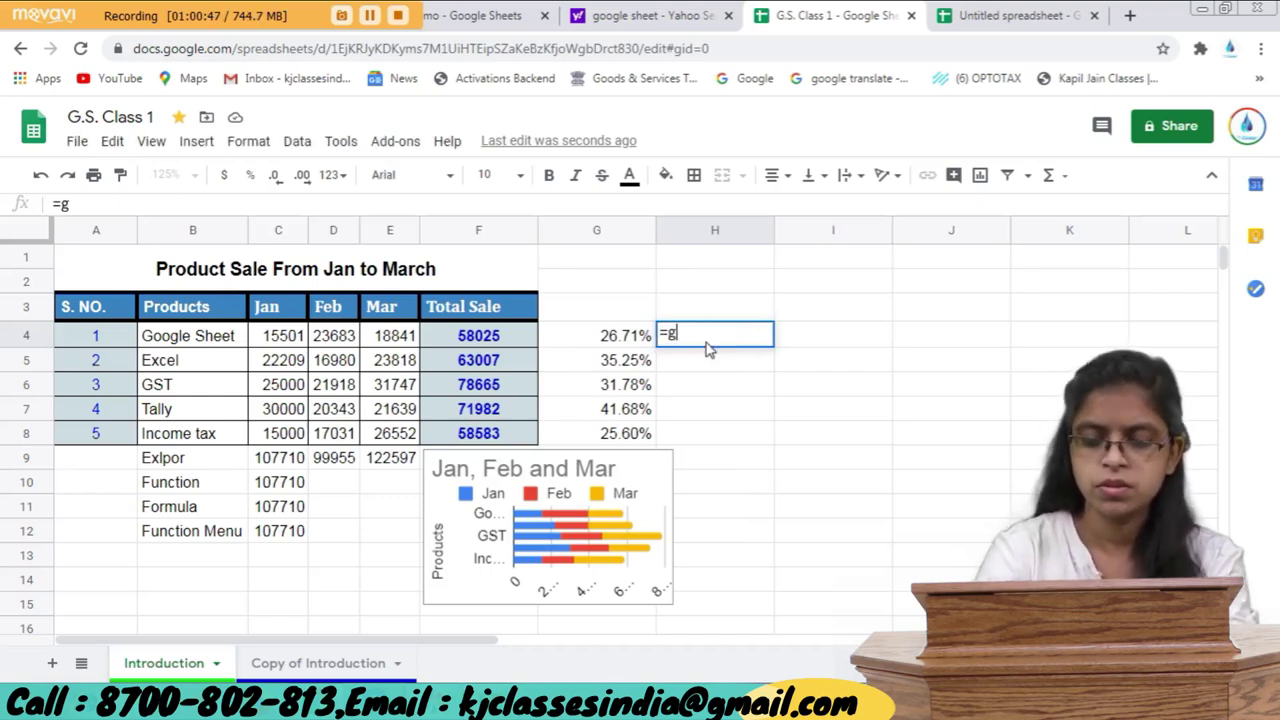
text(oogle)
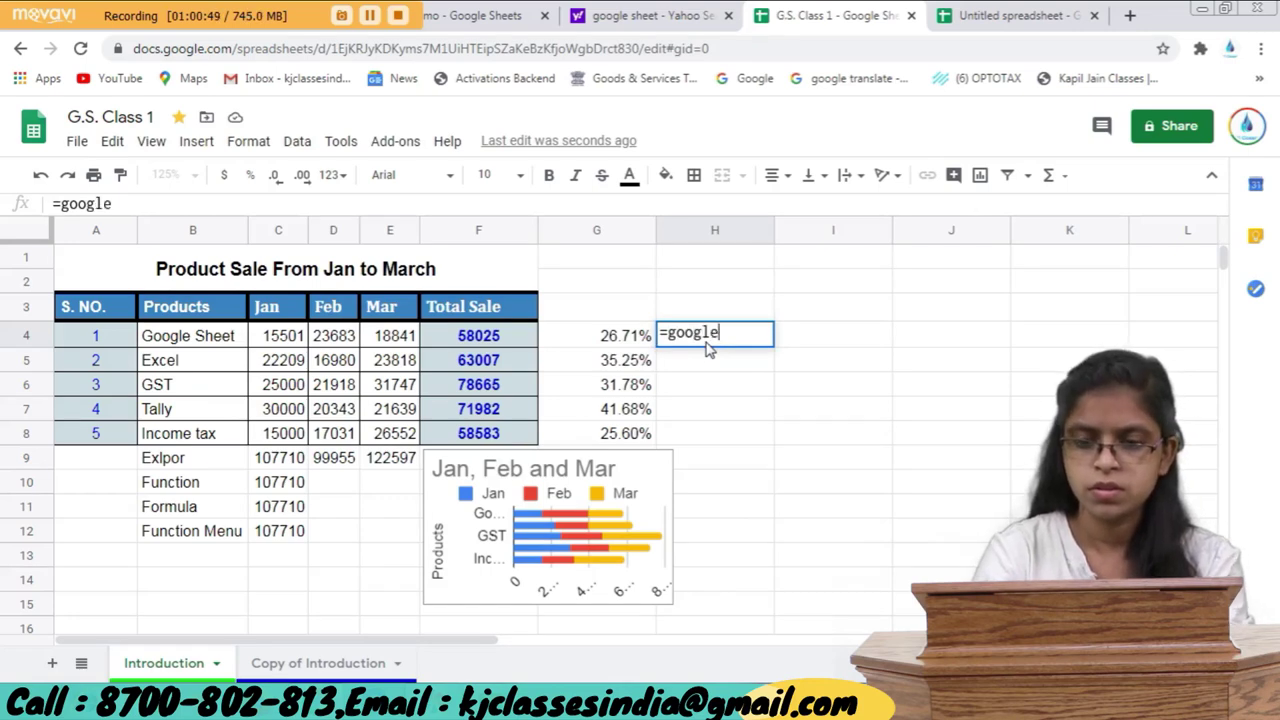
text(tra)
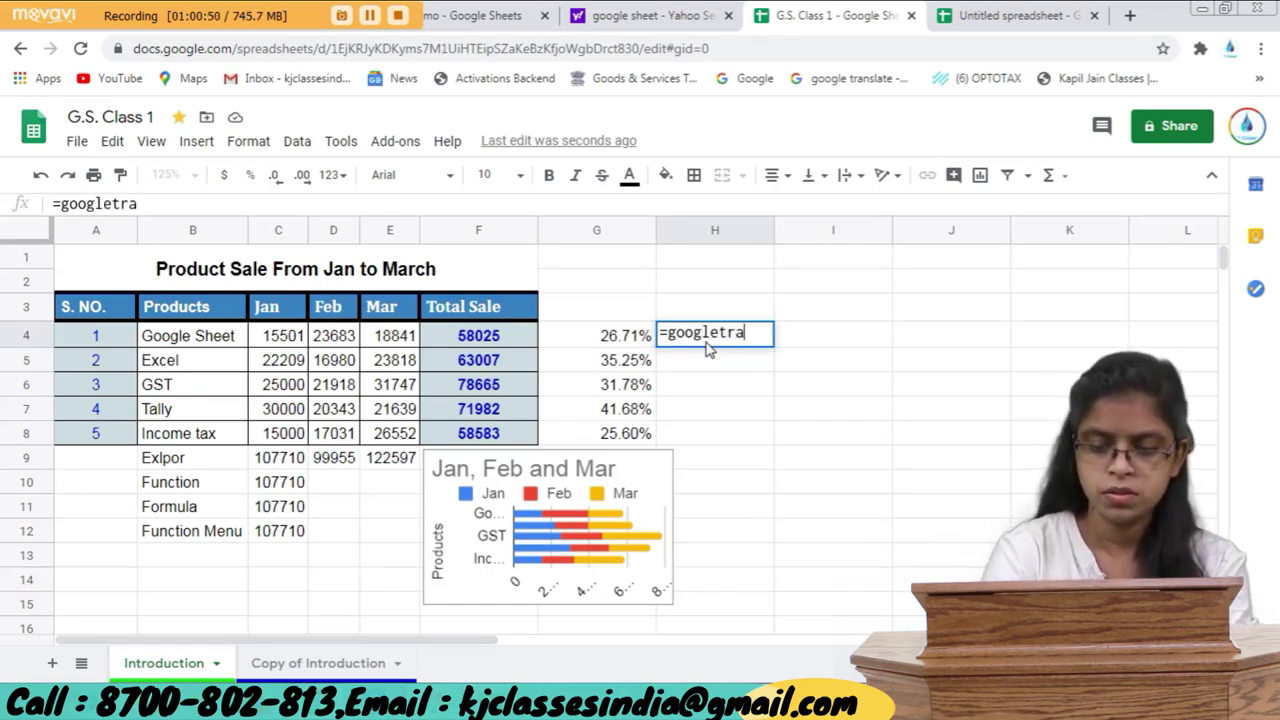
text(nslat)
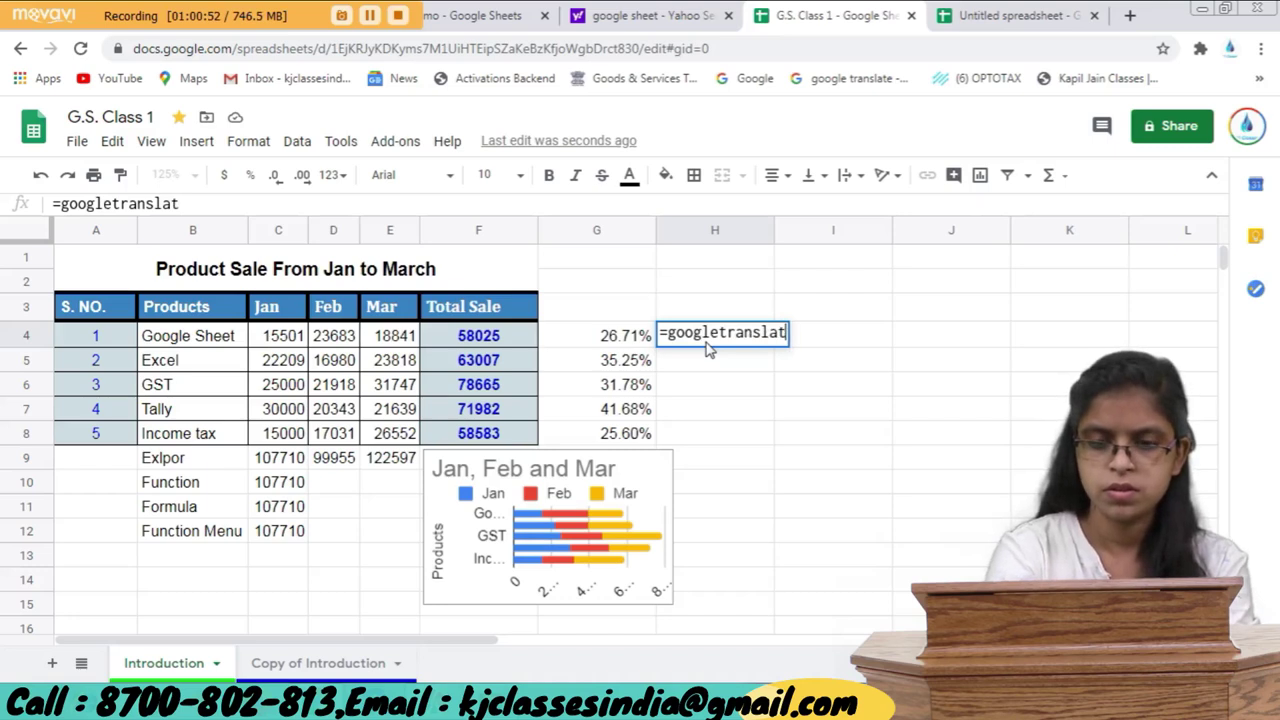
text(e)
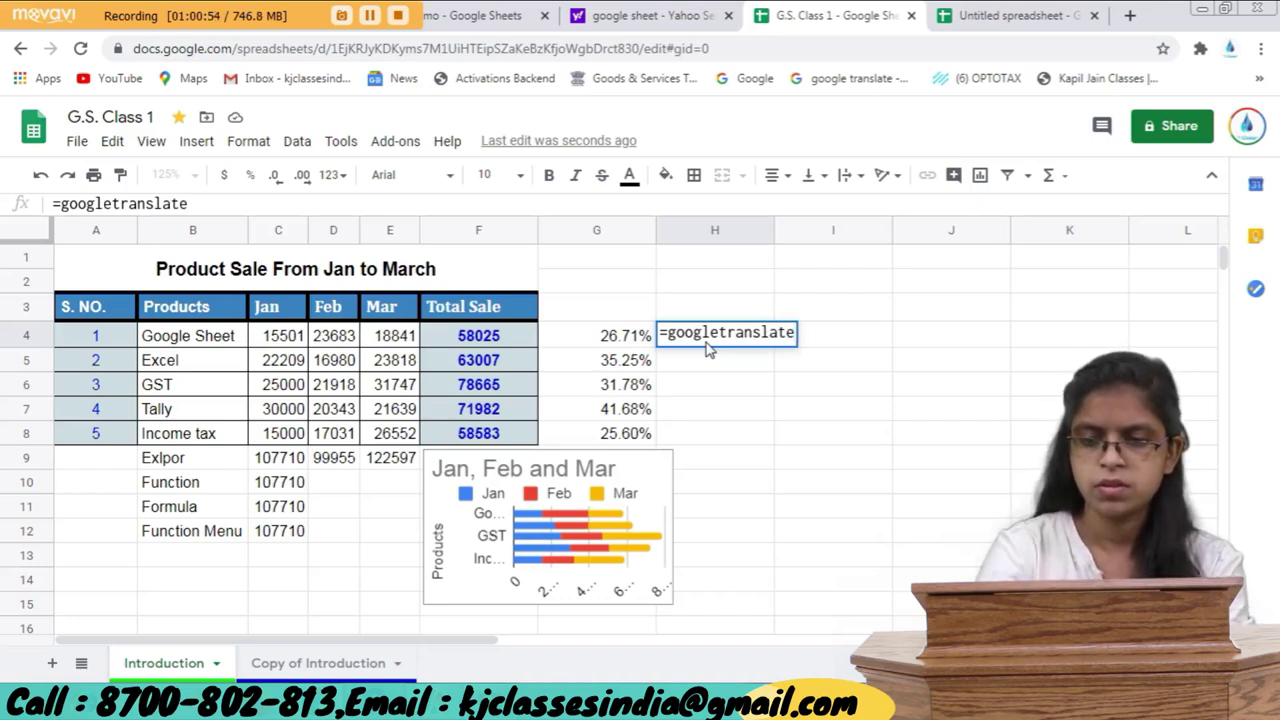
text(()
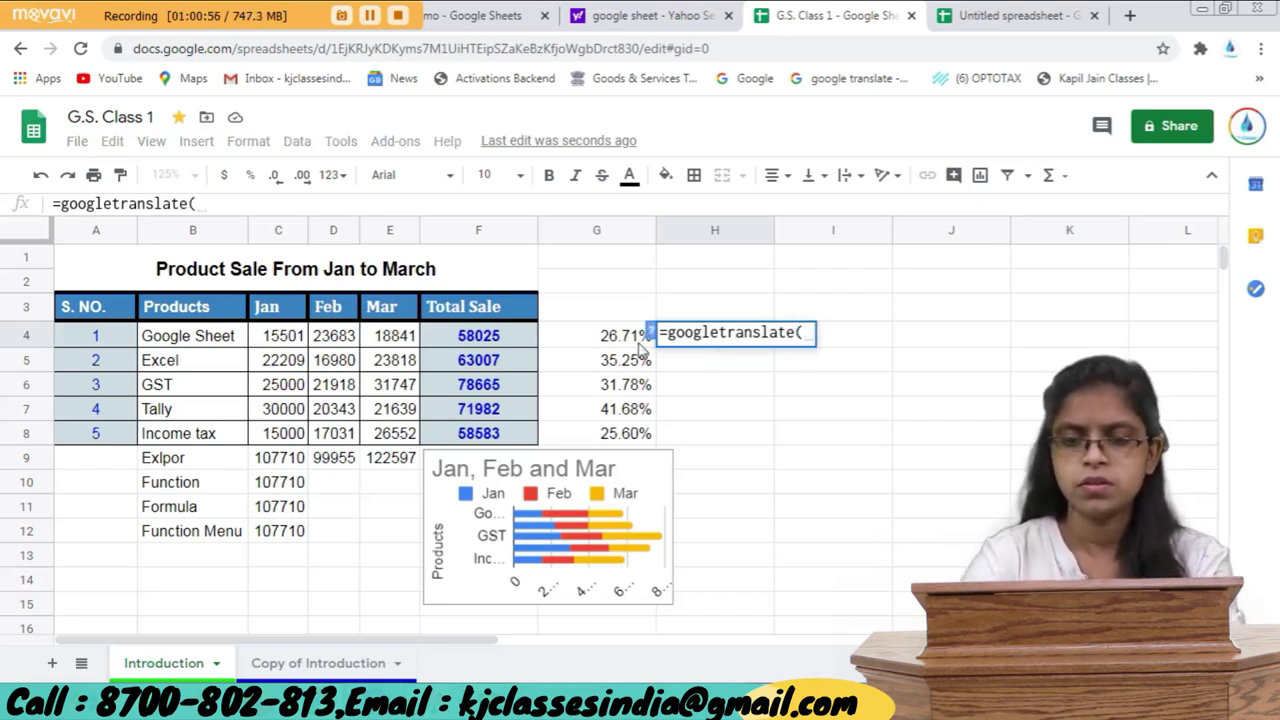
click(650, 333)
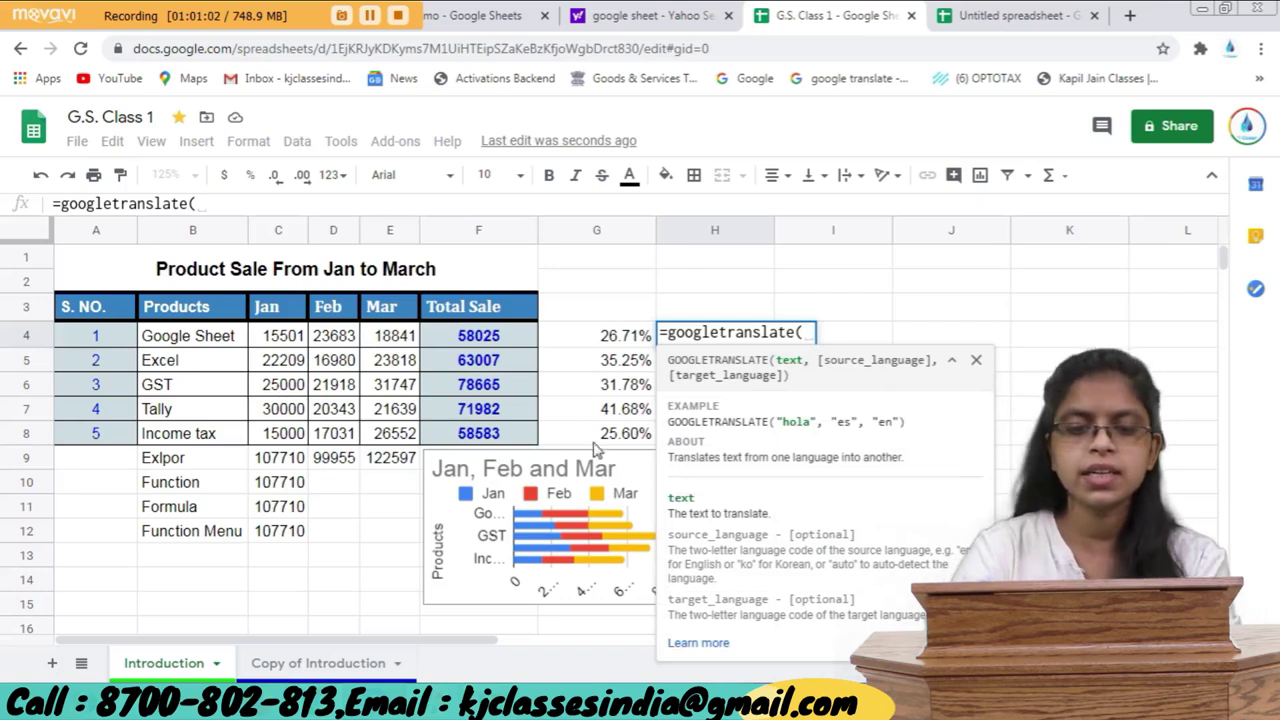
click(181, 339)
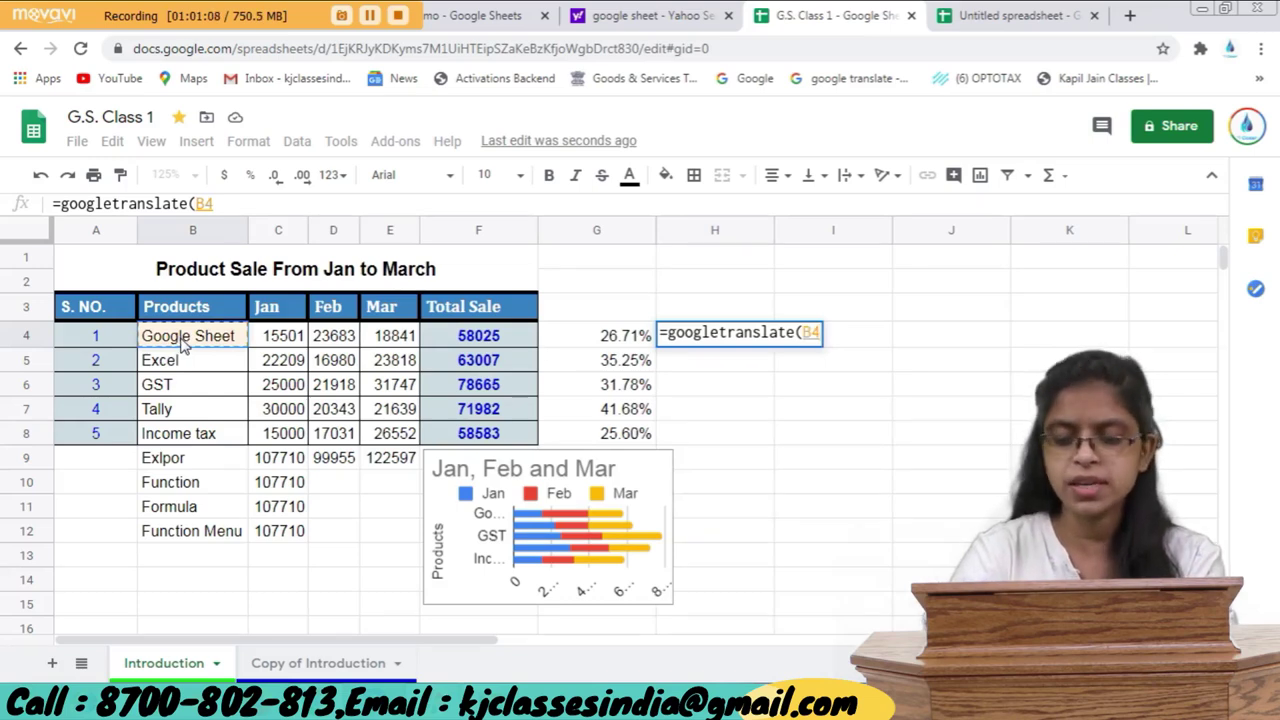
text(,)
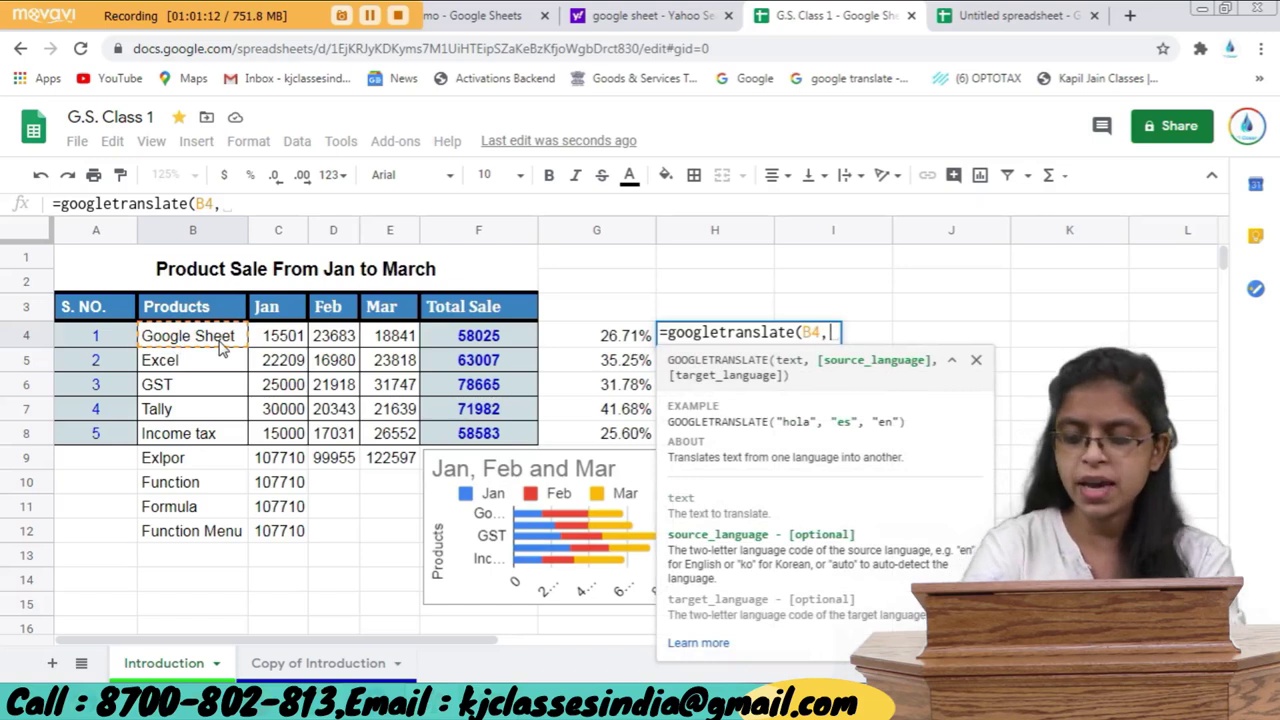
text("en)
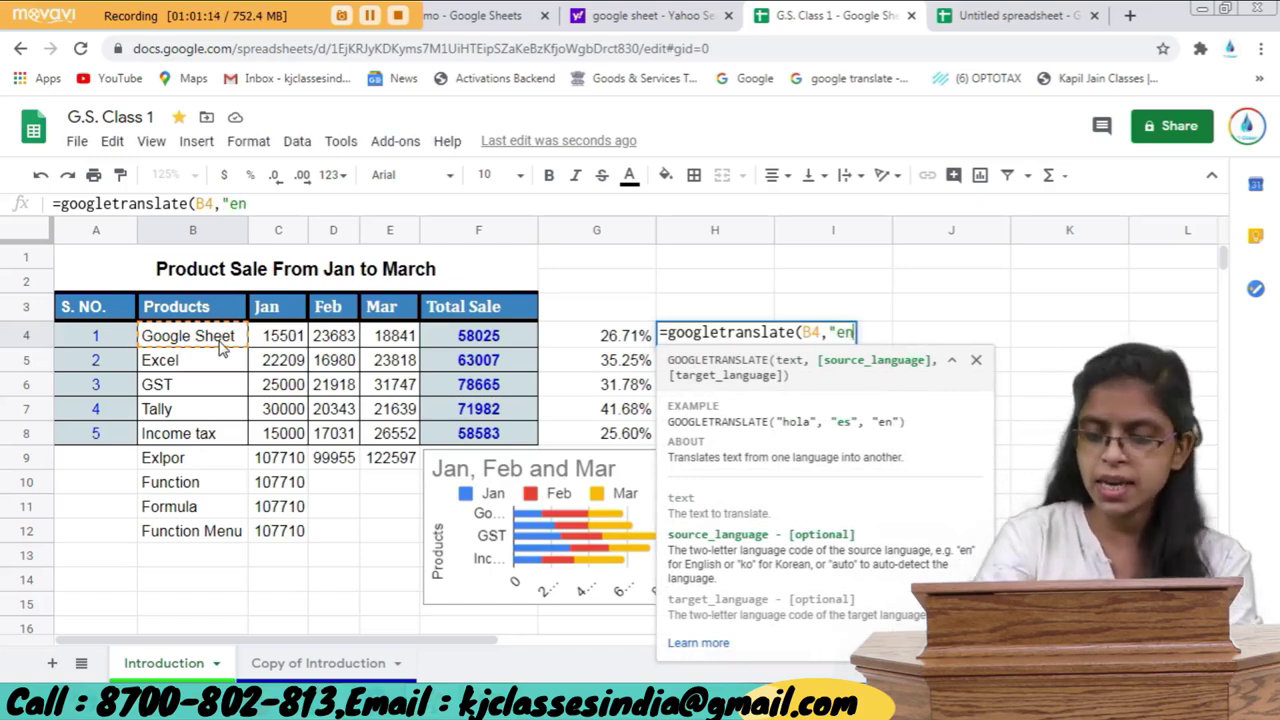
text(")
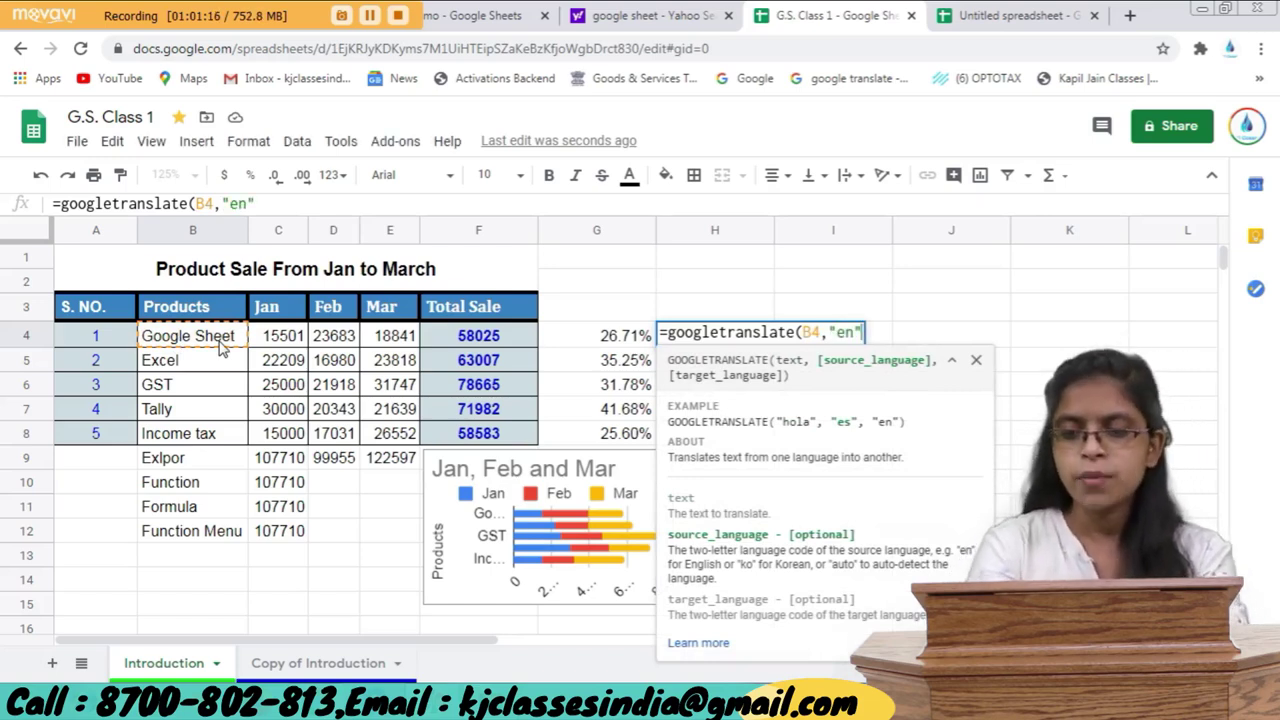
text(,)
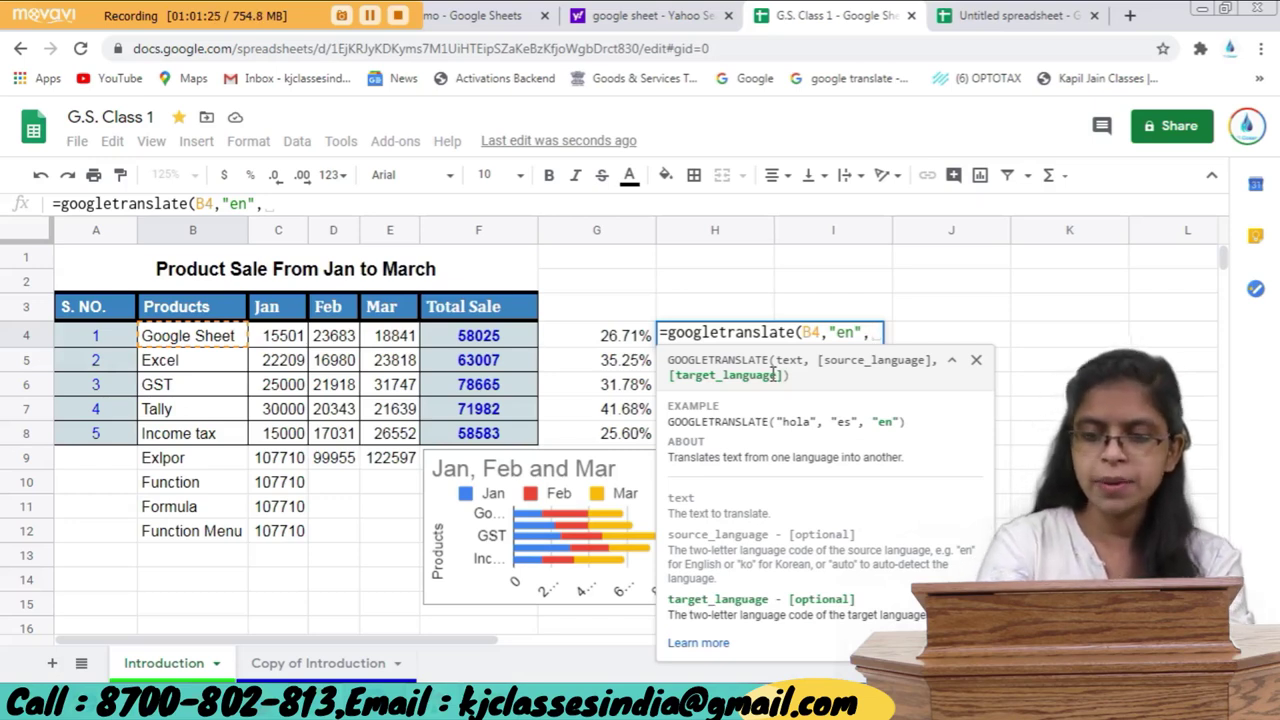
text(hi)
key(BackSpace)
key(BackSpace)
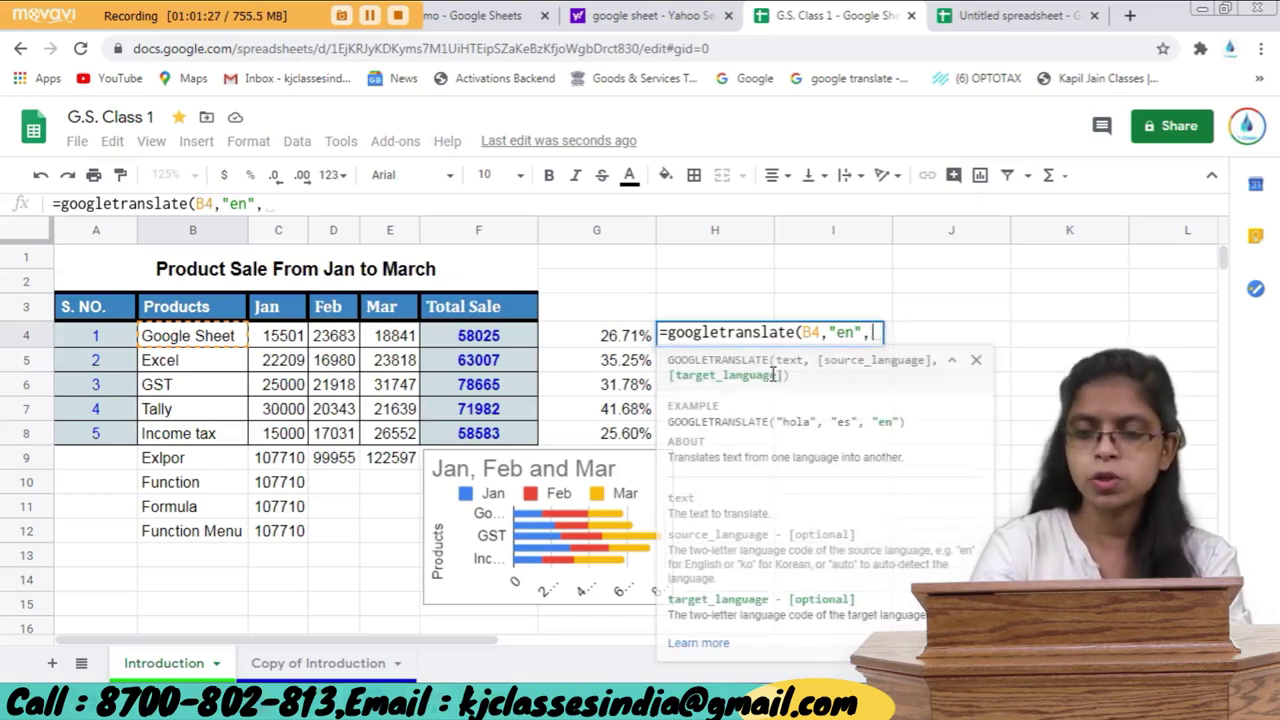
text("h)
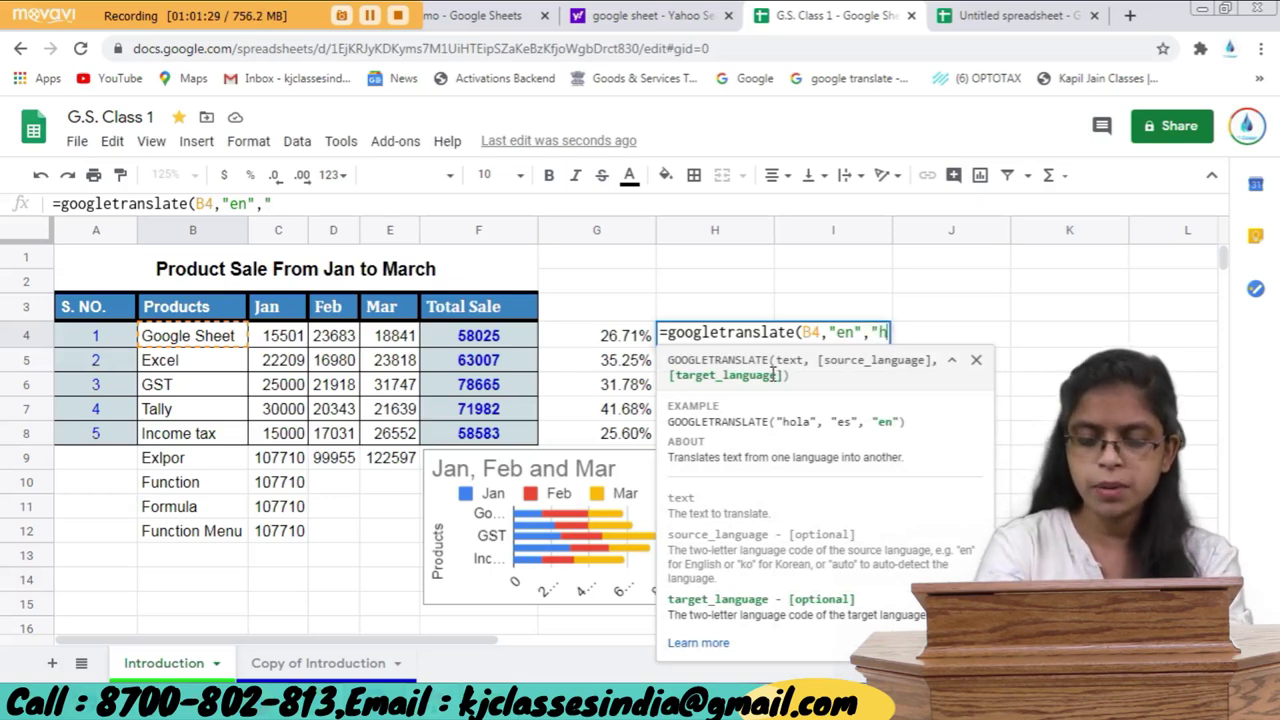
text(i")
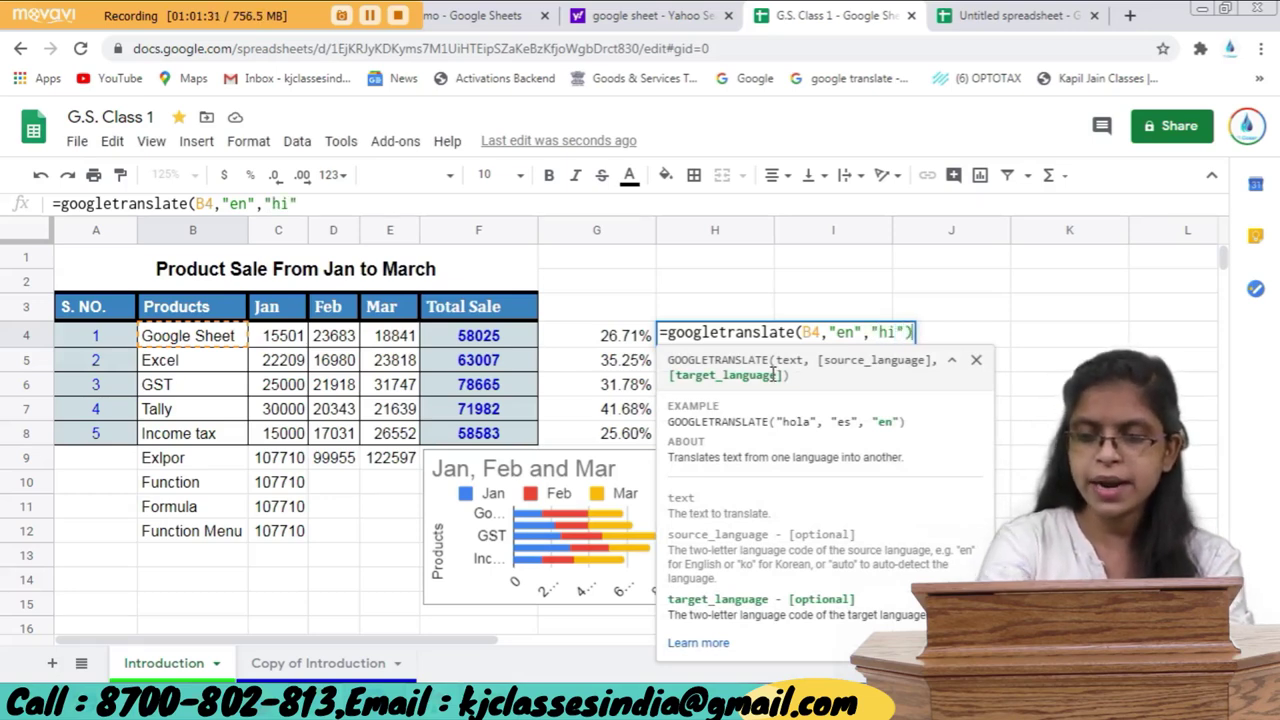
text())
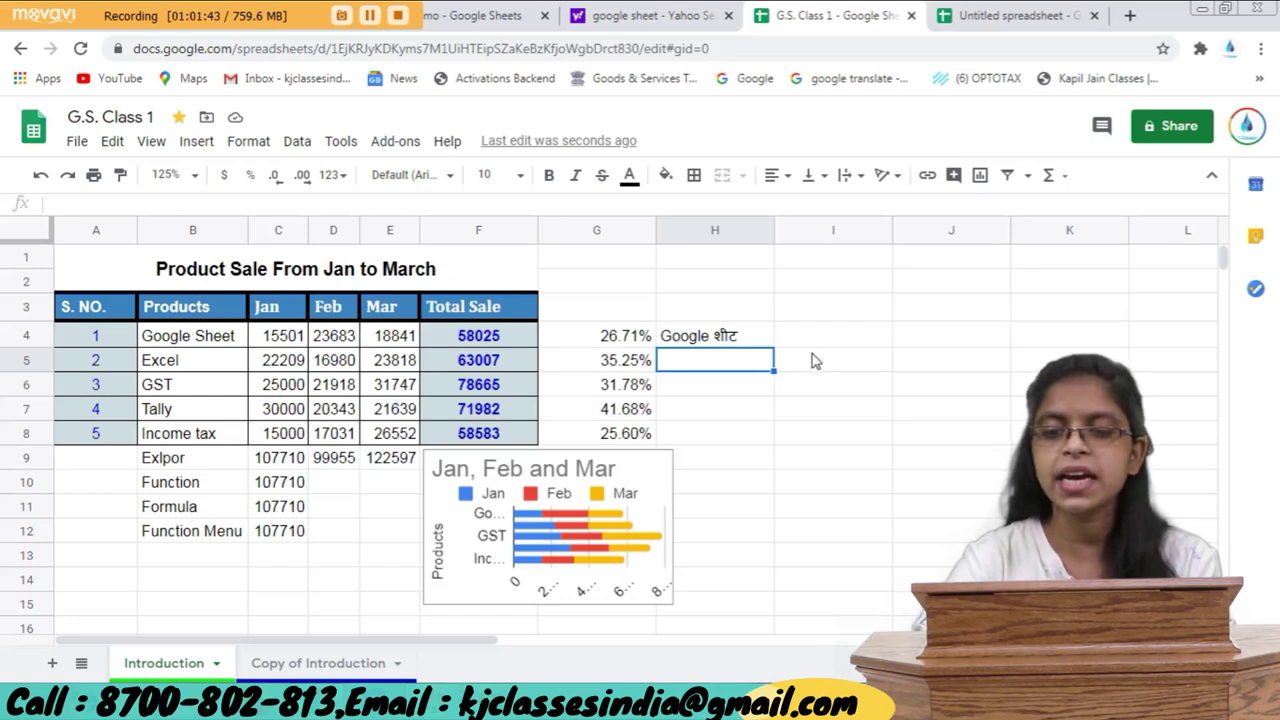
key(Up)
drag(773, 346, 770, 443)
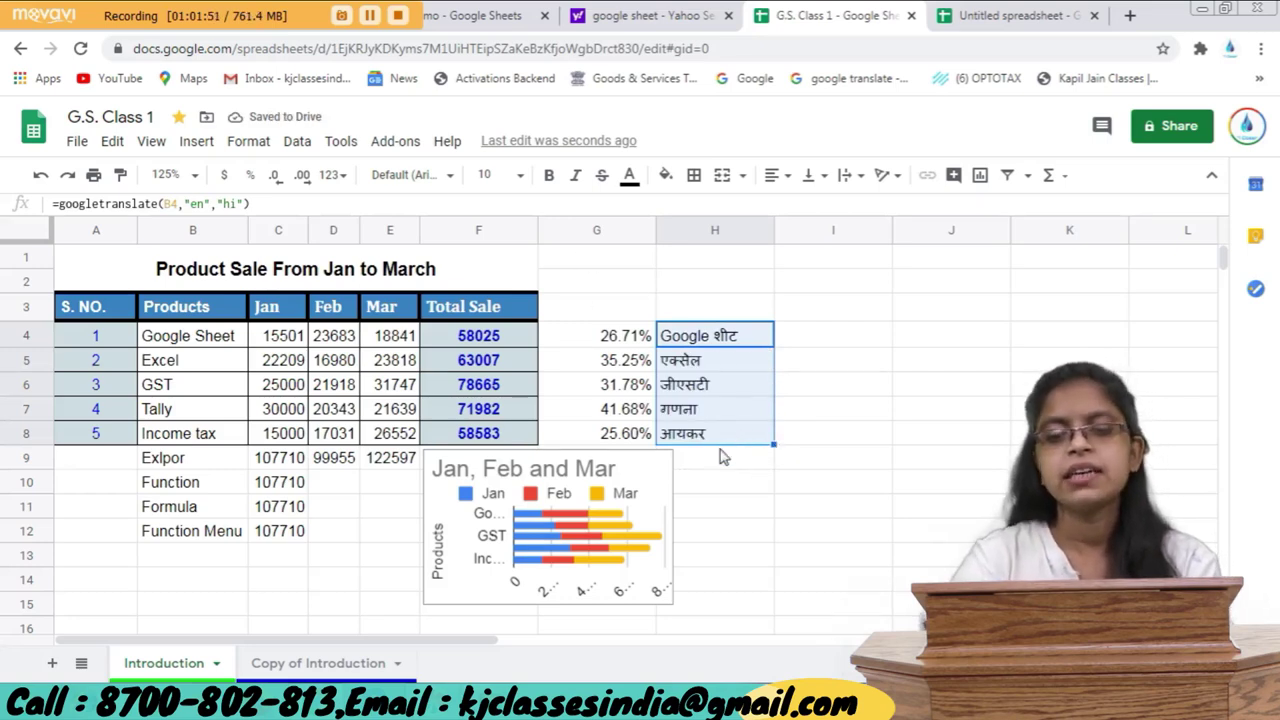
Type a person's full name into I4.
click(833, 336)
text(Sh)
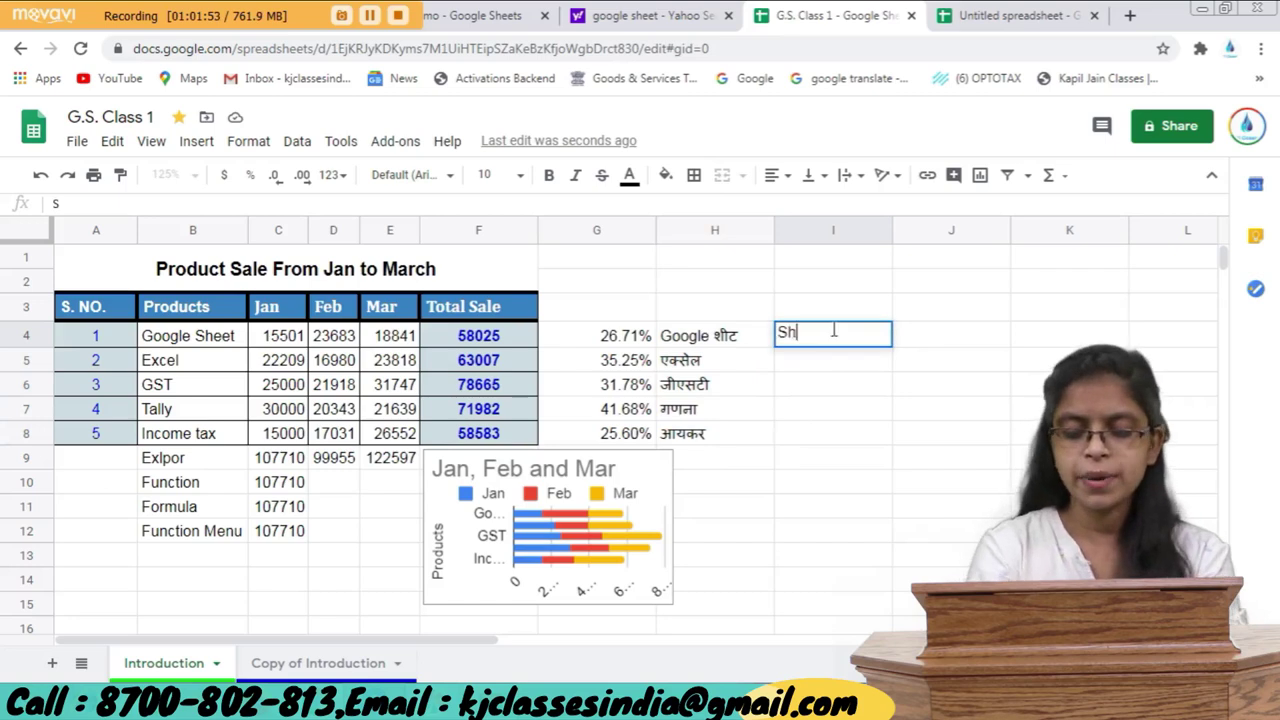
text(ikha Saini)
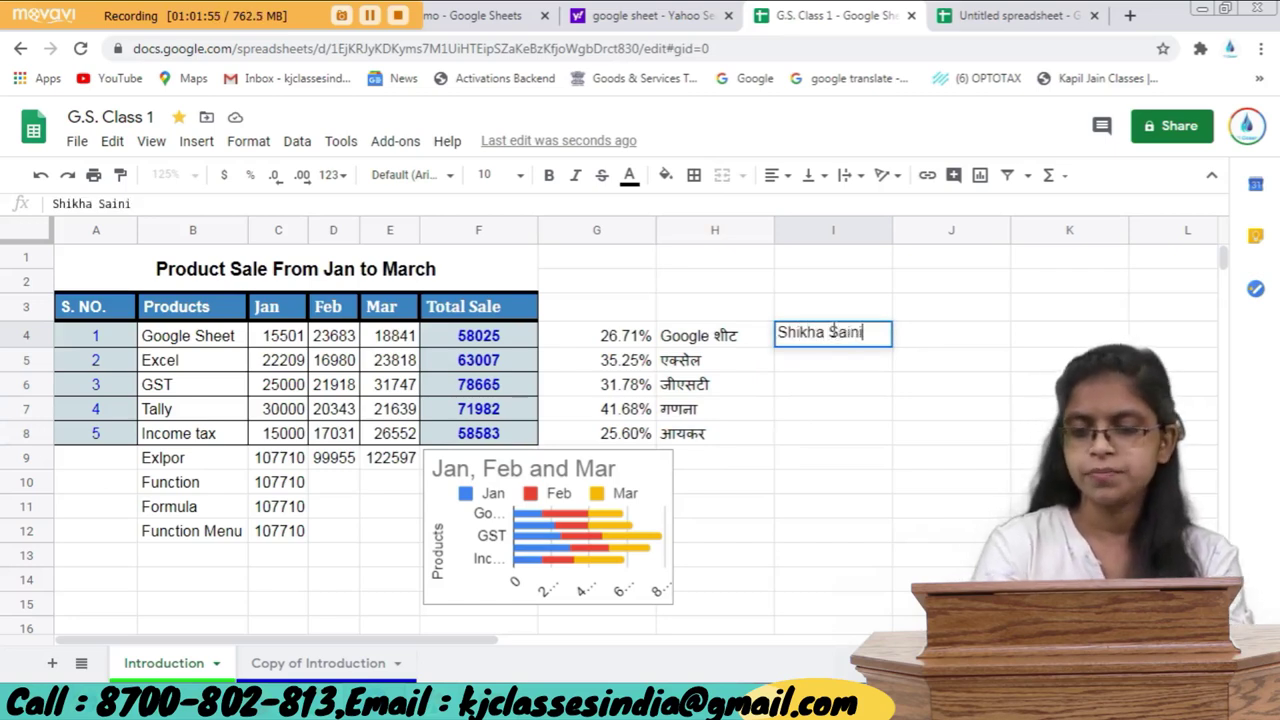
key(Tab)
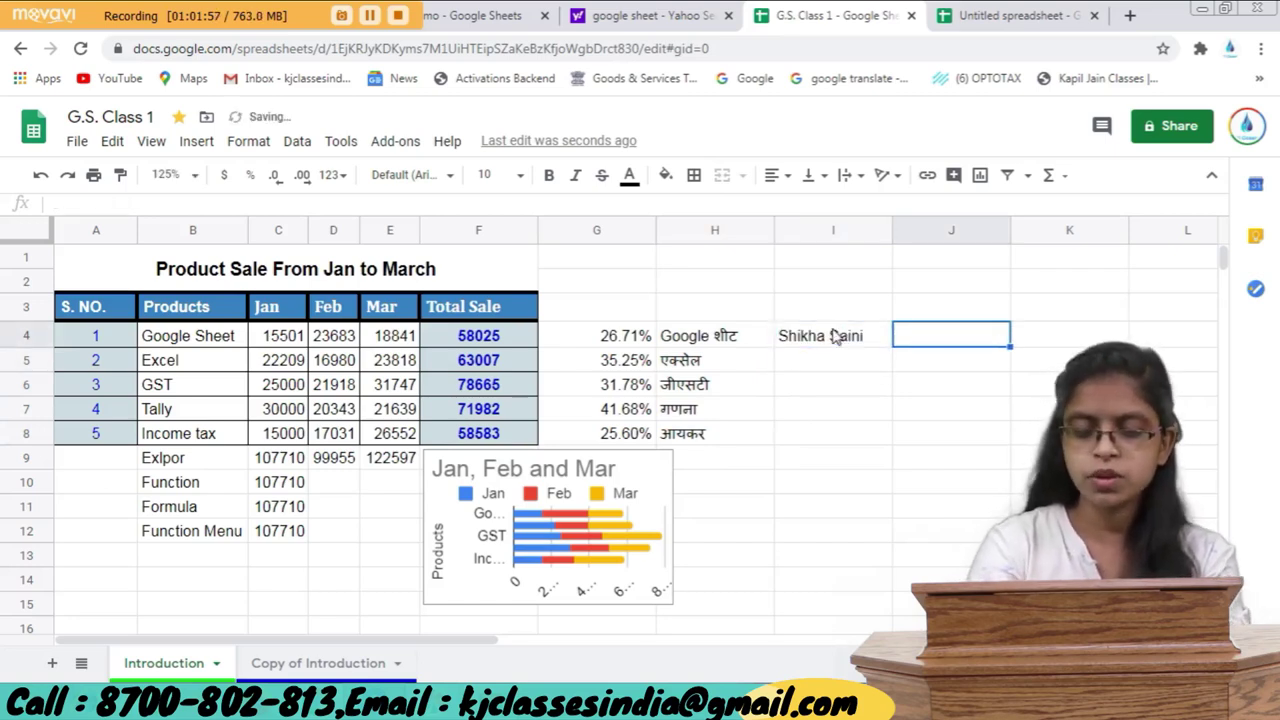
In J4, type =googletranslate(I4,"en","en") without committing it.
text(=googl)
key(BackSpace)
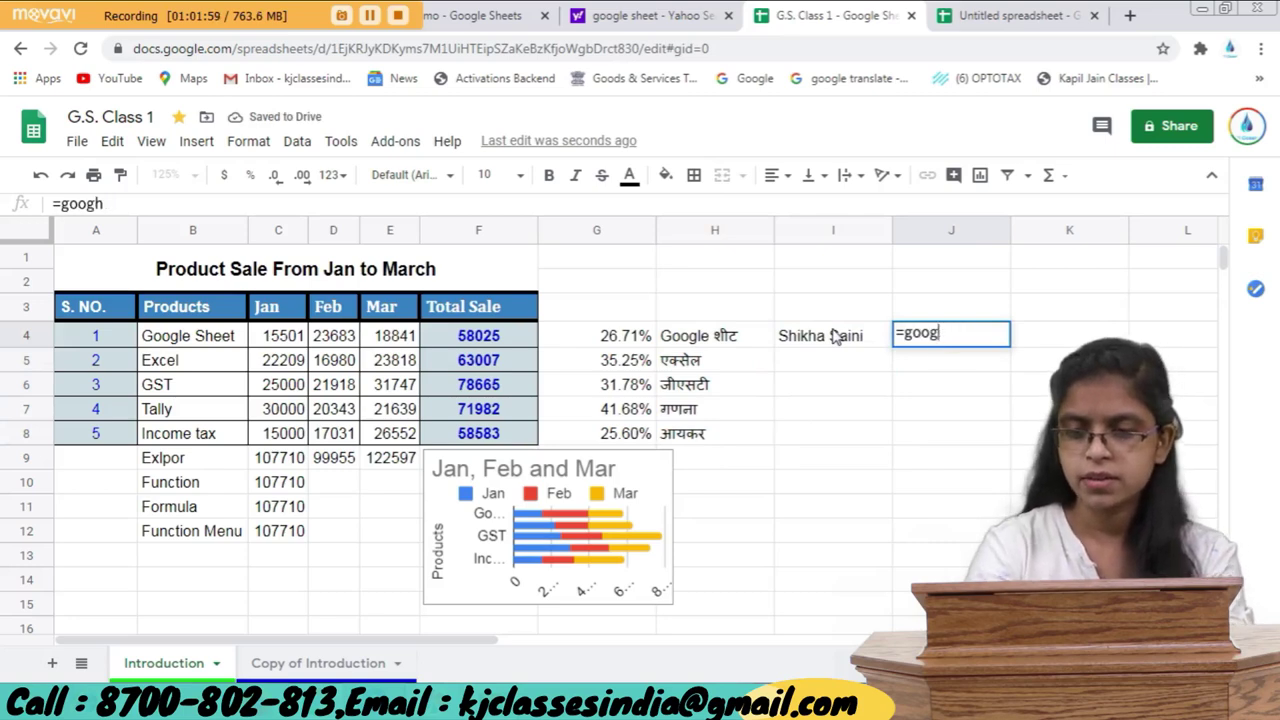
key(BackSpace)
text(hle)
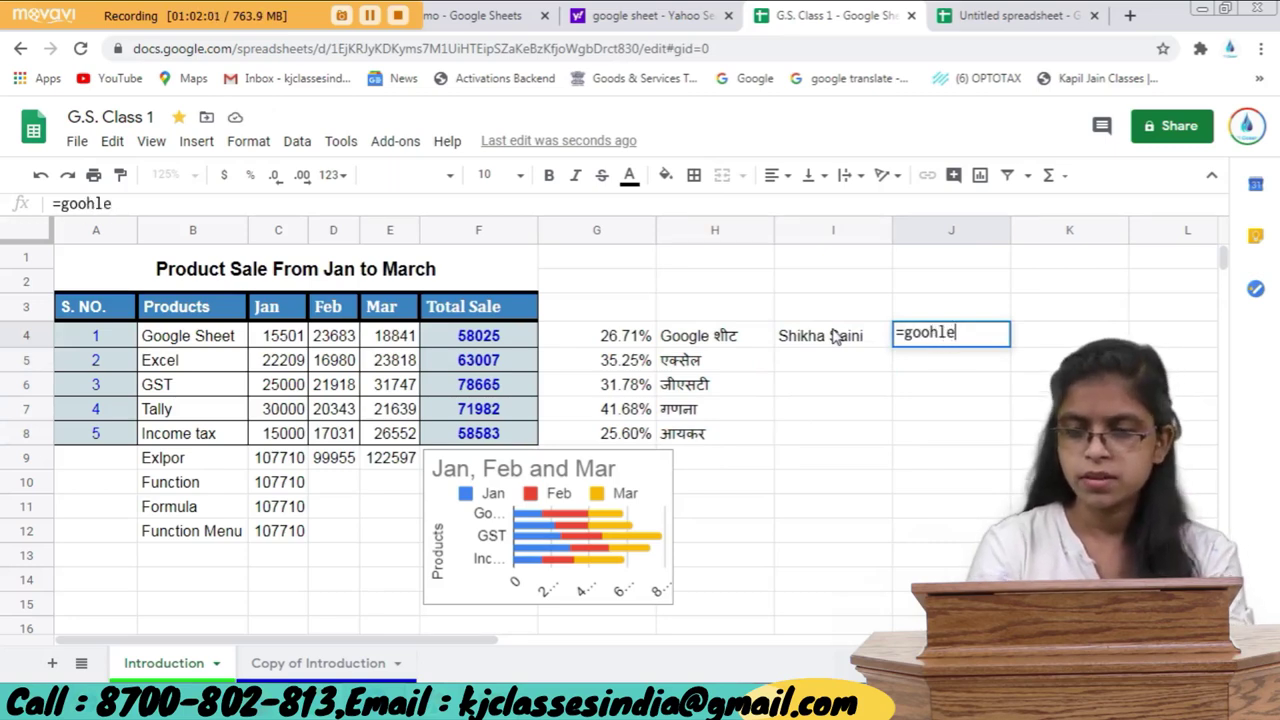
key(BackSpace)
key(BackSpace)
key(BackSpace)
text(gl)
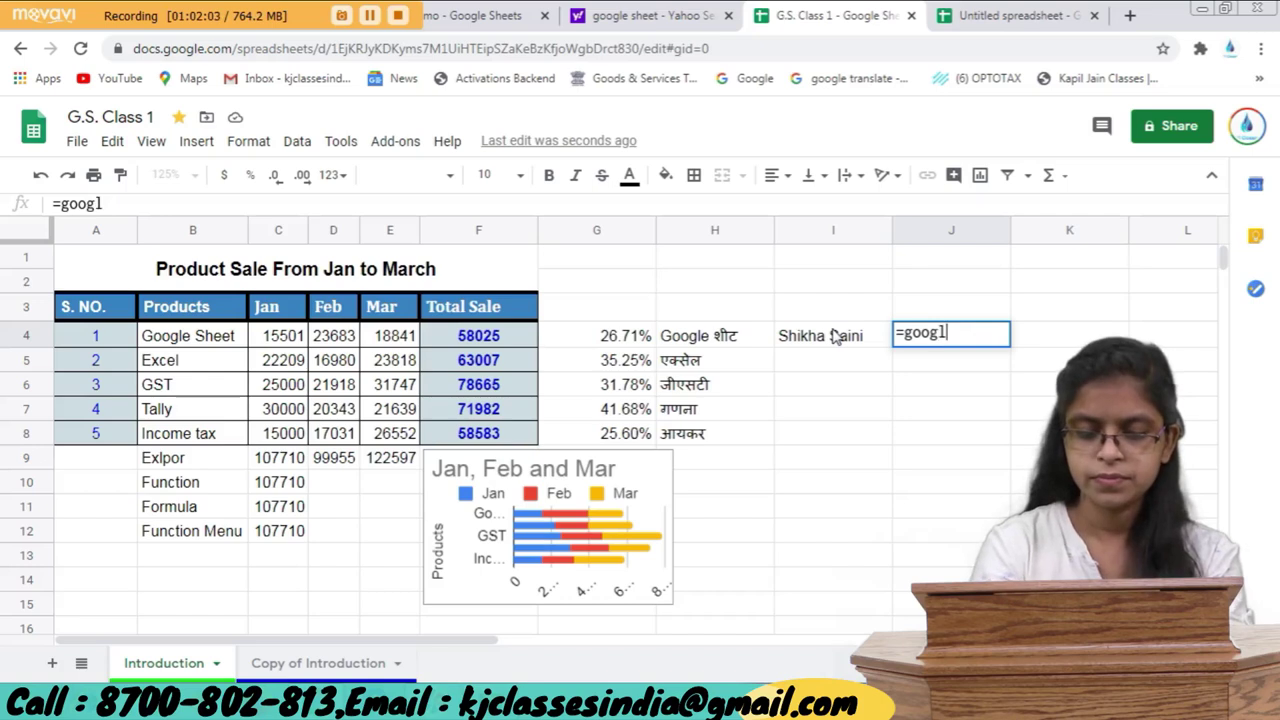
text(etra)
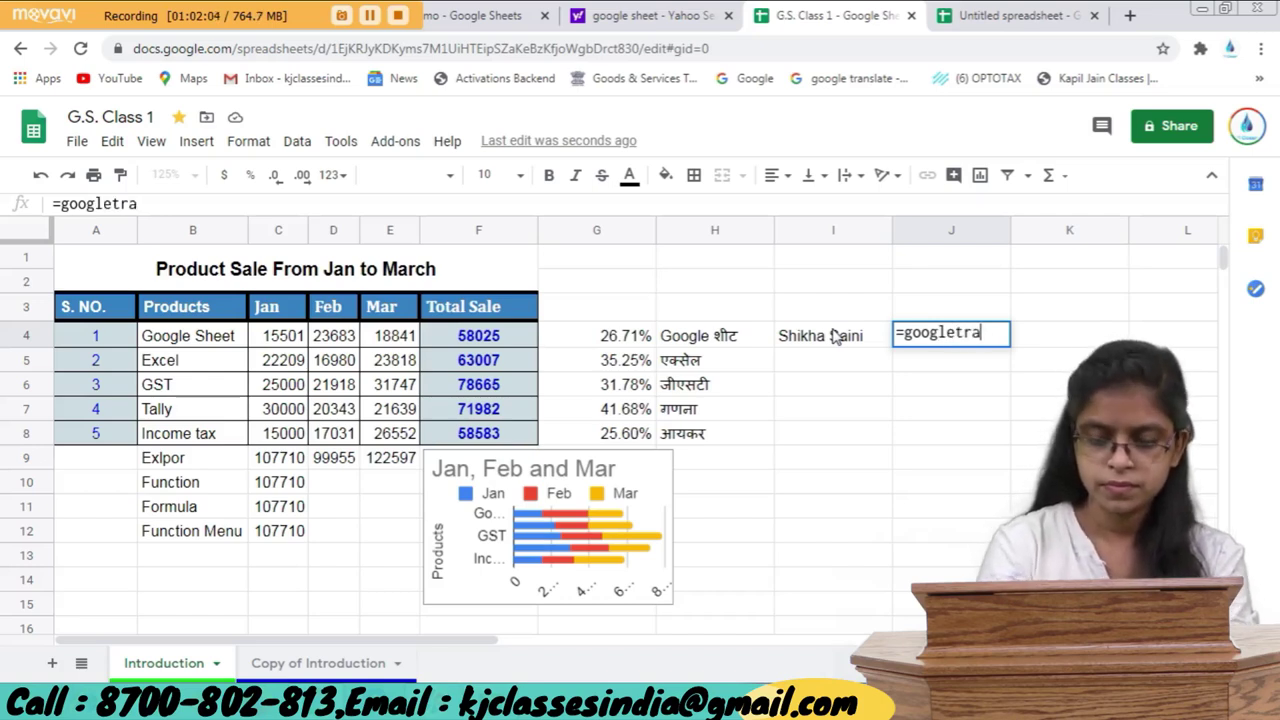
text(nsla)
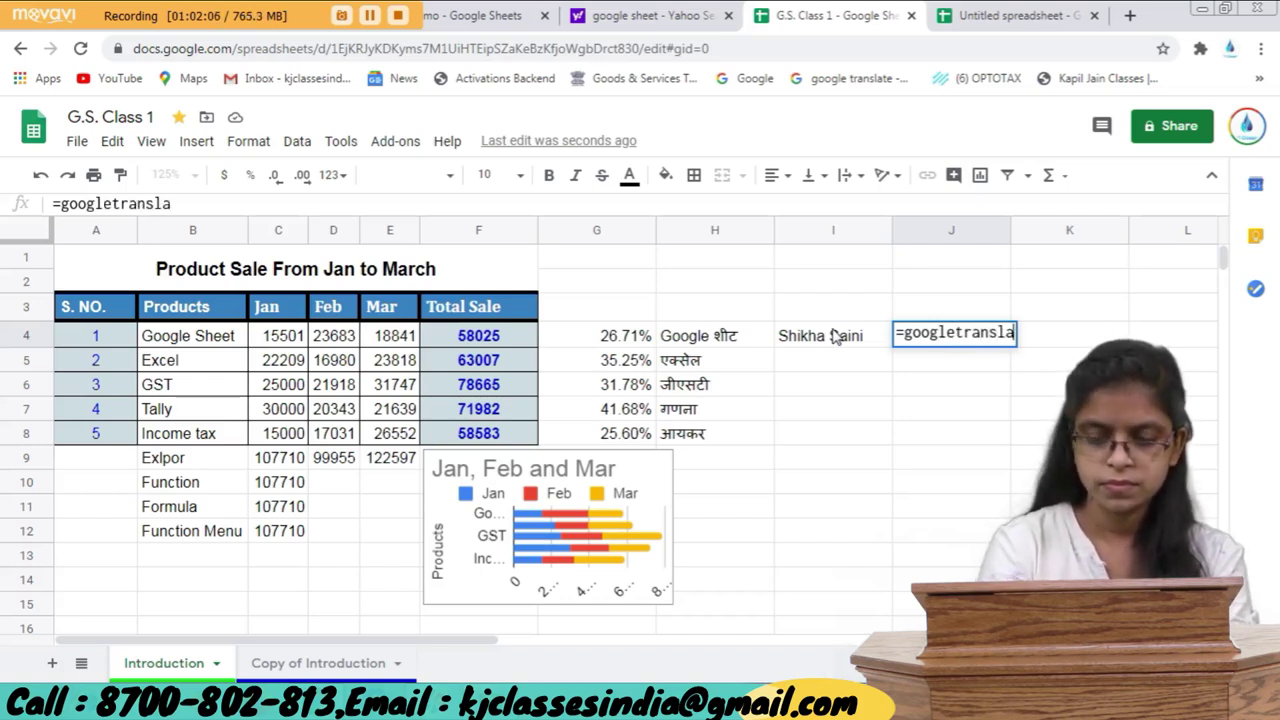
text(te()
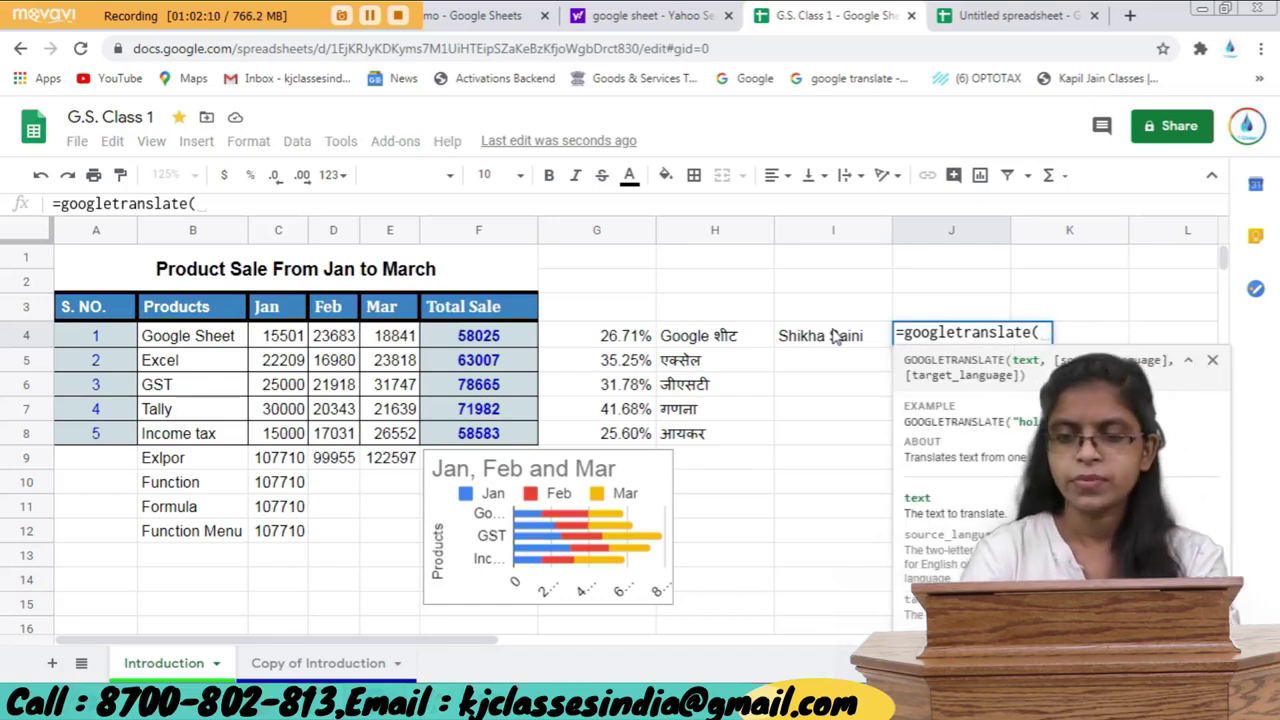
click(834, 337)
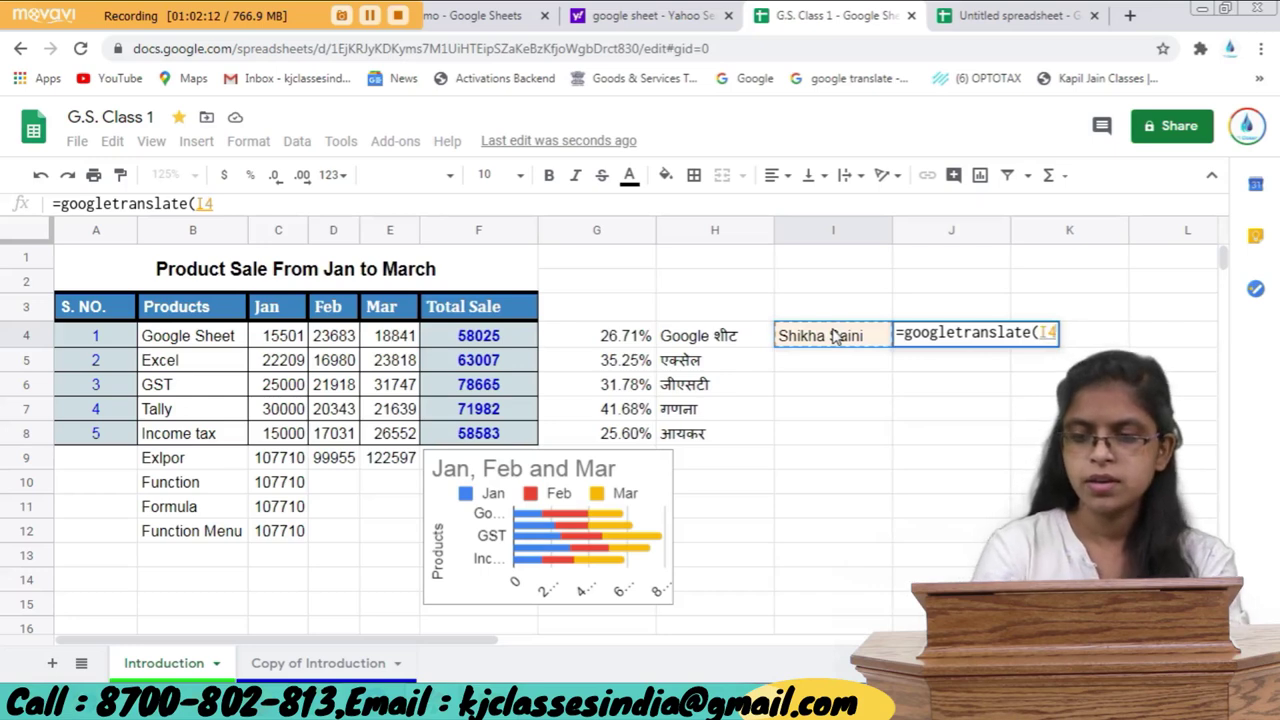
text(,)
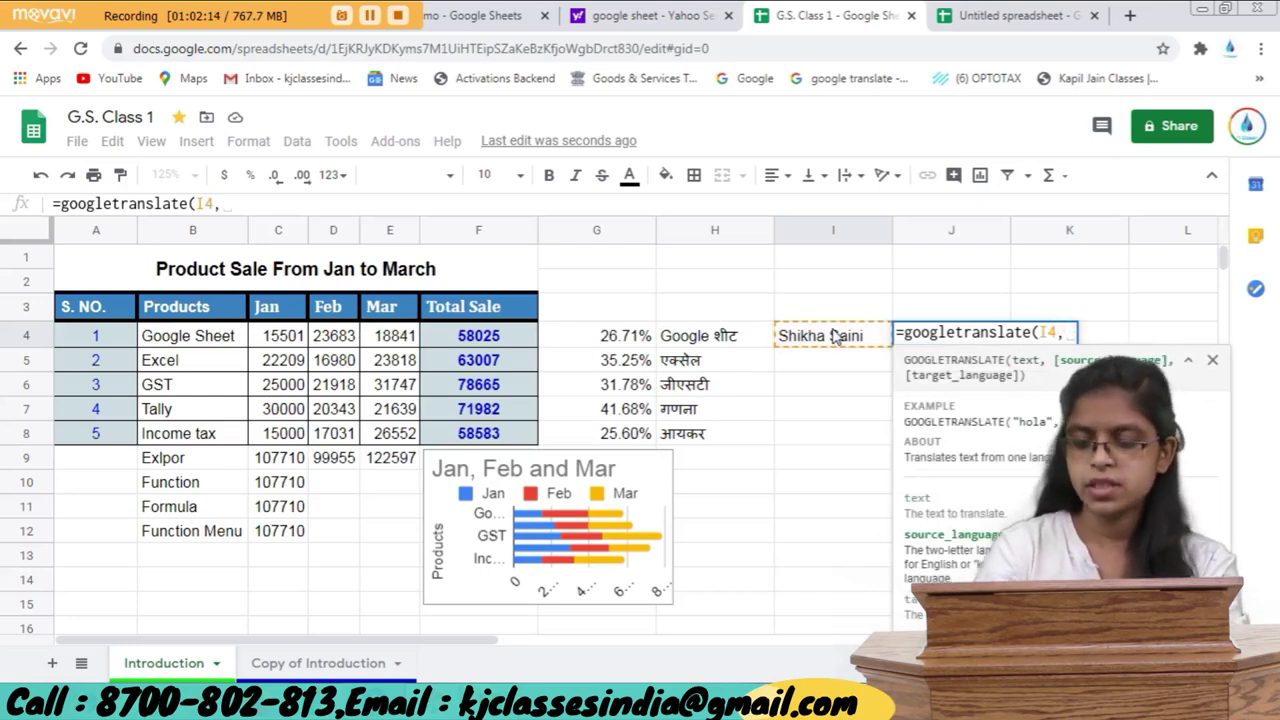
text(")
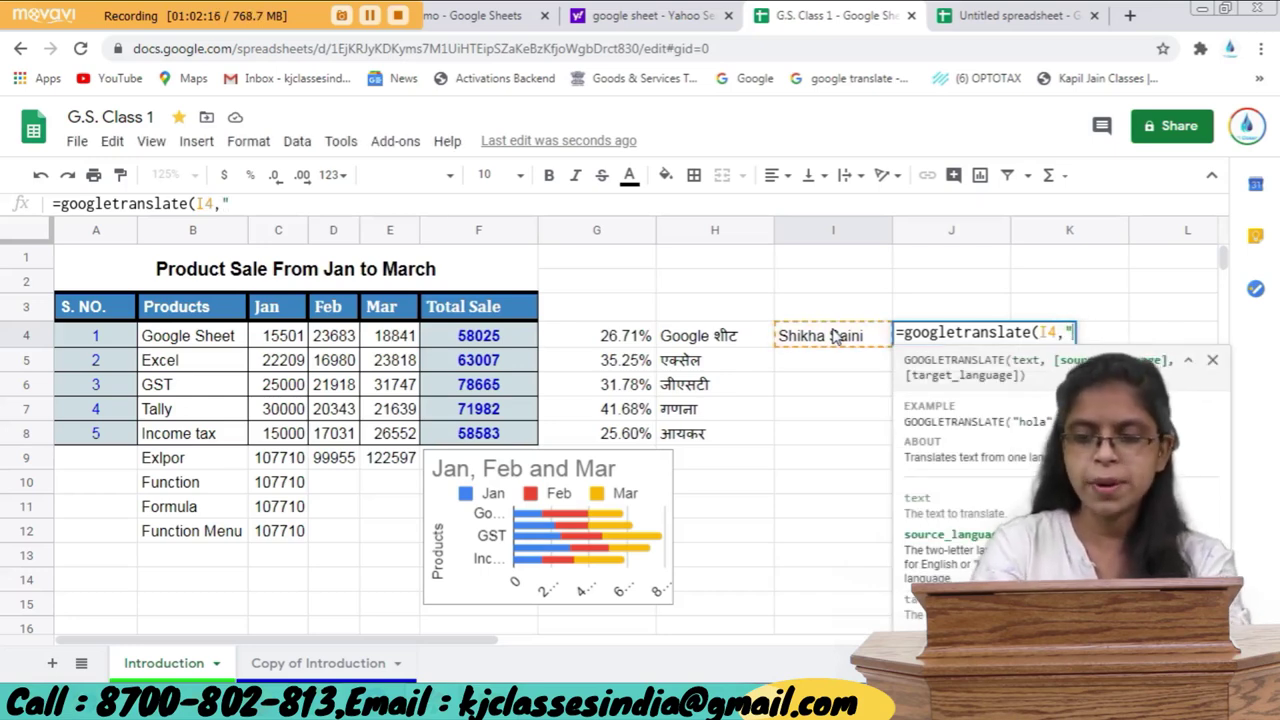
text(en)
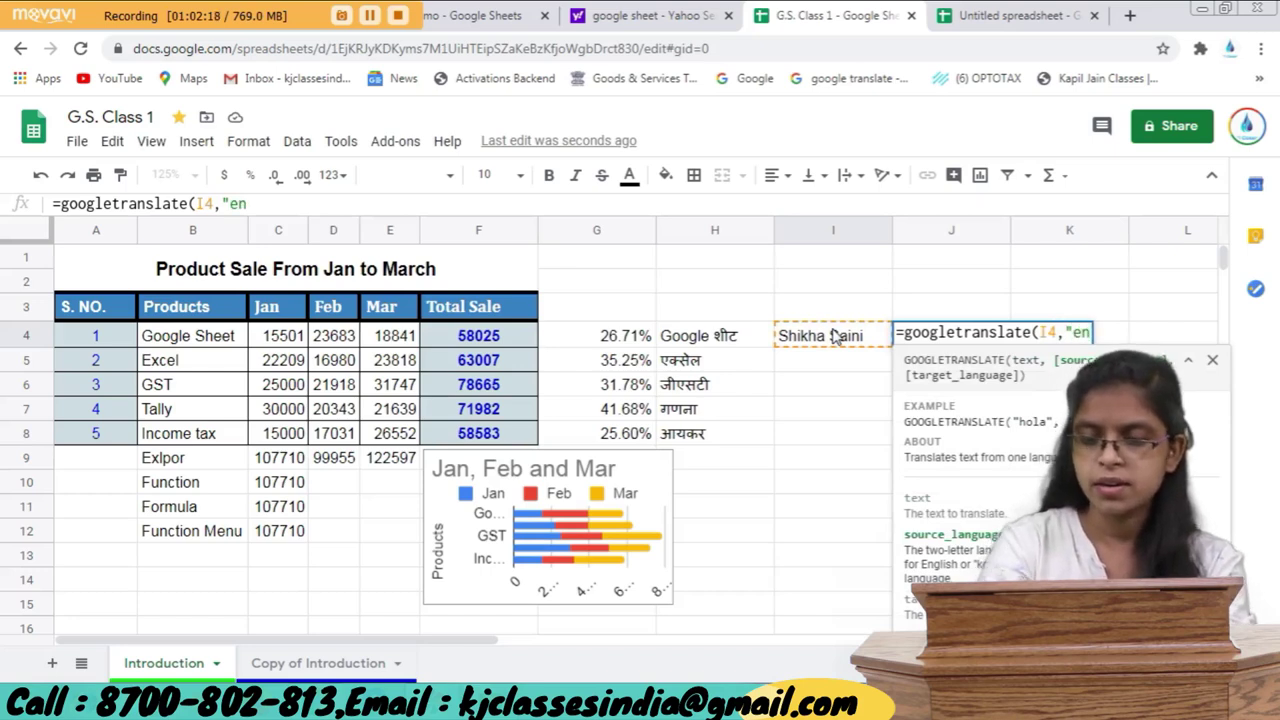
text(")
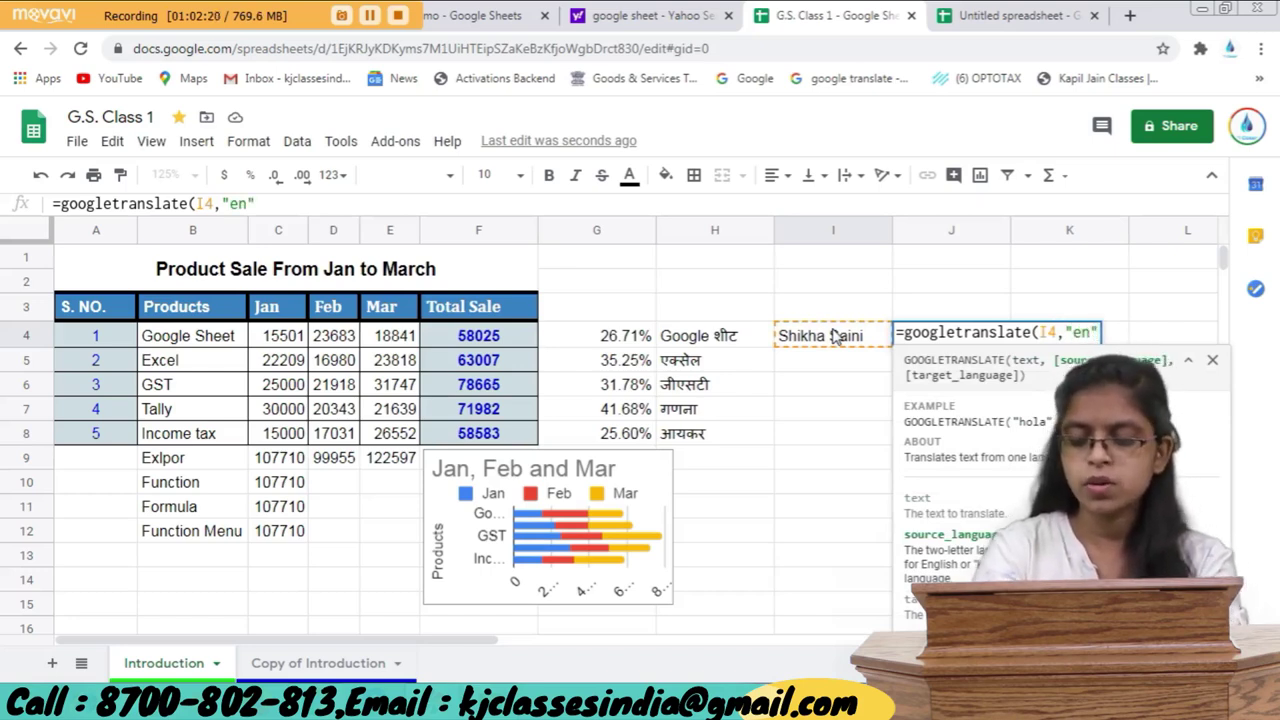
text(,)
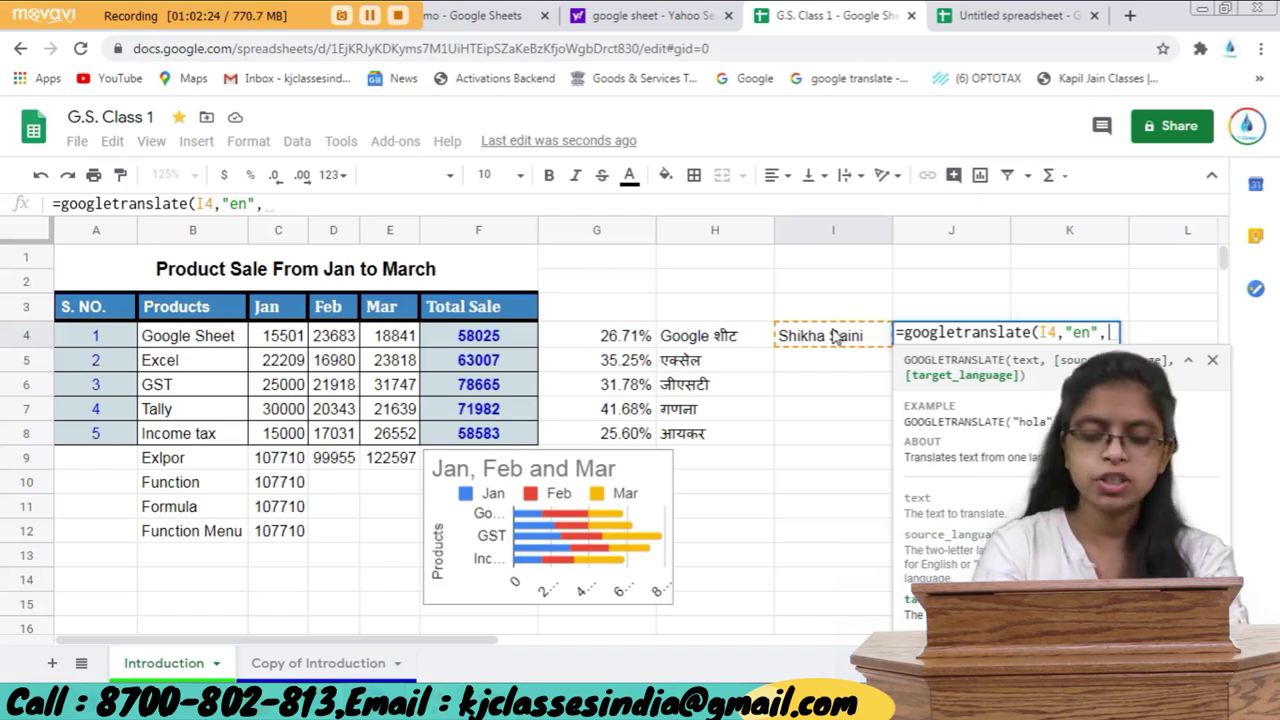
text(e)
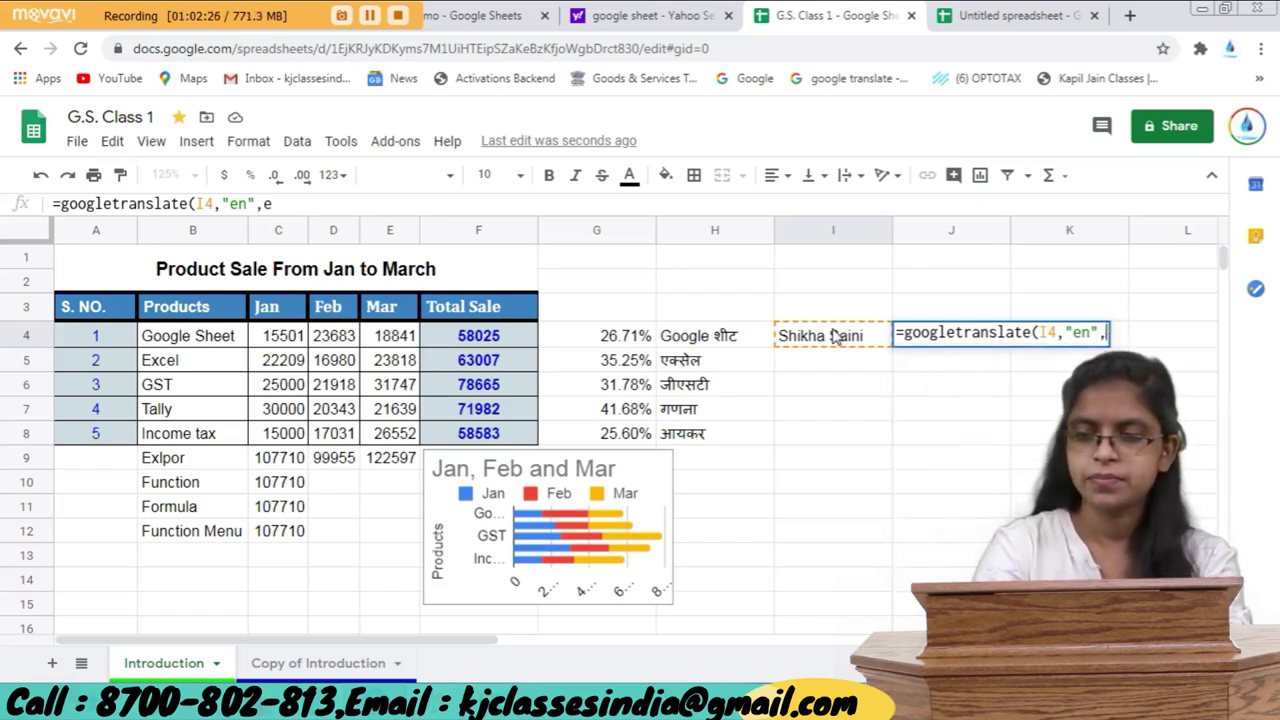
text("en")
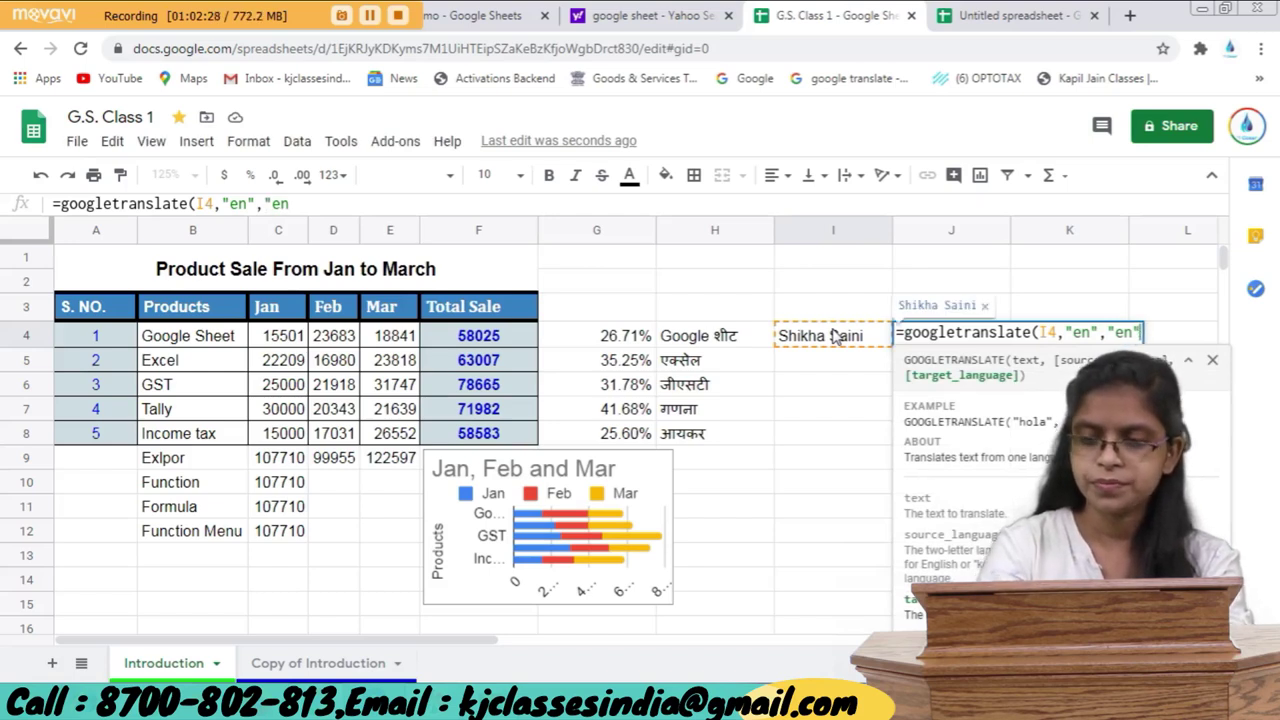
text())
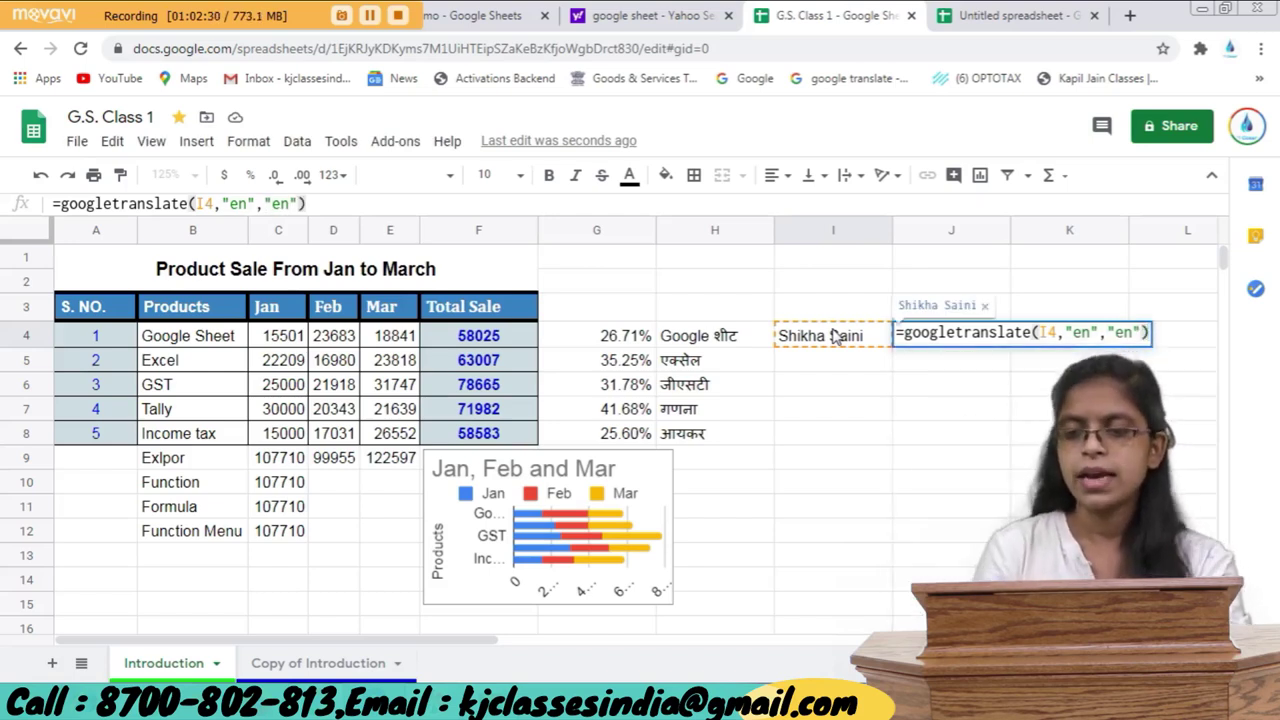
Change J4's target language from "en" to "hi" so the I4 name appears in Hindi.
click(1129, 333)
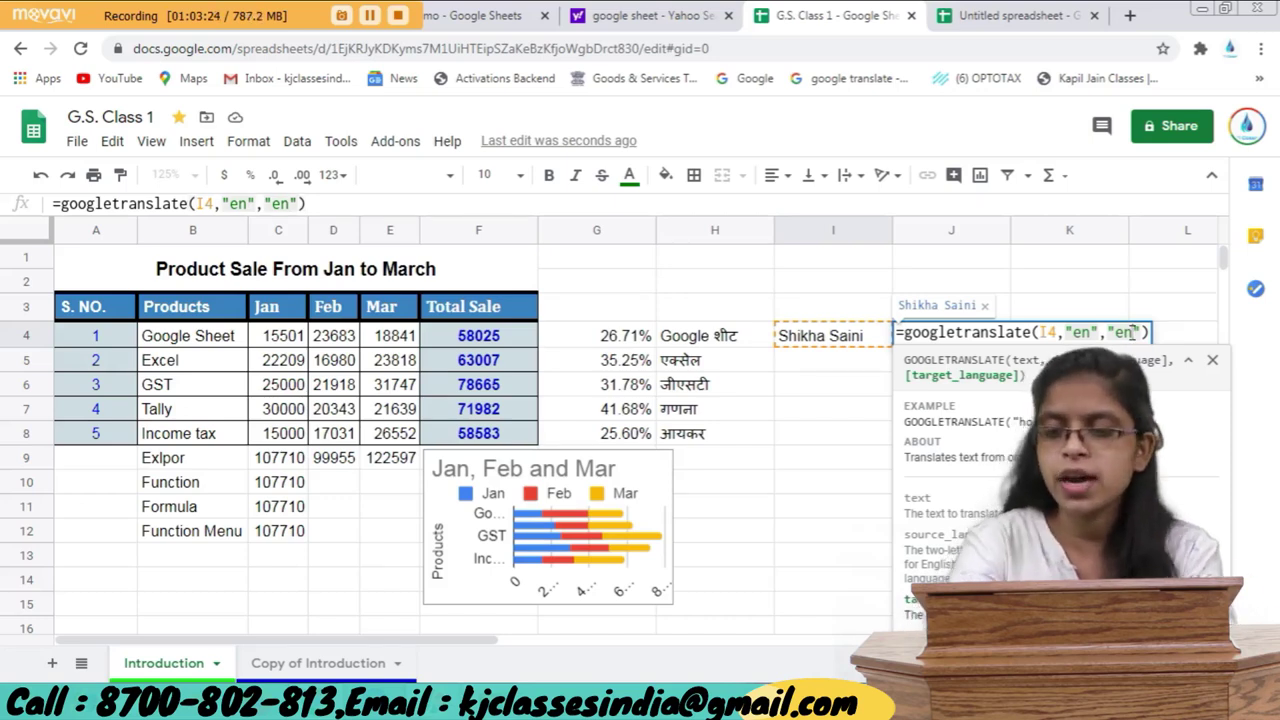
key(BackSpace)
key(BackSpace)
text(hi)
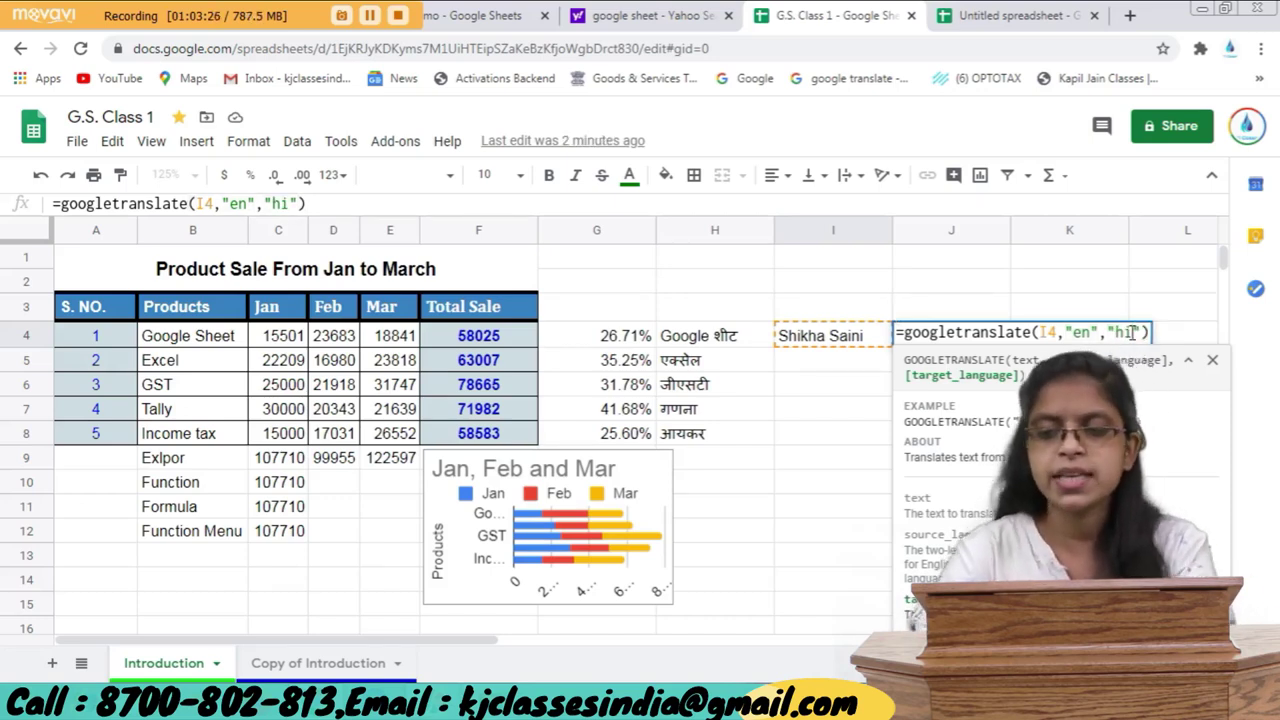
key(Return)
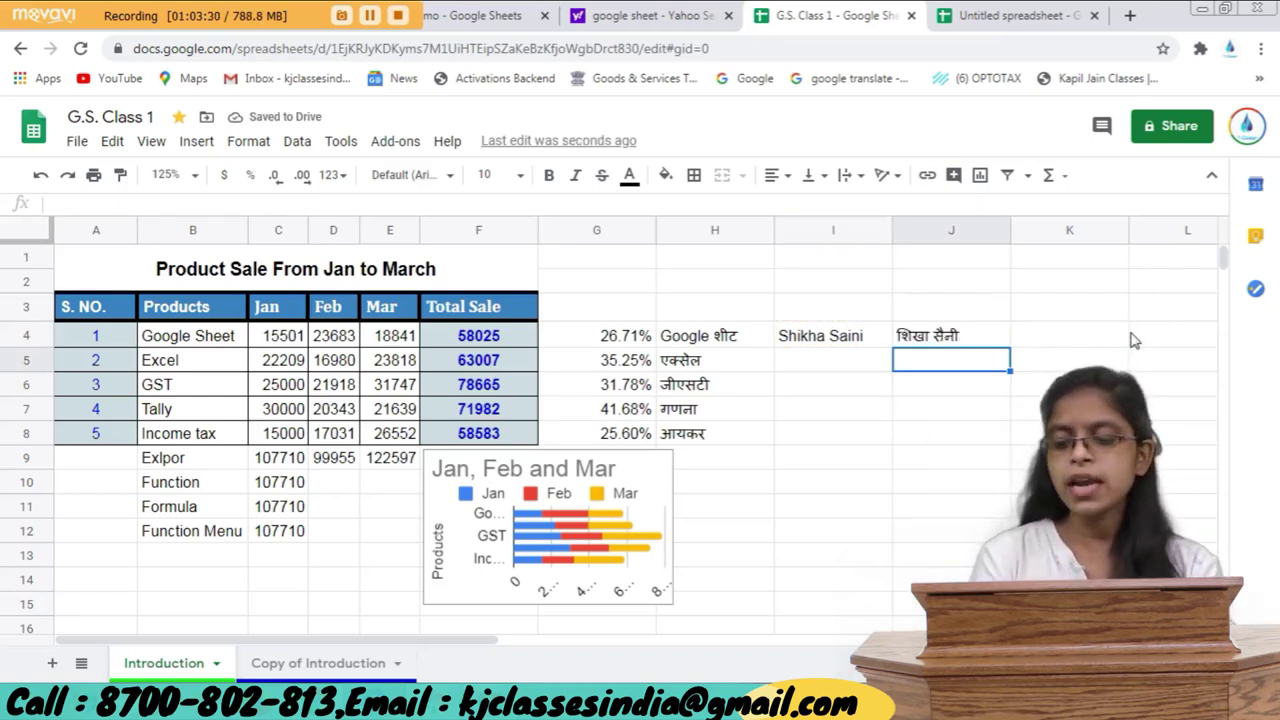
key(Up)
key(Right)
text(=)
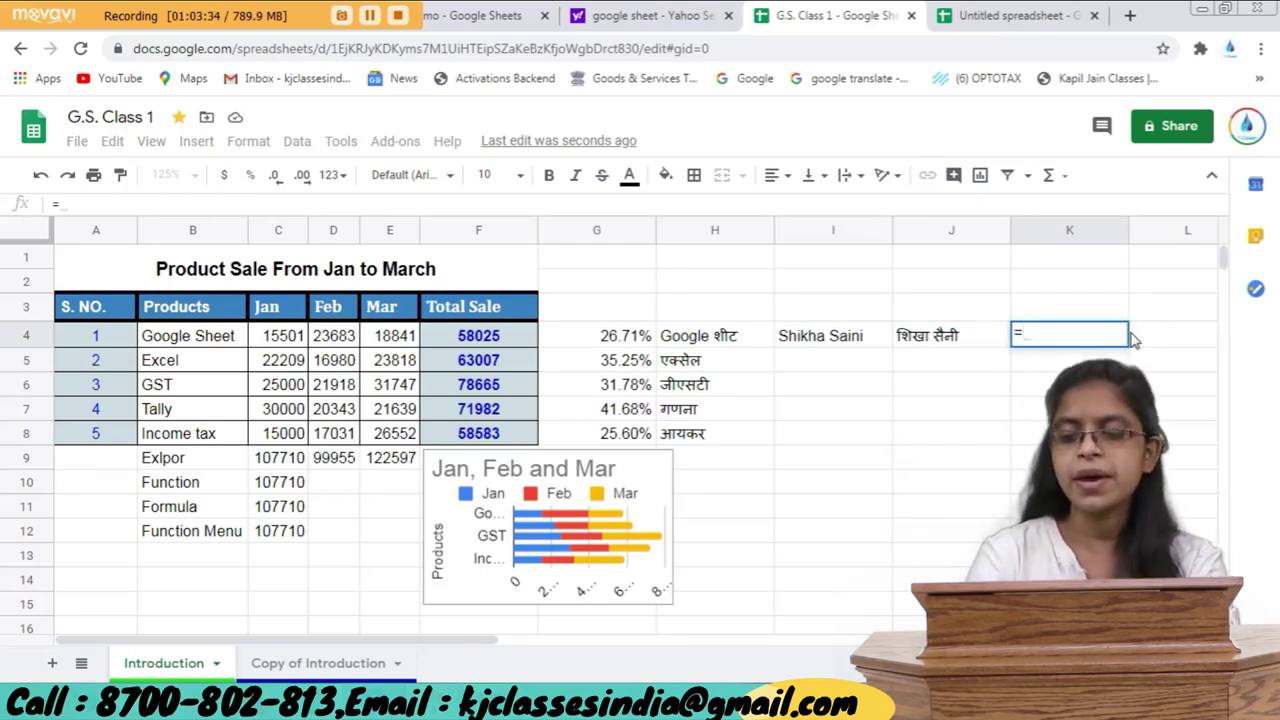
Enter =googletranslate(J4,"hi","en") in K4 to turn J4's Hindi name back into English.
key(BackSpace)
text(=)
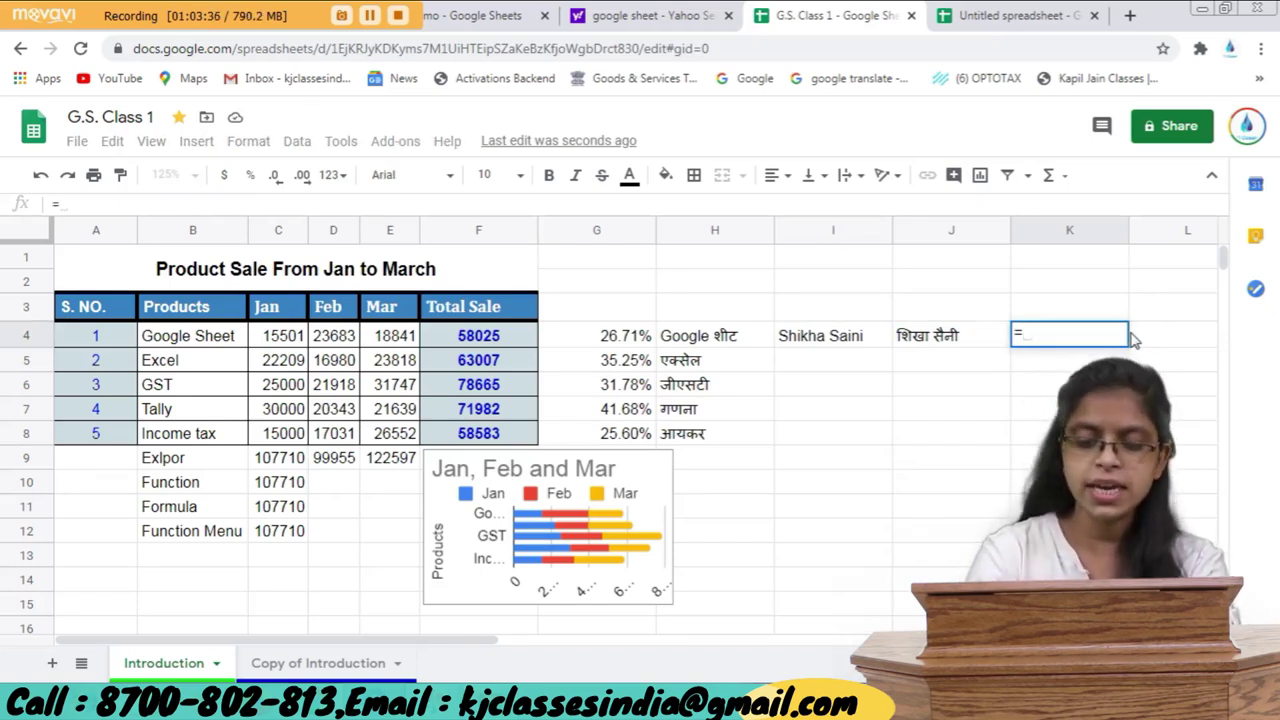
text(google)
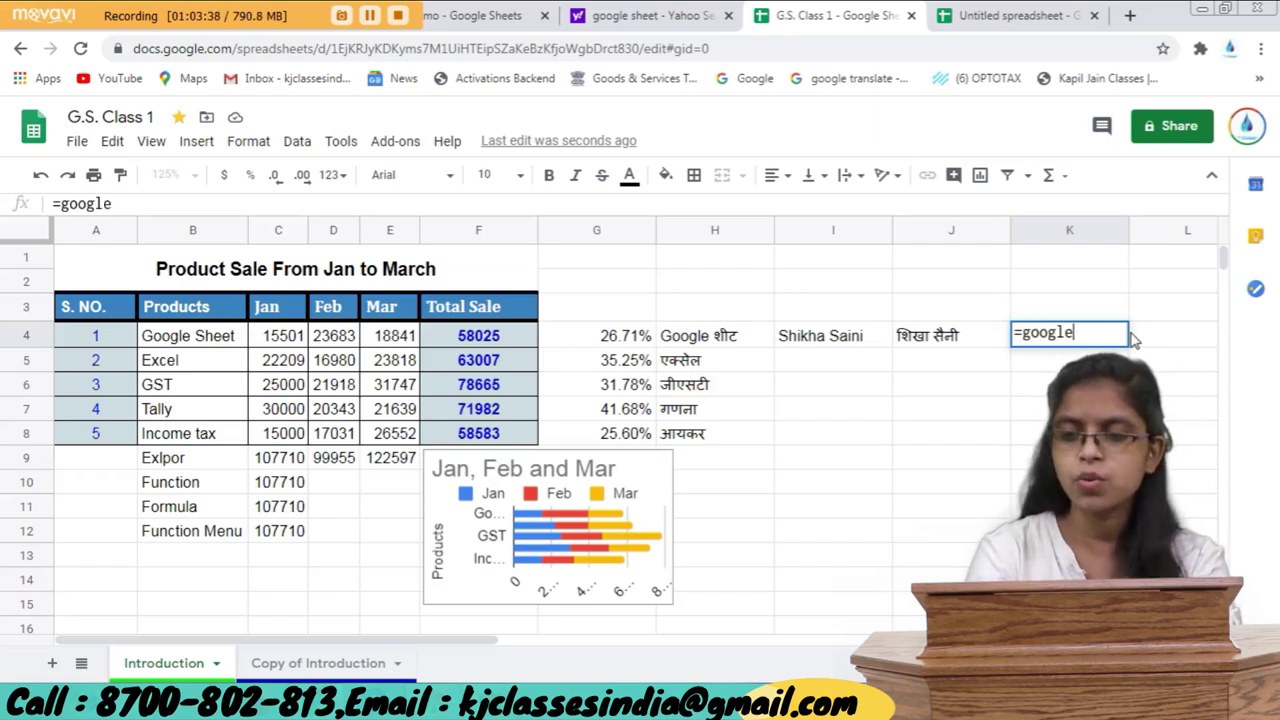
text(transla)
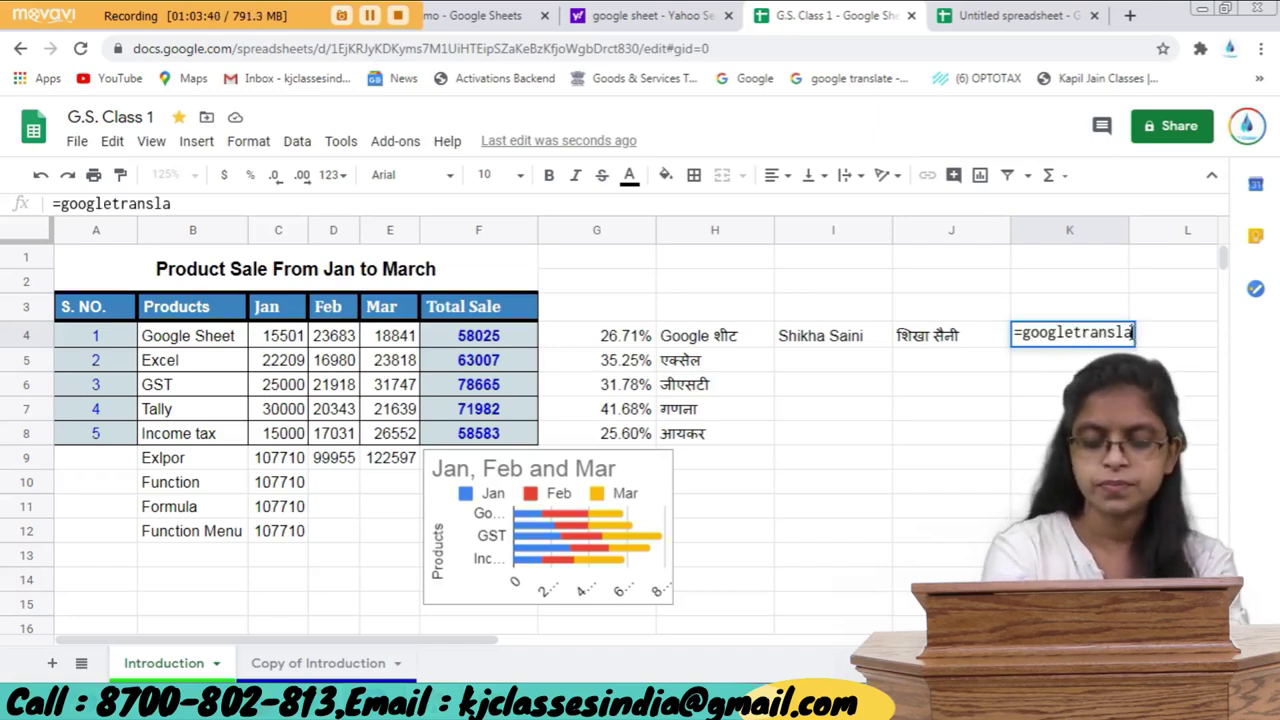
text(te()
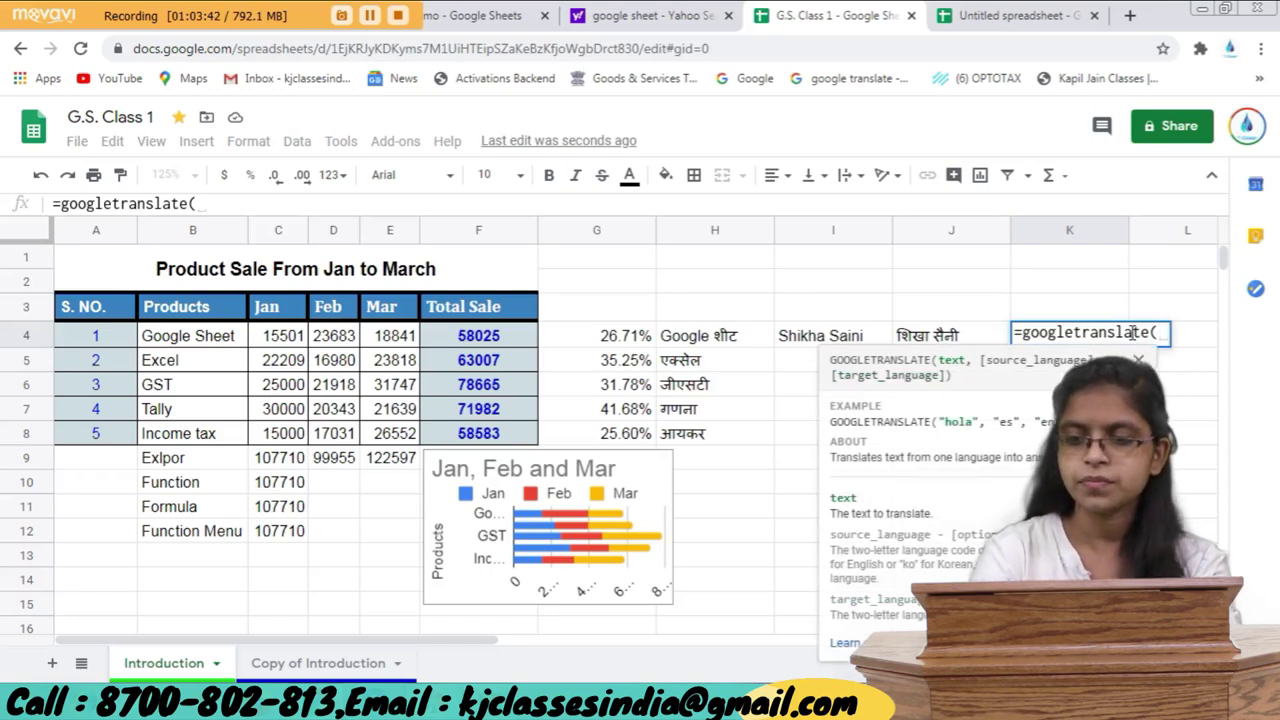
click(966, 340)
text(,)
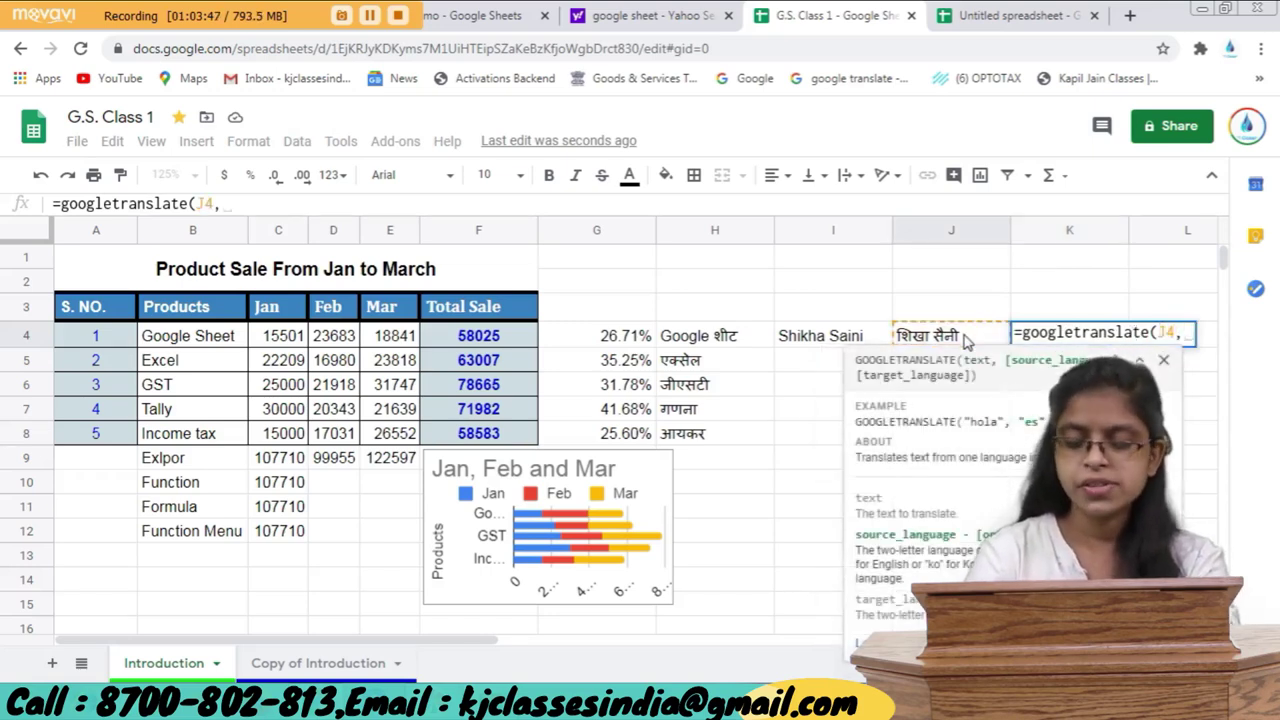
text("hi)
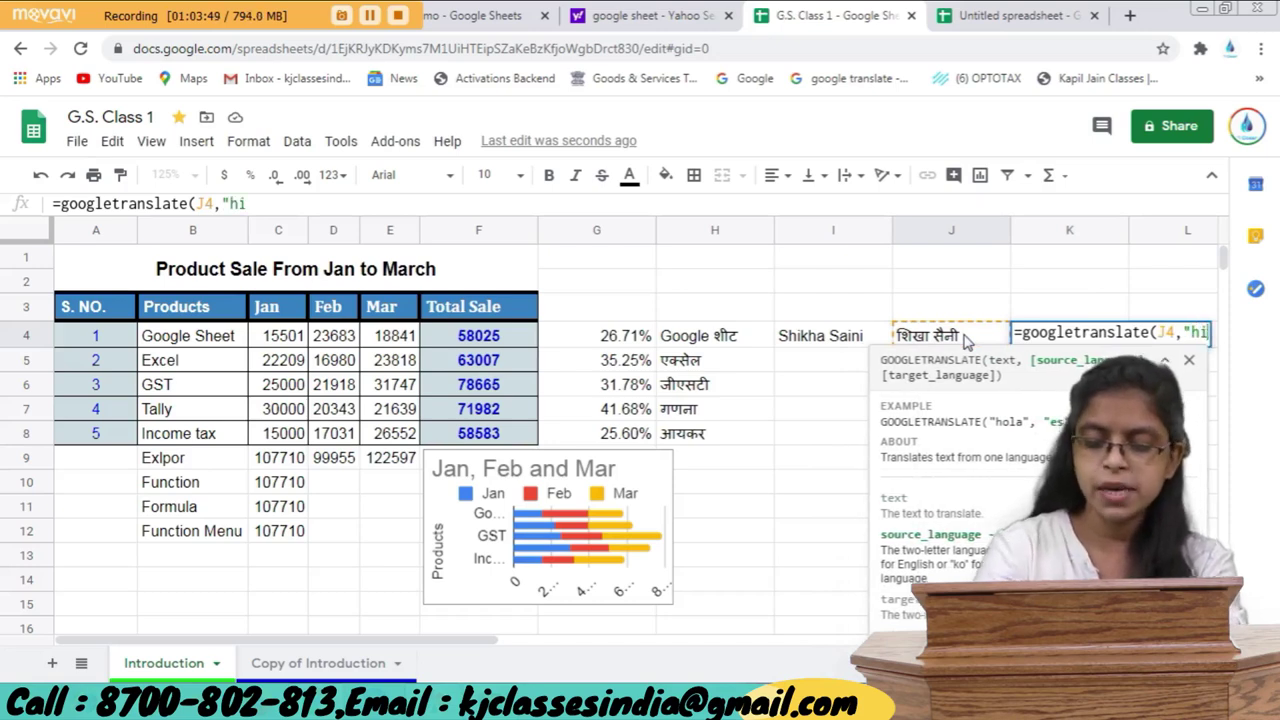
text(",)
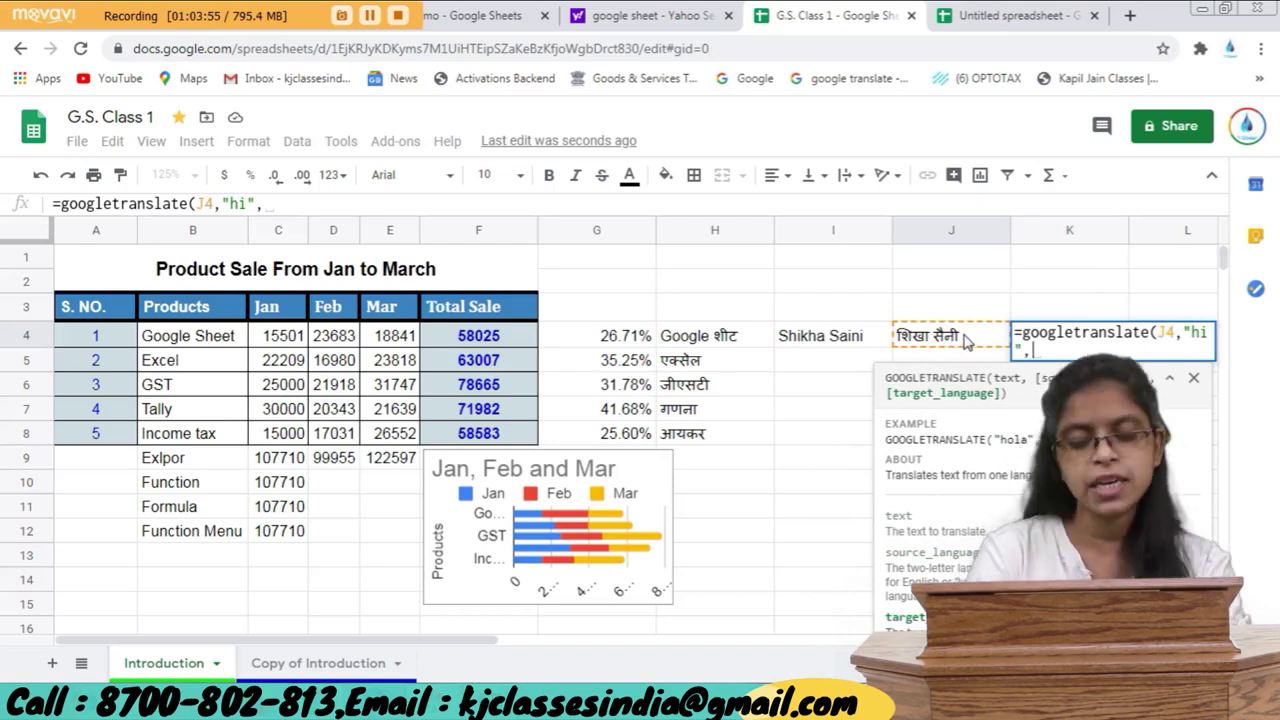
text(en)
key(BackSpace)
key(BackSpace)
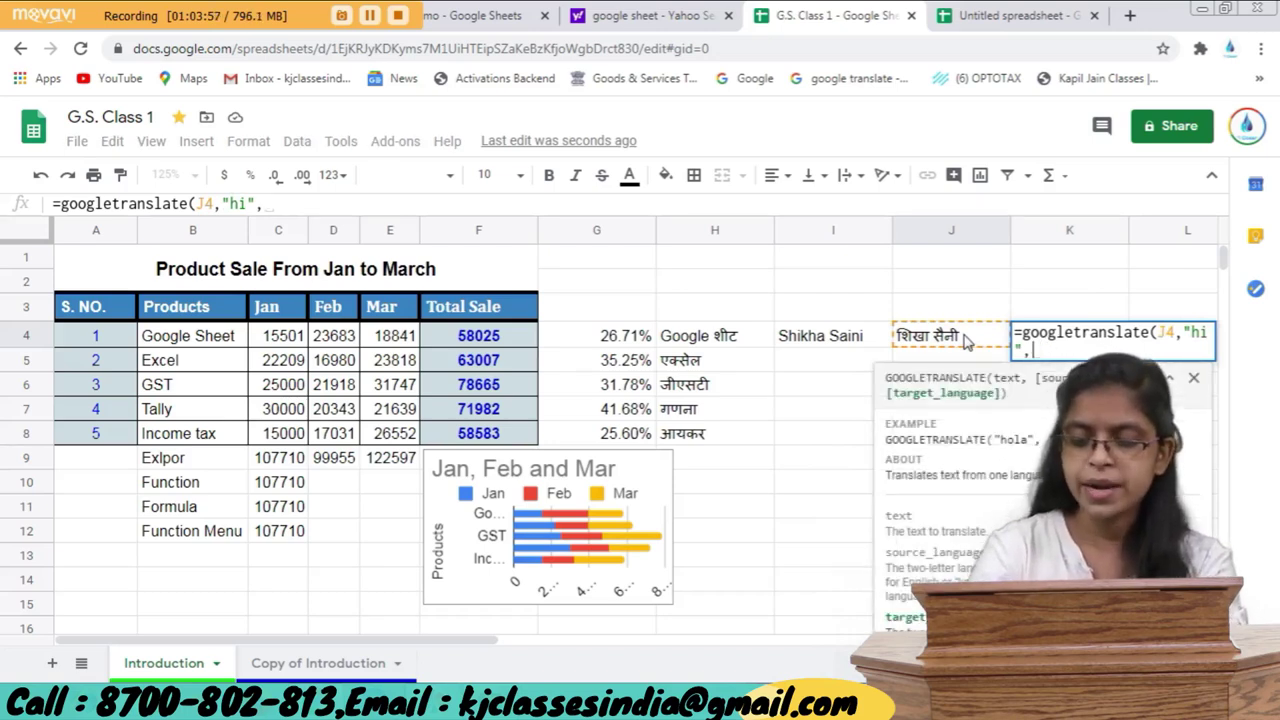
text("en")
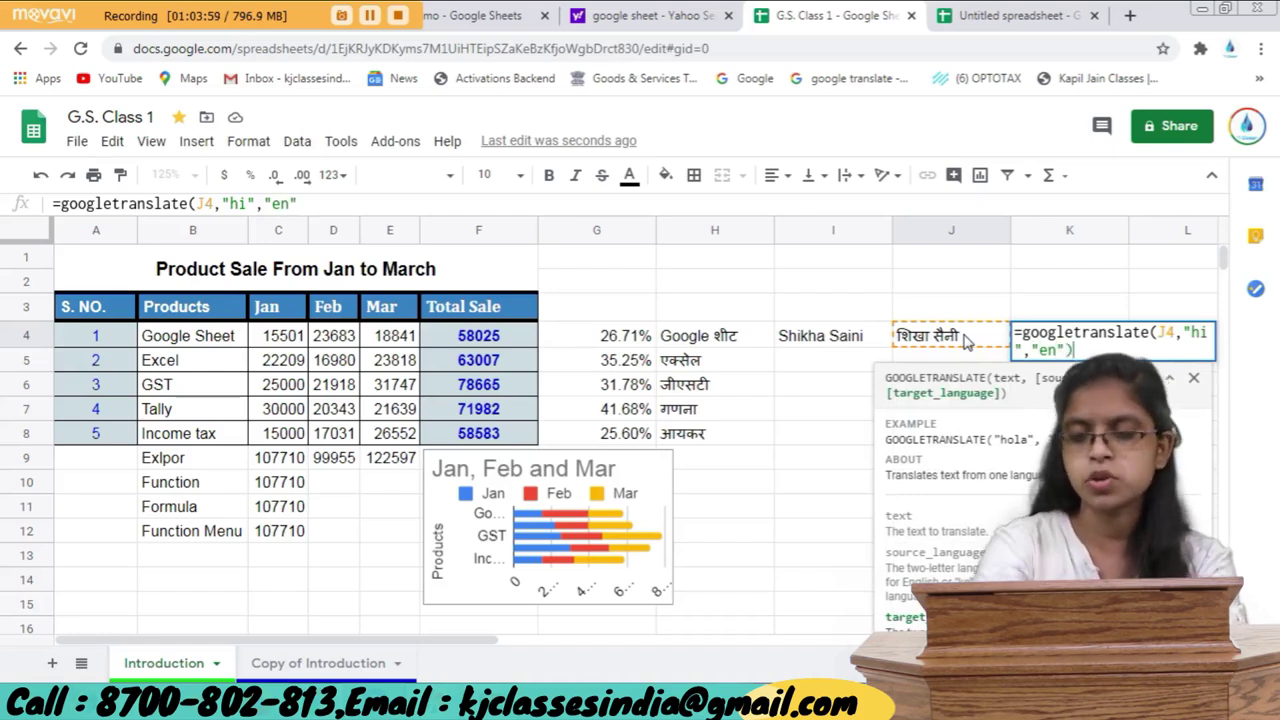
key(Return)
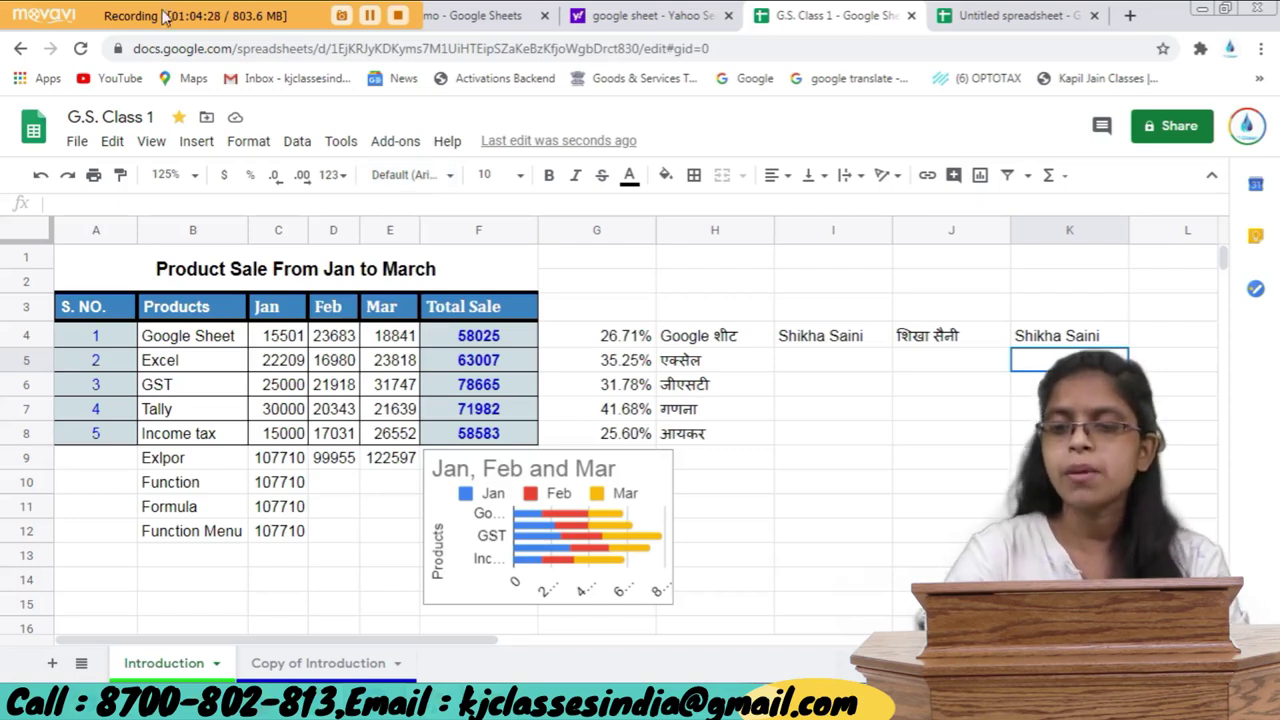
Open the File menu's Open a file dialog, close it, and reopen the File menu.
click(78, 145)
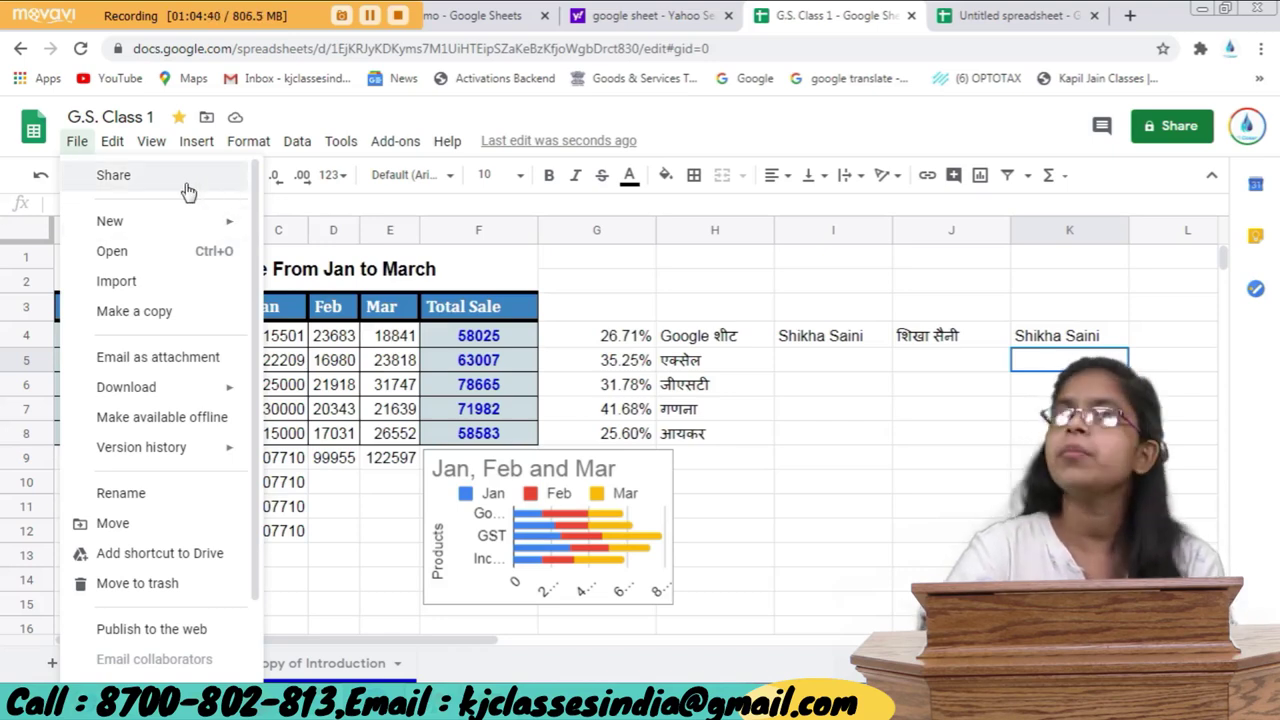
mouse_move(110, 221)
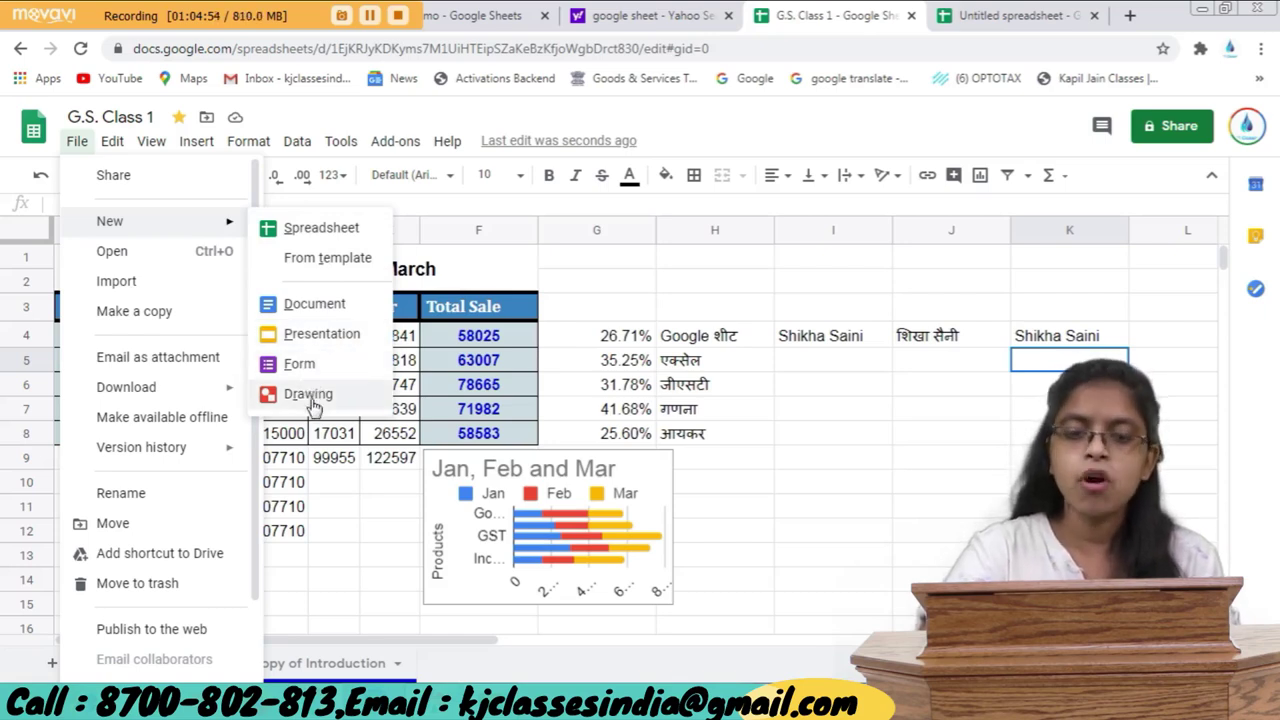
click(185, 262)
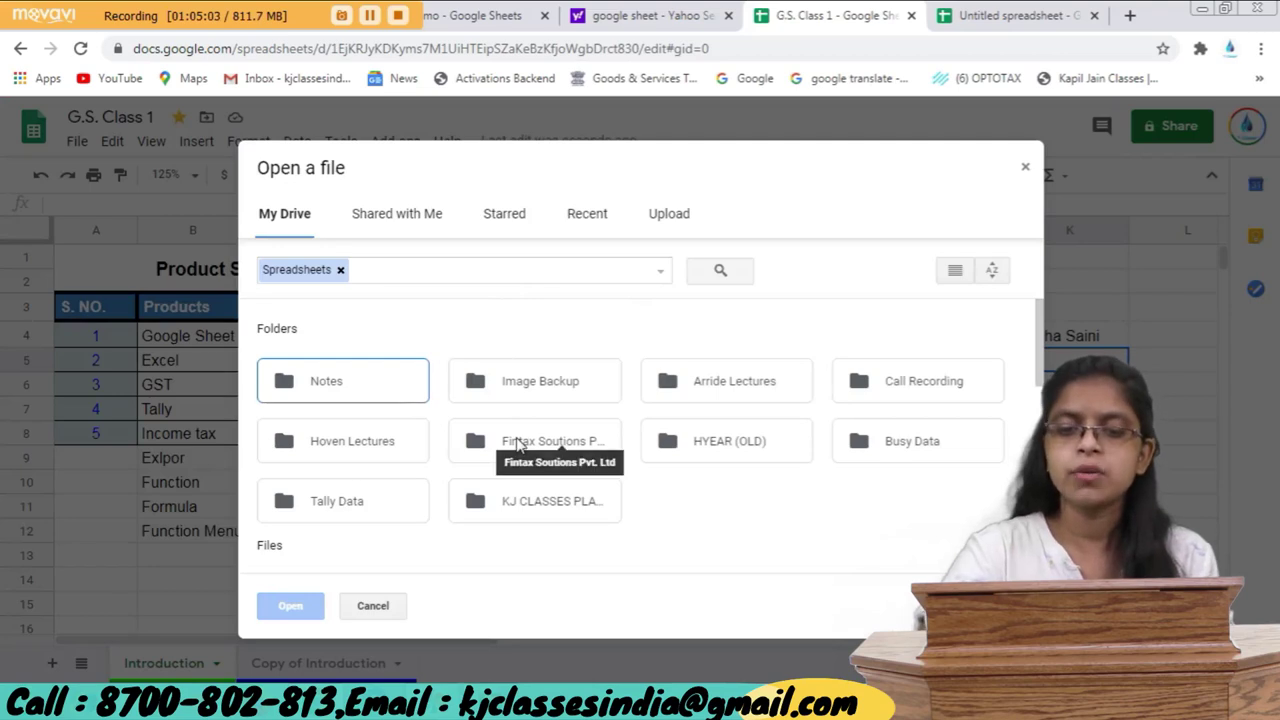
click(1025, 167)
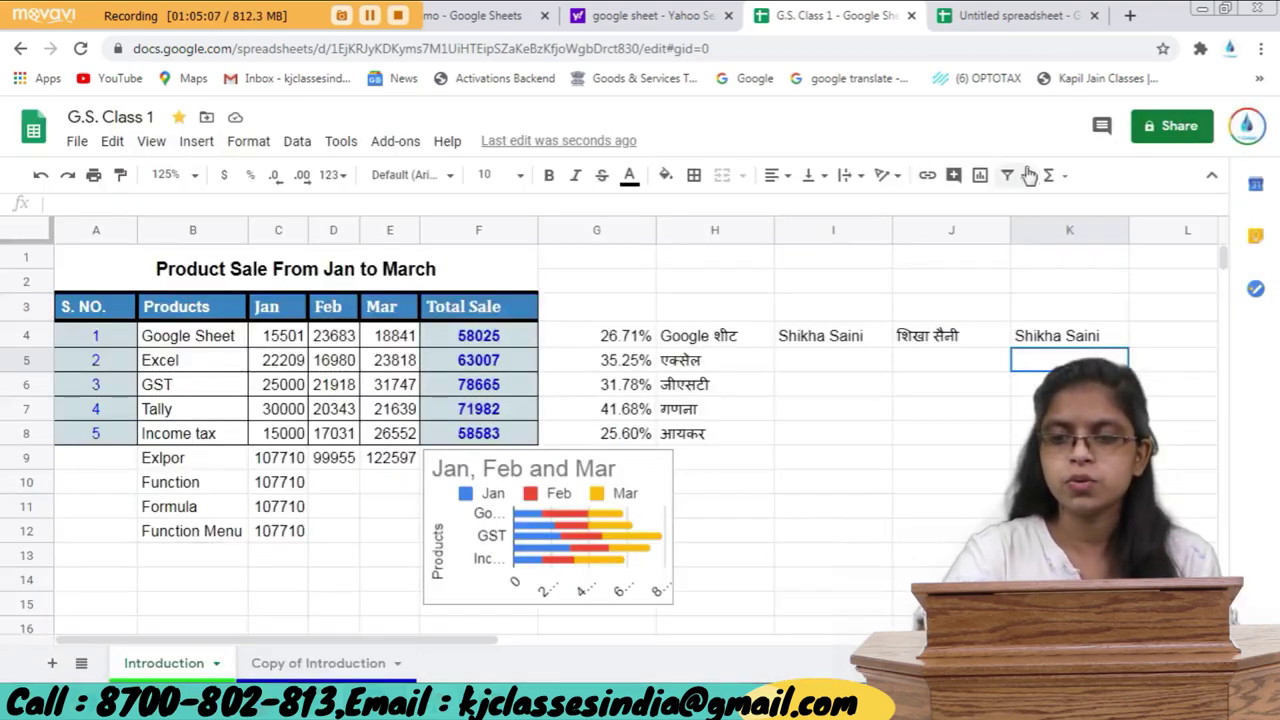
click(88, 141)
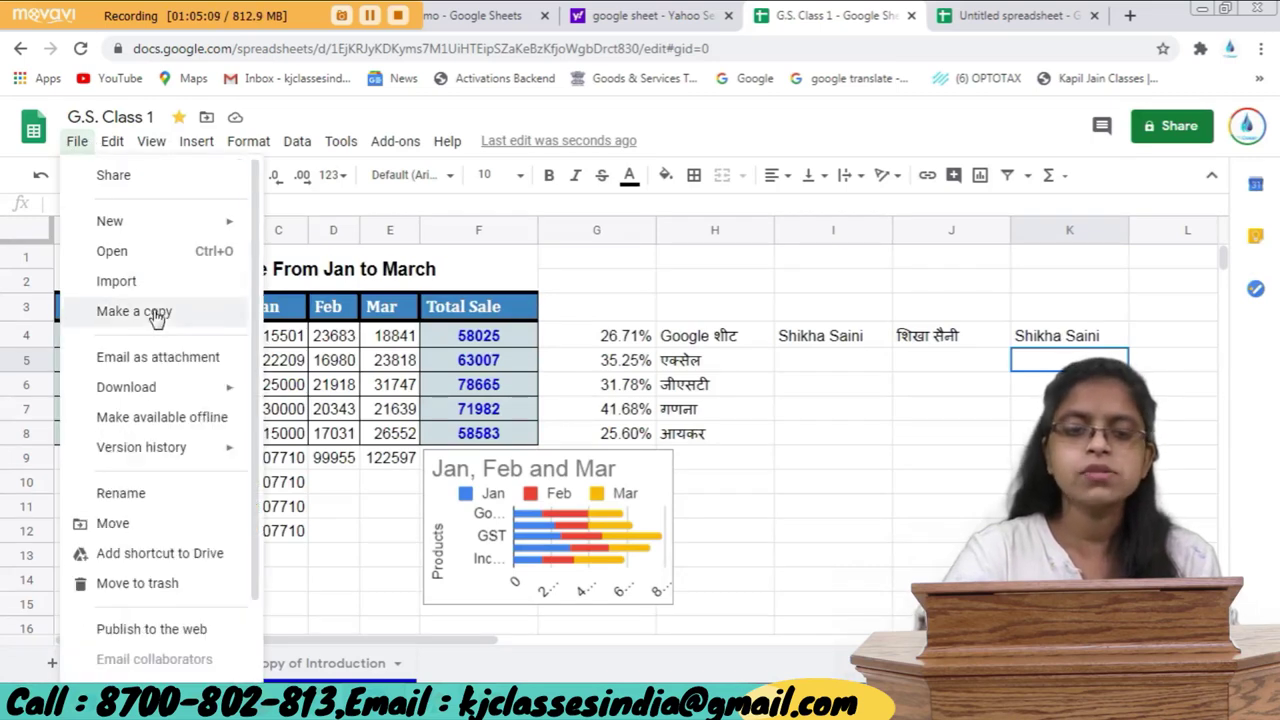
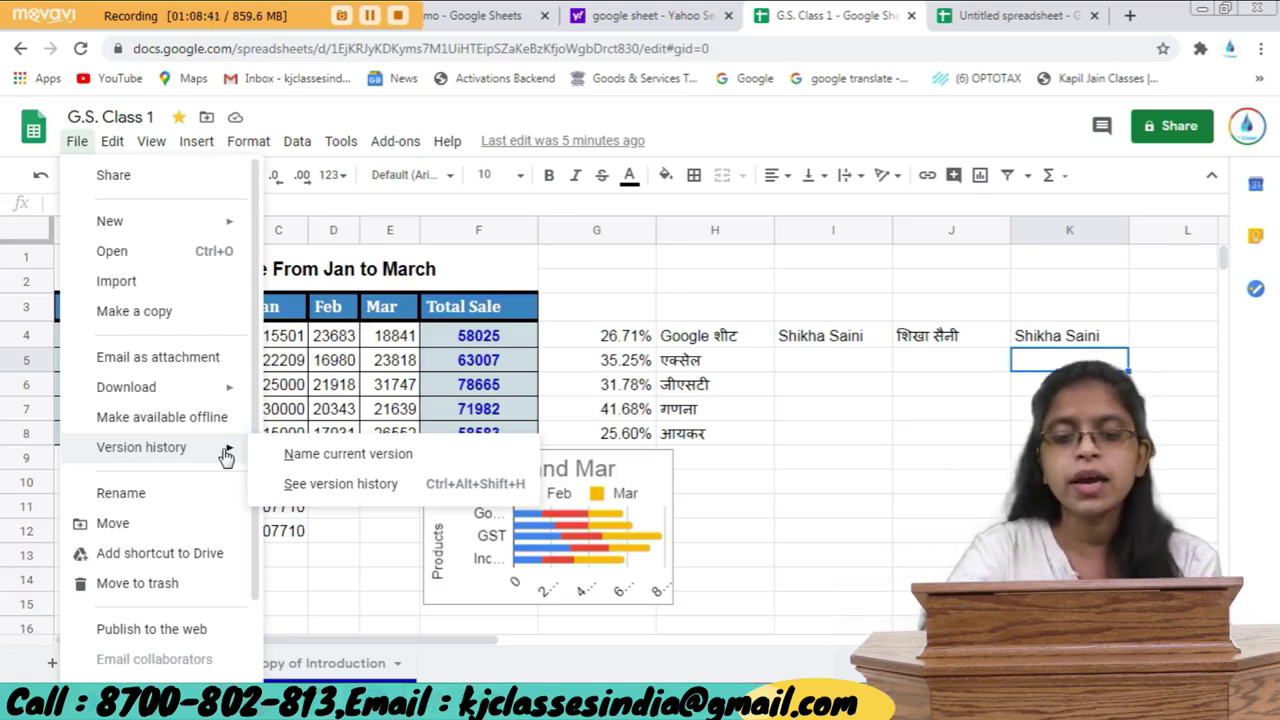
Open File > Version history to list the 2:57 PM and 1:57 PM versions.
click(338, 484)
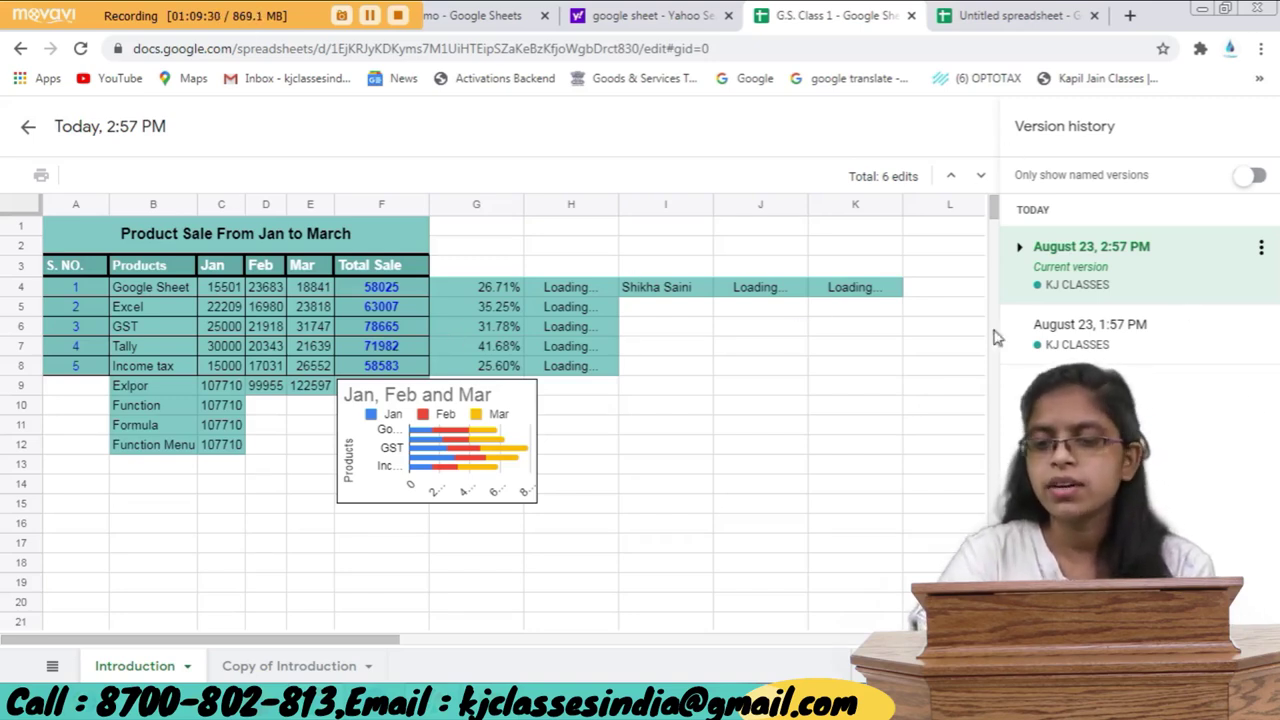
Preview the blank 1:57 PM version of the sheet.
click(1100, 344)
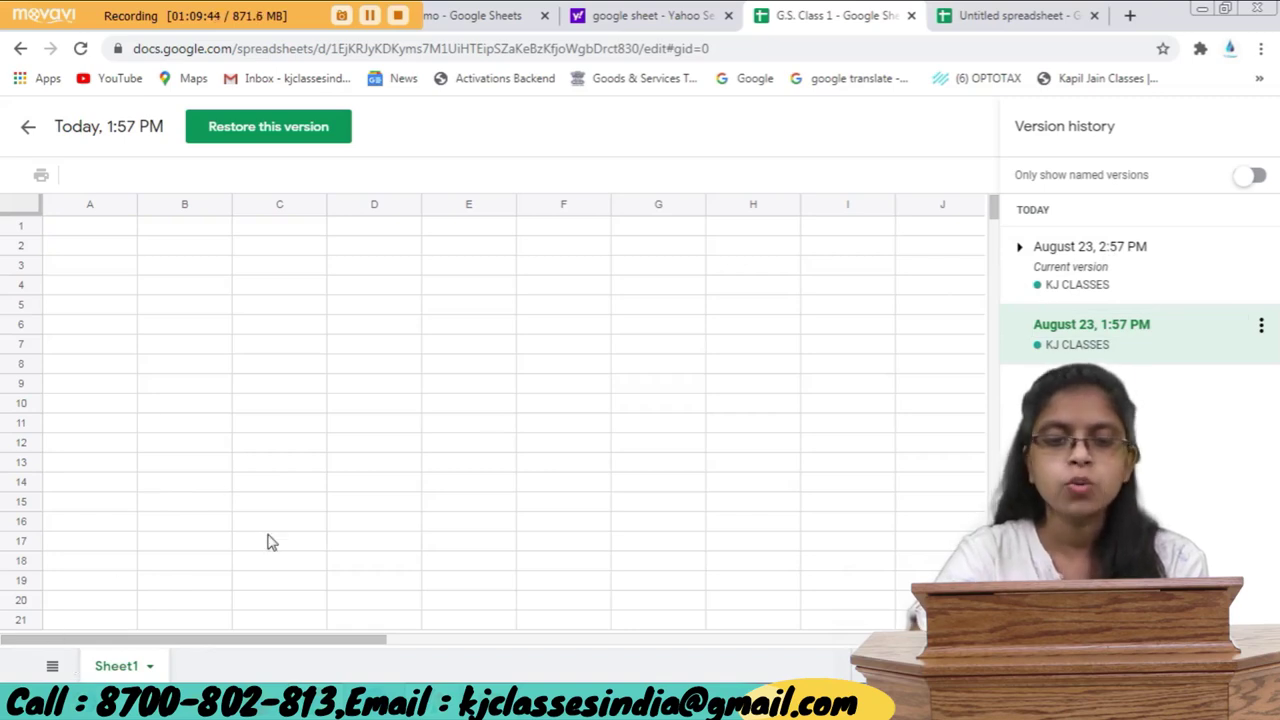
scroll(377, 397, down, 3)
scroll(408, 397, down, 5)
scroll(408, 397, up, 4)
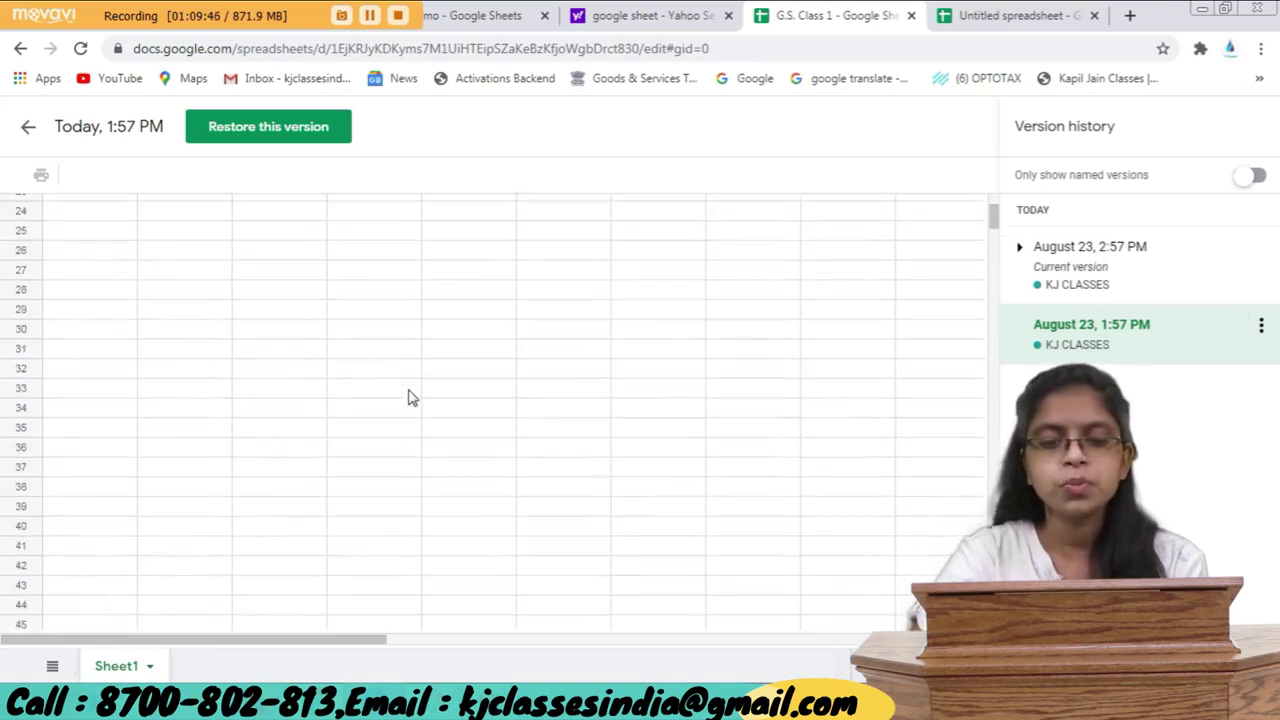
scroll(408, 397, up, 4)
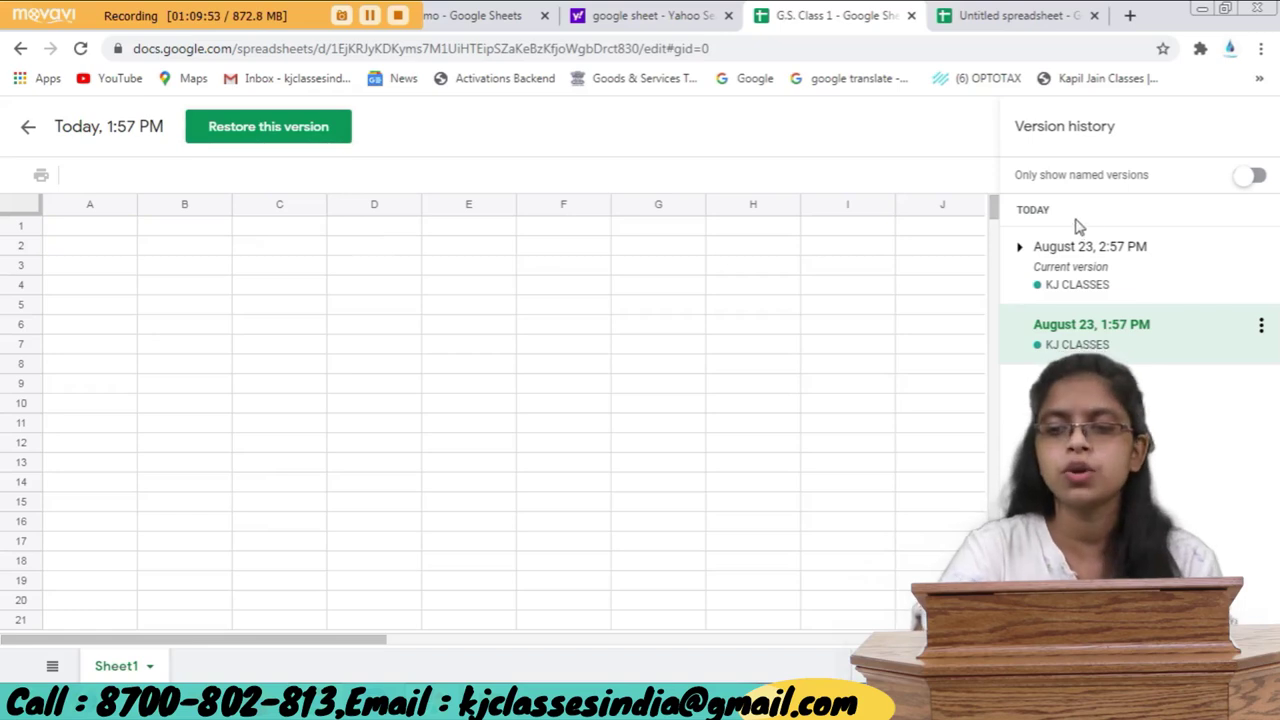
Return to the current 2:57 PM version and exit version history.
click(1120, 257)
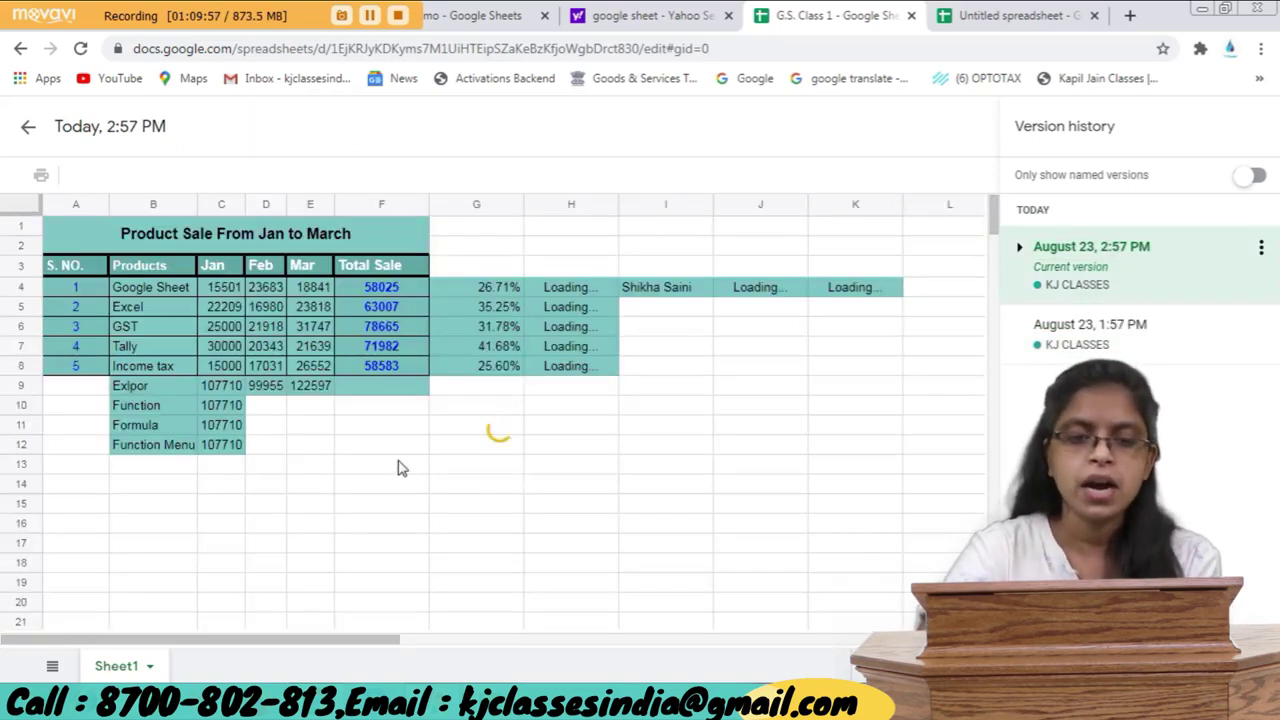
click(397, 460)
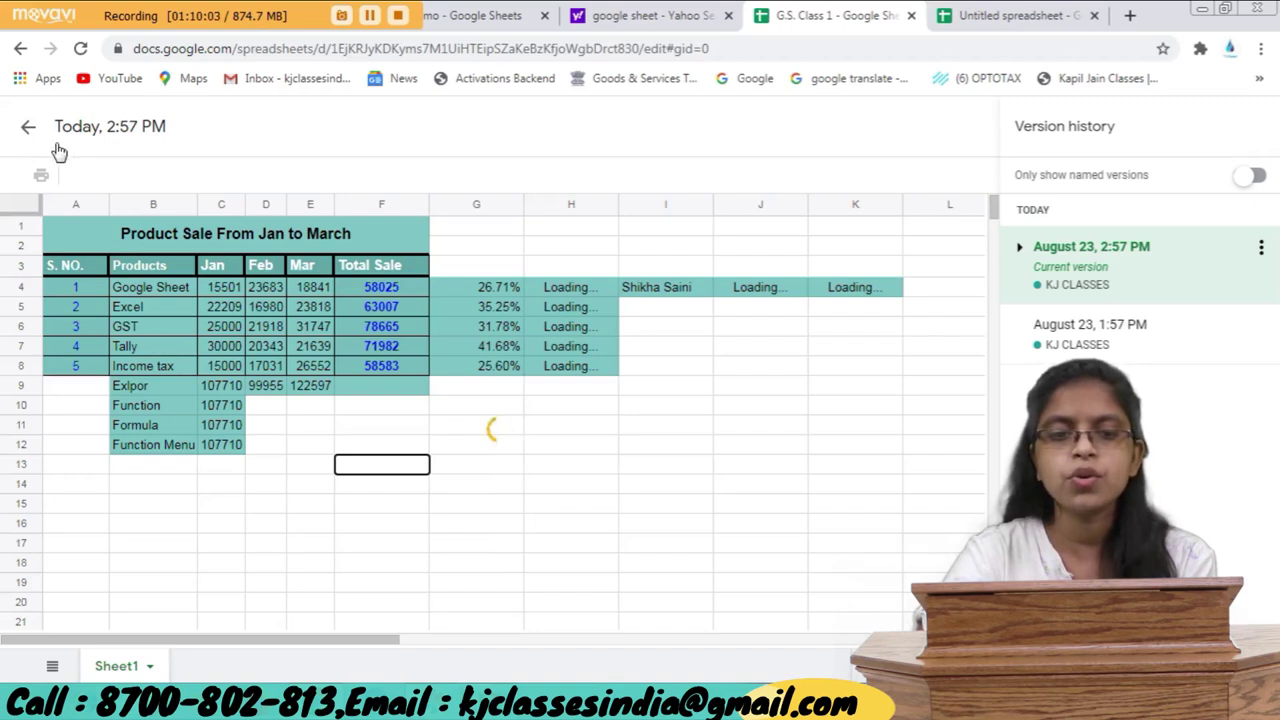
click(28, 126)
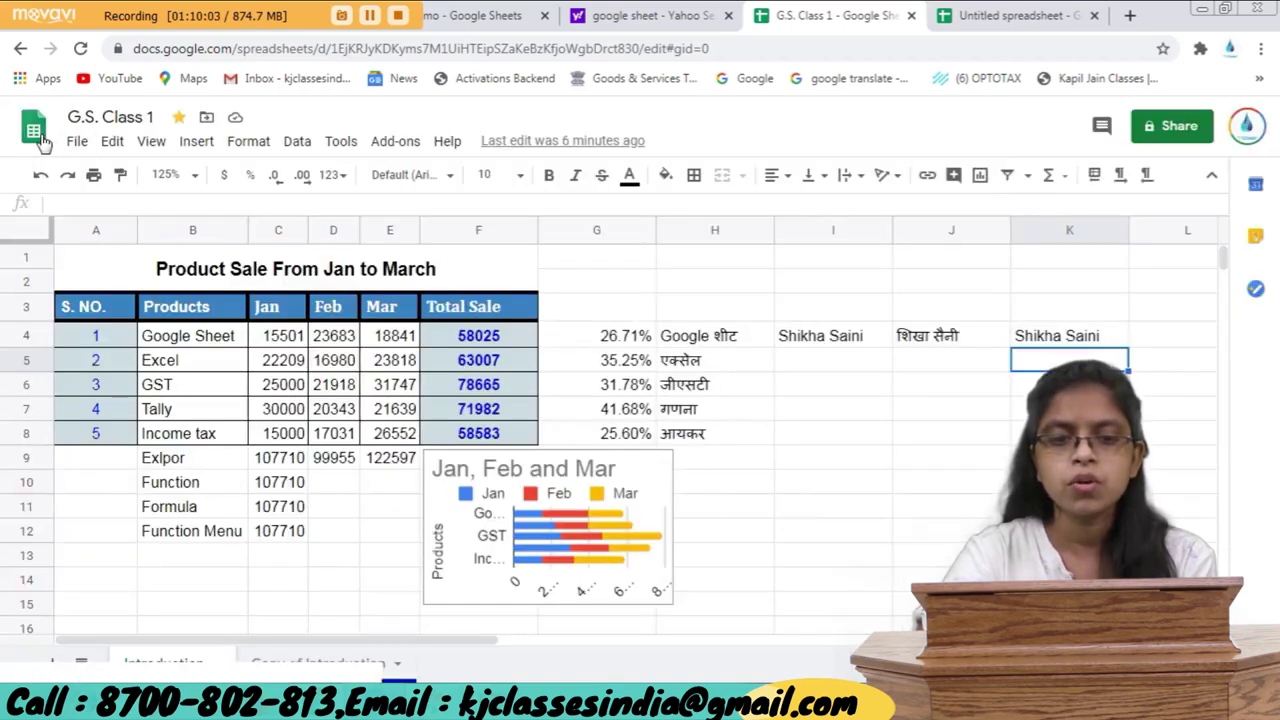
With I7 selected, view the My Drive folders under File > Move without moving, then reopen File.
click(784, 412)
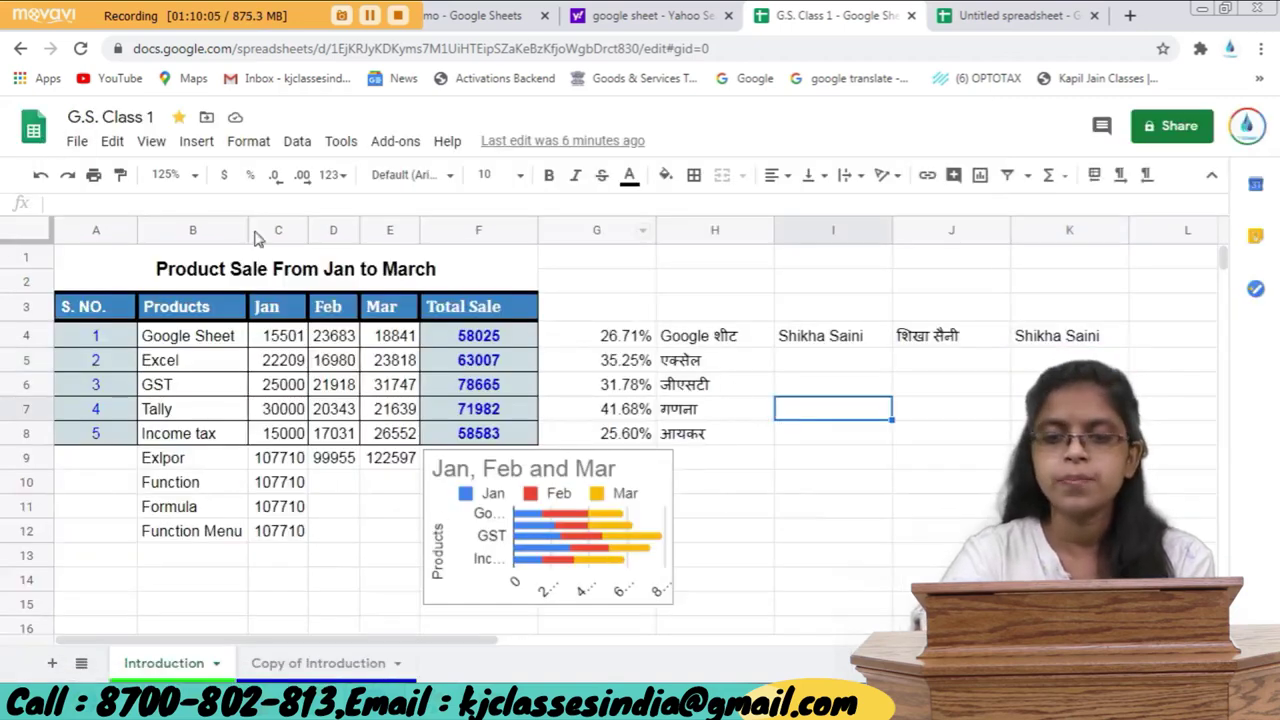
click(77, 141)
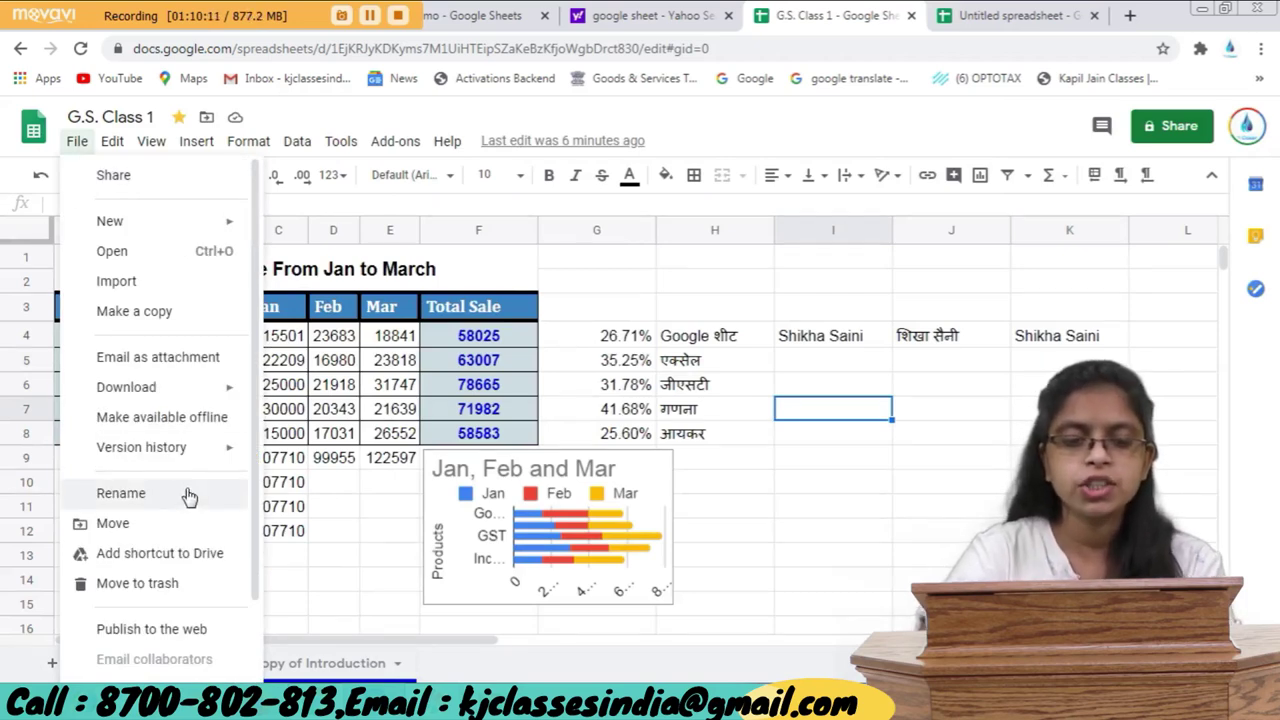
click(112, 523)
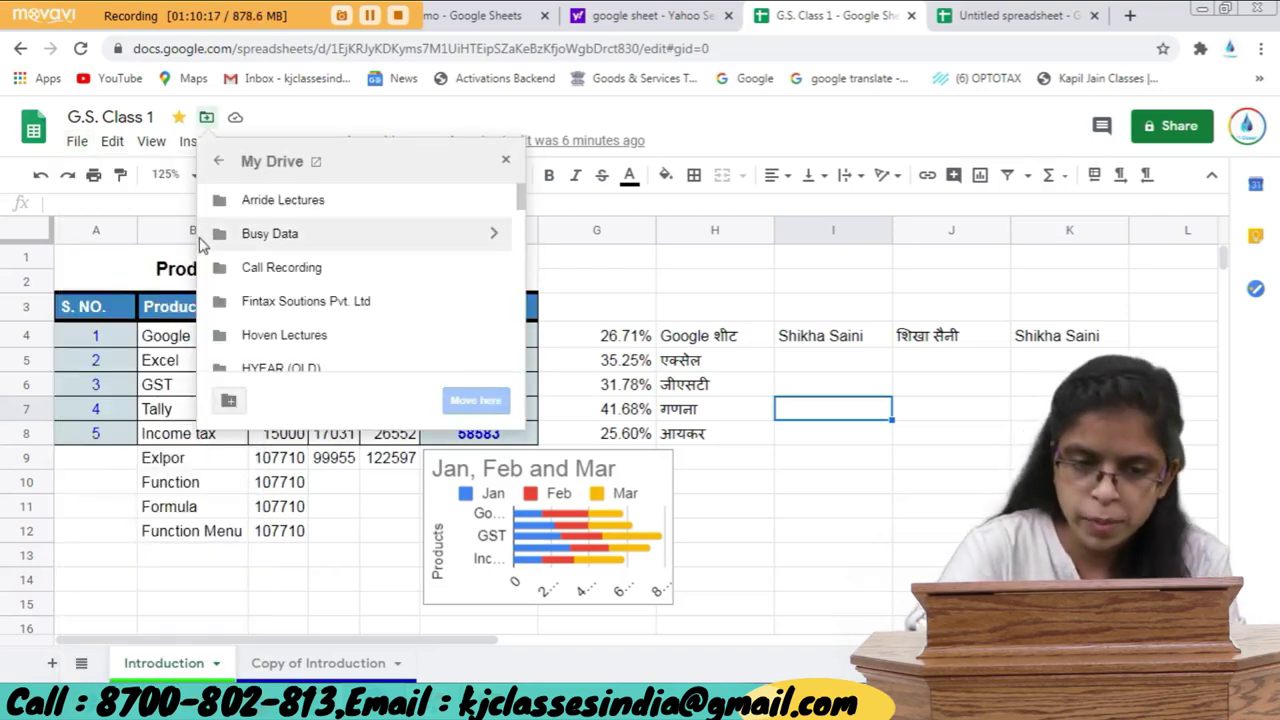
click(505, 160)
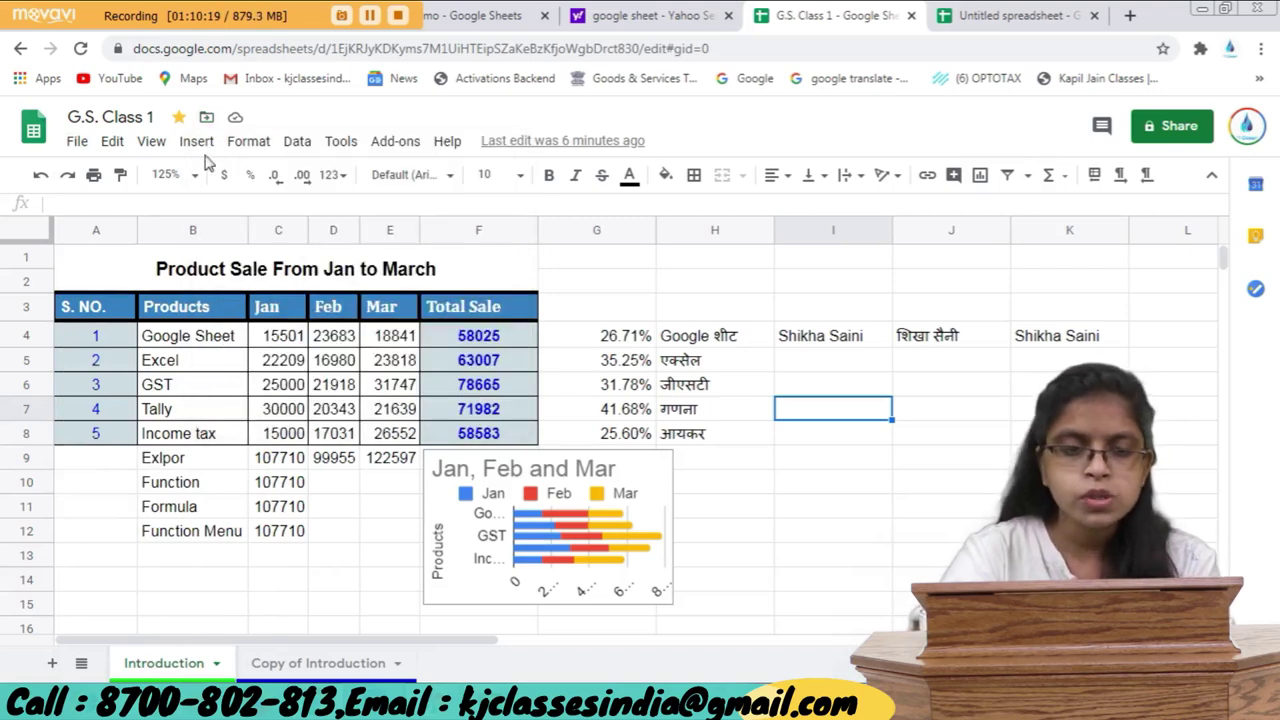
click(77, 141)
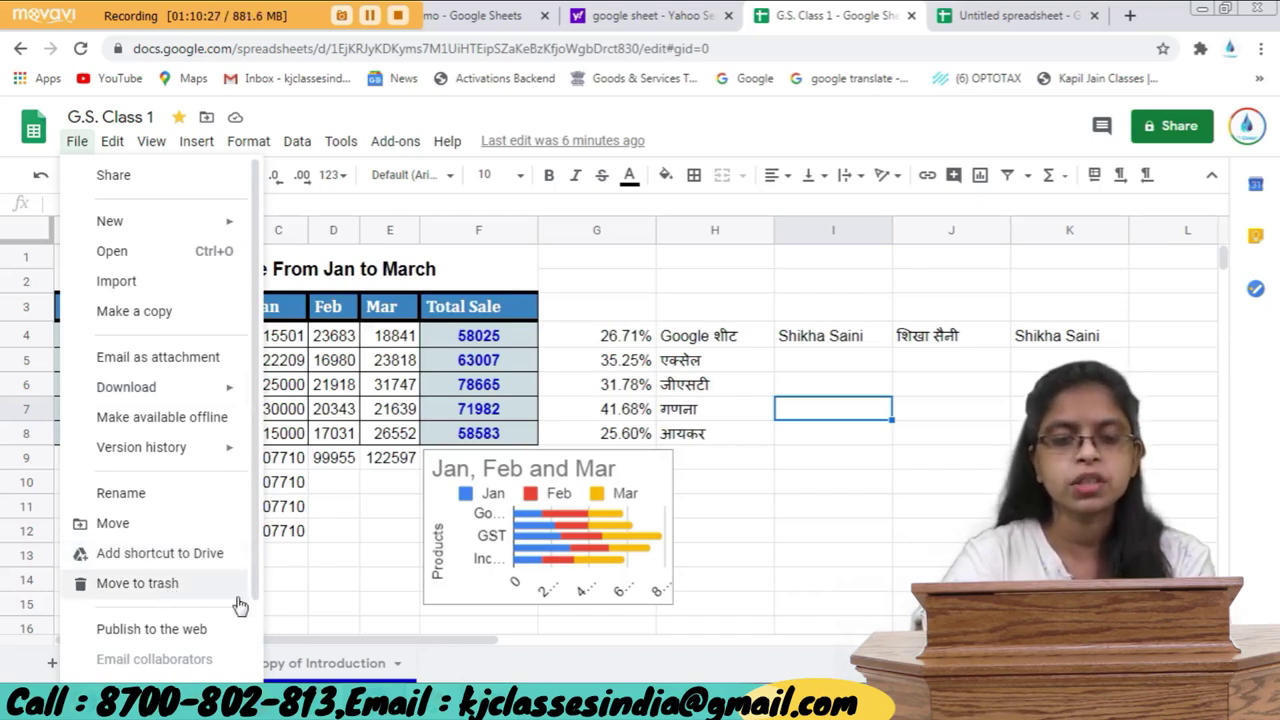
Dismiss the File menu by clicking cell D14.
click(338, 575)
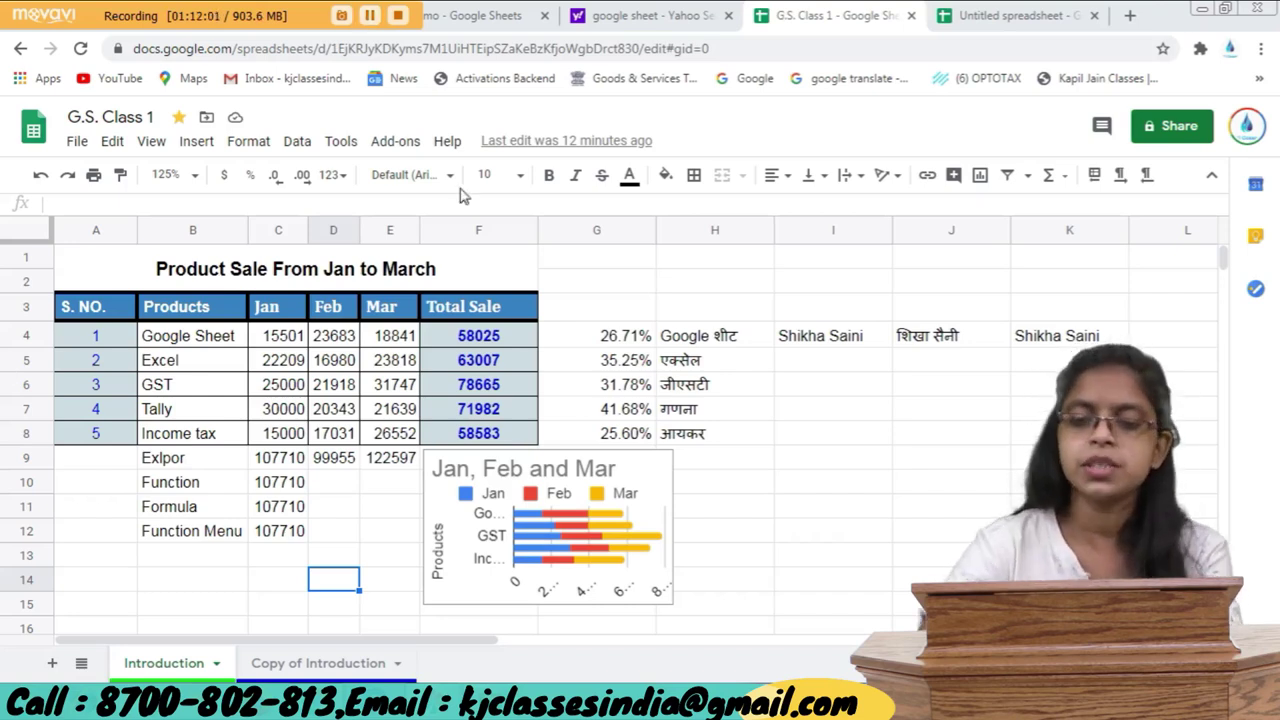
Enter the formula =2+2 in cell I7.
click(800, 418)
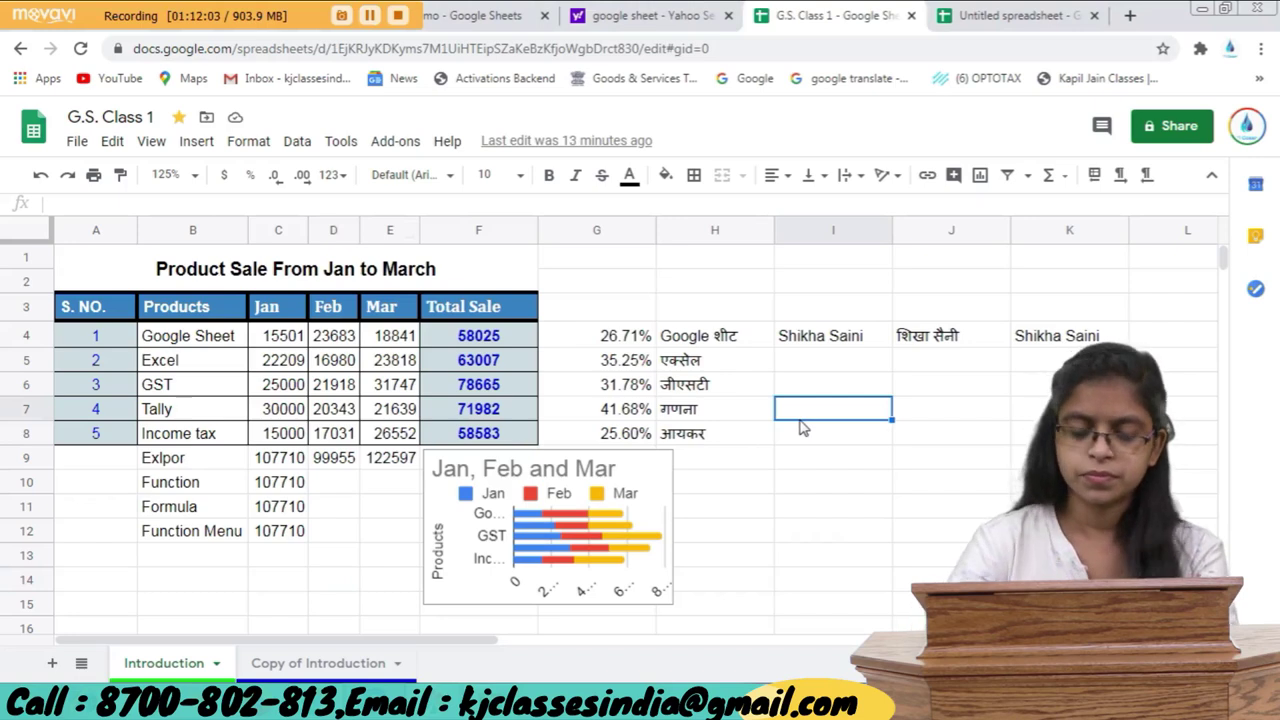
double_click(800, 420)
text(=)
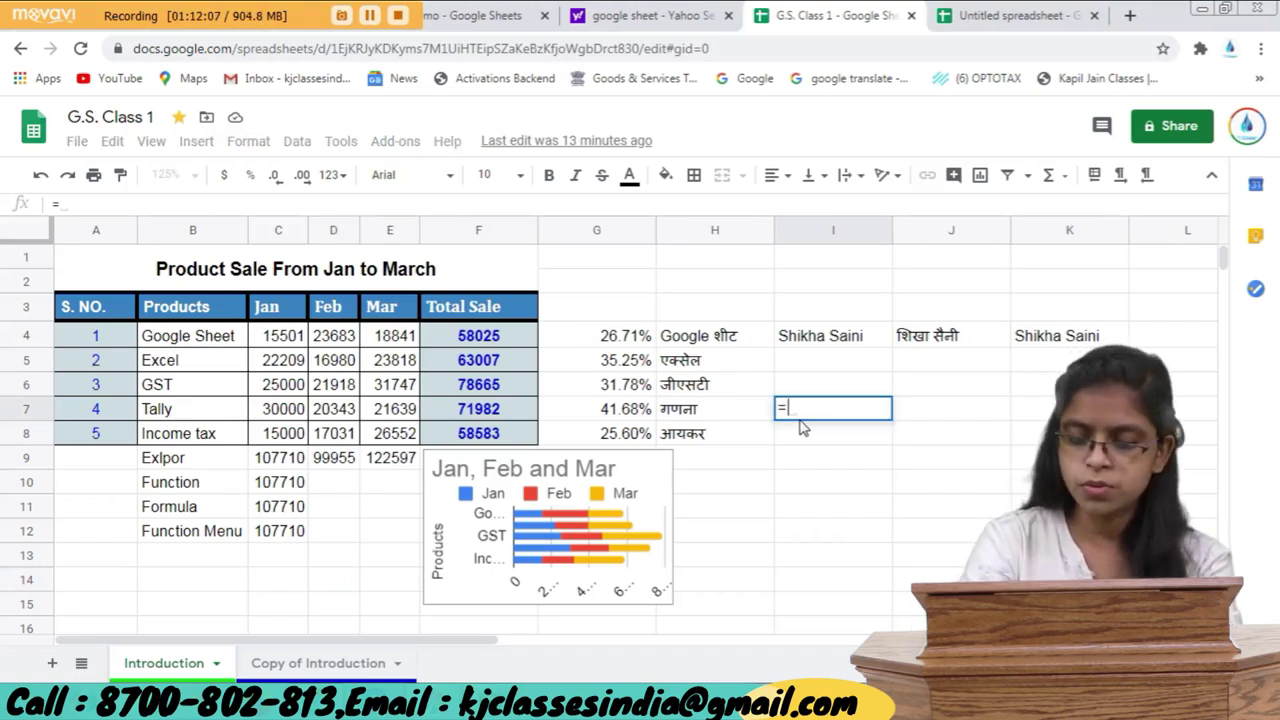
text(2)
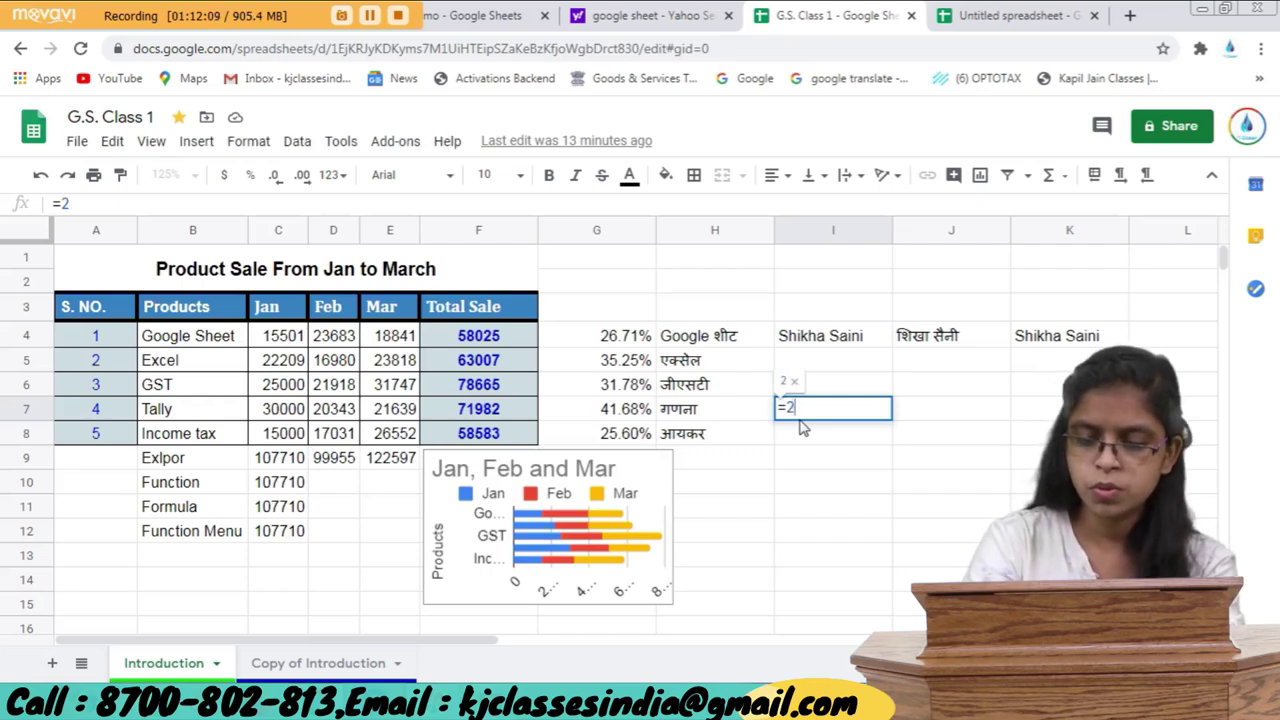
text(+2)
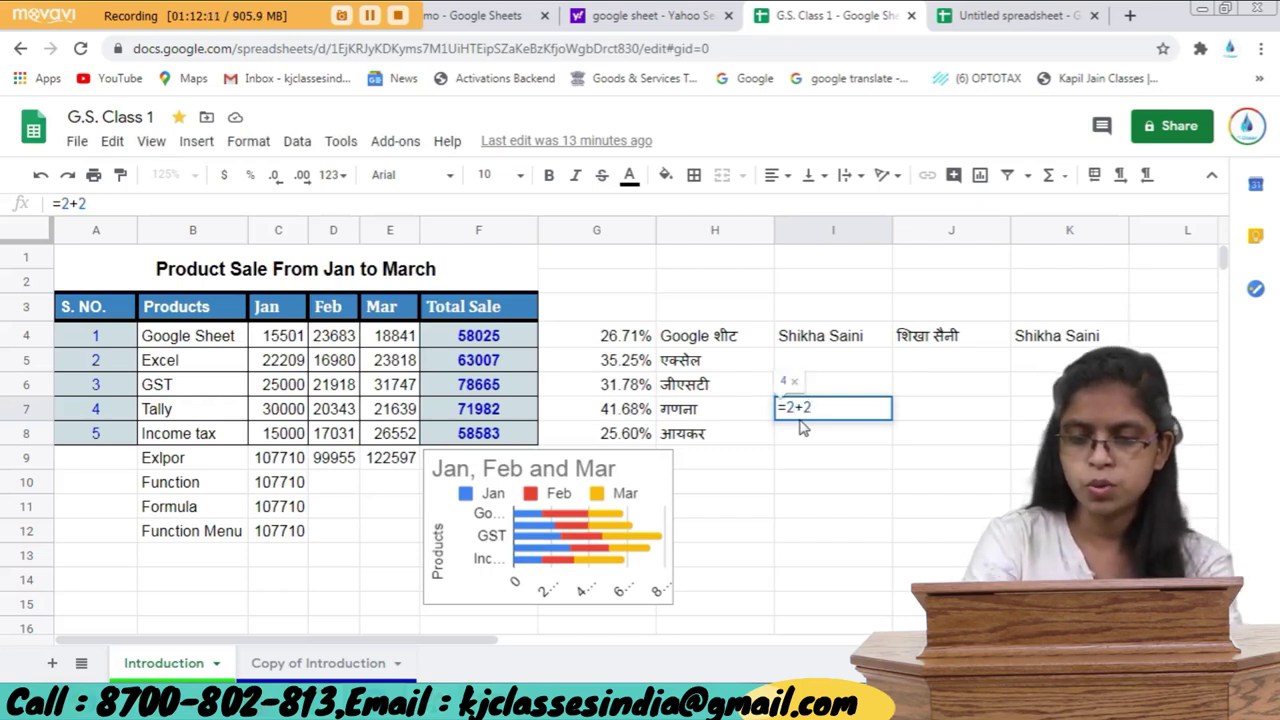
key(Return)
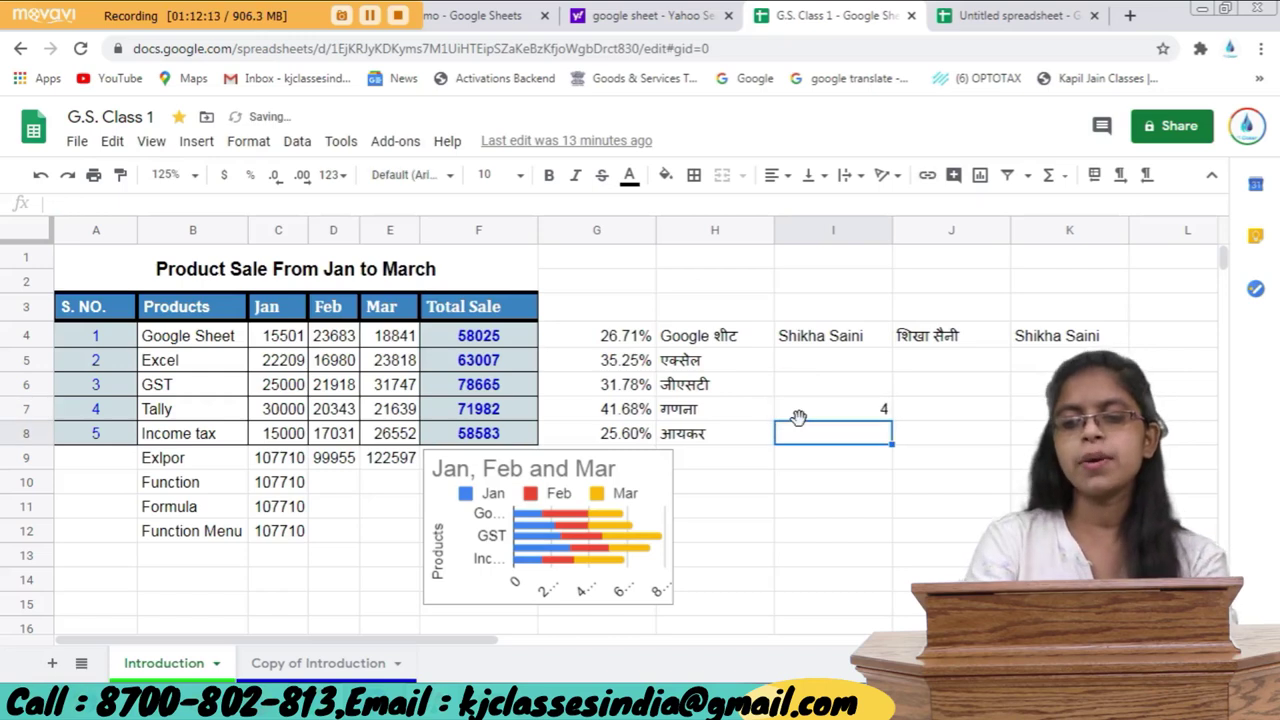
key(Up)
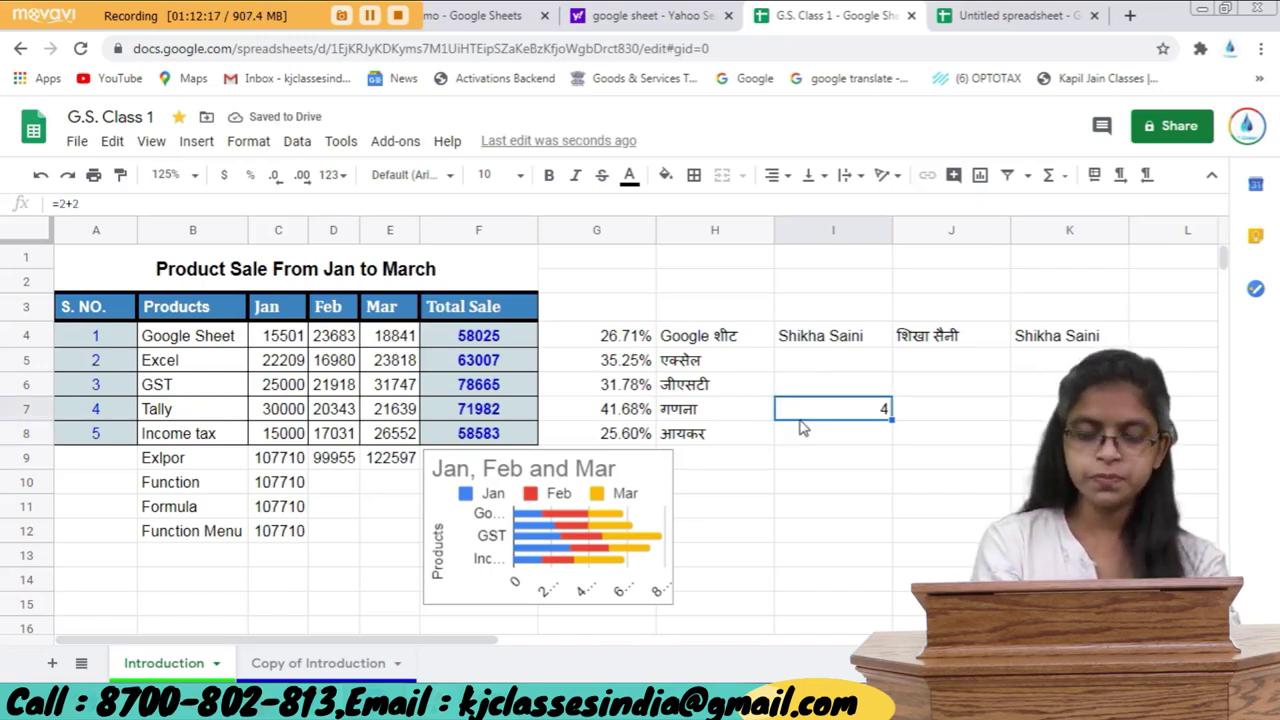
Extend the I7 formula to =2+2-1+5-2, giving 6.
double_click(799, 418)
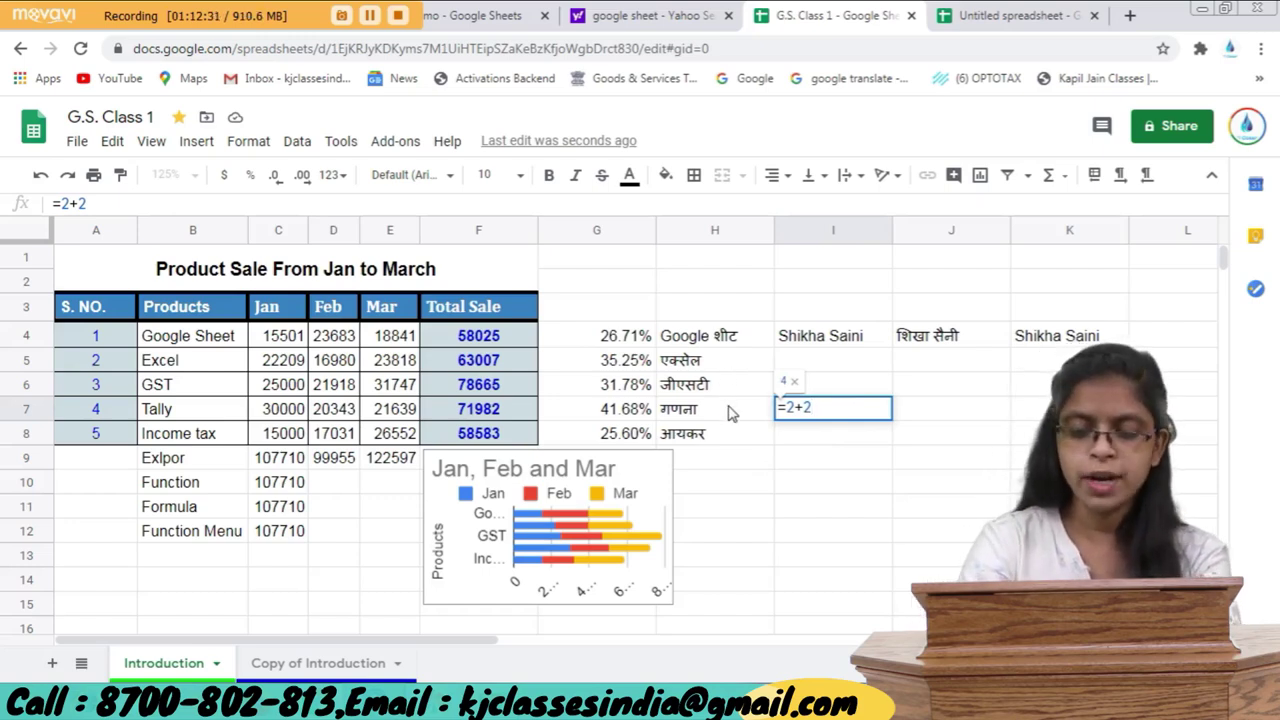
text(-1)
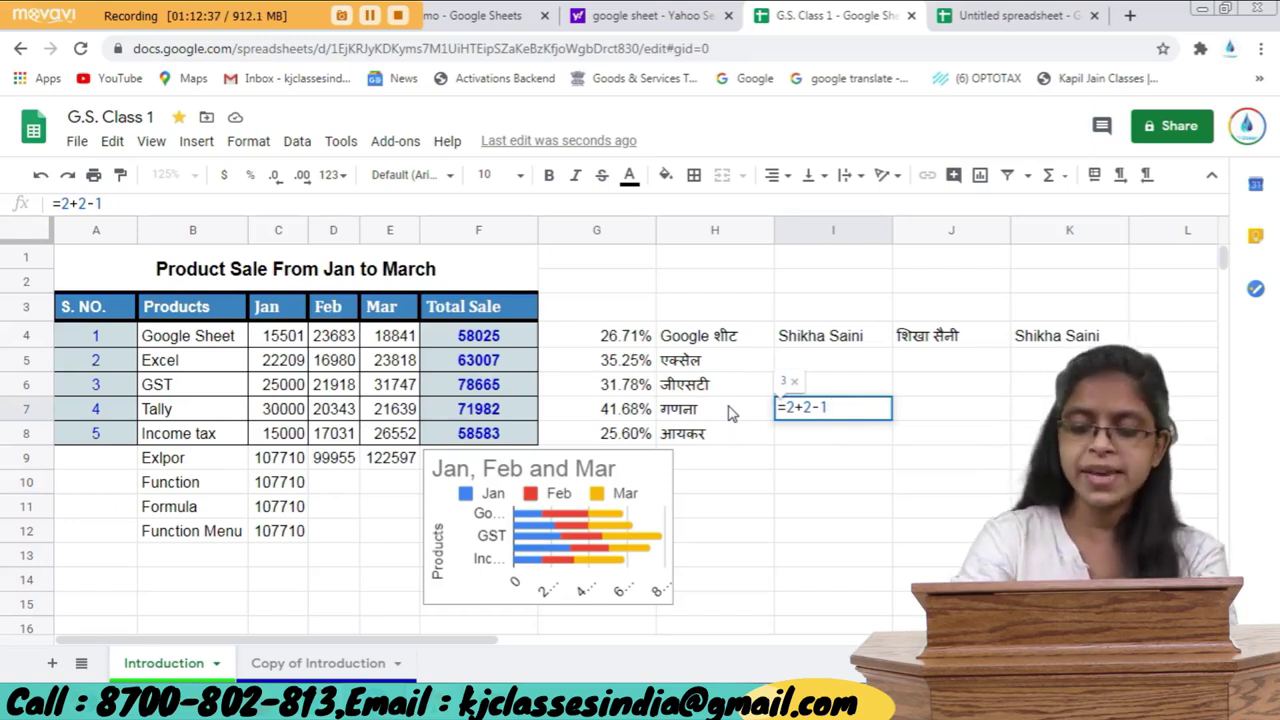
text(+5)
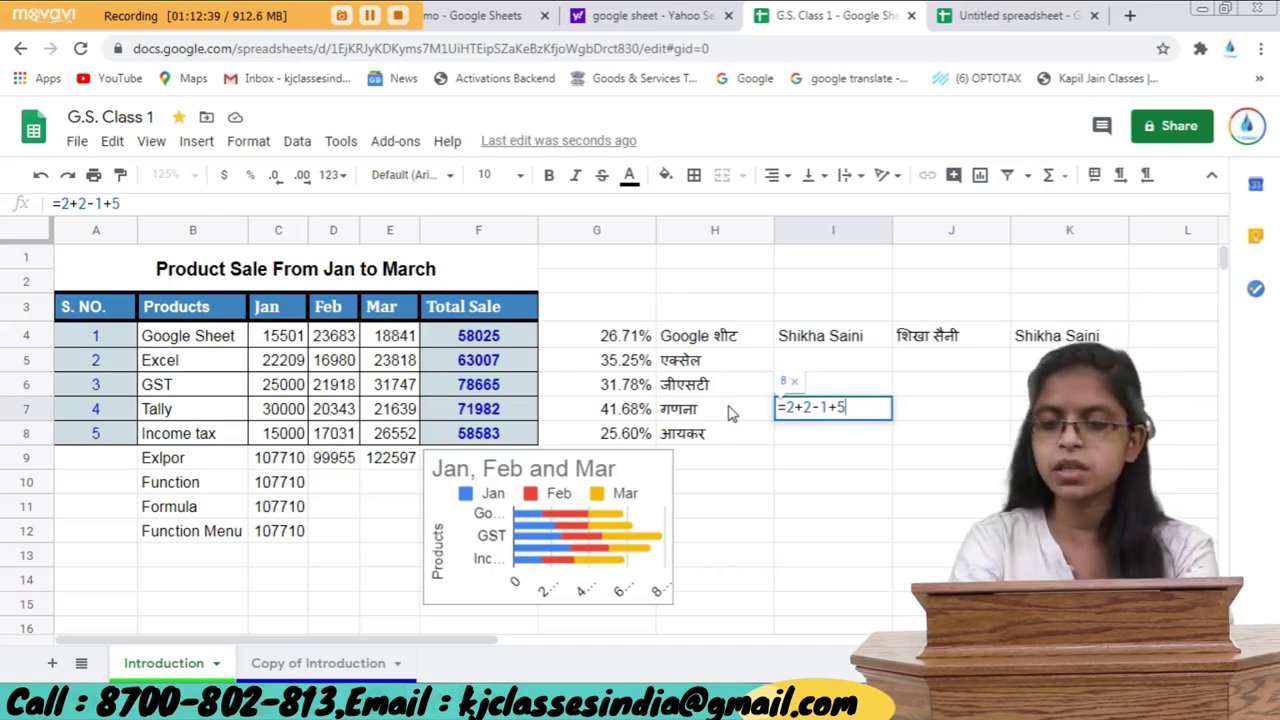
text(-2)
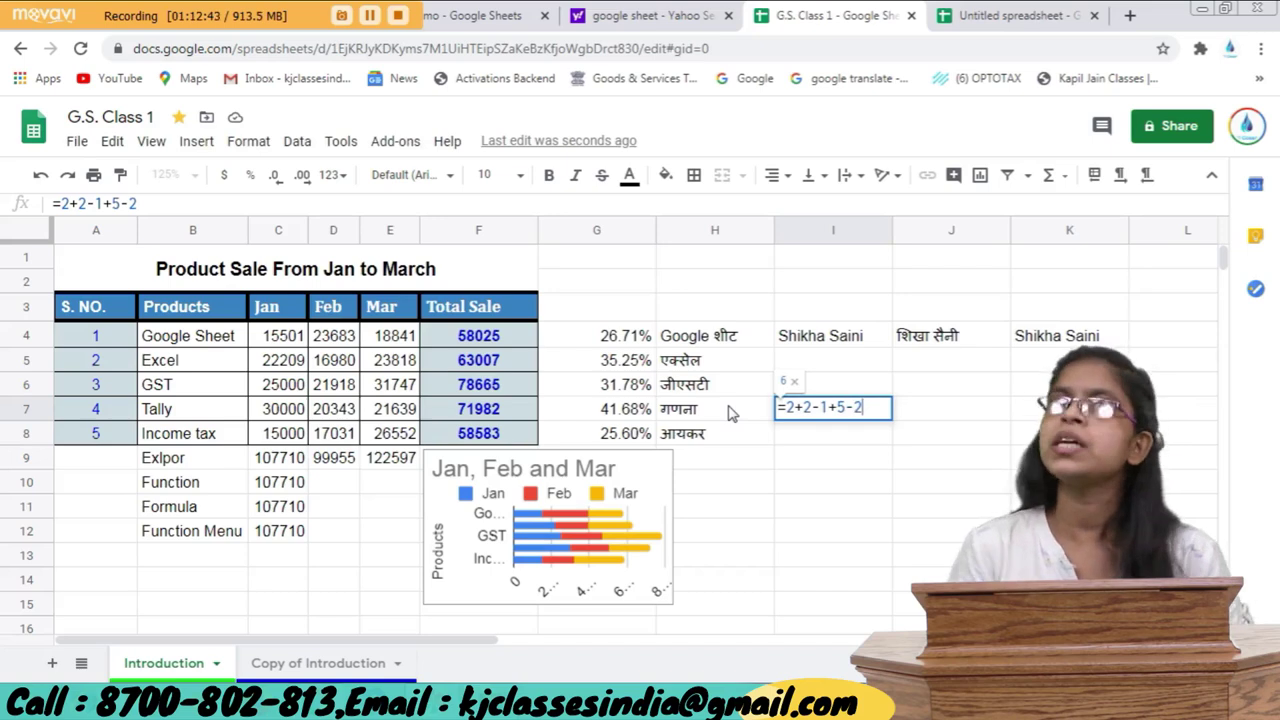
key(Return)
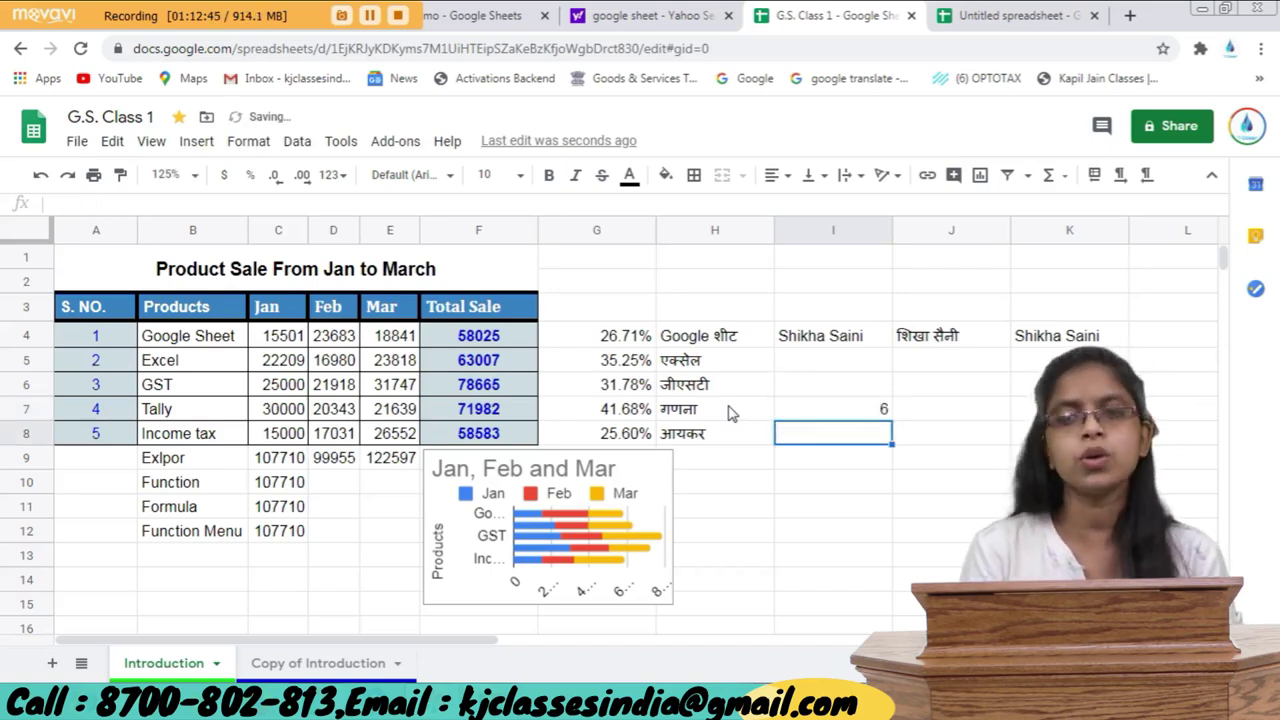
key(Up)
Bracket 2+2 and 1+5 in I7's formula, making =(2+2)-(1+5)-2, which returns -4.
key(F2)
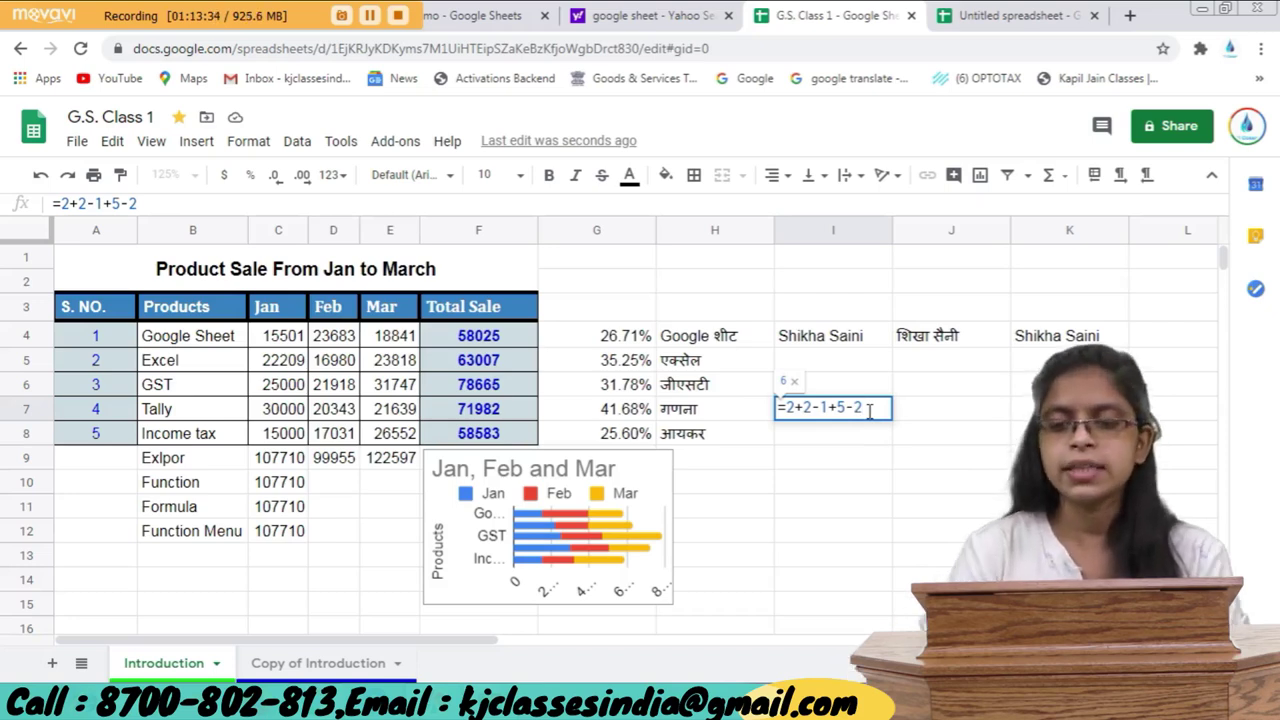
click(786, 407)
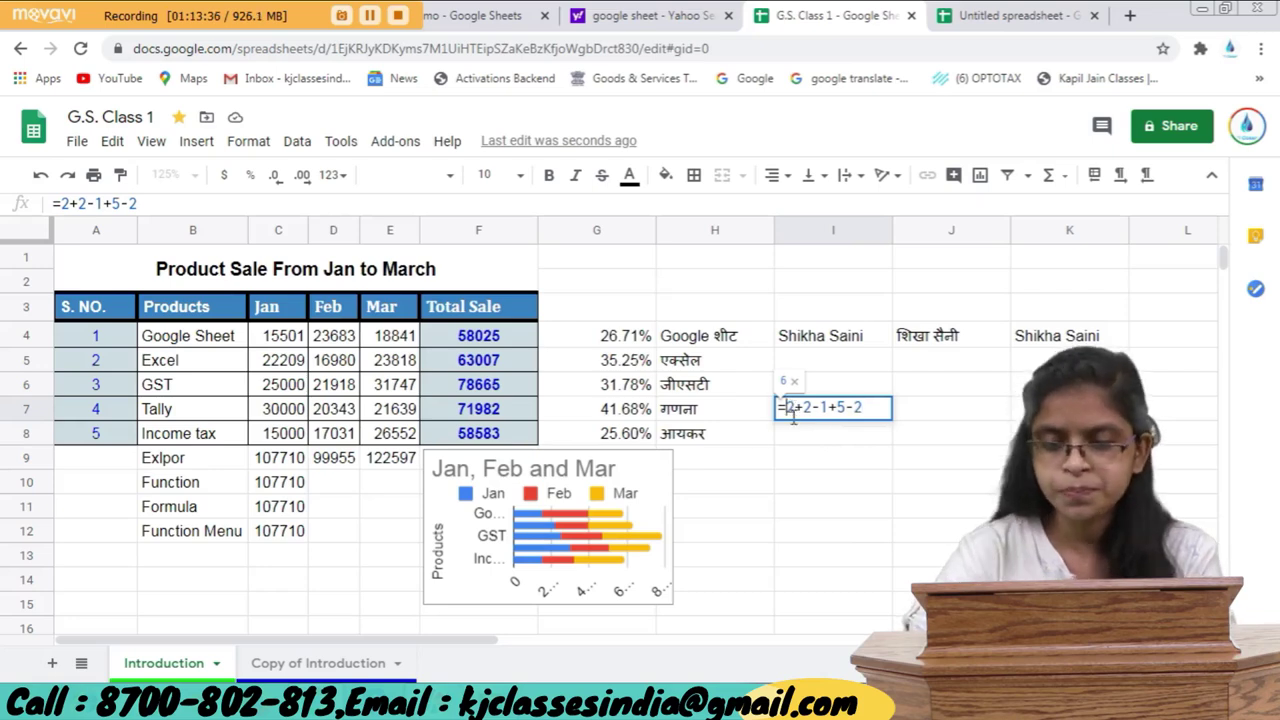
text(()
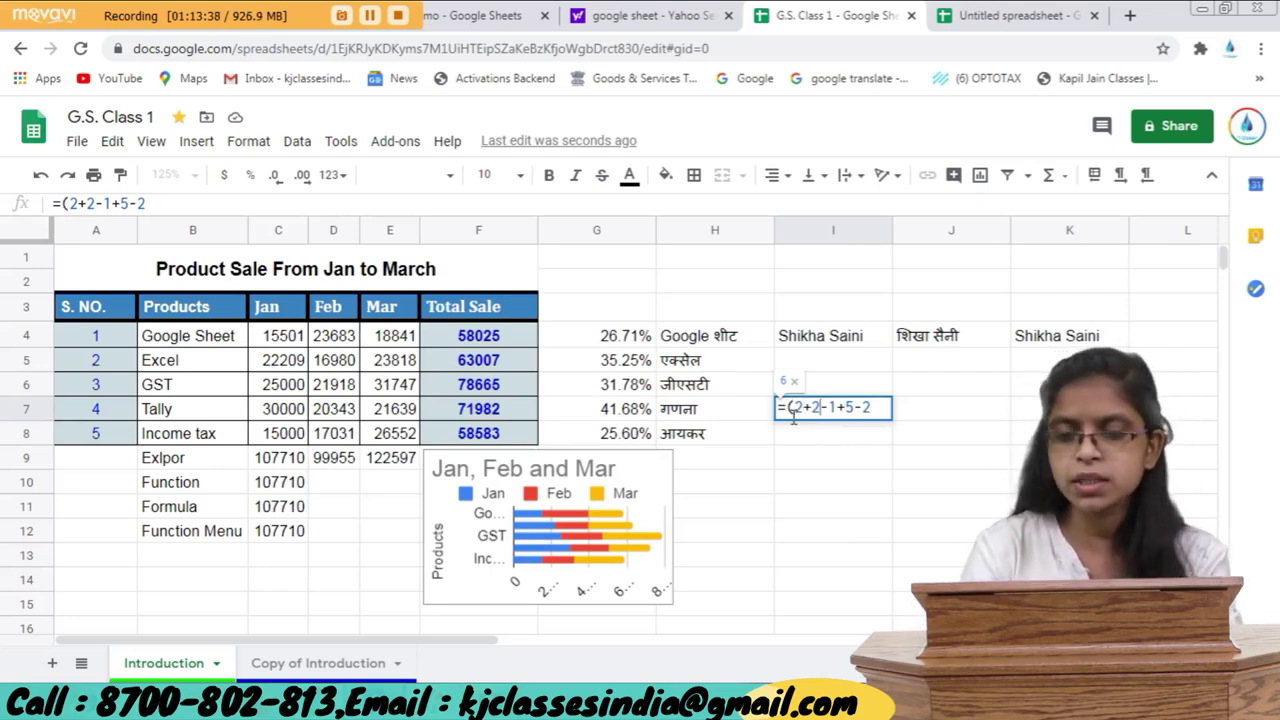
key(Right)
key(Right)
key(Right)
text())
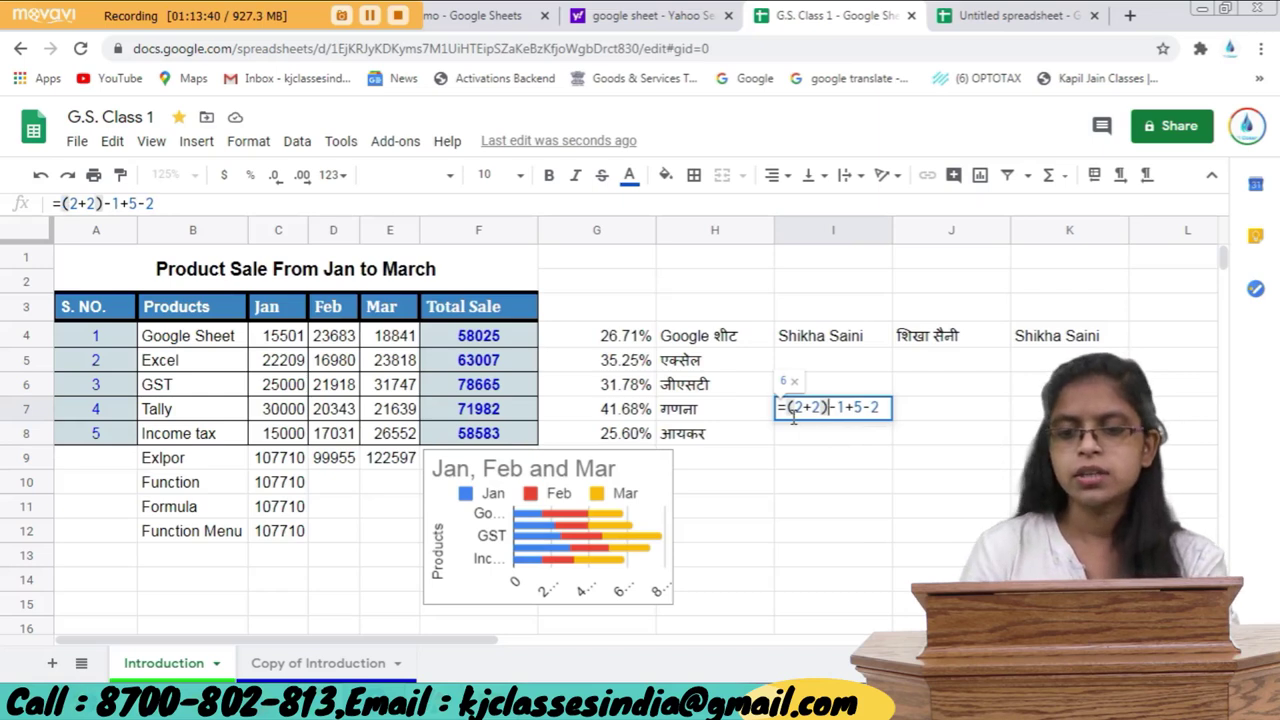
key(Right)
key(Right)
key(Right)
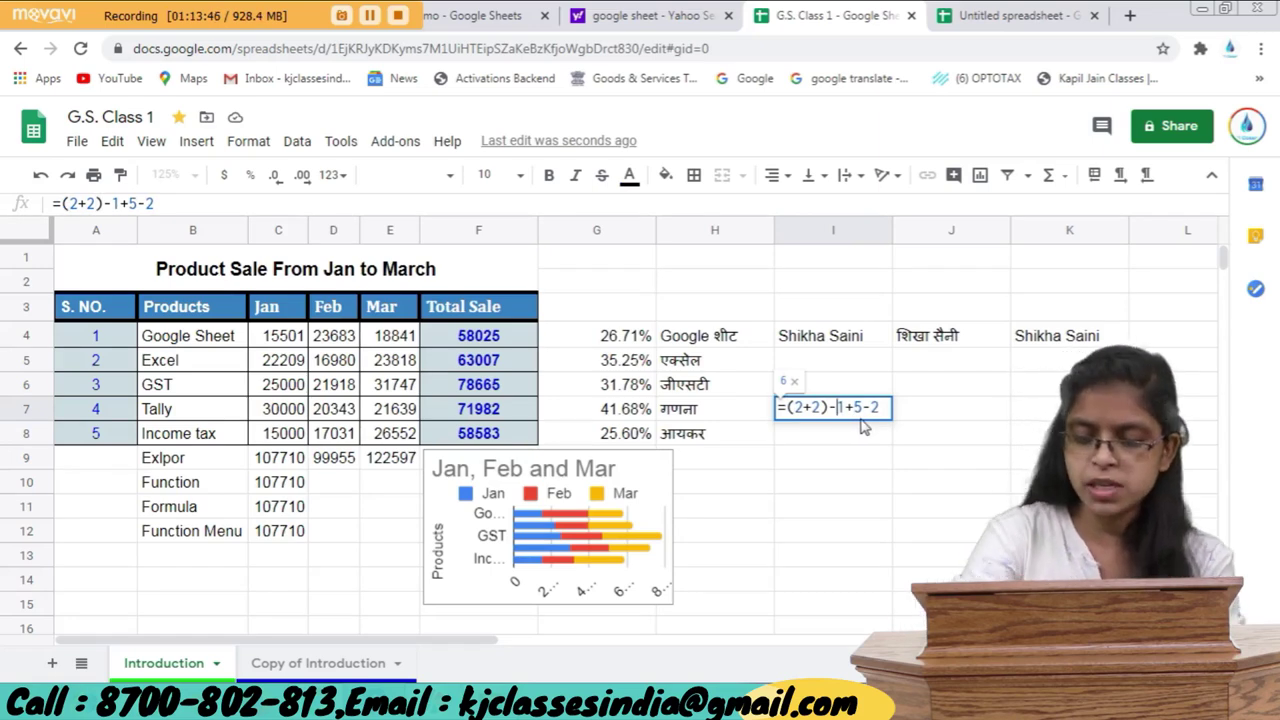
key(Left)
key(Left)
text(()
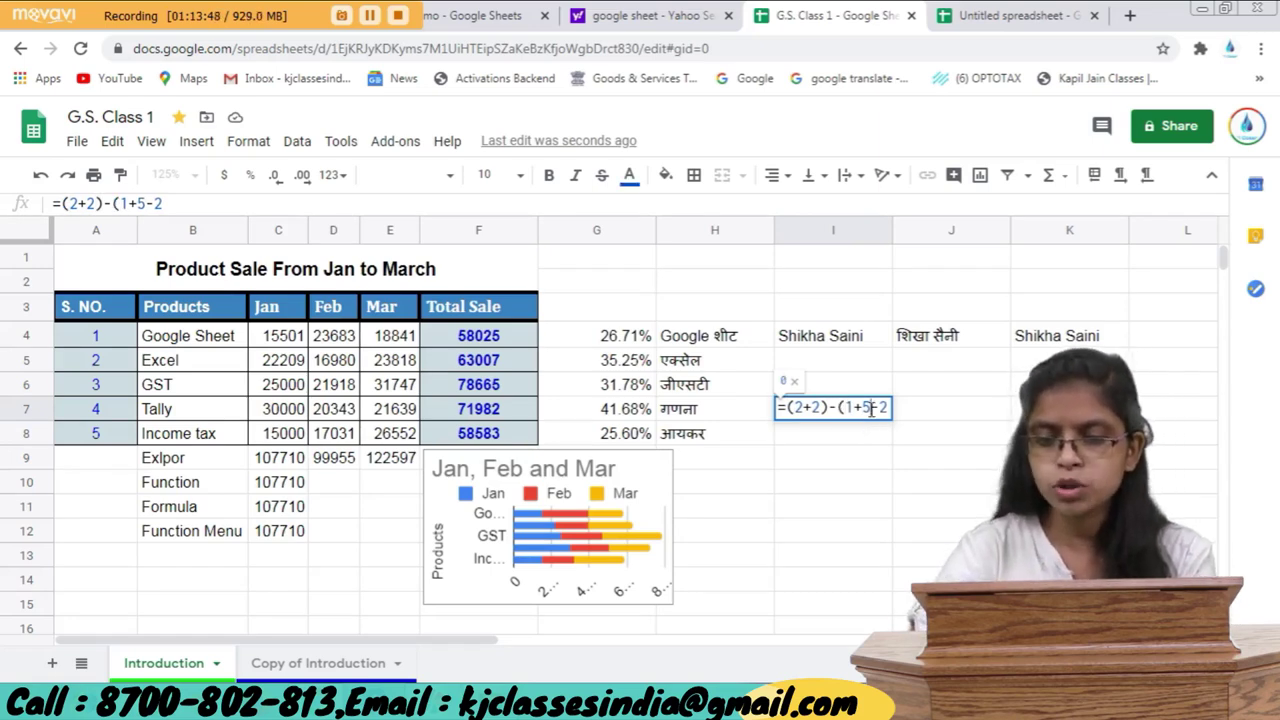
click(871, 407)
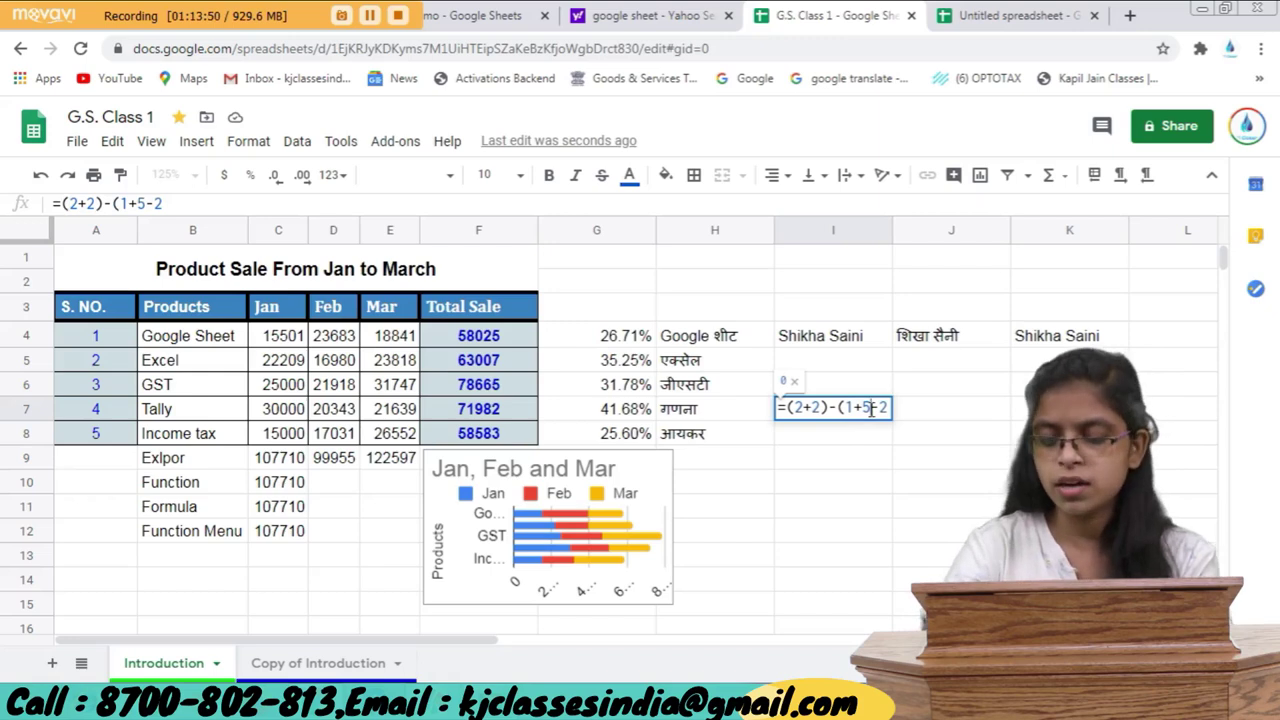
text())
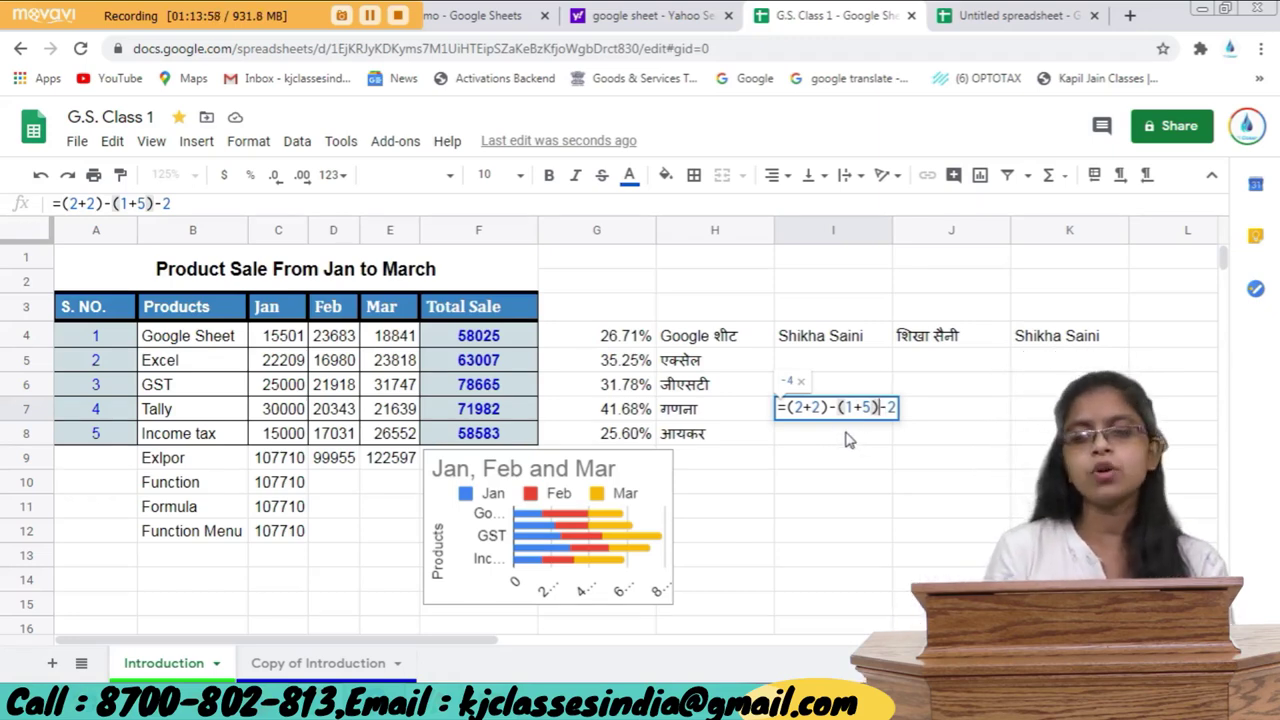
key(Return)
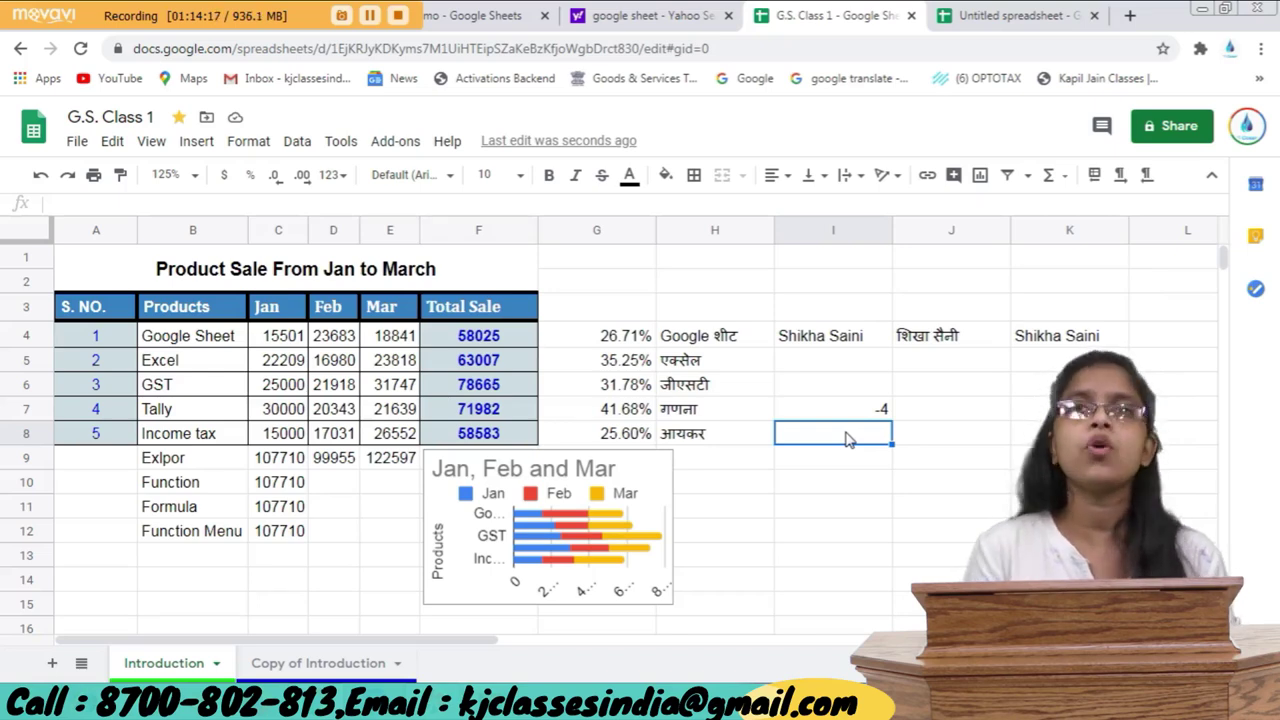
Enter =C4*12 in cell I5 to get 186012.
click(275, 340)
click(834, 366)
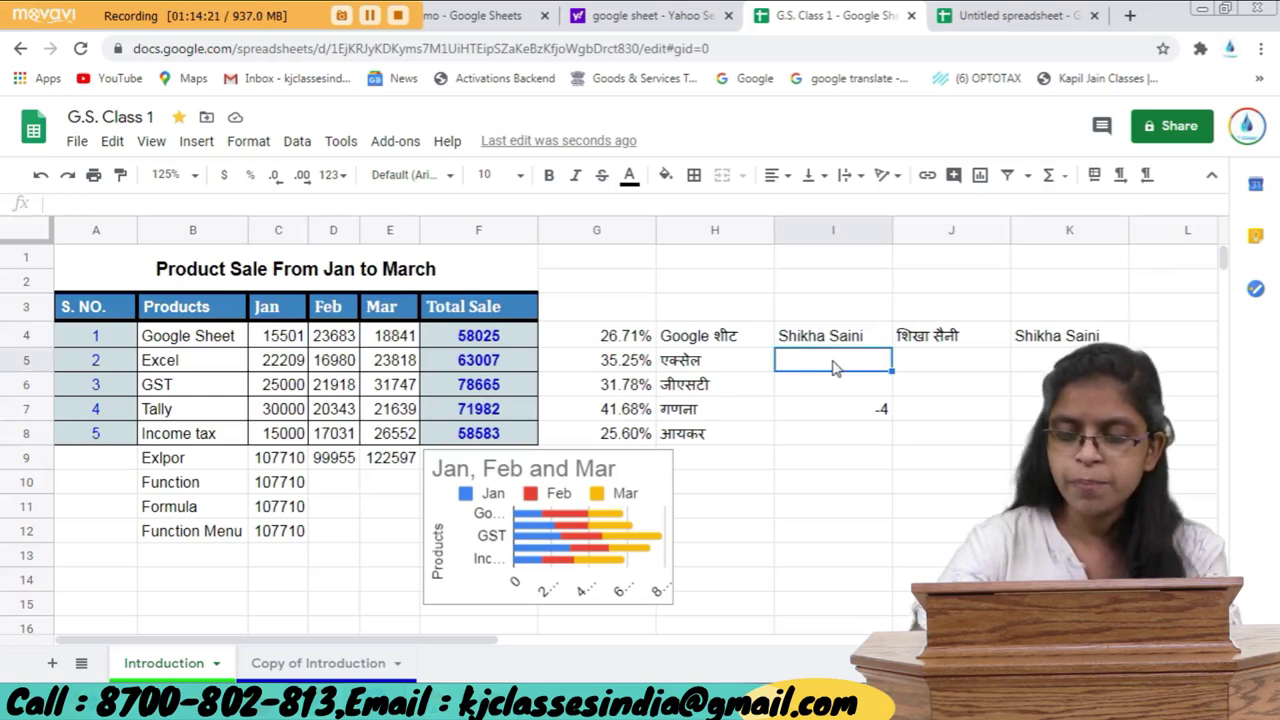
text(=)
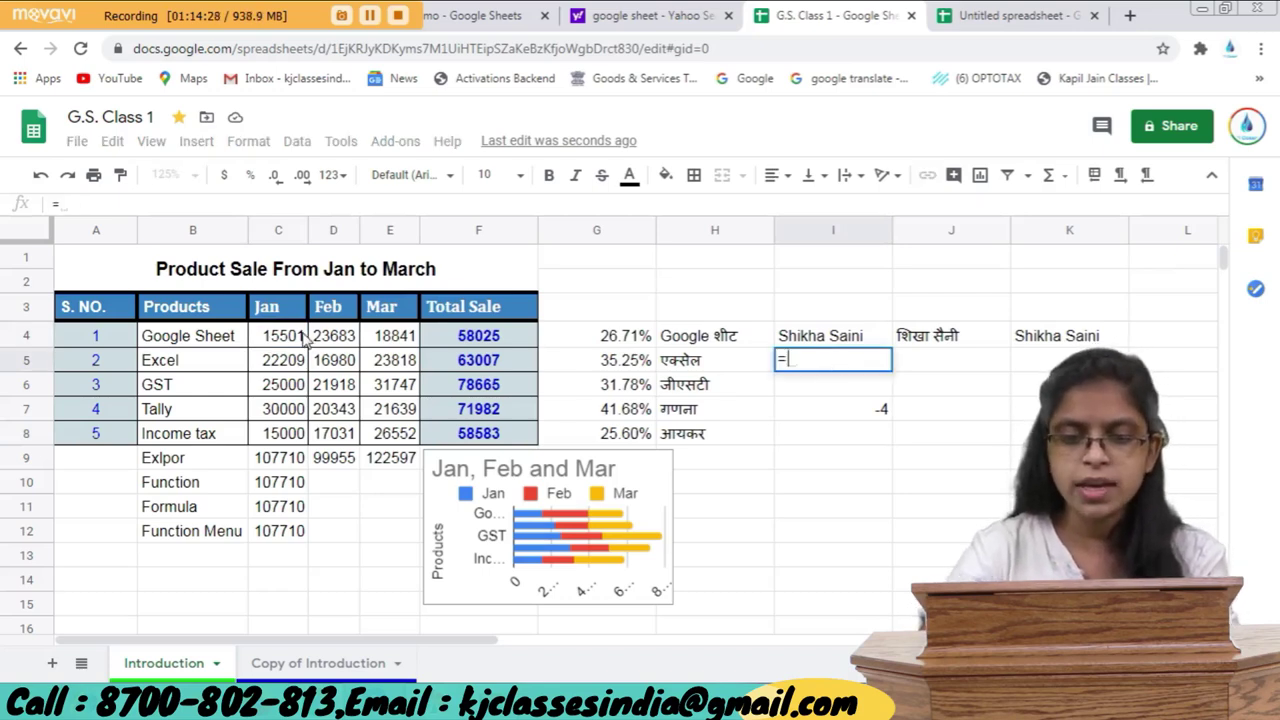
click(301, 339)
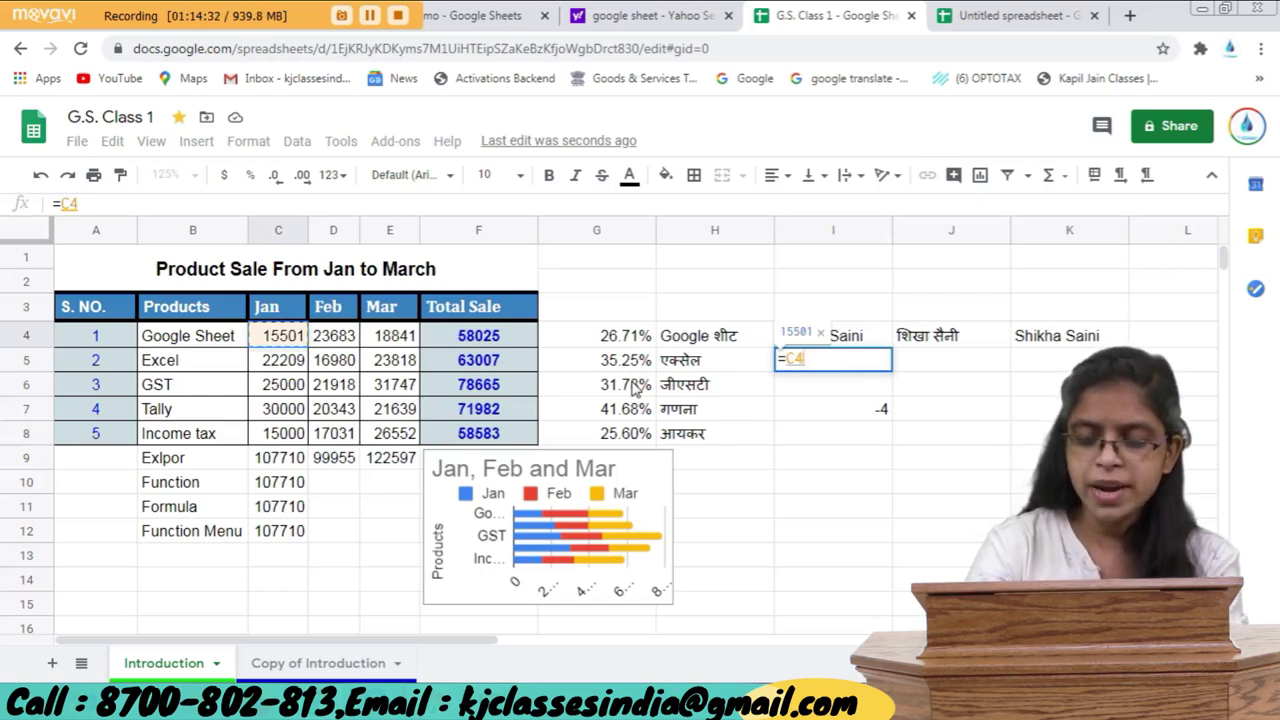
text(*)
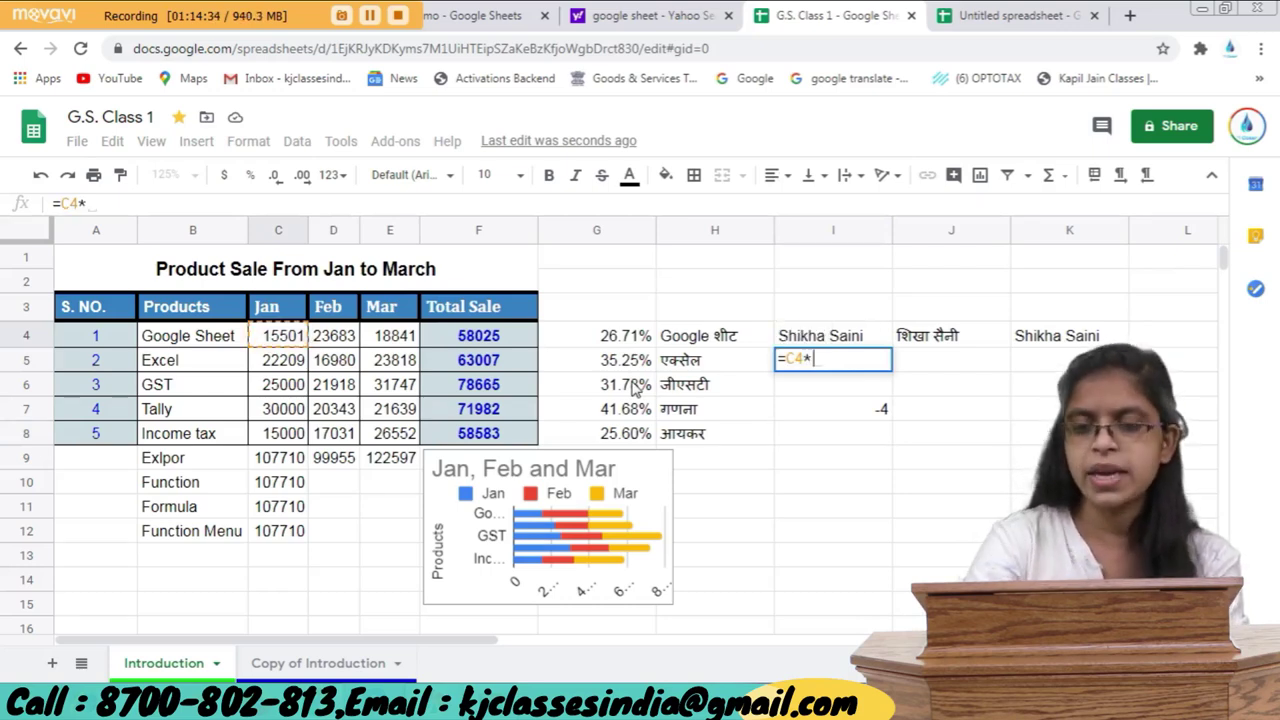
text(1)
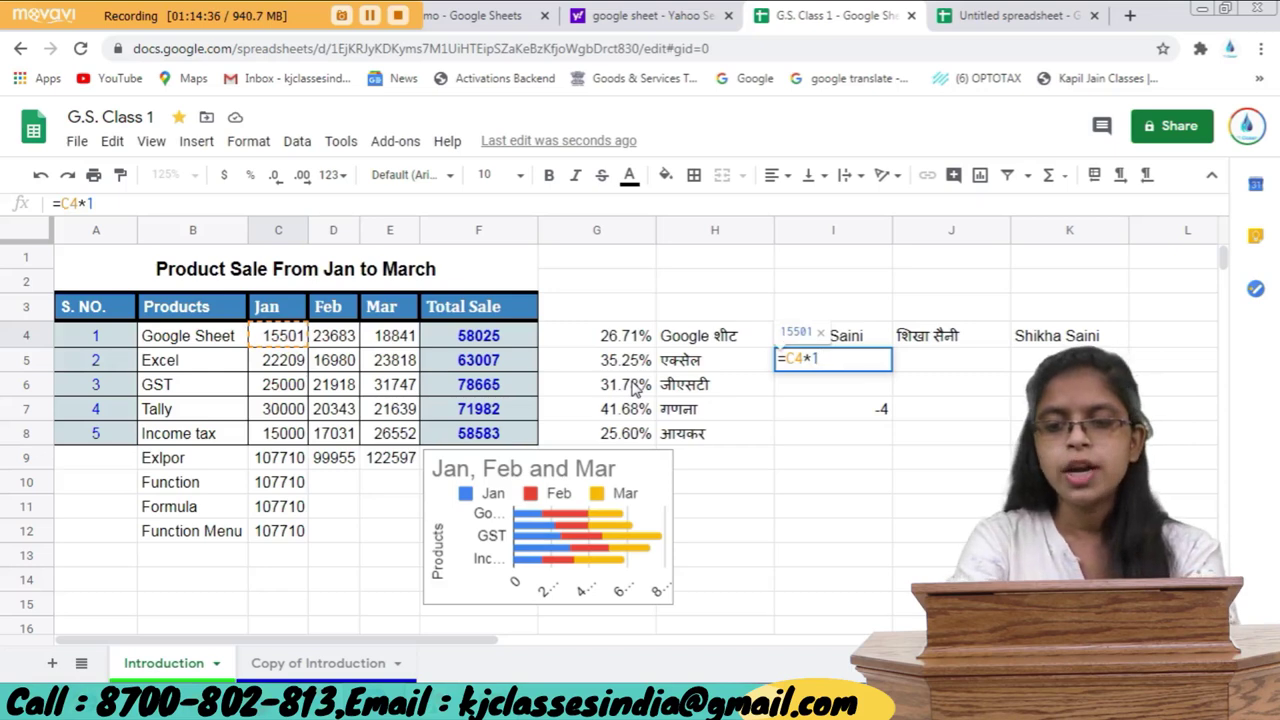
text(2)
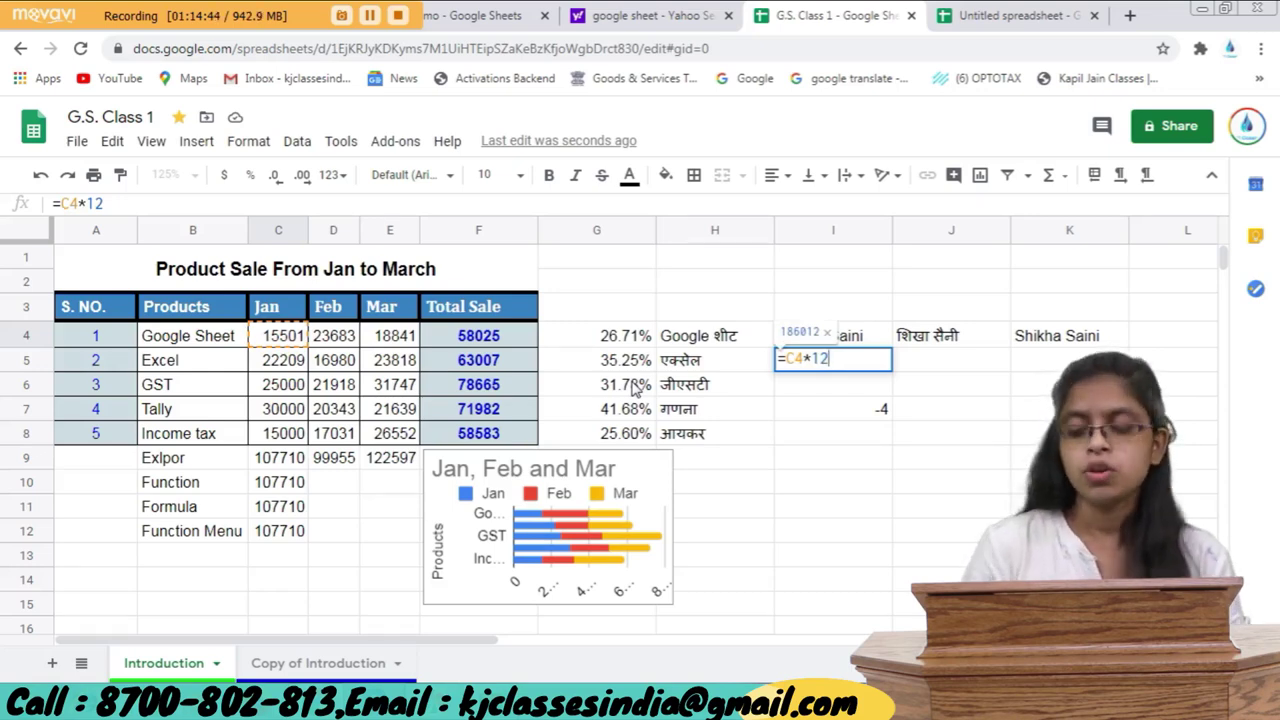
key(Return)
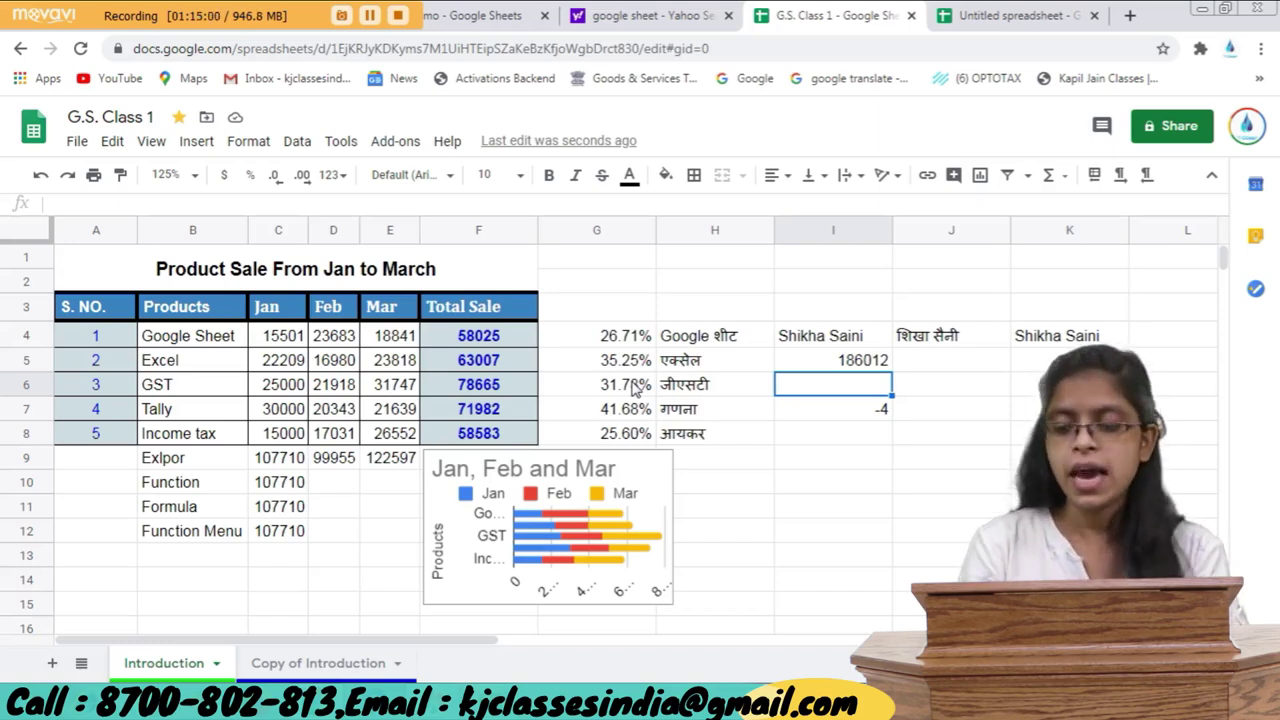
key(Down)
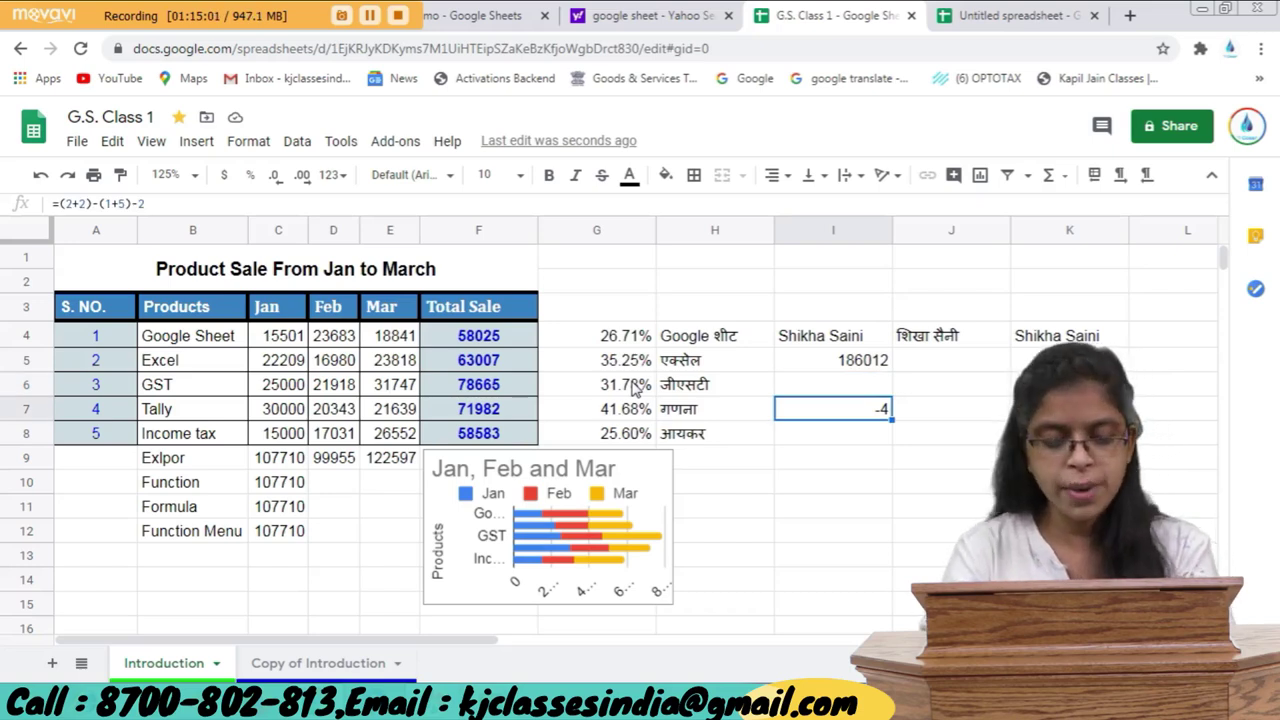
key(F2)
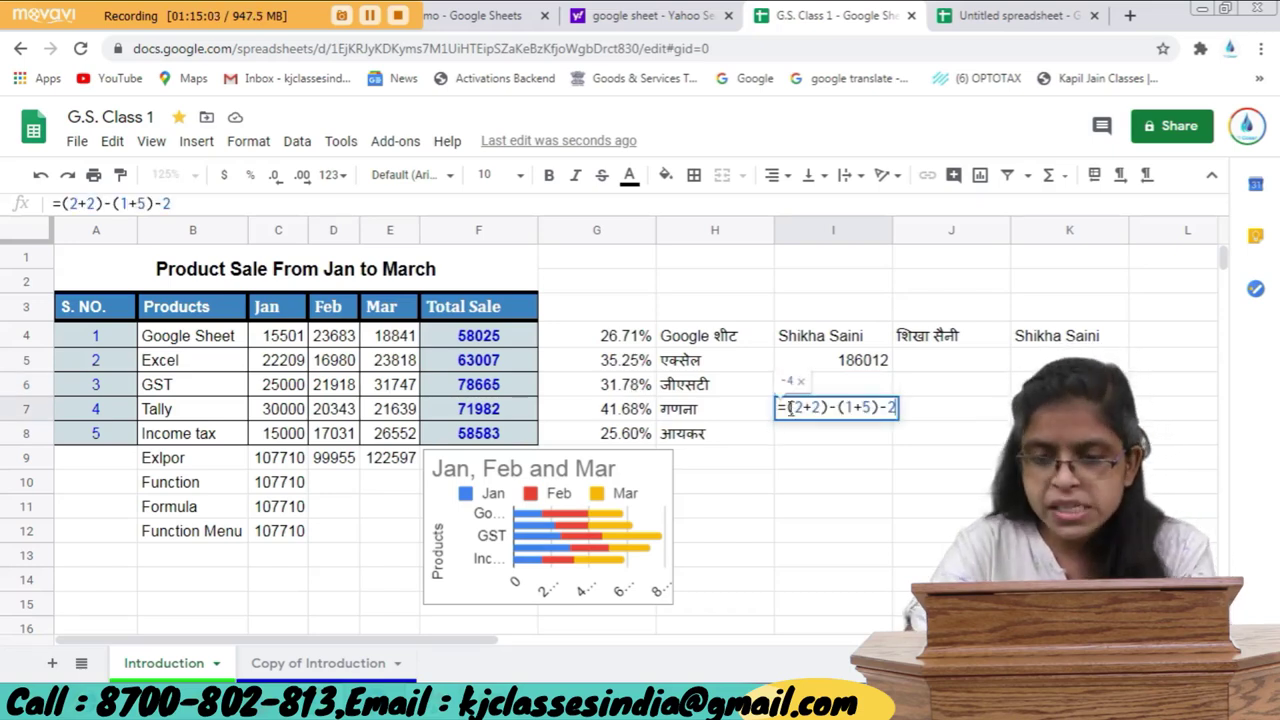
drag(789, 407, 827, 407)
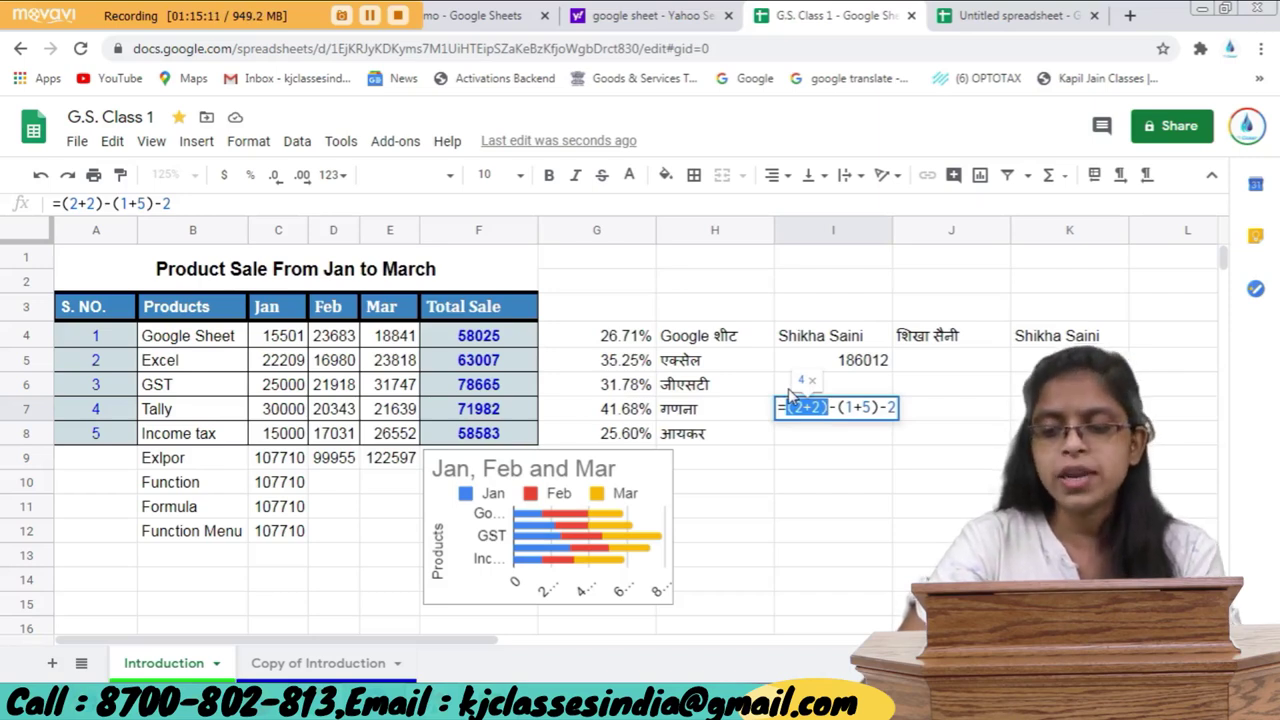
key(Right)
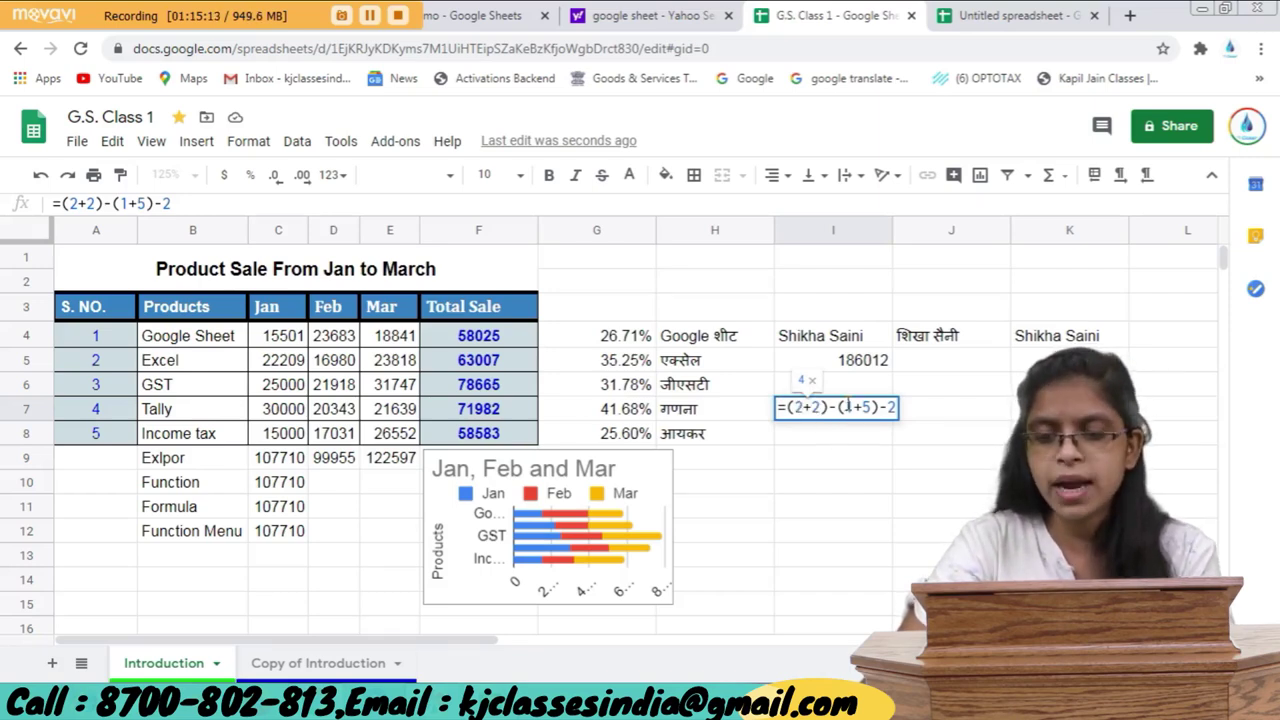
drag(871, 407, 848, 413)
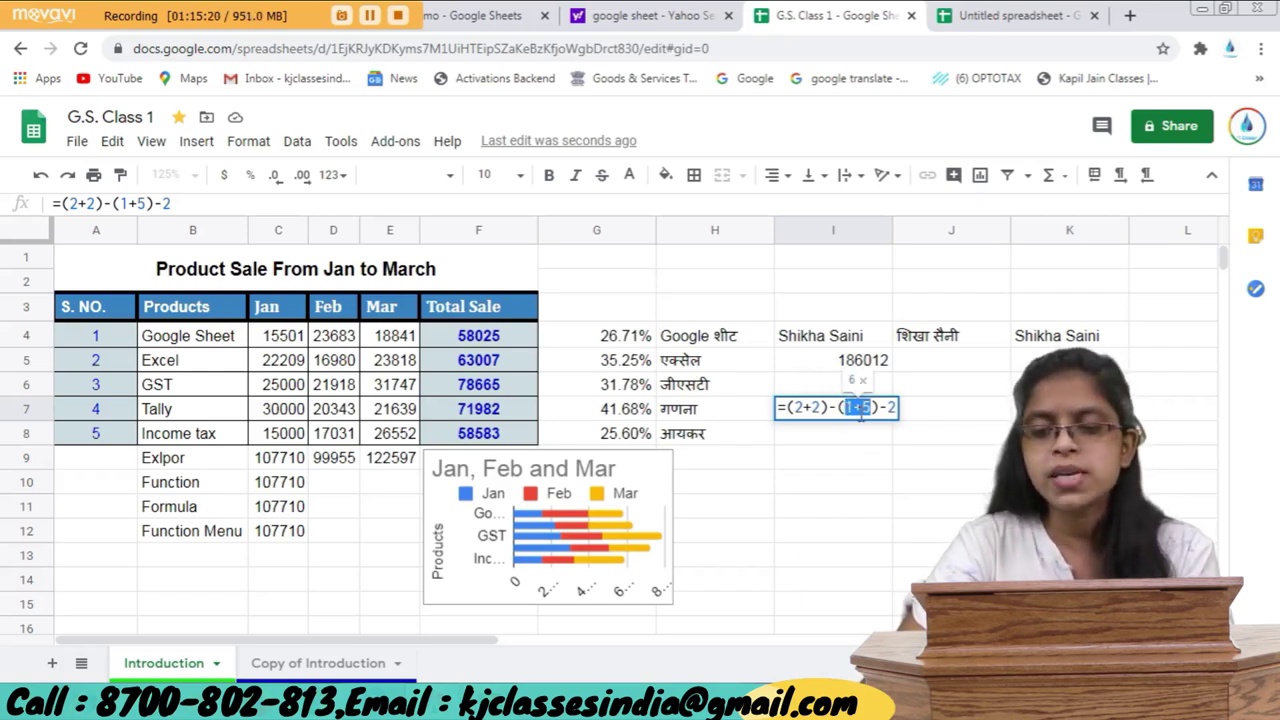
click(853, 408)
drag(838, 408, 876, 438)
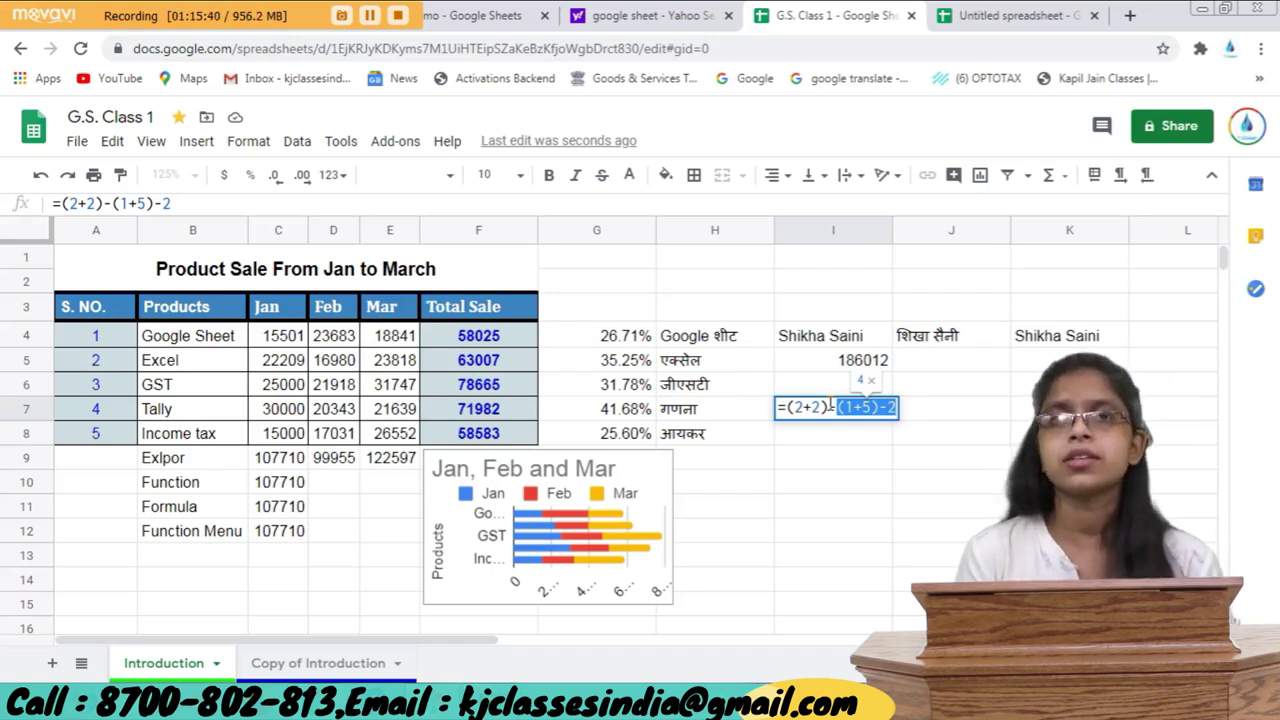
key(Return)
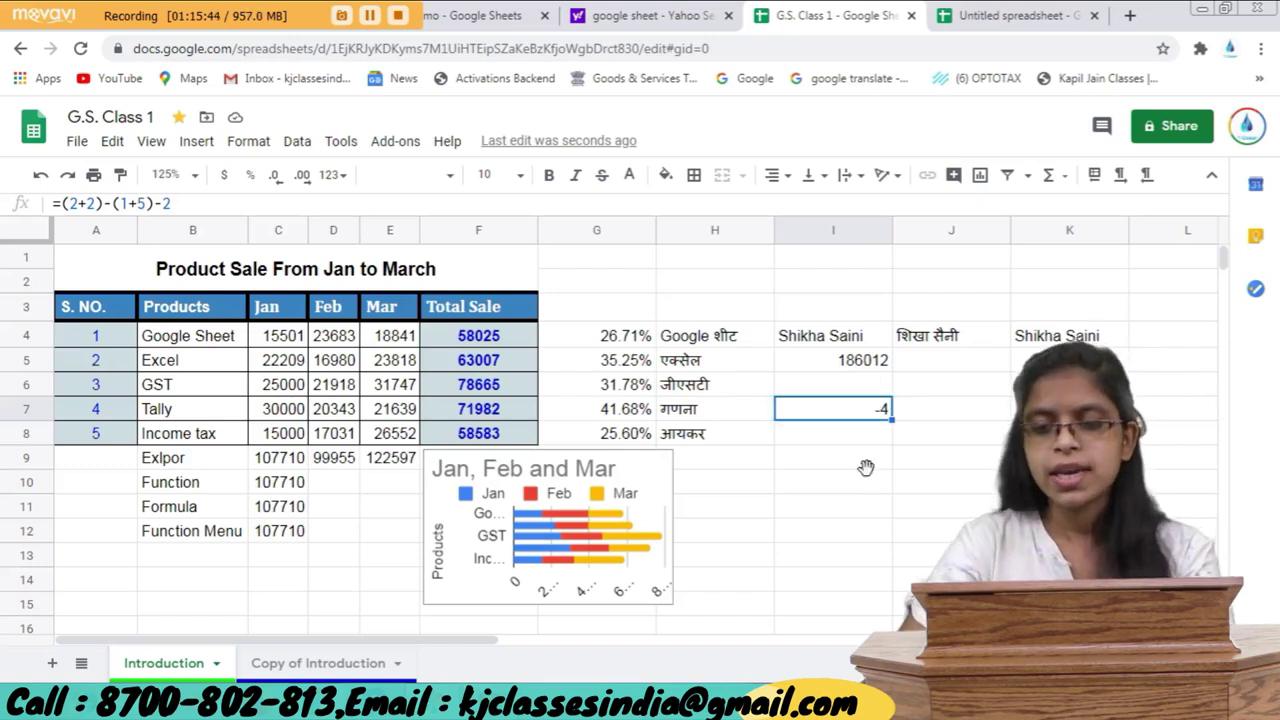
click(850, 482)
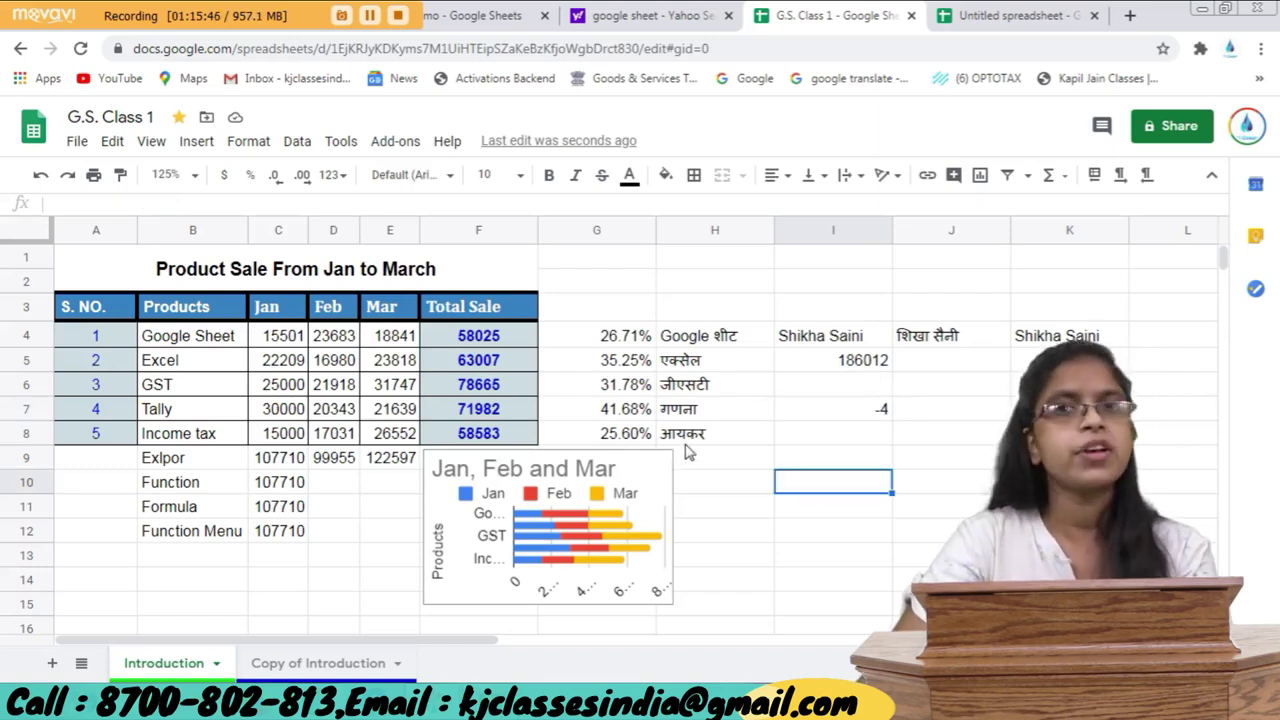
click(845, 361)
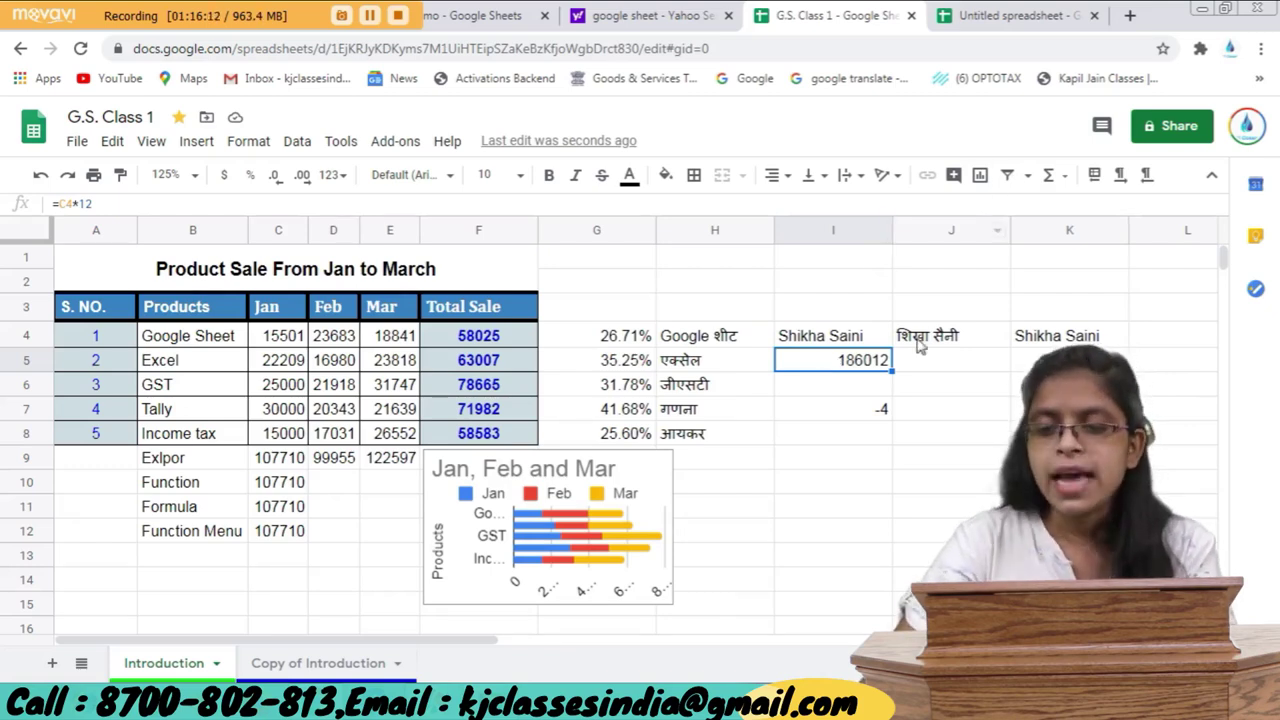
click(785, 417)
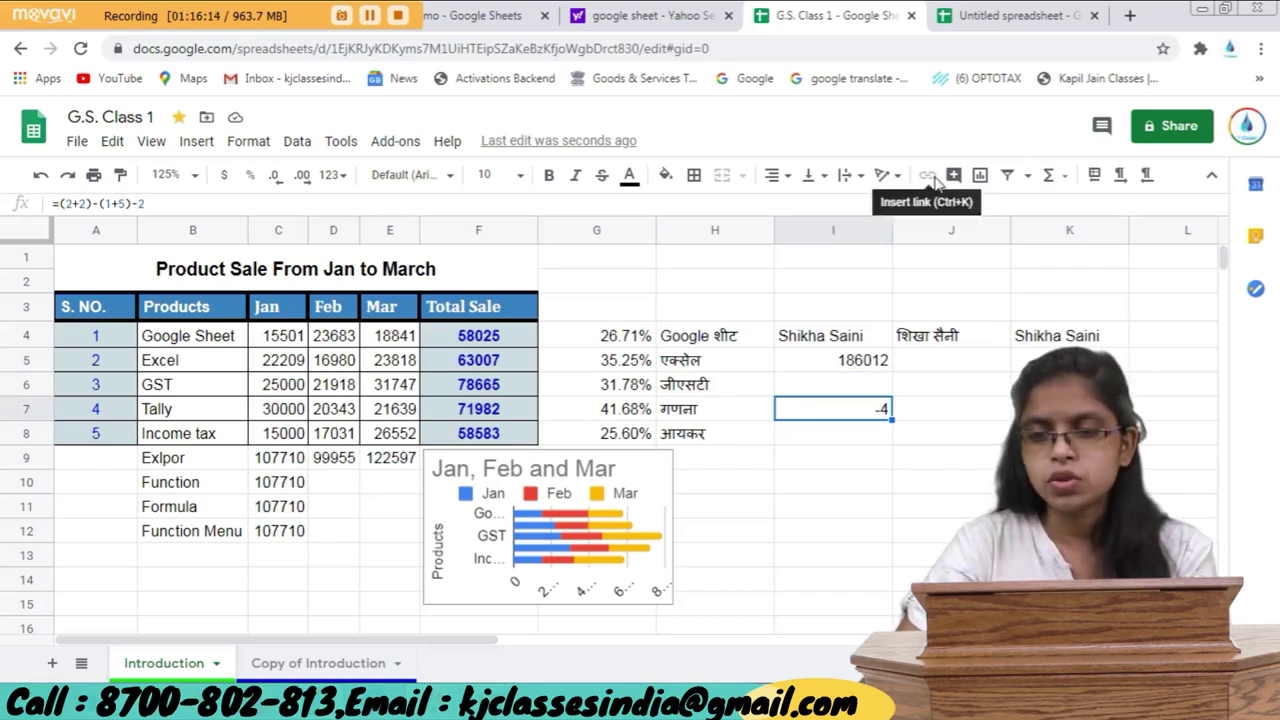
click(975, 438)
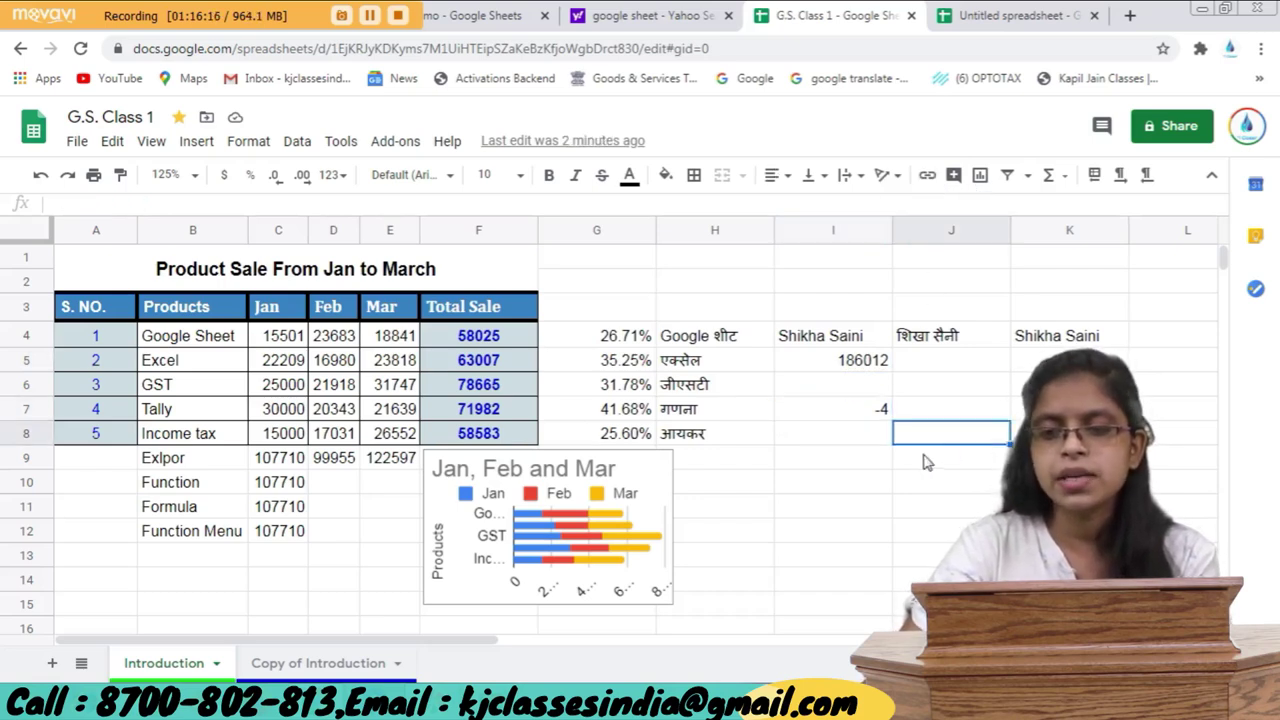
scroll(908, 467, down, 2)
scroll(908, 467, up, 1)
scroll(611, 463, down, 2)
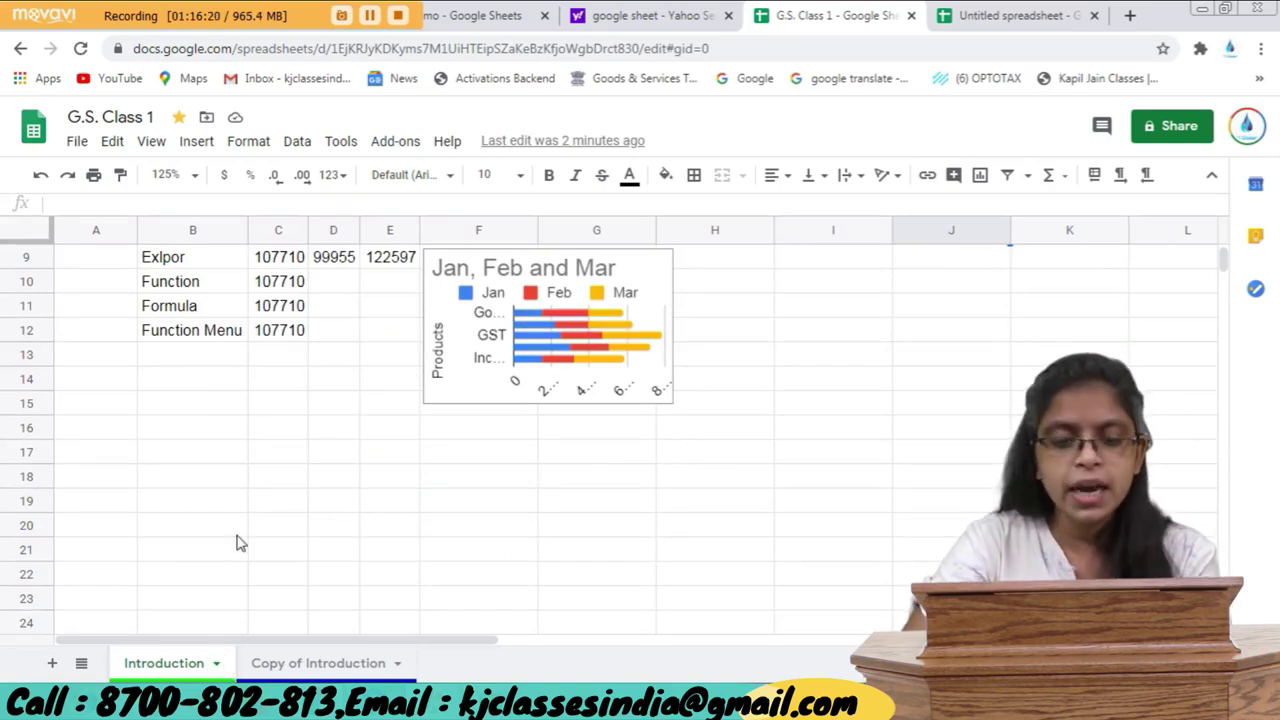
scroll(240, 543, up, 2)
scroll(240, 543, down, 1)
Enter Sheet1 in B16, fill down through Sheet3 in B18, and begin inserting a link.
click(183, 511)
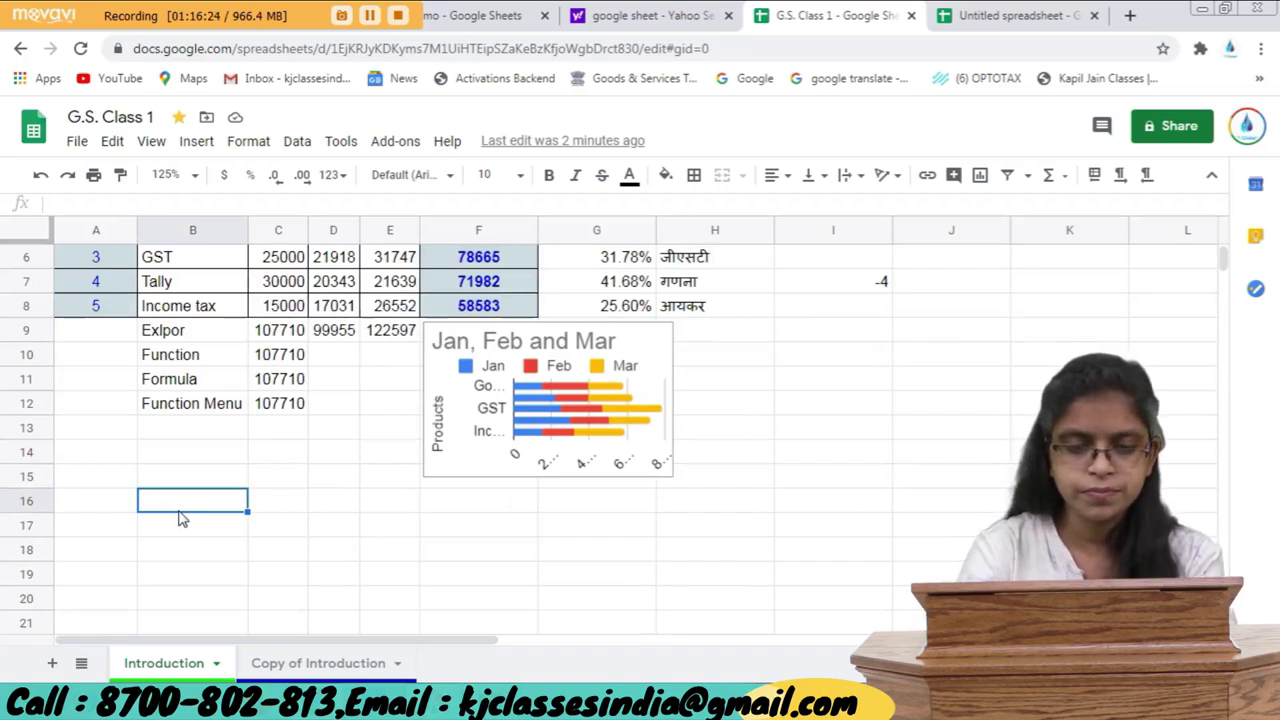
text(s)
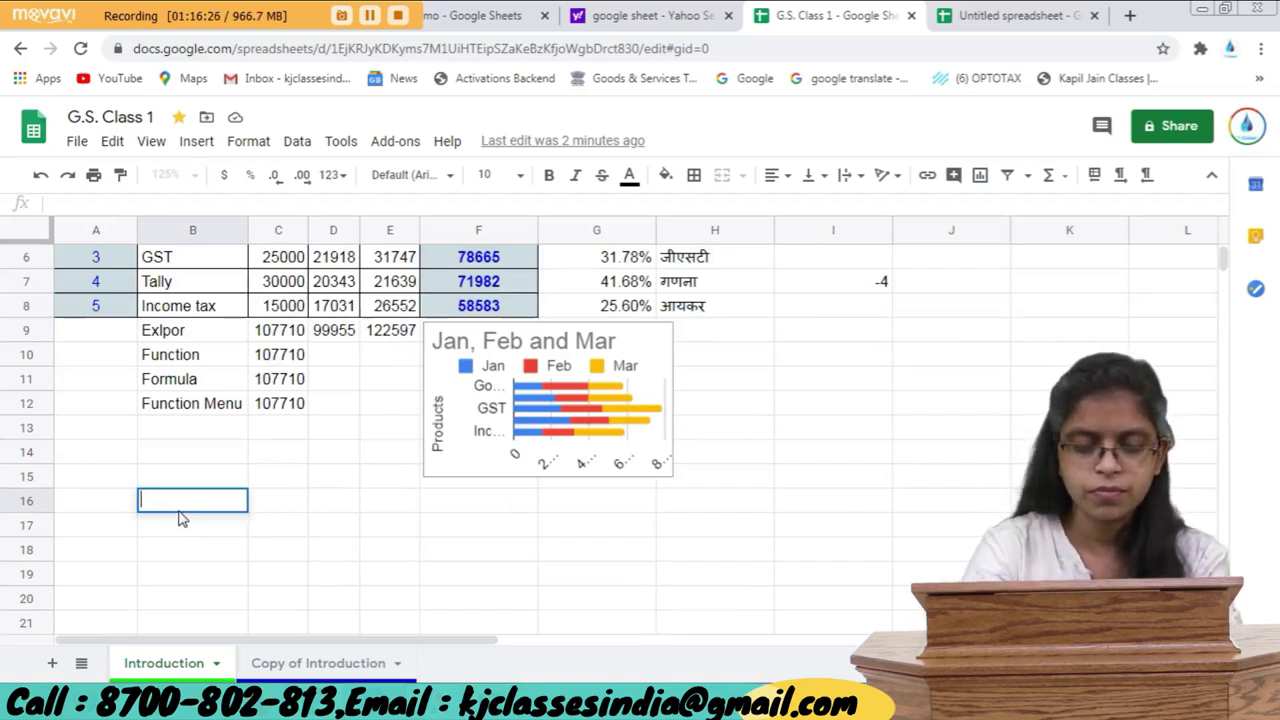
text(Sheet)
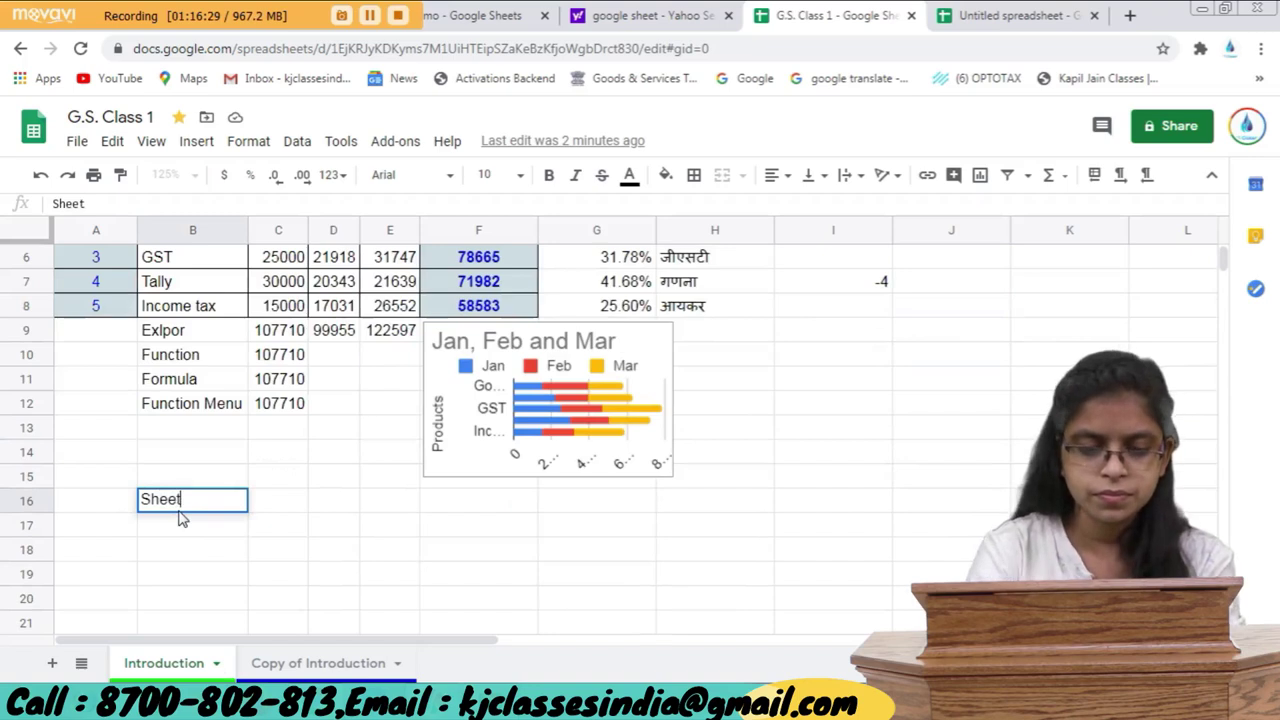
text(1)
key(Return)
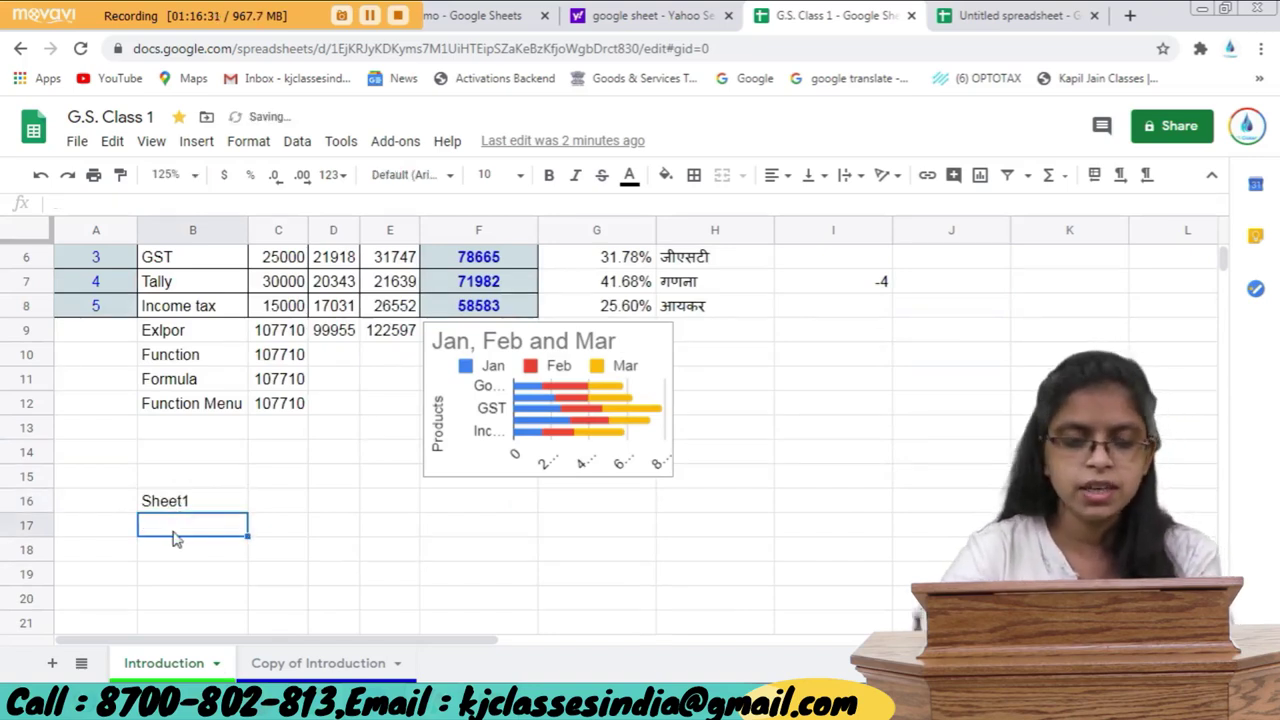
click(224, 508)
drag(248, 510, 247, 556)
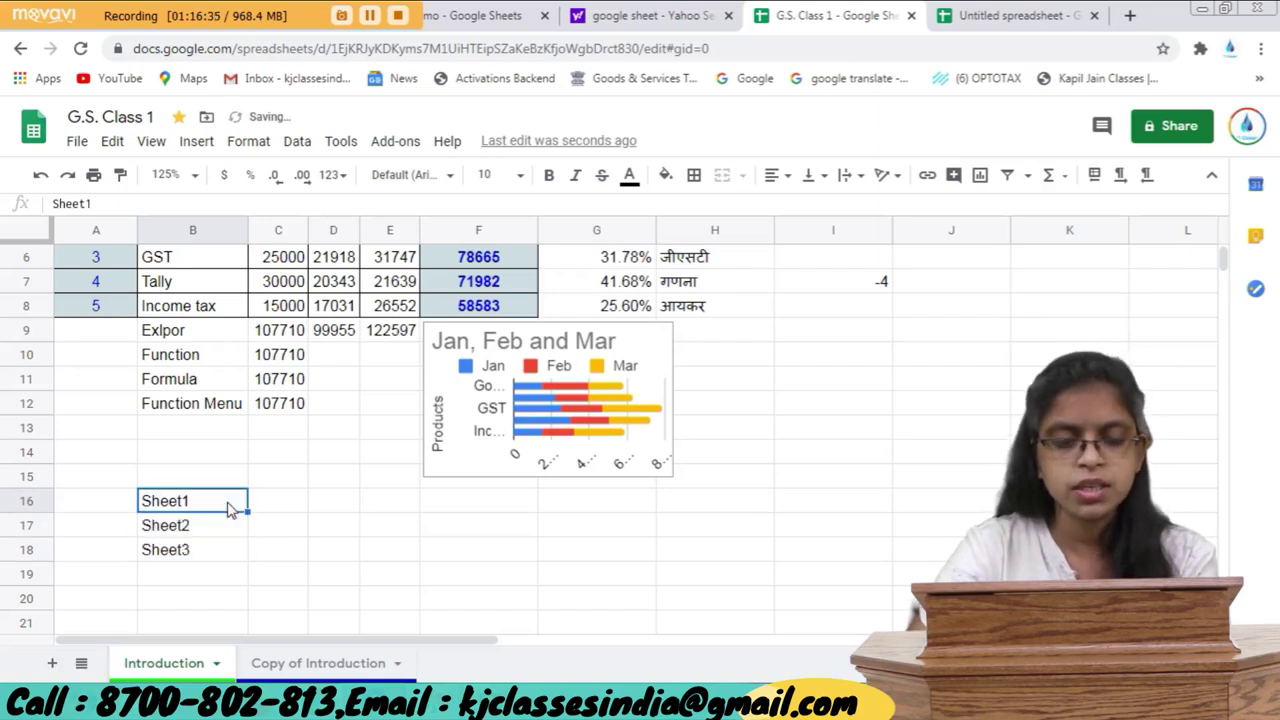
click(928, 178)
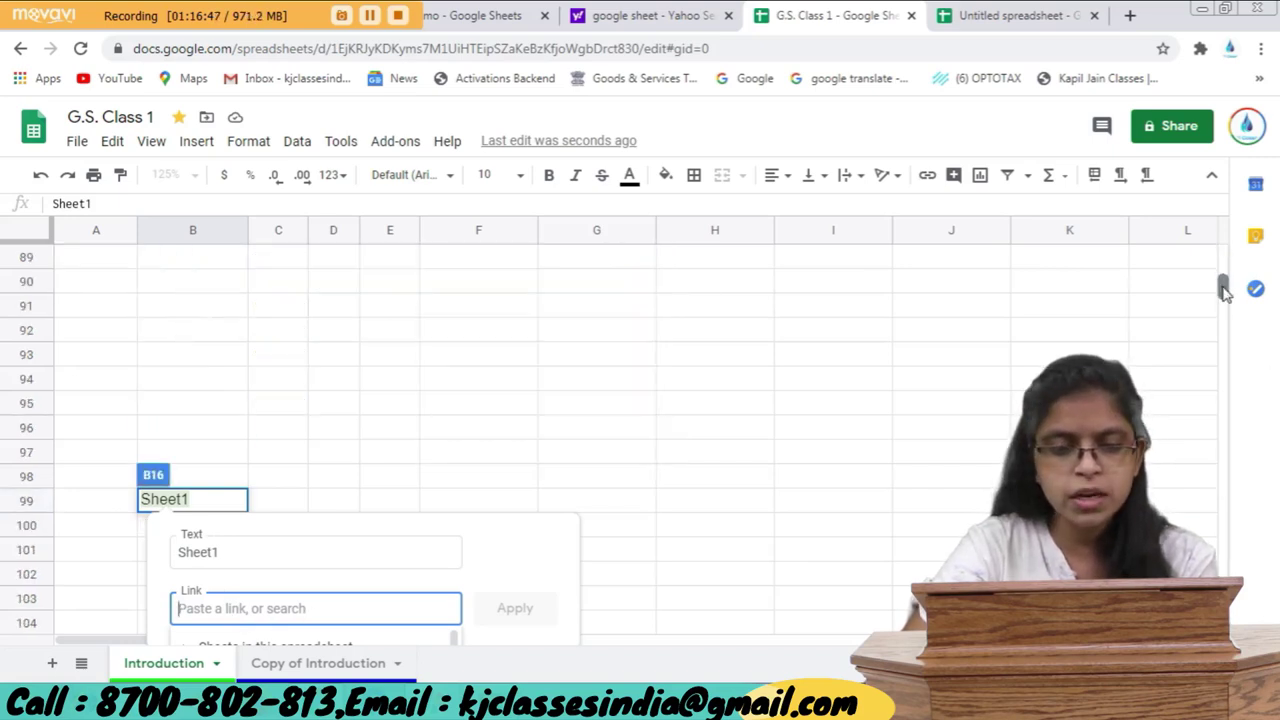
Cancel a stray 'k' in B16 and close Sheet1's link options without linking.
drag(1224, 272, 1223, 286)
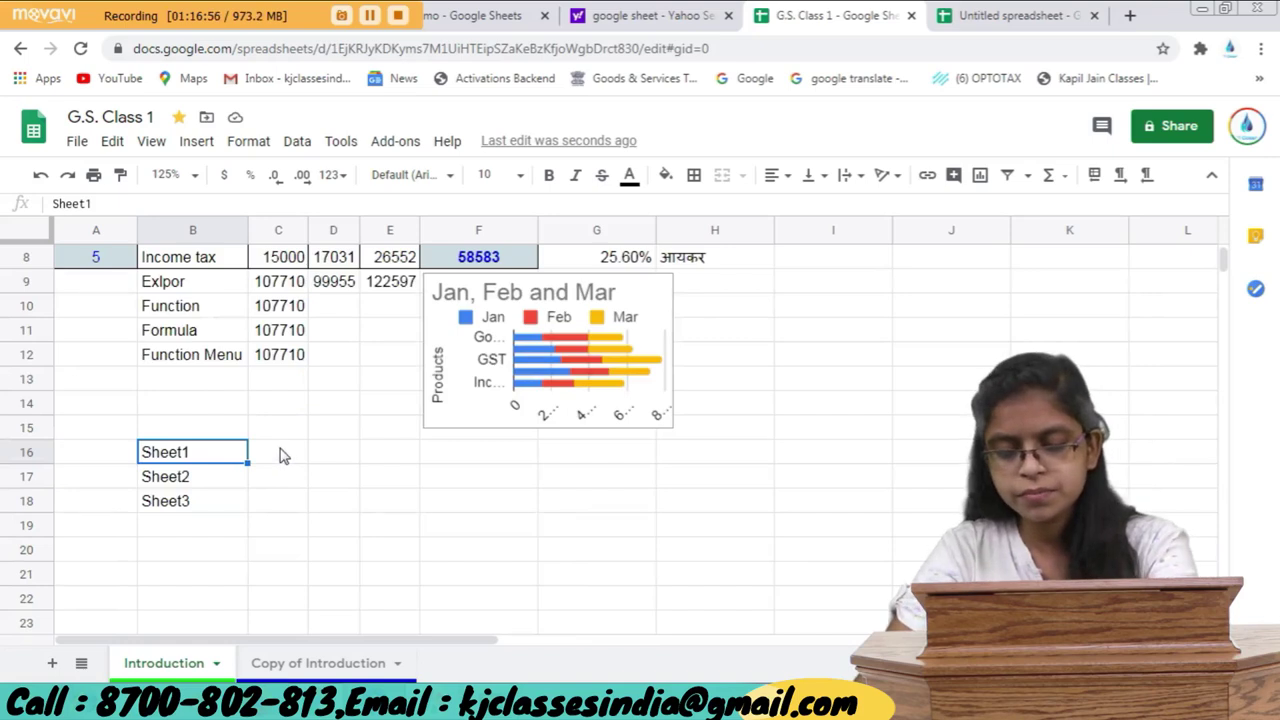
text(k)
key(Escape)
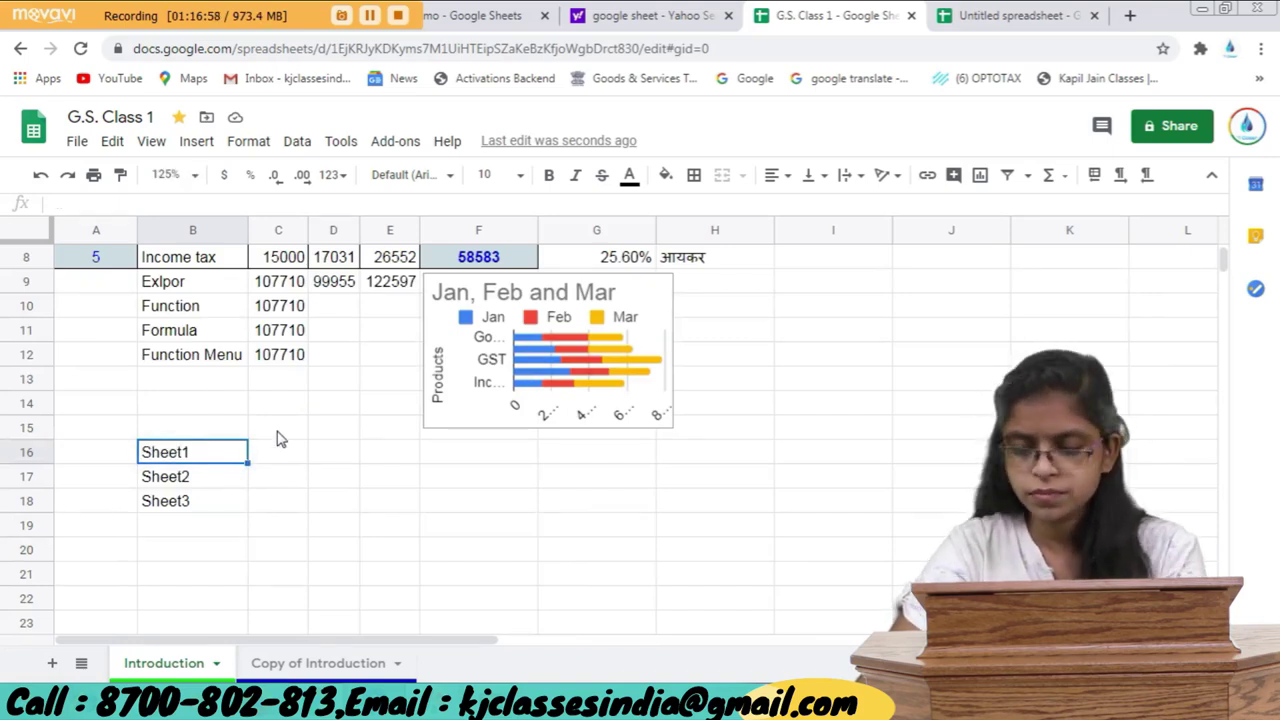
key(ctrl+k)
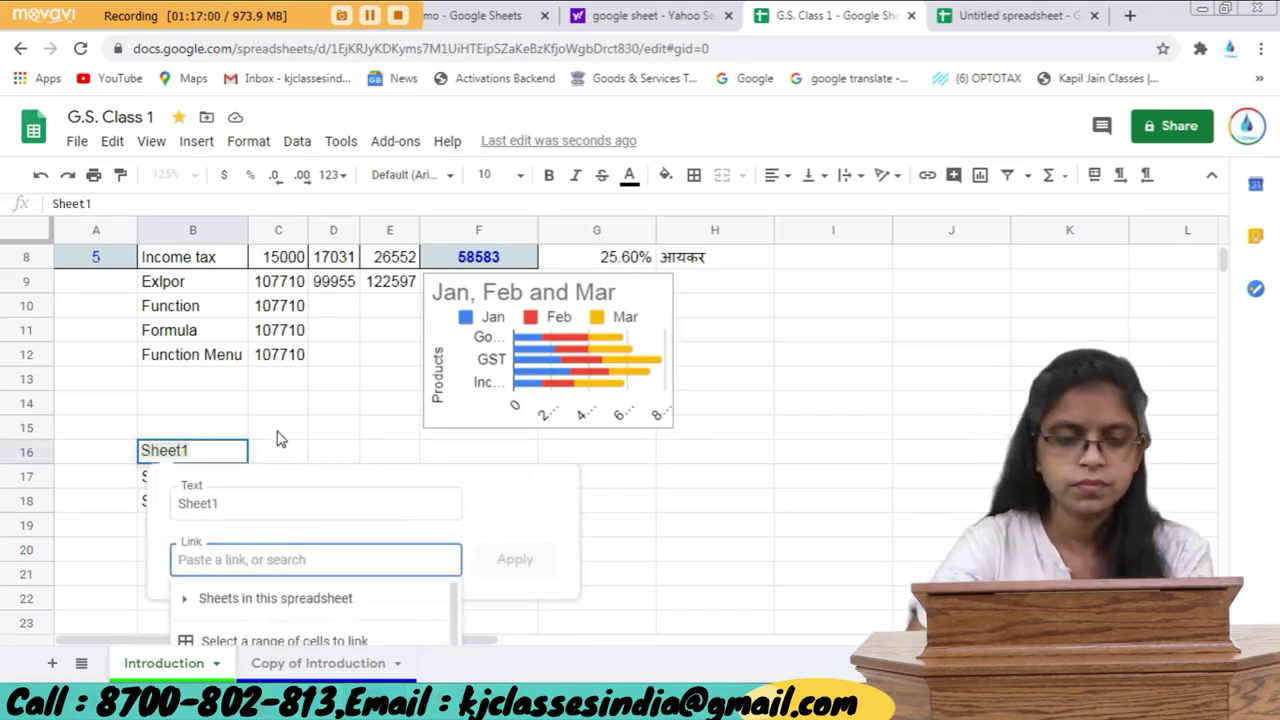
key(Escape)
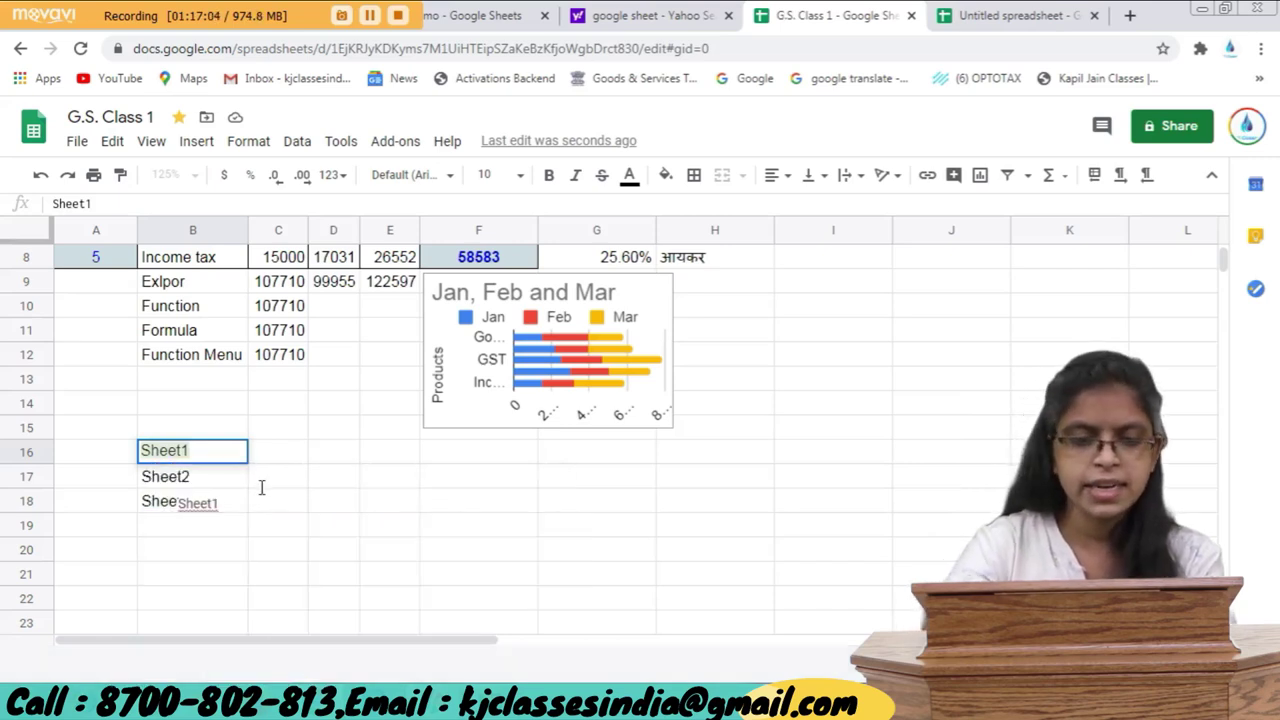
click(145, 573)
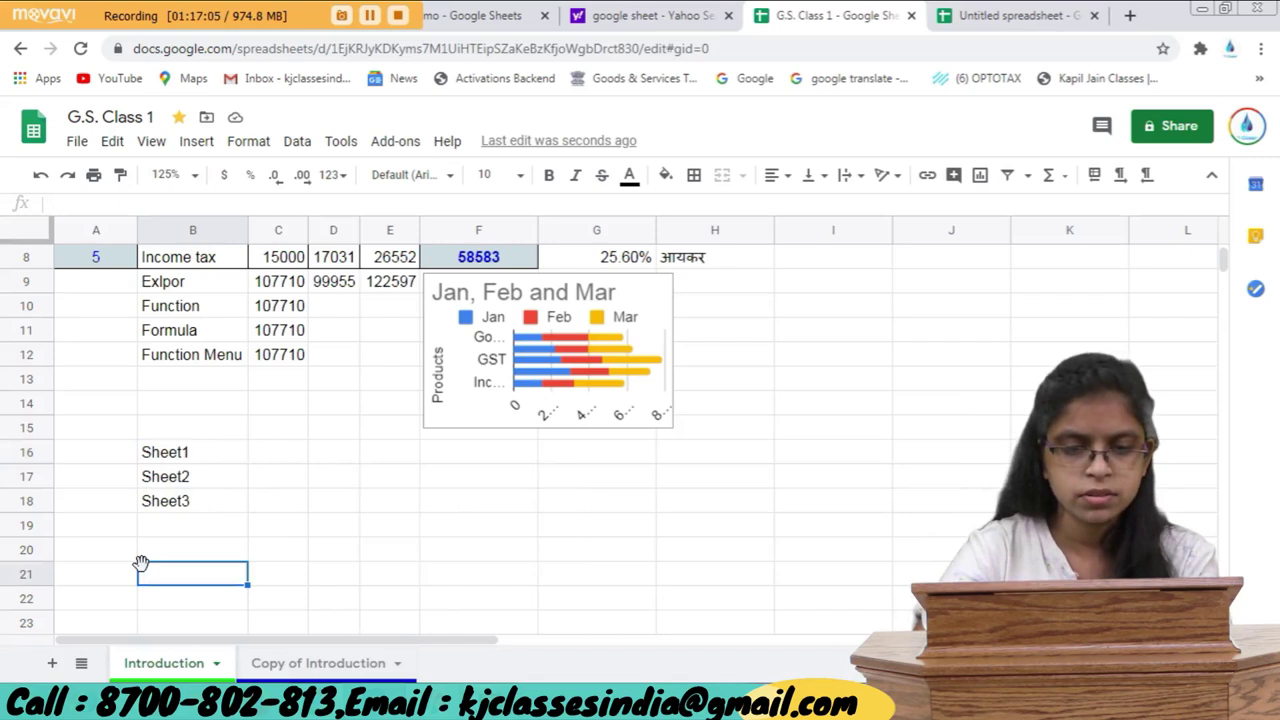
Open and close the link options for Sheet2 in B17, leaving its text unchanged.
click(190, 457)
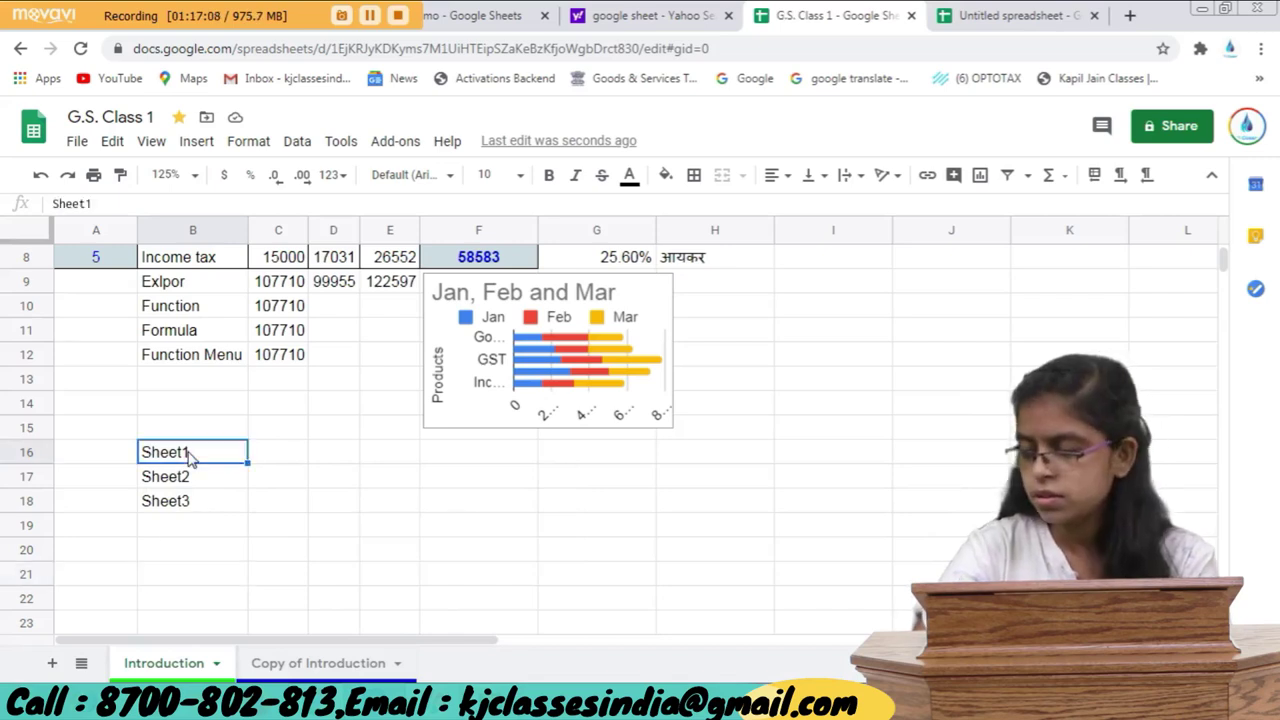
click(208, 484)
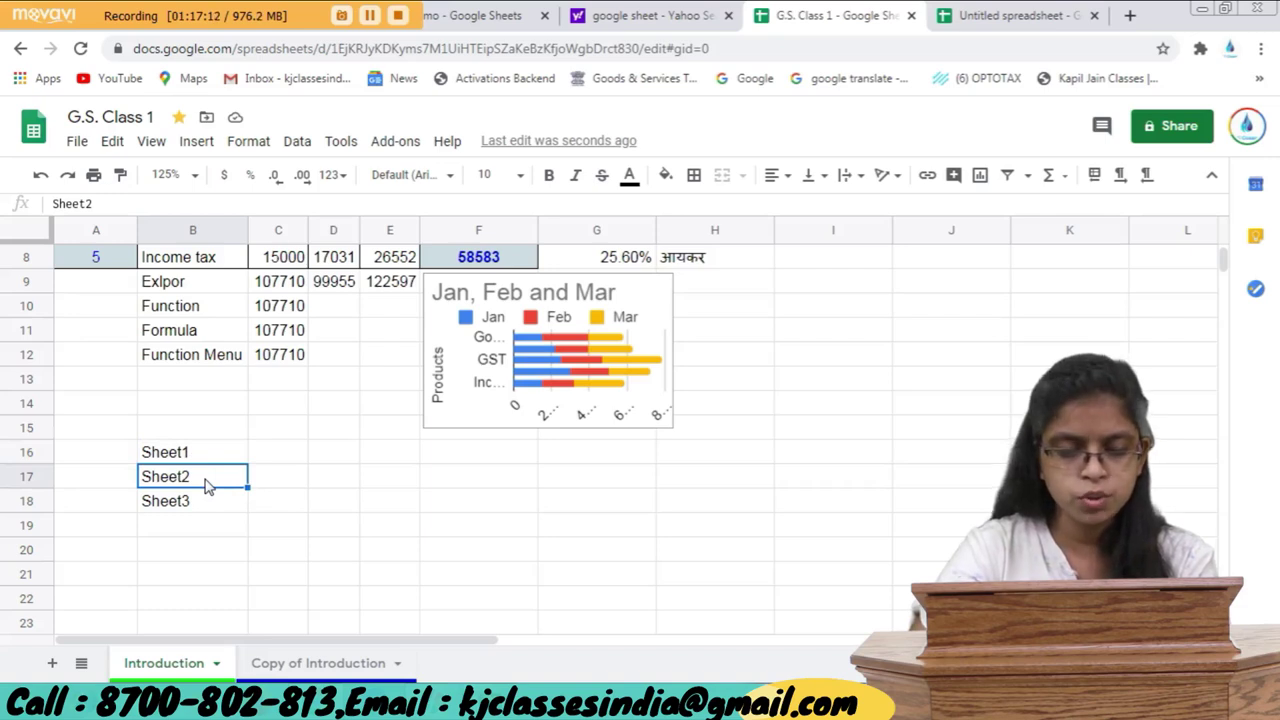
key(ctrl+k)
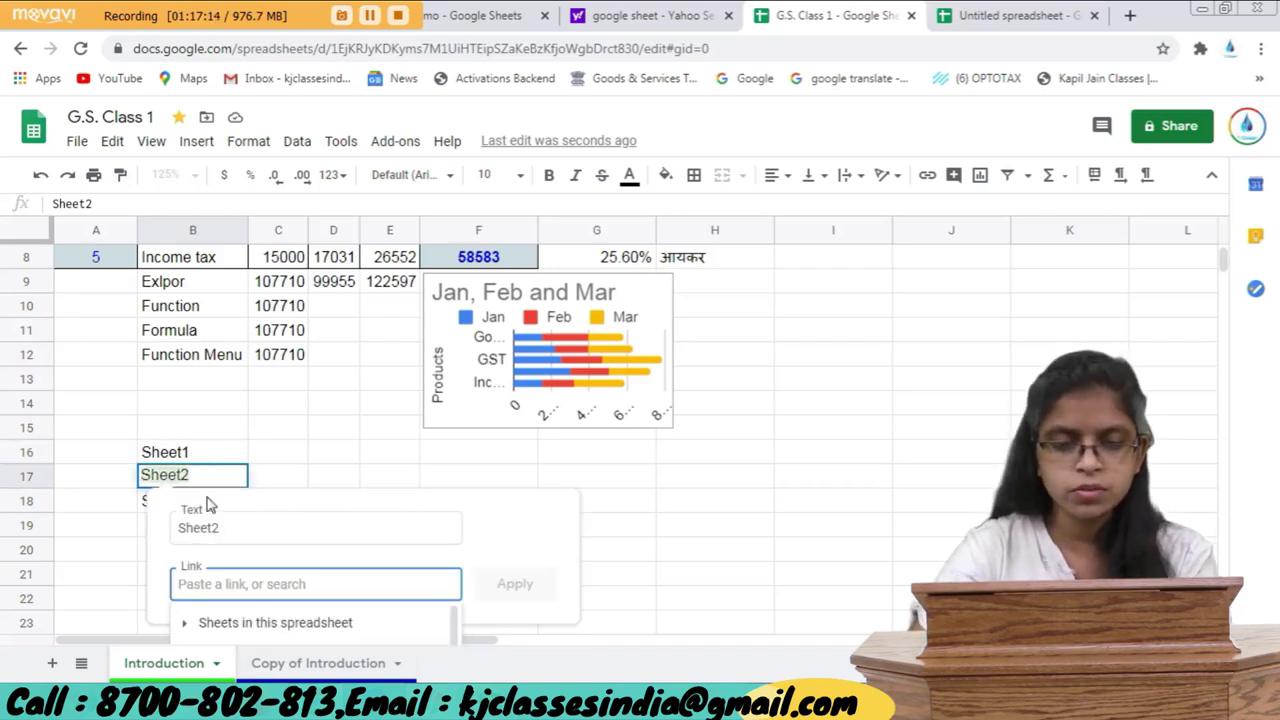
key(Escape)
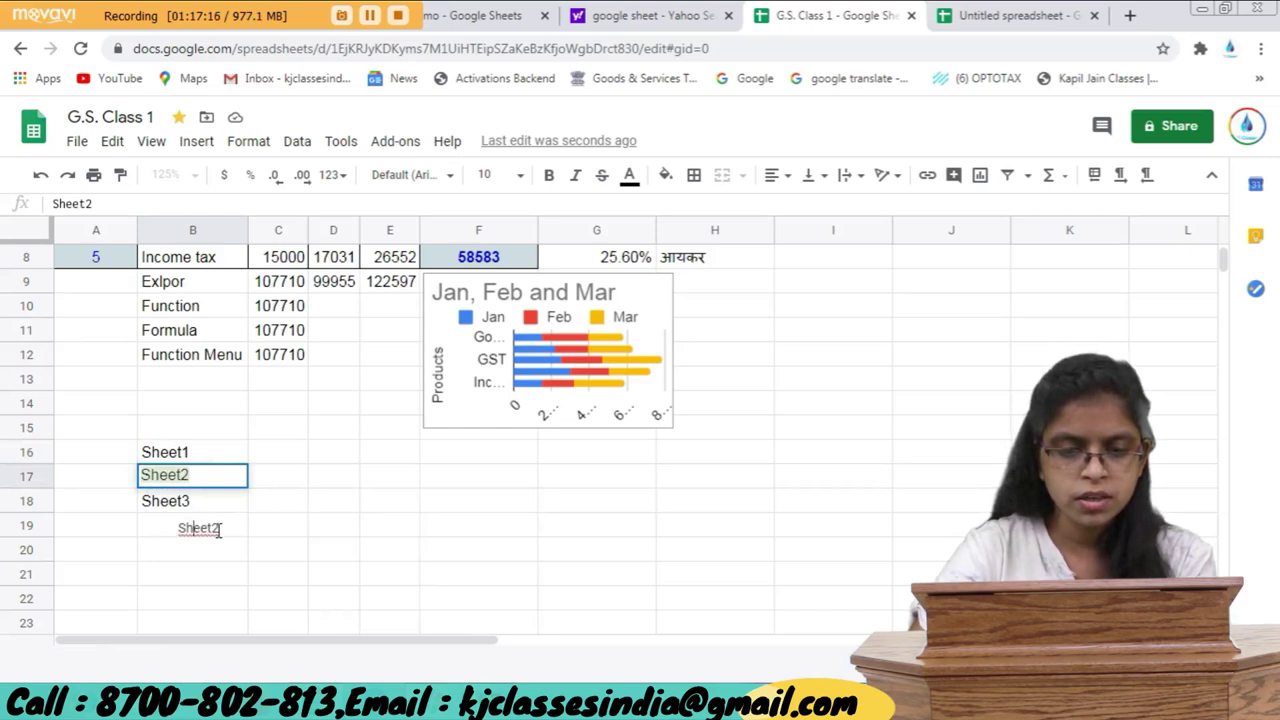
click(236, 476)
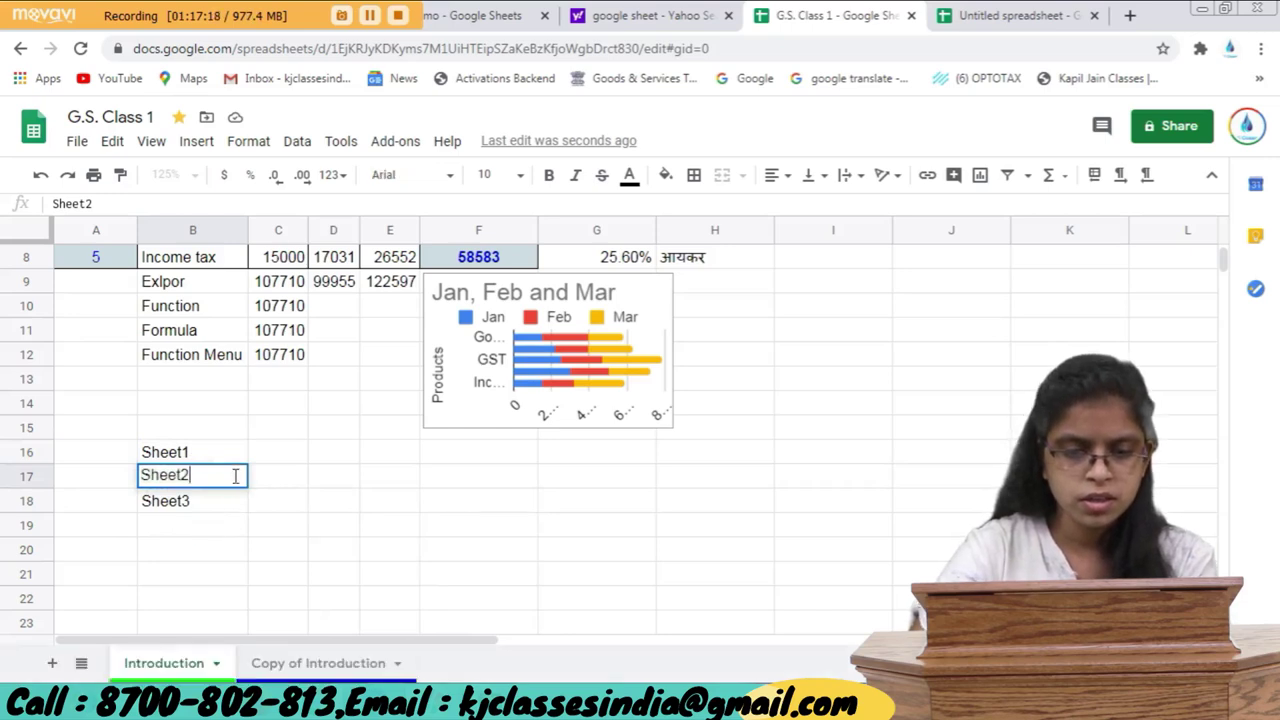
click(305, 622)
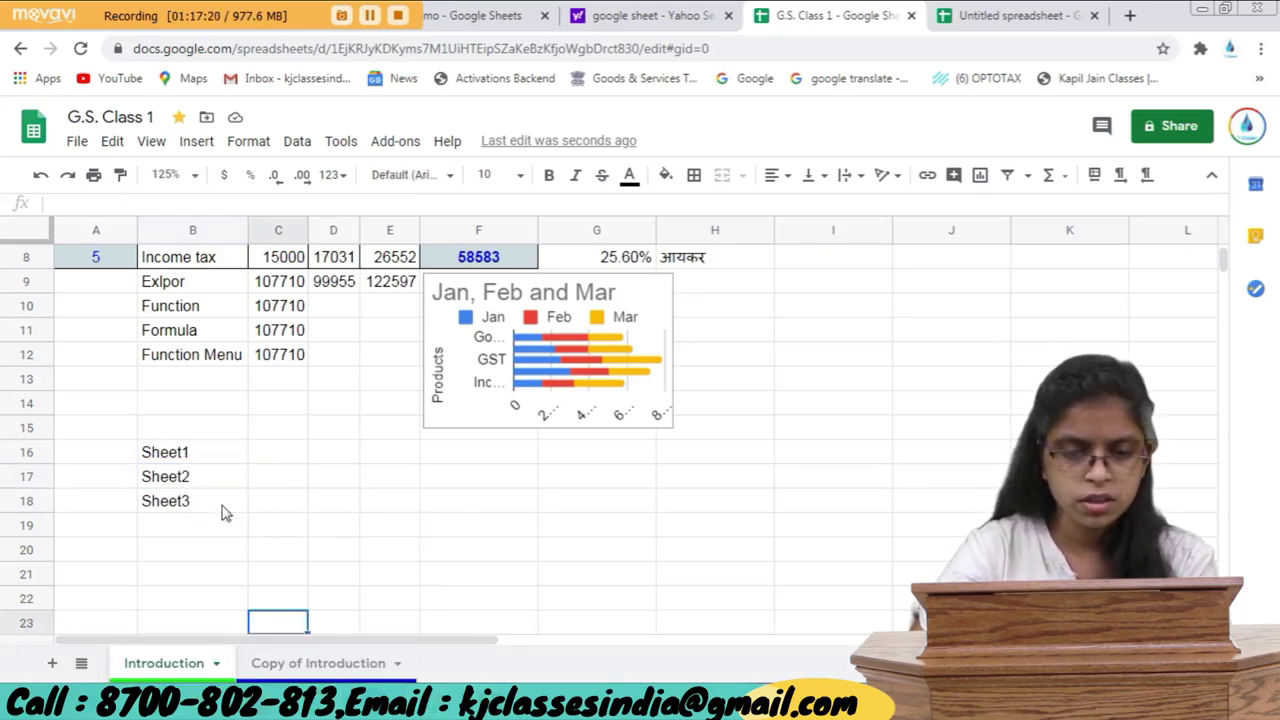
click(181, 482)
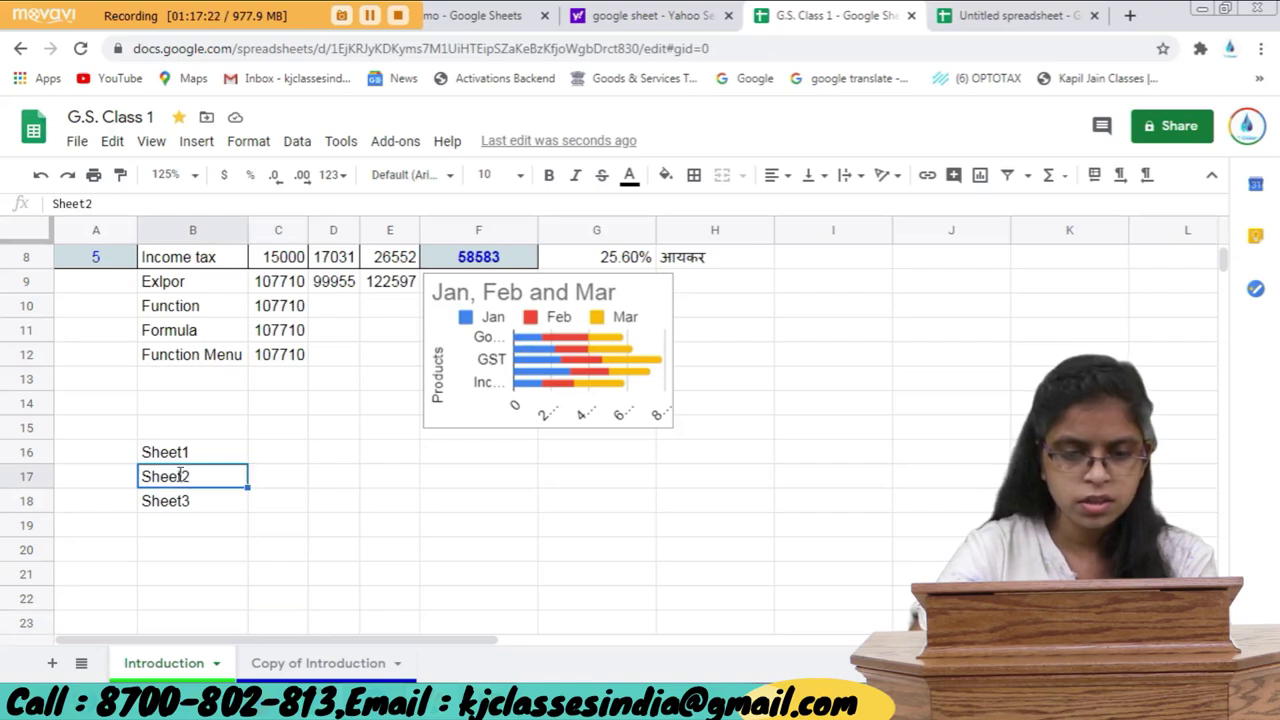
click(271, 524)
click(203, 481)
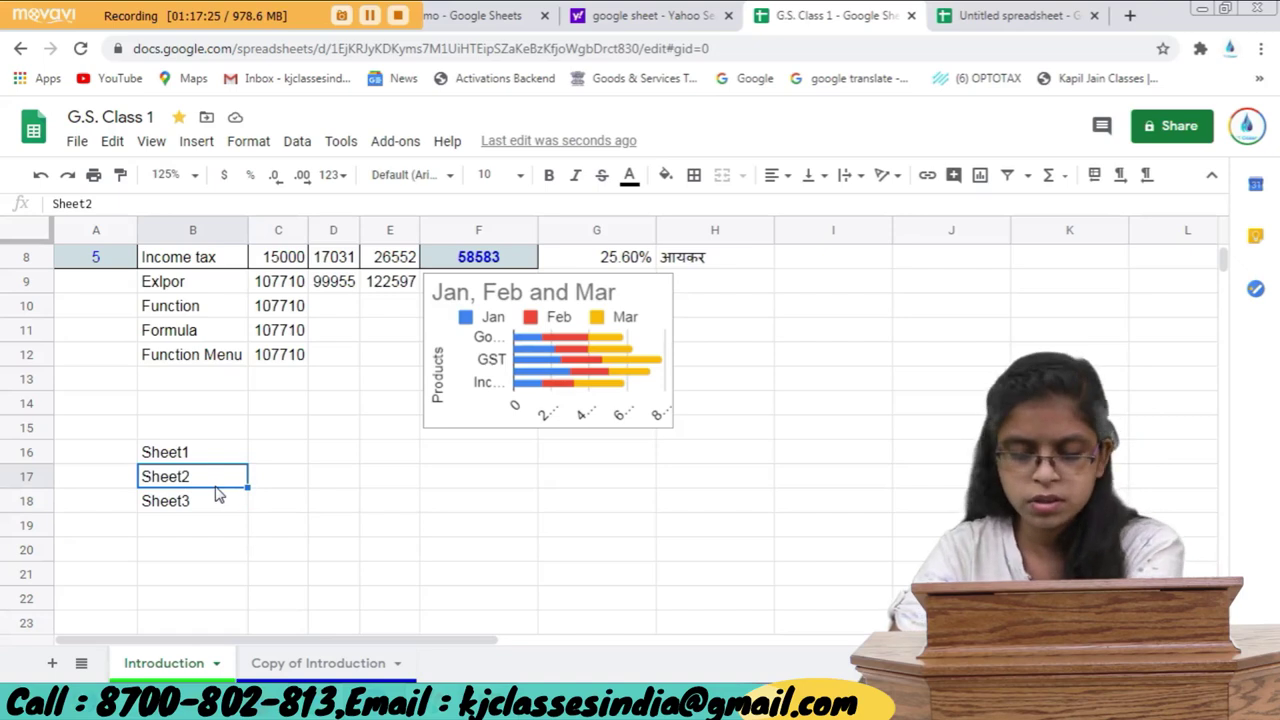
Open Sheet2's link options, expand the sheets in this spreadsheet, then cancel the link.
key(ctrl+k)
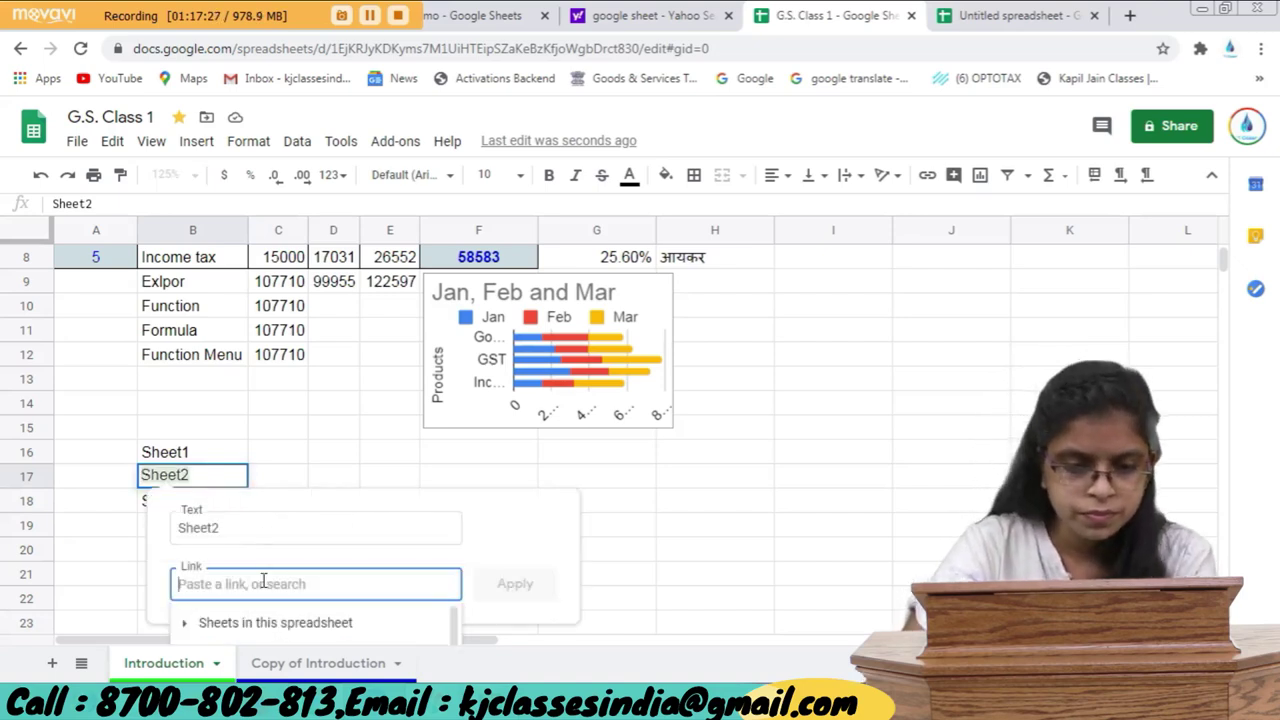
click(293, 624)
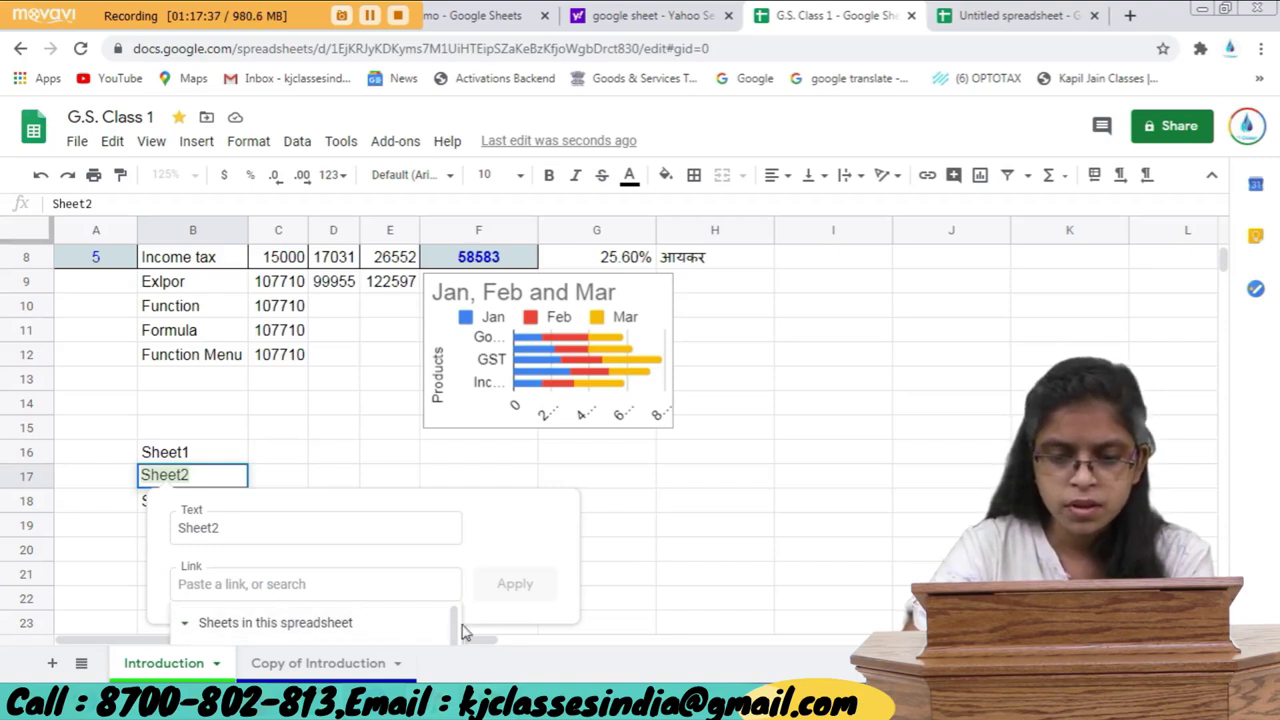
mouse_move(455, 628)
mouse_down()
mouse_move(451, 656)
mouse_move(451, 625)
mouse_up()
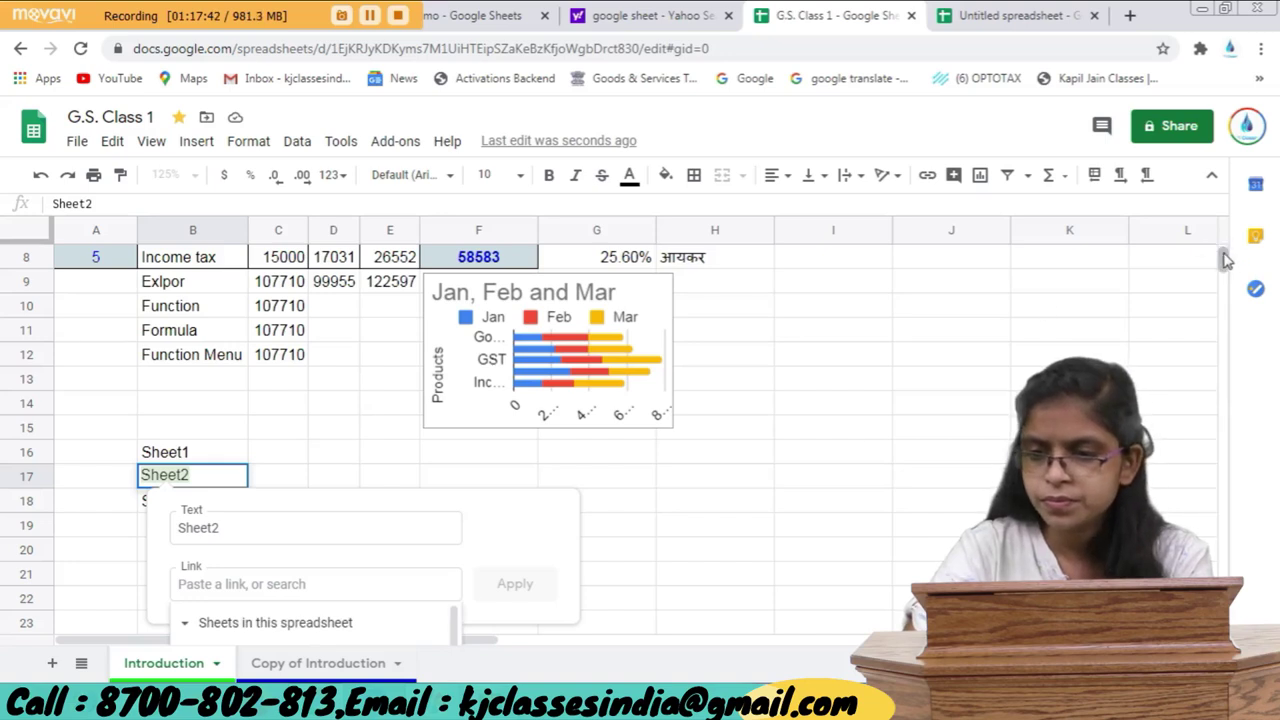
mouse_move(1223, 257)
mouse_down()
mouse_move(1224, 270)
mouse_move(1218, 232)
mouse_move(1230, 262)
mouse_up()
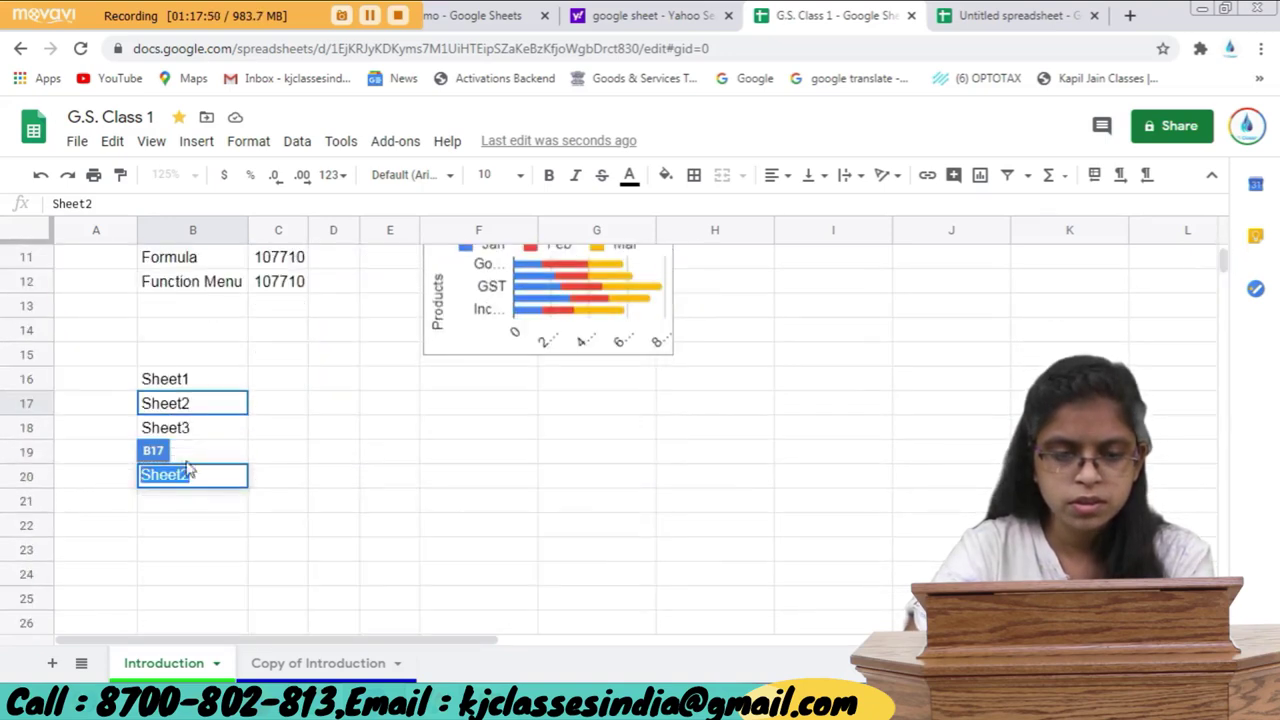
key(Escape)
Reselect Sheet2 in B17 and reopen its Ctrl+K link popup with suggestions.
click(256, 406)
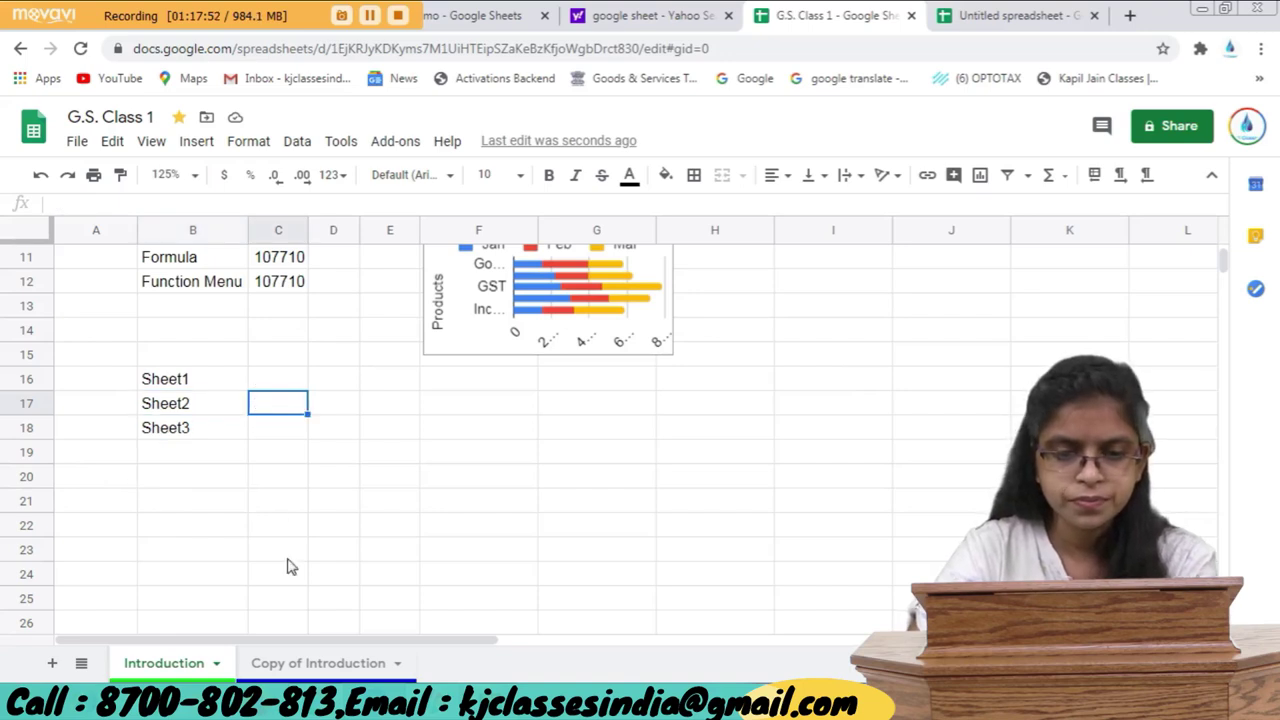
scroll(285, 555, down, 2)
click(183, 262)
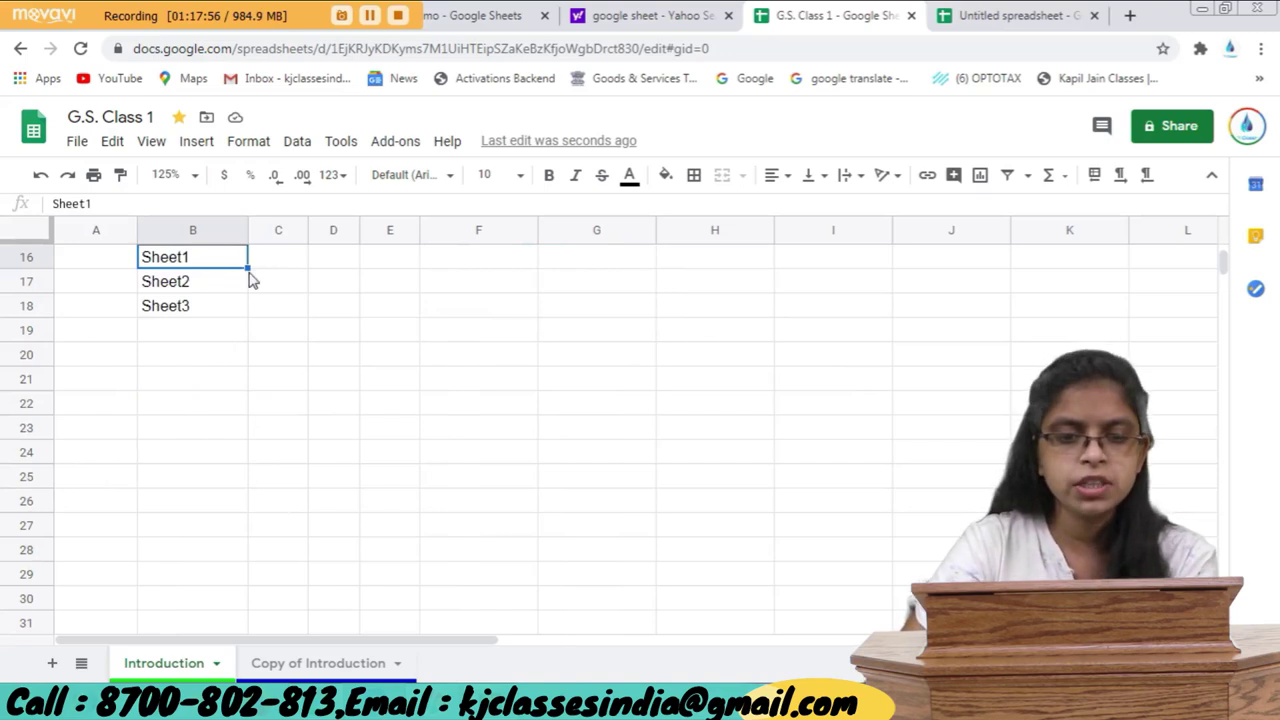
click(224, 285)
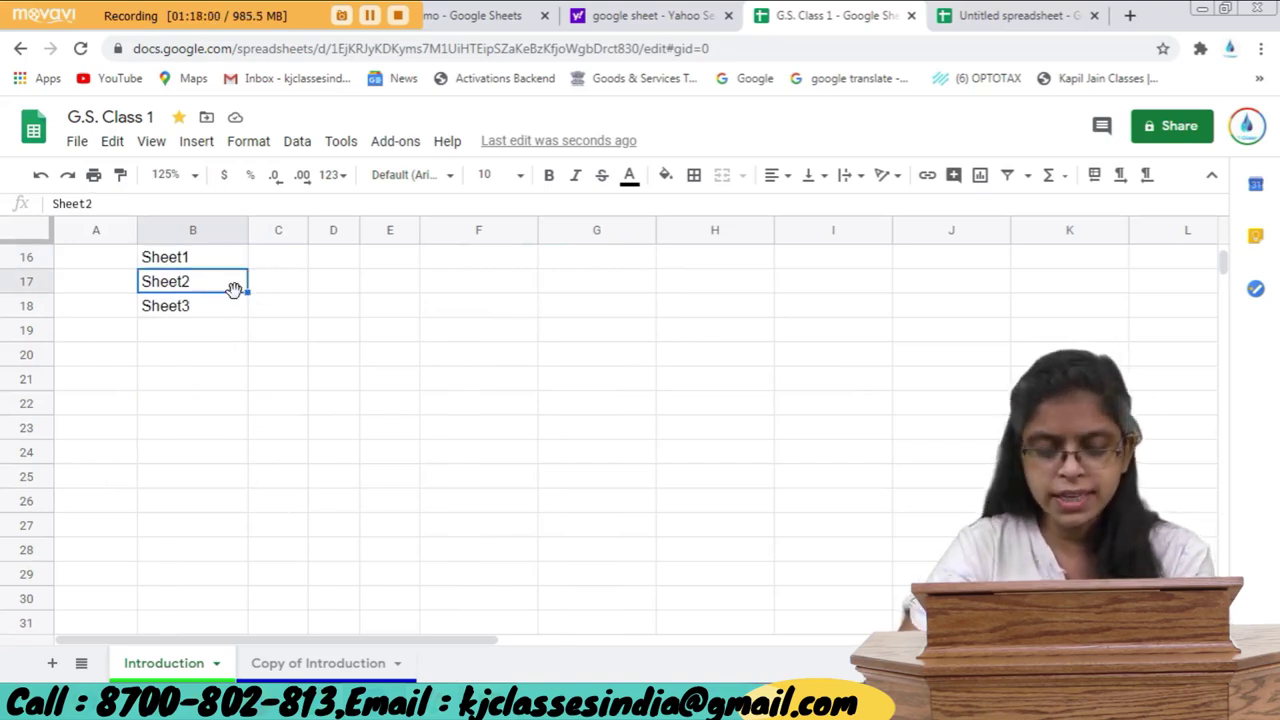
key(ctrl+k)
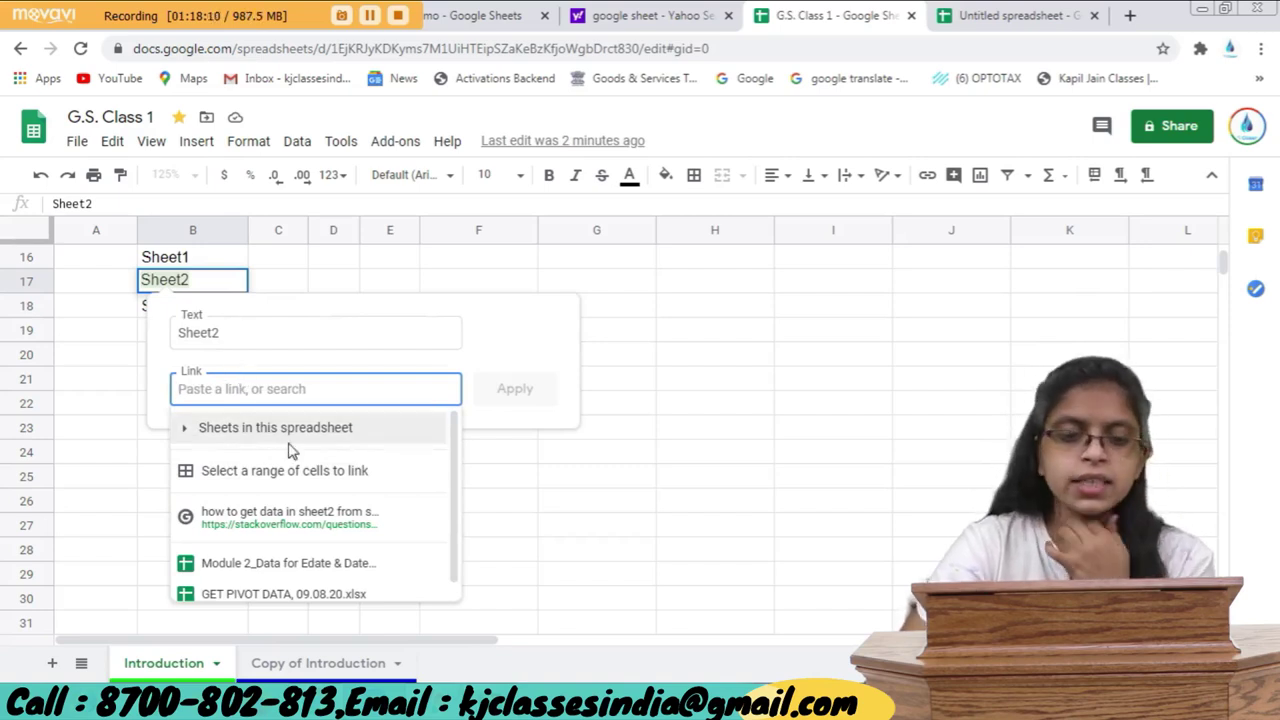
Link the Sheet2 cell B17 to the Copy of Introduction sheet.
click(184, 432)
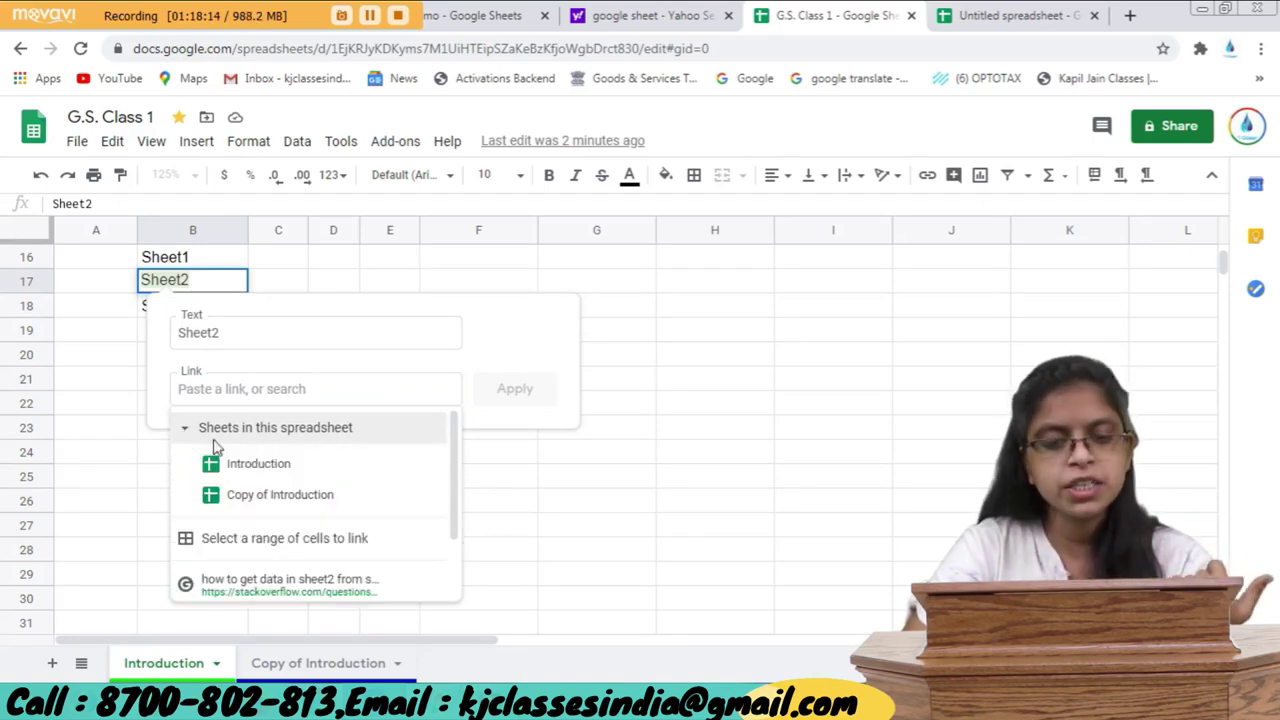
click(281, 495)
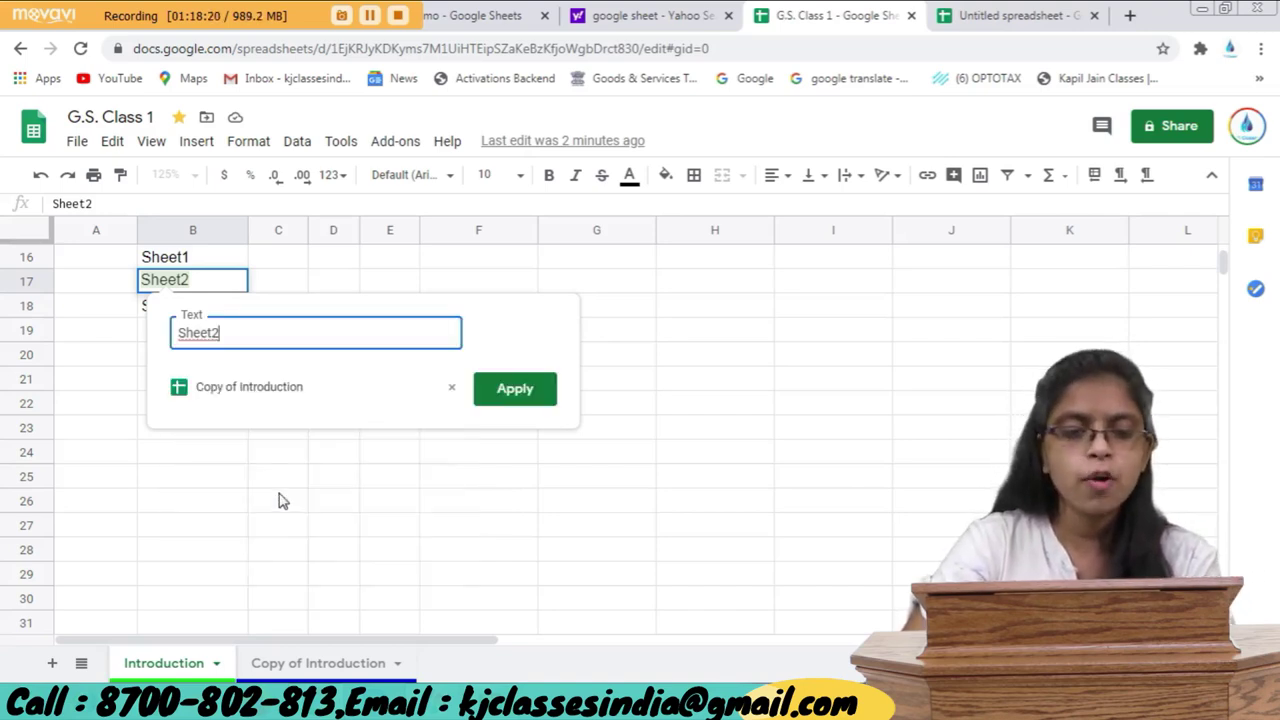
click(502, 398)
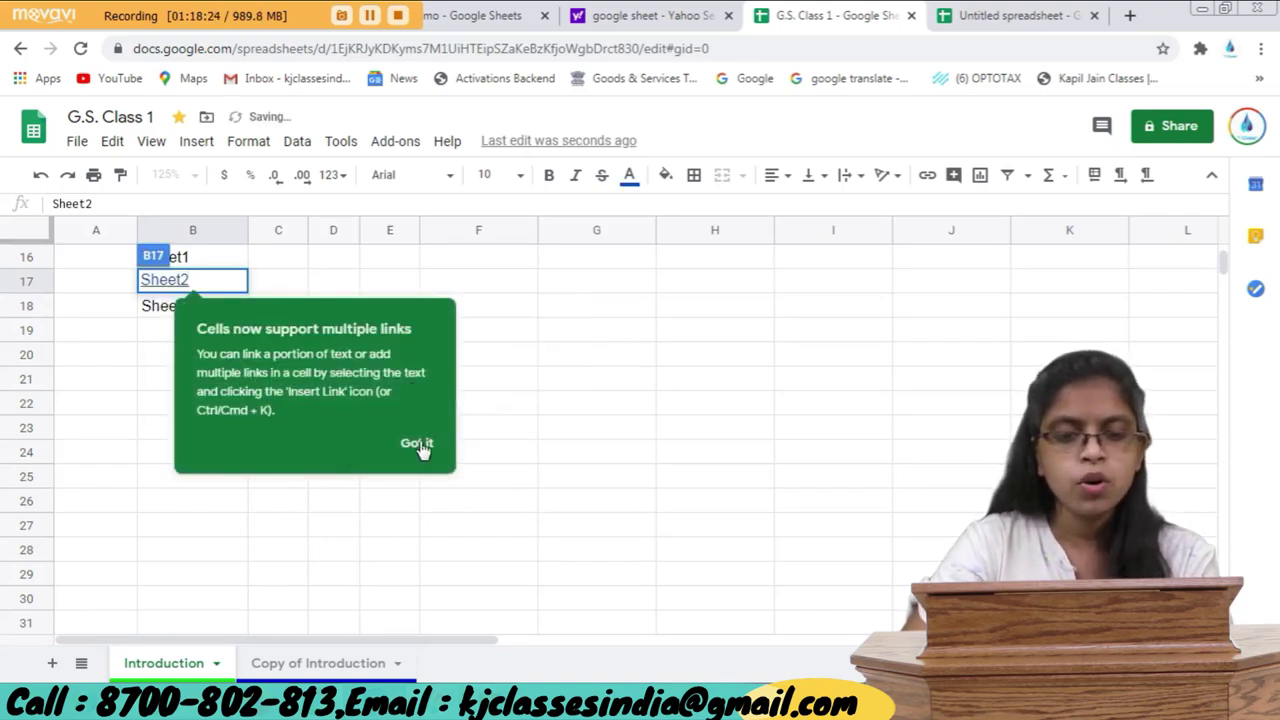
click(418, 445)
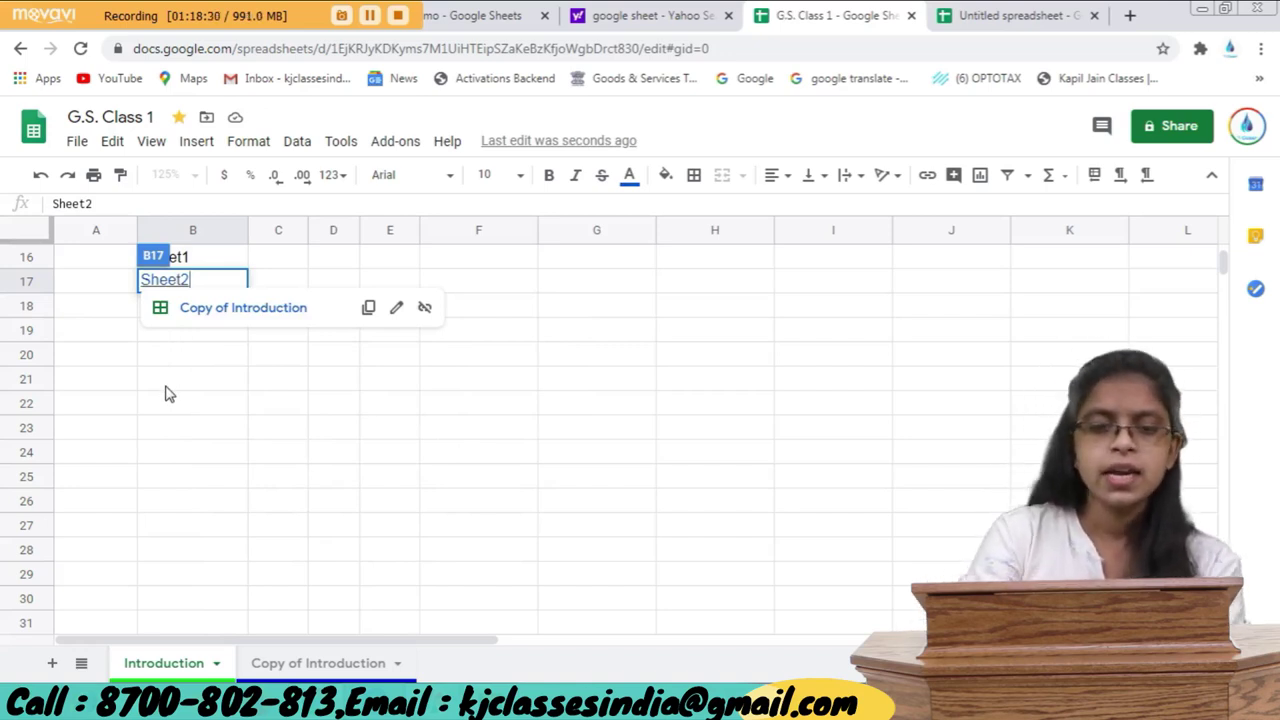
key(Return)
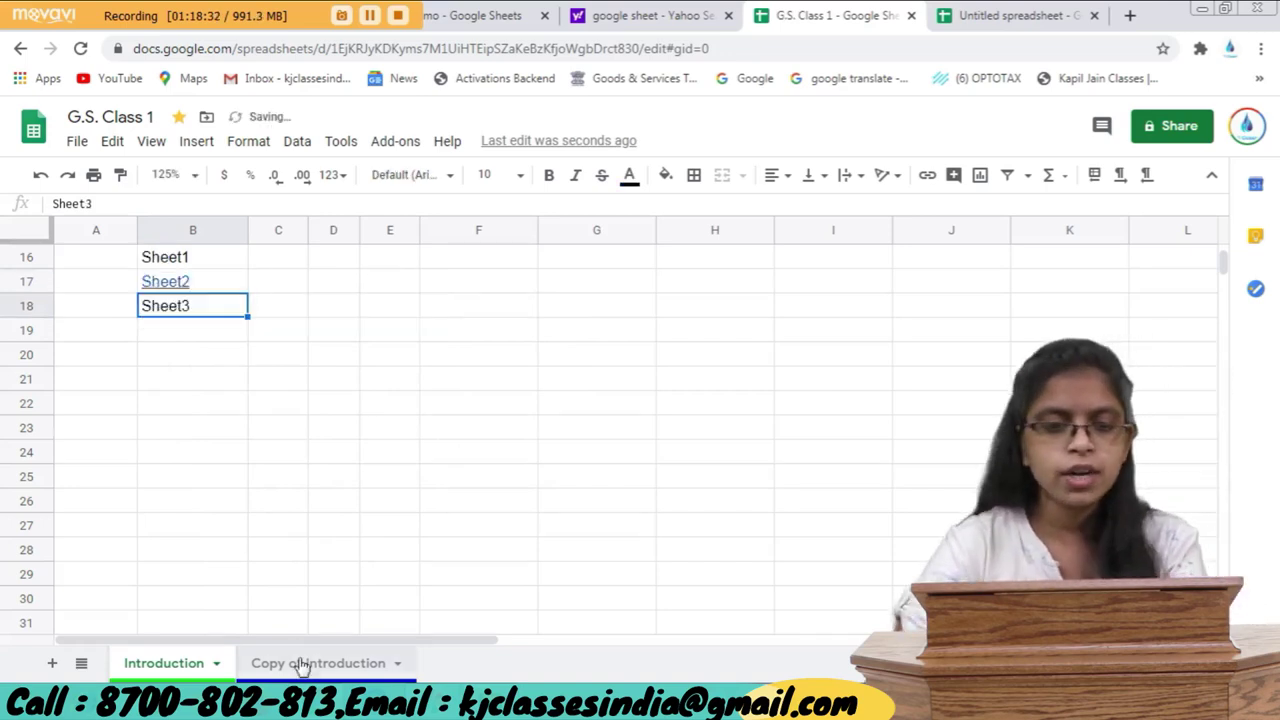
Follow B17's link to jump to the Copy of Introduction sheet.
click(185, 282)
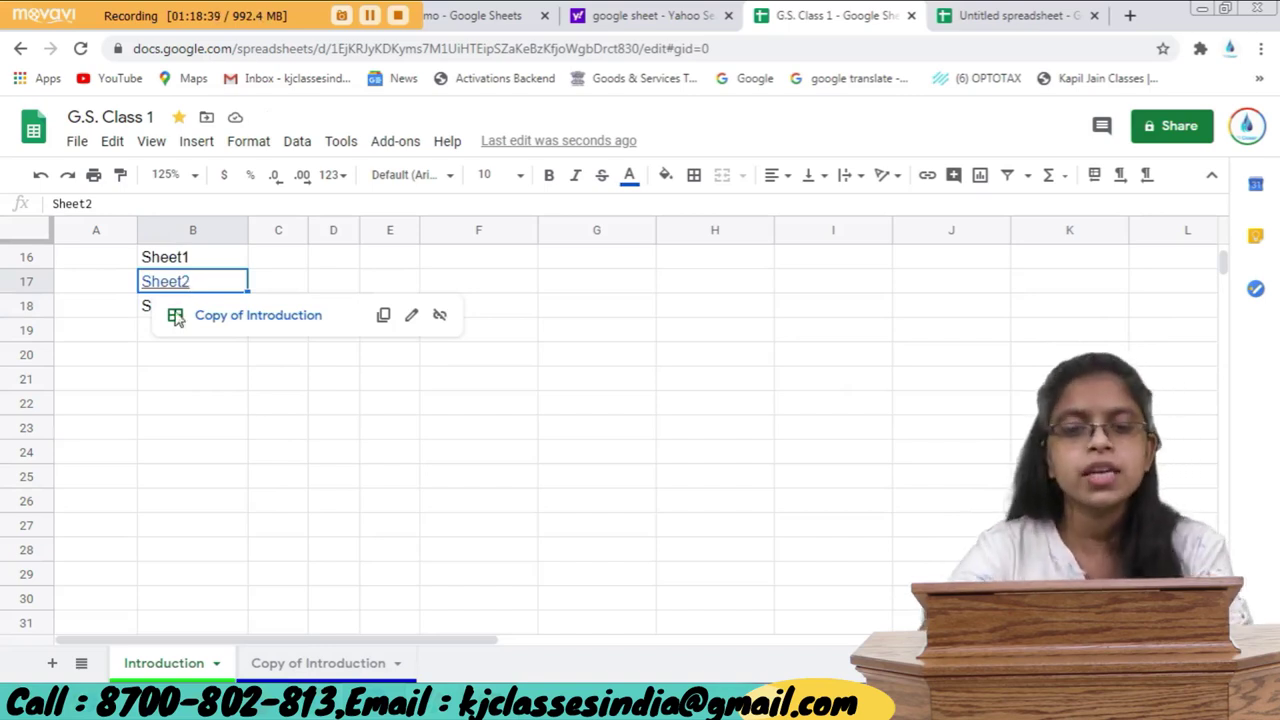
click(330, 318)
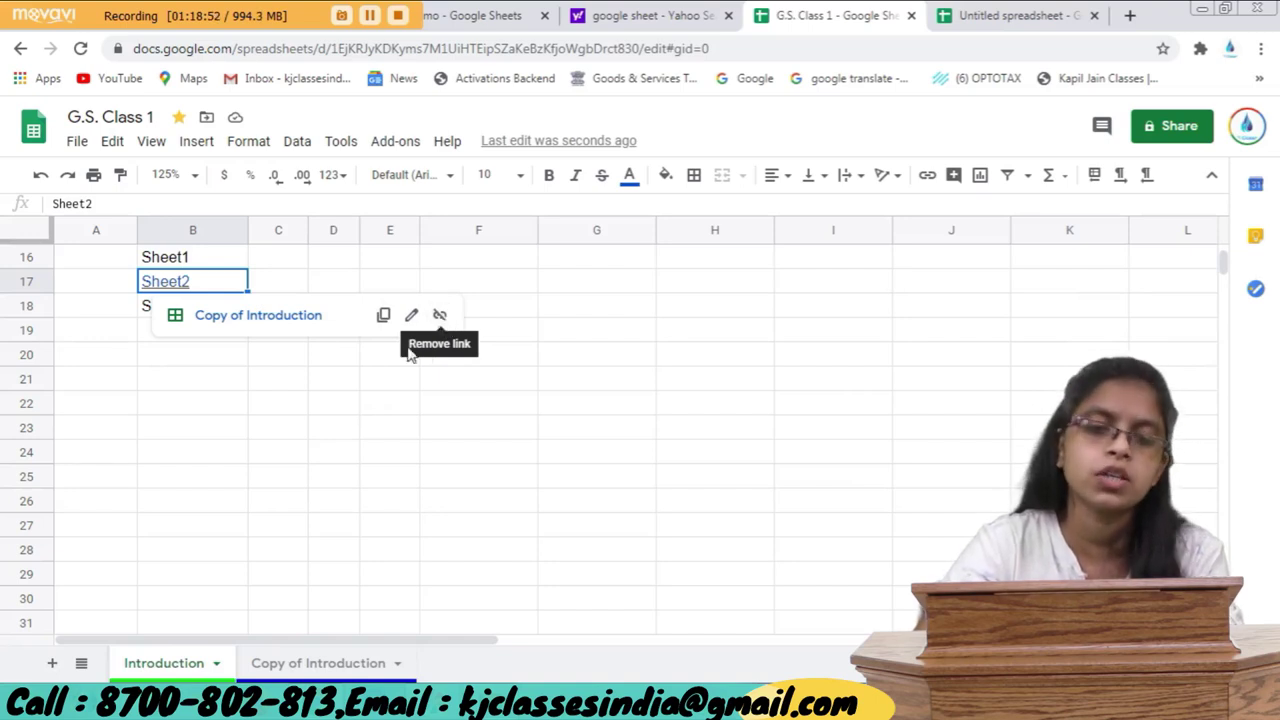
click(245, 318)
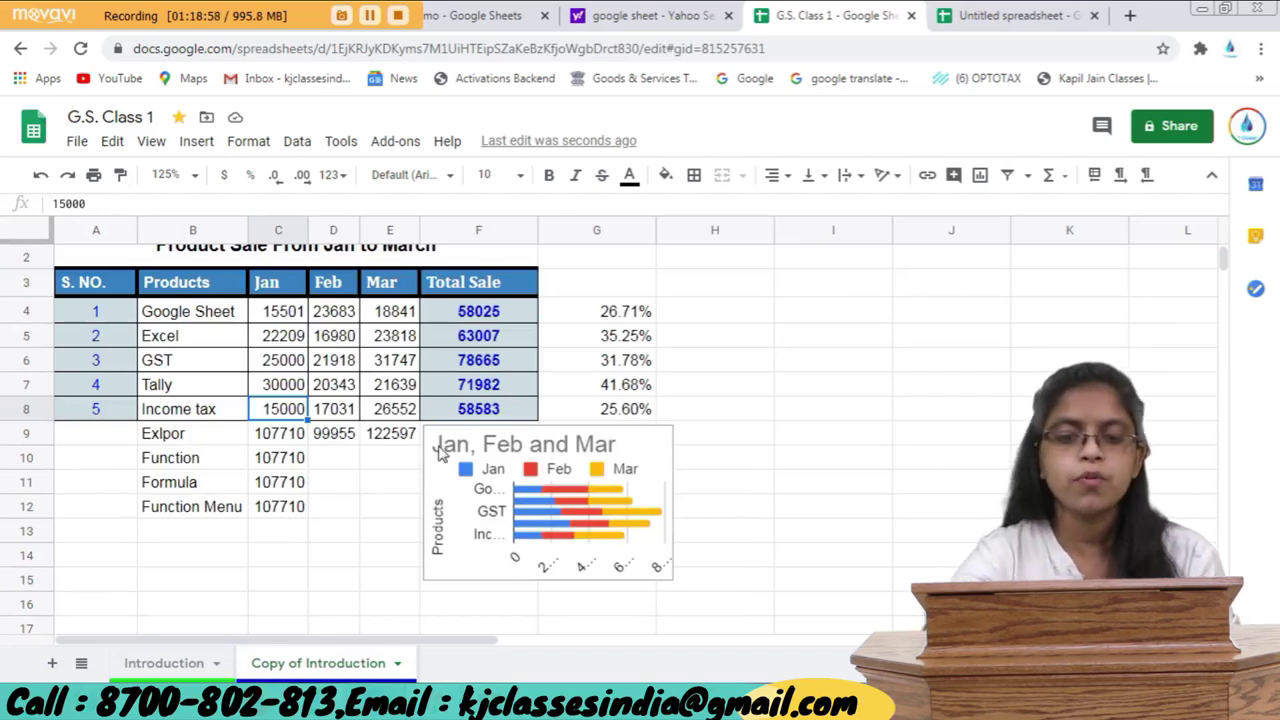
On the Introduction sheet, select the Sheet1 entry in B16 and open the insert-link box.
scroll(443, 465, up, 1)
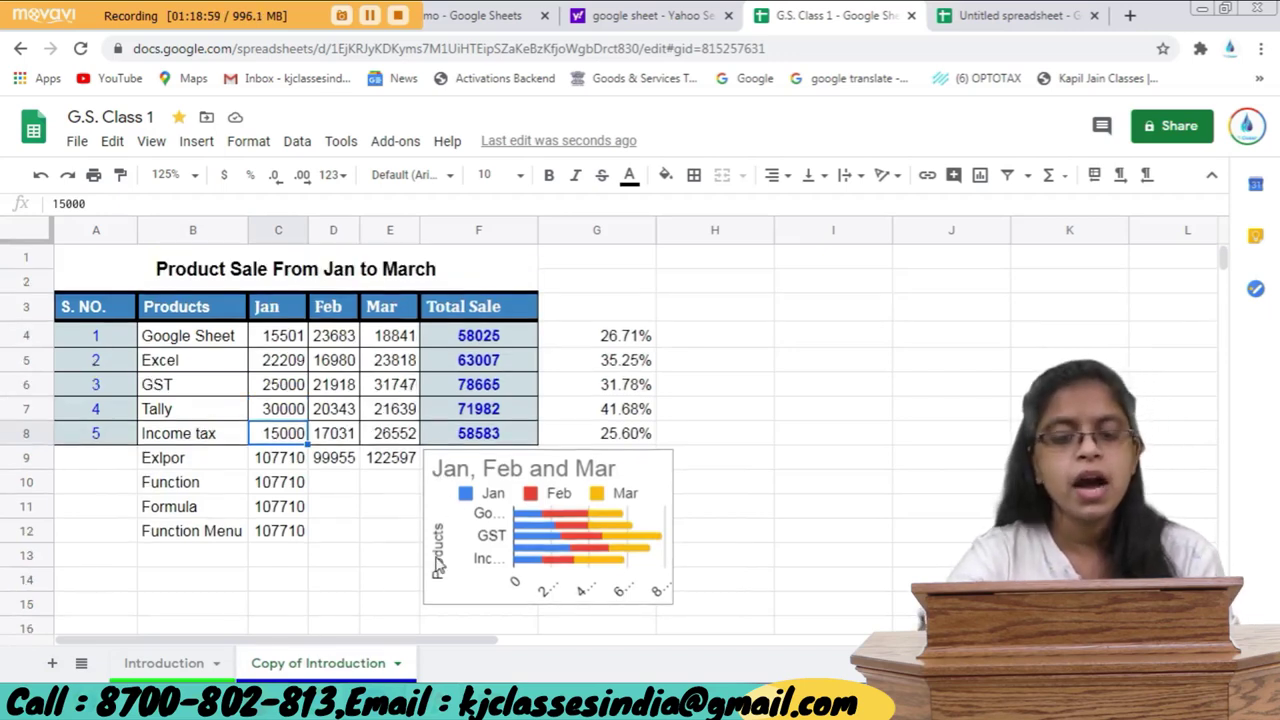
click(163, 663)
scroll(277, 563, up, 3)
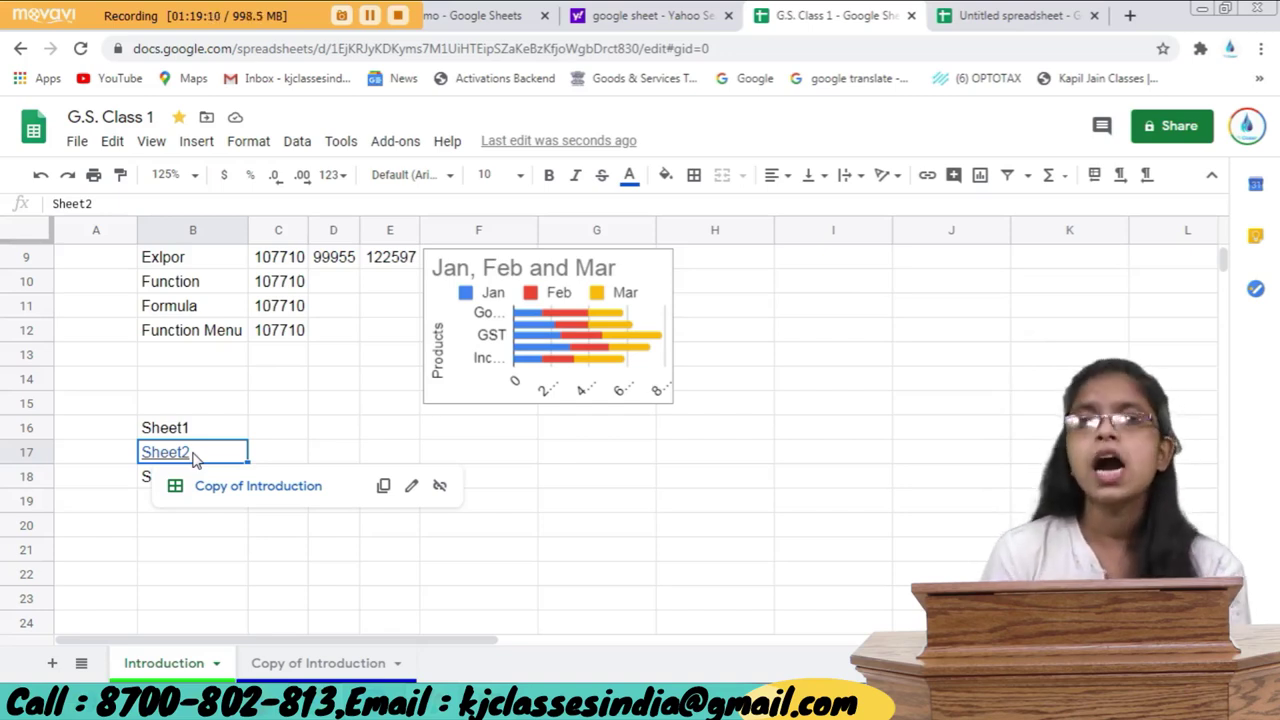
scroll(195, 457, up, 2)
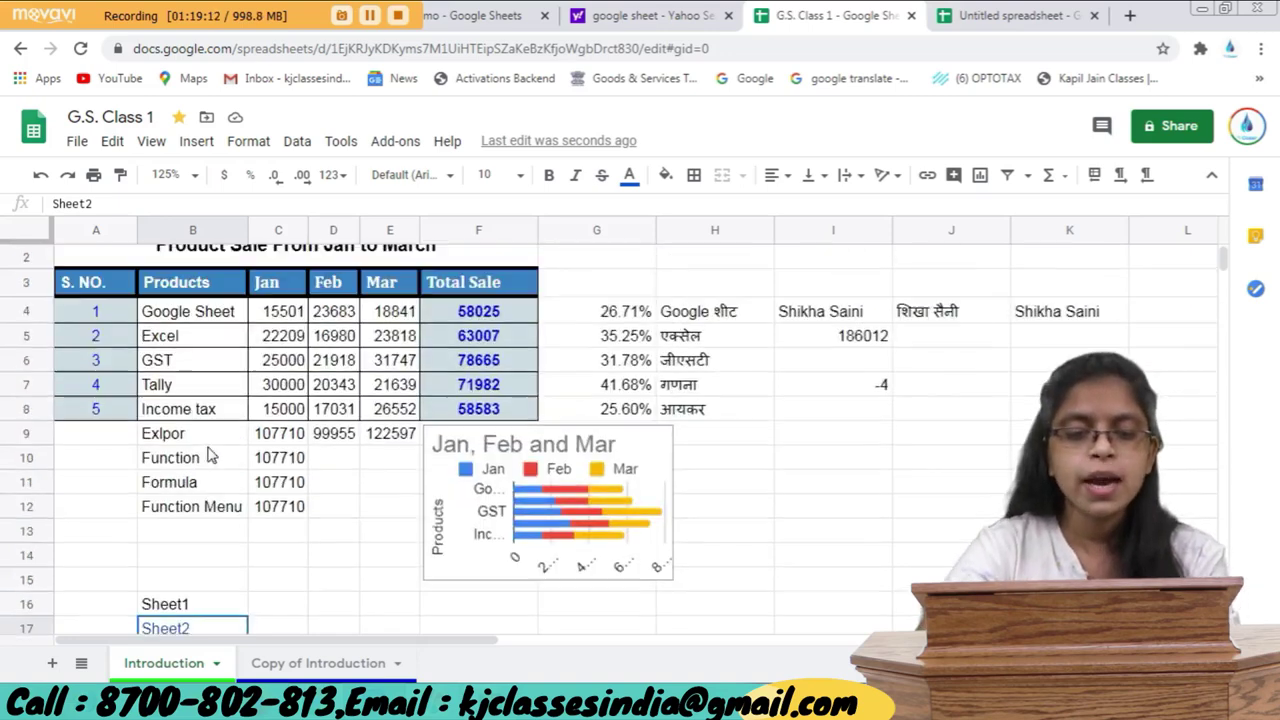
click(197, 606)
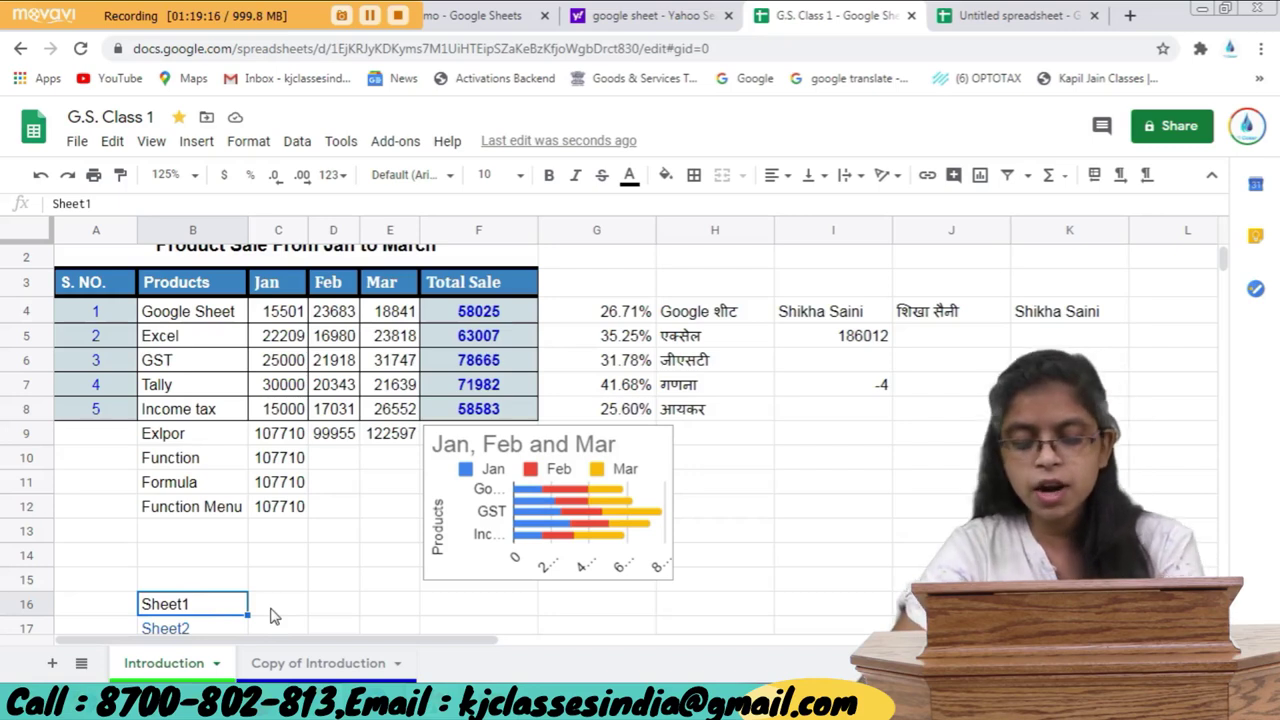
key(ctrl+k)
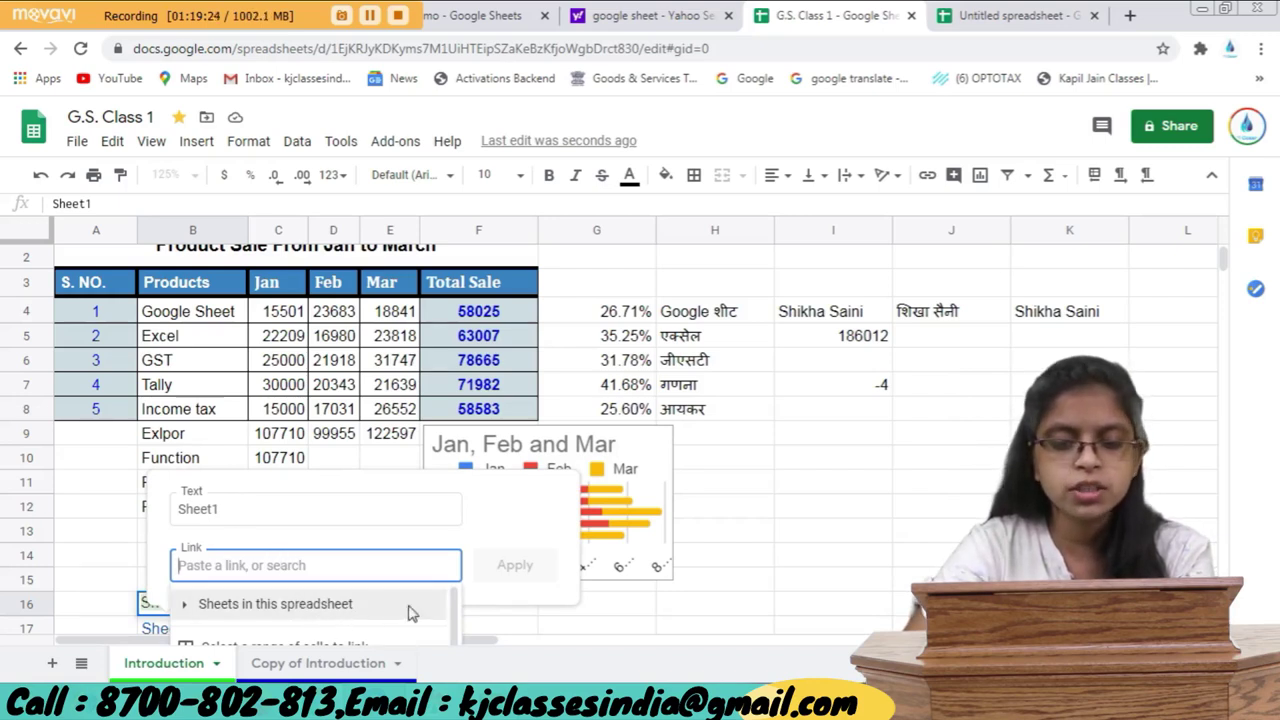
Pick the cell range A3:F8 as the link target and apply it to B16.
drag(455, 610, 455, 626)
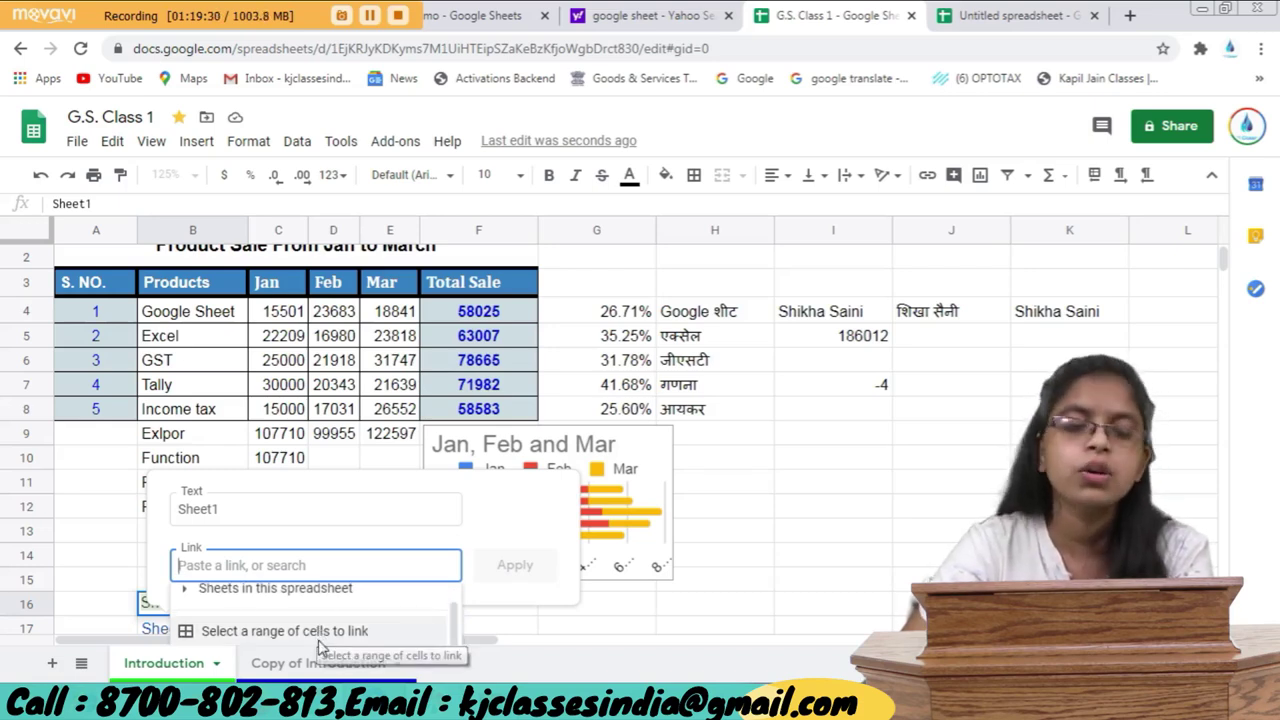
click(326, 632)
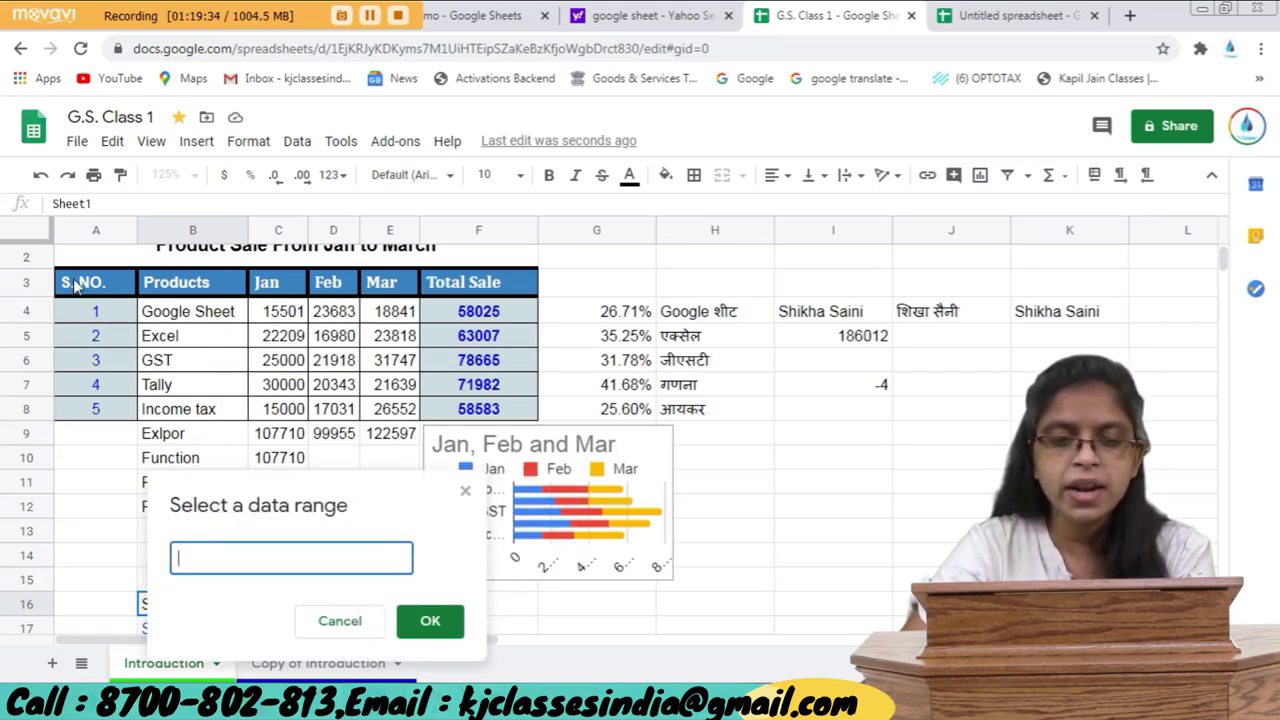
drag(76, 284, 503, 420)
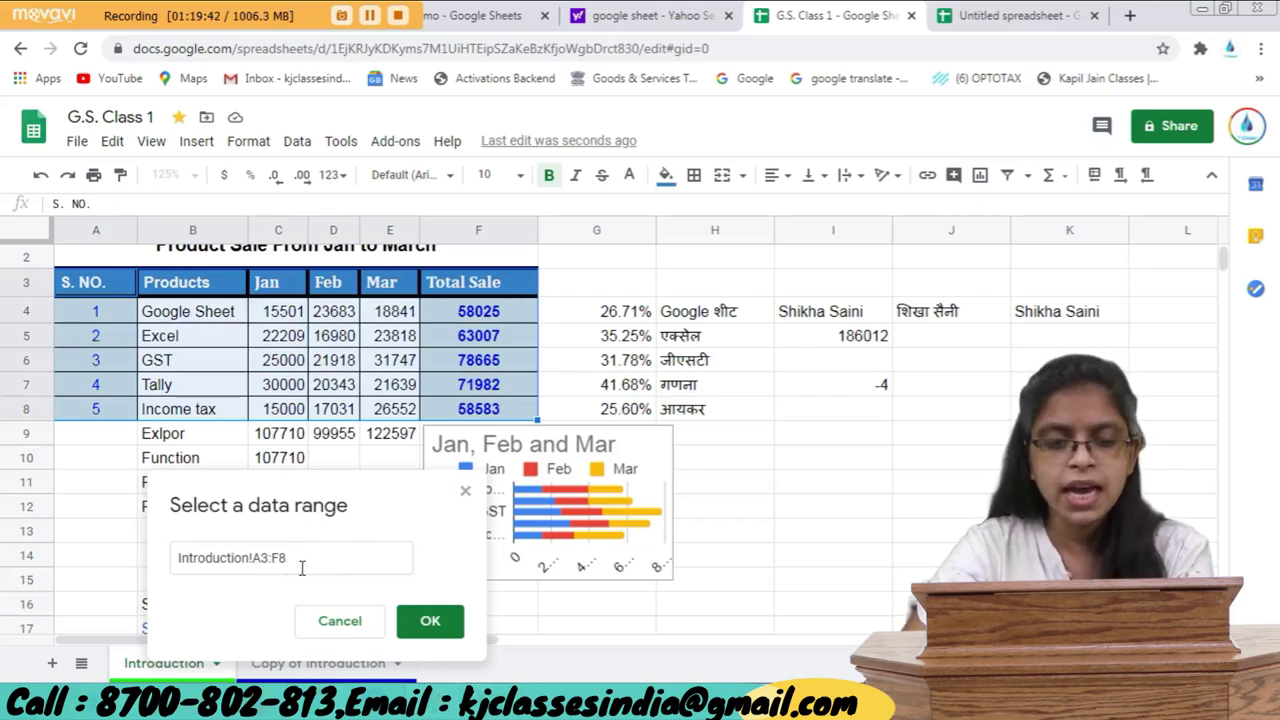
click(430, 620)
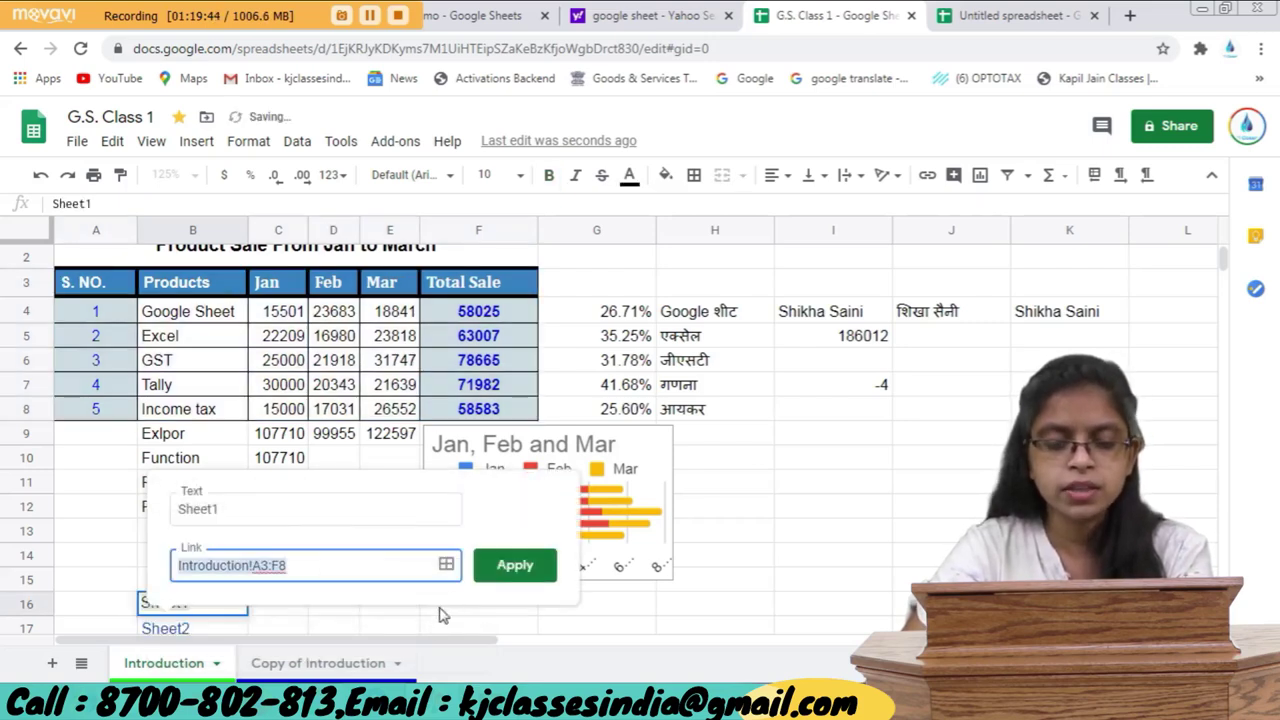
click(507, 570)
Reselect the linked Sheet1 cell and check where its link points.
scroll(313, 605, down, 1)
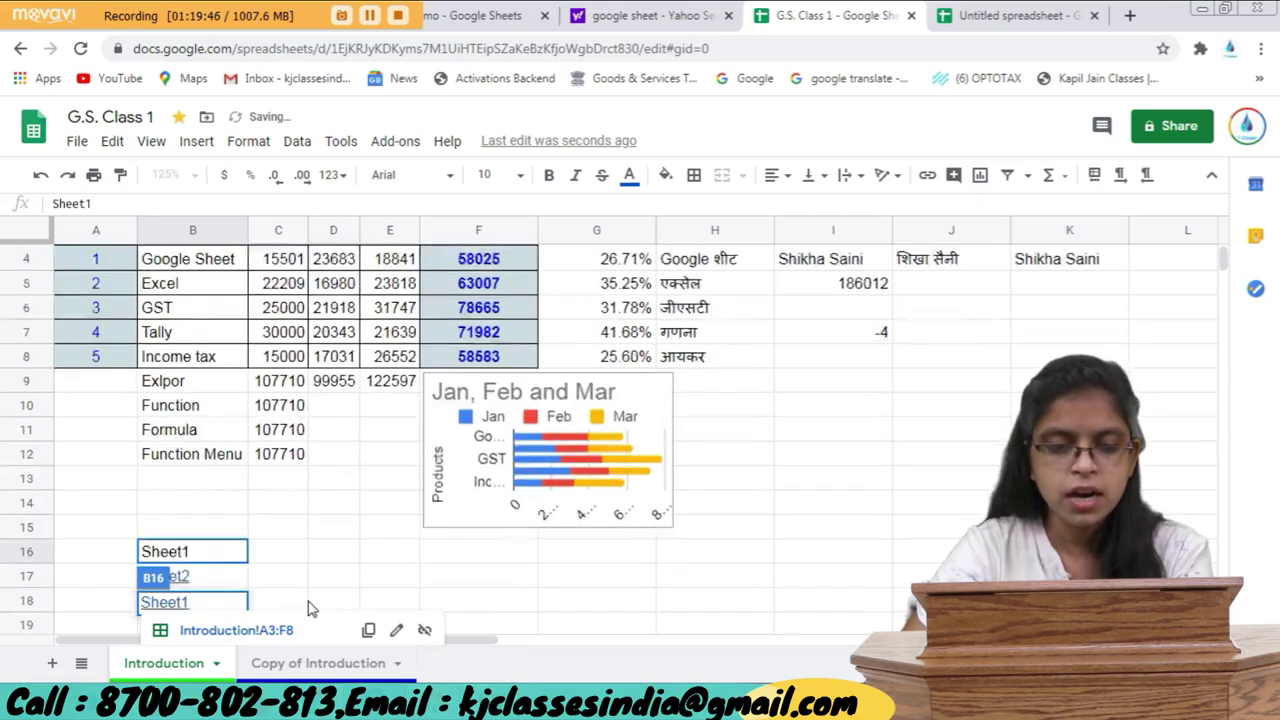
scroll(330, 590, down, 2)
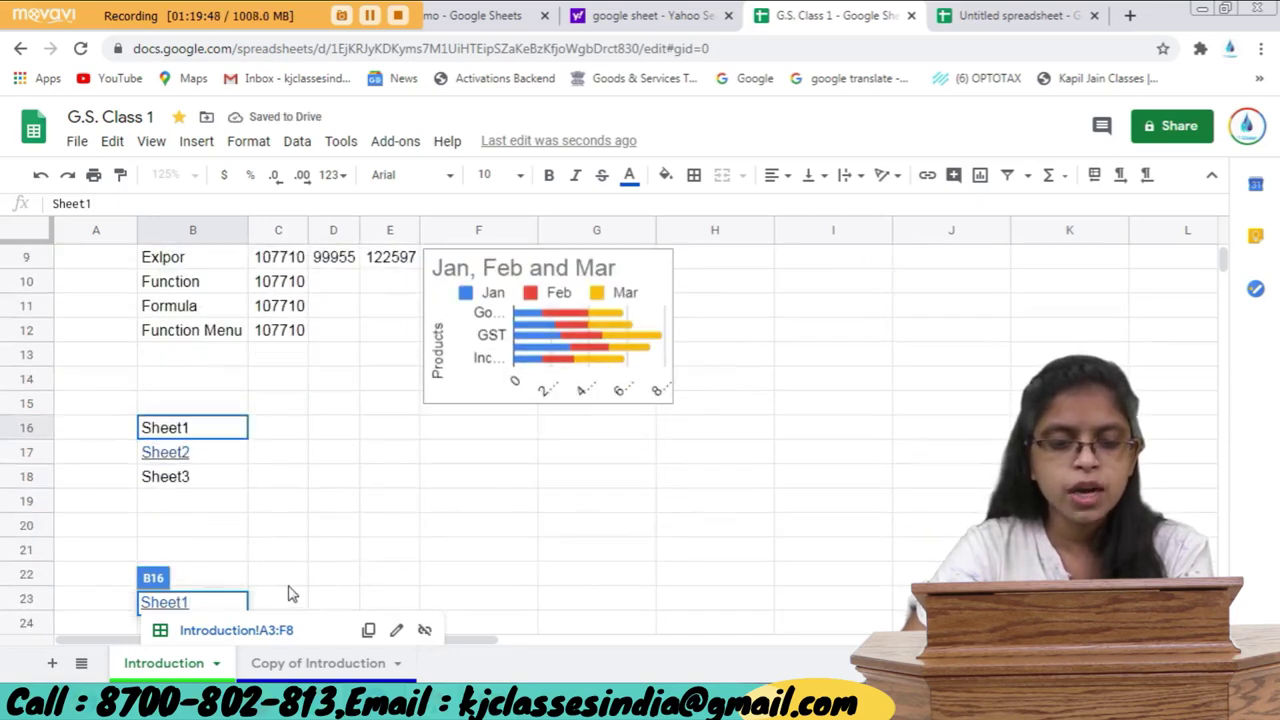
scroll(288, 590, down, 1)
scroll(288, 588, down, 2)
scroll(286, 588, up, 4)
scroll(282, 587, up, 2)
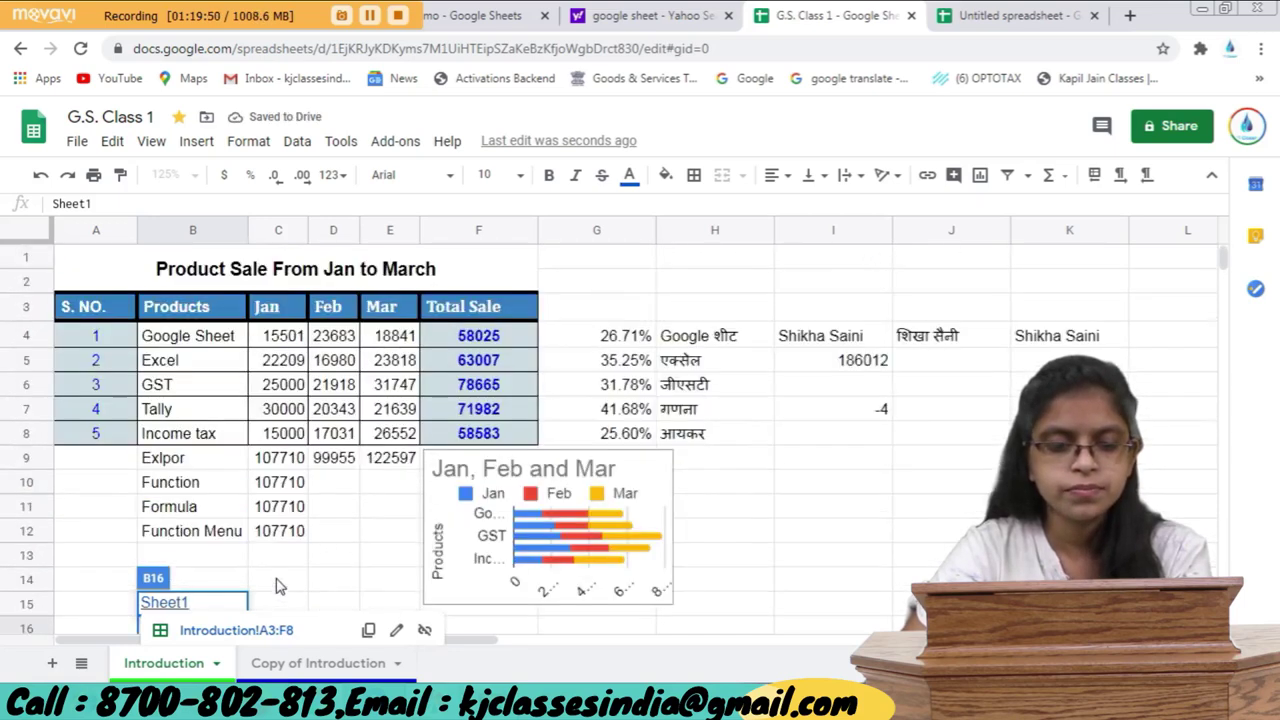
click(300, 588)
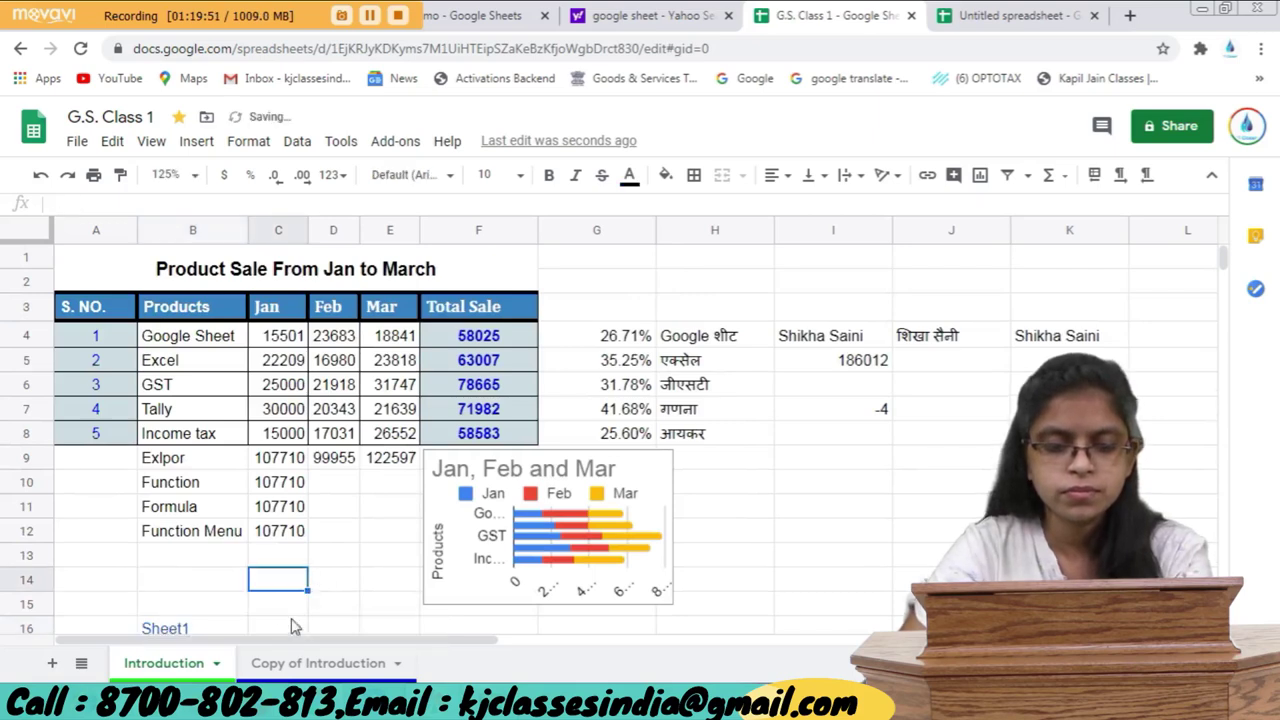
scroll(280, 604, down, 1)
scroll(280, 594, down, 2)
click(151, 501)
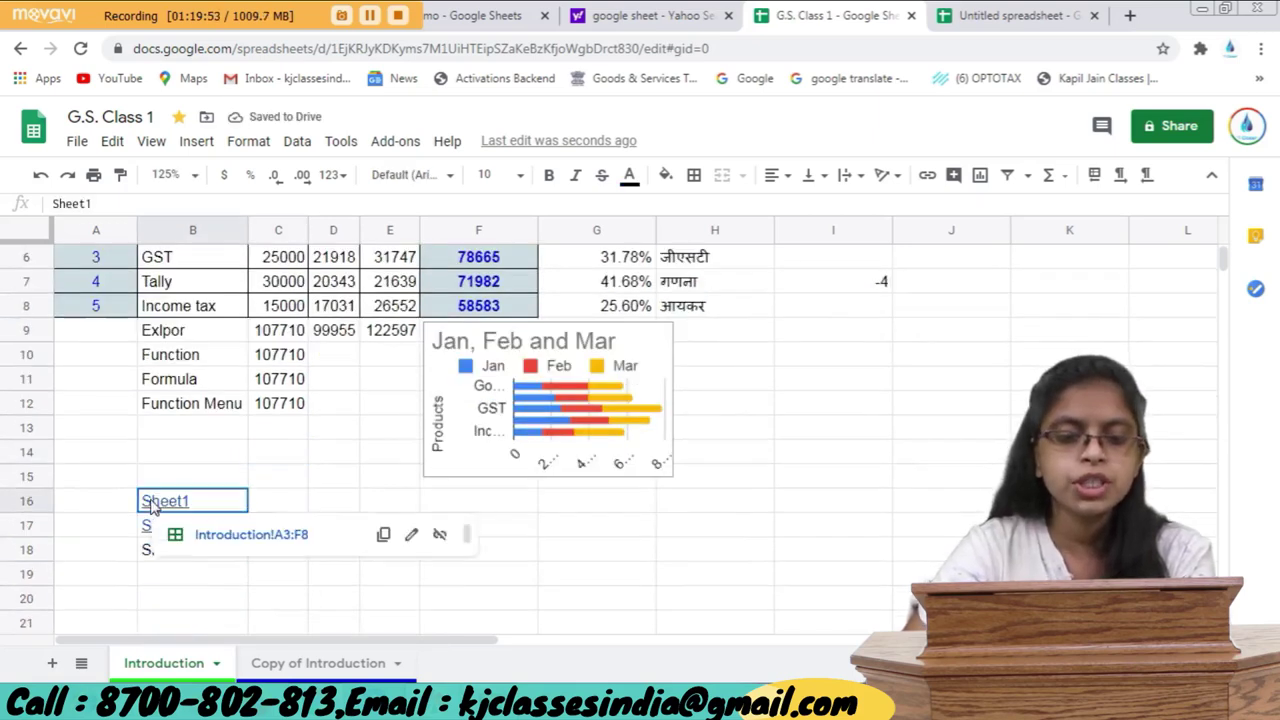
double_click(148, 500)
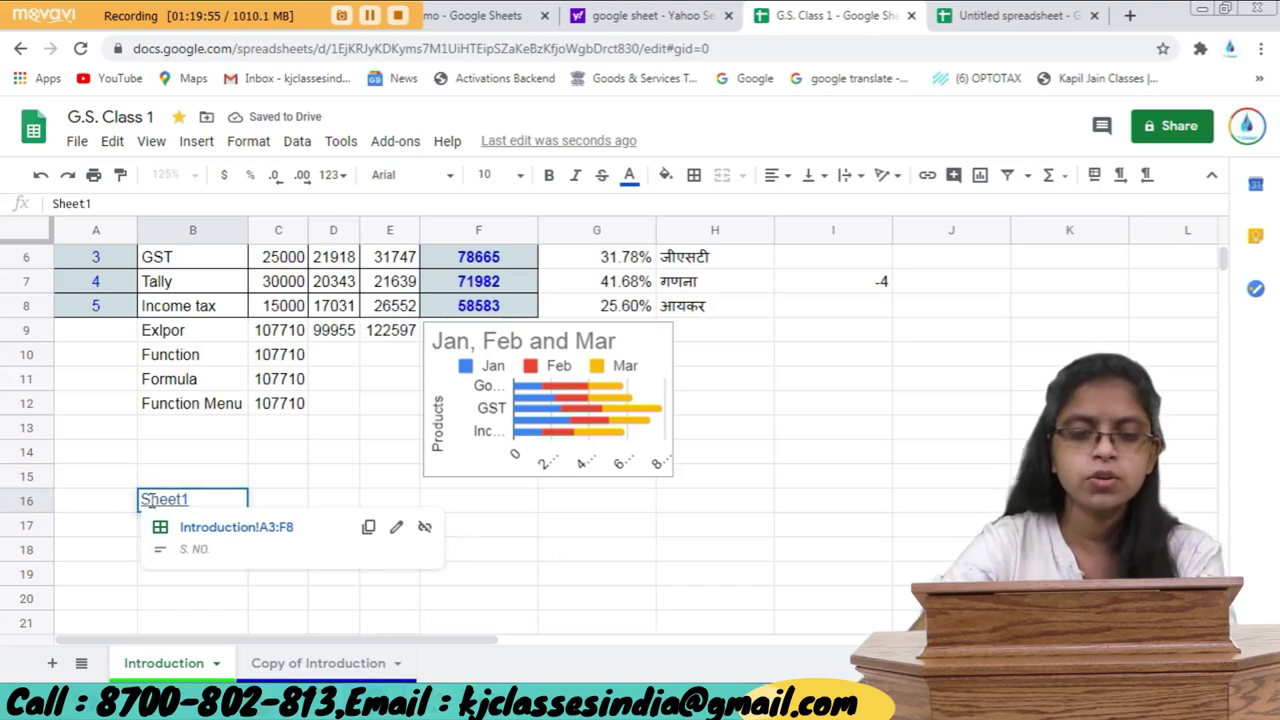
click(224, 543)
Follow the B16 link to the A3:F8 product table, then clear the range selection.
click(224, 543)
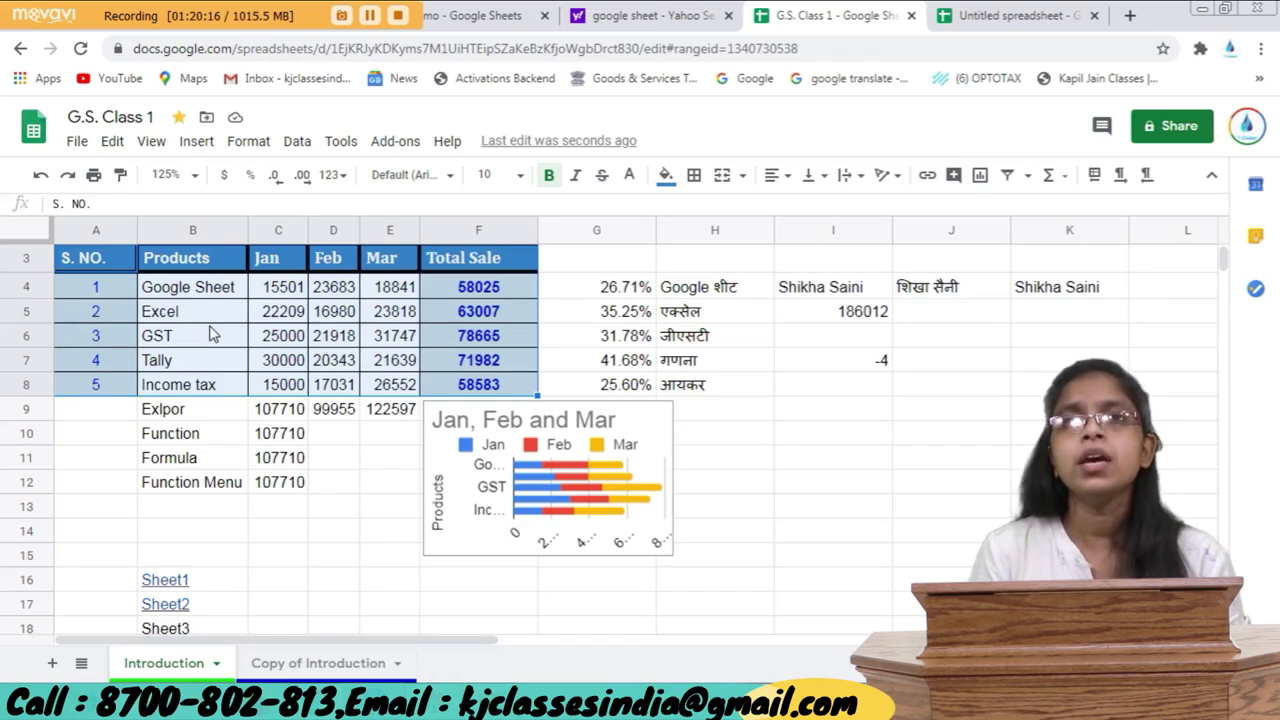
scroll(240, 410, down, 2)
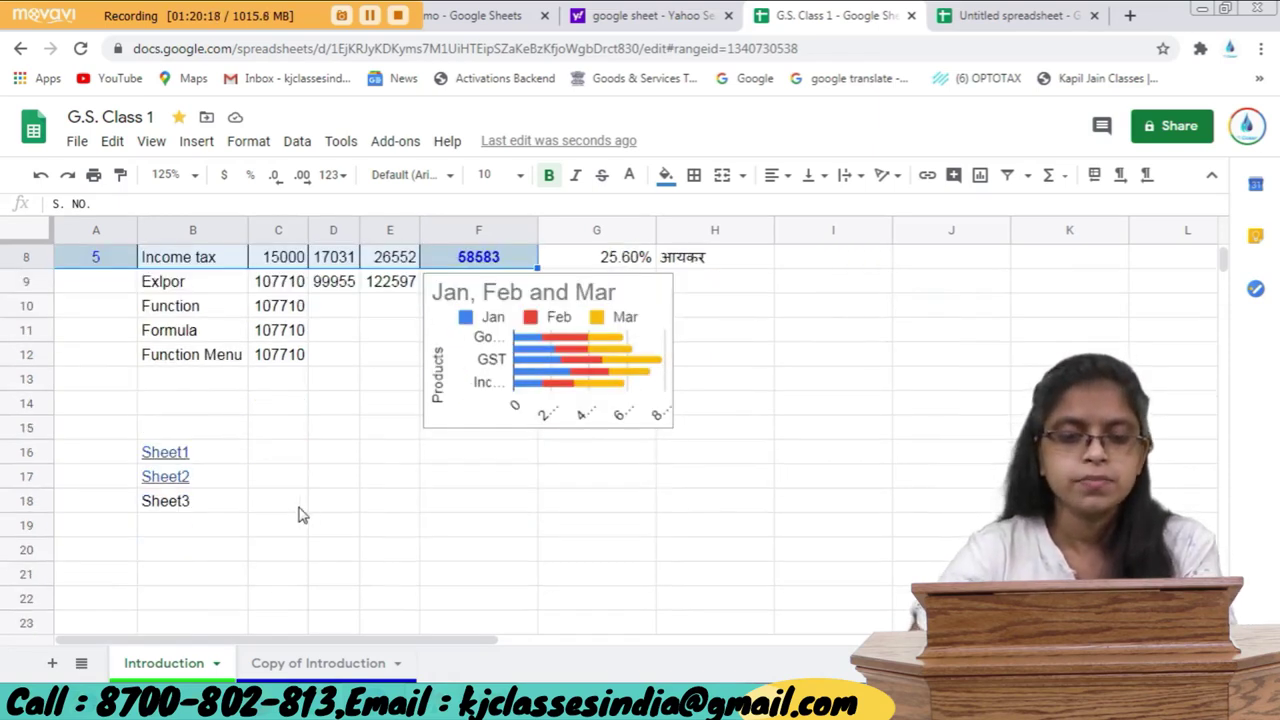
click(186, 503)
Type Google into D16, then open and cancel the link box so it stays plain text.
click(326, 455)
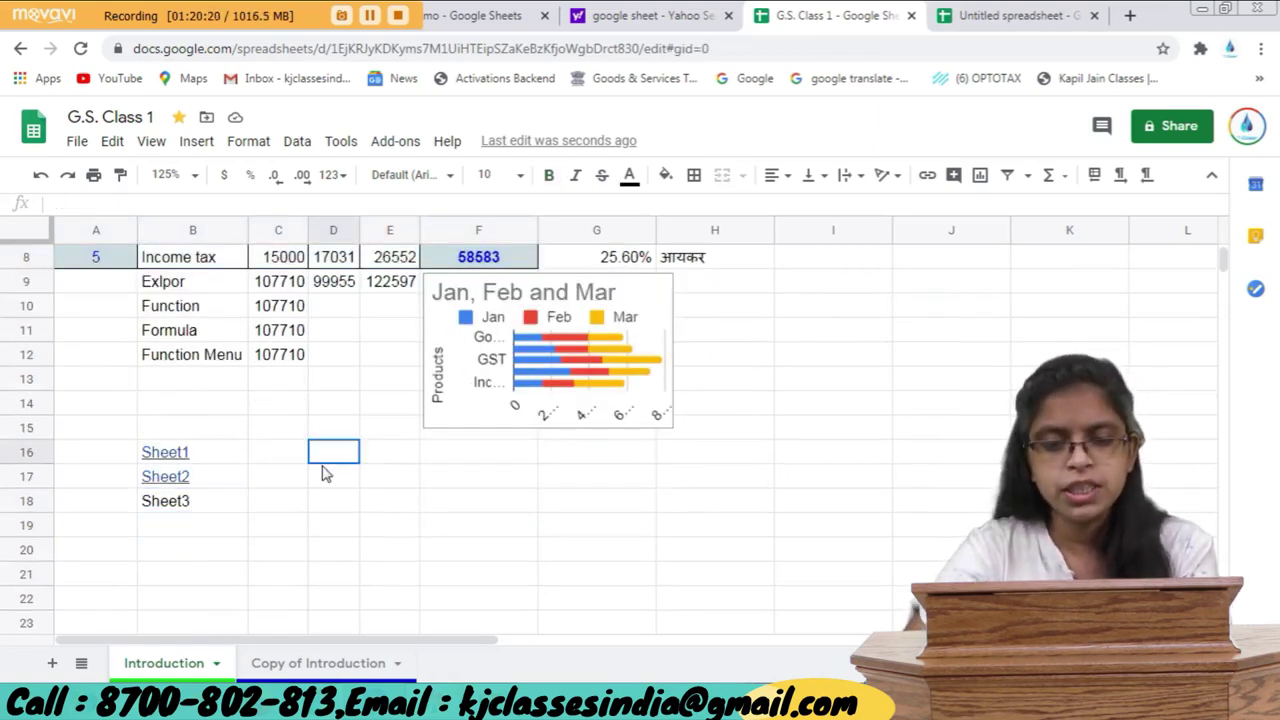
text(G)
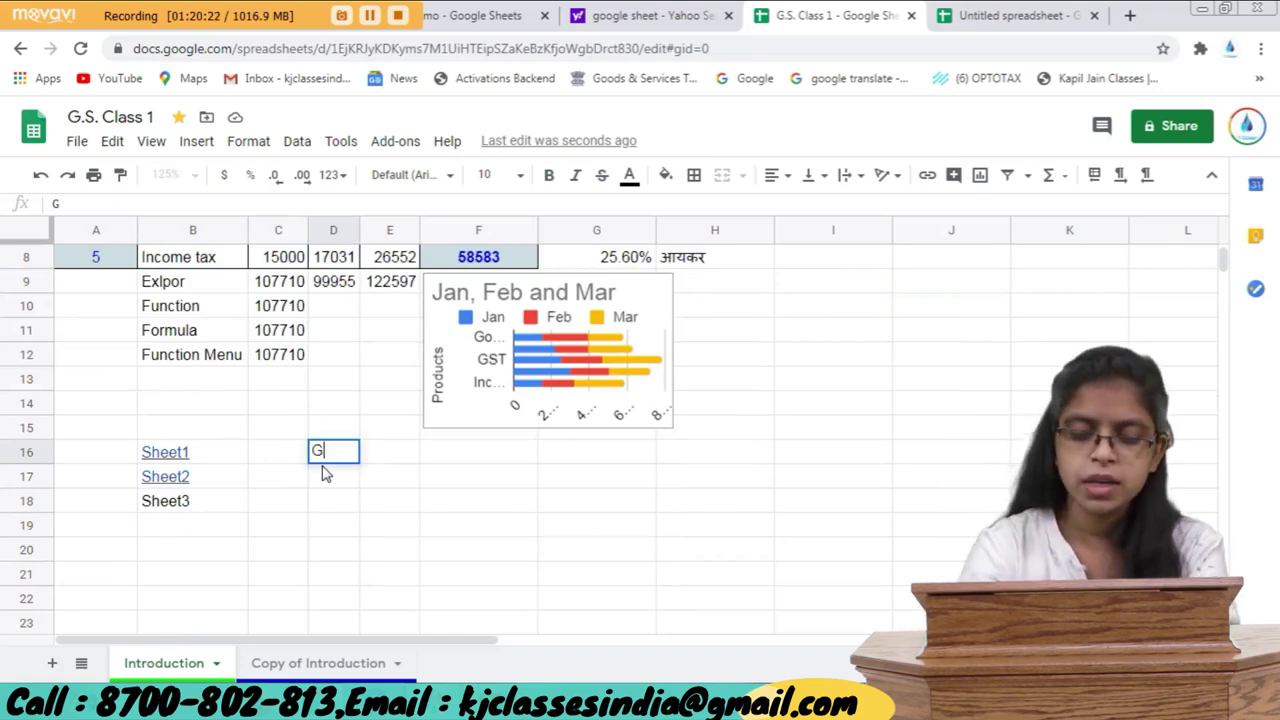
text(oogle)
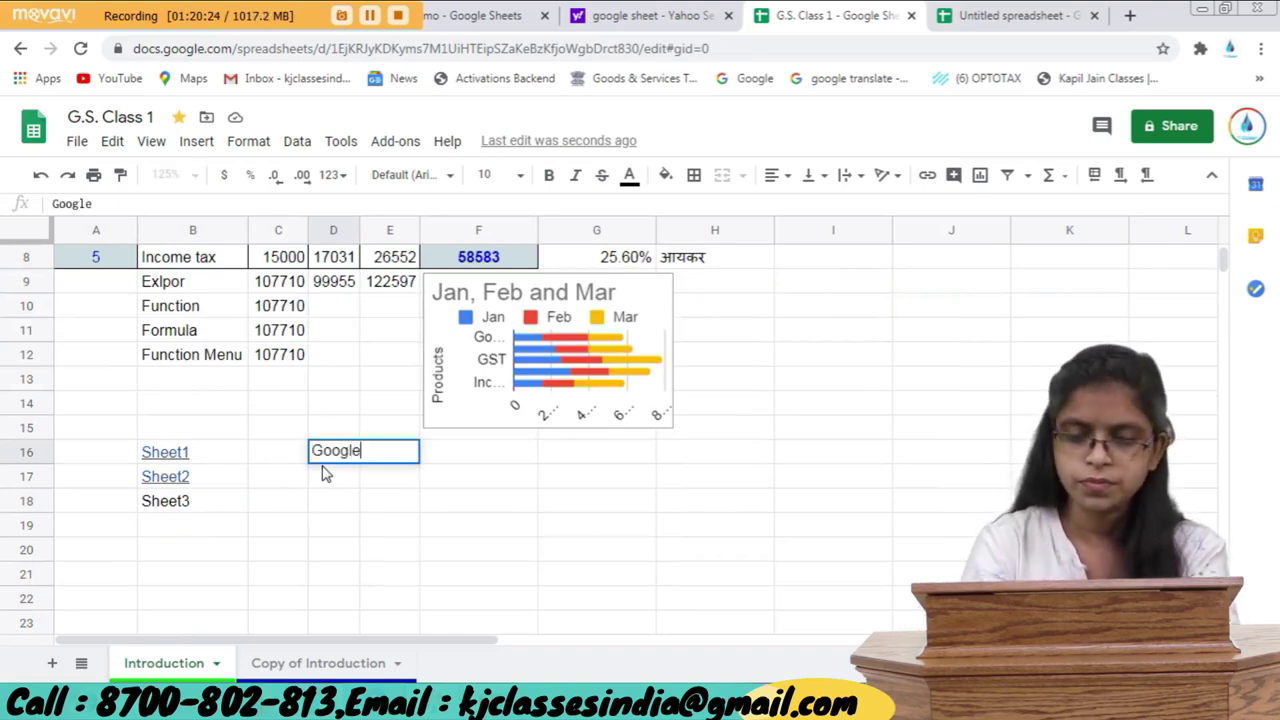
key(Return)
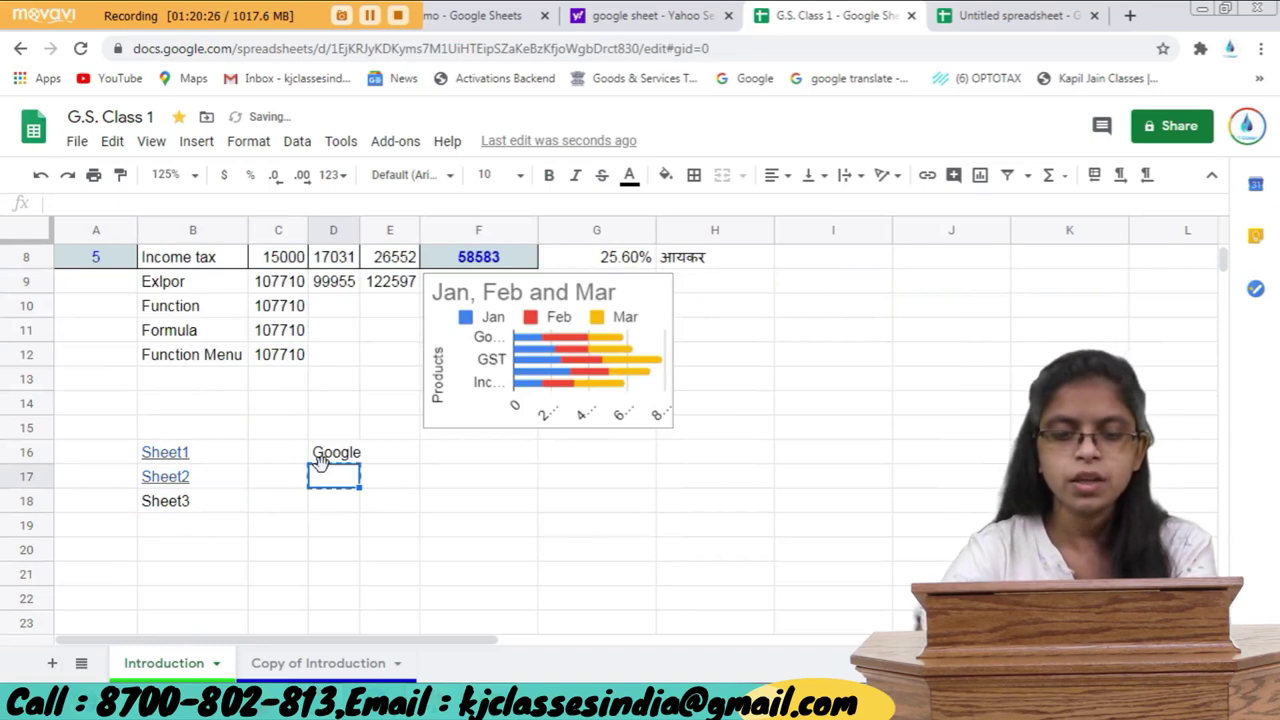
click(348, 456)
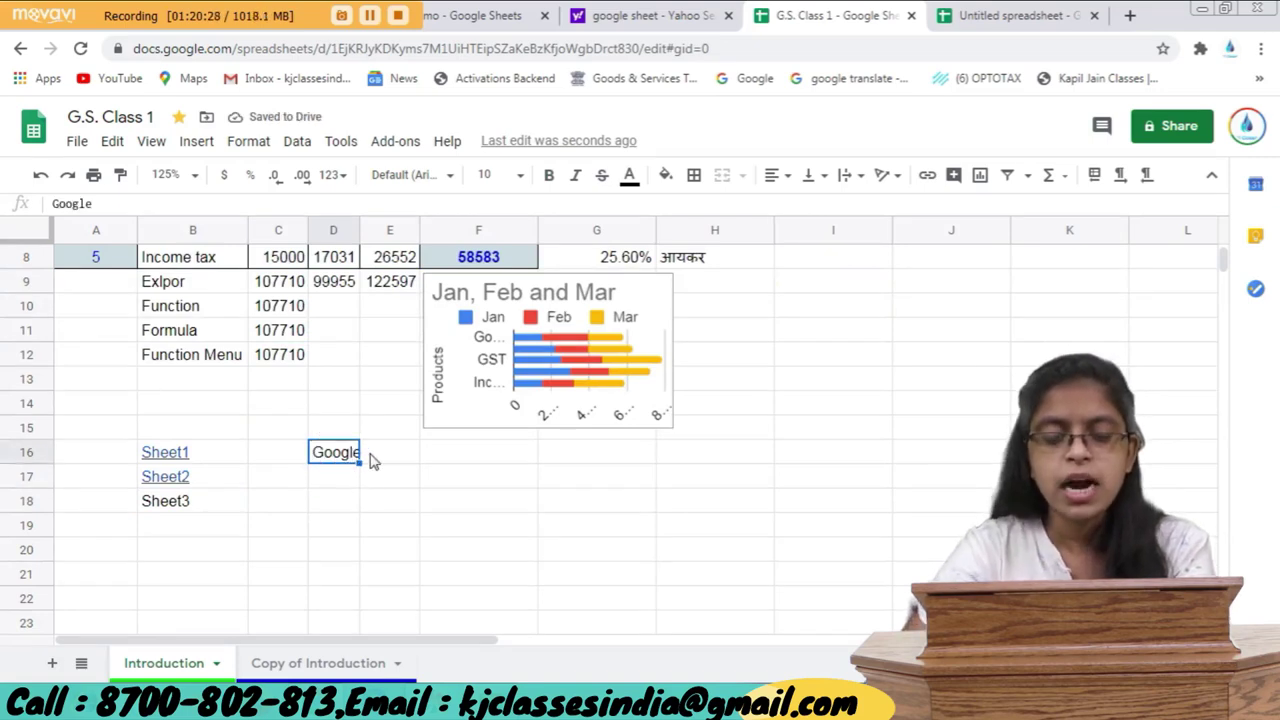
key(ctrl+k)
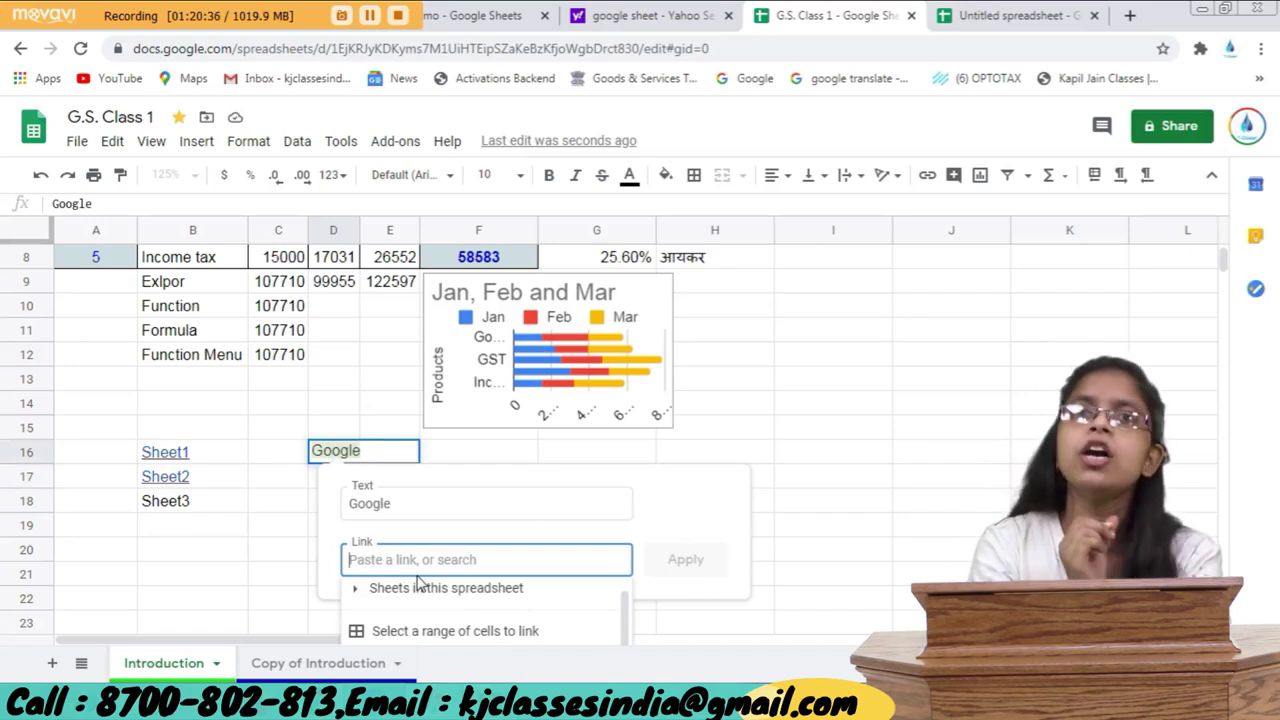
key(Escape)
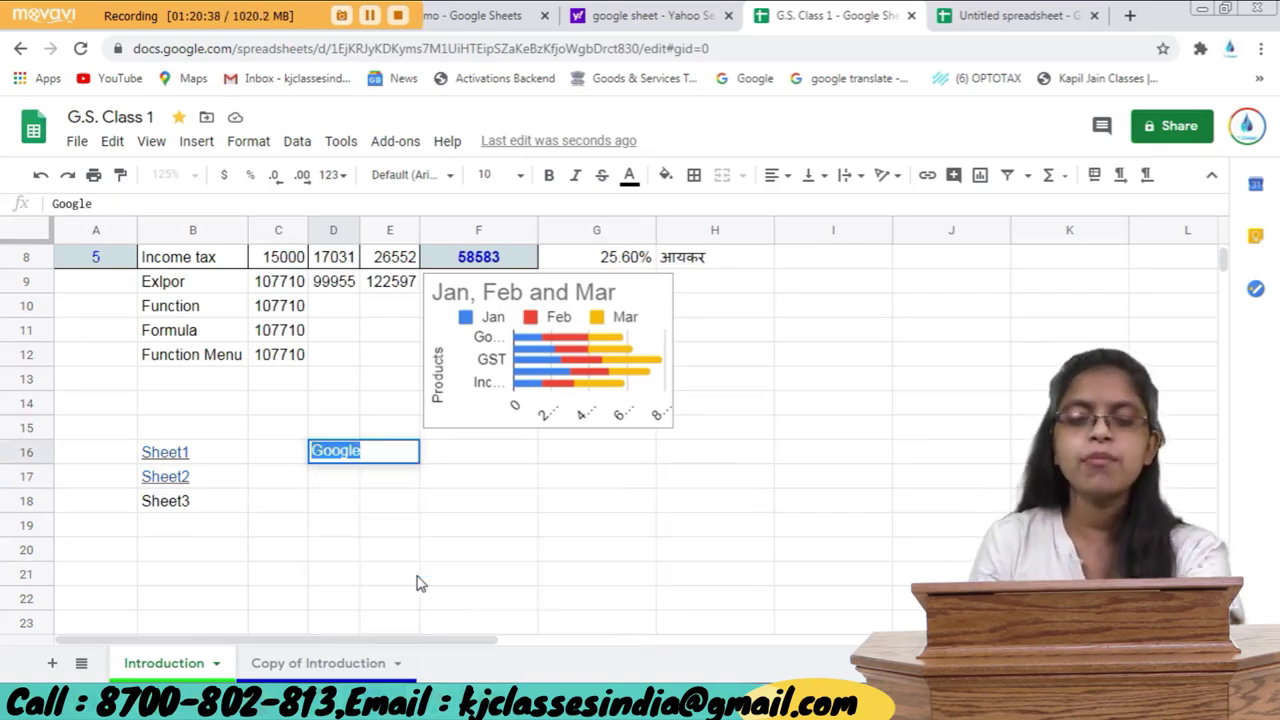
click(421, 585)
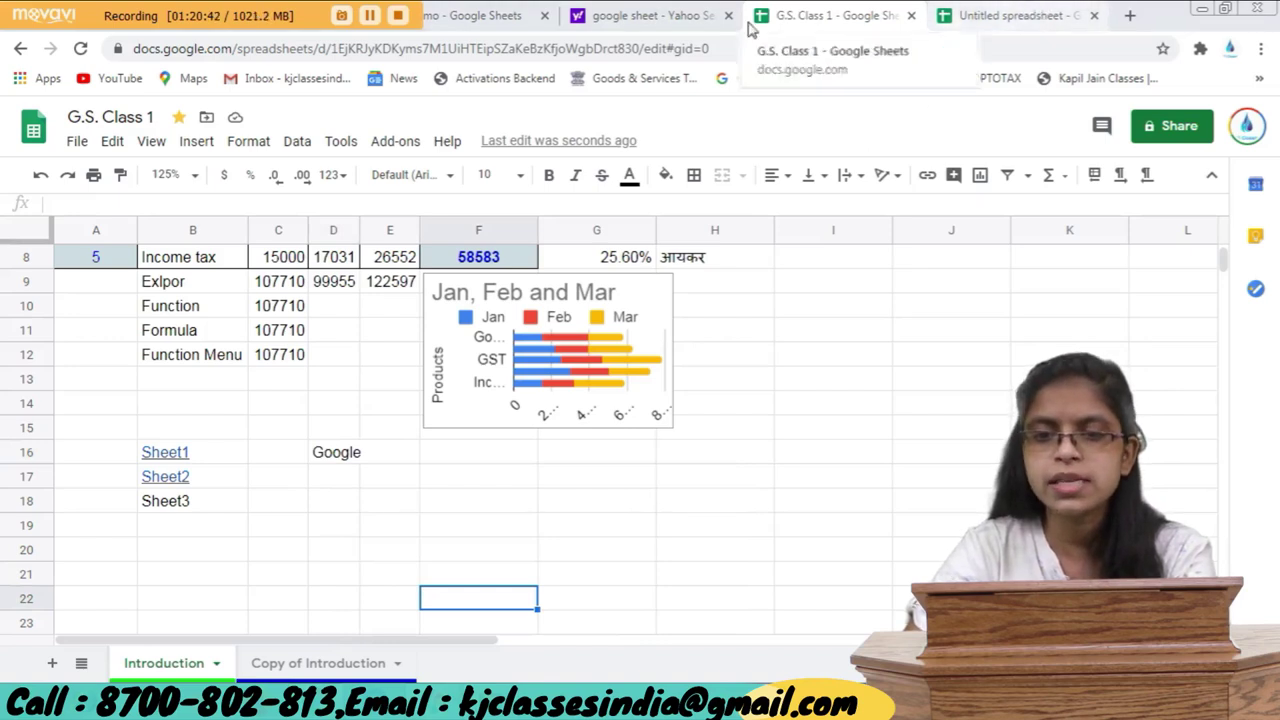
Open the Google Sheets product page from the Yahoo search results.
click(690, 20)
click(434, 116)
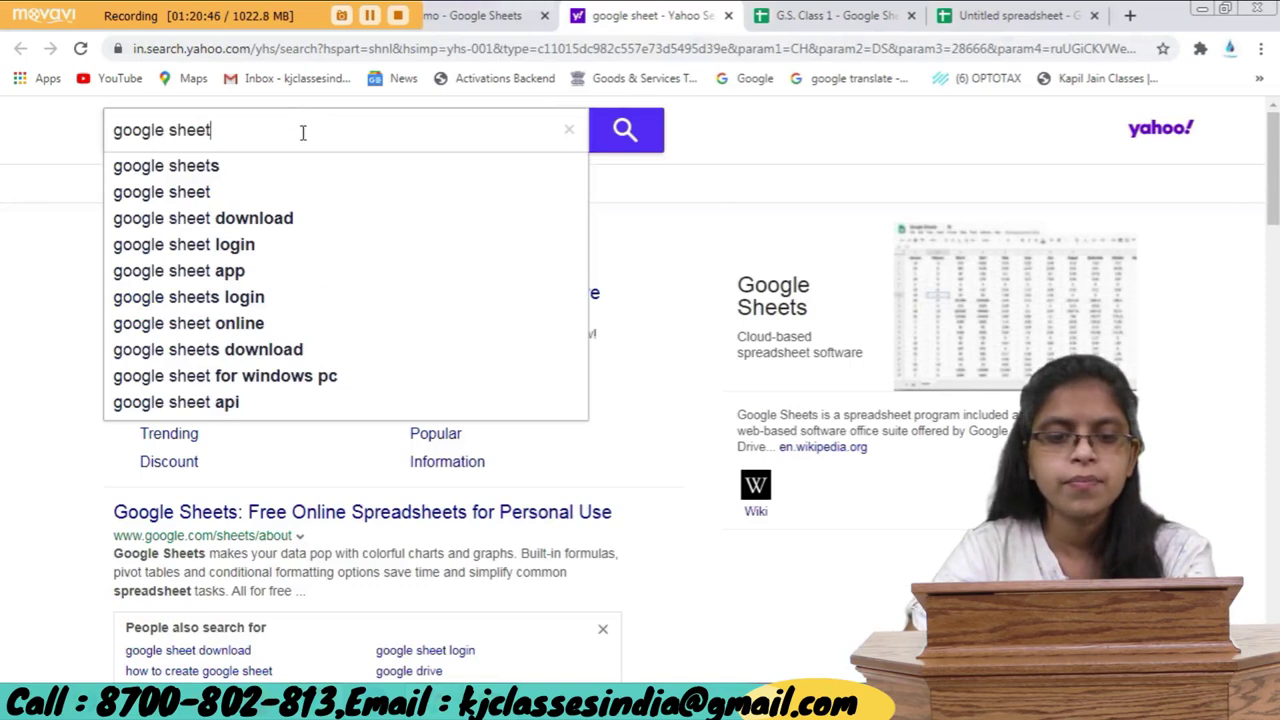
click(830, 15)
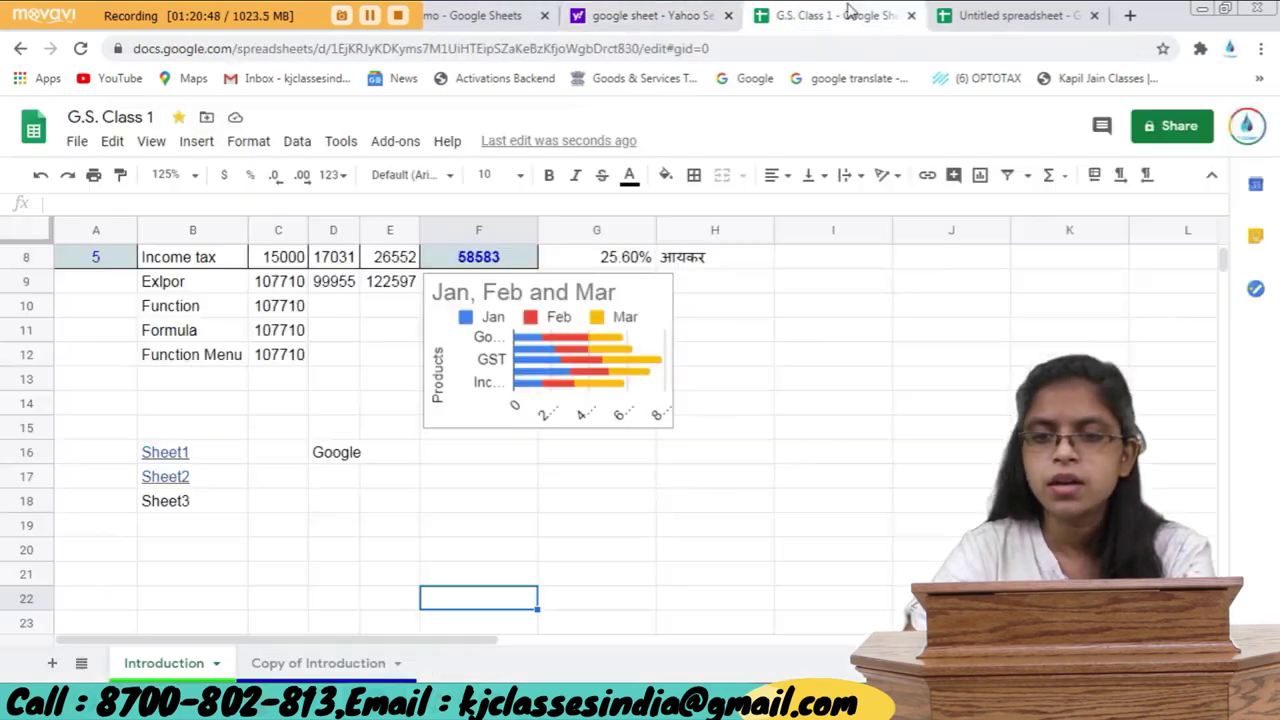
click(651, 28)
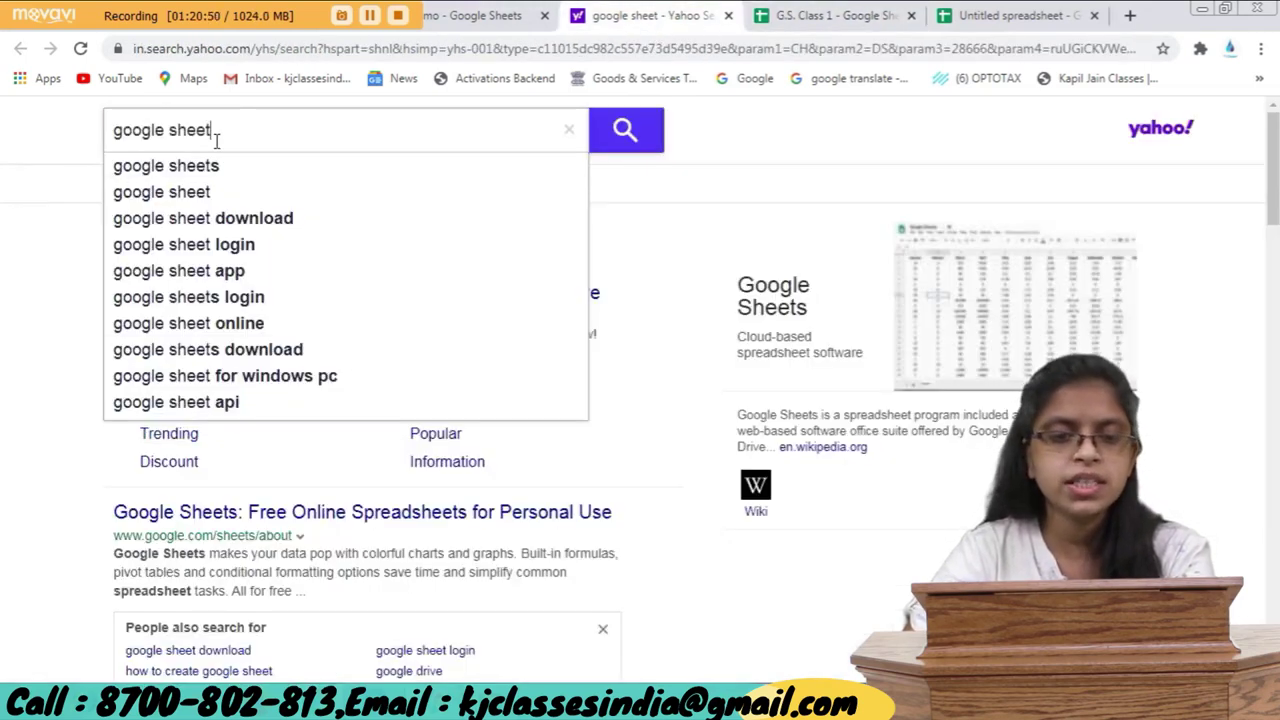
click(218, 512)
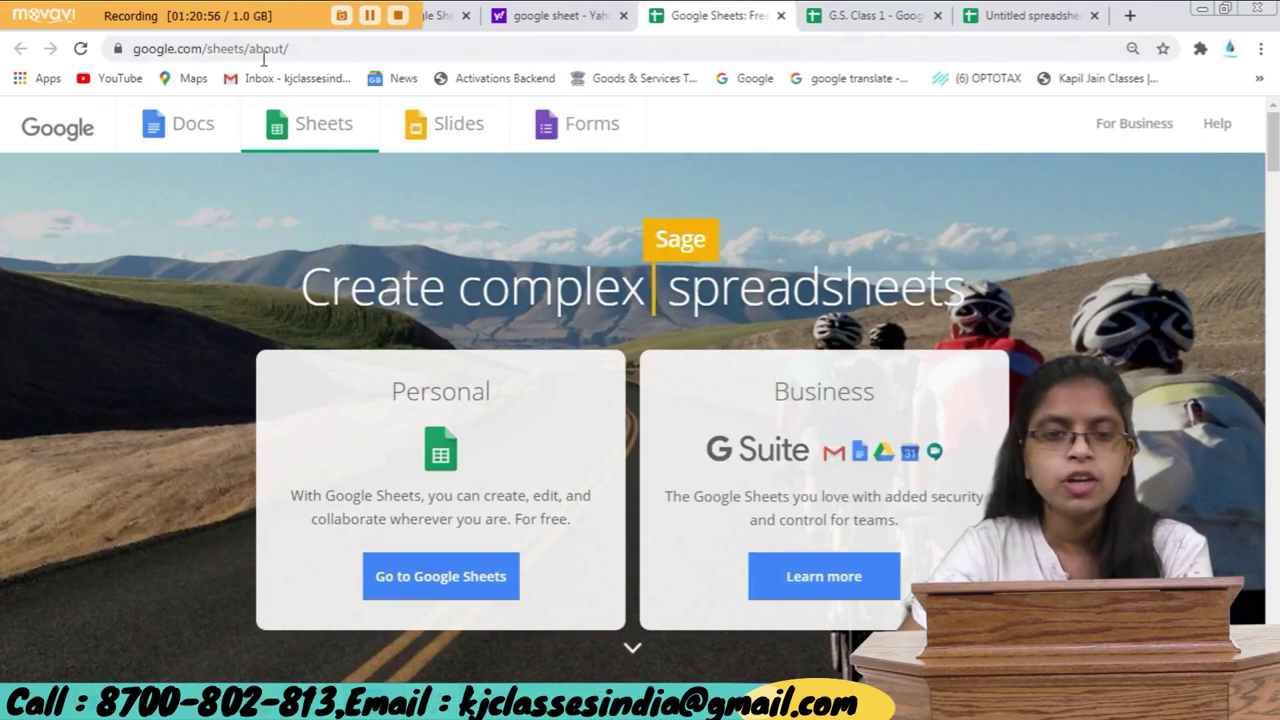
Copy the Google Sheets about-page URL and close the Untitled spreadsheet tab.
click(392, 49)
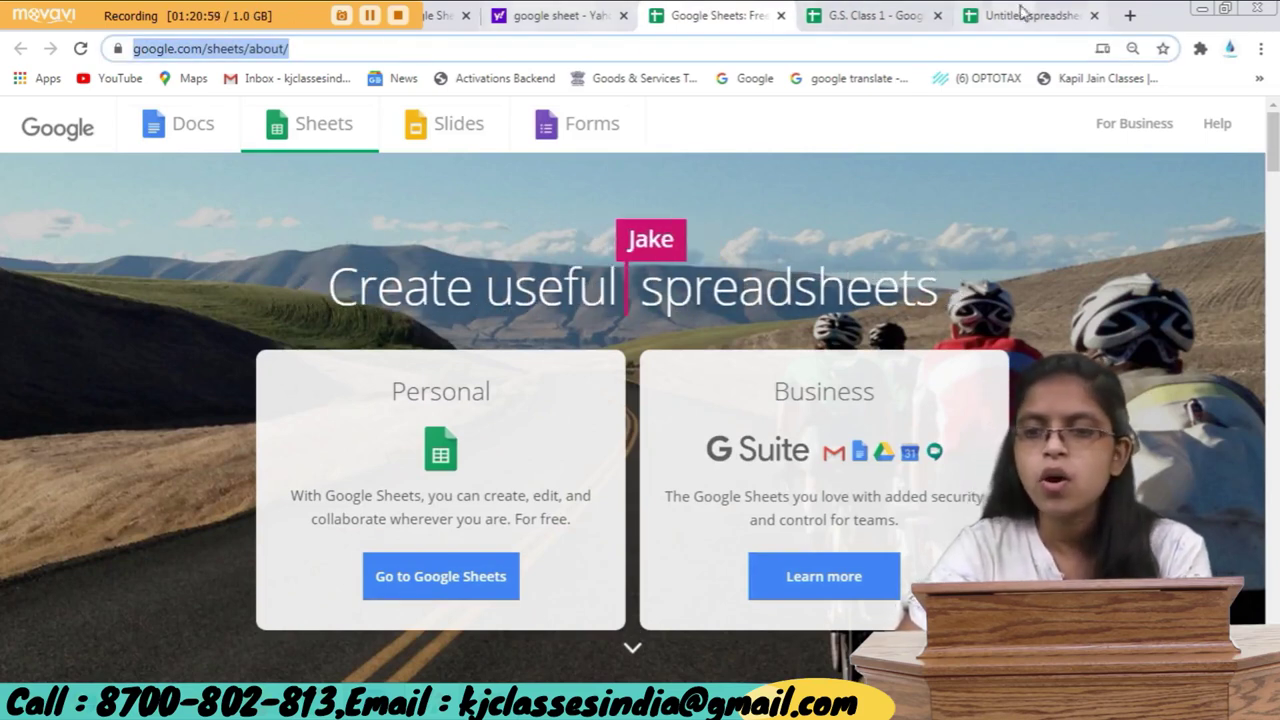
click(716, 216)
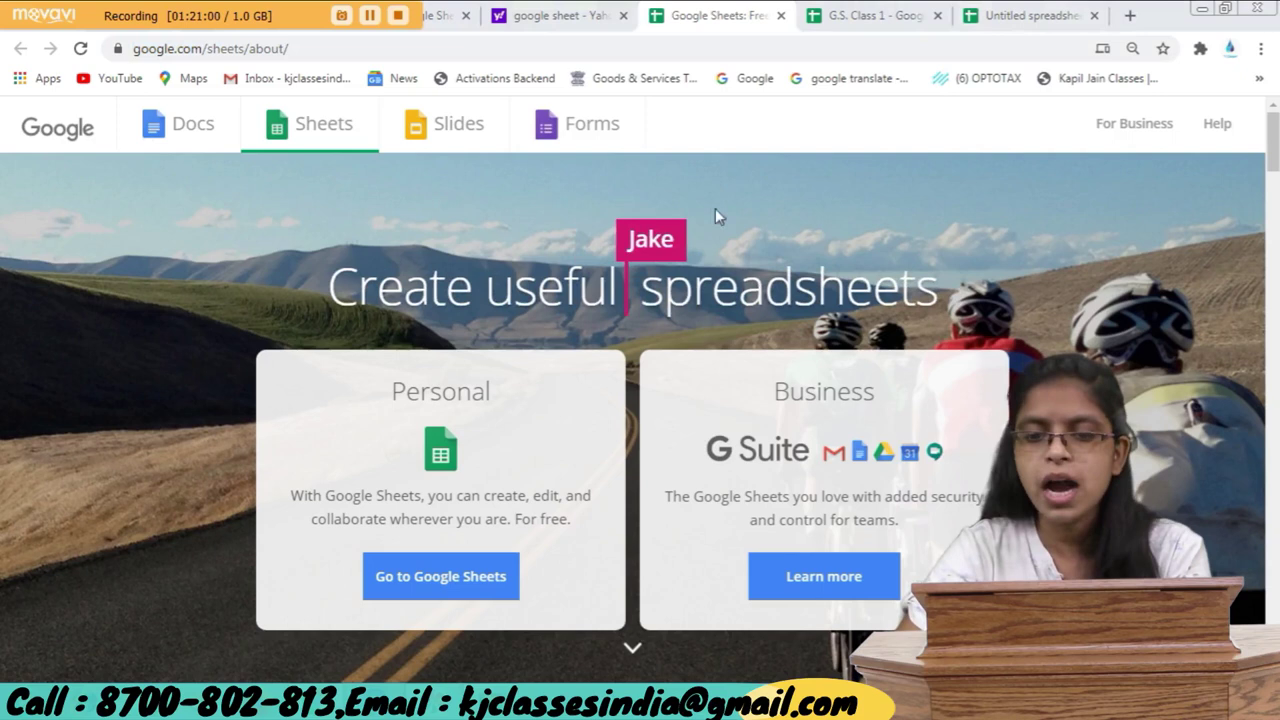
click(1093, 16)
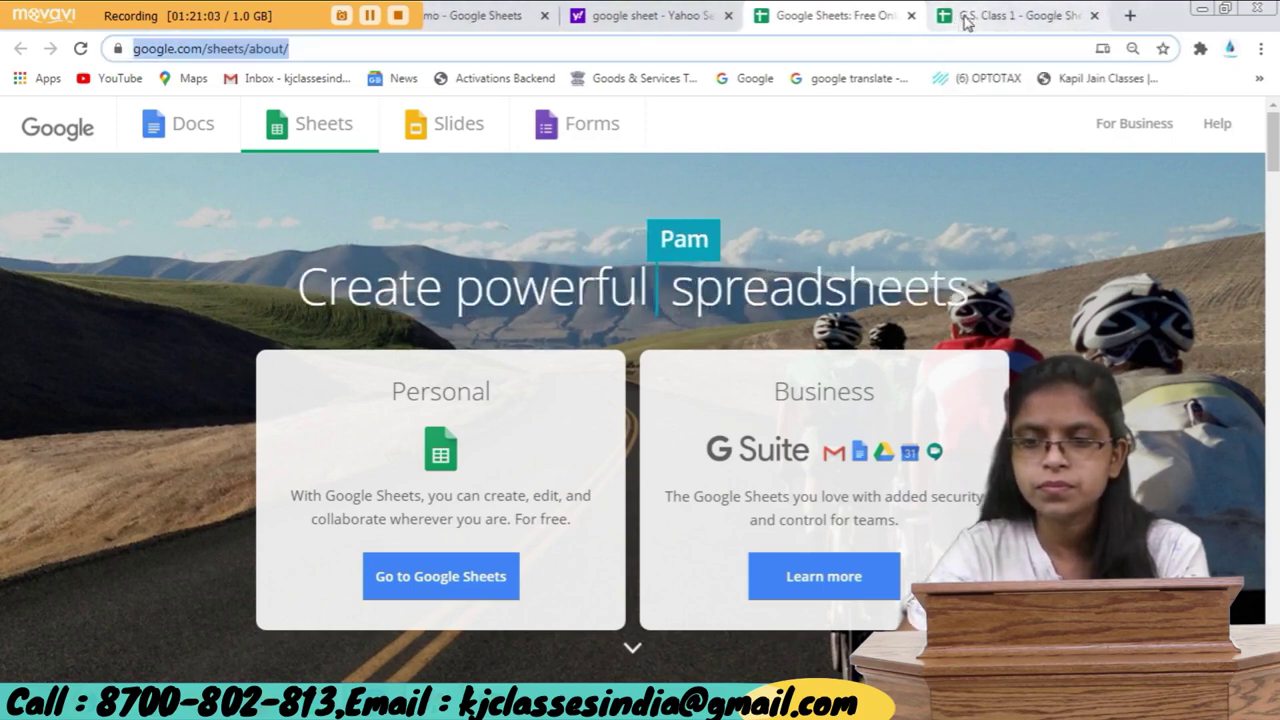
Back in G.S. Class 1, change the D16 text from Google to Google Sheet.
click(993, 12)
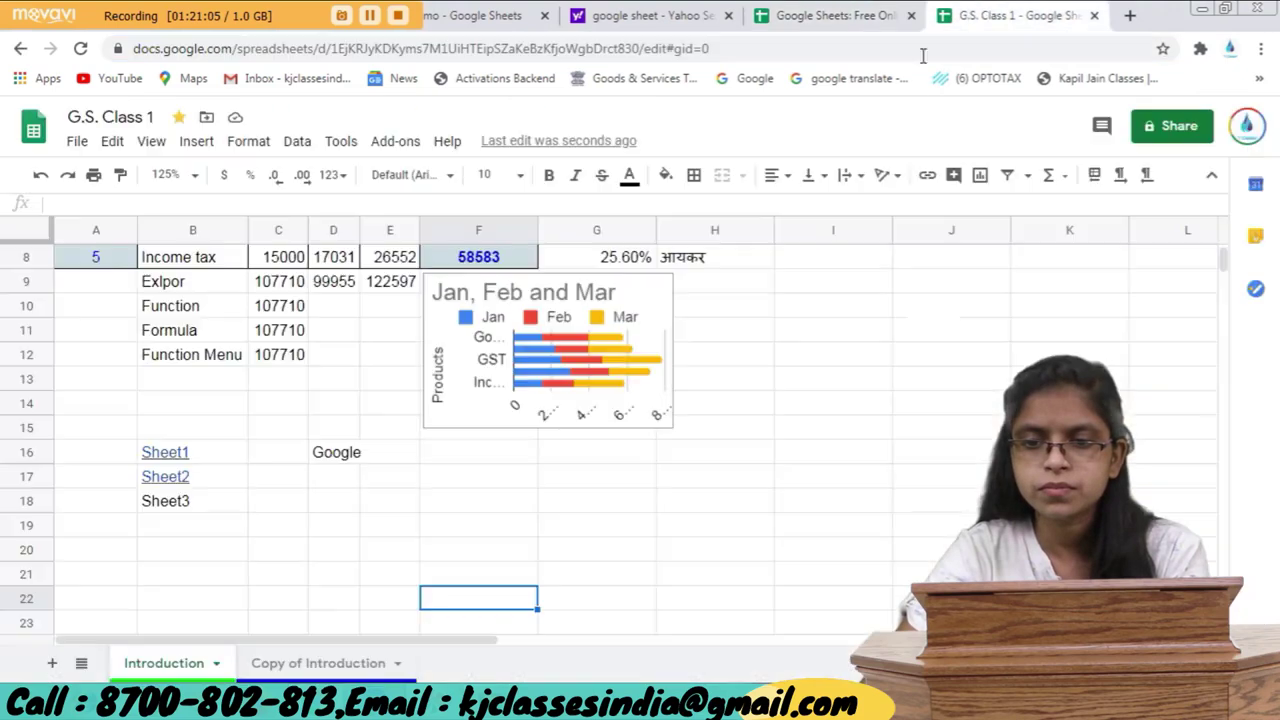
click(325, 462)
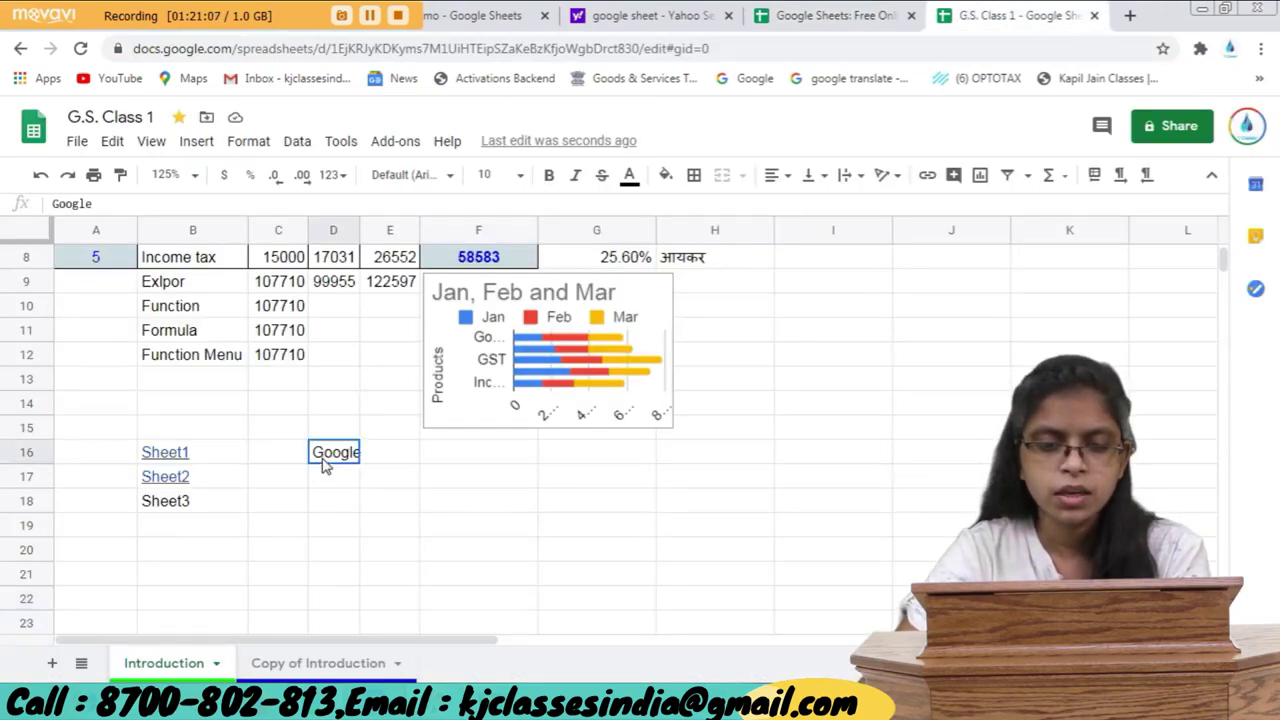
click(370, 463)
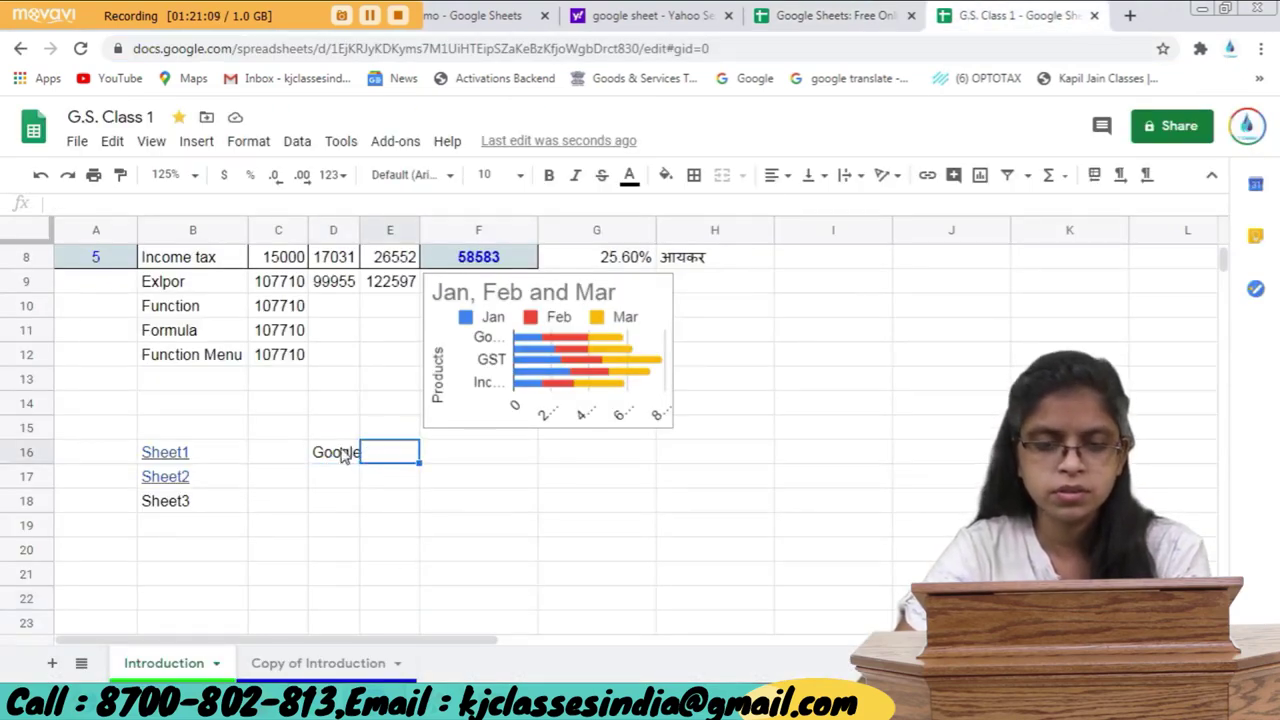
click(343, 455)
double_click(343, 455)
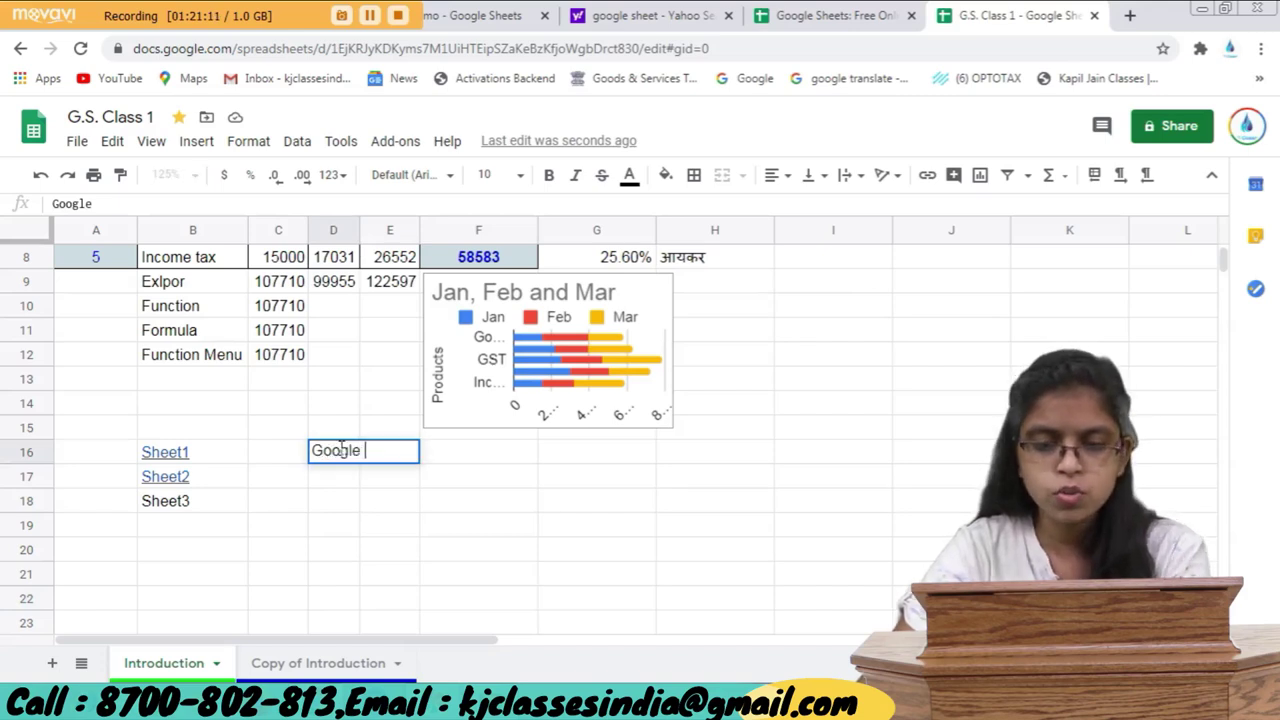
text(Se)
key(BackSpace)
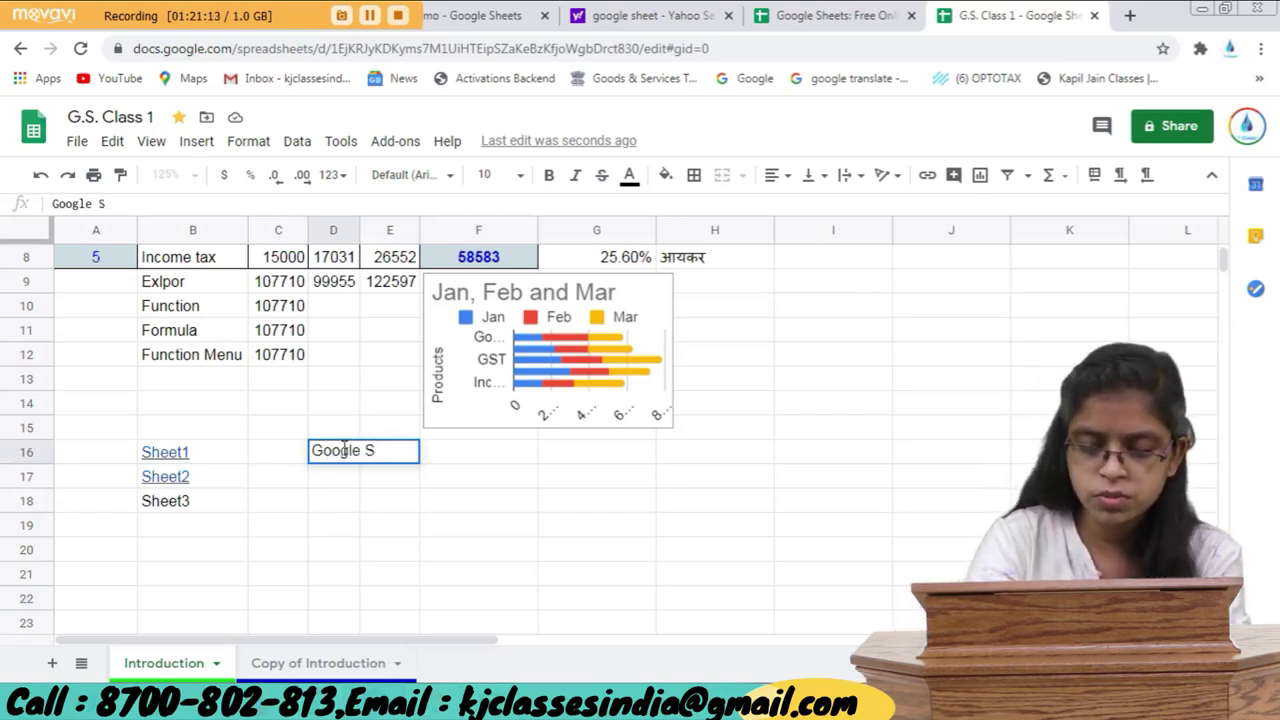
text(h)
key(BackSpace)
text(heet)
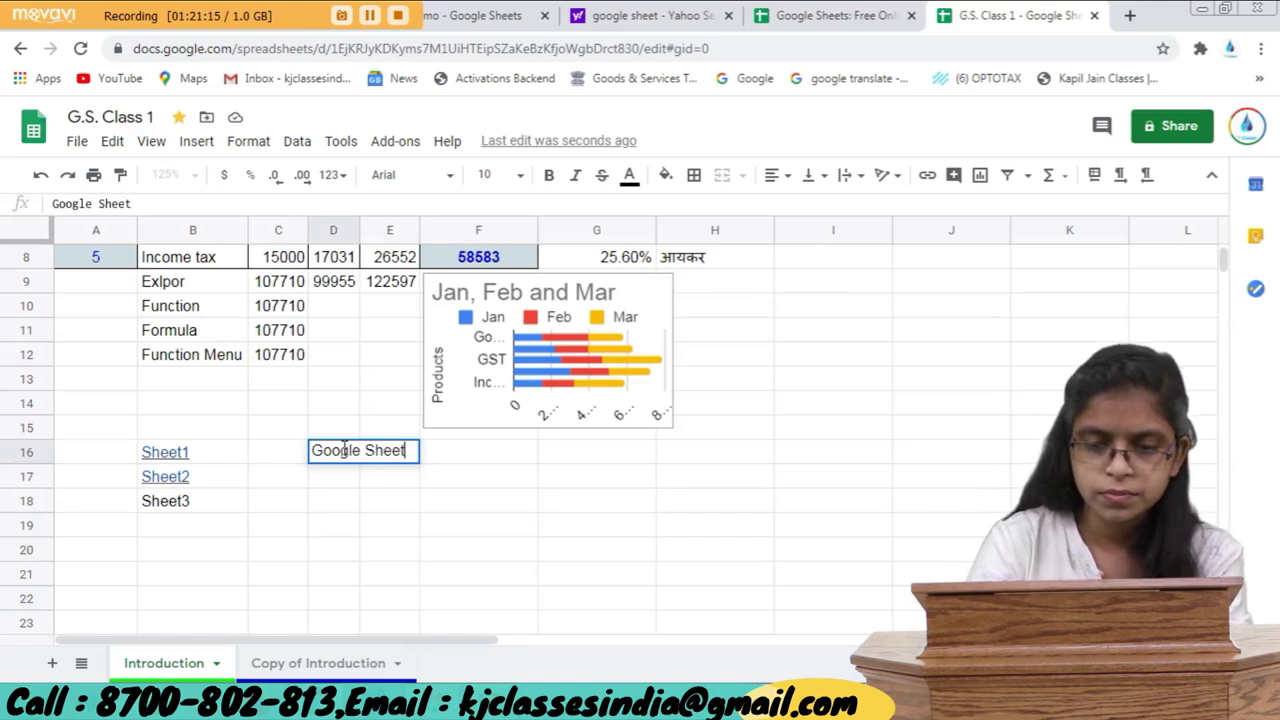
key(Return)
click(343, 455)
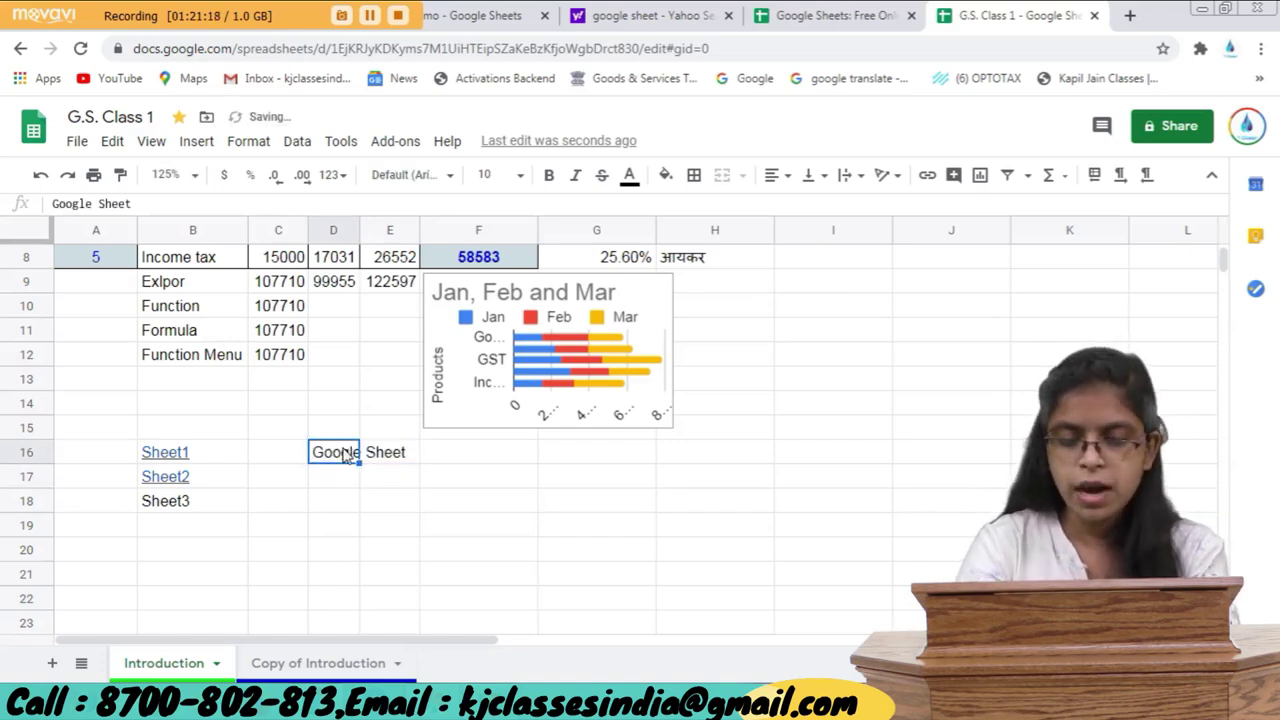
key(ctrl+k)
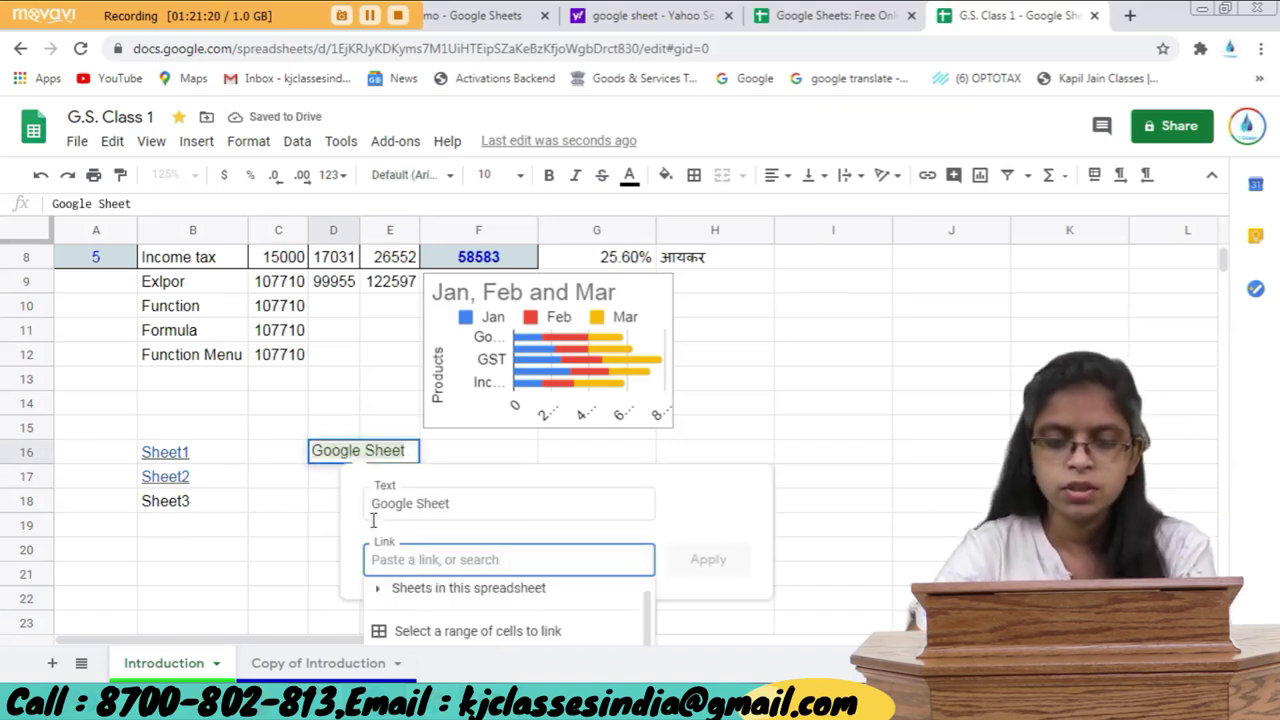
text(https://www.google.com/sheets/about/)
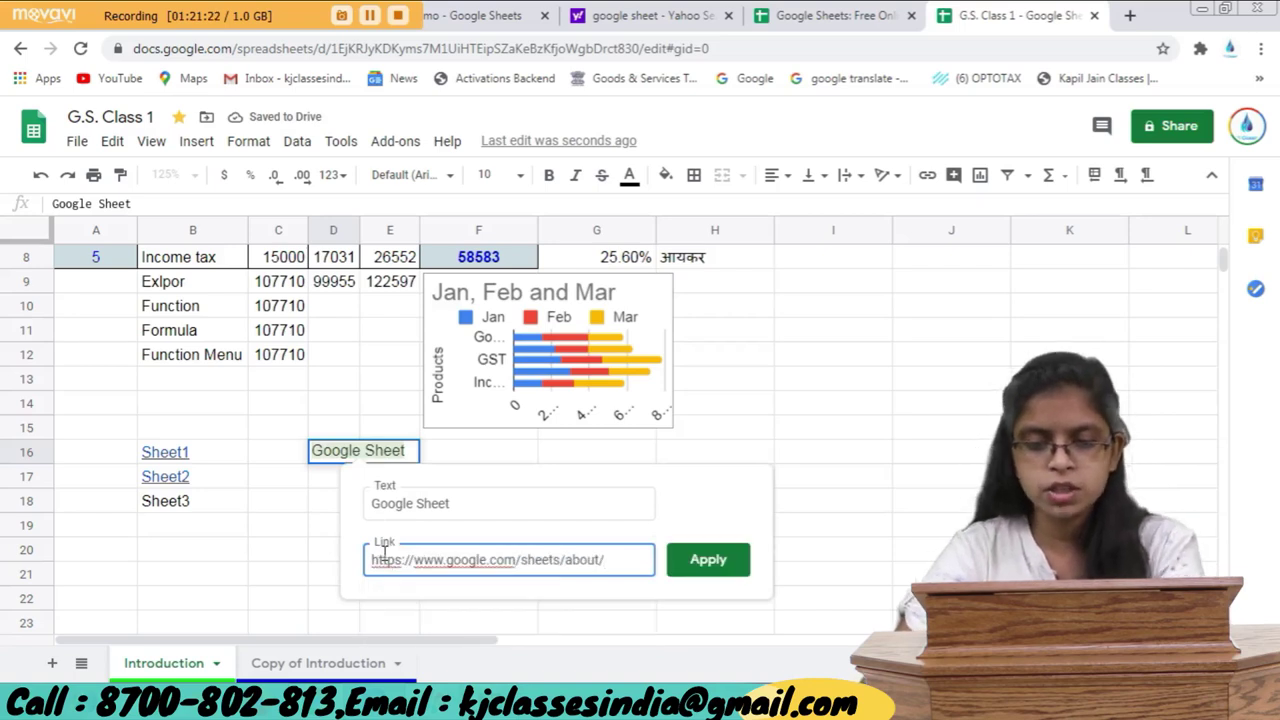
click(725, 578)
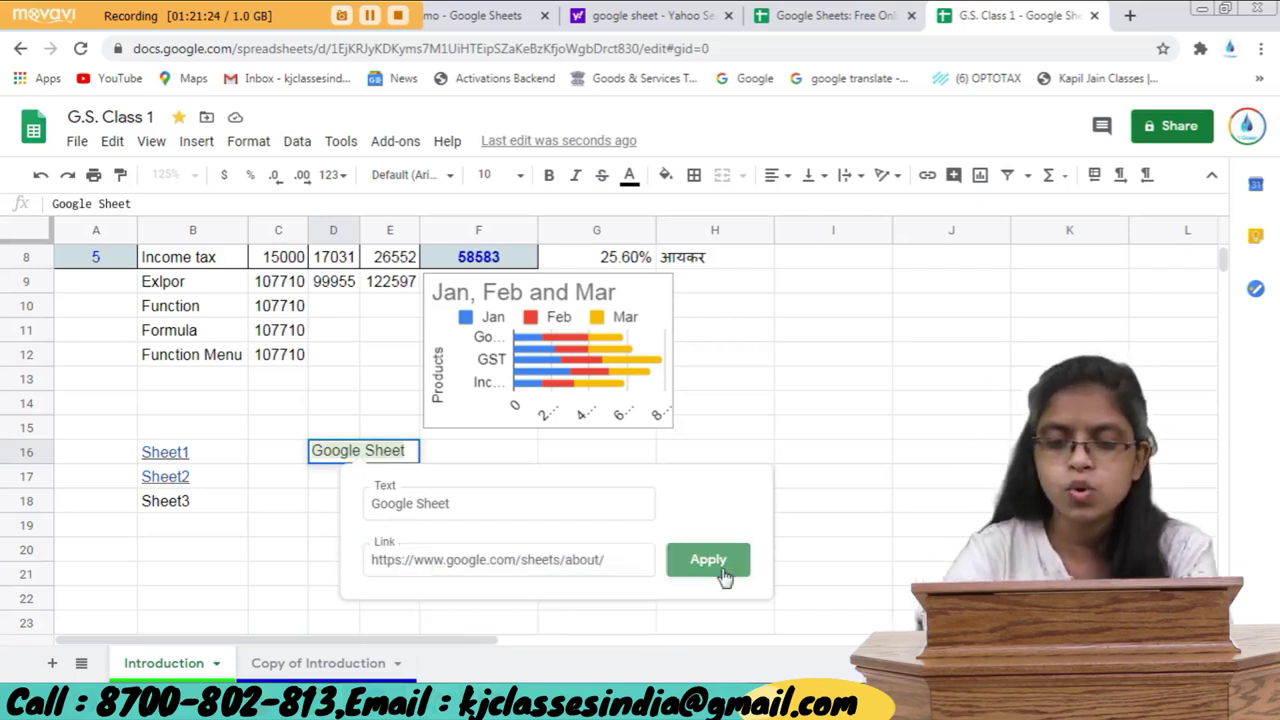
mouse_move(358, 451)
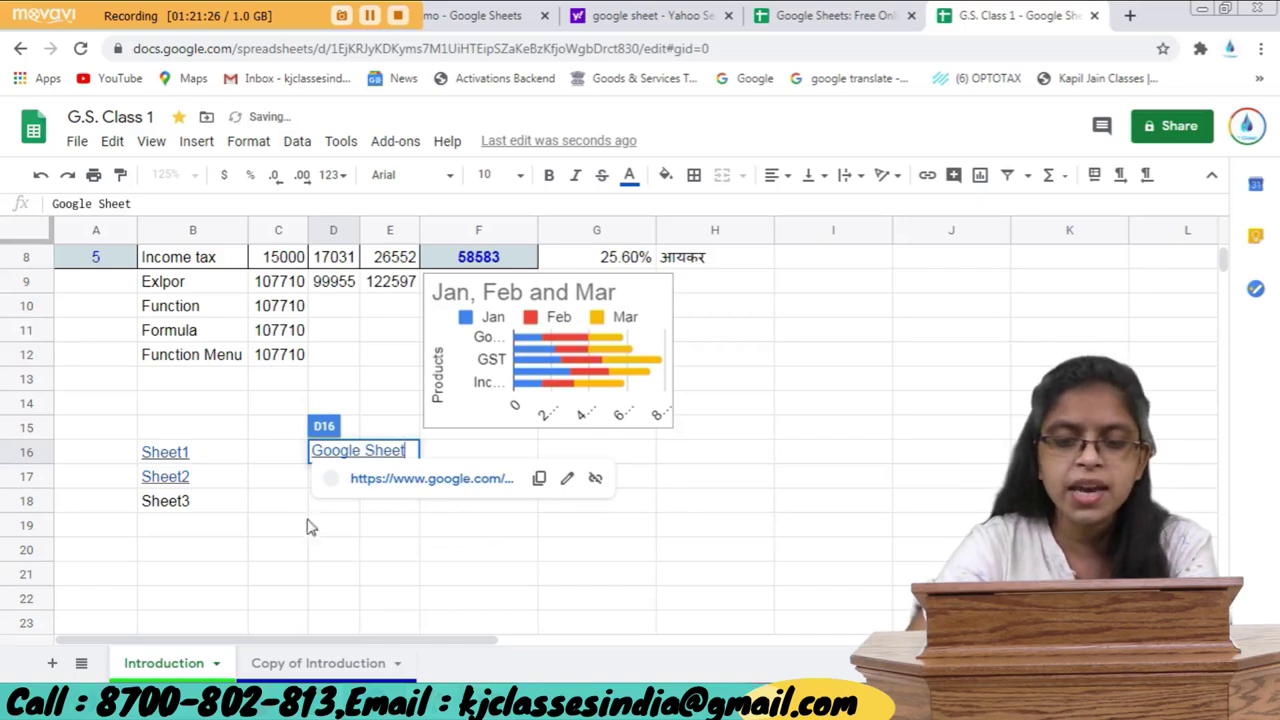
Open the D16 link, then close the about-page and Yahoo Search tabs.
click(436, 484)
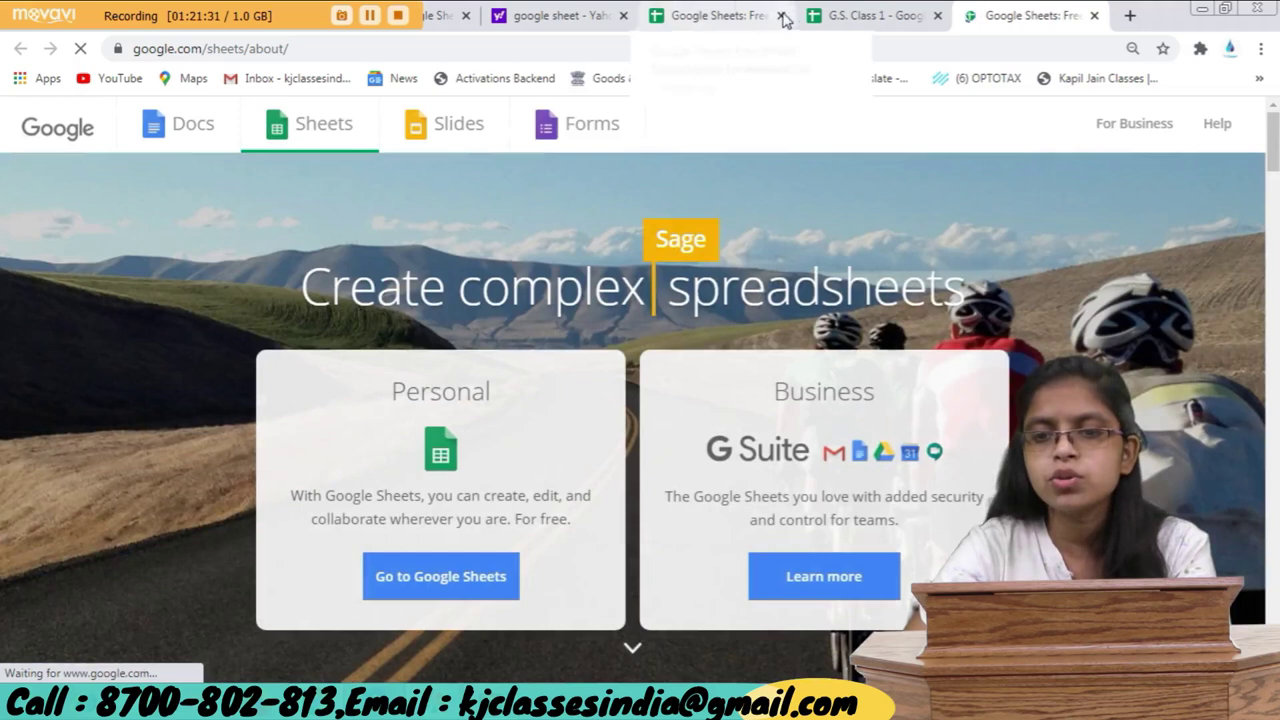
click(783, 16)
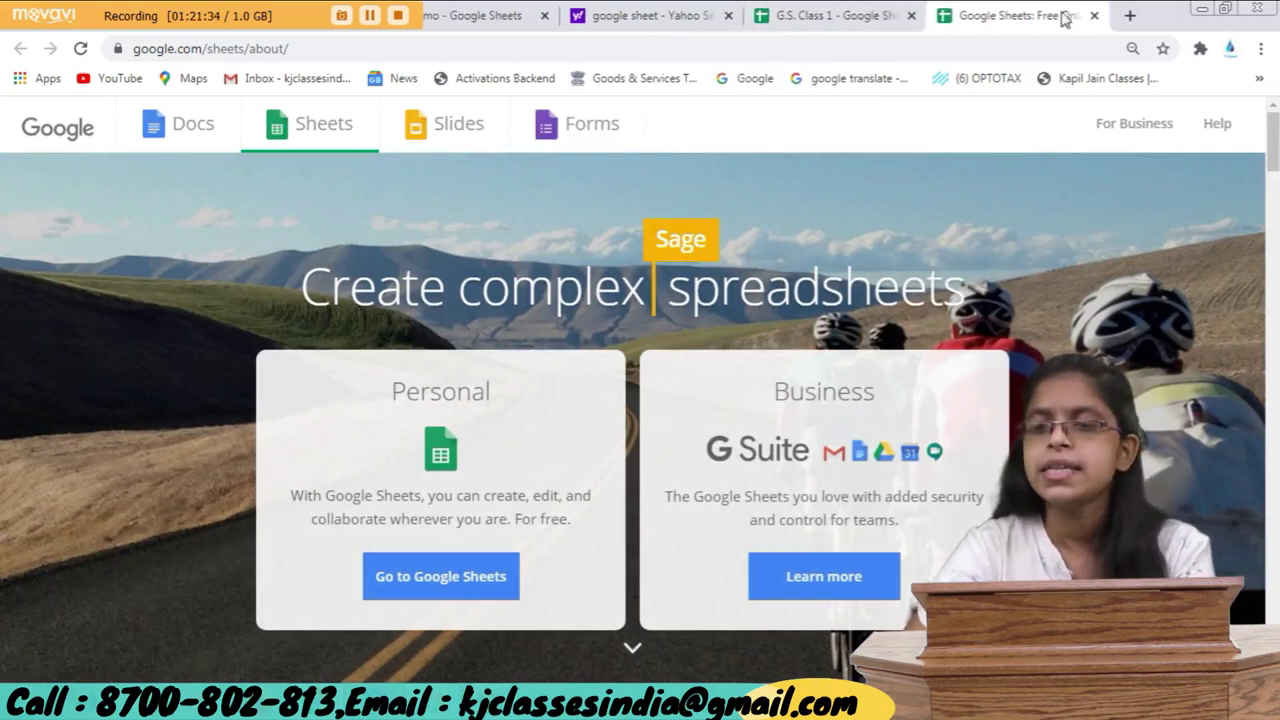
click(1094, 15)
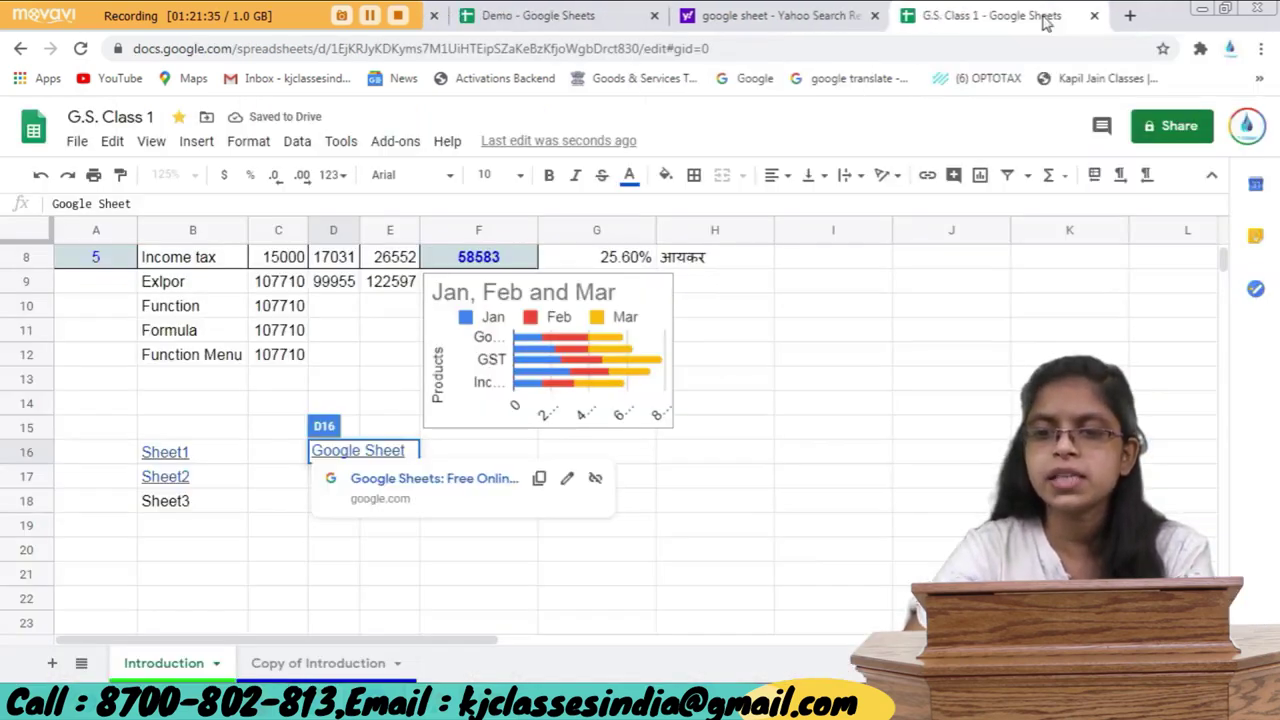
click(874, 16)
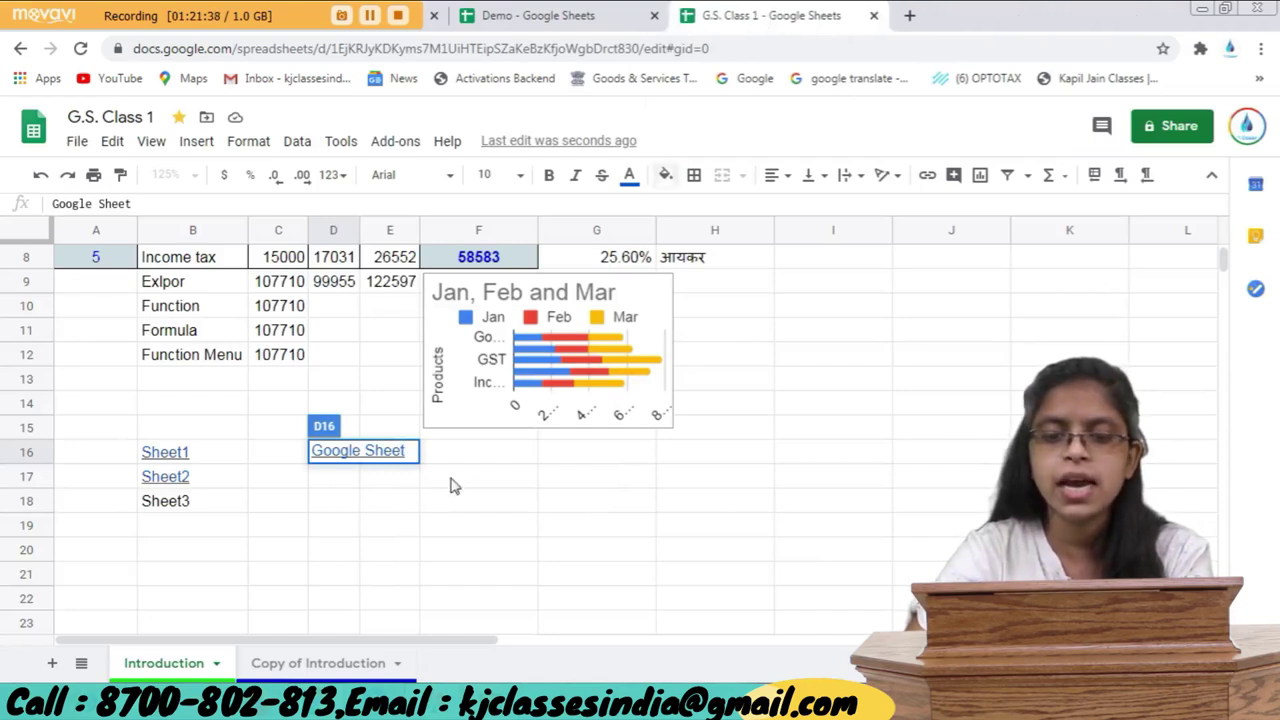
Follow the D16 link again, then return to G.S. Class 1 and browse the January values.
click(352, 450)
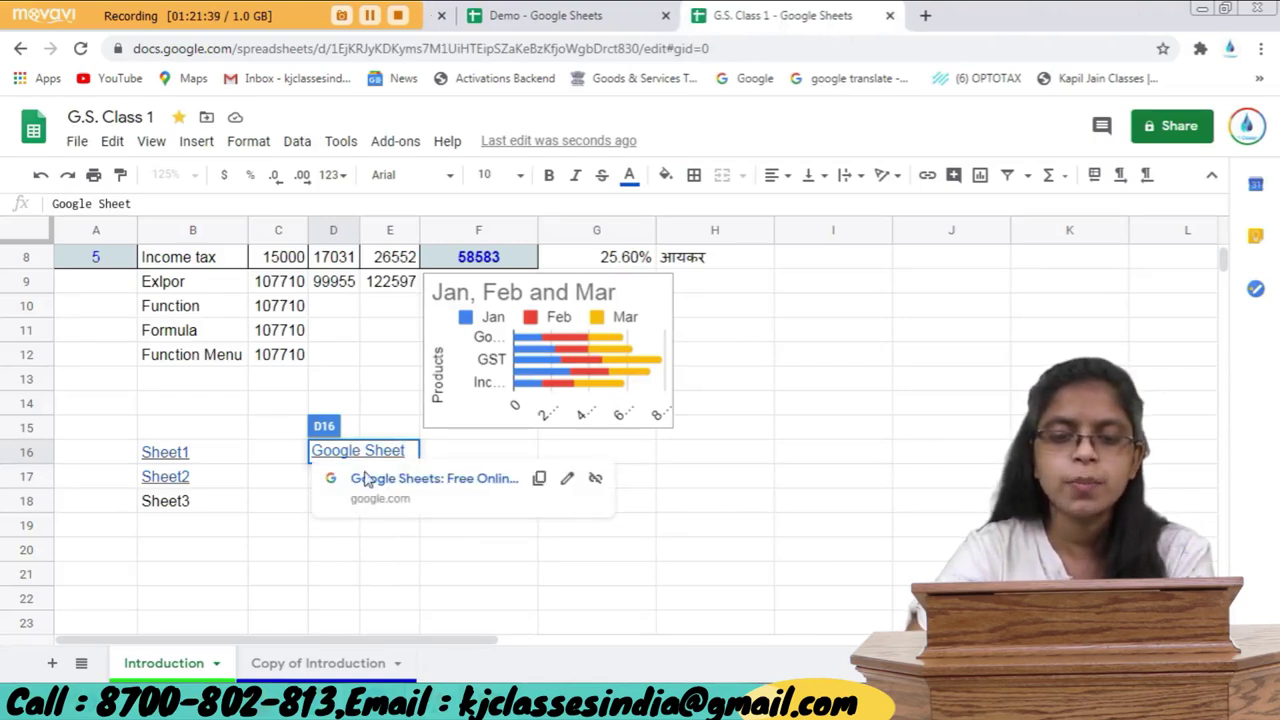
click(465, 480)
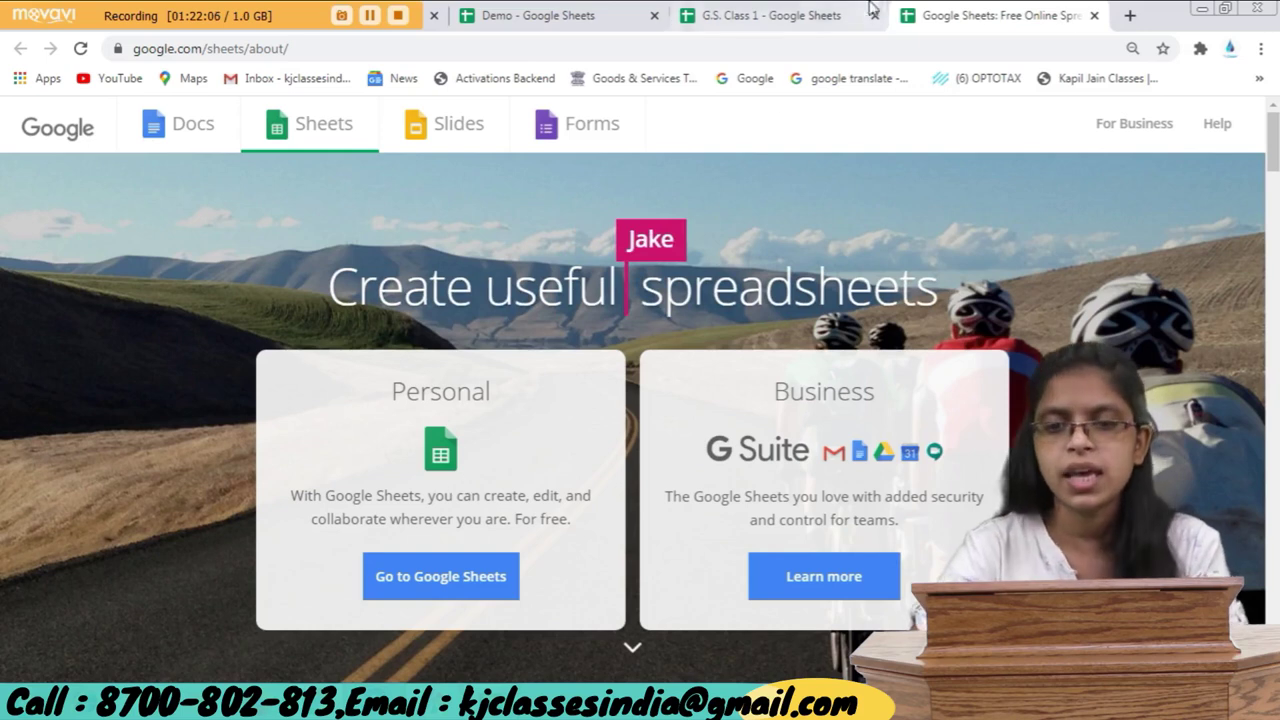
click(820, 14)
scroll(835, 409, up, 3)
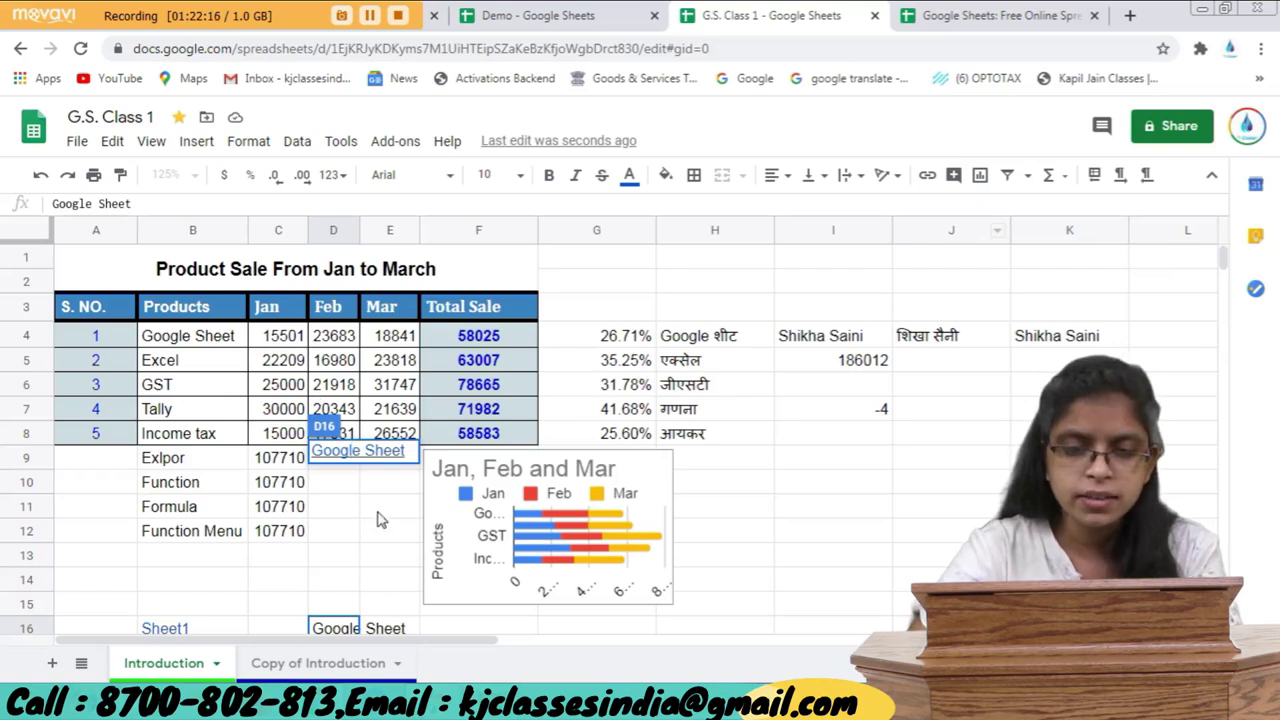
click(288, 340)
click(297, 439)
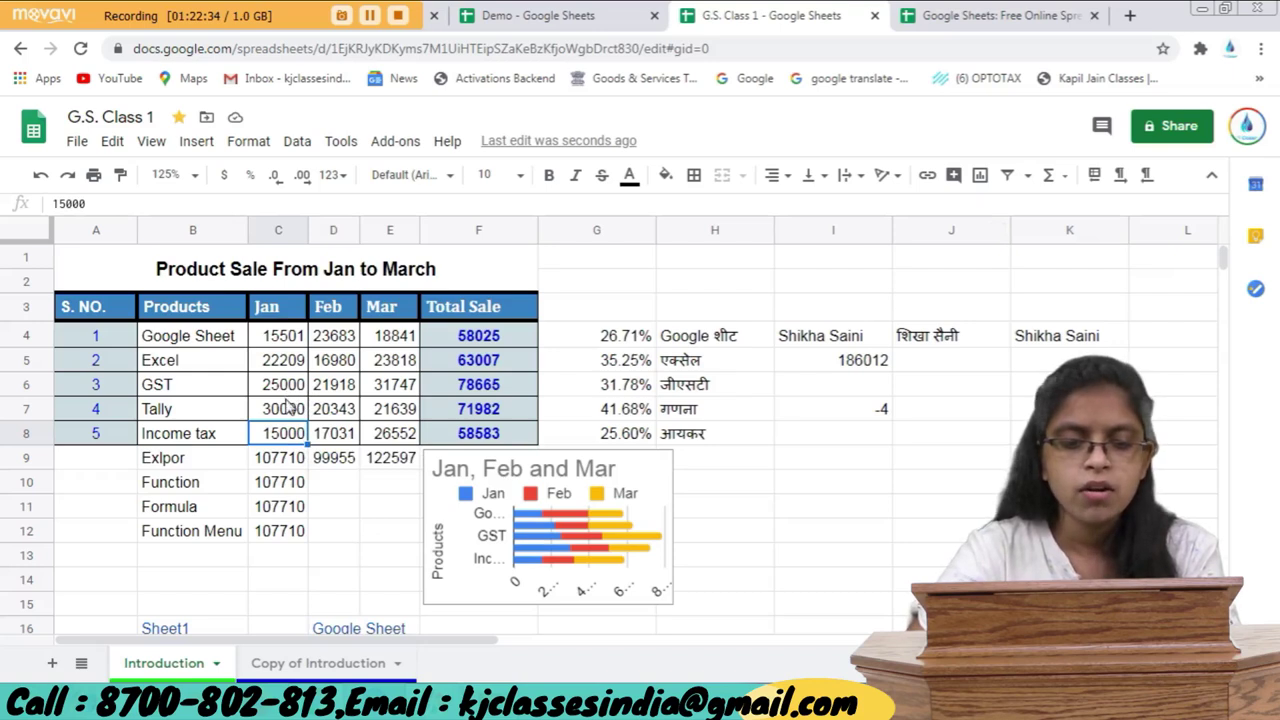
click(297, 386)
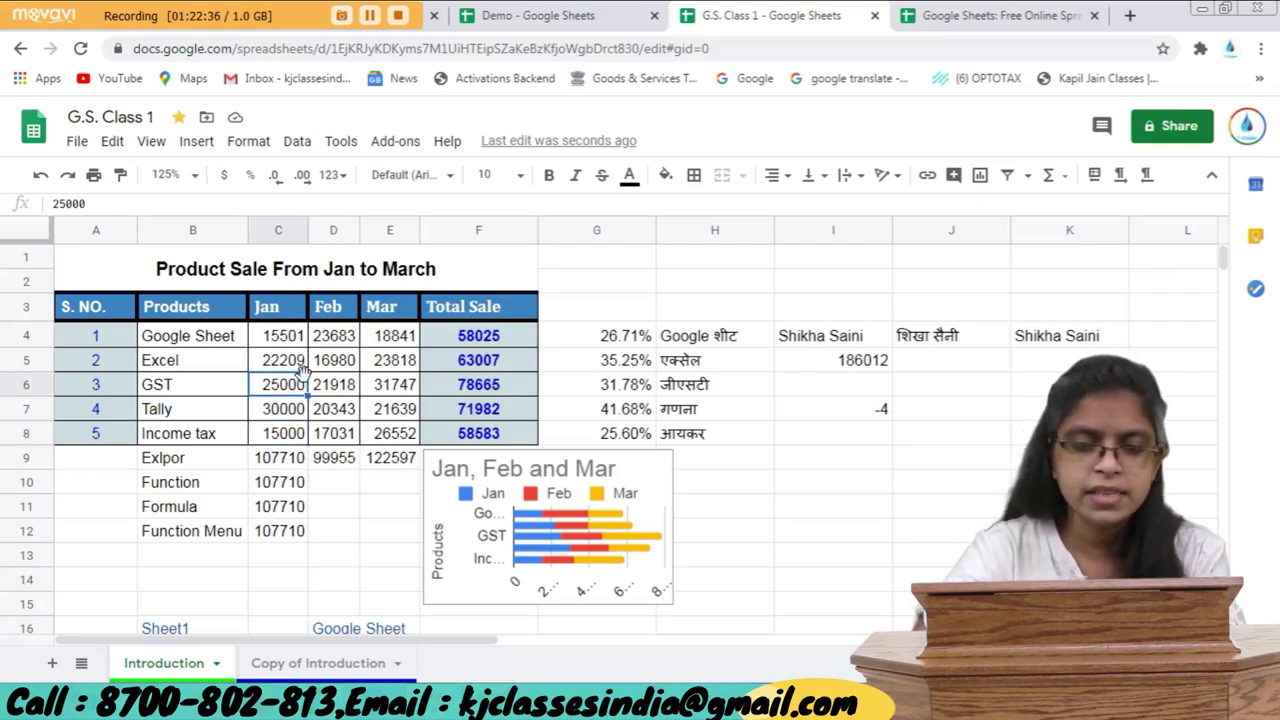
Replace the January value in C4 with 55000 and reselect it to check.
click(296, 362)
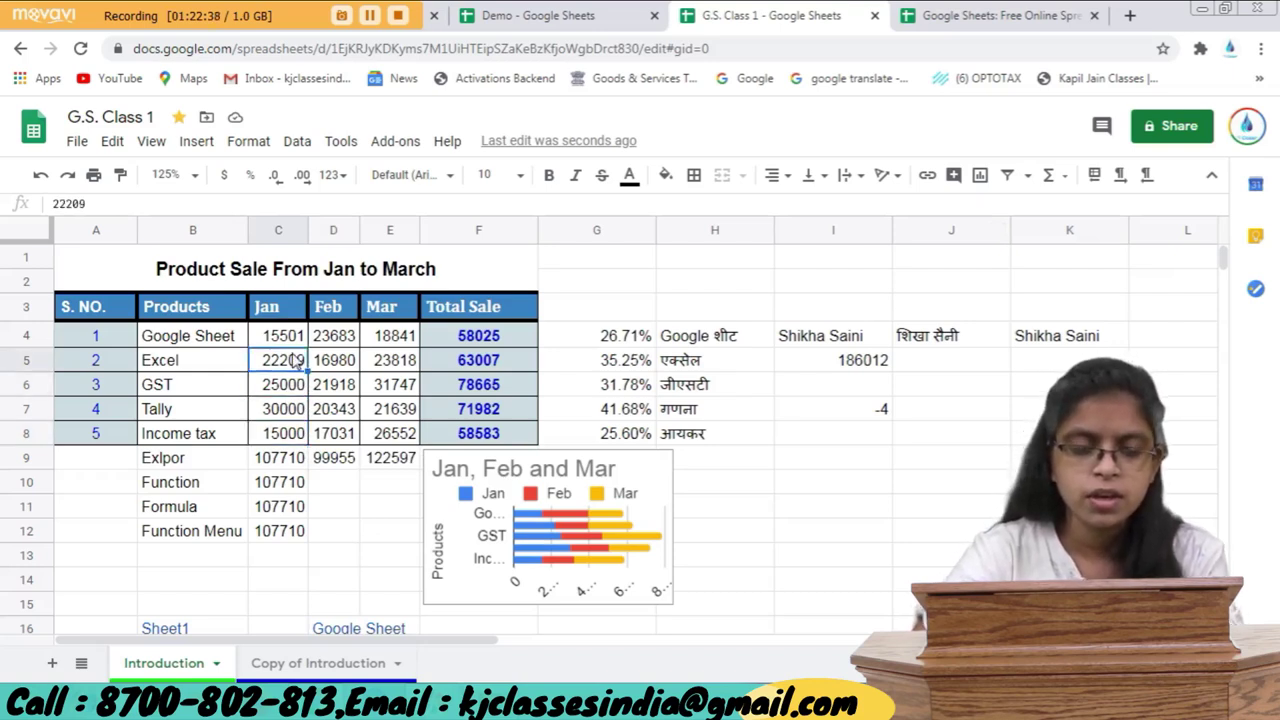
click(306, 338)
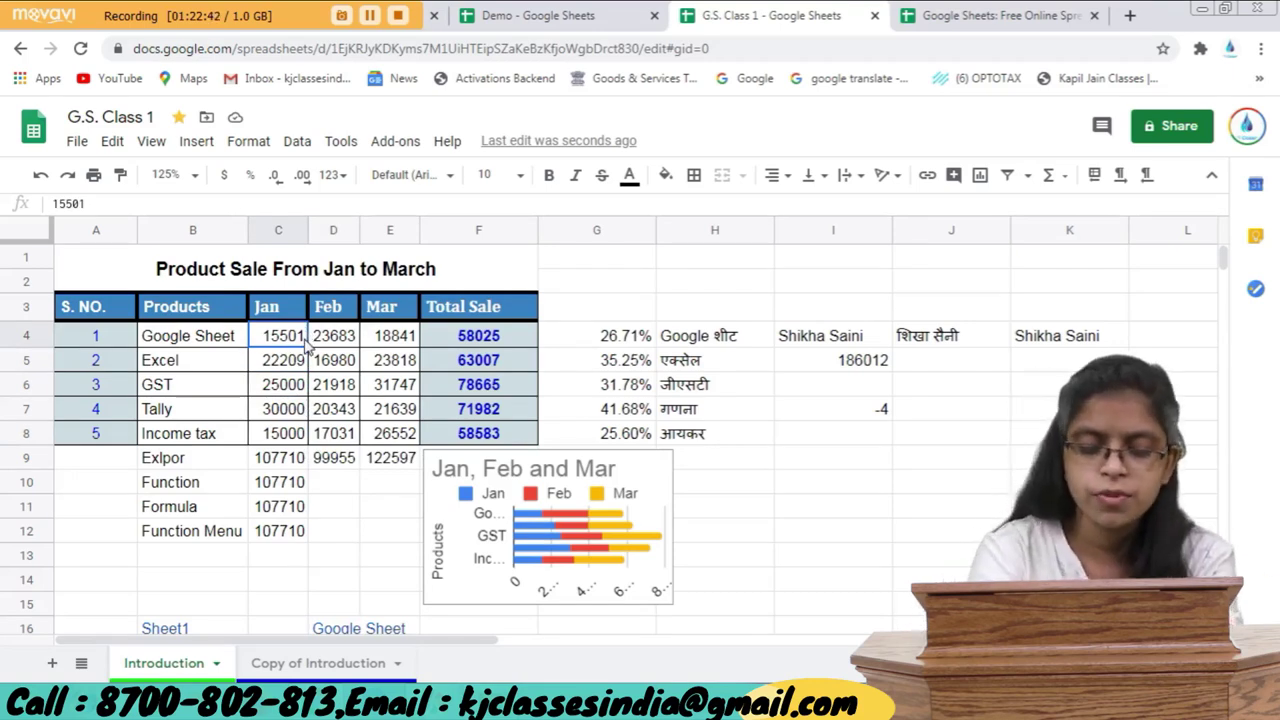
text(55000)
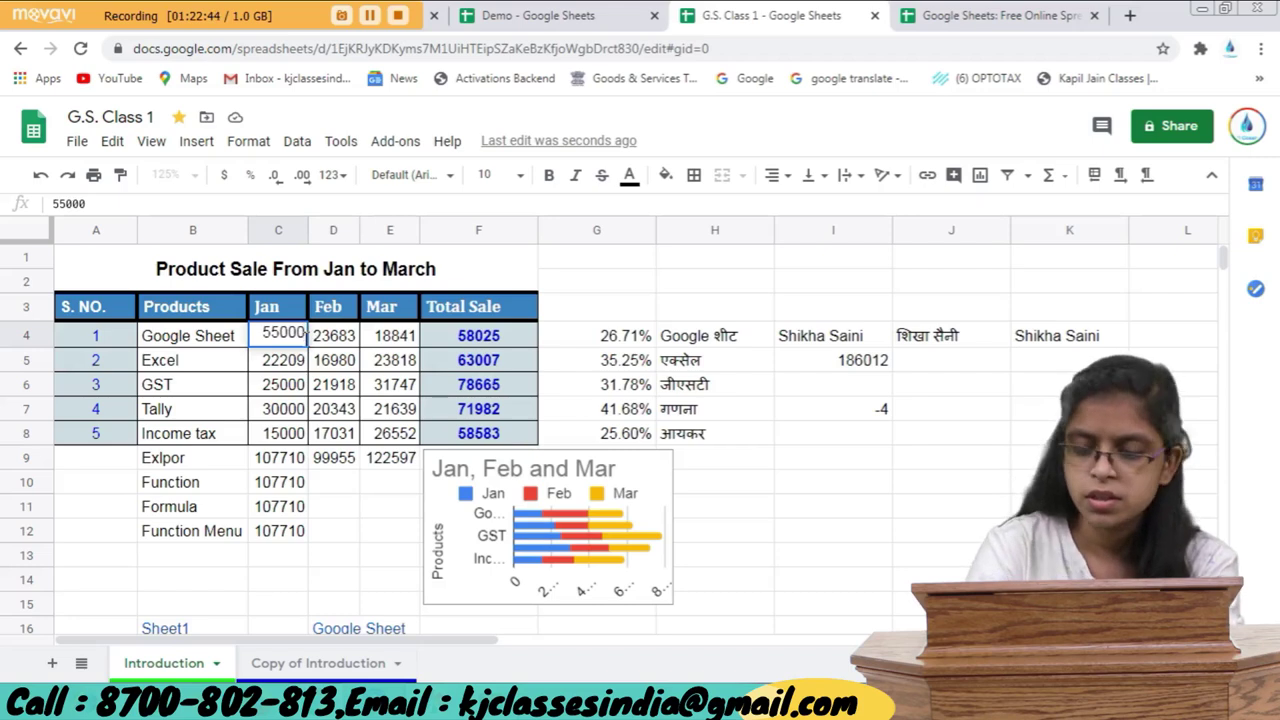
click(291, 368)
click(298, 343)
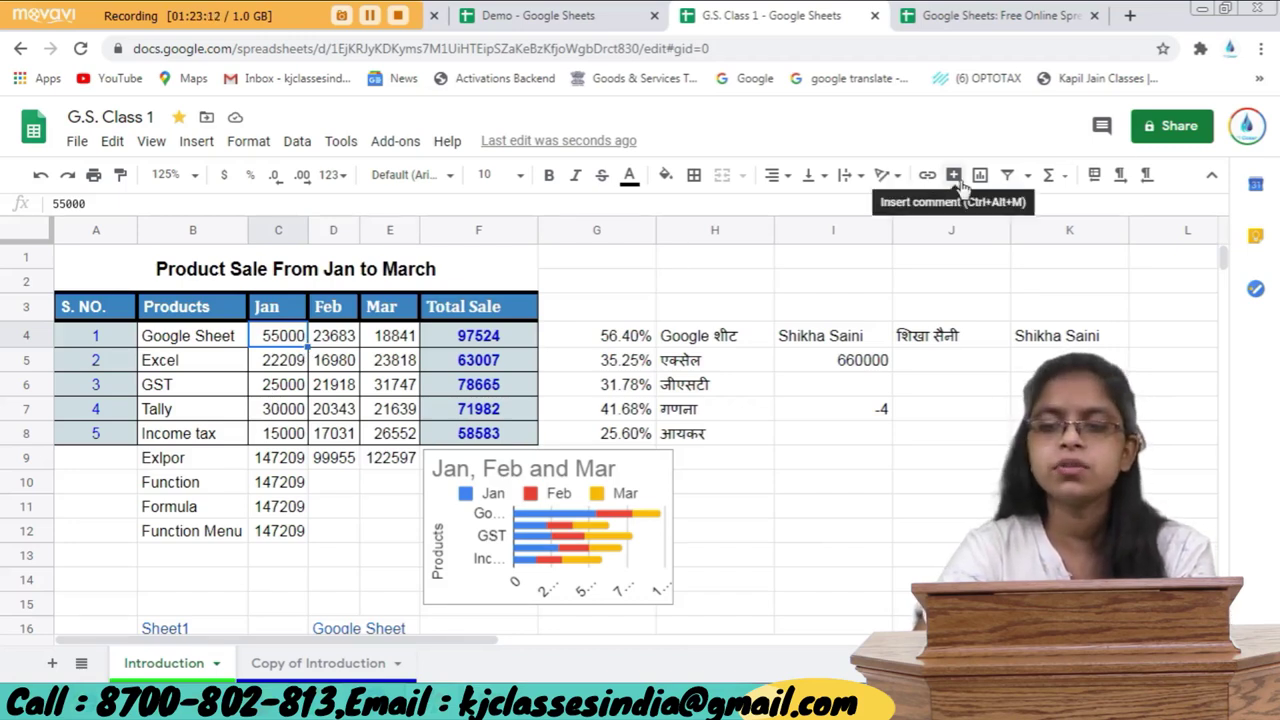
Post the comment 'Pl. check it, it's ok or not' on C4, fixing typos first.
click(955, 176)
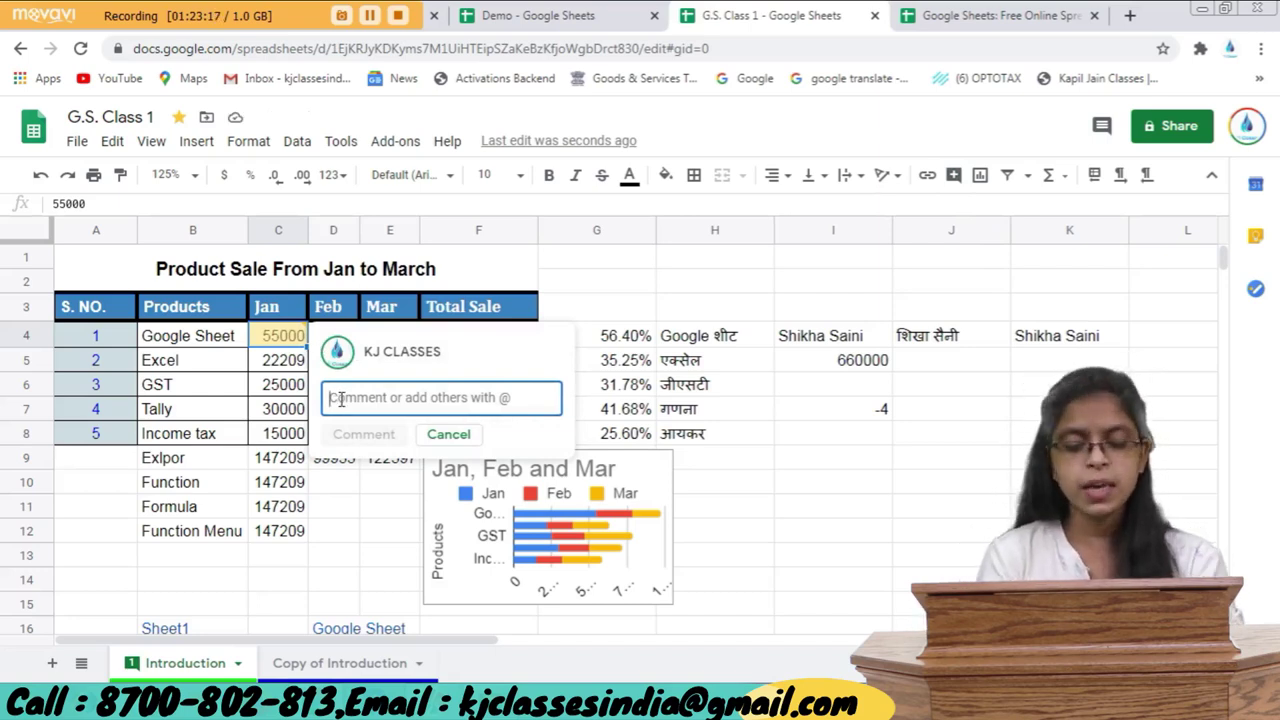
text(Pl check it, it's)
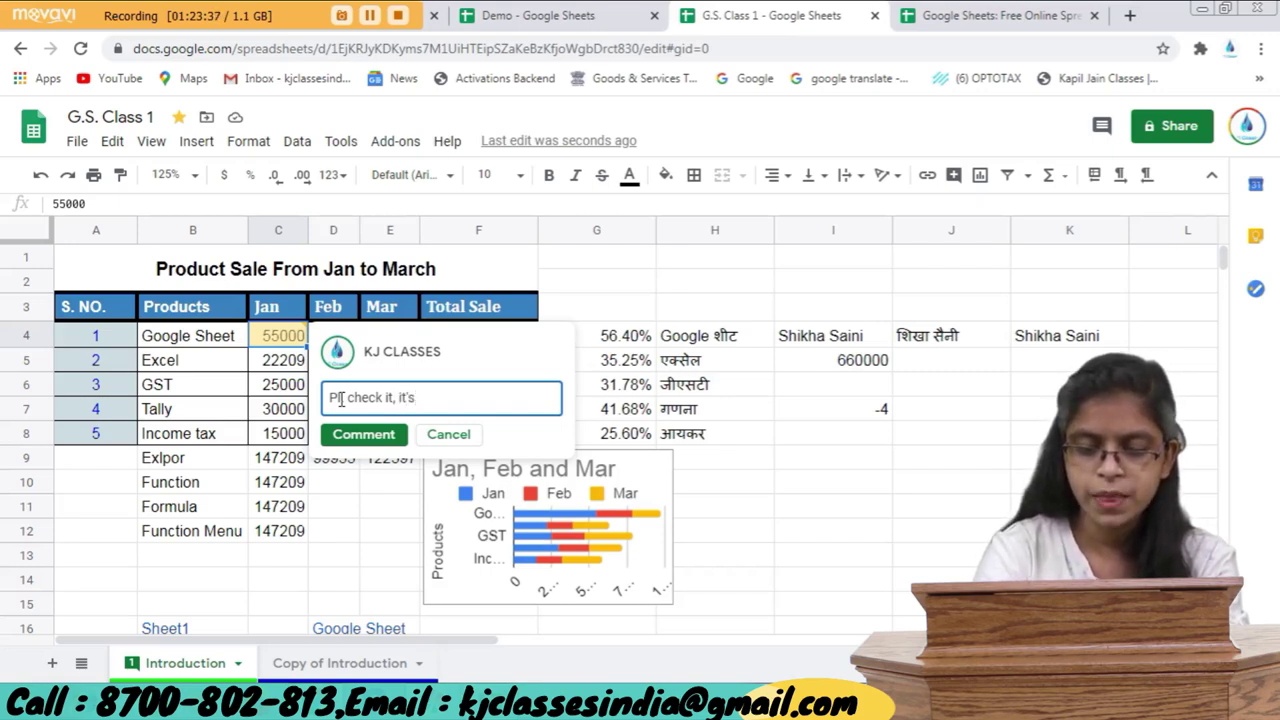
text( ok or )
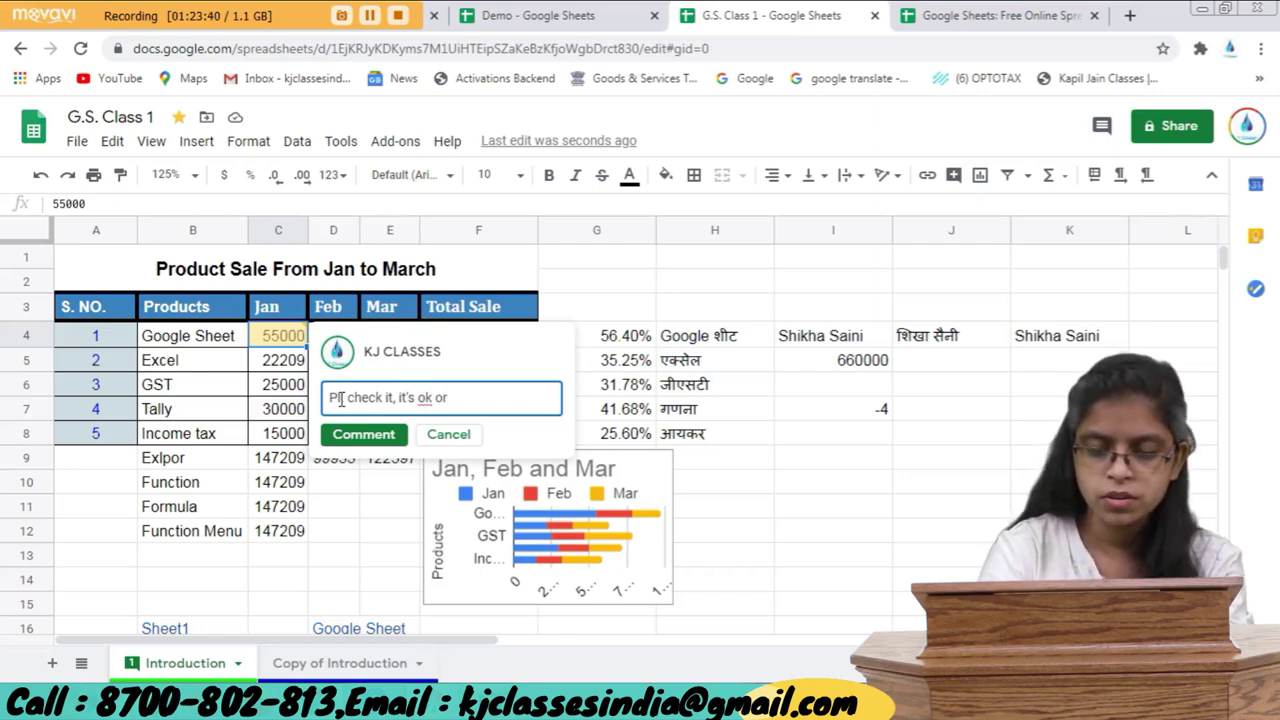
text(noy)
key(BackSpace)
text(t)
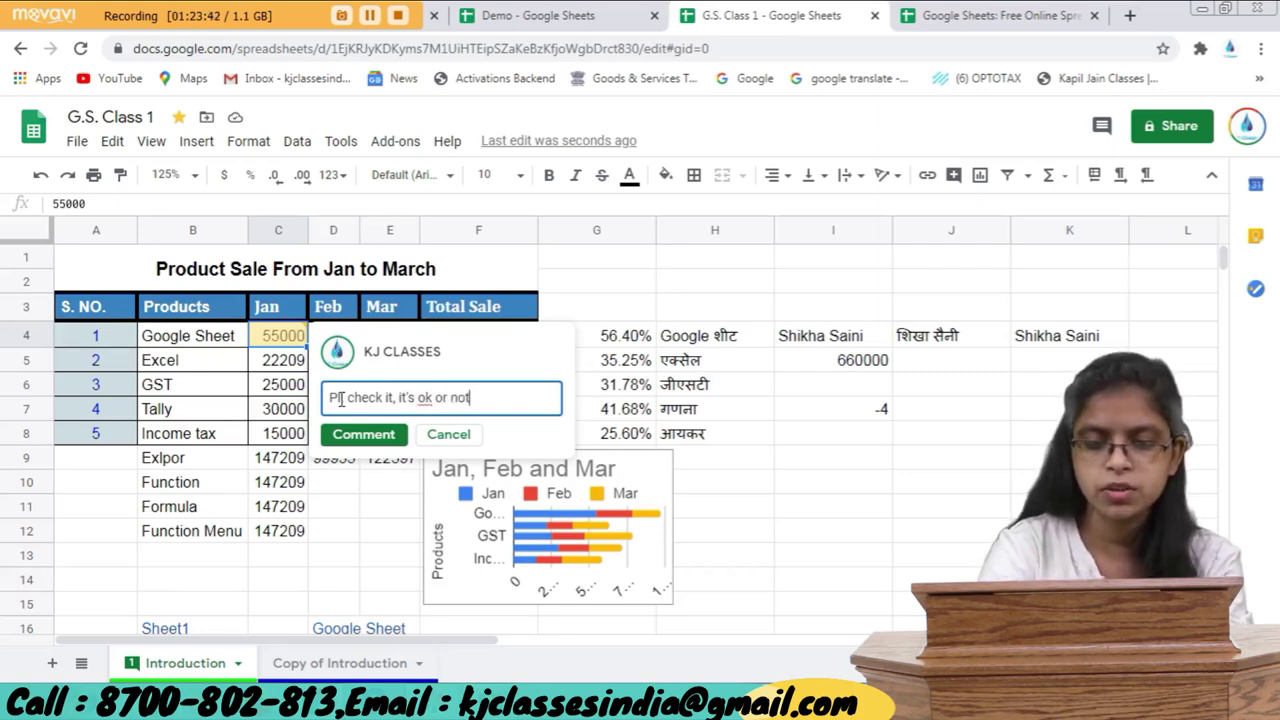
key(Return)
click(341, 398)
text(.)
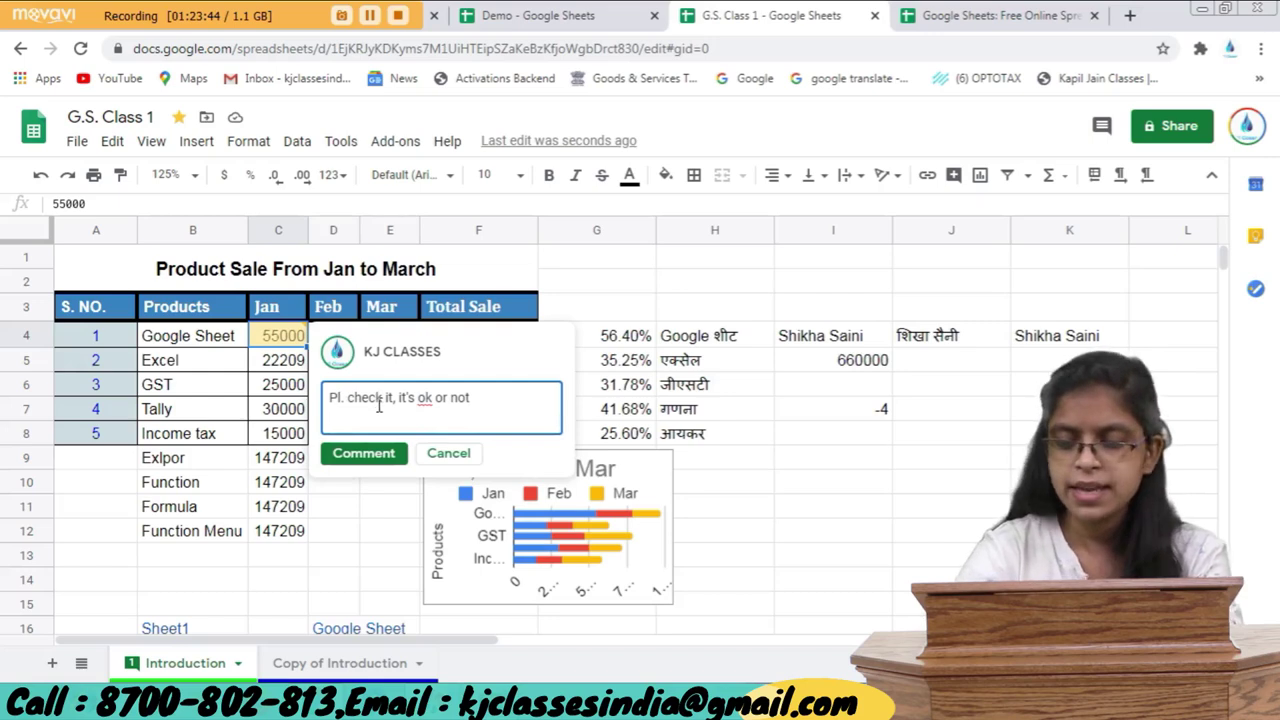
click(364, 453)
click(372, 512)
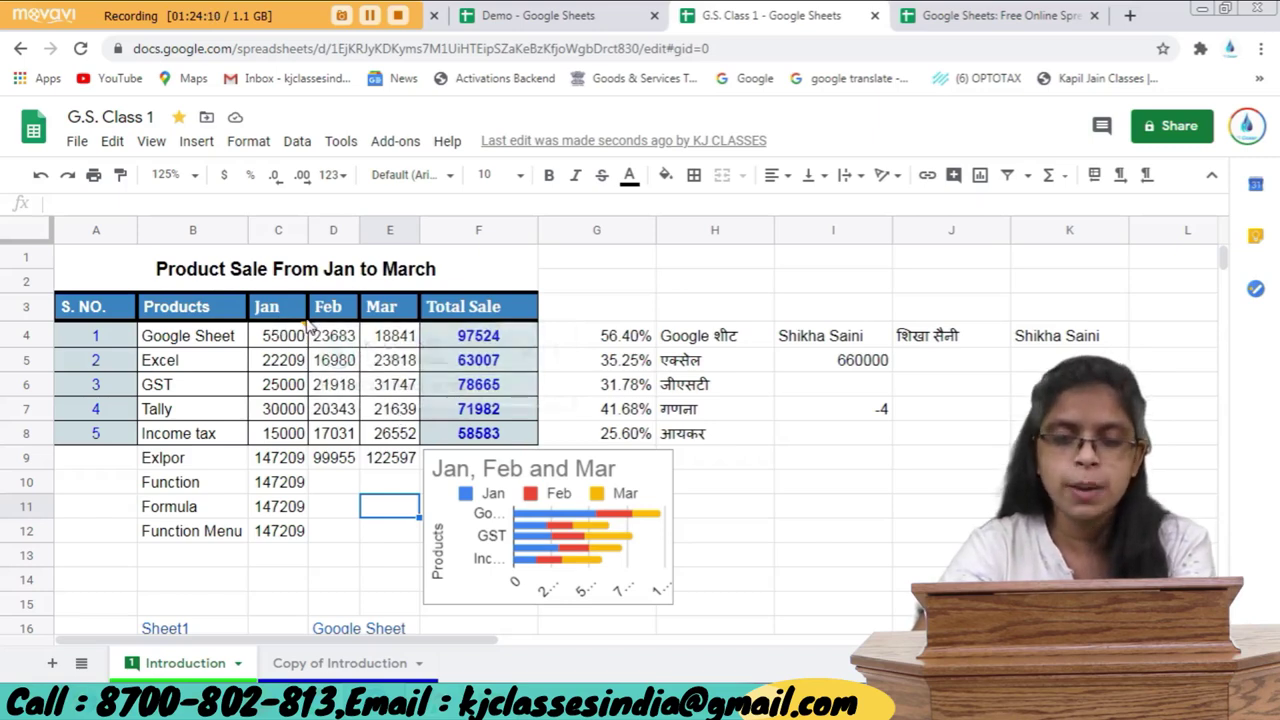
mouse_move(304, 336)
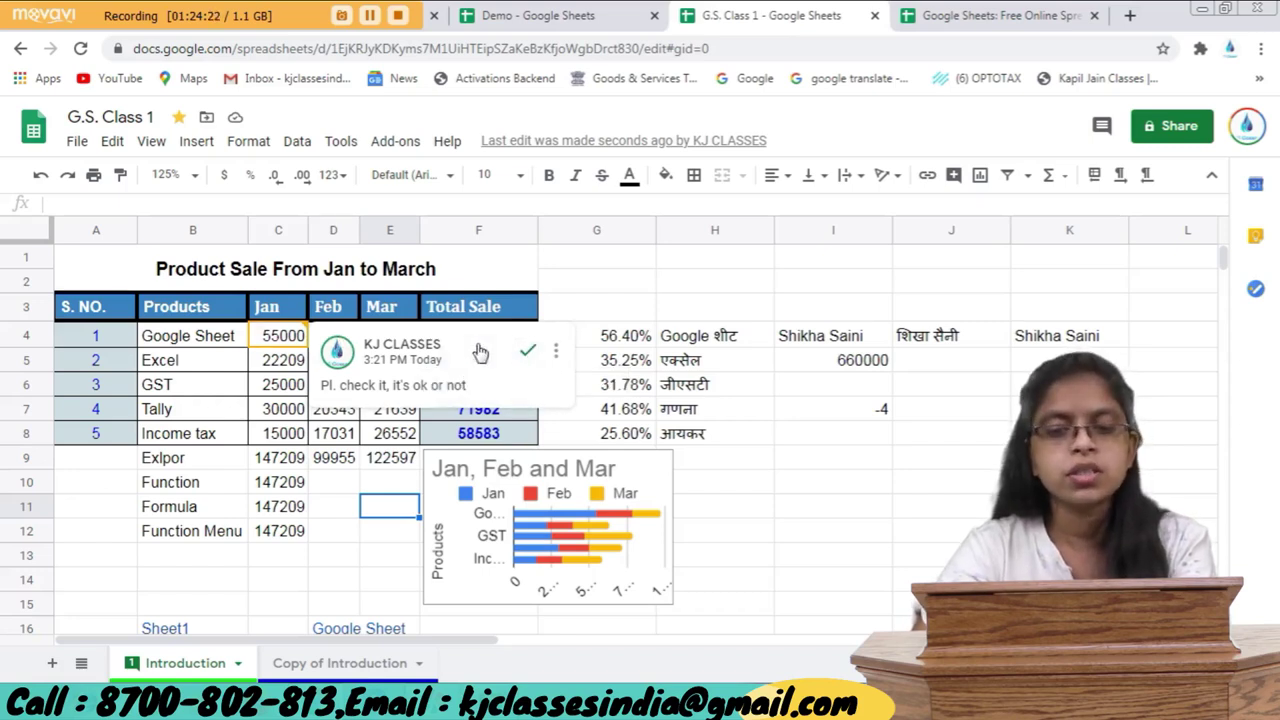
Reply 'yes, it is coorect' to the C4 comment, then reopen the thread.
click(556, 350)
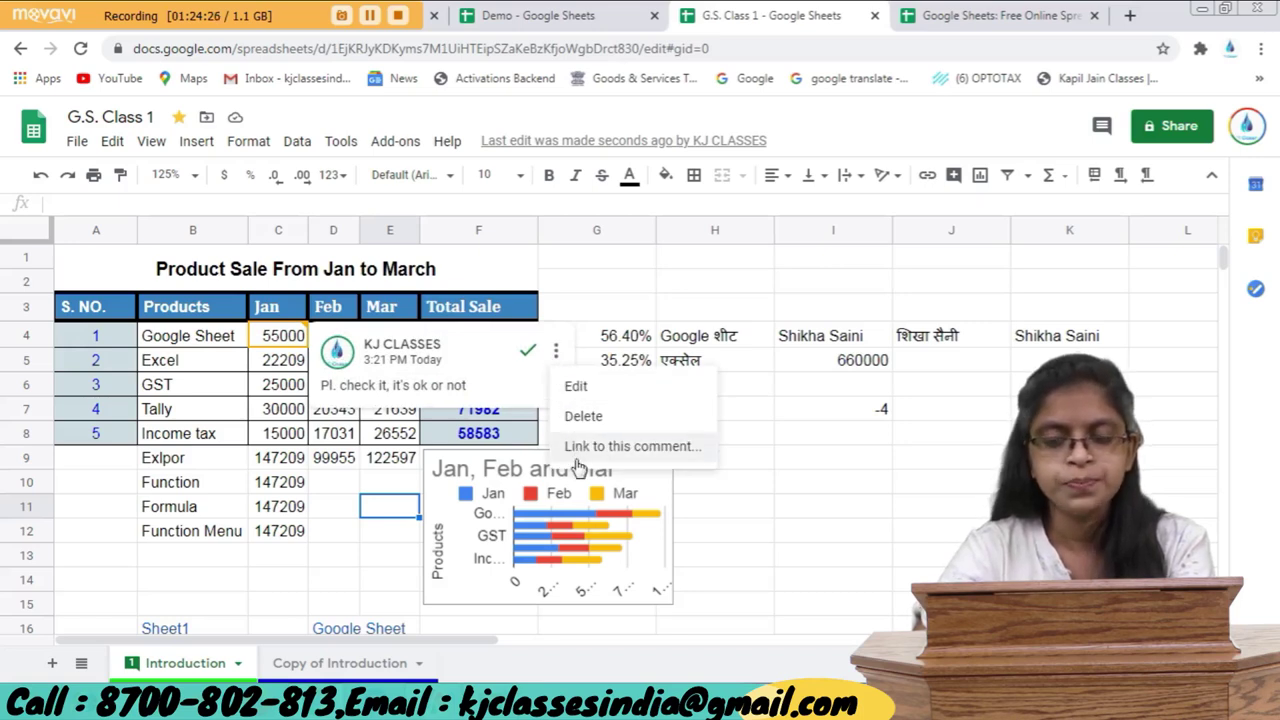
click(556, 352)
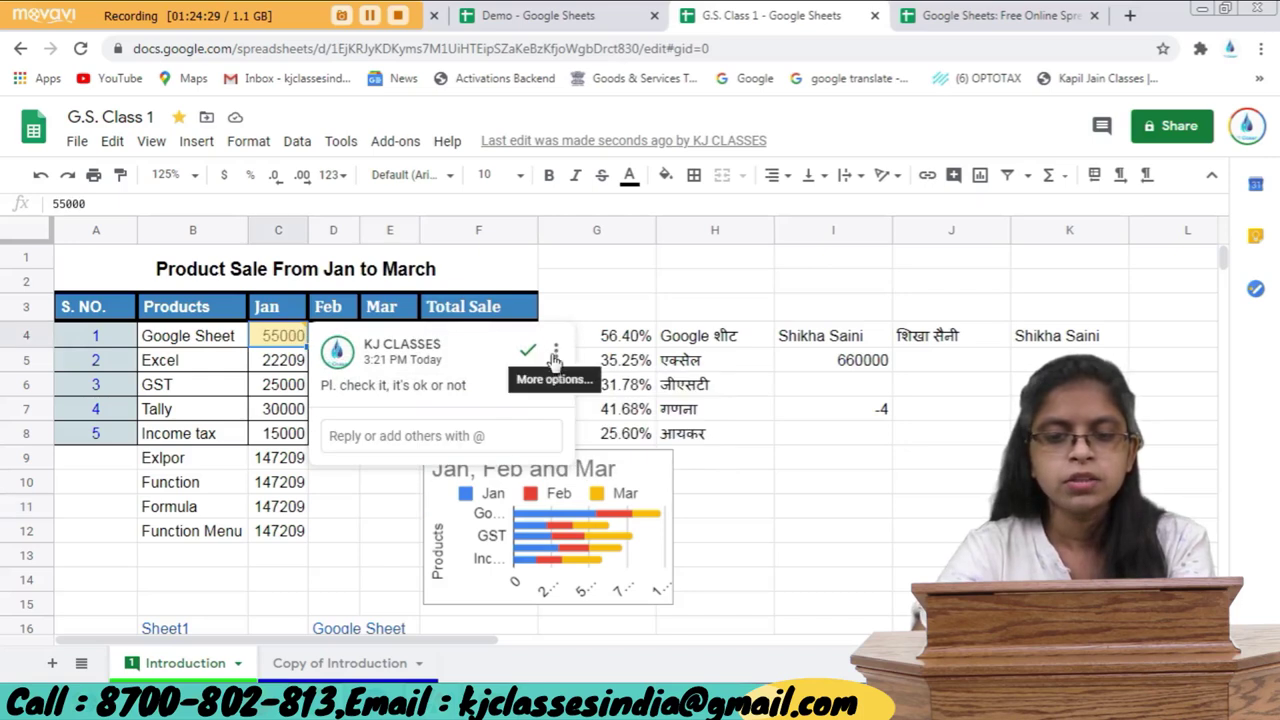
click(437, 440)
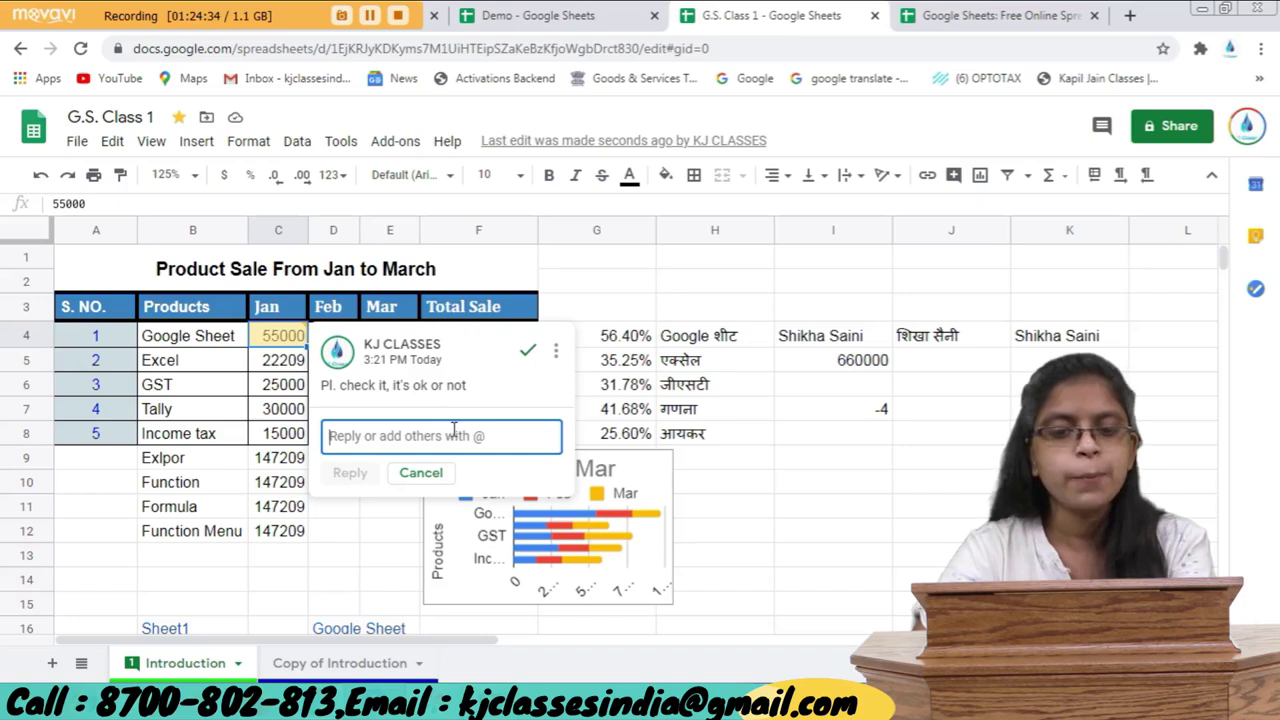
text(ye)
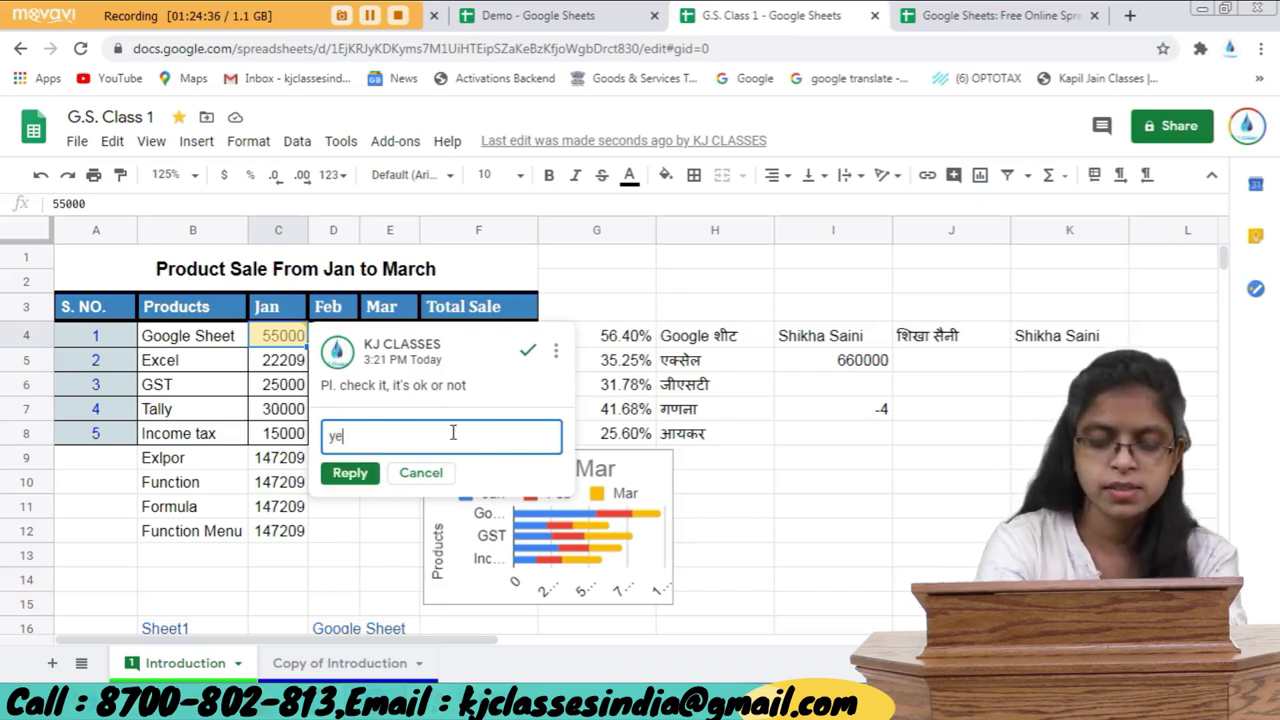
text(s,)
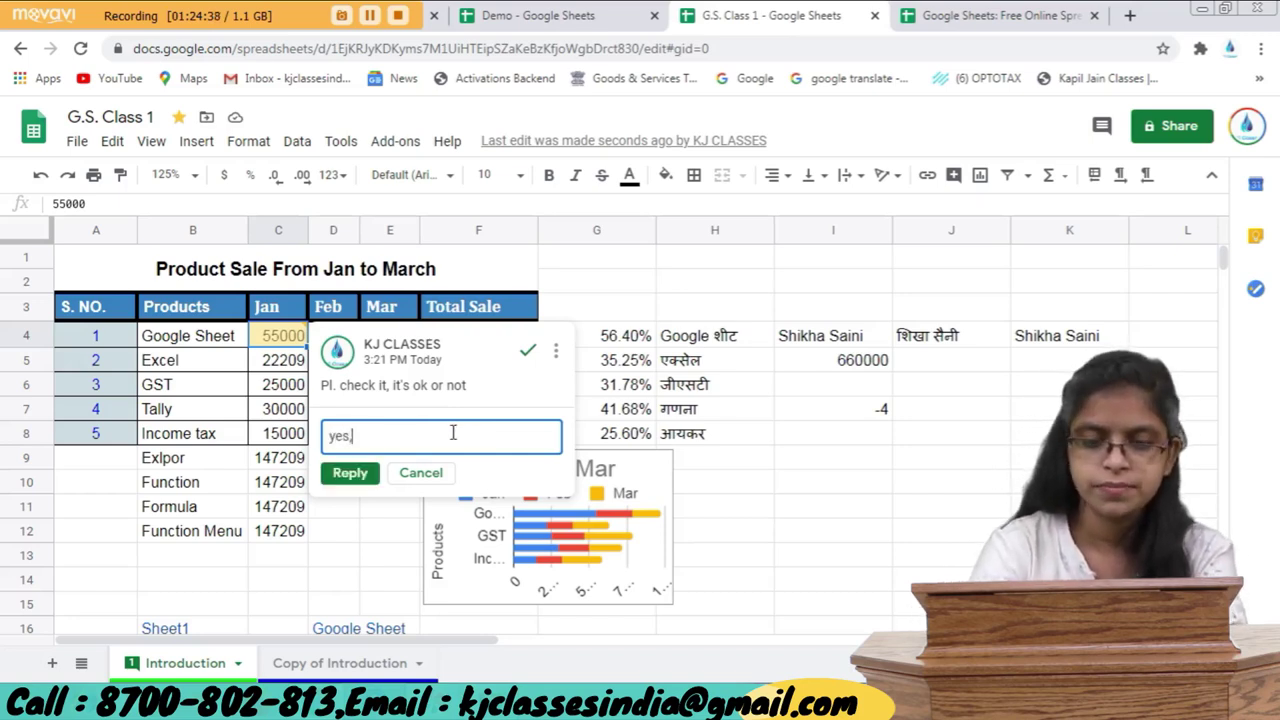
text( i)
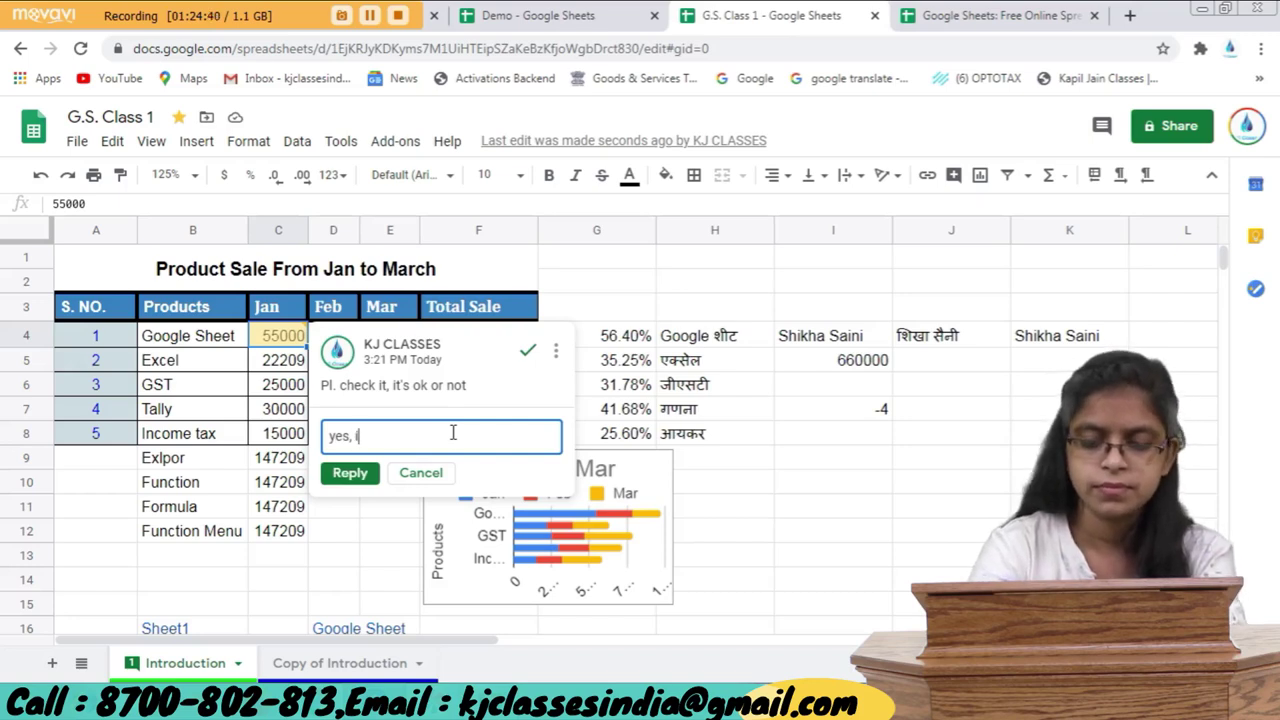
text(t is c)
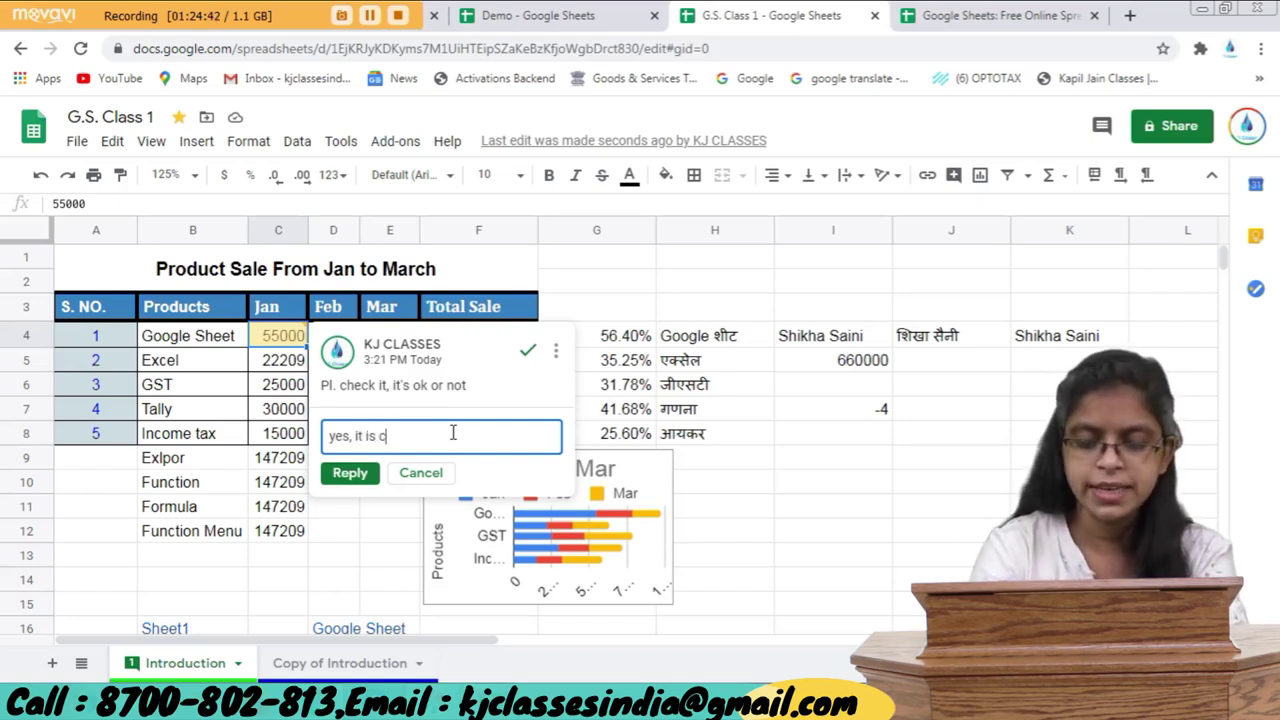
text(oorect)
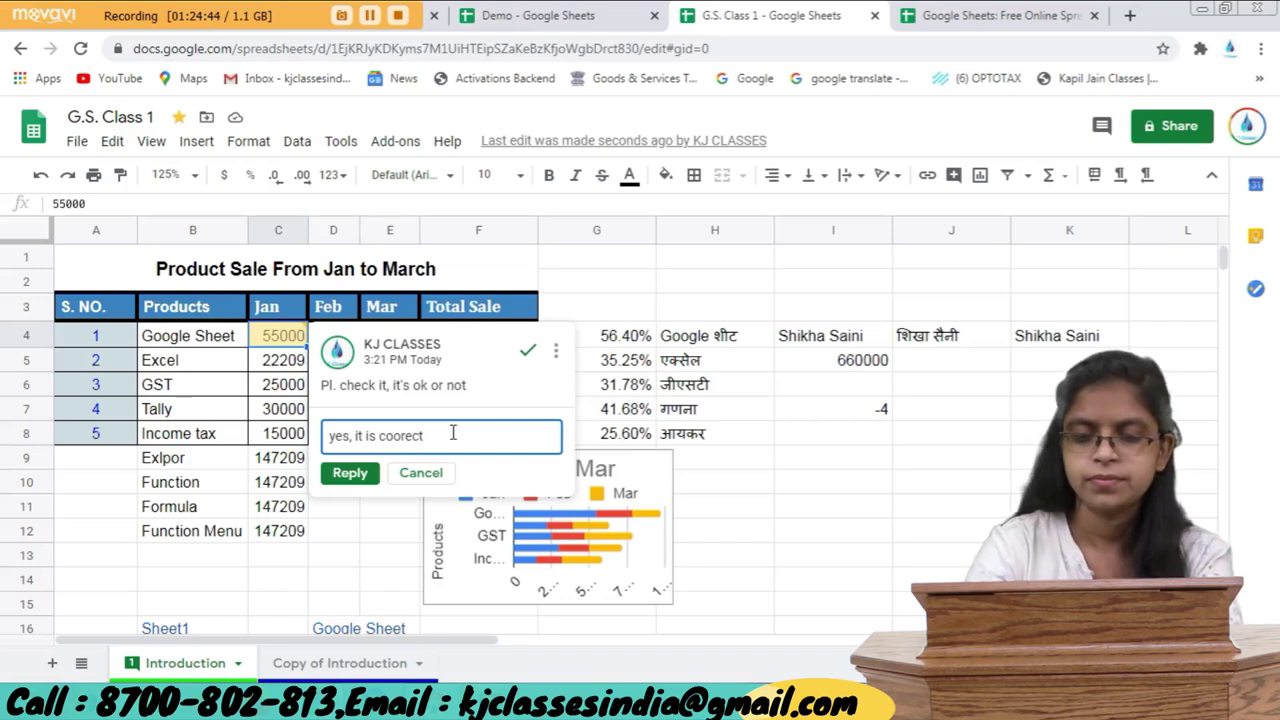
click(350, 473)
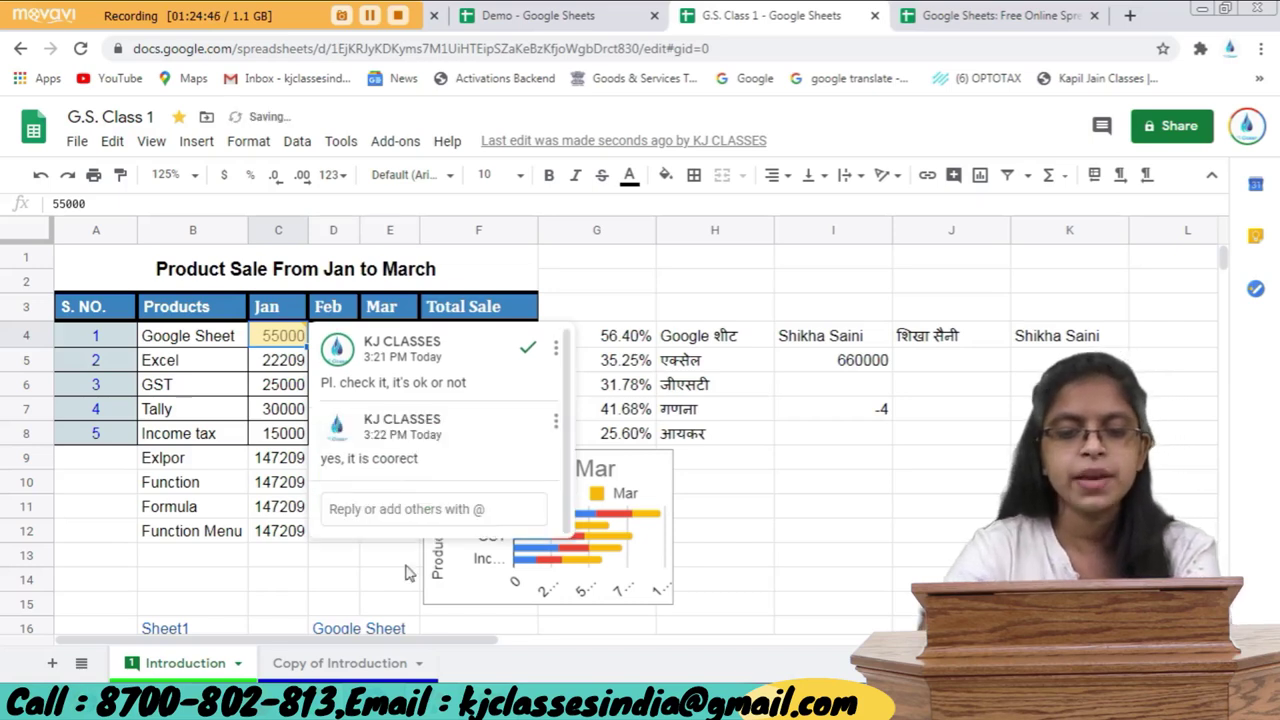
click(369, 585)
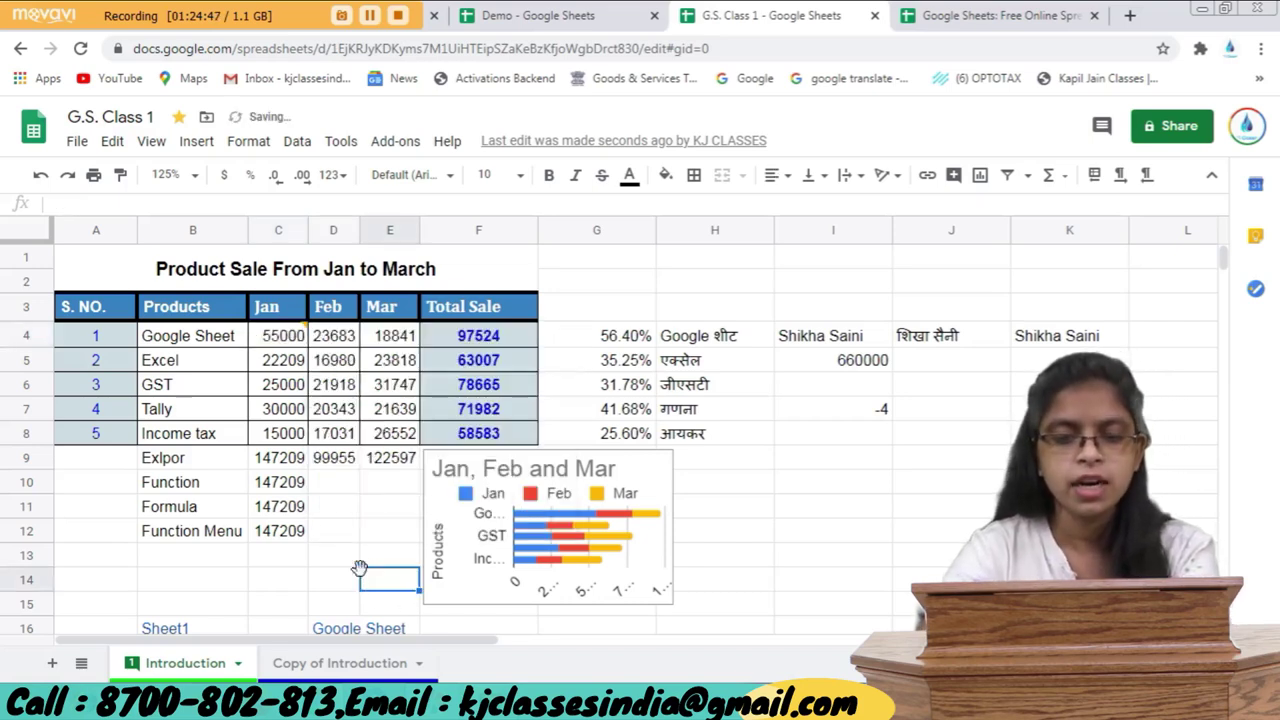
click(305, 316)
click(303, 338)
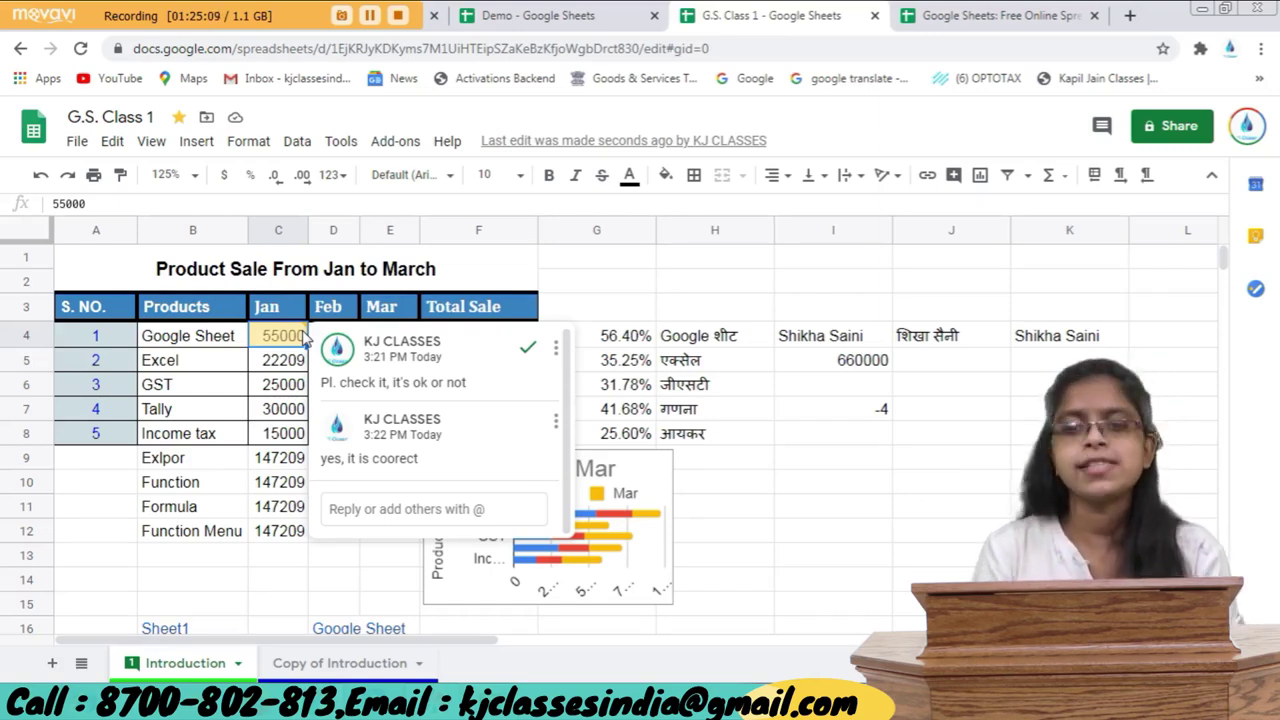
Delete the comment thread on C4's 55000 January value and confirm, then select C7.
click(556, 350)
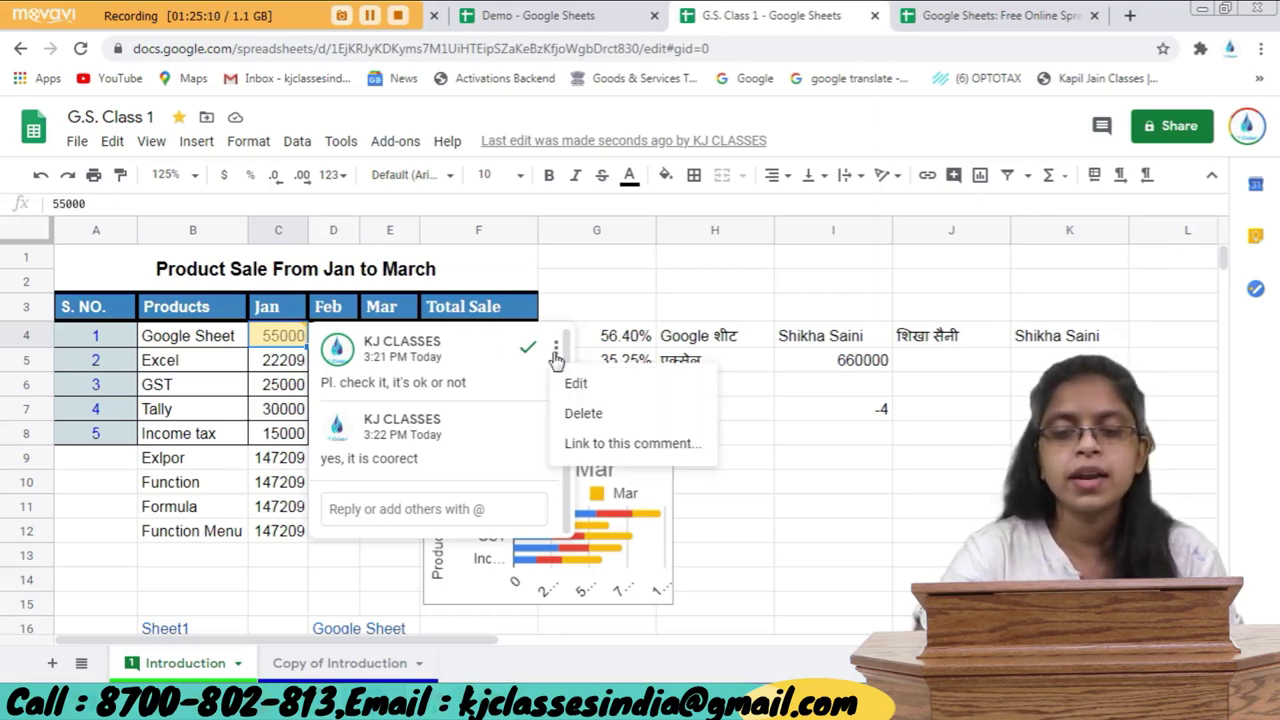
click(576, 414)
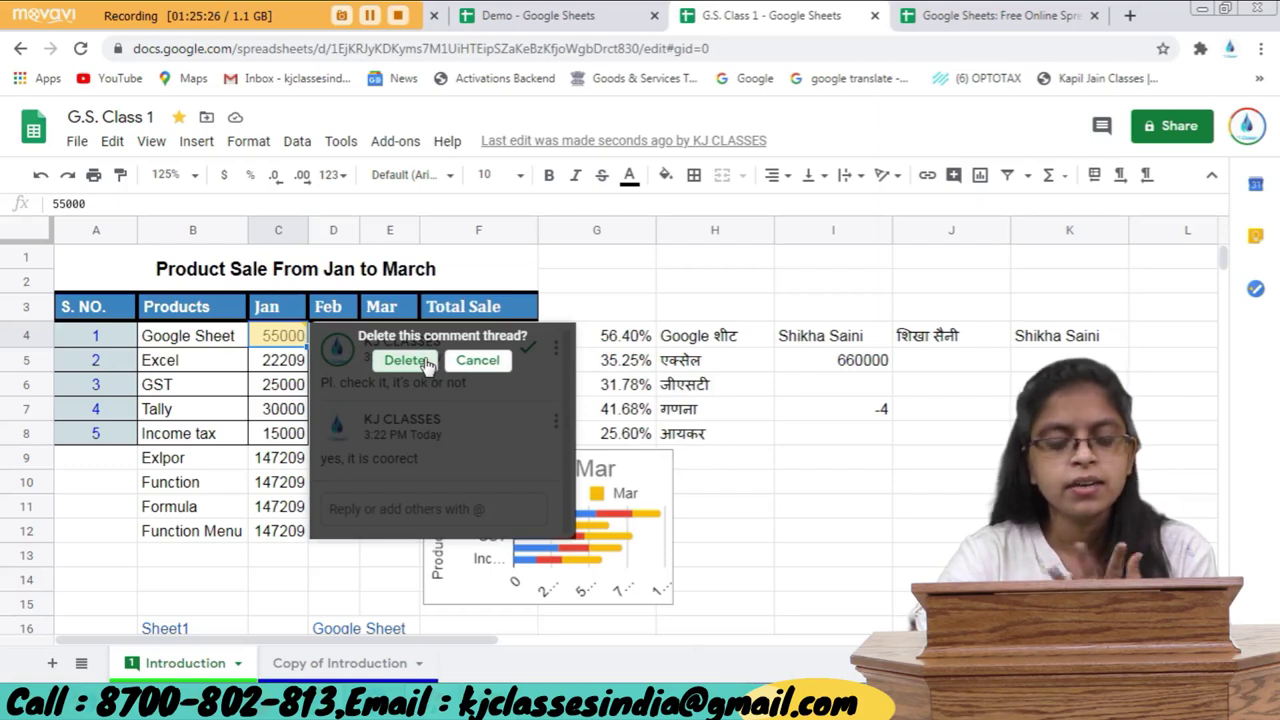
click(425, 362)
click(299, 417)
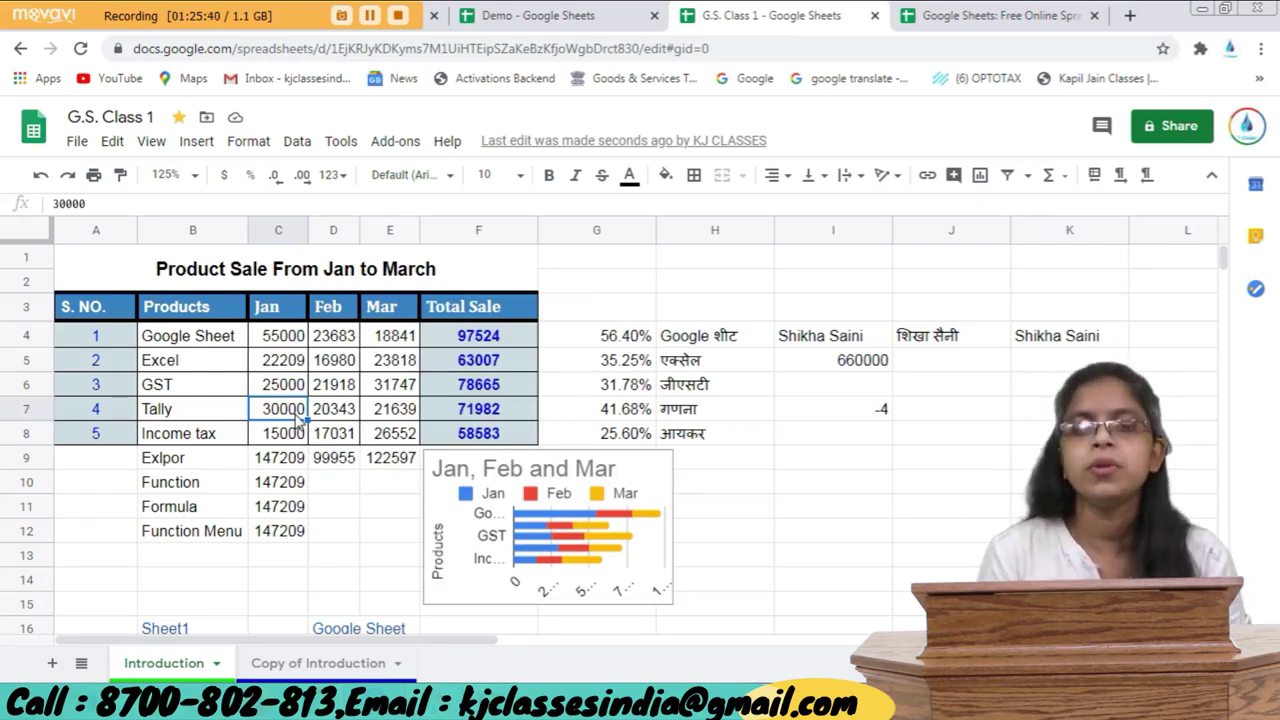
key(ctrl+z)
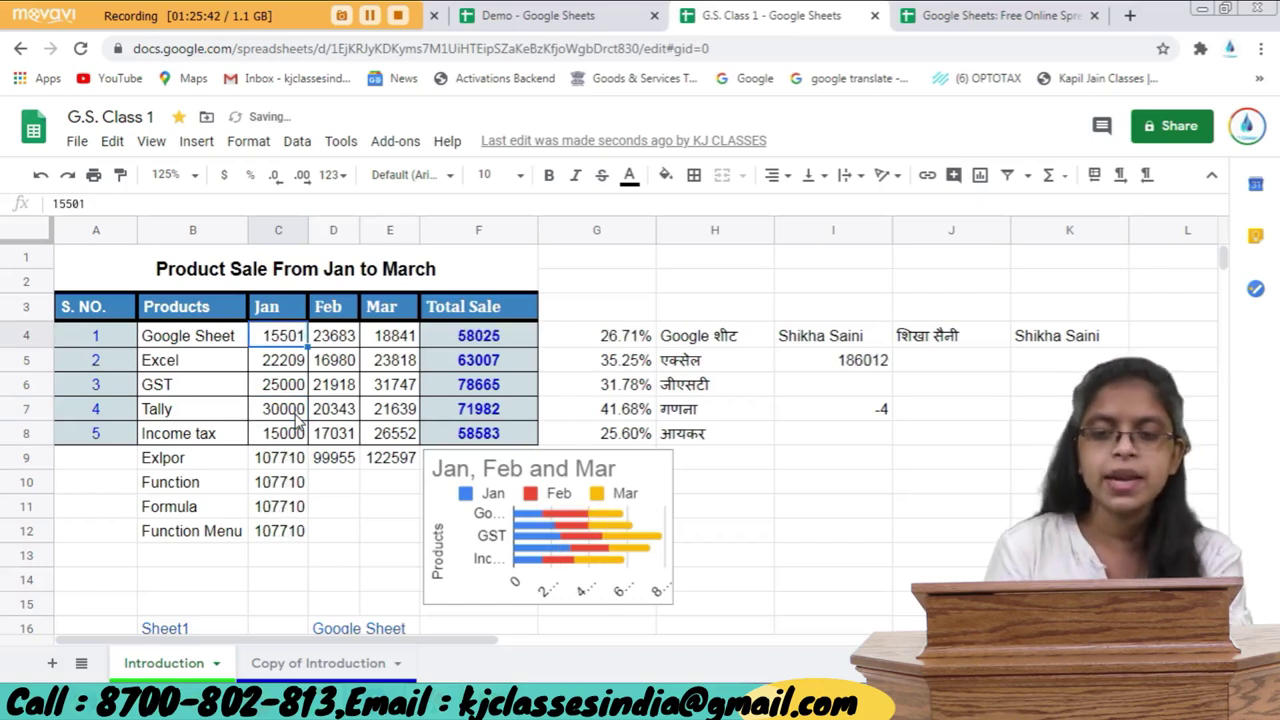
key(ctrl+z)
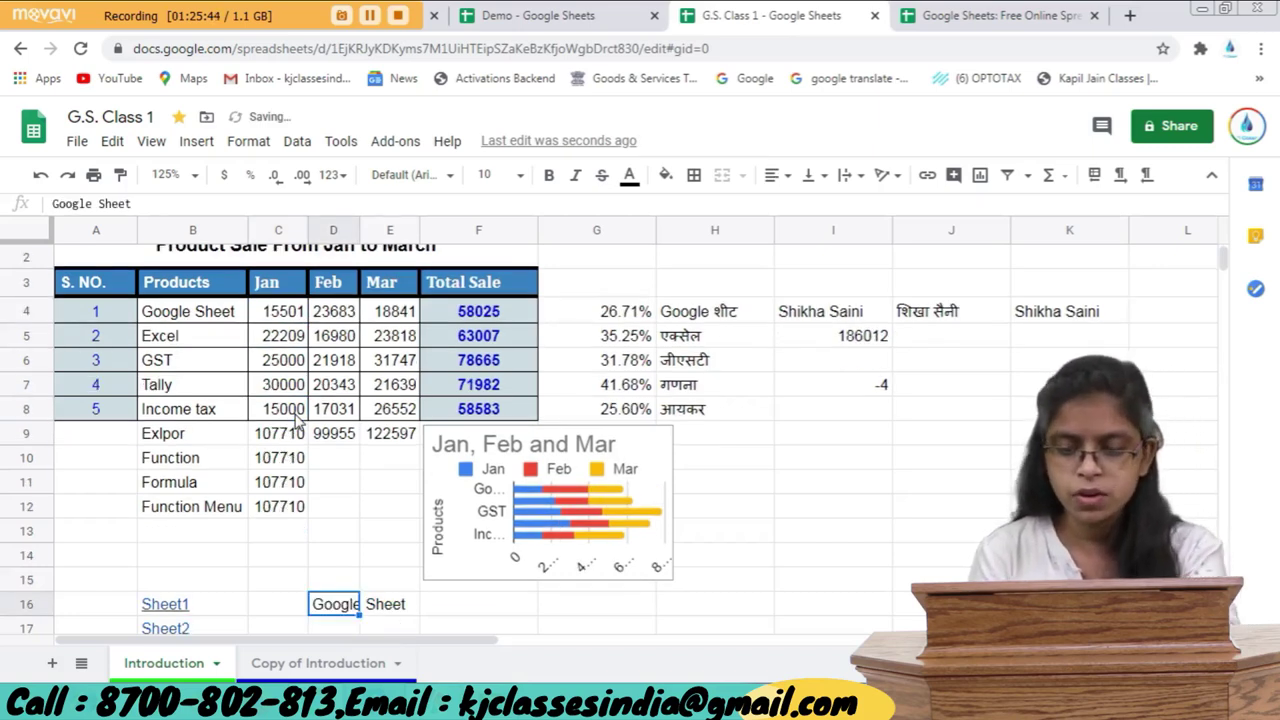
key(ctrl+y)
key(ctrl+y)
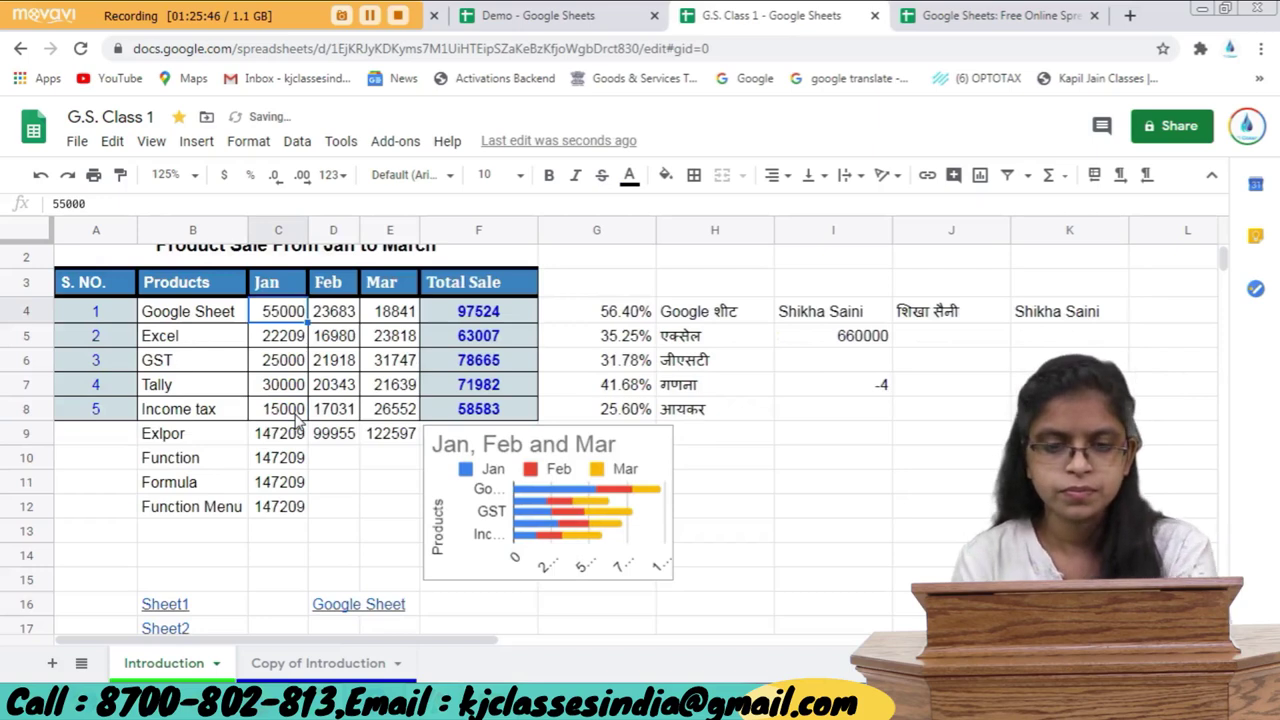
key(ctrl+z)
key(ctrl+z)
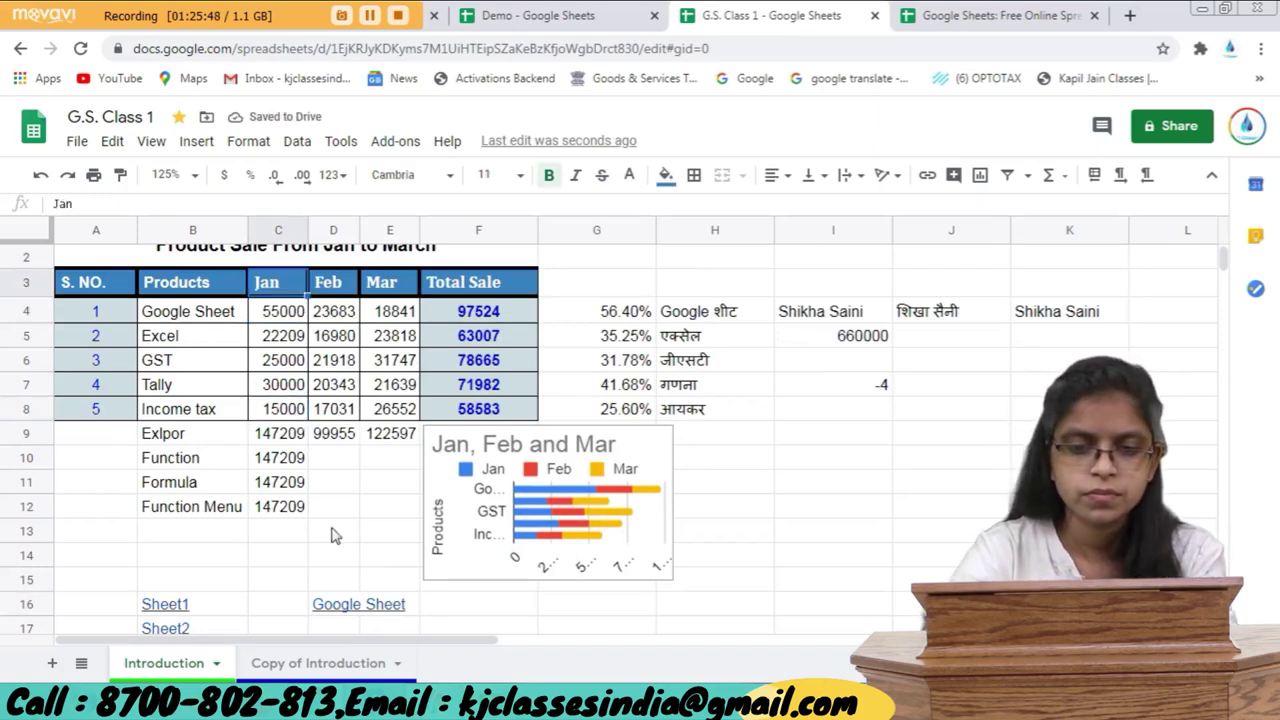
click(300, 315)
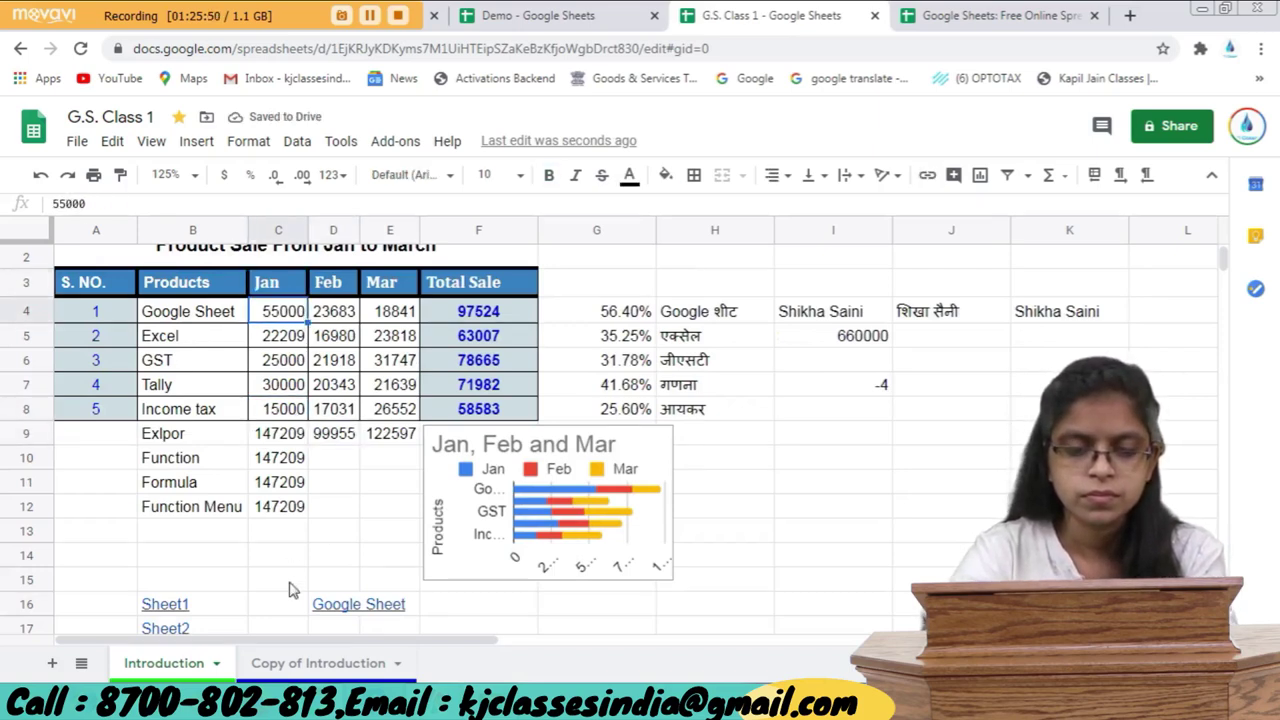
click(300, 466)
scroll(305, 462, up, 1)
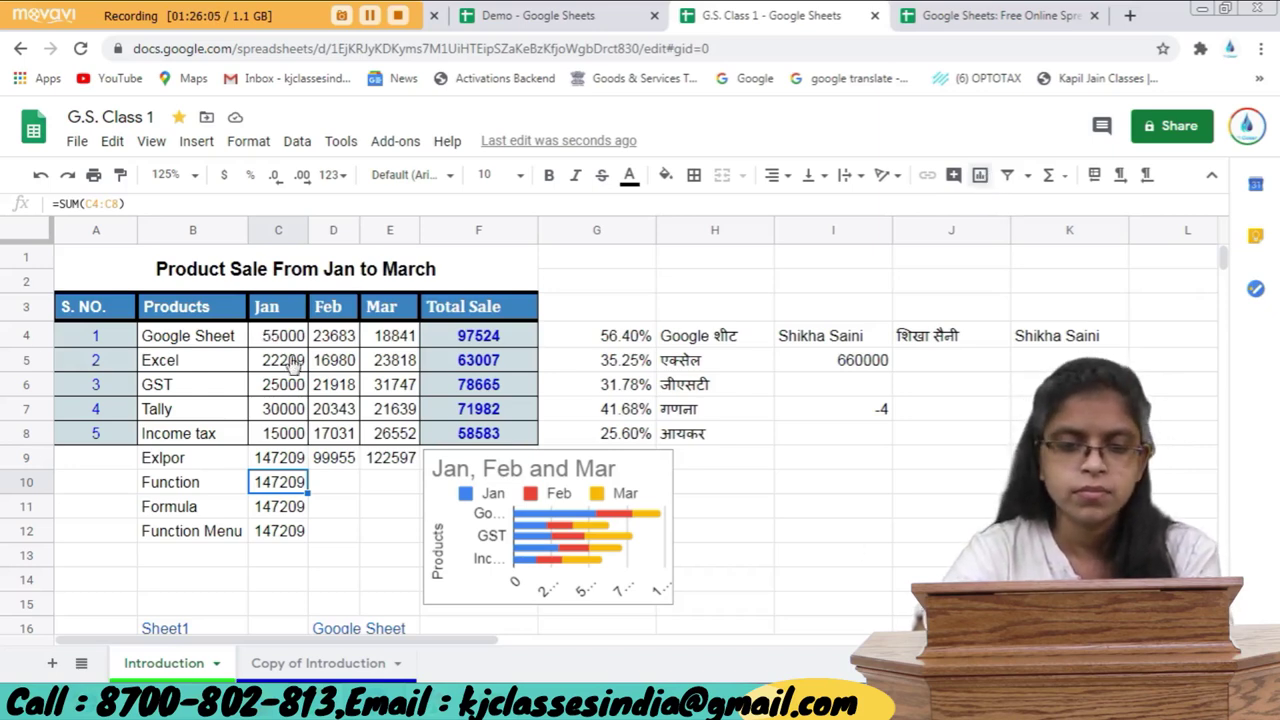
click(392, 440)
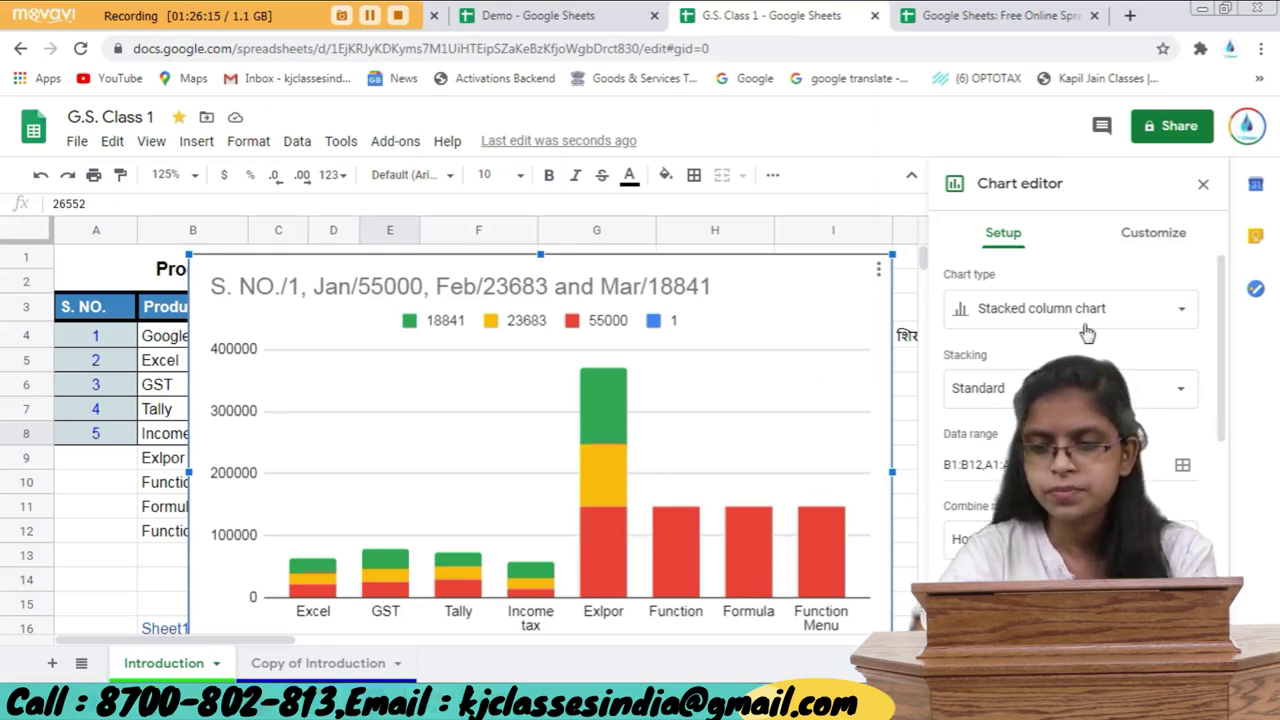
click(1203, 184)
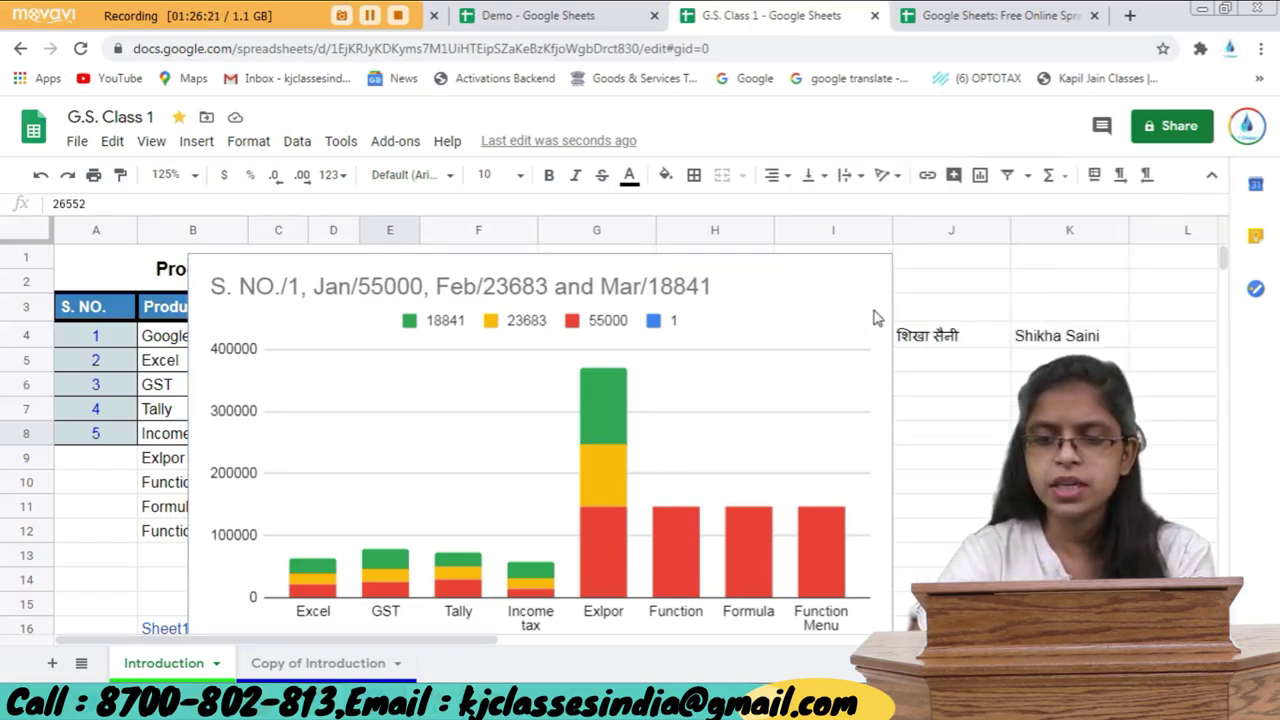
key(Delete)
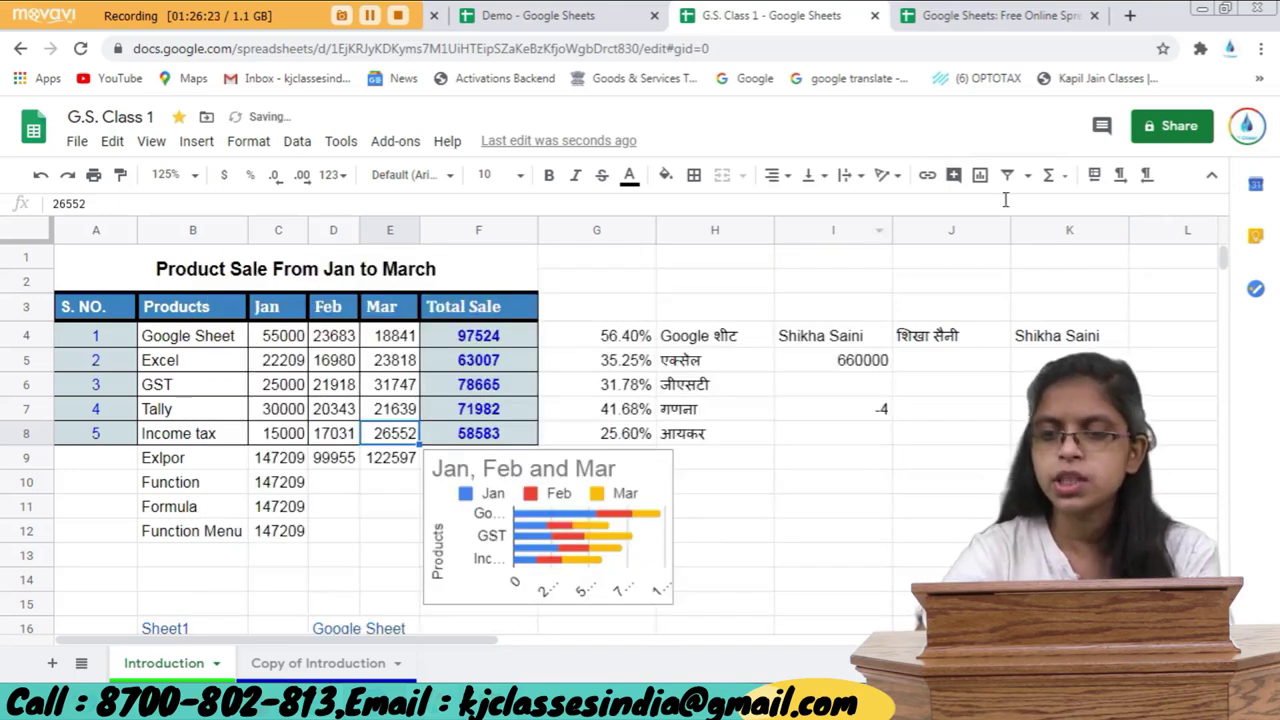
Try creating a new filter view, then dismiss the vertically-merged-cells error.
click(1025, 178)
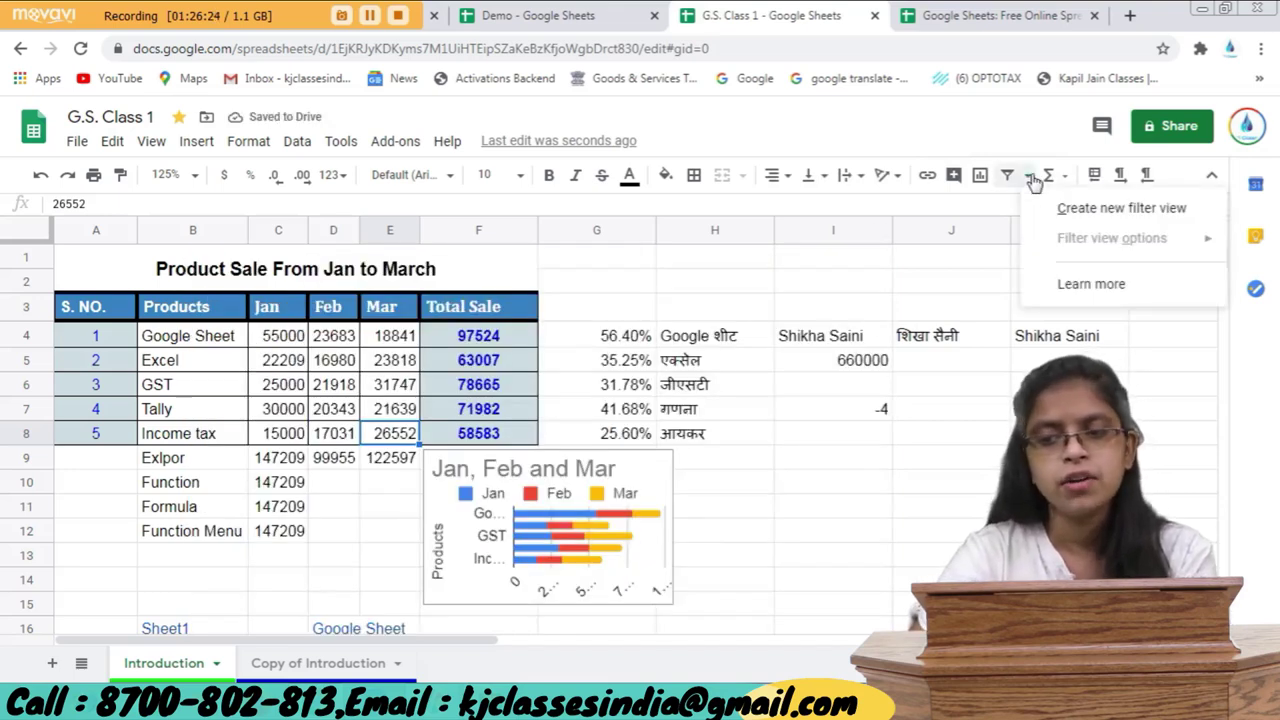
click(1012, 178)
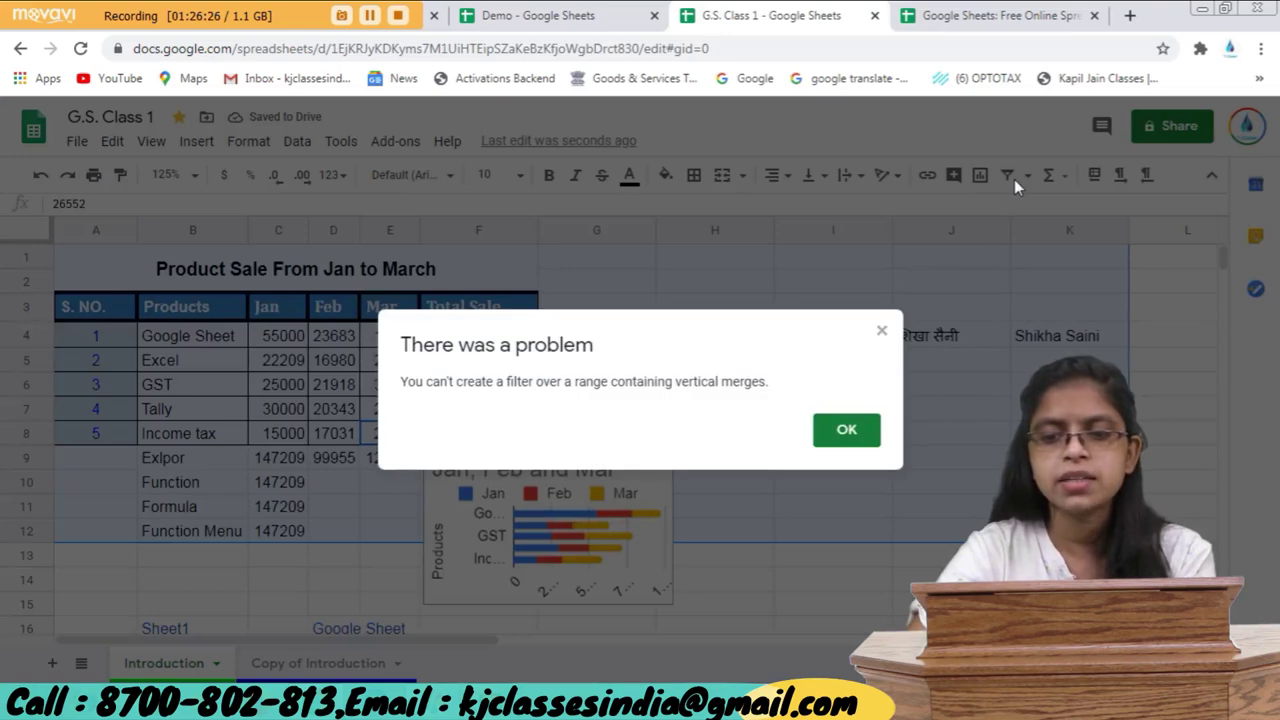
click(850, 432)
Select I8 and bring up the quick functions list (SUM, AVERAGE, COUNT, MAX, MIN).
click(850, 432)
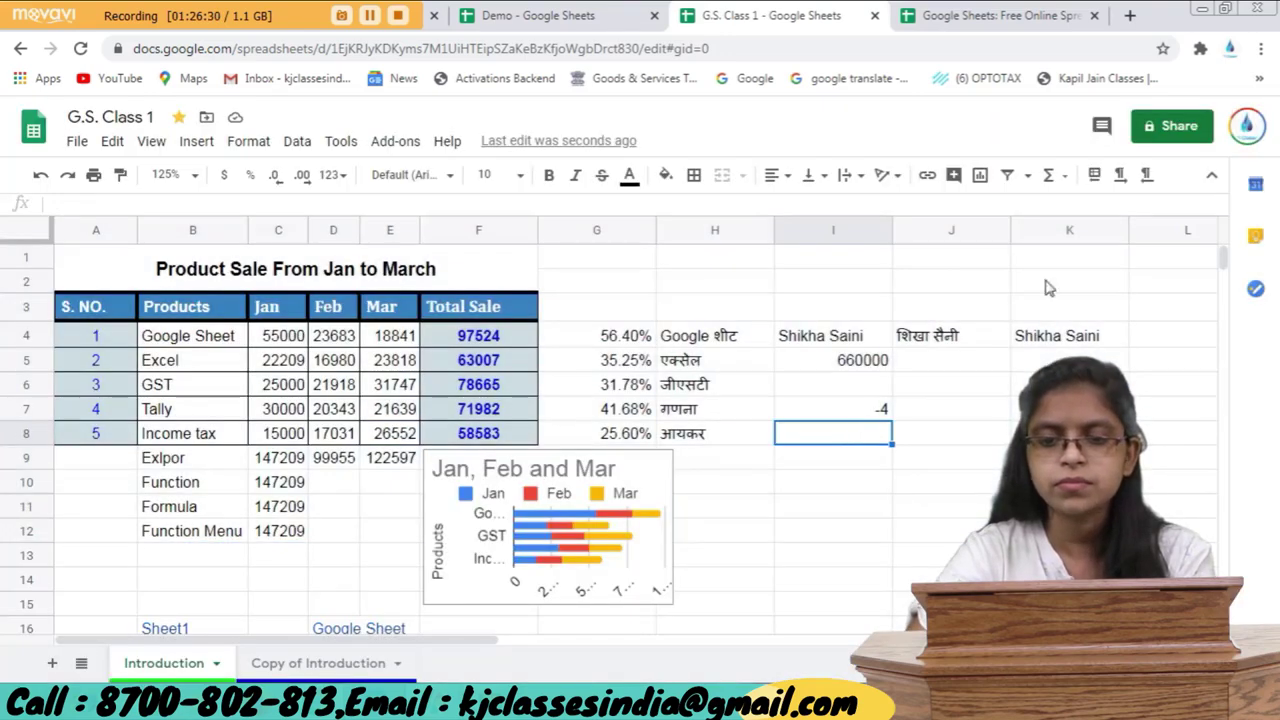
click(1027, 176)
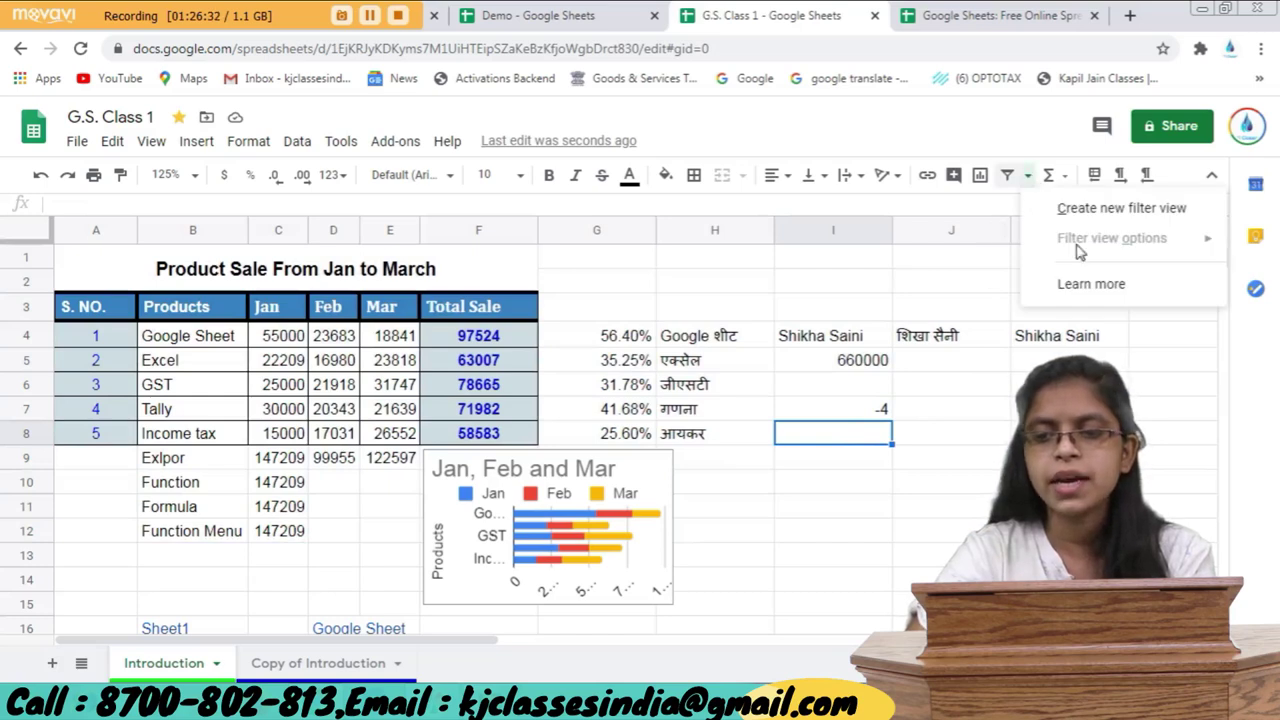
click(1066, 180)
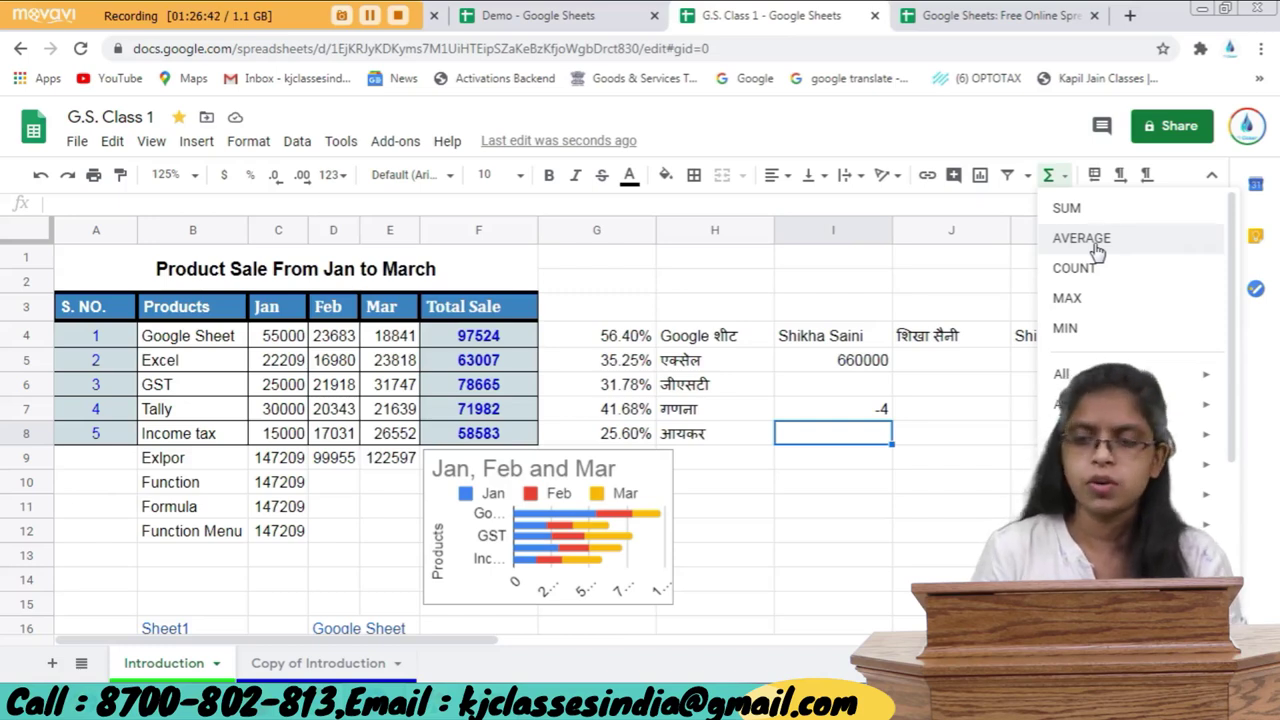
Switch the Introduction sheet to right-to-left so column A sits at the far right.
click(1094, 175)
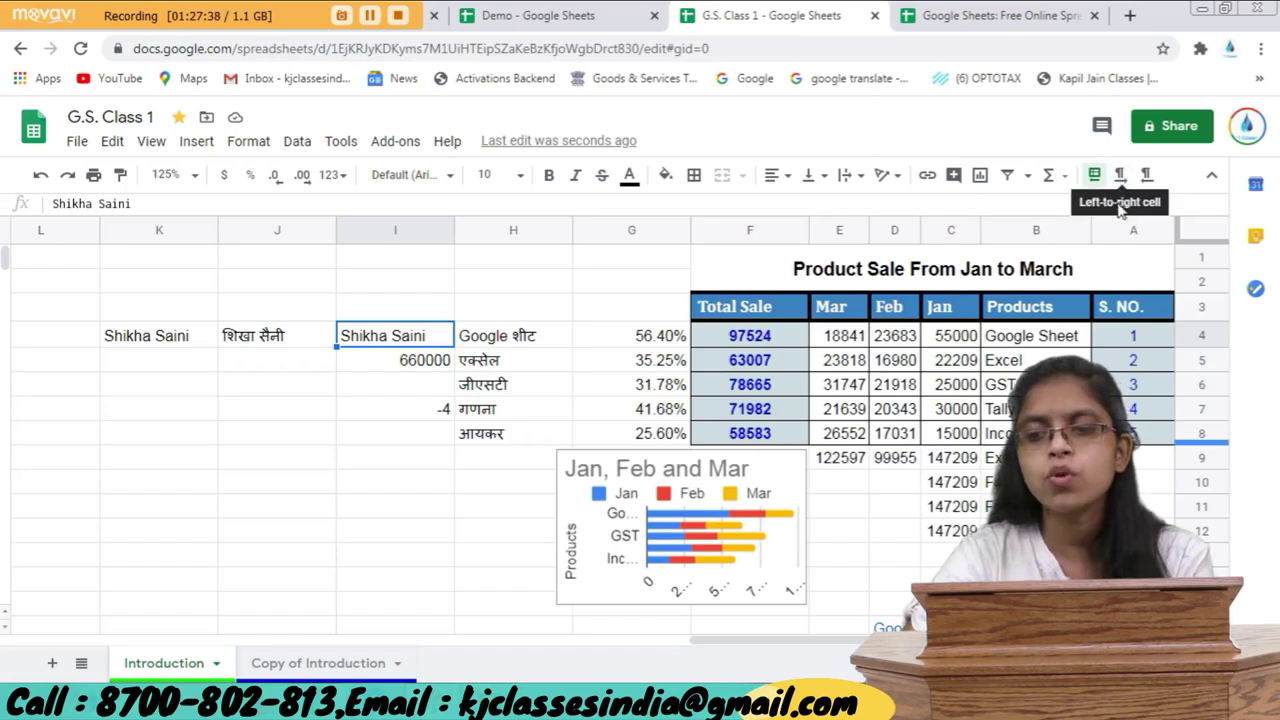
Switch the Introduction sheet back to left-to-right with column A on the left.
click(1122, 176)
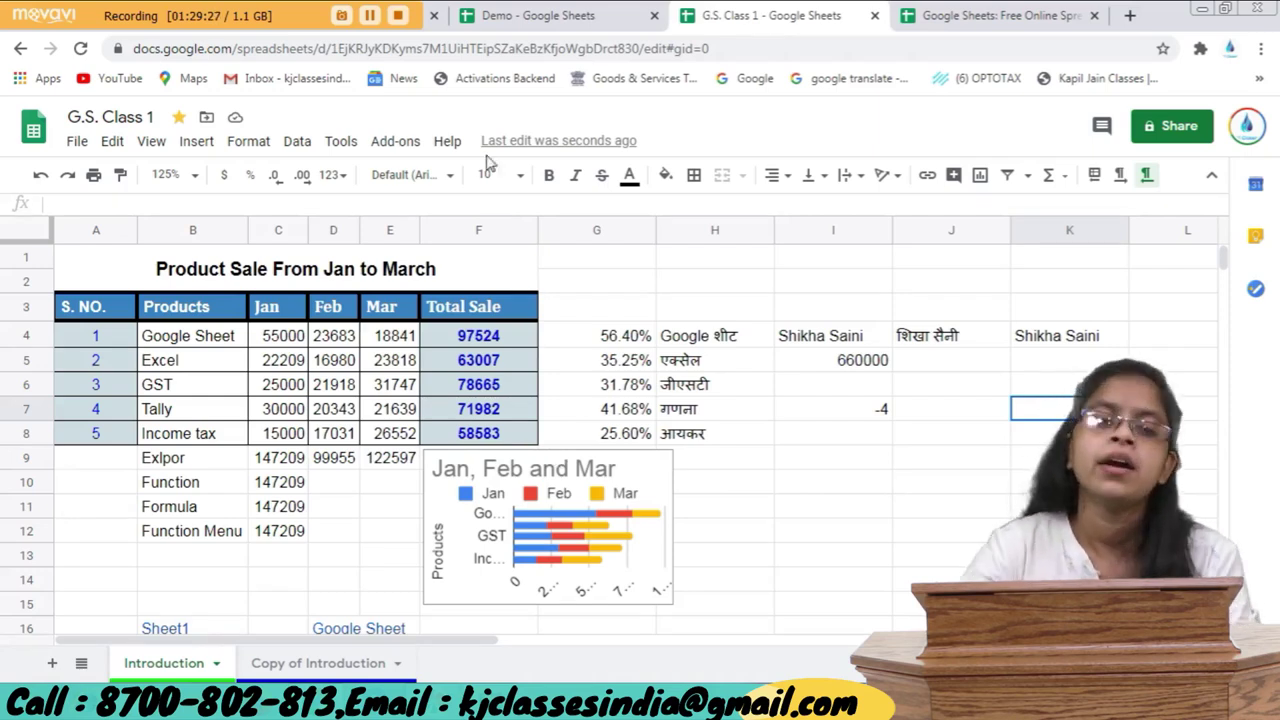
Show the edit history of the merged title cell A1:F2 from its context menu.
click(116, 142)
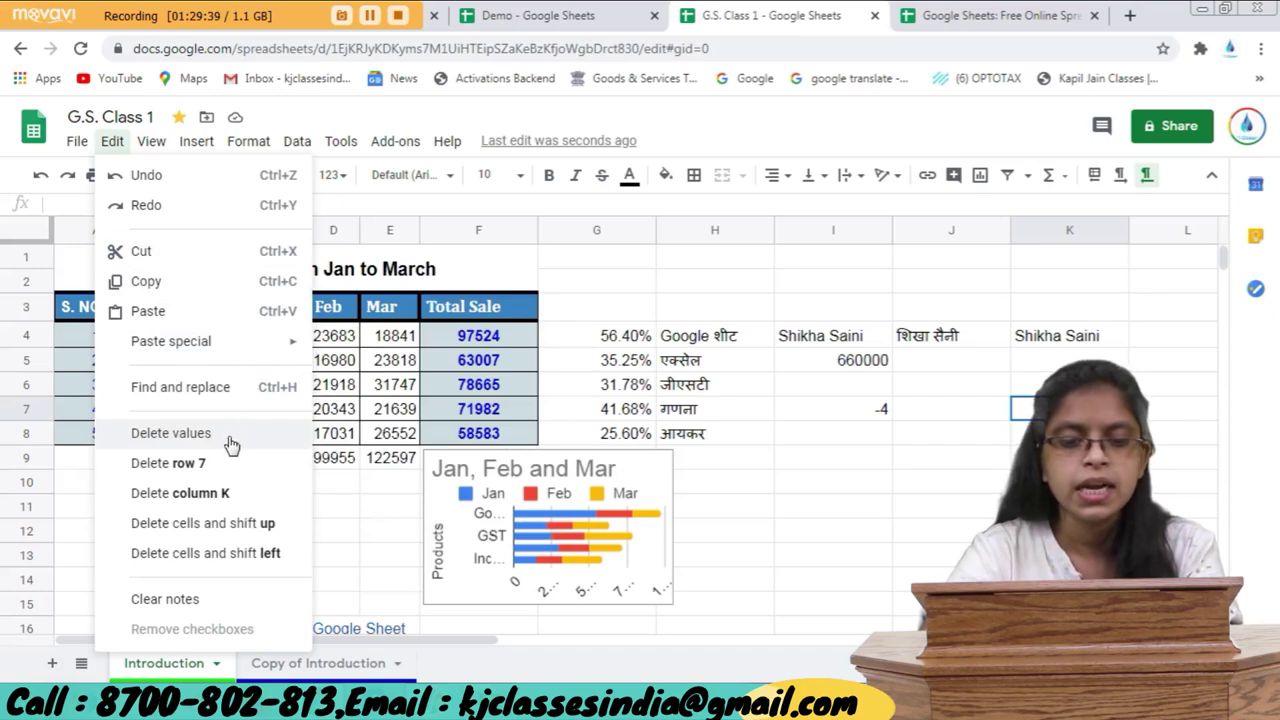
click(970, 415)
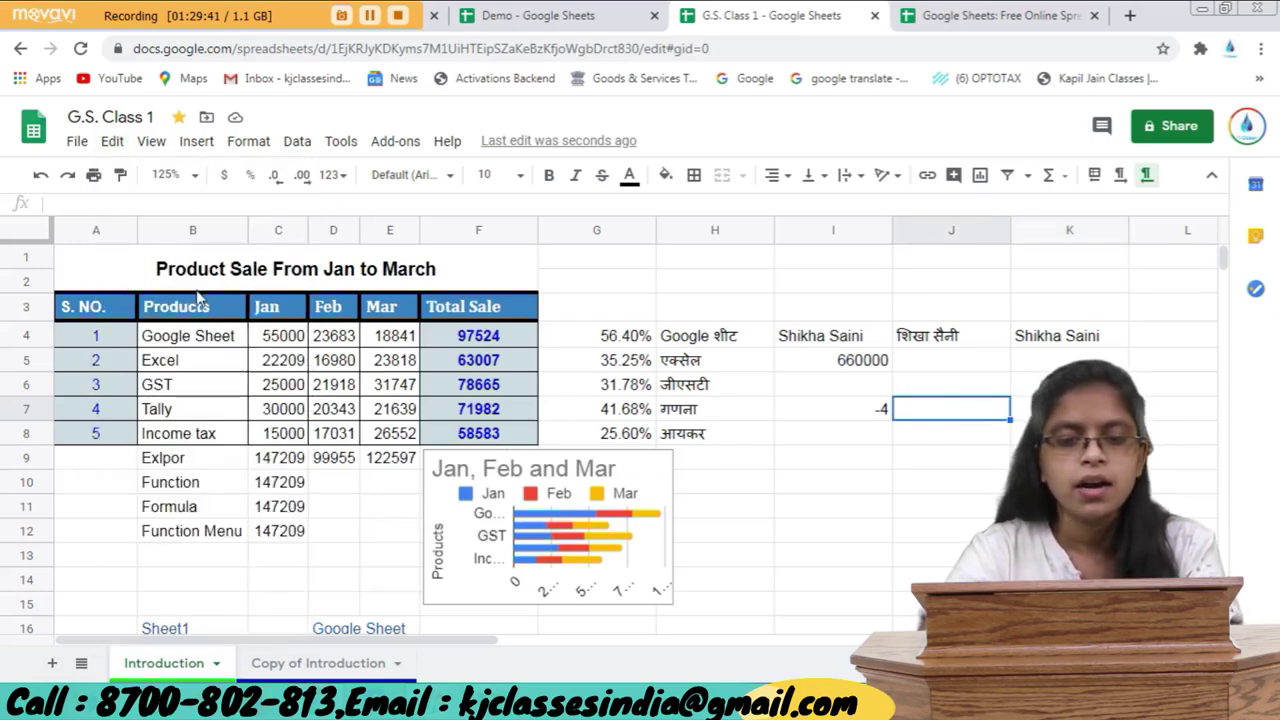
click(110, 270)
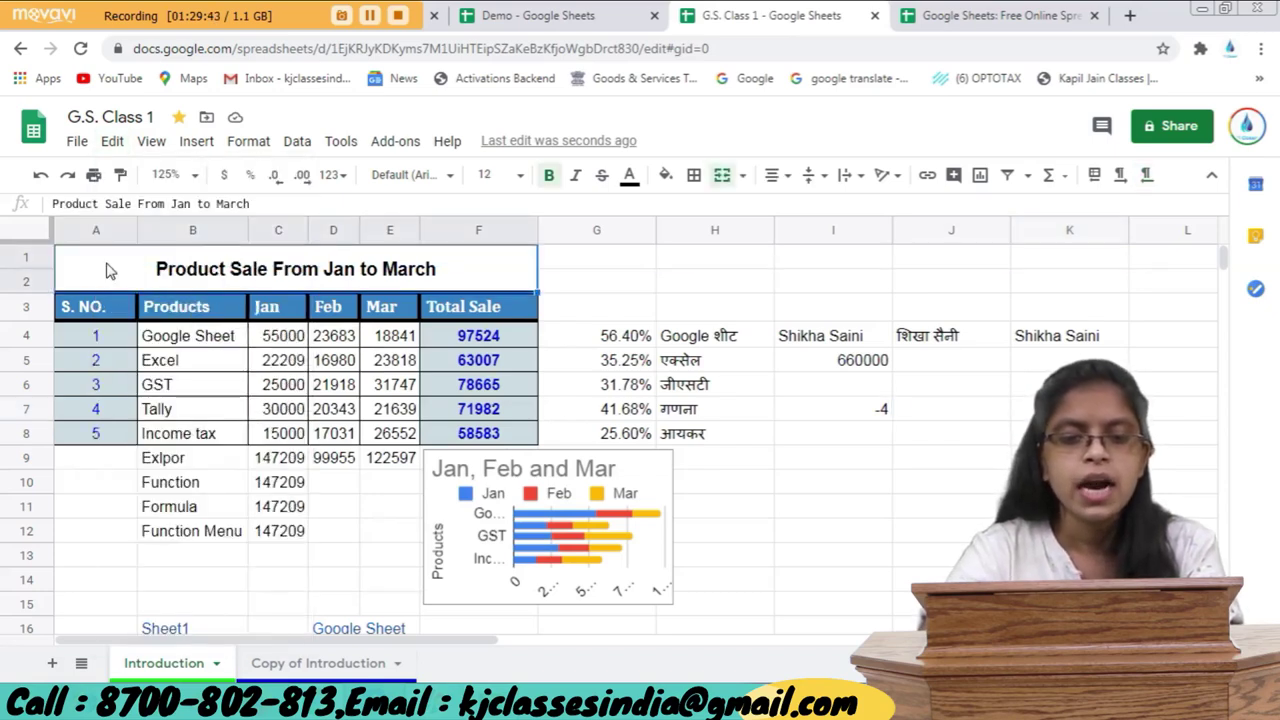
right_click(110, 270)
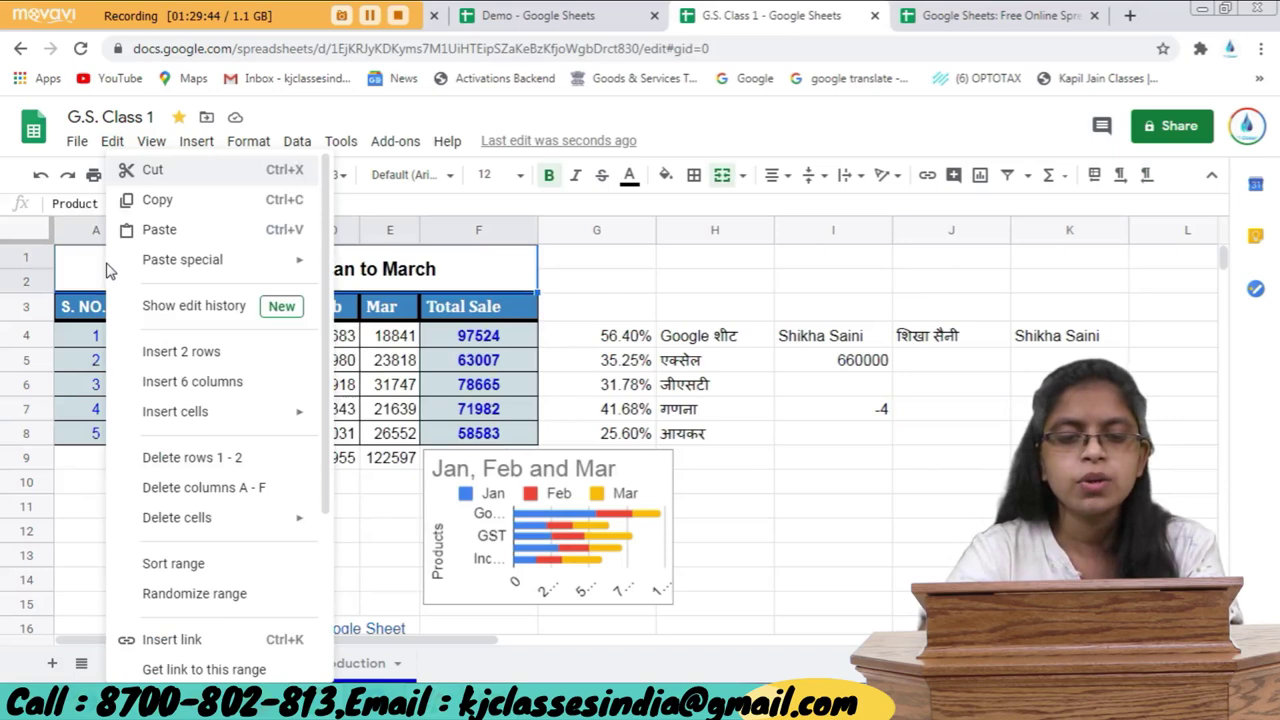
click(245, 306)
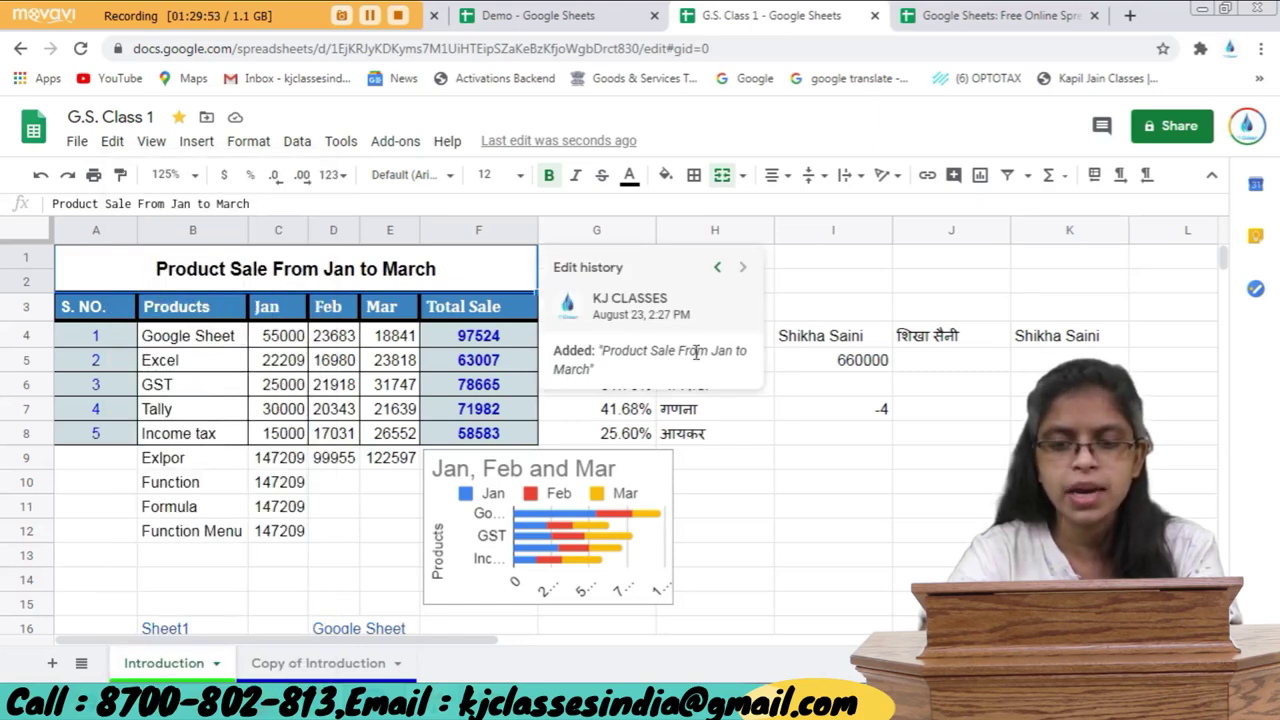
Step back and forth through the title's edits, ending on the latest 'Product Sale From Jan to March' entry.
click(718, 269)
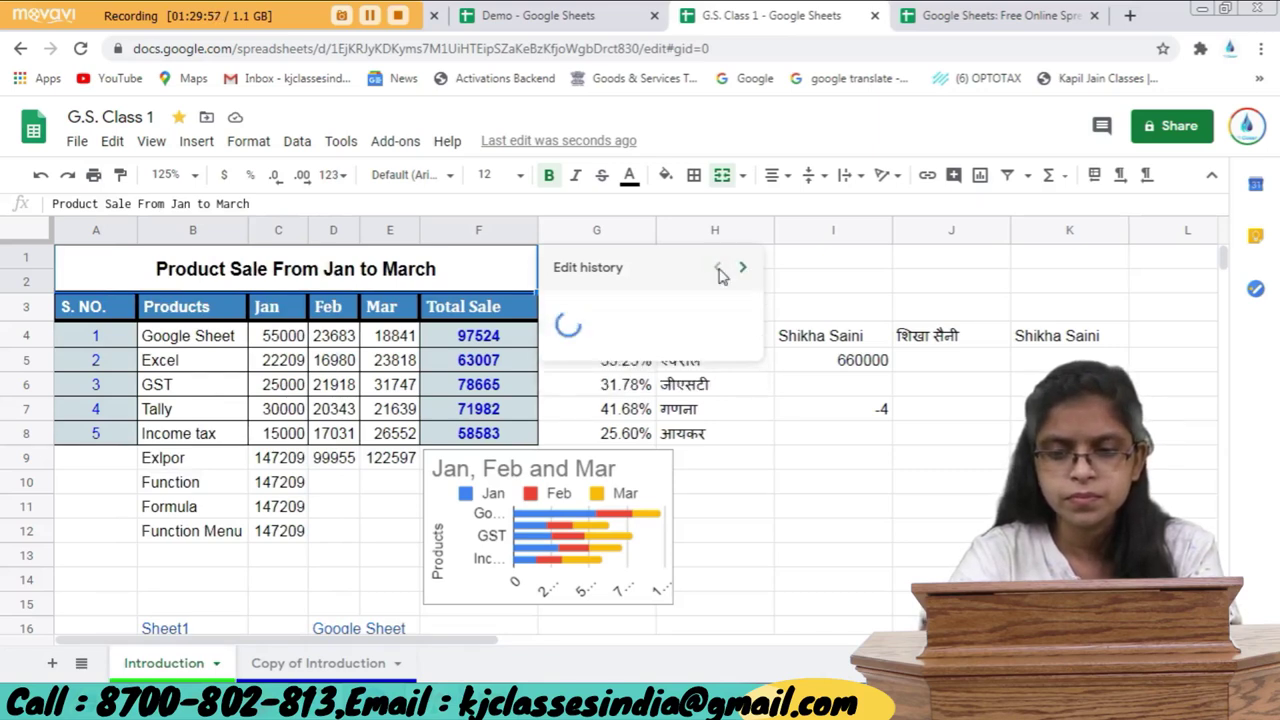
click(718, 270)
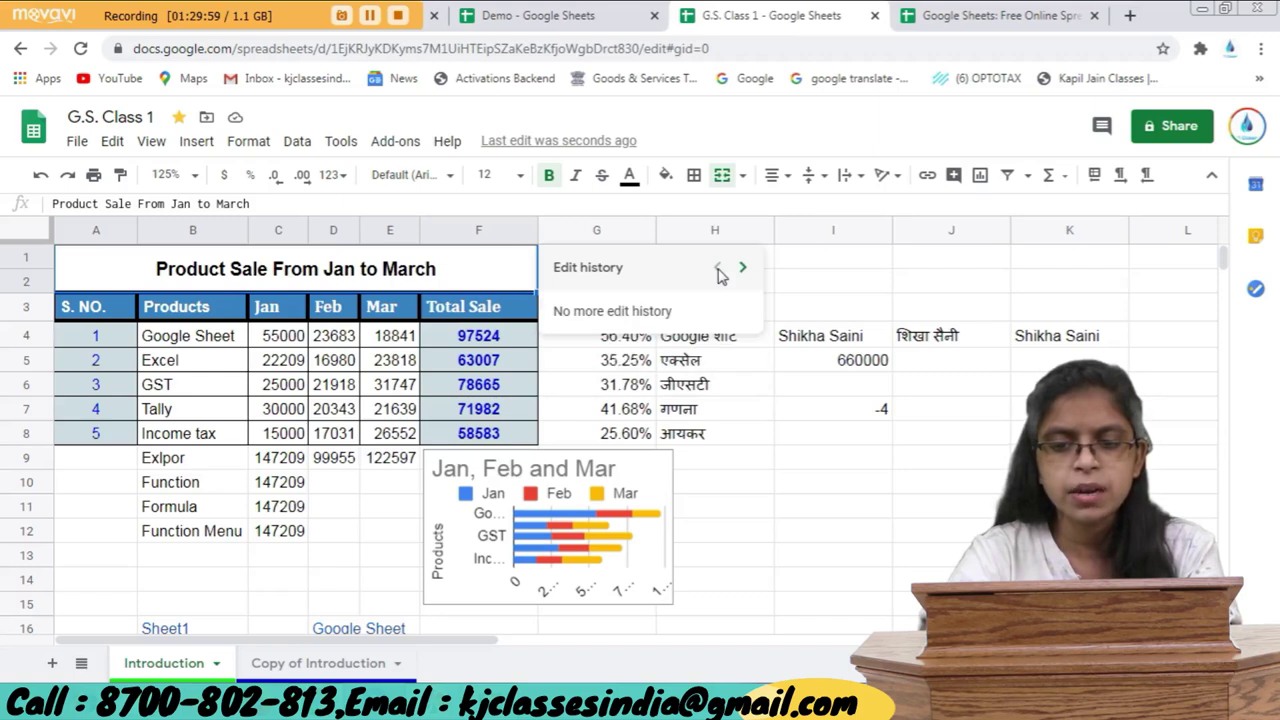
click(755, 269)
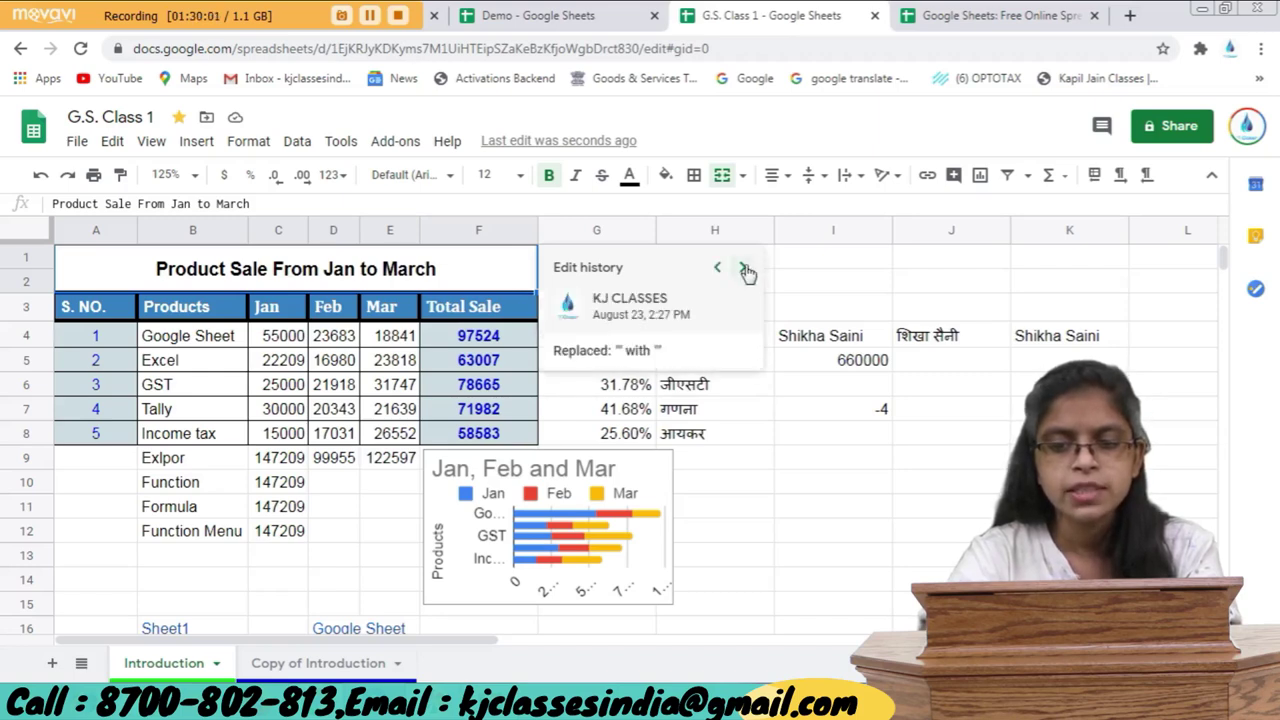
click(746, 270)
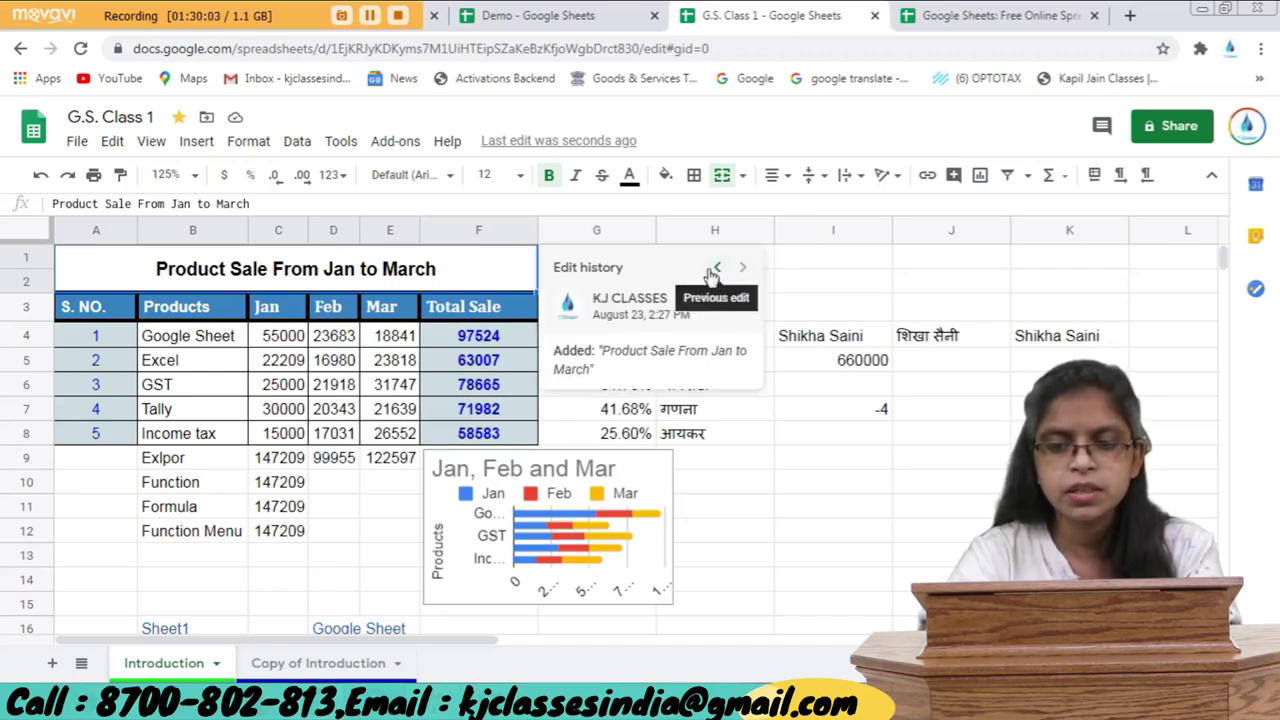
click(716, 270)
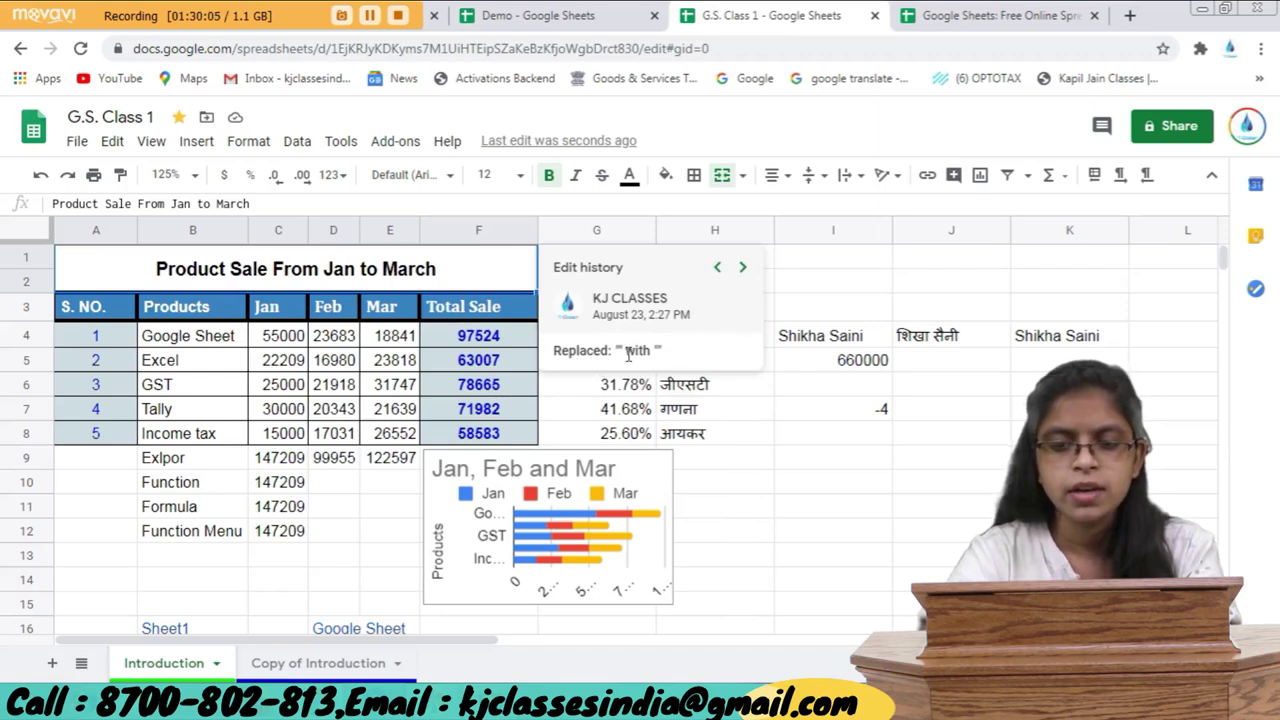
click(744, 268)
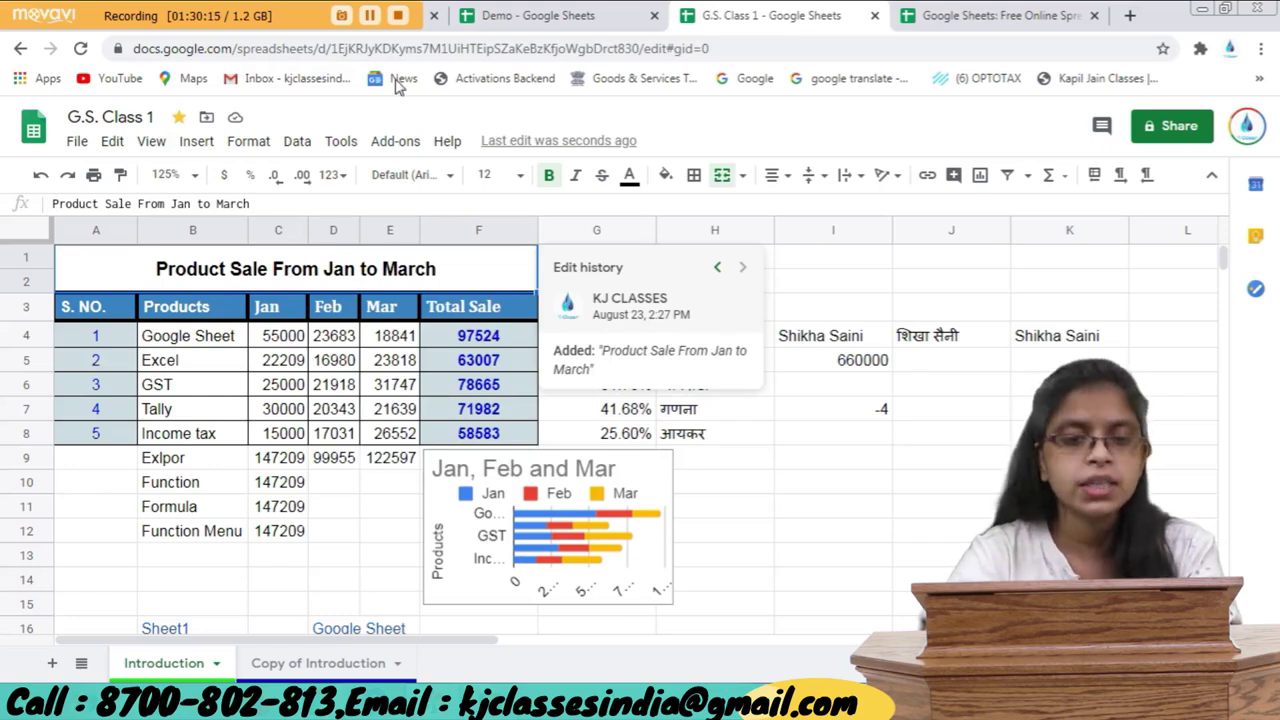
click(113, 142)
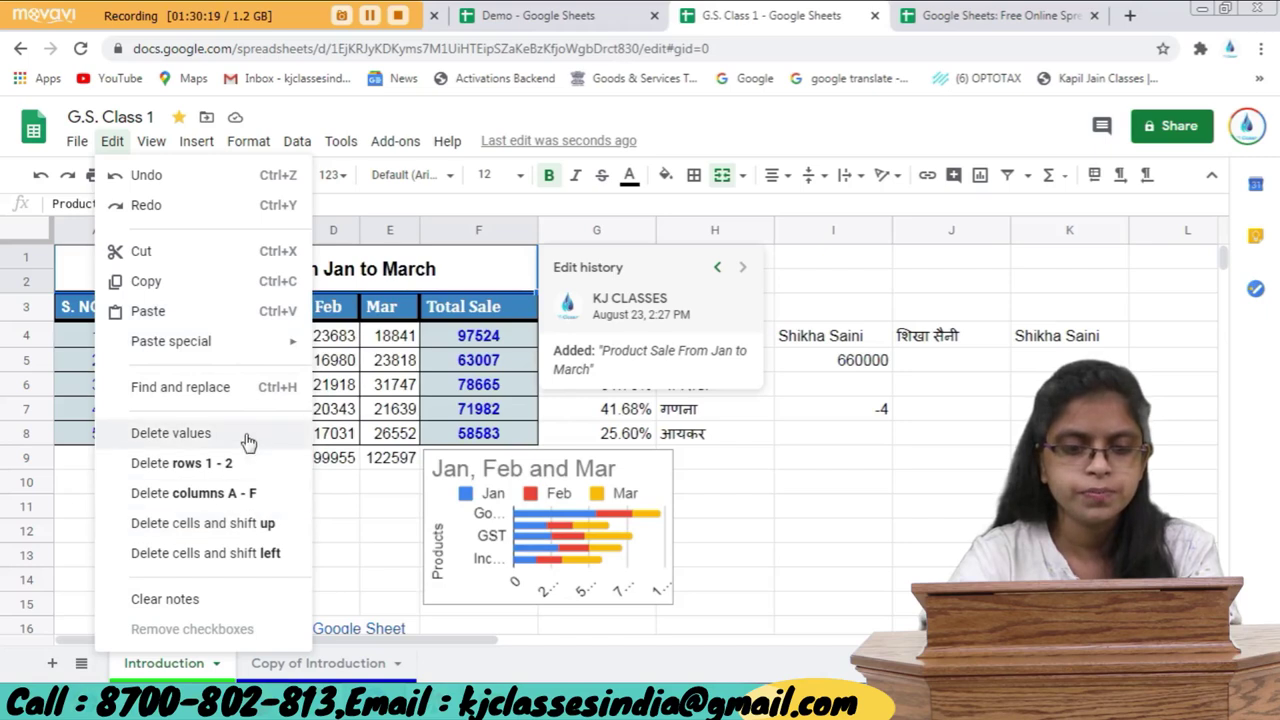
click(235, 387)
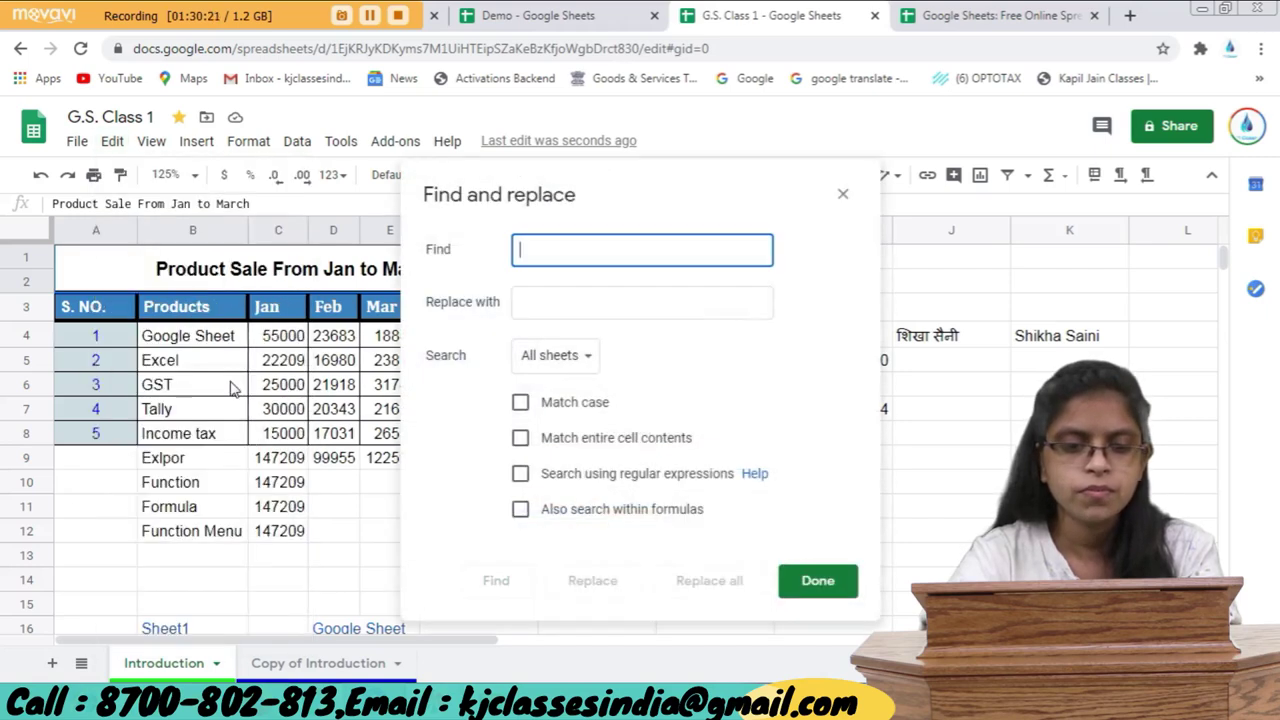
key(Escape)
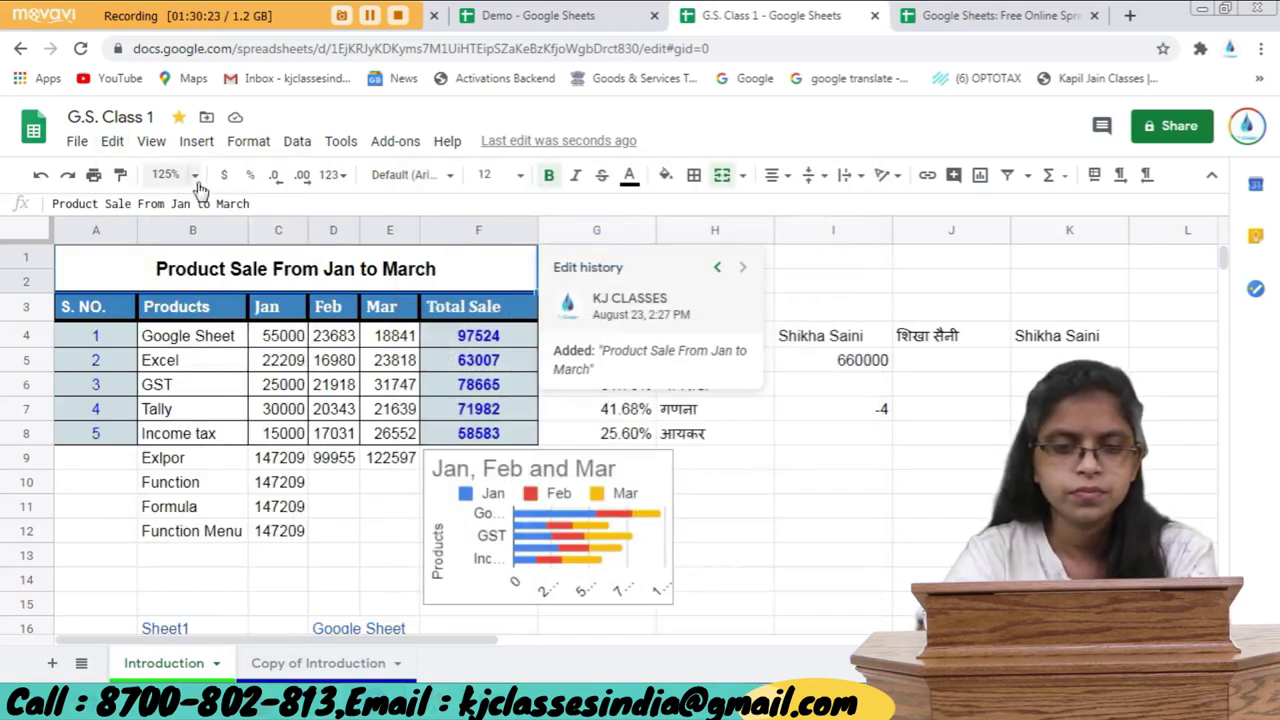
click(112, 141)
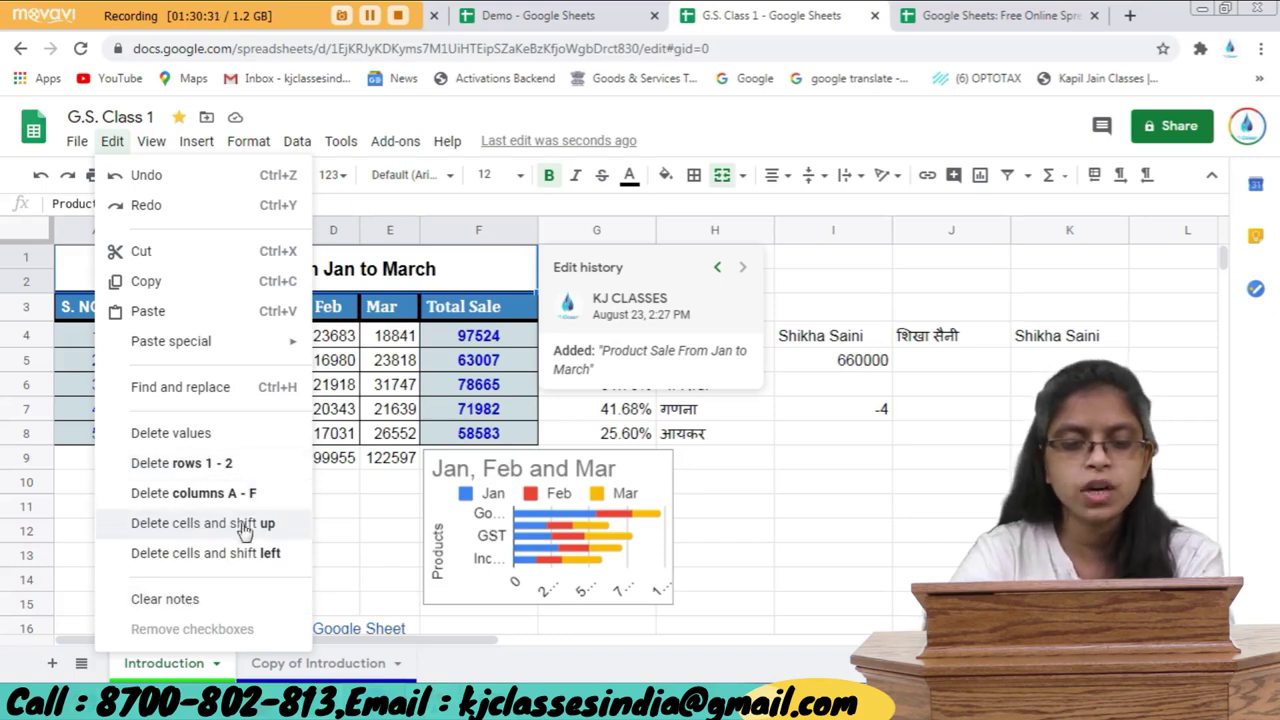
click(385, 476)
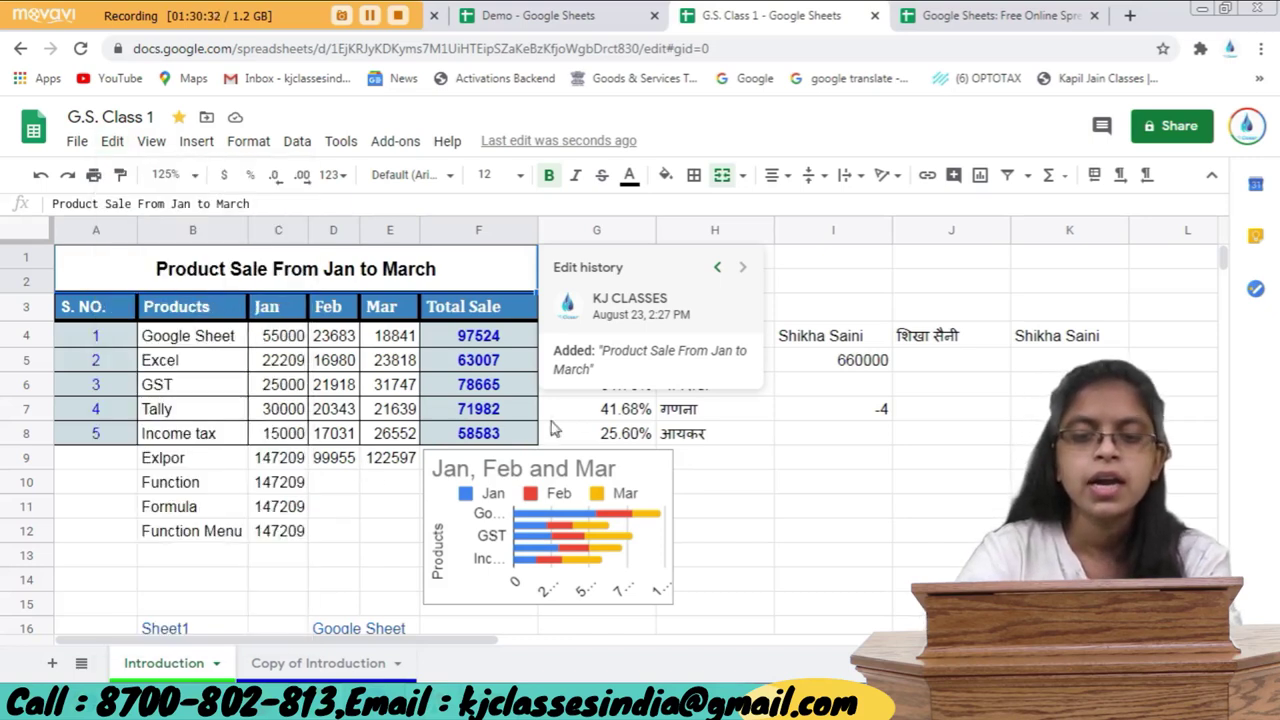
Insert a row from E5's context menu, undo it, then show the Mar column's options.
right_click(408, 258)
click(370, 366)
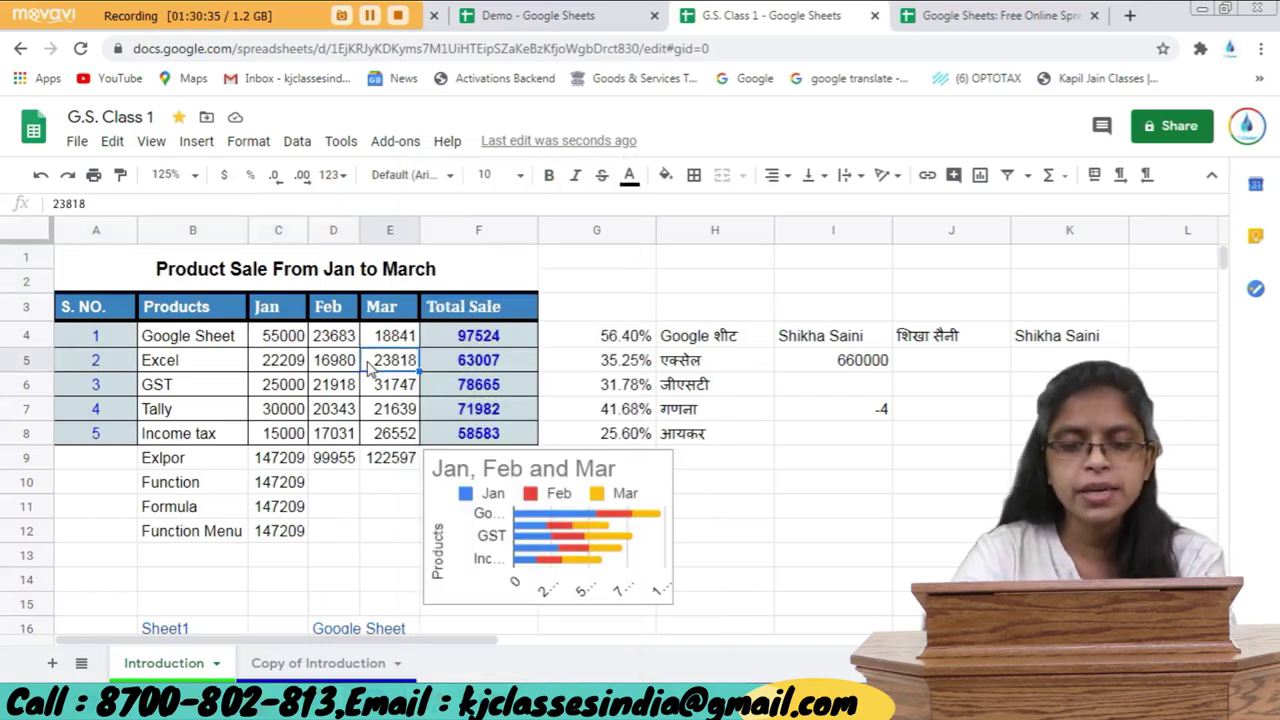
right_click(369, 366)
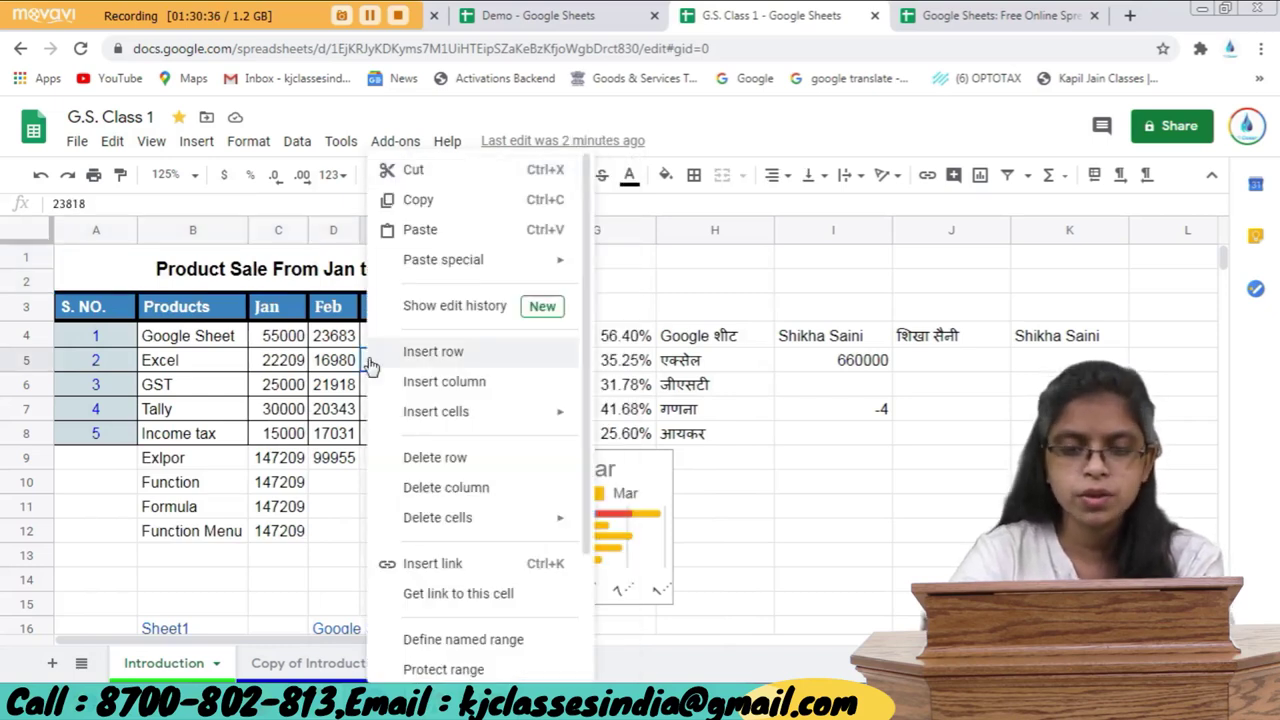
click(433, 352)
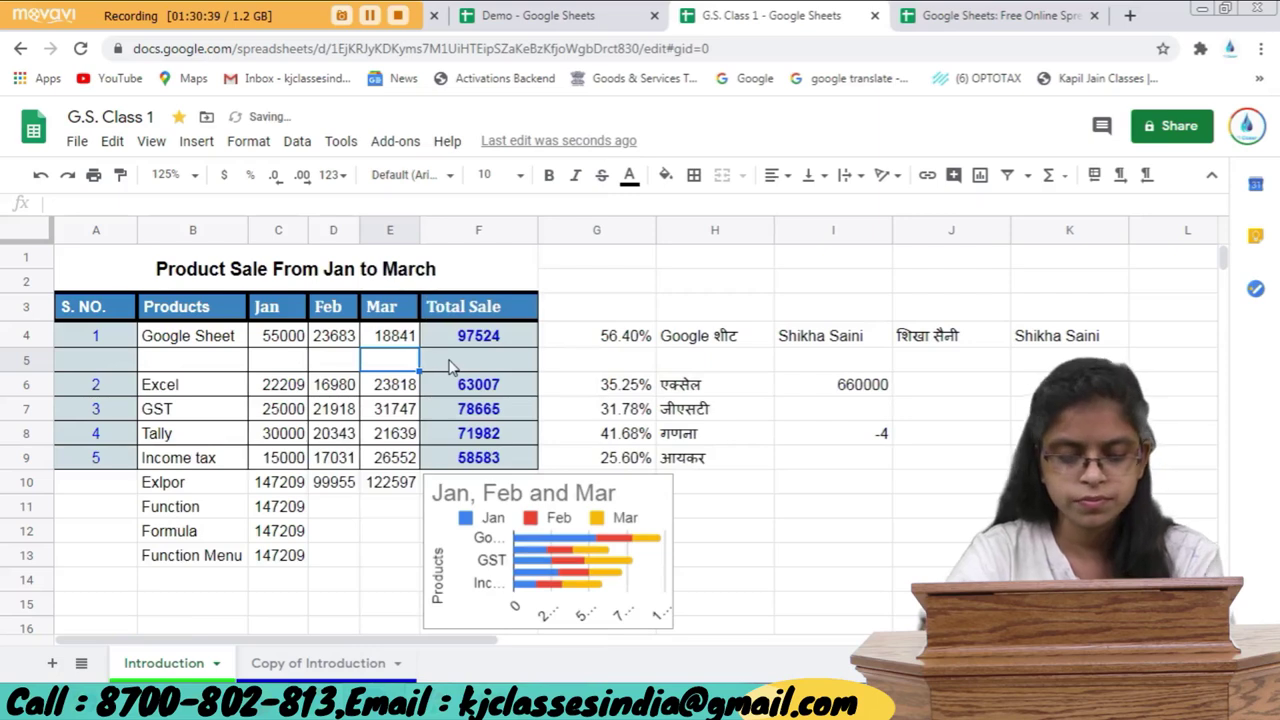
key(ctrl+z)
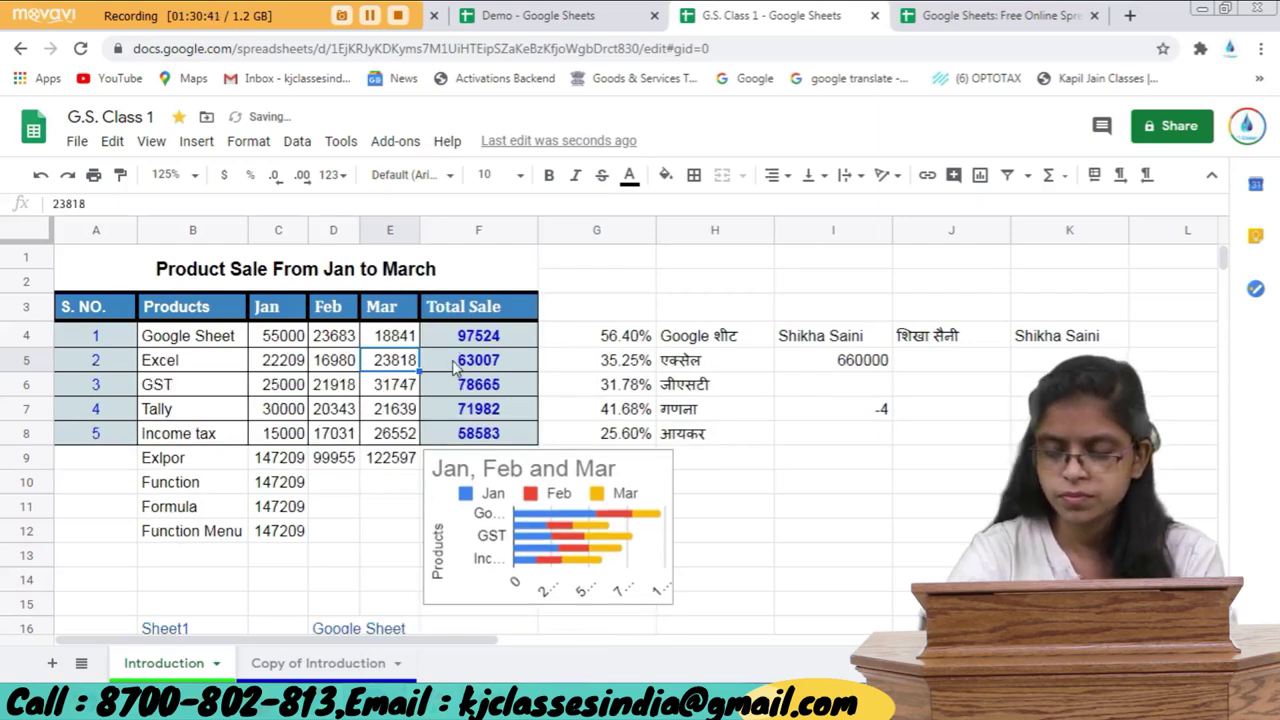
click(390, 230)
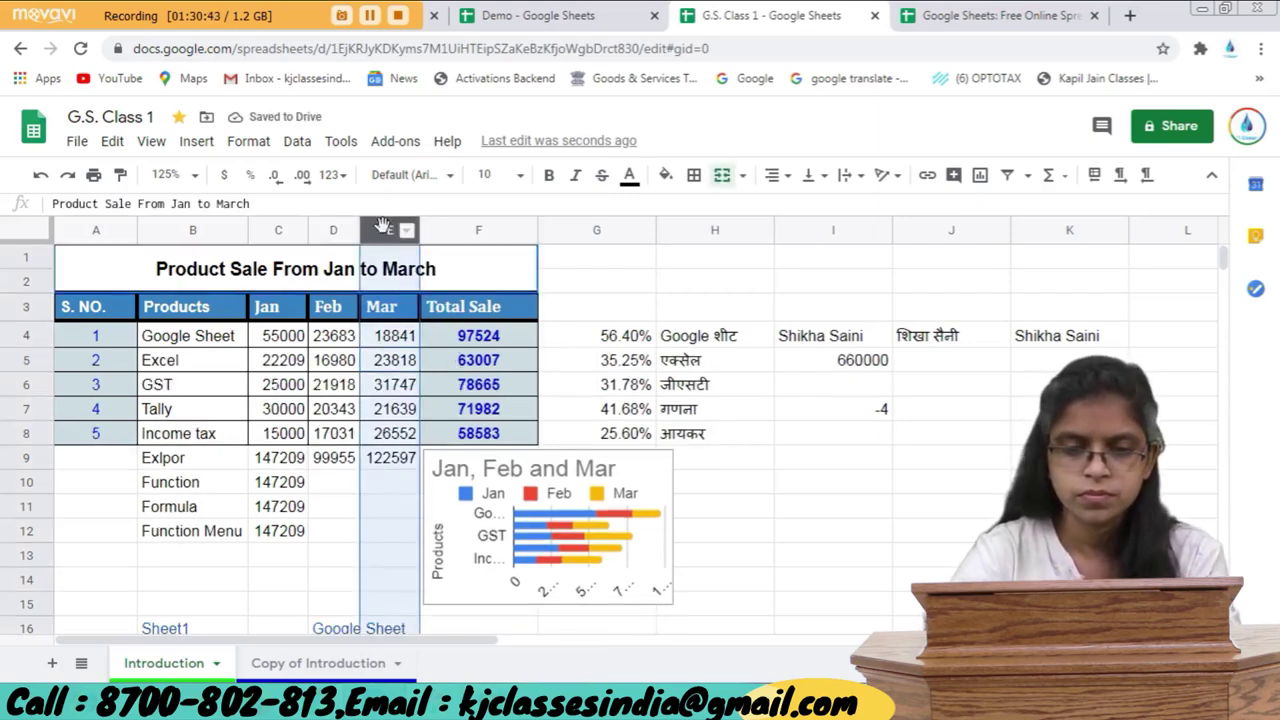
right_click(392, 232)
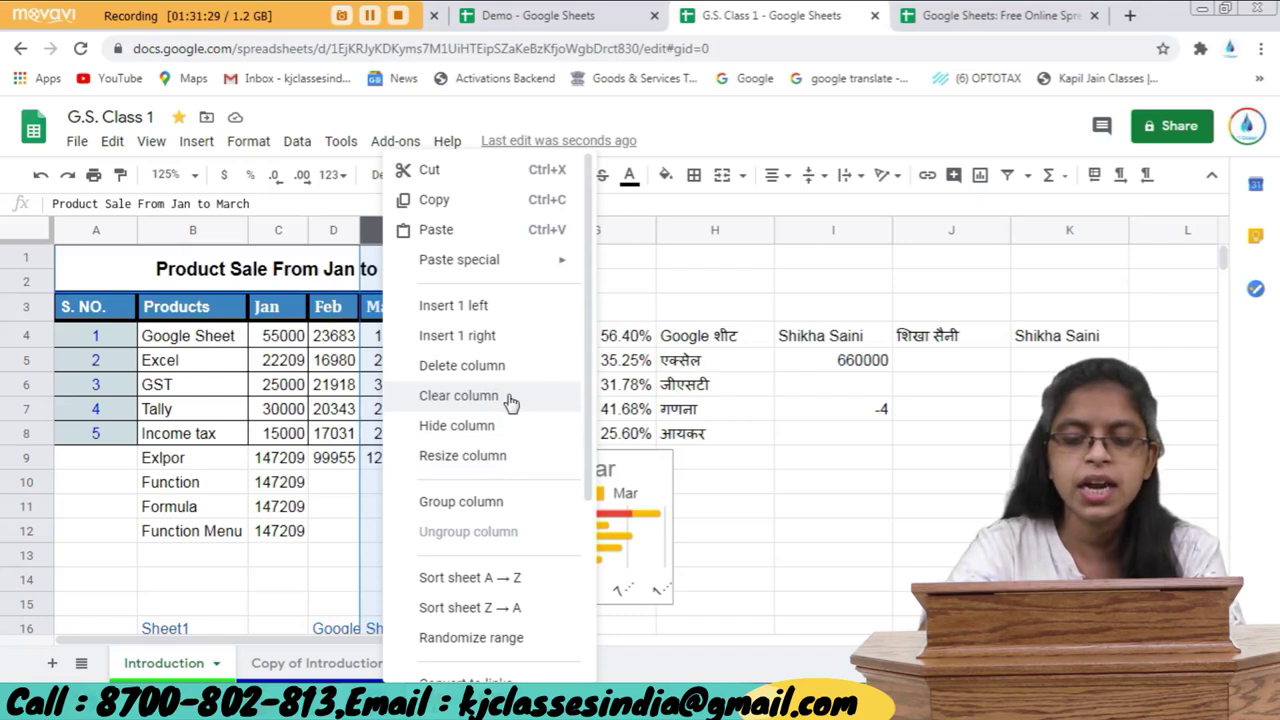
Browse the Edit and View menus without changes, then switch to the Demo spreadsheet tab.
click(180, 411)
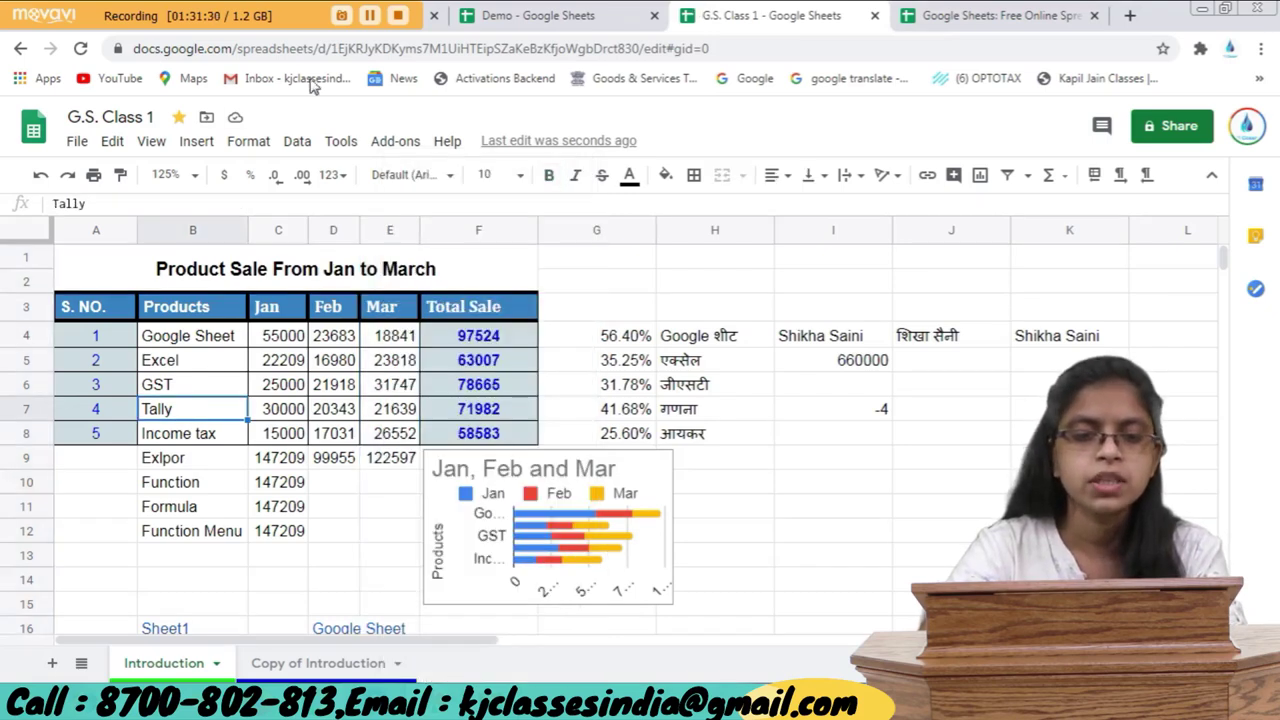
click(150, 143)
click(114, 143)
click(115, 144)
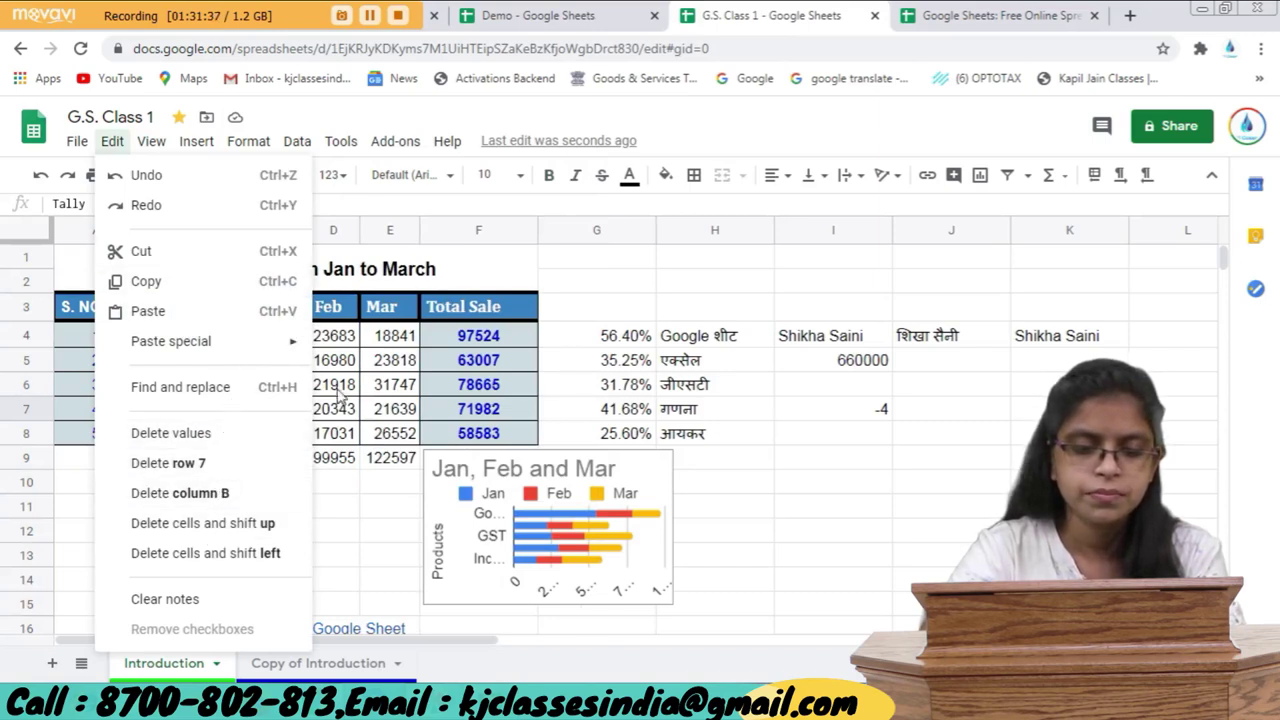
click(350, 506)
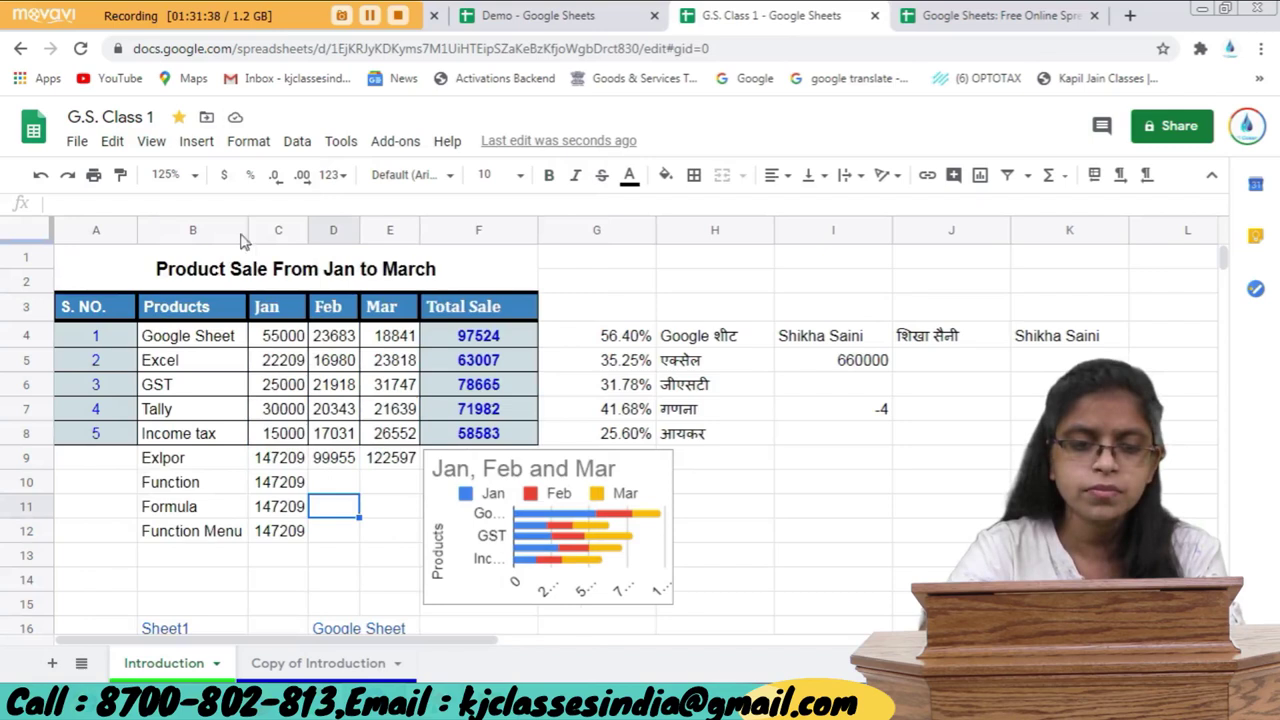
click(165, 148)
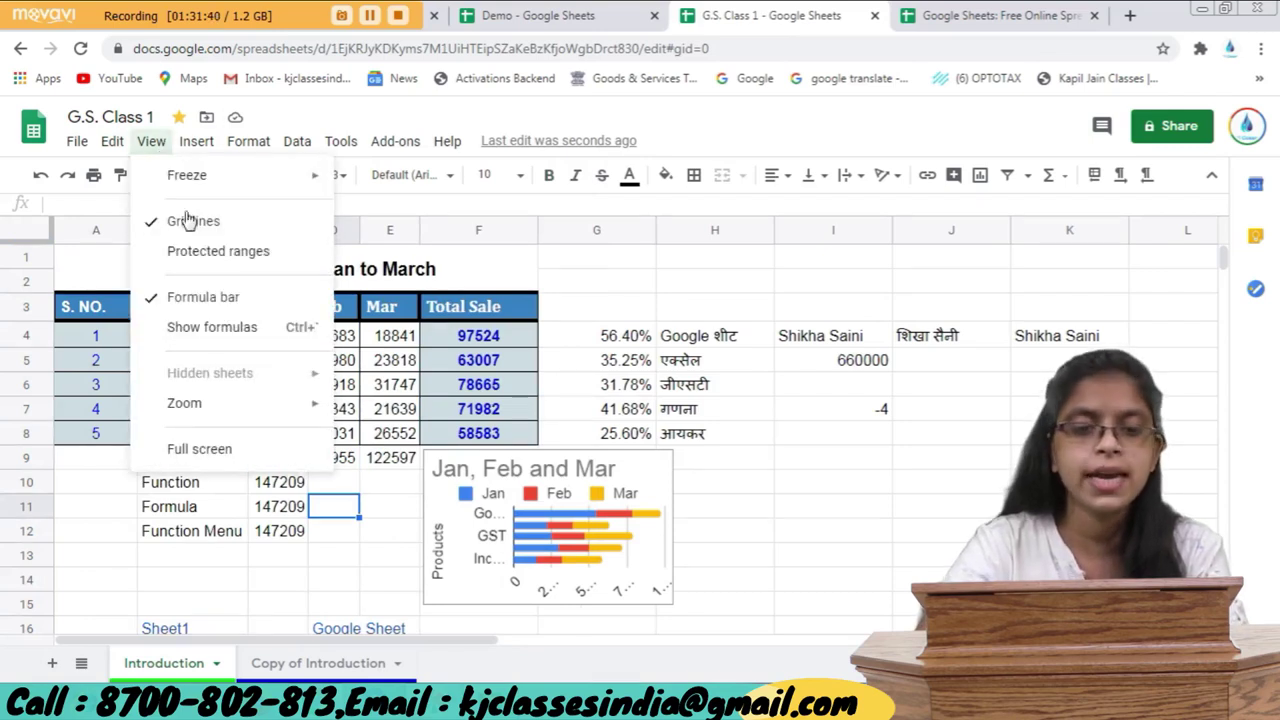
click(945, 425)
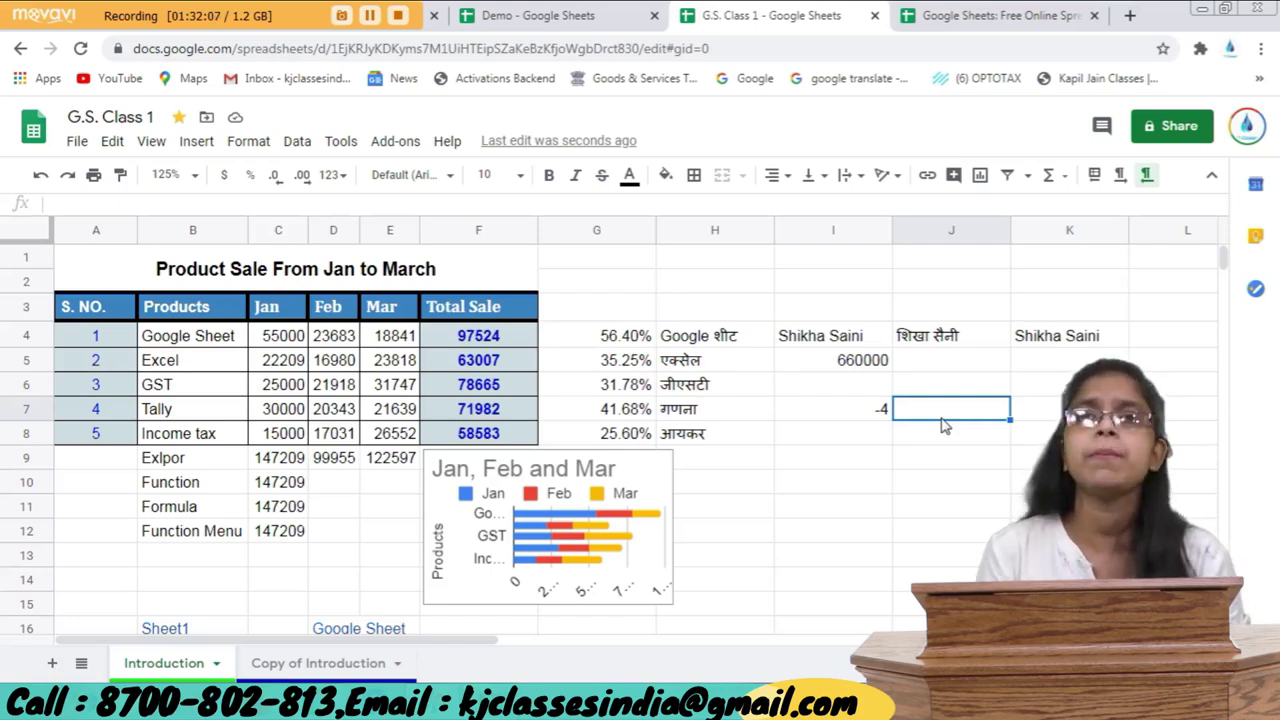
click(525, 15)
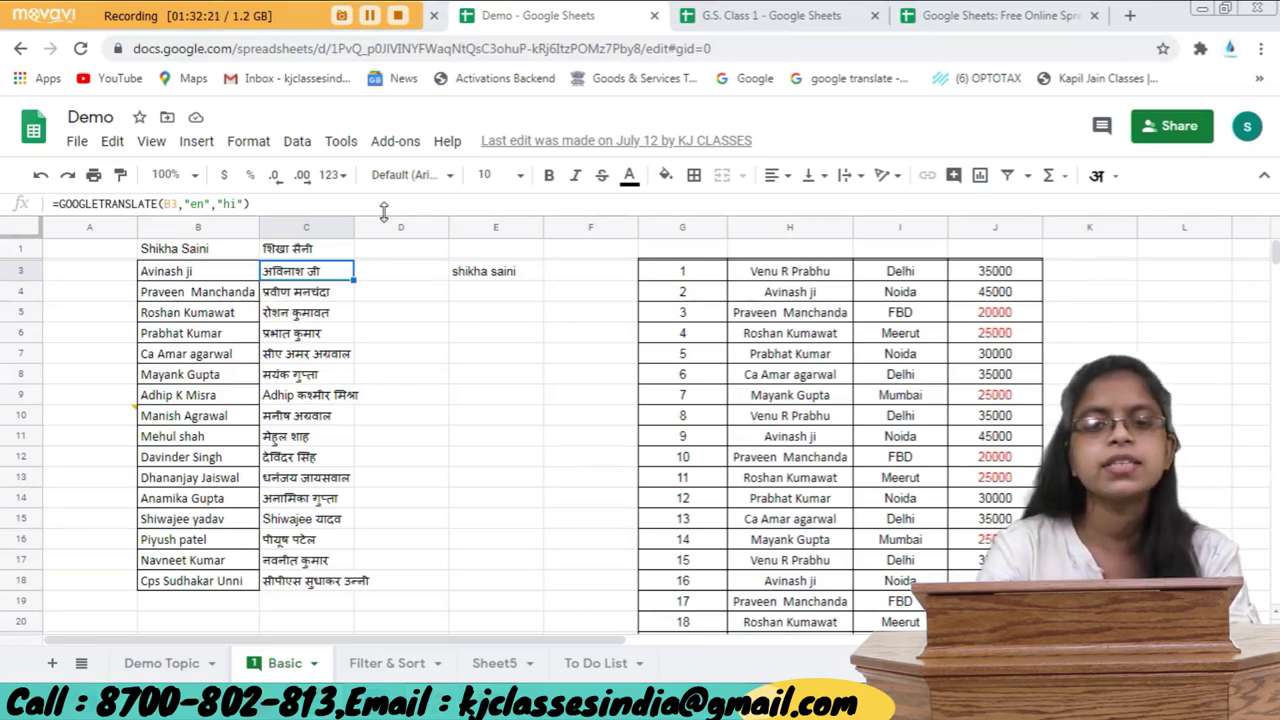
Select C7 and D7 in the Demo sheet, then go back to My Drive.
click(340, 354)
click(437, 368)
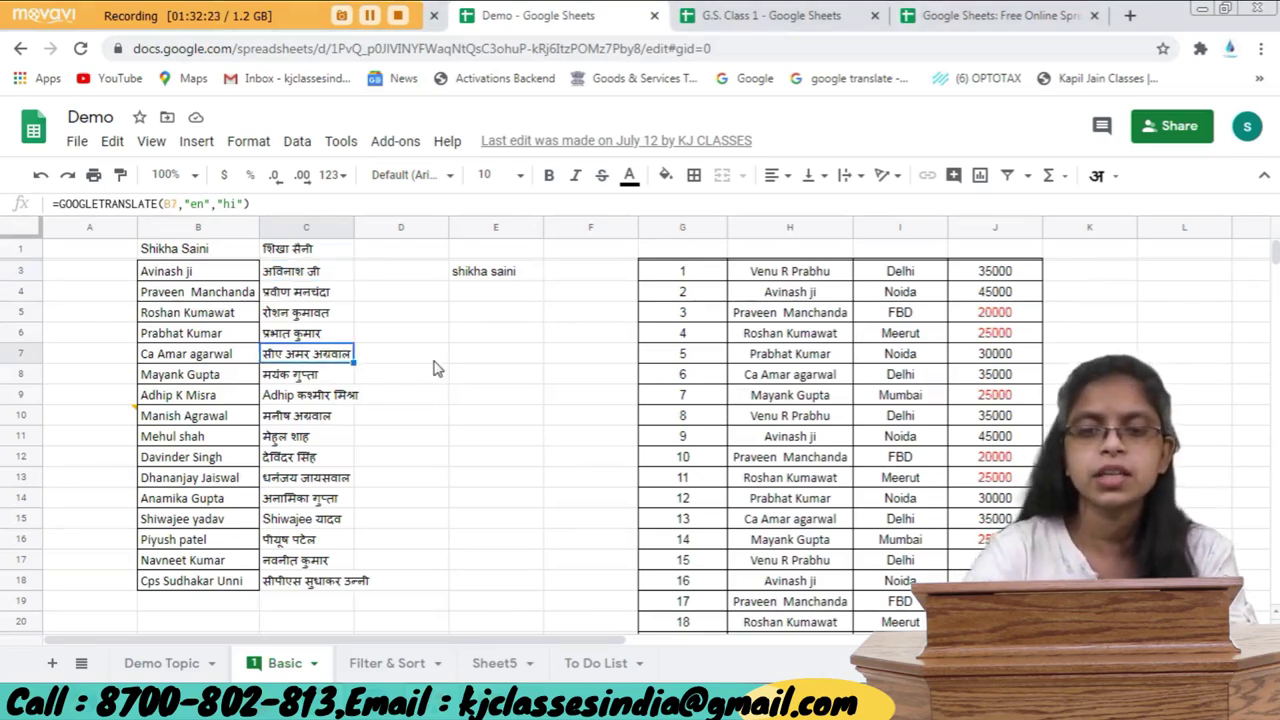
key(alt+Left)
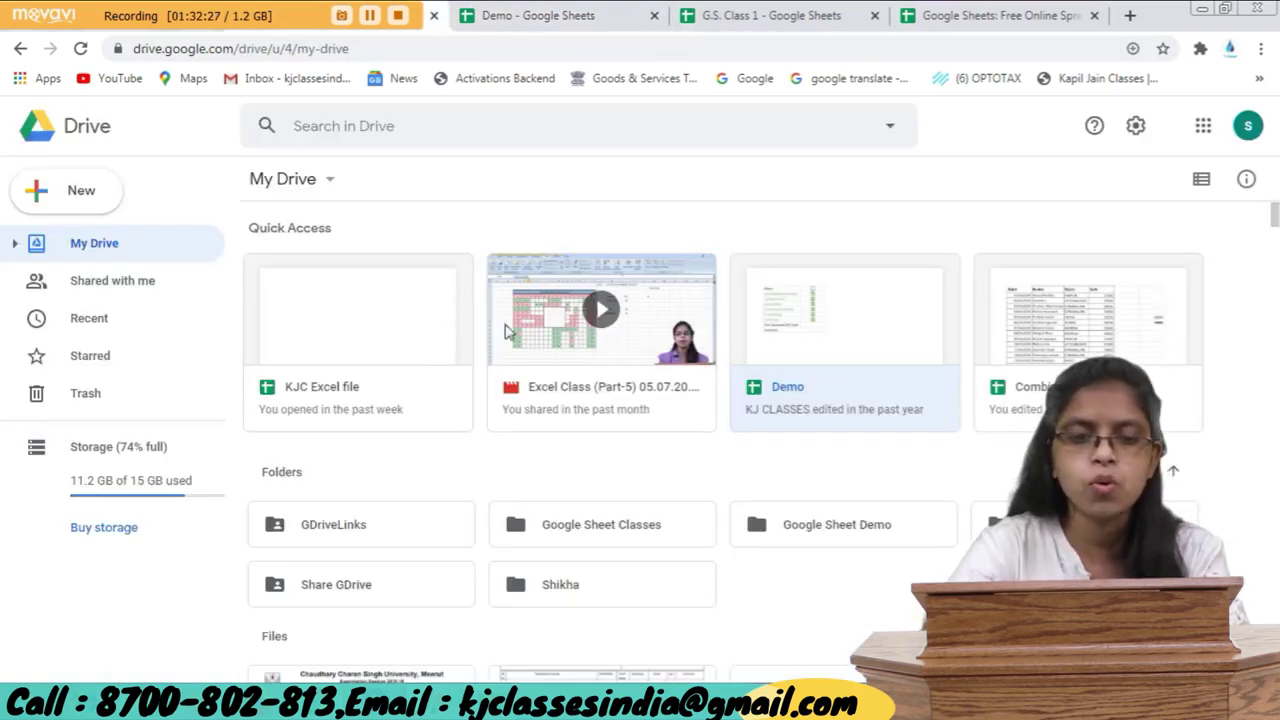
Open the Google Sheet Classes folder, then switch back to the G.S. Class 1 tab.
click(608, 543)
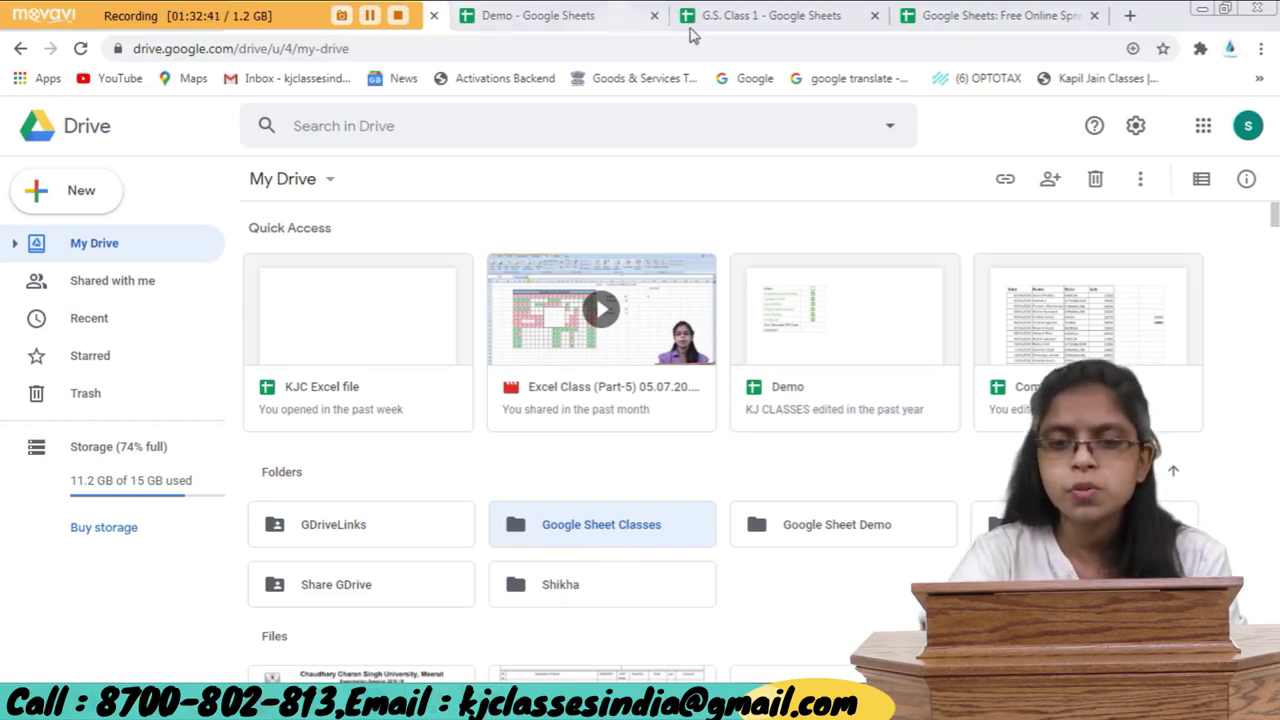
click(785, 17)
click(996, 17)
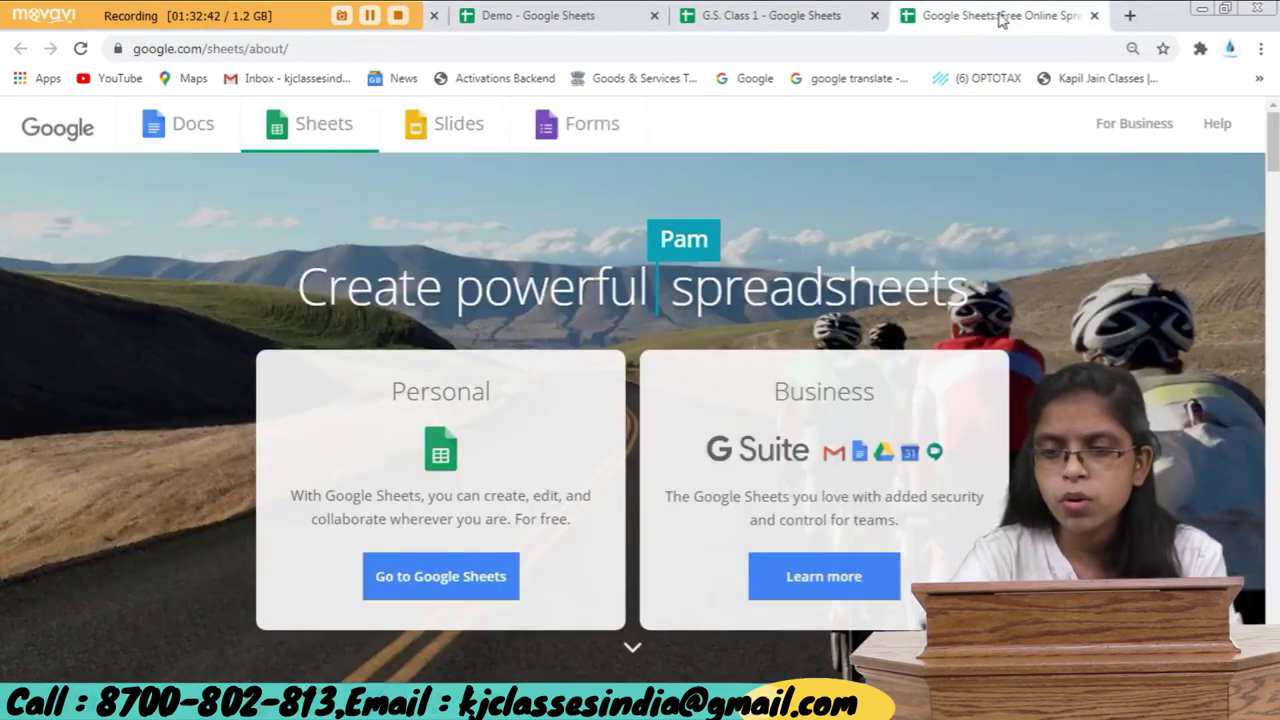
click(814, 18)
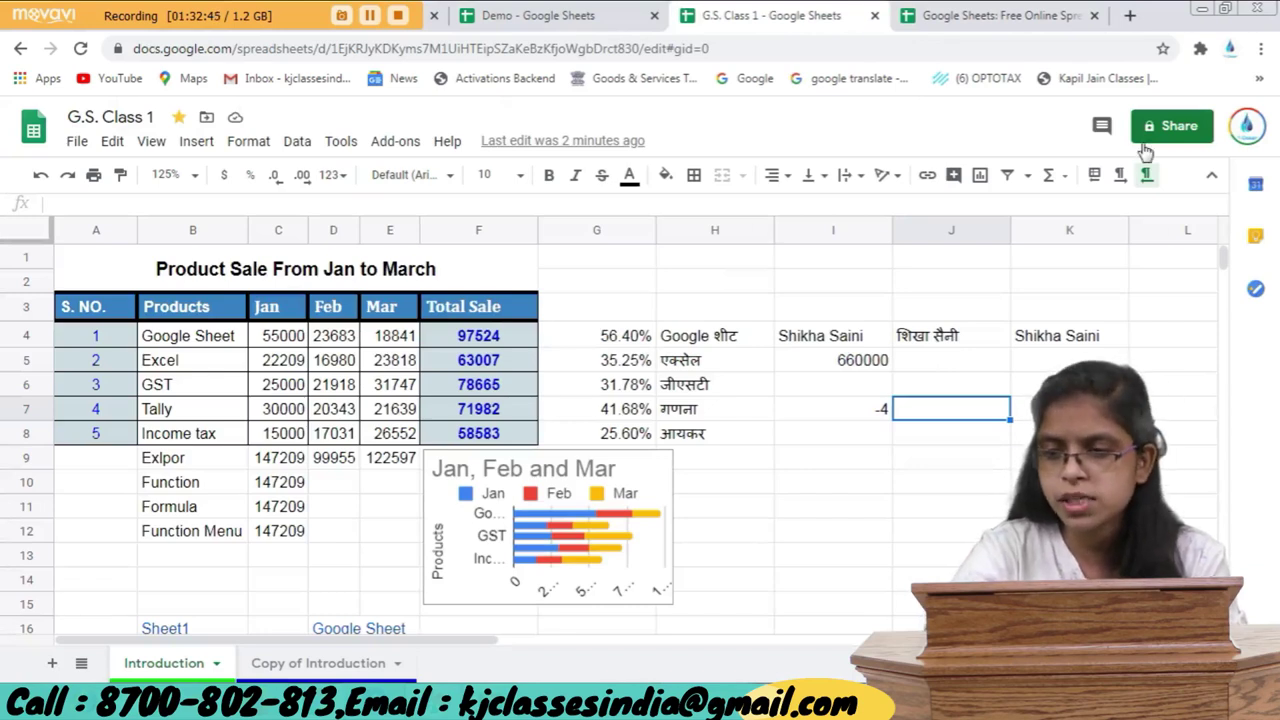
Start sharing with a collaborator as Editor, then cancel the invite and close sharing.
click(1170, 127)
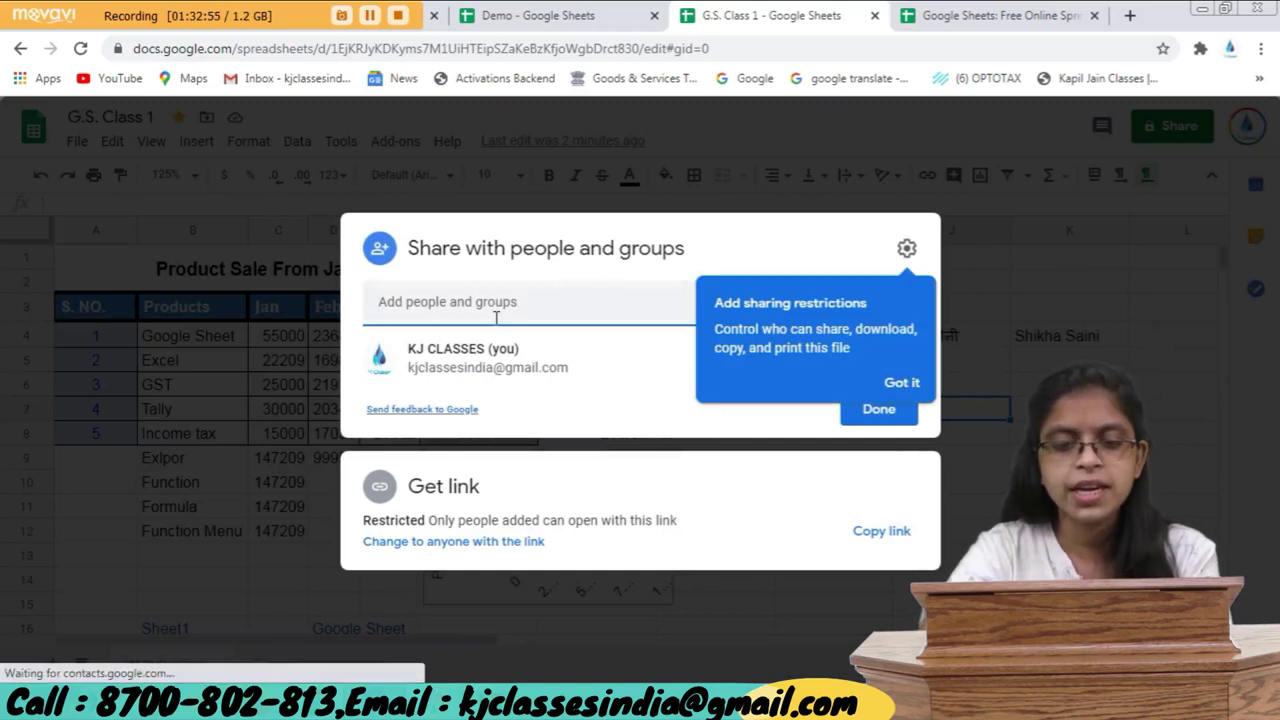
text(sai)
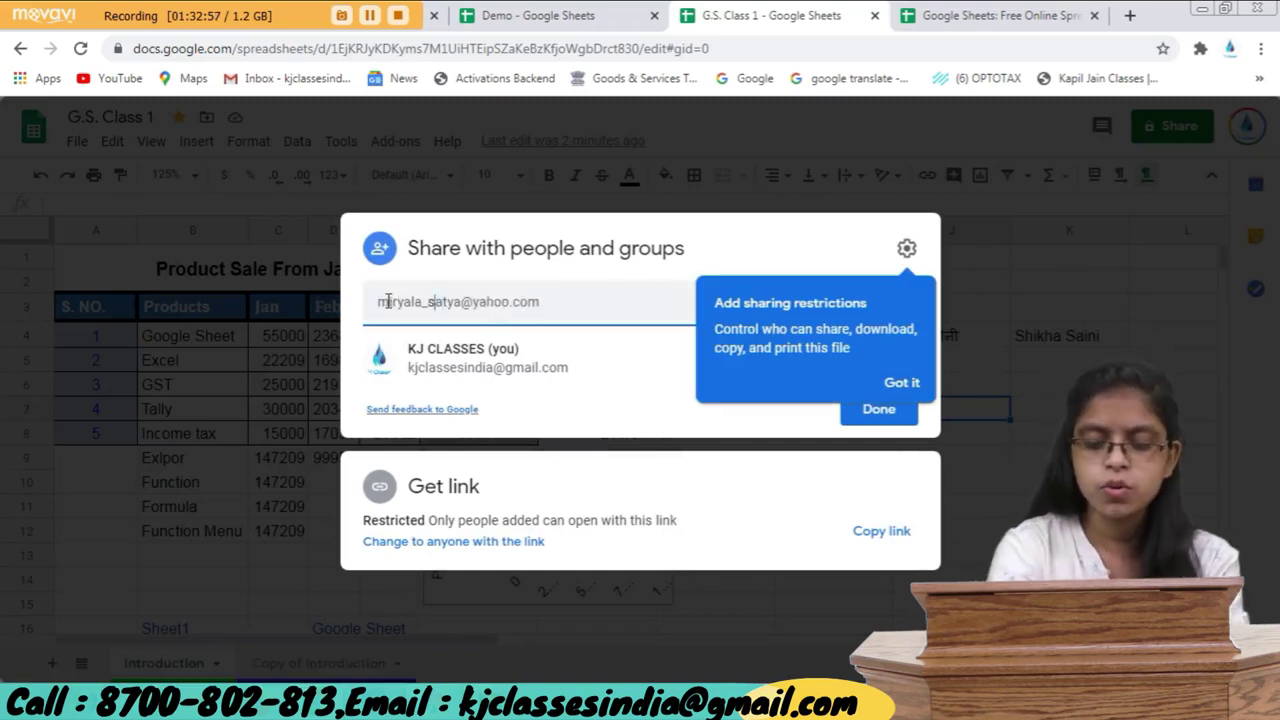
text(n)
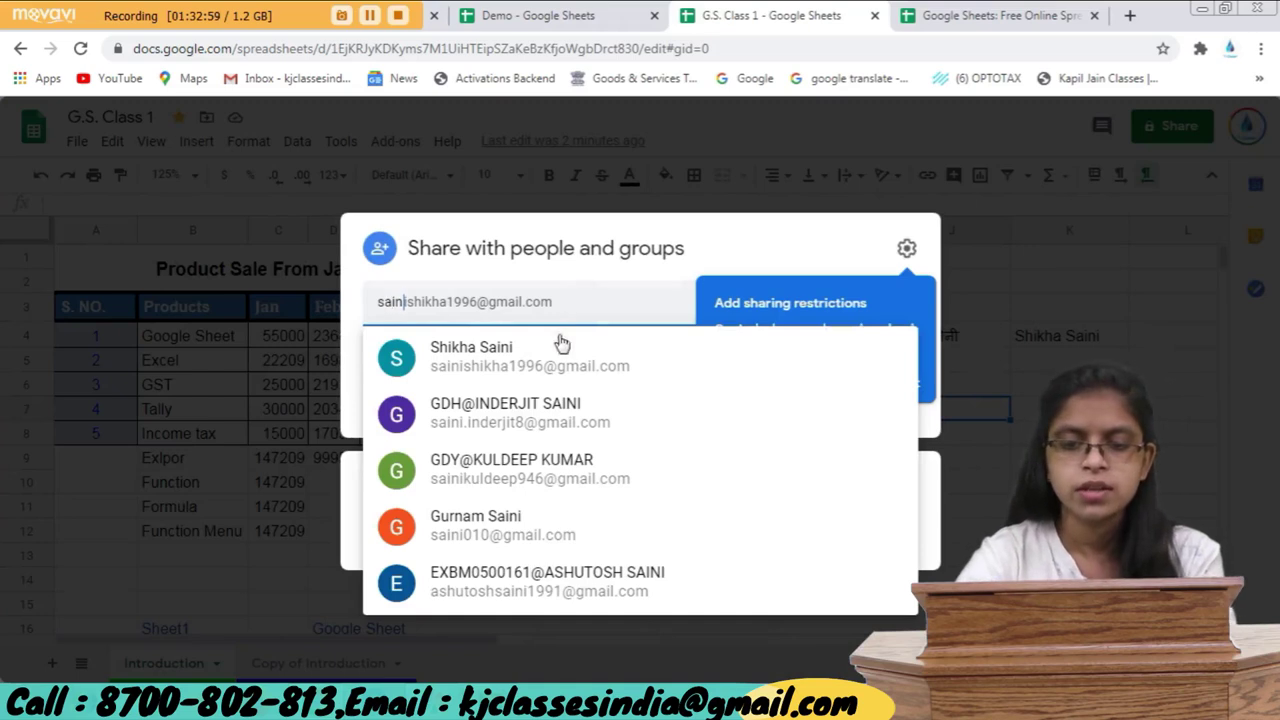
click(551, 370)
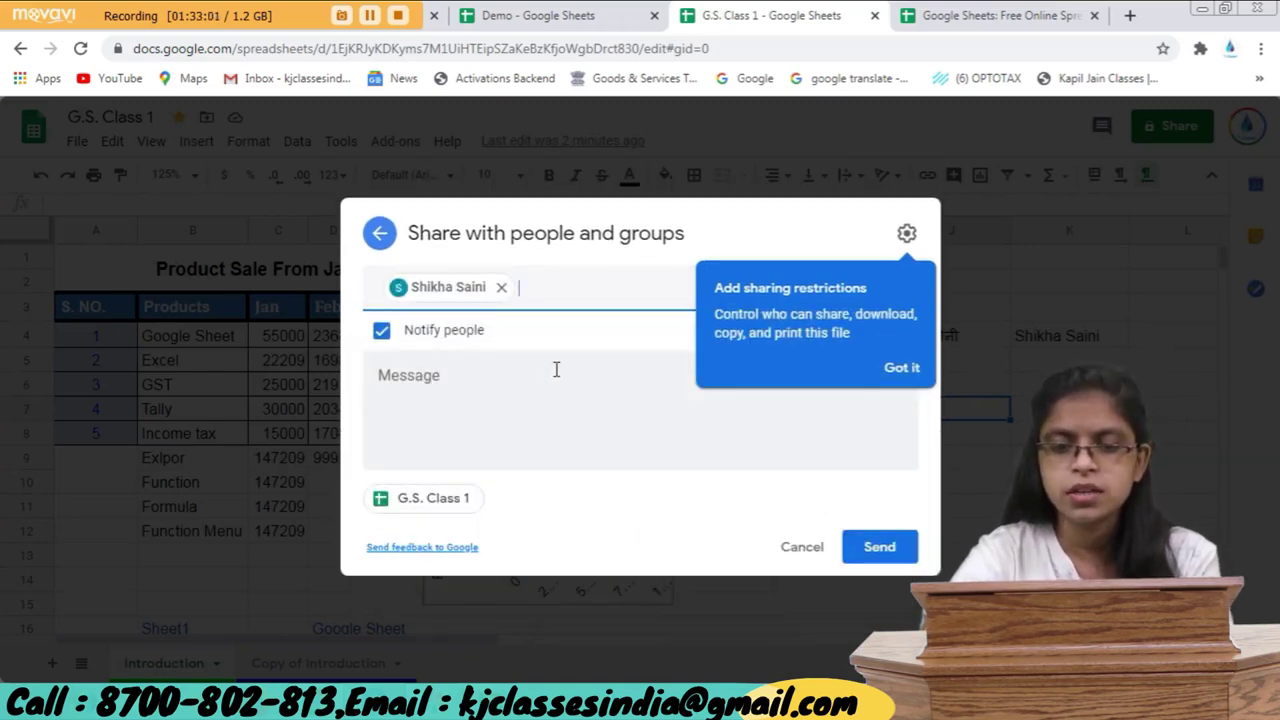
click(906, 368)
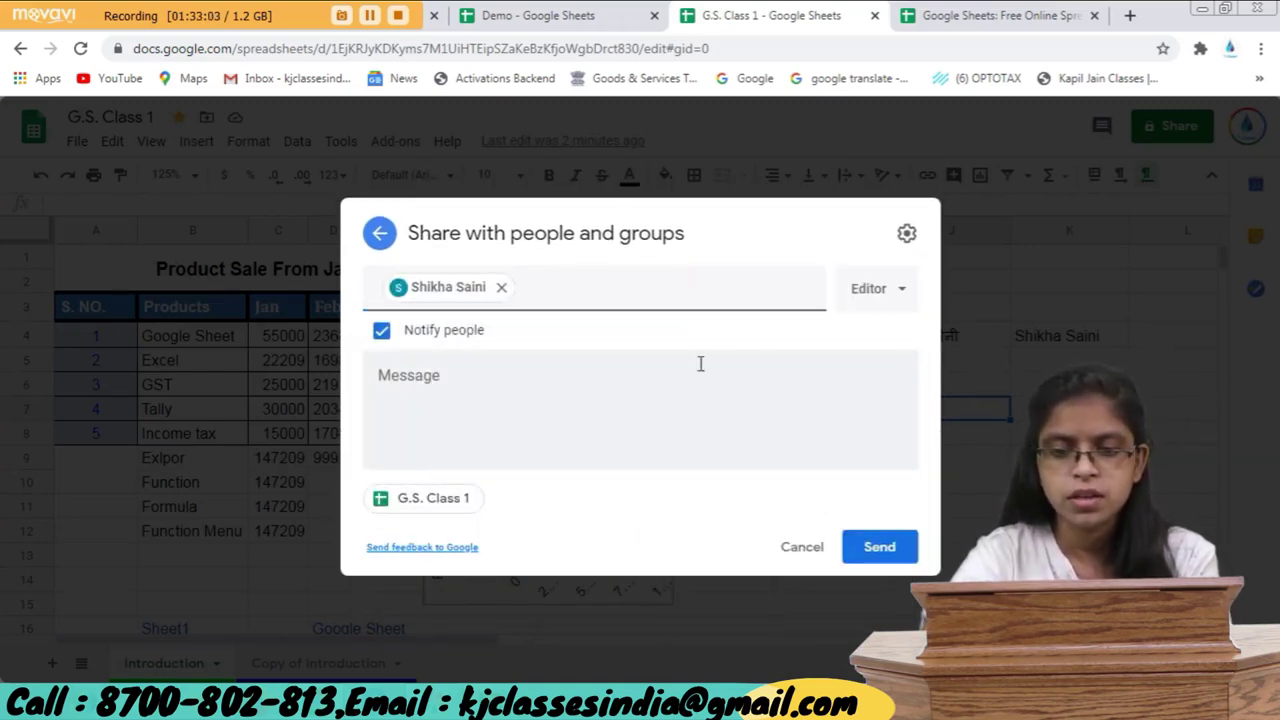
click(898, 292)
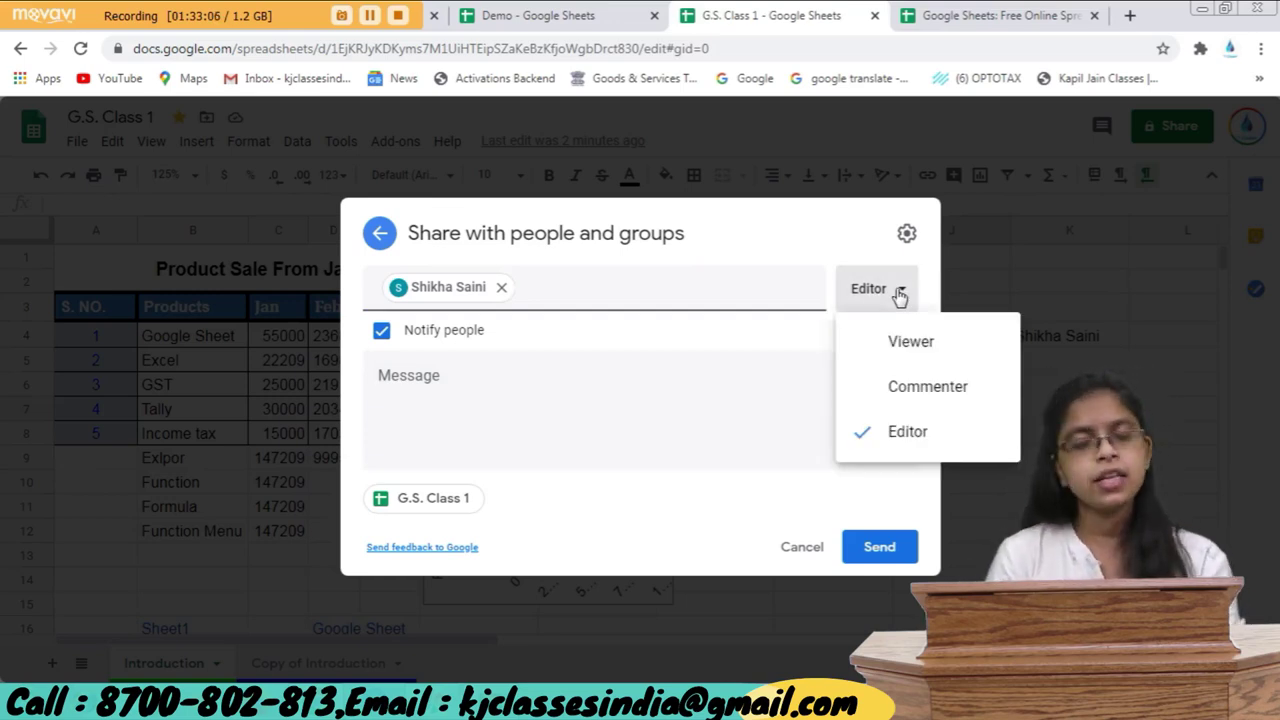
click(898, 292)
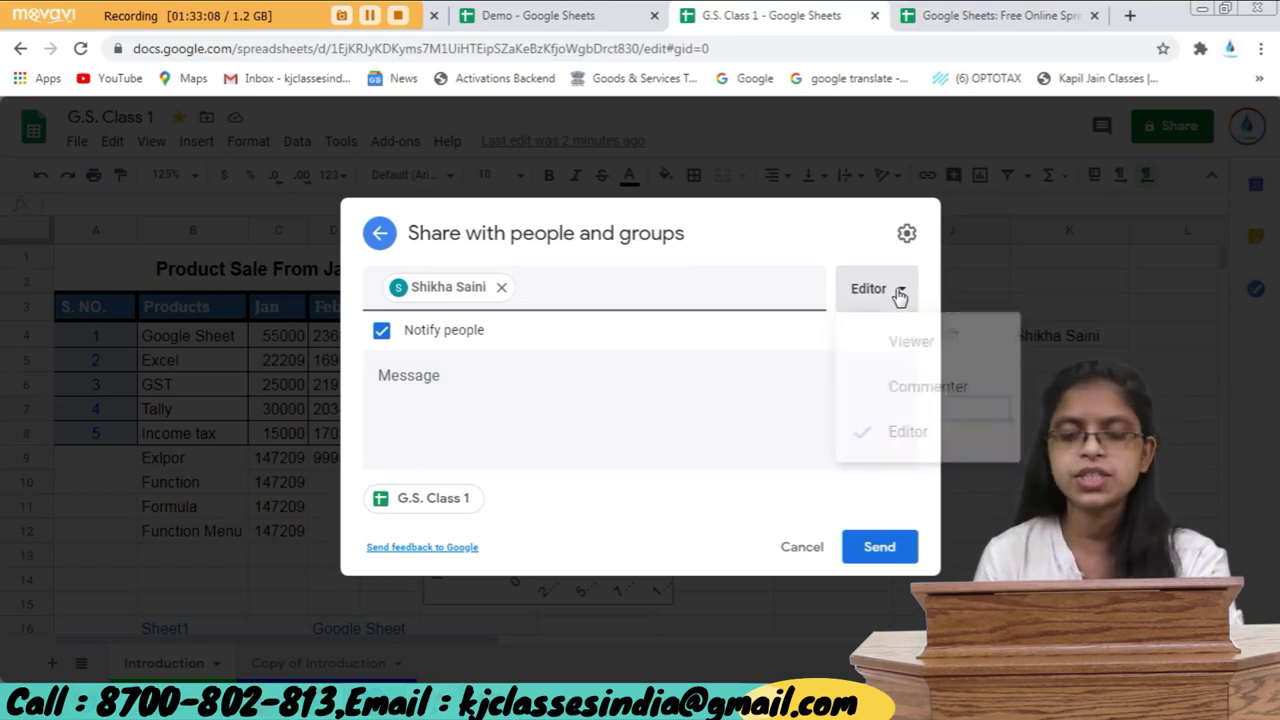
click(802, 550)
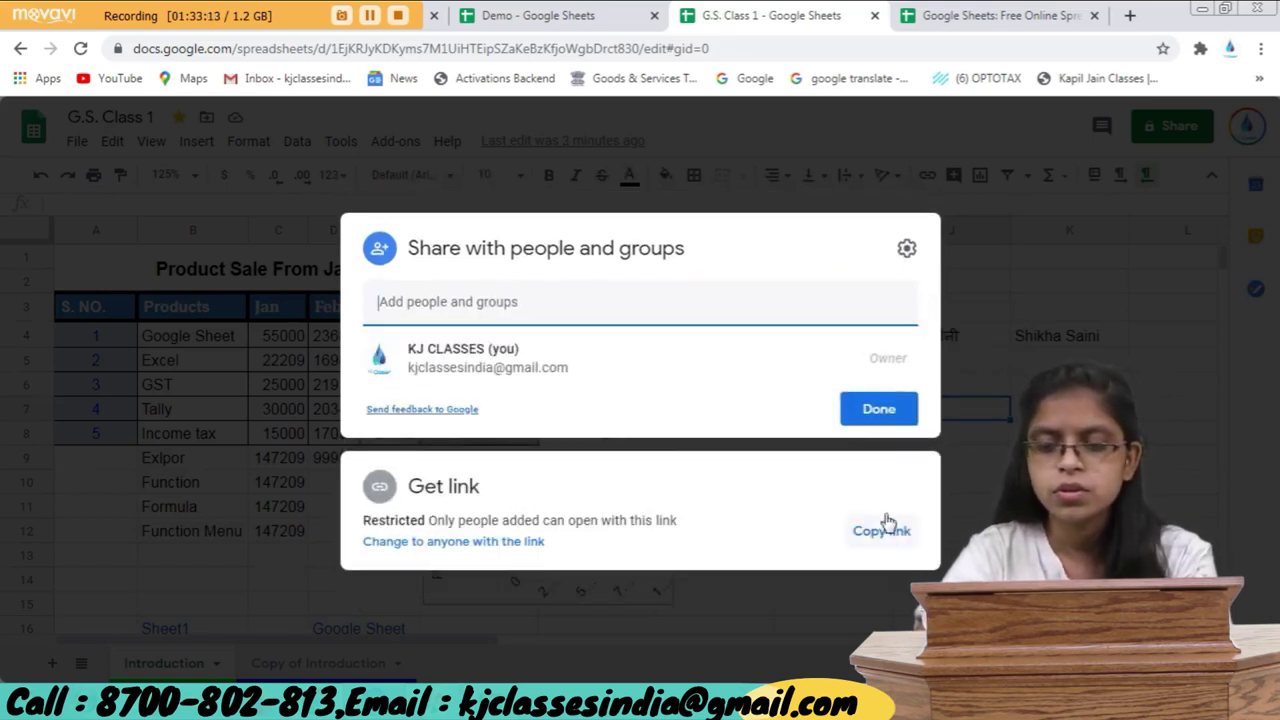
key(Escape)
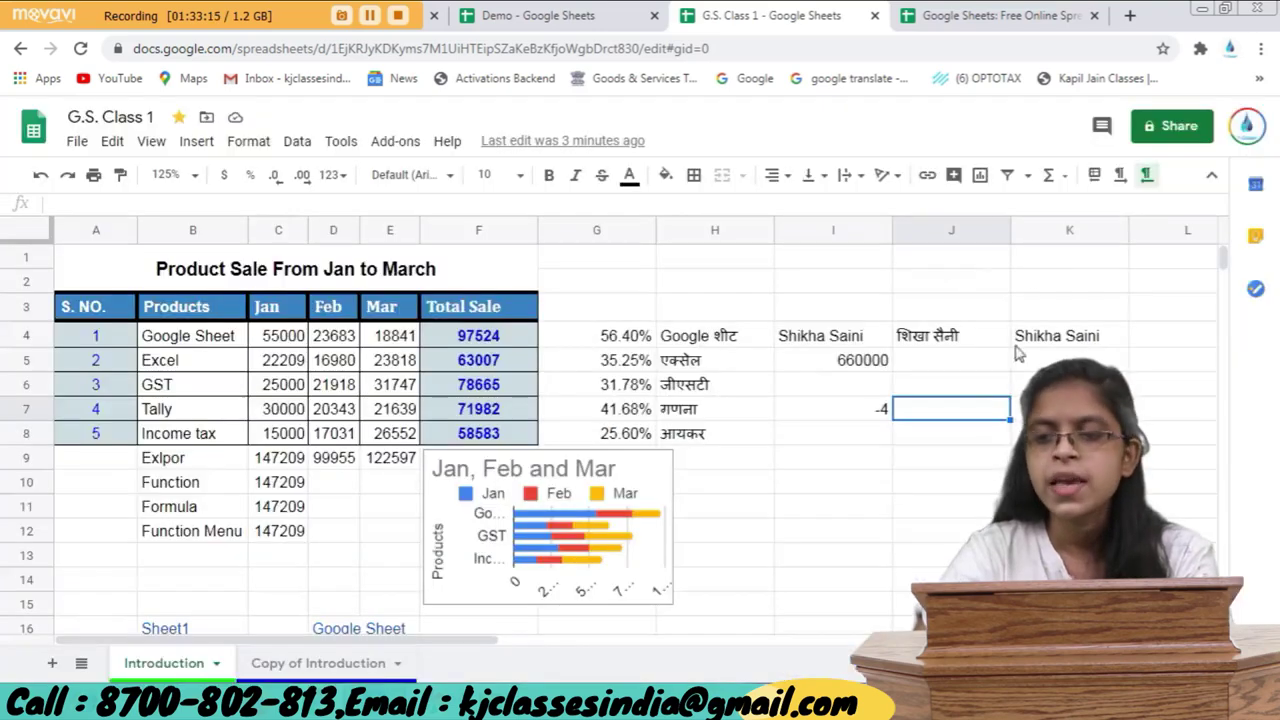
Reopen sharing, add the collaborator by name, and send the Editor invitation.
click(1170, 136)
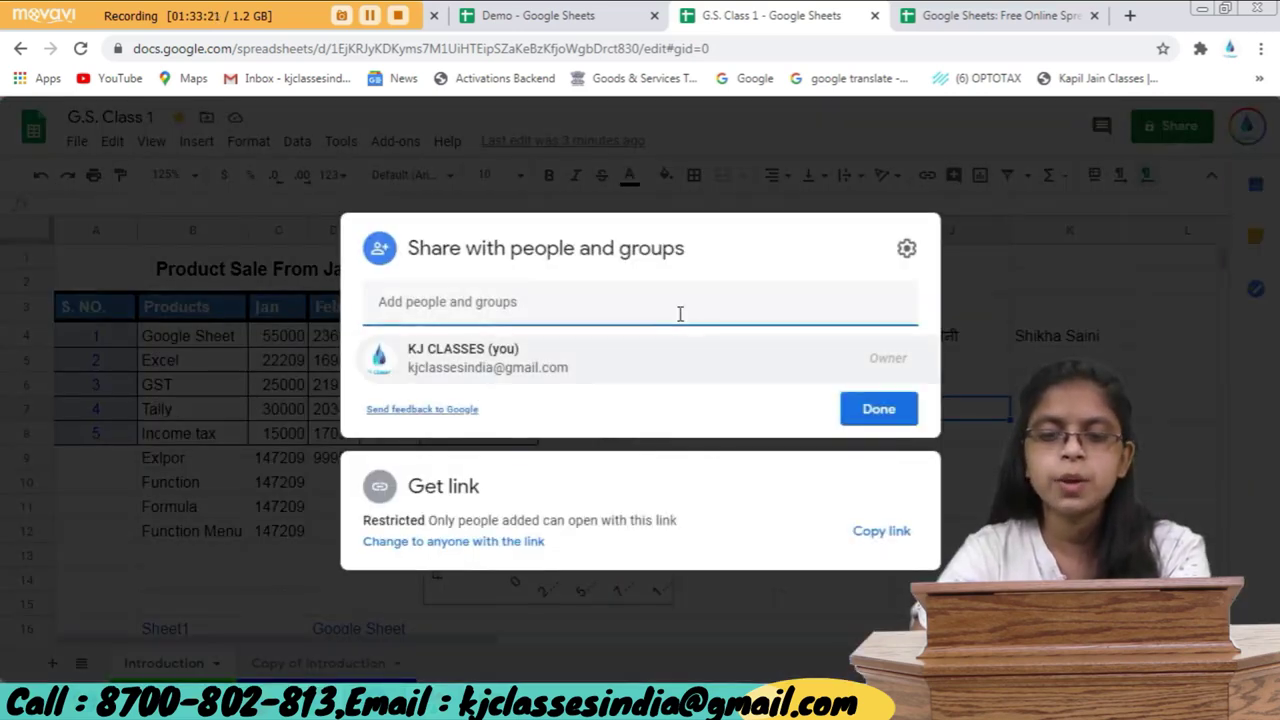
text(sai)
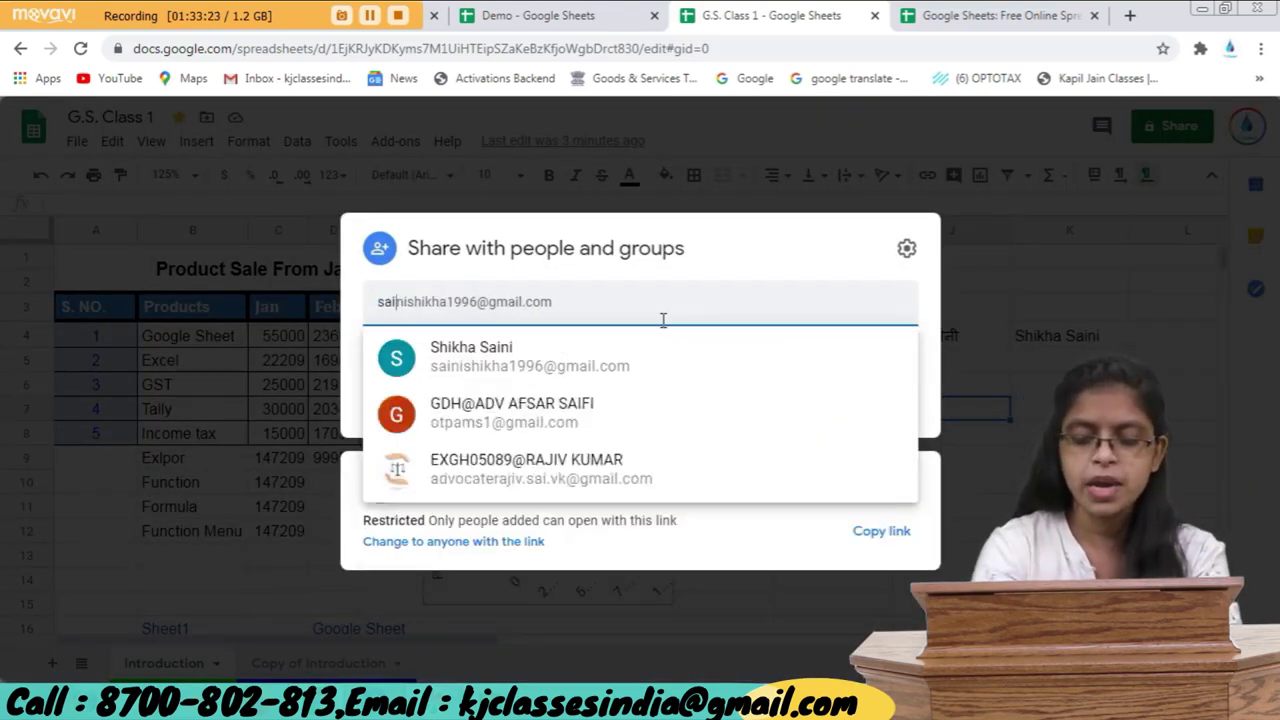
text(ni)
click(600, 357)
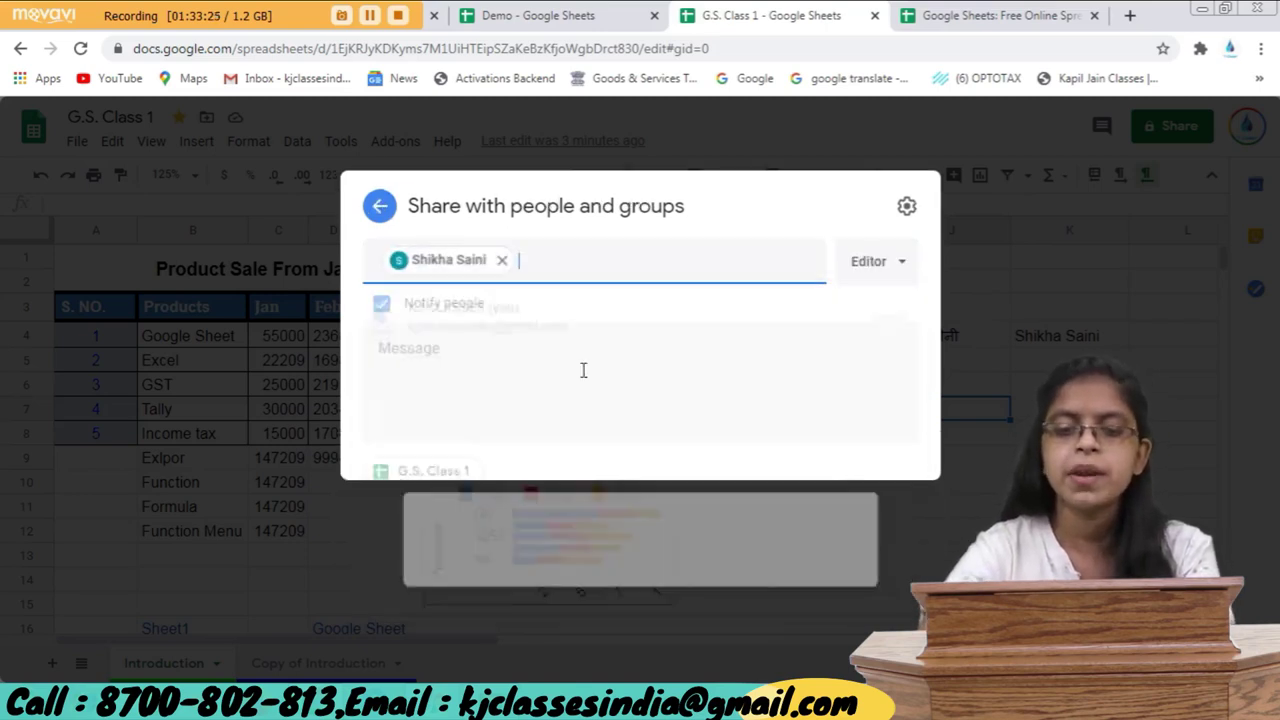
click(903, 292)
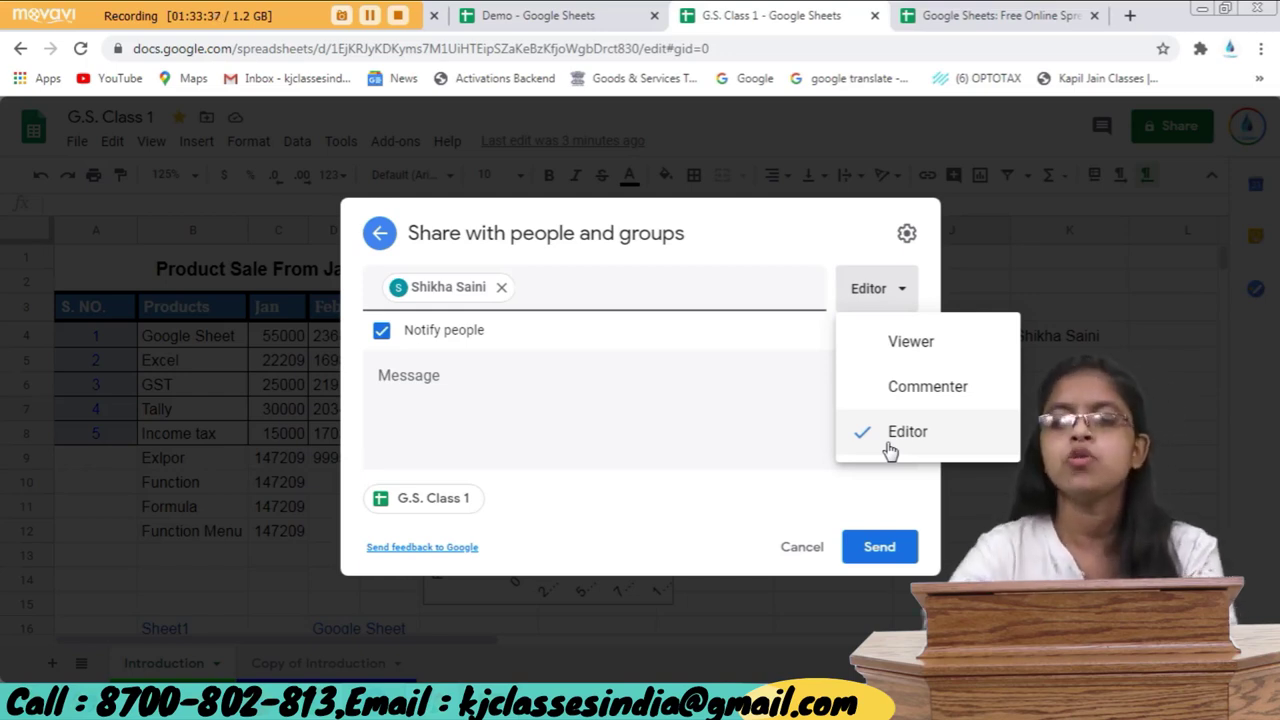
click(890, 553)
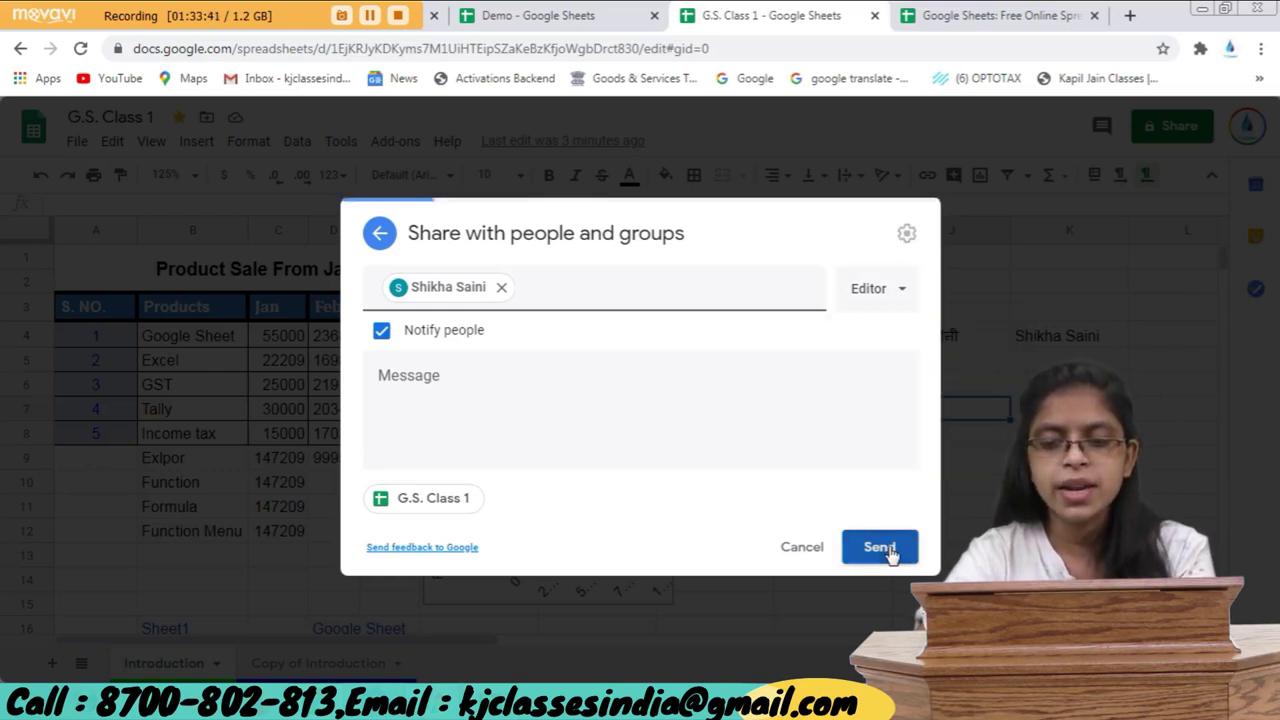